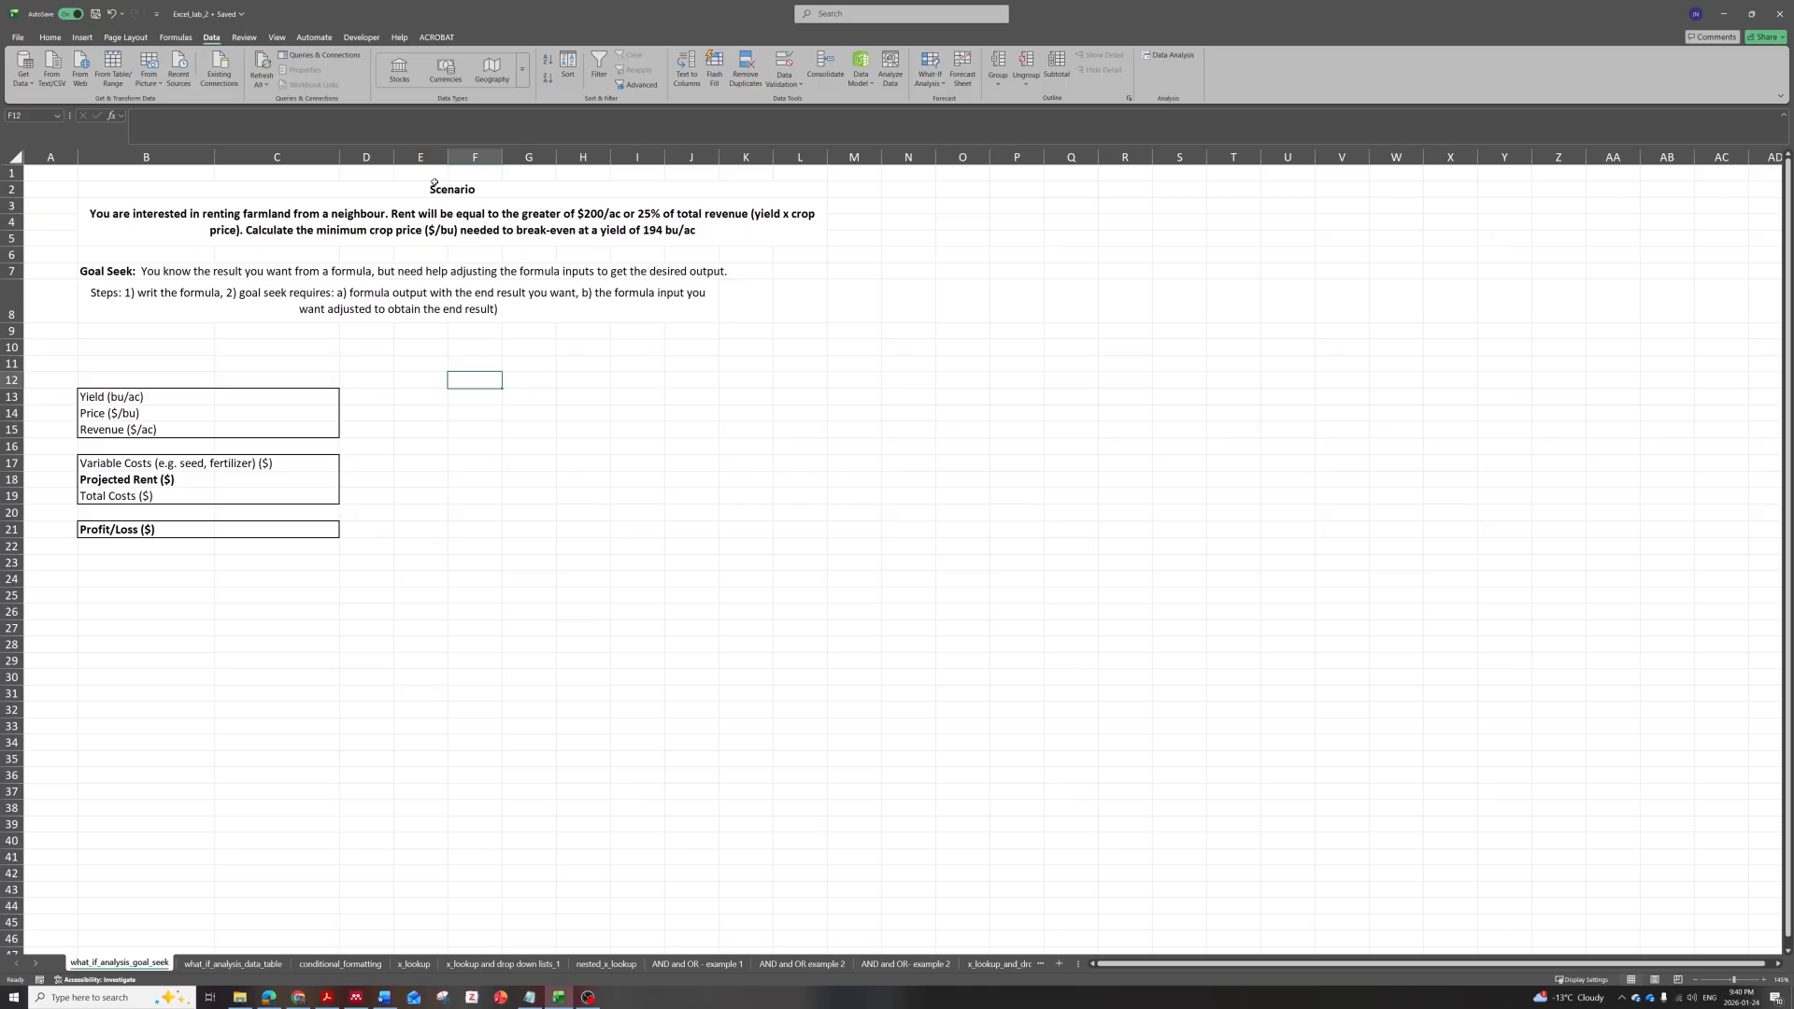
Review the farmland rent scenario, the What-If Analysis options, the Goal Seek notes and the Profit/Loss row.
{"action": "left_click", "coordinate": [621, 198]}
{"action": "left_click", "coordinate": [592, 191]}
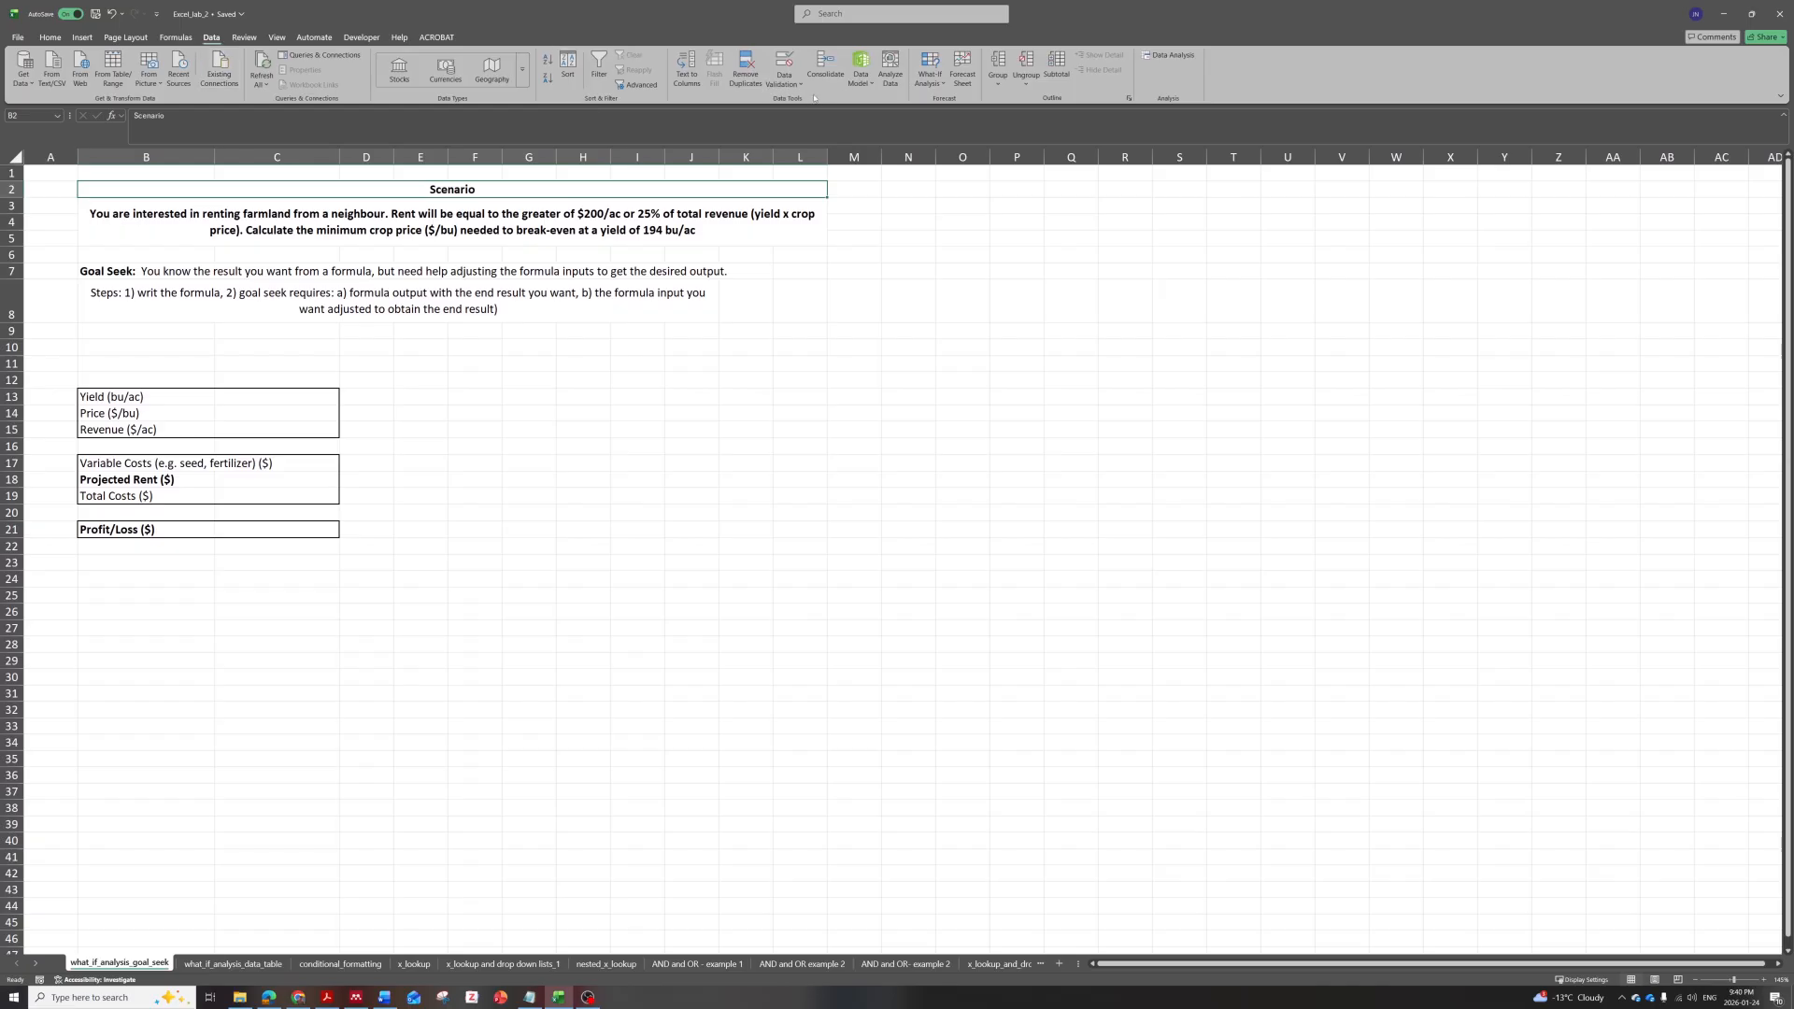
{"action": "left_click", "coordinate": [939, 84]}
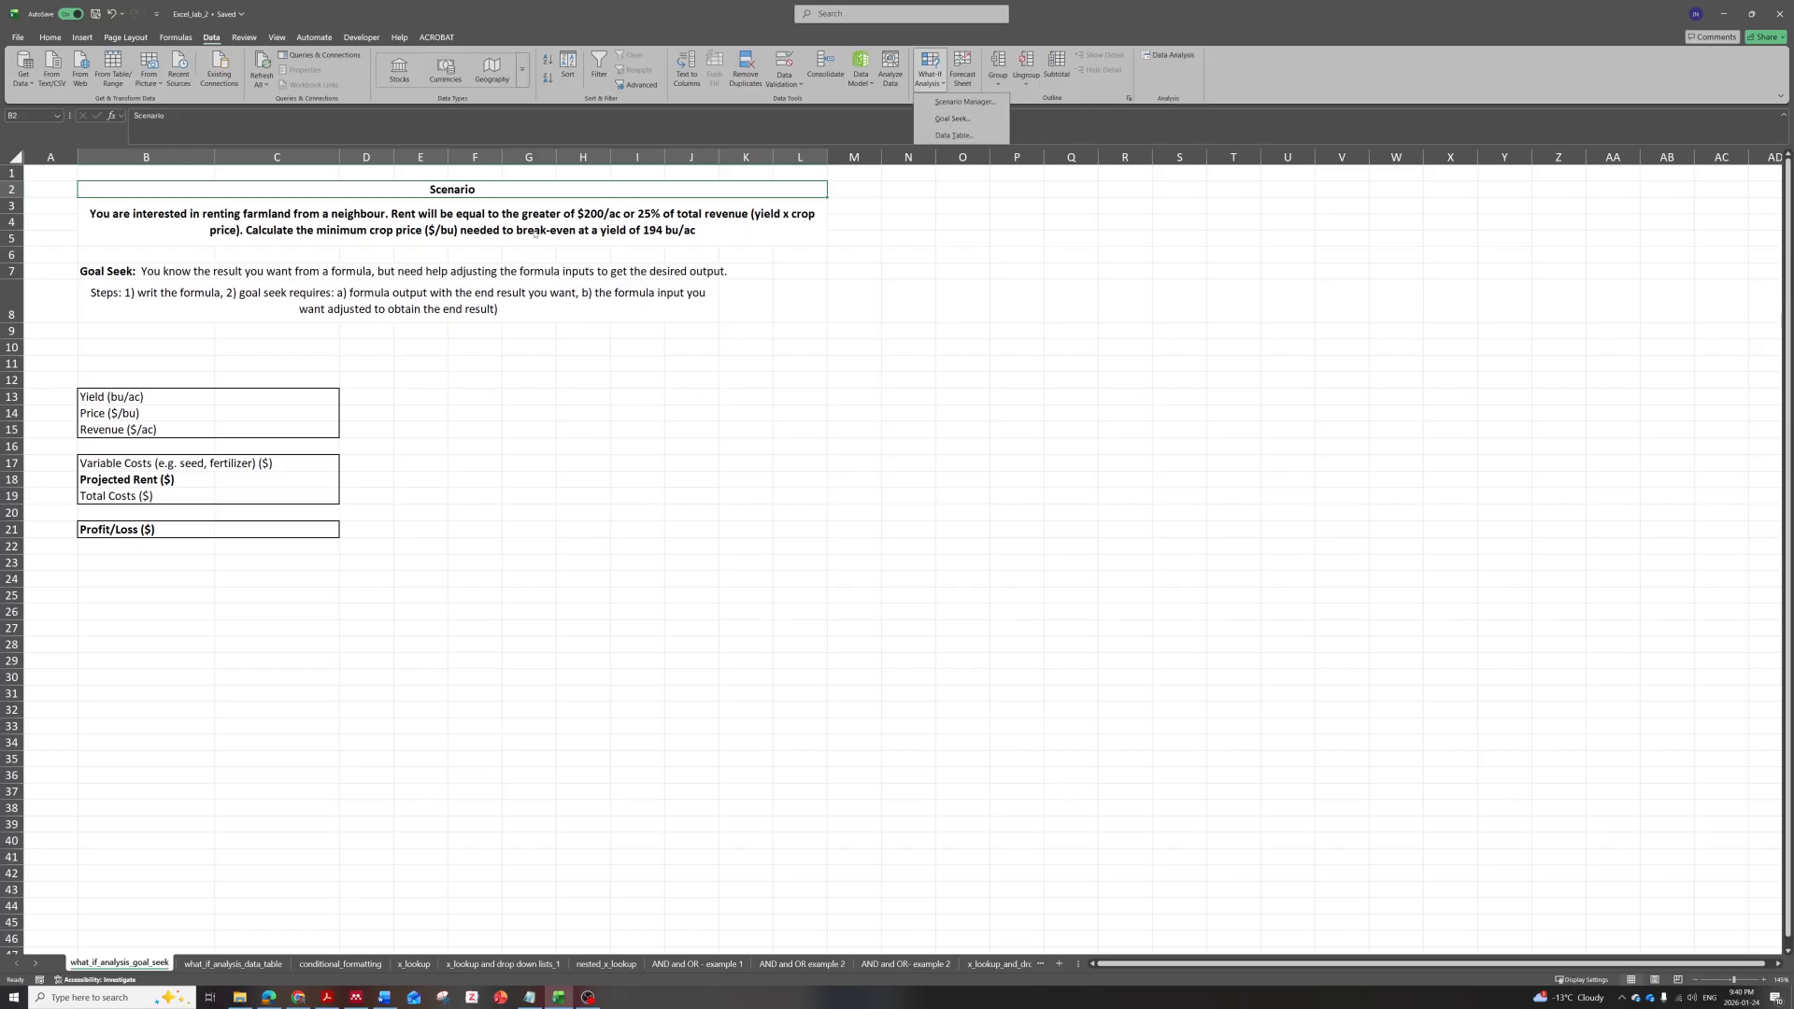
{"action": "left_click", "coordinate": [535, 234]}
{"action": "left_click", "coordinate": [486, 241]}
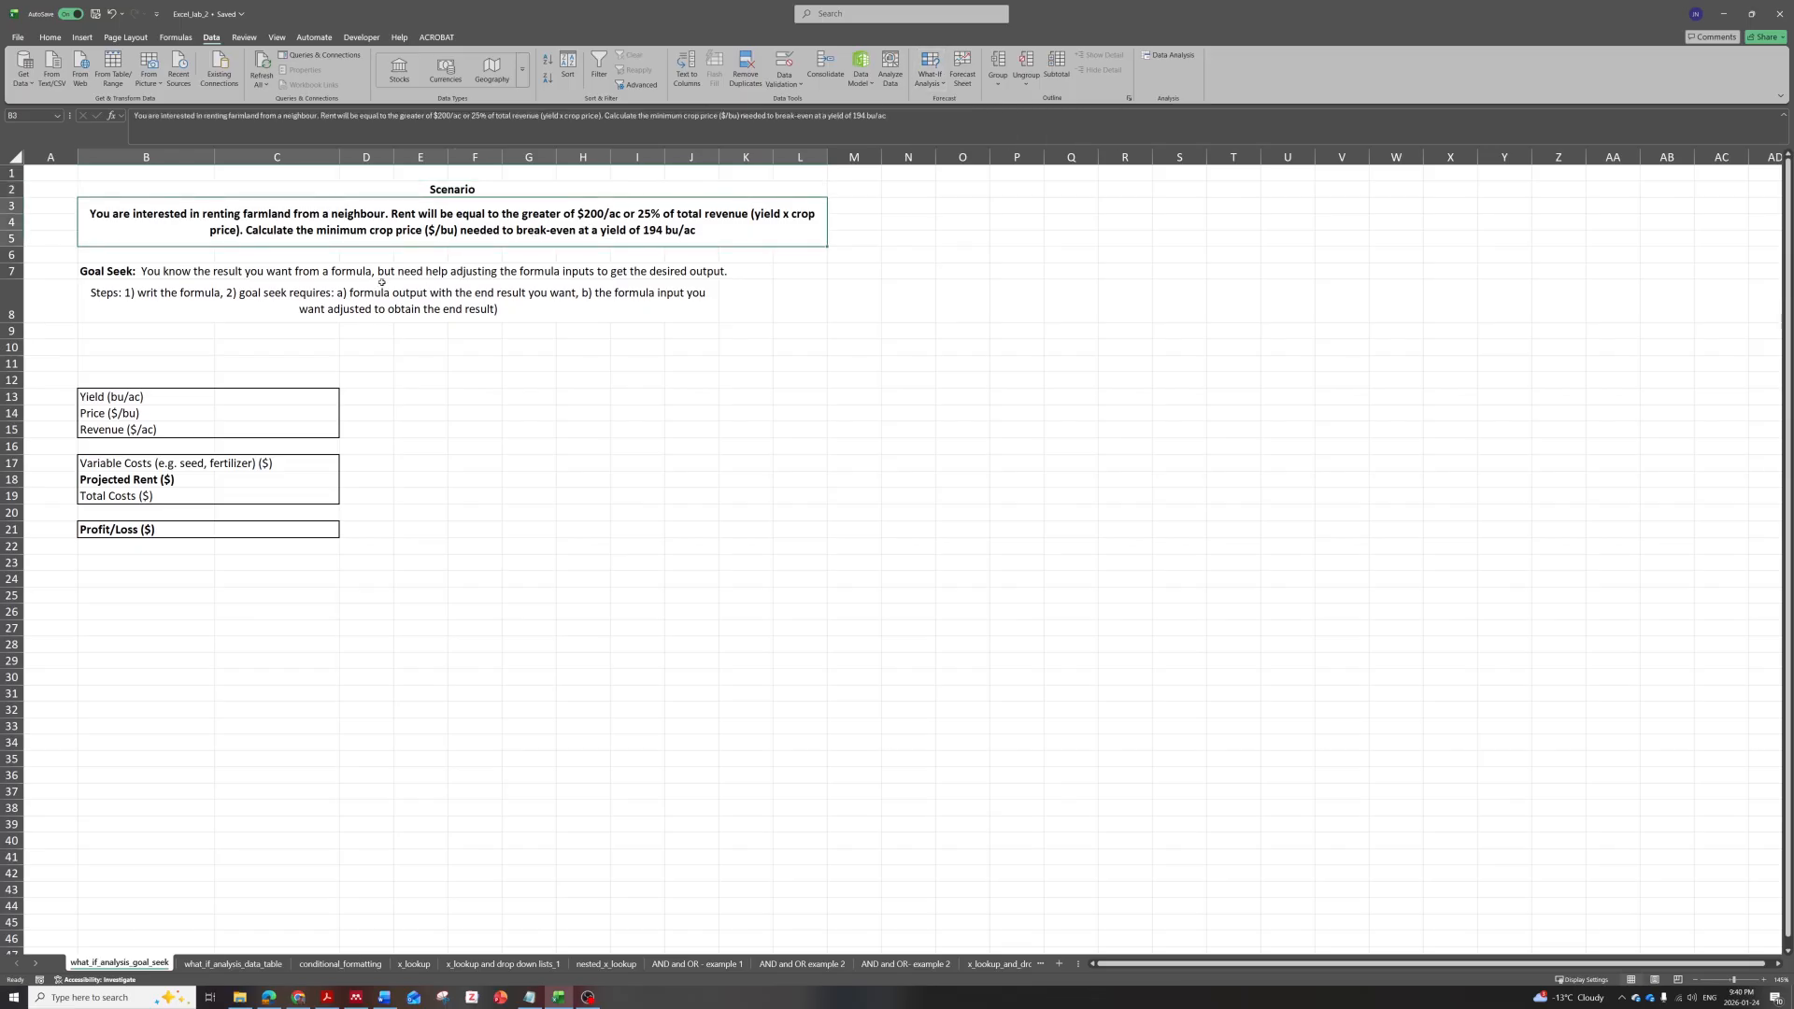
{"action": "left_click", "coordinate": [336, 271]}
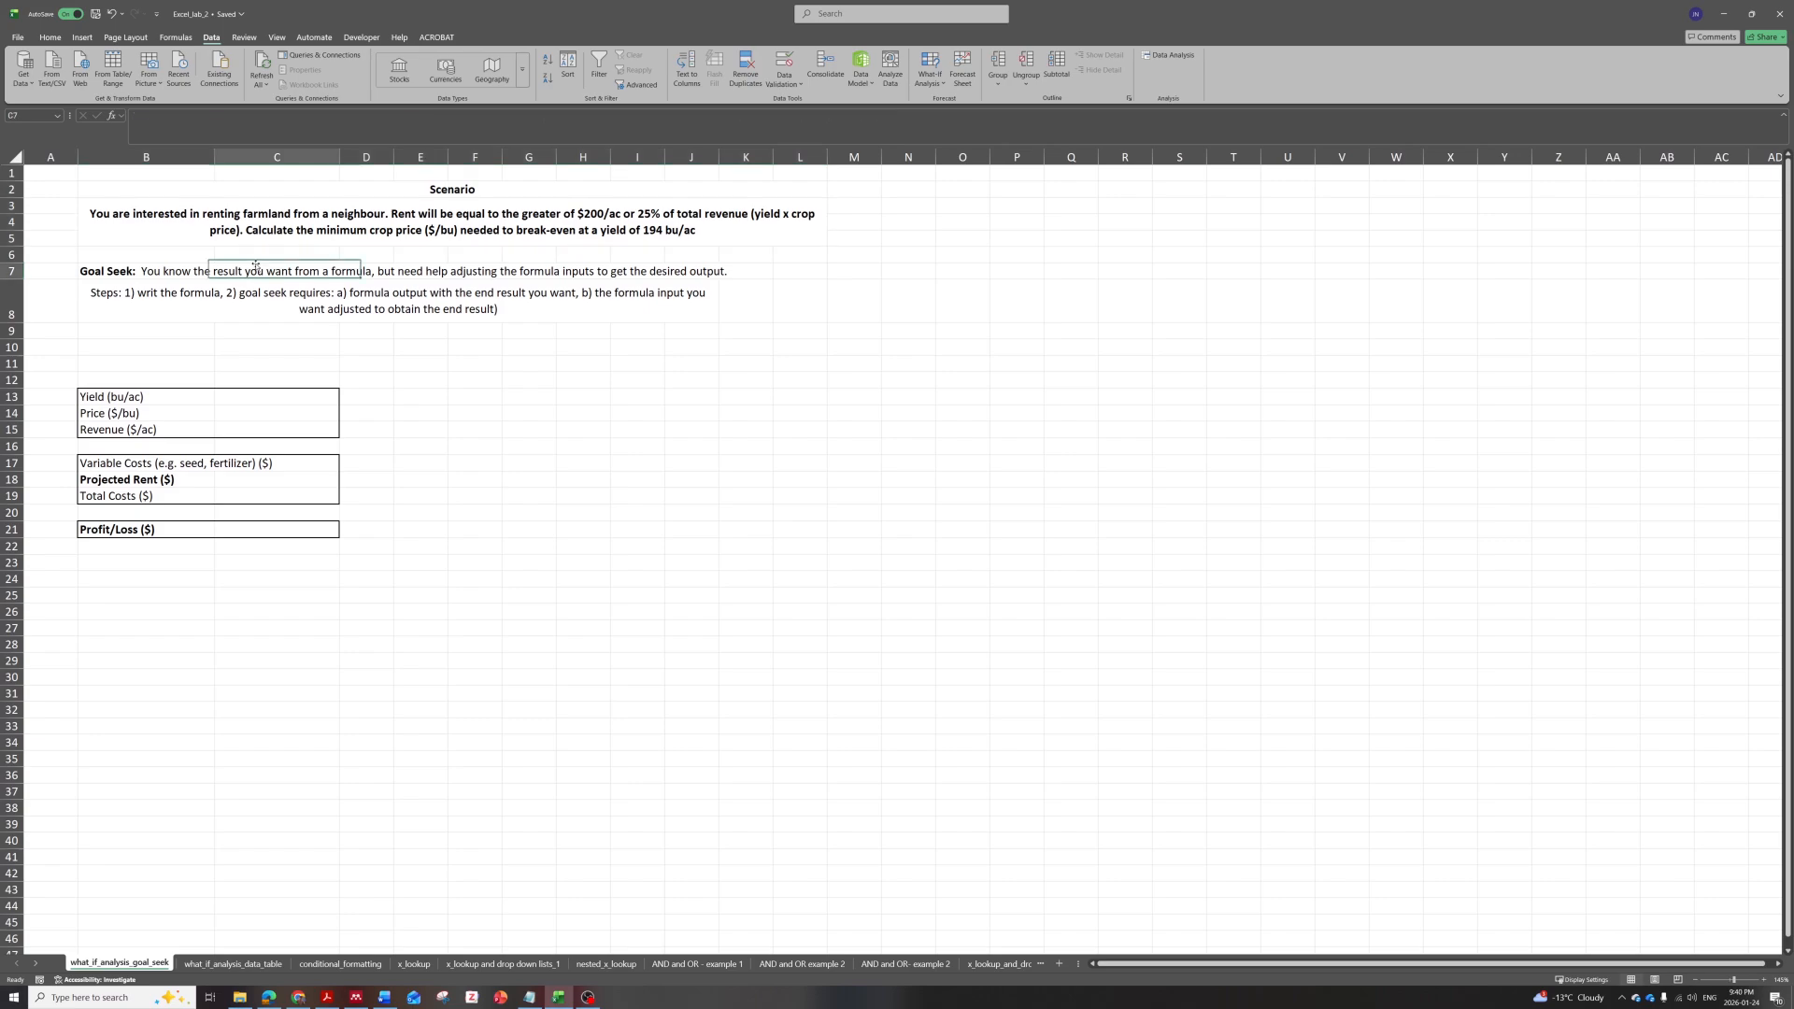
{"action": "left_click", "coordinate": [205, 224]}
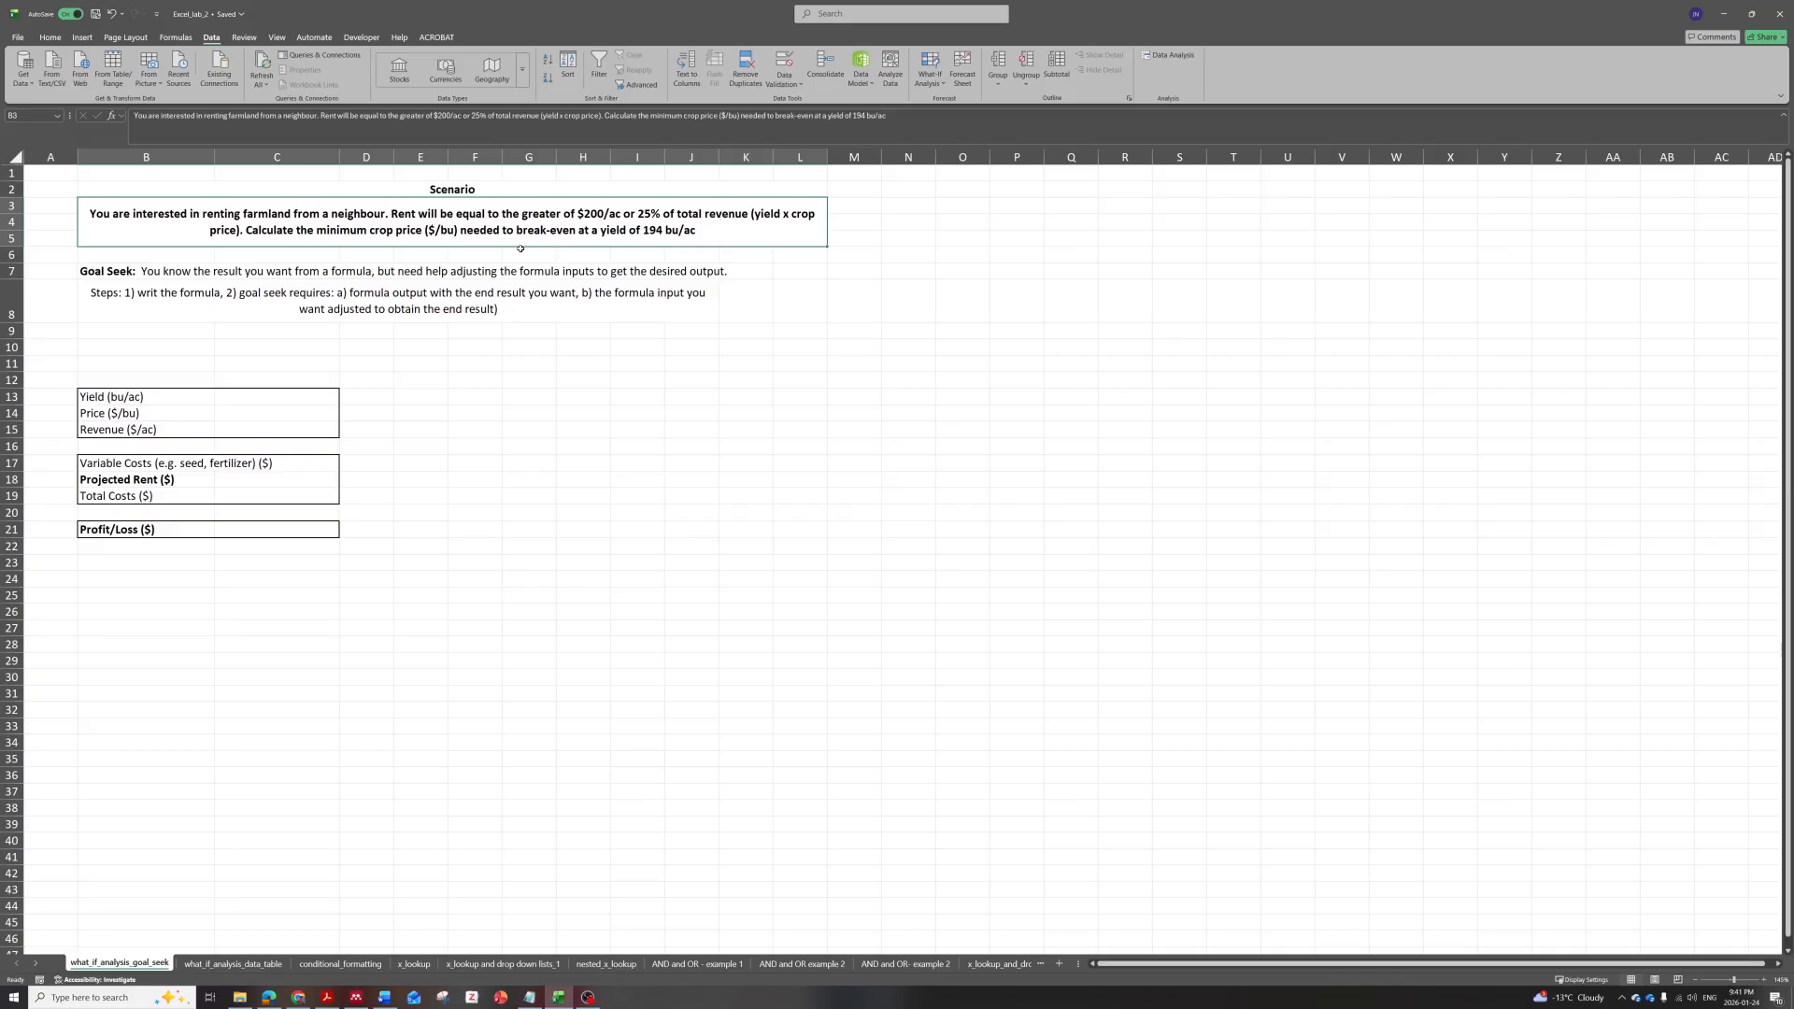
{"action": "left_click", "coordinate": [488, 289]}
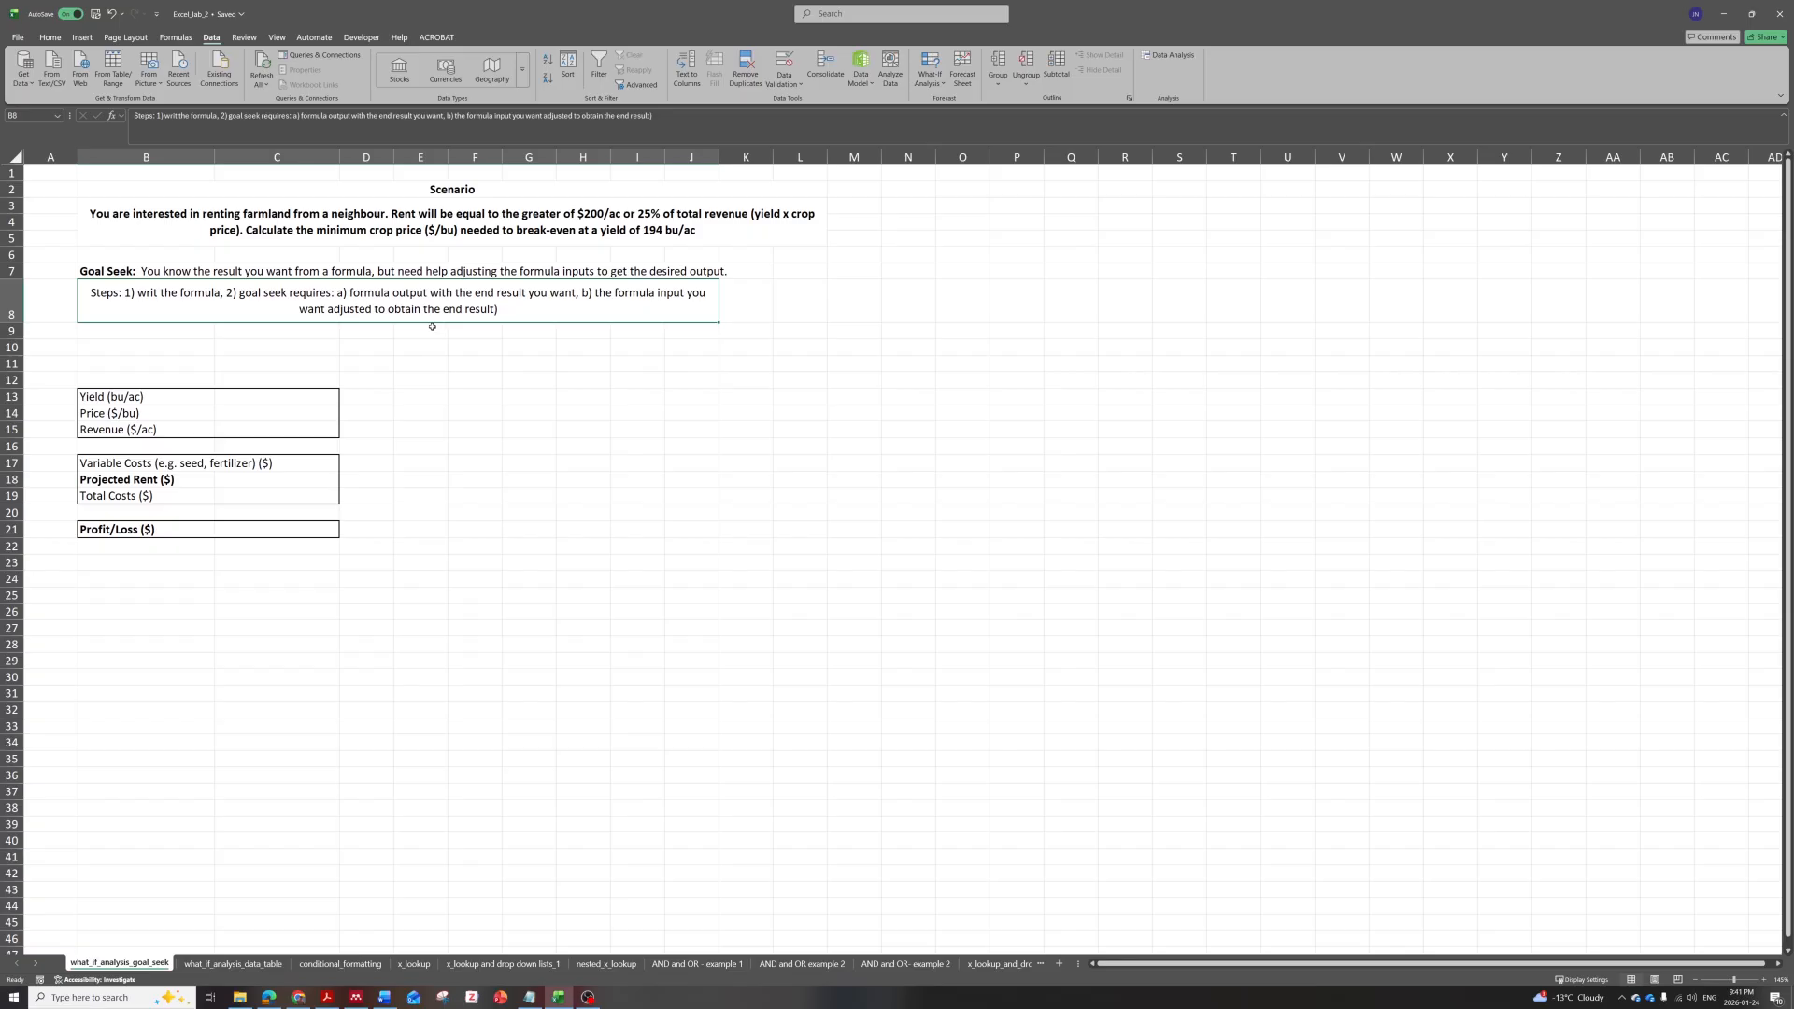
{"action": "left_click_drag", "start_coordinate": [187, 529], "coordinate": [250, 530]}
{"action": "left_click", "coordinate": [251, 529]}
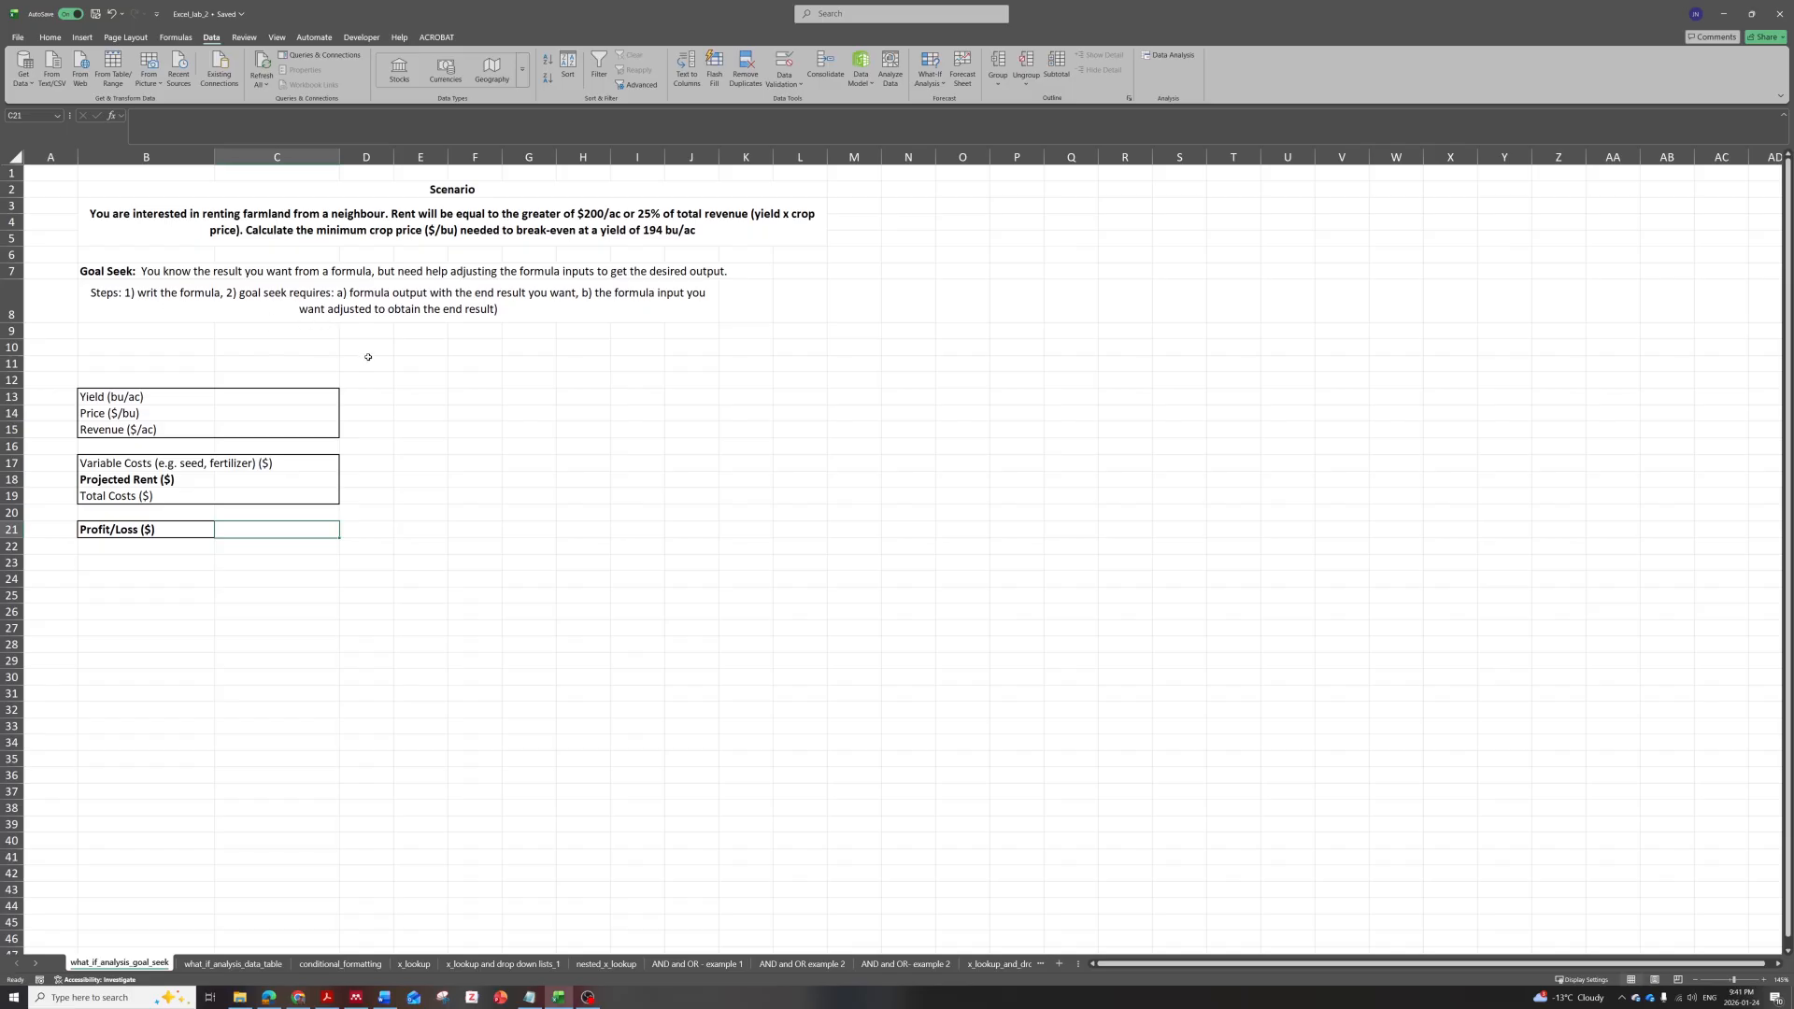
{"action": "left_click", "coordinate": [281, 542]}
{"action": "left_click", "coordinate": [250, 532]}
Calculate Revenue ($/ac) in C15 as yield times price with the formula =C13*C14.
{"action": "left_click_drag", "start_coordinate": [185, 427], "coordinate": [266, 426]}
{"action": "left_click", "coordinate": [268, 422]}
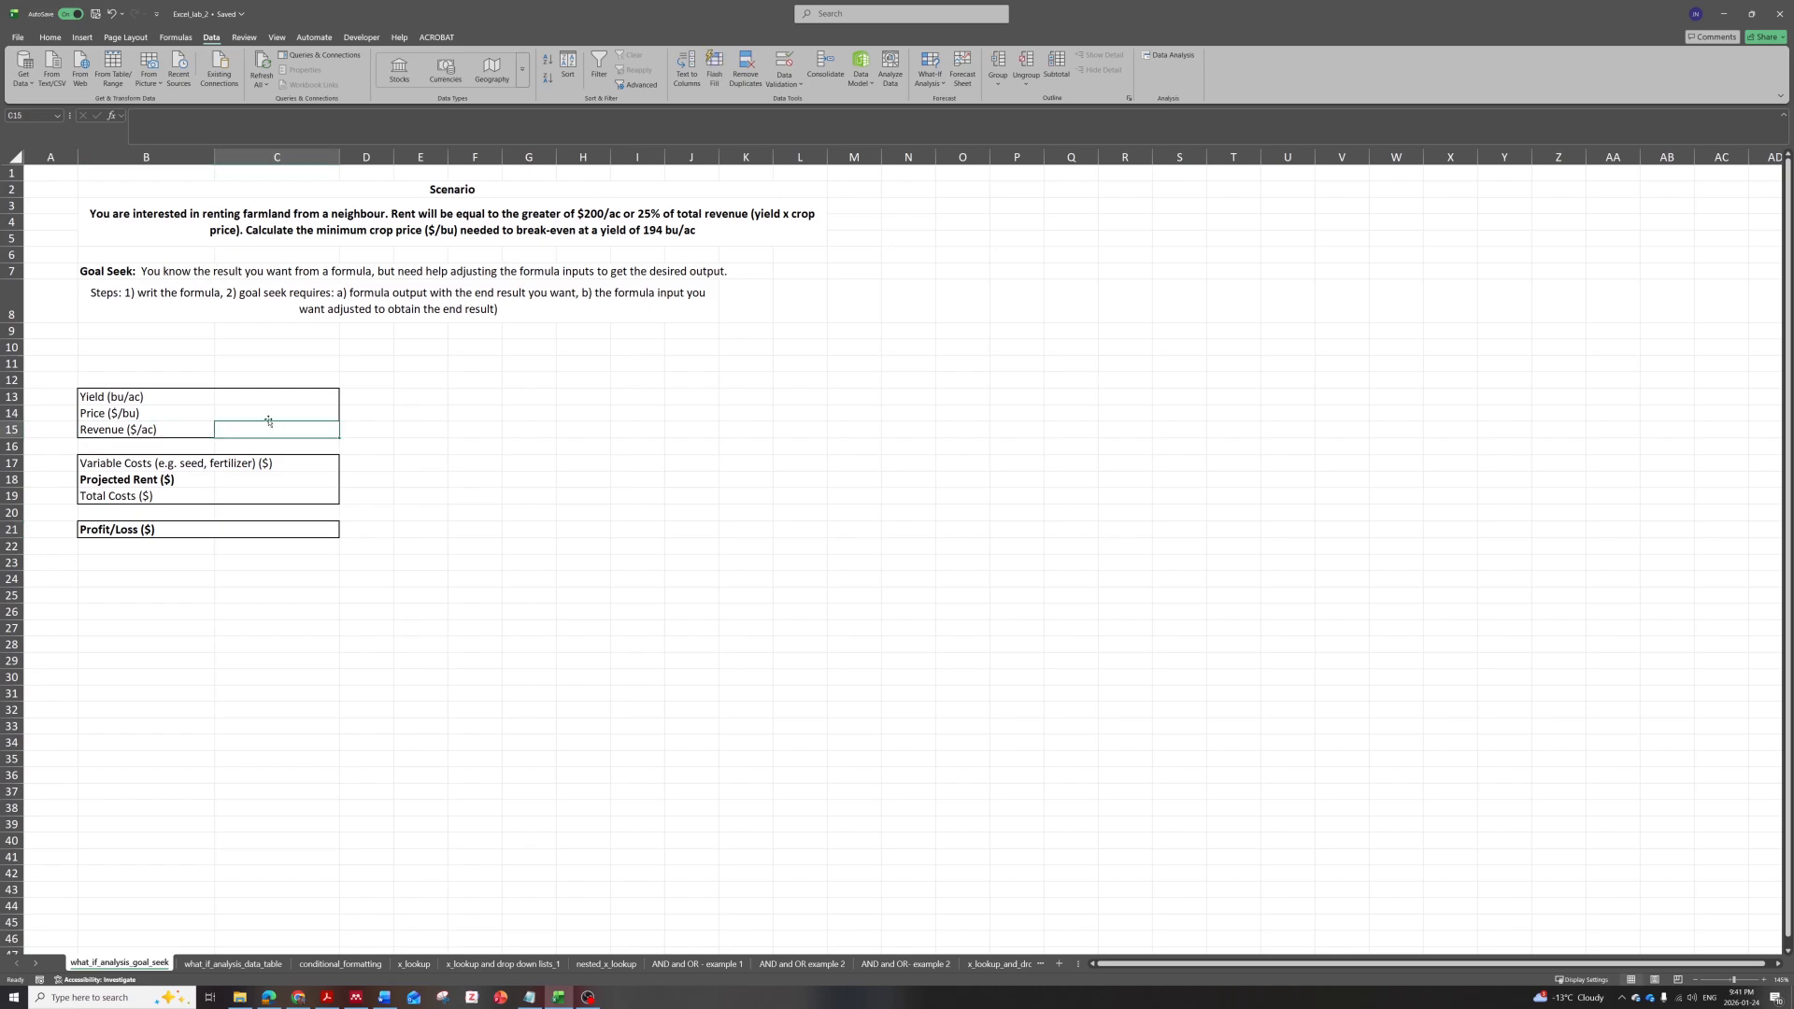
{"action": "type", "text": "="}
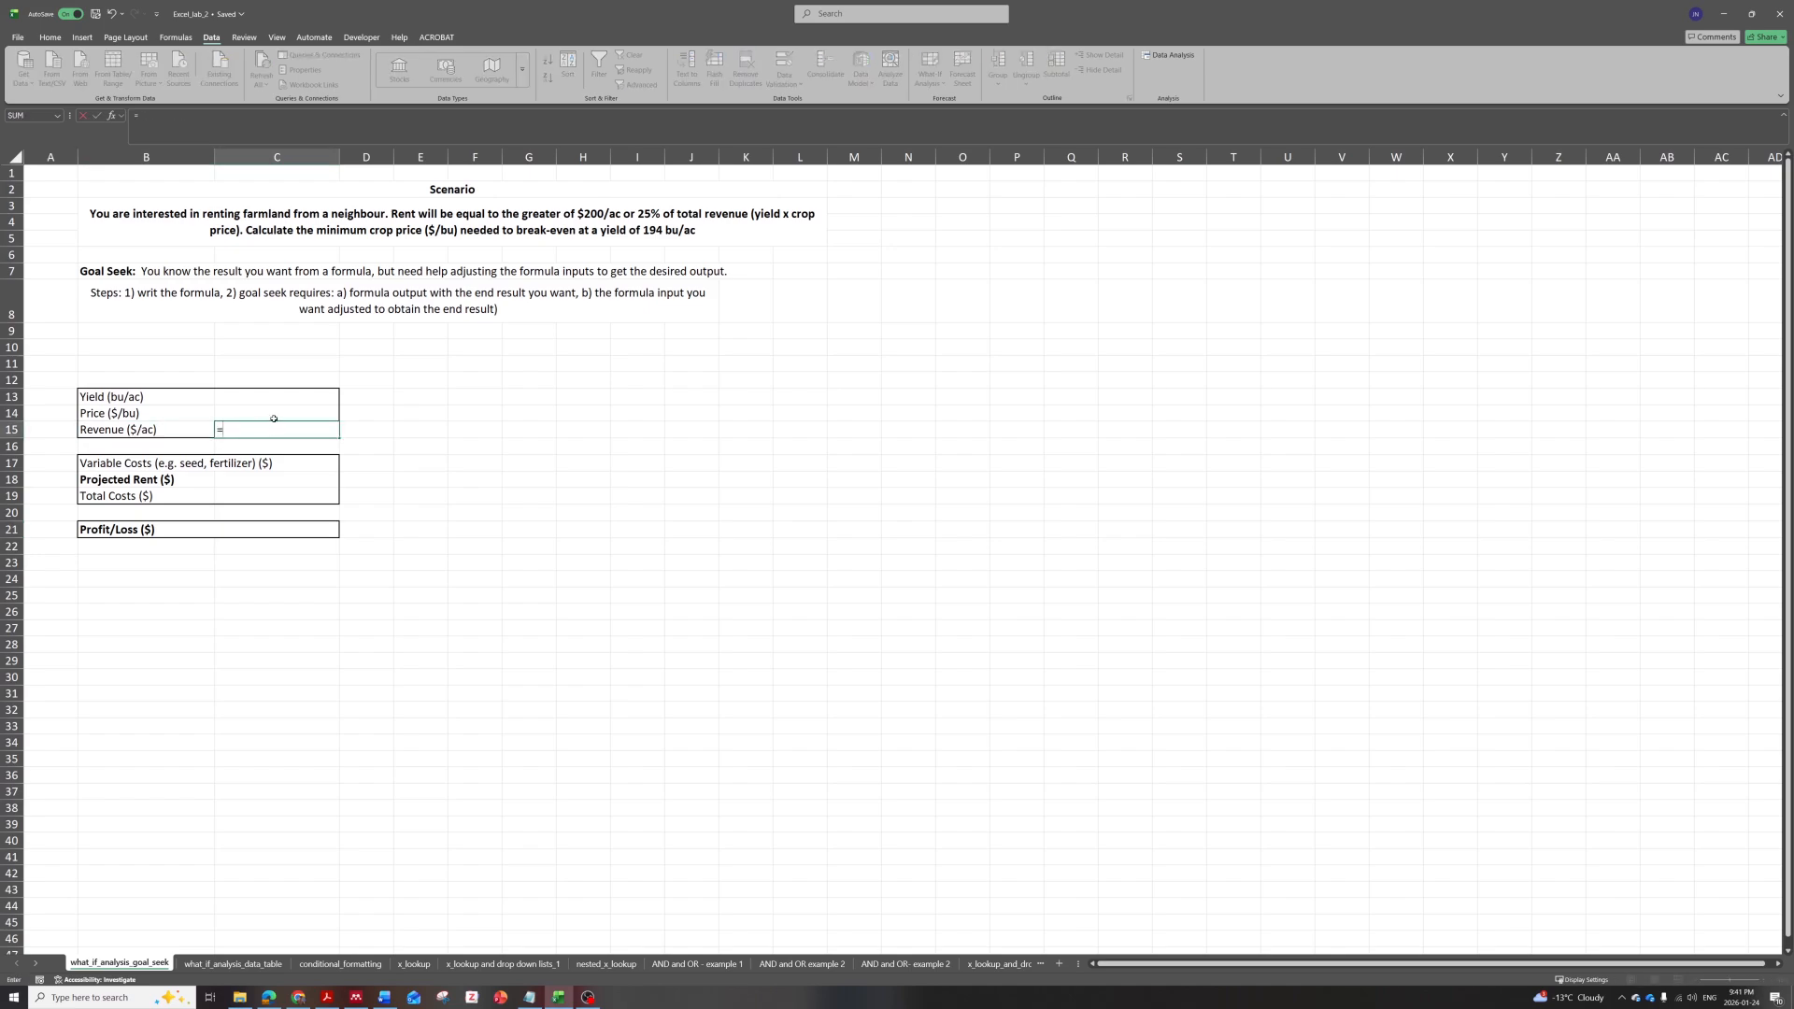
{"action": "left_click", "coordinate": [282, 396]}
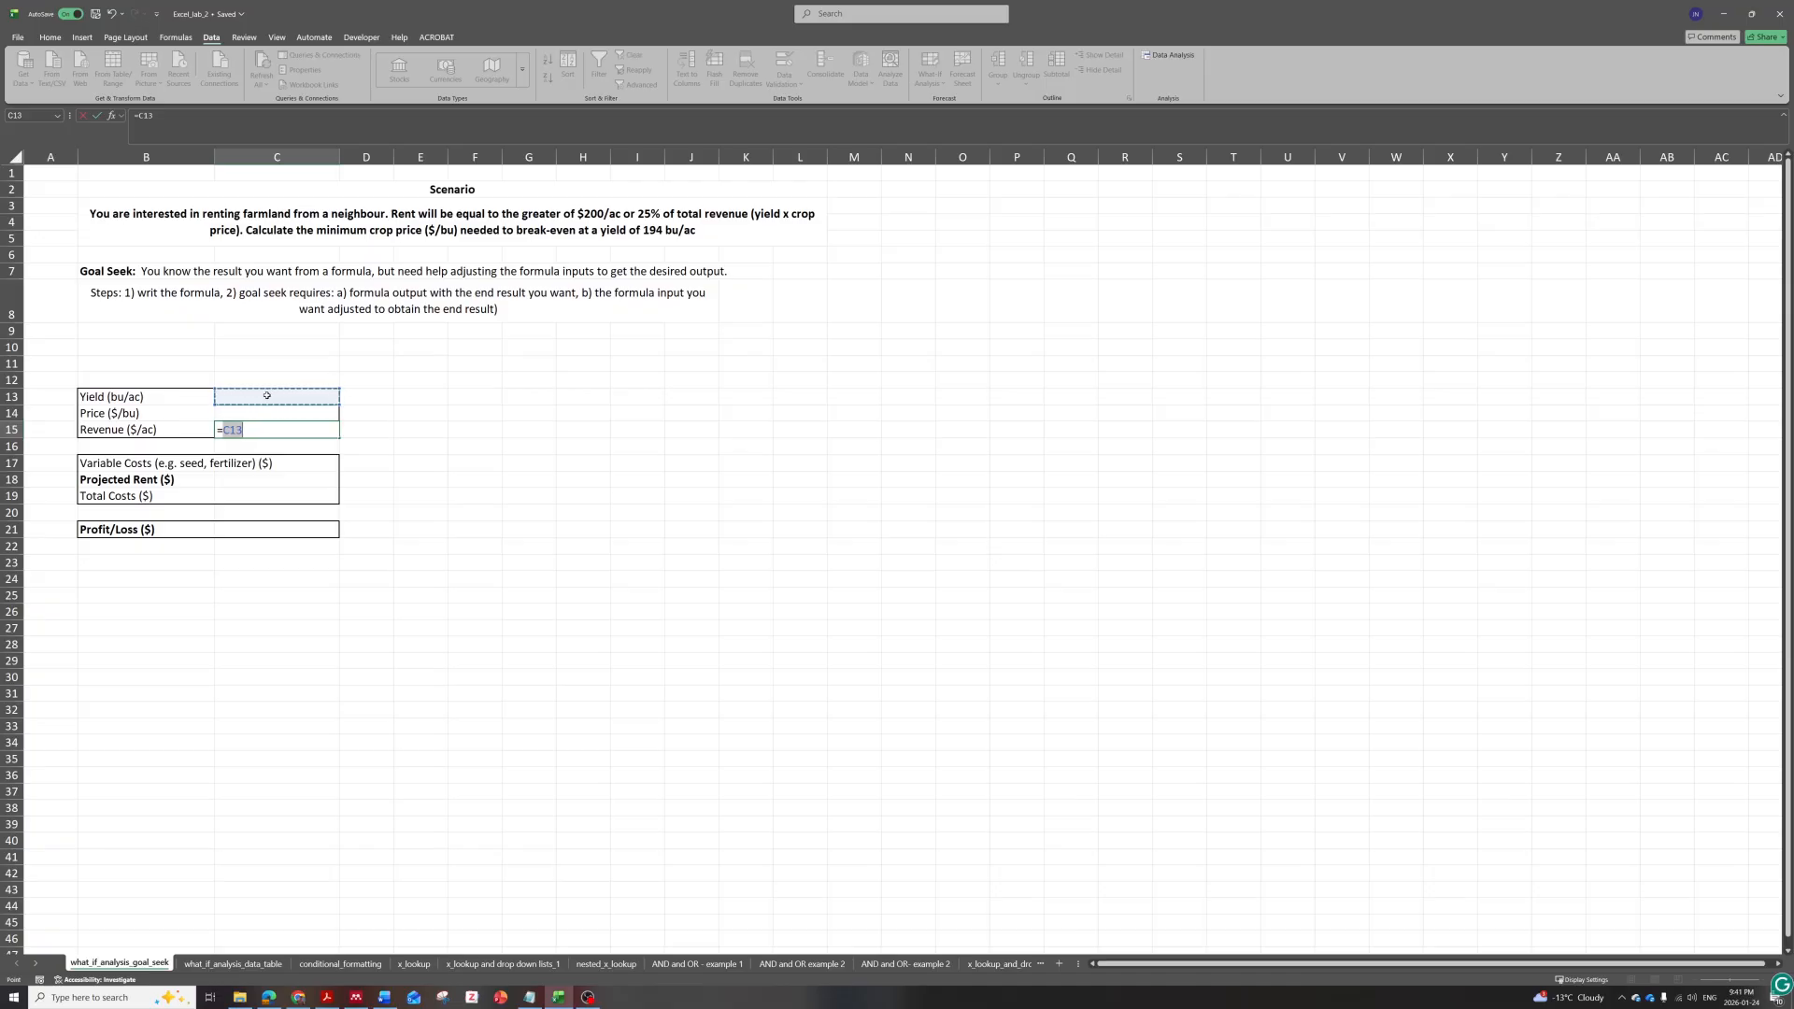
{"action": "type", "text": "*"}
{"action": "left_click", "coordinate": [259, 416]}
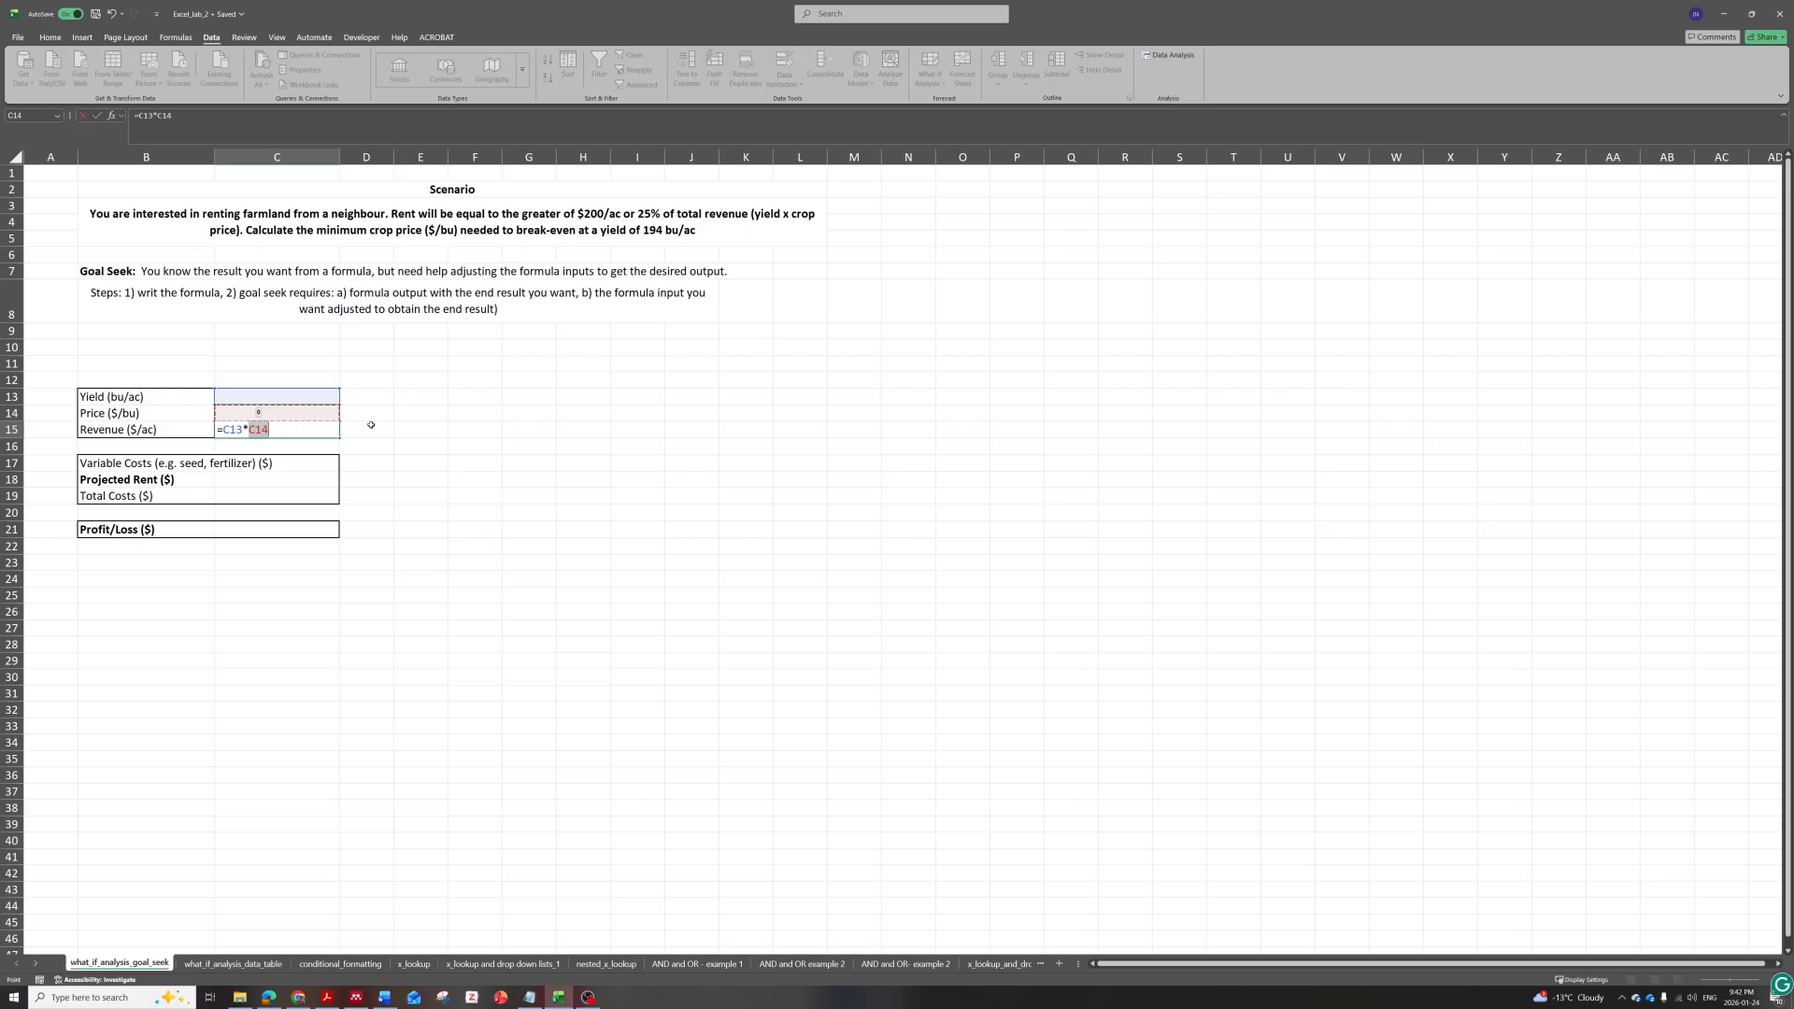
{"action": "key", "text": "Return"}
{"action": "key", "text": "Up"}
Enter trial inputs of 100 for the yield in C13 and 1 for the price in C14.
{"action": "left_click", "coordinate": [367, 544]}
{"action": "left_click", "coordinate": [292, 400]}
{"action": "type", "text": "100"}
{"action": "key", "text": "Return"}
{"action": "type", "text": "1"}
{"action": "key", "text": "Return"}
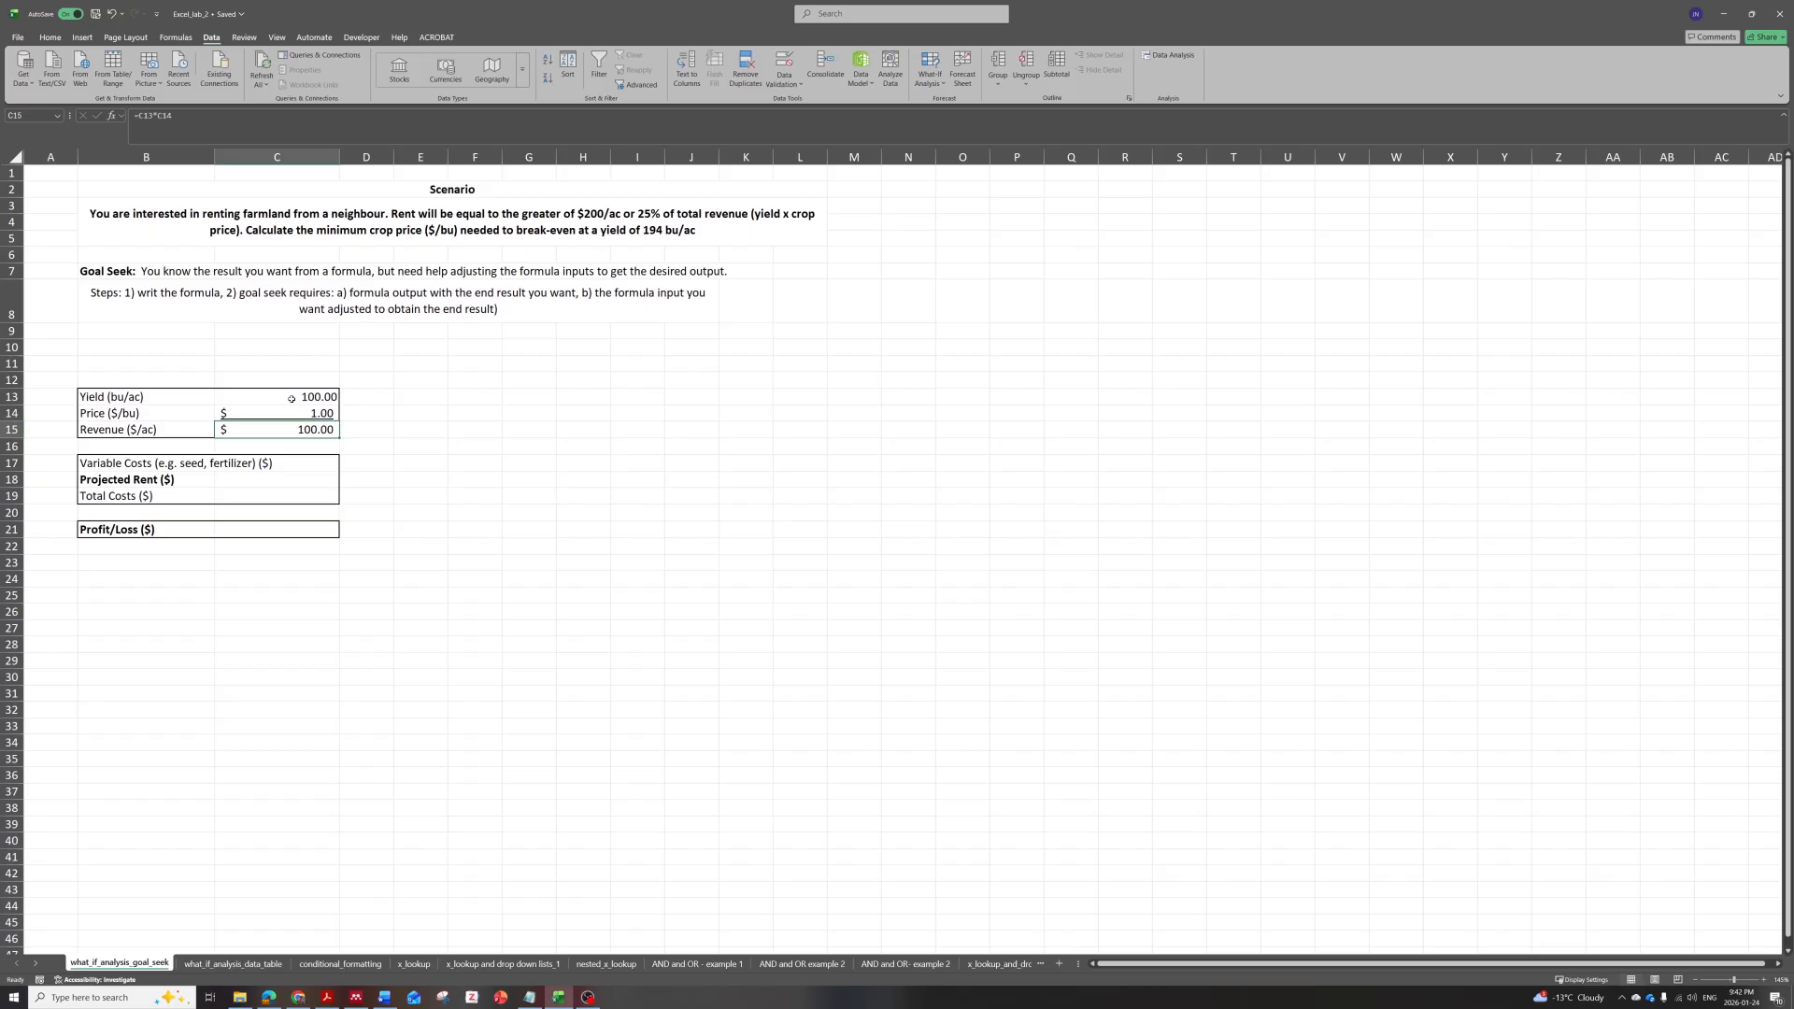
Enter 800 as the variable costs in C17.
{"action": "left_click", "coordinate": [322, 489]}
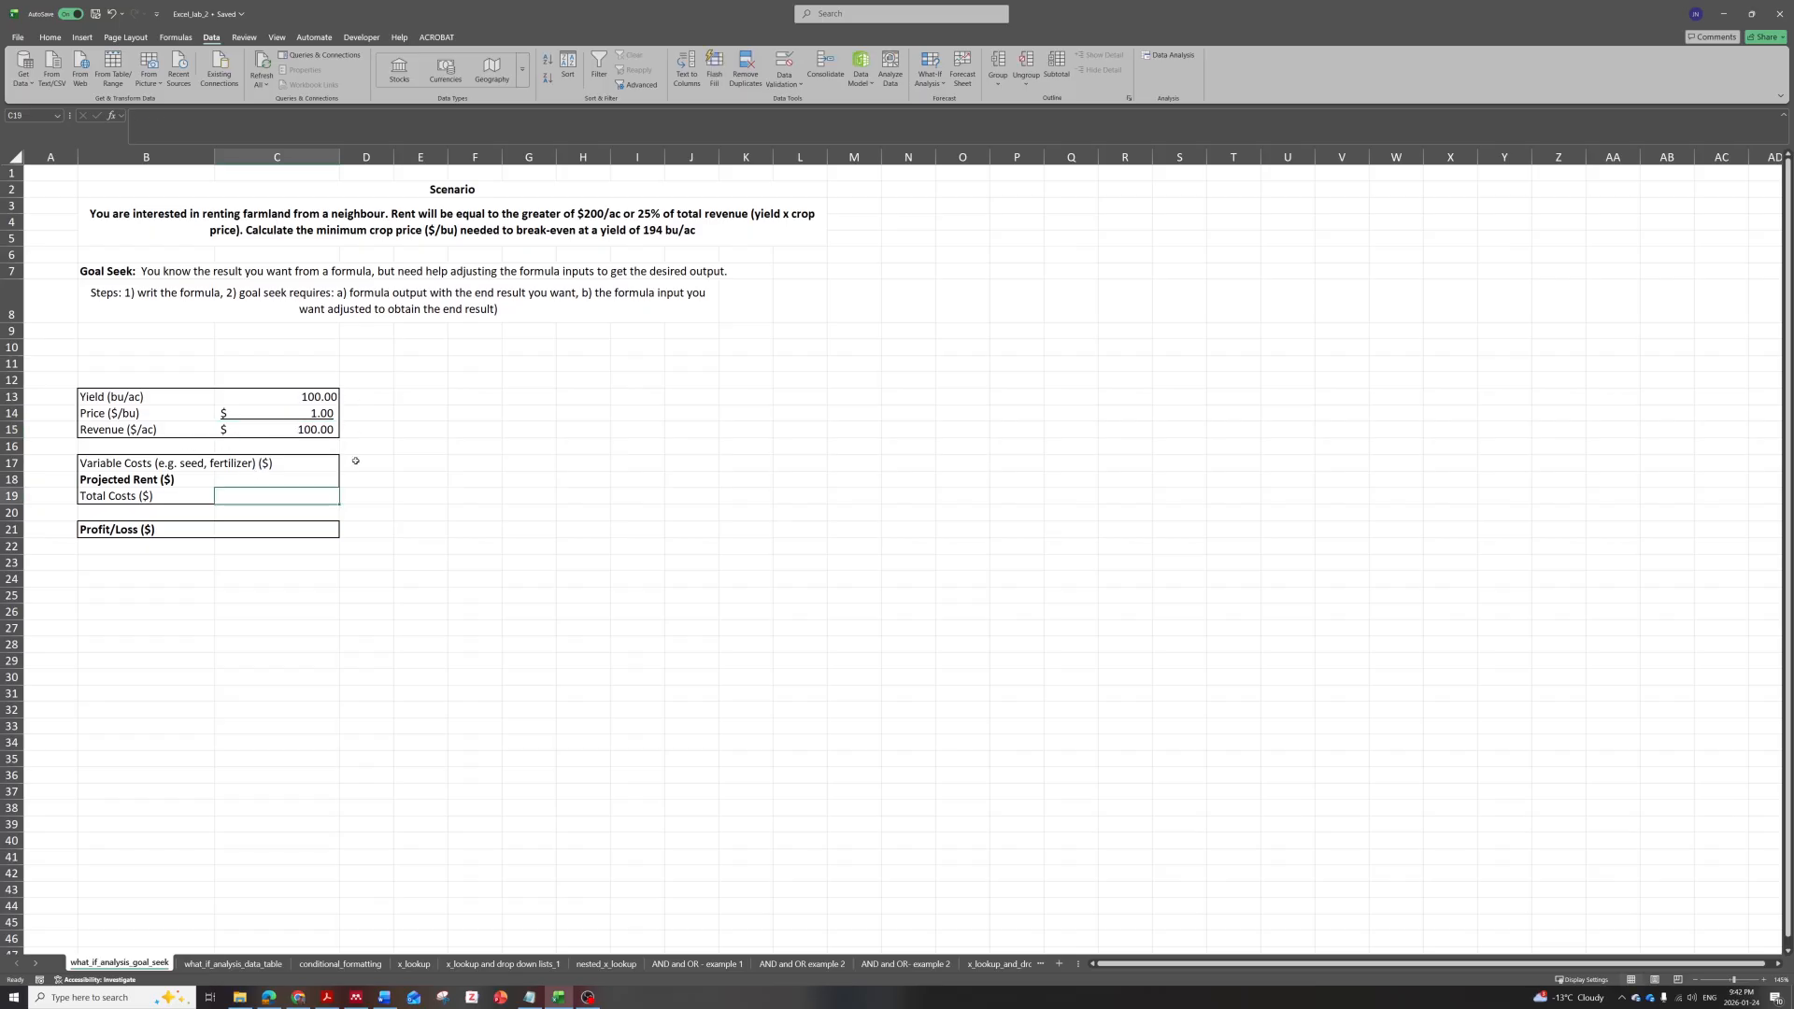
{"action": "left_click", "coordinate": [145, 463]}
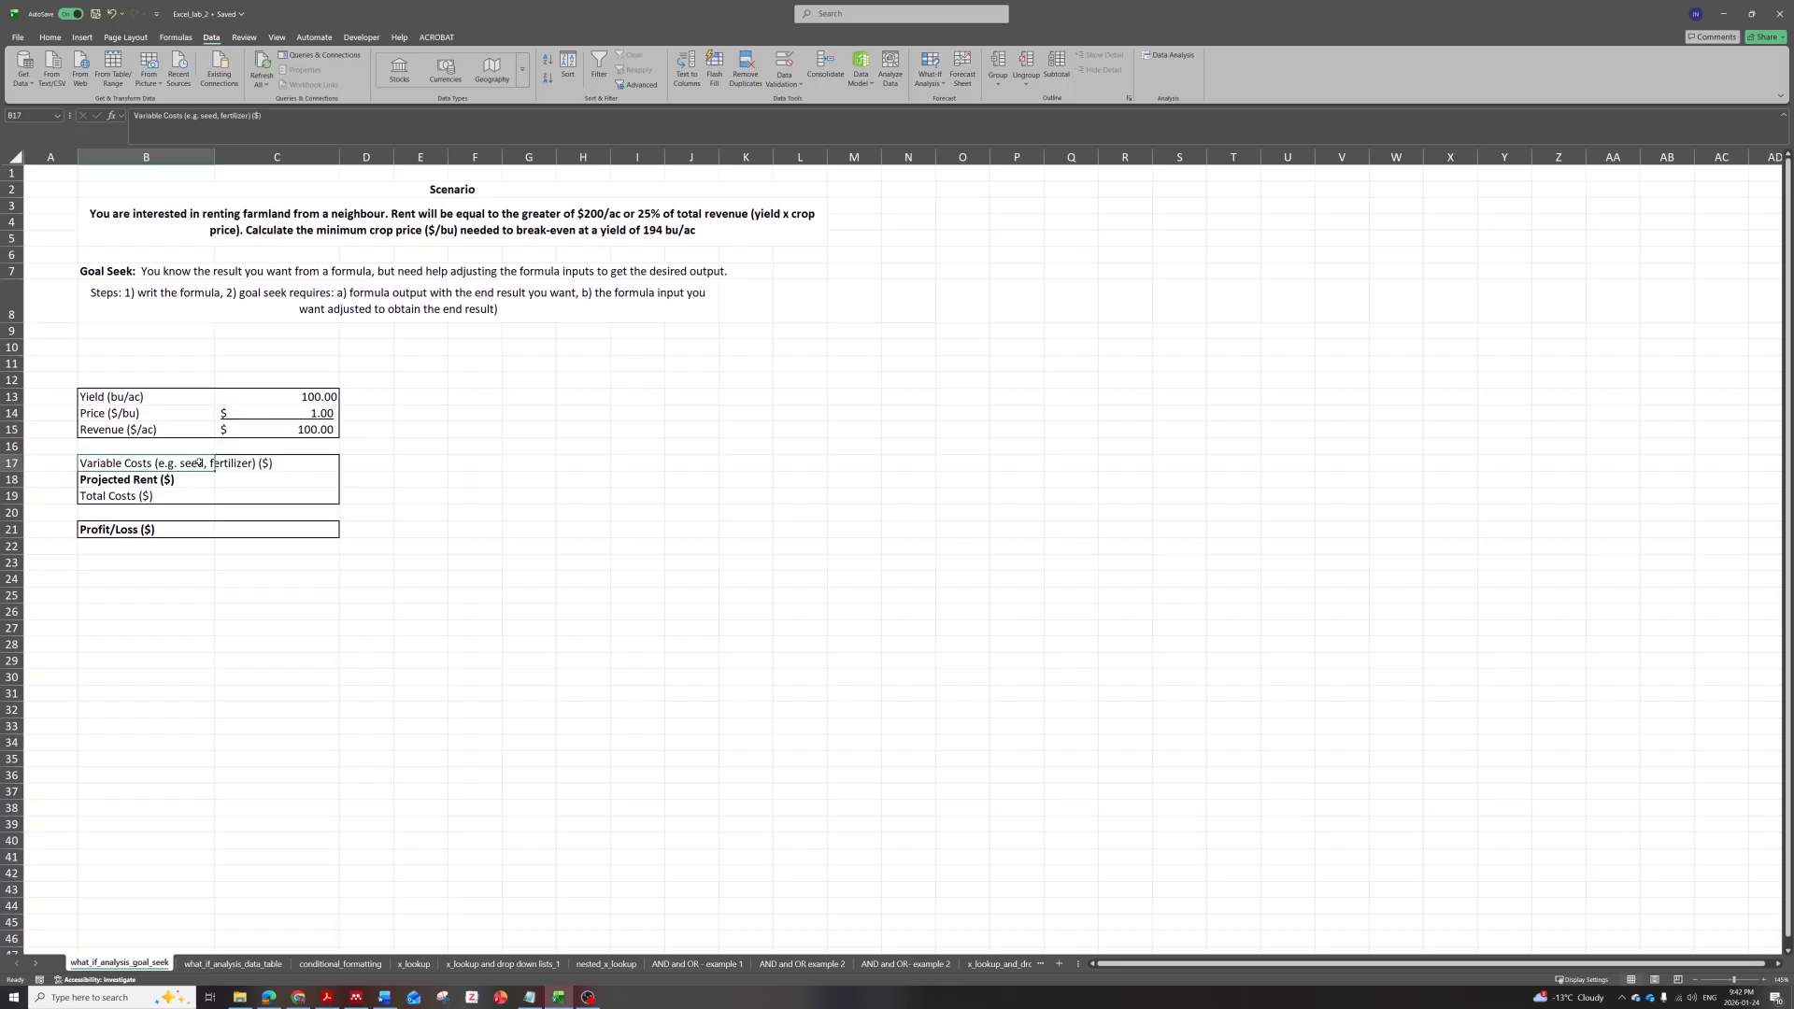
{"action": "left_click", "coordinate": [256, 464]}
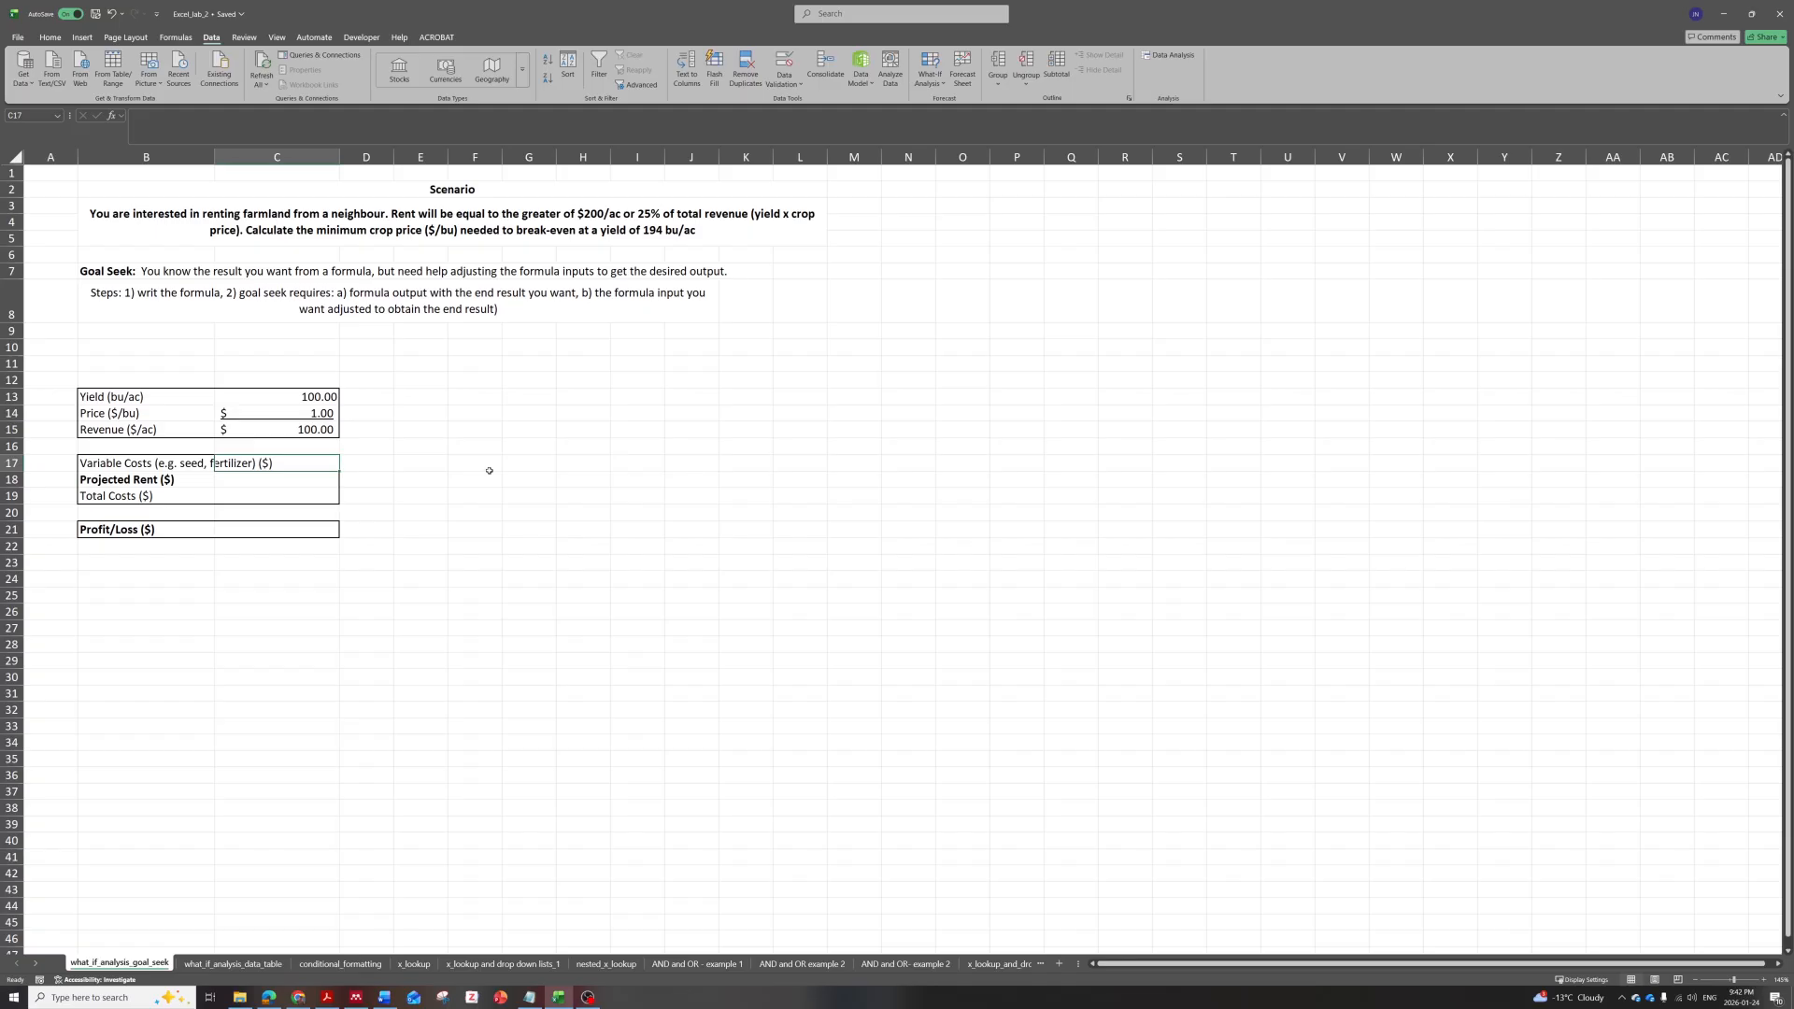
{"action": "type", "text": "800"}
{"action": "key", "text": "Return"}
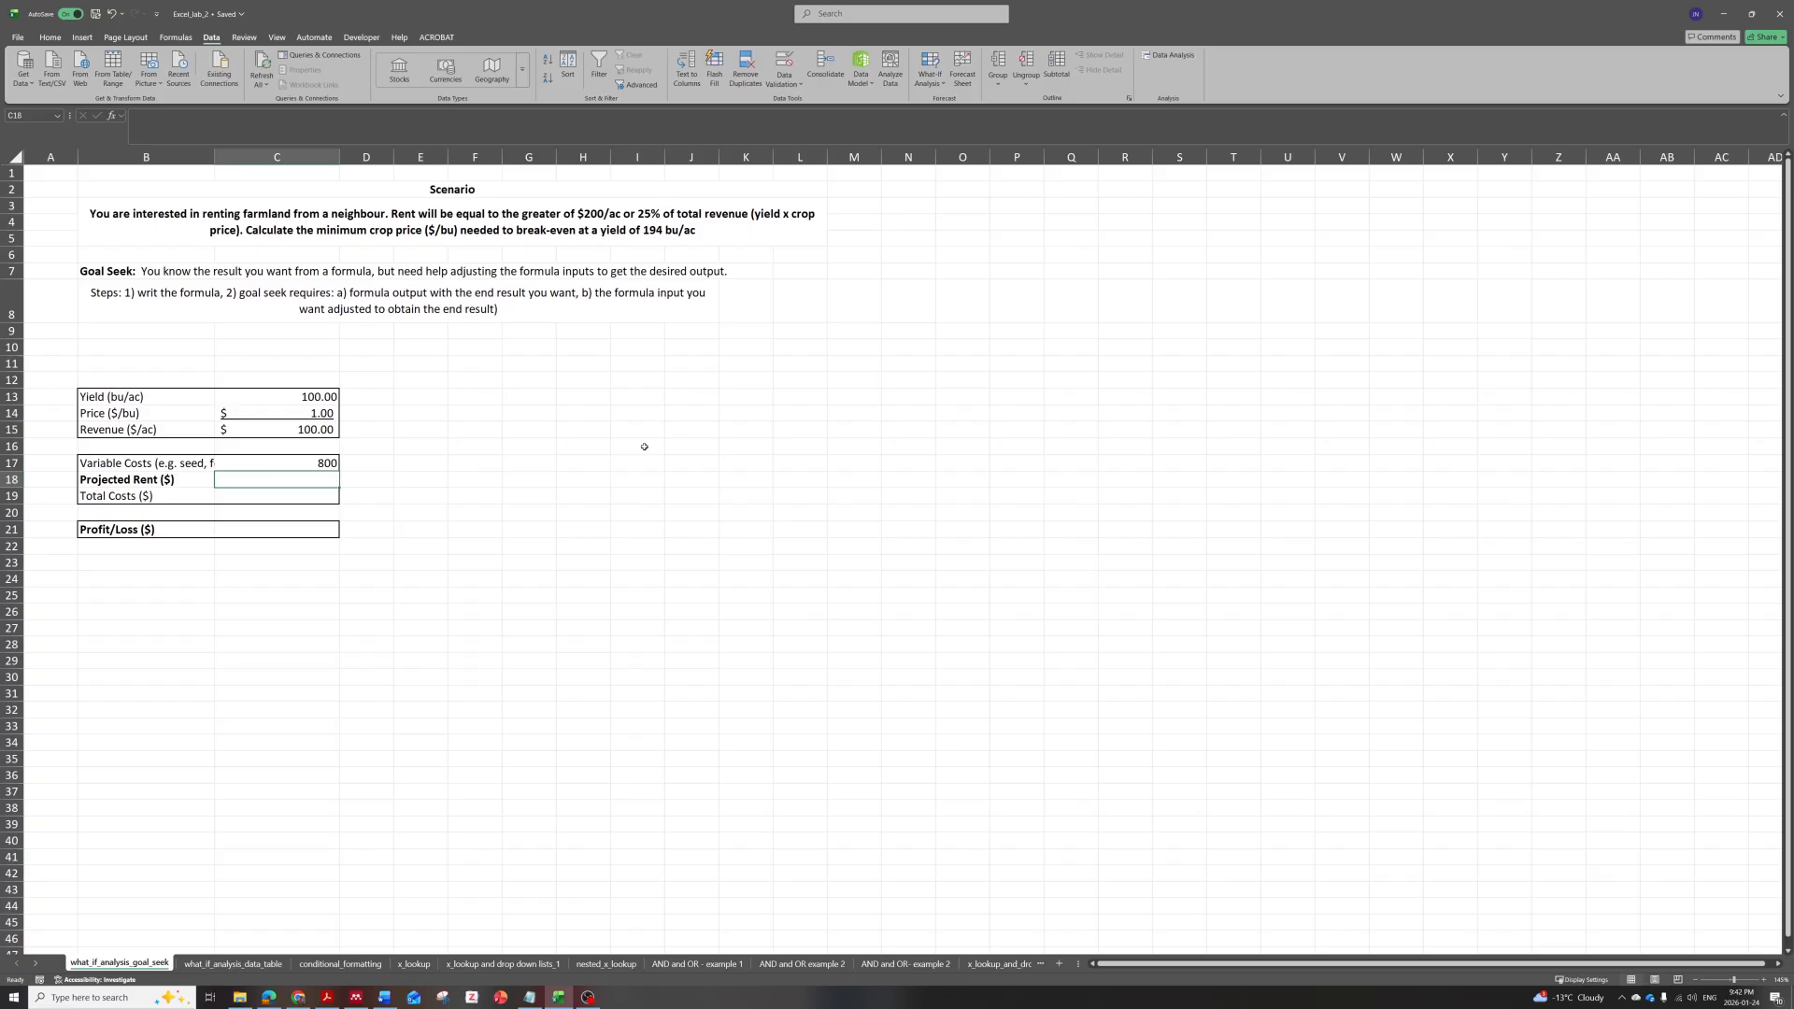
Calculate Projected Rent in C18 as the greater of $200 or 25% of revenue with =MAX(200,.25*C15).
{"action": "type", "text": "="}
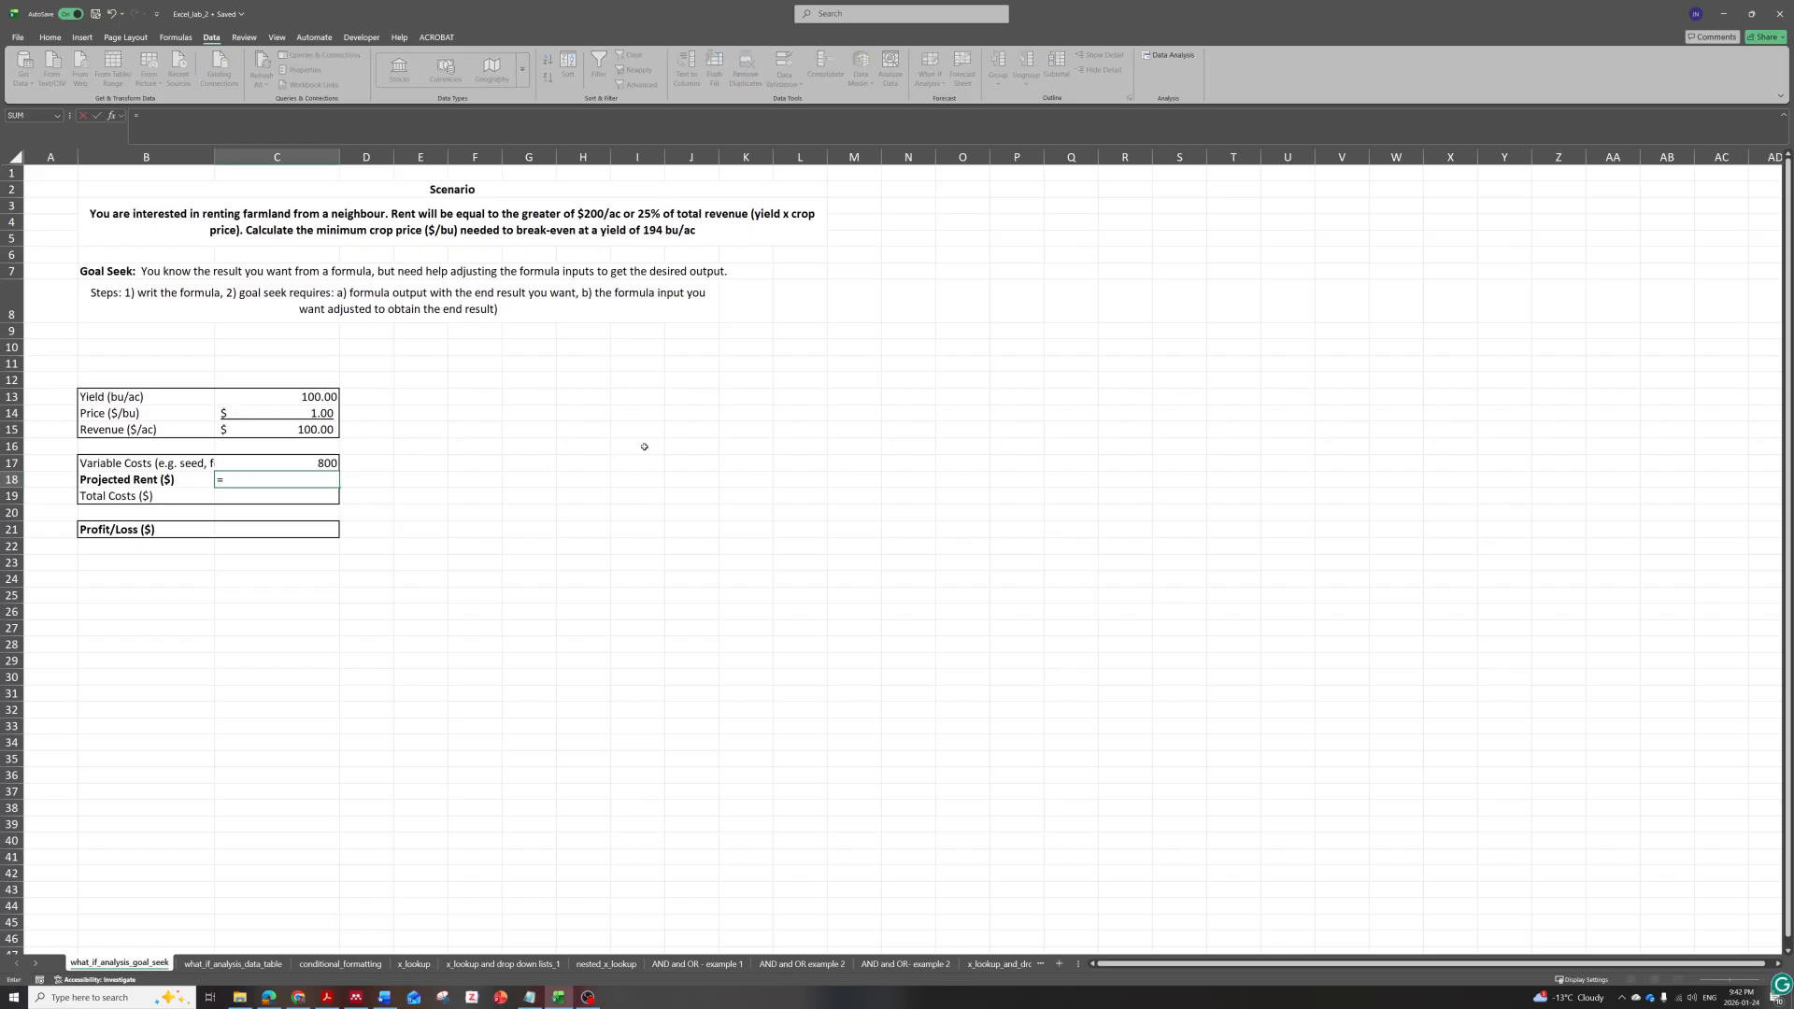
{"action": "type", "text": "max("}
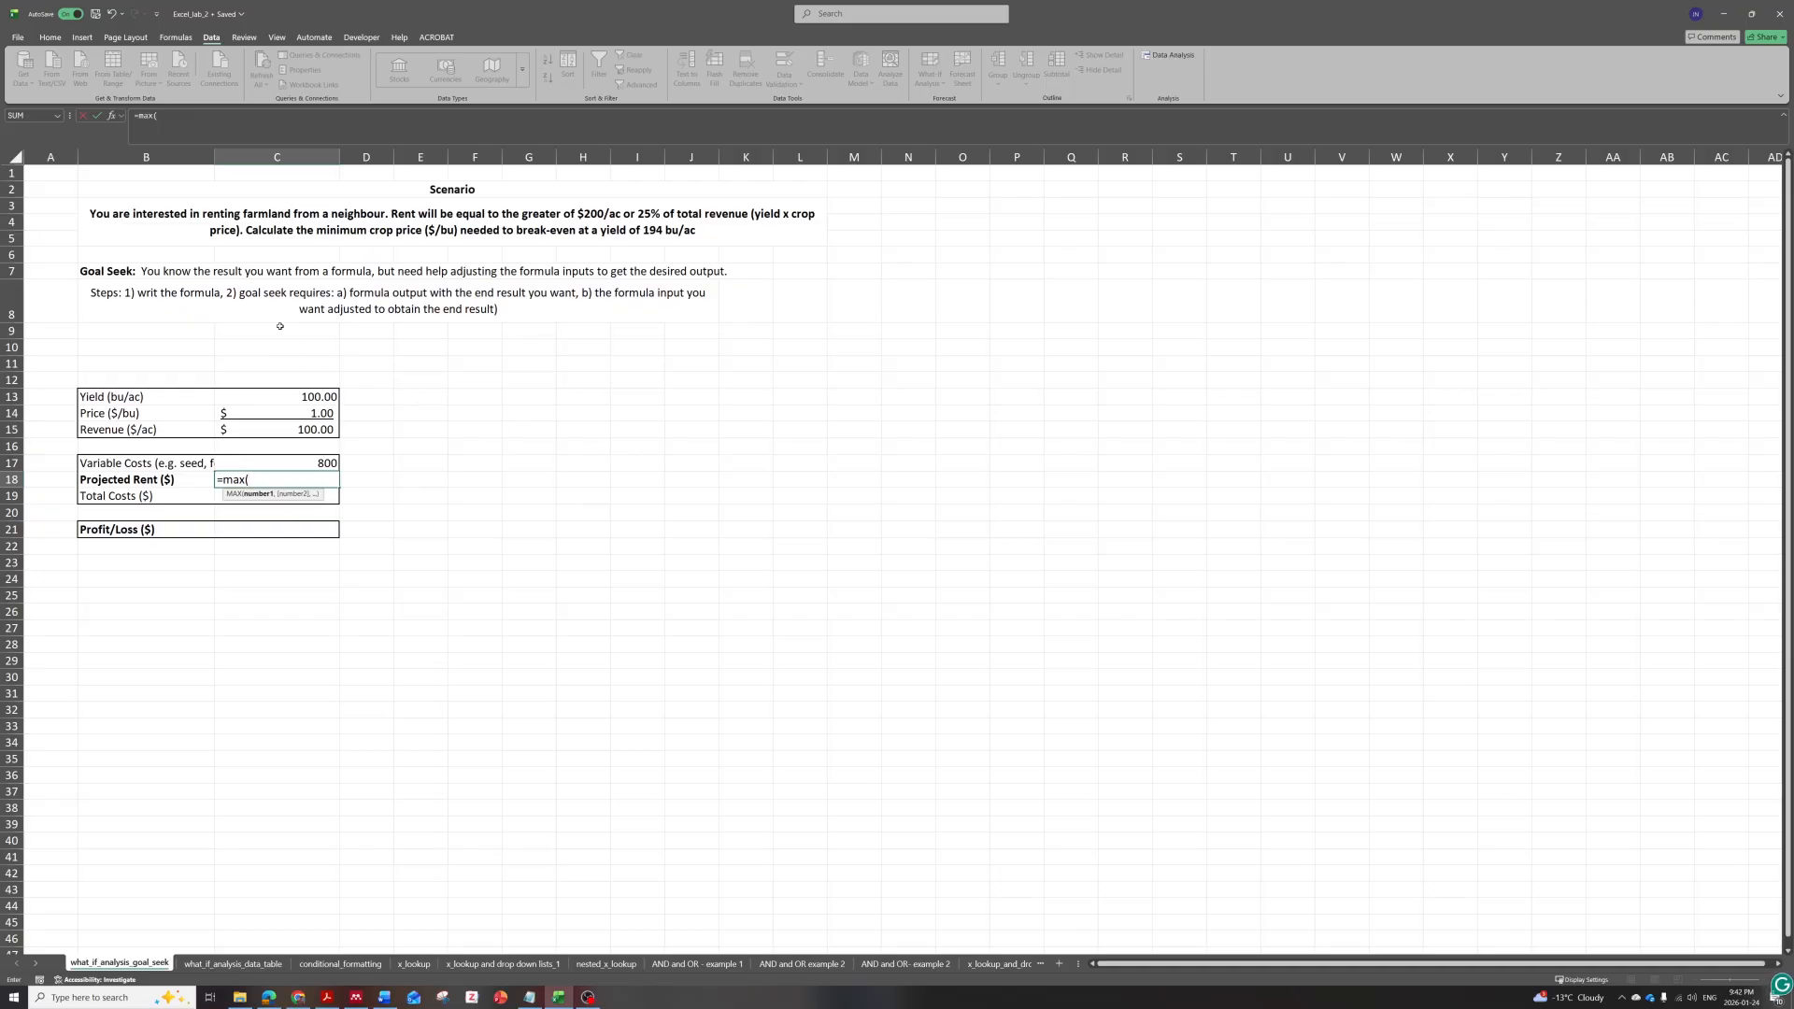
{"action": "type", "text": "200,"}
{"action": "type", "text": ".25*"}
{"action": "left_click", "coordinate": [297, 431]}
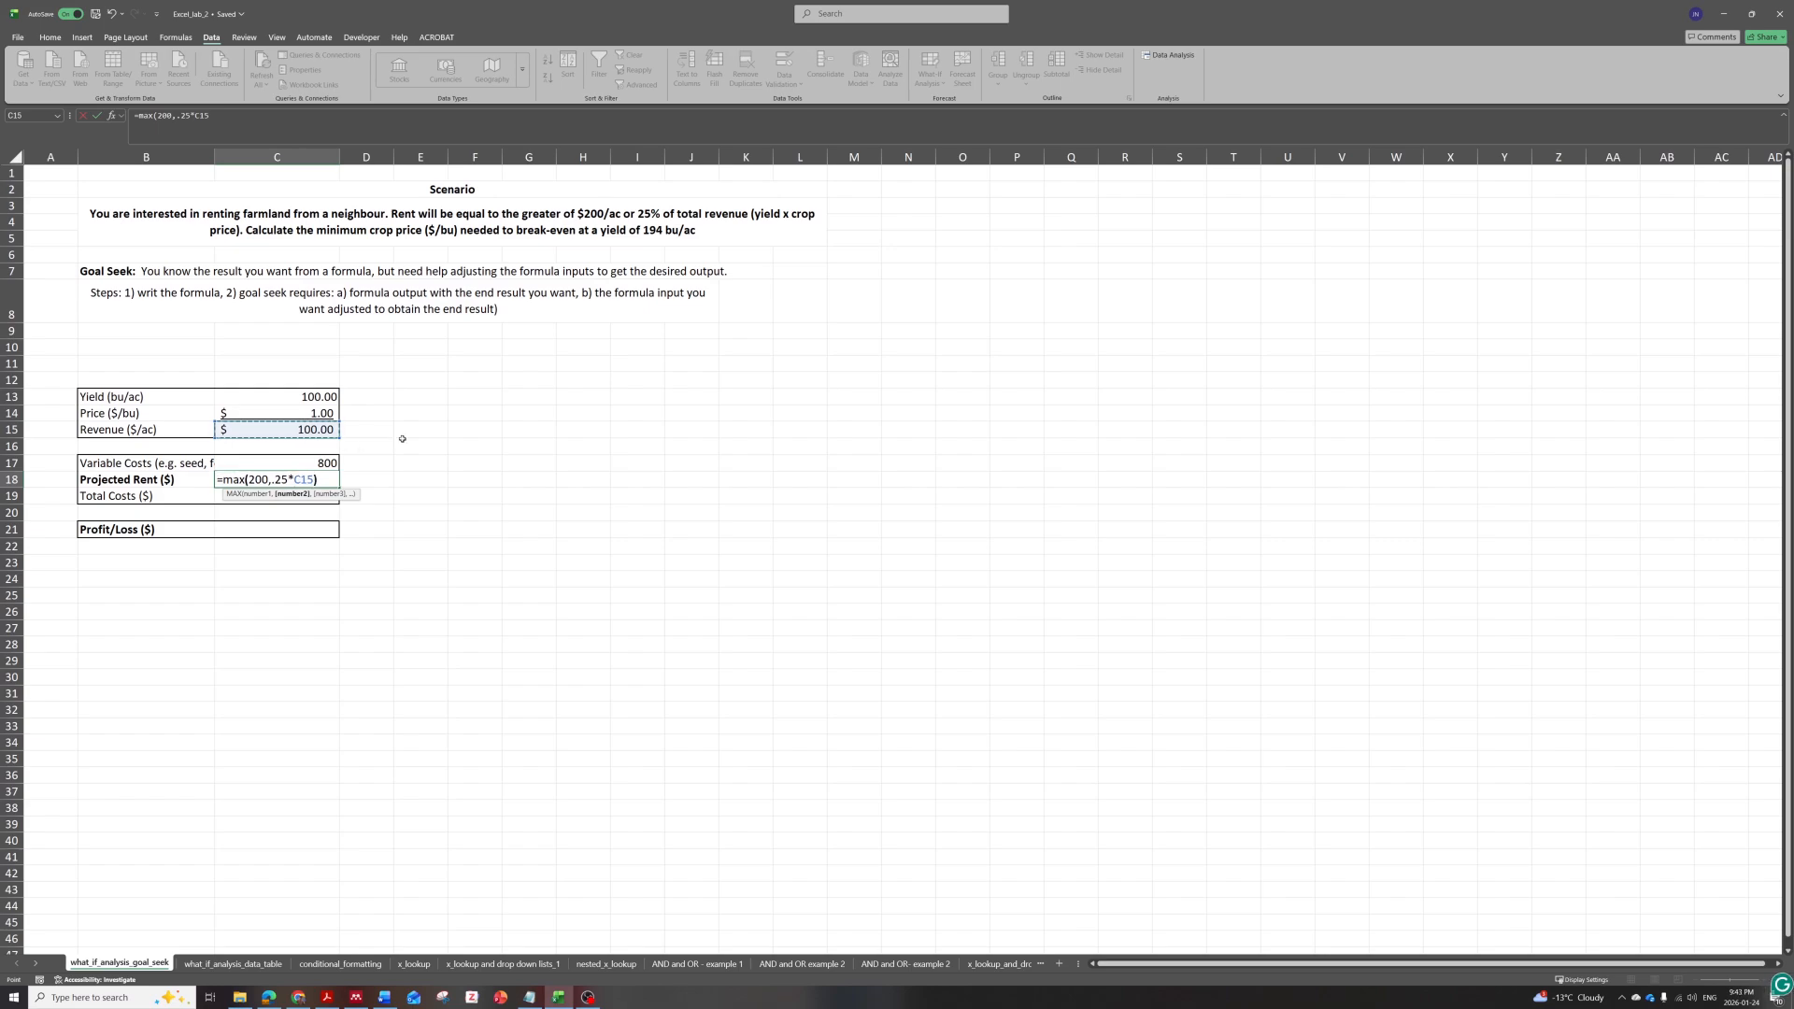
{"action": "type", "text": ")"}
{"action": "key", "text": "Return"}
{"action": "key", "text": "Up"}
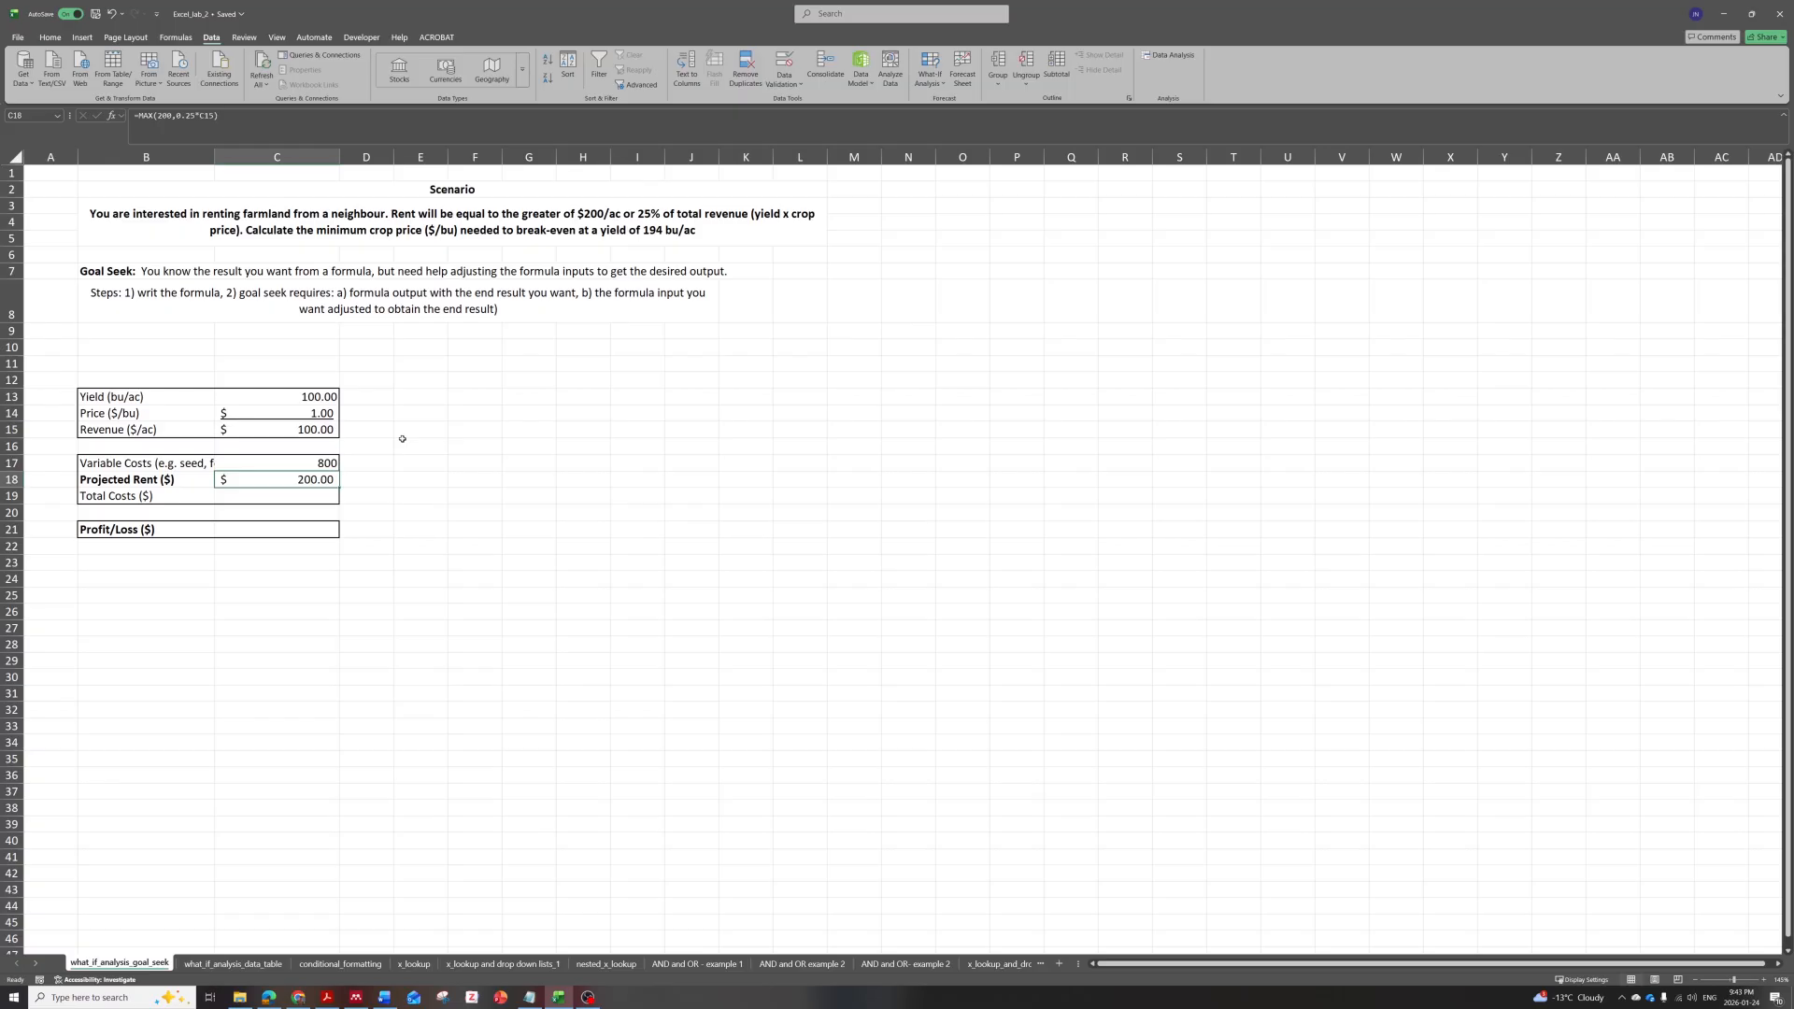
Calculate Total Costs in C19 by adding projected rent and variable costs with =C18+C17.
{"action": "left_click", "coordinate": [278, 491]}
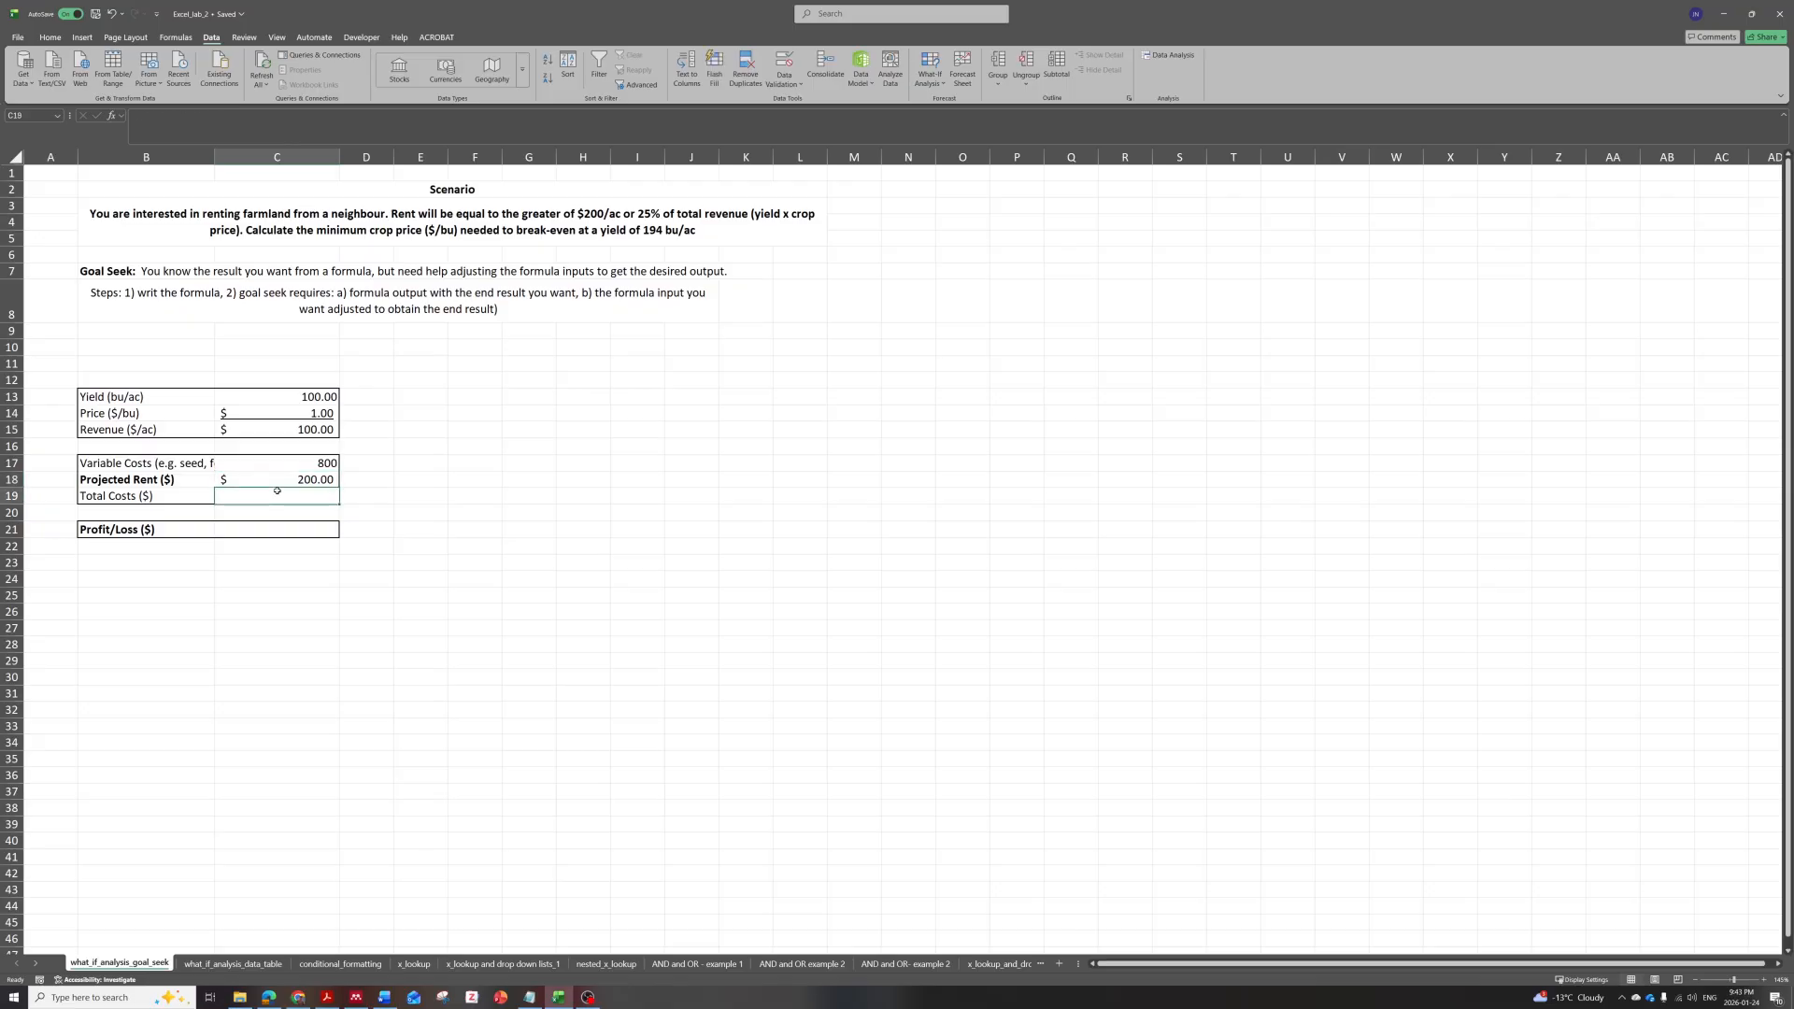
{"action": "type", "text": "="}
{"action": "left_click", "coordinate": [283, 479]}
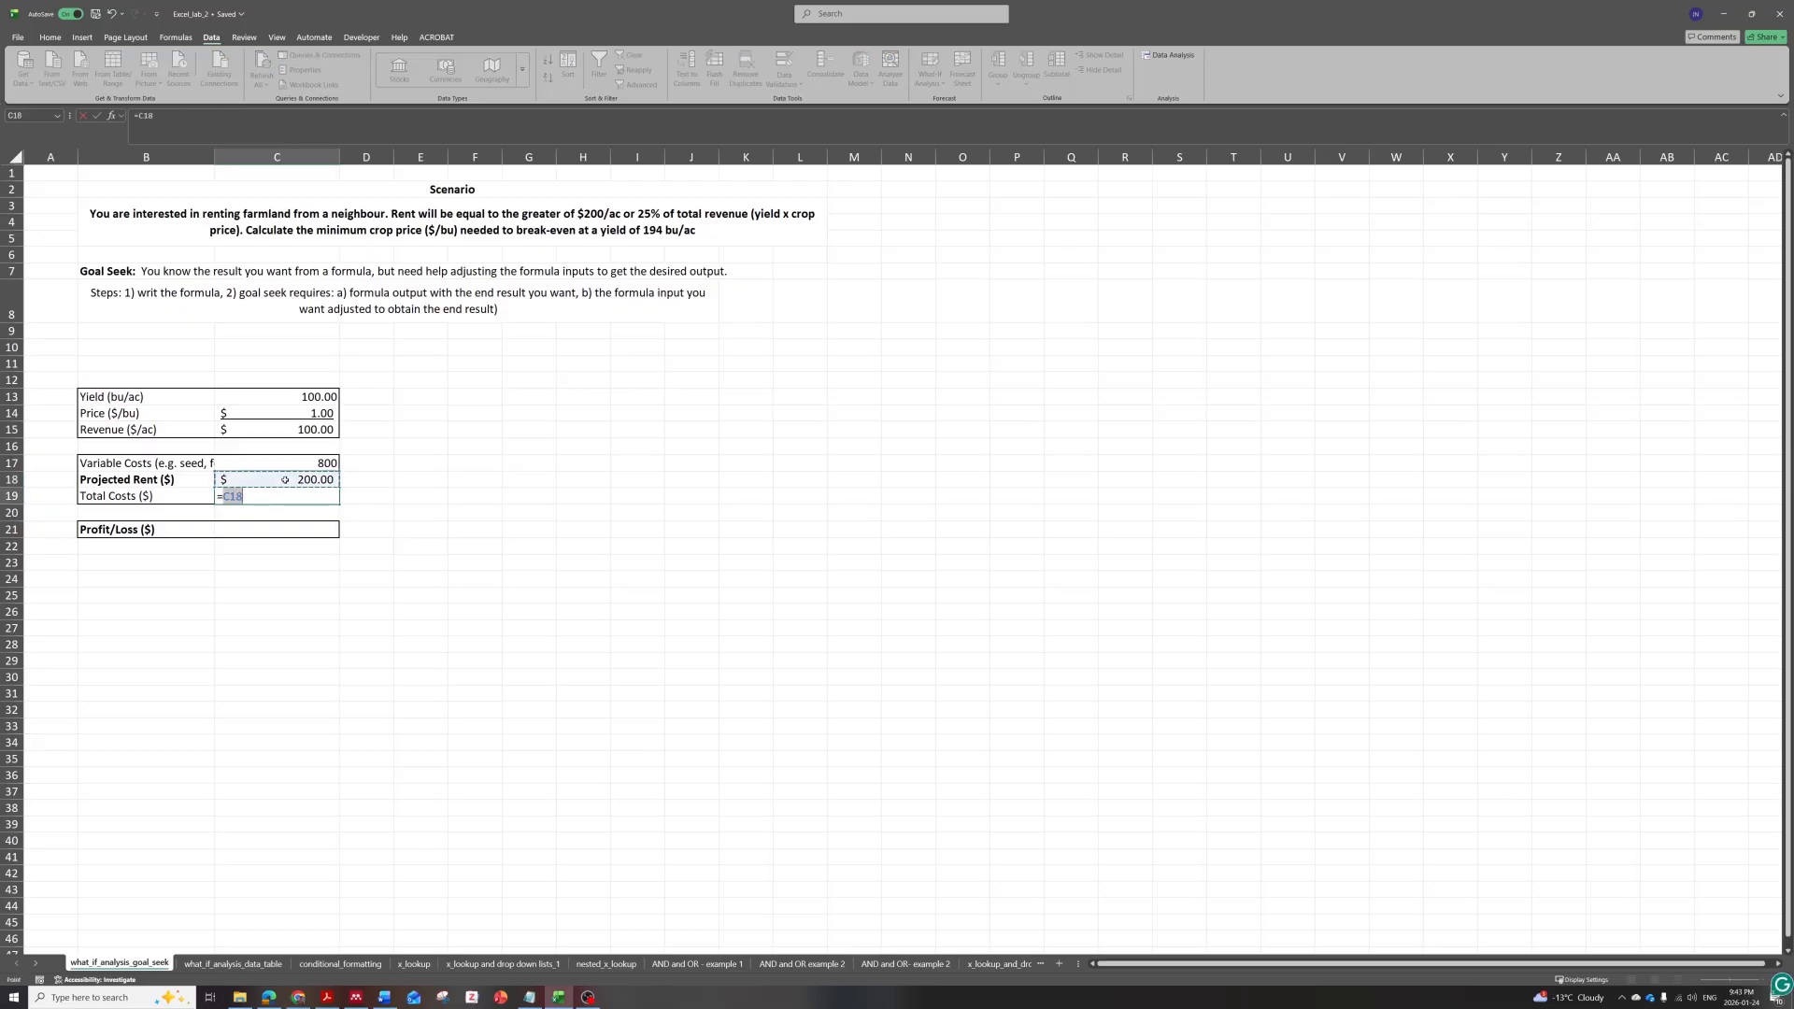
{"action": "type", "text": "+"}
{"action": "left_click", "coordinate": [291, 462]}
{"action": "type", "text": ")"}
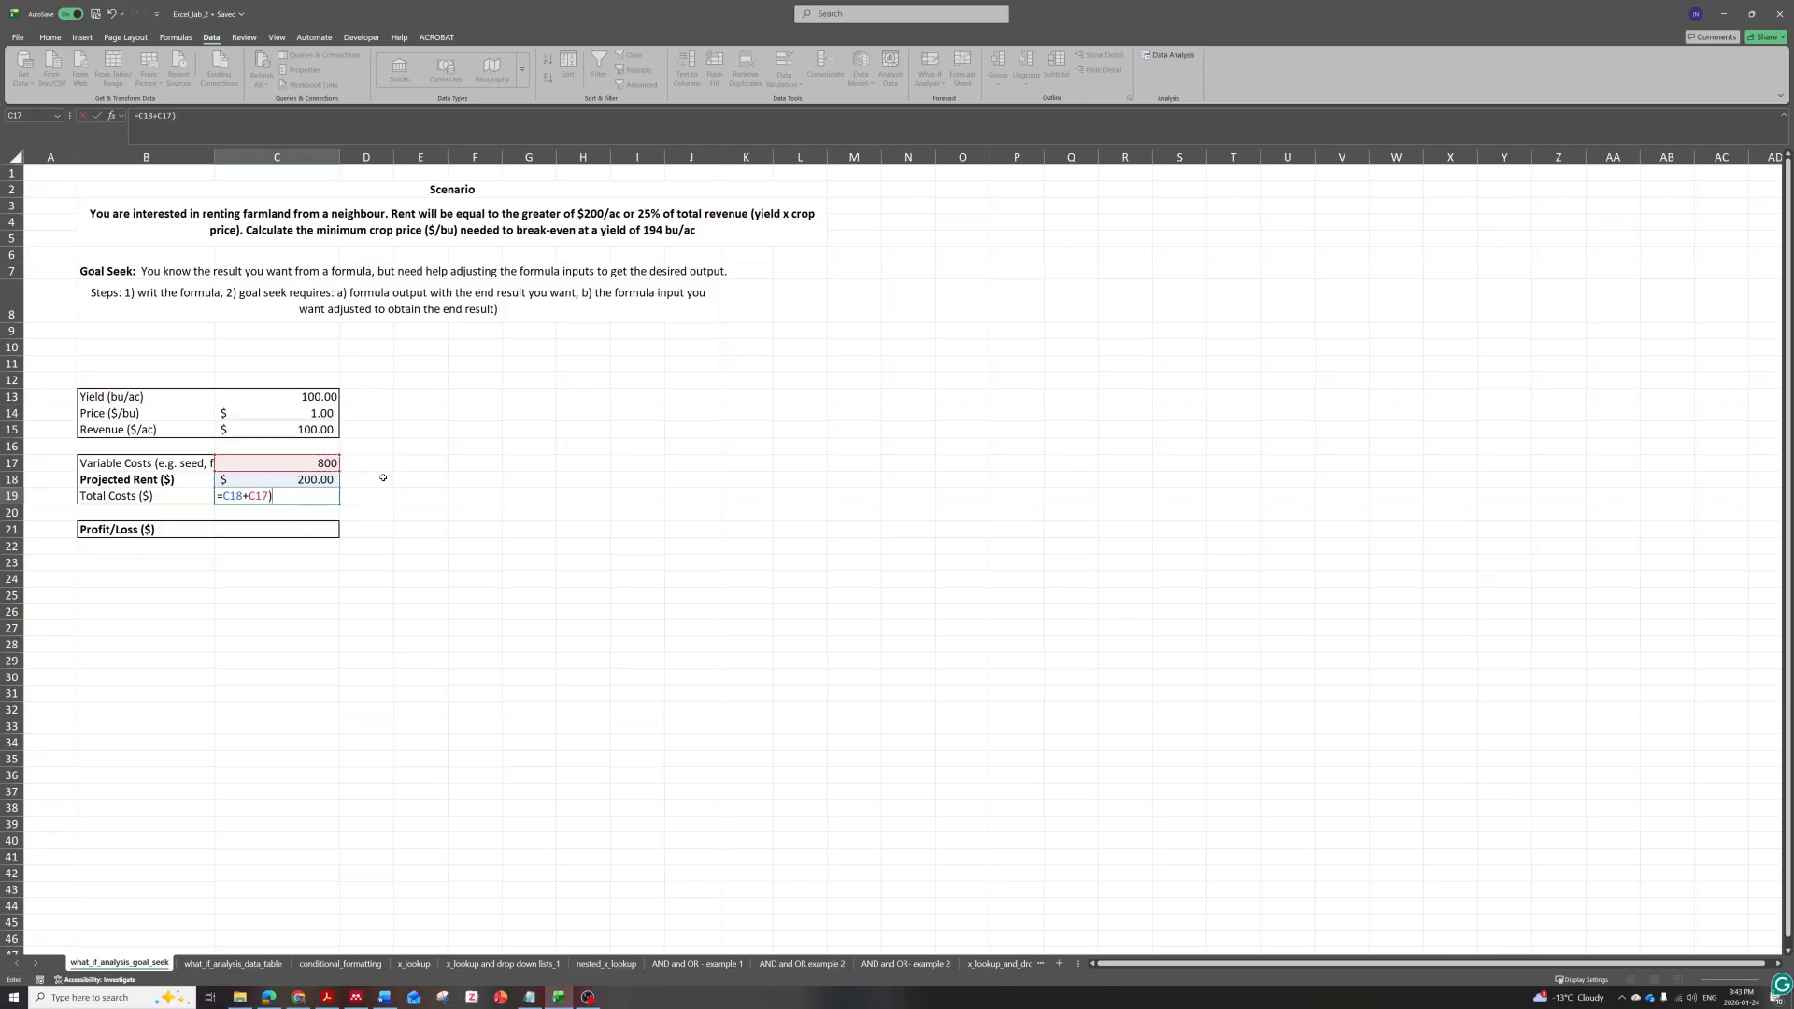
{"action": "key", "text": "Return"}
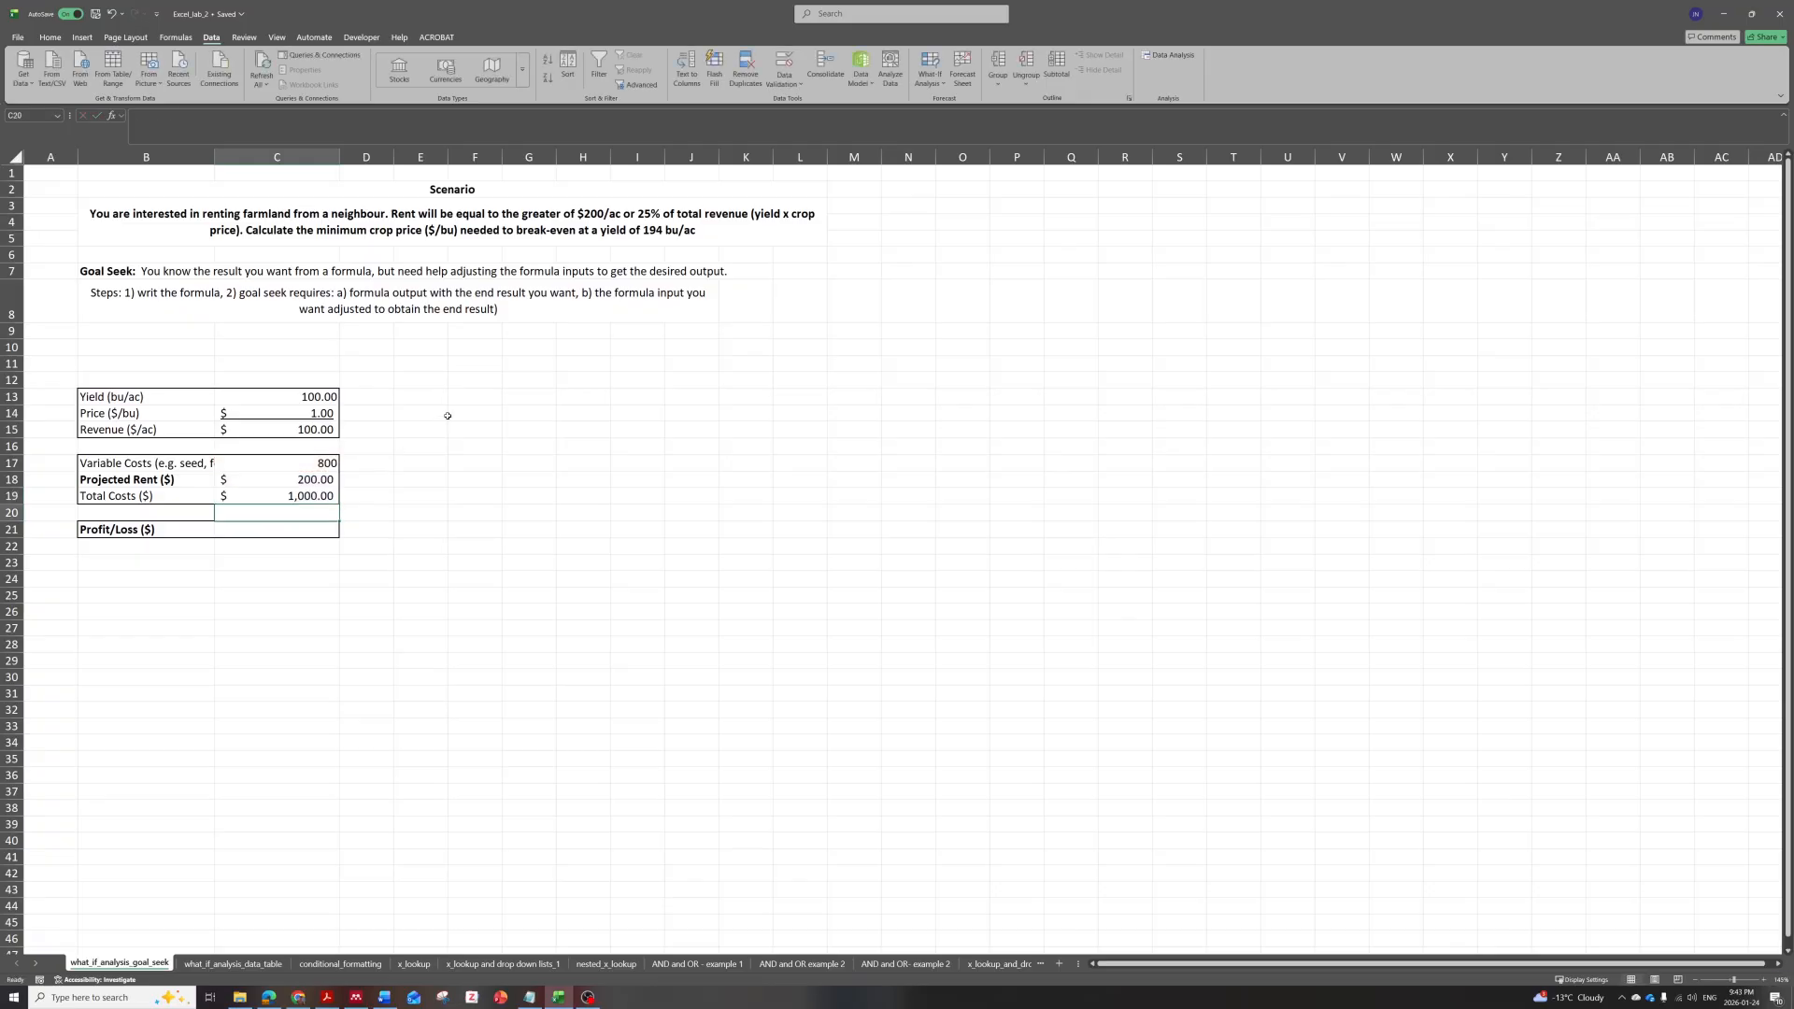
Calculate Profit/Loss in C21 as revenue minus total costs with =C15-C19.
{"action": "left_click", "coordinate": [301, 528]}
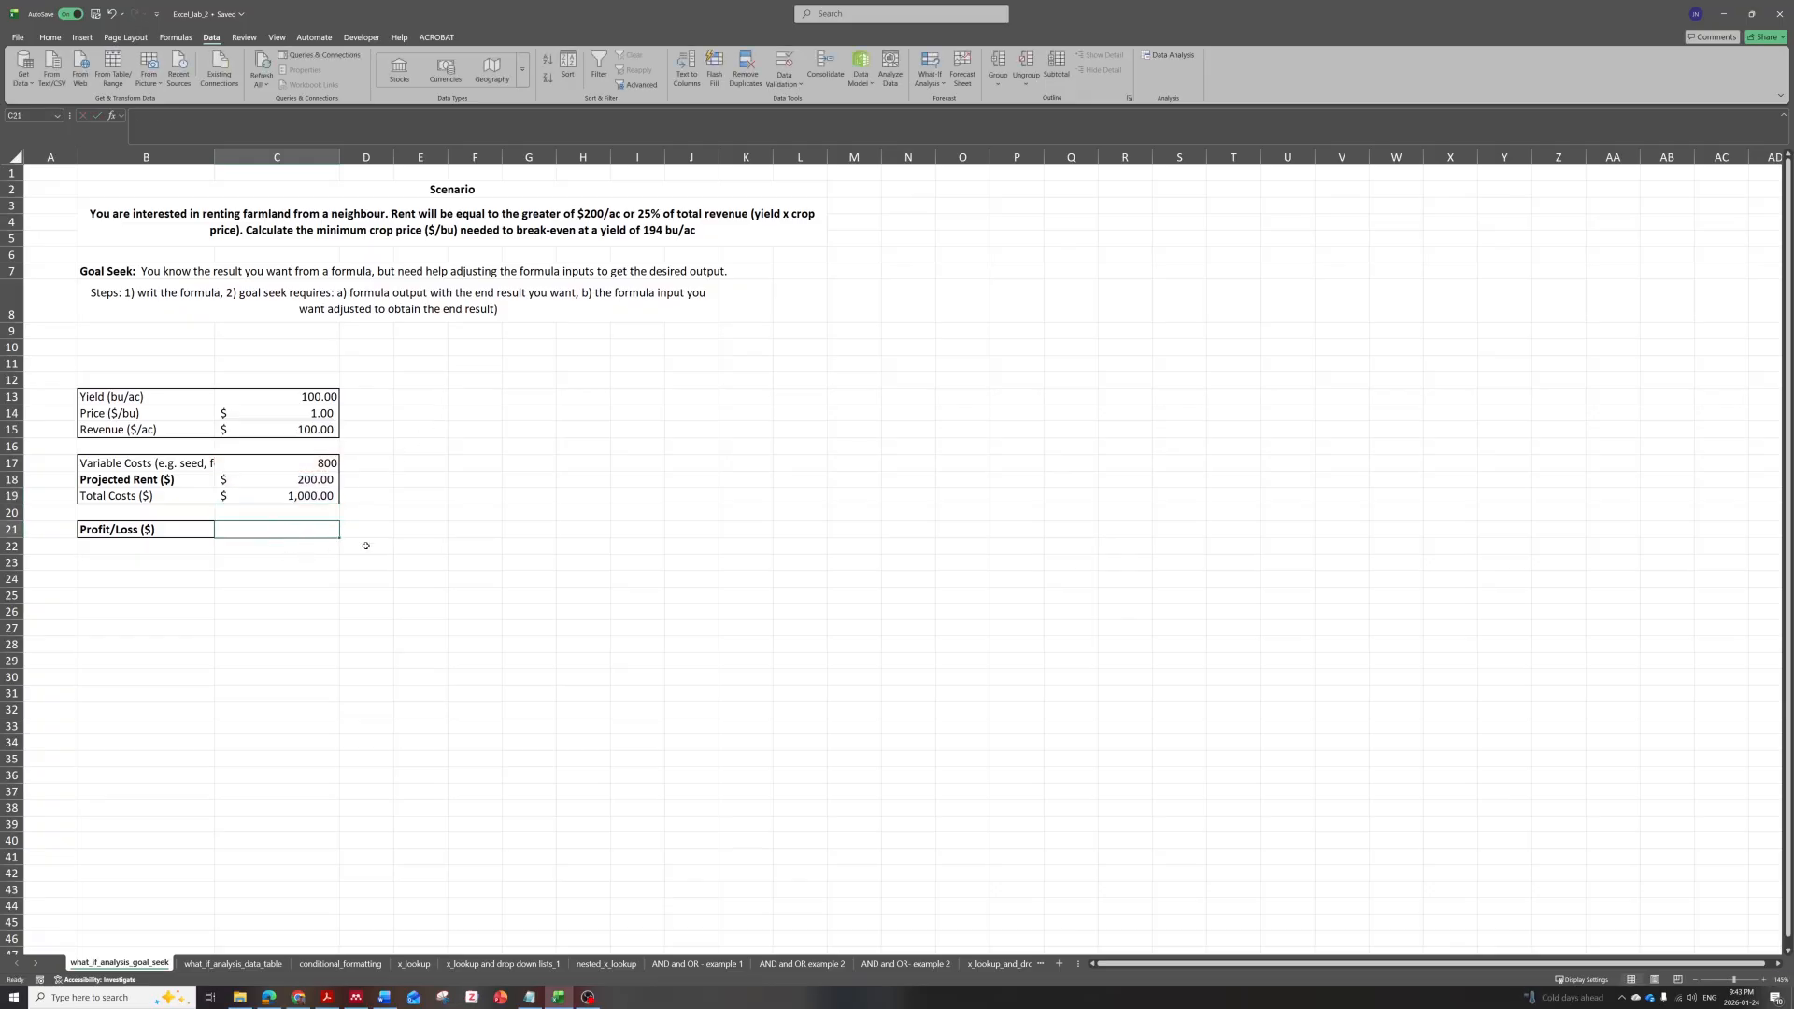
{"action": "type", "text": "="}
{"action": "left_click", "coordinate": [291, 430]}
{"action": "type", "text": "-"}
{"action": "left_click", "coordinate": [292, 498]}
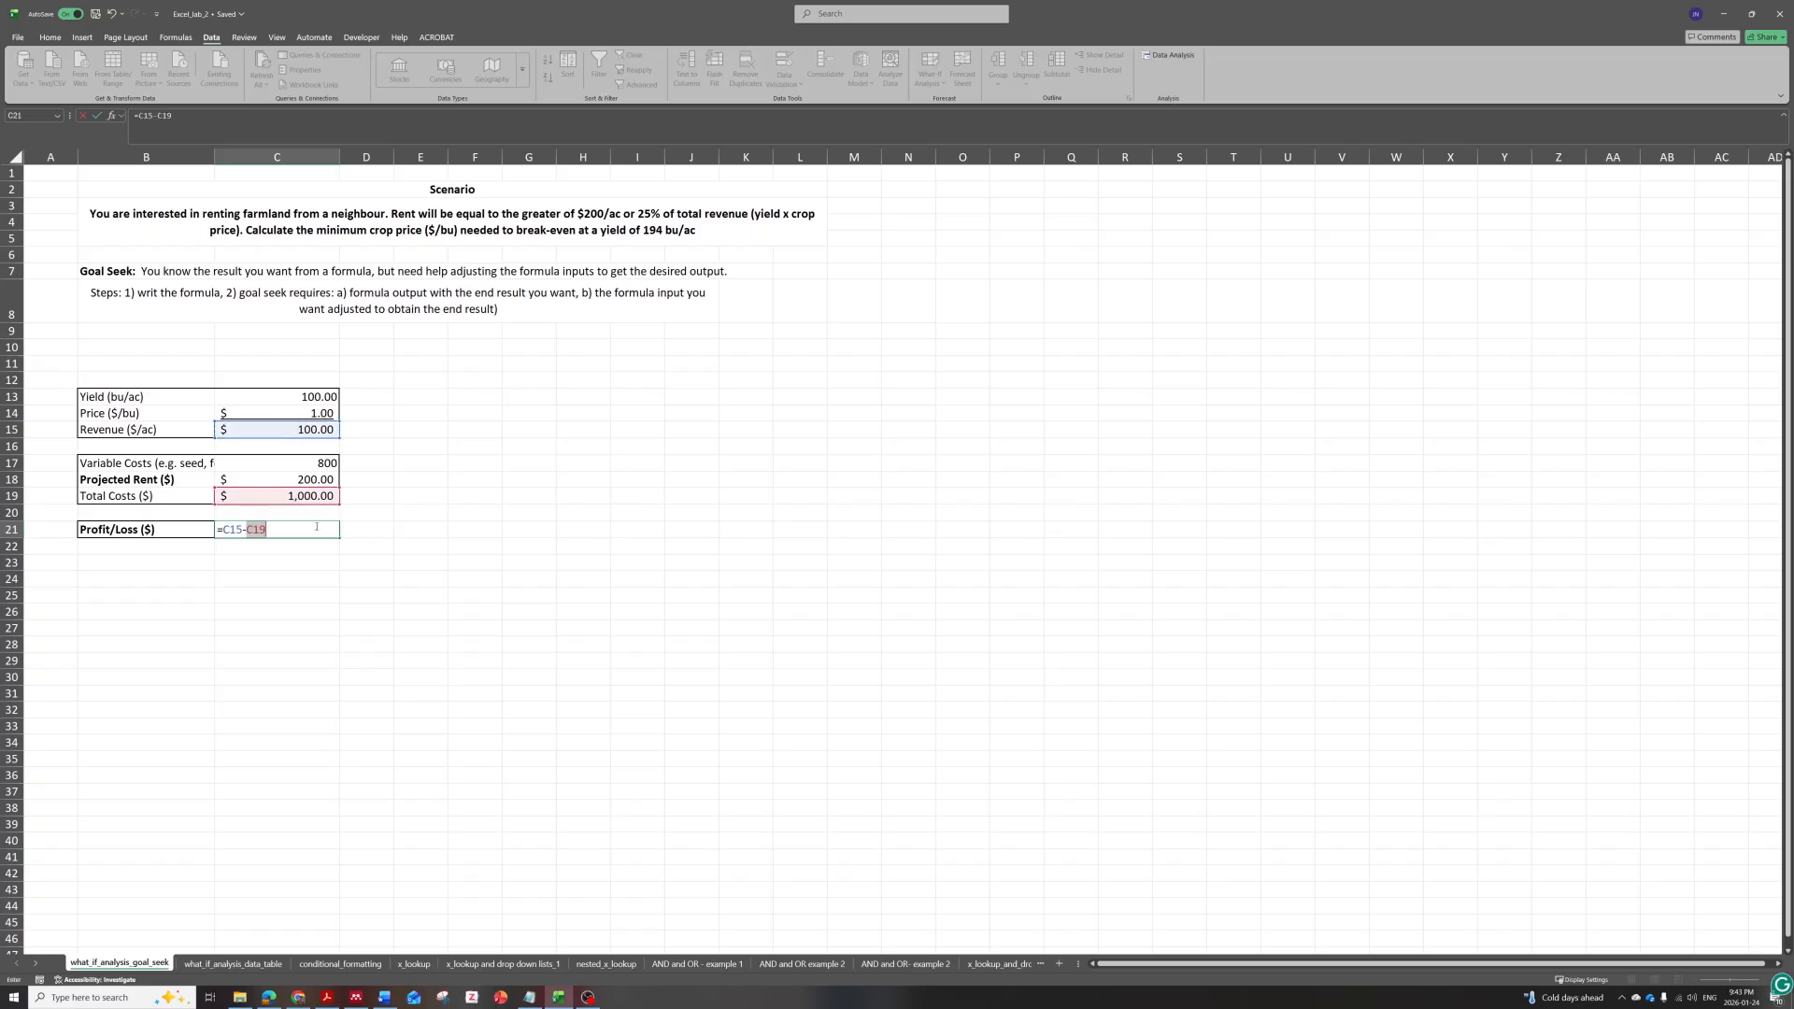
{"action": "key", "text": "ctrl+Return"}
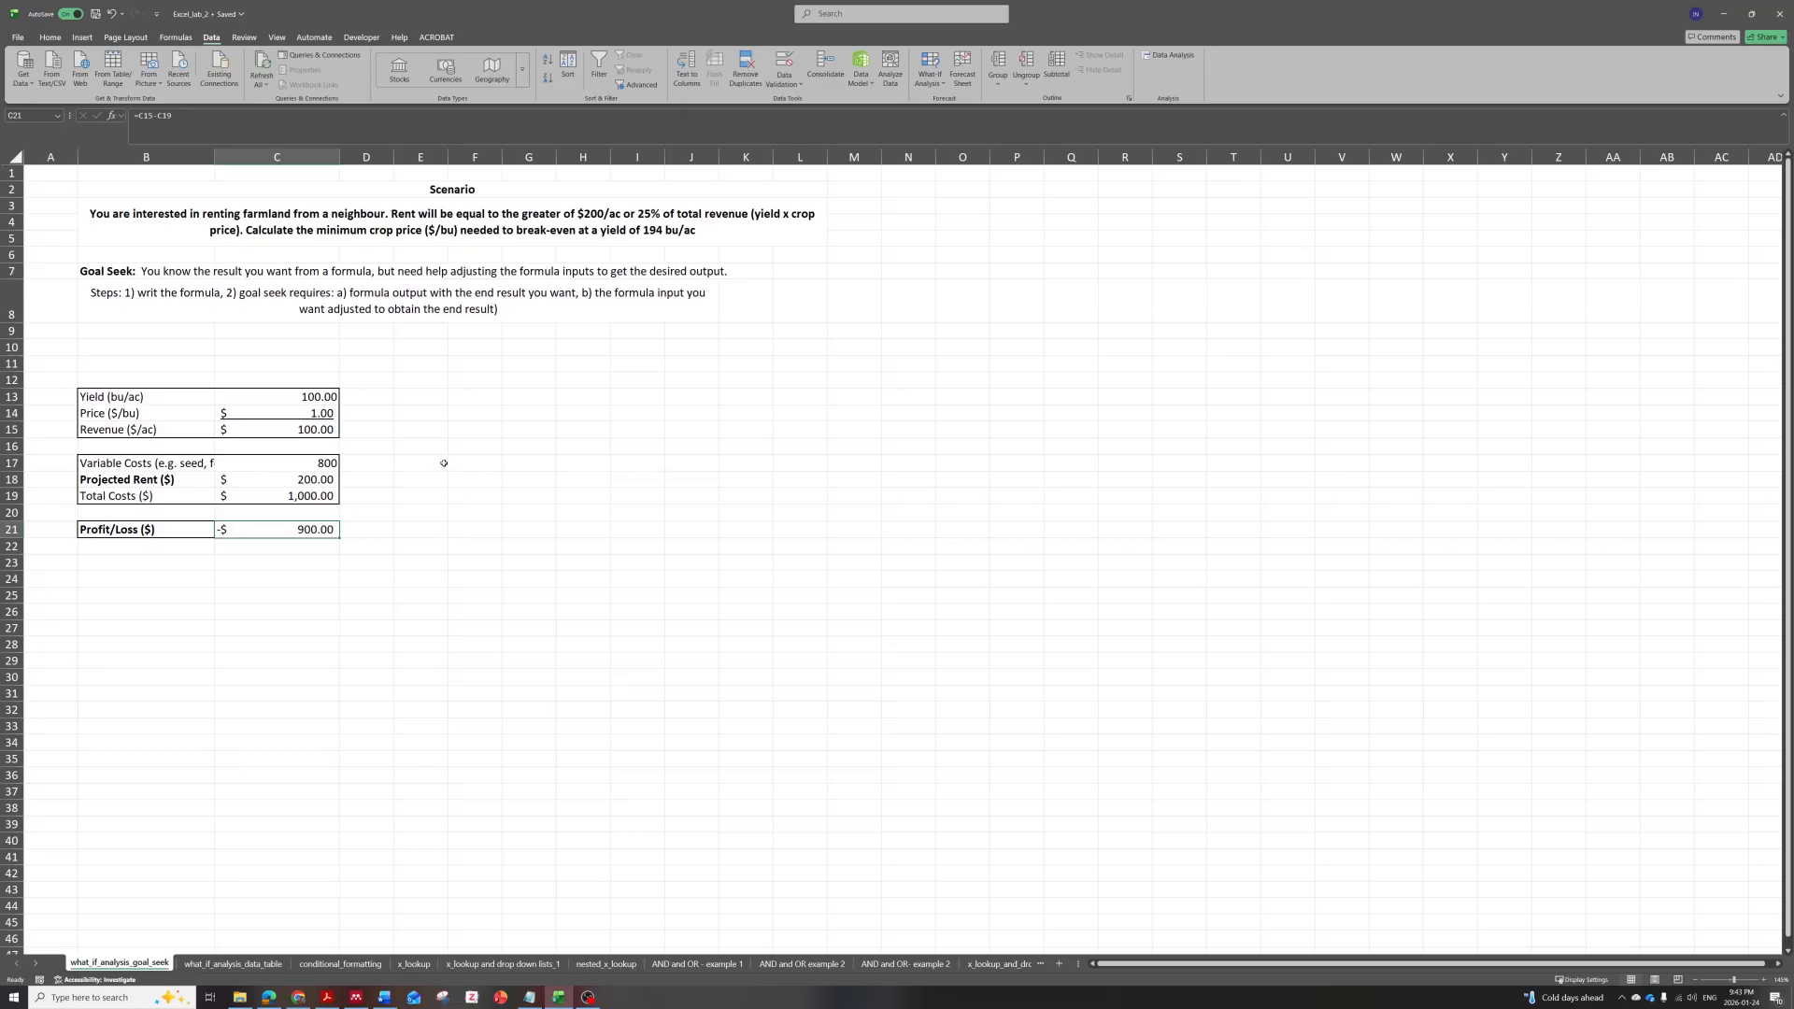
Examine the Profit/Loss and Total Costs formulas and the cells they refer to.
{"action": "left_click", "coordinate": [446, 442]}
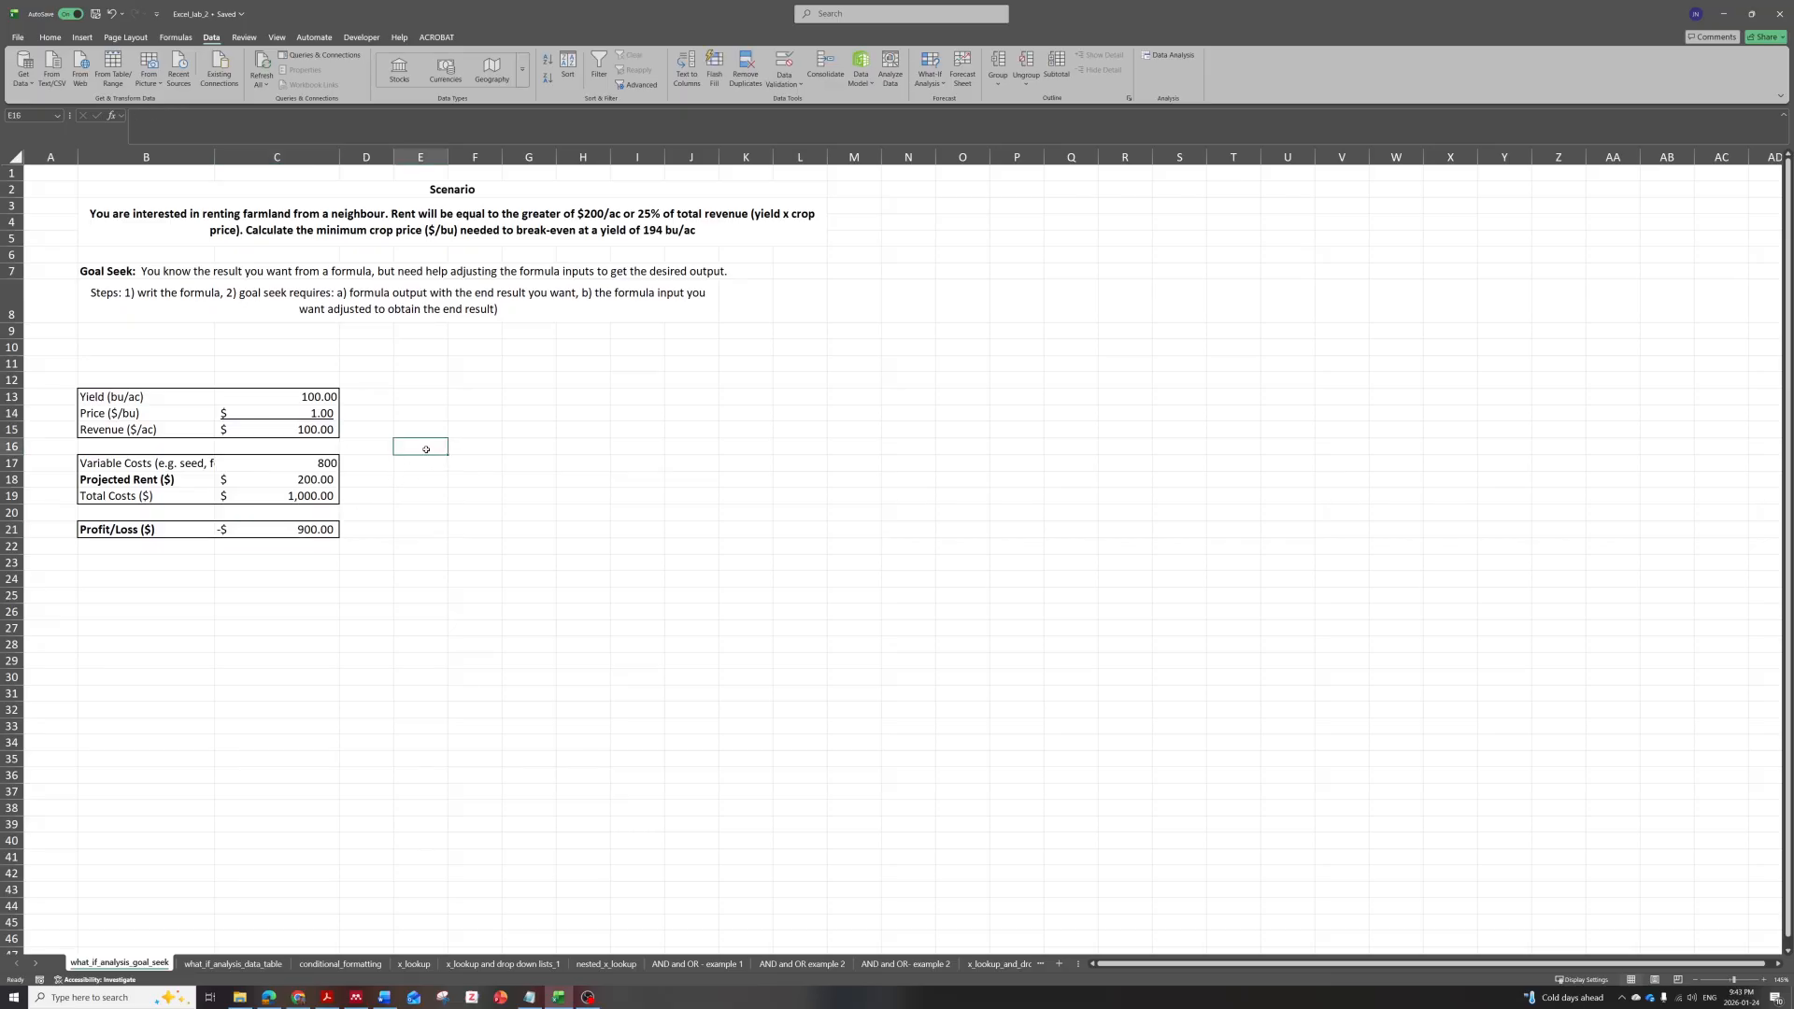
{"action": "left_click", "coordinate": [509, 418]}
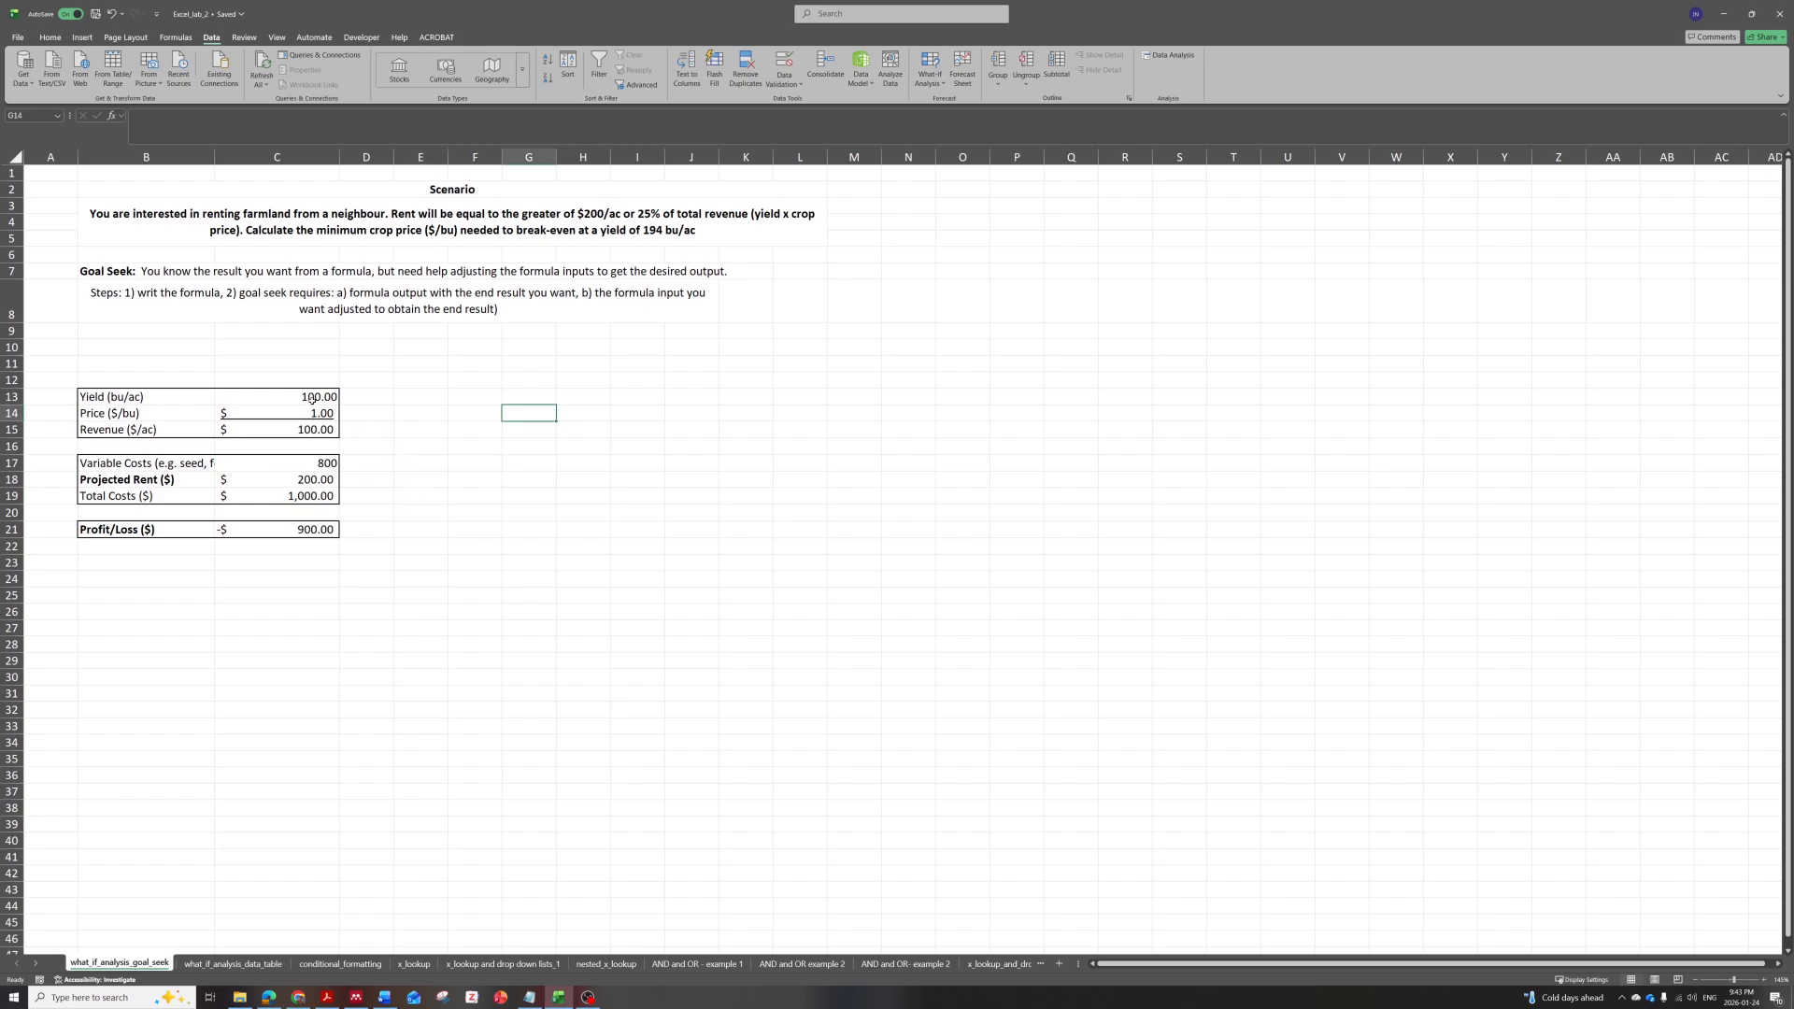
{"action": "left_click", "coordinate": [299, 529]}
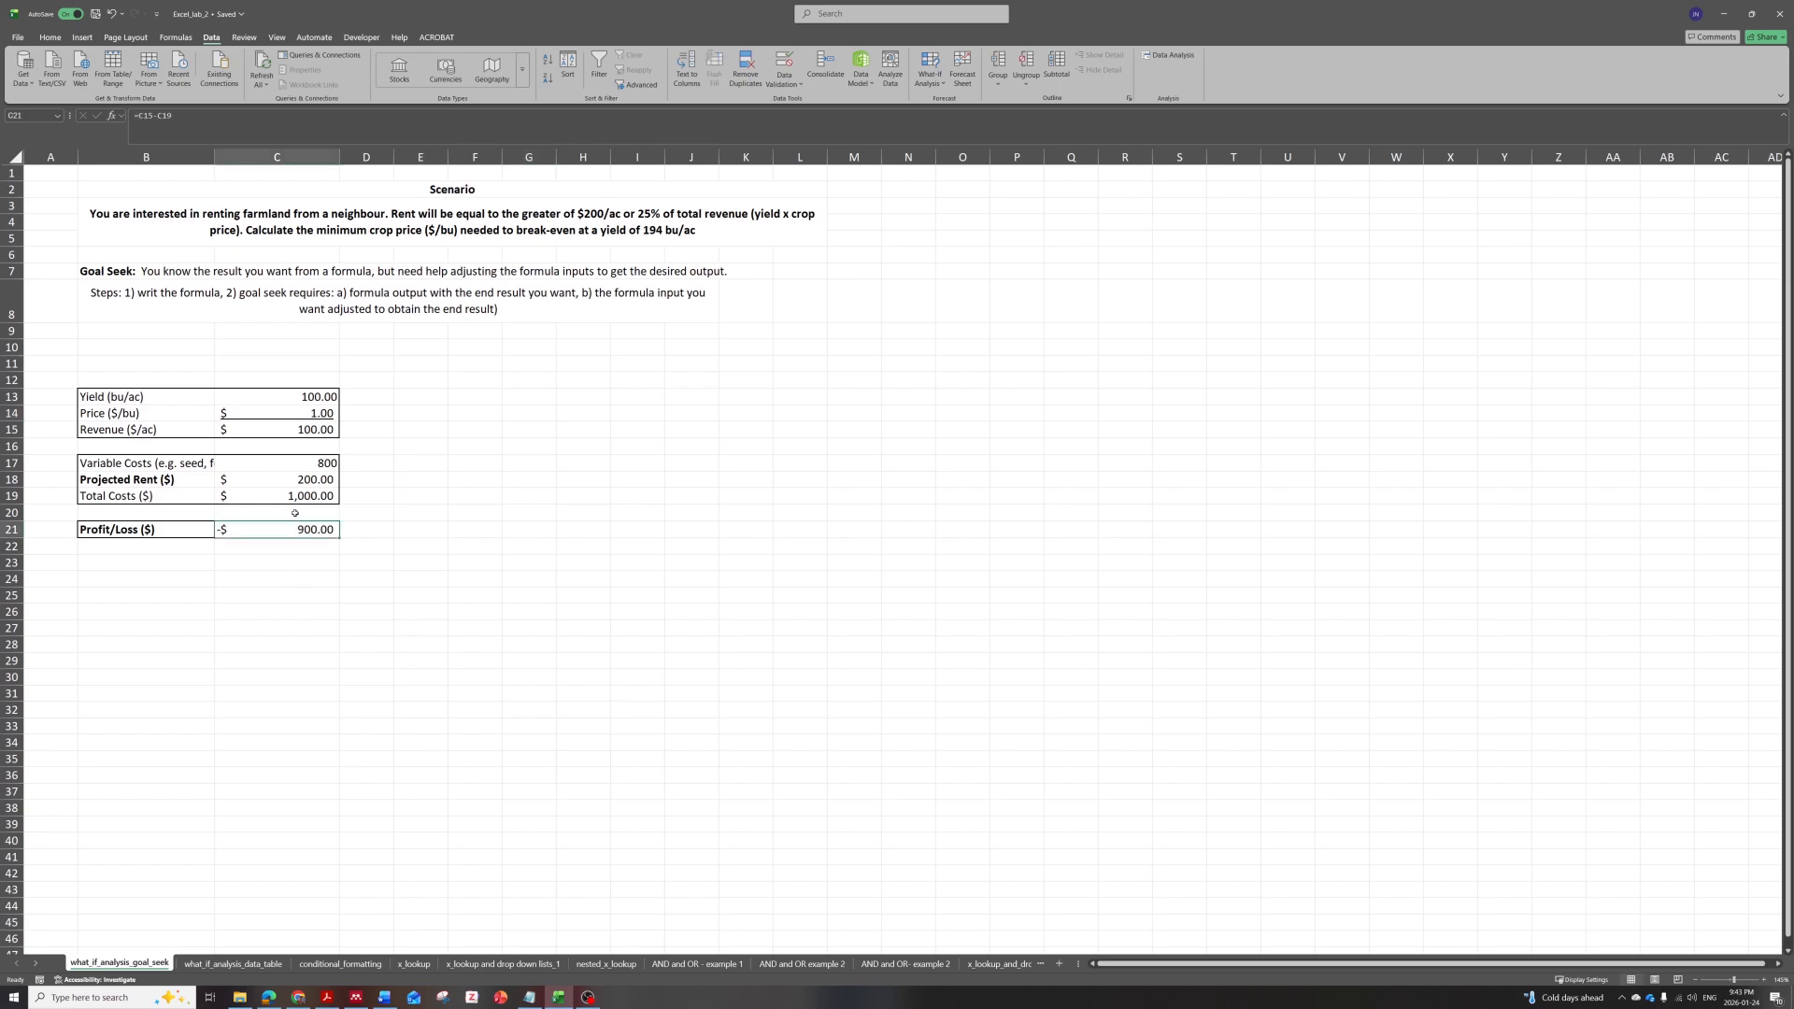
{"action": "left_click", "coordinate": [239, 125]}
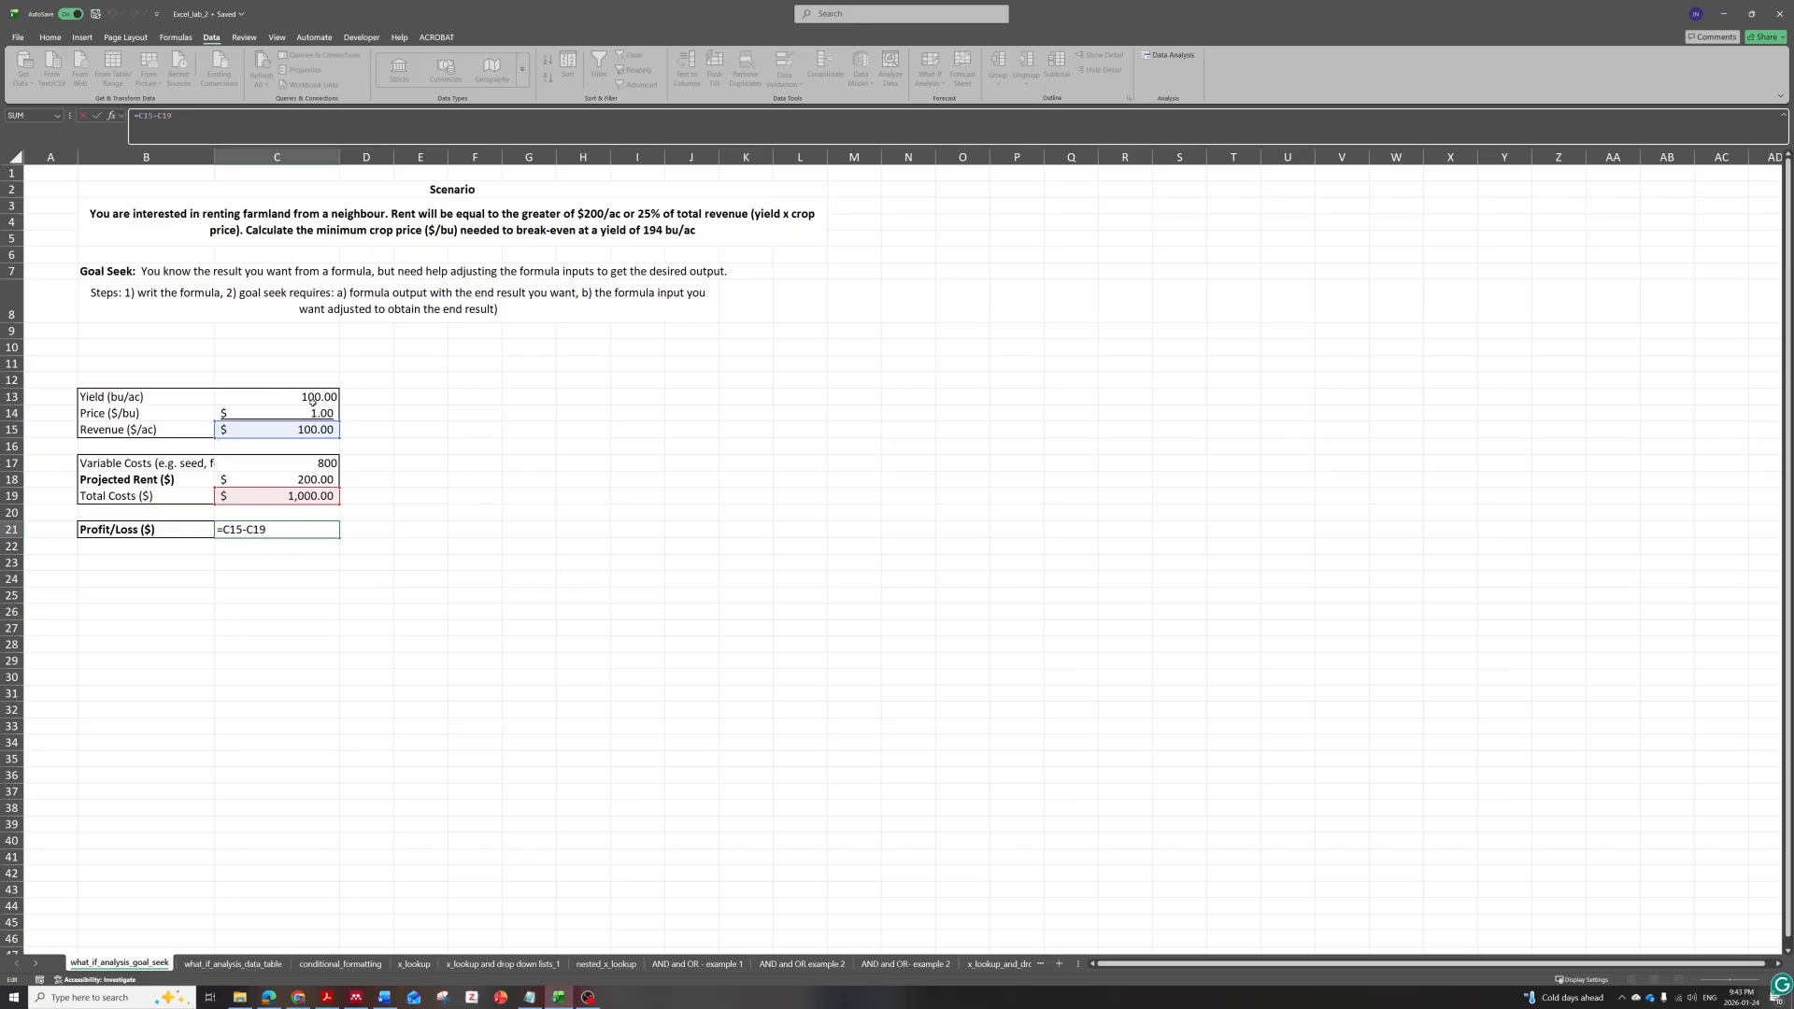
{"action": "left_click", "coordinate": [414, 496]}
{"action": "key", "text": "Left"}
{"action": "key", "text": "Left"}
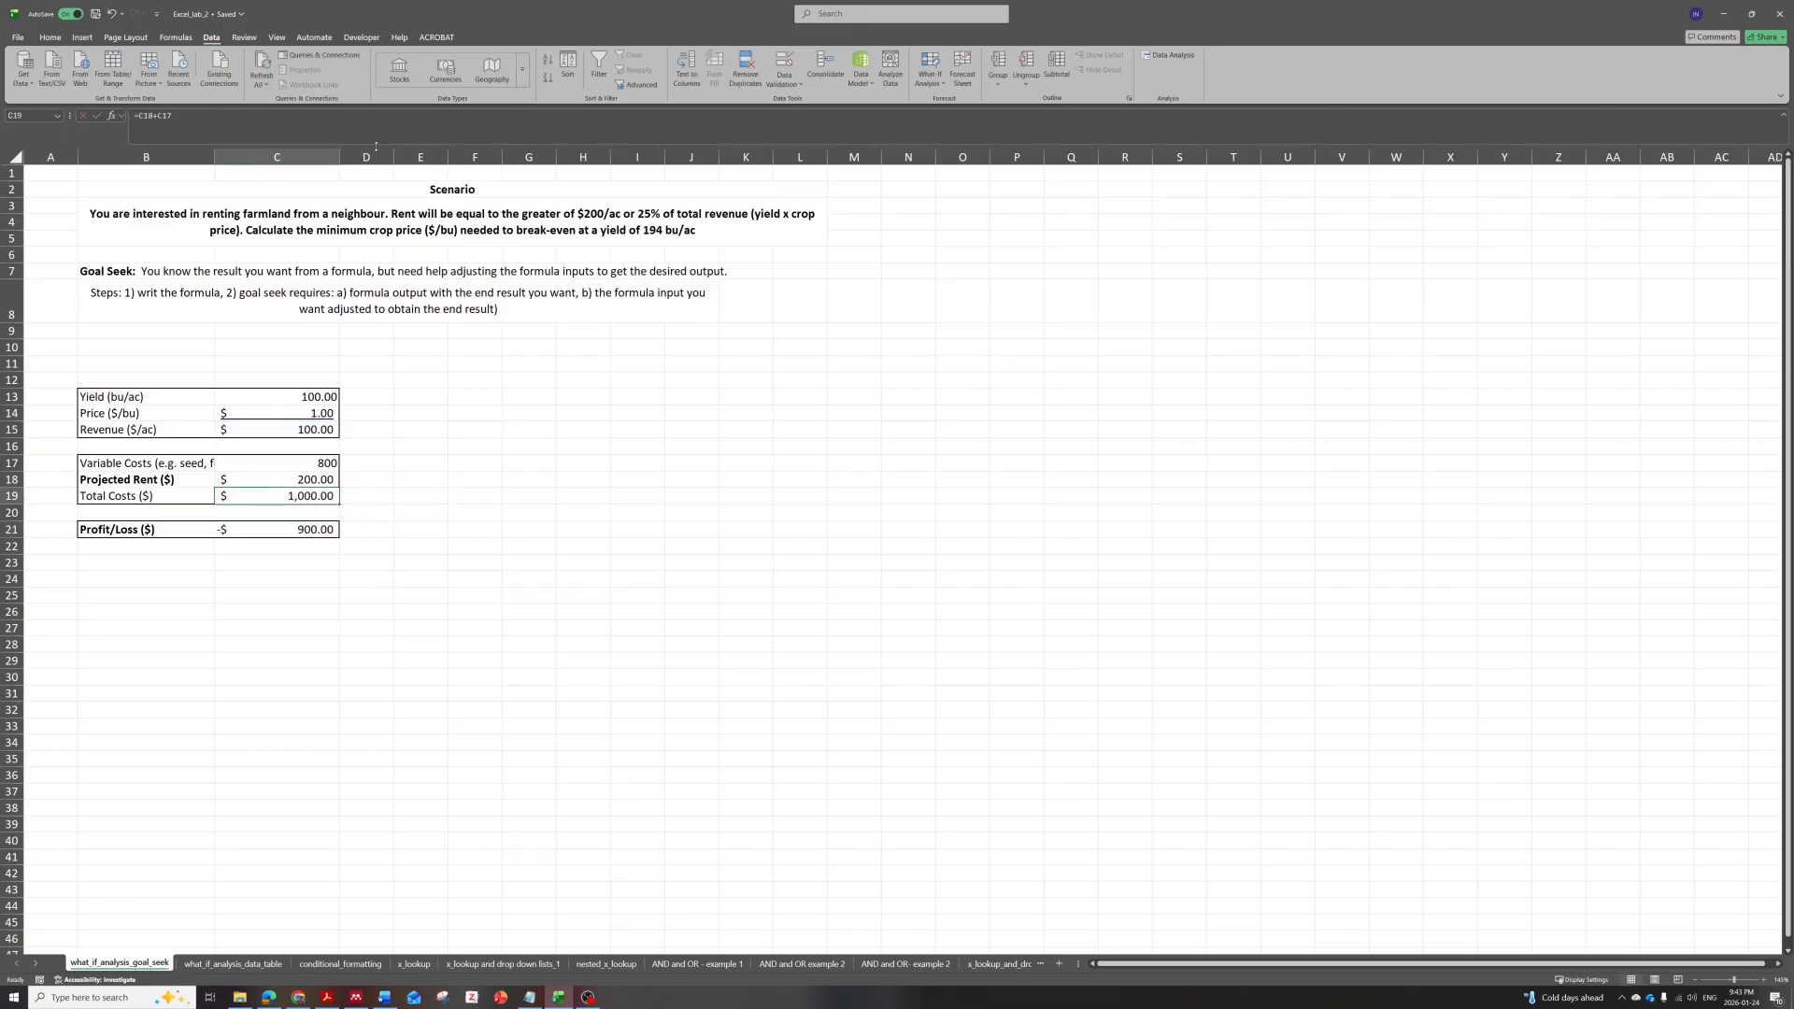
{"action": "key", "text": "F2"}
{"action": "left_click", "coordinate": [418, 477]}
{"action": "left_click", "coordinate": [317, 526]}
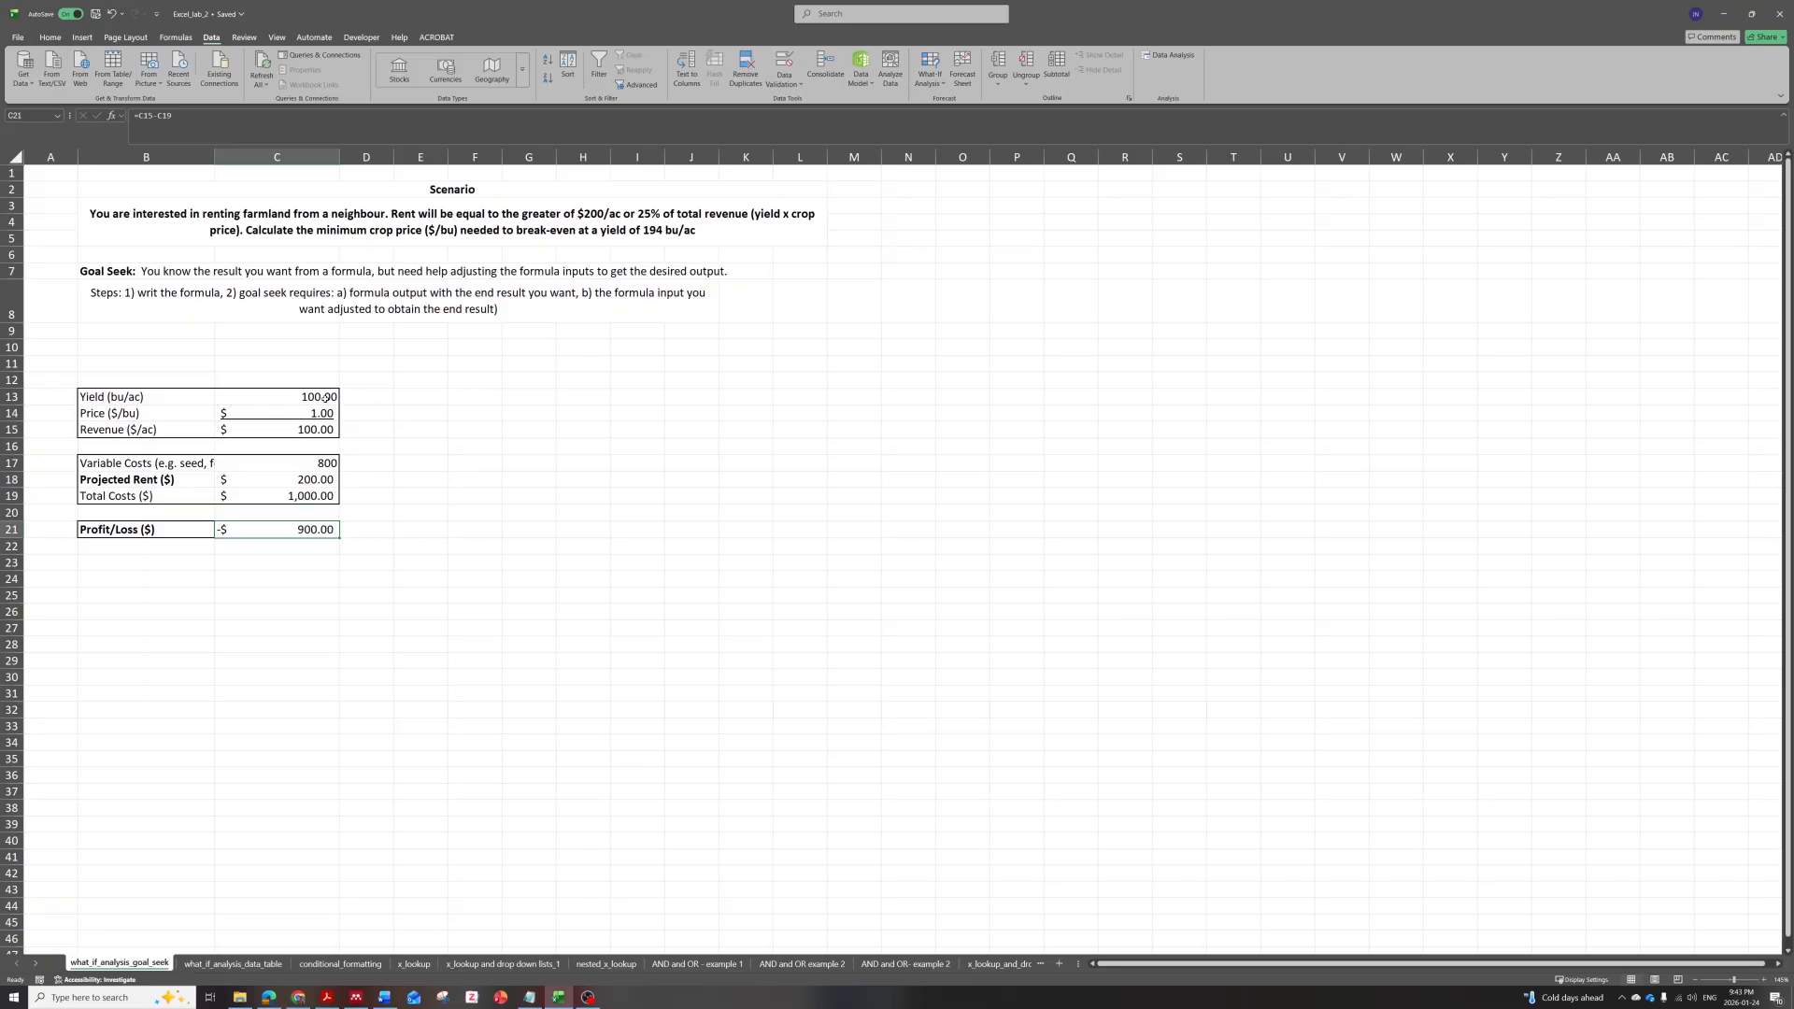
Set the yield in C13 to 194 bu/ac and select the Profit/Loss result cell C21.
{"action": "left_click", "coordinate": [279, 400]}
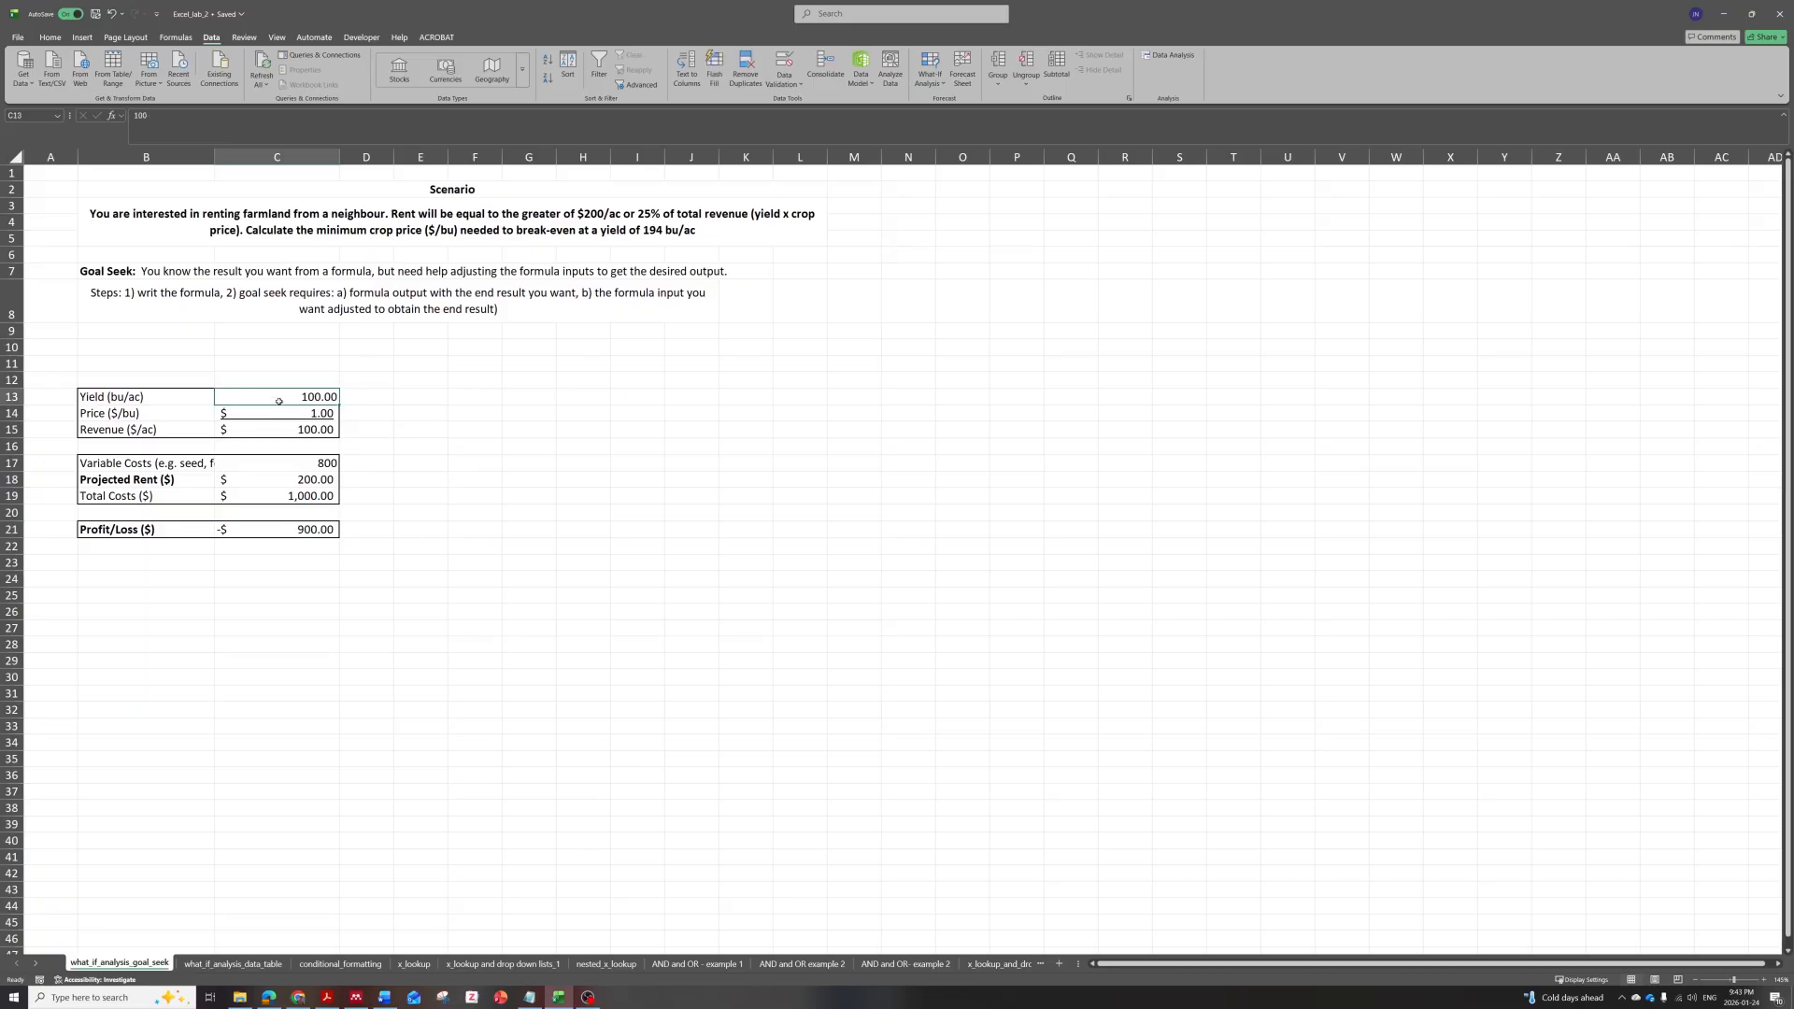
{"action": "type", "text": "194"}
{"action": "key", "text": "Return"}
{"action": "left_click", "coordinate": [316, 531]}
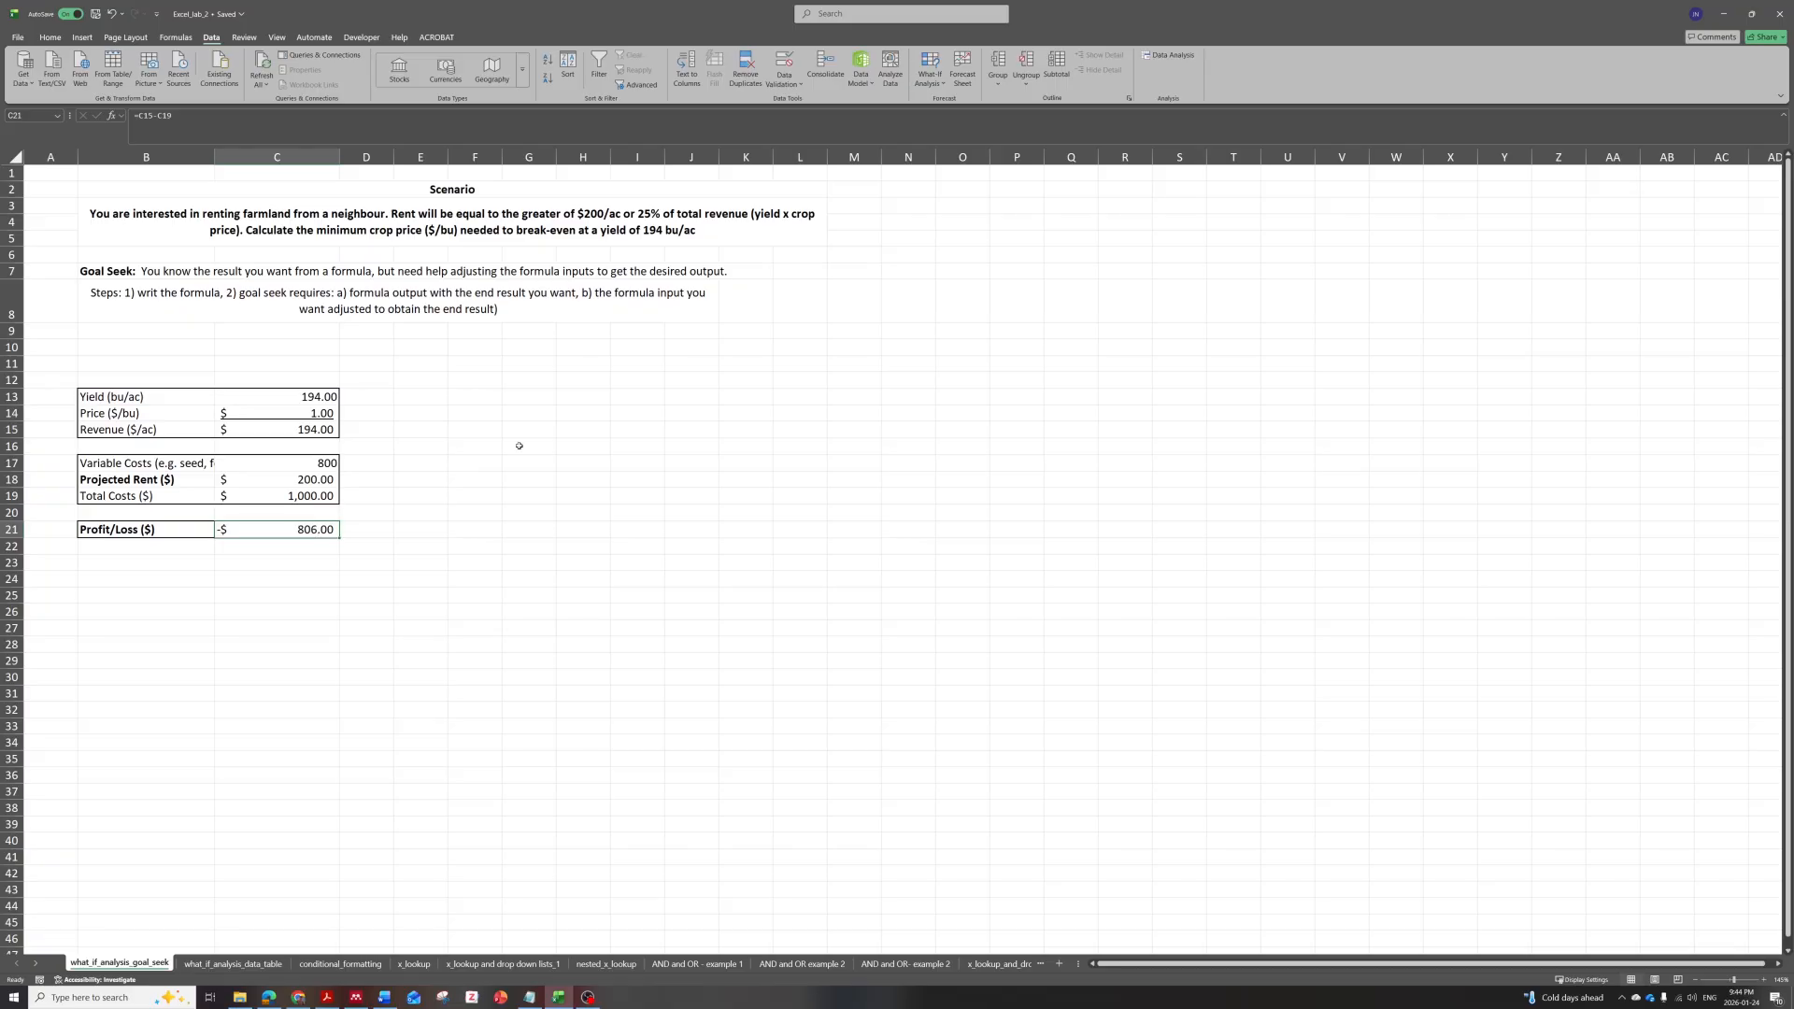
Start a Goal Seek and choose the Profit/Loss cell C21 as the set cell.
{"action": "left_click", "coordinate": [941, 86]}
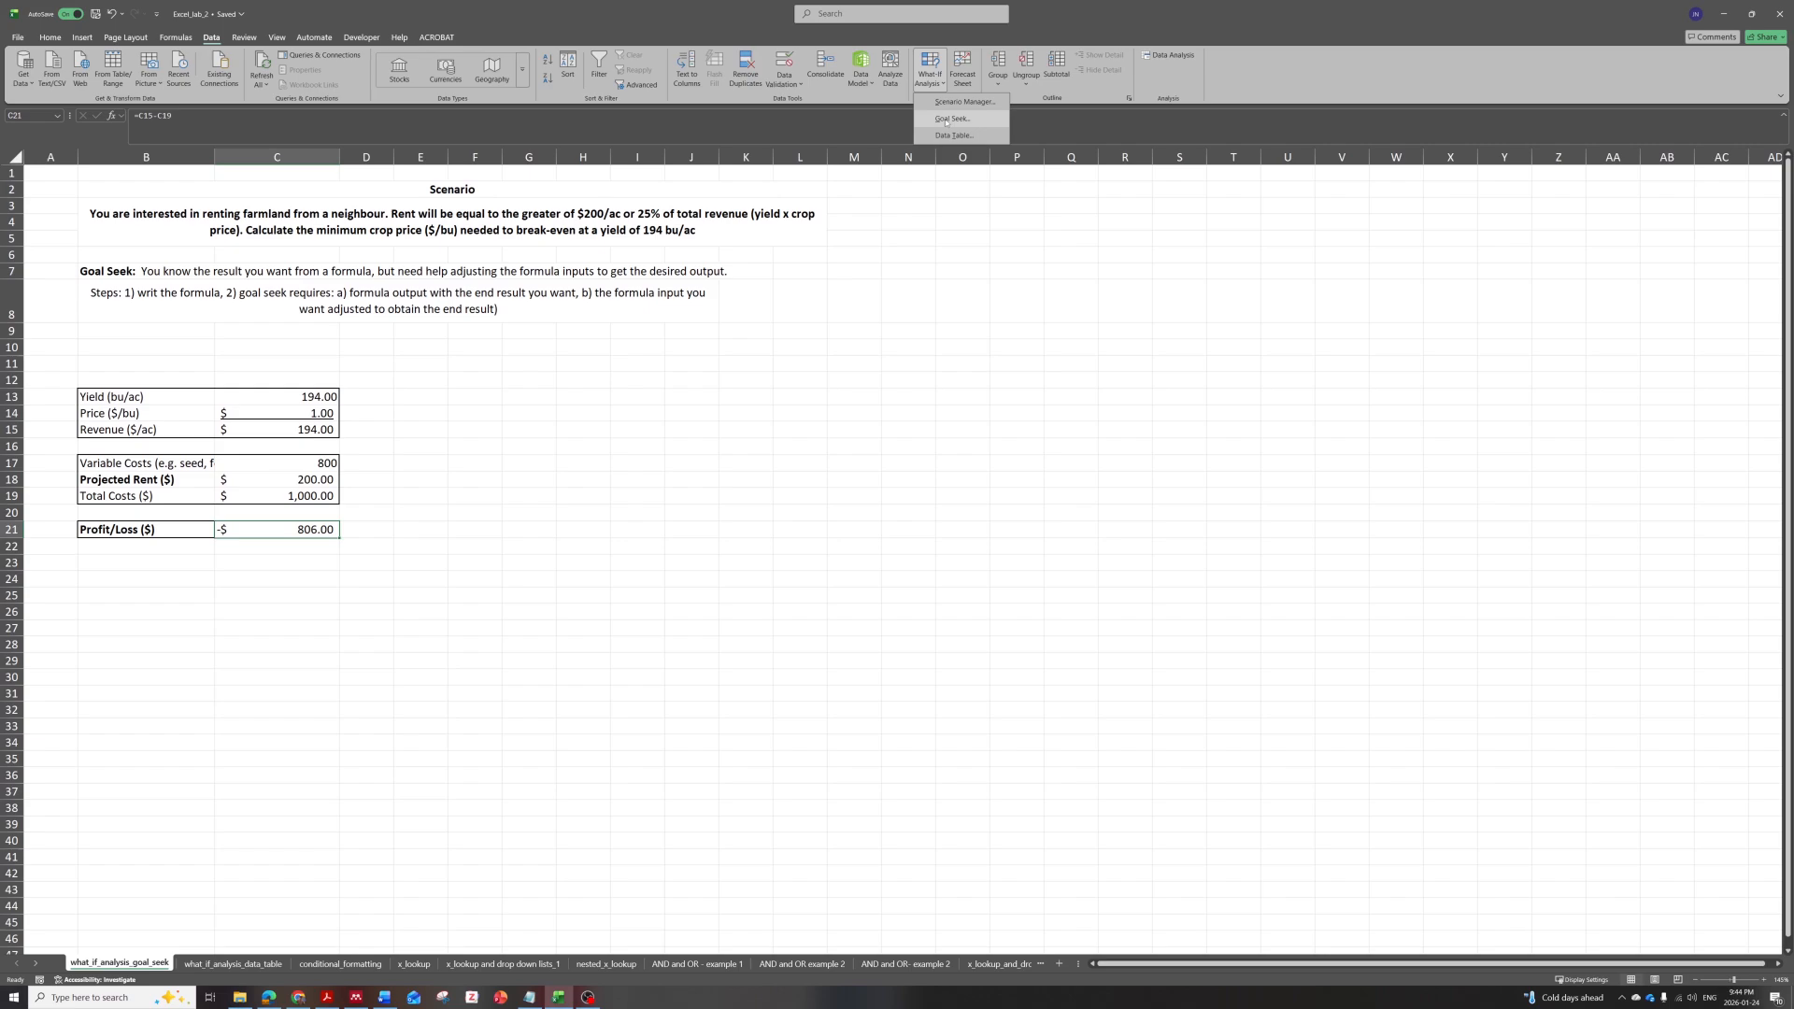
{"action": "left_click", "coordinate": [945, 120]}
{"action": "left_click_drag", "start_coordinate": [682, 293], "coordinate": [605, 363]}
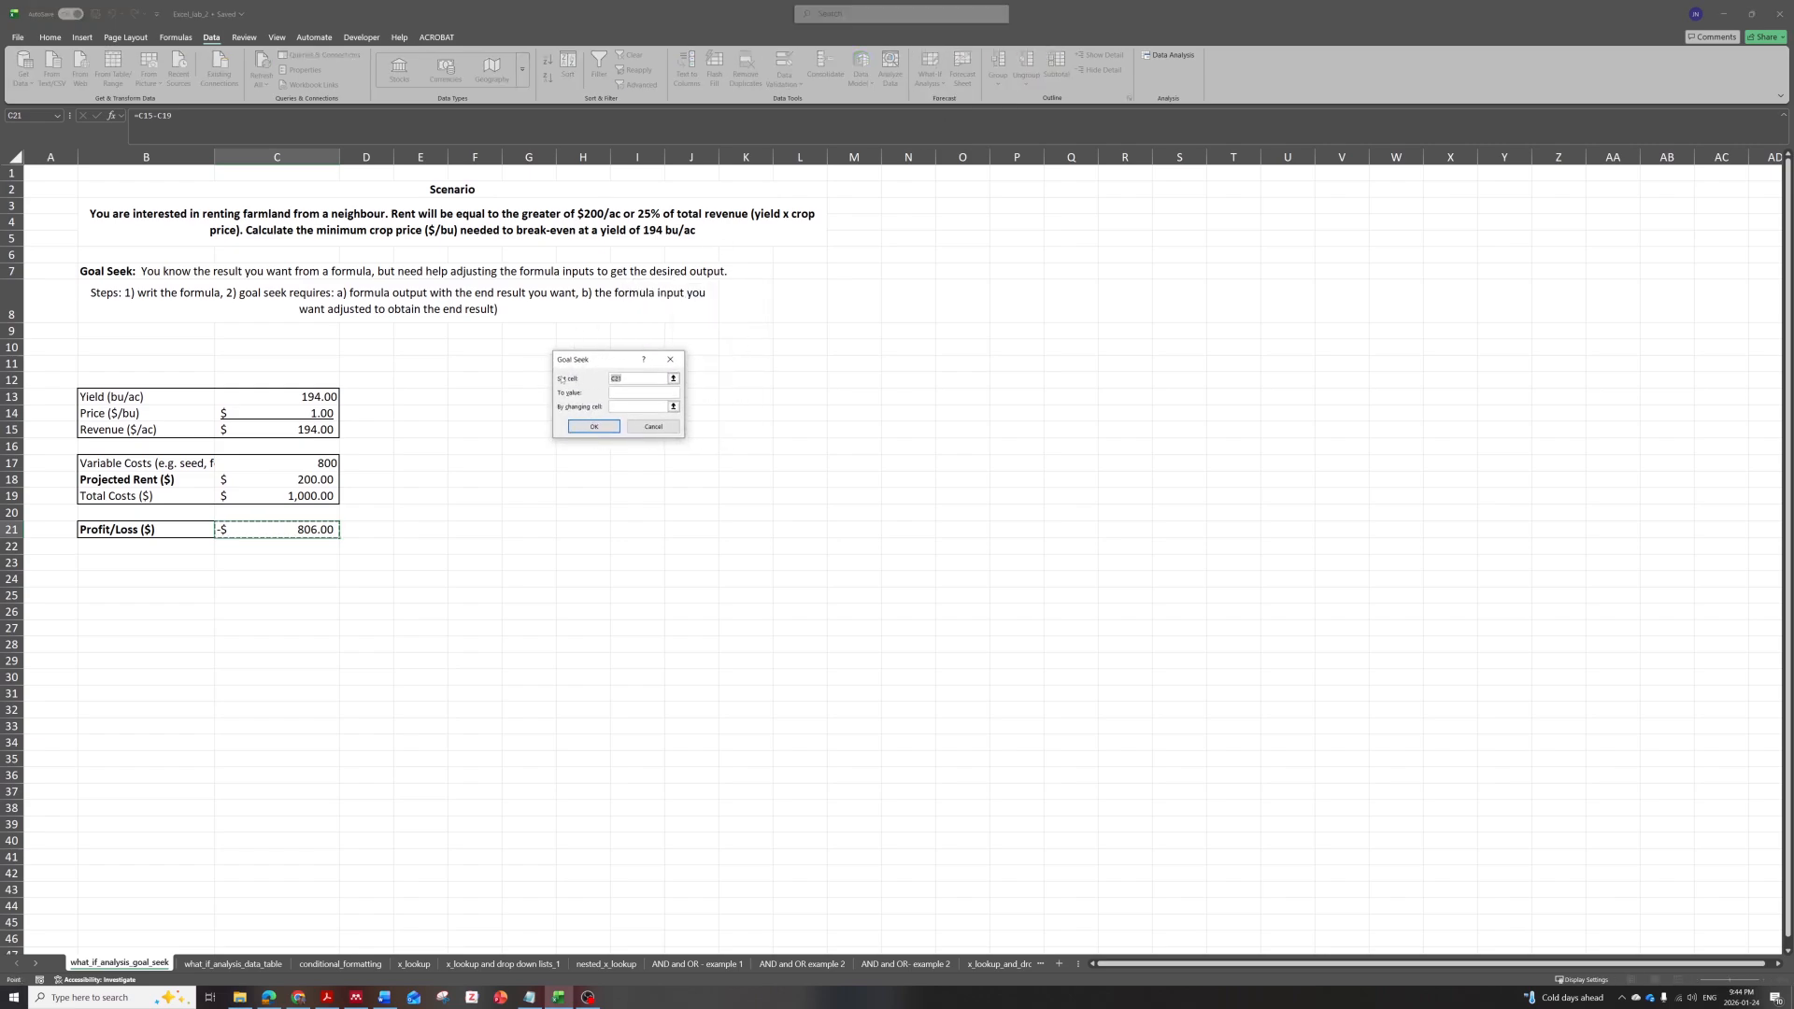
{"action": "left_click", "coordinate": [674, 380]}
{"action": "left_click", "coordinate": [288, 533]}
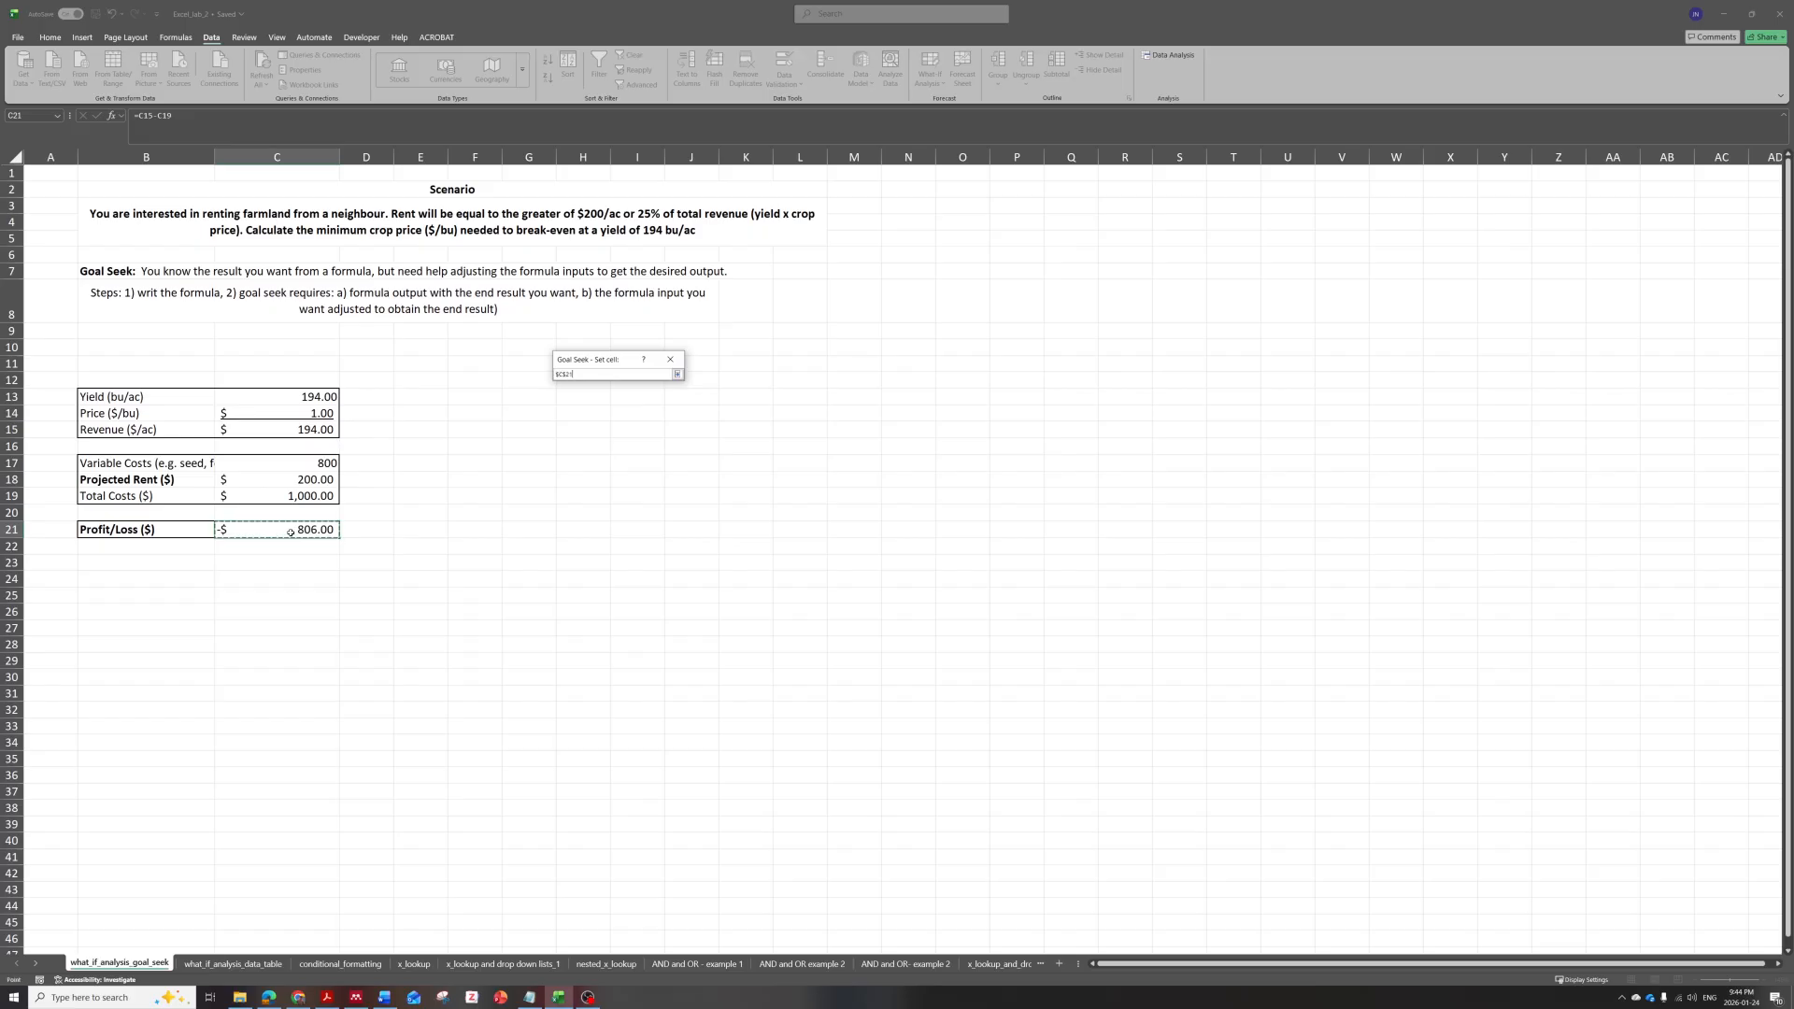
{"action": "left_click", "coordinate": [677, 374]}
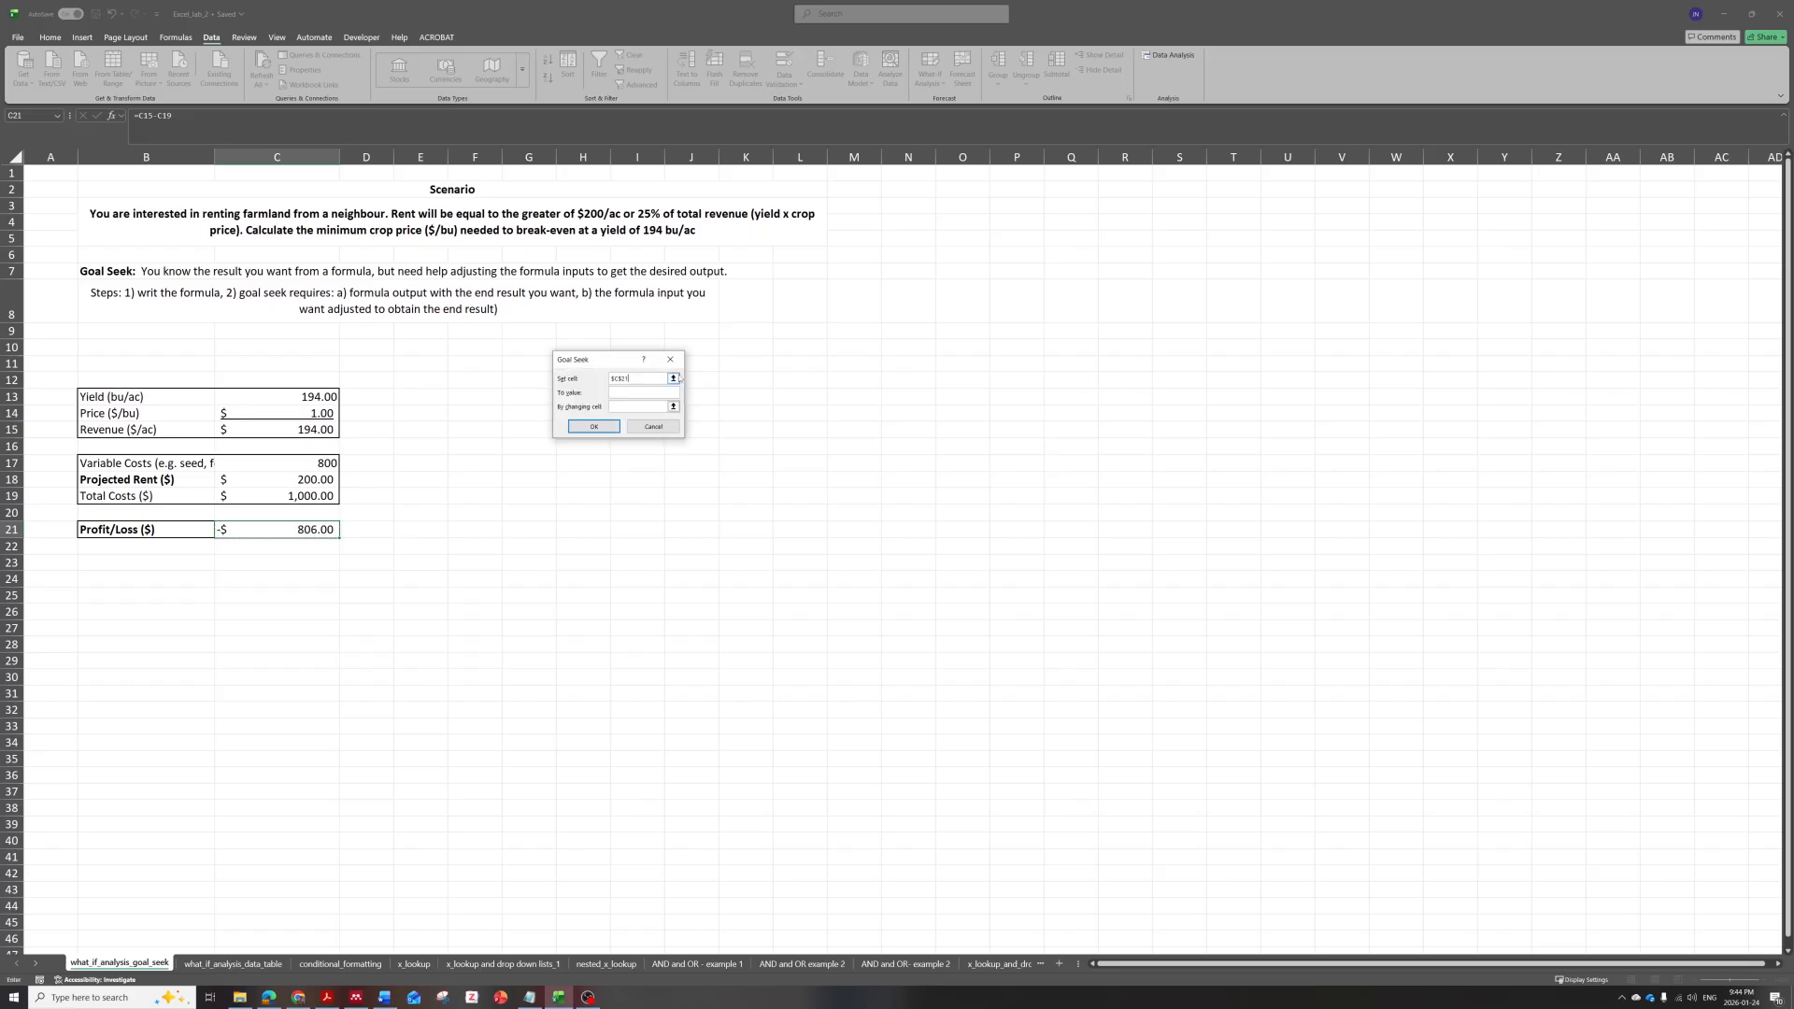
Run Goal Seek for a target value of 0 by changing the price cell C14, and keep the solution.
{"action": "left_click", "coordinate": [642, 394]}
{"action": "left_click", "coordinate": [673, 407]}
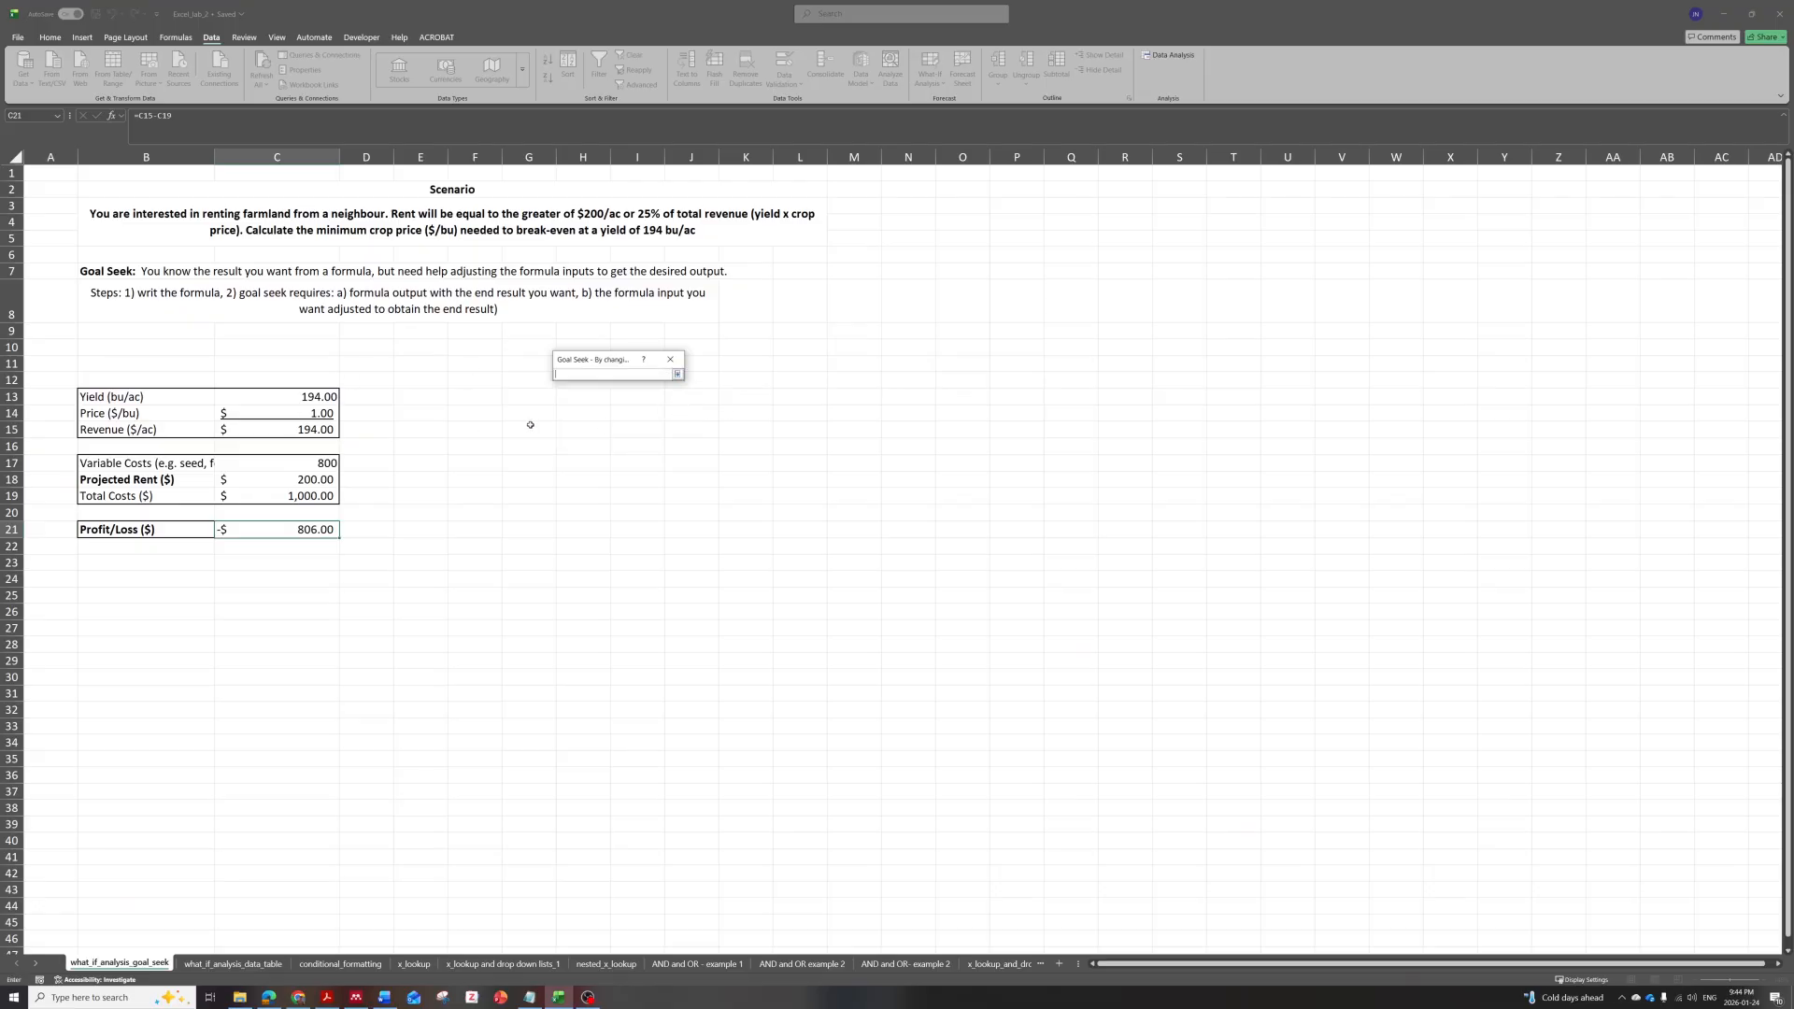
{"action": "left_click", "coordinate": [287, 413]}
{"action": "key", "text": "Return"}
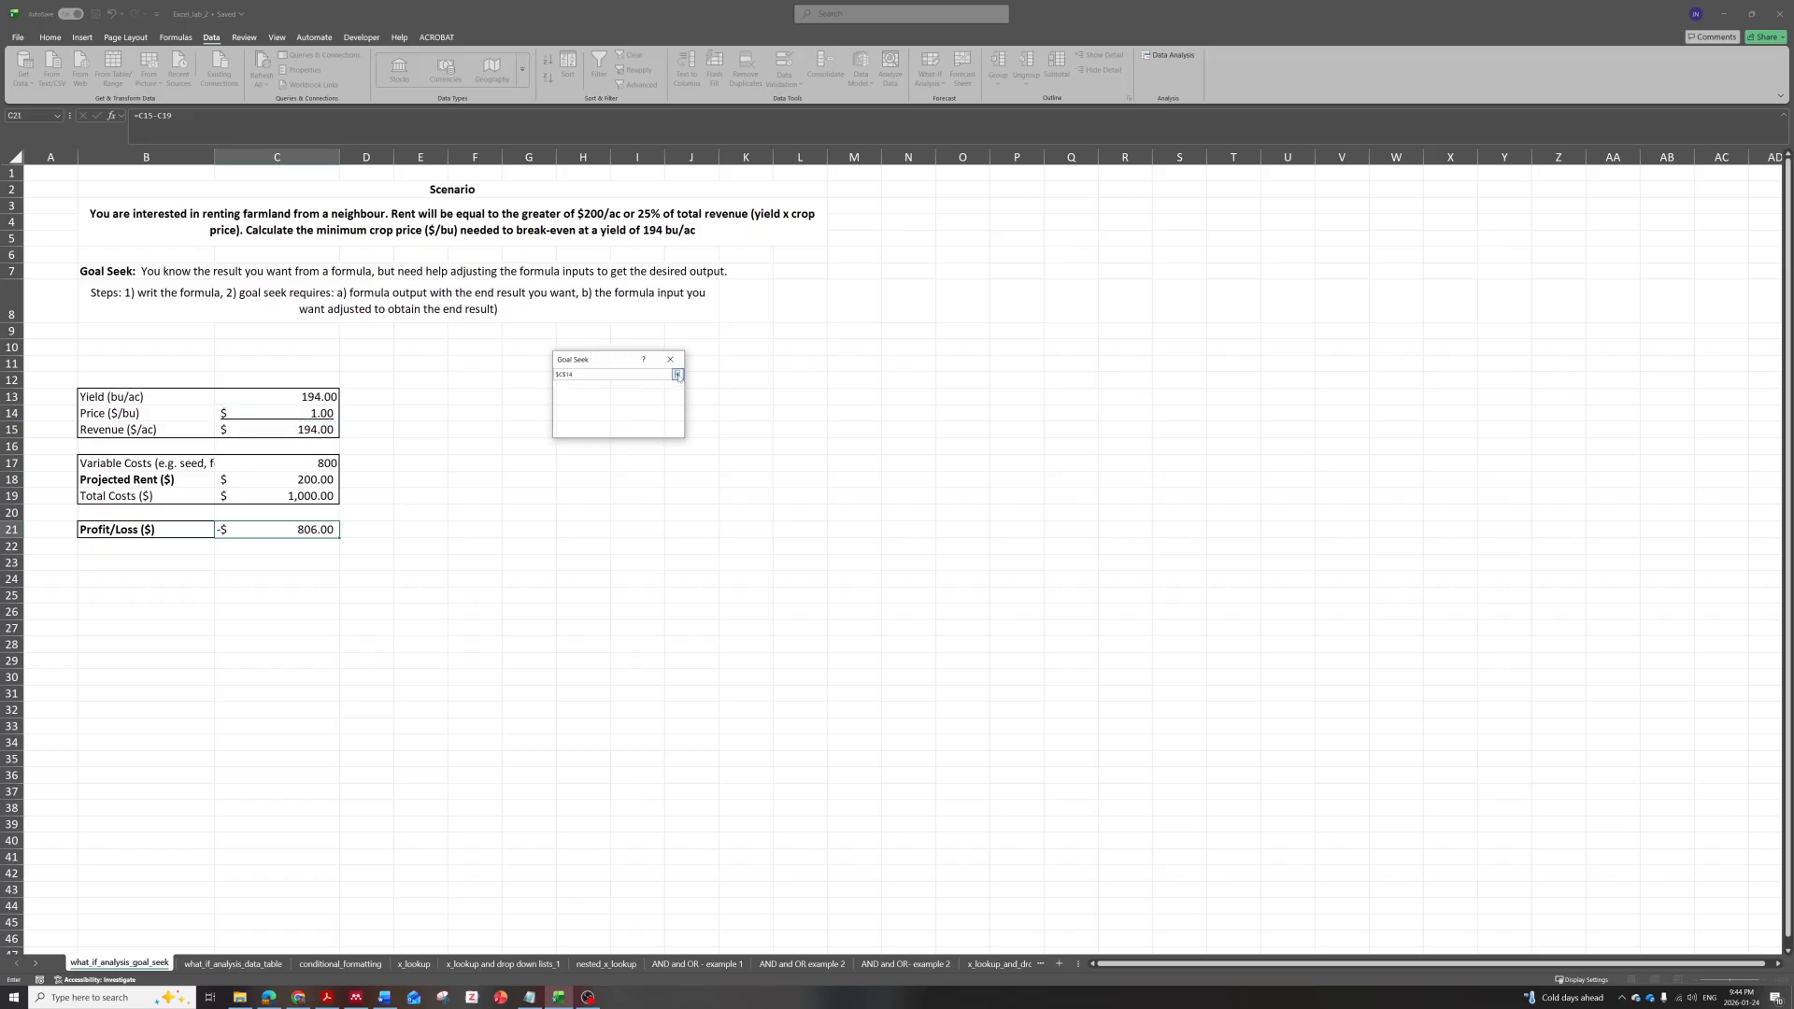
{"action": "left_click", "coordinate": [594, 427]}
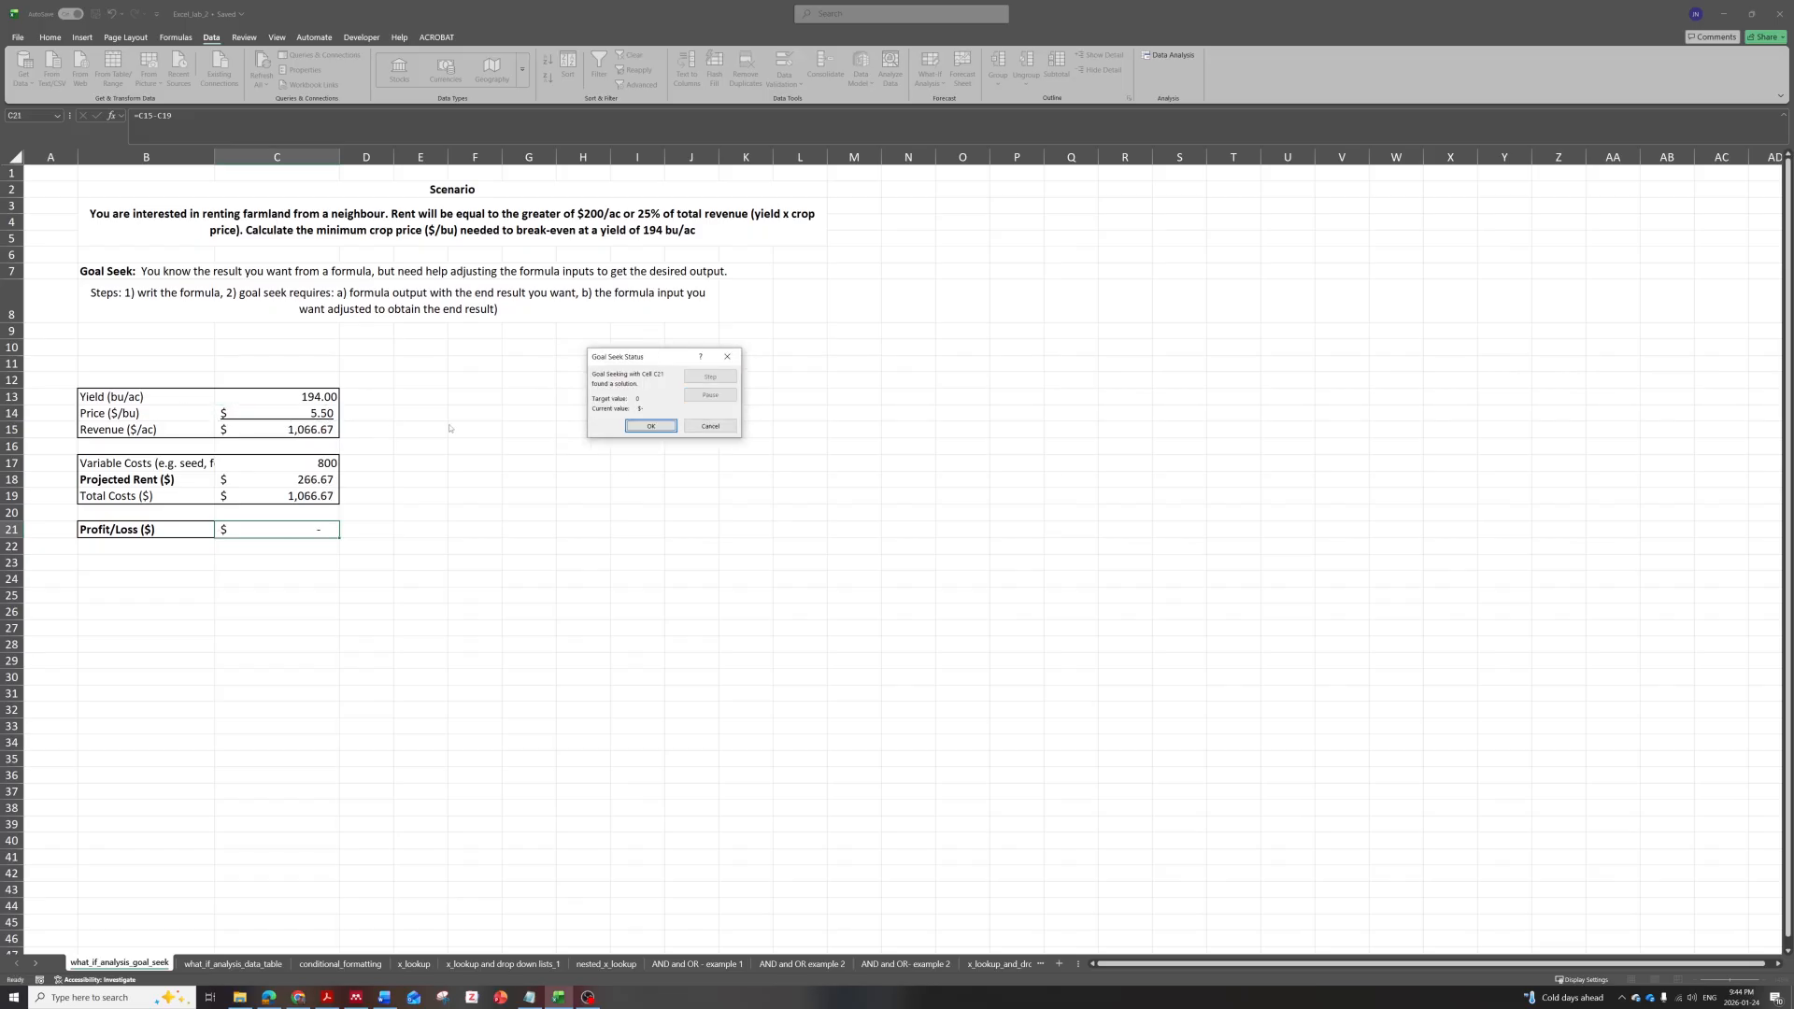
{"action": "left_click", "coordinate": [651, 426]}
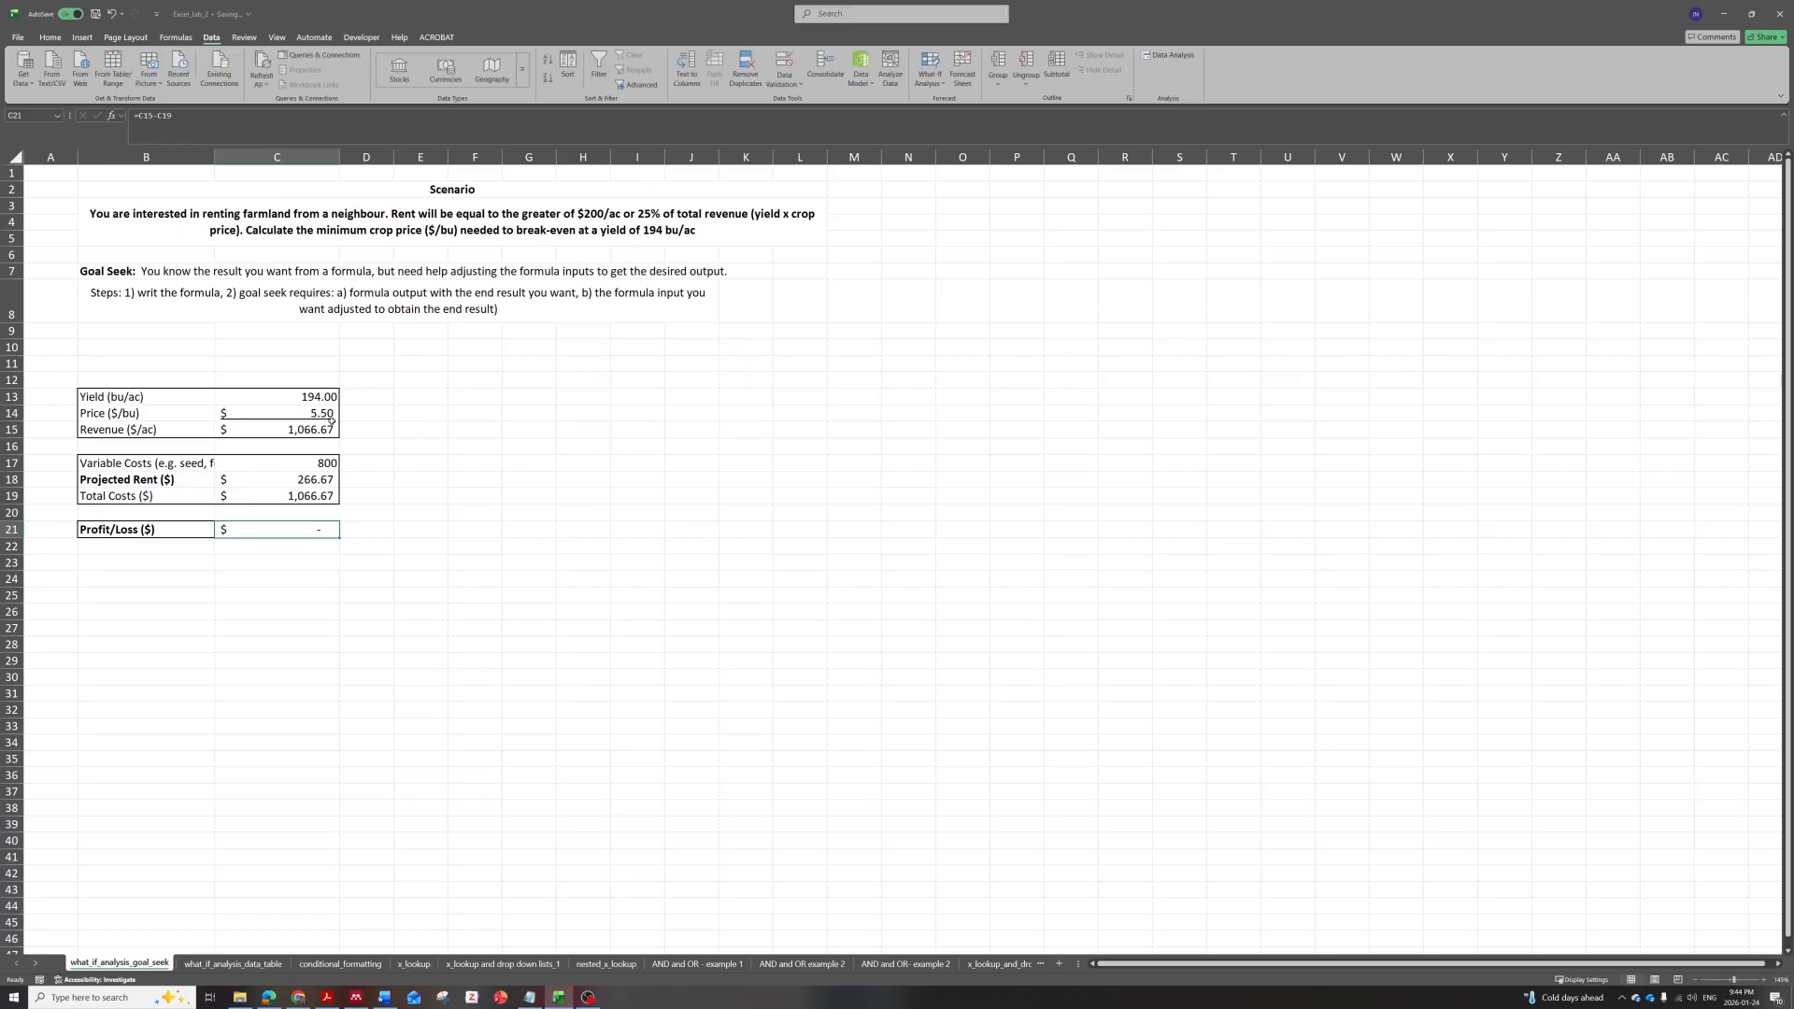
Examine the solved break-even price in C14 and the Profit/Loss formula in C21.
{"action": "left_click", "coordinate": [454, 462]}
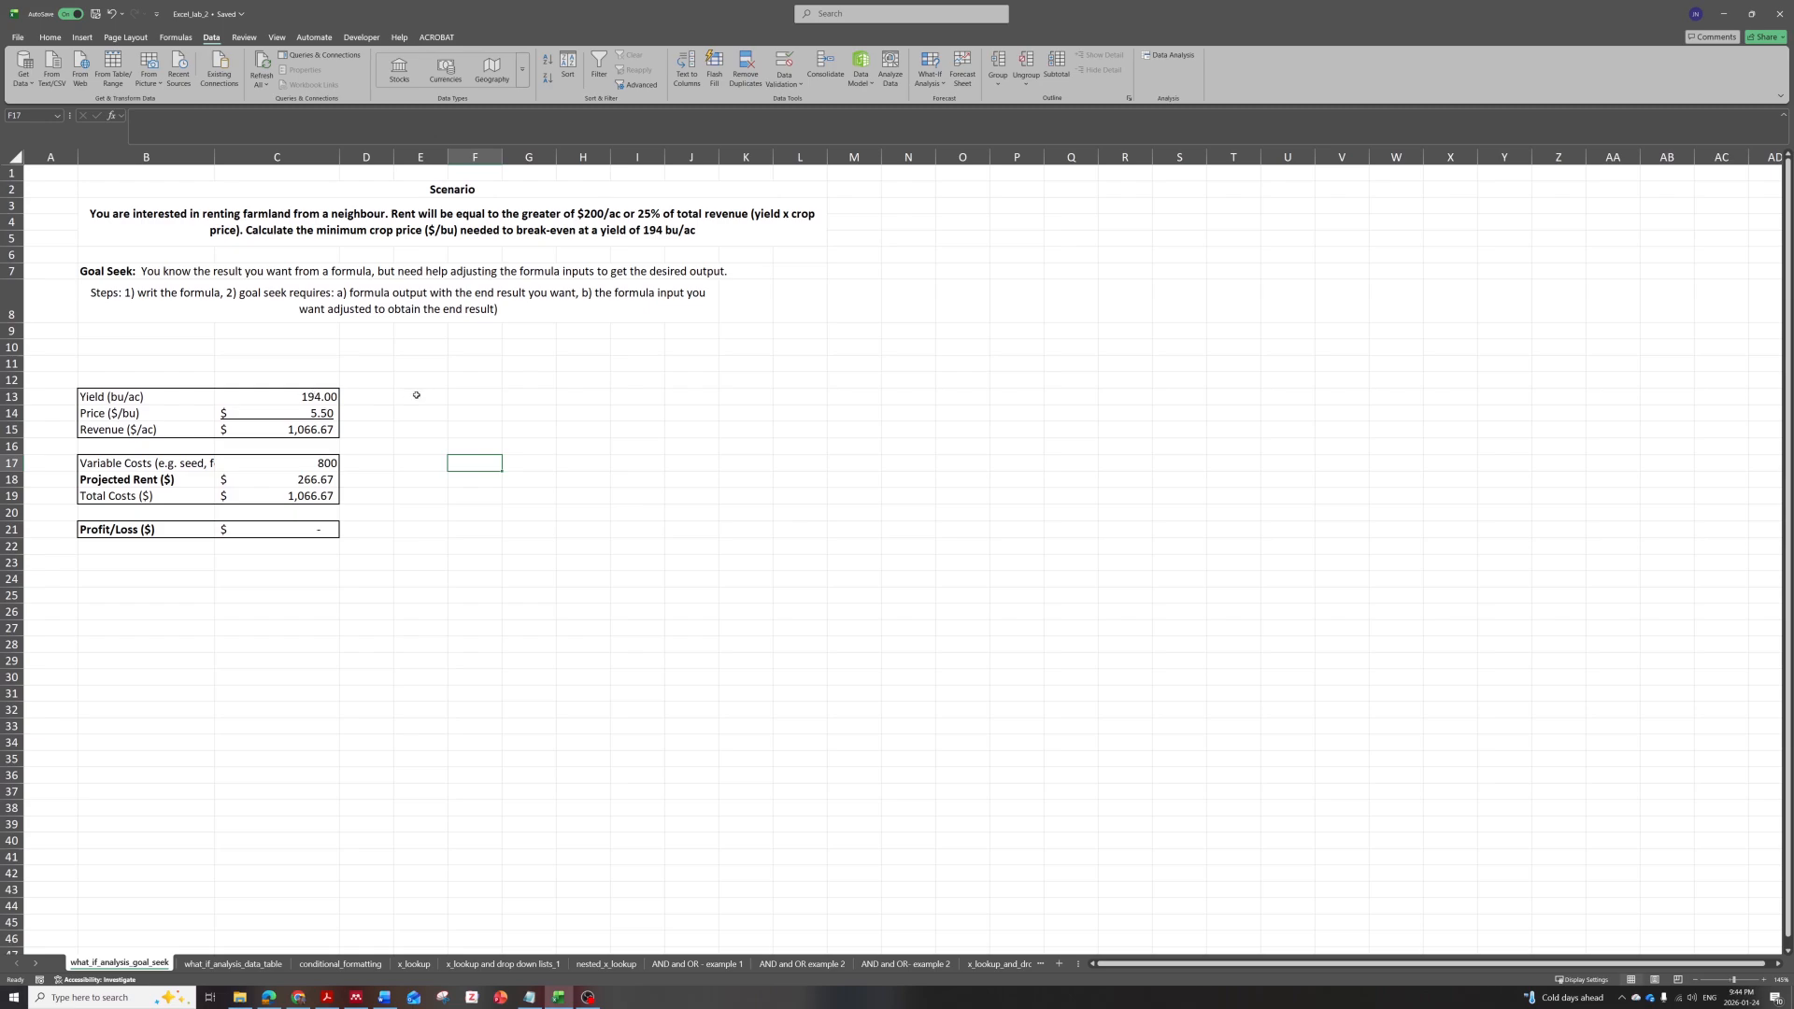
{"action": "left_click", "coordinate": [308, 414]}
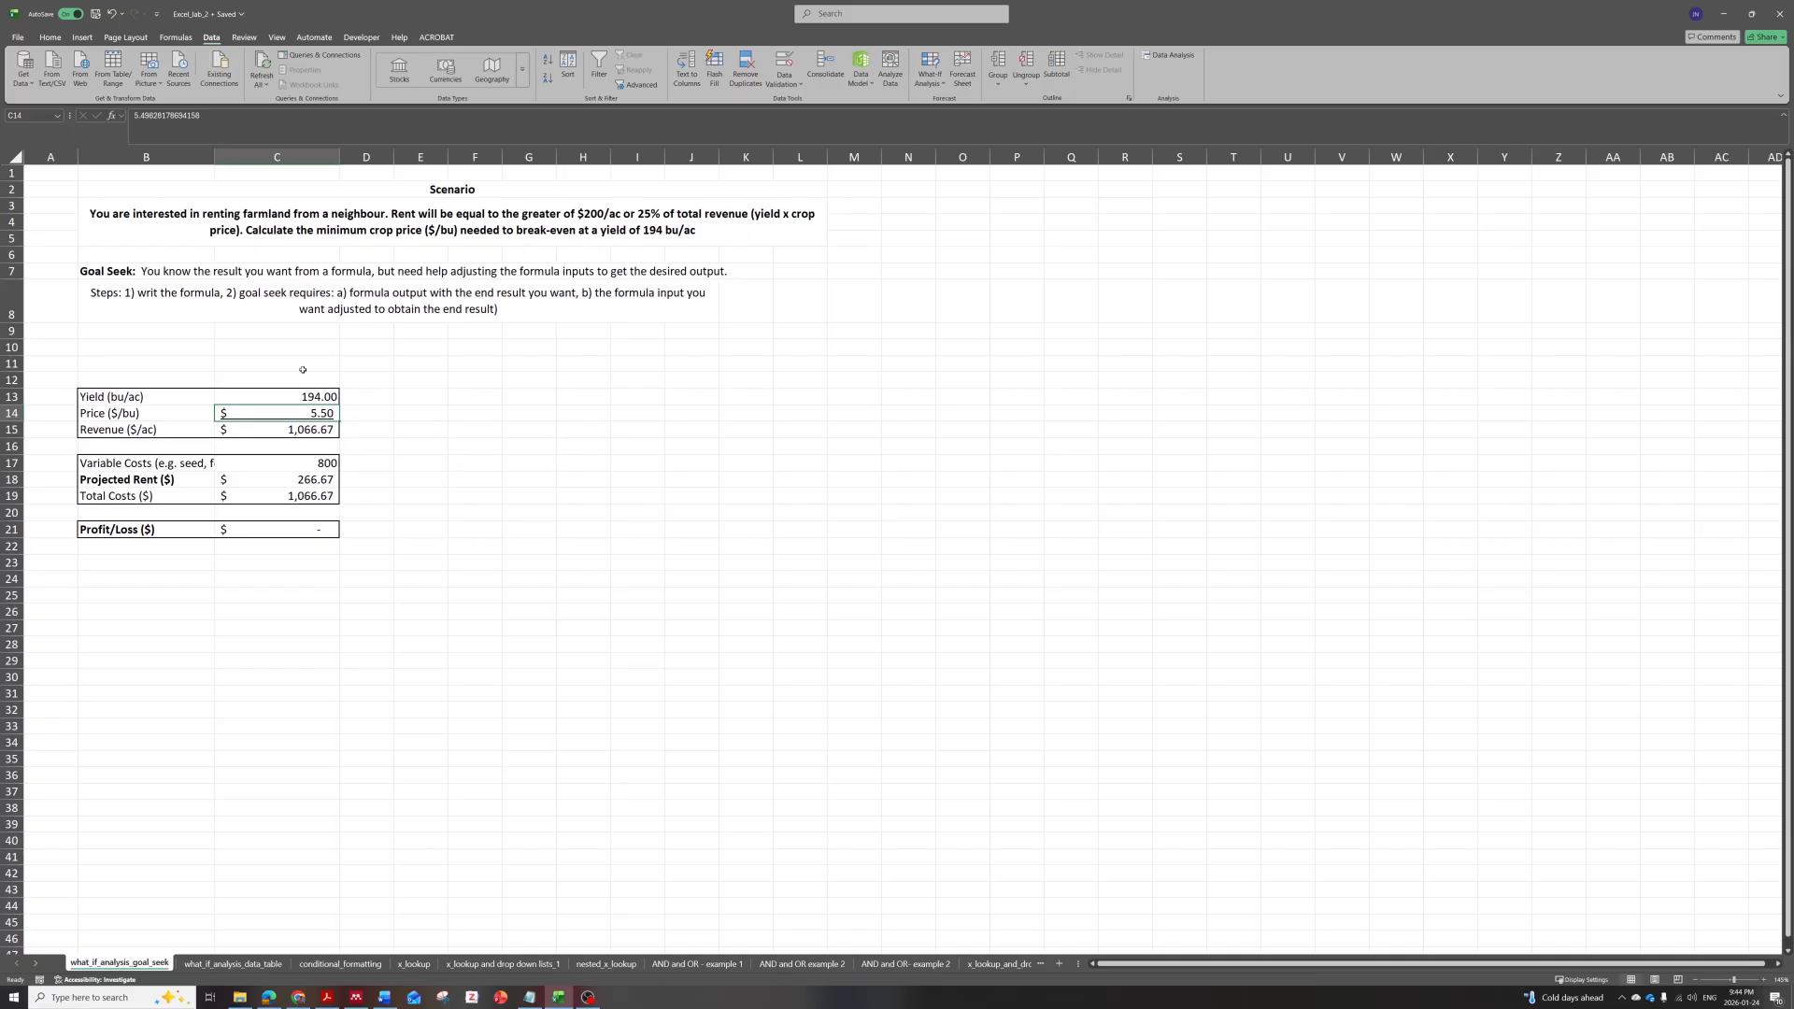
{"action": "left_click", "coordinate": [283, 528]}
{"action": "left_click", "coordinate": [284, 115]}
{"action": "left_click", "coordinate": [440, 466]}
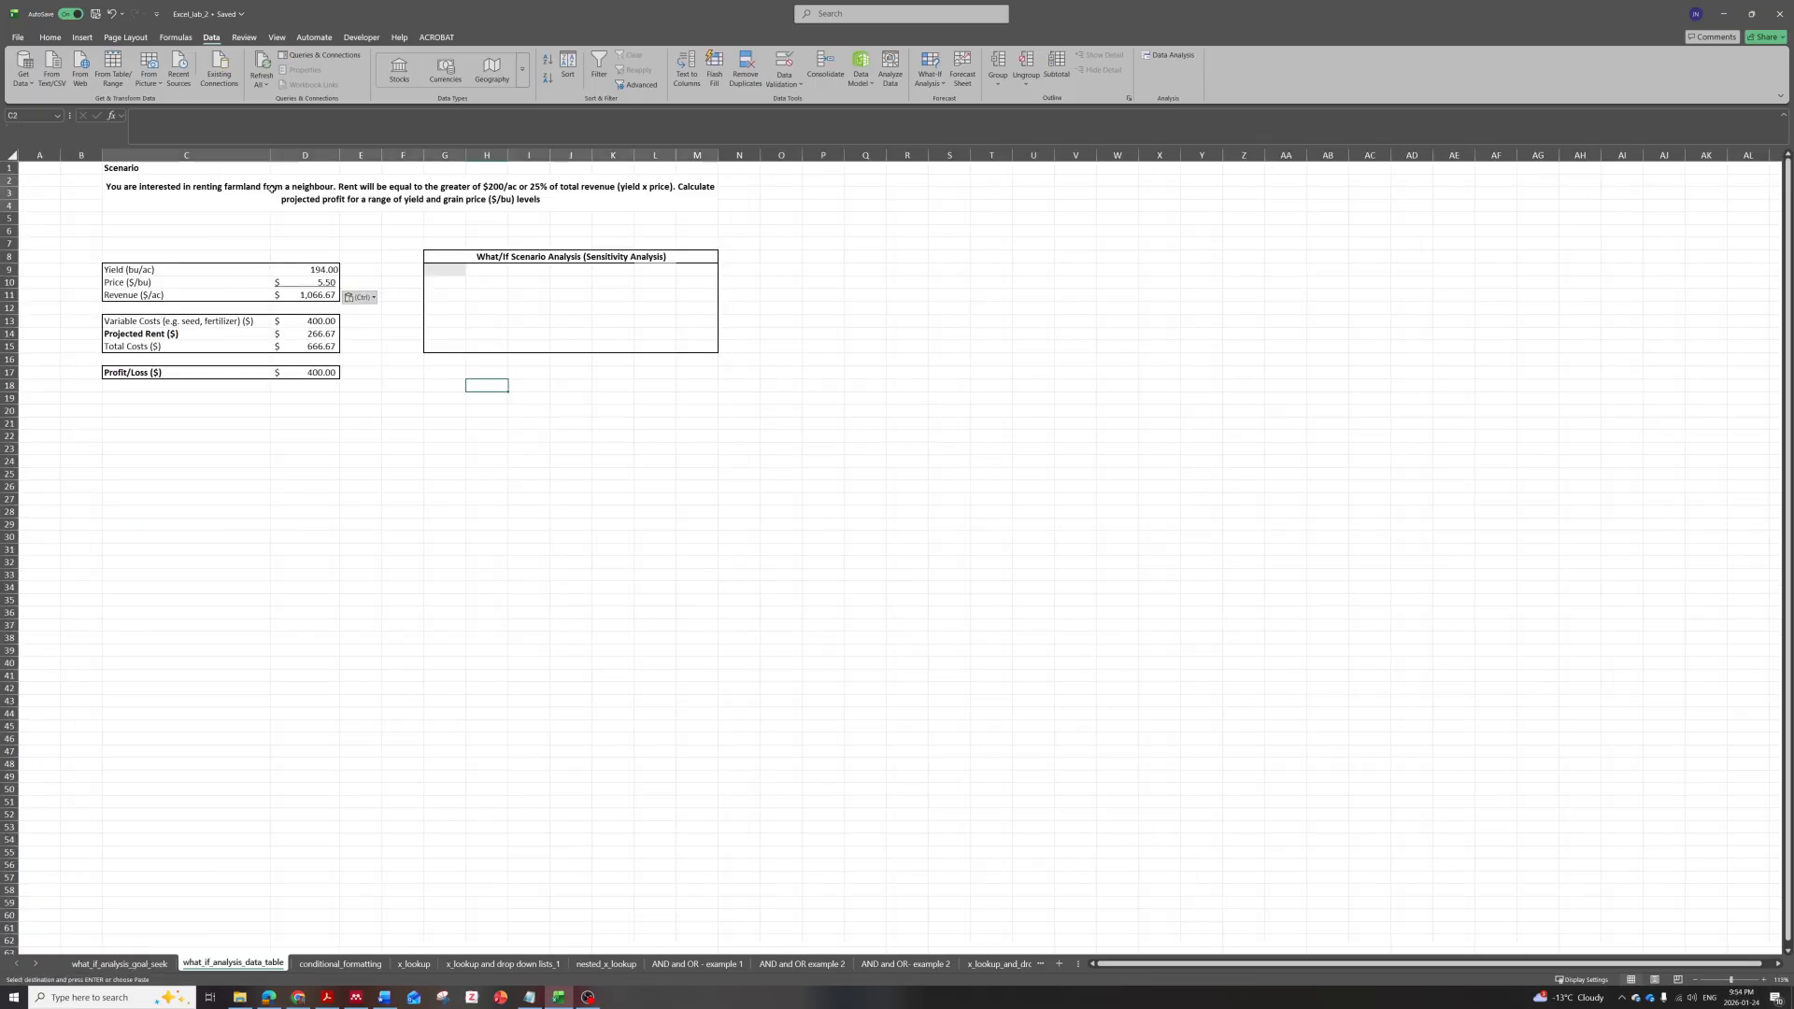
Read the scenario on the what_if_analysis_data_table sheet and locate the Data Table what-if command.
{"action": "left_click", "coordinate": [271, 190]}
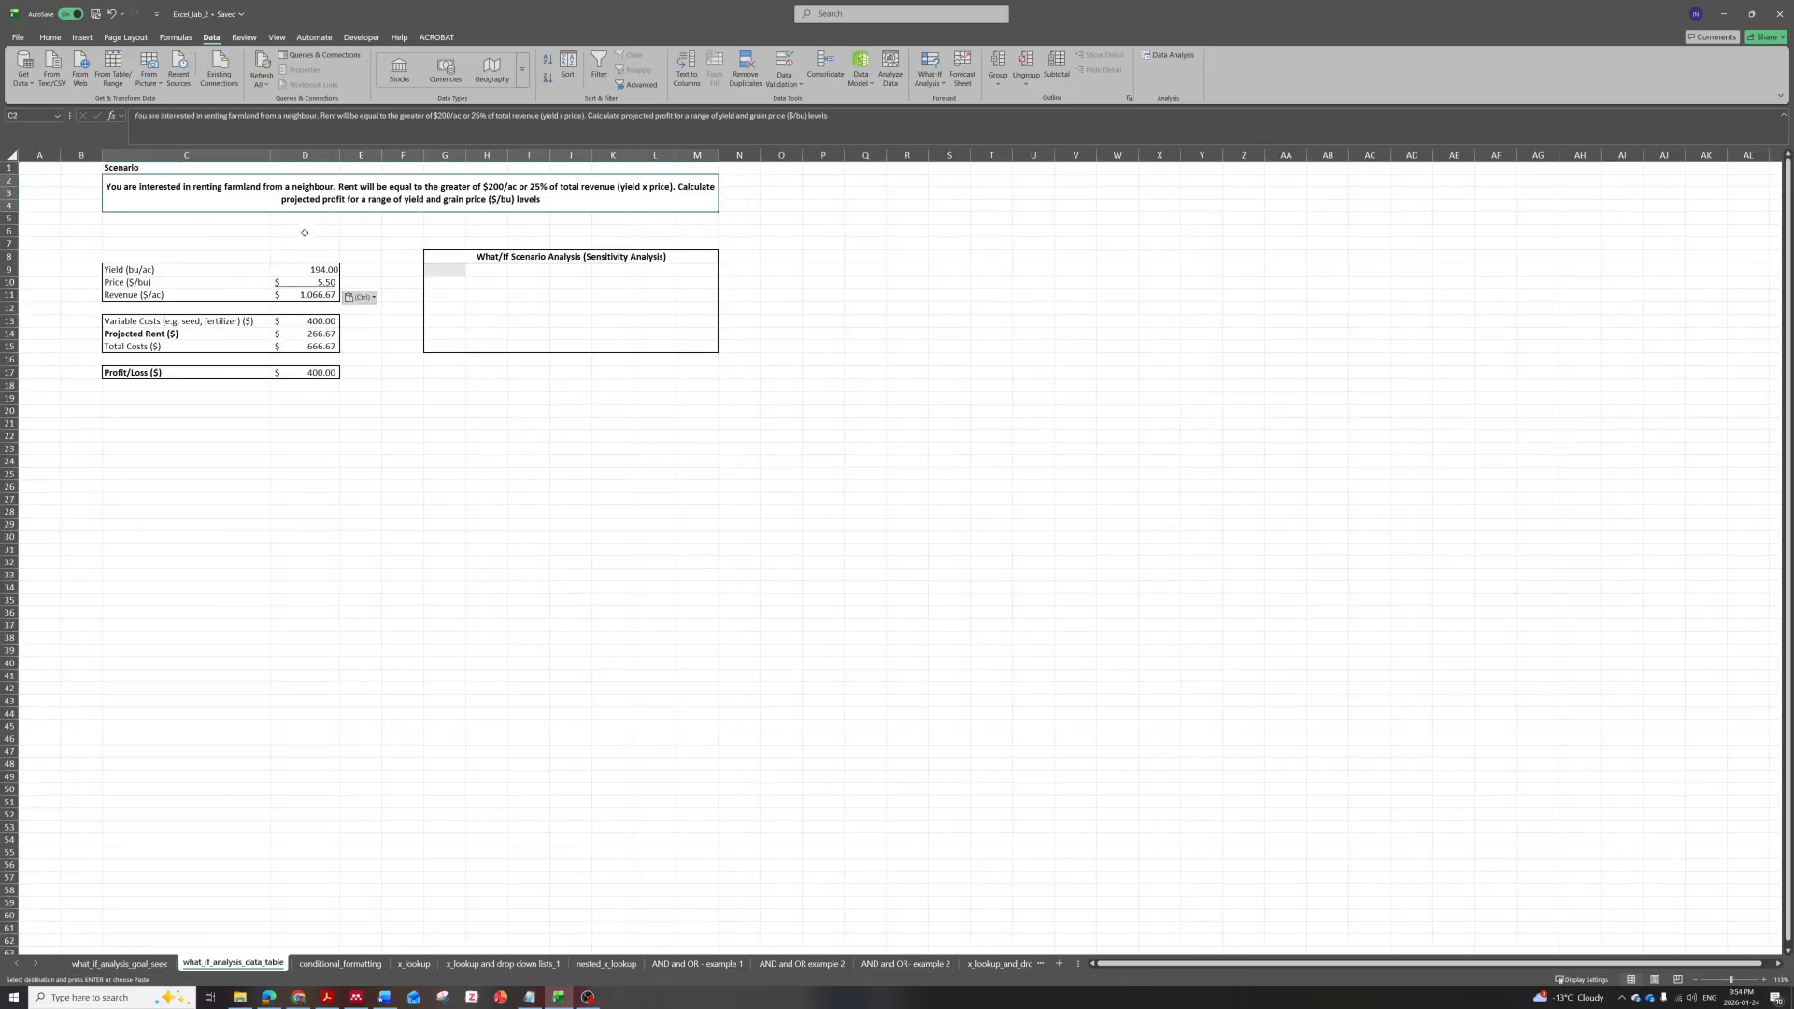
{"action": "left_click", "coordinate": [780, 242]}
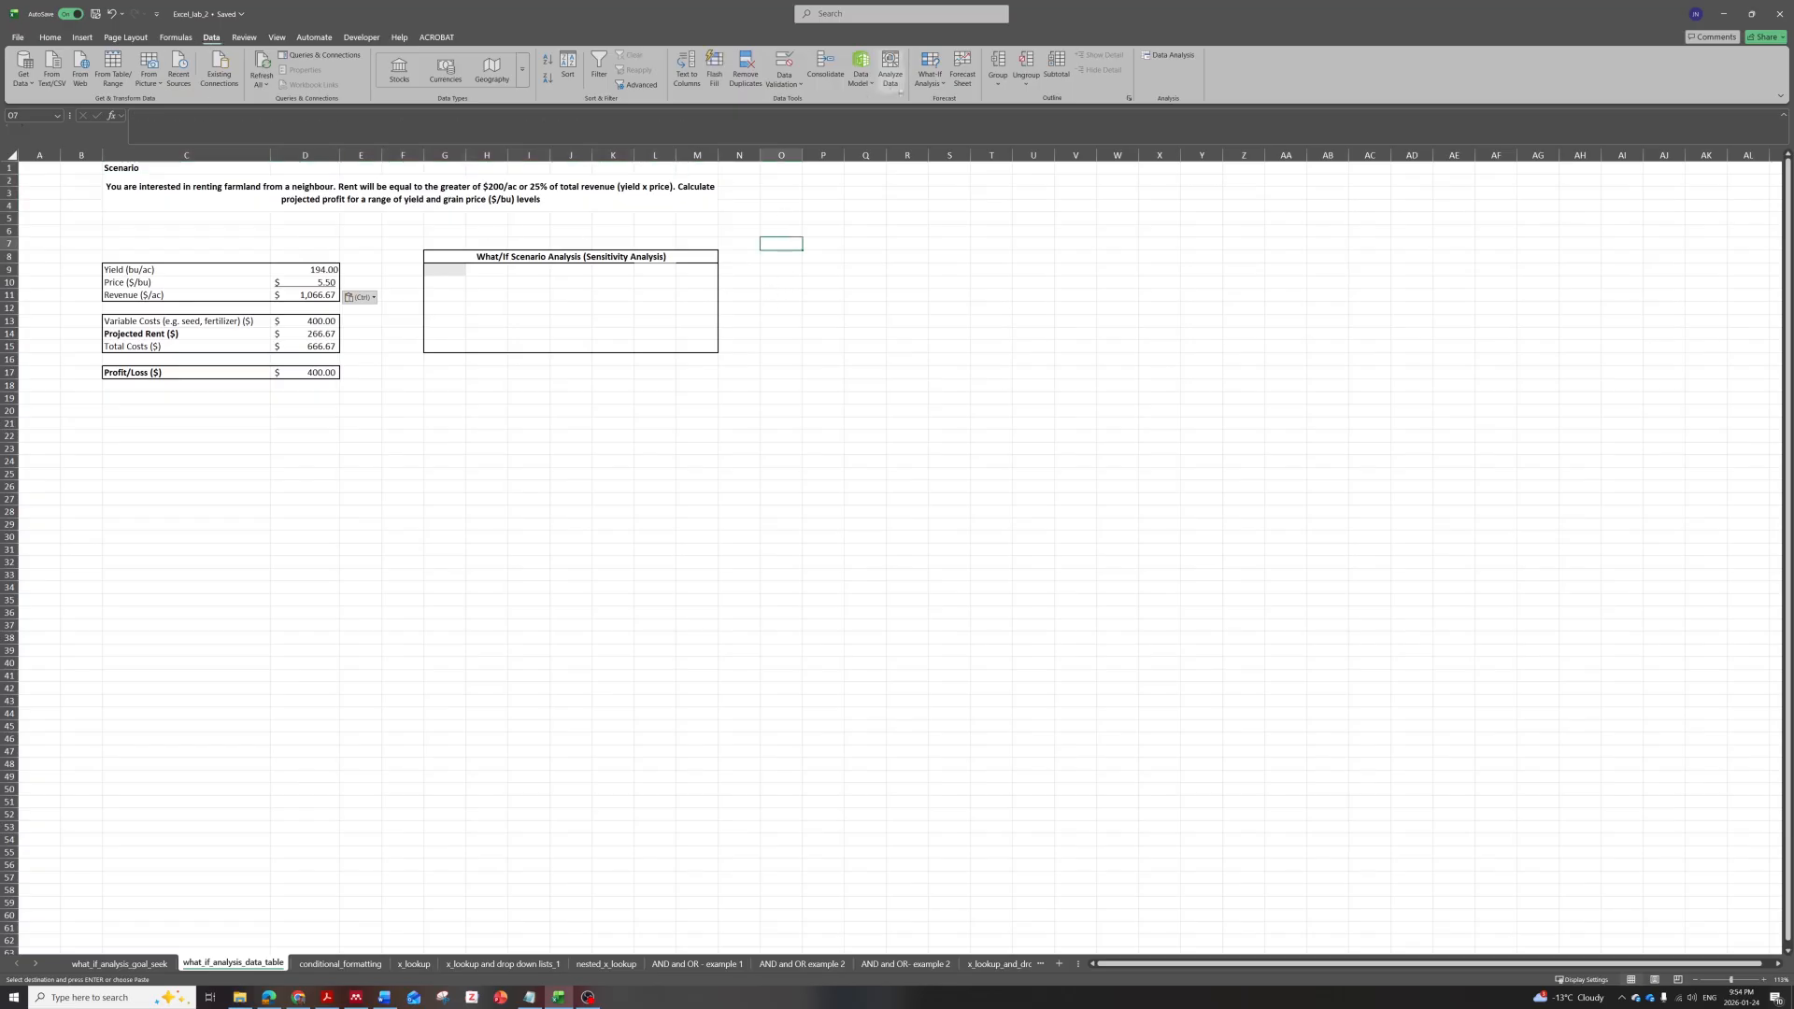
{"action": "left_click", "coordinate": [929, 73]}
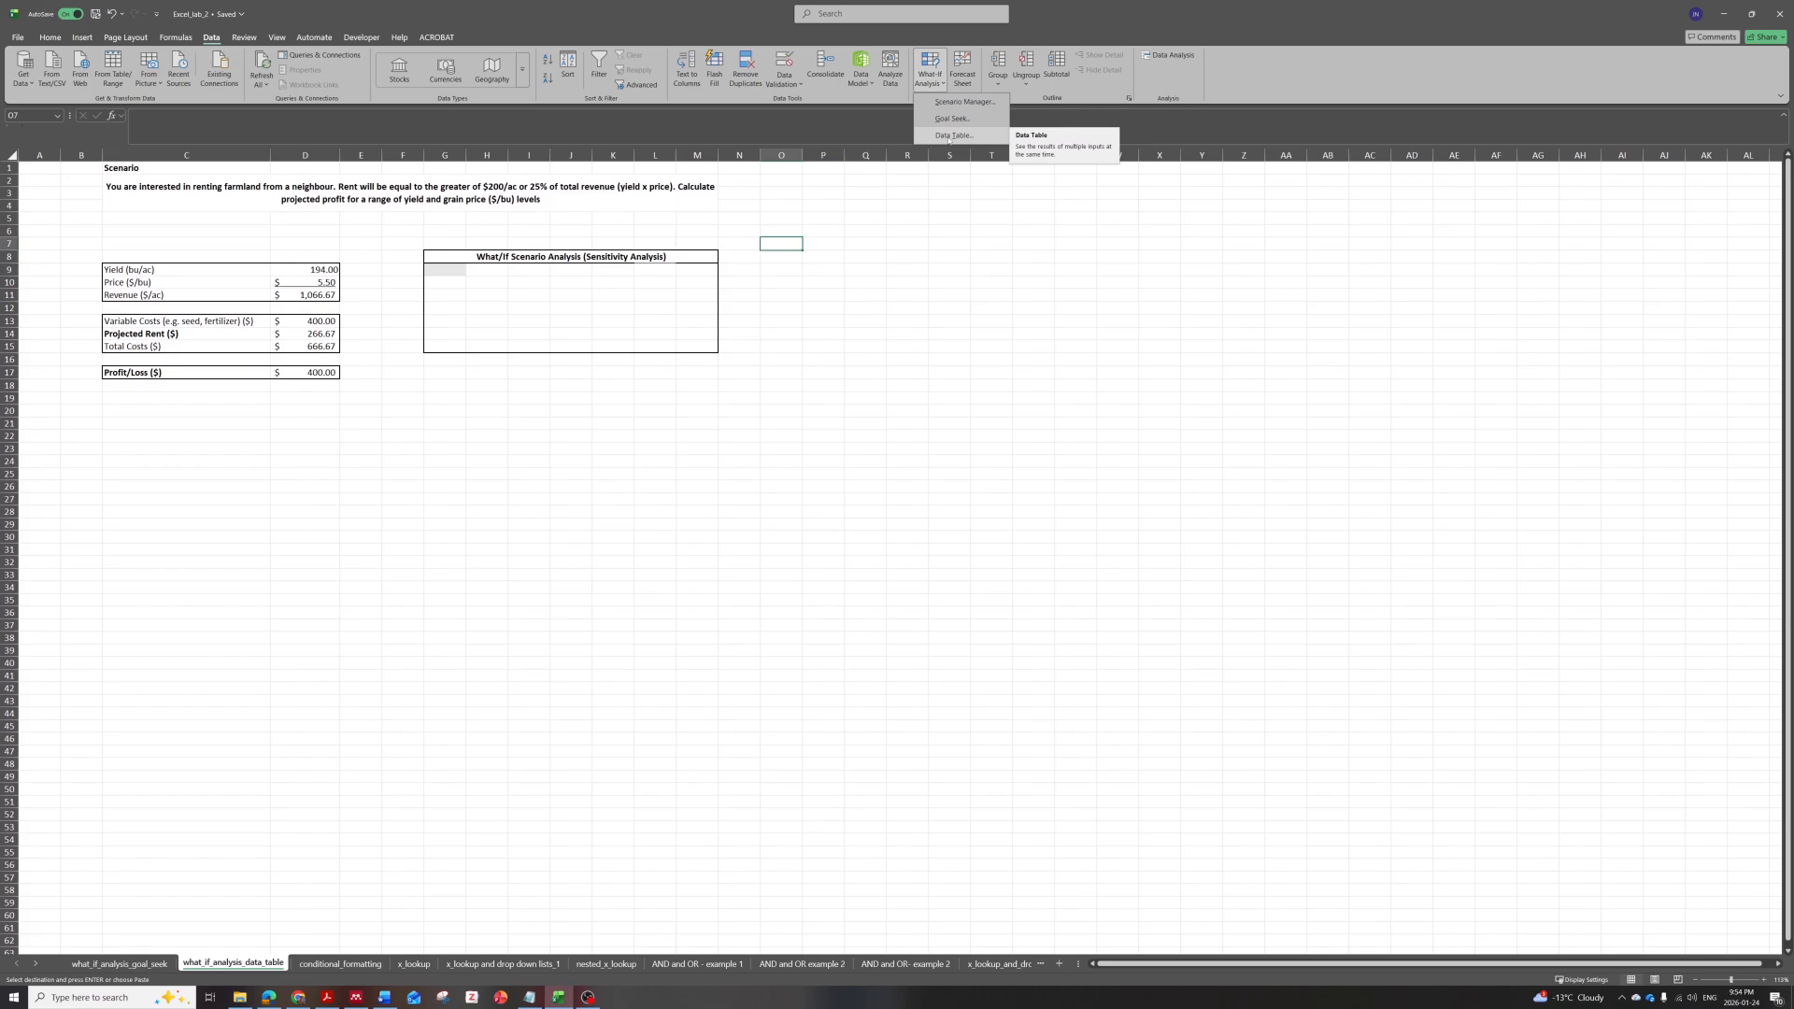
{"action": "left_click", "coordinate": [951, 136]}
Examine the yield, variable costs and other figures of the profit model in D9:D17.
{"action": "left_click", "coordinate": [358, 262]}
{"action": "left_click", "coordinate": [323, 270]}
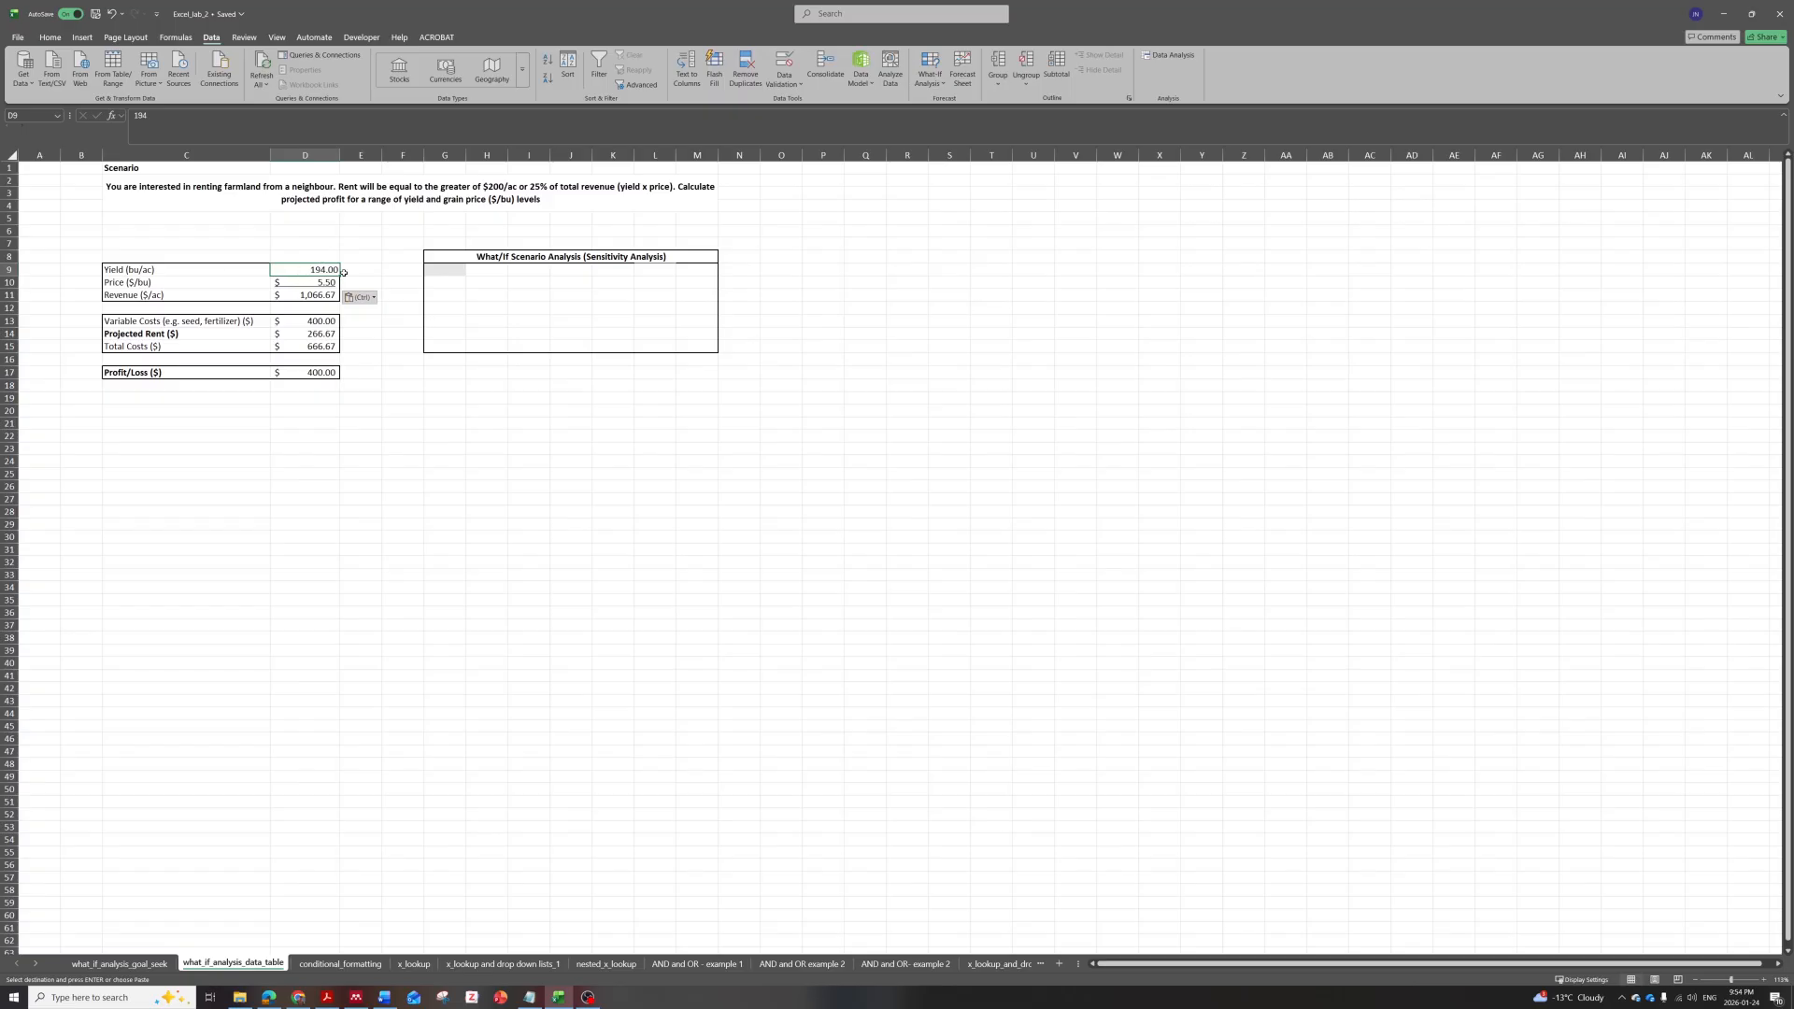
{"action": "left_click", "coordinate": [360, 409]}
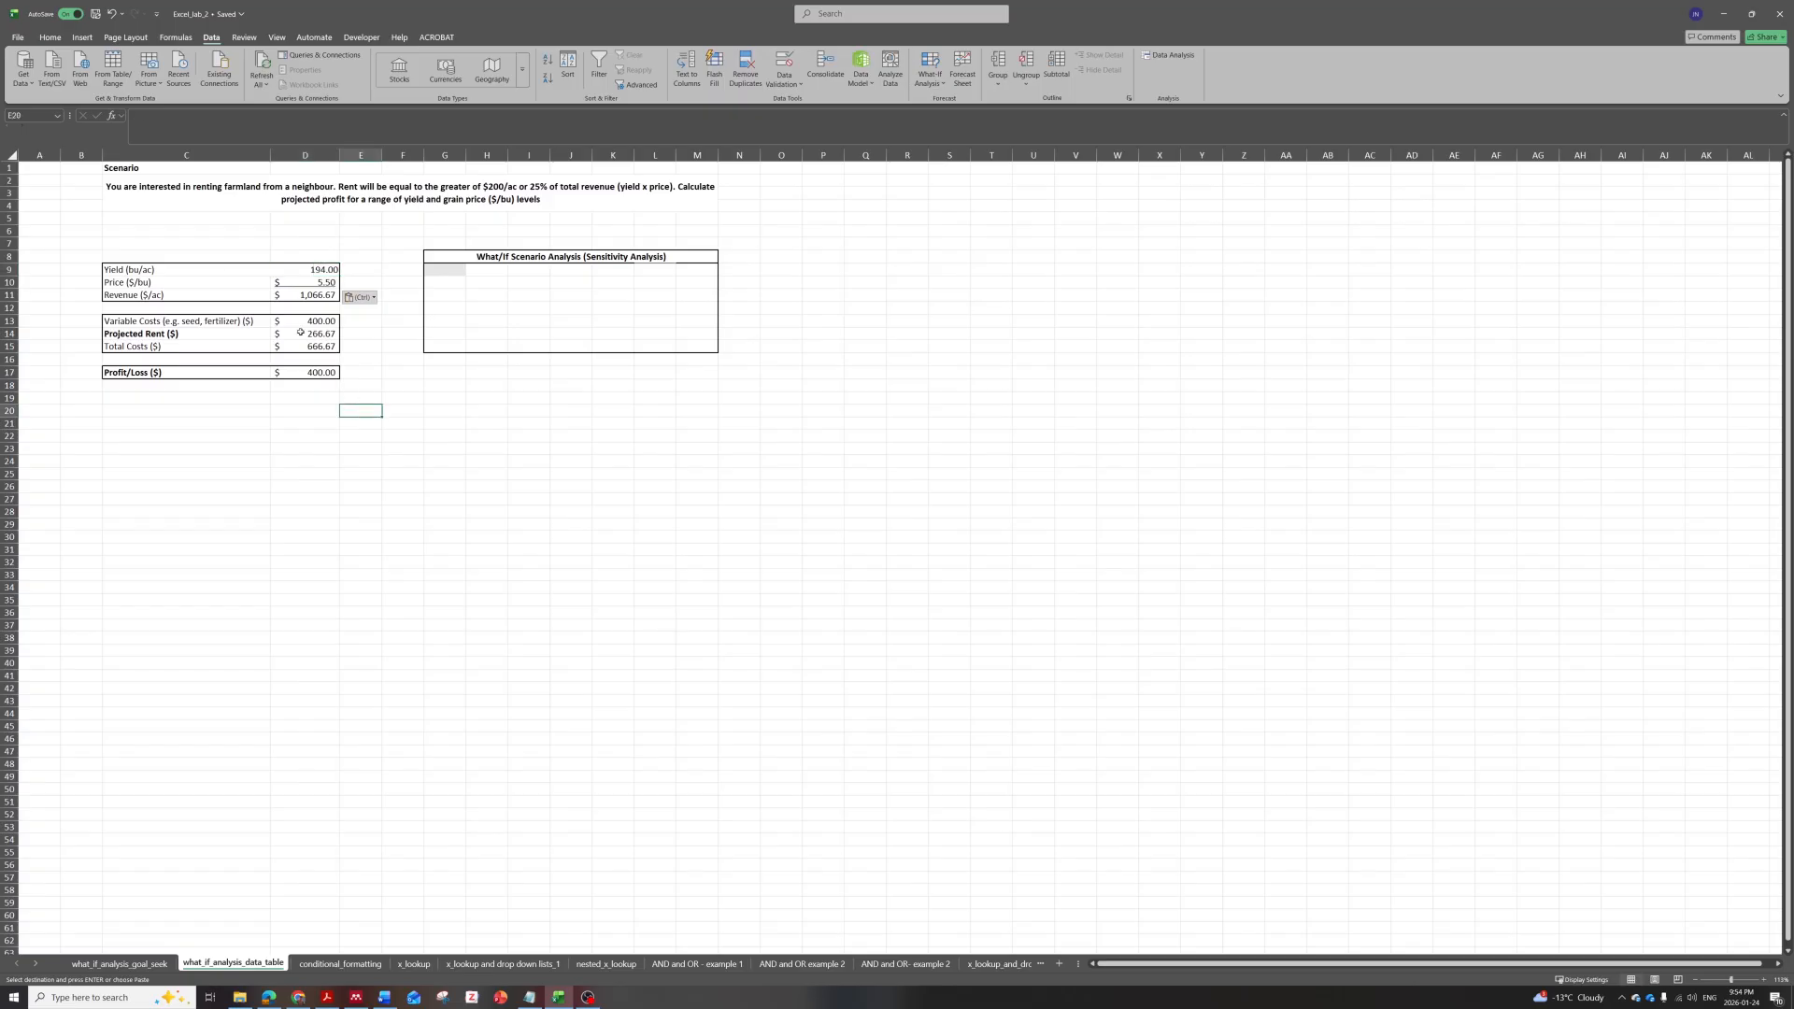
{"action": "left_click_drag", "start_coordinate": [306, 256], "coordinate": [309, 378]}
{"action": "left_click_drag", "start_coordinate": [297, 271], "coordinate": [303, 381]}
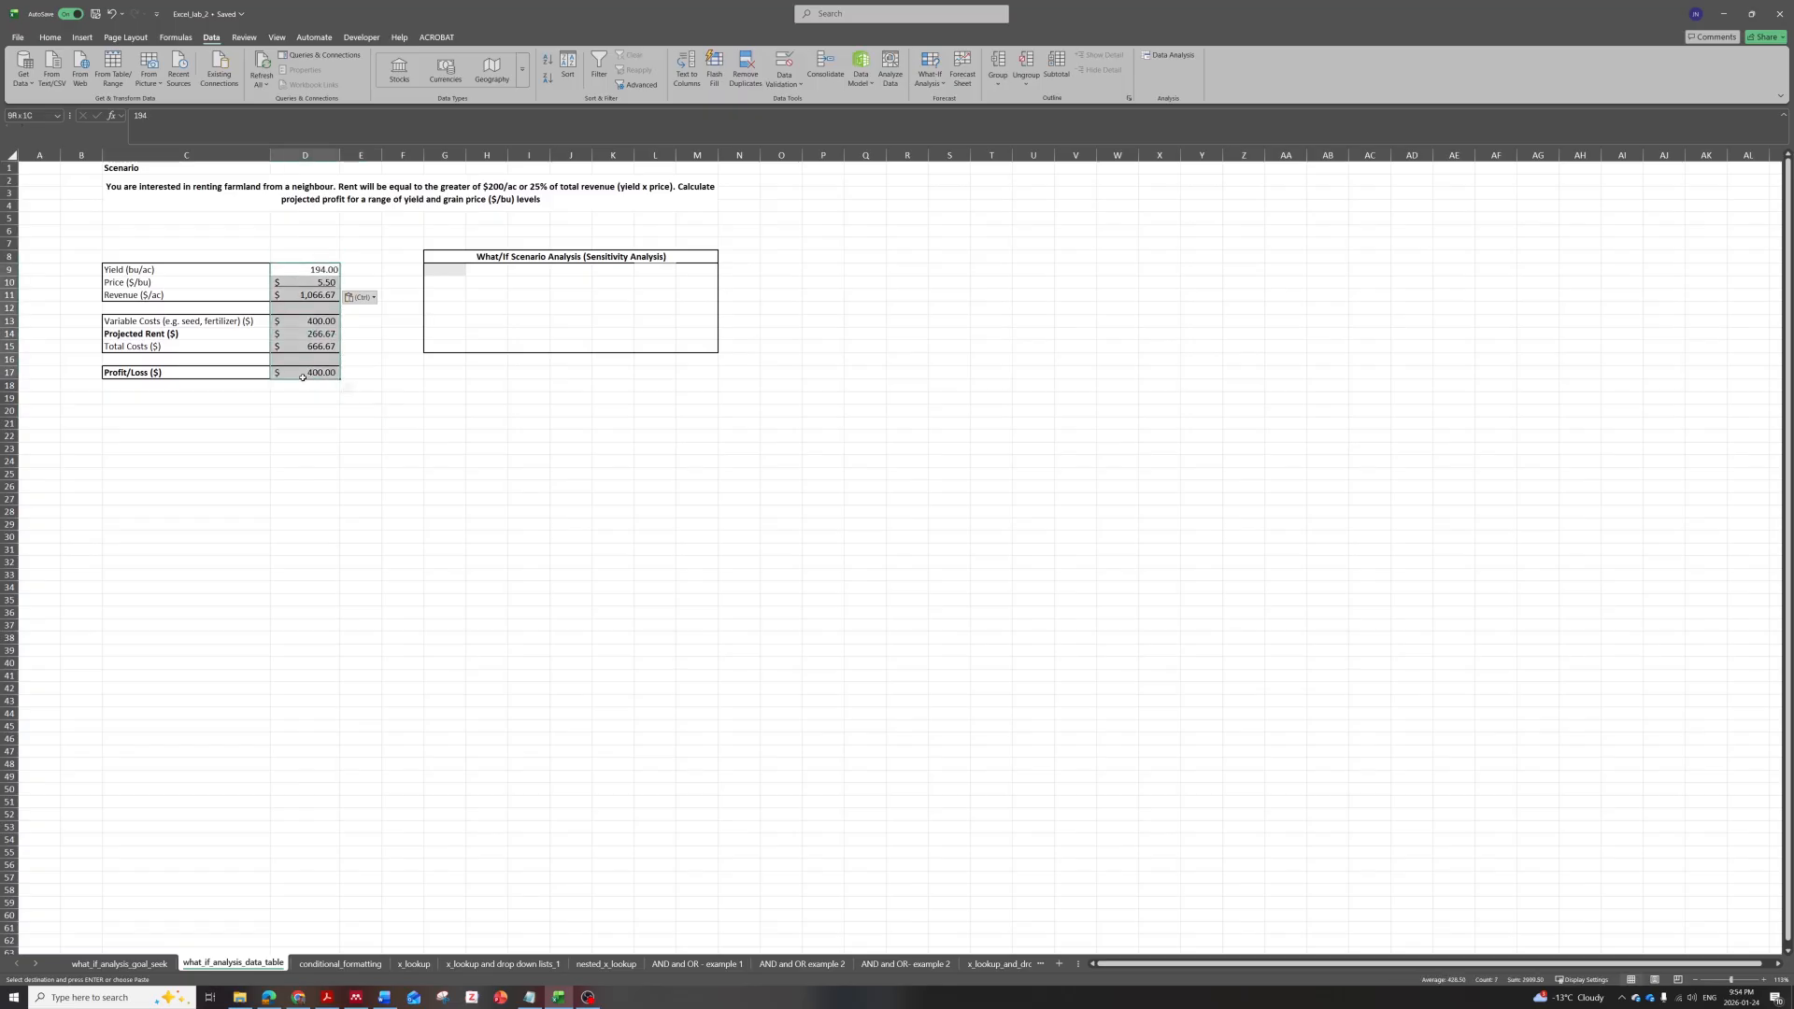
{"action": "left_click", "coordinate": [199, 322]}
{"action": "left_click_drag", "start_coordinate": [199, 321], "coordinate": [308, 322]}
{"action": "left_click", "coordinate": [304, 319]}
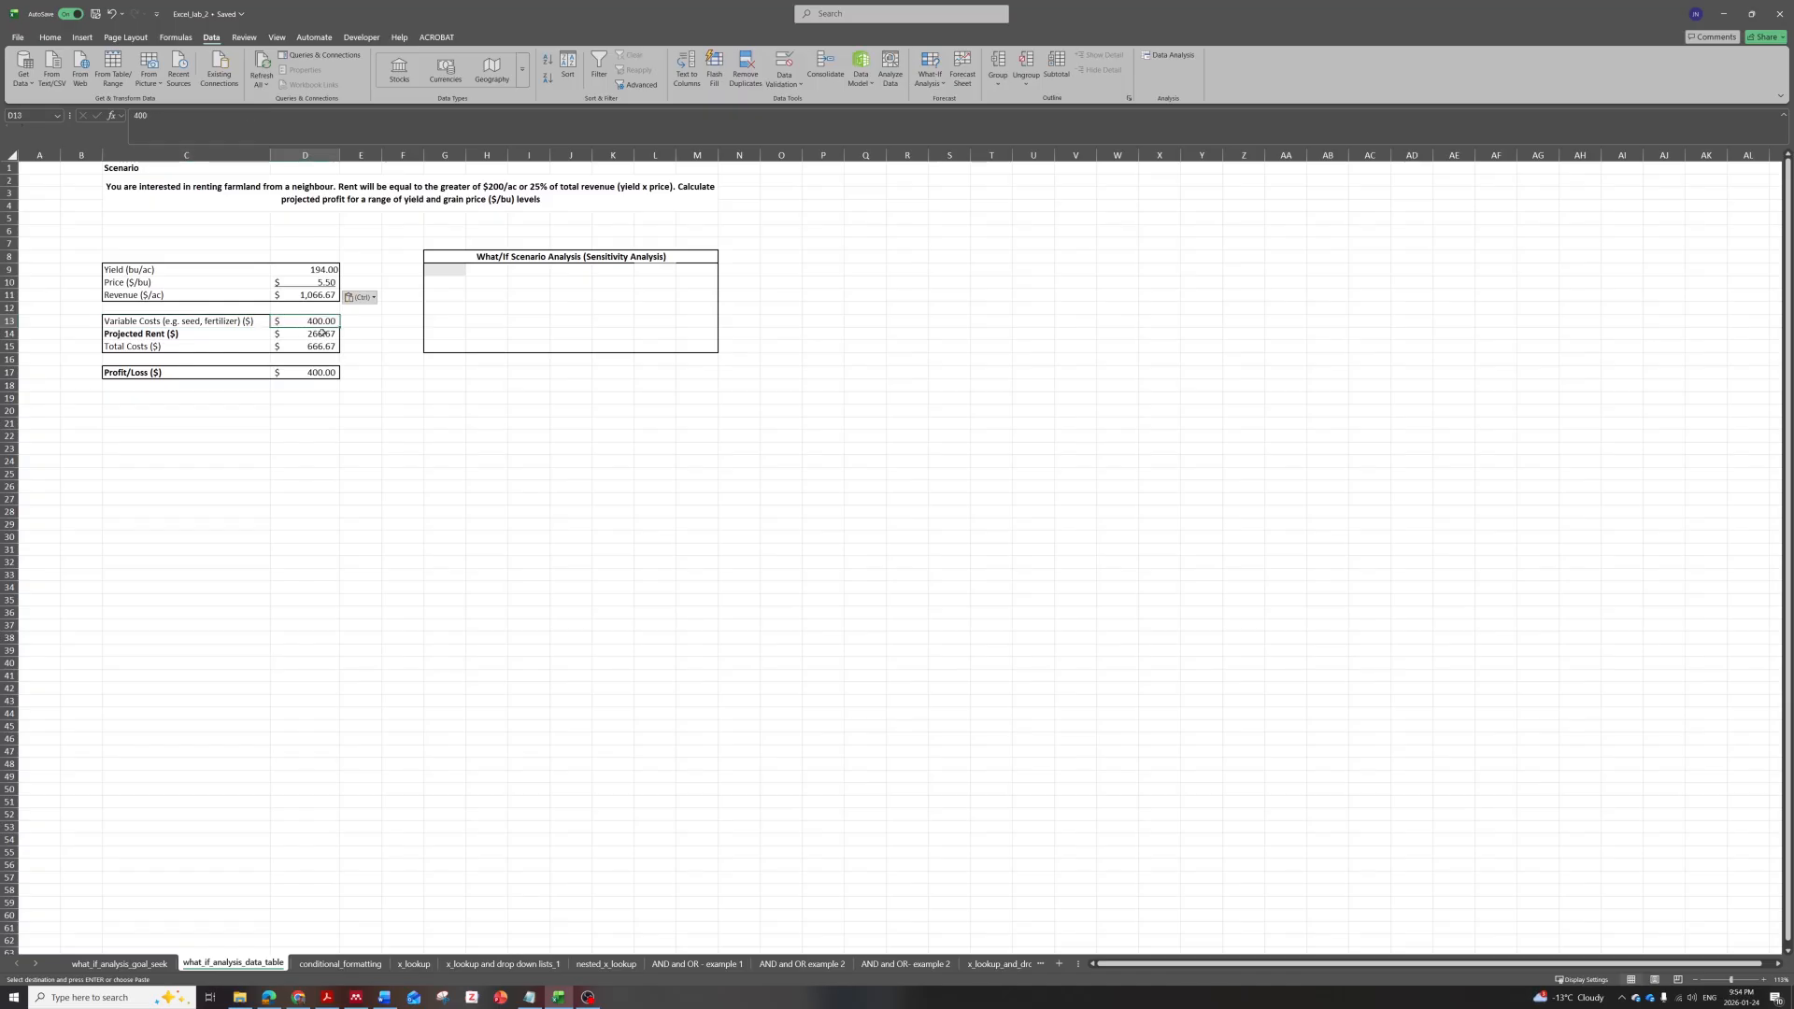
{"action": "left_click", "coordinate": [355, 324]}
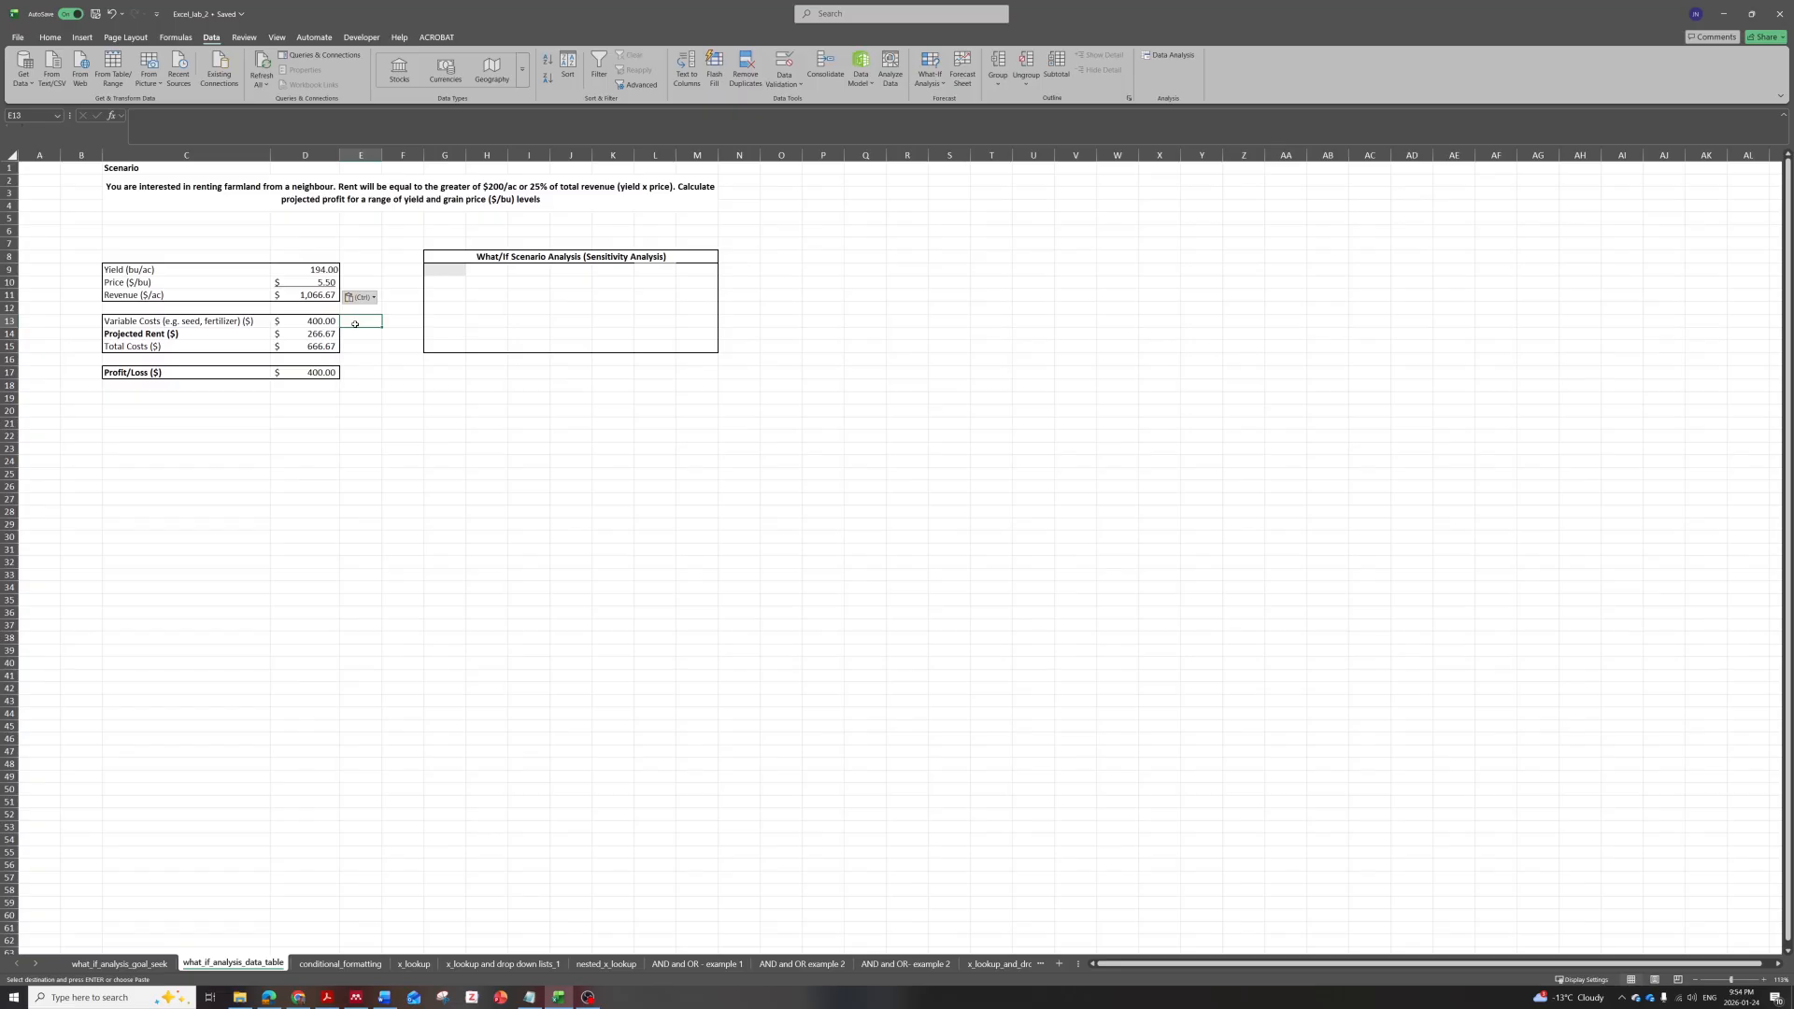
Examine the Profit/Loss formula in D17 with its referenced cells, and the Projected Rent formula in D14.
{"action": "left_click", "coordinate": [318, 371]}
{"action": "left_click", "coordinate": [234, 137]}
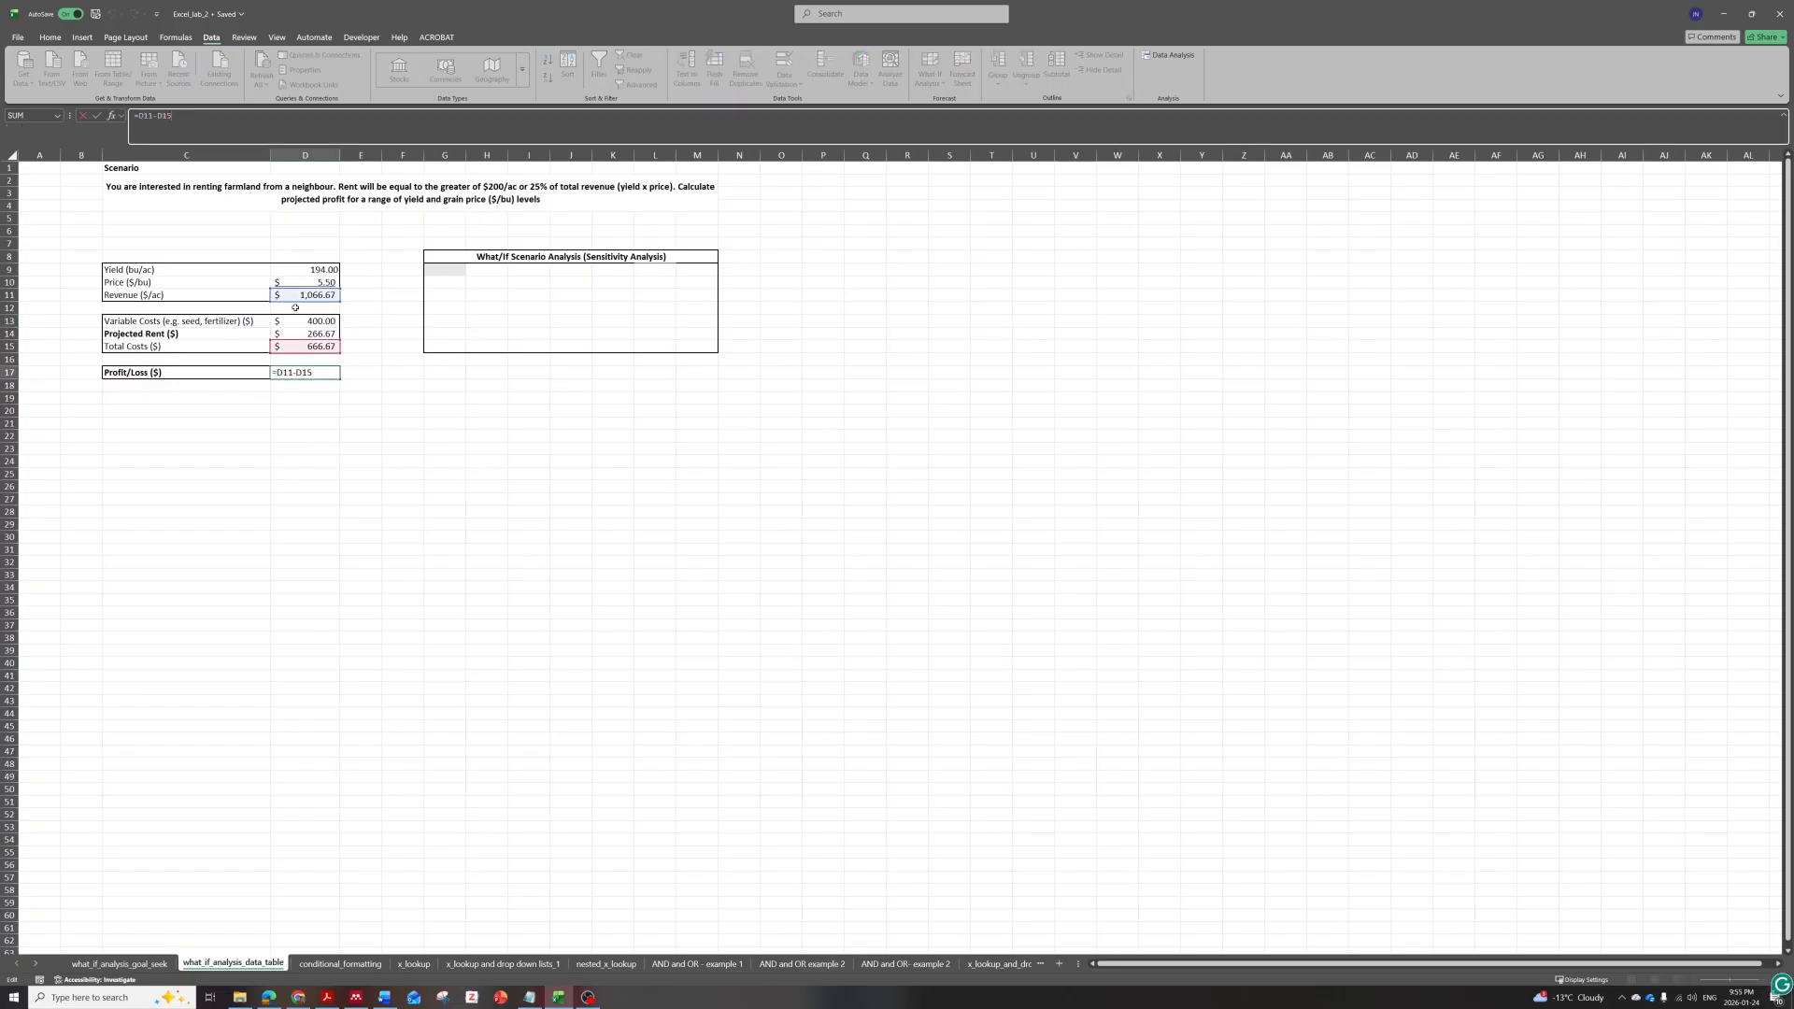
{"action": "left_click", "coordinate": [391, 359]}
{"action": "left_click", "coordinate": [314, 371]}
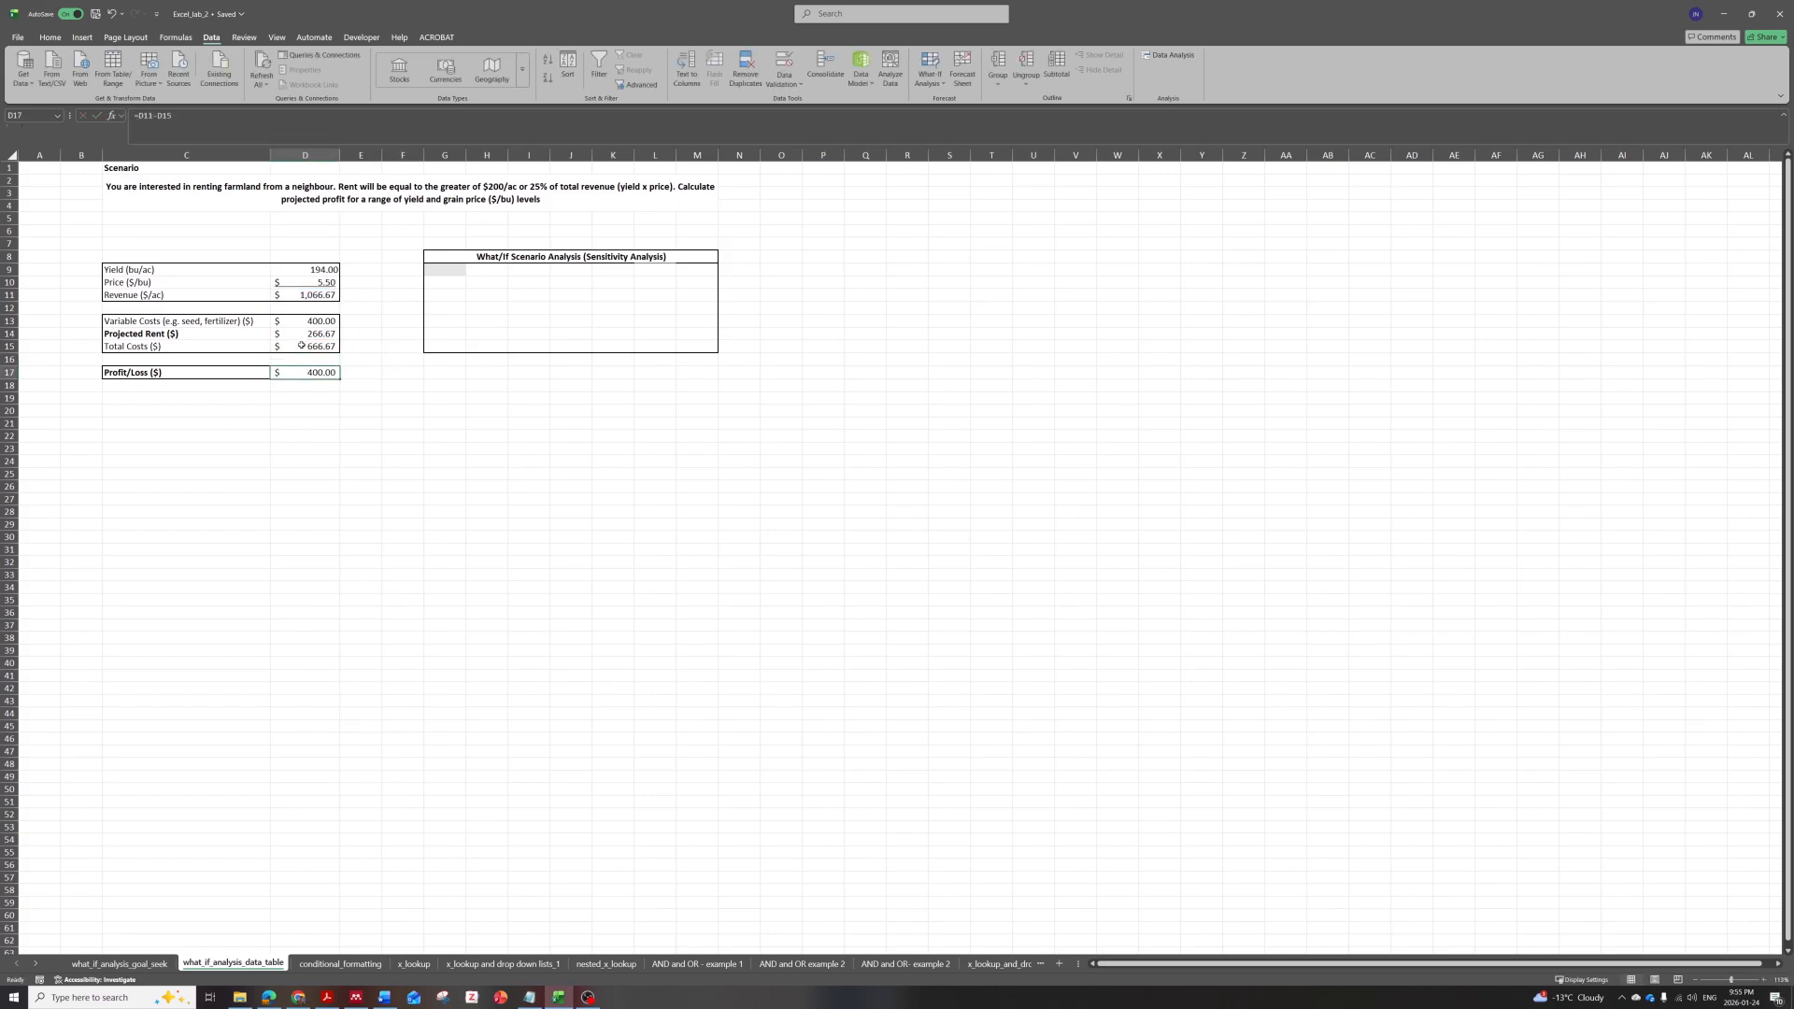
{"action": "left_click", "coordinate": [302, 336]}
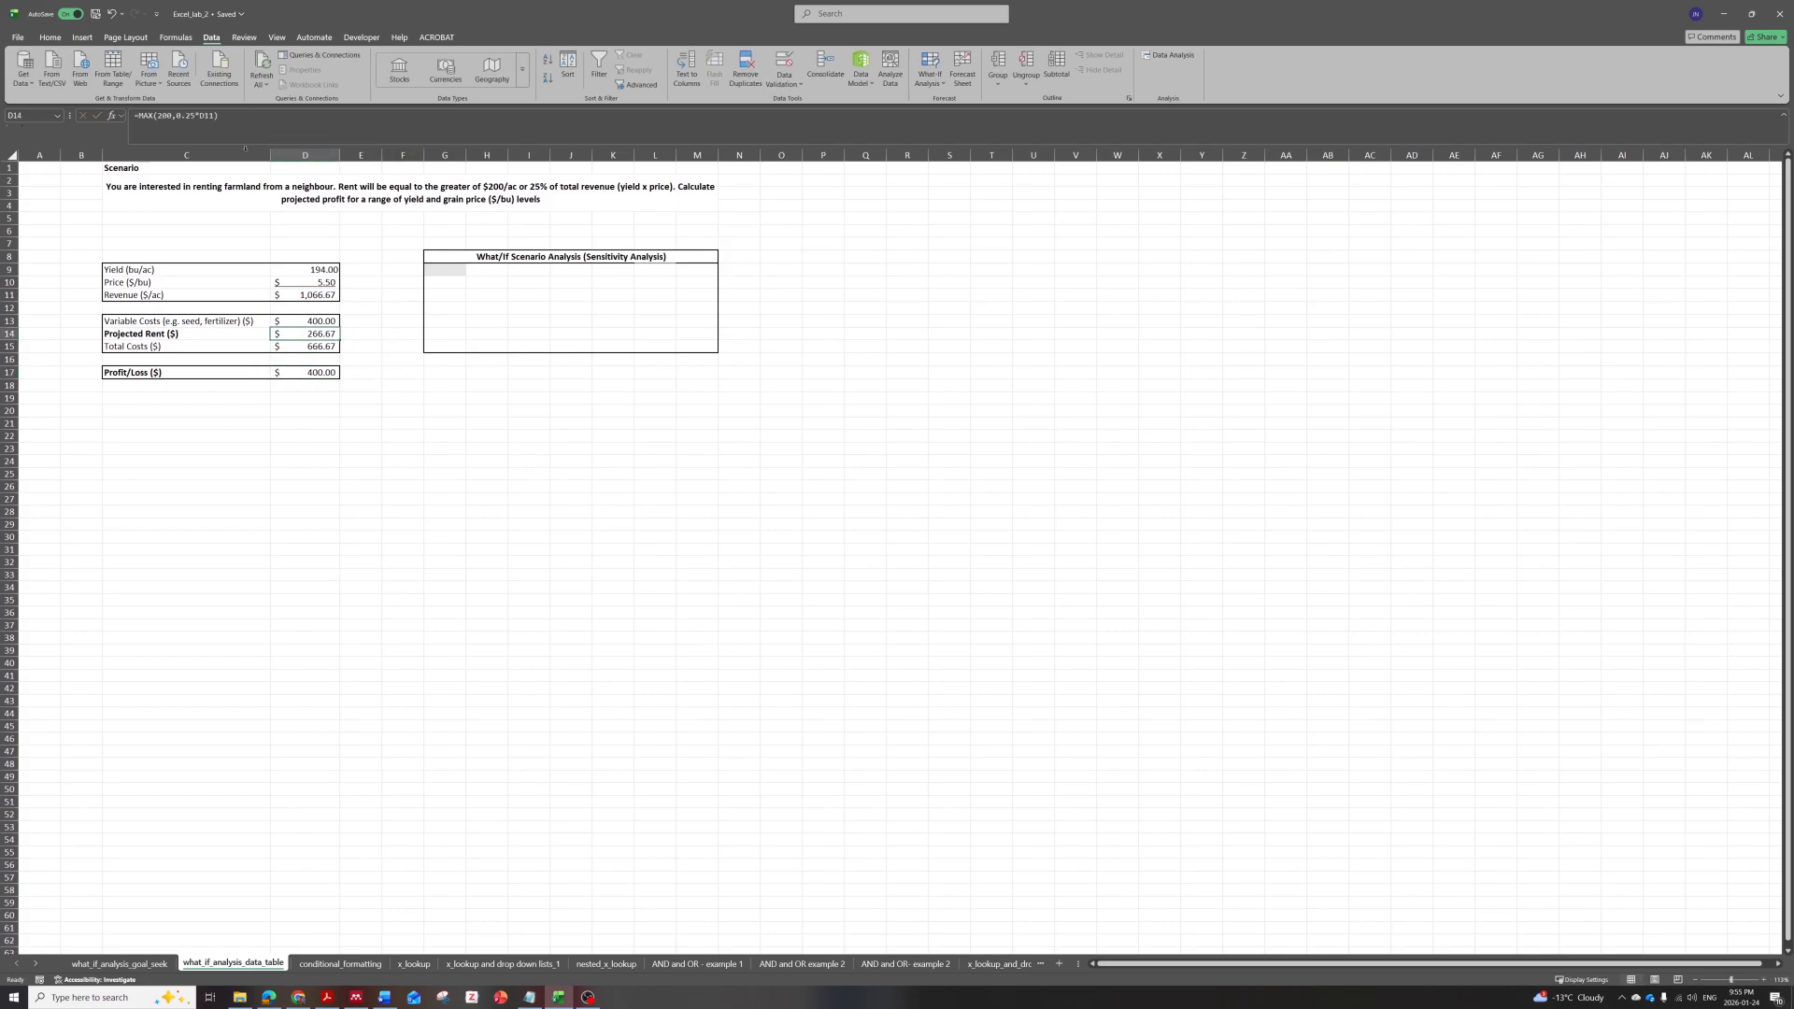
{"action": "left_click", "coordinate": [362, 347]}
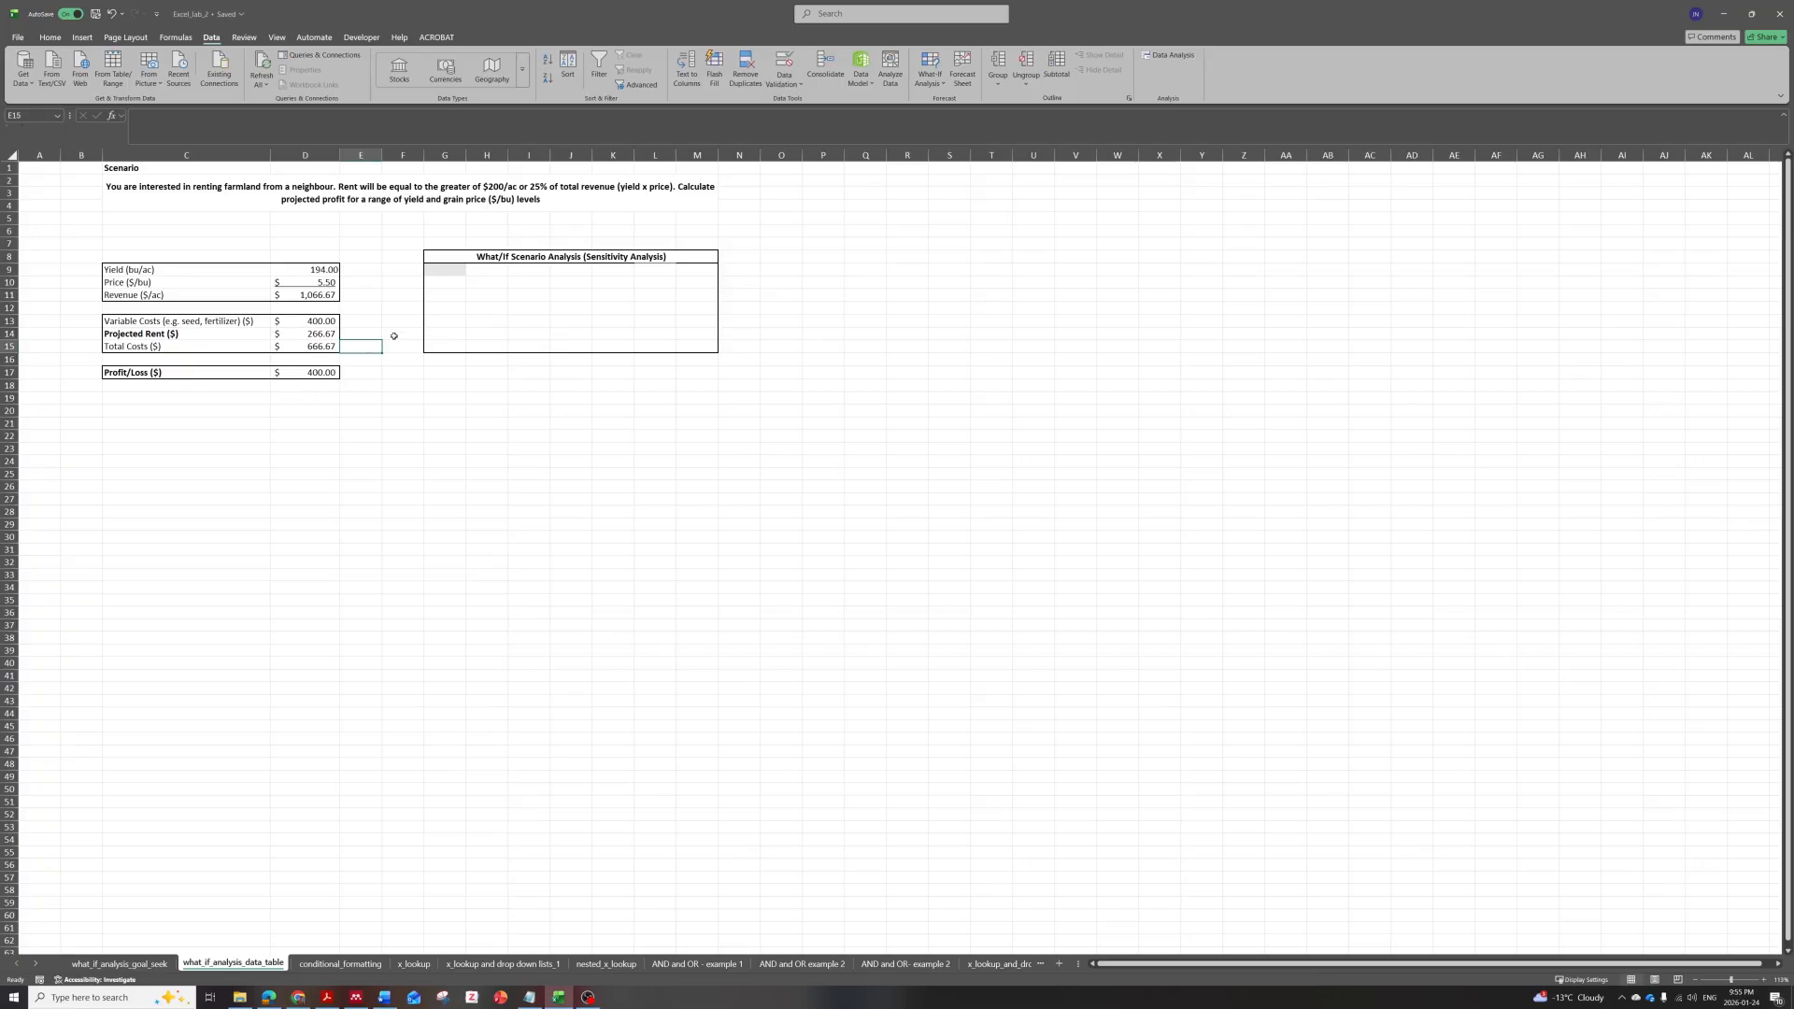
Examine the empty What/If Scenario Analysis table, its heading and its corner cell G9.
{"action": "left_click_drag", "start_coordinate": [445, 270], "coordinate": [640, 348]}
{"action": "left_click", "coordinate": [644, 346]}
{"action": "left_click", "coordinate": [504, 254]}
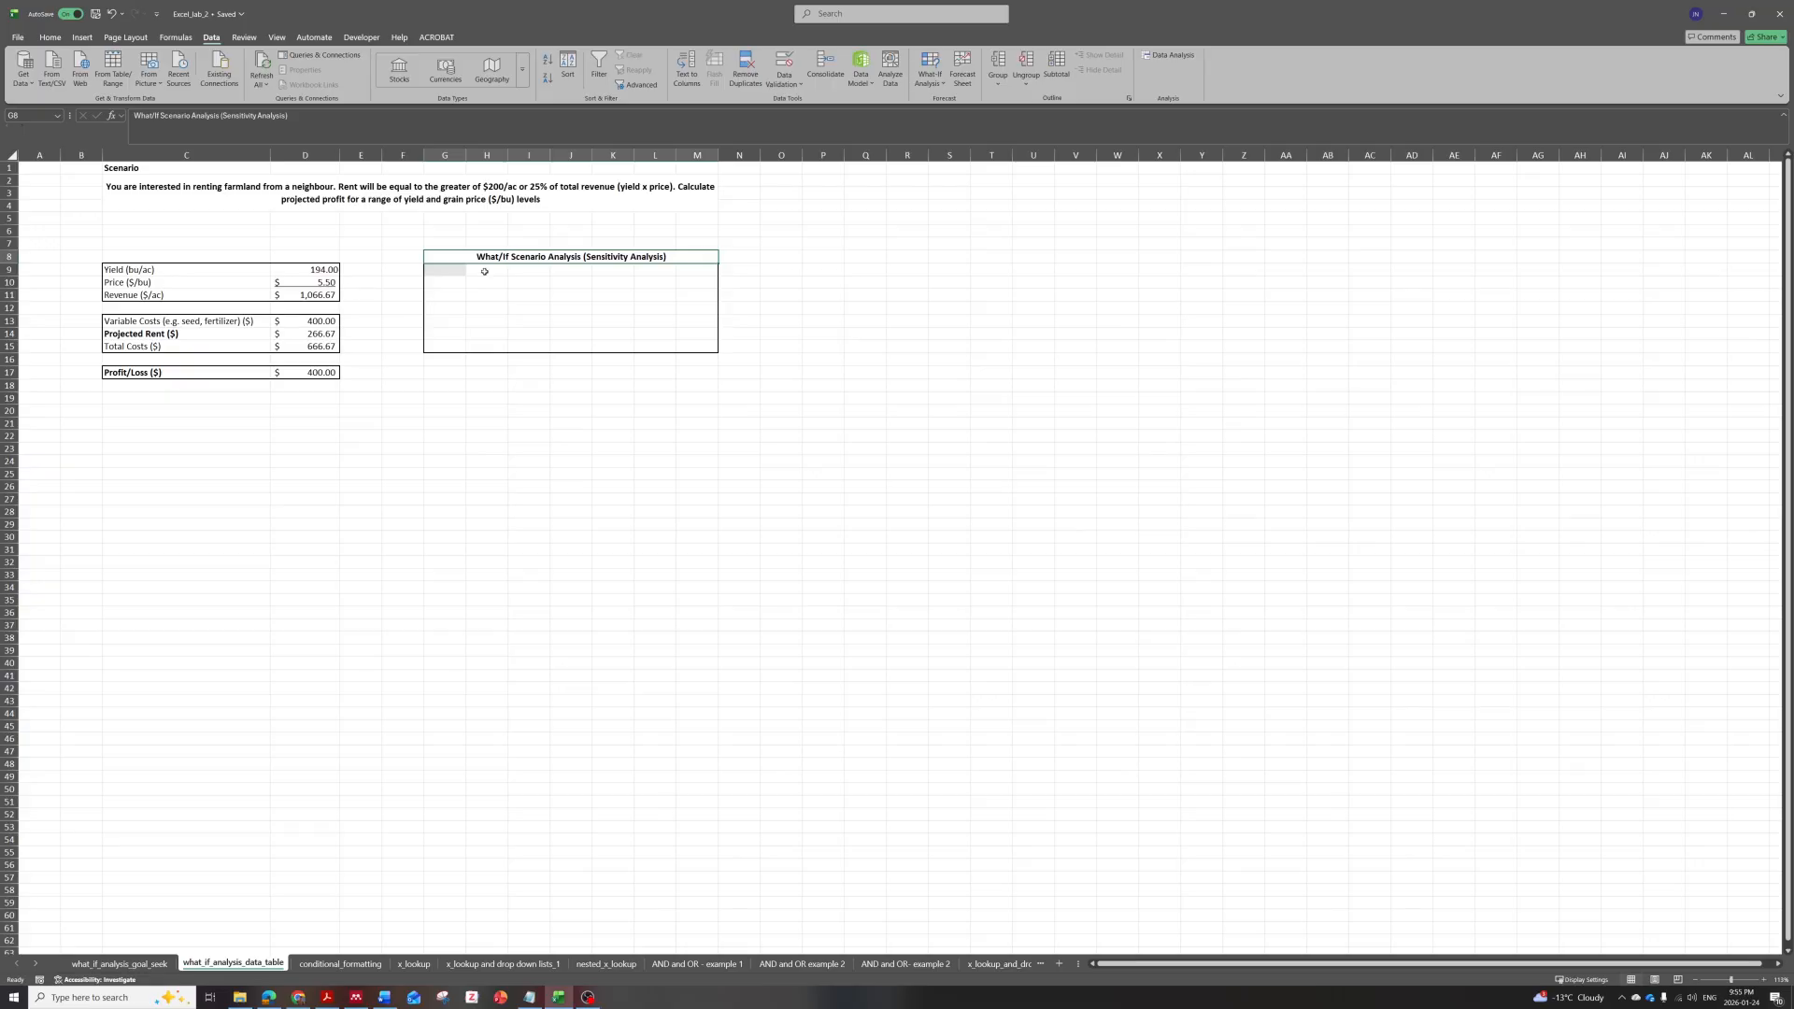
{"action": "left_click", "coordinate": [419, 295]}
{"action": "left_click", "coordinate": [443, 269]}
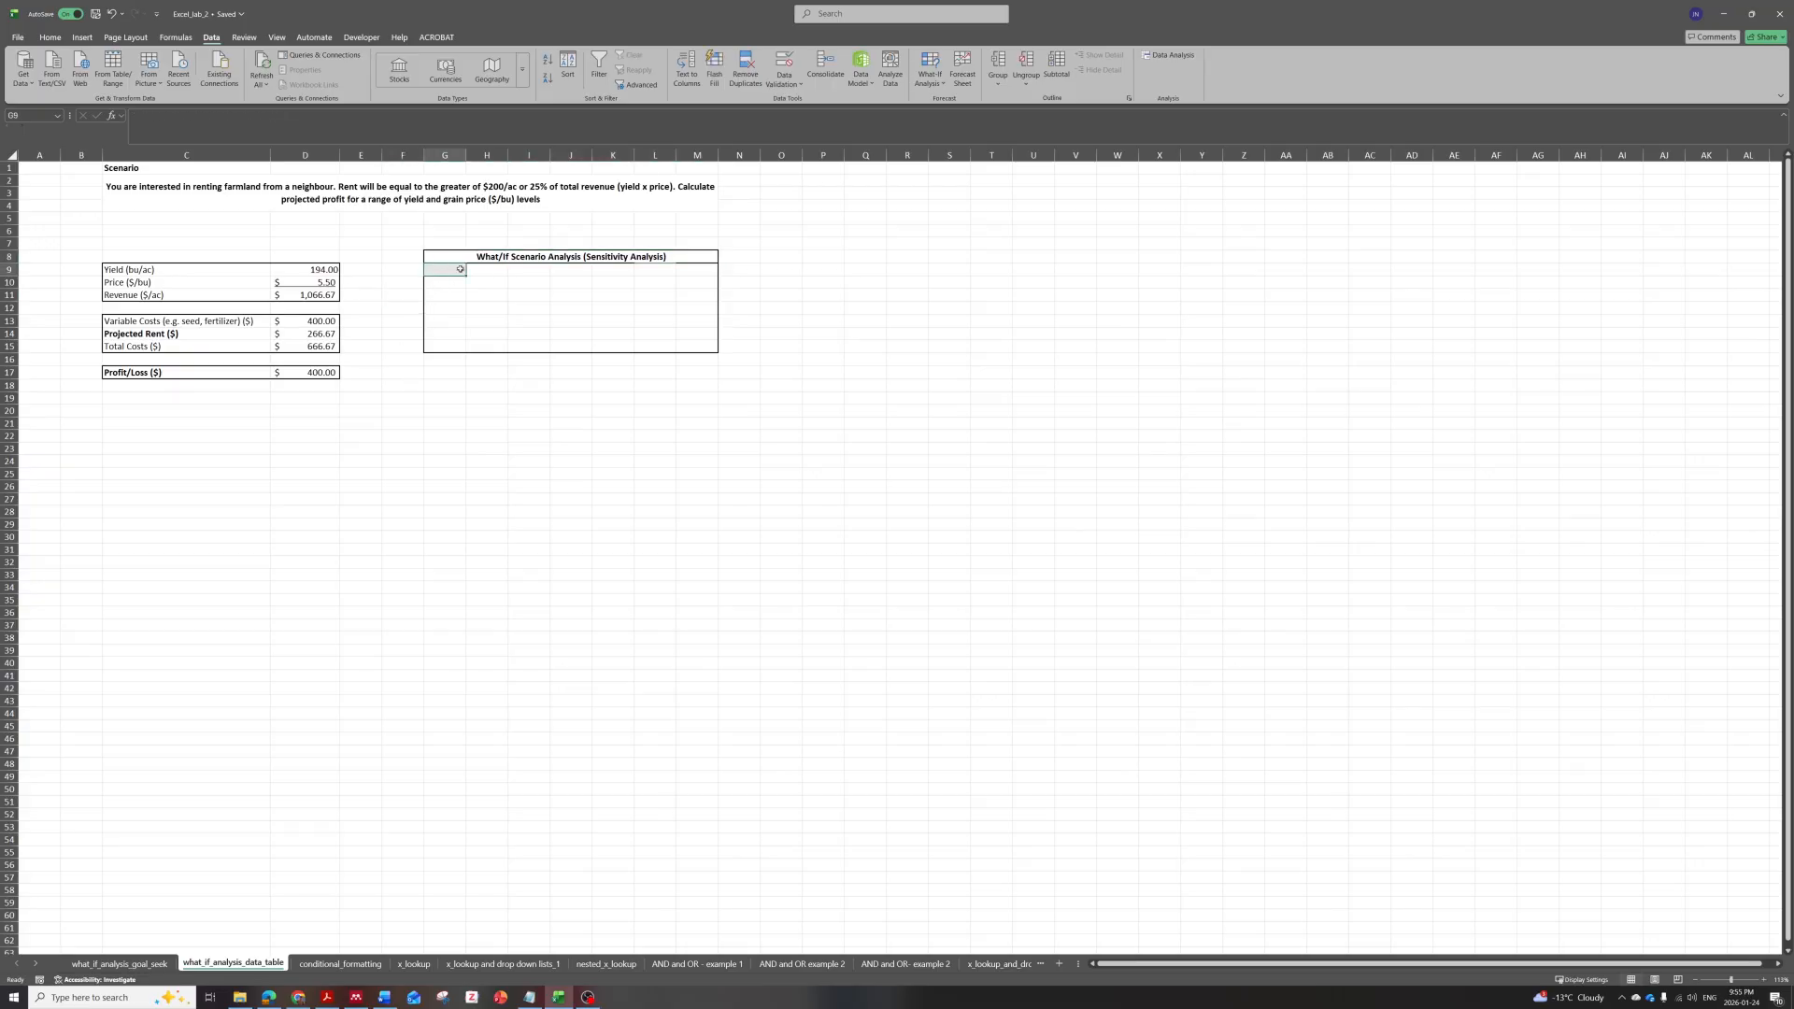
{"action": "left_click", "coordinate": [377, 280]}
Link the What/If table's corner cell G9 to the Profit/Loss result with =D17.
{"action": "left_click", "coordinate": [433, 271]}
{"action": "type", "text": "="}
{"action": "left_click", "coordinate": [300, 372]}
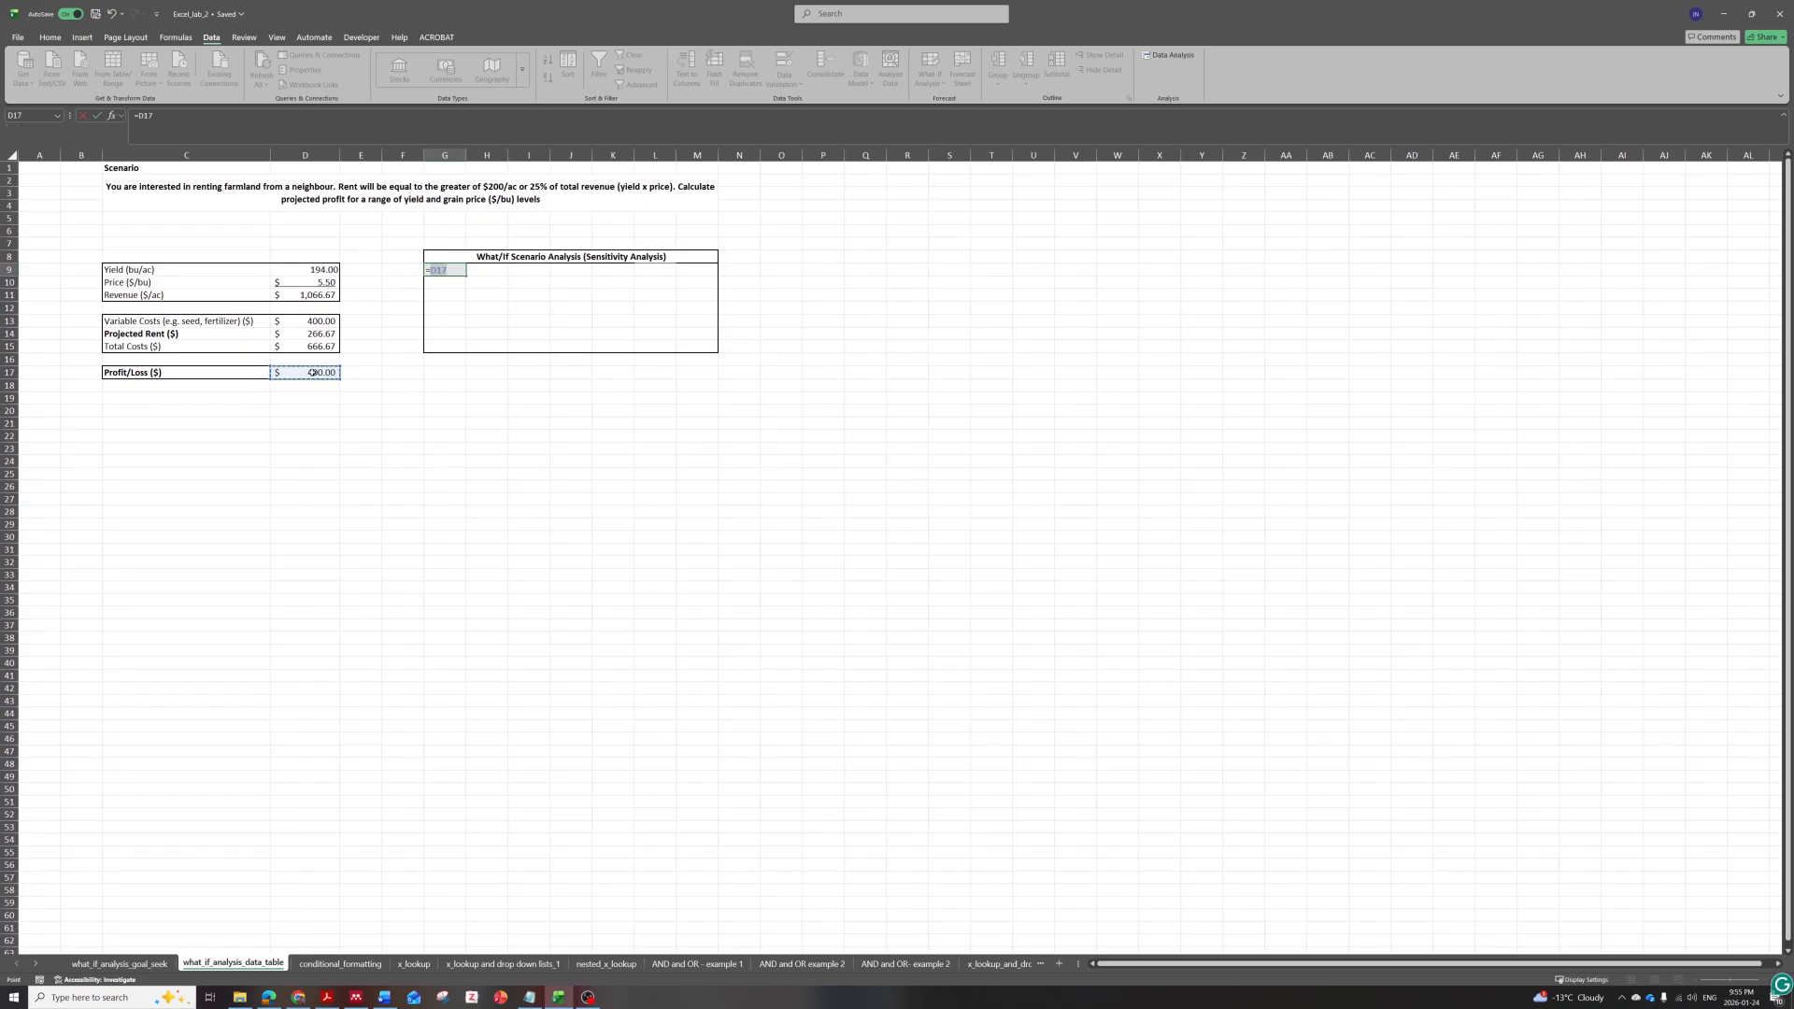
{"action": "key", "text": "Return"}
Compare the Profit/Loss formula in D17 with corner cell G9, and review the table's empty header row and first column.
{"action": "left_click_drag", "start_coordinate": [317, 272], "coordinate": [313, 373]}
{"action": "left_click", "coordinate": [314, 372]}
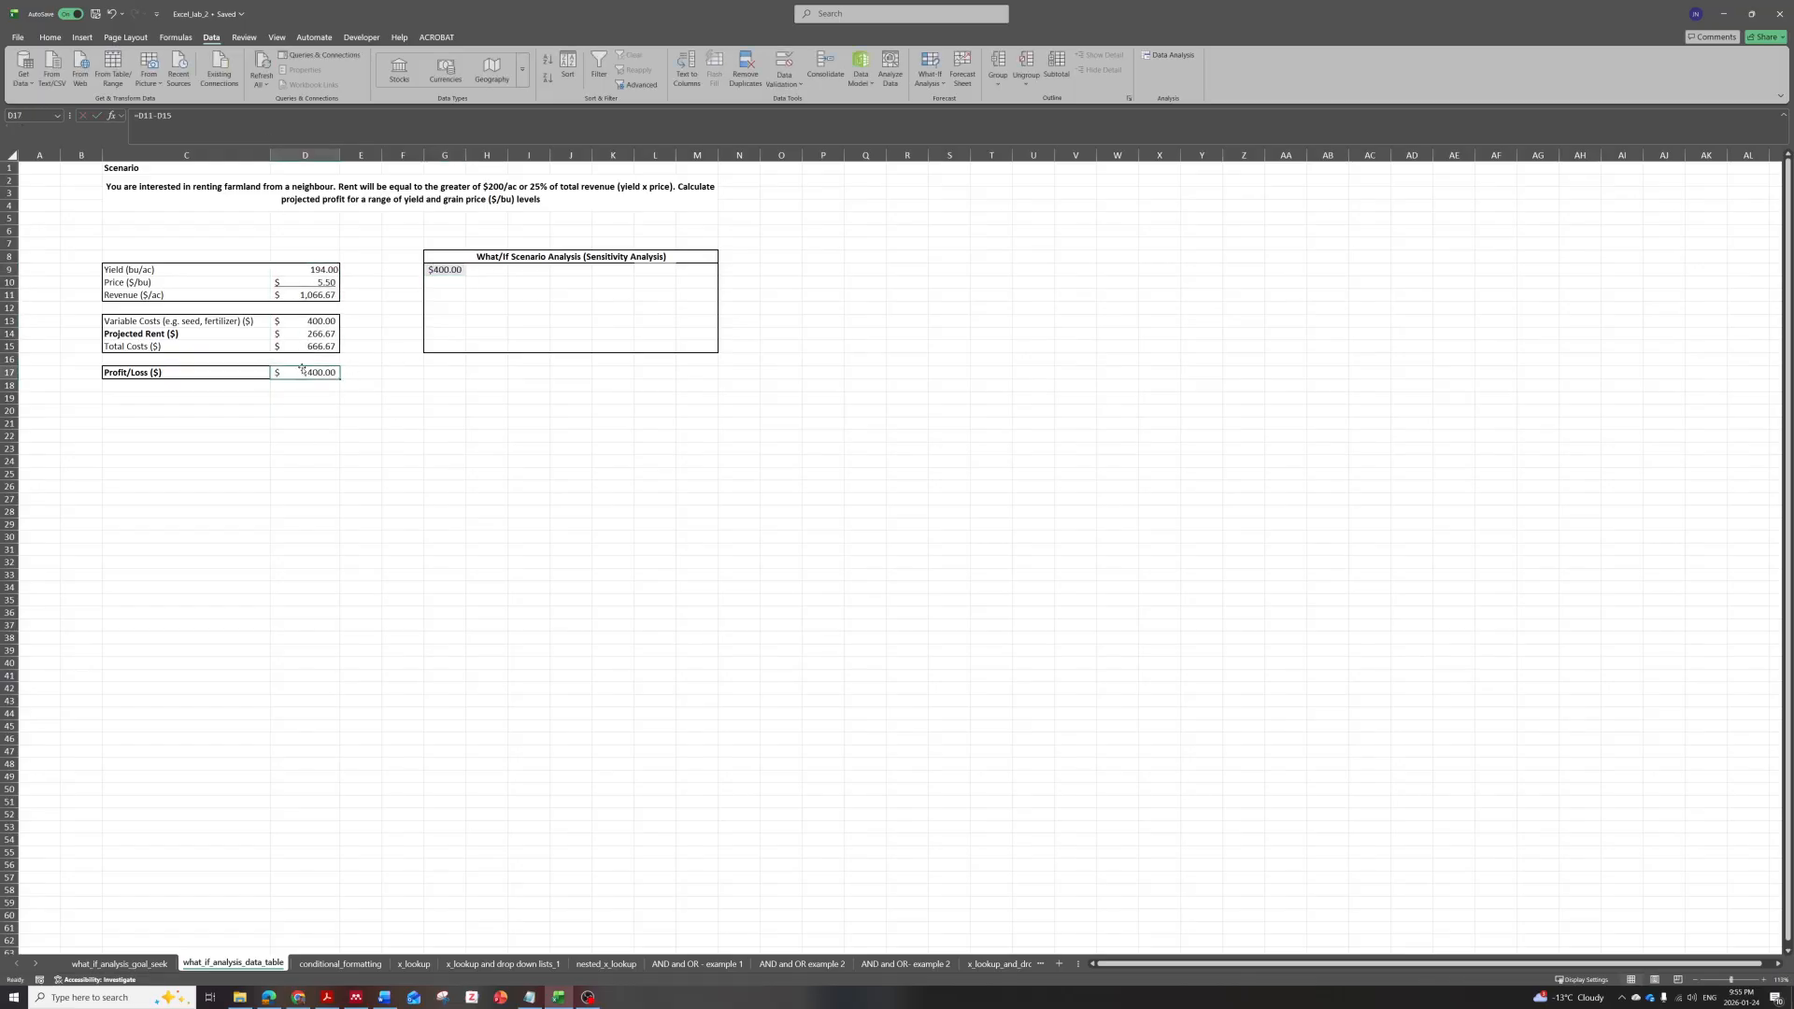
{"action": "left_click", "coordinate": [445, 269]}
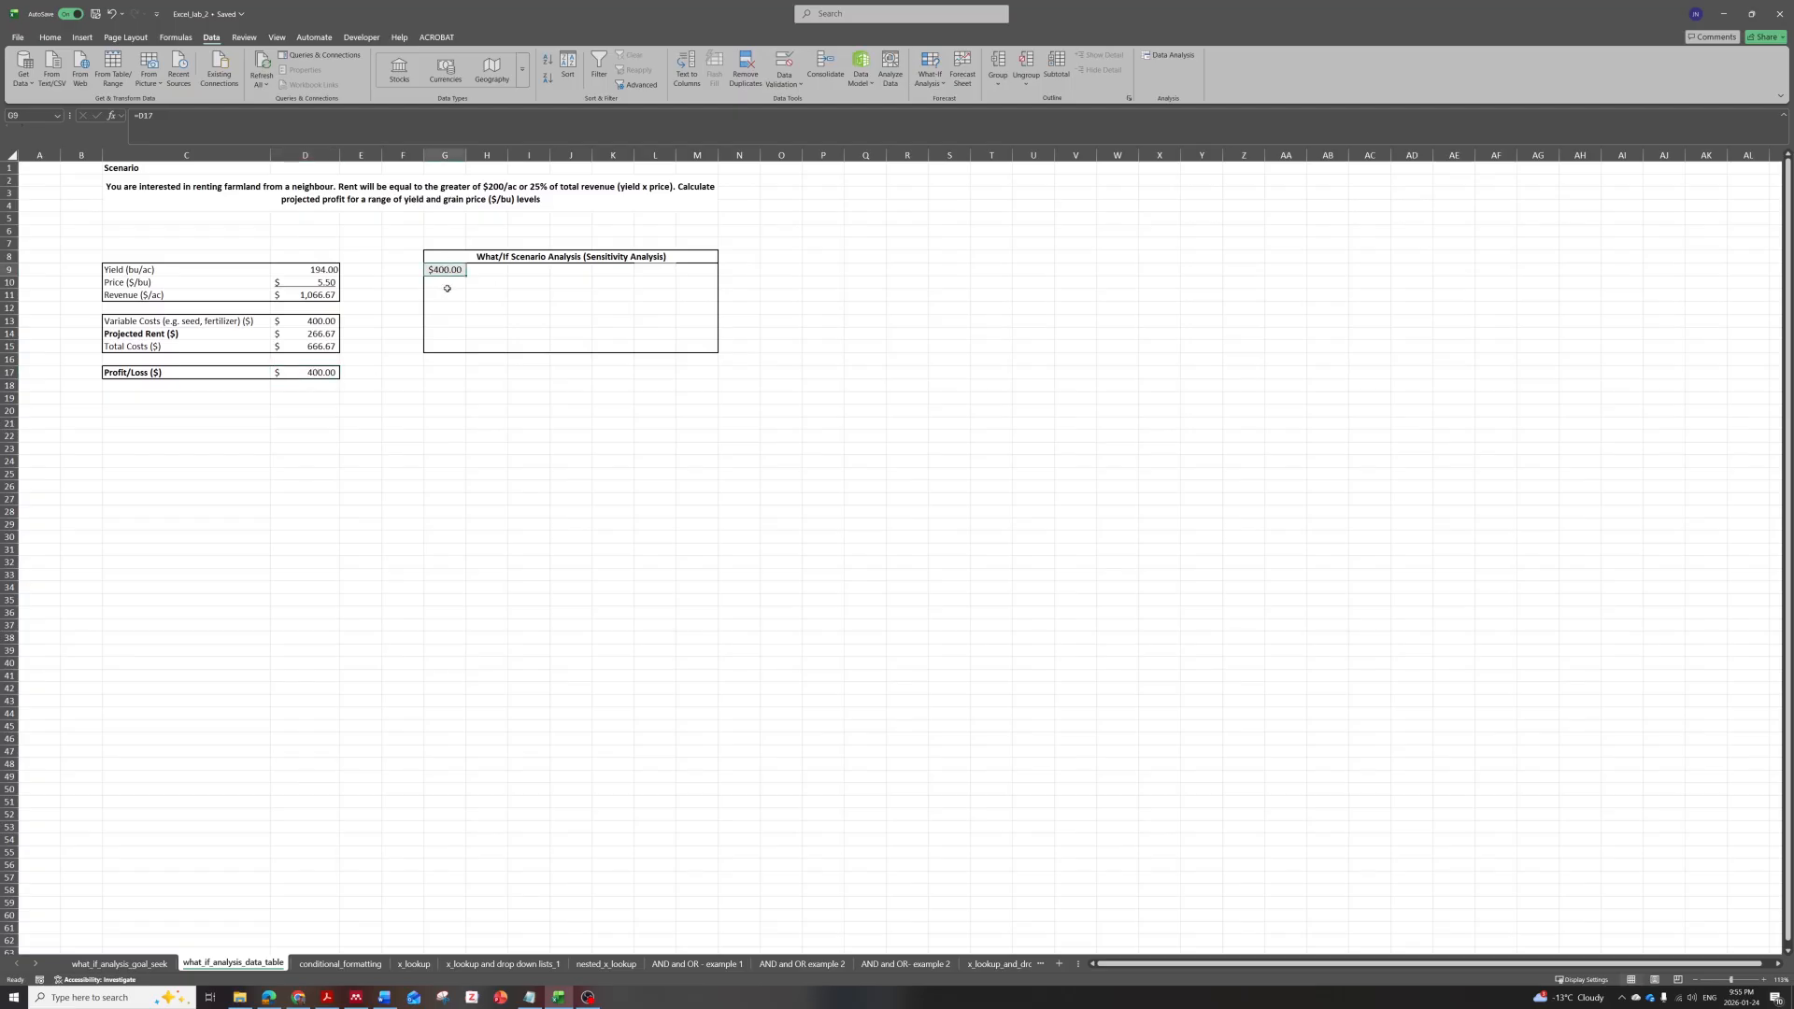
{"action": "left_click_drag", "start_coordinate": [478, 270], "coordinate": [662, 277]}
{"action": "left_click_drag", "start_coordinate": [442, 286], "coordinate": [443, 346]}
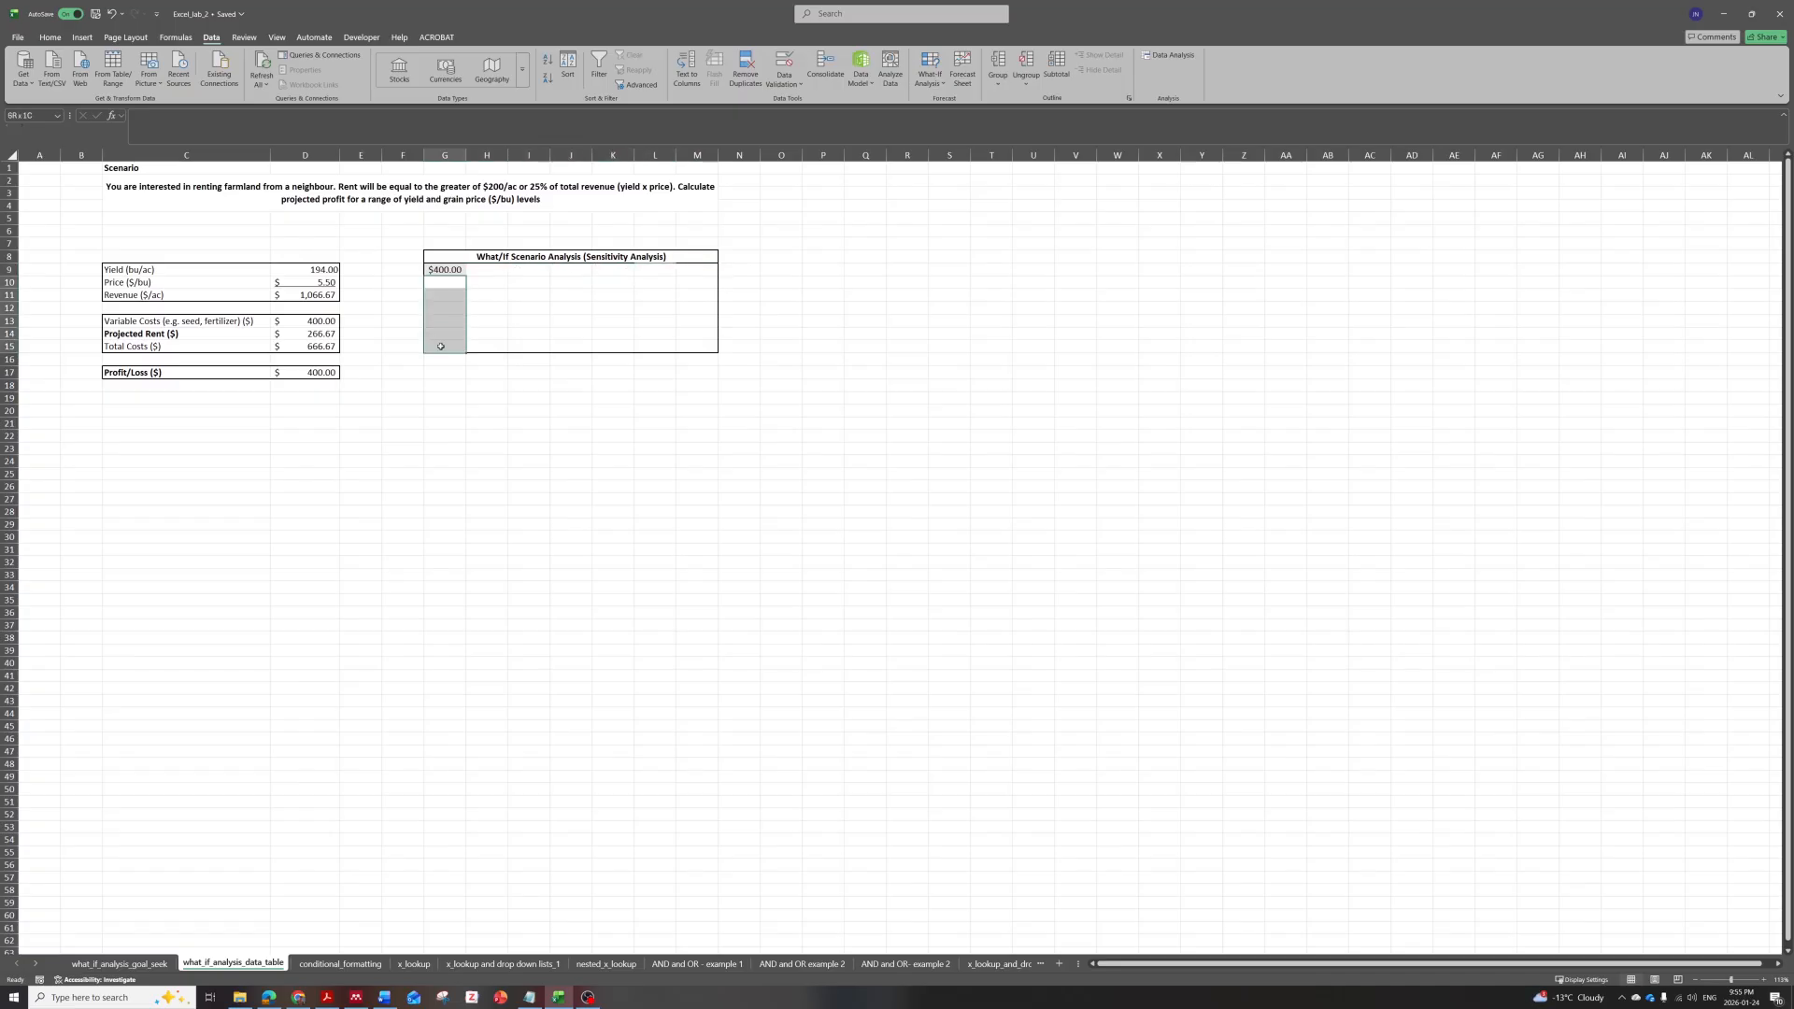
Enter the crop prices 5.2, 5.3, 5.4, 5.5, 5.6 and 5.7 down the What/If table's first column, G10:G15.
{"action": "left_click", "coordinate": [441, 281]}
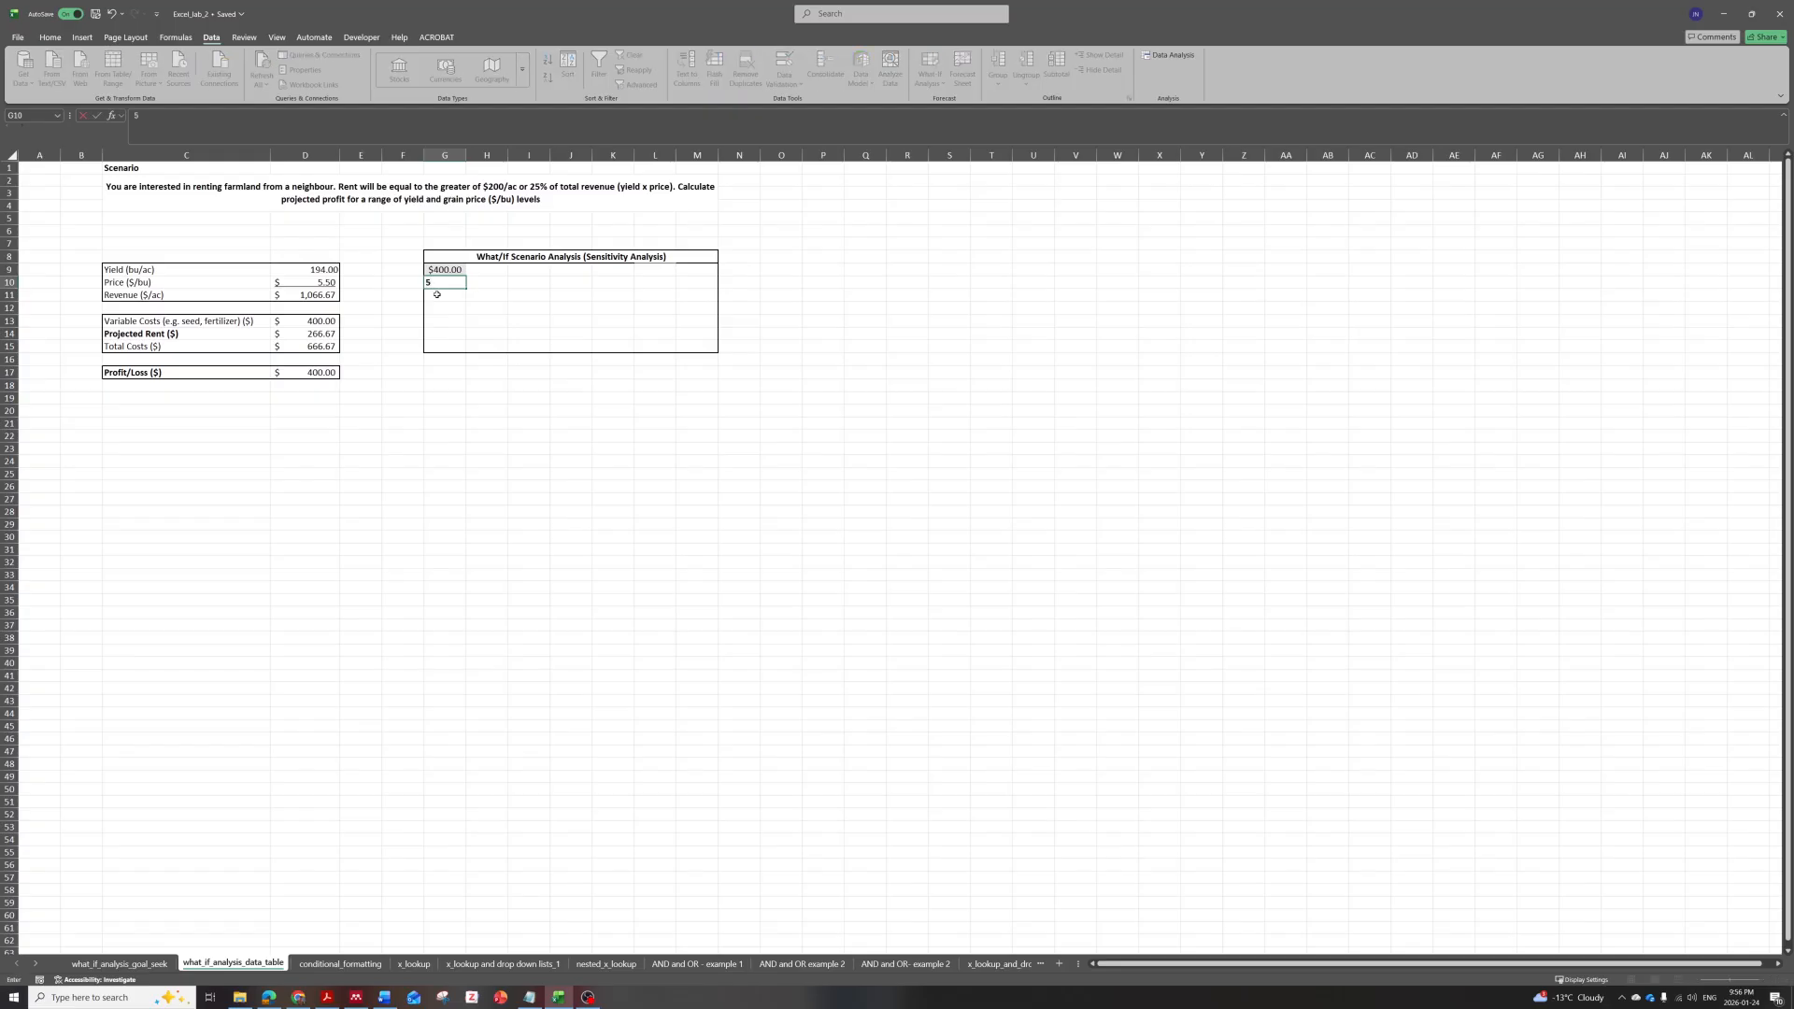
{"action": "type", "text": ".2"}
{"action": "key", "text": "Return"}
{"action": "type", "text": "5.3"}
{"action": "key", "text": "Return"}
{"action": "type", "text": "5.3"}
{"action": "key", "text": "Return"}
{"action": "type", "text": "5.5"}
{"action": "key", "text": "Return"}
{"action": "type", "text": "5.6"}
{"action": "key", "text": "Return"}
{"action": "type", "text": "5.6"}
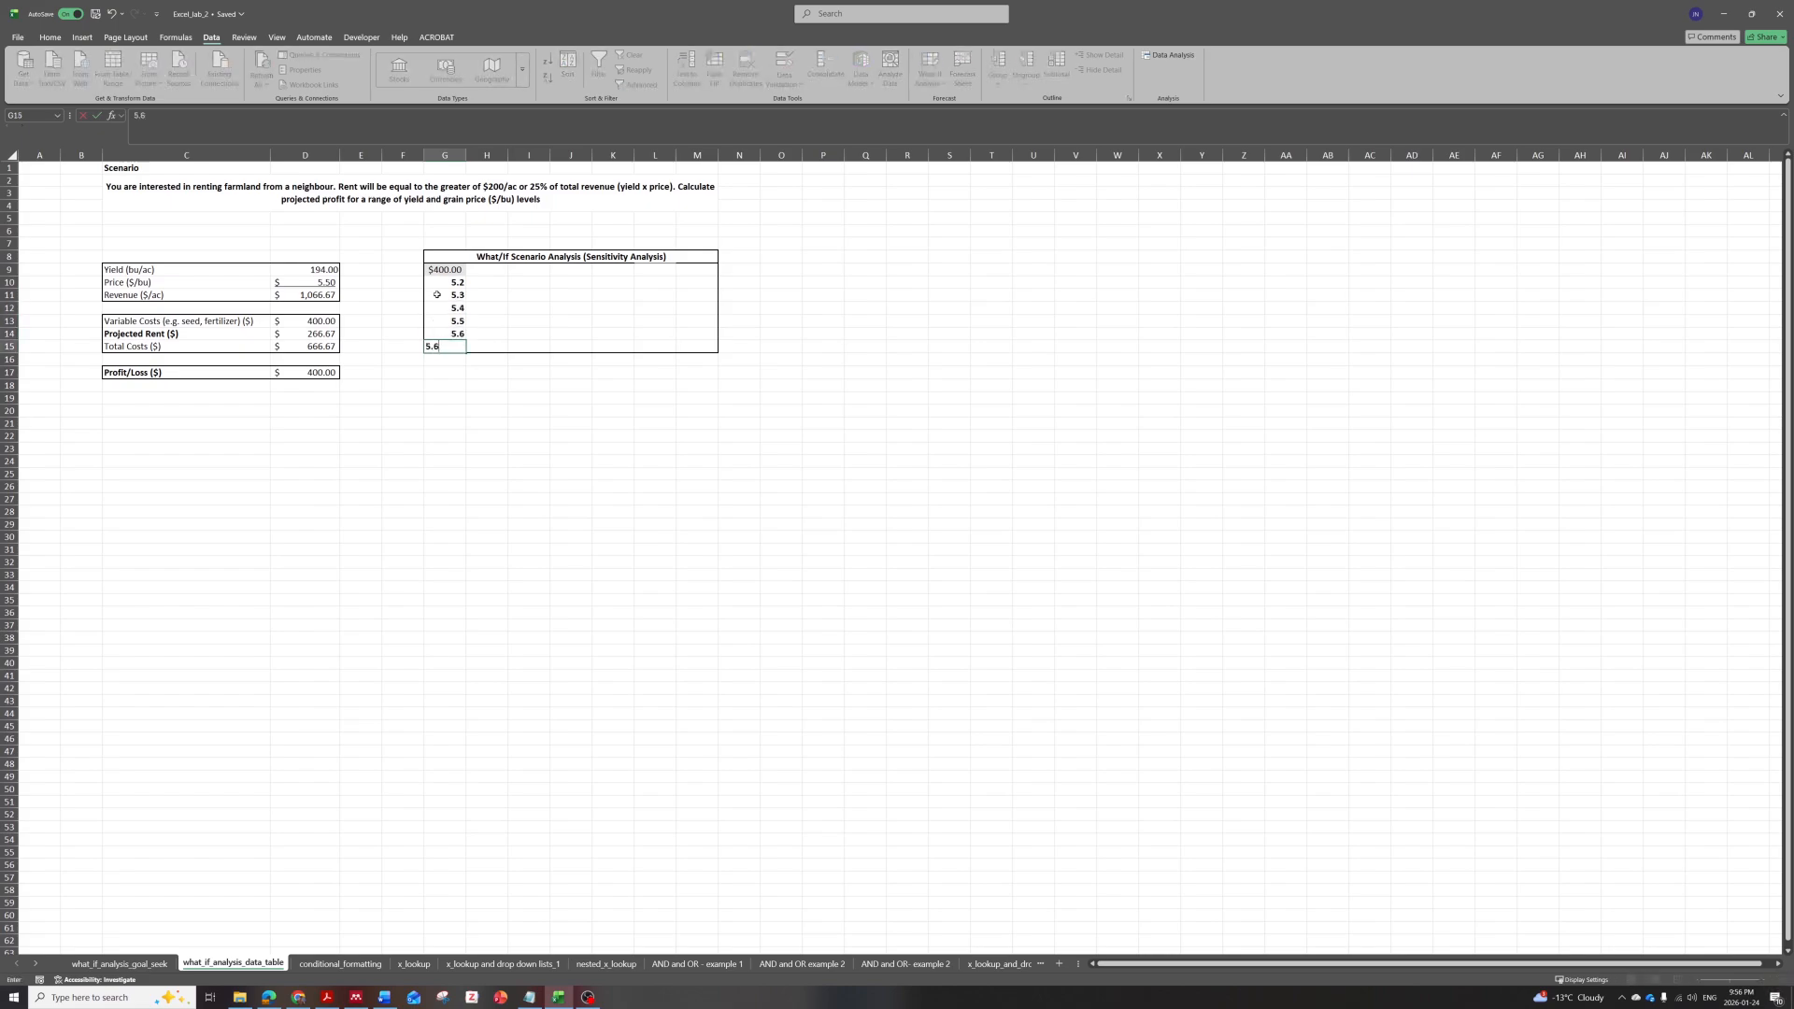
{"action": "type", "text": "7"}
{"action": "key", "text": "Return"}
{"action": "left_click_drag", "start_coordinate": [448, 283], "coordinate": [458, 346]}
Enter the yields 170, 180, 190, 200, 210 and 220 across the What/If table's header row, H9:M9.
{"action": "left_click", "coordinate": [484, 270]}
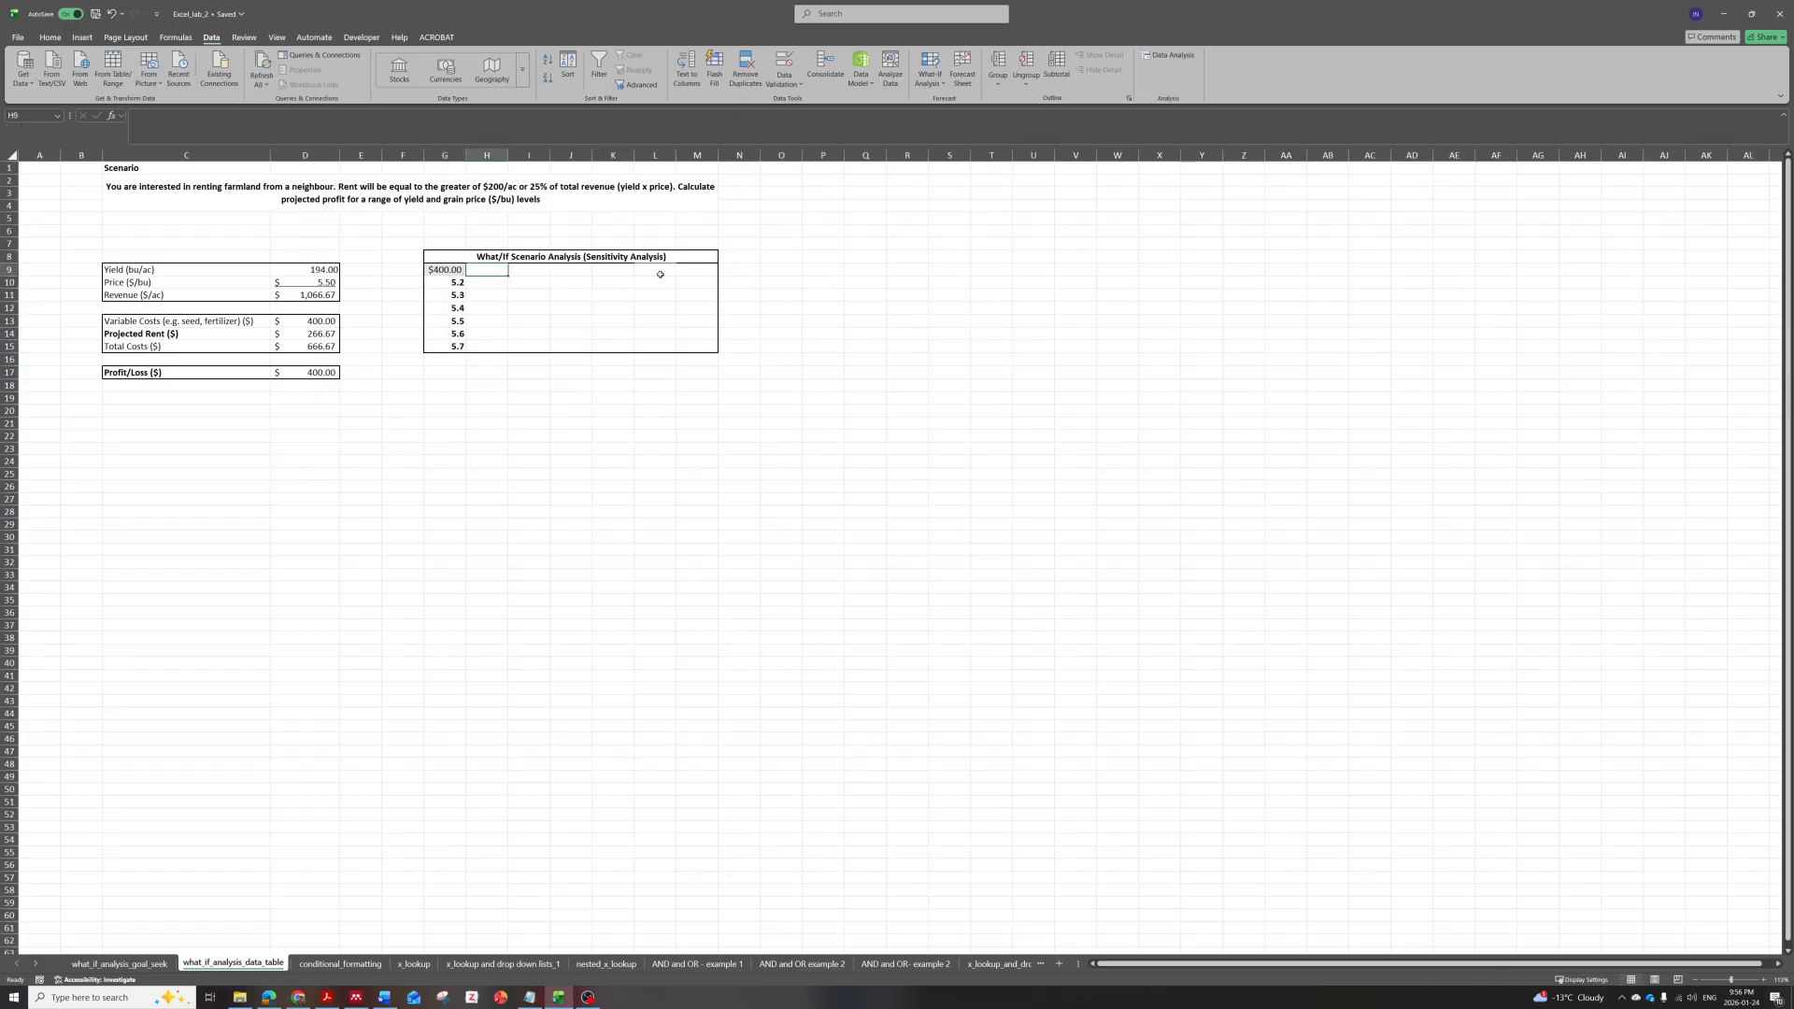
{"action": "type", "text": "170"}
{"action": "key", "text": "Tab"}
{"action": "type", "text": "180"}
{"action": "key", "text": "Tab"}
{"action": "type", "text": "18"}
{"action": "key", "text": "BackSpace"}
{"action": "type", "text": "90"}
{"action": "key", "text": "Tab"}
{"action": "type", "text": "200"}
{"action": "key", "text": "Tab"}
{"action": "type", "text": "210"}
{"action": "key", "text": "Tab"}
{"action": "type", "text": "220"}
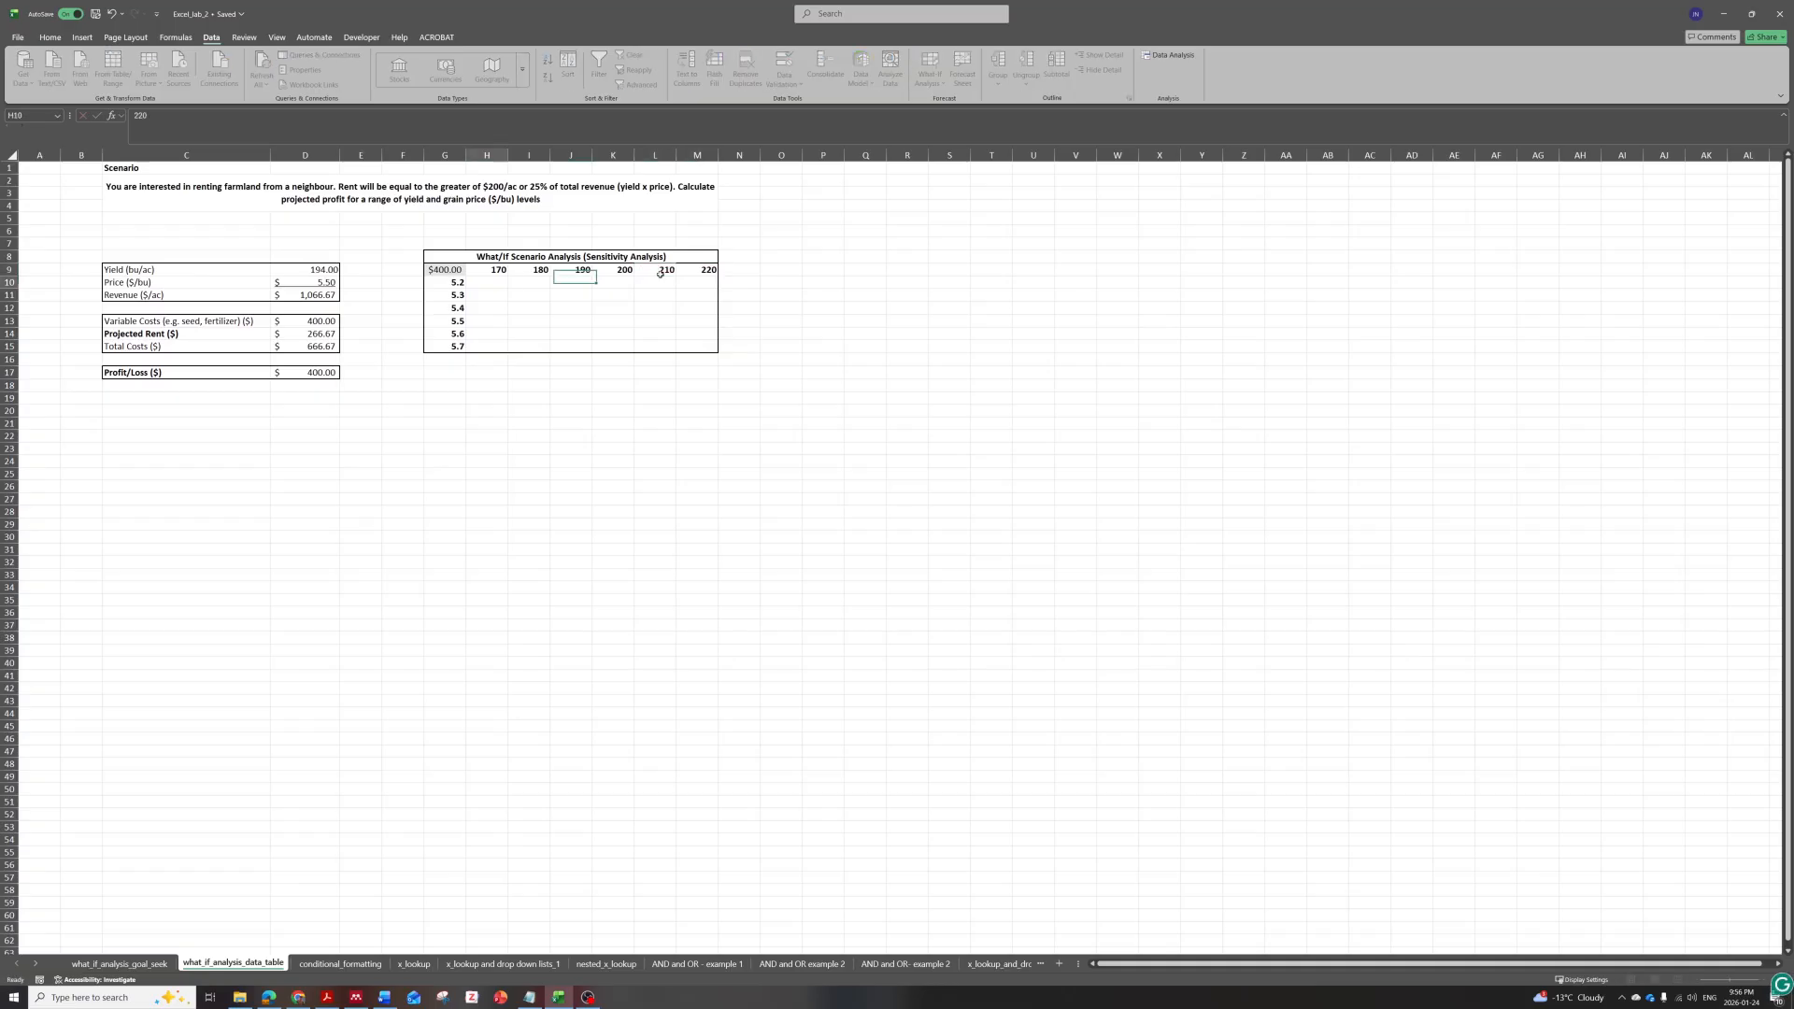
{"action": "key", "text": "Return"}
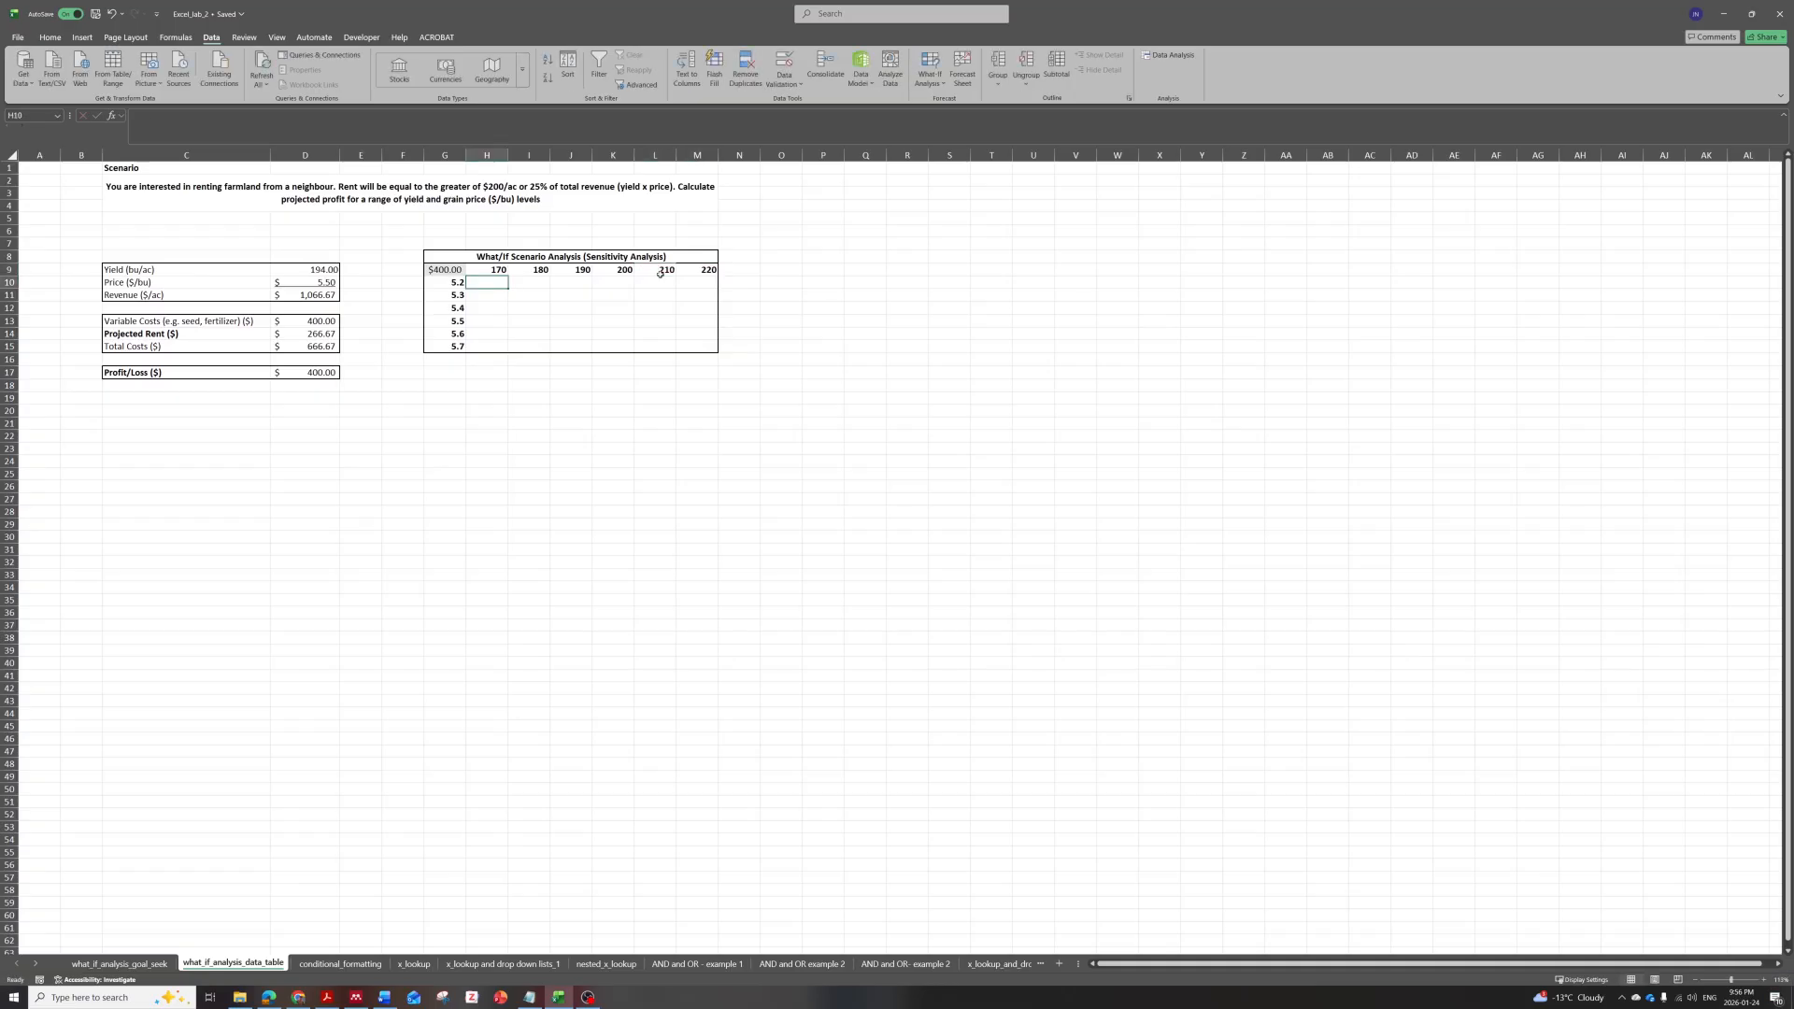
{"action": "left_click", "coordinate": [613, 320]}
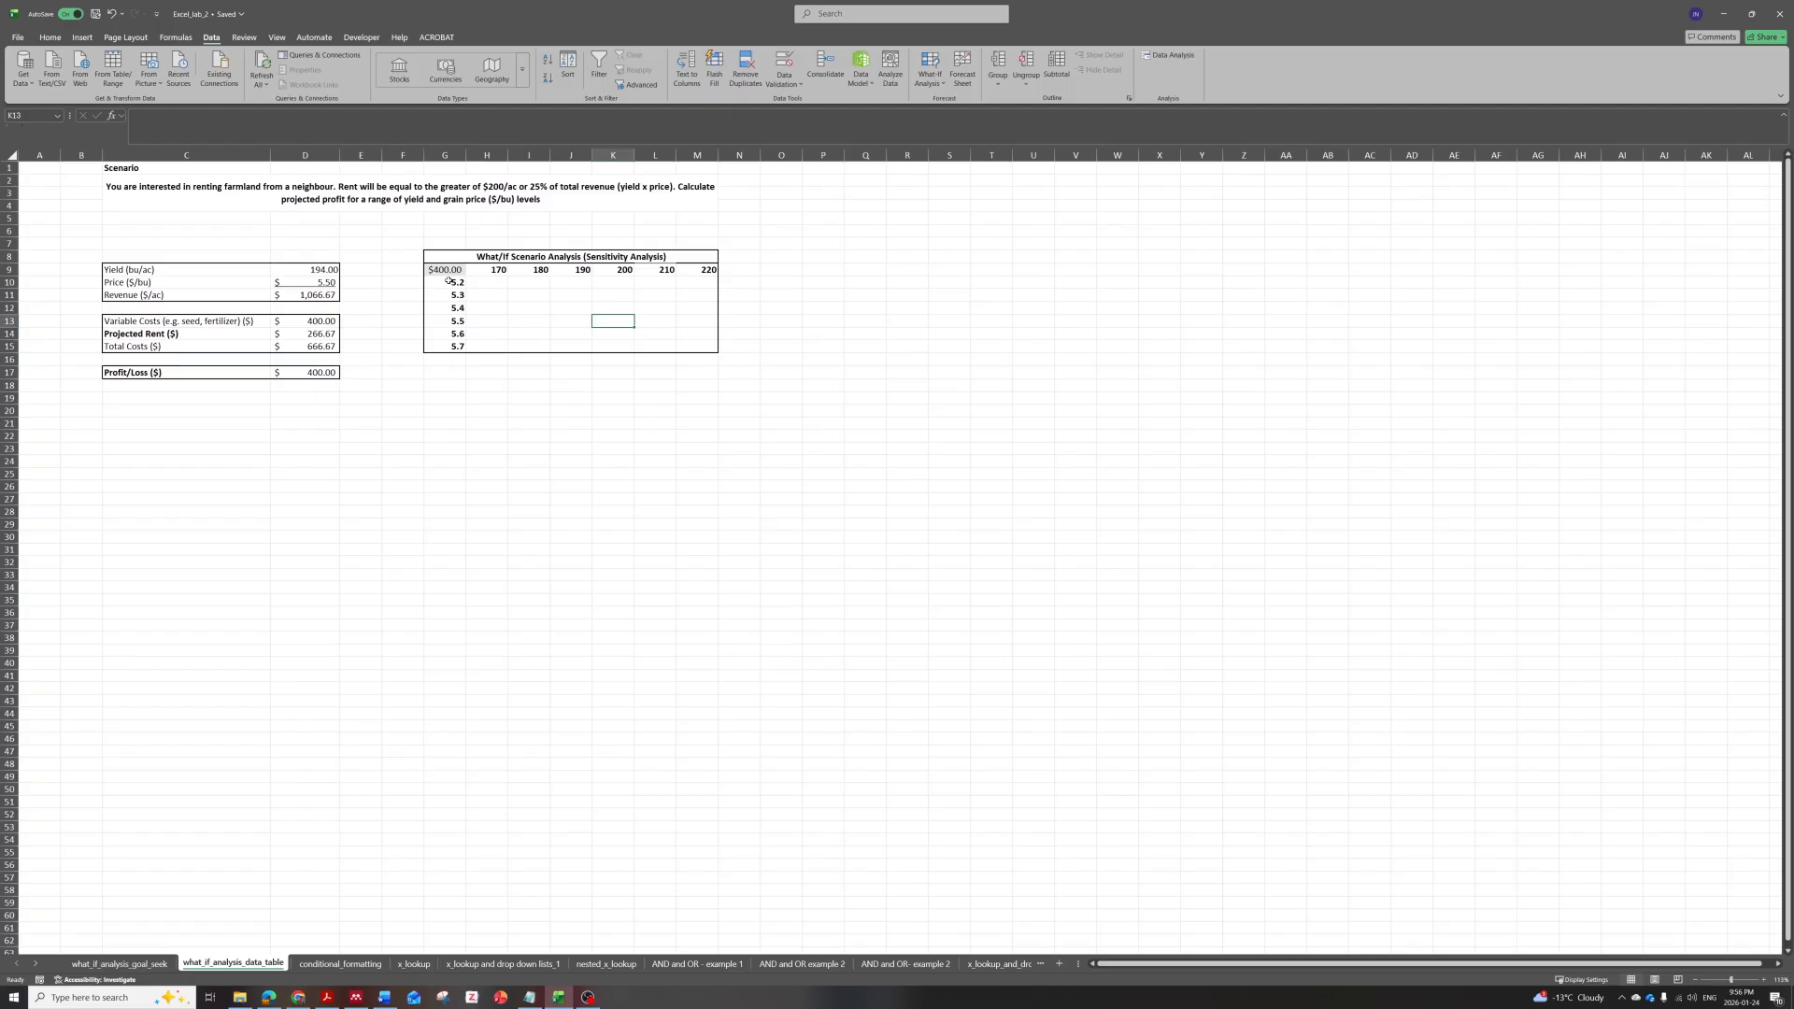
Review the What/If table's crop prices in G10:G15, yields in H9:M9 and corner cell G9.
{"action": "left_click_drag", "start_coordinate": [448, 282], "coordinate": [451, 346]}
{"action": "left_click_drag", "start_coordinate": [498, 270], "coordinate": [700, 270]}
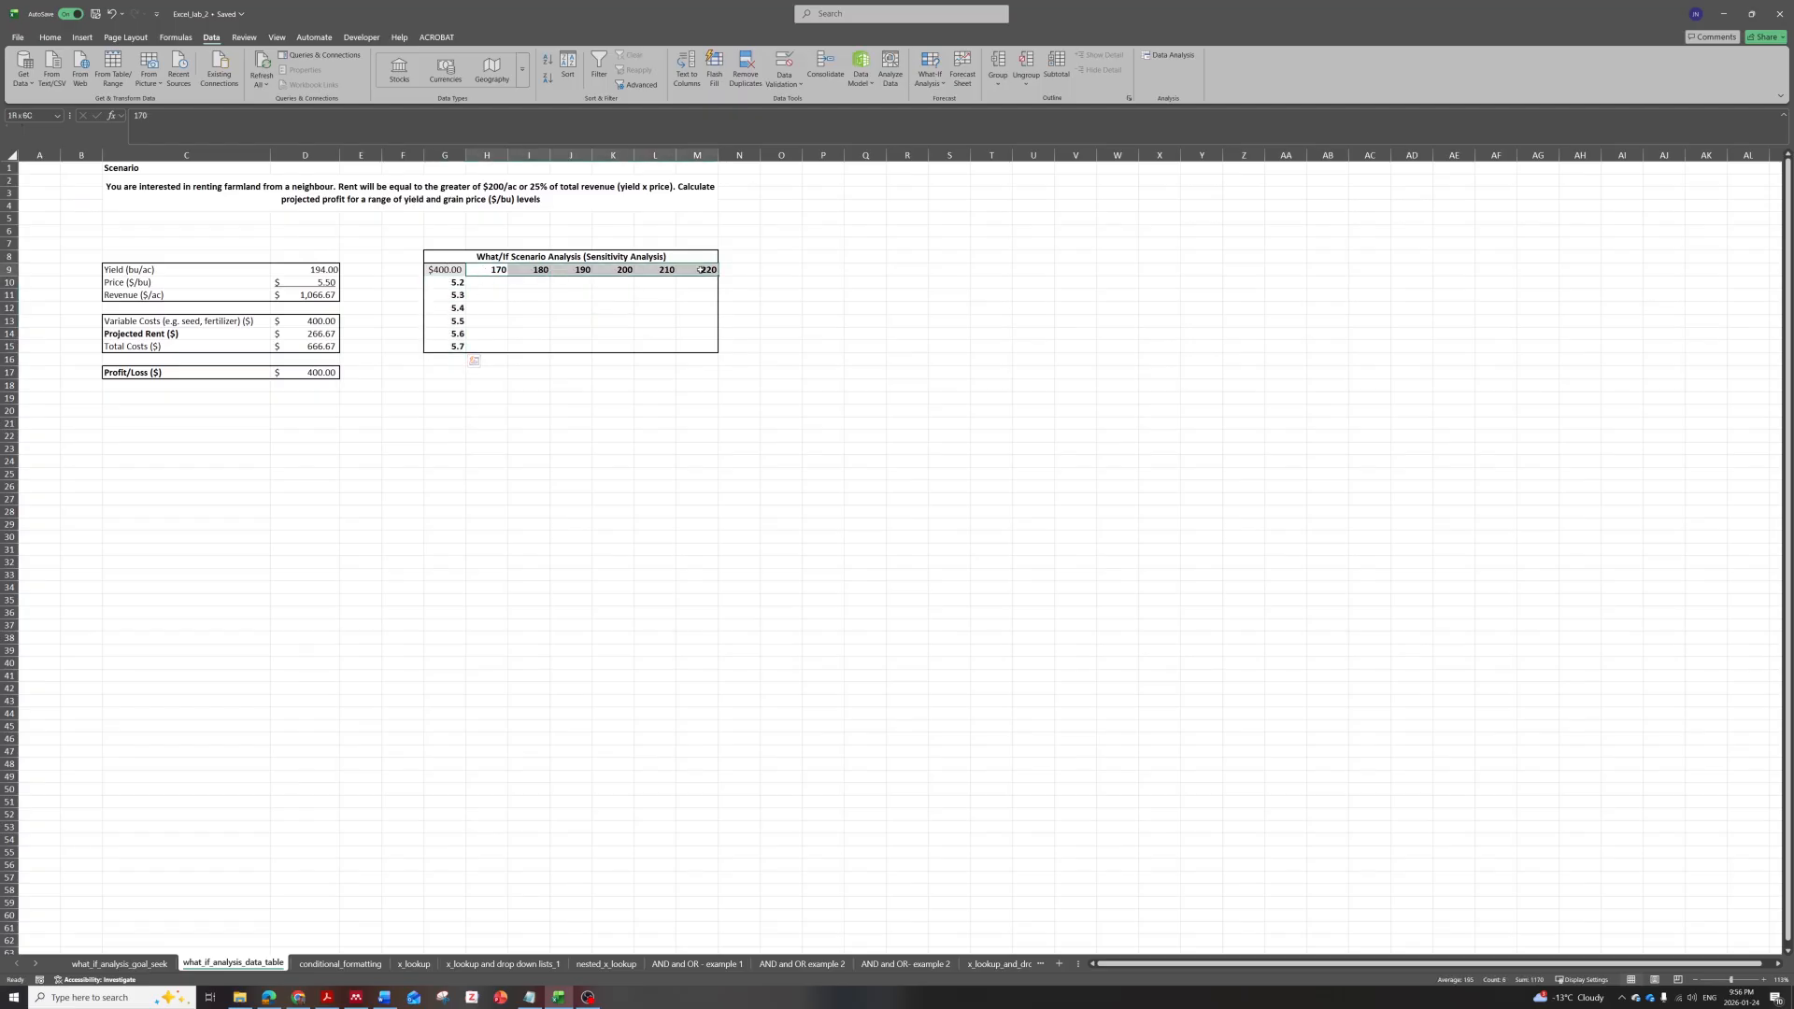
{"action": "left_click_drag", "start_coordinate": [497, 271], "coordinate": [692, 271]}
{"action": "left_click", "coordinate": [488, 292]}
{"action": "left_click", "coordinate": [449, 271]}
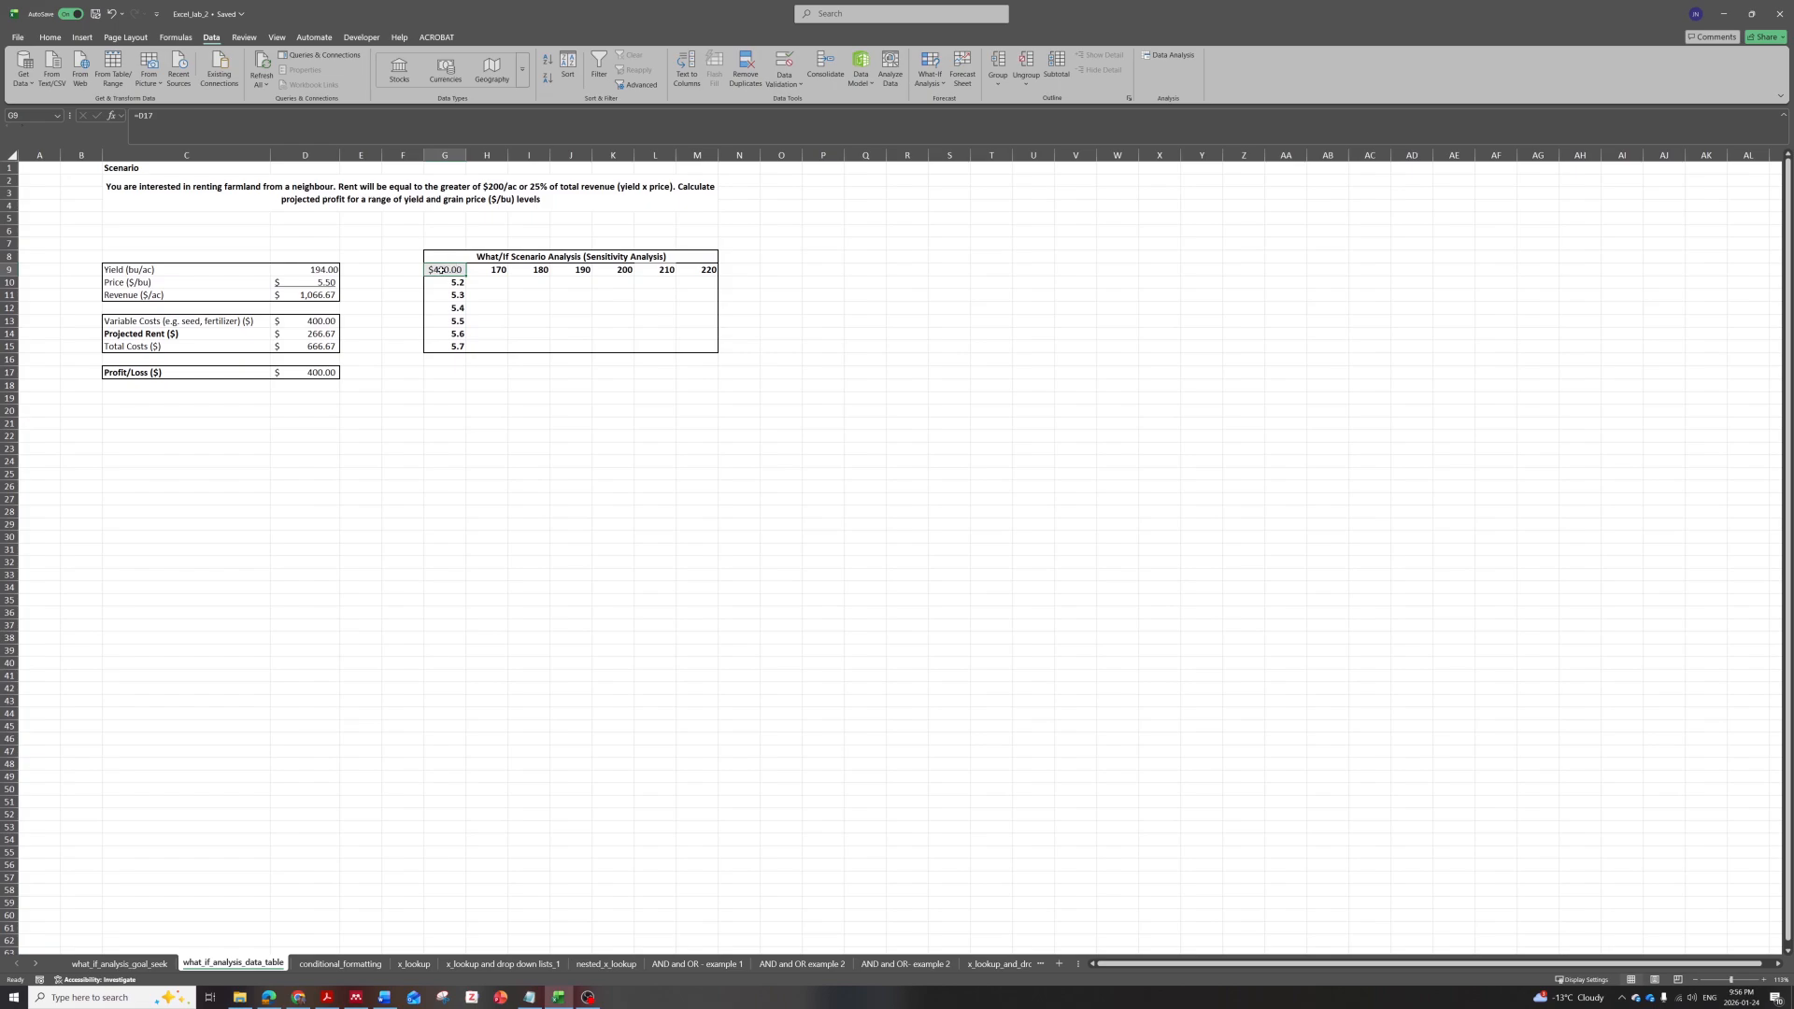
Start a What-If data table over G9:M15 with the yield cell D9 as the row input cell.
{"action": "left_click_drag", "start_coordinate": [457, 271], "coordinate": [712, 346]}
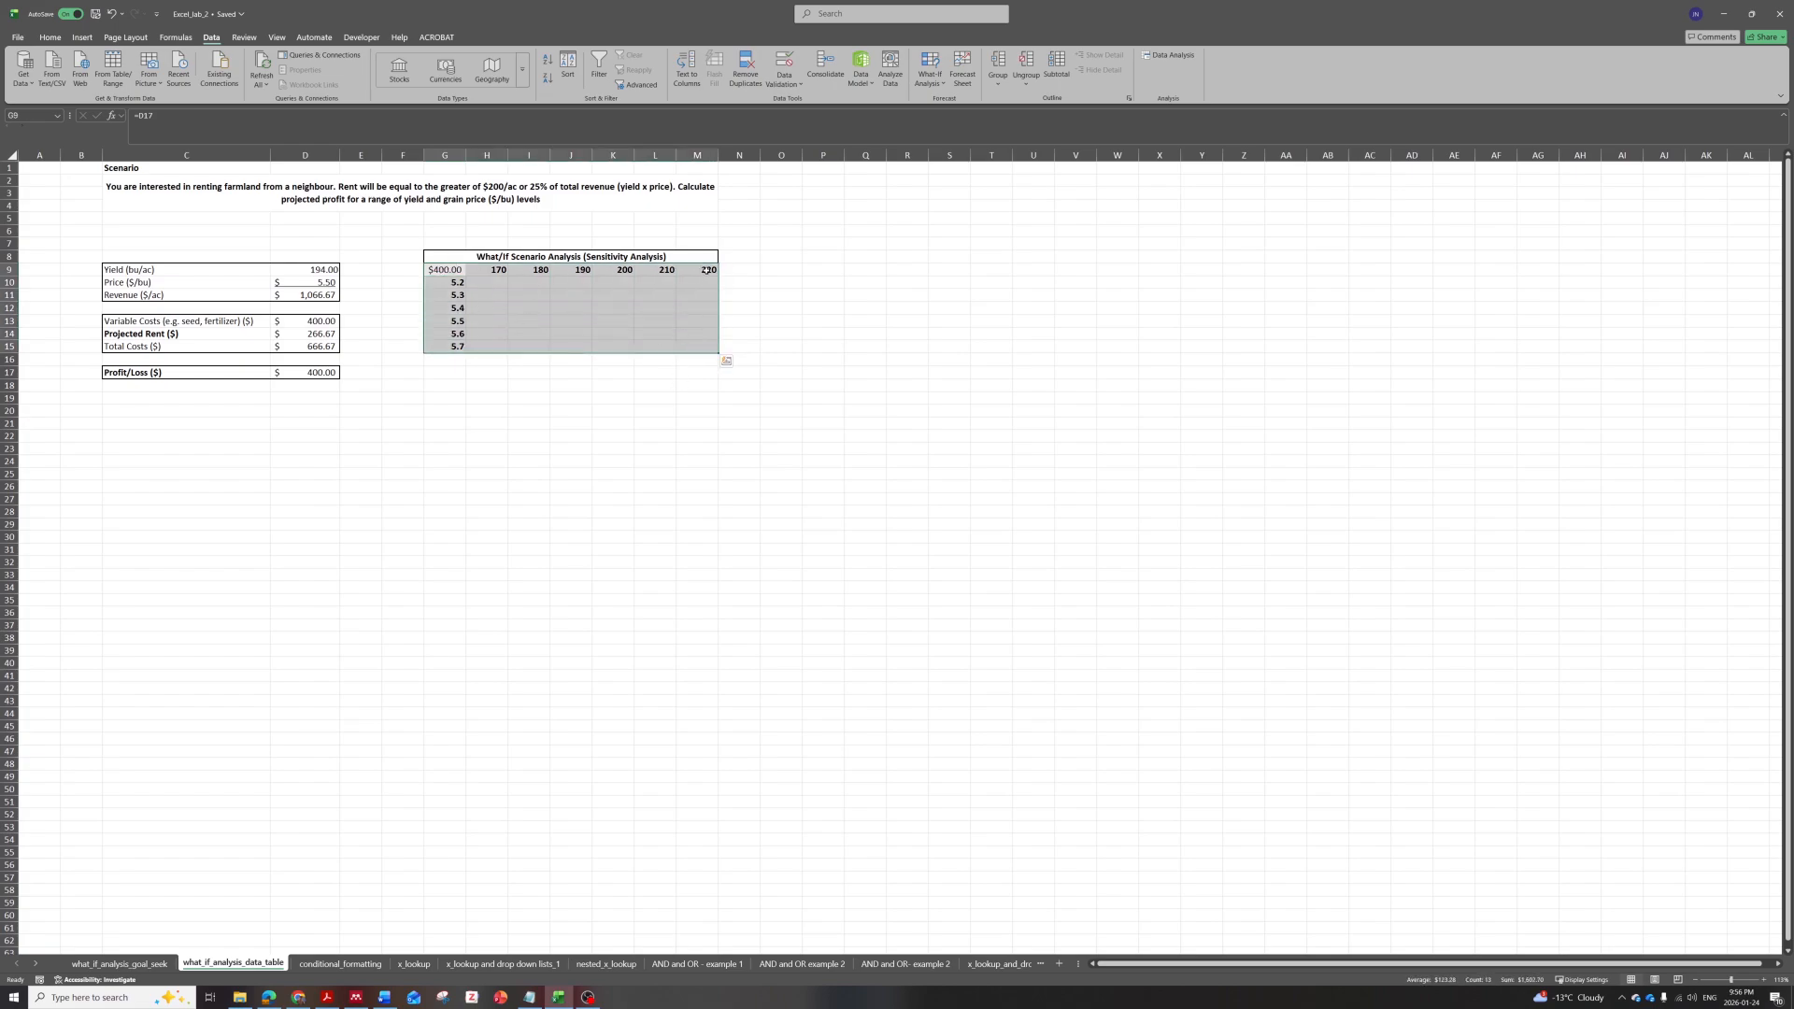
{"action": "left_click", "coordinate": [930, 73]}
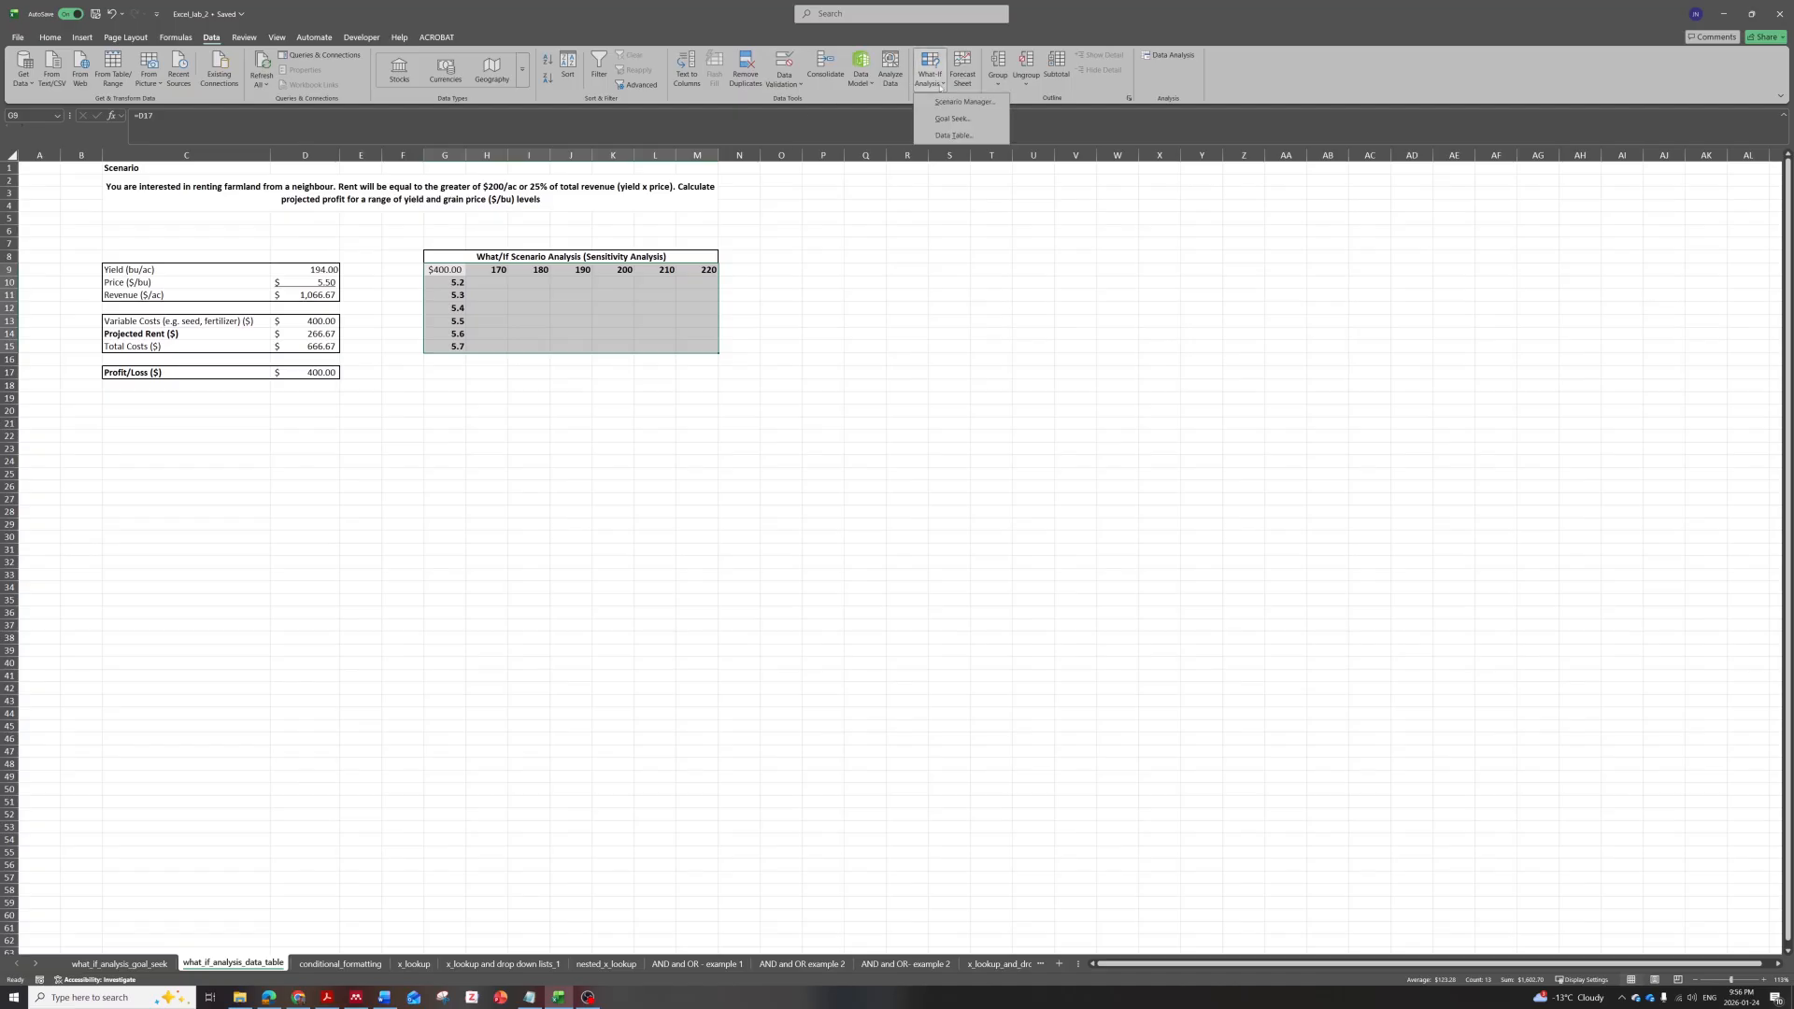
{"action": "left_click", "coordinate": [954, 135]}
{"action": "left_click_drag", "start_coordinate": [658, 363], "coordinate": [798, 278]}
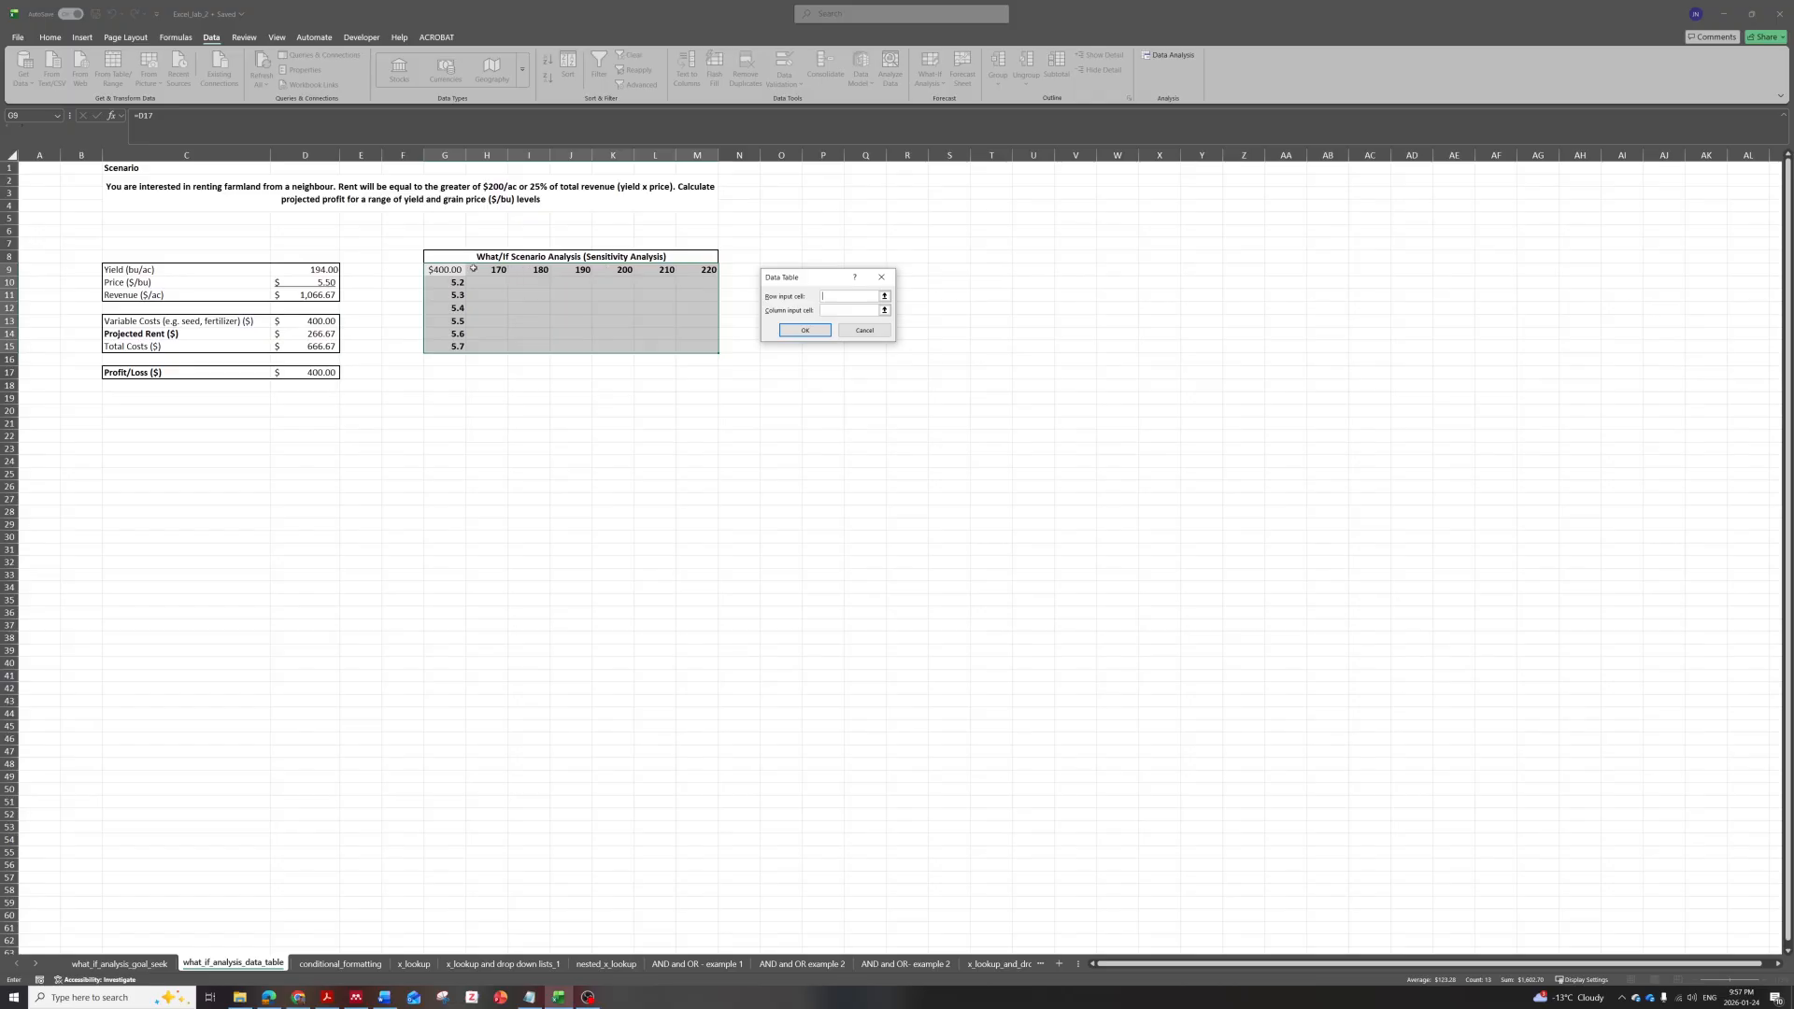
{"action": "left_click", "coordinate": [884, 295]}
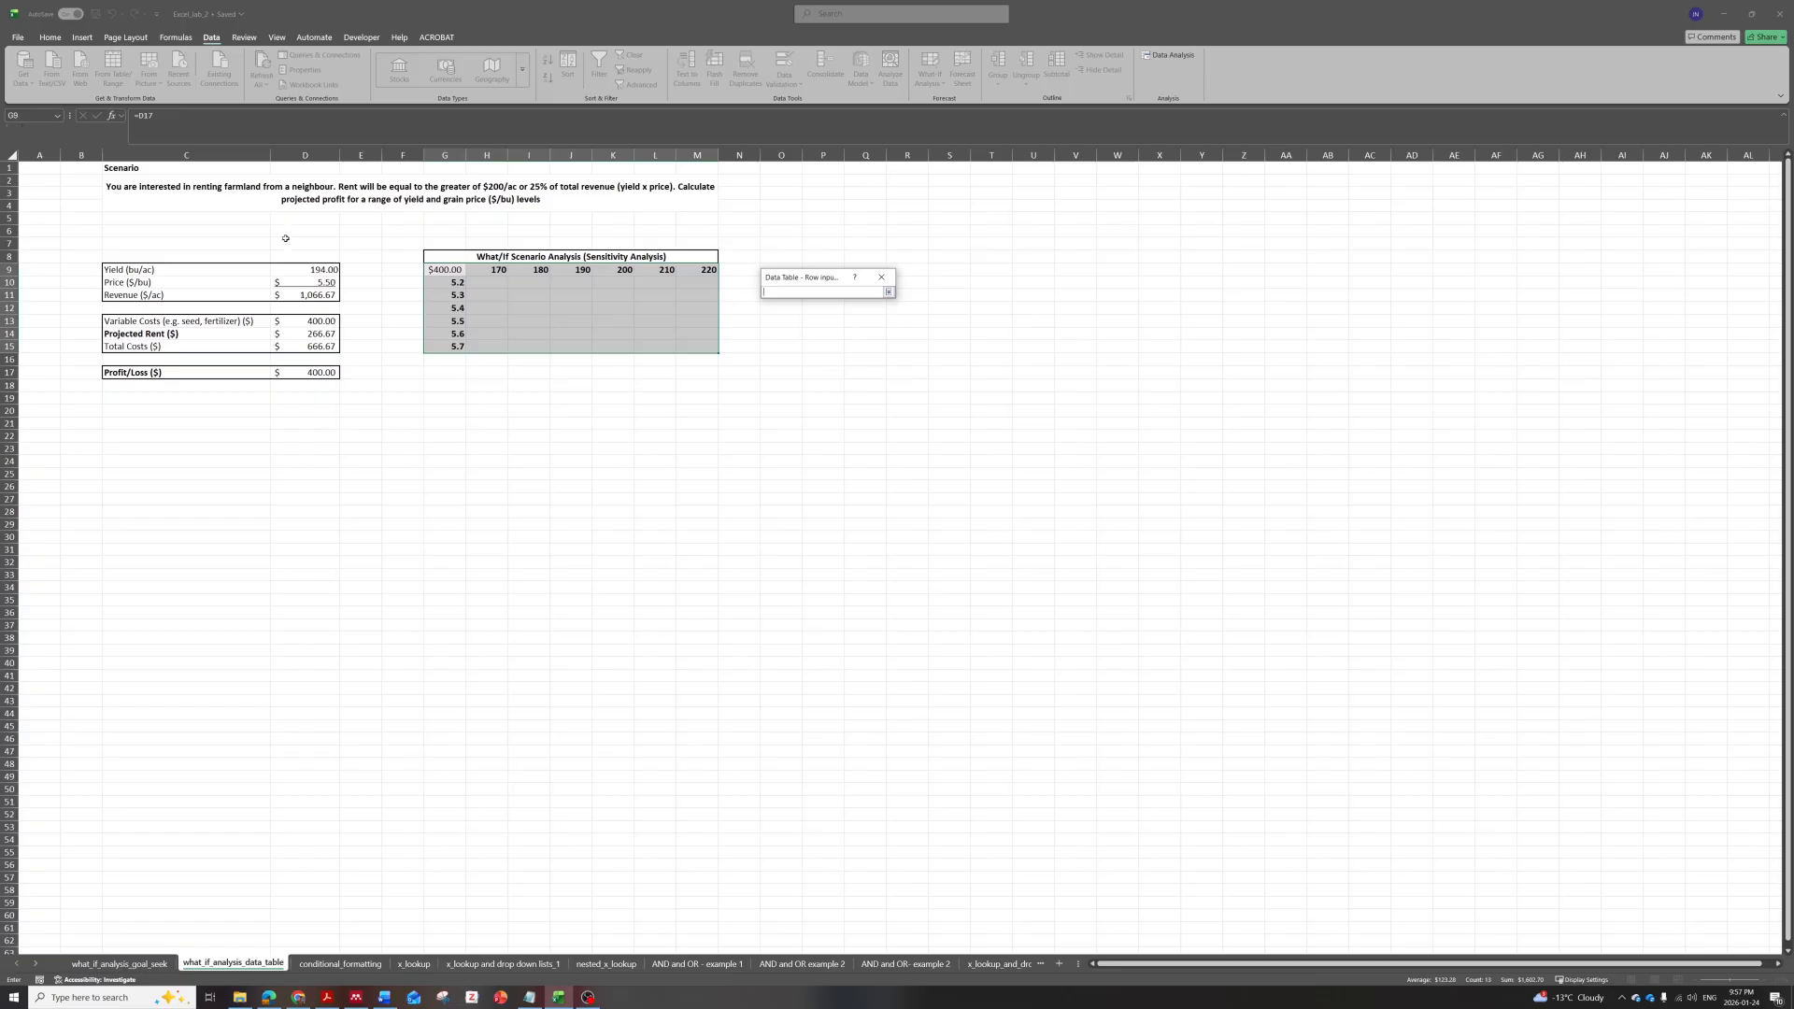
{"action": "left_click", "coordinate": [295, 270]}
{"action": "left_click", "coordinate": [887, 292]}
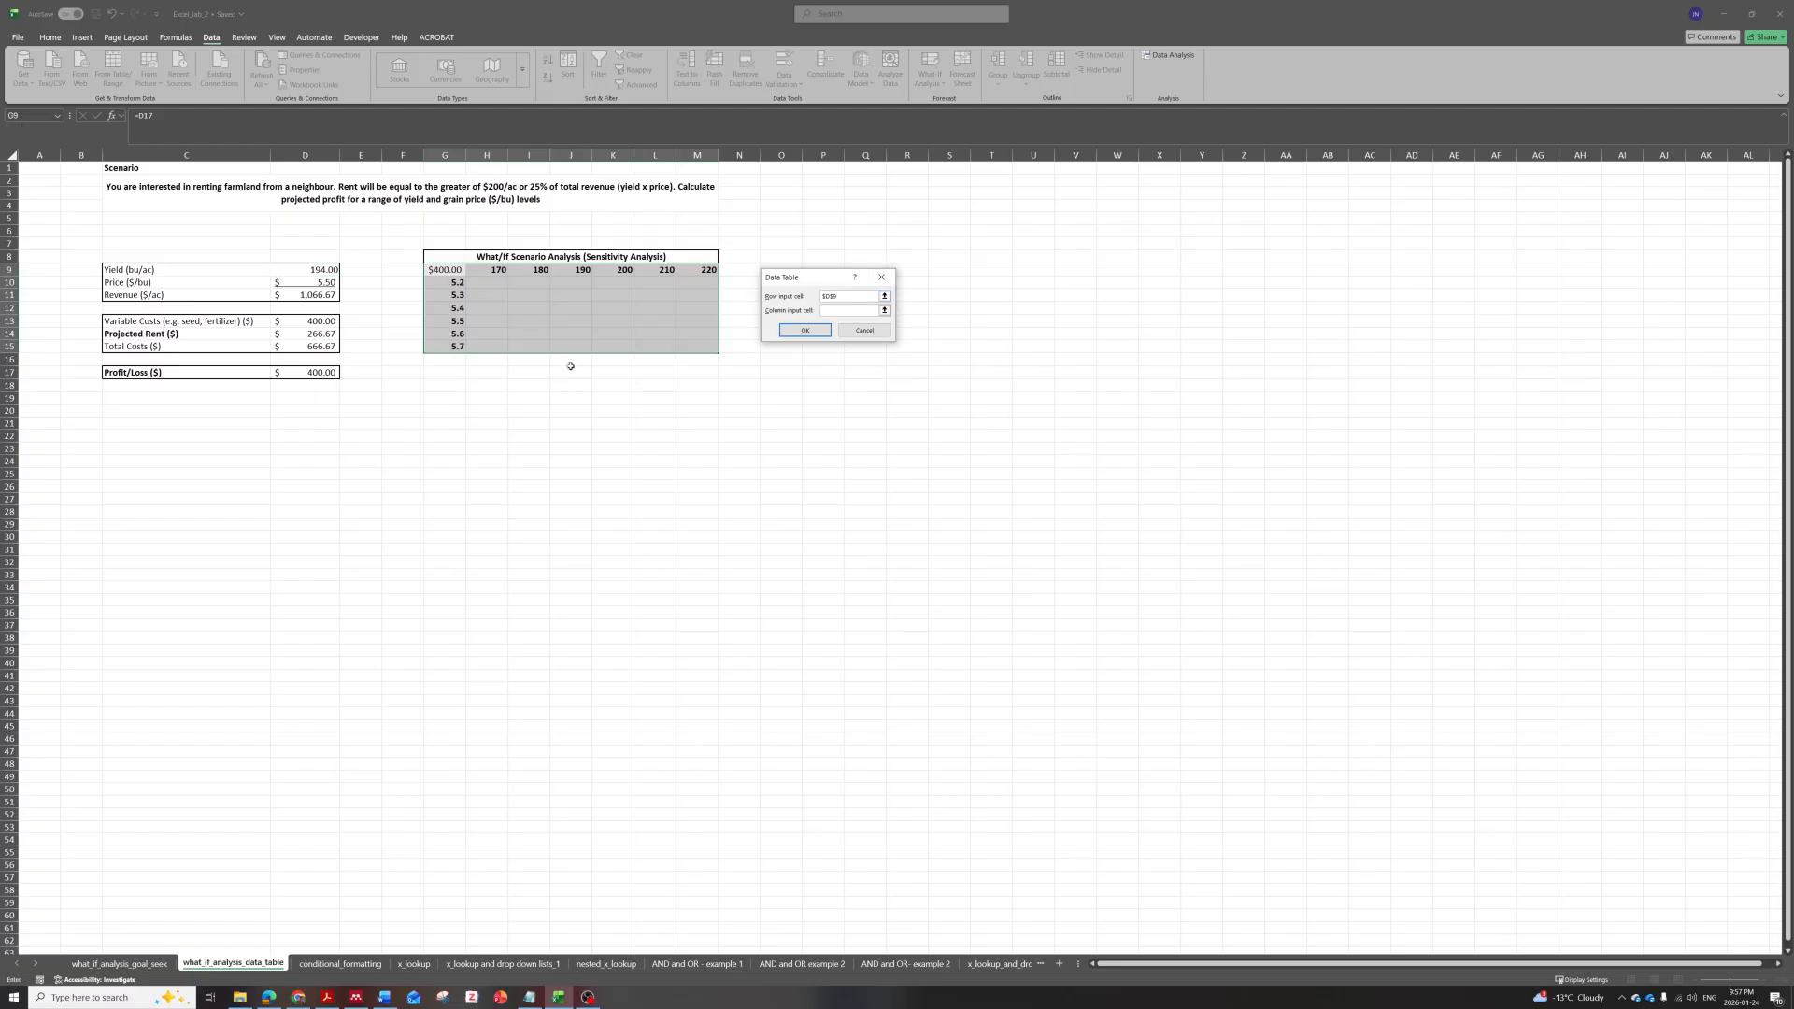
Use the price cell D10 as the column input cell and generate the profit values in H10:M15.
{"action": "left_click", "coordinate": [885, 311]}
{"action": "left_click", "coordinate": [319, 282]}
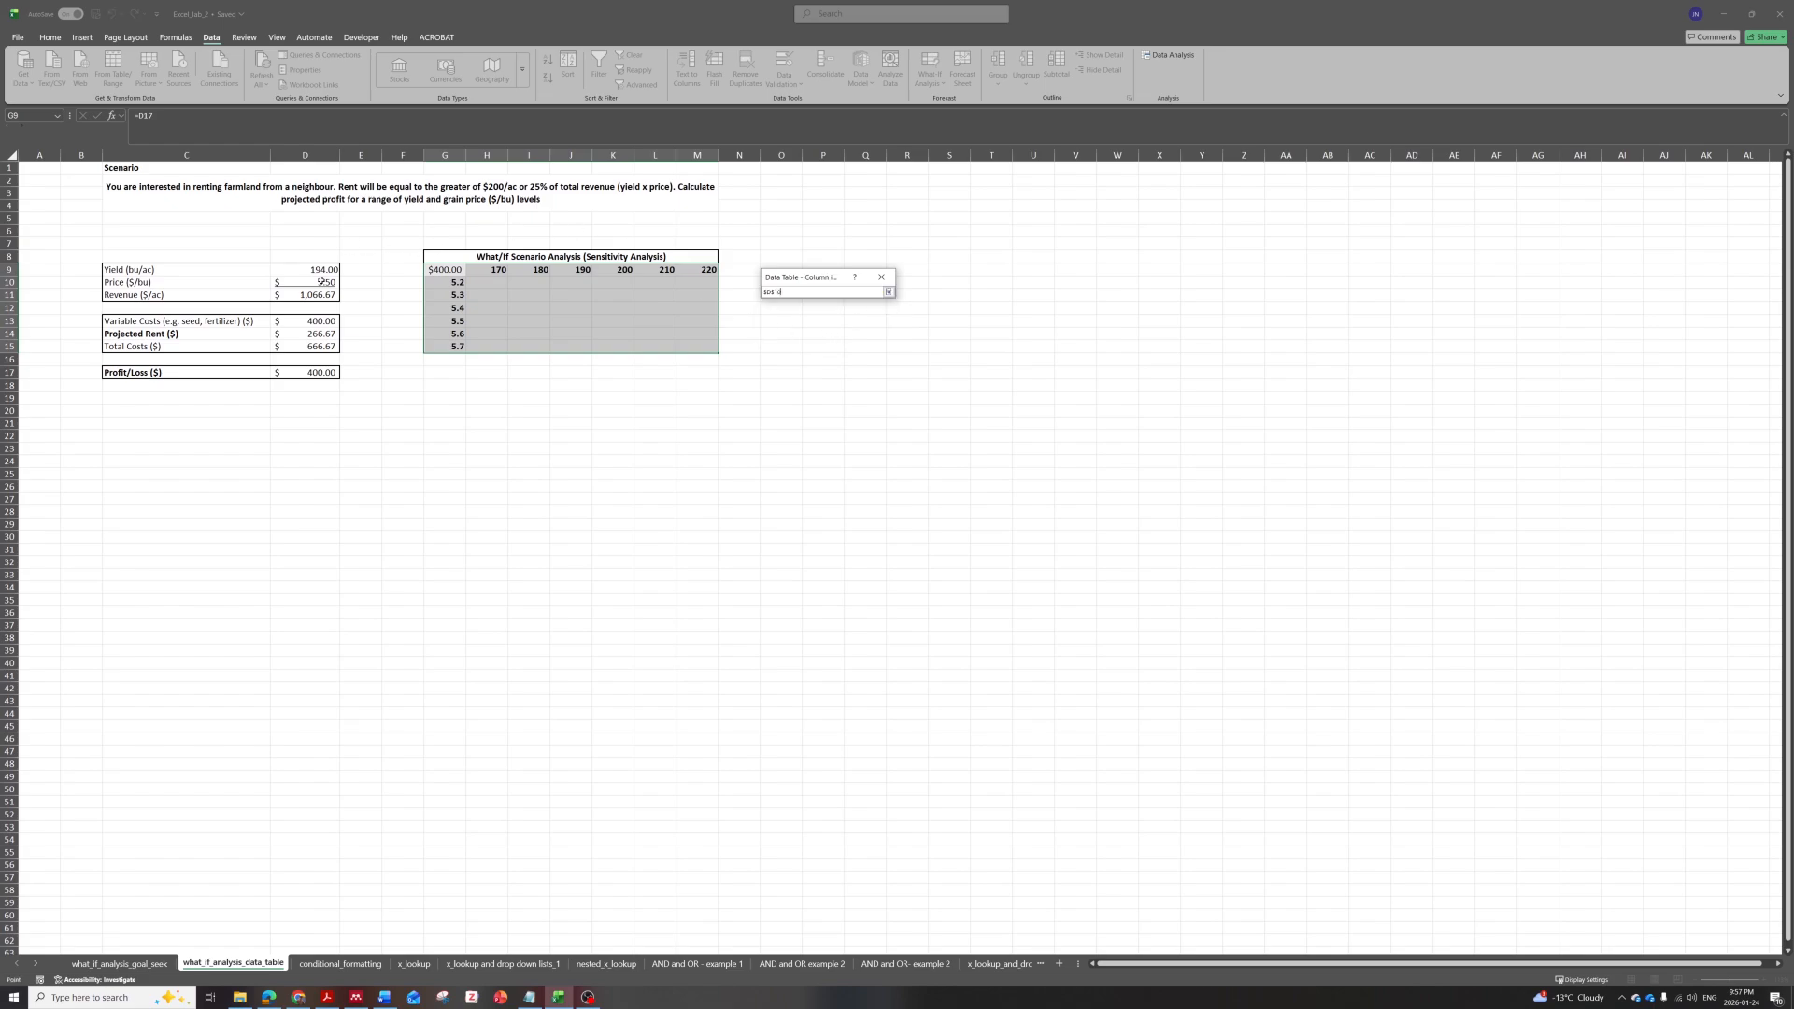
{"action": "left_click", "coordinate": [888, 291]}
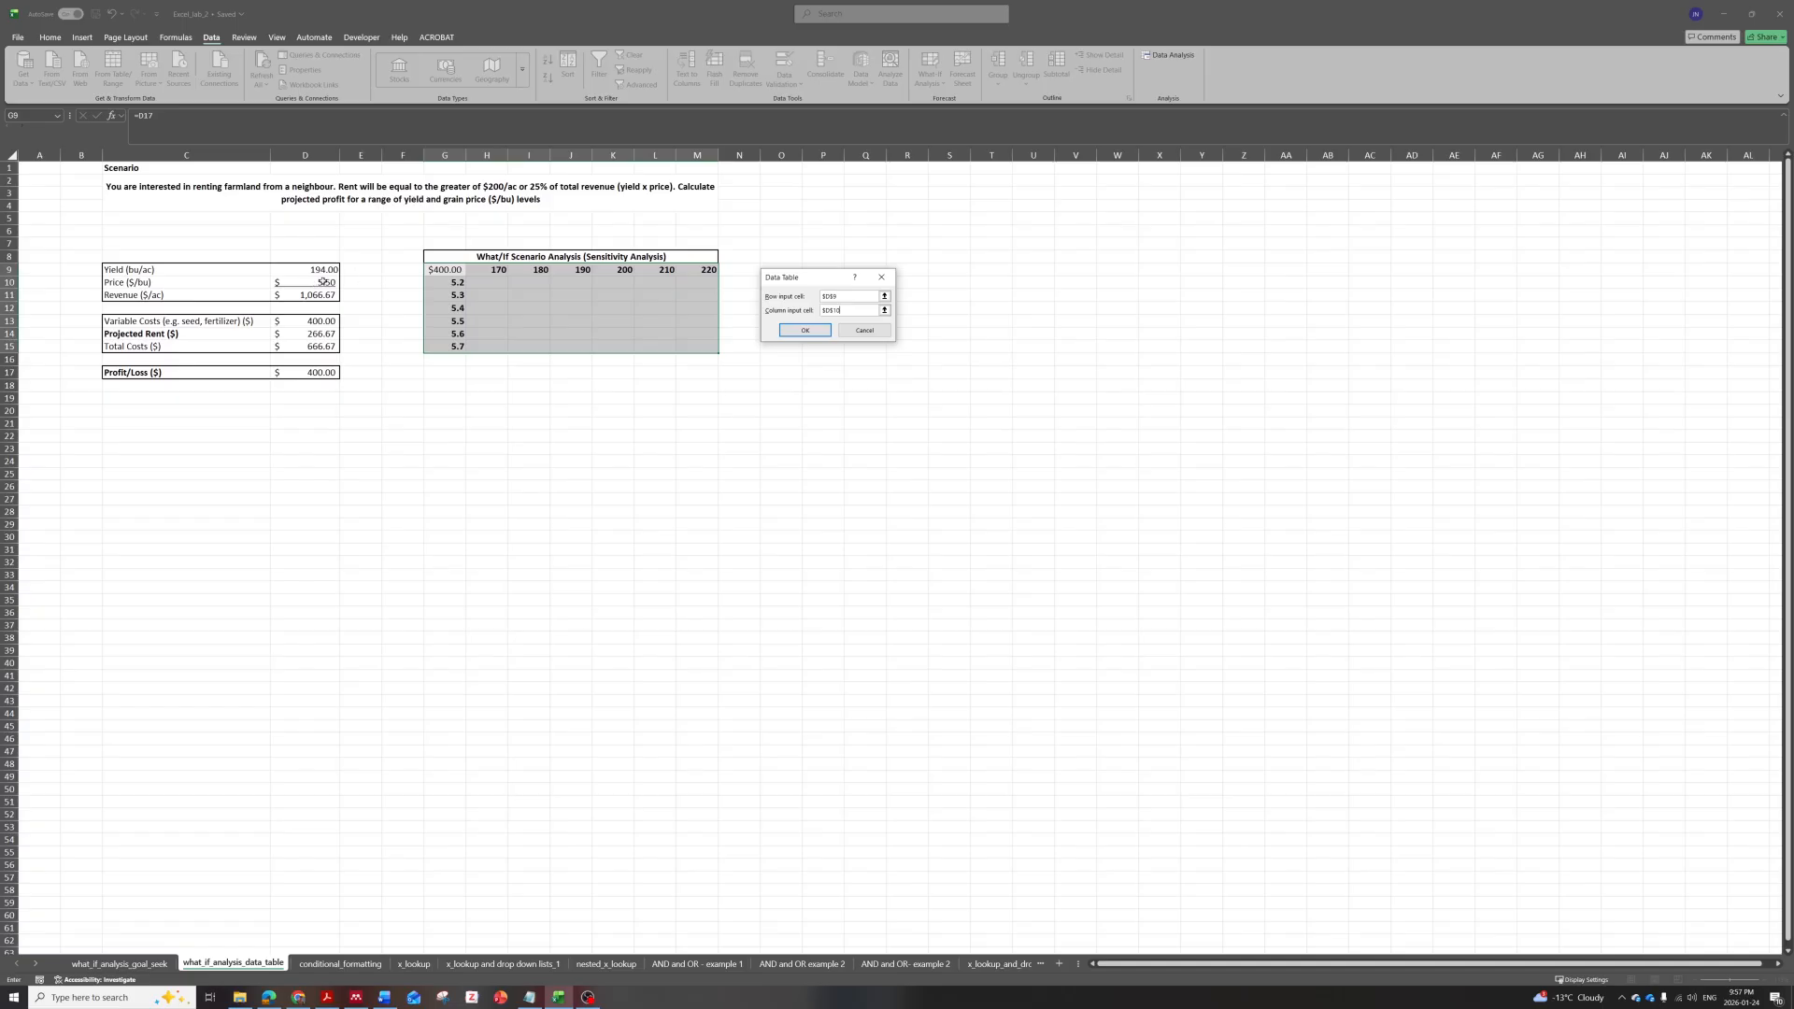
{"action": "left_click", "coordinate": [802, 330]}
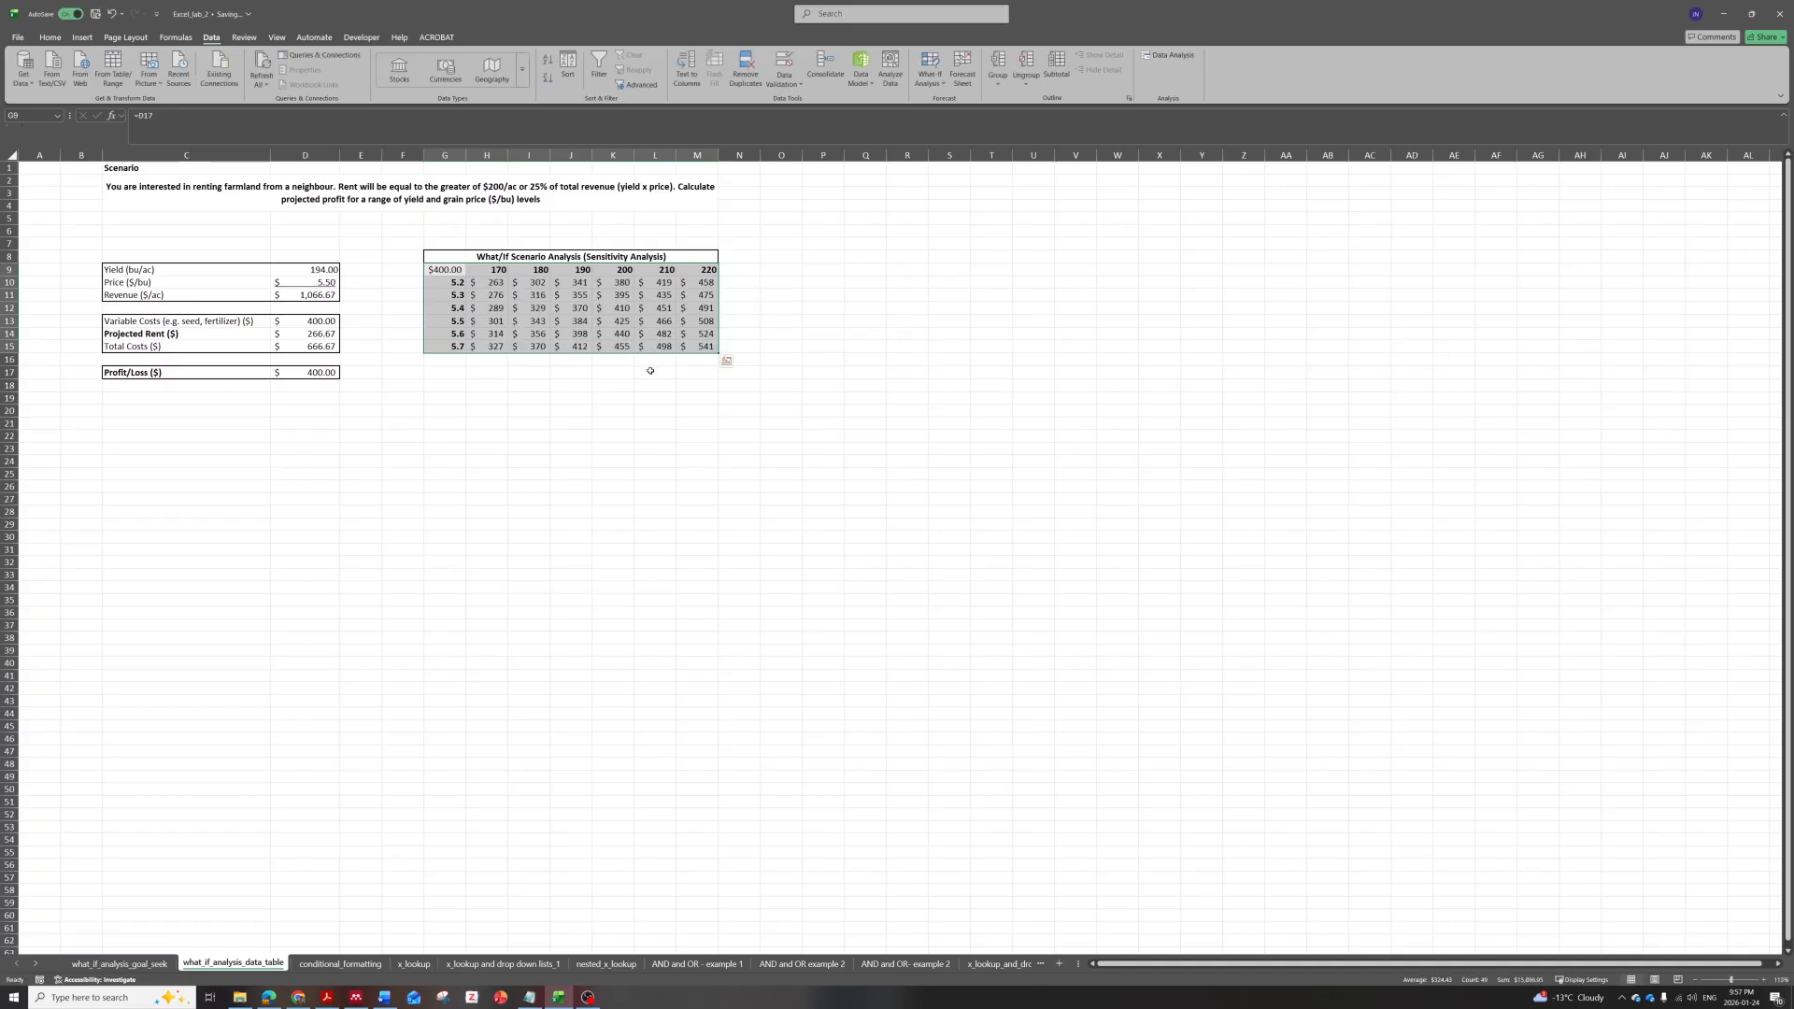
{"action": "left_click_drag", "start_coordinate": [488, 282], "coordinate": [702, 350]}
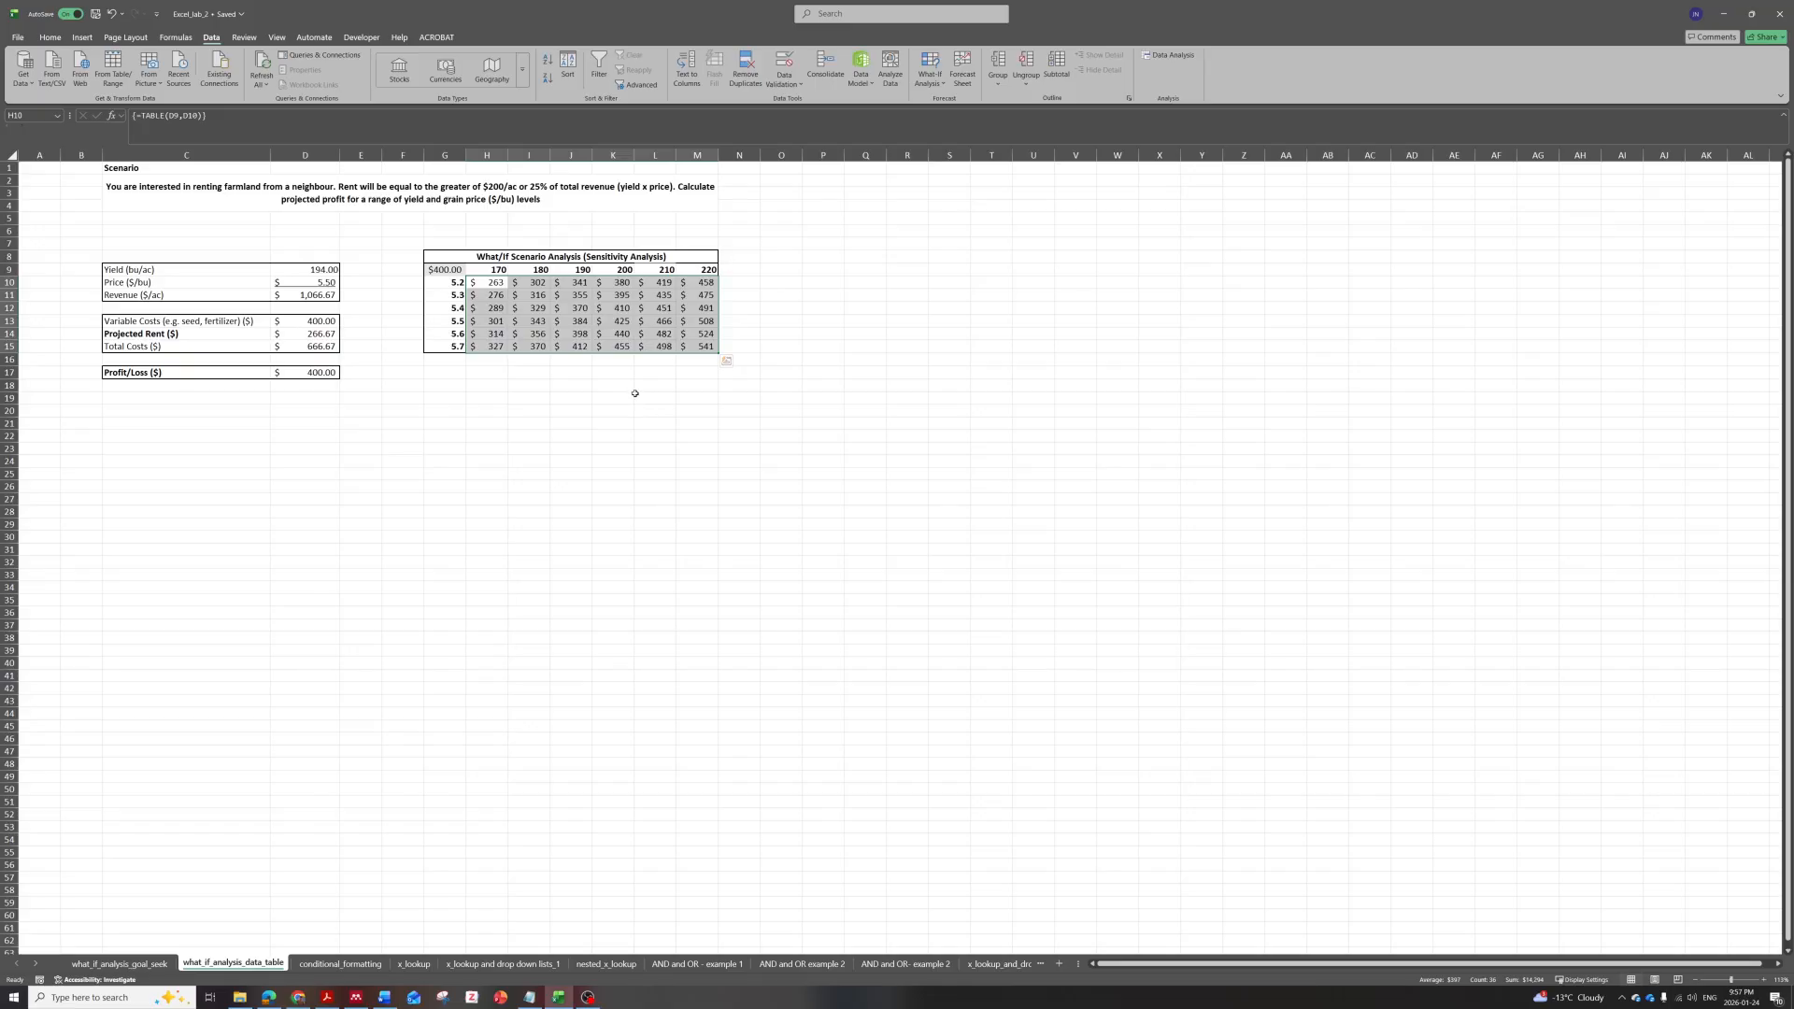
{"action": "left_click", "coordinate": [631, 395]}
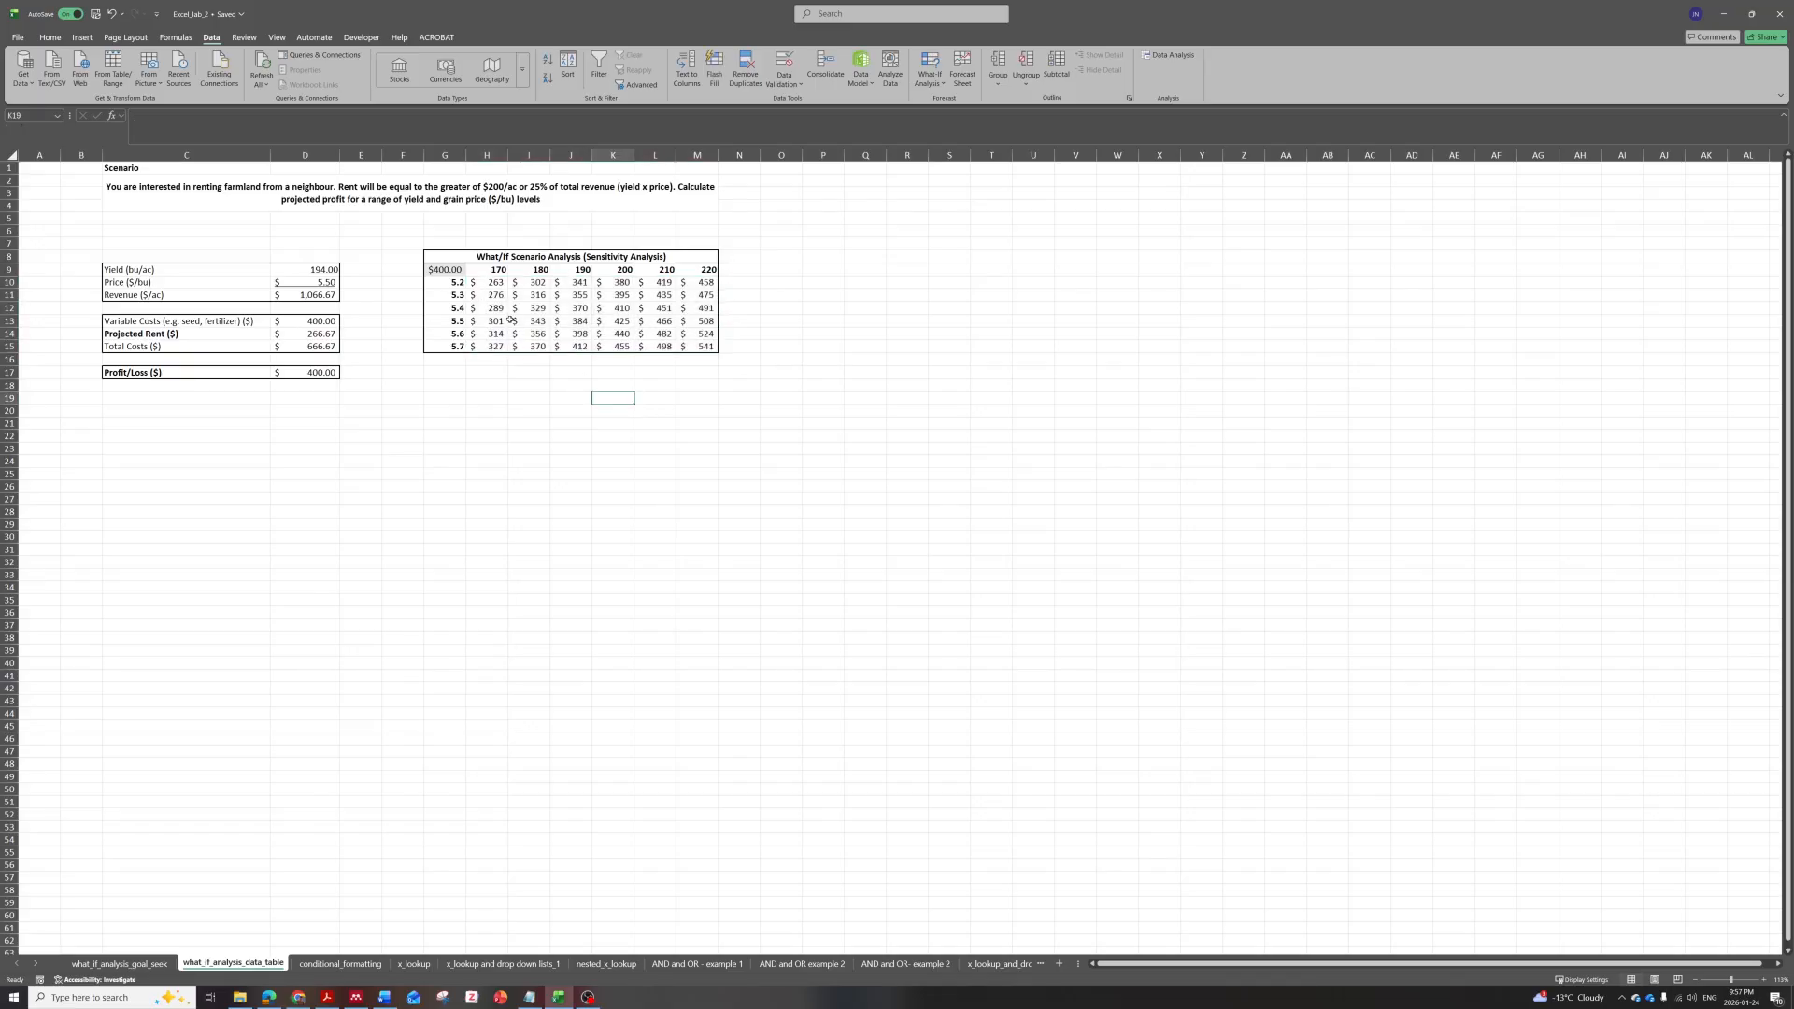
{"action": "left_click_drag", "start_coordinate": [490, 282], "coordinate": [712, 350]}
{"action": "left_click", "coordinate": [608, 334]}
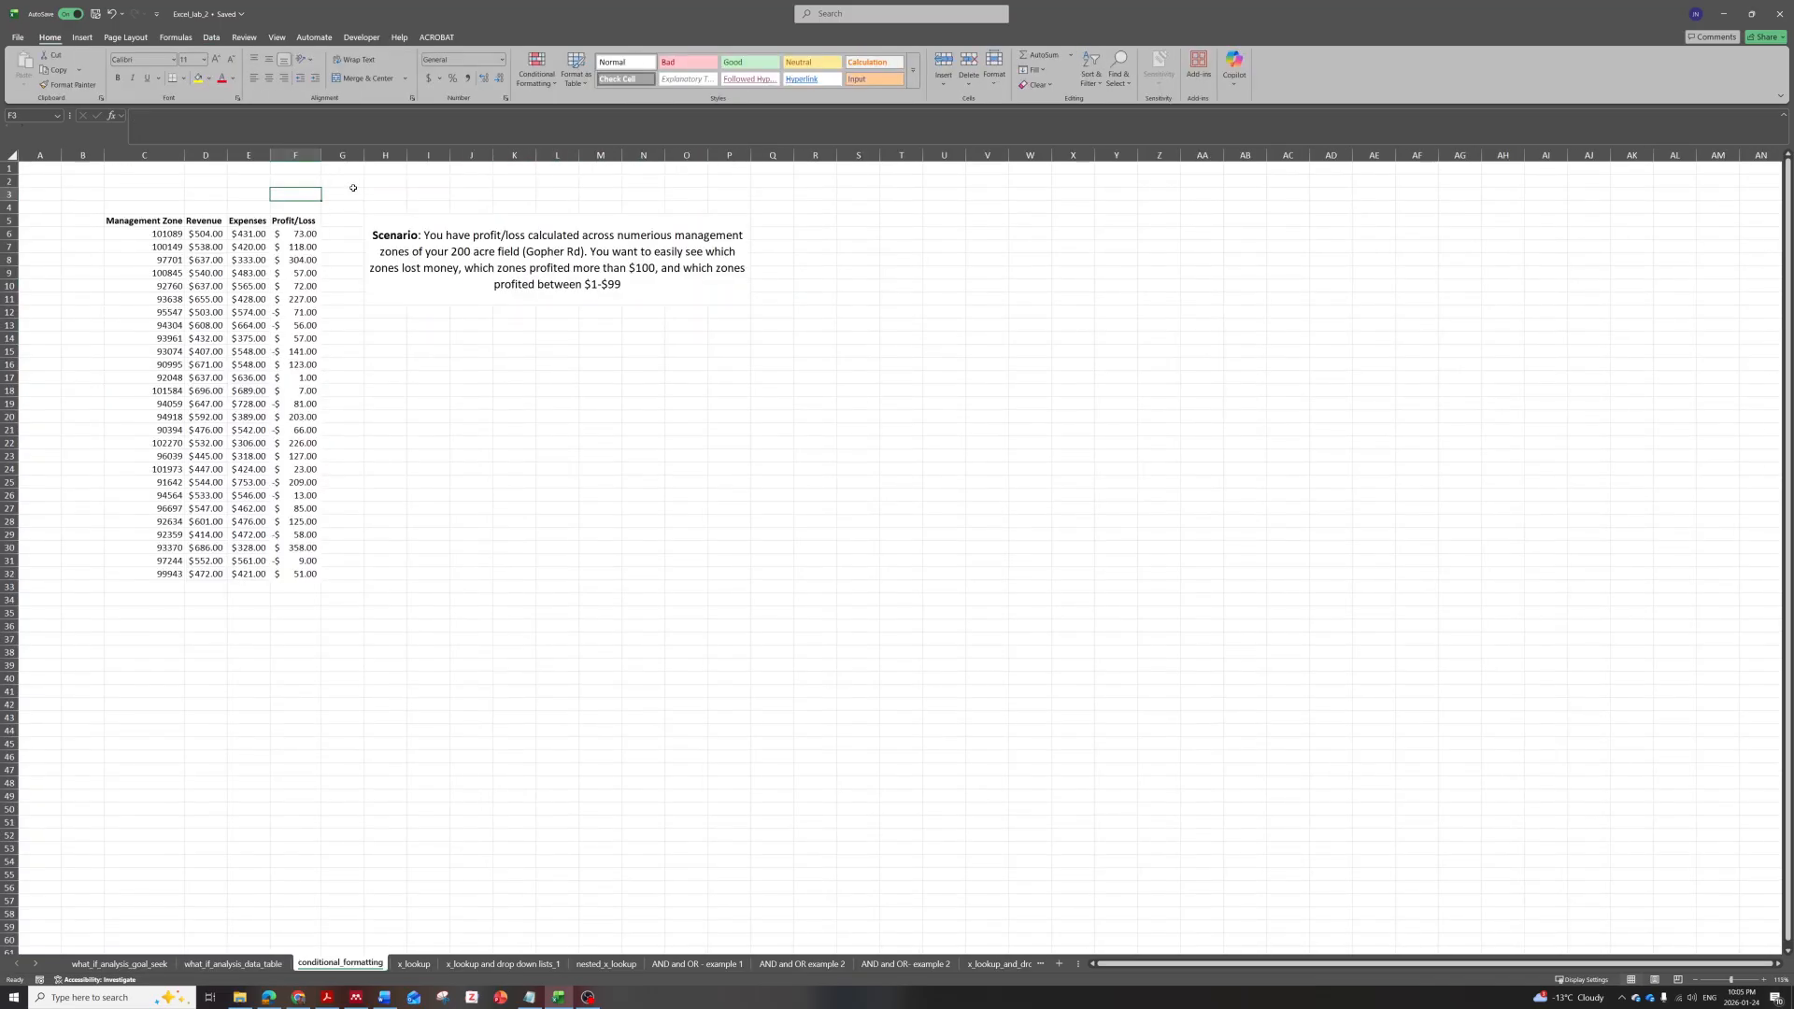
Examine the Conditional Formatting options, the scenario text, and the Management Zone and Profit/Loss columns on the conditional_formatting sheet.
{"action": "left_click", "coordinate": [539, 81]}
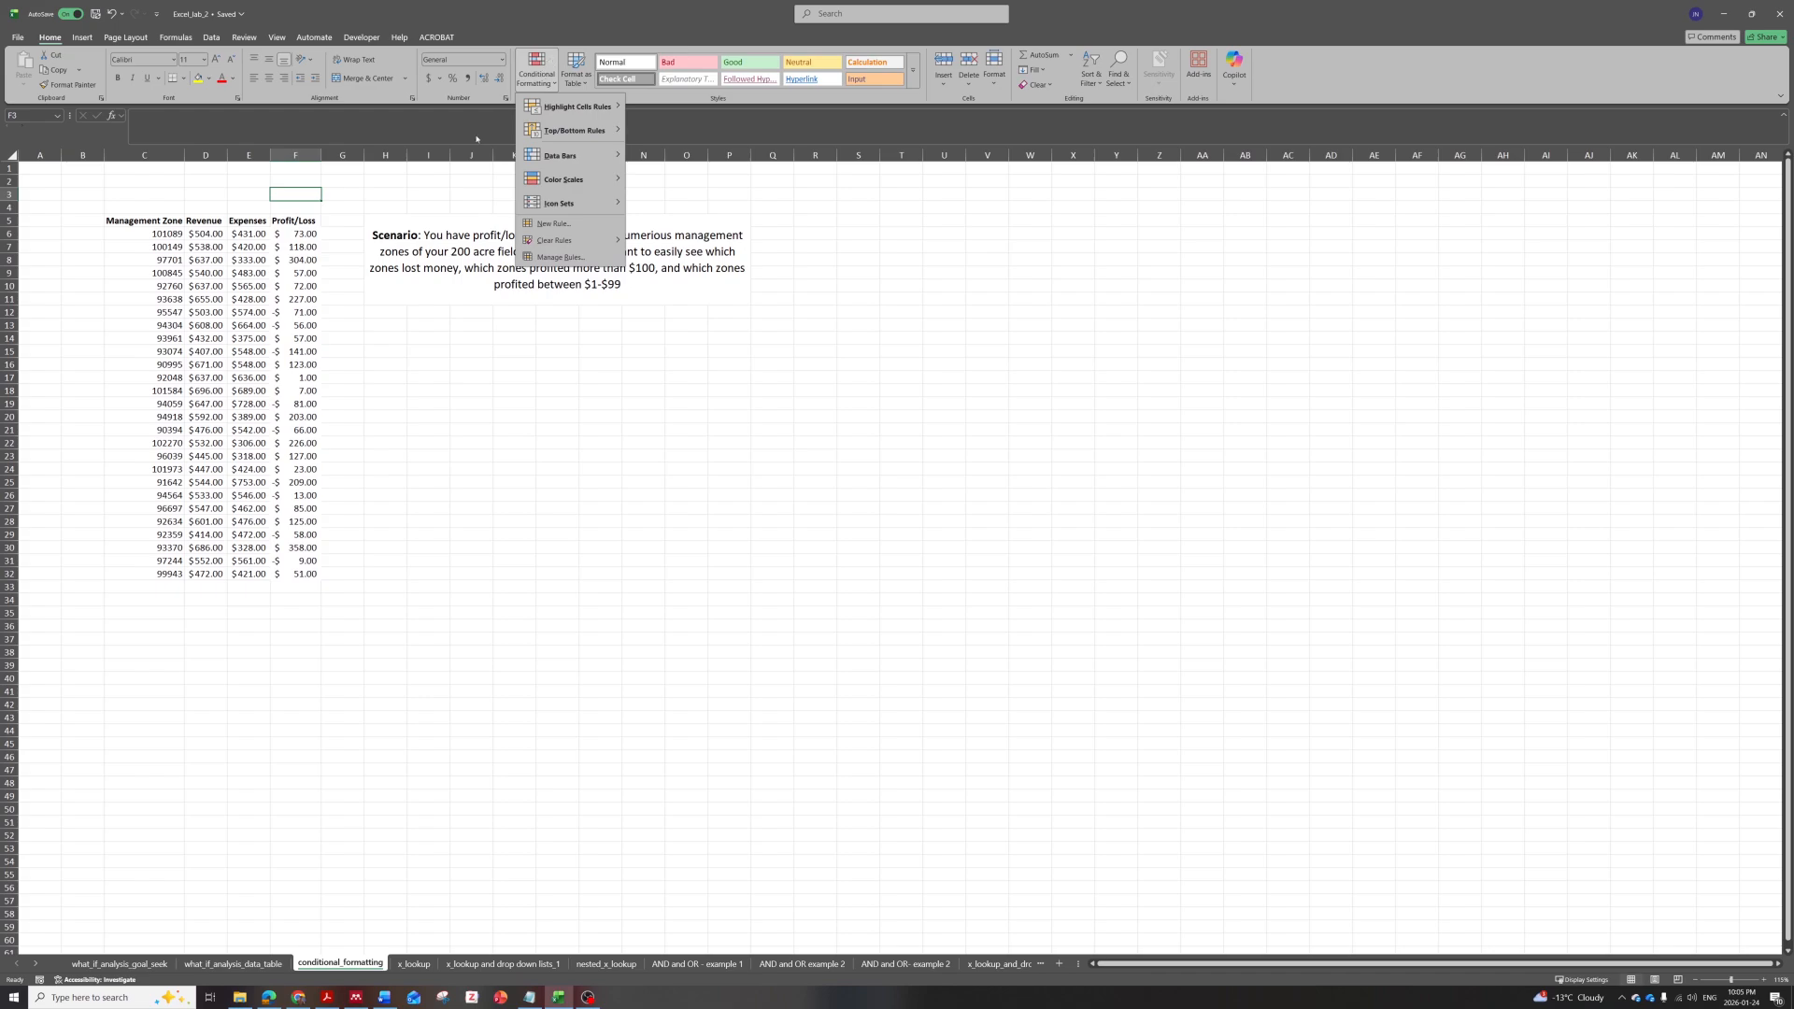
{"action": "left_click", "coordinate": [377, 189]}
{"action": "left_click", "coordinate": [383, 204]}
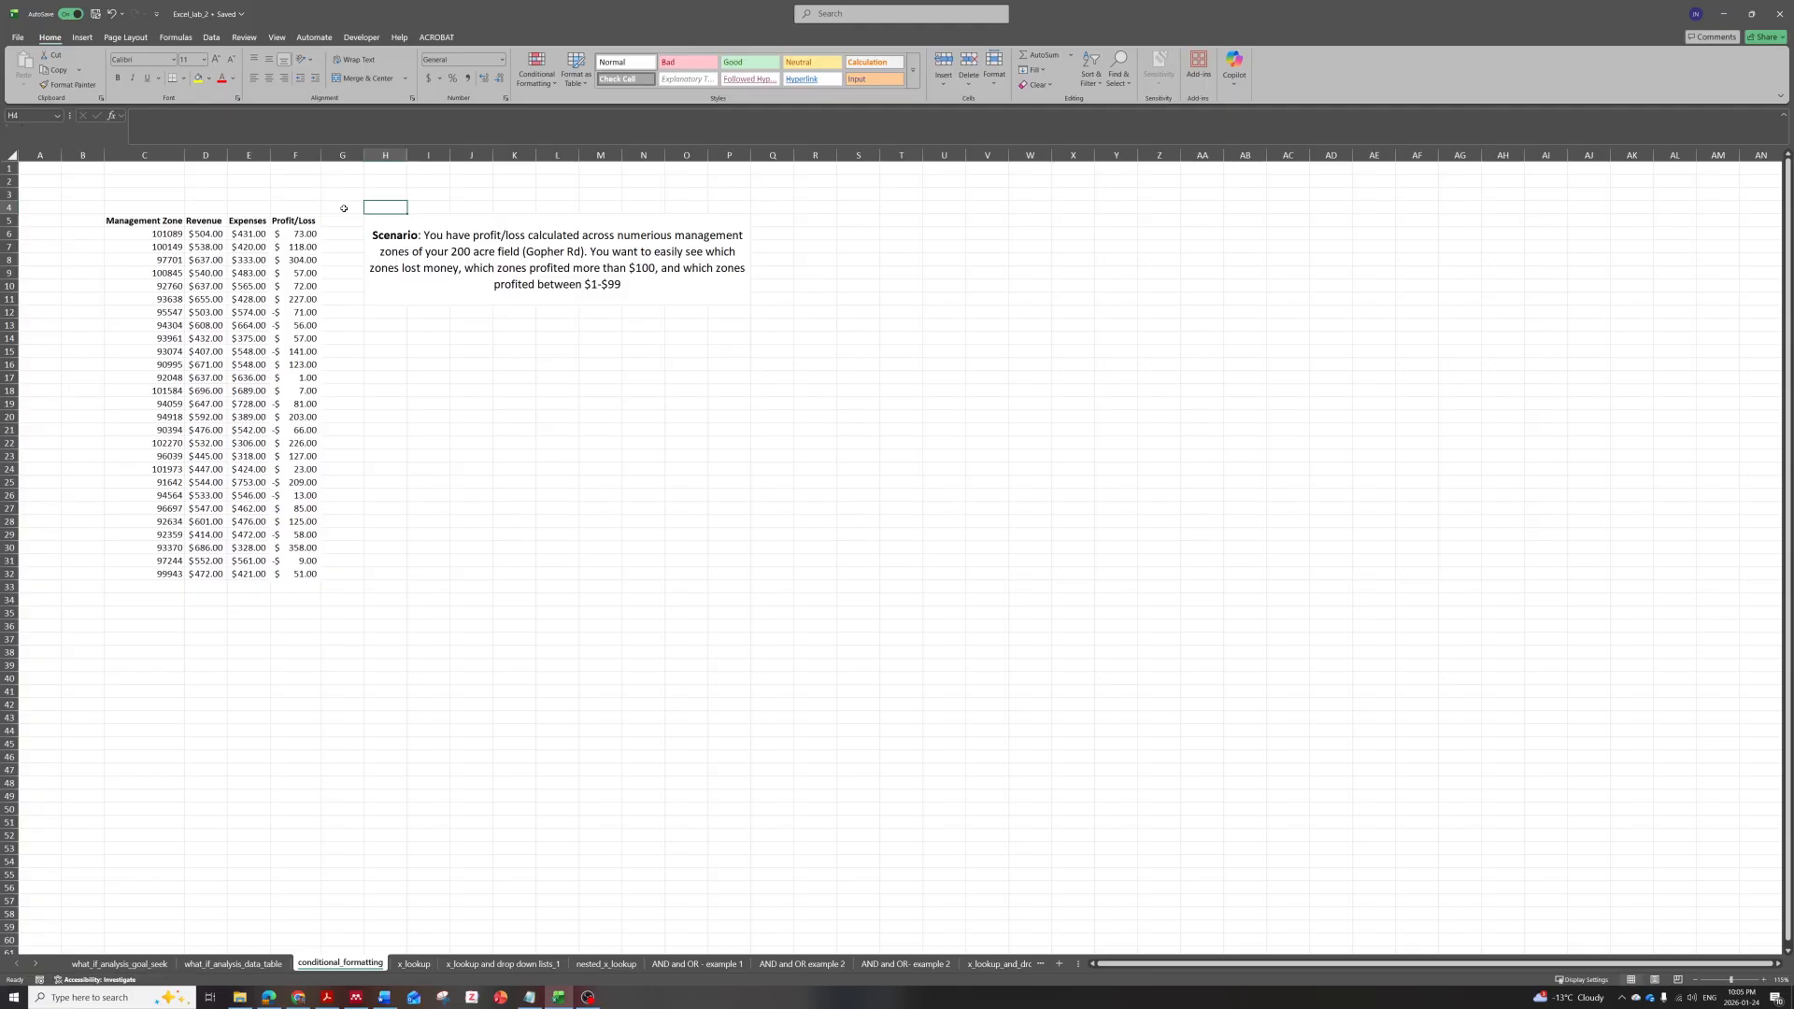
{"action": "left_click", "coordinate": [340, 217]}
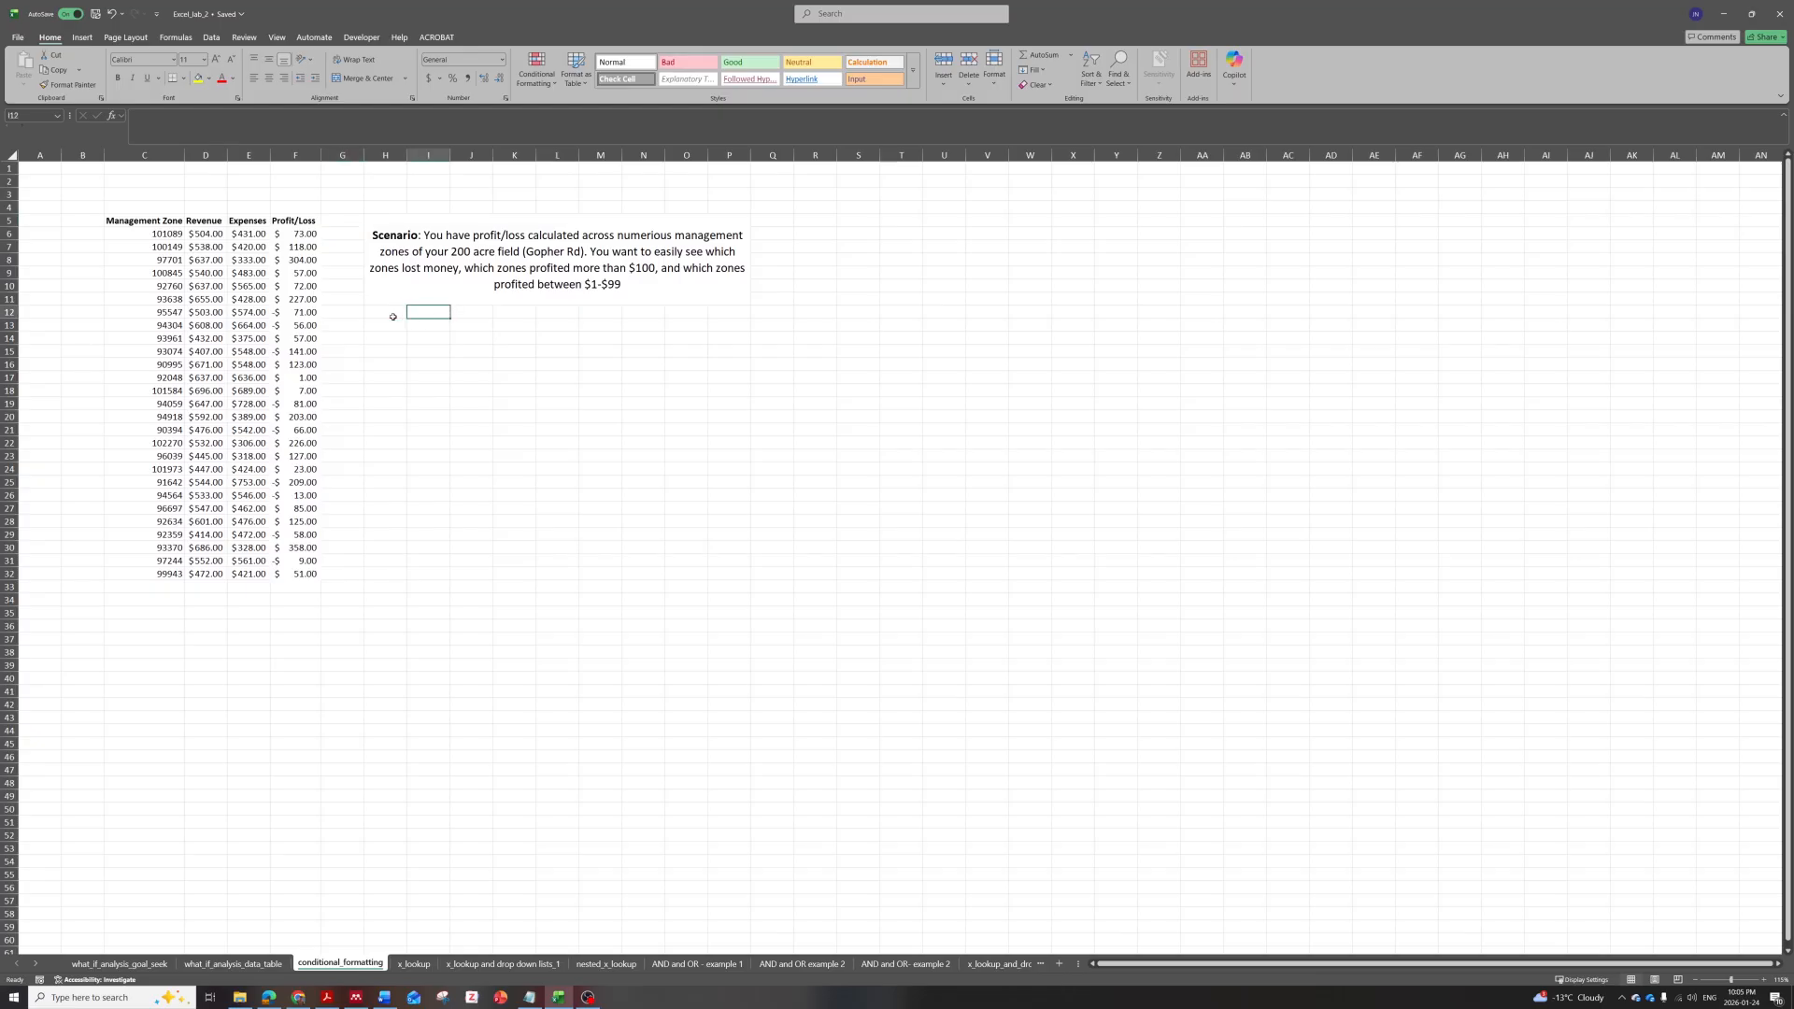
{"action": "left_click", "coordinate": [425, 271]}
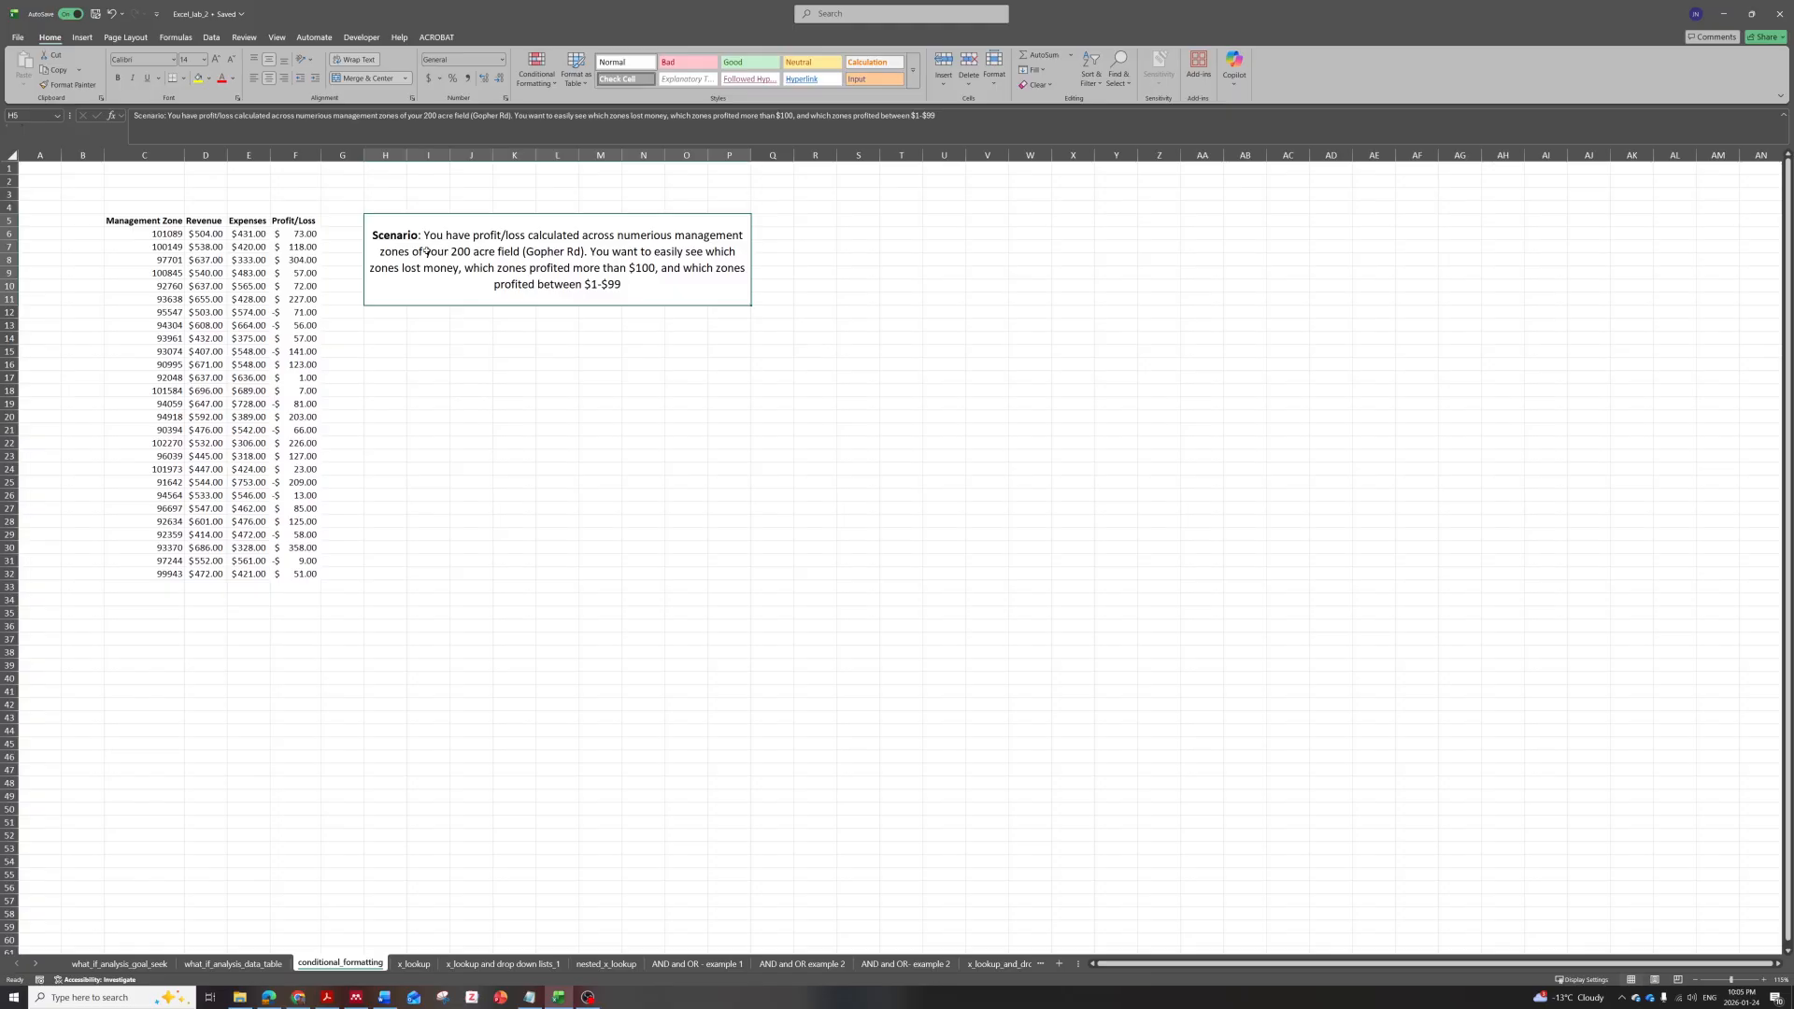
{"action": "left_click_drag", "start_coordinate": [171, 225], "coordinate": [171, 574]}
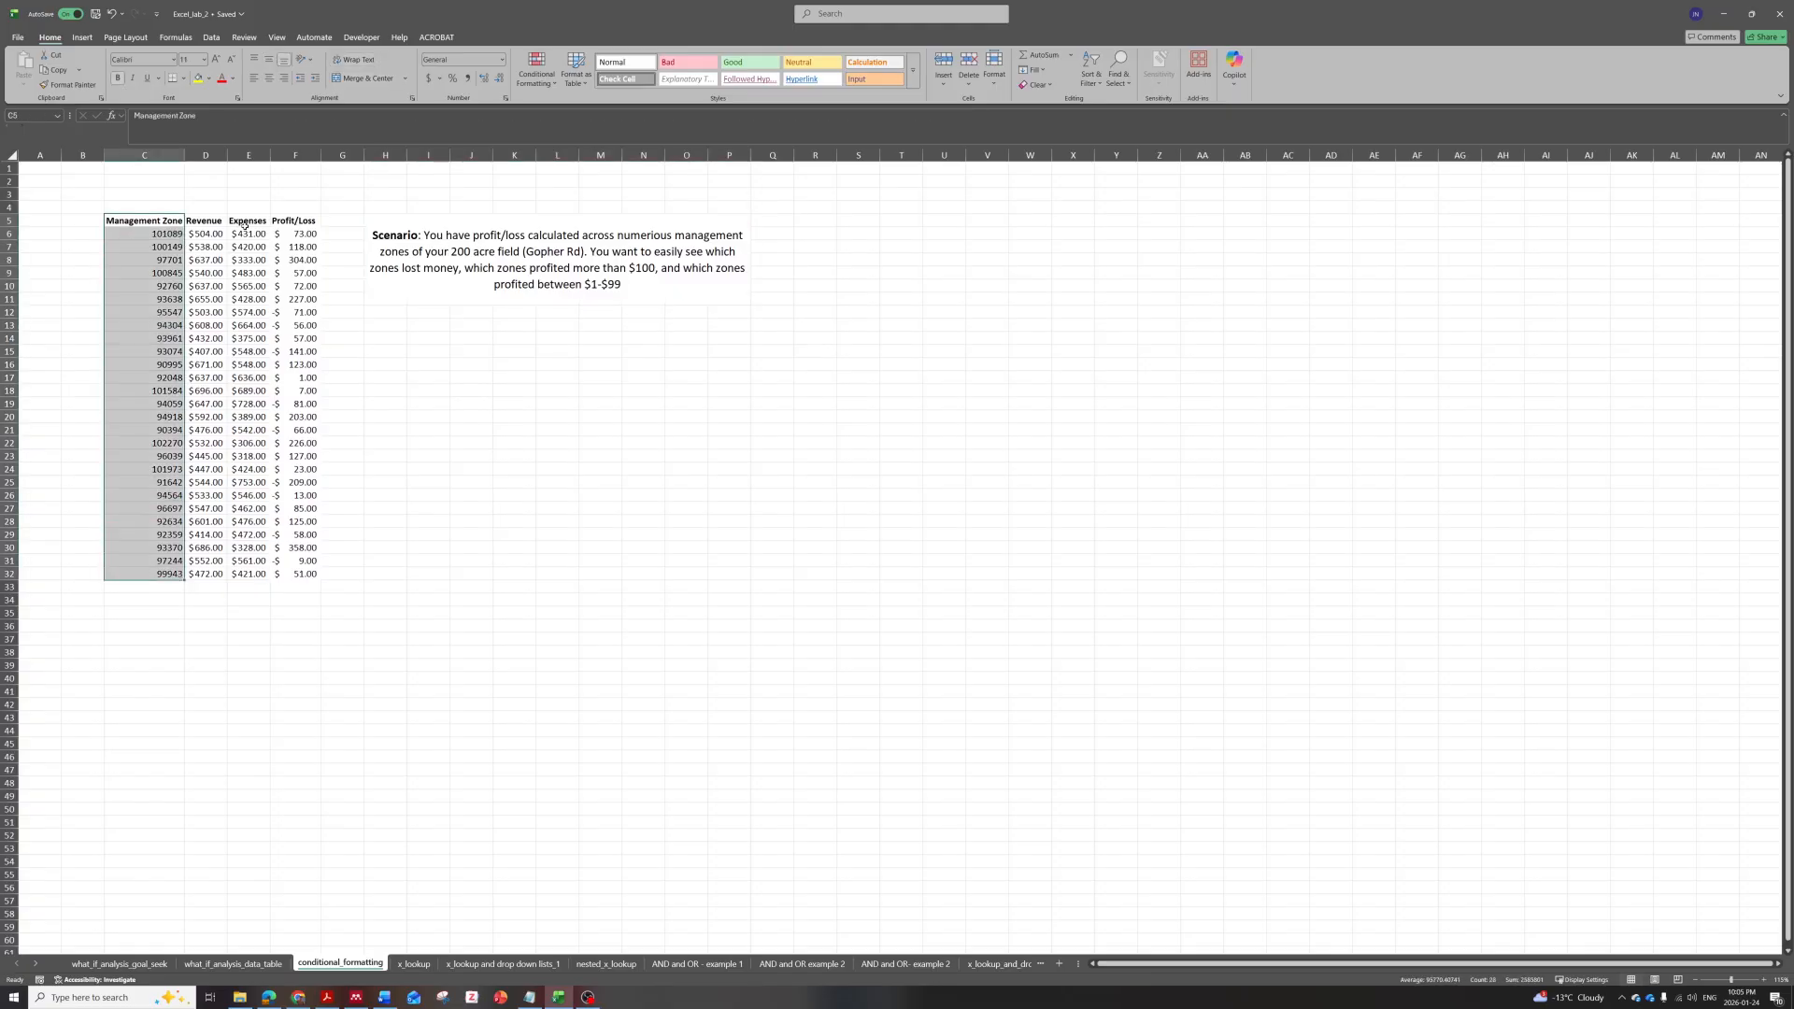
{"action": "left_click_drag", "start_coordinate": [291, 224], "coordinate": [295, 571]}
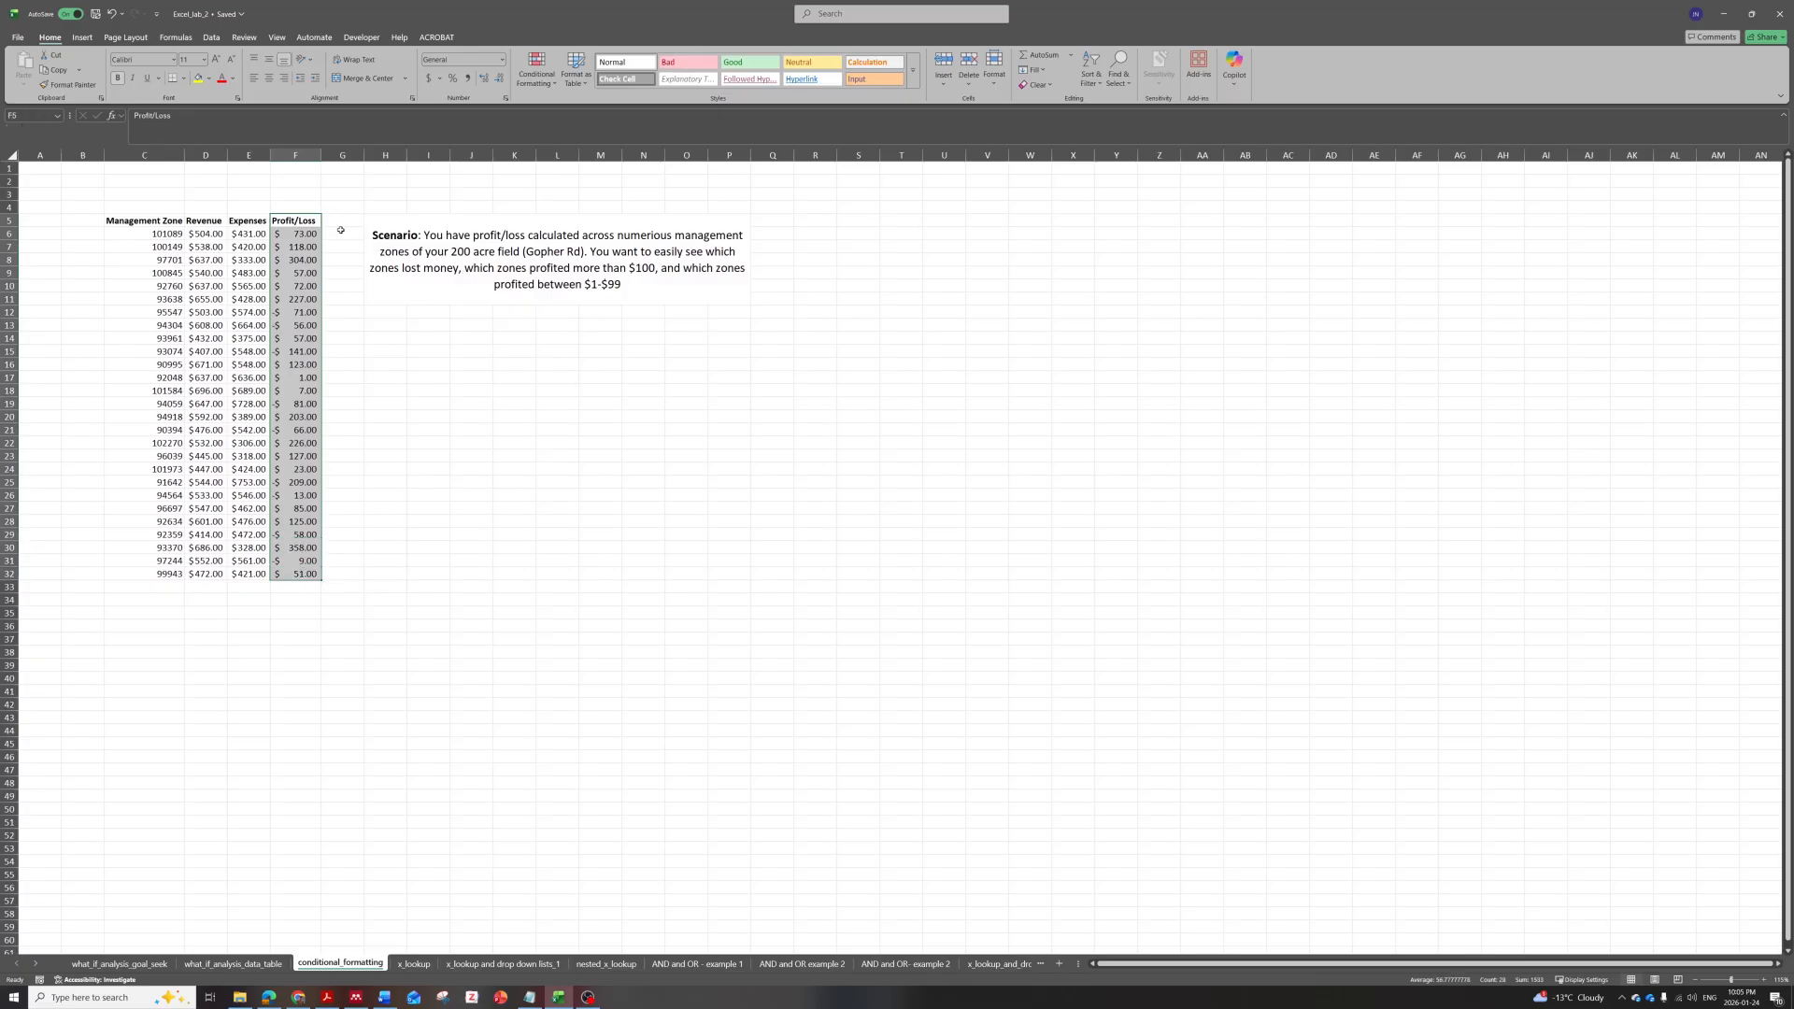
{"action": "left_click", "coordinate": [433, 312]}
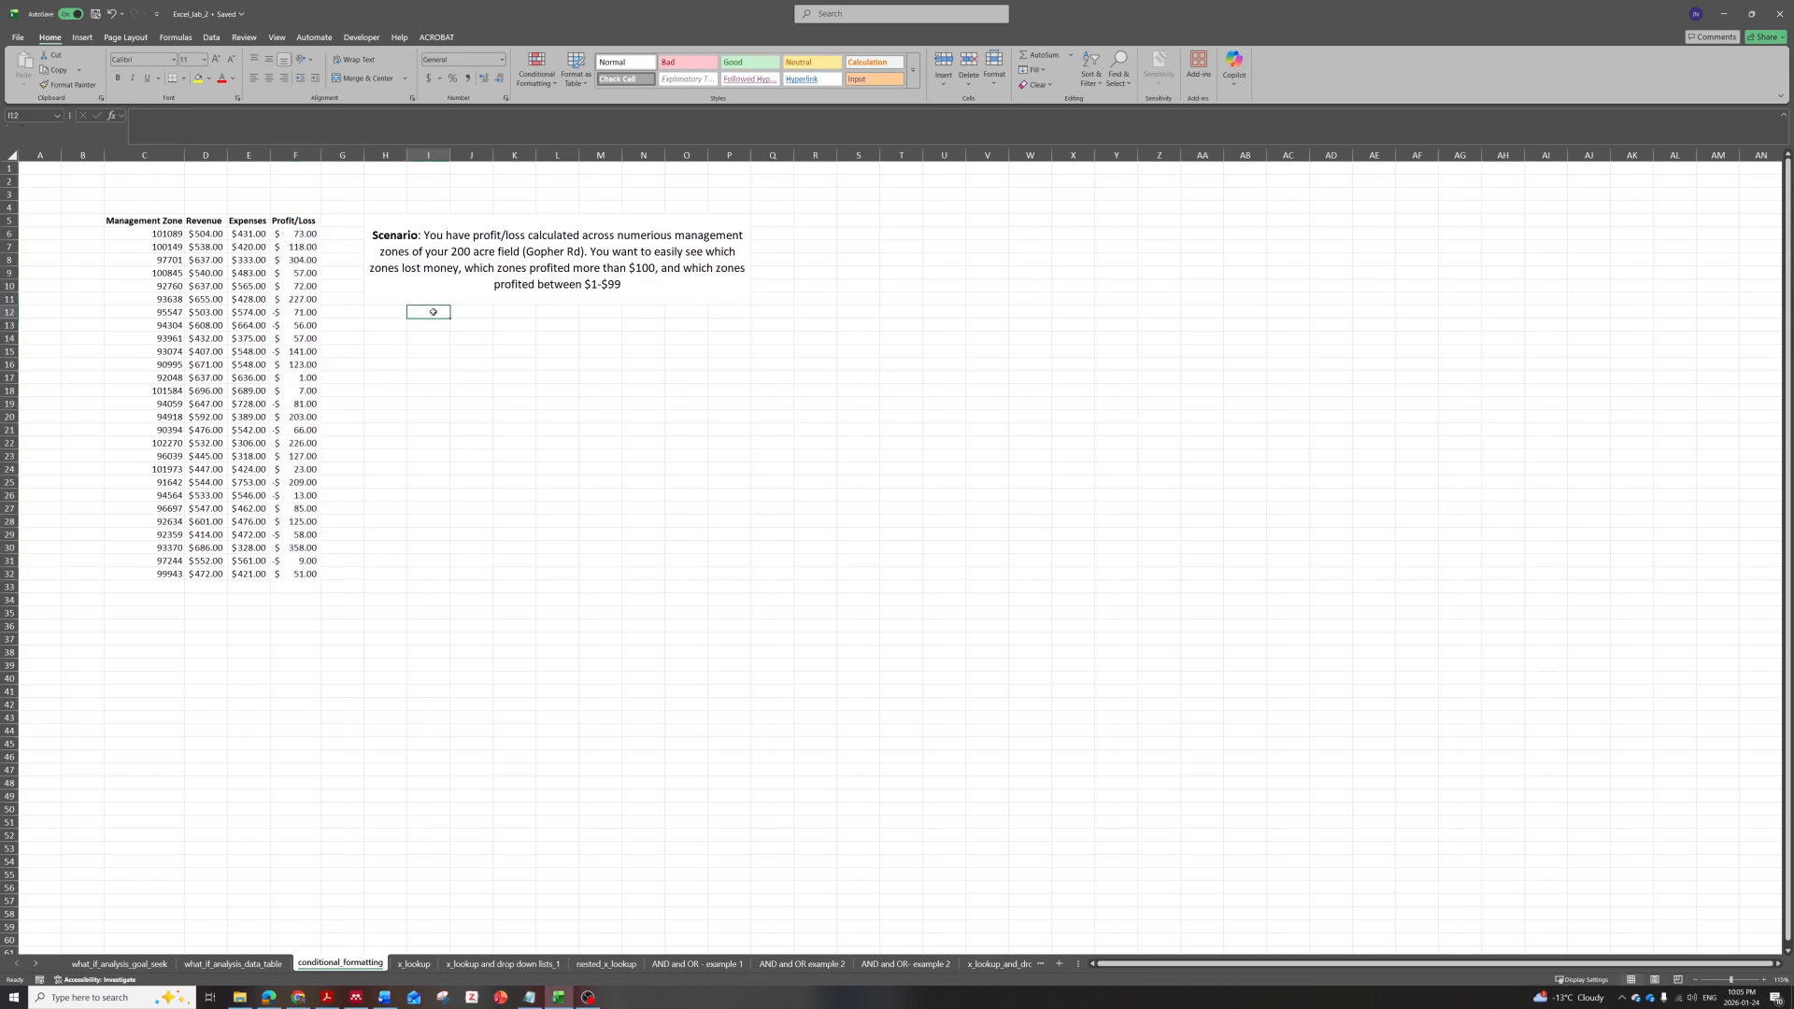
{"action": "left_click", "coordinate": [388, 213]}
{"action": "left_click", "coordinate": [342, 207]}
Highlight Profit/Loss cells F5:F32 that are greater than 100 with Green Fill with Dark Green Text.
{"action": "left_click_drag", "start_coordinate": [297, 220], "coordinate": [324, 581]}
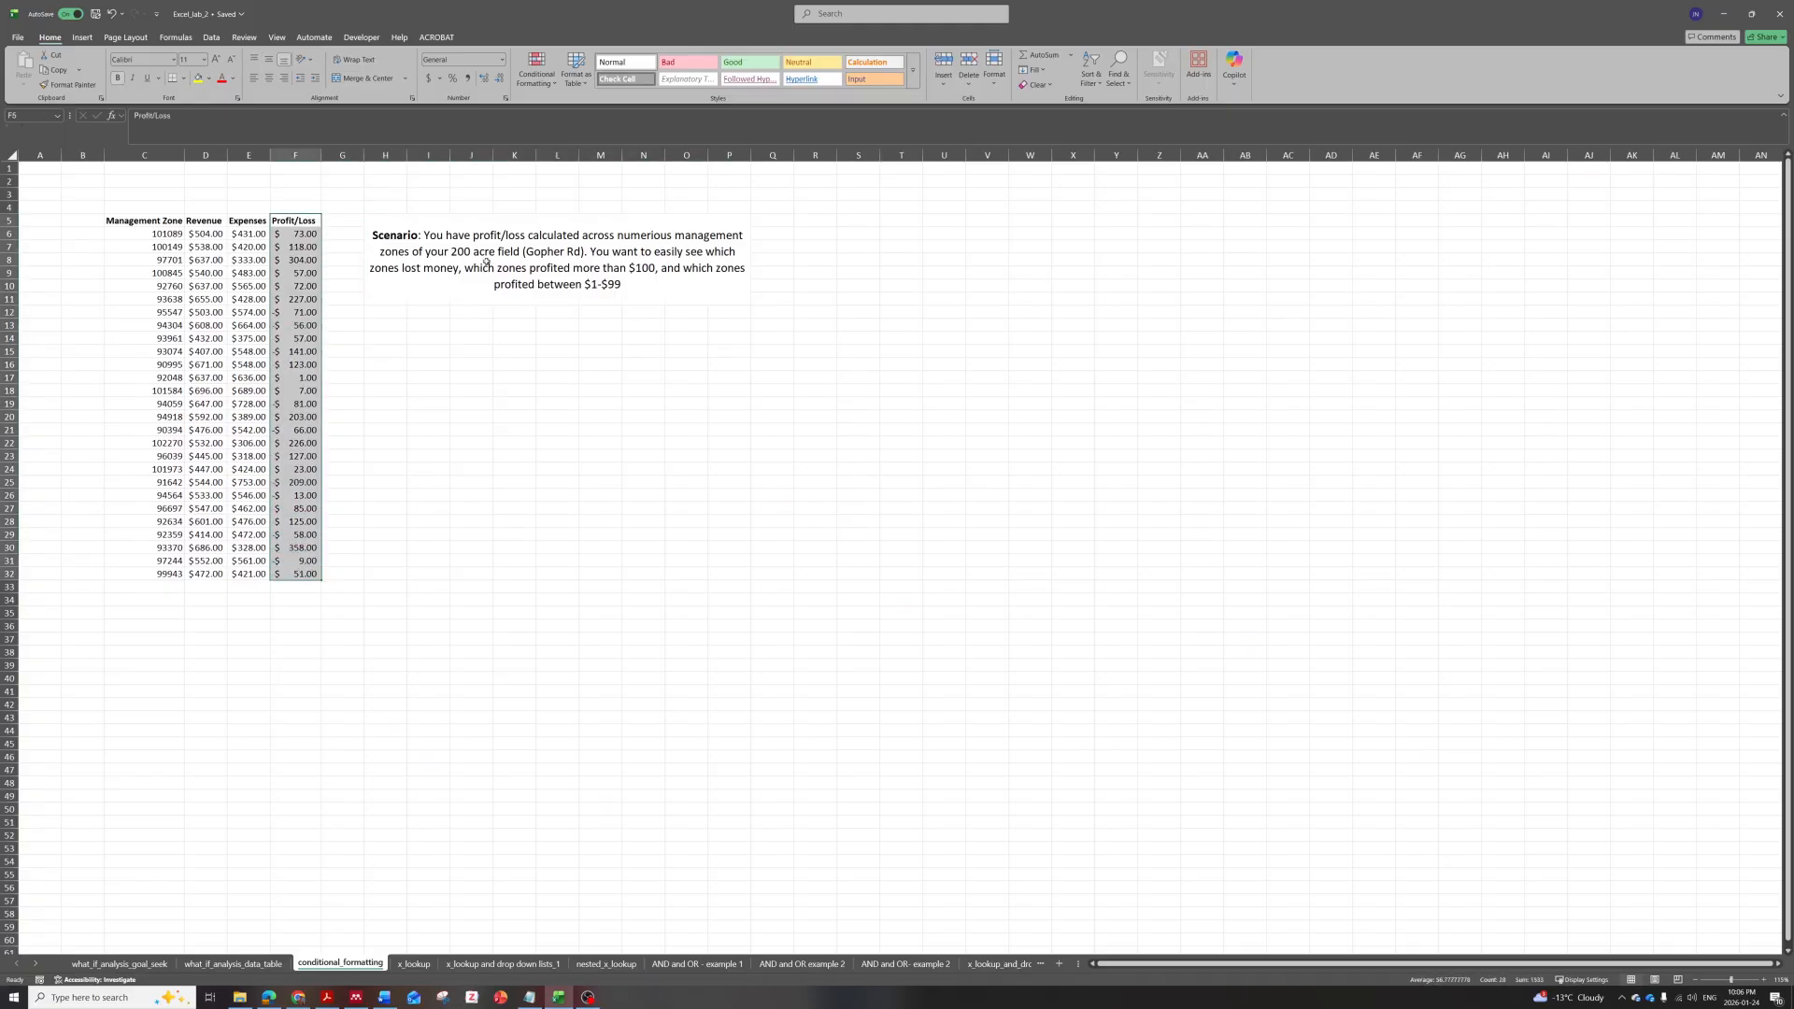
{"action": "left_click", "coordinate": [551, 82]}
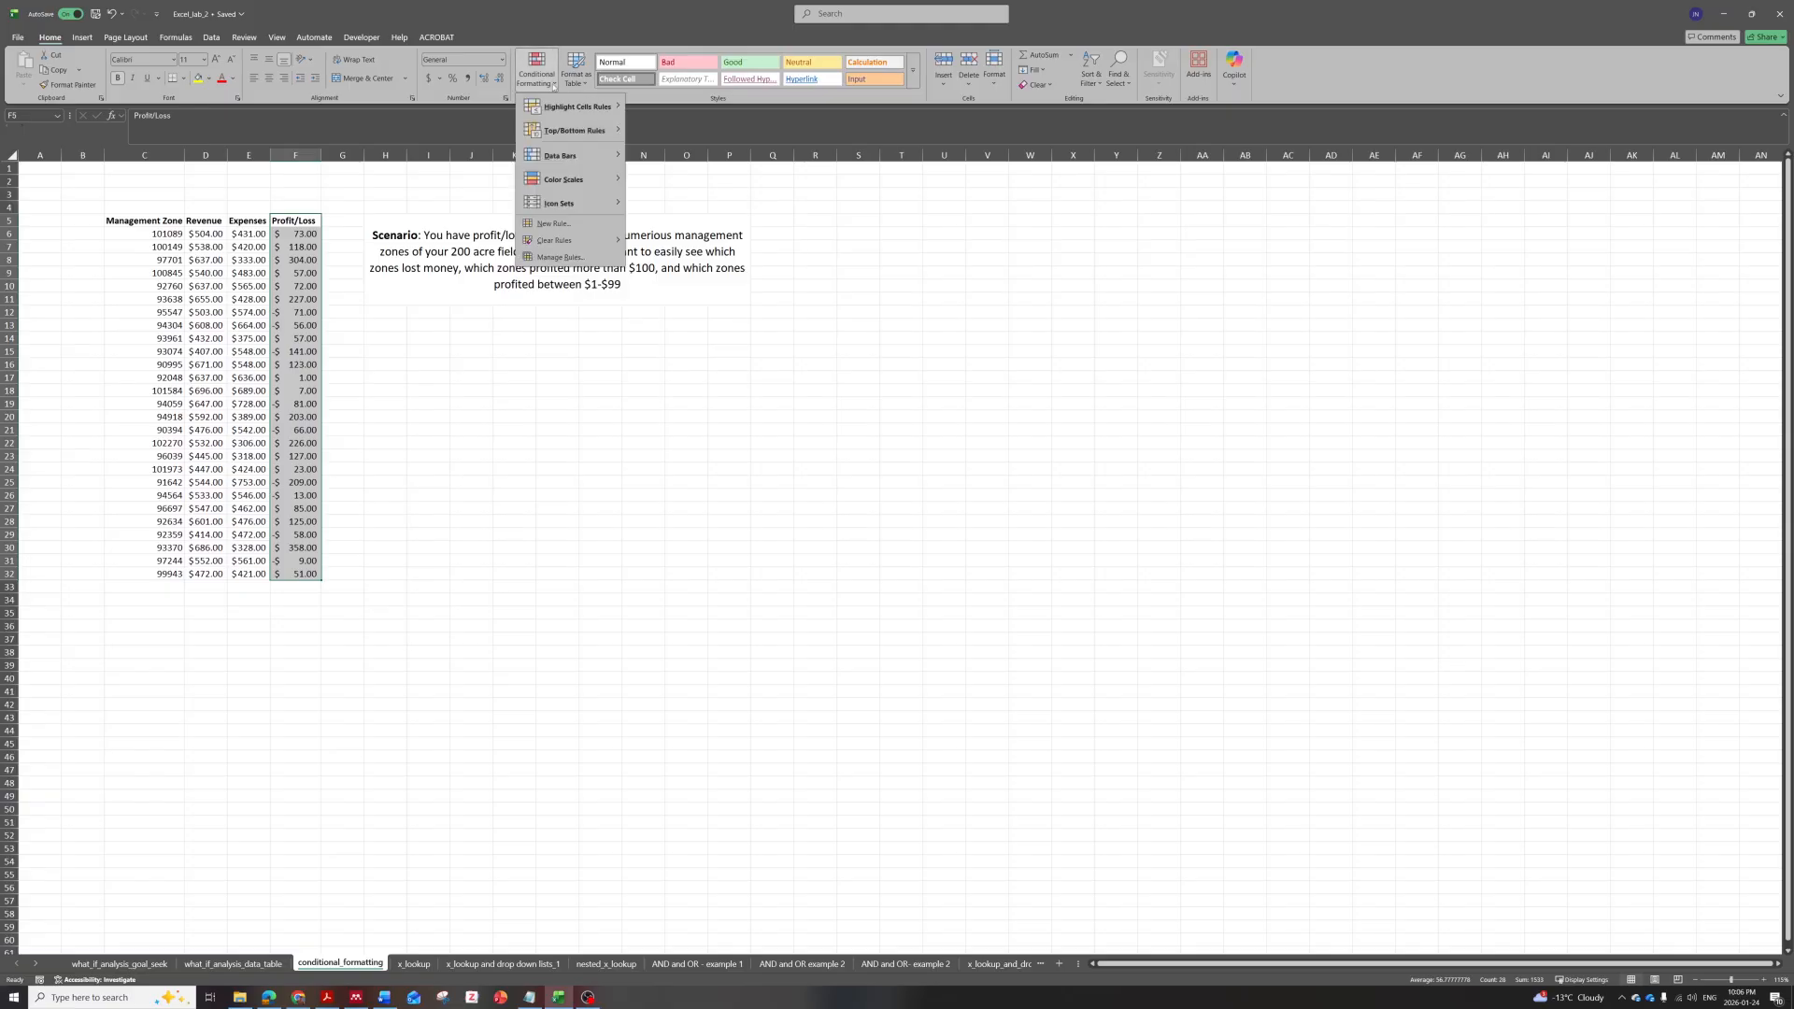
{"action": "mouse_move", "coordinate": [561, 107]}
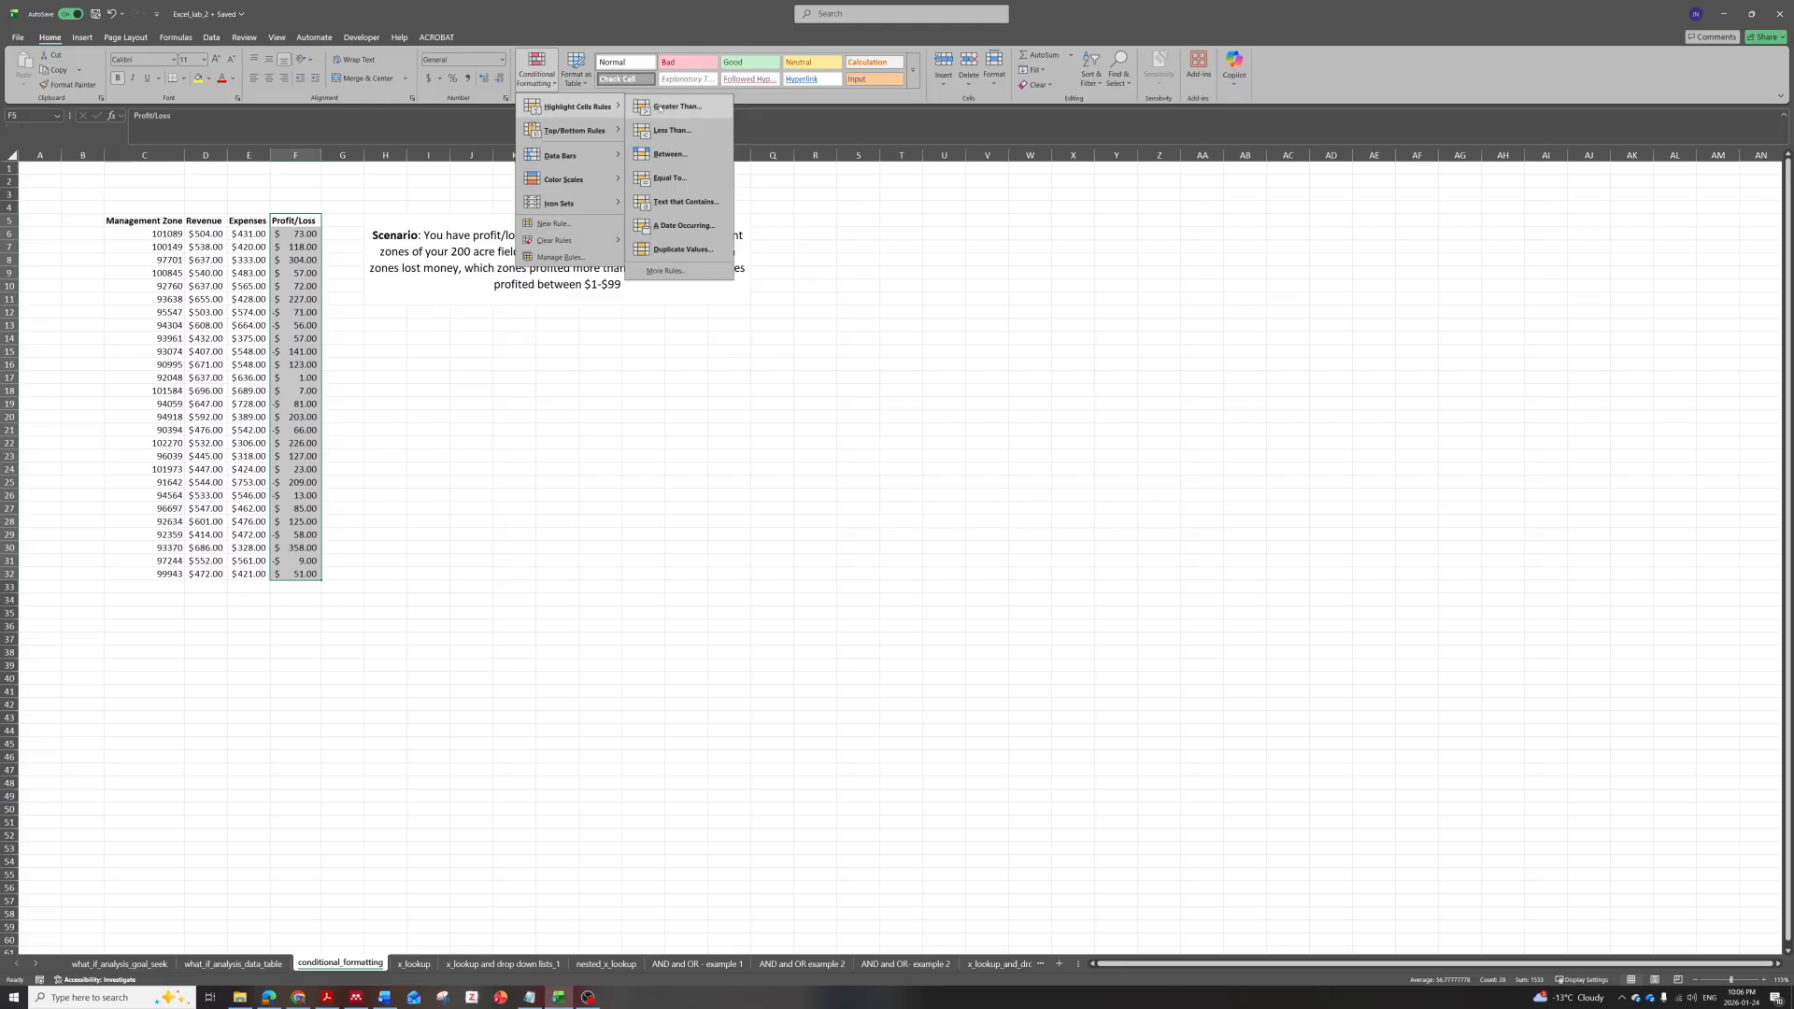
{"action": "left_click", "coordinate": [659, 109]}
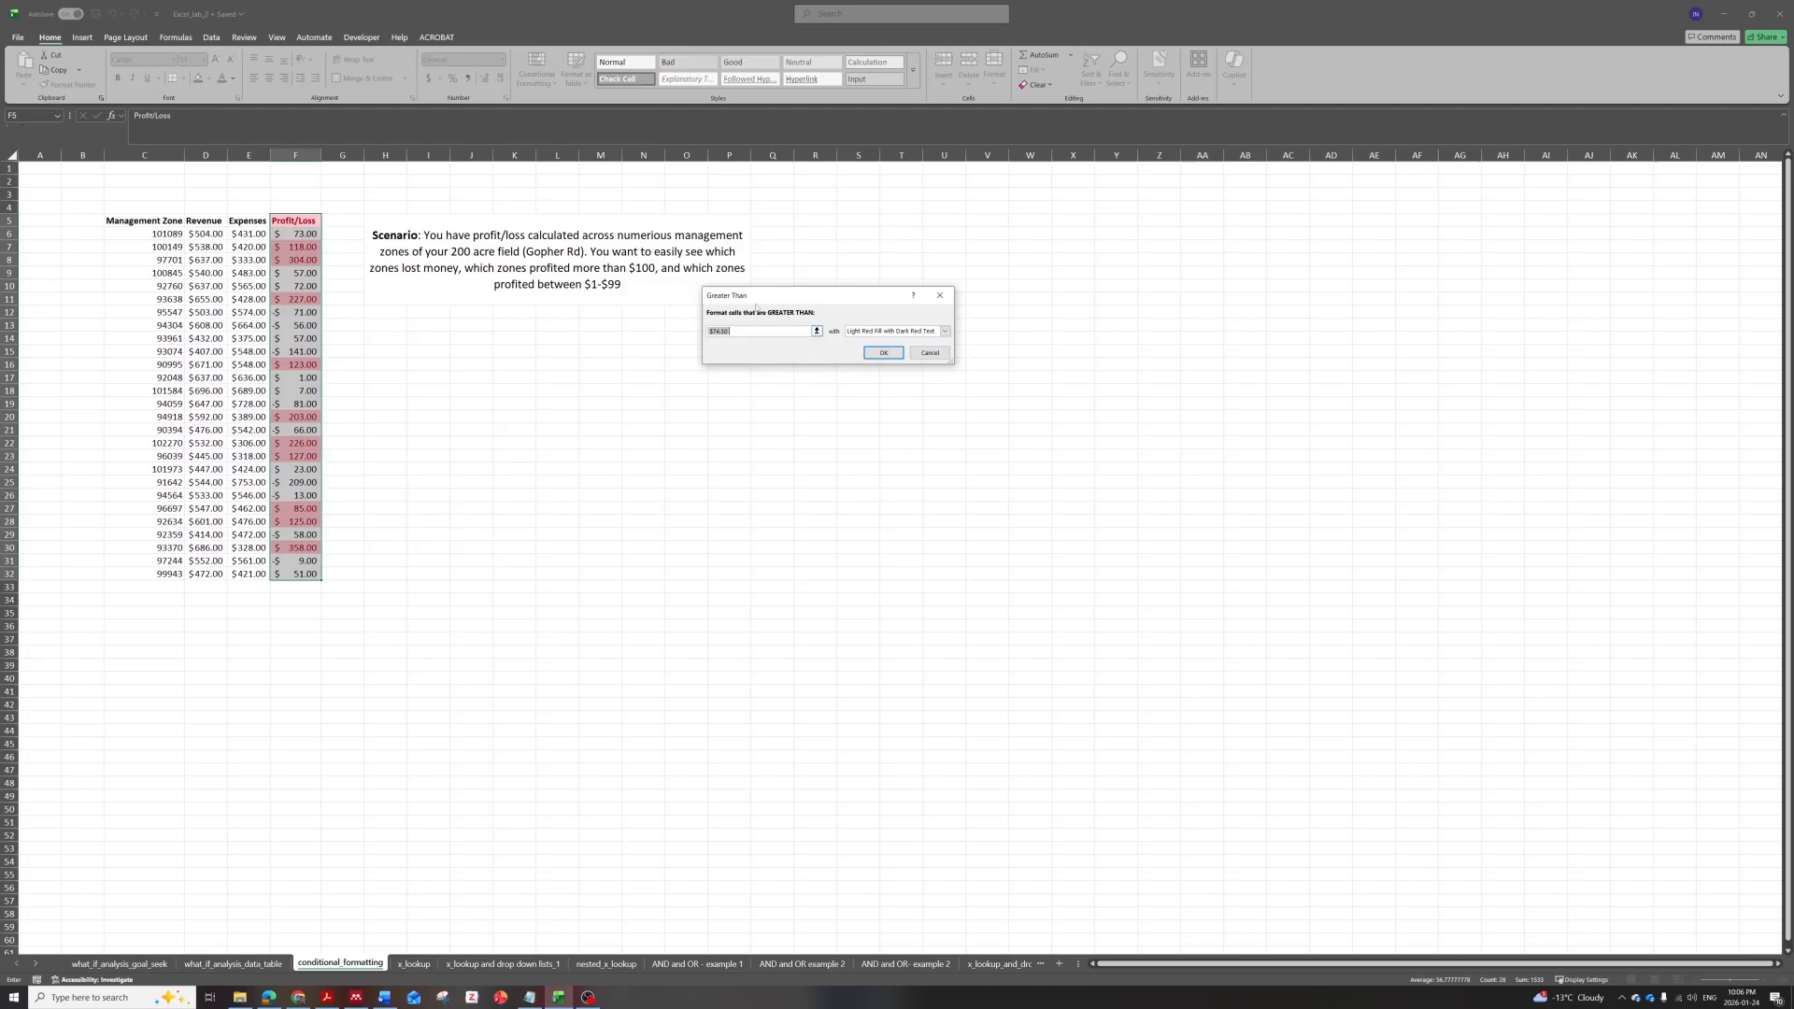
{"action": "type", "text": "100"}
{"action": "left_click", "coordinate": [905, 331]}
{"action": "left_click", "coordinate": [911, 358]}
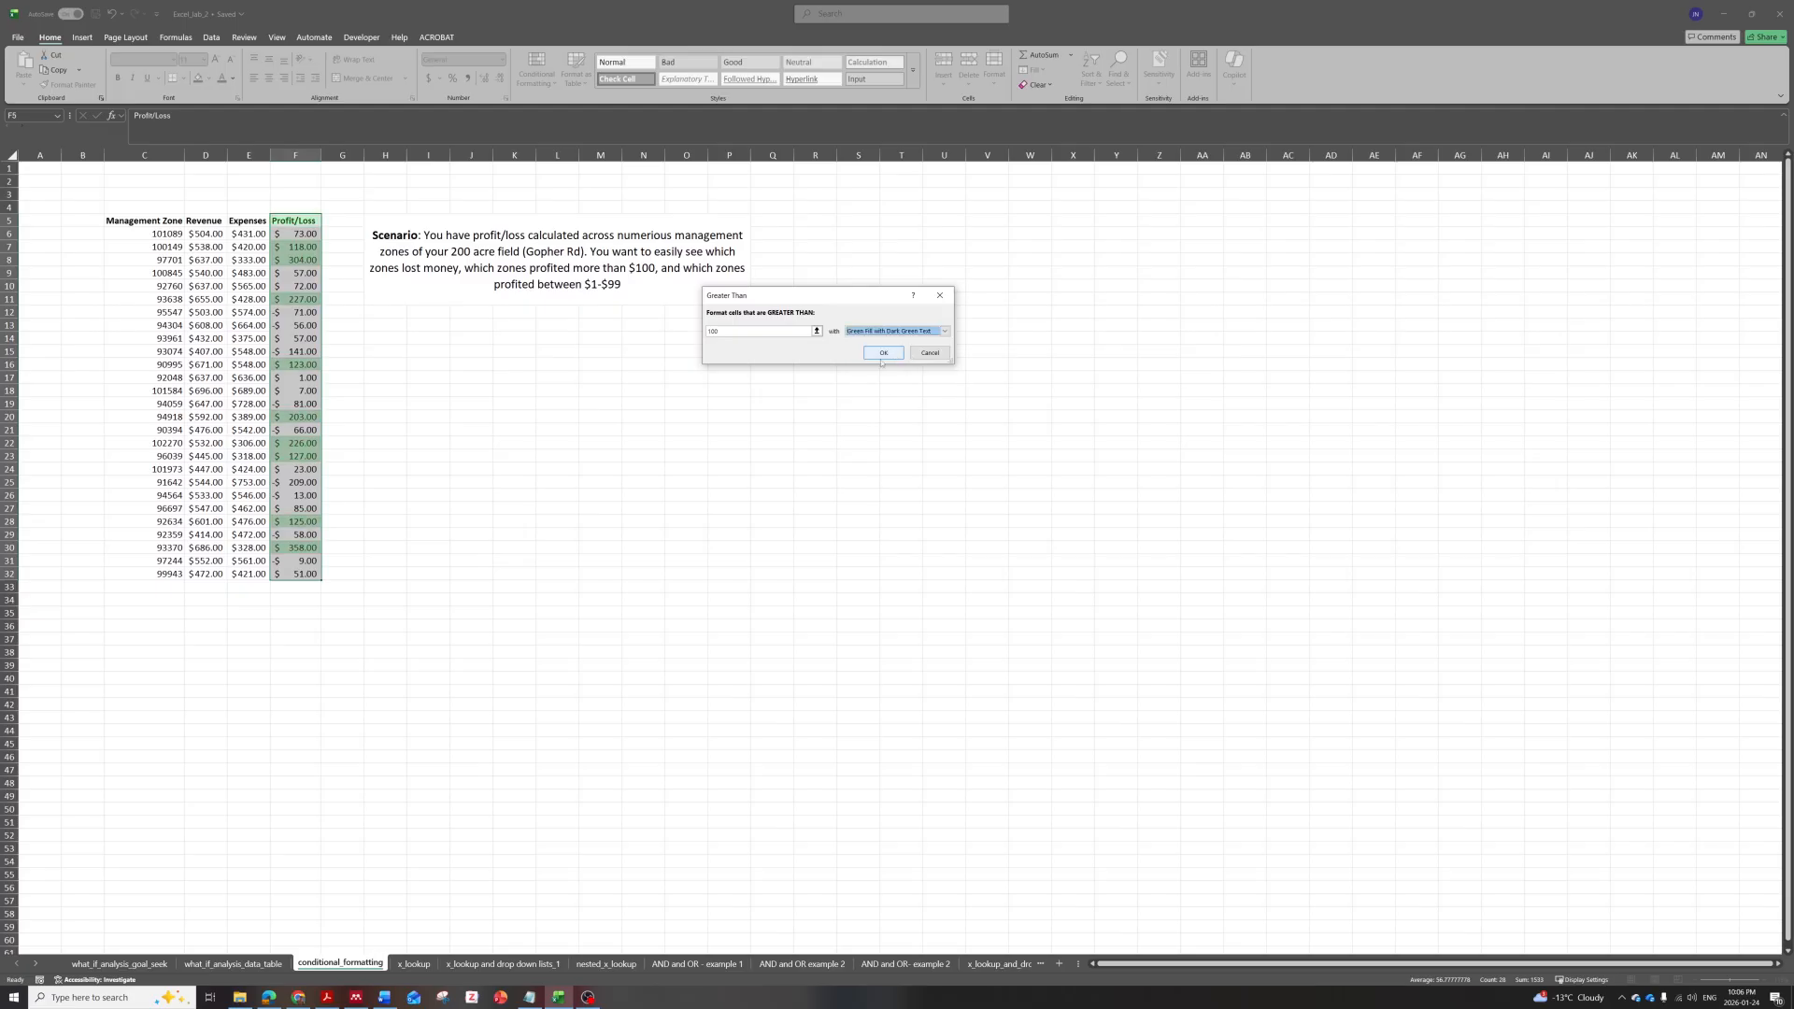
{"action": "left_click", "coordinate": [885, 353]}
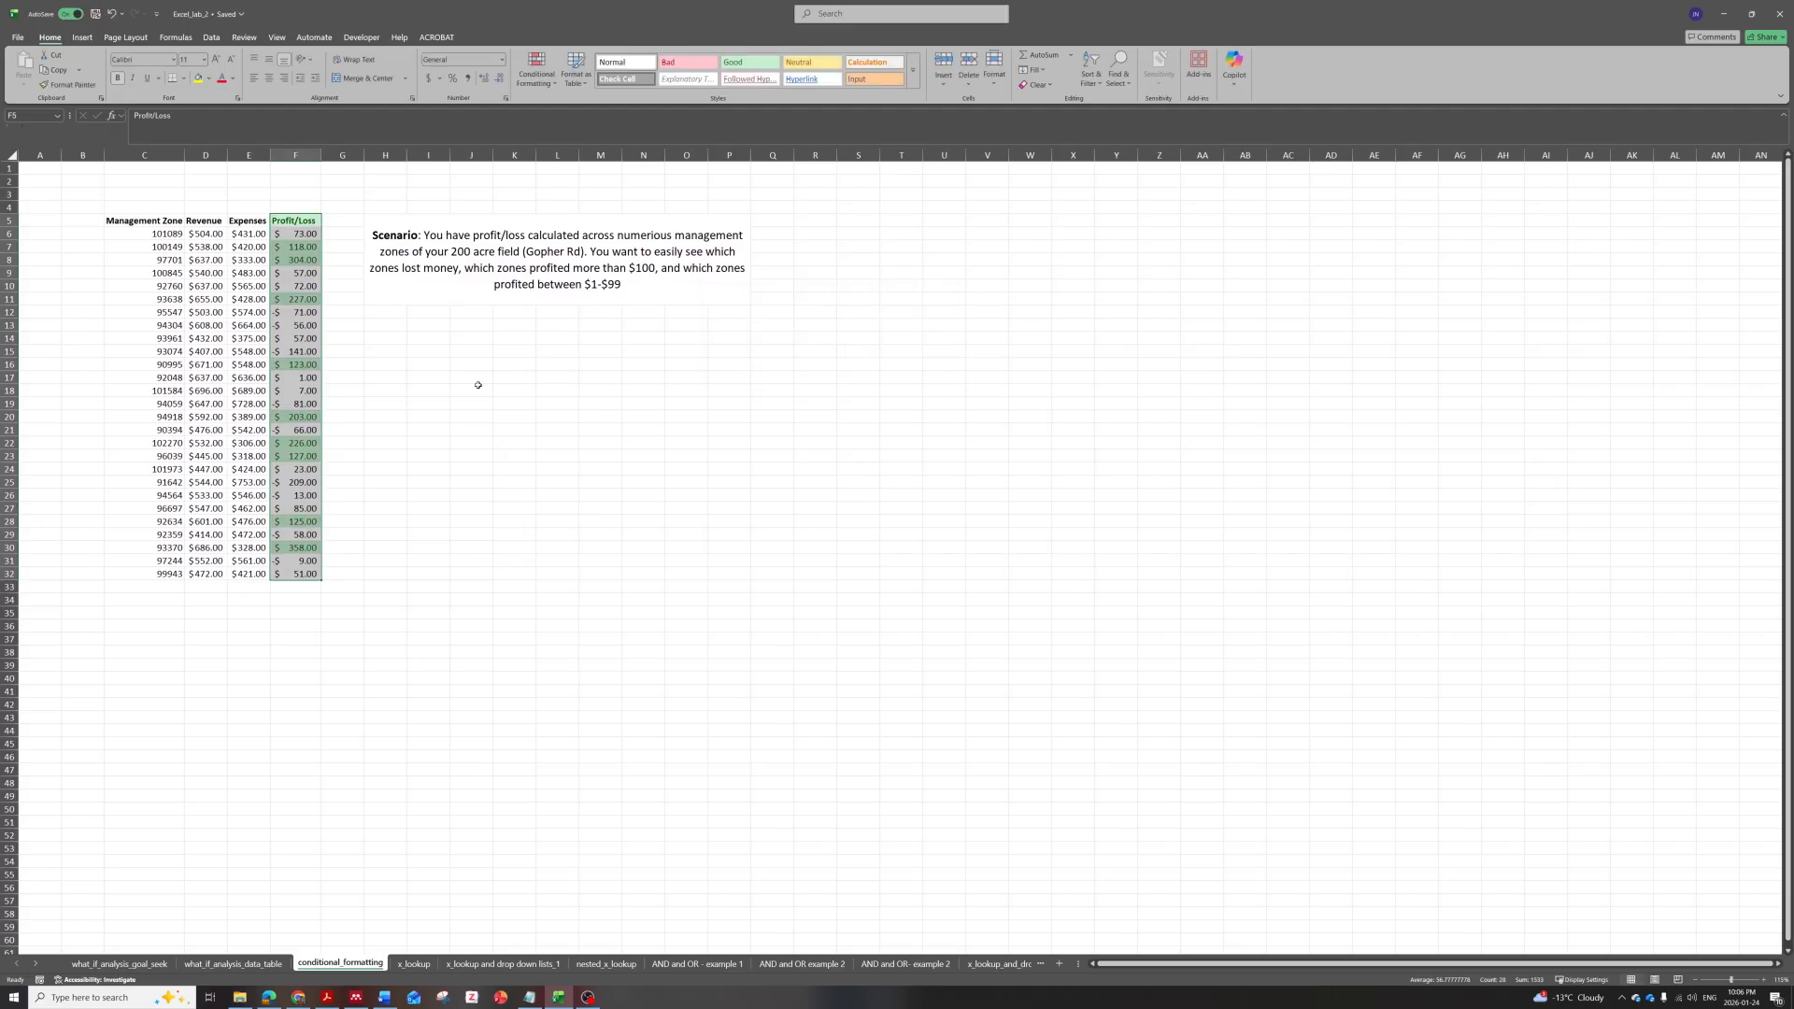
{"action": "left_click_drag", "start_coordinate": [297, 234], "coordinate": [300, 572]}
{"action": "left_click", "coordinate": [297, 364]}
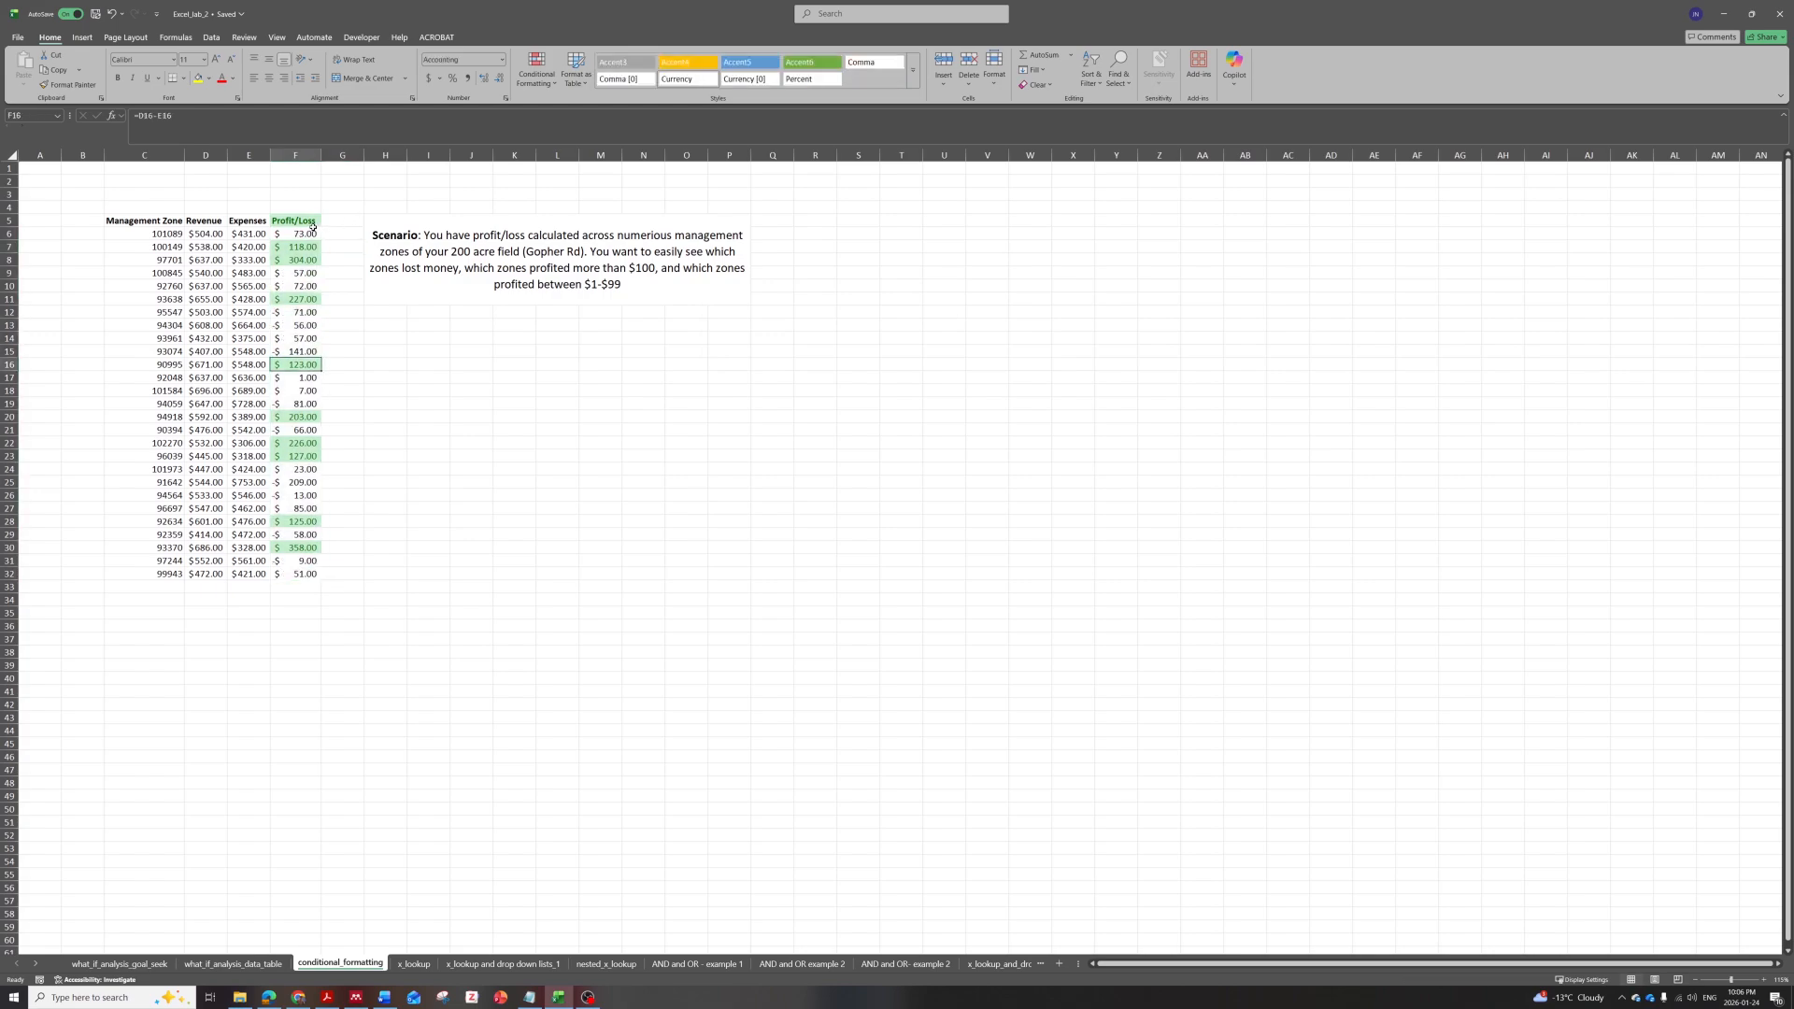
Highlight Profit/Loss cells F5:F32 that are between 1 and 99 with Yellow Fill with Dark Yellow Text.
{"action": "left_click_drag", "start_coordinate": [294, 225], "coordinate": [299, 574]}
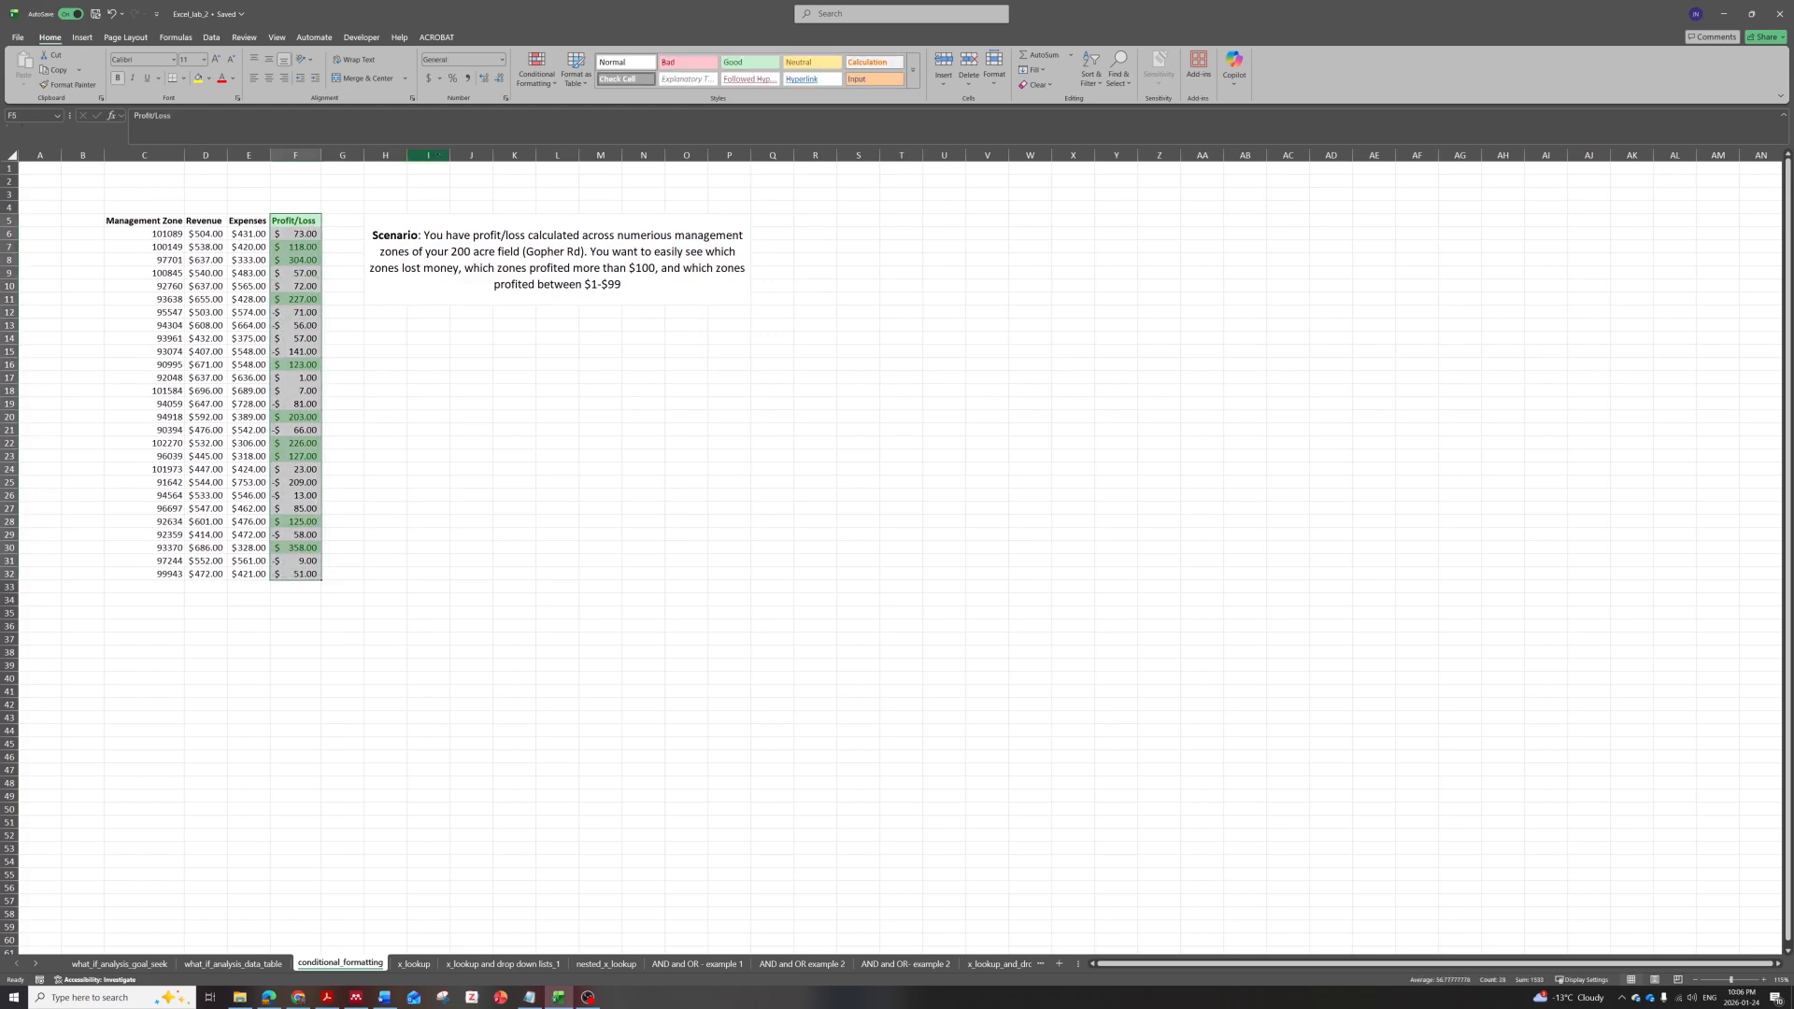
{"action": "left_click", "coordinate": [556, 84]}
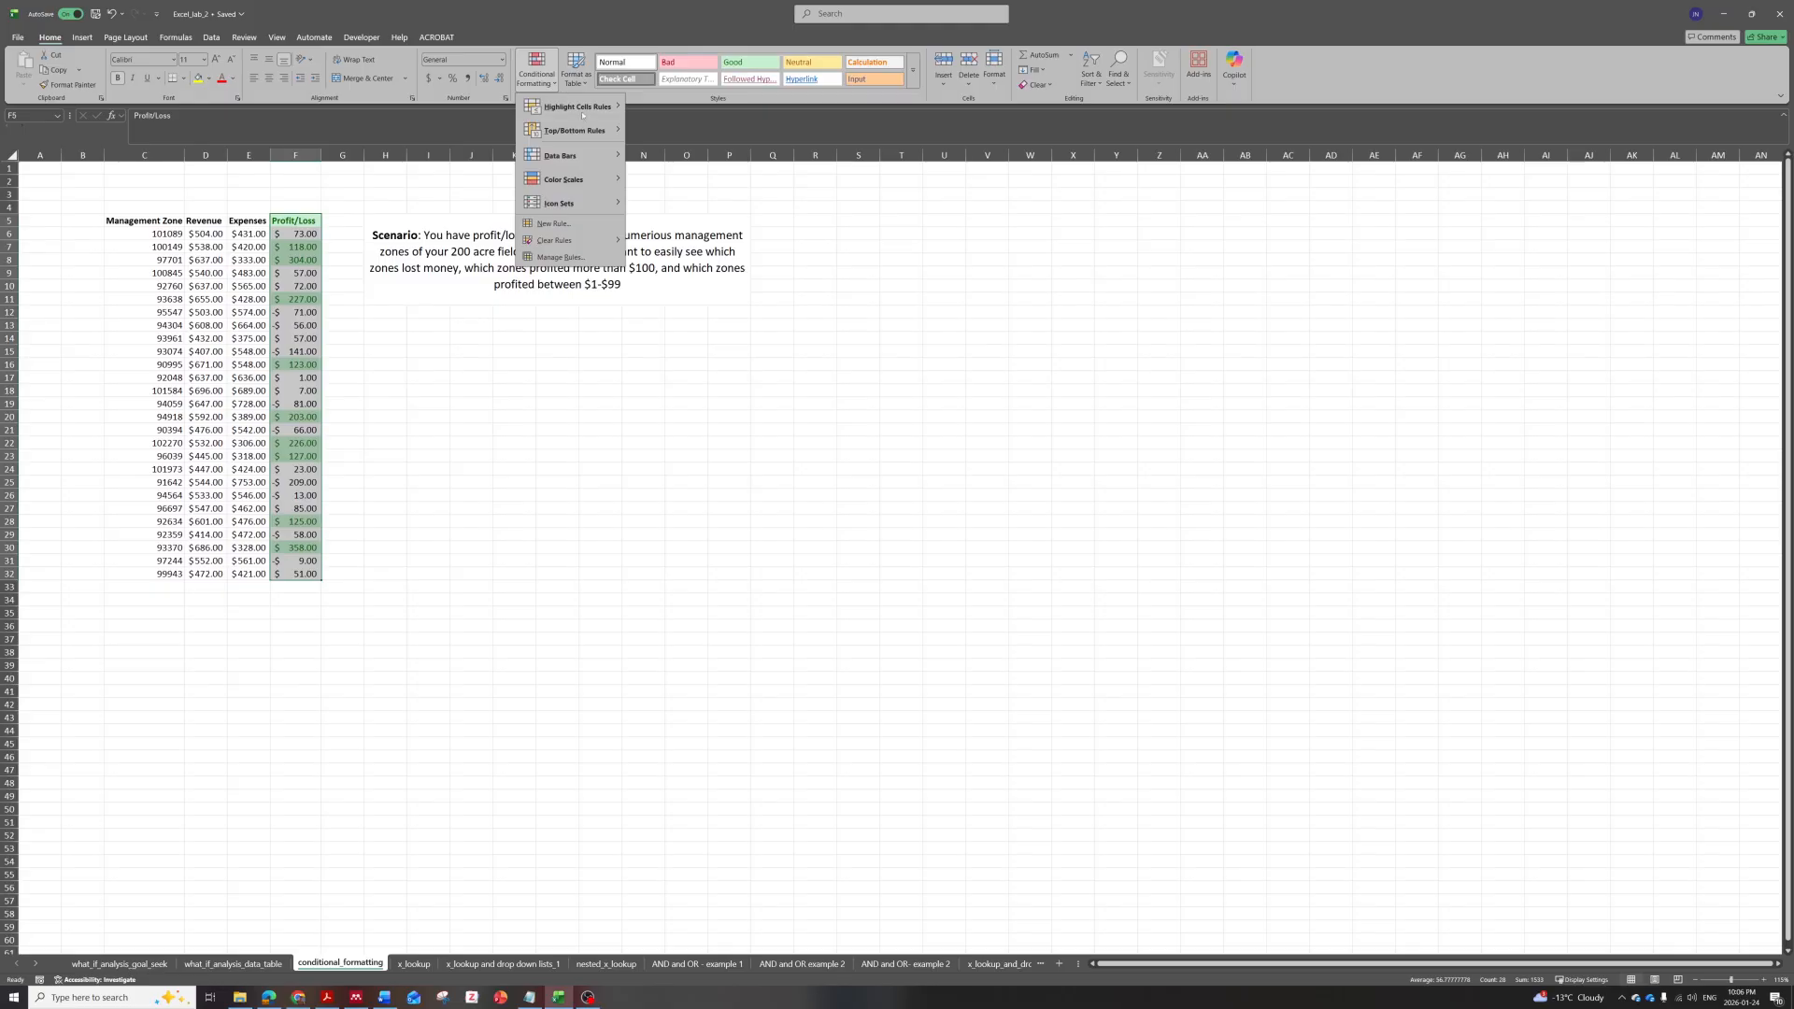
{"action": "mouse_move", "coordinate": [585, 112]}
{"action": "left_click", "coordinate": [670, 154]}
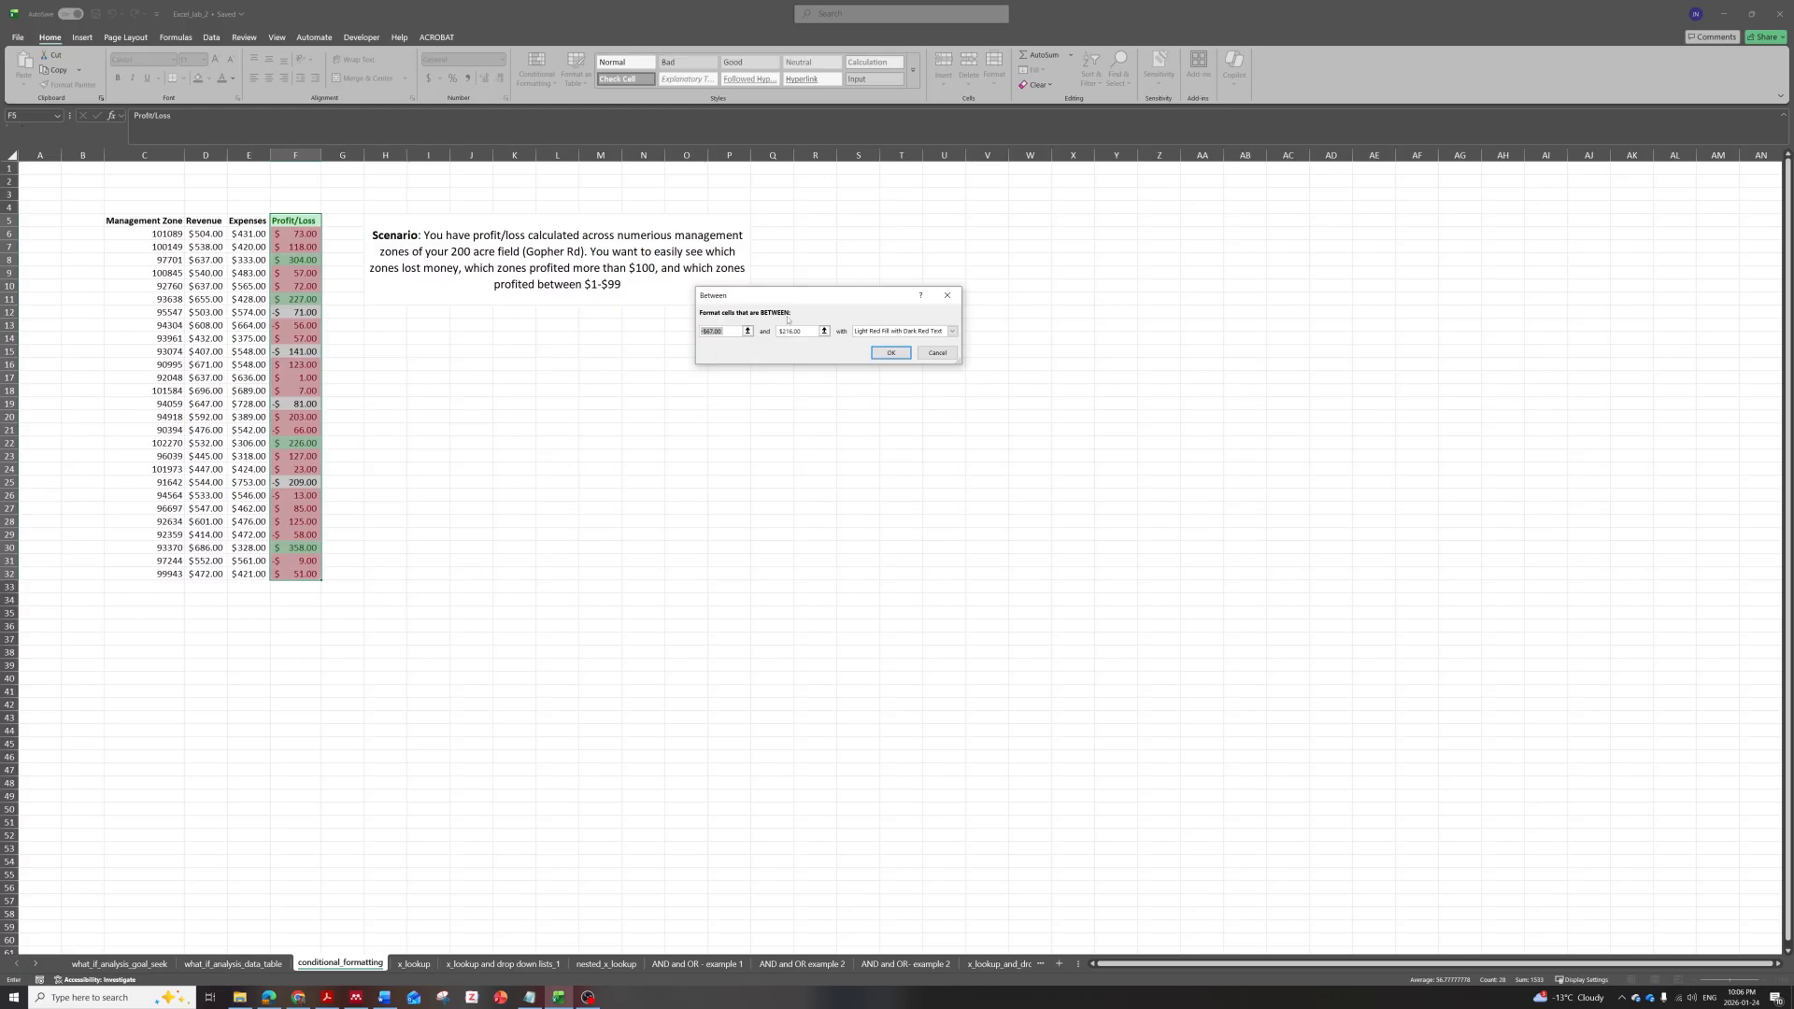
{"action": "type", "text": "1"}
{"action": "key", "text": "Tab"}
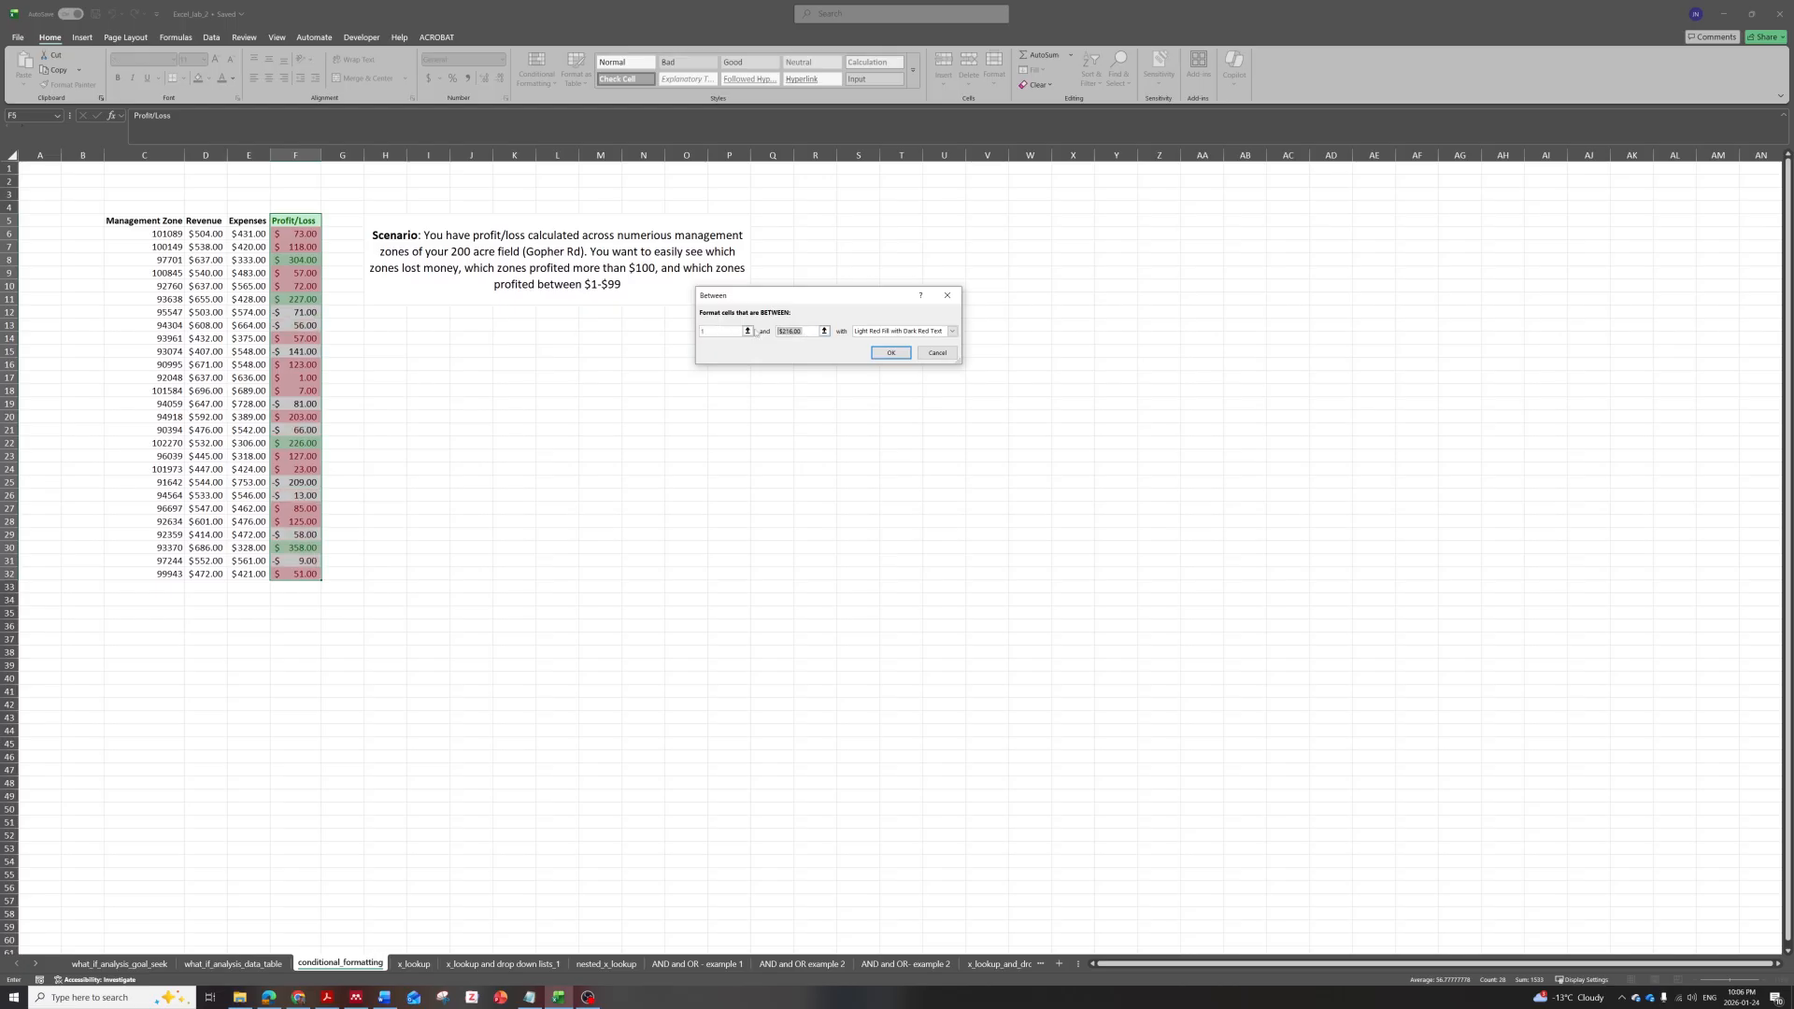
{"action": "type", "text": "99"}
{"action": "left_click", "coordinate": [952, 331]}
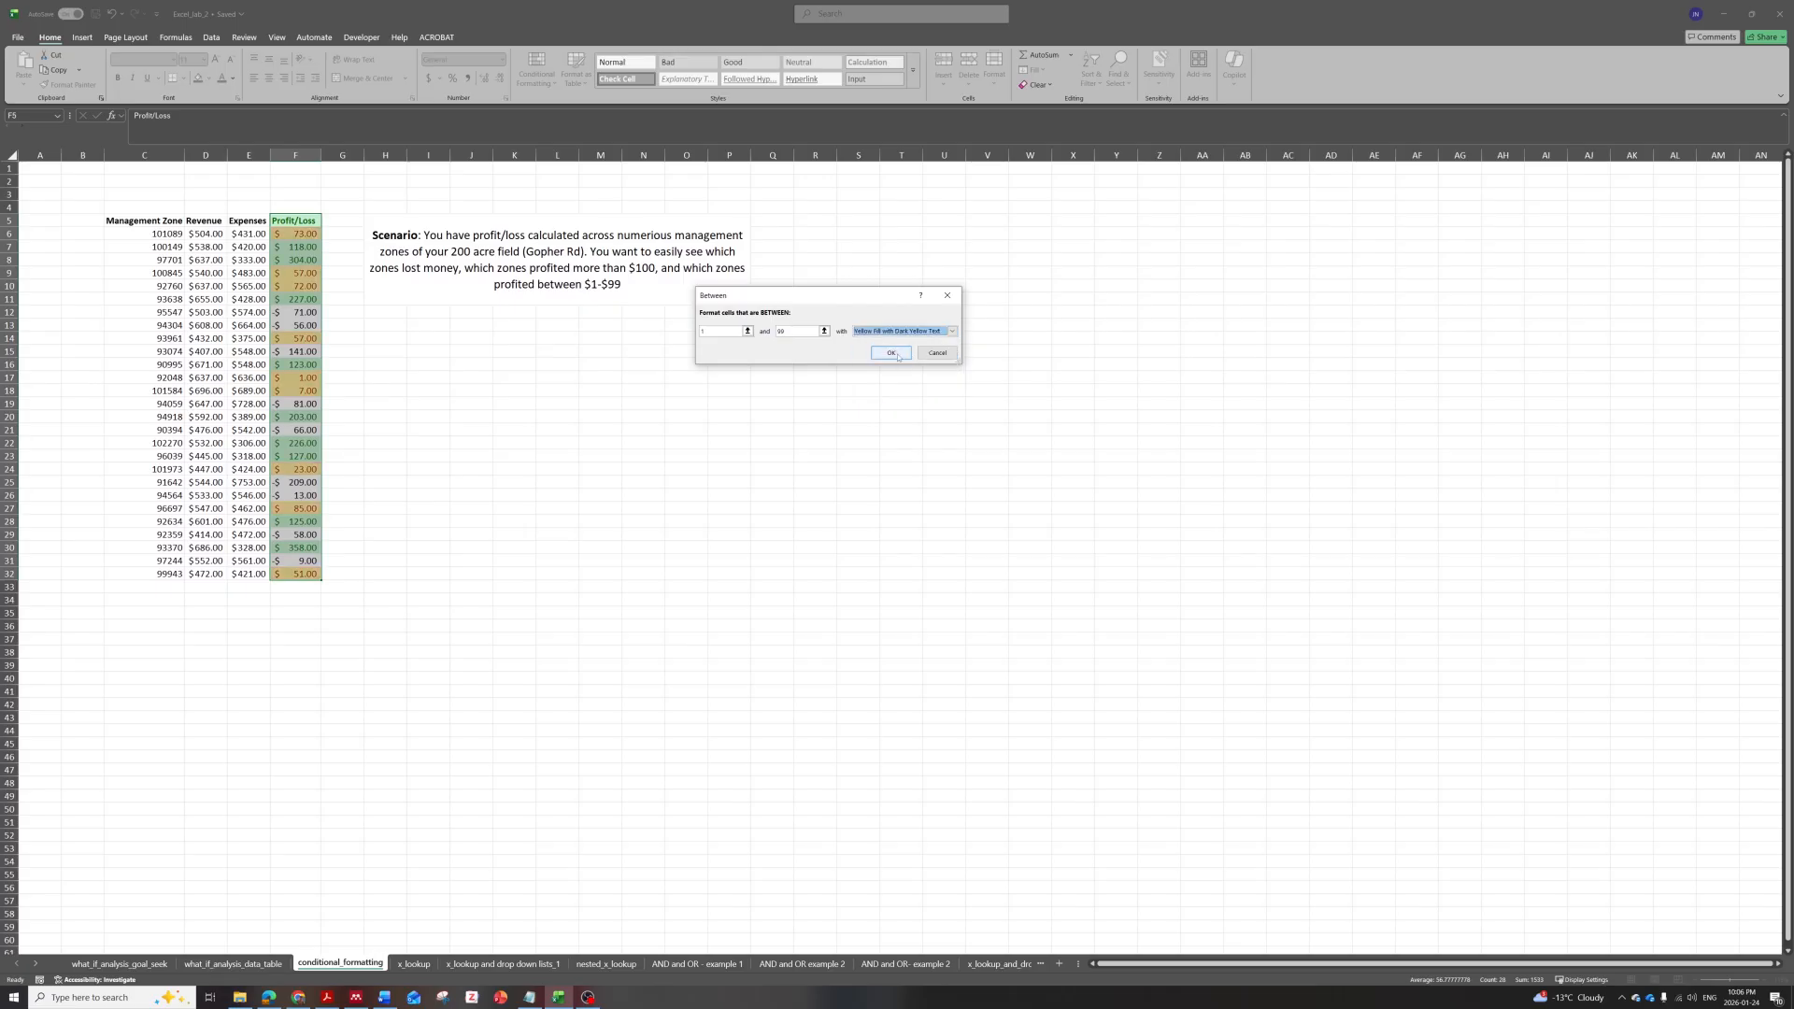
{"action": "left_click", "coordinate": [892, 354]}
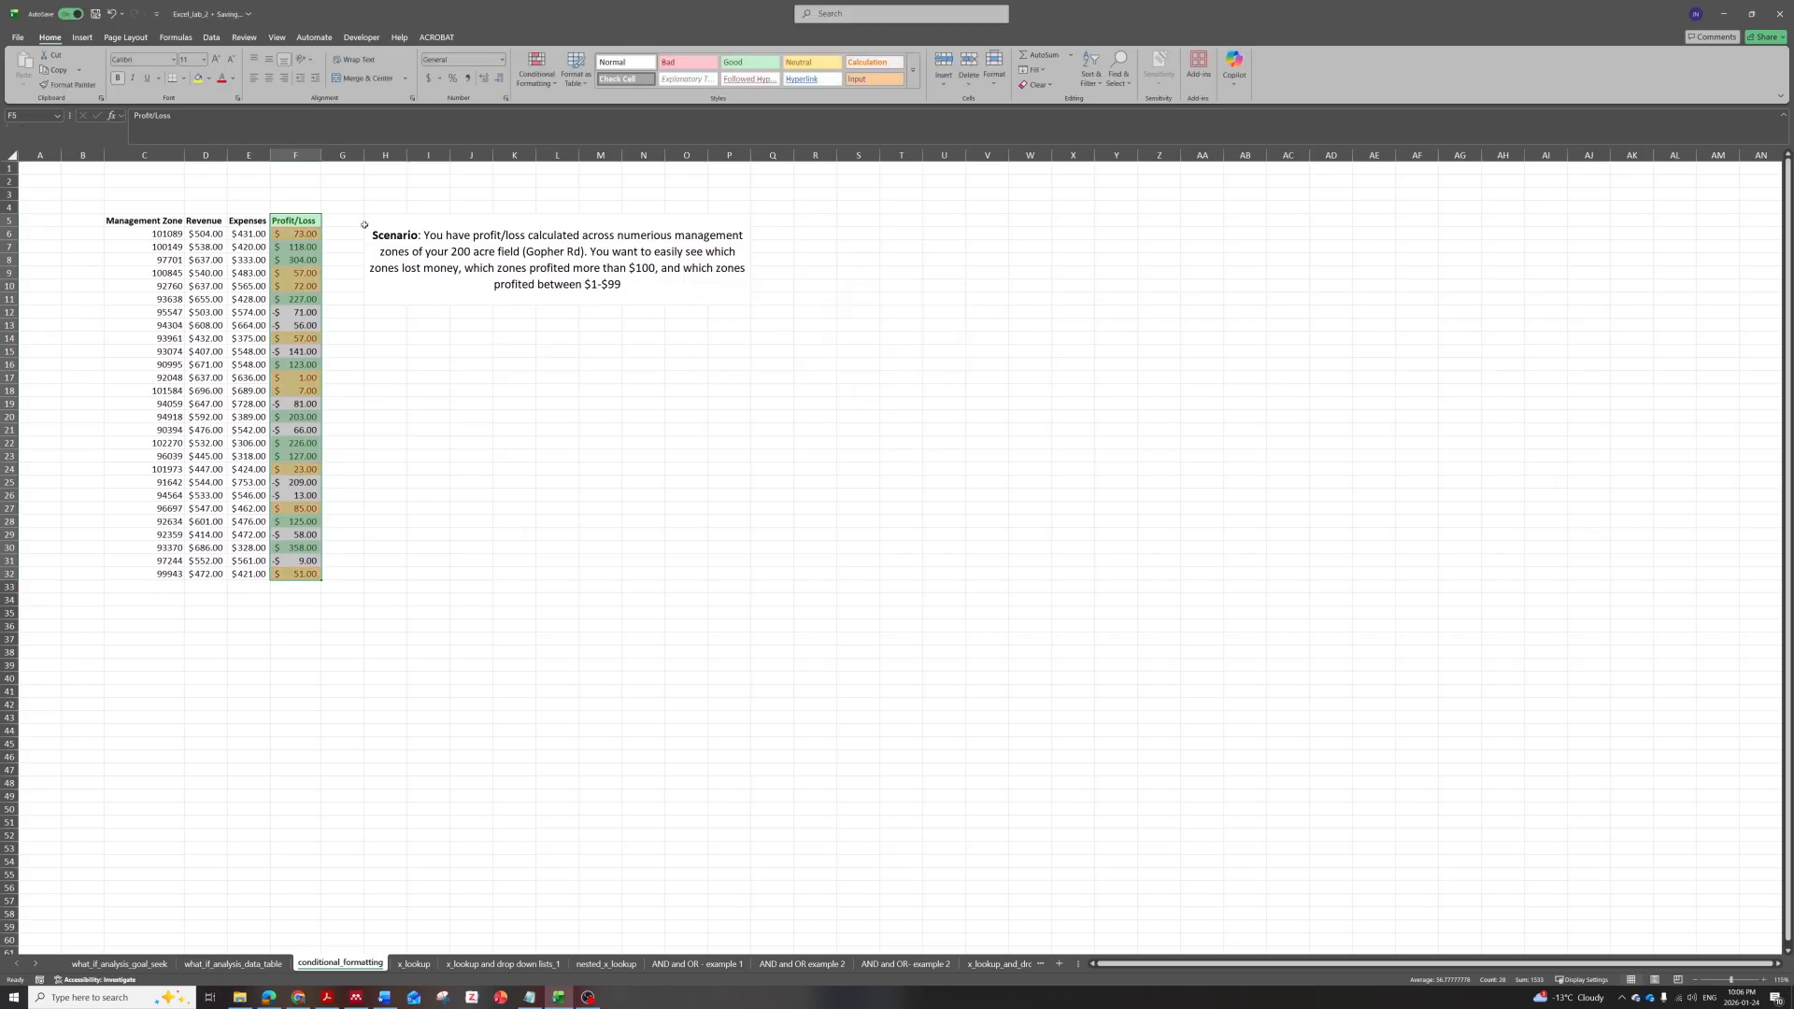
Set up a Less Than rule with value 0 and a custom format for Profit/Loss cells F5:F32.
{"action": "left_click", "coordinate": [536, 71]}
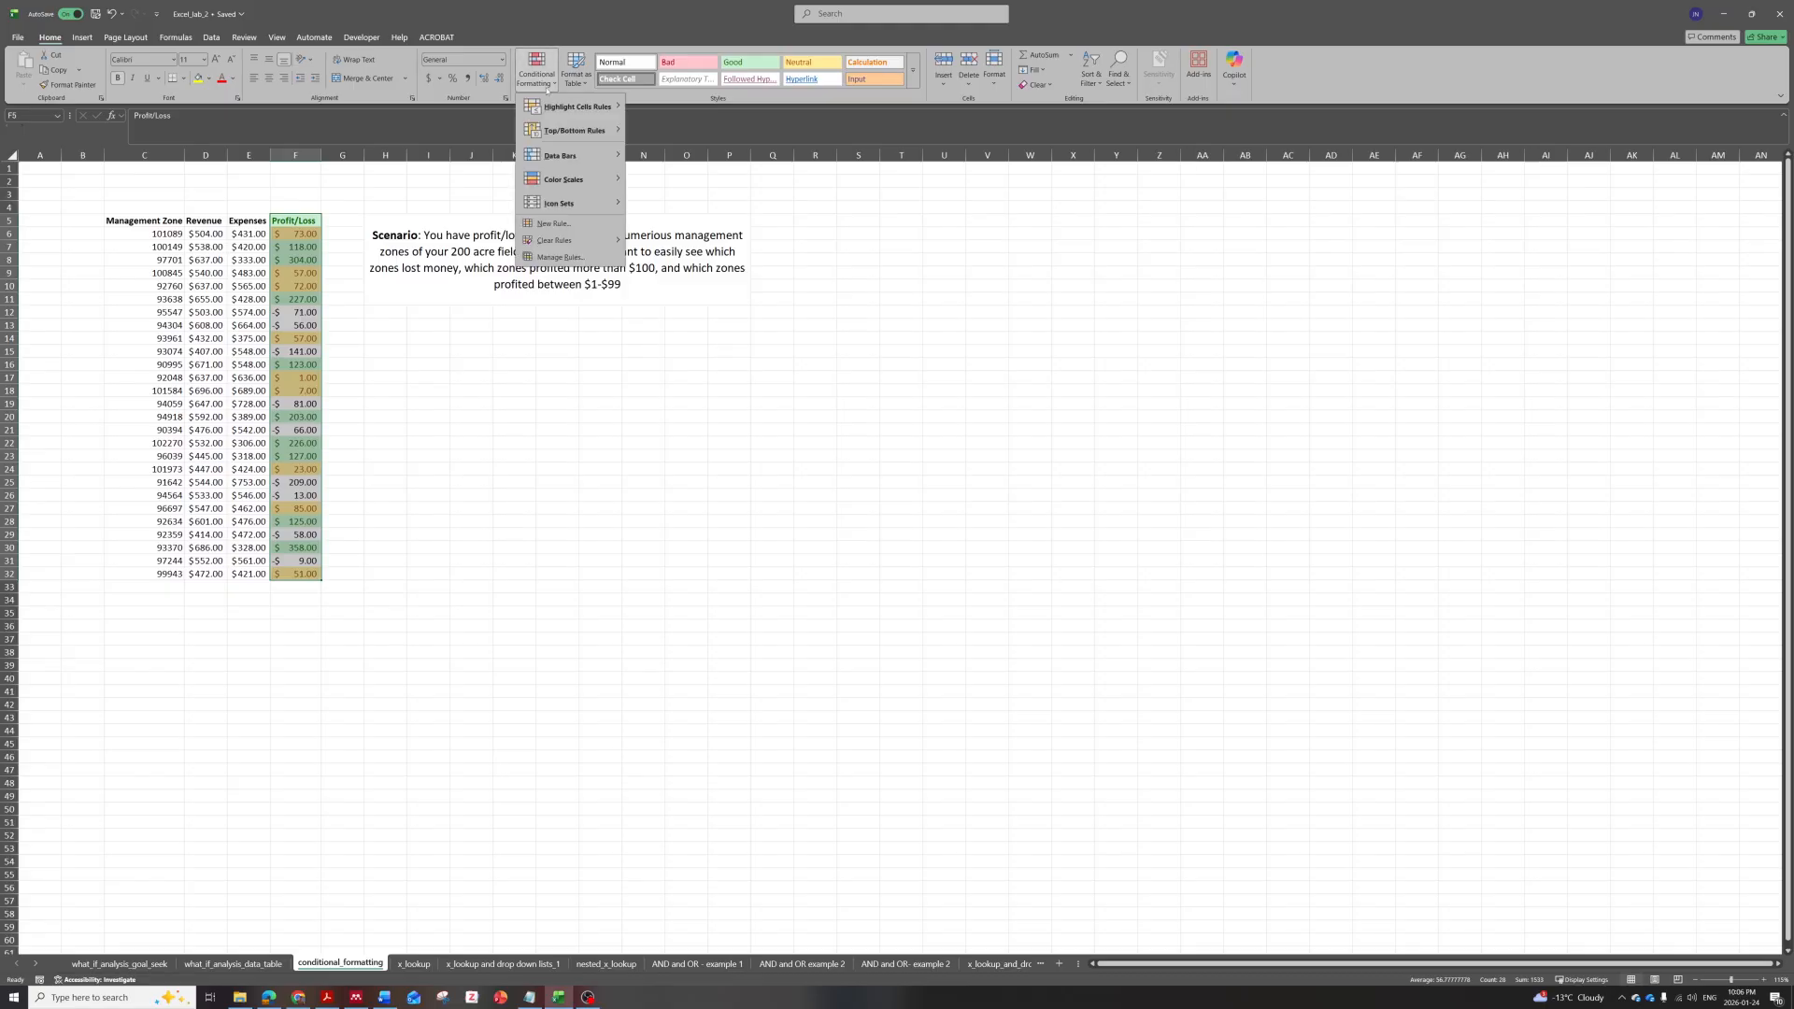
{"action": "mouse_move", "coordinate": [579, 107]}
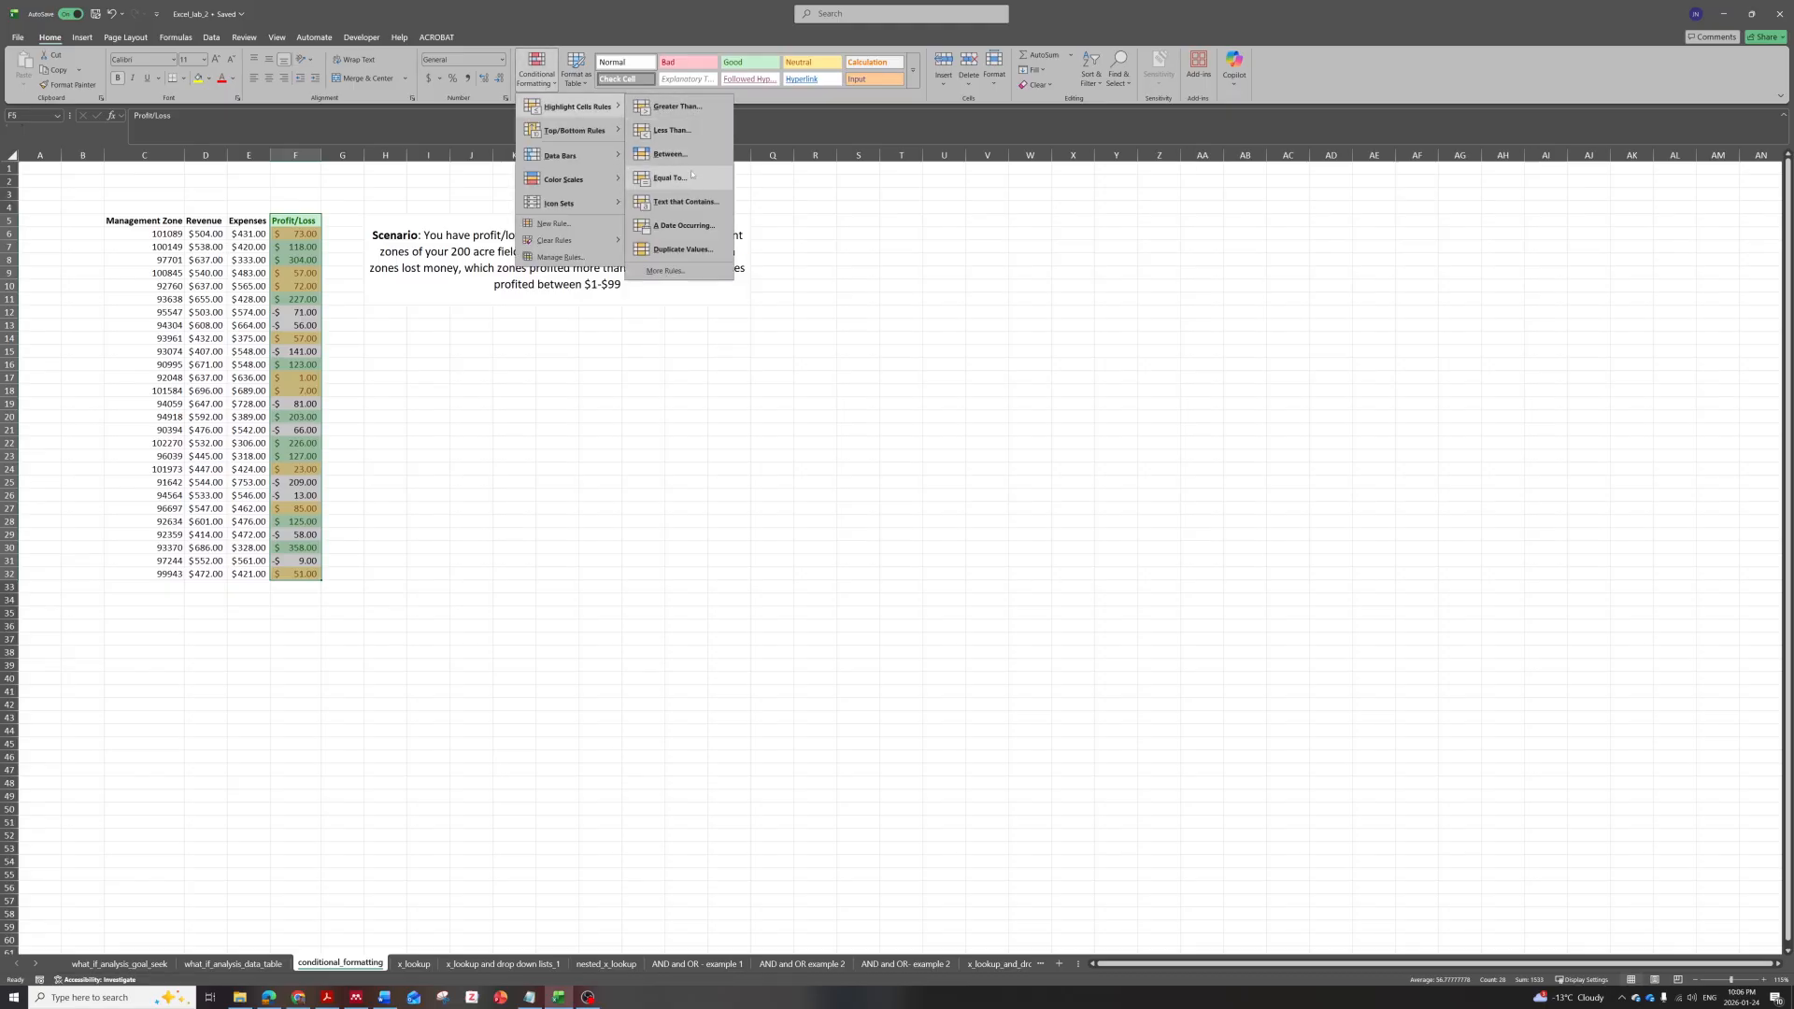
{"action": "left_click", "coordinate": [672, 130]}
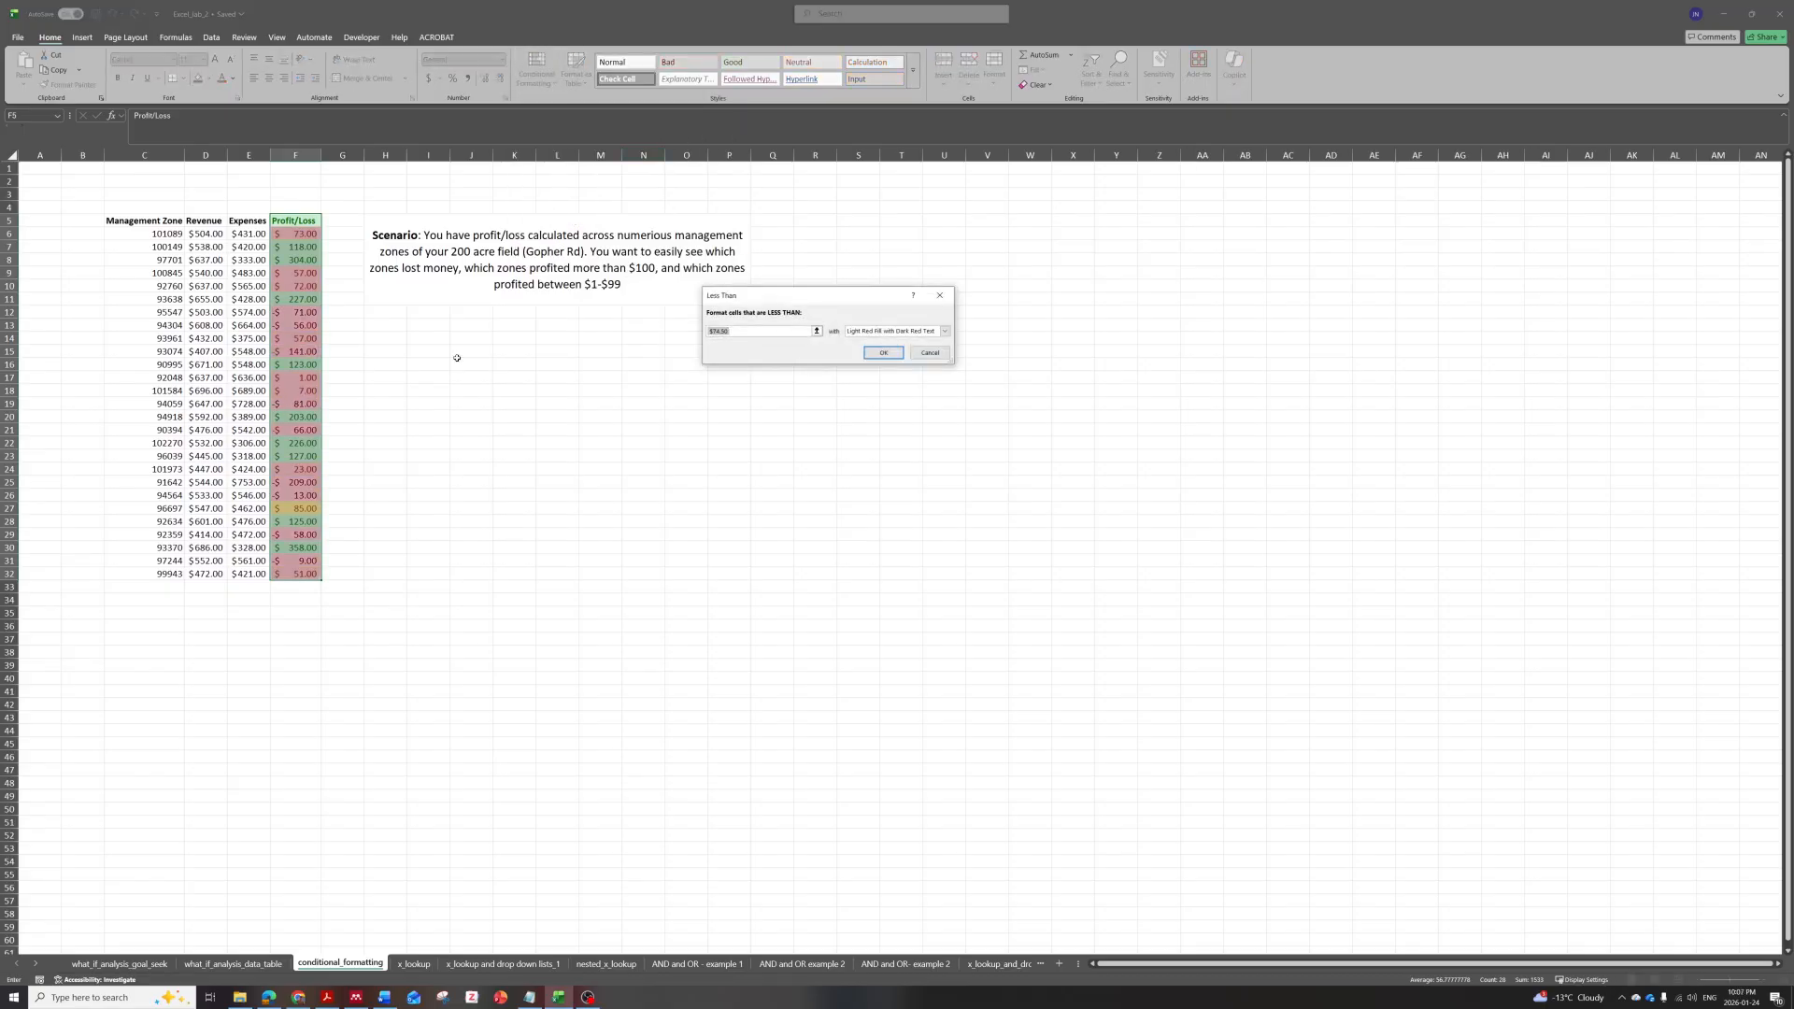
{"action": "type", "text": "0"}
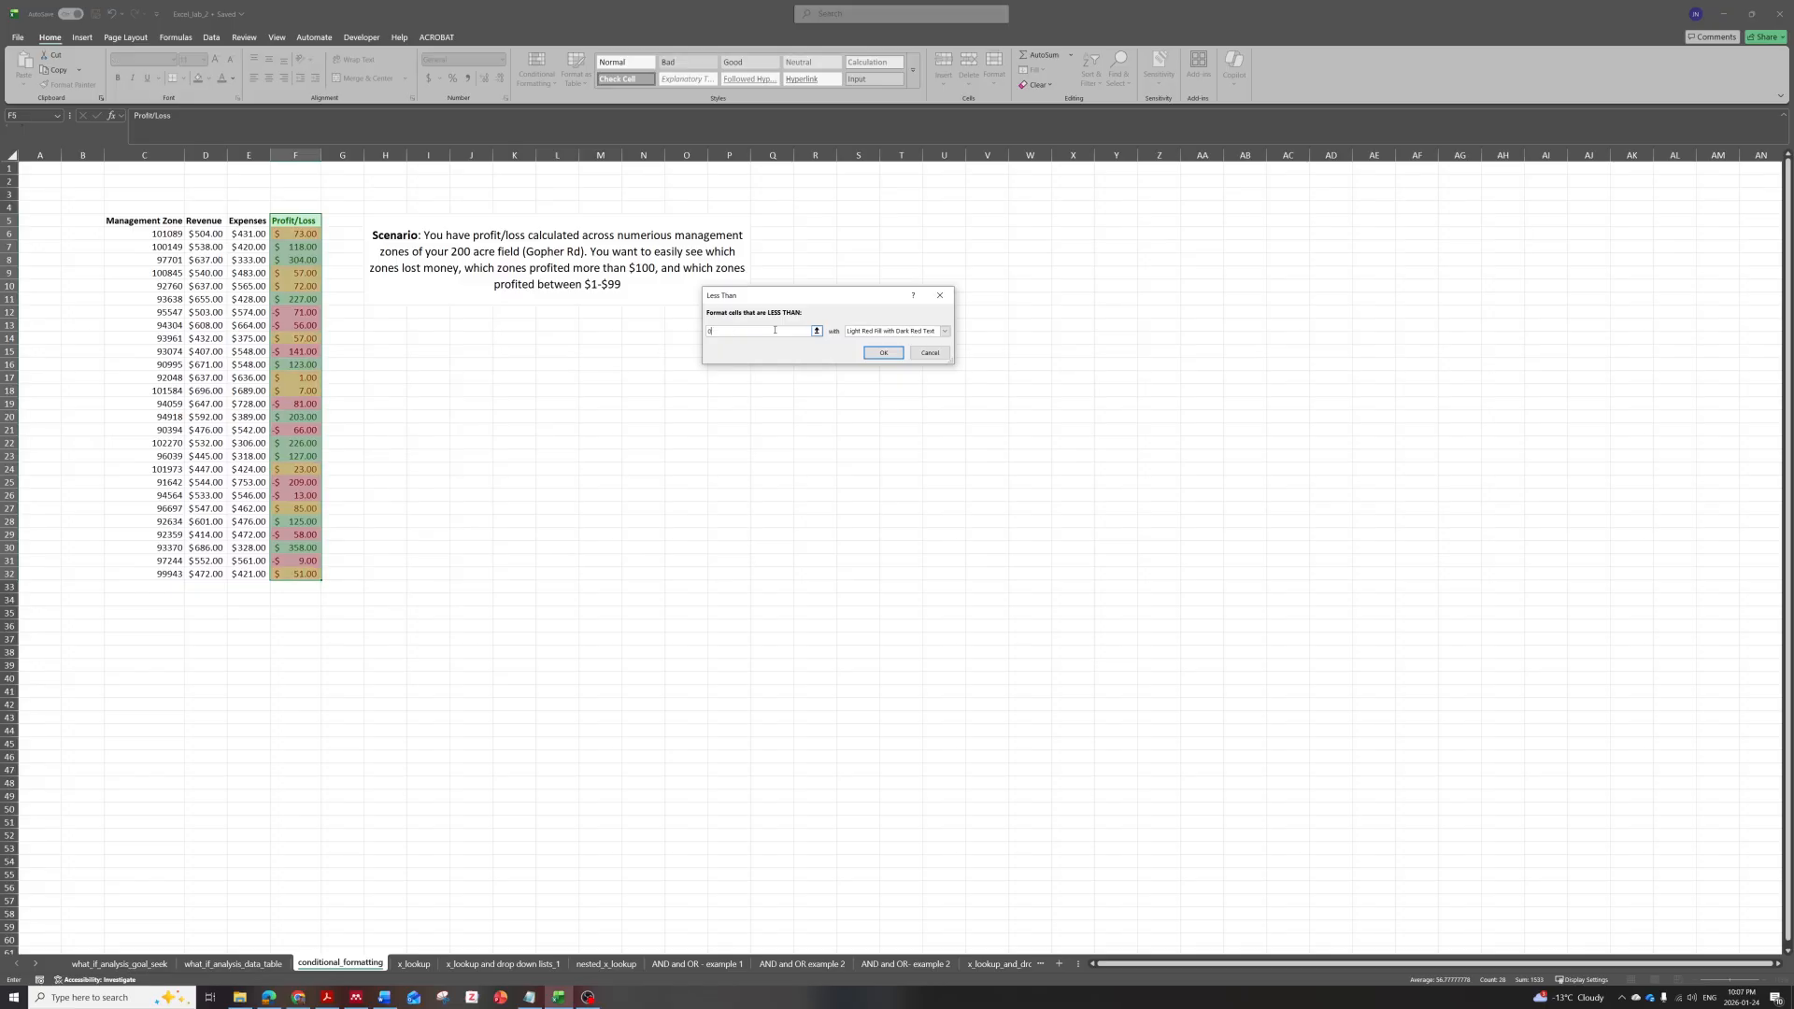
{"action": "left_click", "coordinate": [925, 331]}
{"action": "left_click", "coordinate": [897, 391]}
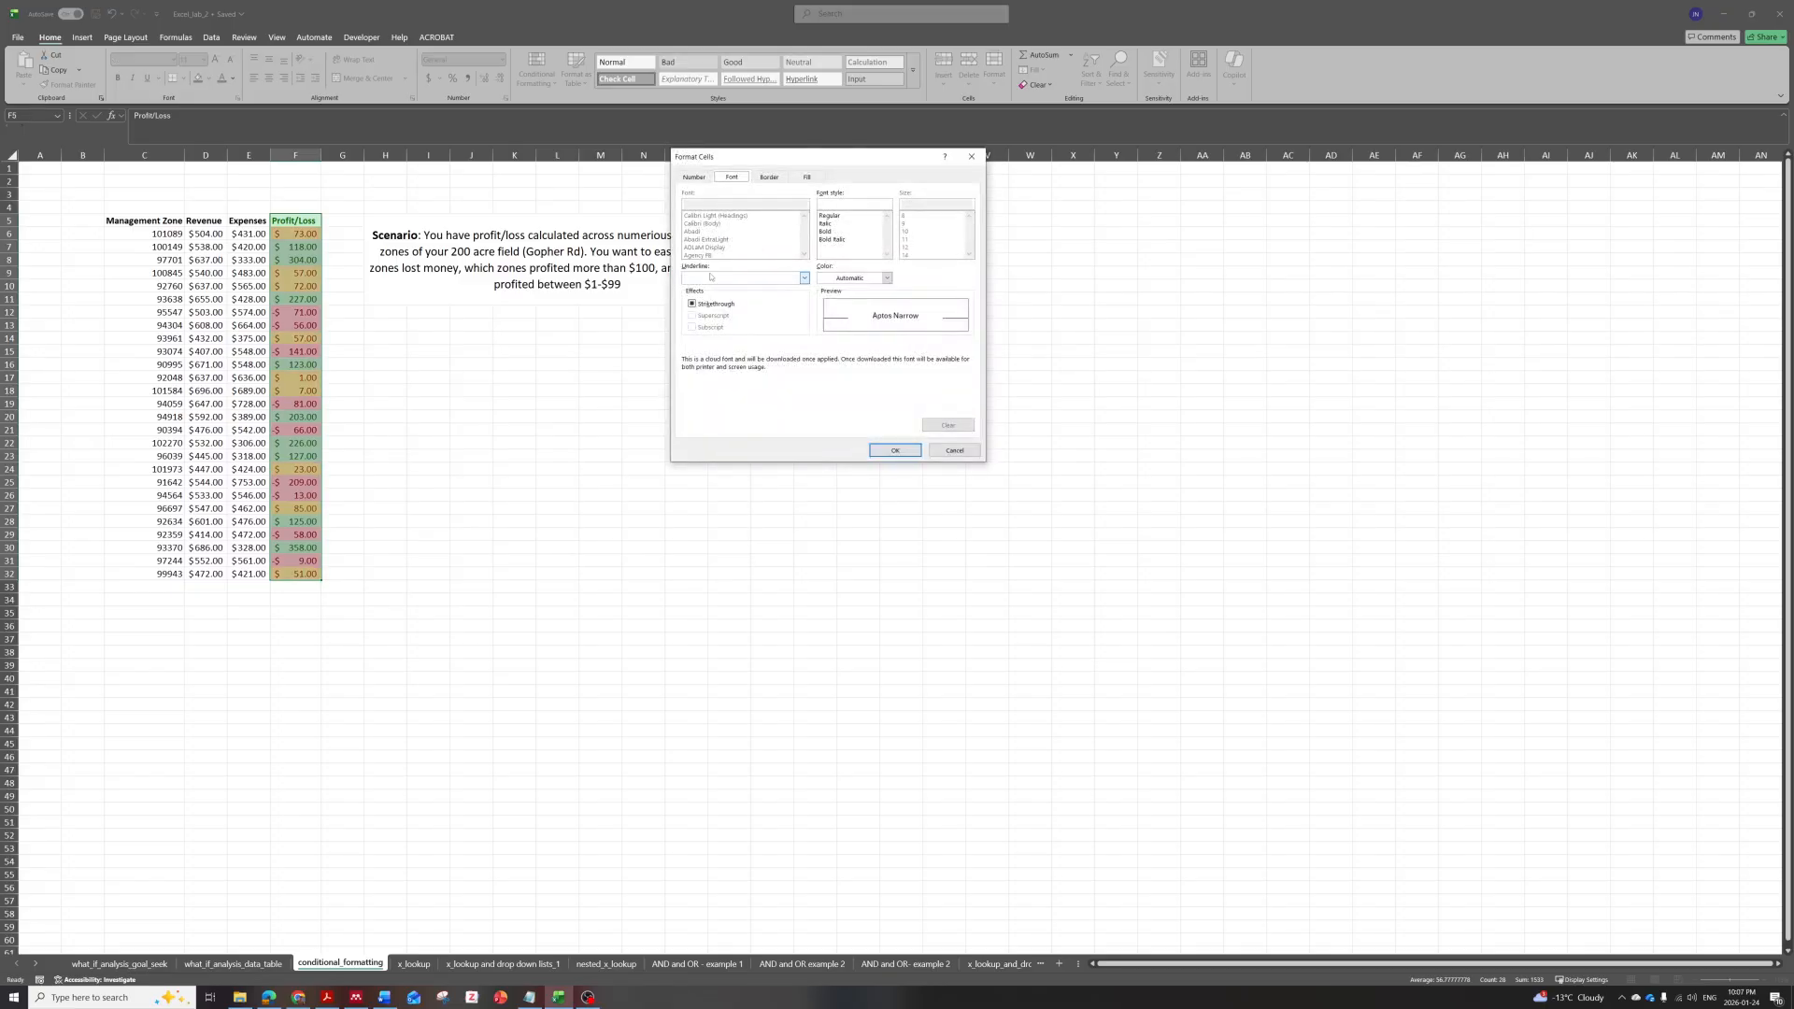
Add an outline border to the custom format and choose purple as the line colour.
{"action": "left_click", "coordinate": [769, 177]}
{"action": "left_click", "coordinate": [850, 212]}
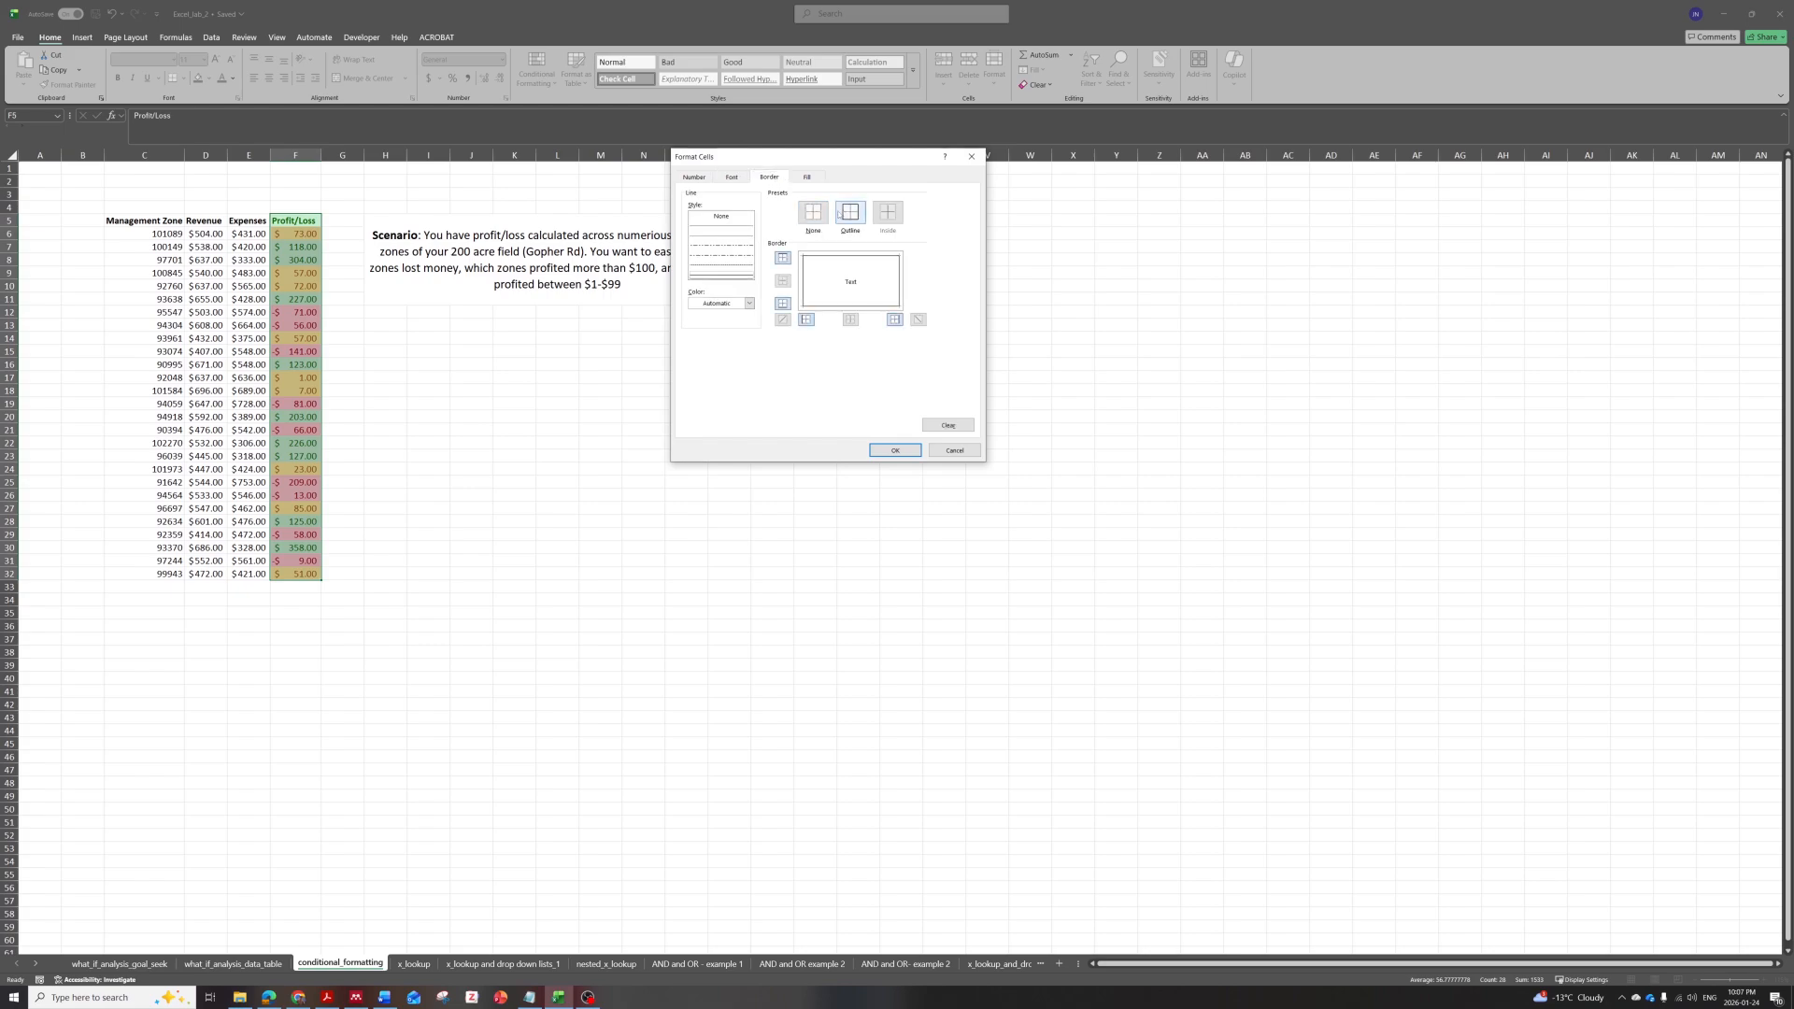
{"action": "left_click", "coordinate": [748, 303]}
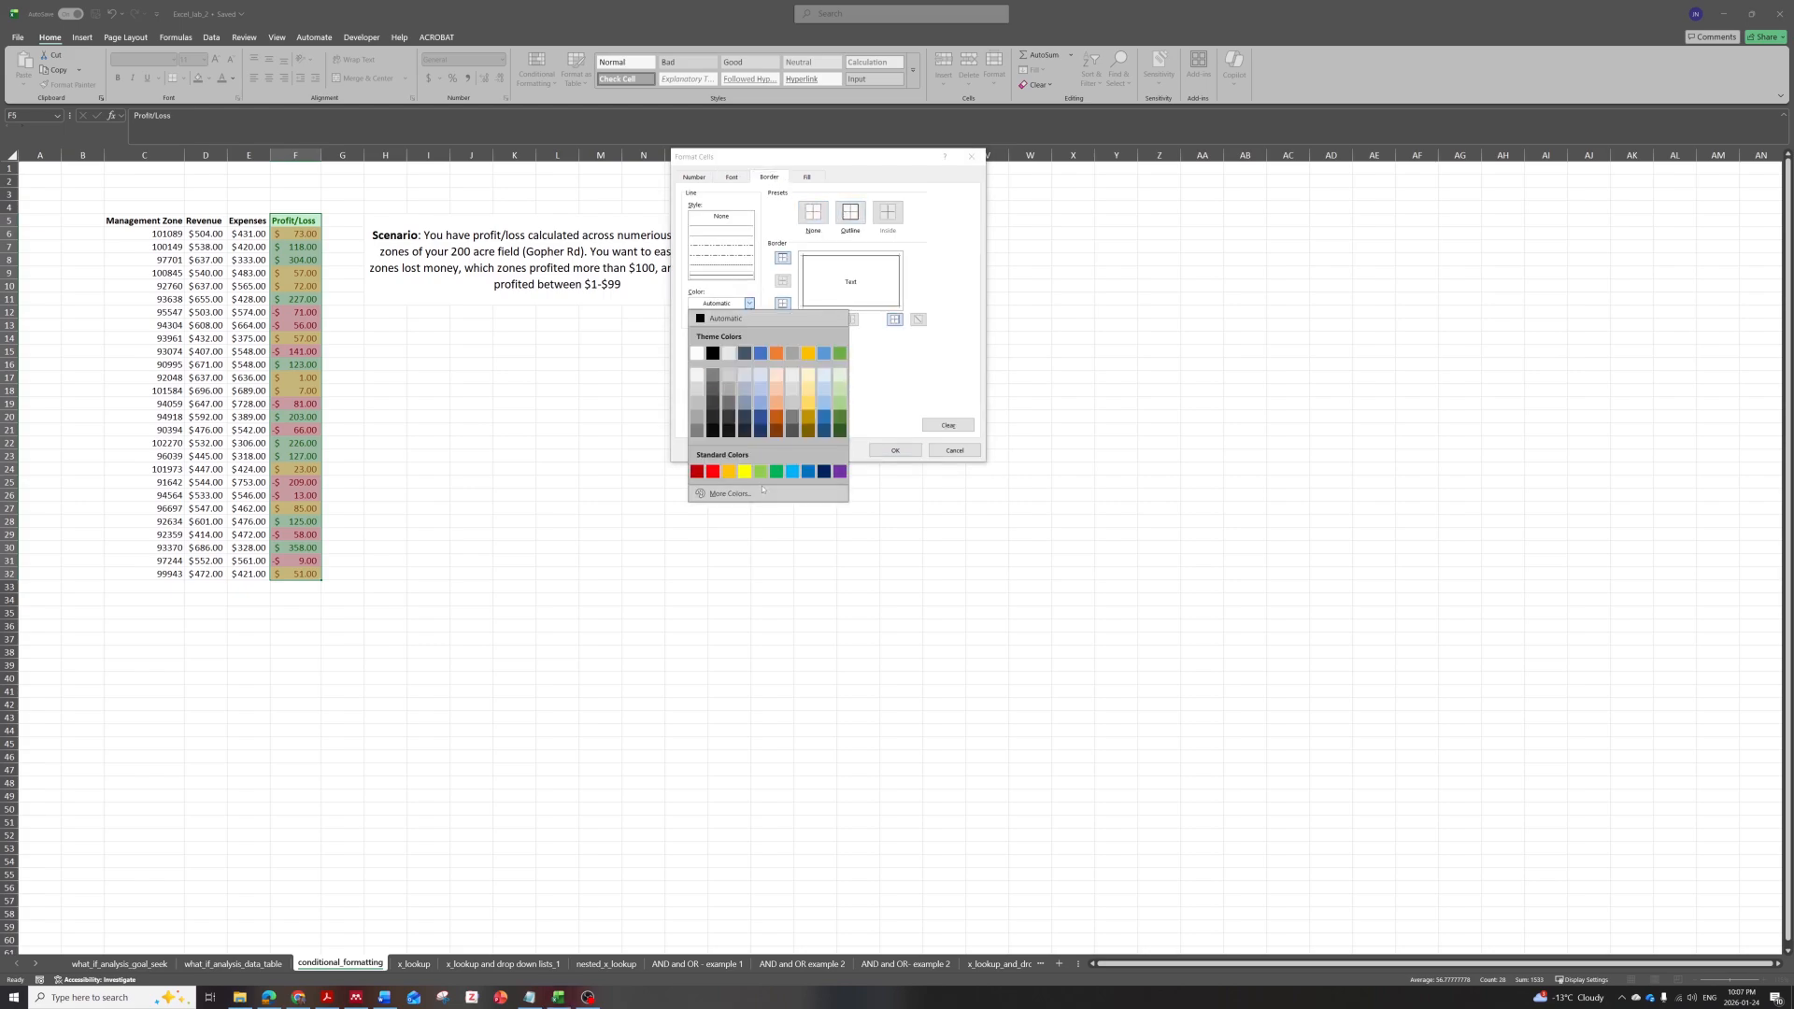
{"action": "left_click", "coordinate": [839, 471]}
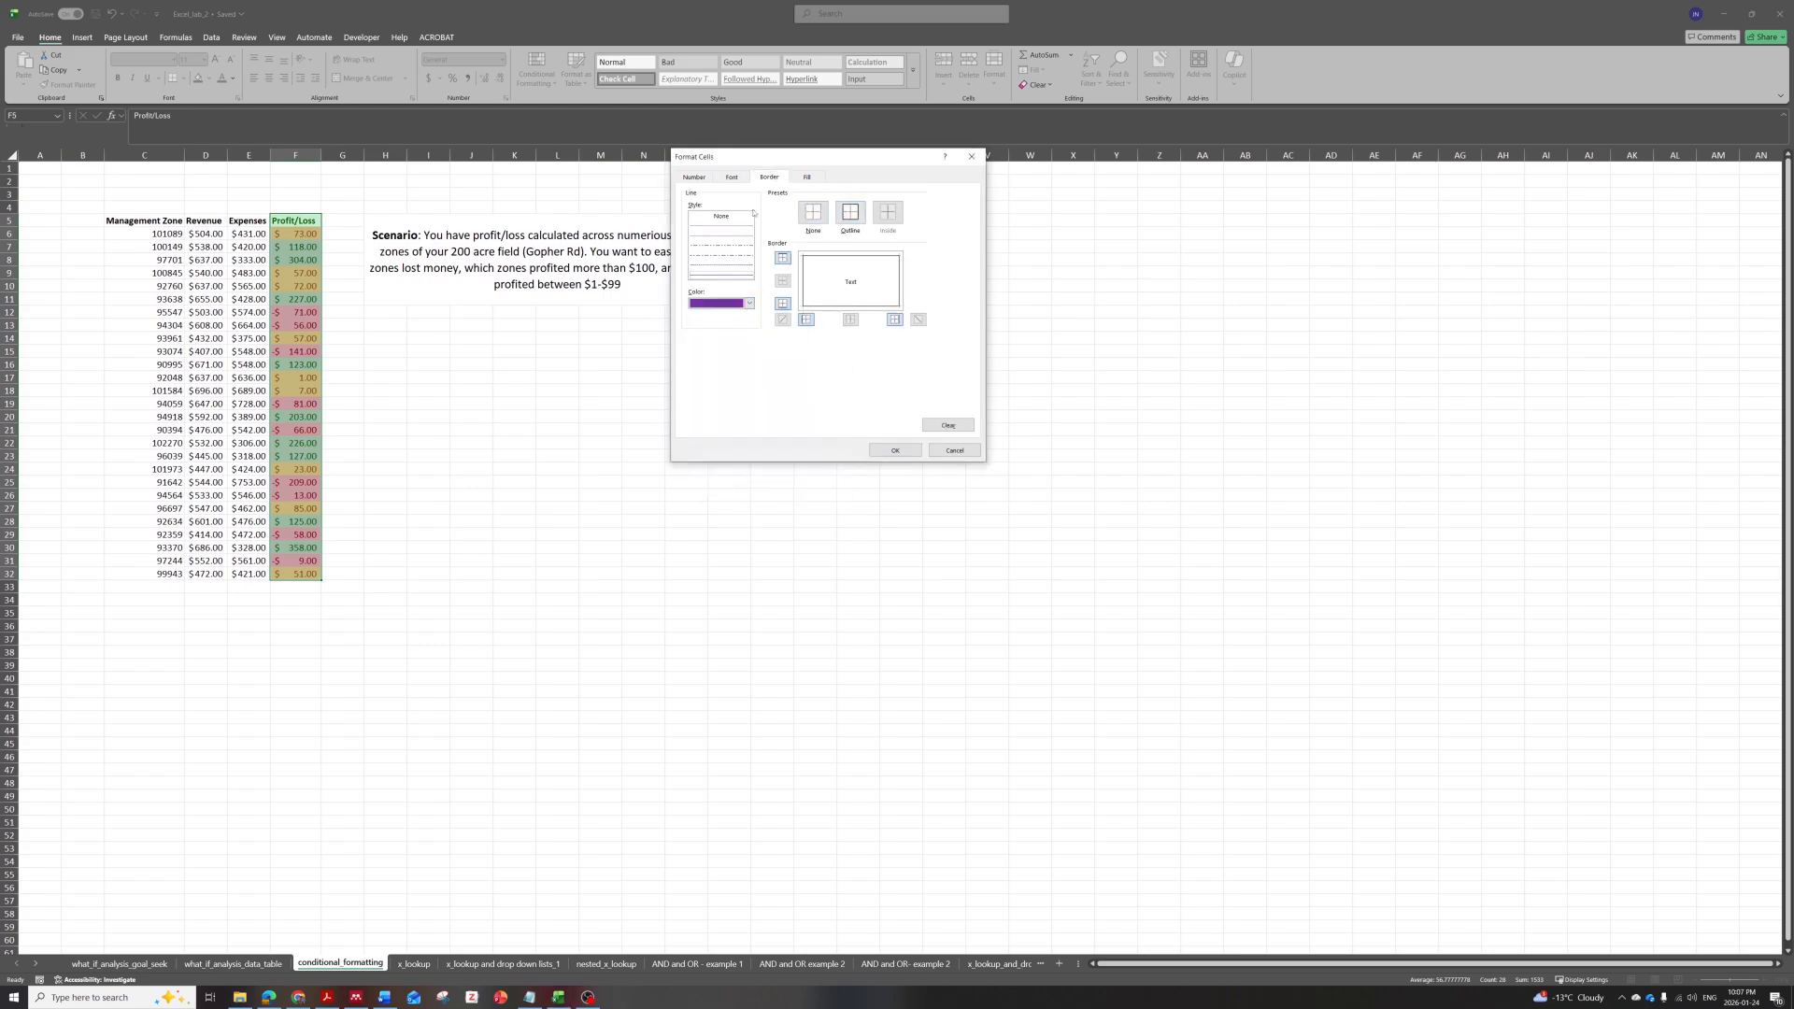
Give the custom format an orange fill and apply the less-than-0 rule to the Profit/Loss cells.
{"action": "left_click", "coordinate": [808, 177]}
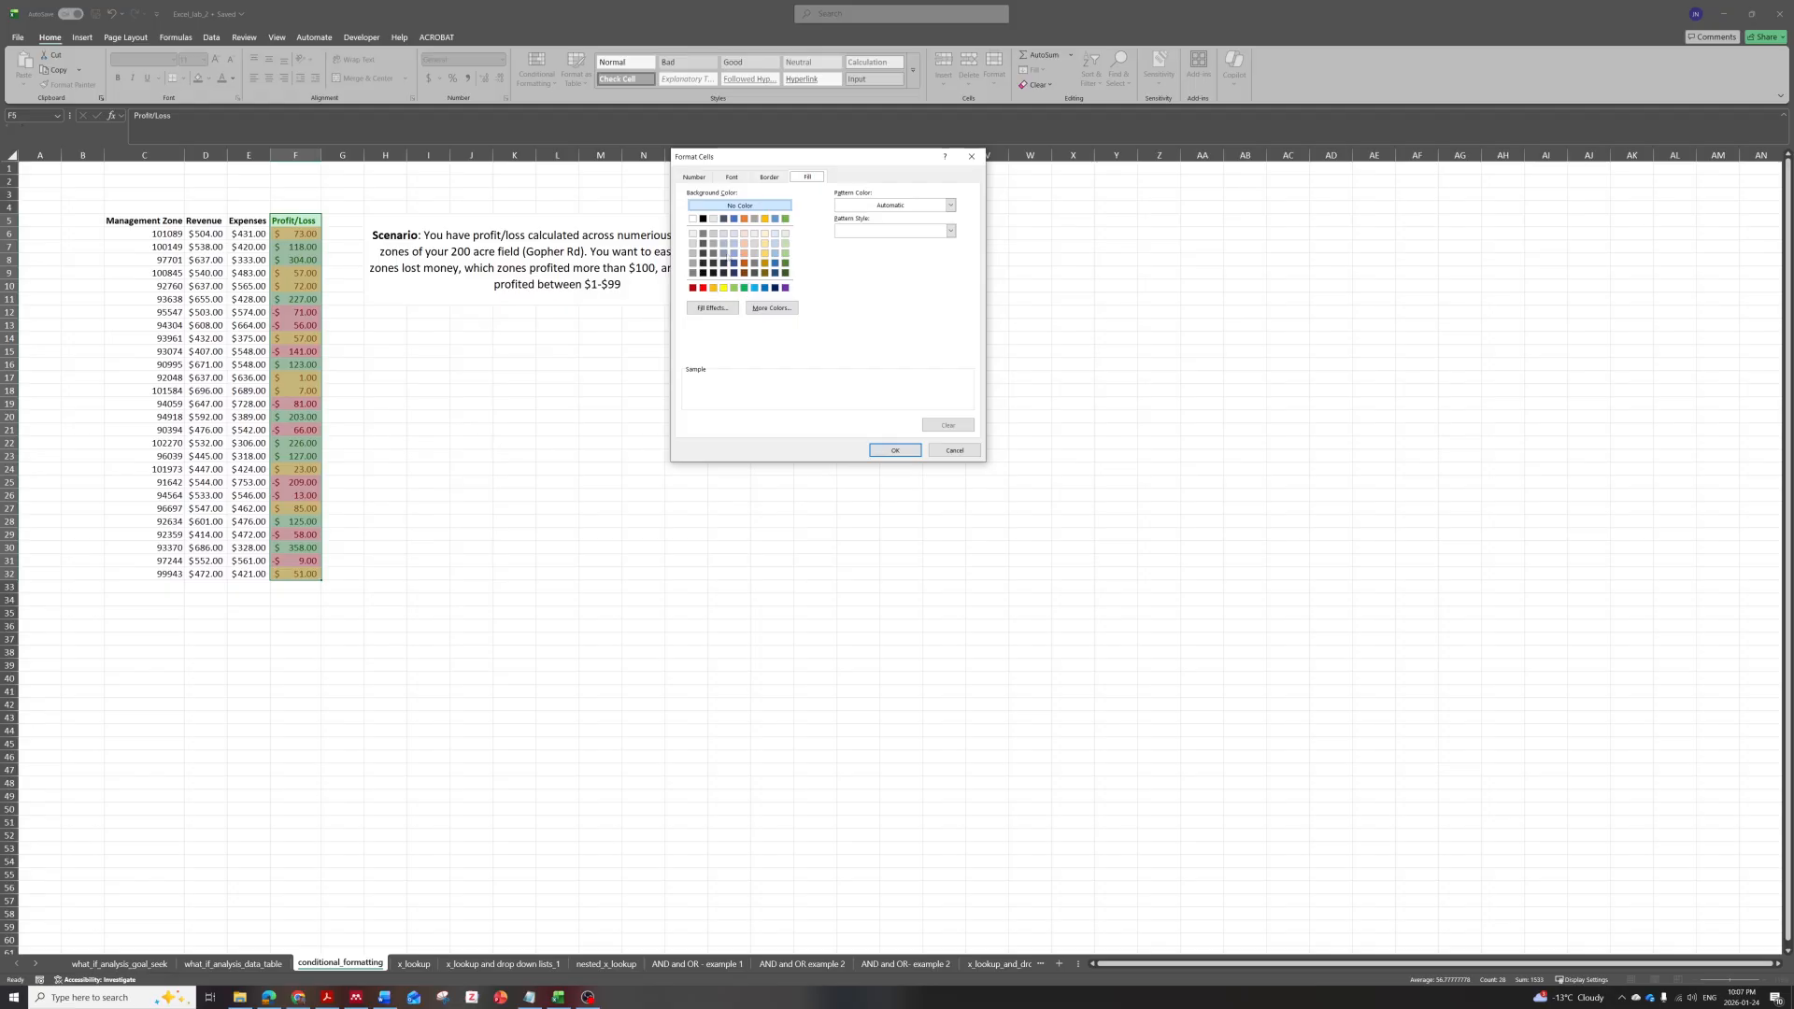
{"action": "left_click", "coordinate": [713, 287]}
{"action": "left_click", "coordinate": [881, 451]}
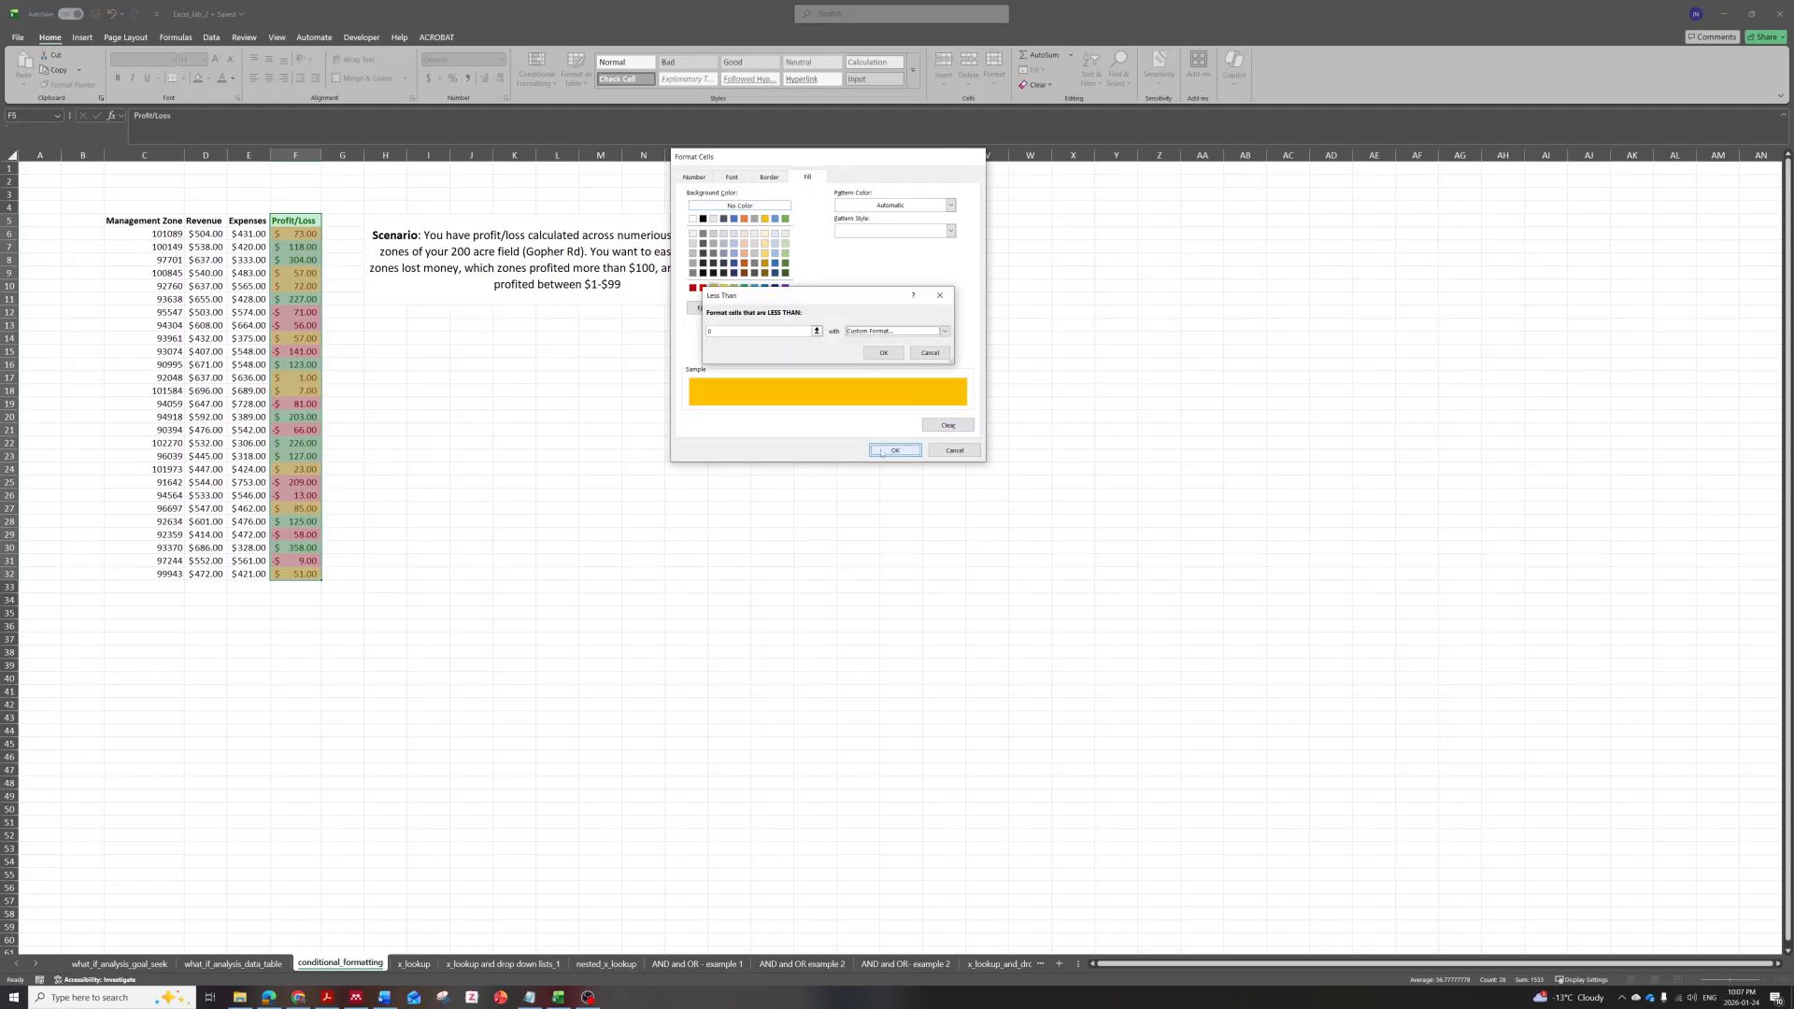
{"action": "left_click", "coordinate": [883, 353]}
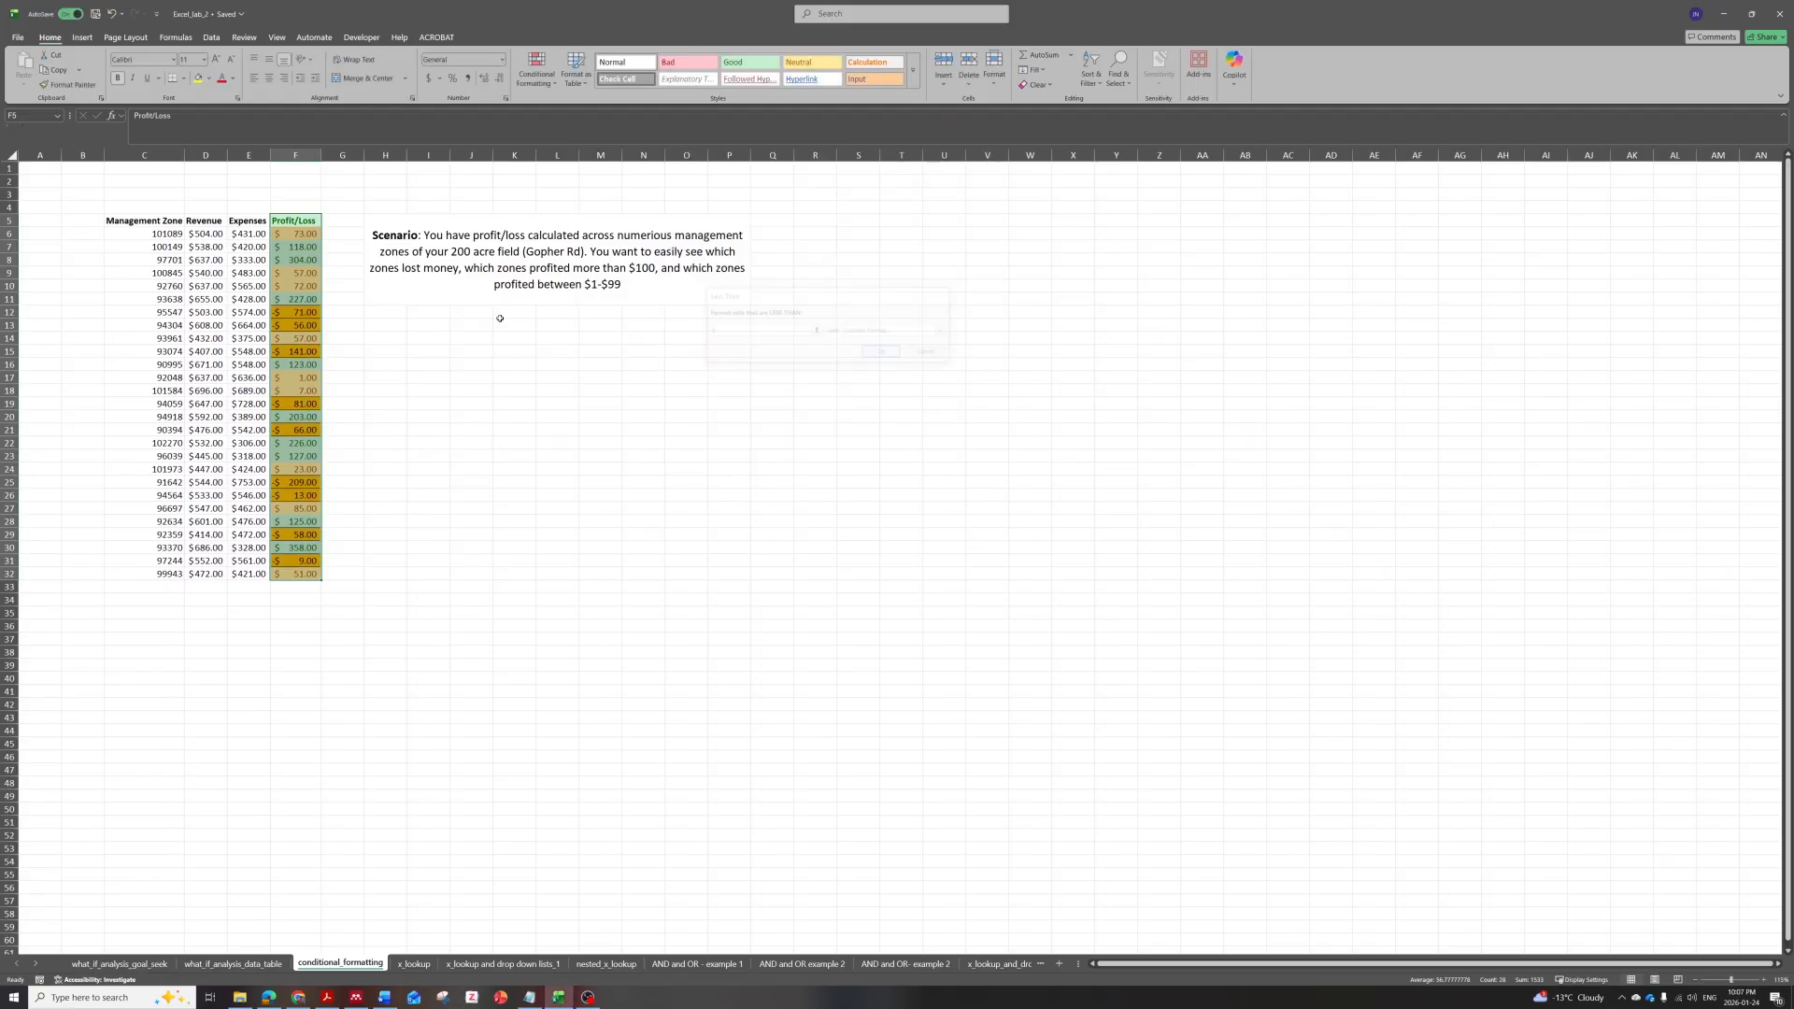
Examine the colour-coded Profit/Loss values in column F against the scenario's three profit ranges.
{"action": "left_click", "coordinate": [475, 297]}
{"action": "left_click", "coordinate": [319, 341]}
{"action": "left_click", "coordinate": [286, 289]}
{"action": "scroll", "coordinate": [287, 288], "scroll_direction": "up", "scroll_amount": 9}
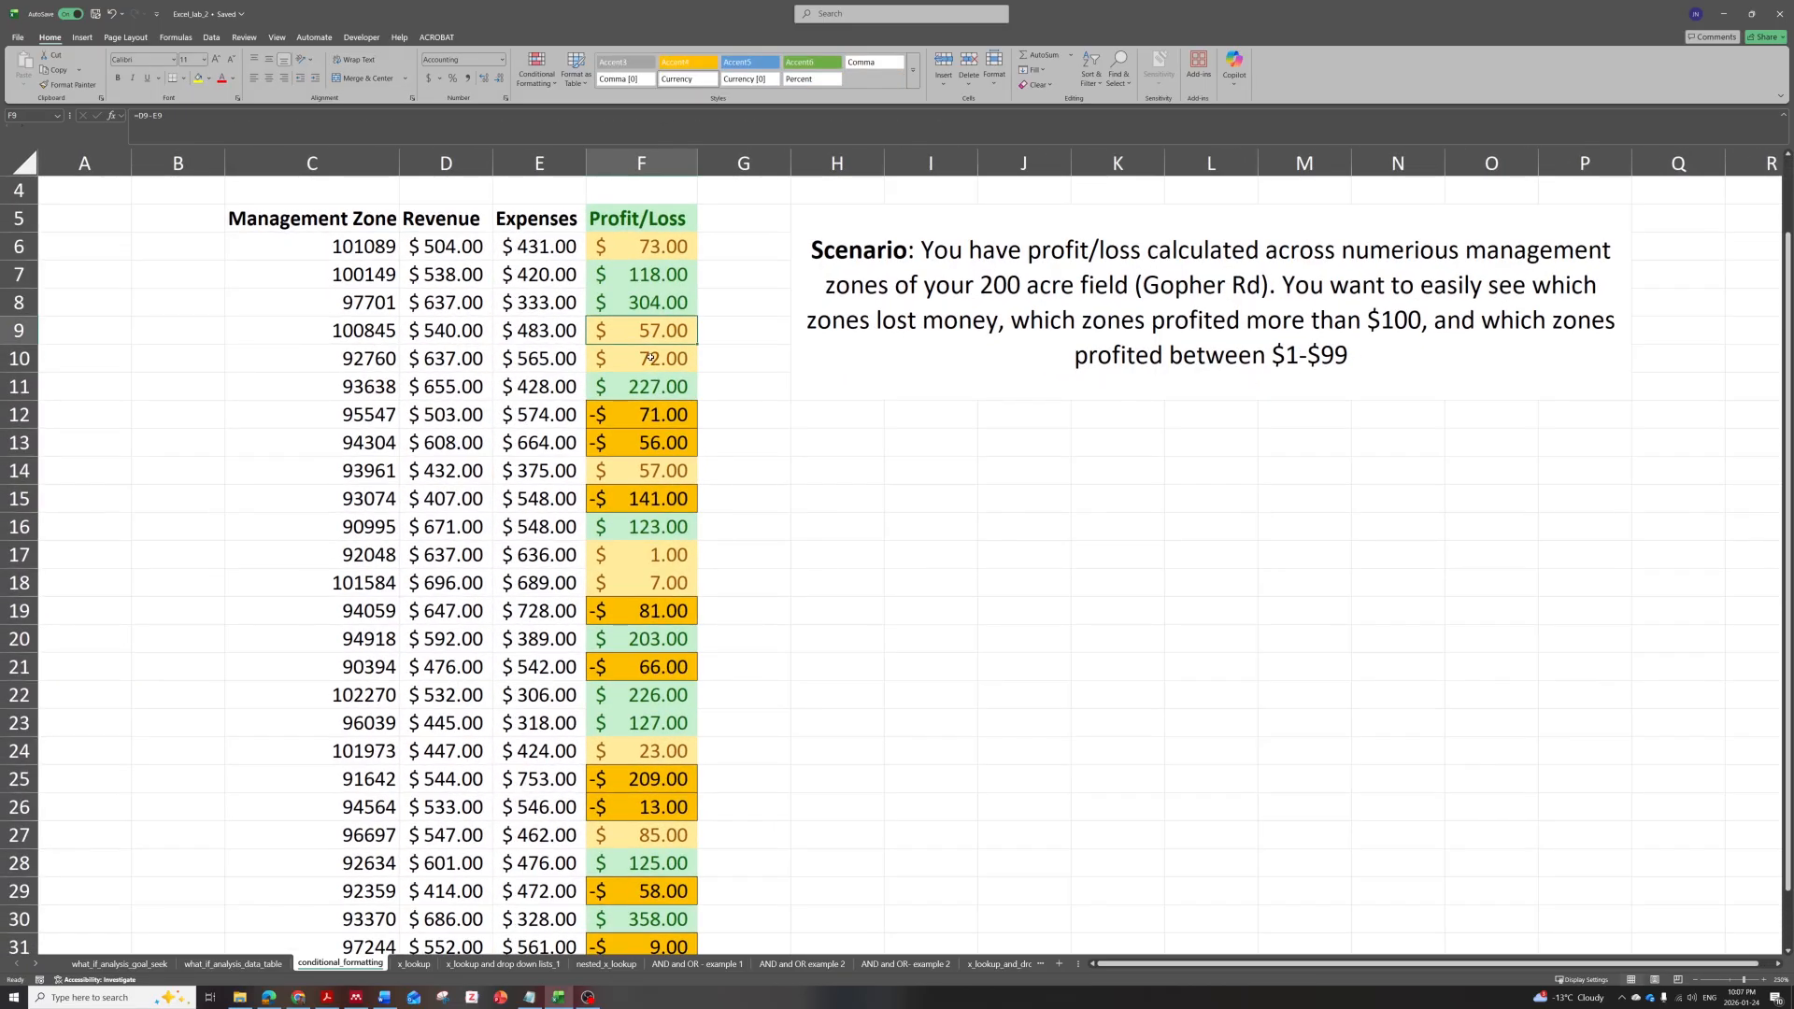
{"action": "scroll", "coordinate": [653, 330], "scroll_direction": "down", "scroll_amount": 5}
{"action": "scroll", "coordinate": [509, 418], "scroll_direction": "down", "scroll_amount": 2}
{"action": "scroll", "coordinate": [508, 417], "scroll_direction": "up", "scroll_amount": 2}
{"action": "scroll", "coordinate": [459, 332], "scroll_direction": "down", "scroll_amount": 1}
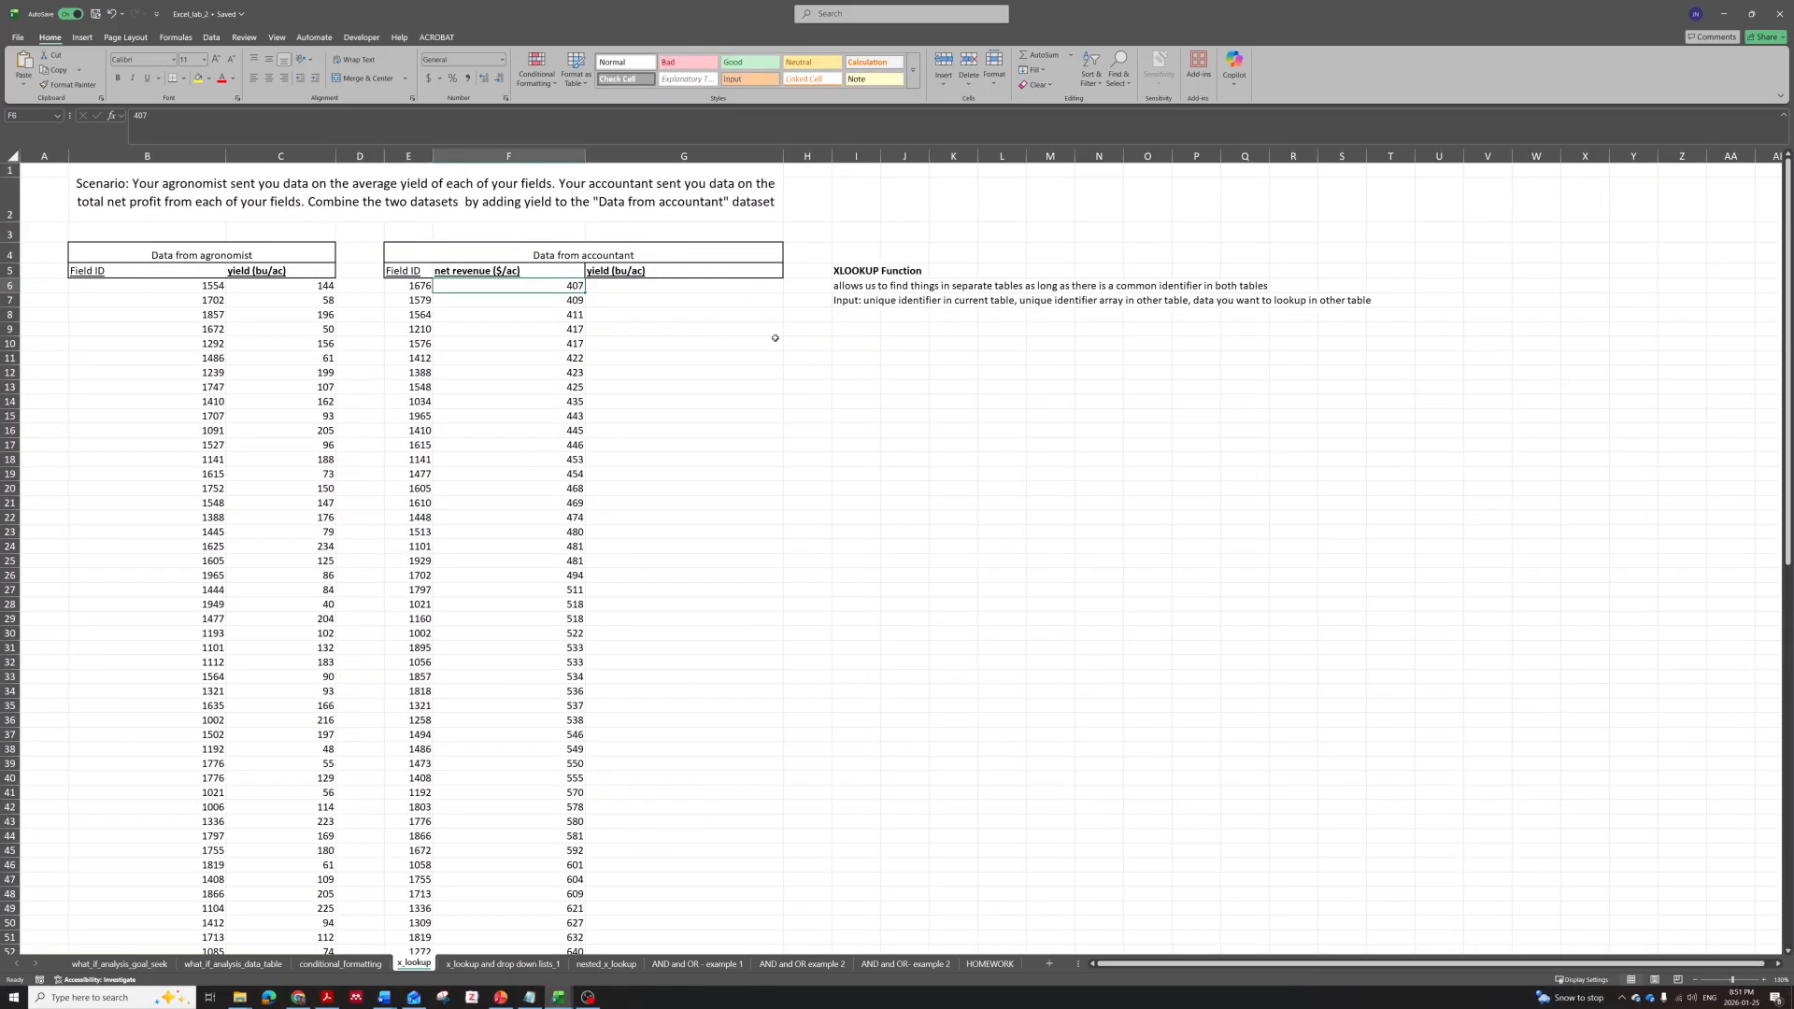
Examine the XLOOKUP Function notes and compare the Field IDs in the agronomist and accountant tables on the x_lookup sheet.
{"action": "left_click", "coordinate": [852, 270]}
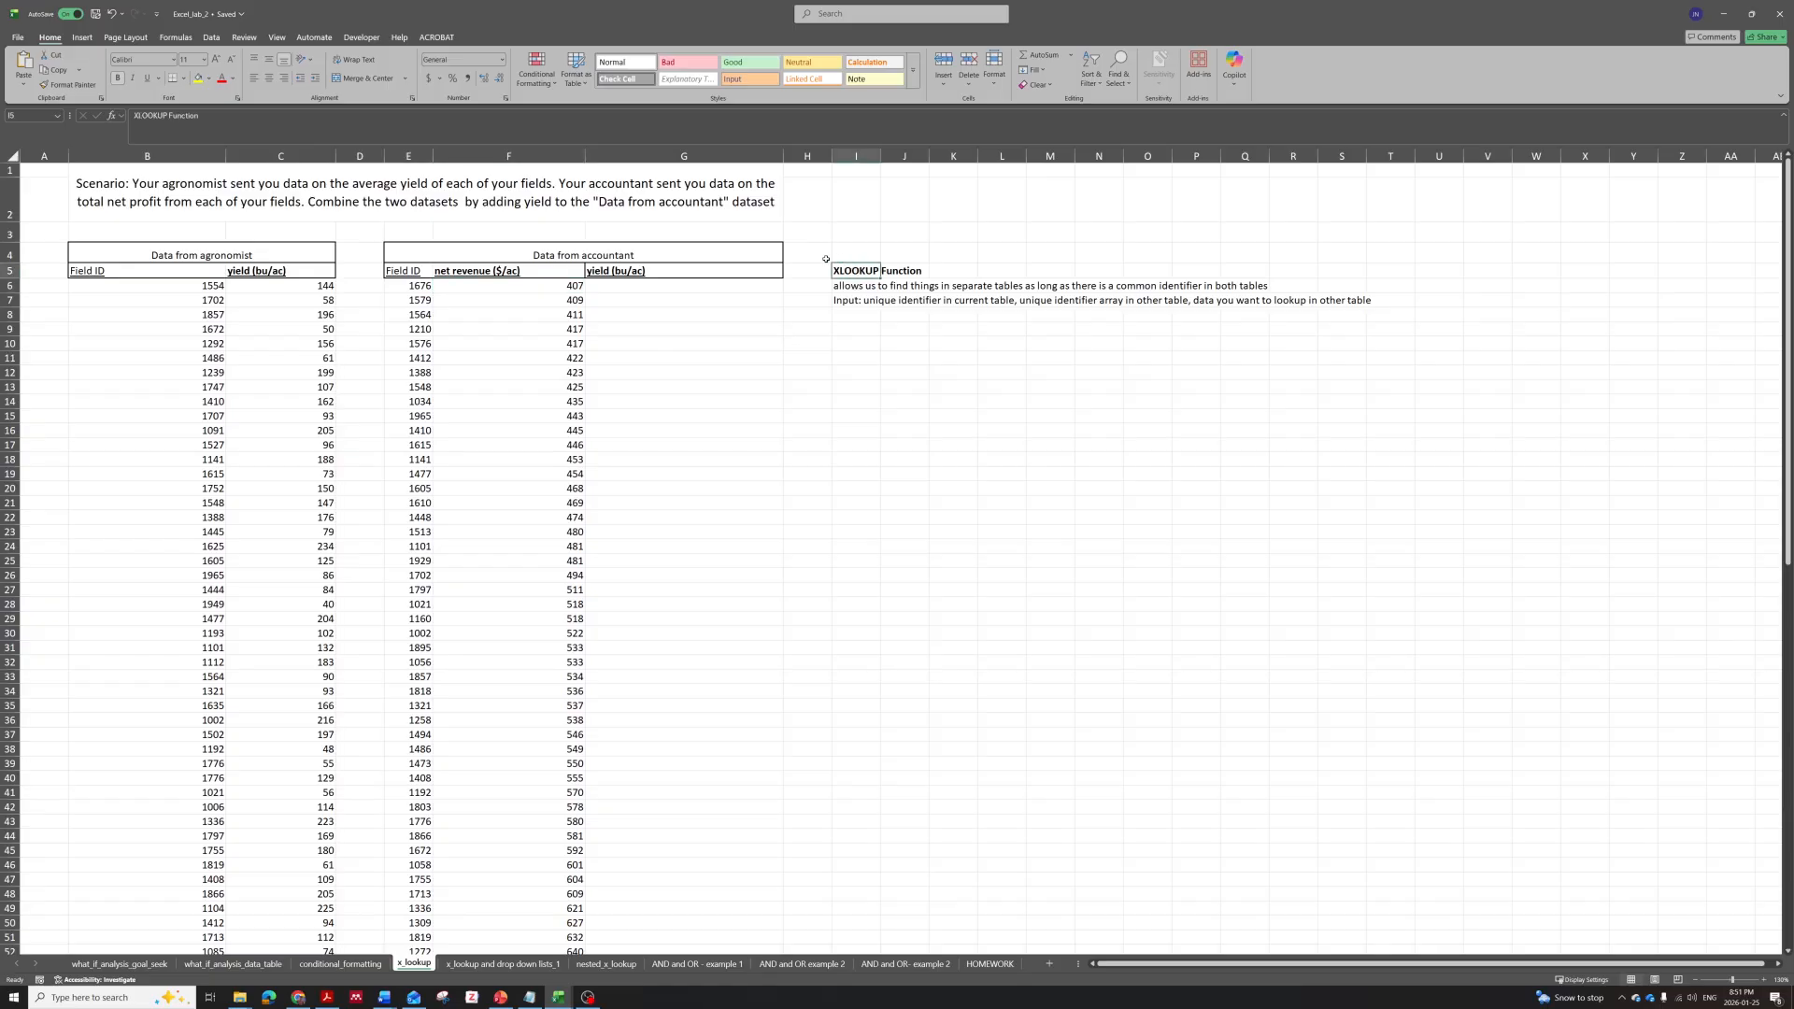
{"action": "left_click", "coordinate": [644, 330]}
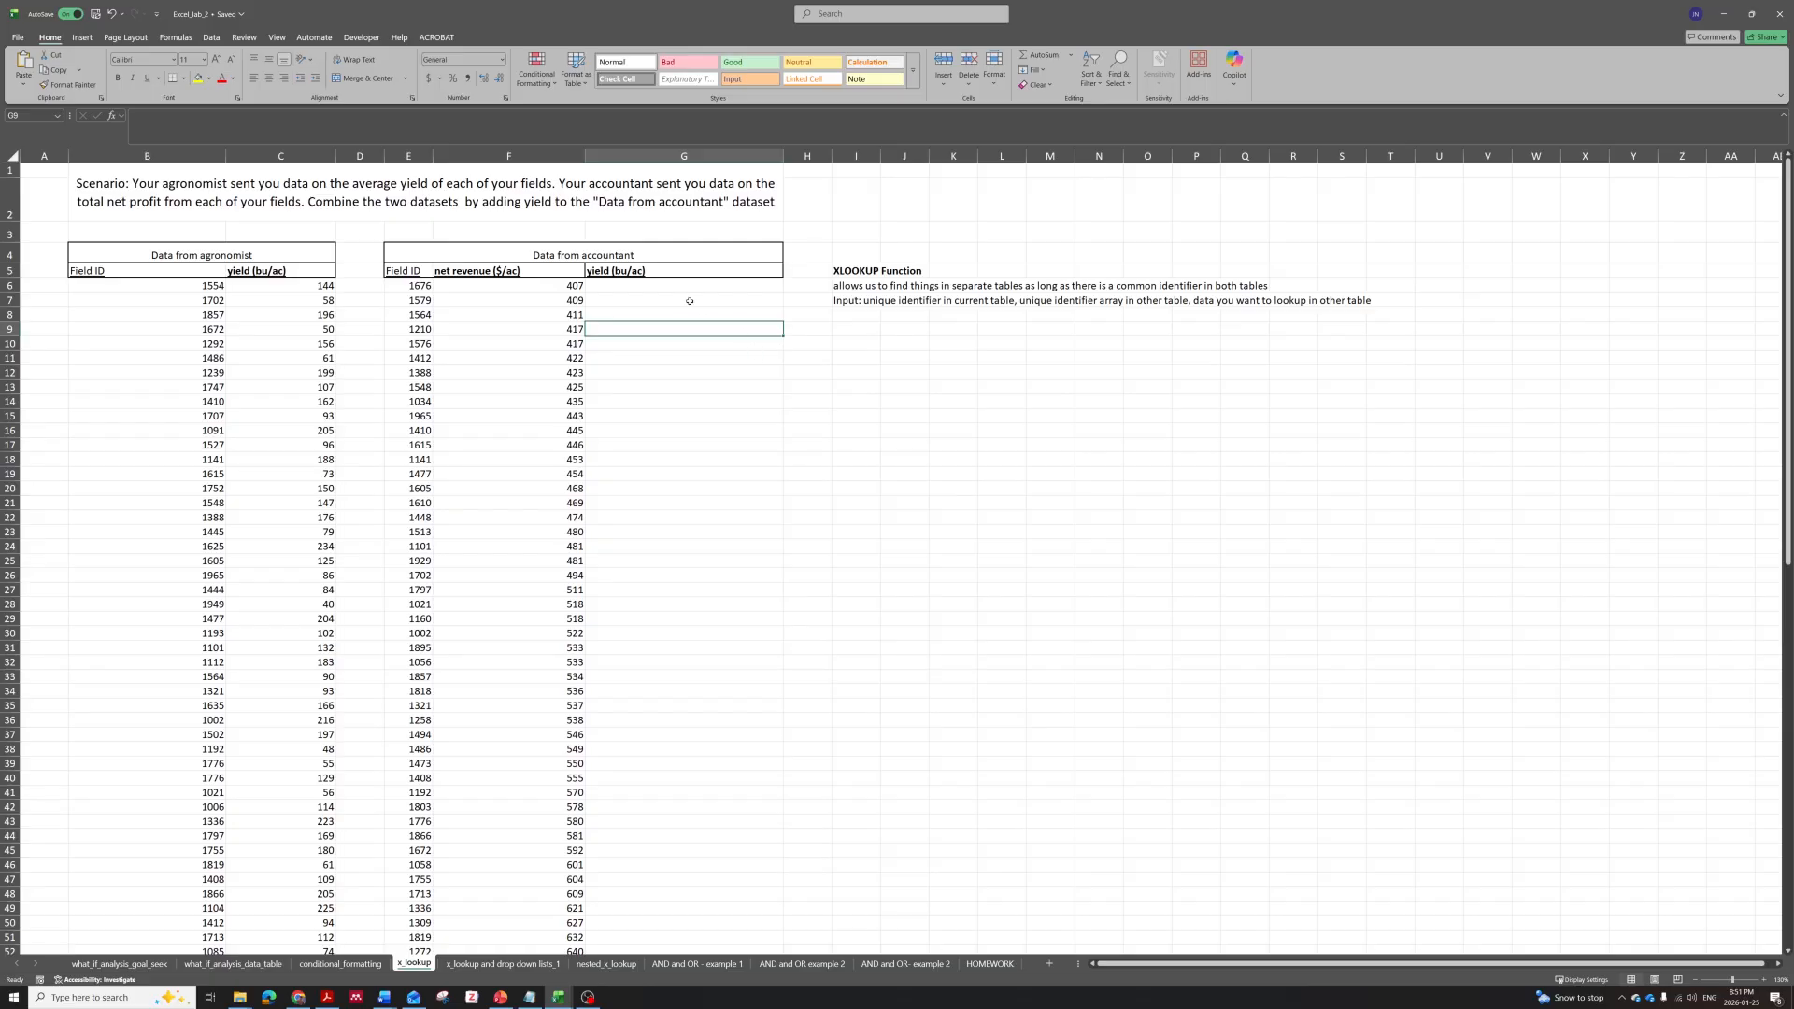
{"action": "left_click_drag", "start_coordinate": [238, 257], "coordinate": [282, 301]}
{"action": "left_click", "coordinate": [567, 300]}
{"action": "left_click", "coordinate": [209, 254]}
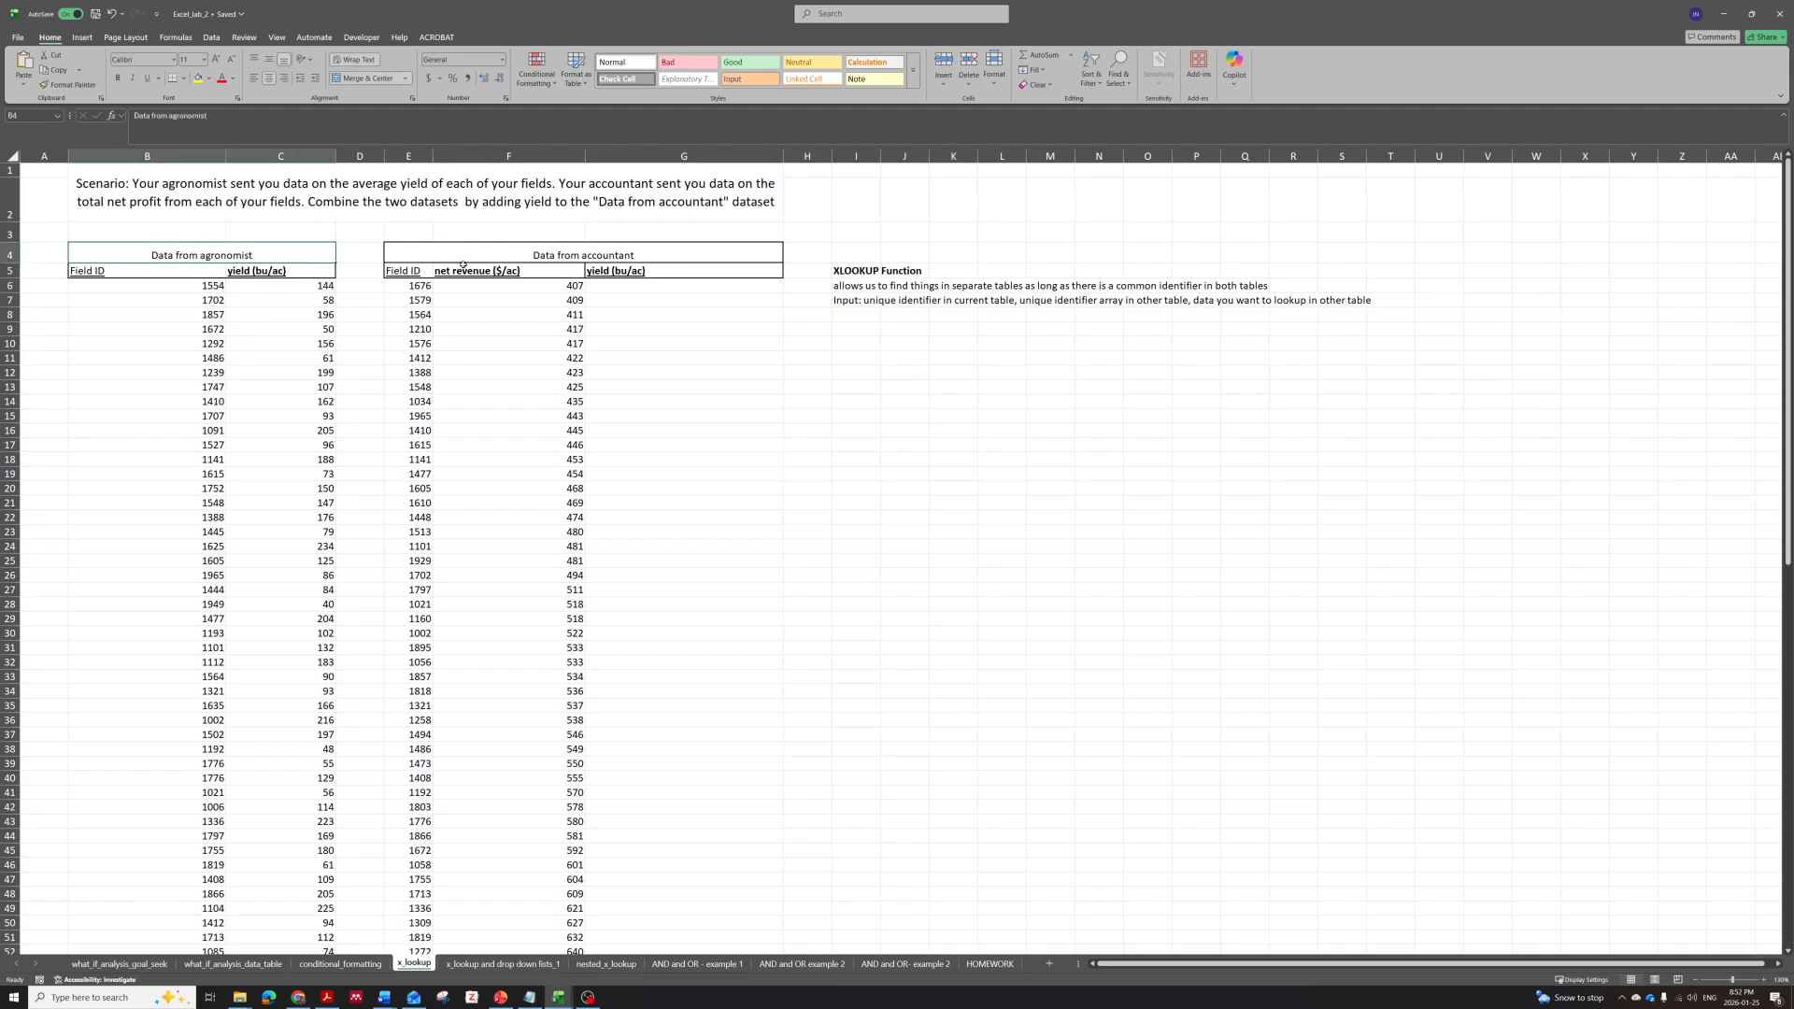
{"action": "left_click", "coordinate": [470, 297]}
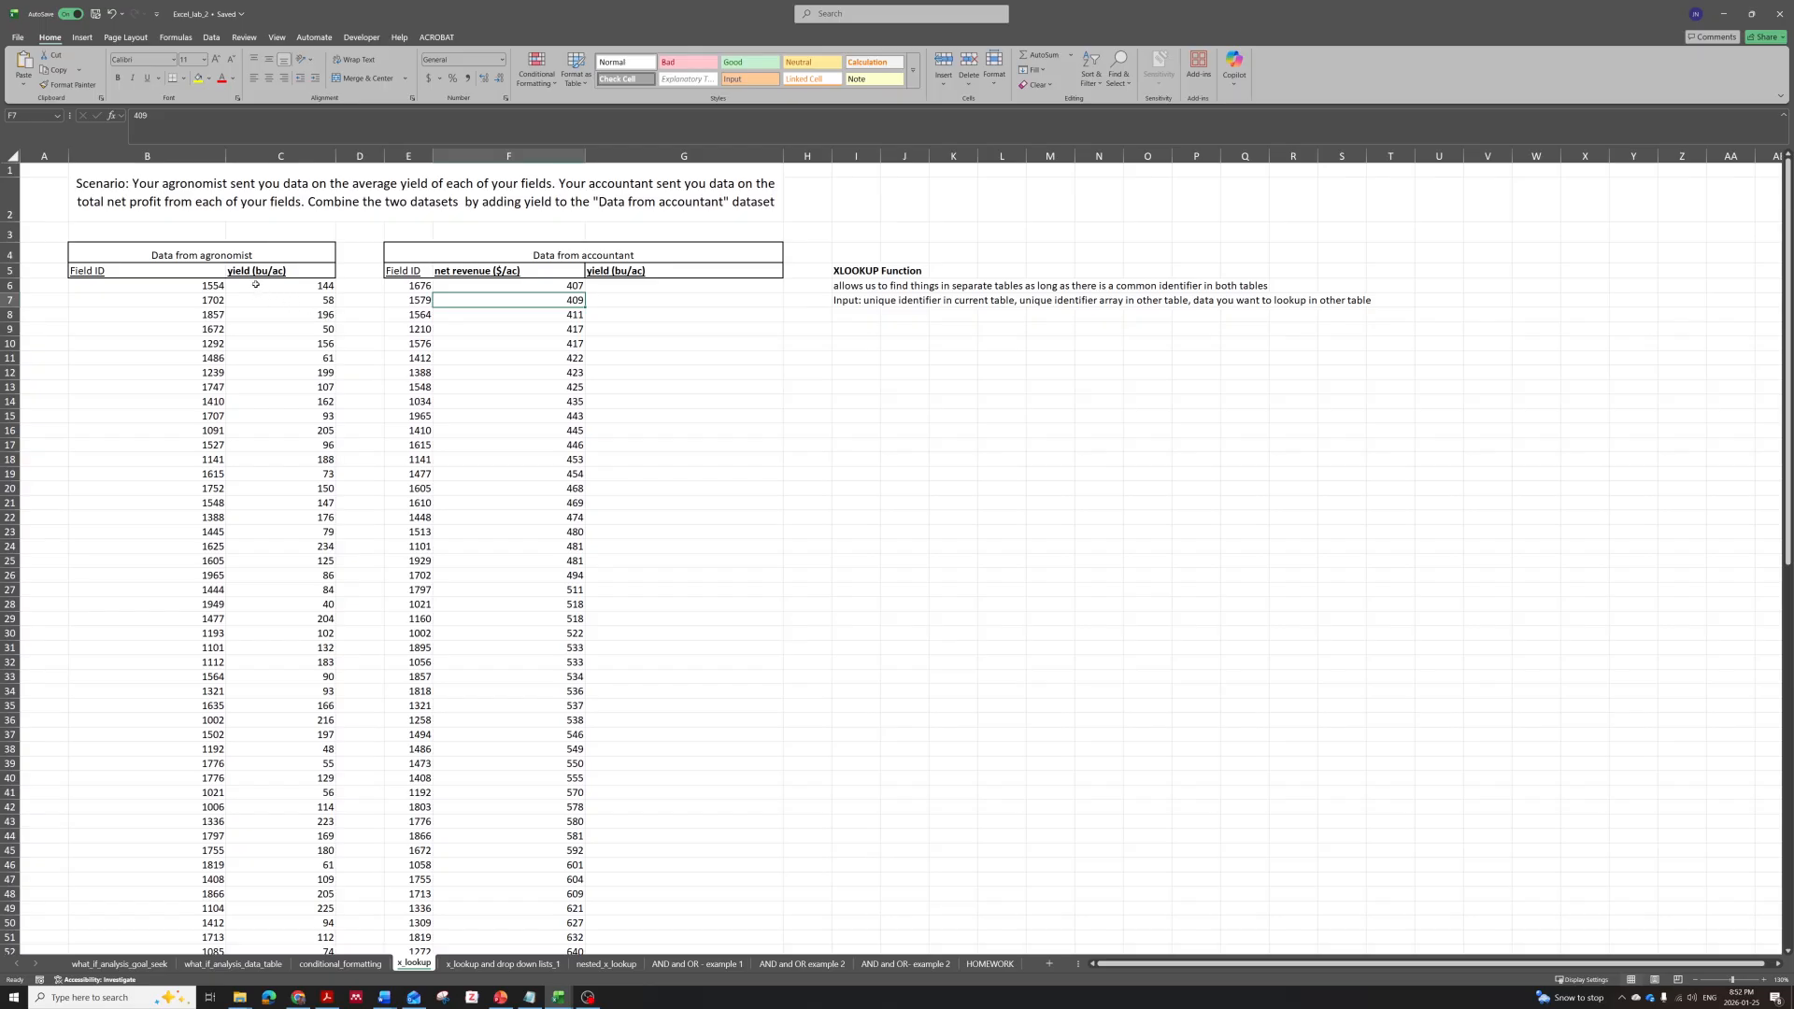
{"action": "scroll", "coordinate": [289, 296], "scroll_direction": "down", "scroll_amount": 5}
{"action": "scroll", "coordinate": [293, 297], "scroll_direction": "up", "scroll_amount": 5}
{"action": "left_click", "coordinate": [301, 317]}
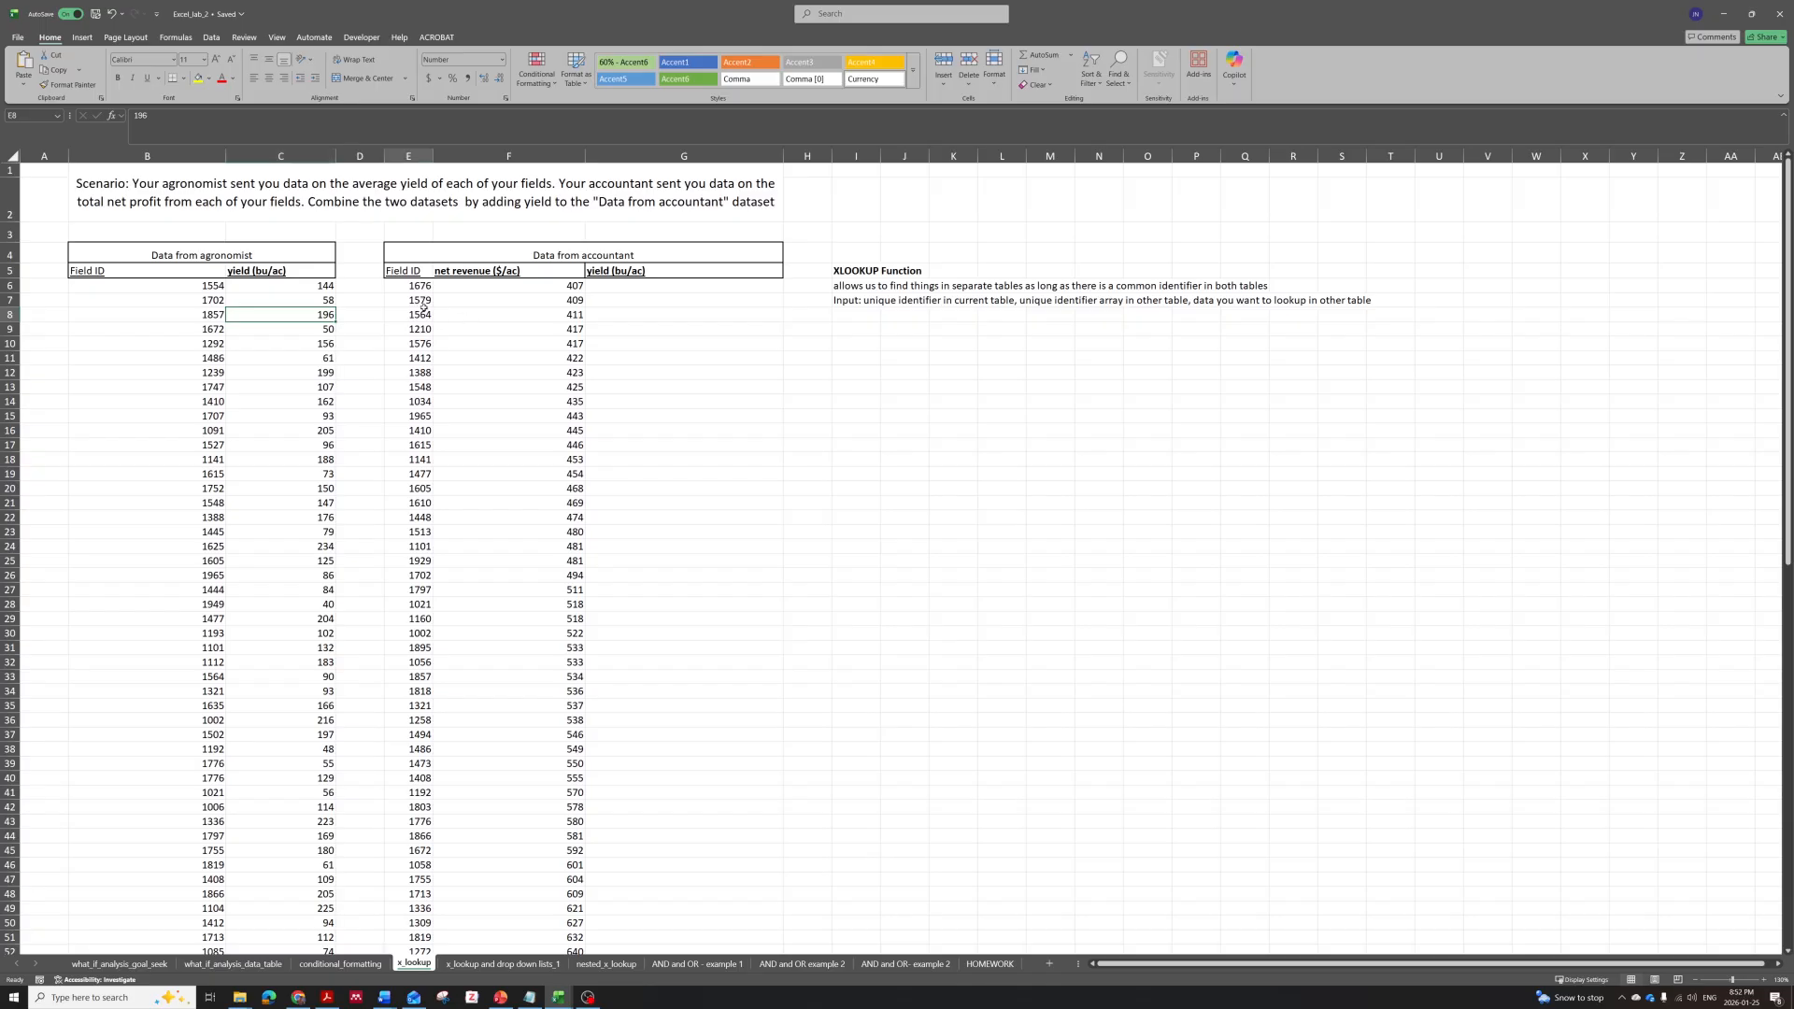
{"action": "left_click", "coordinate": [427, 313]}
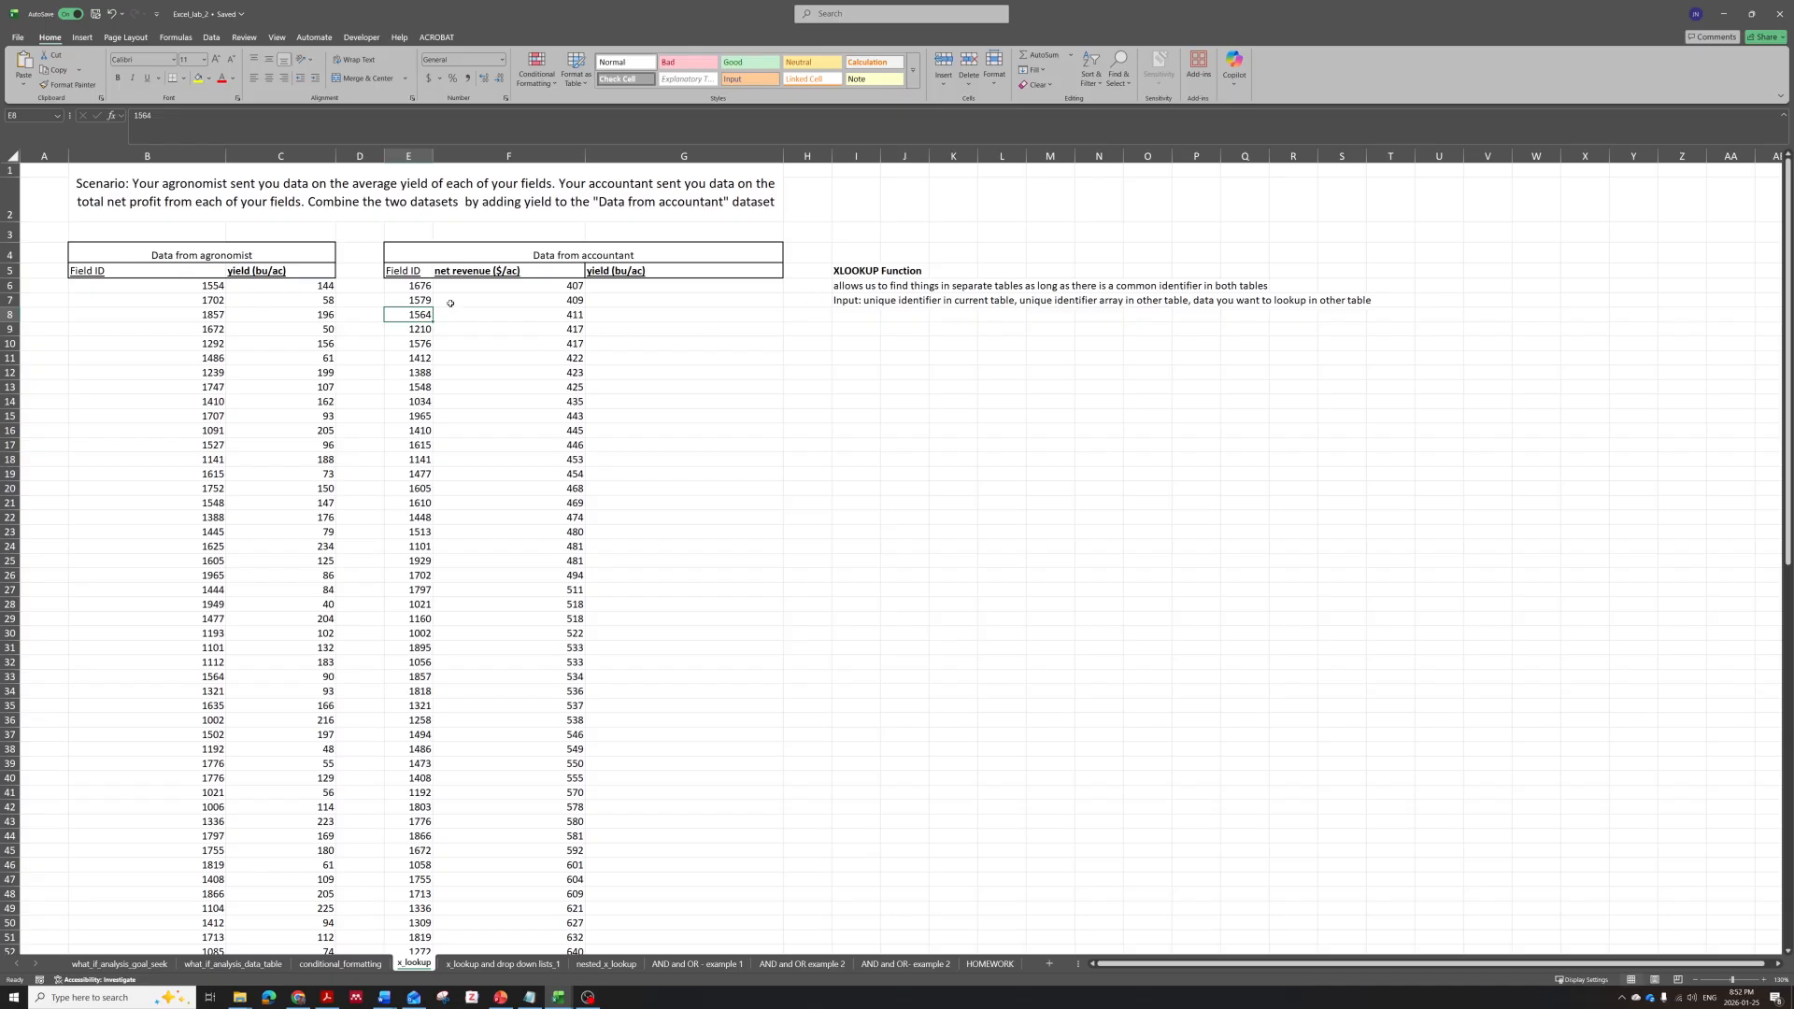
{"action": "left_click_drag", "start_coordinate": [141, 282], "coordinate": [140, 434]}
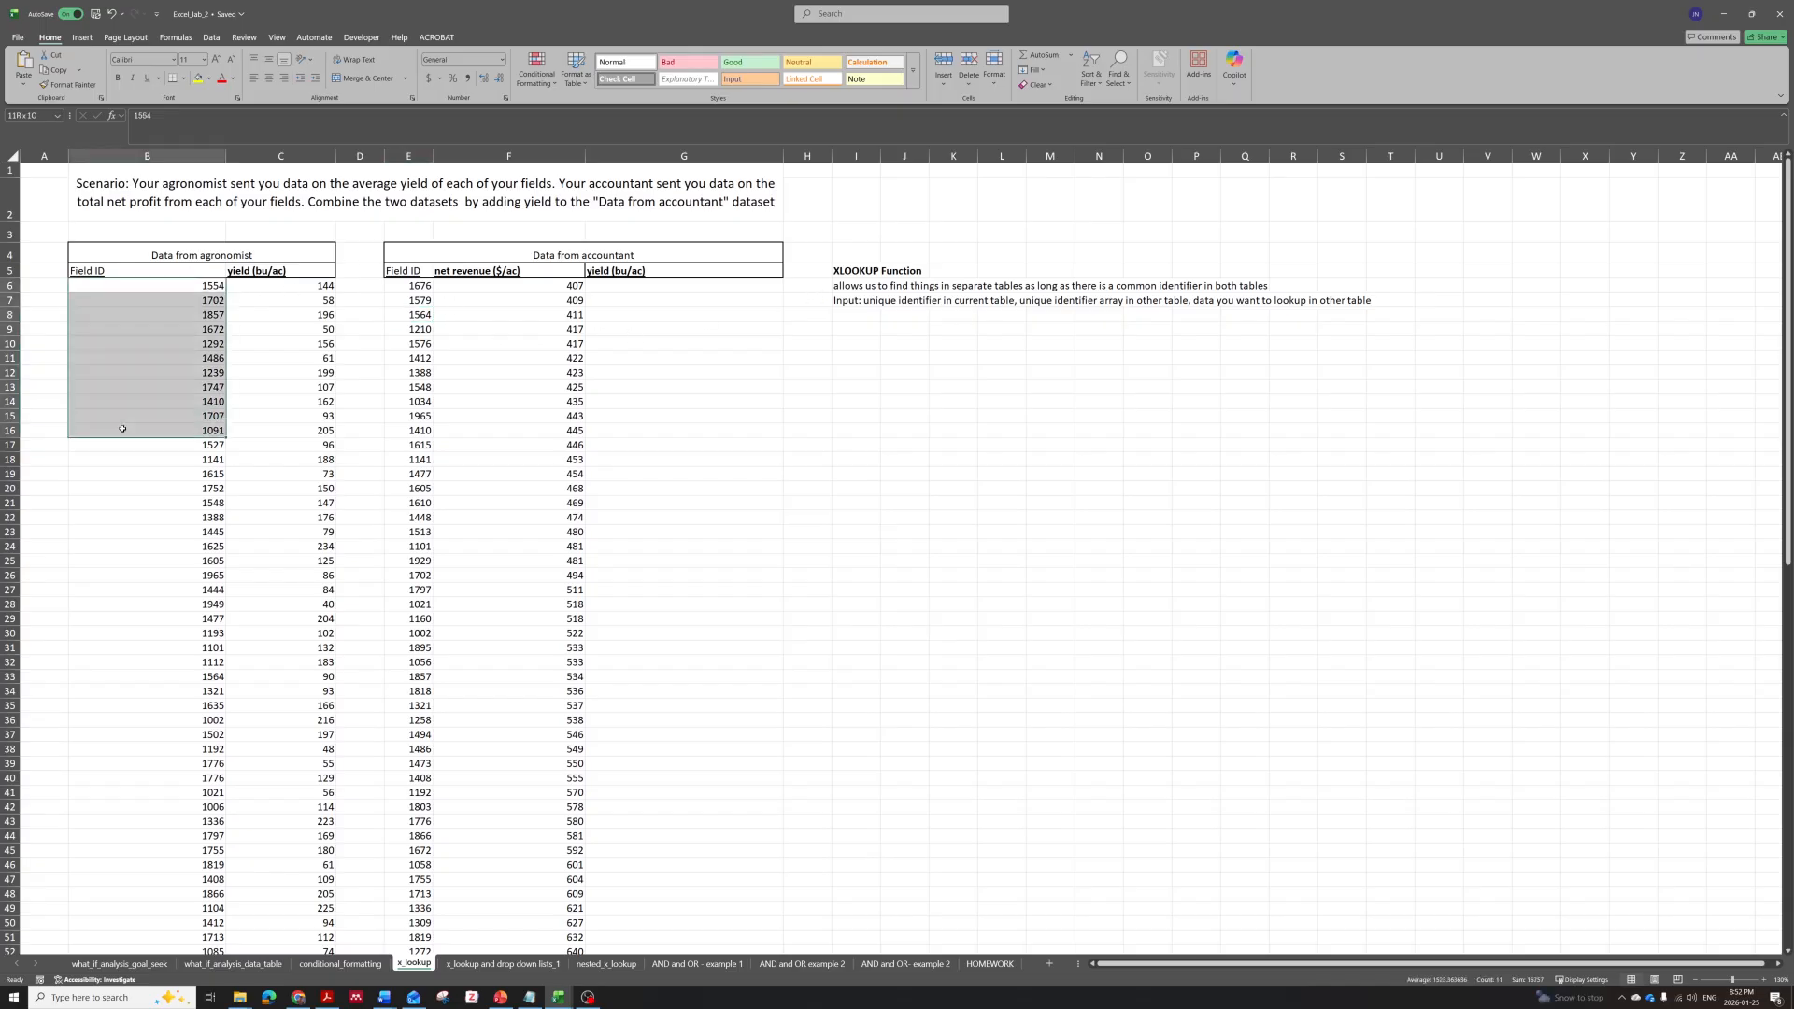
{"action": "left_click", "coordinate": [165, 296]}
{"action": "left_click", "coordinate": [494, 296]}
{"action": "left_click", "coordinate": [417, 315]}
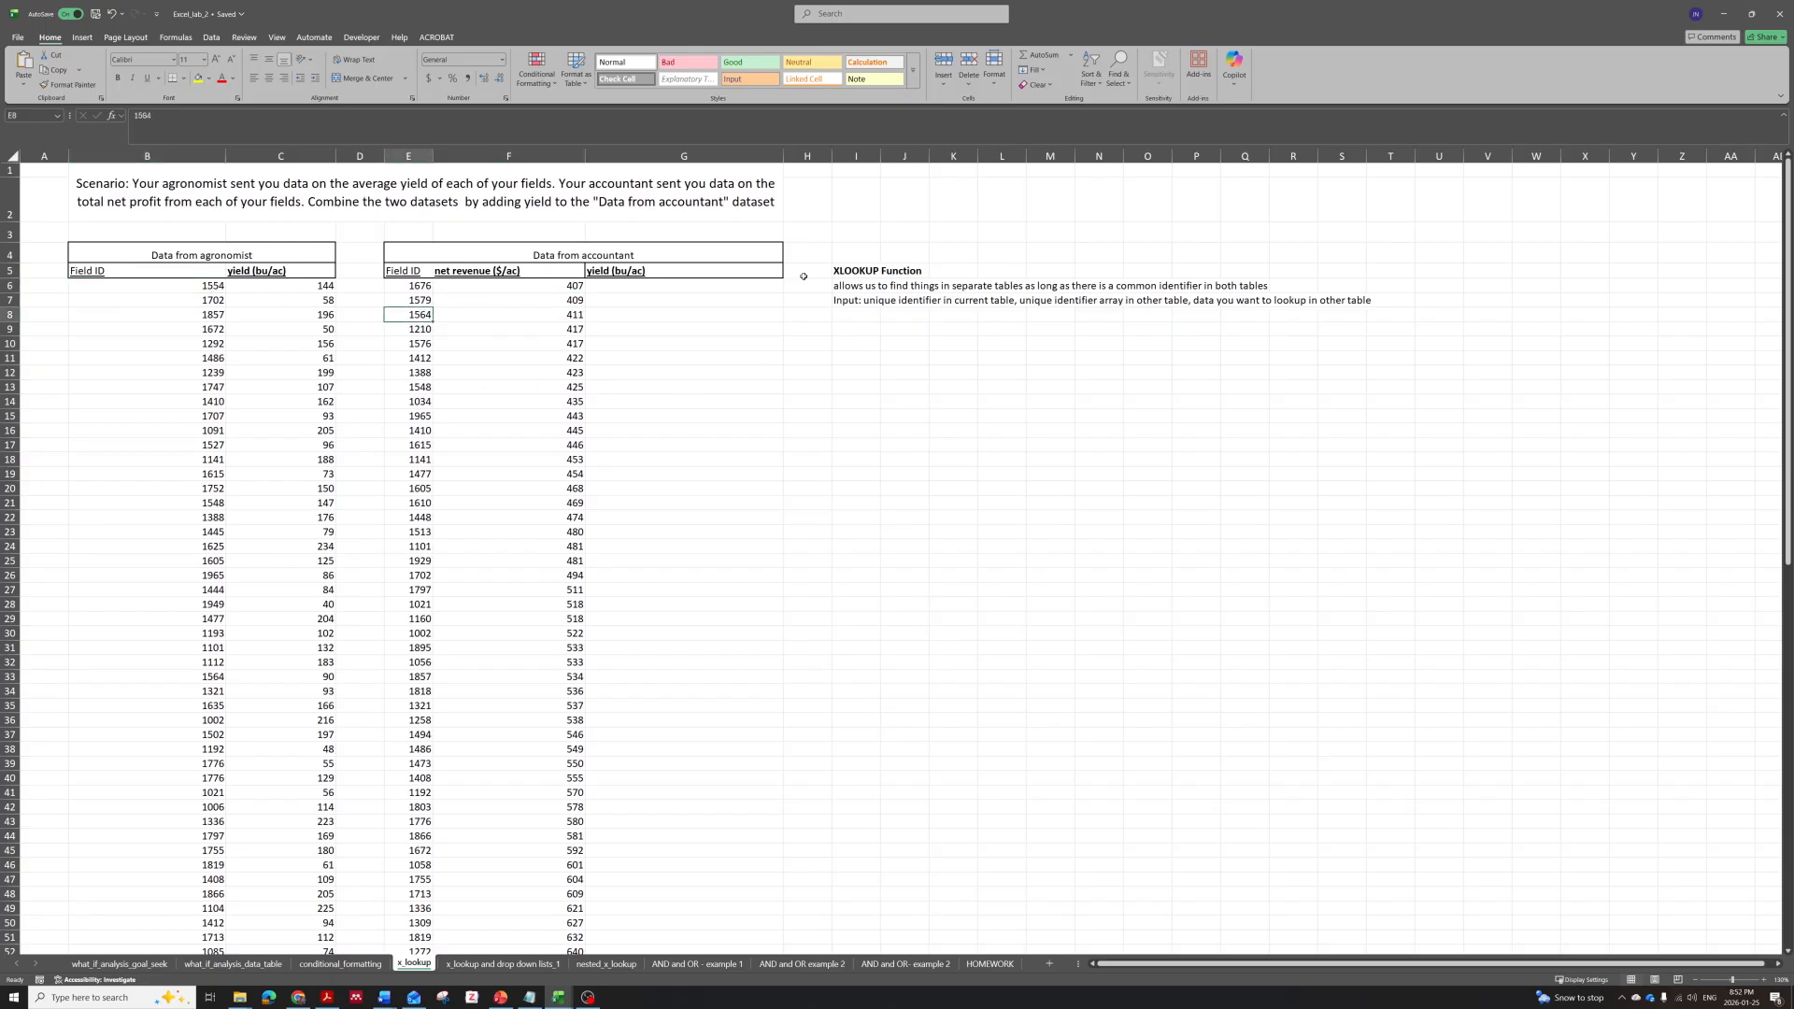
Review the scenario text, the agronomist's yield data, and the accountant's net revenue and empty yield columns.
{"action": "left_click", "coordinate": [420, 211]}
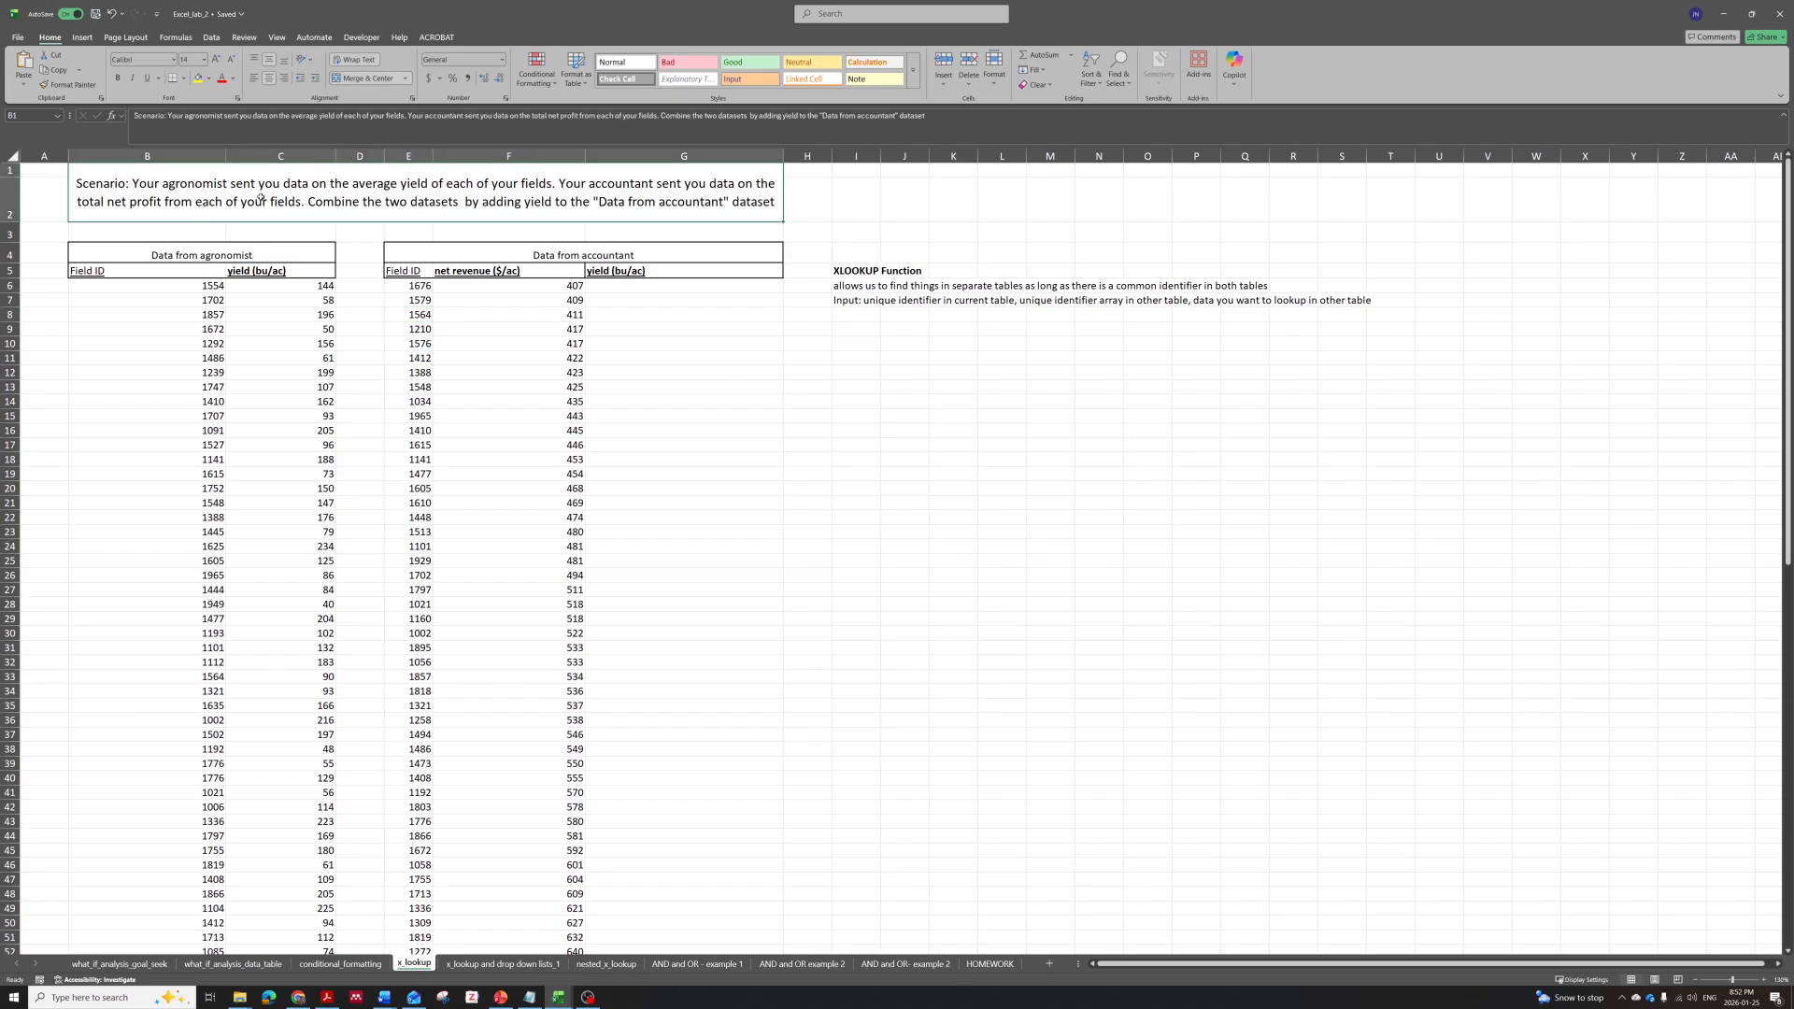
{"action": "left_click_drag", "start_coordinate": [195, 289], "coordinate": [280, 415]}
{"action": "scroll", "coordinate": [268, 394], "scroll_direction": "down", "scroll_amount": 7}
{"action": "scroll", "coordinate": [264, 423], "scroll_direction": "up", "scroll_amount": 7}
{"action": "left_click", "coordinate": [264, 404]}
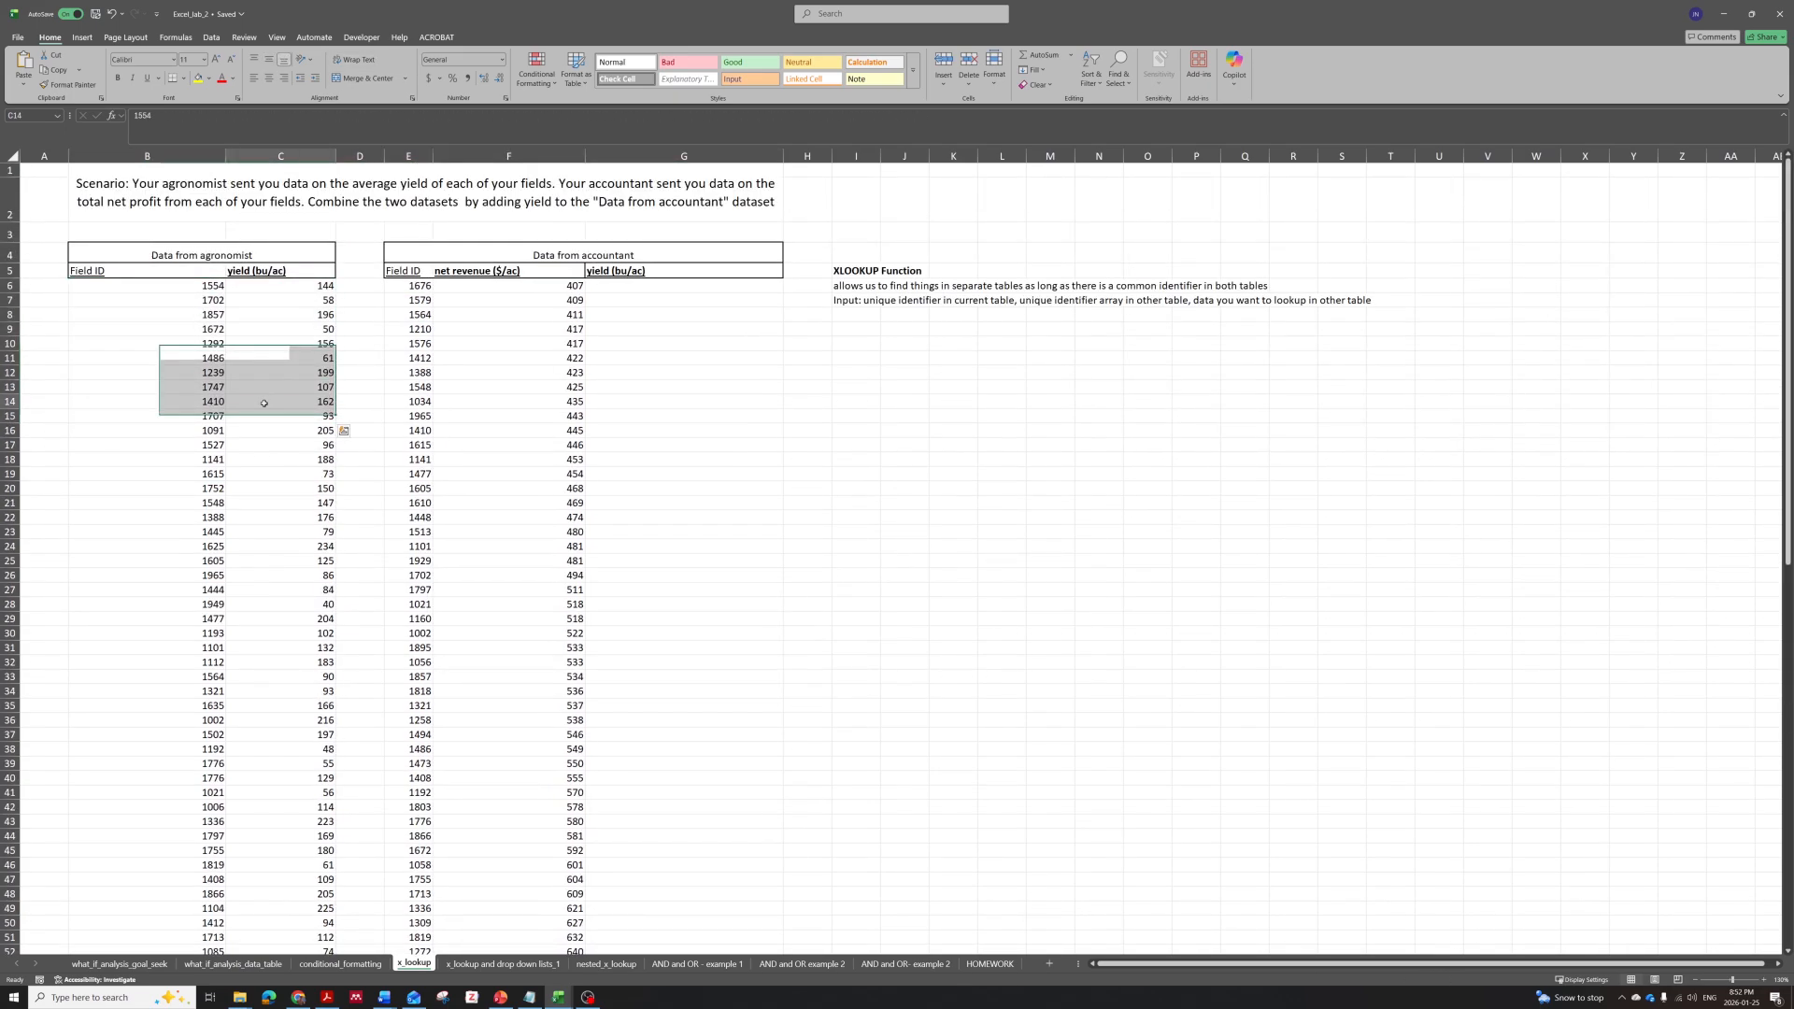
{"action": "left_click_drag", "start_coordinate": [466, 254], "coordinate": [495, 337]}
{"action": "left_click", "coordinate": [480, 282]}
{"action": "left_click_drag", "start_coordinate": [413, 272], "coordinate": [512, 300]}
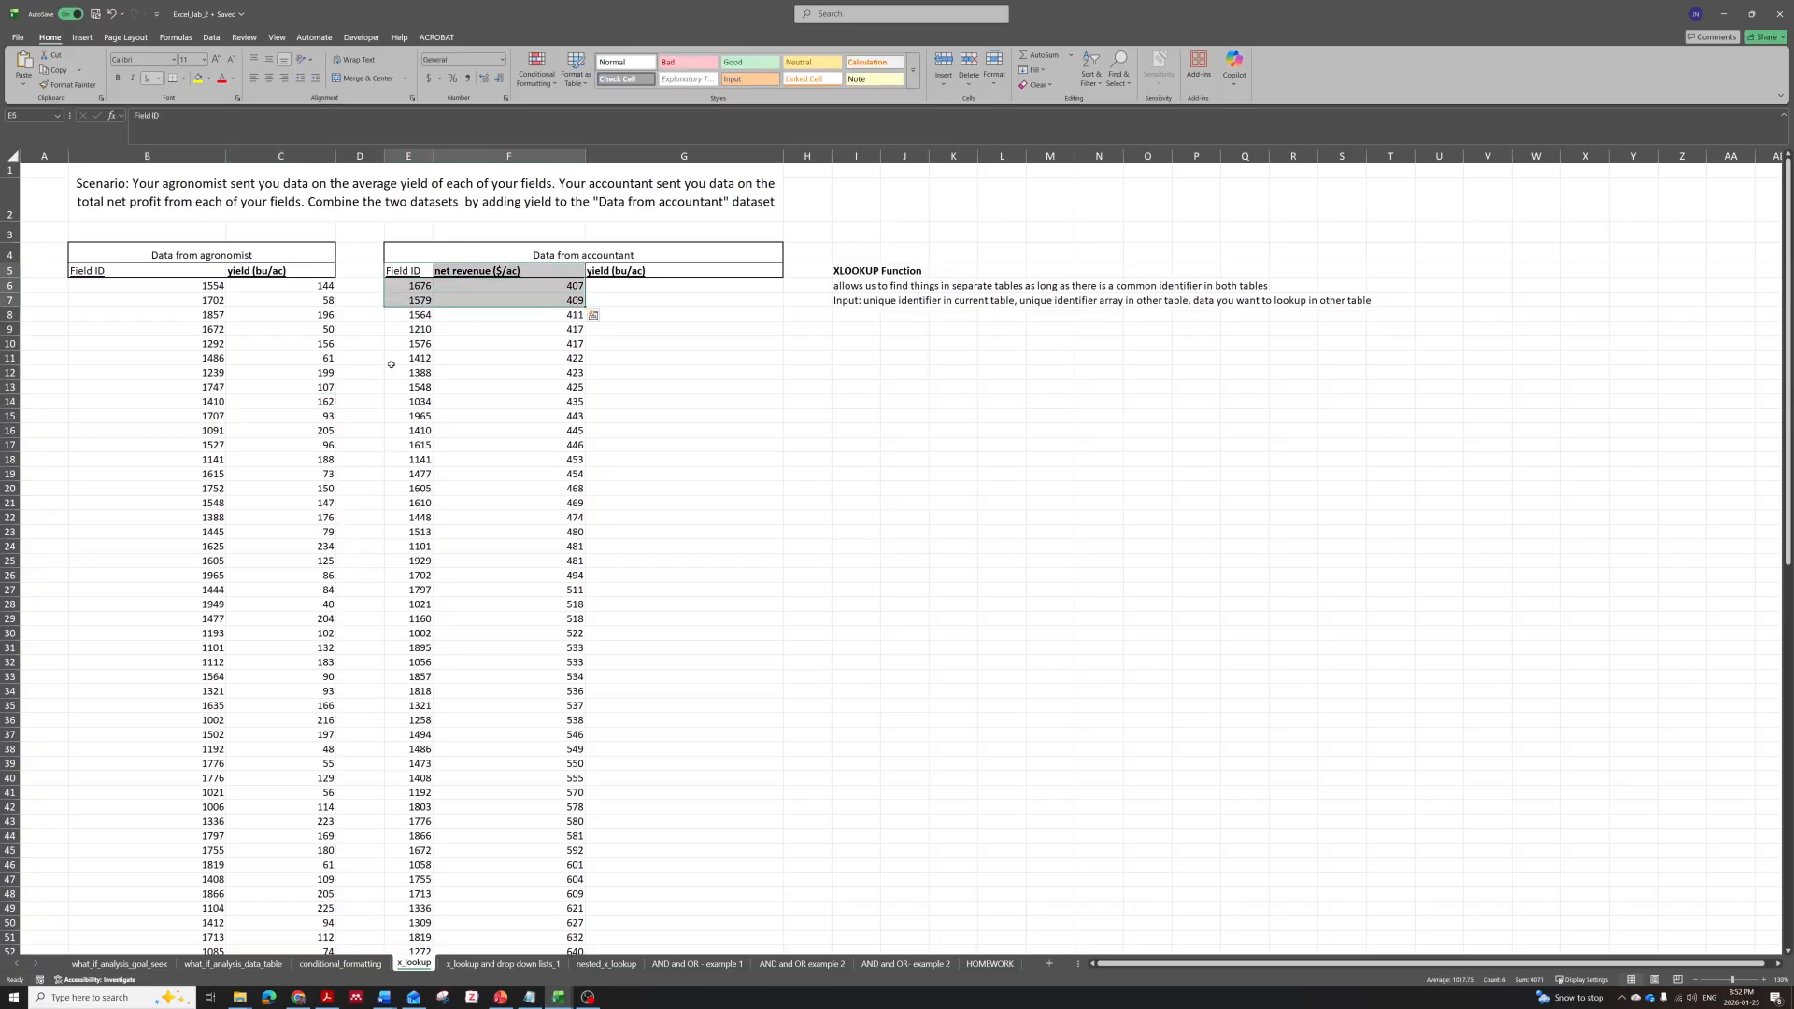
{"action": "left_click", "coordinate": [392, 362]}
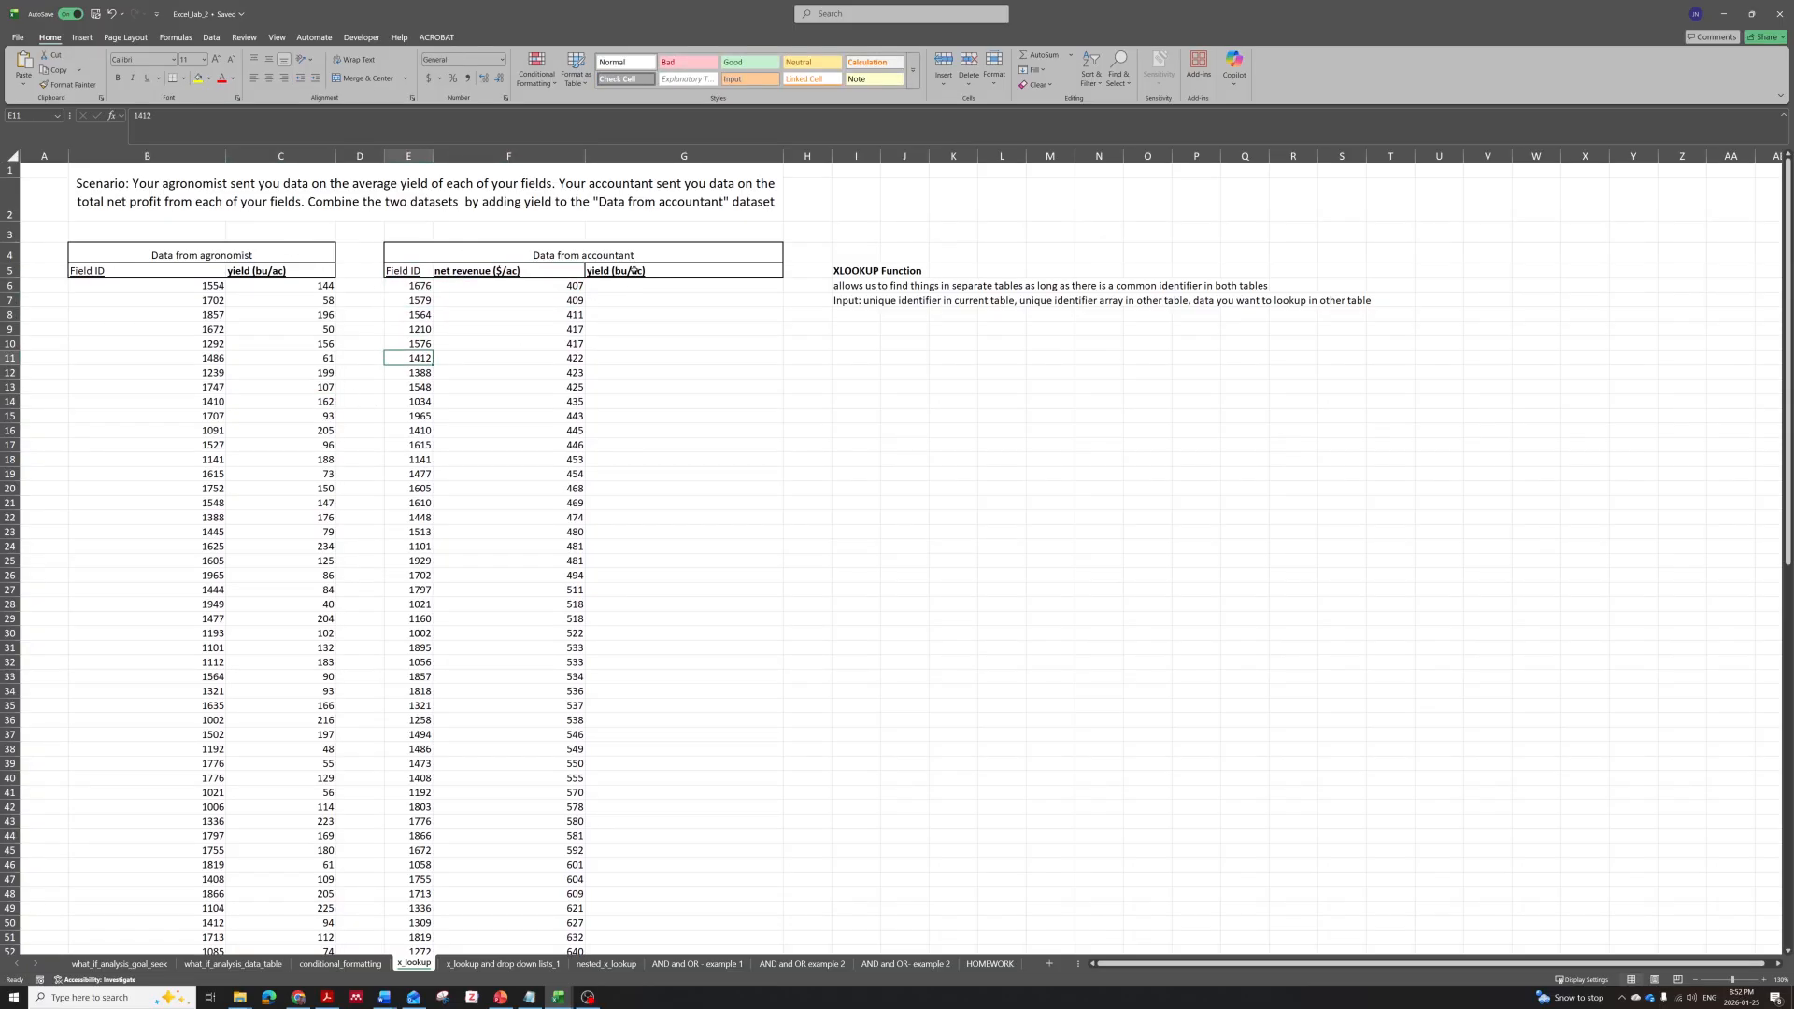
{"action": "left_click_drag", "start_coordinate": [634, 270], "coordinate": [633, 286]}
{"action": "left_click", "coordinate": [622, 270]}
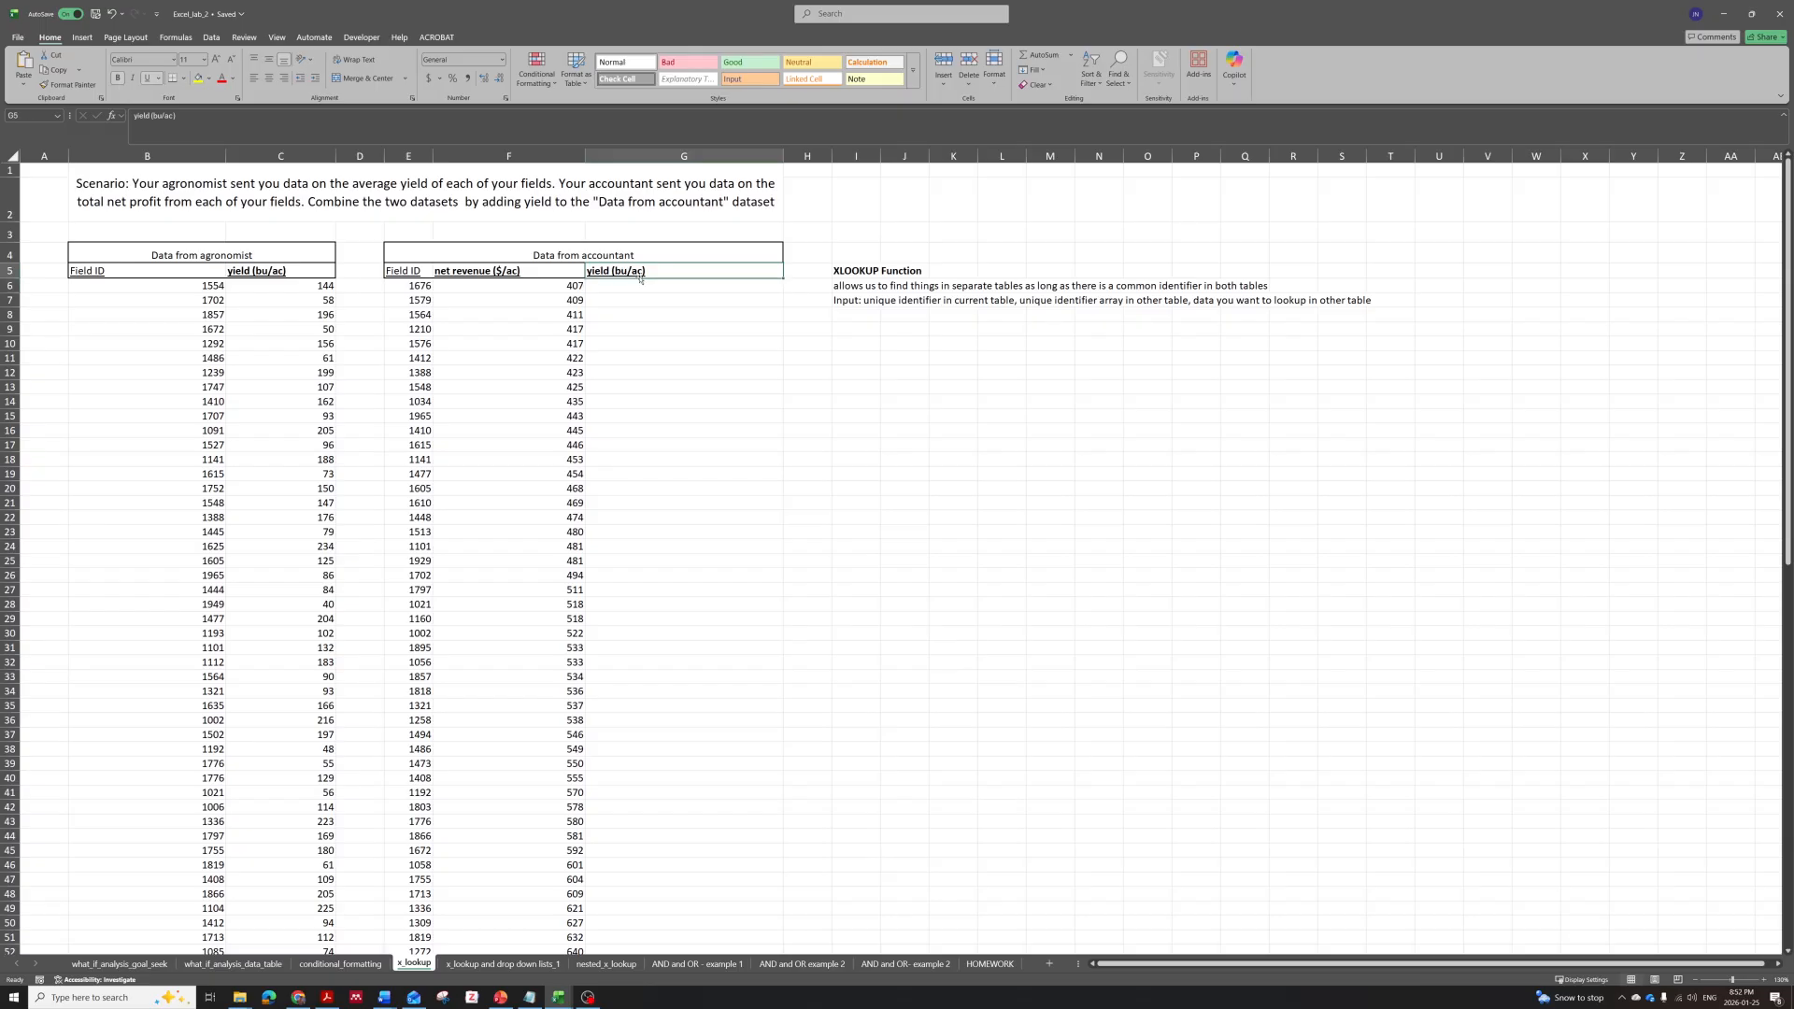
{"action": "left_click", "coordinate": [622, 283]}
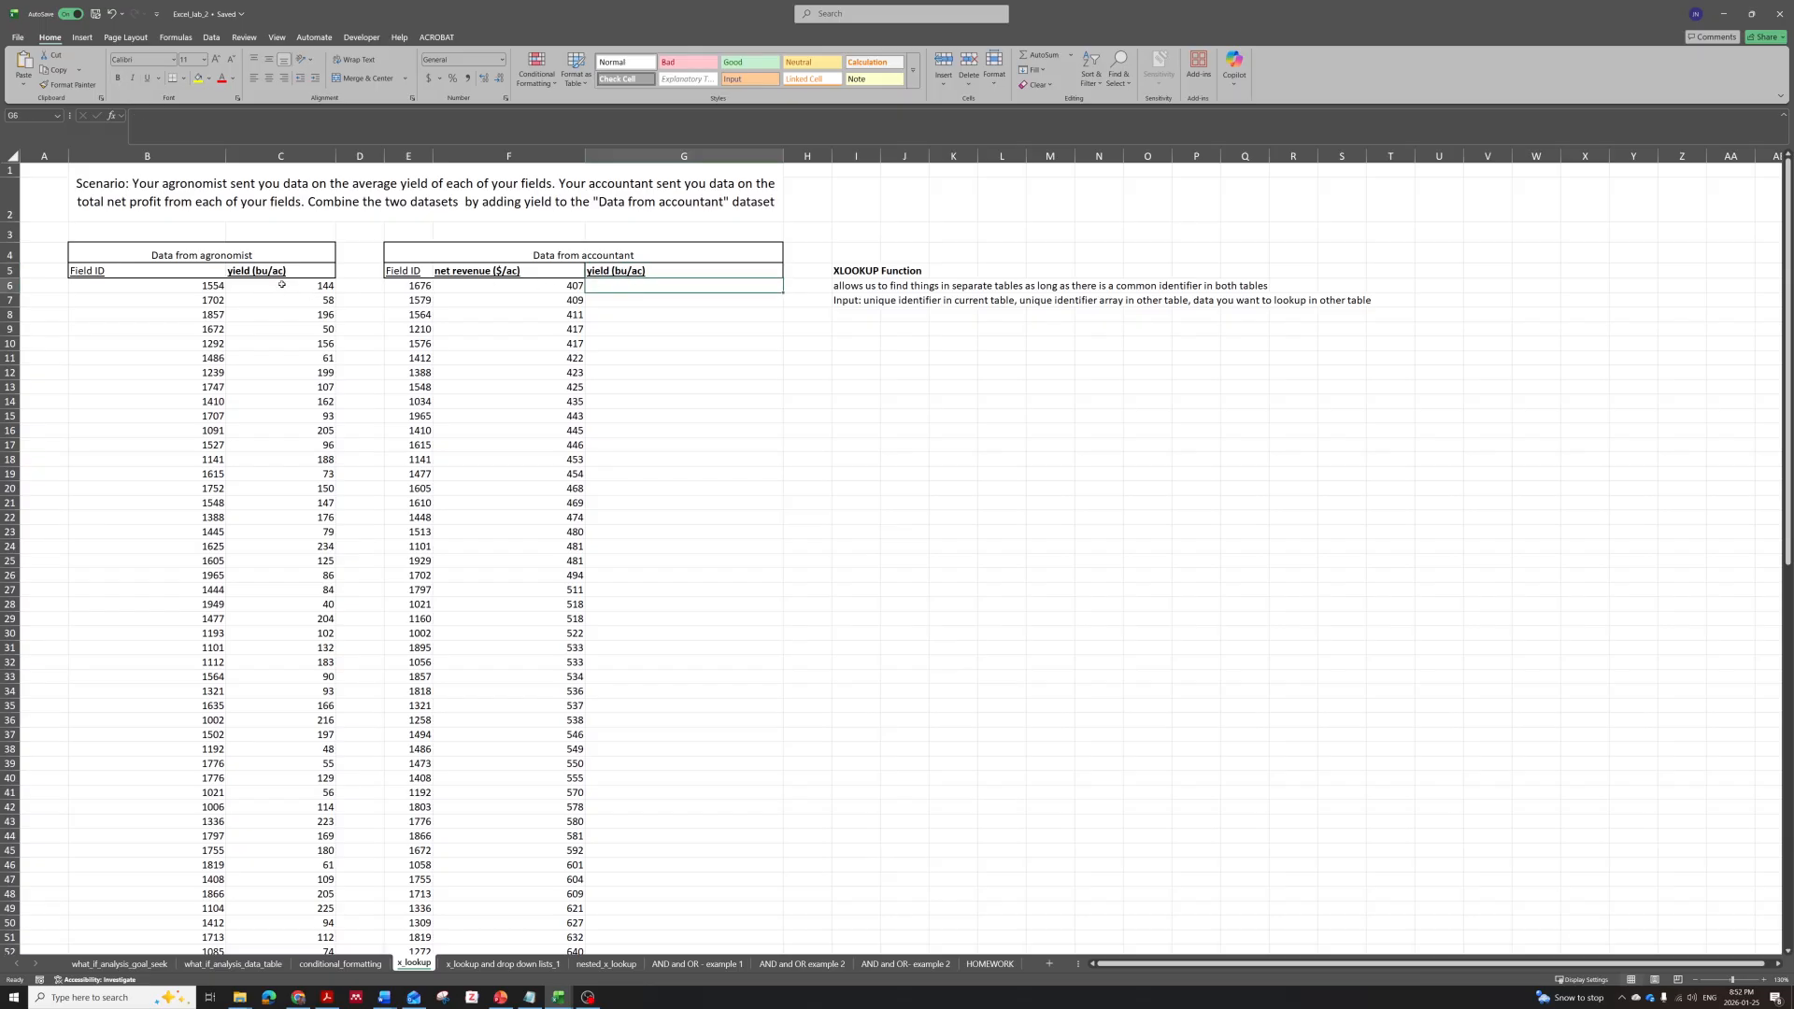
{"action": "key", "text": "Left"}
{"action": "scroll", "coordinate": [250, 390], "scroll_direction": "down", "scroll_amount": 10}
{"action": "scroll", "coordinate": [247, 378], "scroll_direction": "up", "scroll_amount": 10}
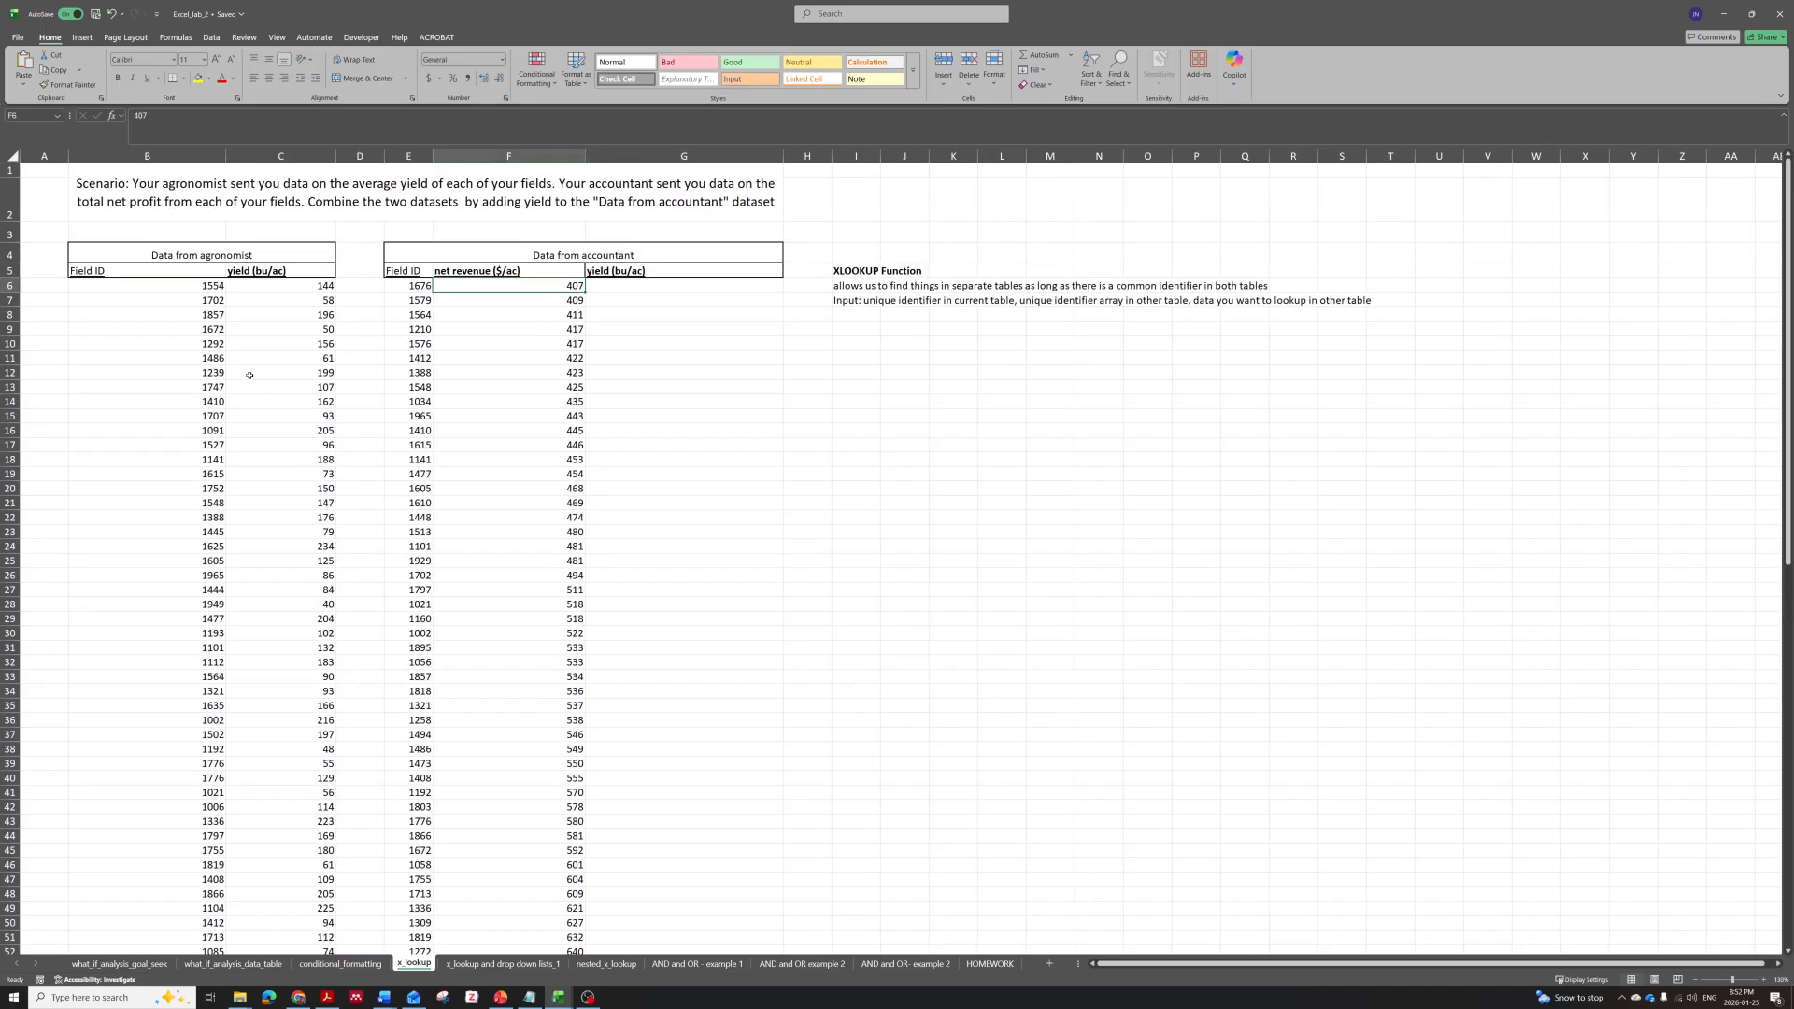
{"action": "left_click", "coordinate": [422, 285]}
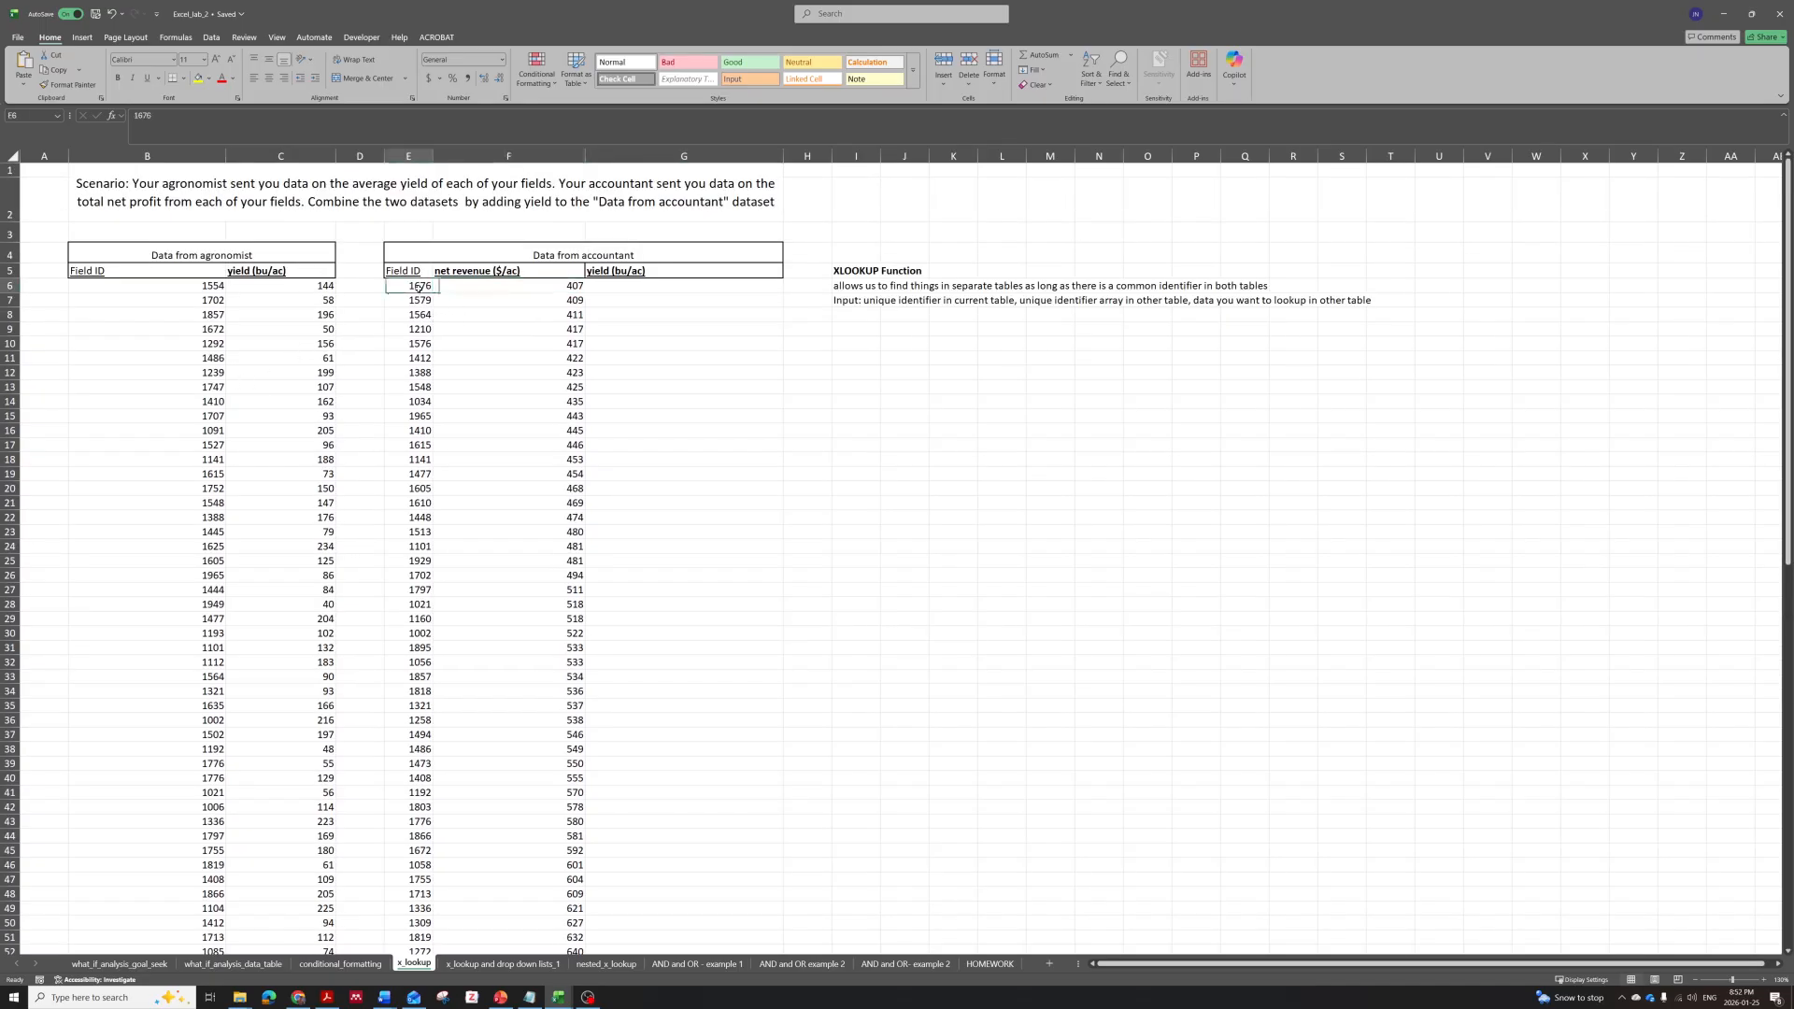
{"action": "left_click", "coordinate": [191, 287]}
Start an XLOOKUP formula in cell G6 of the accountant table with Field ID cell E6 as the lookup value.
{"action": "left_click", "coordinate": [663, 286]}
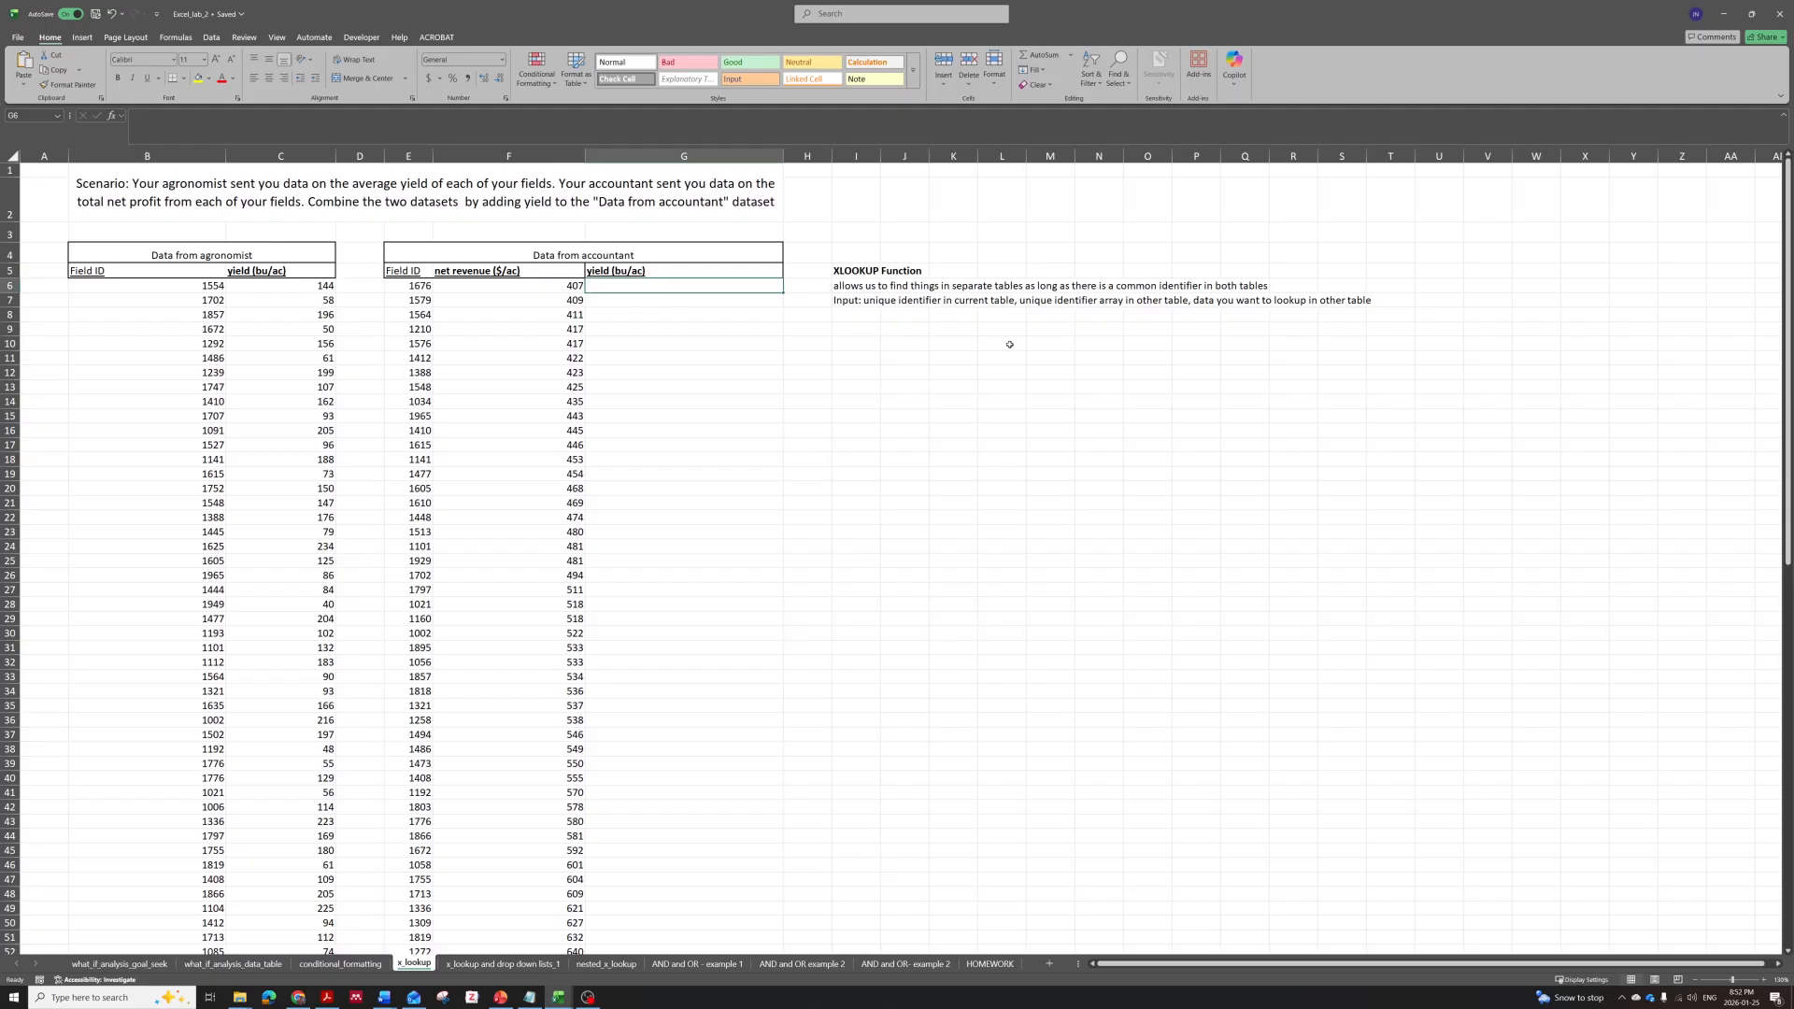
{"action": "scroll", "coordinate": [654, 299], "scroll_direction": "up", "scroll_amount": 3}
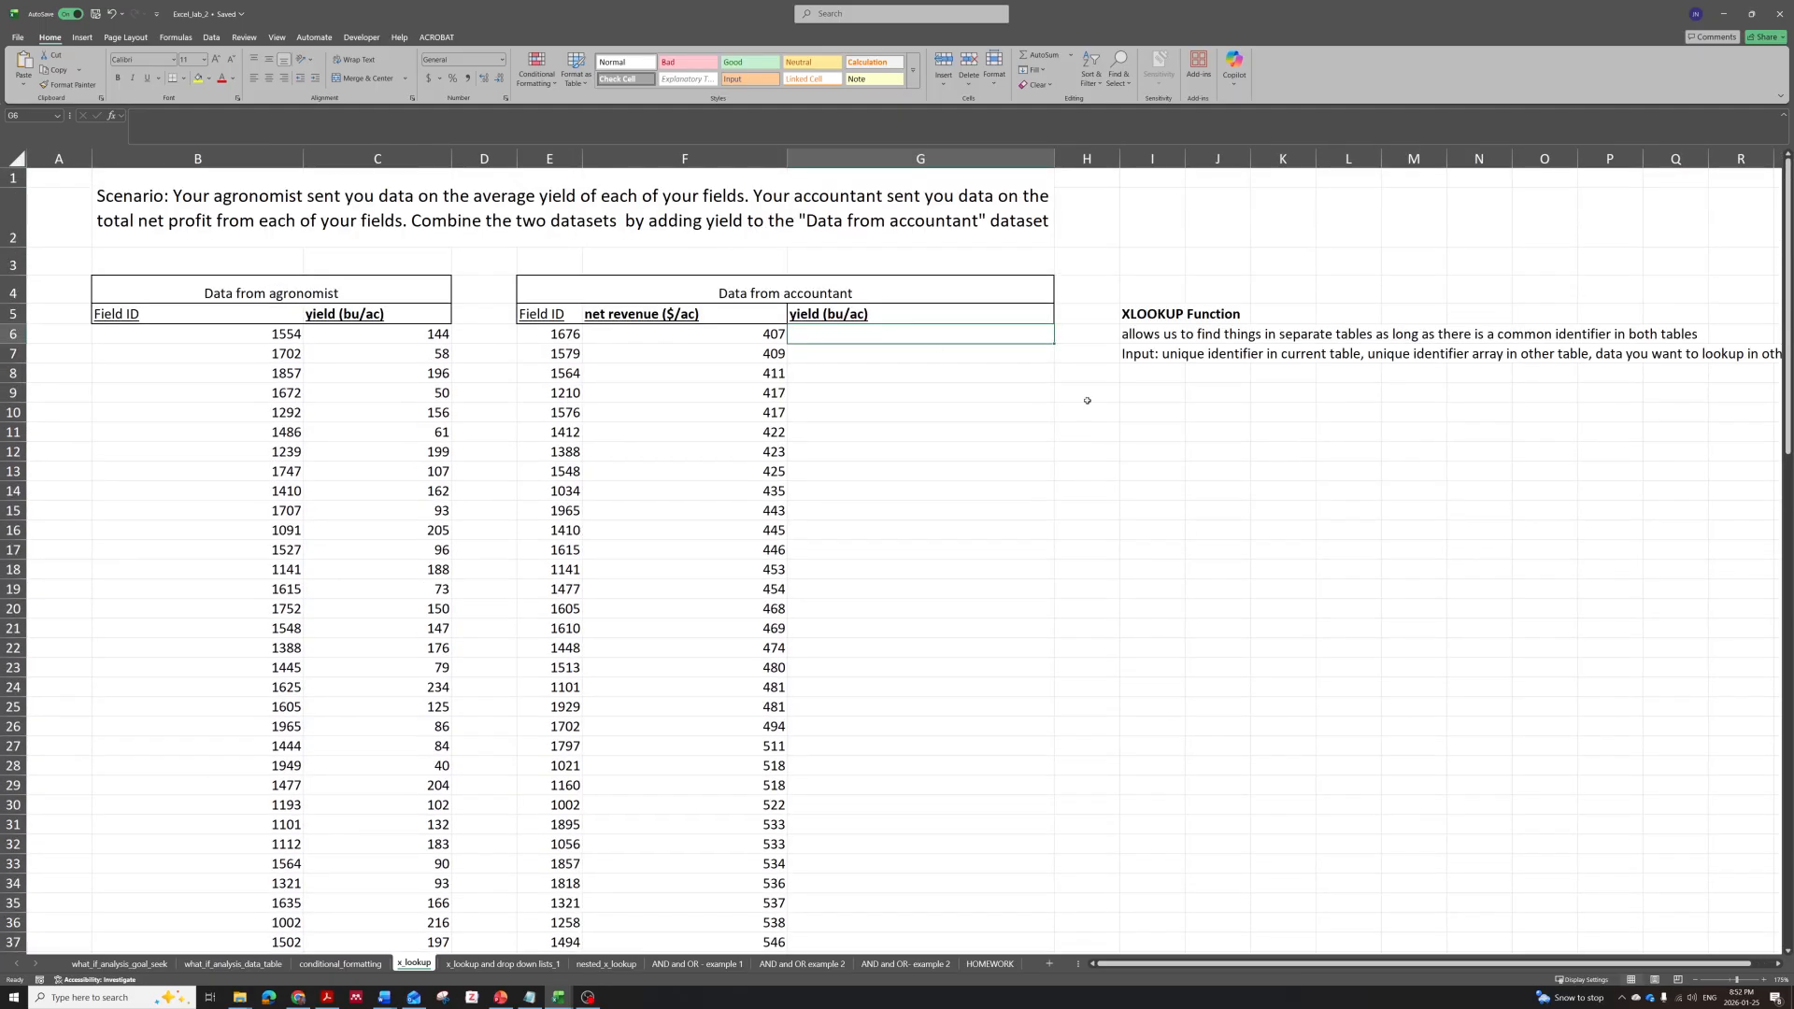
{"action": "type", "text": "="}
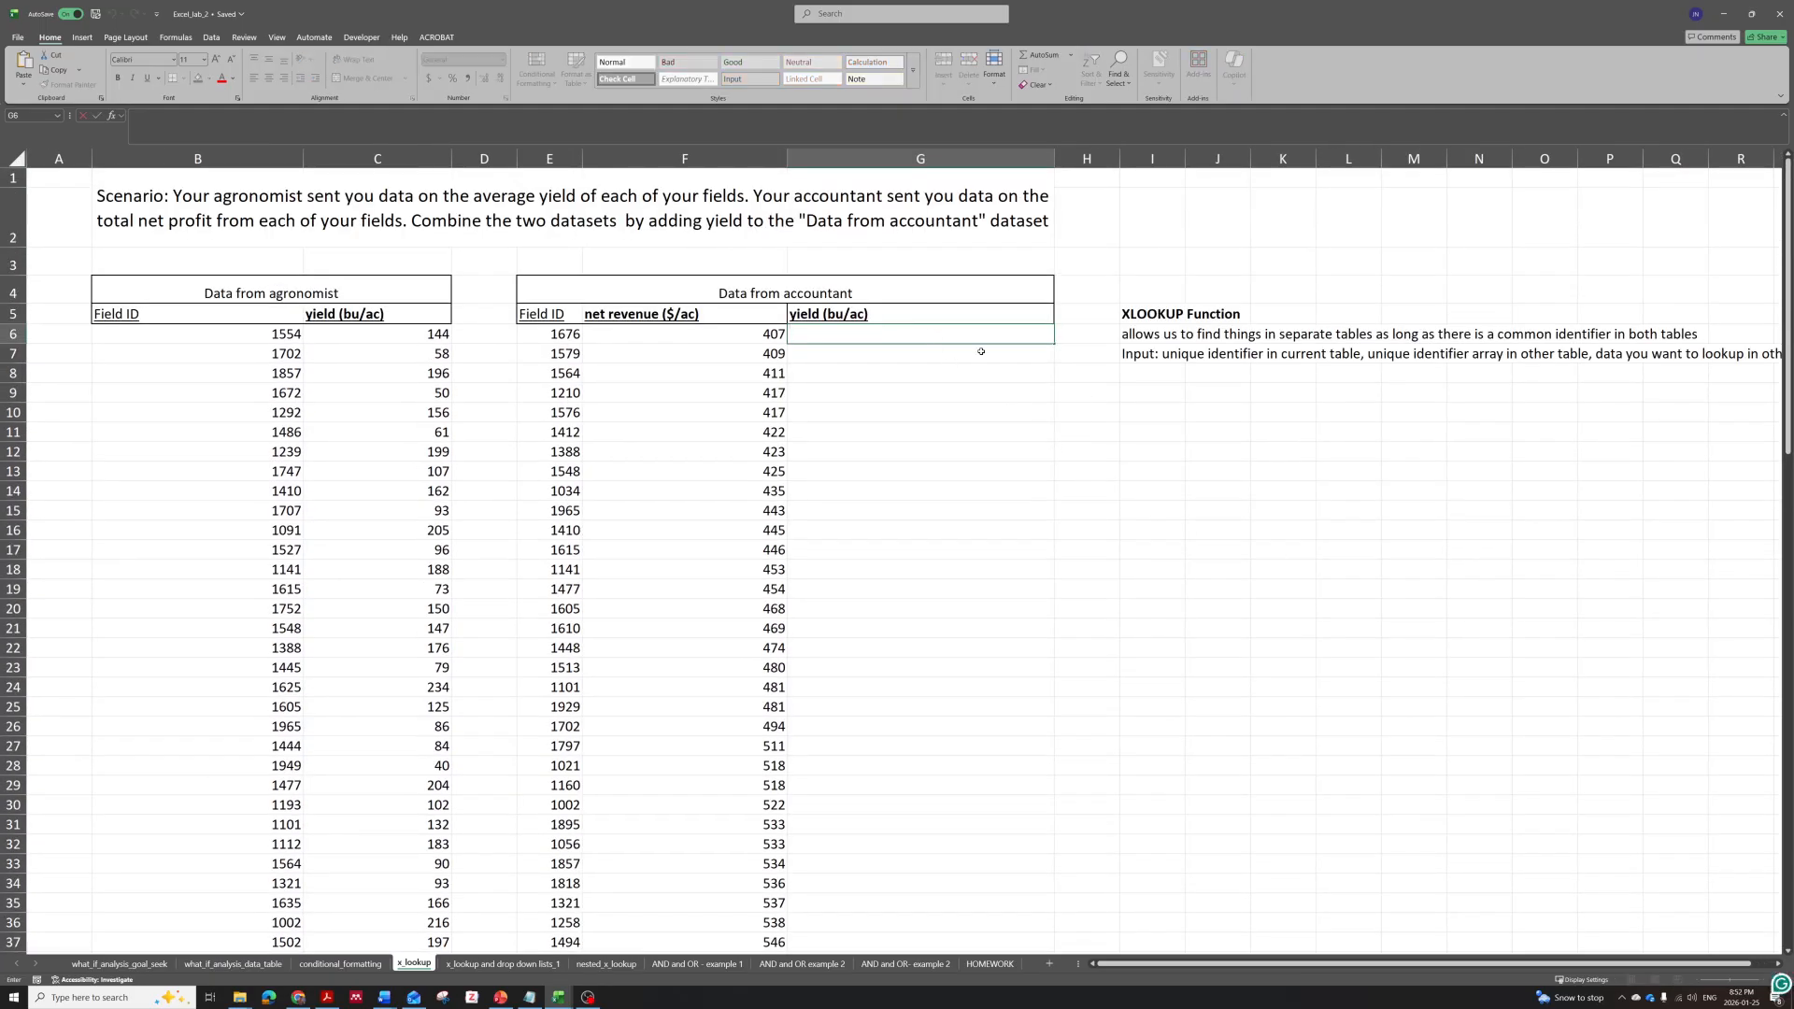
{"action": "type", "text": "xlooku"}
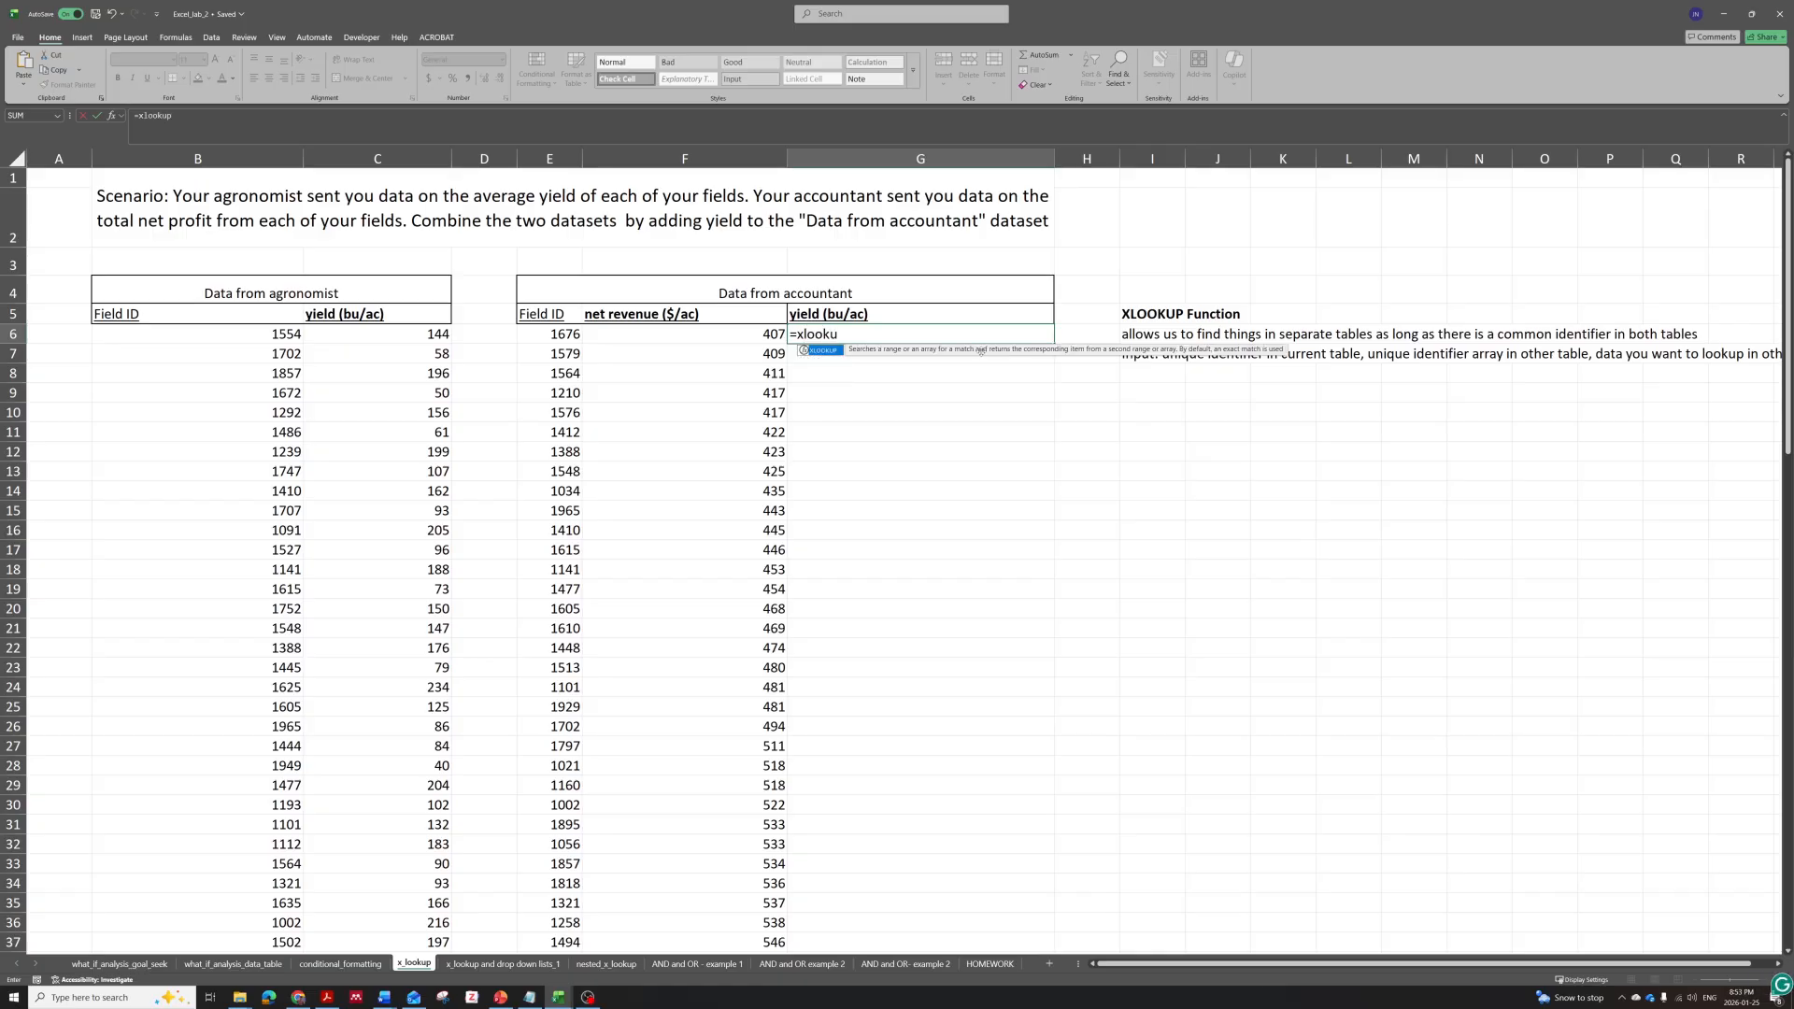
{"action": "type", "text": "p"}
{"action": "key", "text": "Tab"}
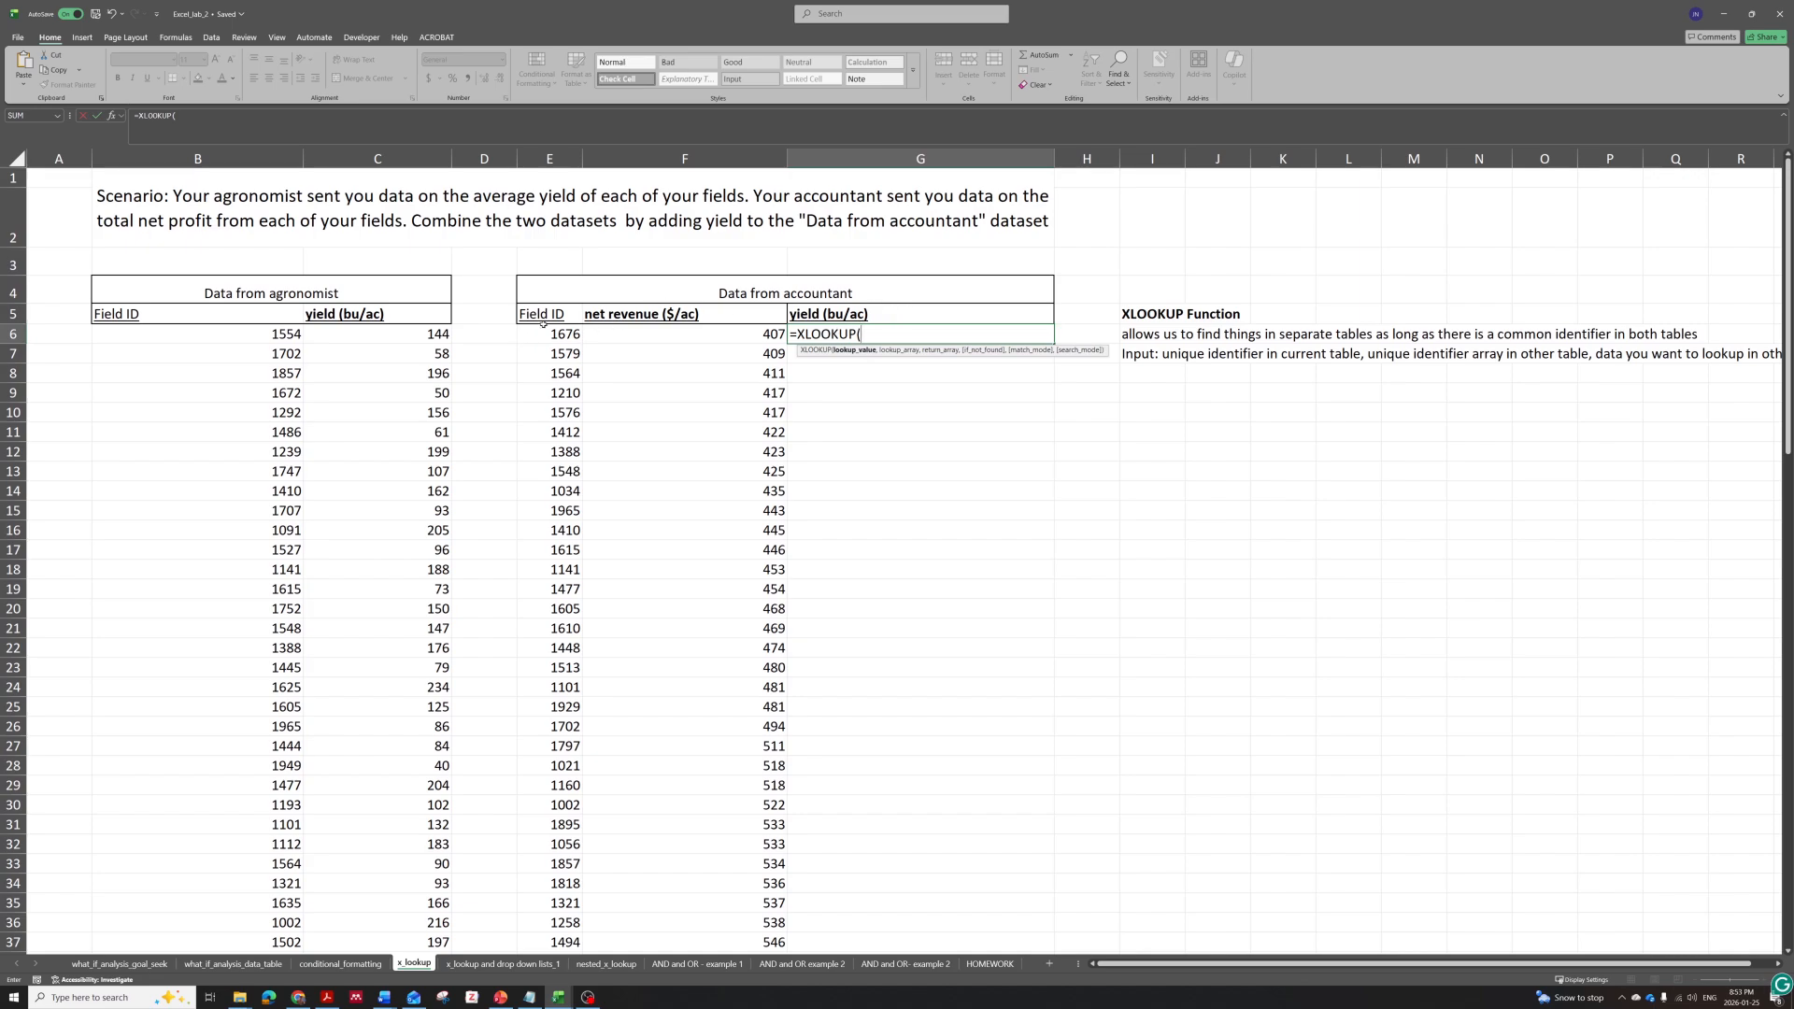
{"action": "left_click", "coordinate": [557, 334]}
{"action": "type", "text": ","}
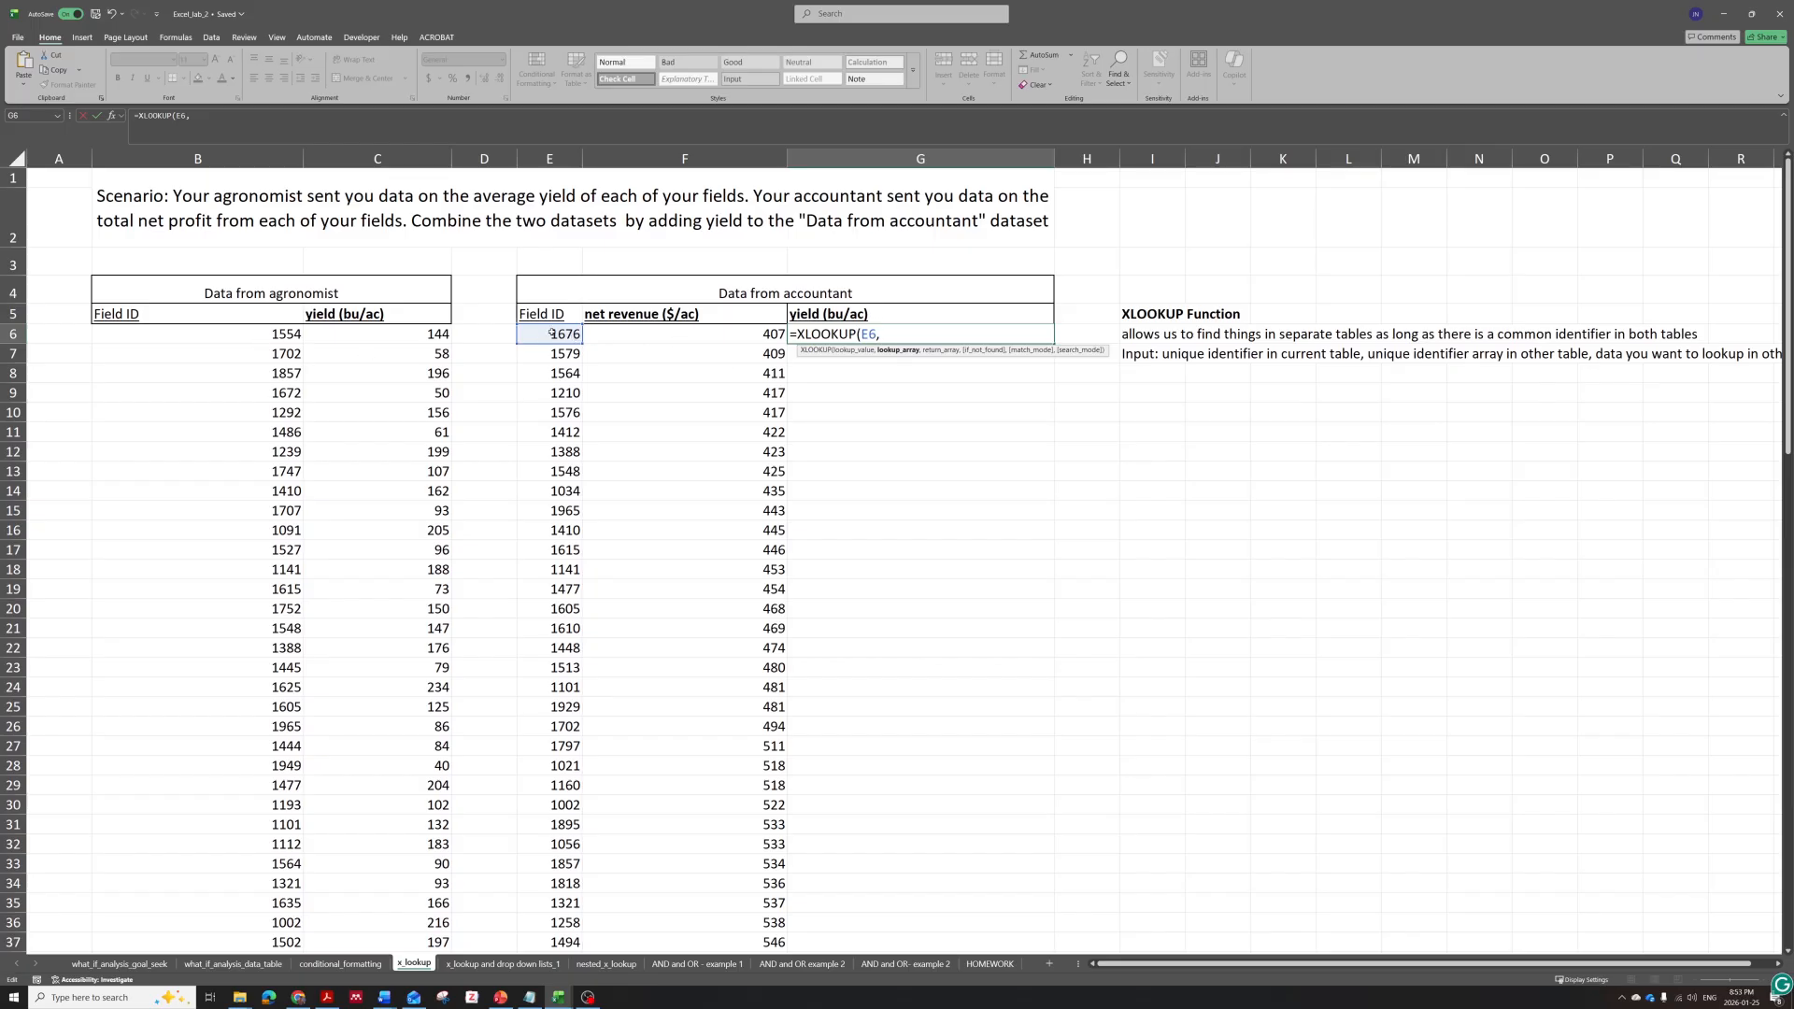
Set the lookup array to the agronomist's Field IDs as the absolute range $B$6:$B$101.
{"action": "left_click_drag", "start_coordinate": [276, 333], "coordinate": [264, 906]}
{"action": "scroll", "coordinate": [881, 548], "scroll_direction": "up", "scroll_amount": 20}
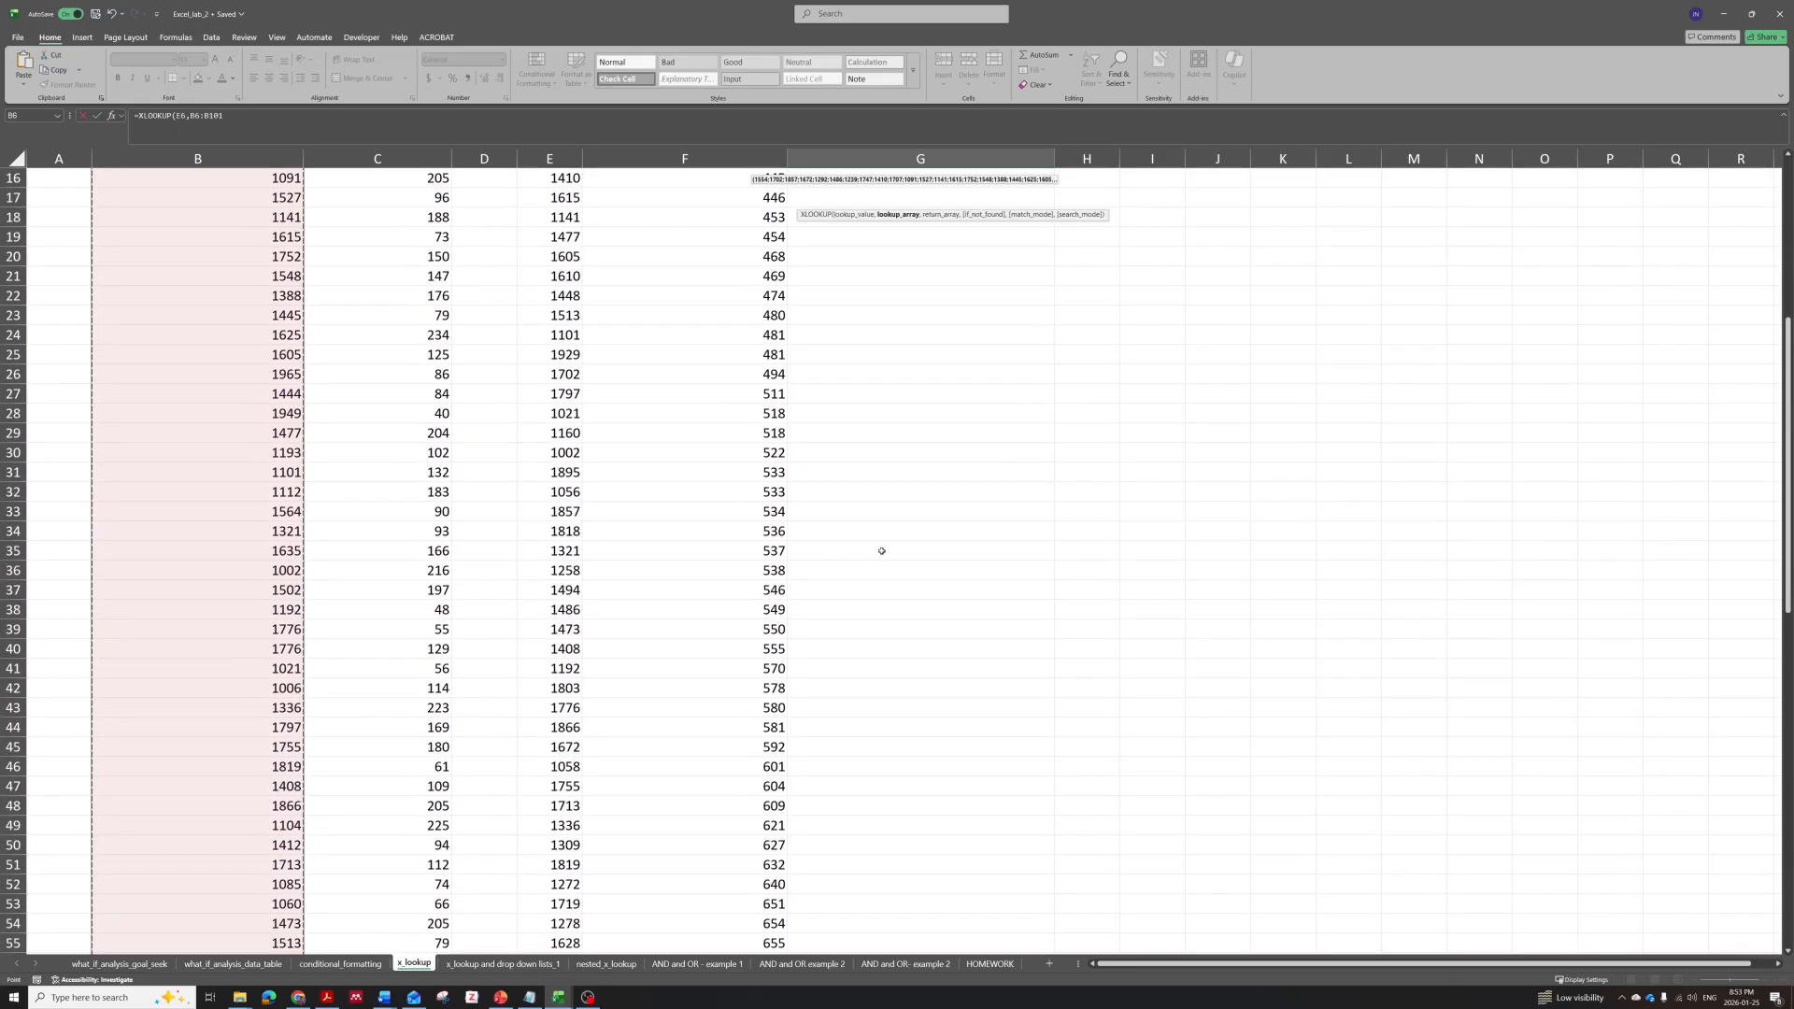
{"action": "left_click", "coordinate": [890, 334]}
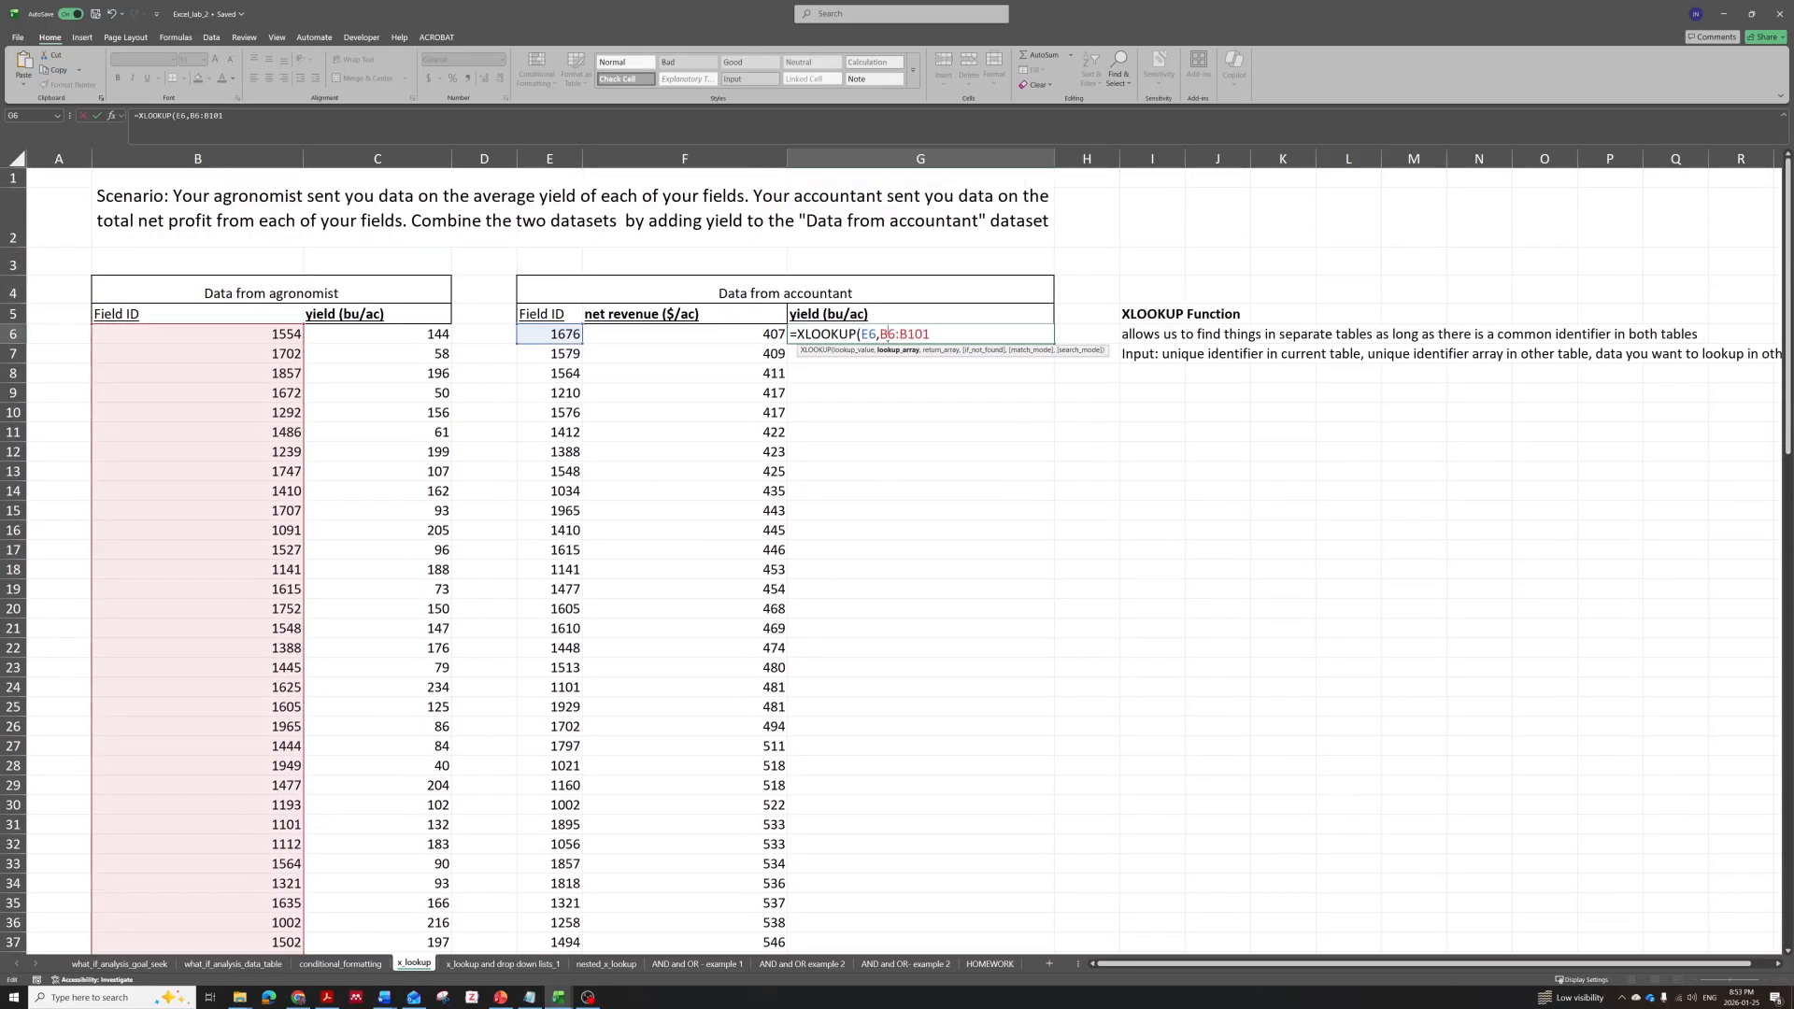
{"action": "key", "text": "F4"}
{"action": "type", "text": "$B$"}
{"action": "left_click", "coordinate": [929, 334]}
{"action": "type", "text": "$101,"}
Set the return array to the agronomist's yields as the absolute range $C$6:$C$101.
{"action": "left_click_drag", "start_coordinate": [361, 338], "coordinate": [370, 923]}
{"action": "scroll", "coordinate": [383, 673], "scroll_direction": "up", "scroll_amount": 20}
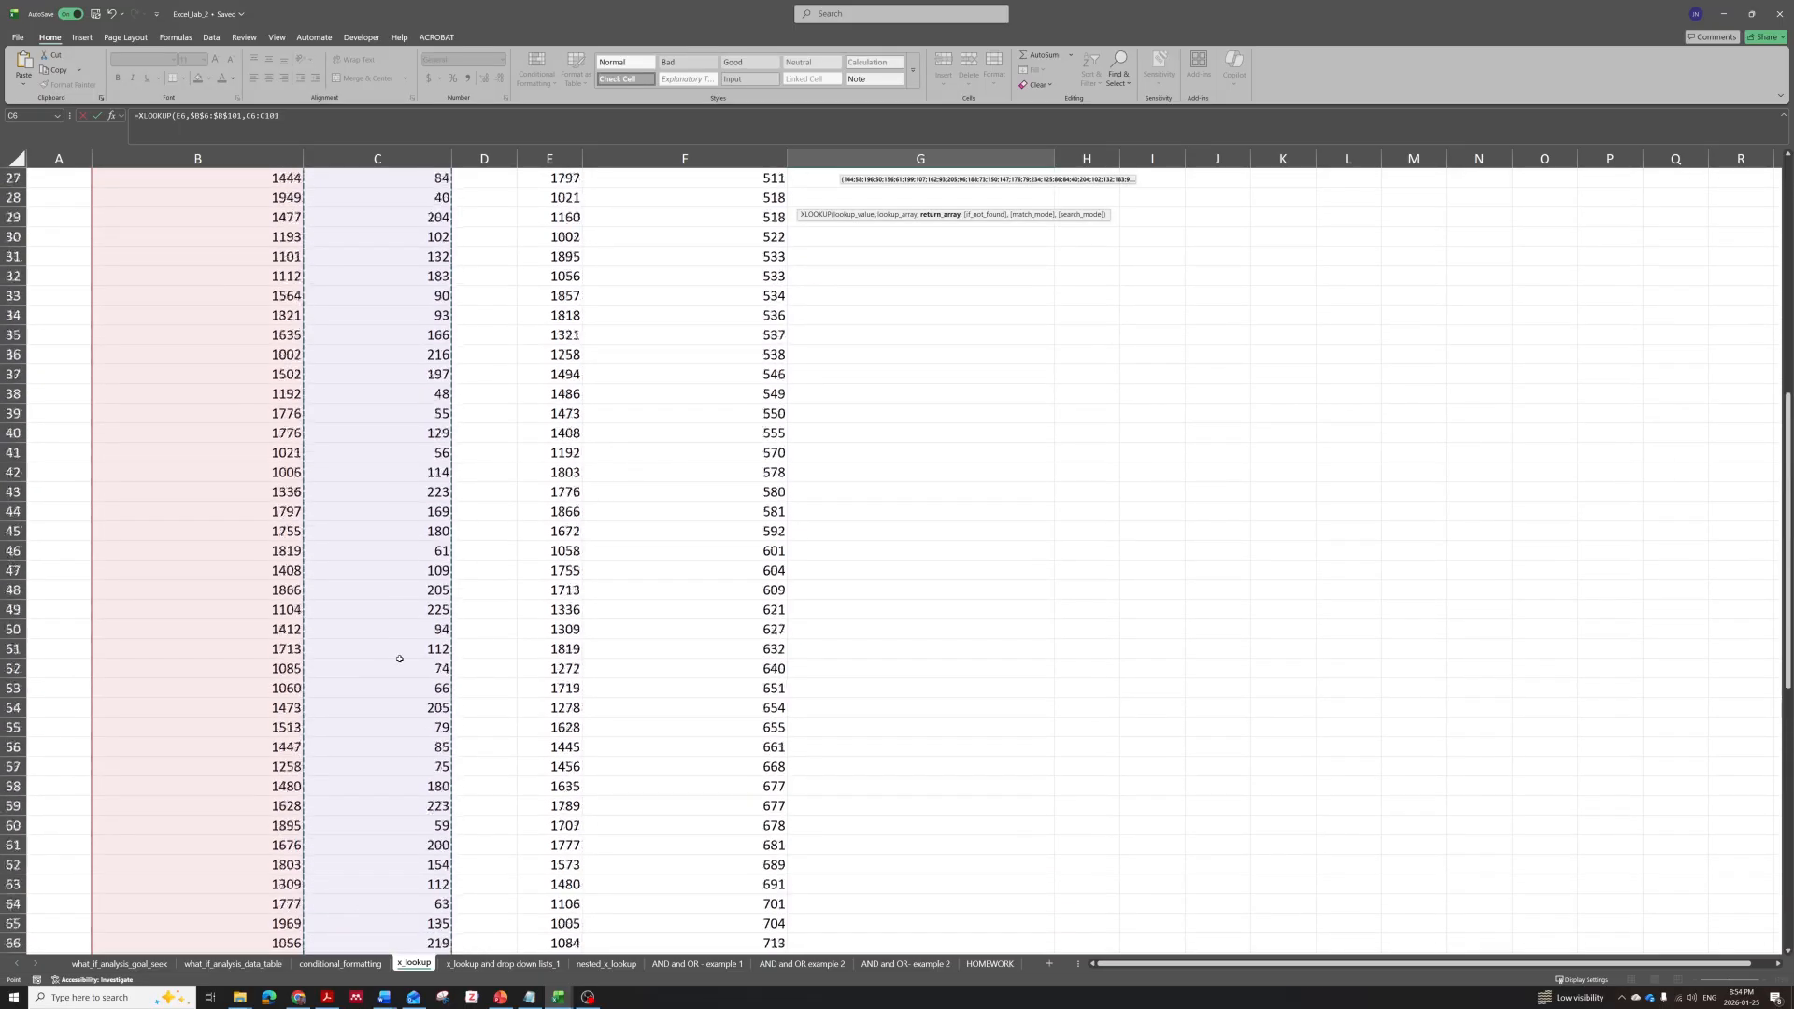
{"action": "left_click", "coordinate": [963, 334]}
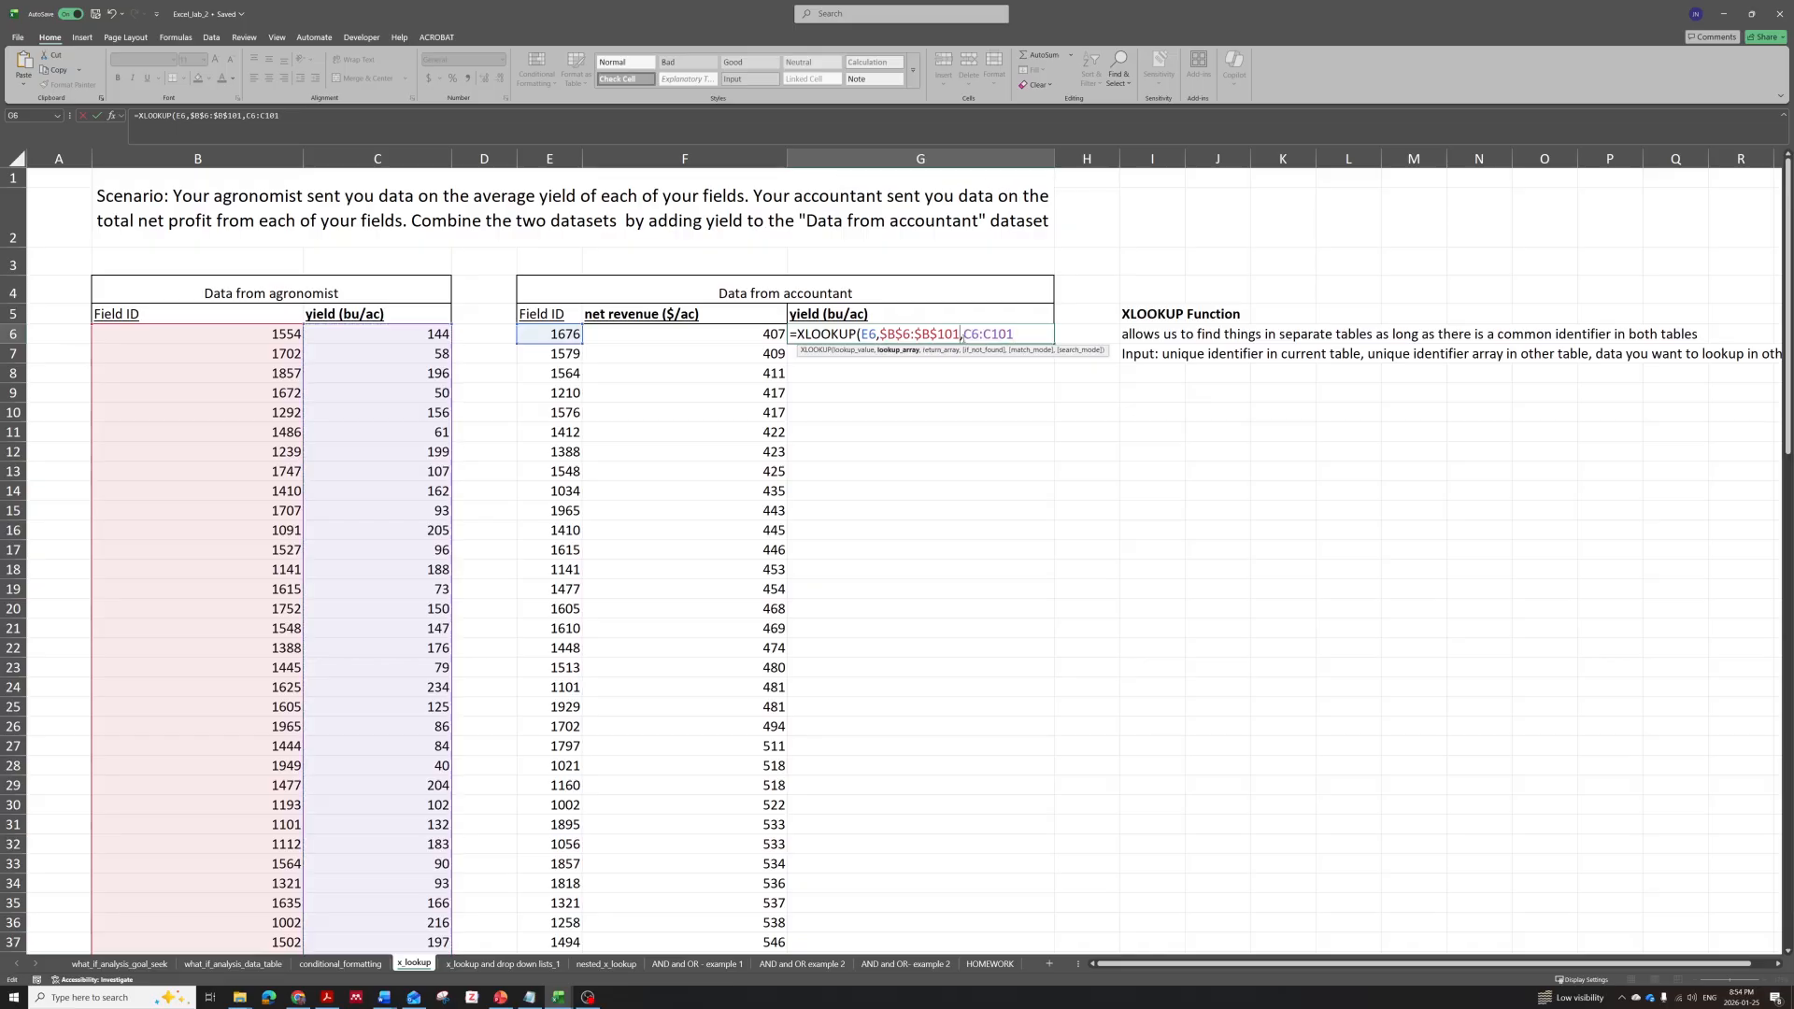
{"action": "type", "text": "$"}
{"action": "left_click", "coordinate": [989, 334]}
{"action": "type", "text": "$C$"}
{"action": "left_click", "coordinate": [999, 334]}
{"action": "type", "text": "$B$"}
Add "not found" as the if-not-found text and complete the XLOOKUP formula in G6.
{"action": "type", "text": ","}
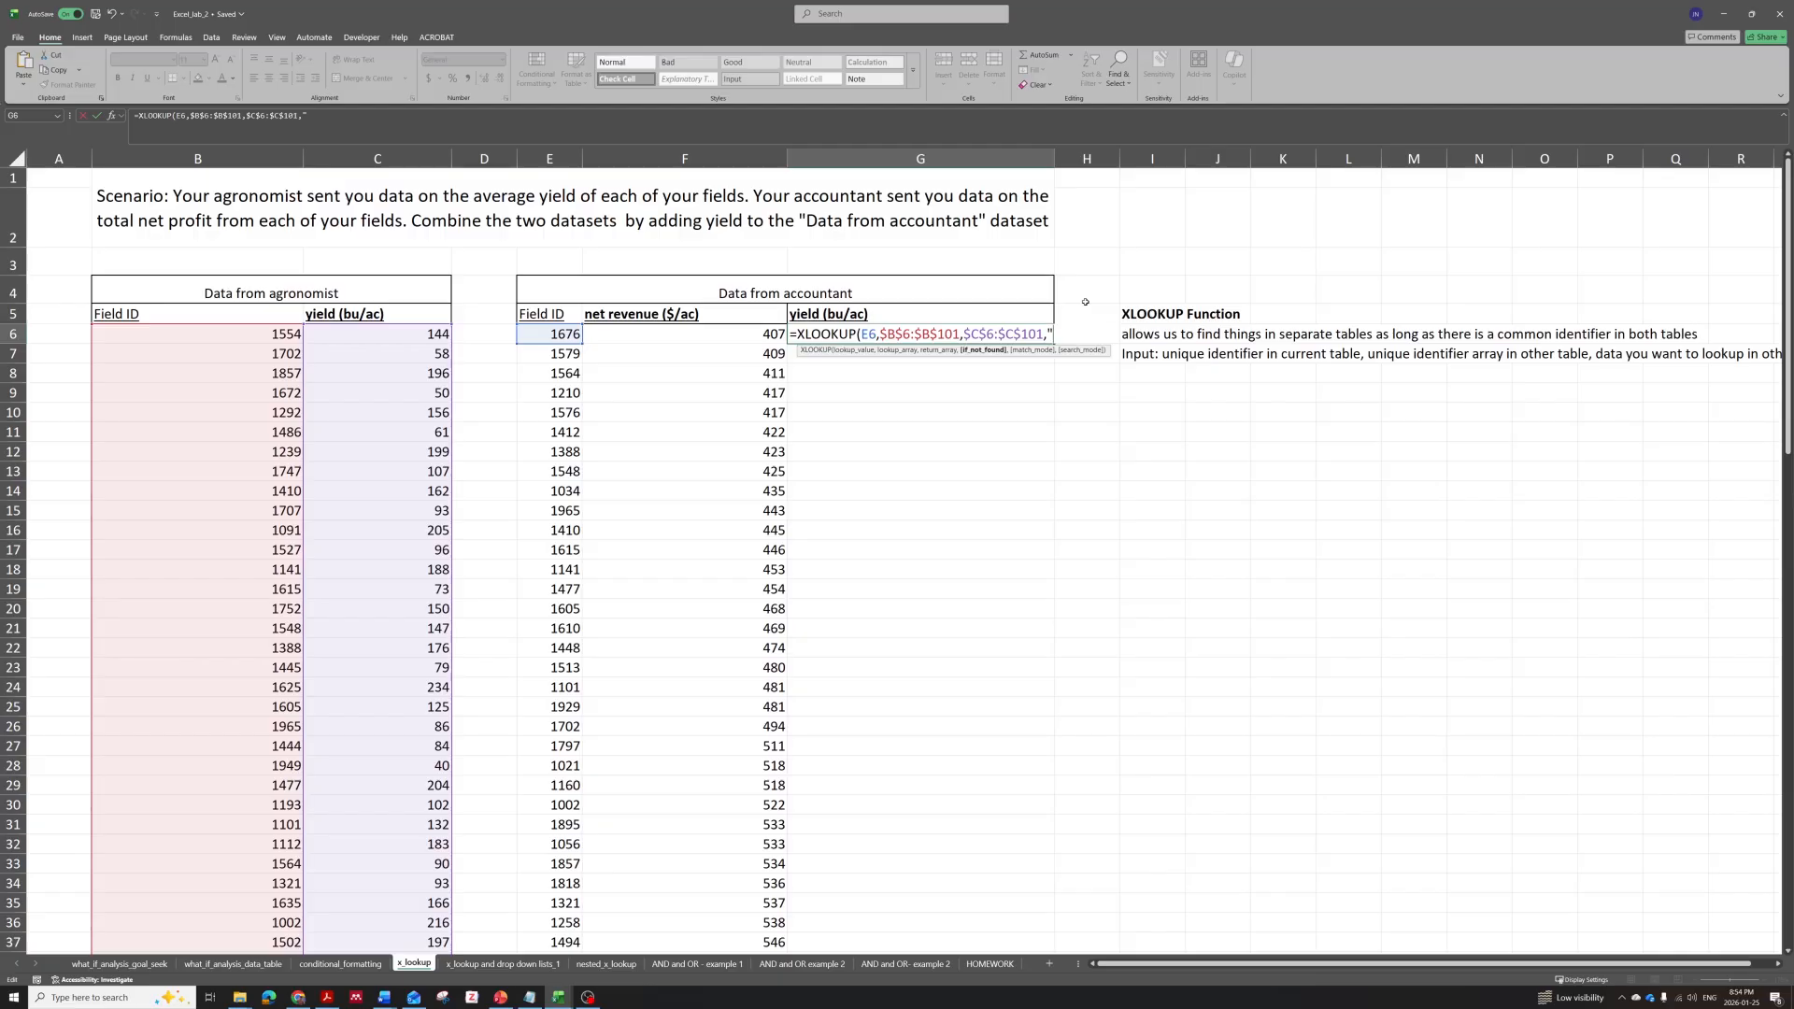
{"action": "type", "text": "ound\""}
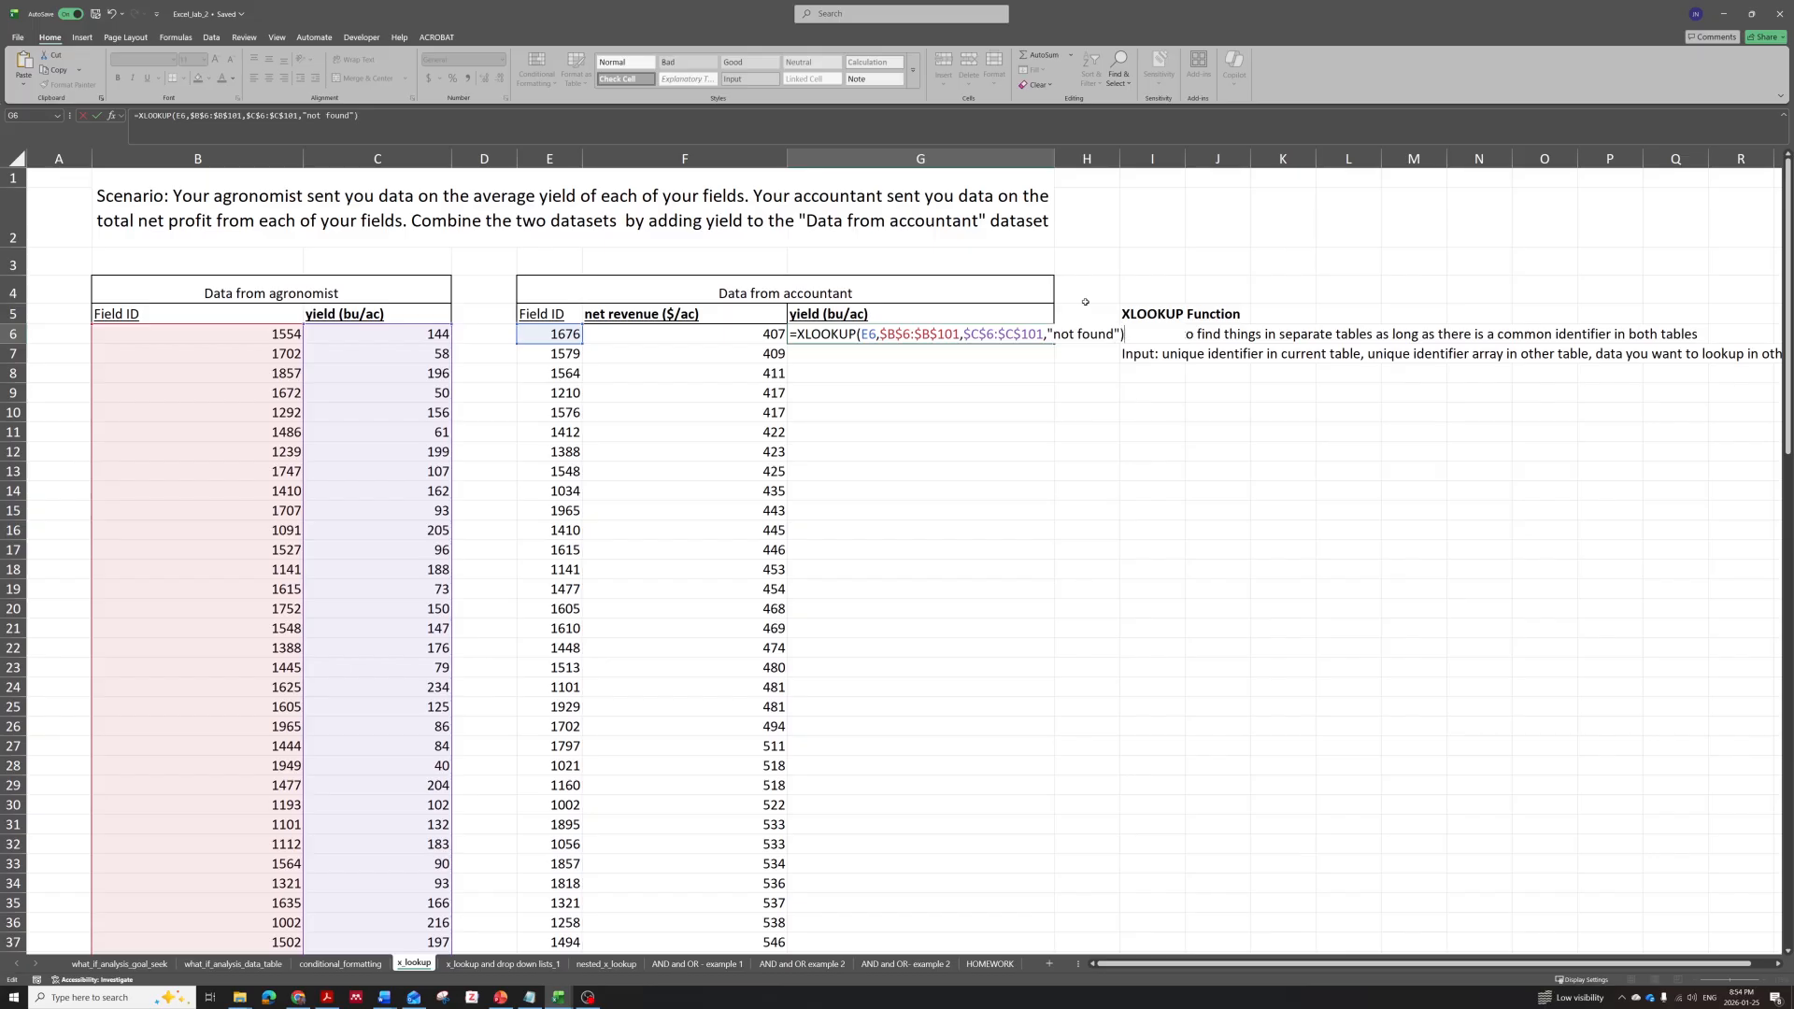
{"action": "key", "text": "Return"}
{"action": "left_click", "coordinate": [996, 338]}
{"action": "left_click", "coordinate": [572, 333]}
{"action": "left_click", "coordinate": [1035, 336]}
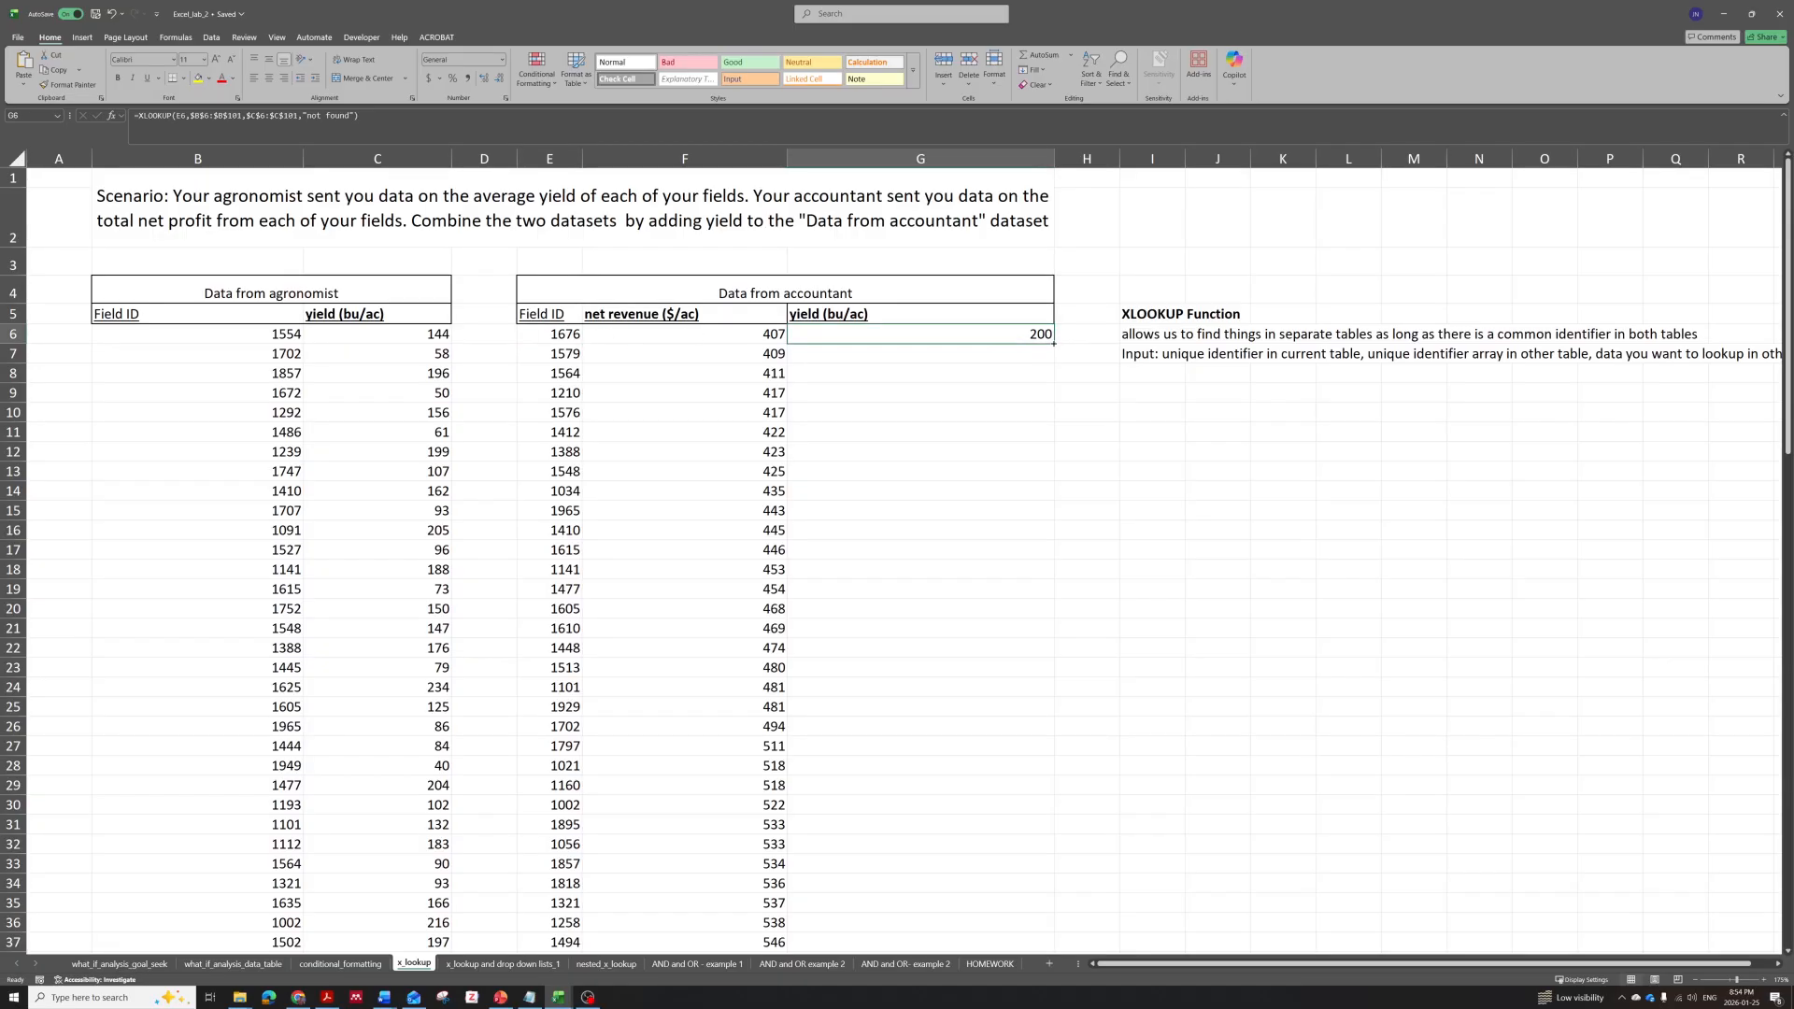
Fill the XLOOKUP formula down the accountant's yield column and delete the surplus formula in G102.
{"action": "left_click_drag", "start_coordinate": [1054, 344], "coordinate": [969, 927]}
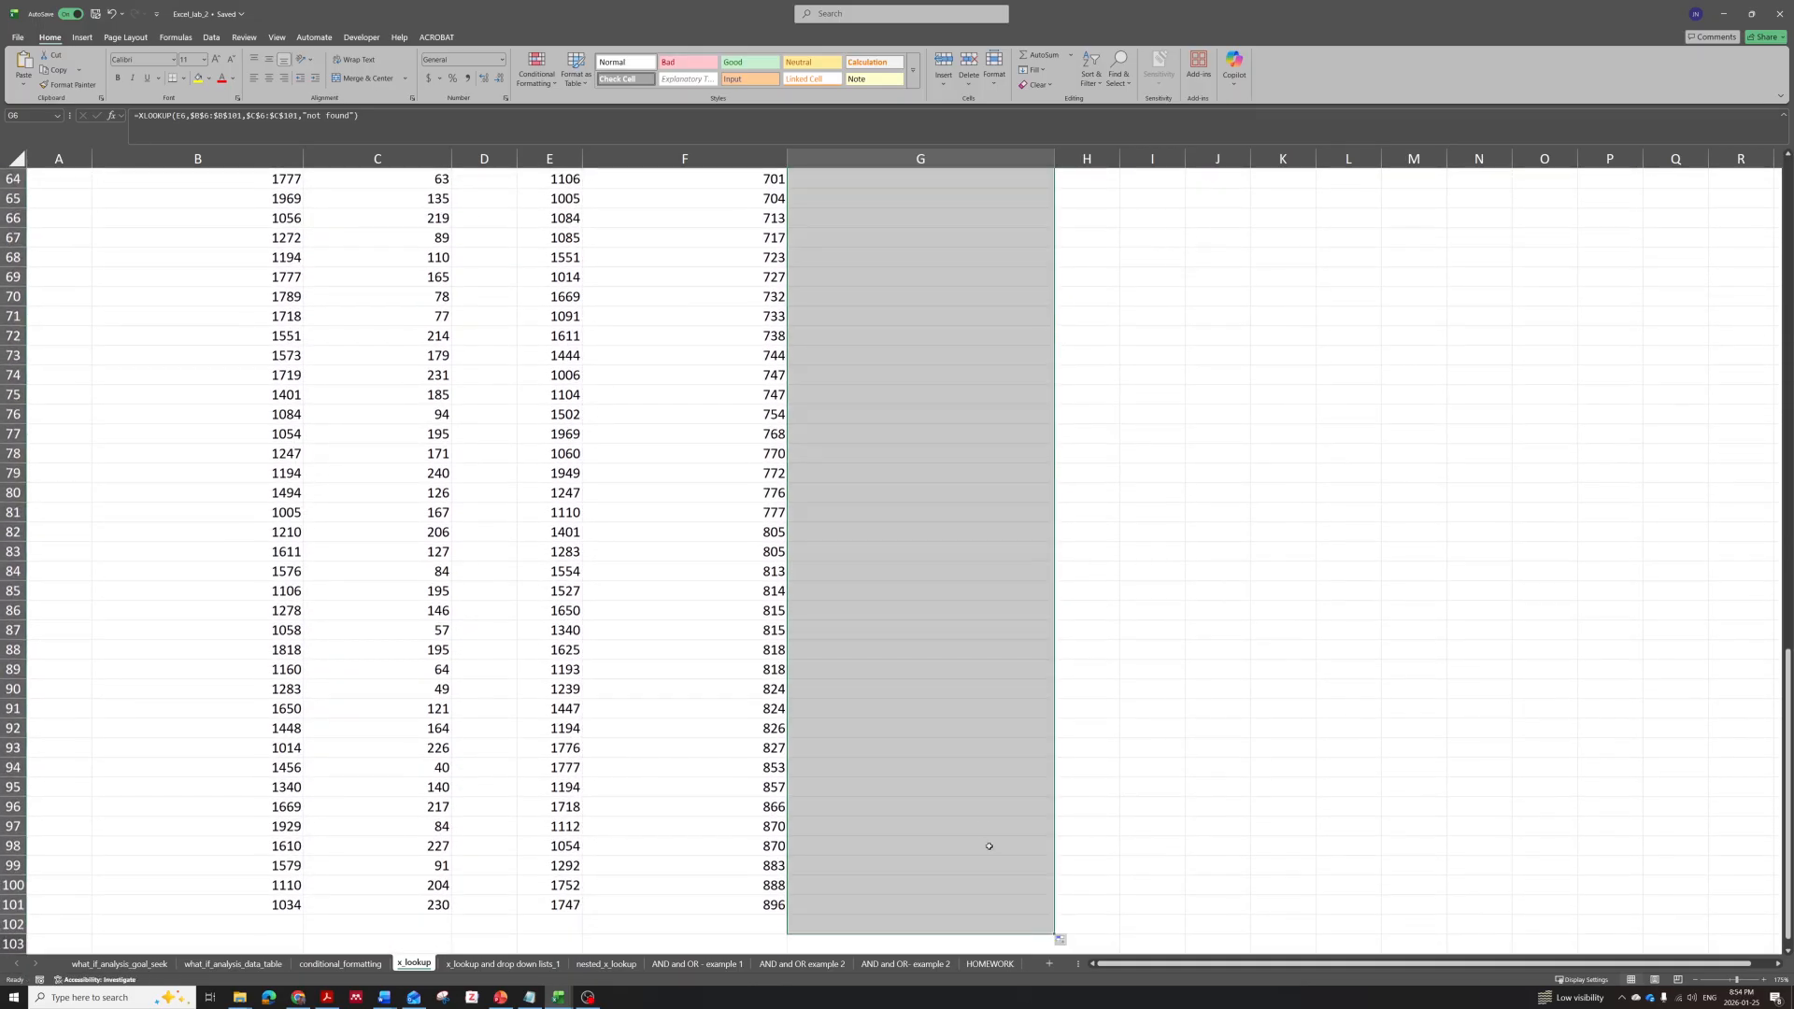
{"action": "left_click", "coordinate": [969, 927]}
{"action": "scroll", "coordinate": [816, 832], "scroll_direction": "down", "scroll_amount": 2}
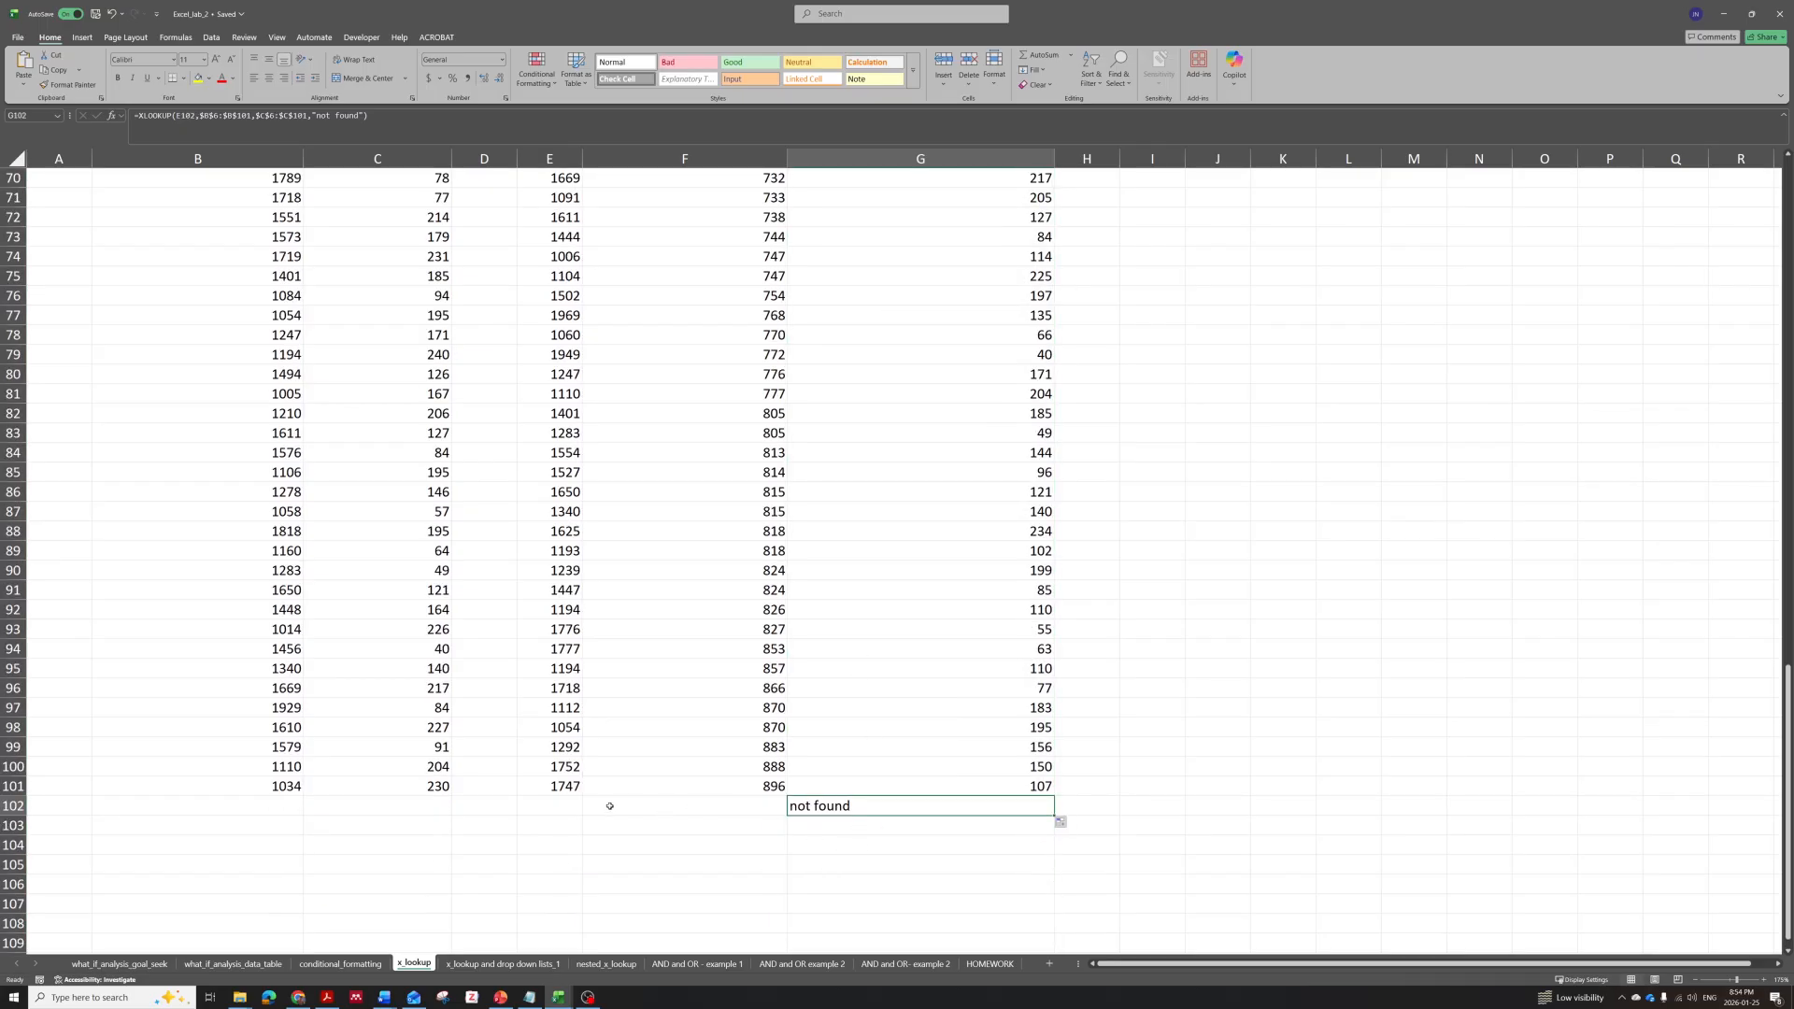
{"action": "key", "text": "Delete"}
{"action": "scroll", "coordinate": [953, 634], "scroll_direction": "up", "scroll_amount": 20}
Examine the complete XLOOKUP formula in cell G6 and the ranges it references.
{"action": "left_click", "coordinate": [925, 372]}
{"action": "left_click", "coordinate": [863, 333]}
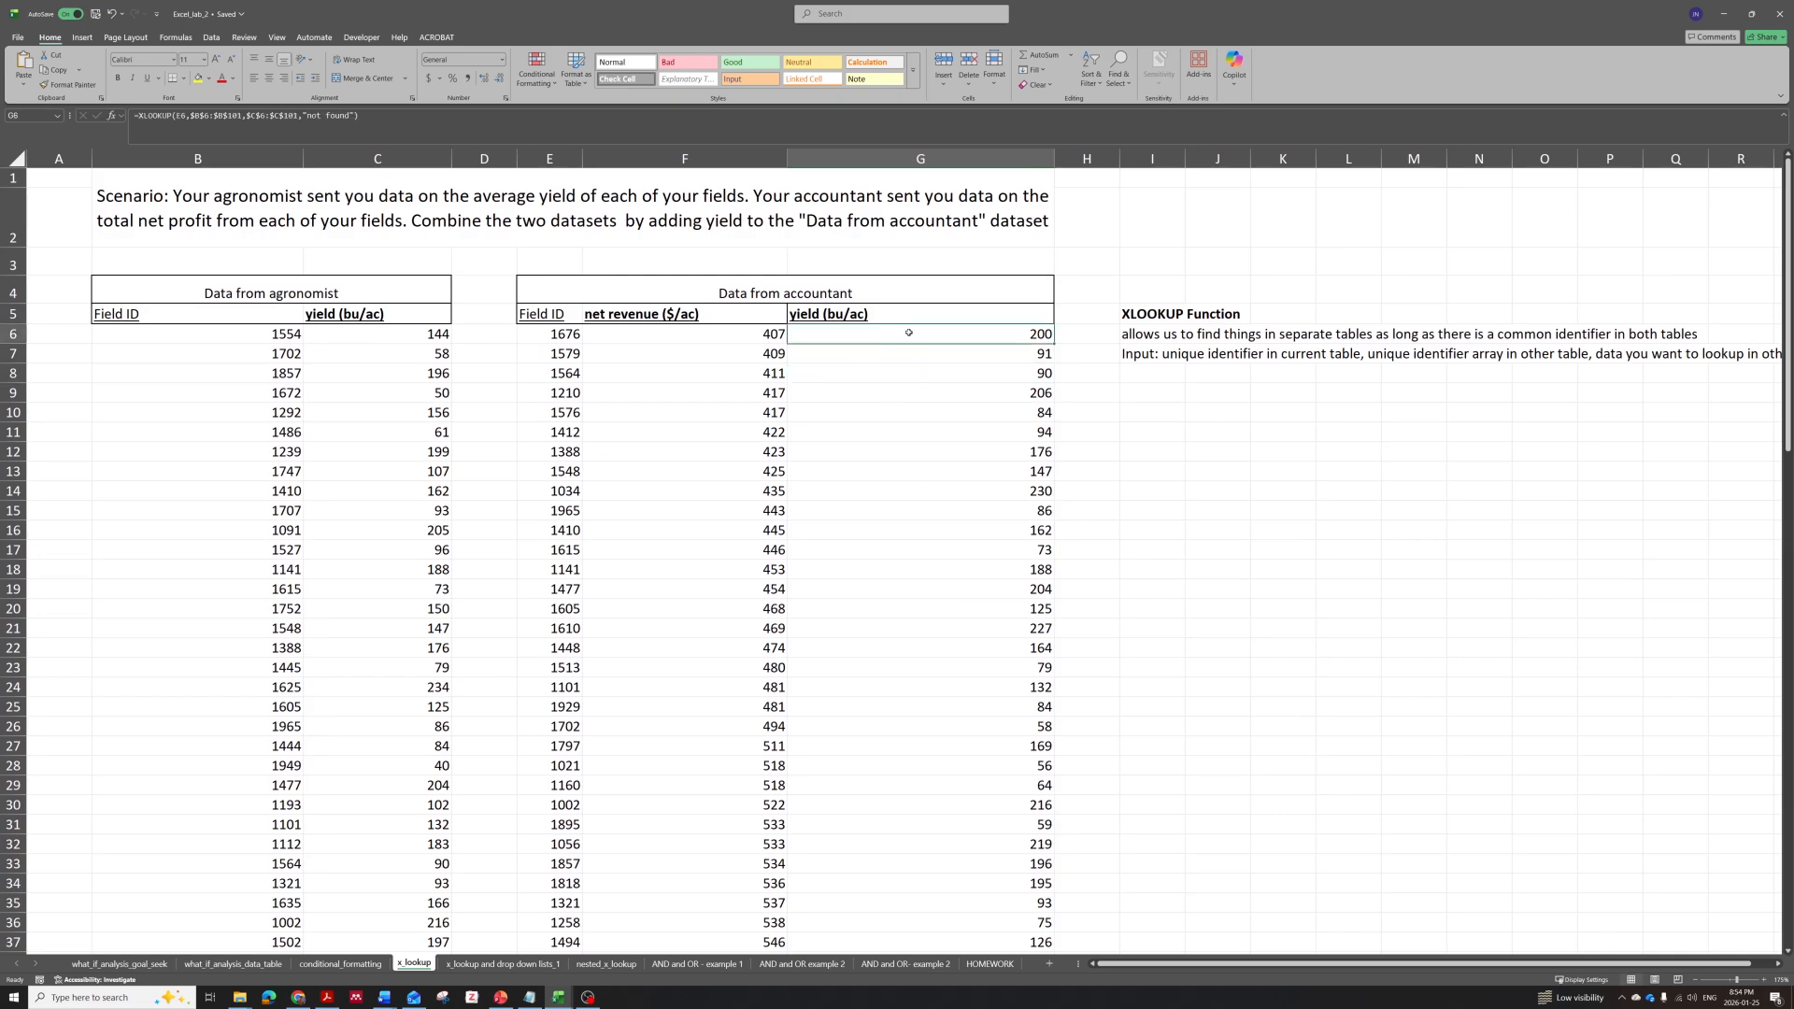
{"action": "double_click", "coordinate": [909, 333]}
{"action": "left_click_drag", "start_coordinate": [790, 334], "coordinate": [949, 412]}
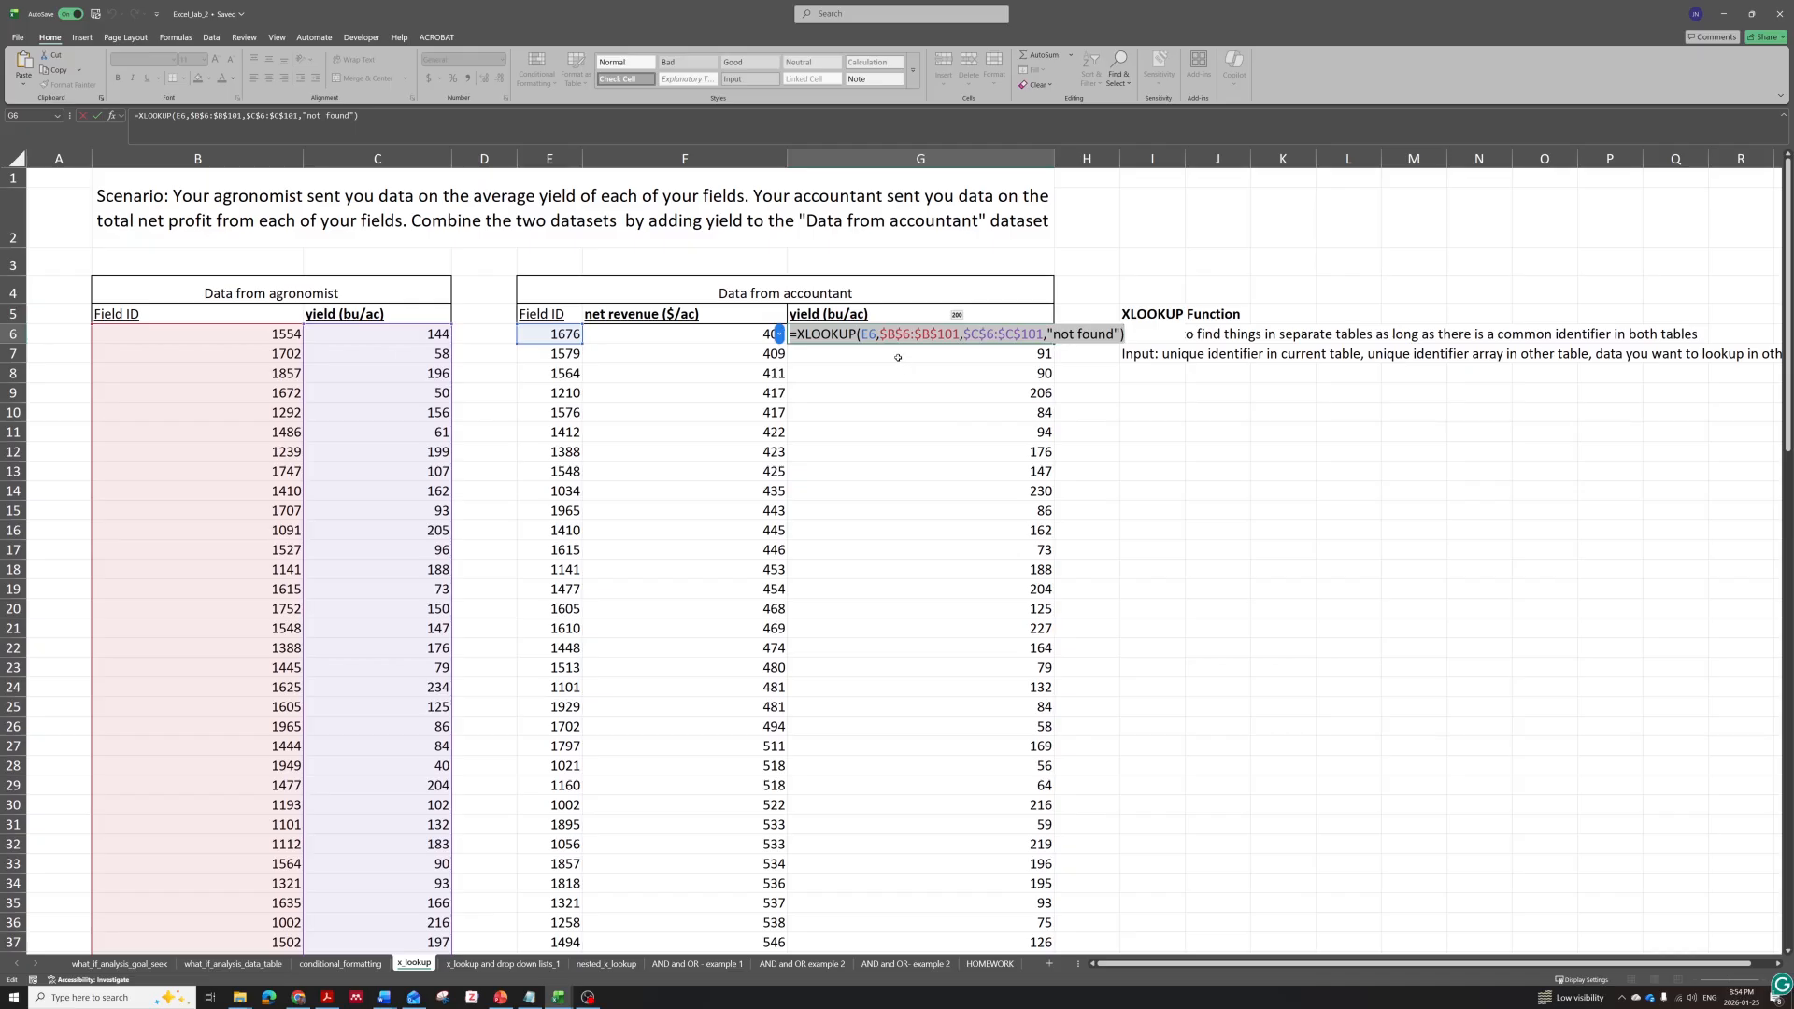
Open the x_lookup and drop down lists_1 sheet and review the urease inhibitor scenario and the field table.
{"action": "left_click", "coordinate": [505, 964]}
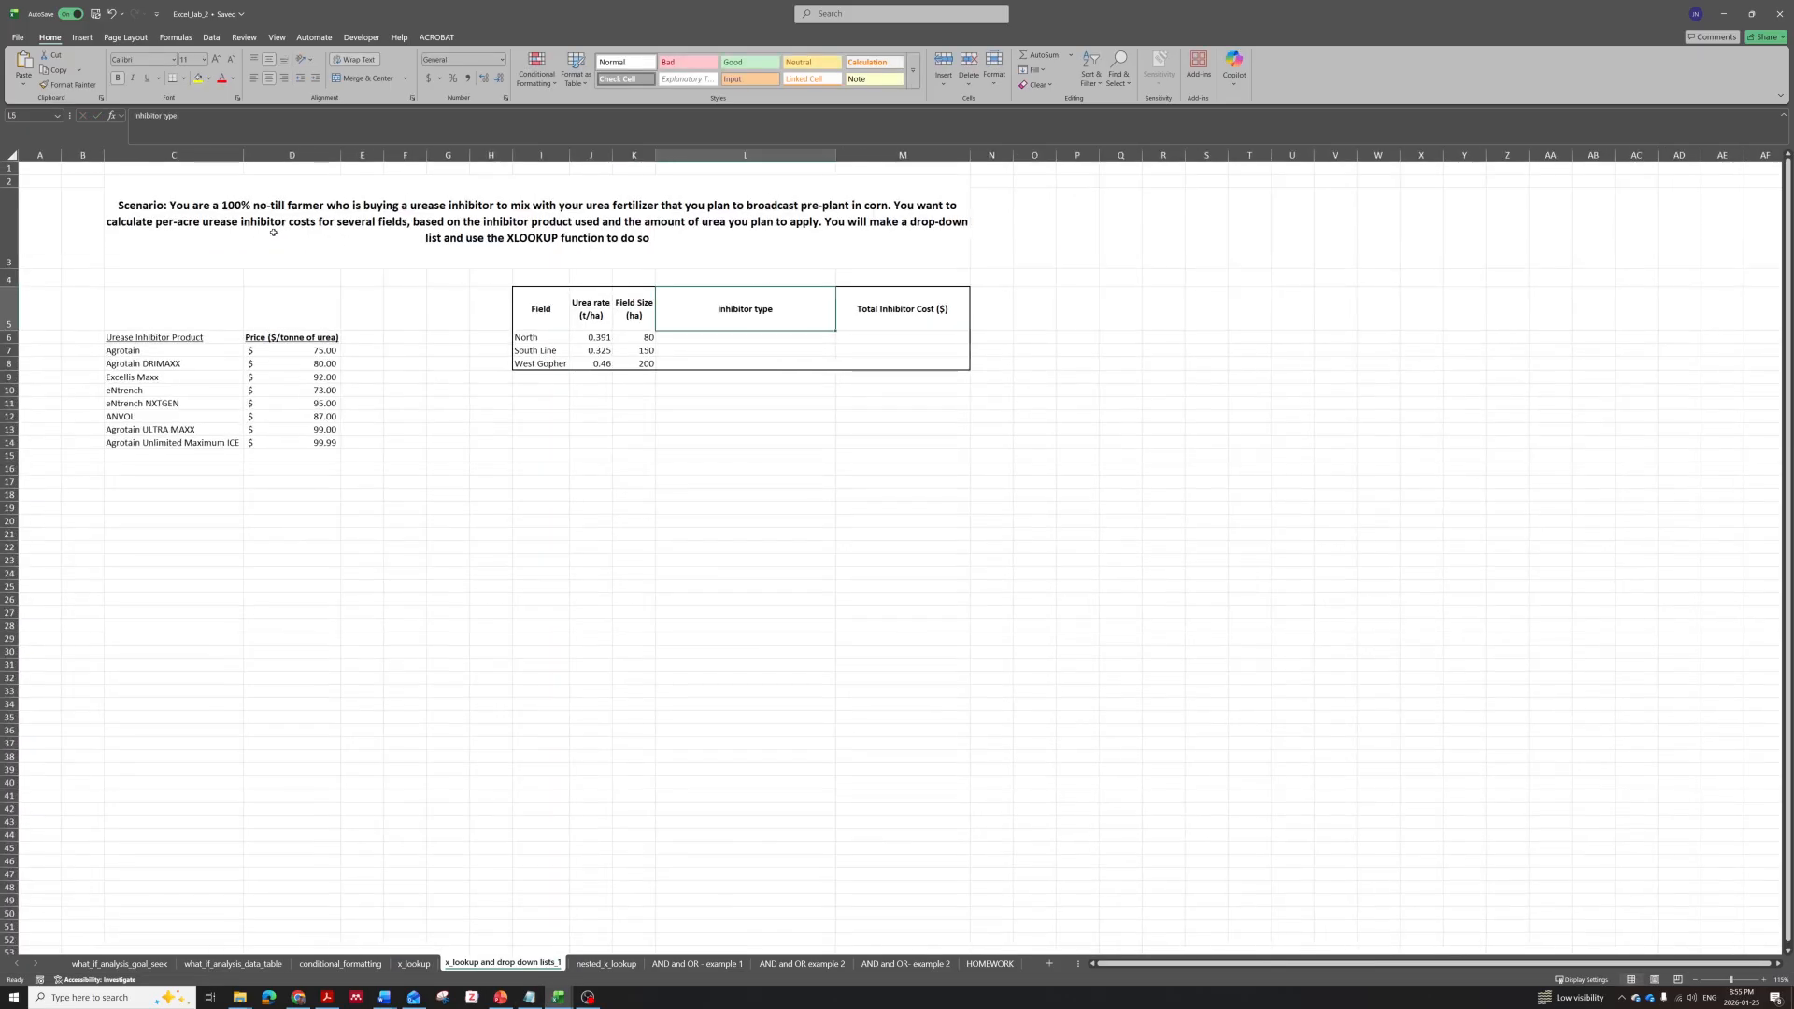
{"action": "left_click", "coordinate": [491, 586]}
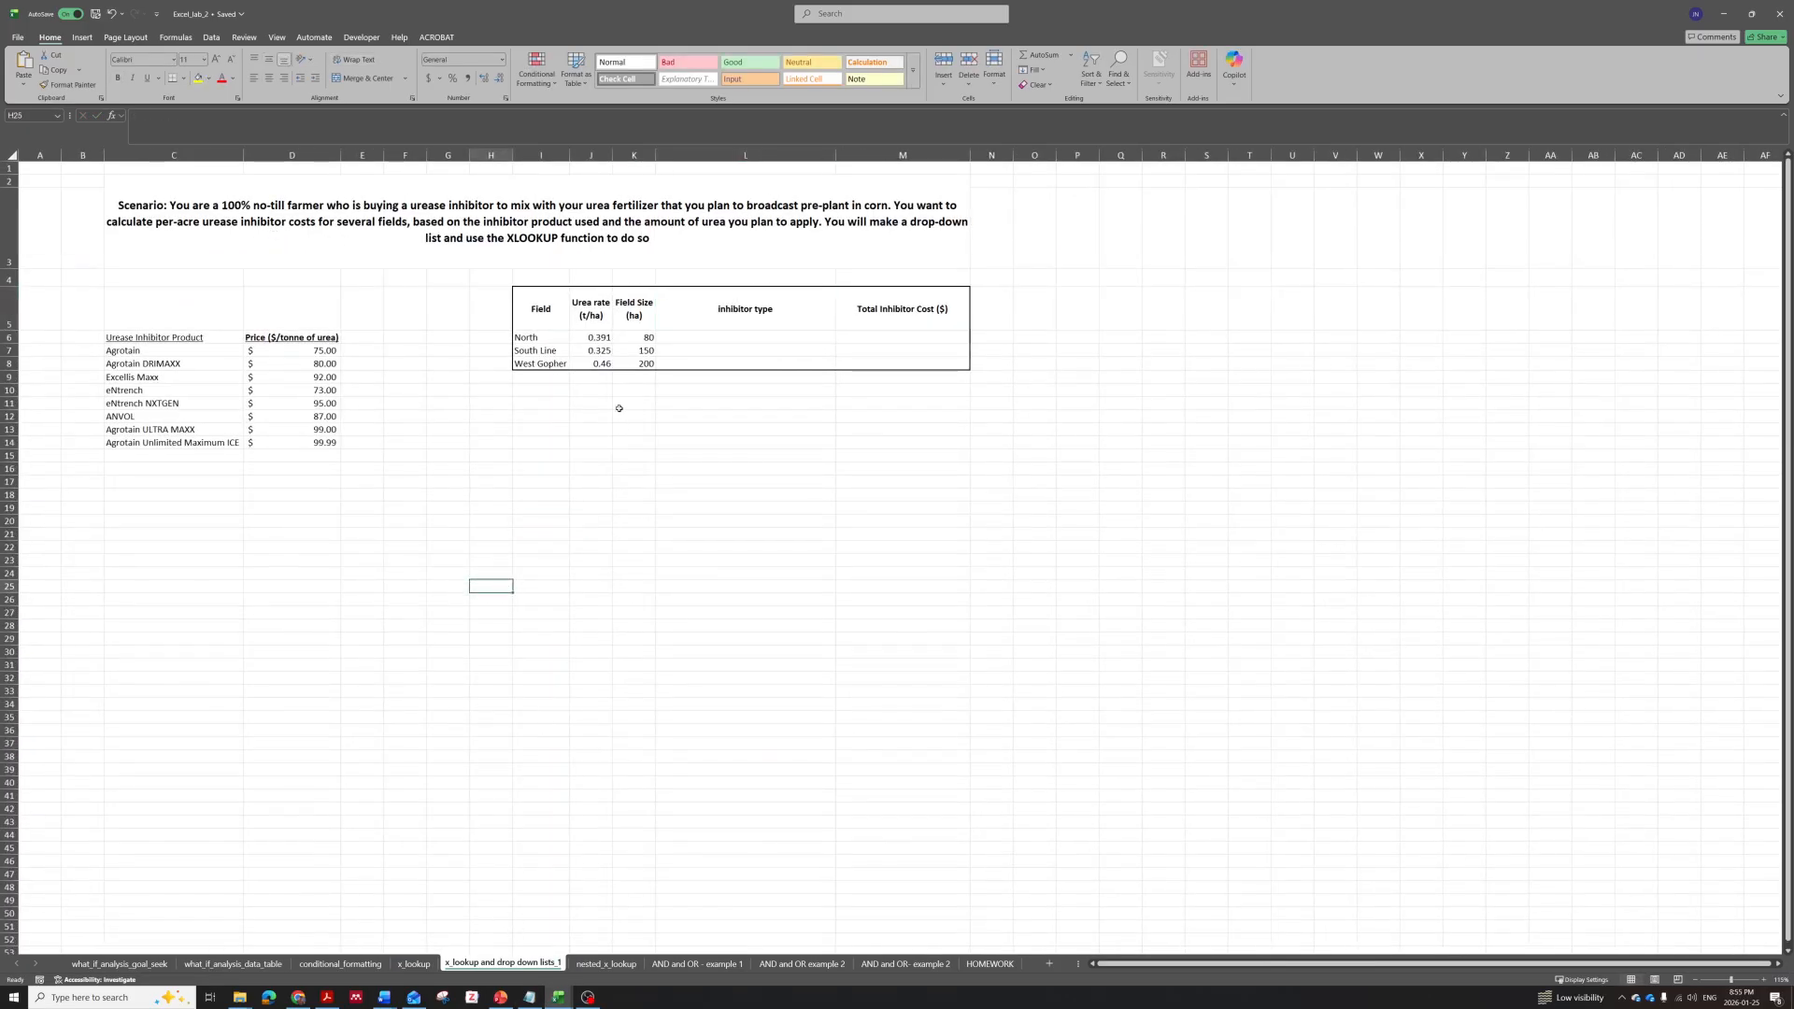
{"action": "left_click", "coordinate": [591, 421]}
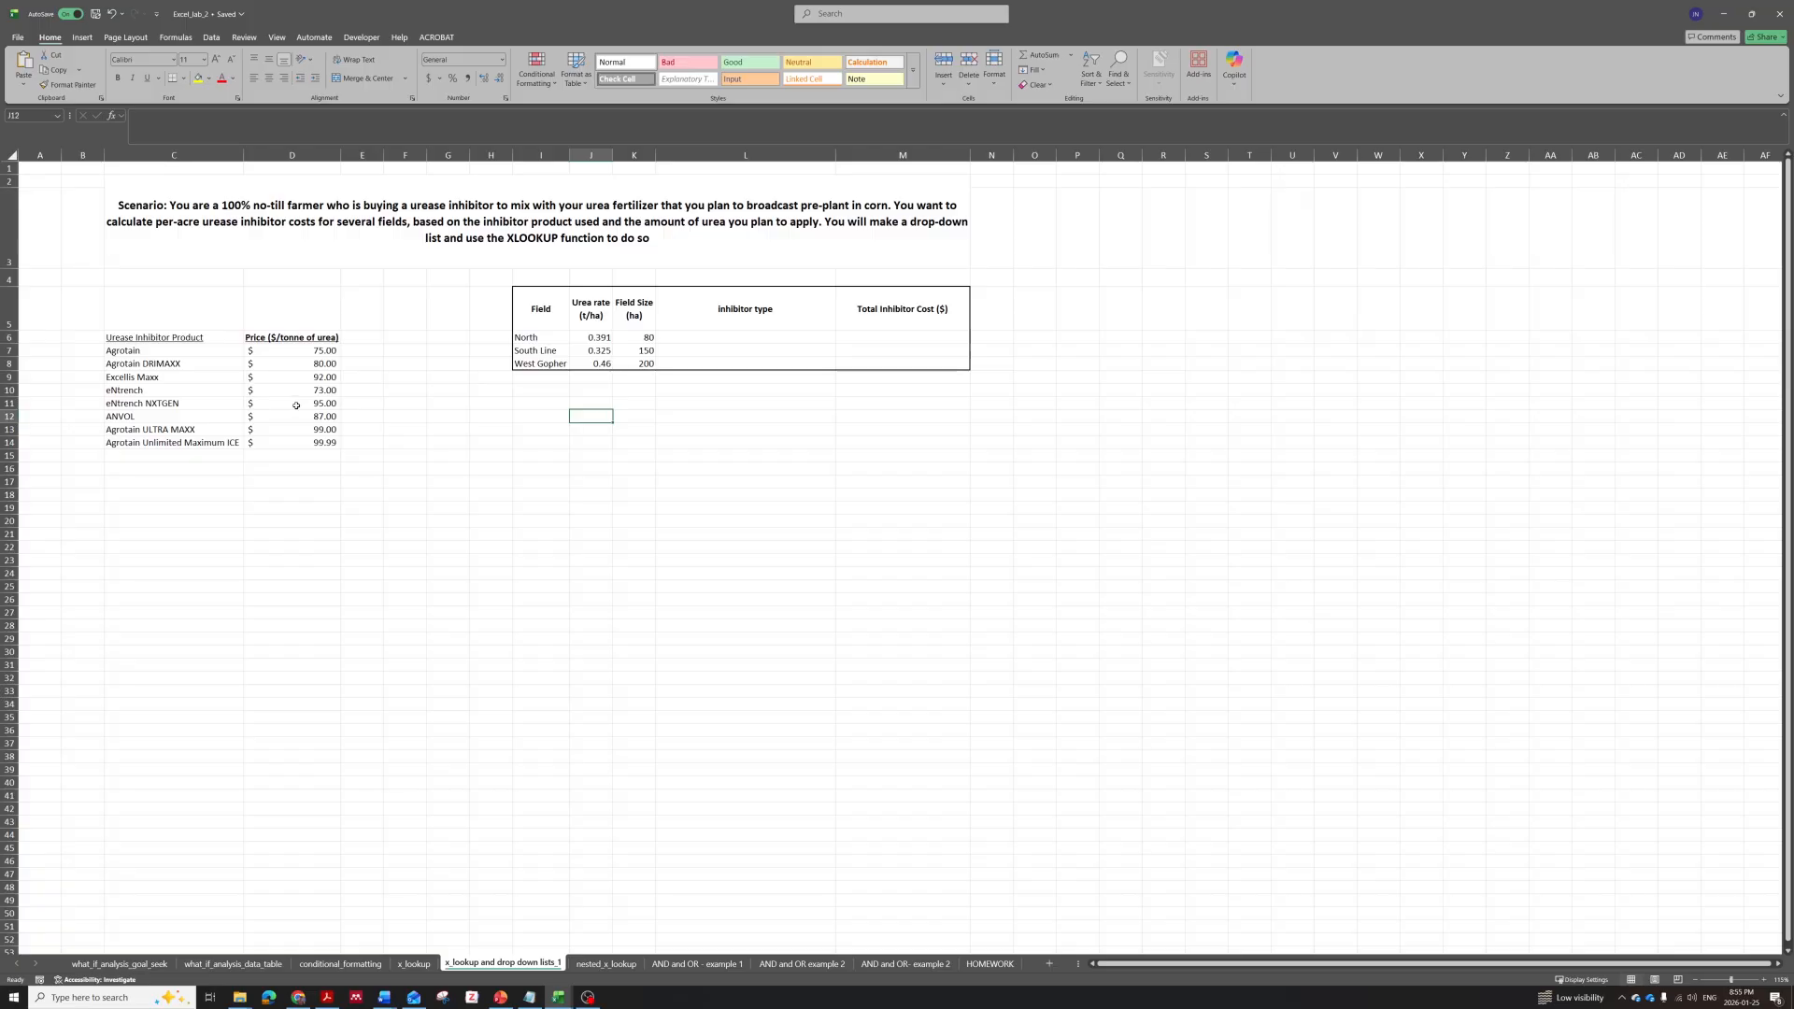
{"action": "left_click", "coordinate": [743, 338]}
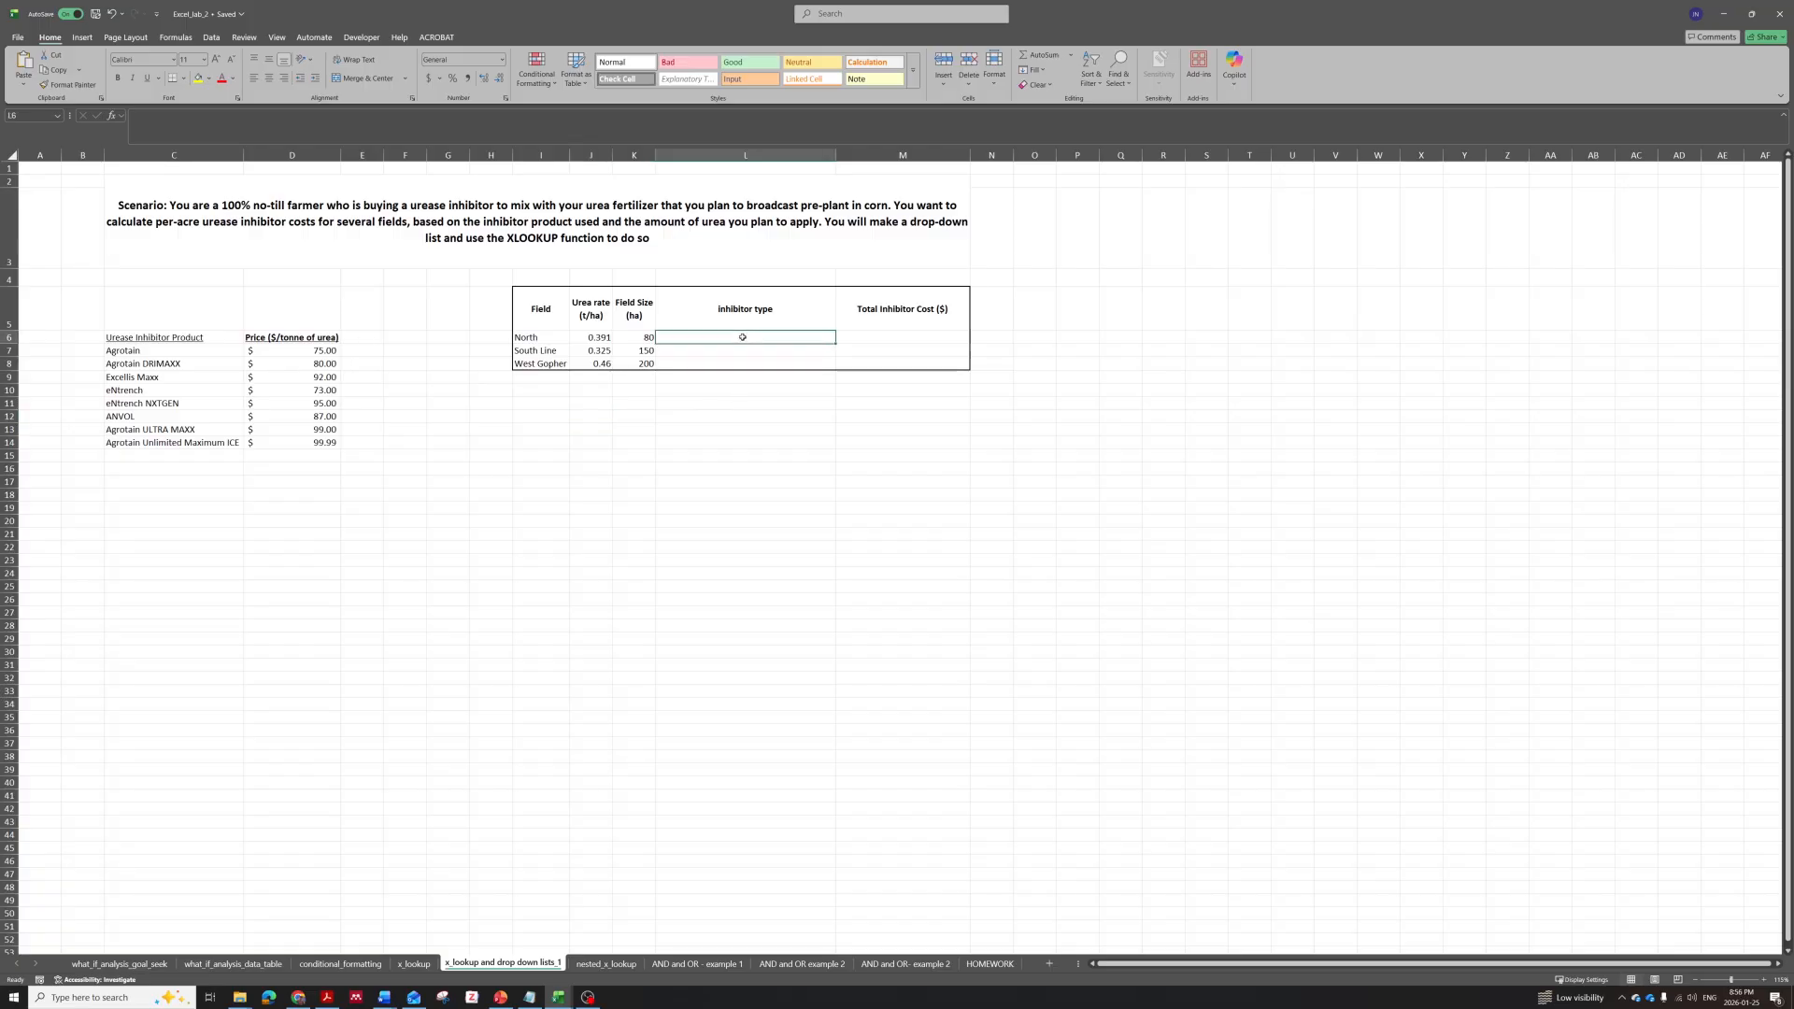
{"action": "left_click", "coordinate": [476, 205]}
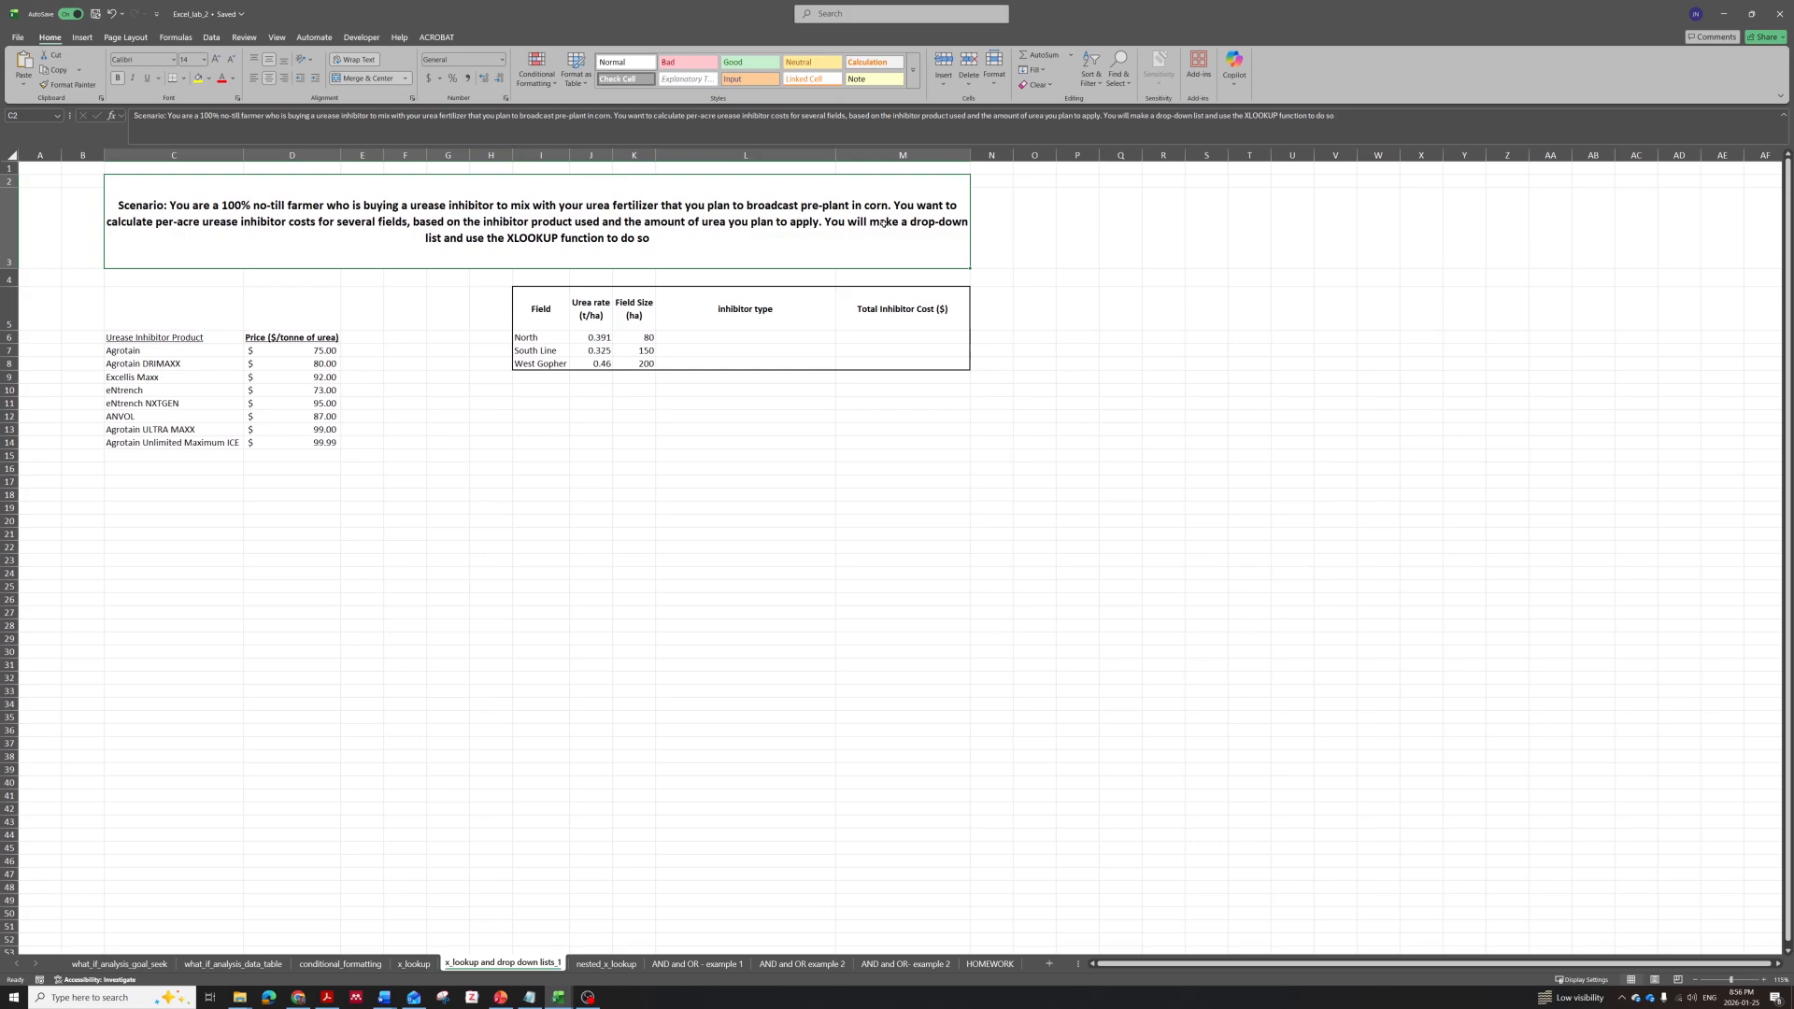
{"action": "left_click", "coordinate": [404, 278]}
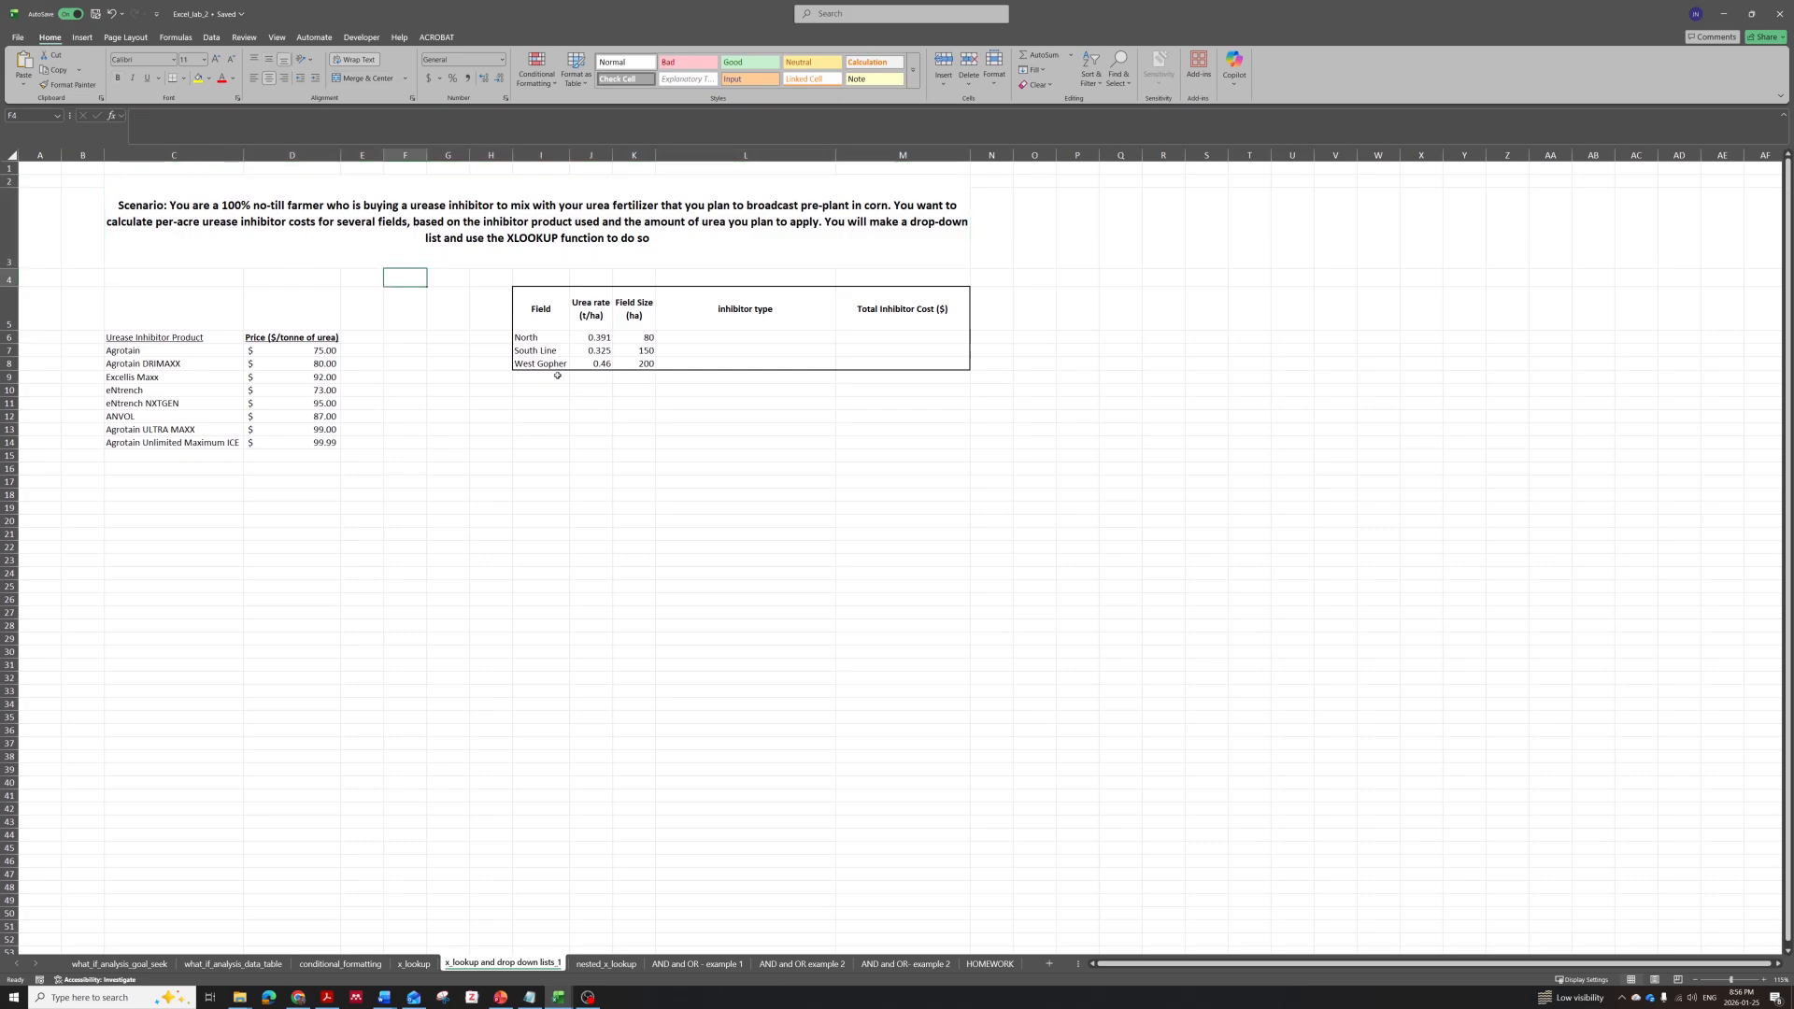
{"action": "left_click", "coordinate": [452, 365]}
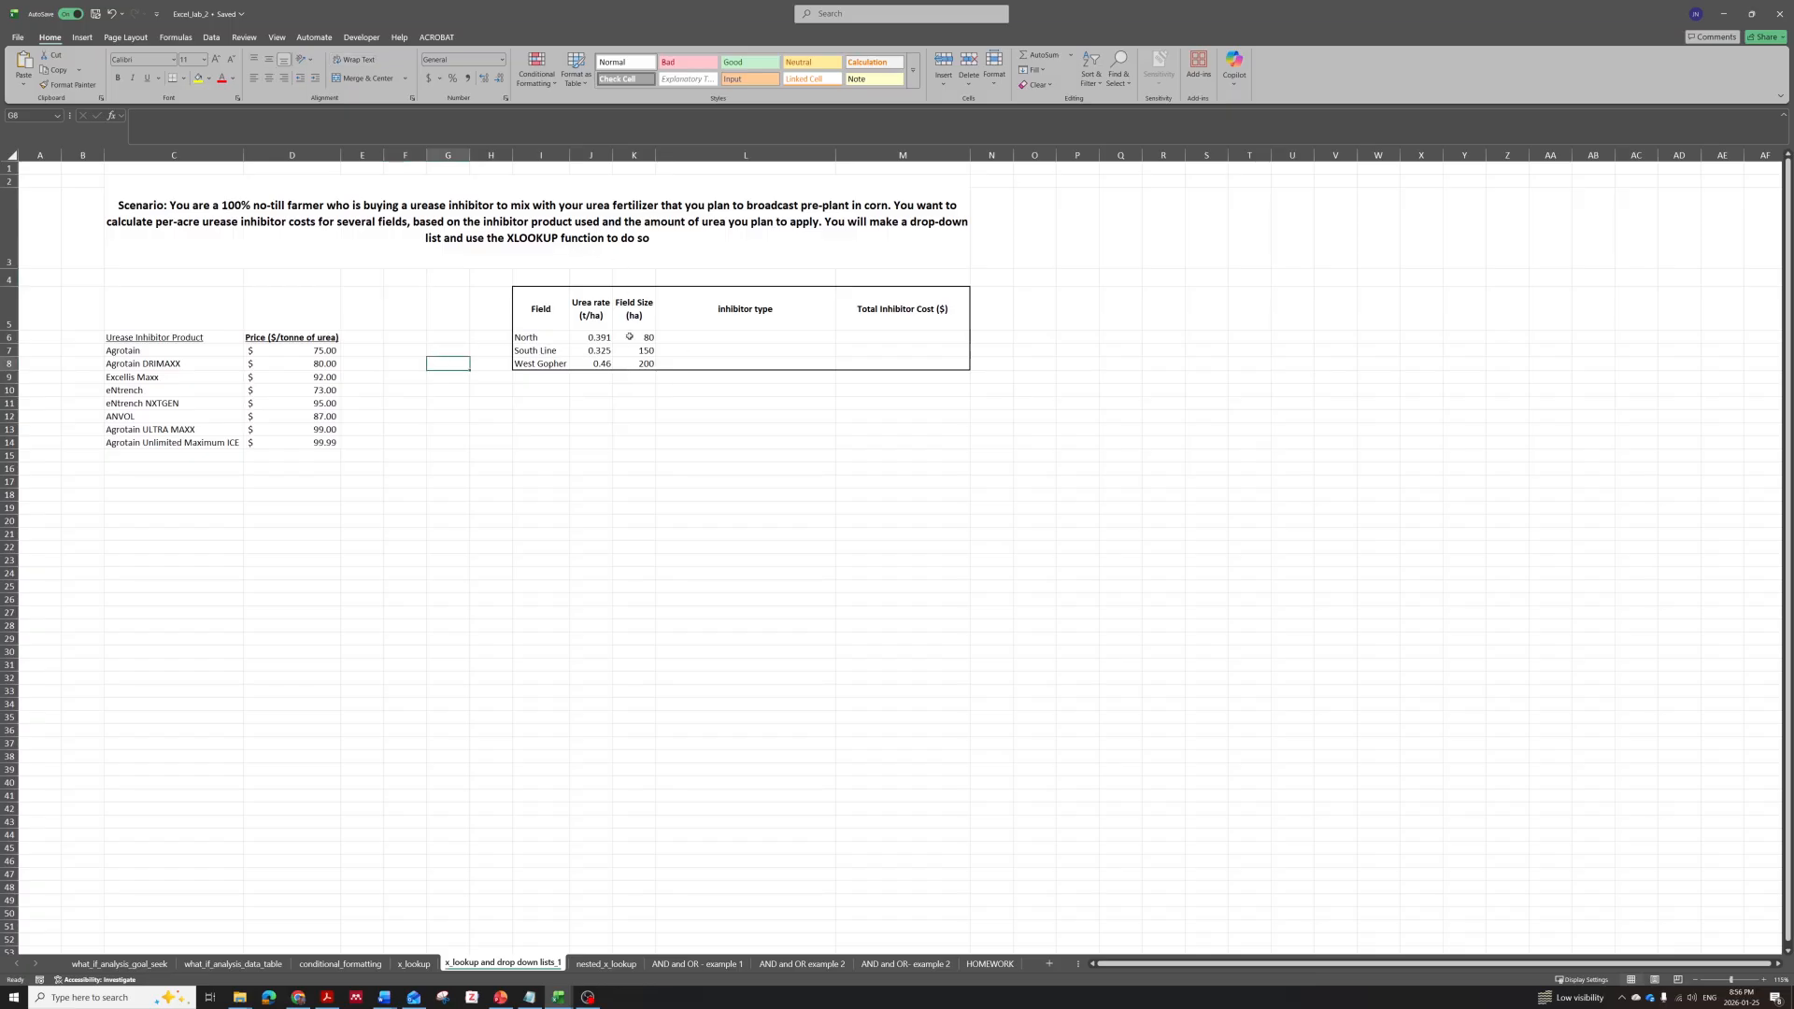
{"action": "left_click", "coordinate": [366, 392]}
Examine the urease inhibitor products in C7:C14 and their prices per tonne of urea.
{"action": "left_click_drag", "start_coordinate": [156, 338], "coordinate": [161, 445]}
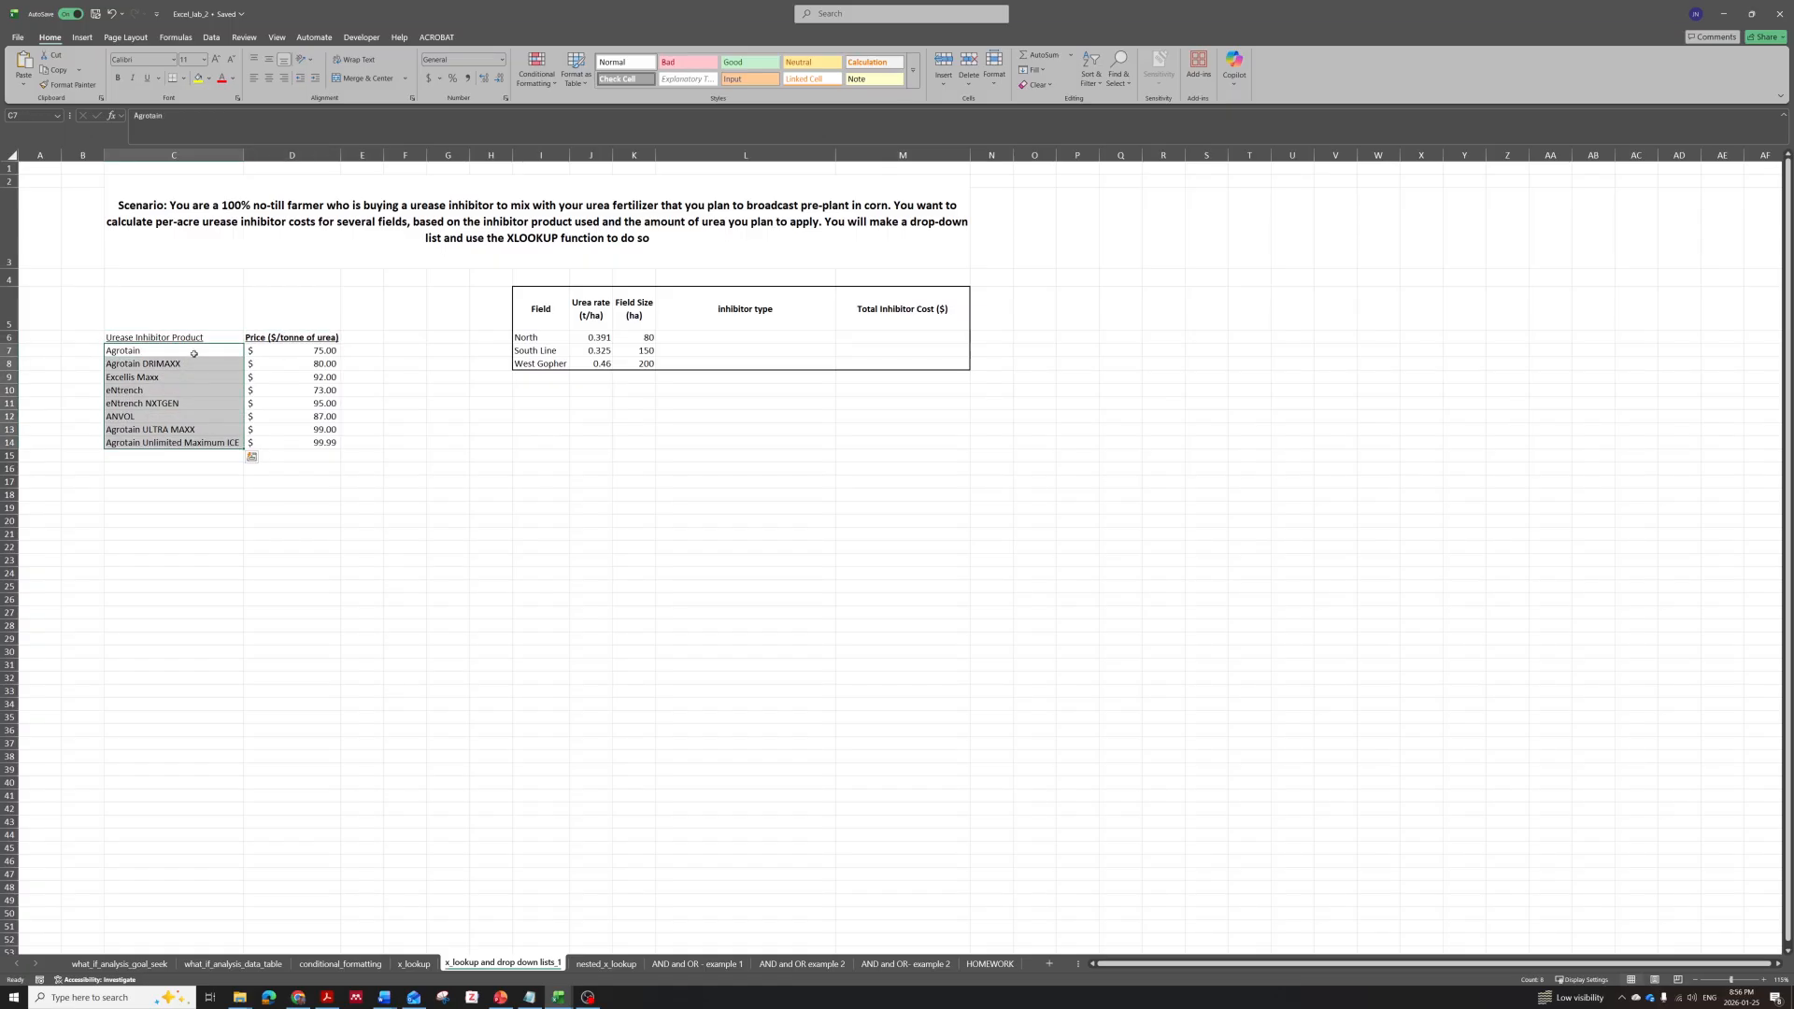
{"action": "left_click", "coordinate": [187, 427]}
{"action": "left_click_drag", "start_coordinate": [200, 349], "coordinate": [204, 439]}
{"action": "left_click_drag", "start_coordinate": [283, 351], "coordinate": [282, 448]}
{"action": "left_click_drag", "start_coordinate": [262, 351], "coordinate": [210, 442]}
{"action": "left_click", "coordinate": [273, 389]}
{"action": "left_click", "coordinate": [272, 364]}
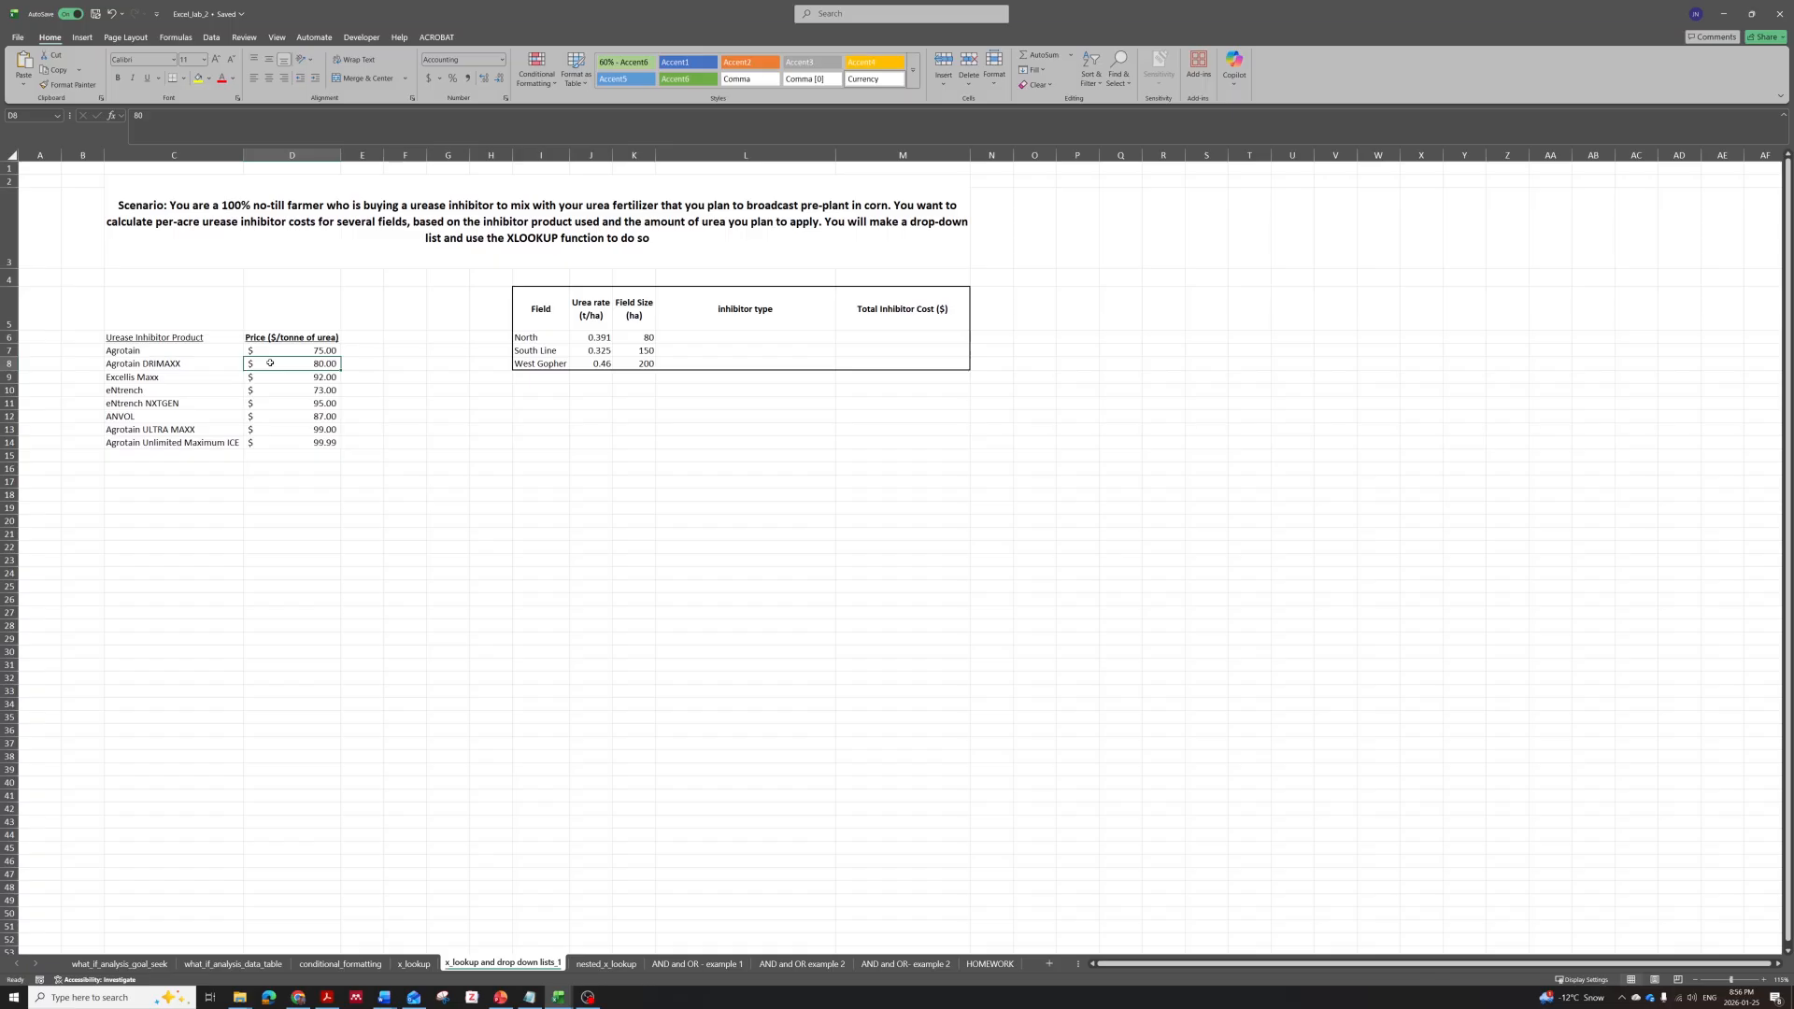
{"action": "left_click", "coordinate": [272, 353]}
Set up data validation for the North field's inhibitor type cell L6, allowing only values from a list.
{"action": "left_click", "coordinate": [729, 332]}
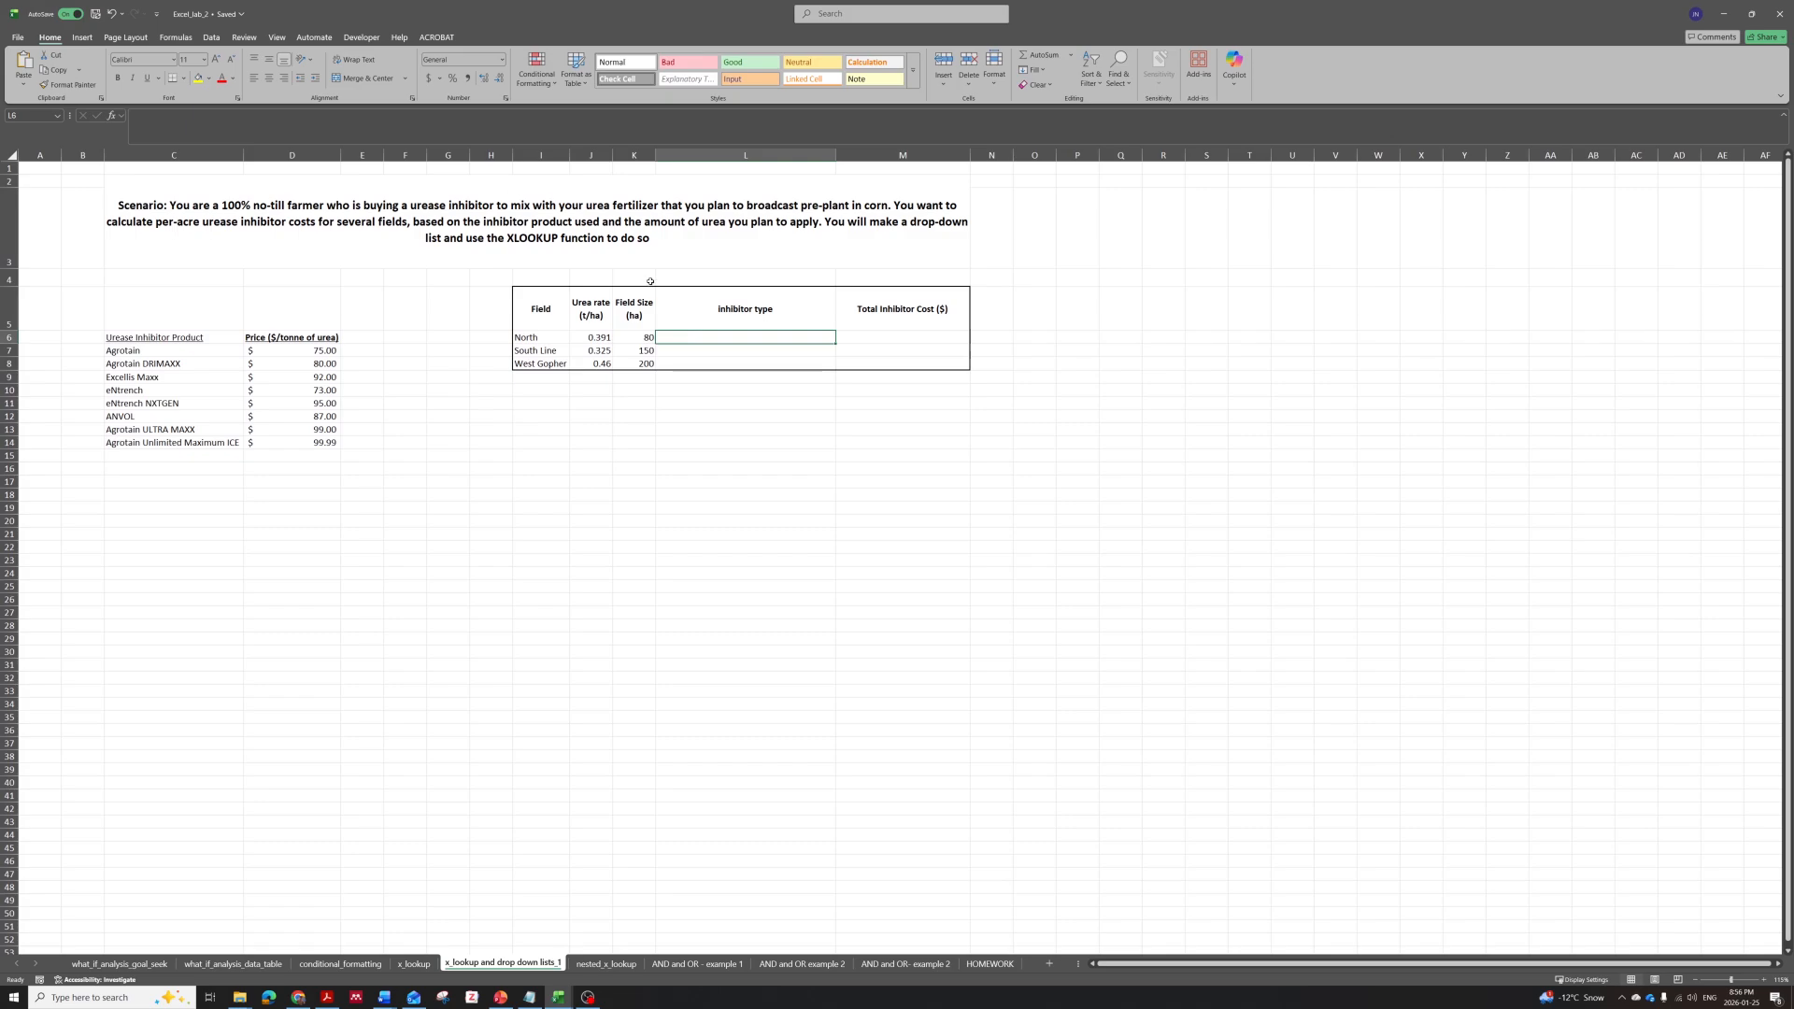
{"action": "mouse_move", "coordinate": [701, 342]}
{"action": "left_mouse_down"}
{"action": "mouse_move", "coordinate": [696, 364]}
{"action": "mouse_move", "coordinate": [701, 341]}
{"action": "left_mouse_up"}
{"action": "left_click", "coordinate": [214, 38]}
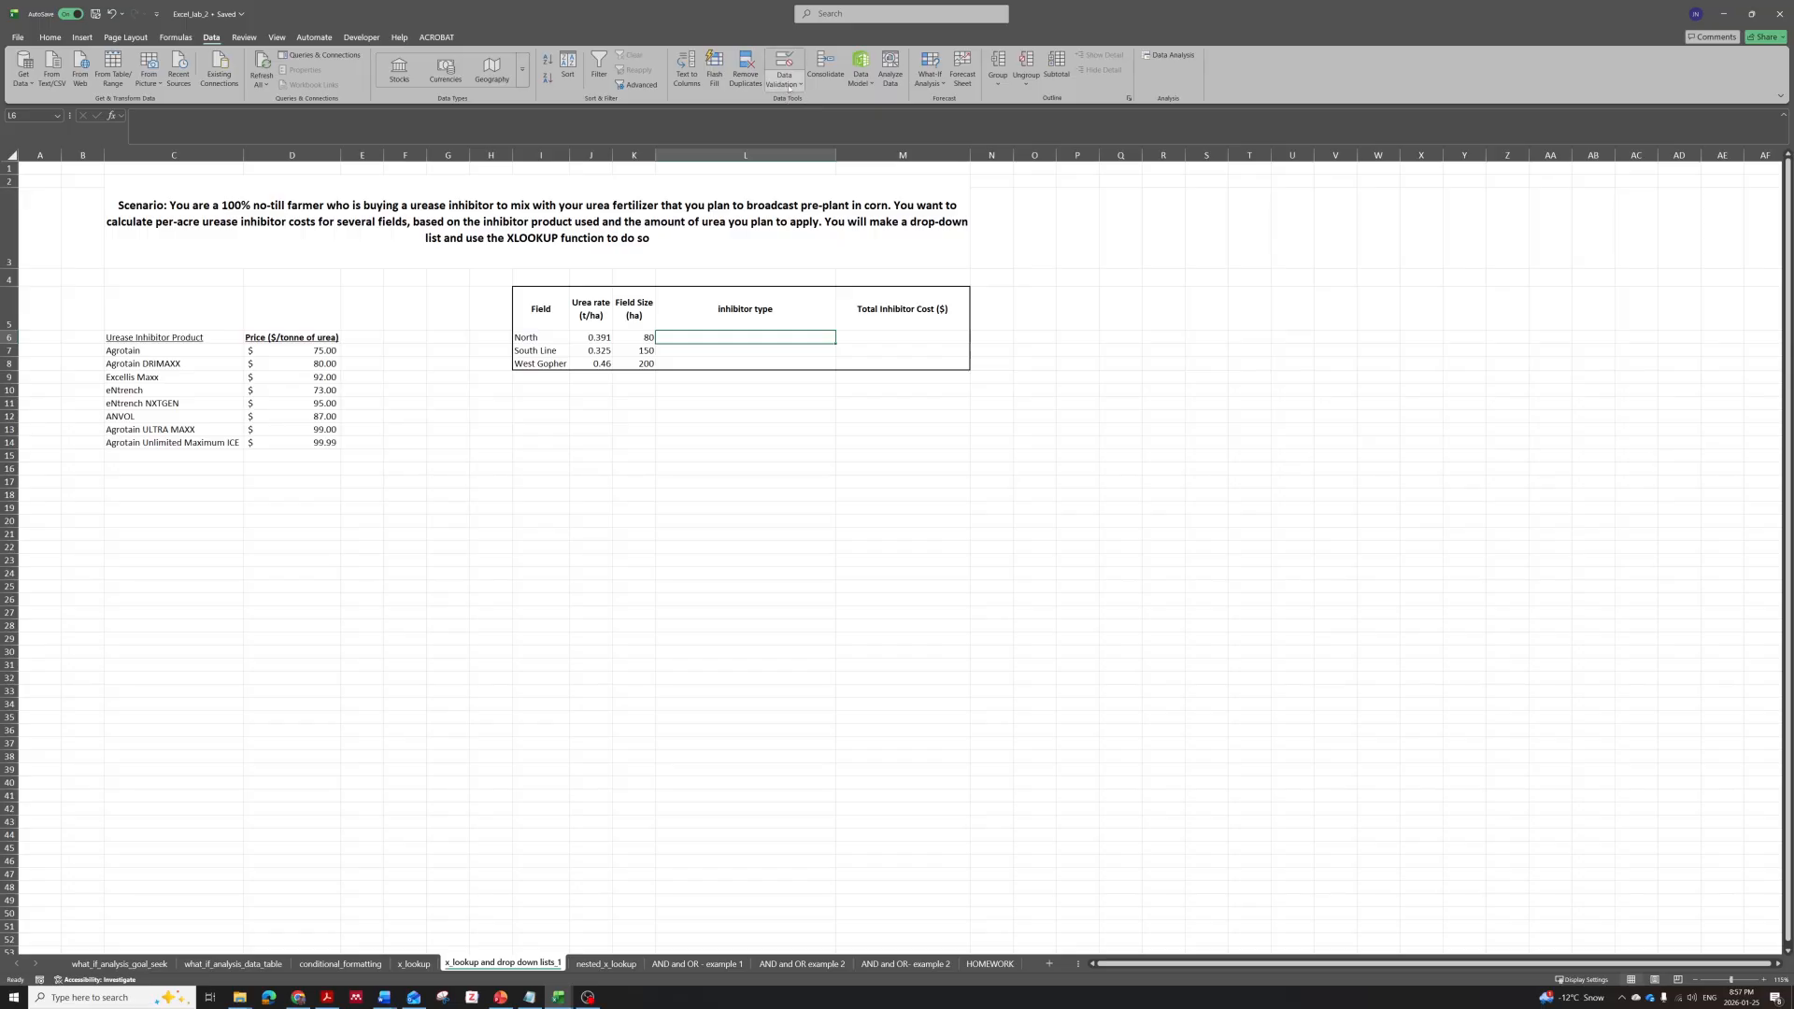
{"action": "left_click", "coordinate": [800, 85]}
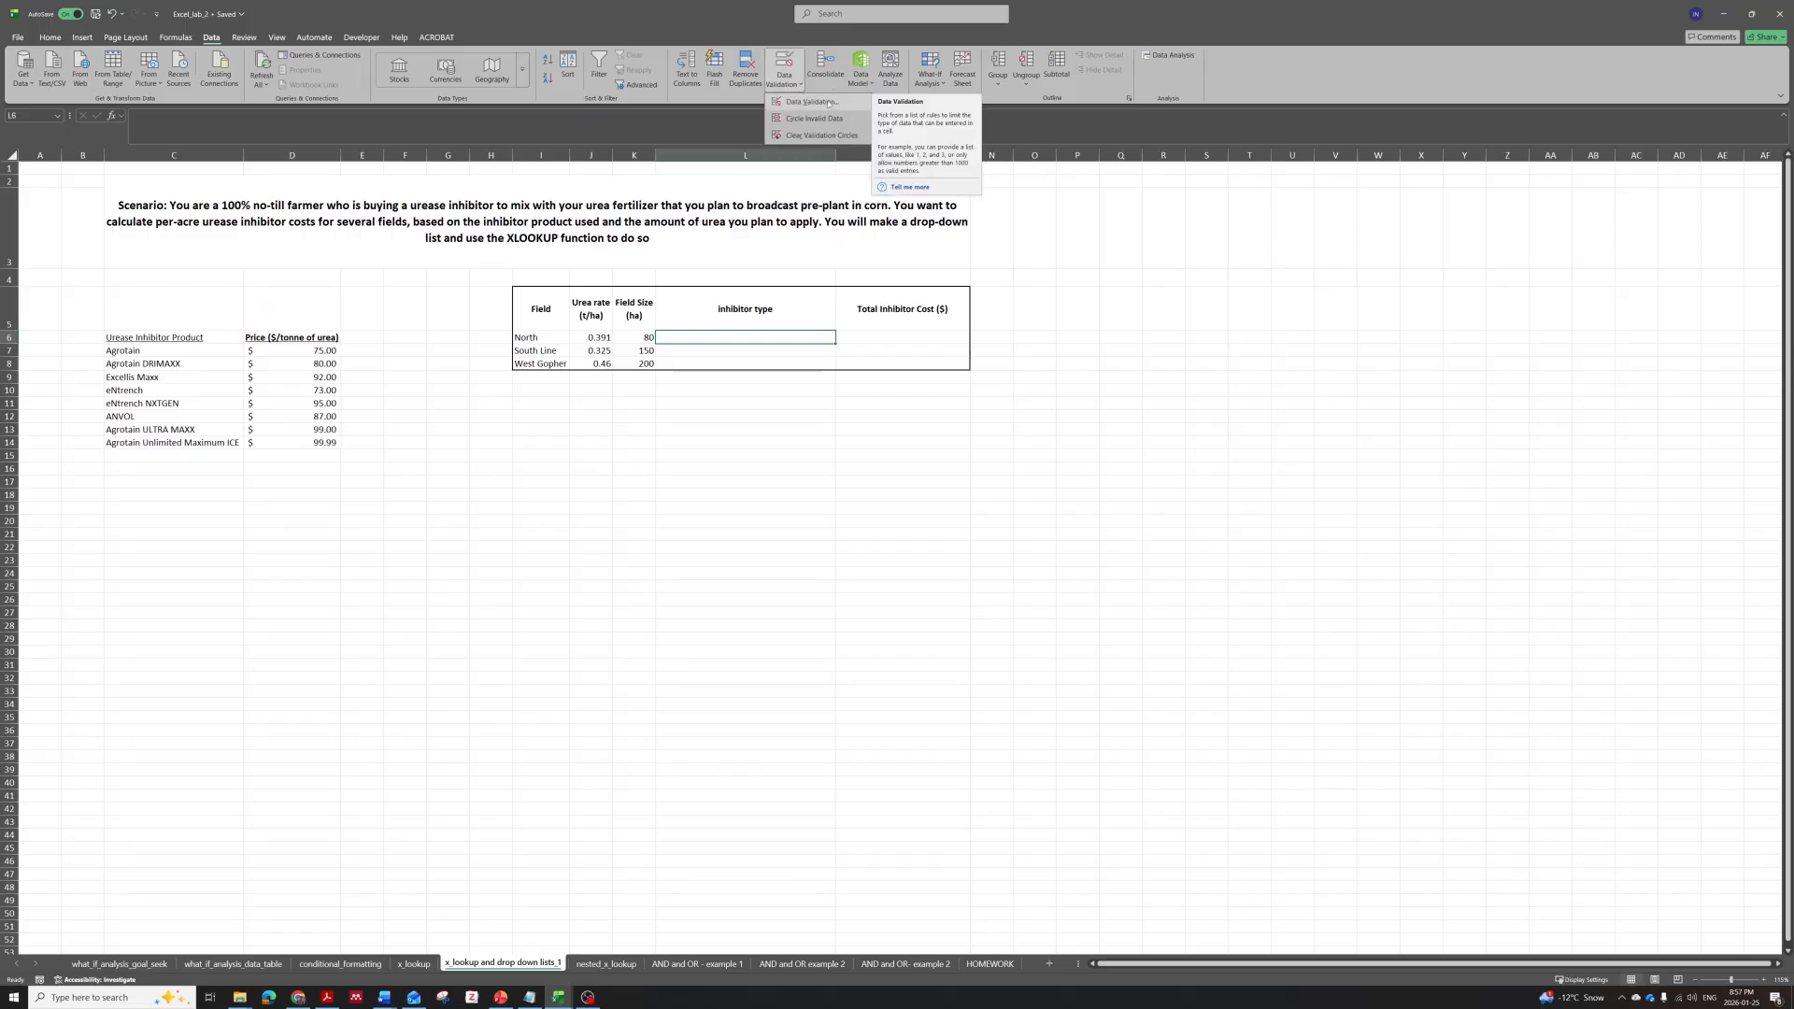
{"action": "left_click", "coordinate": [827, 103]}
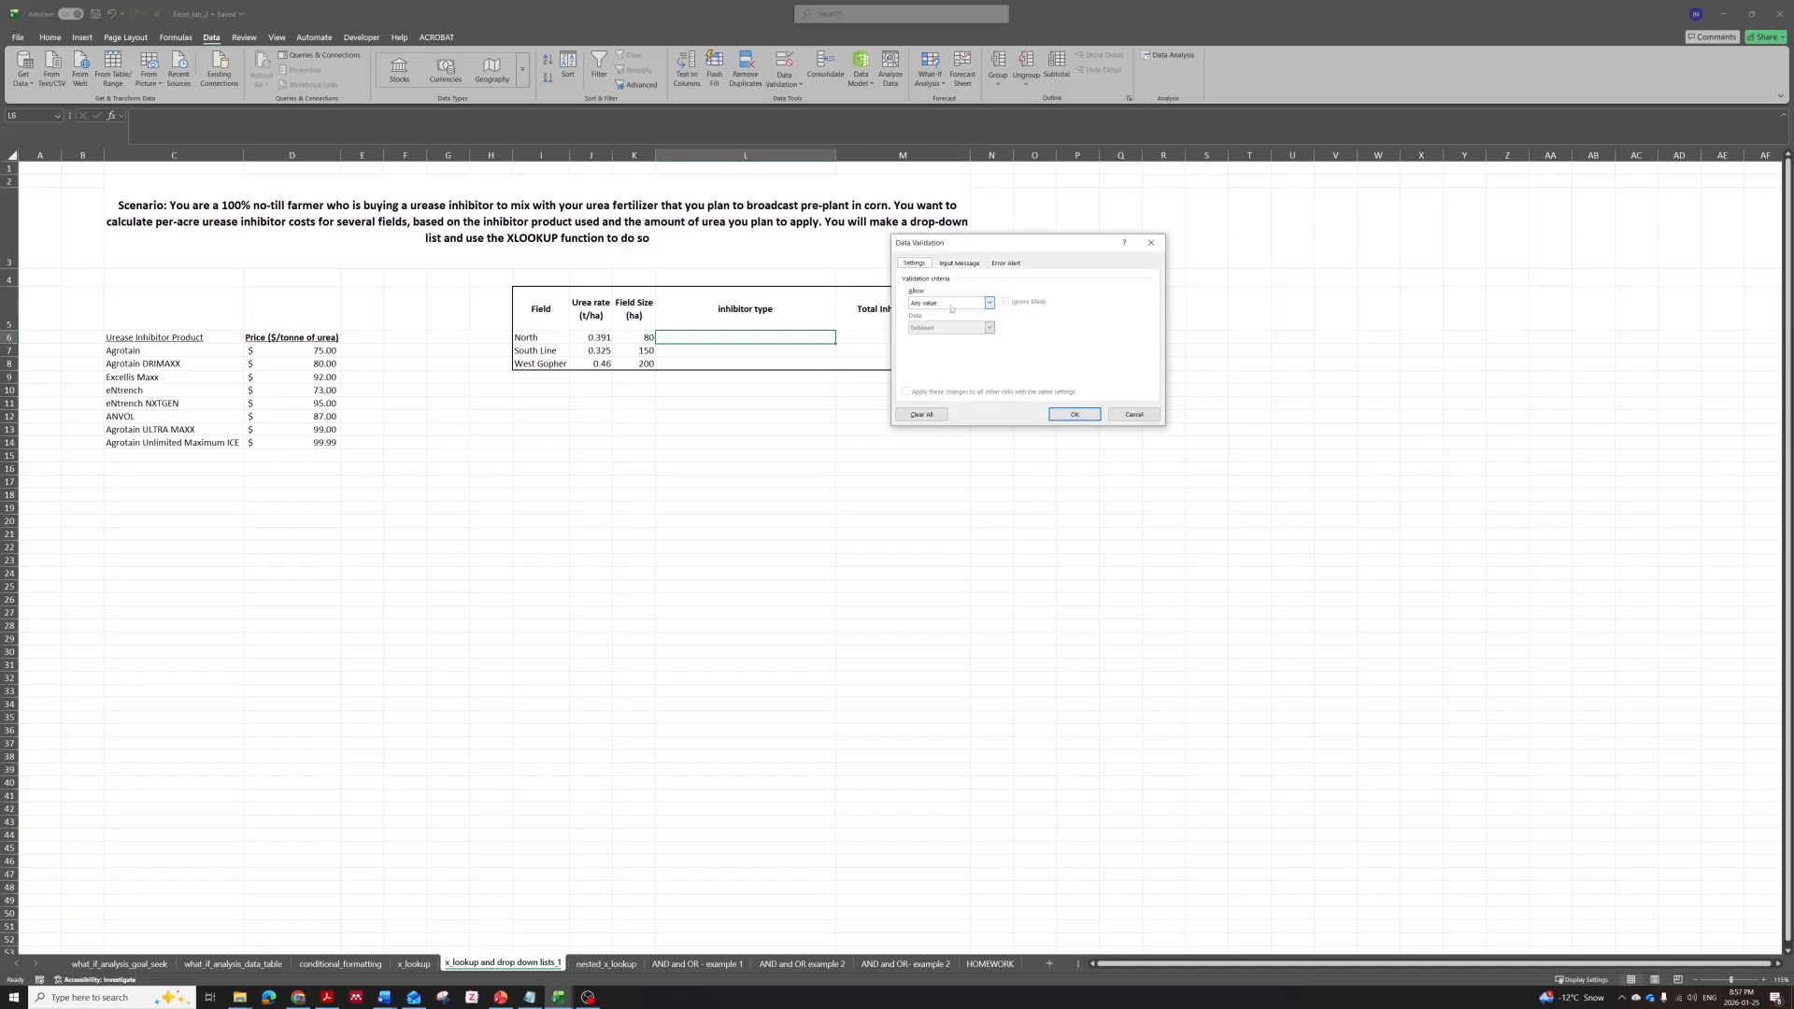
{"action": "left_click", "coordinate": [971, 304]}
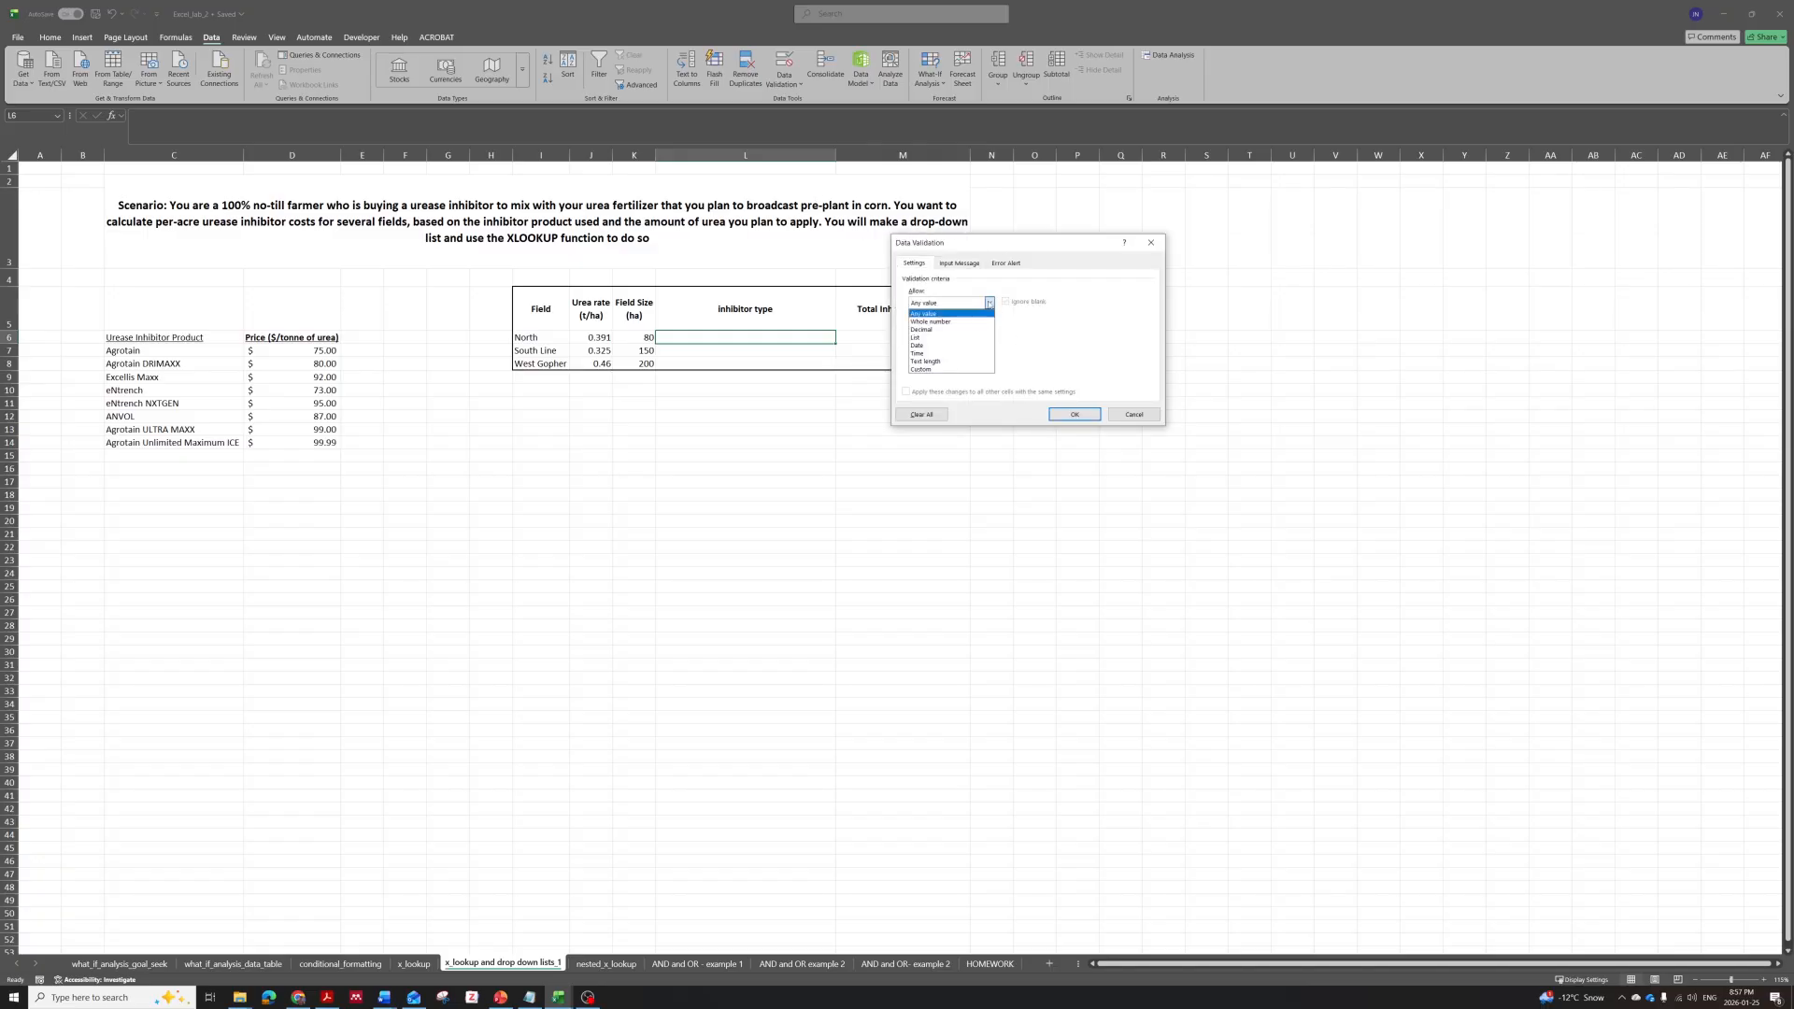
{"action": "left_click", "coordinate": [924, 339]}
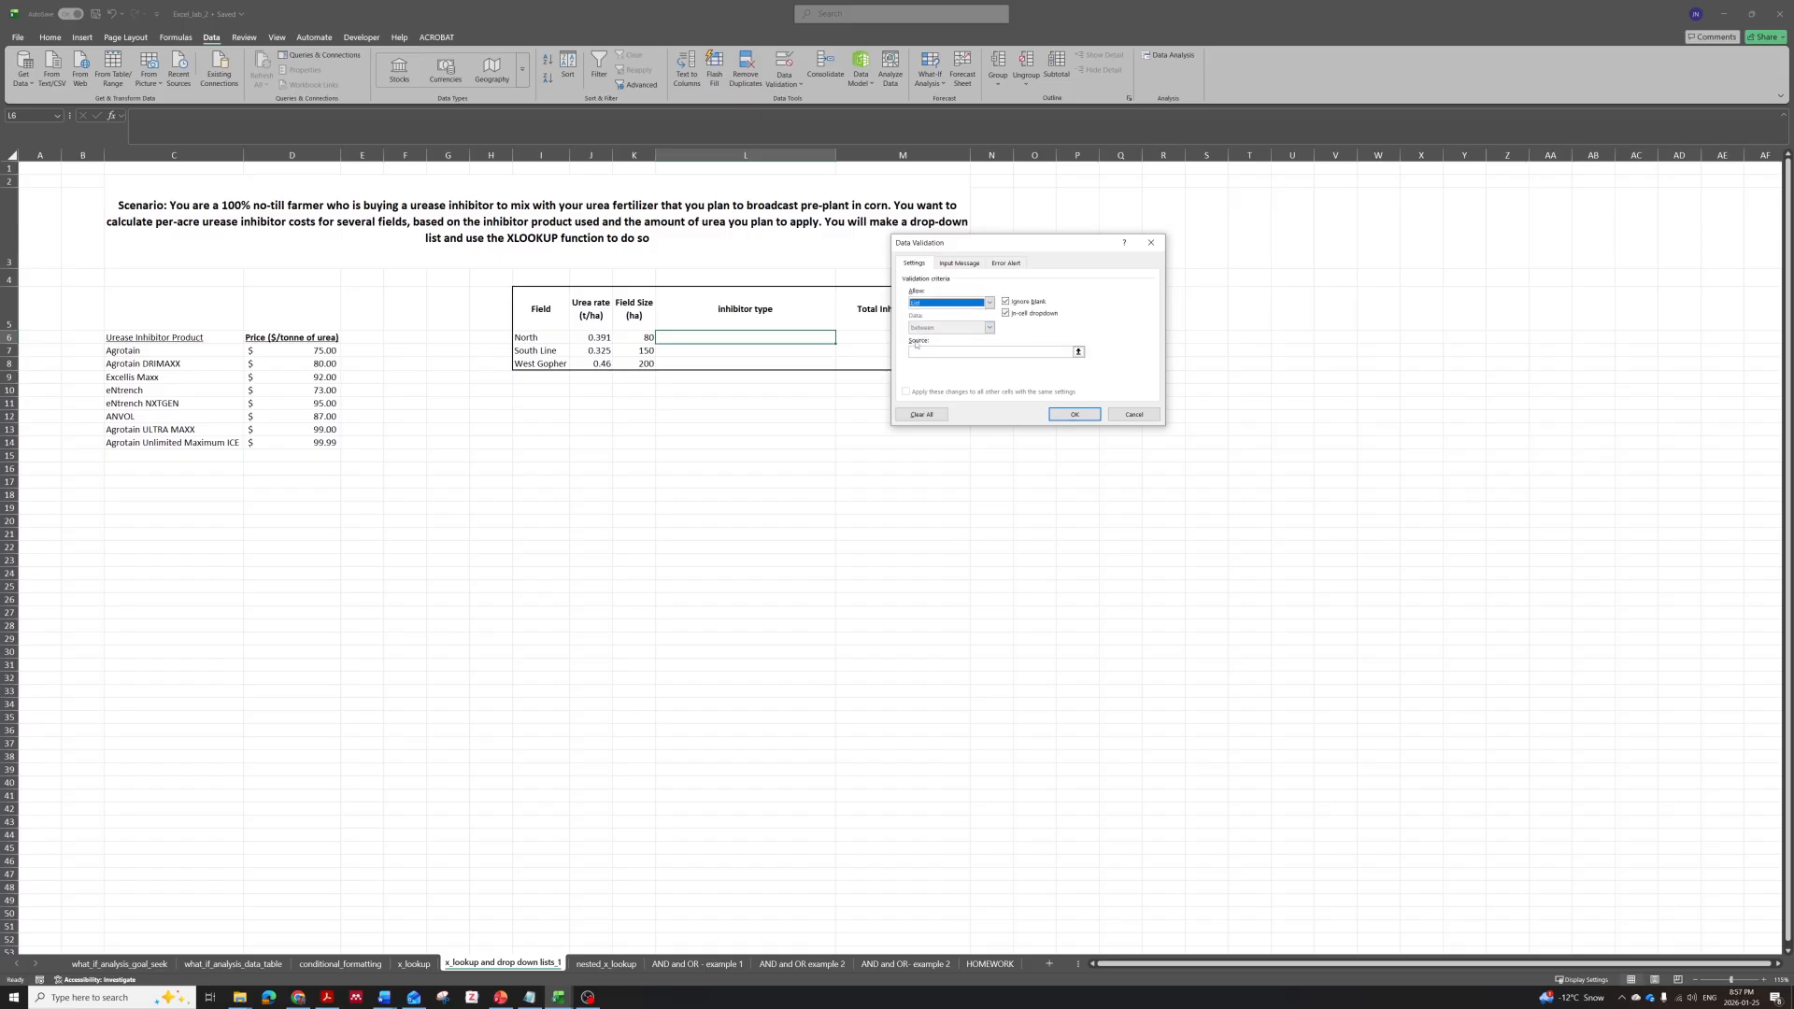
Use the urease inhibitor products in C7:C14 as the list source and apply the validation to L6.
{"action": "left_click", "coordinate": [1079, 352]}
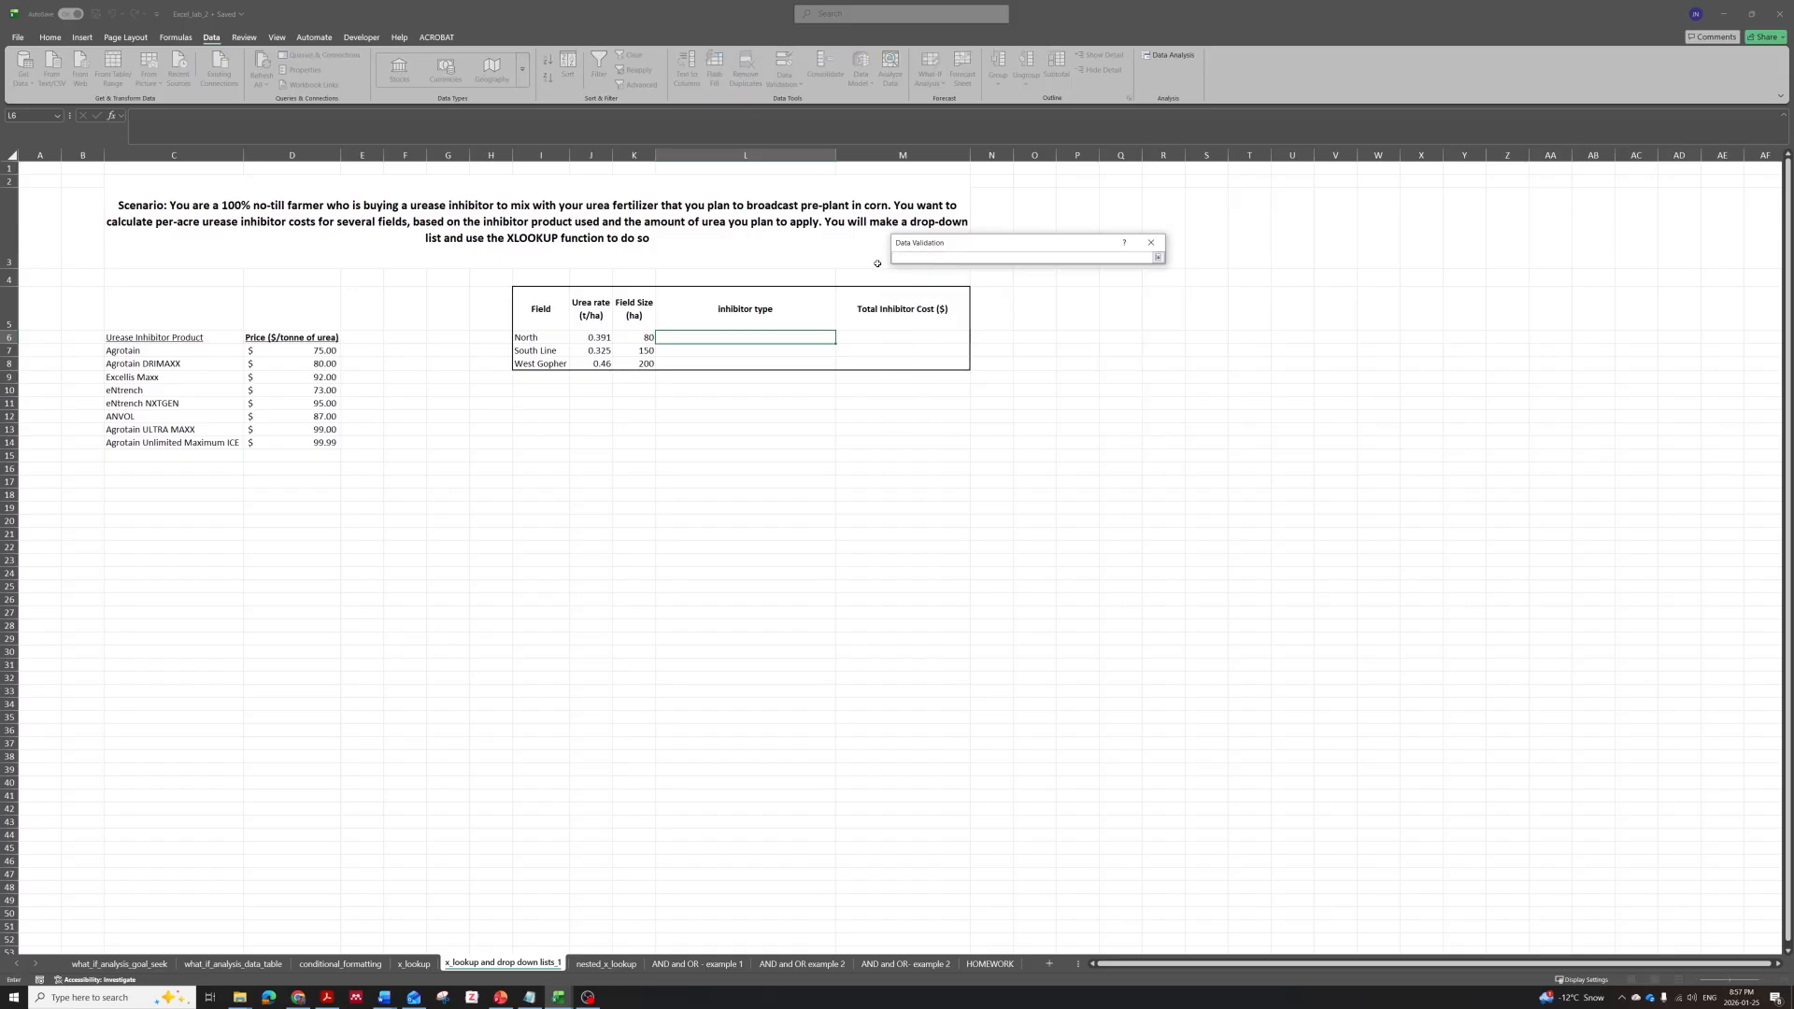
{"action": "left_click_drag", "start_coordinate": [172, 350], "coordinate": [159, 441]}
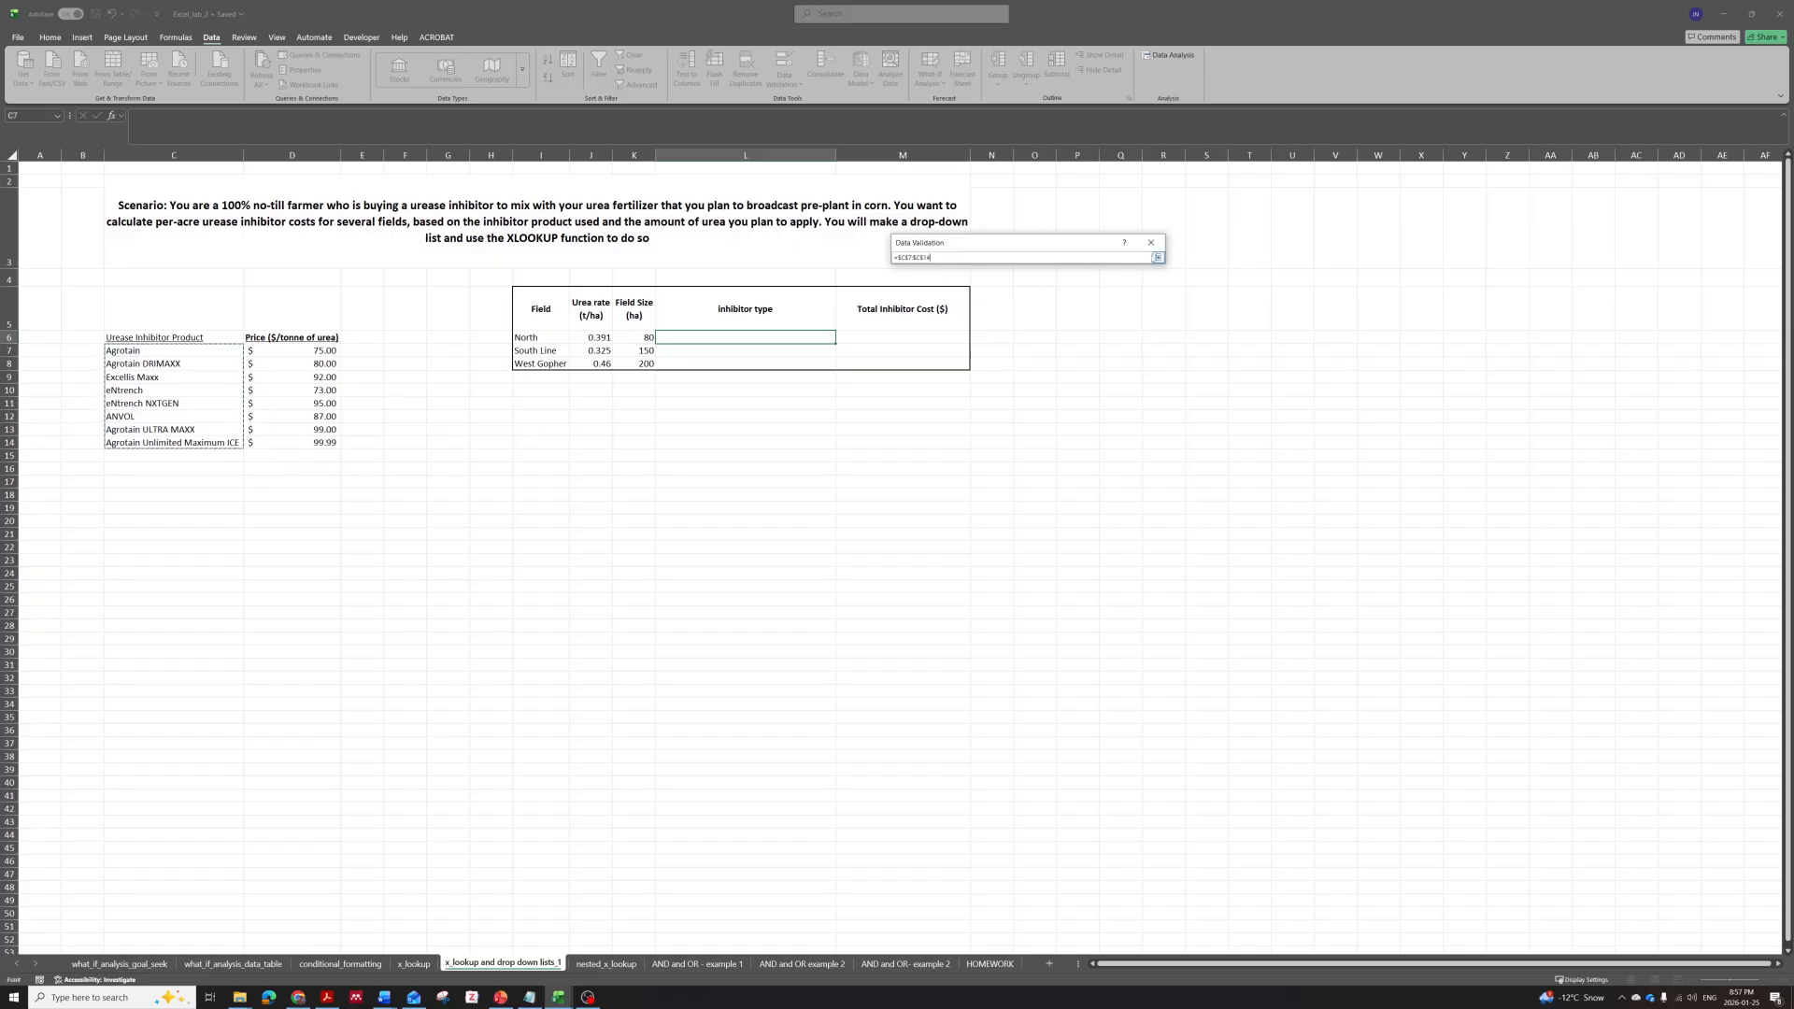
{"action": "left_click", "coordinate": [1157, 257]}
{"action": "left_click", "coordinate": [1071, 413]}
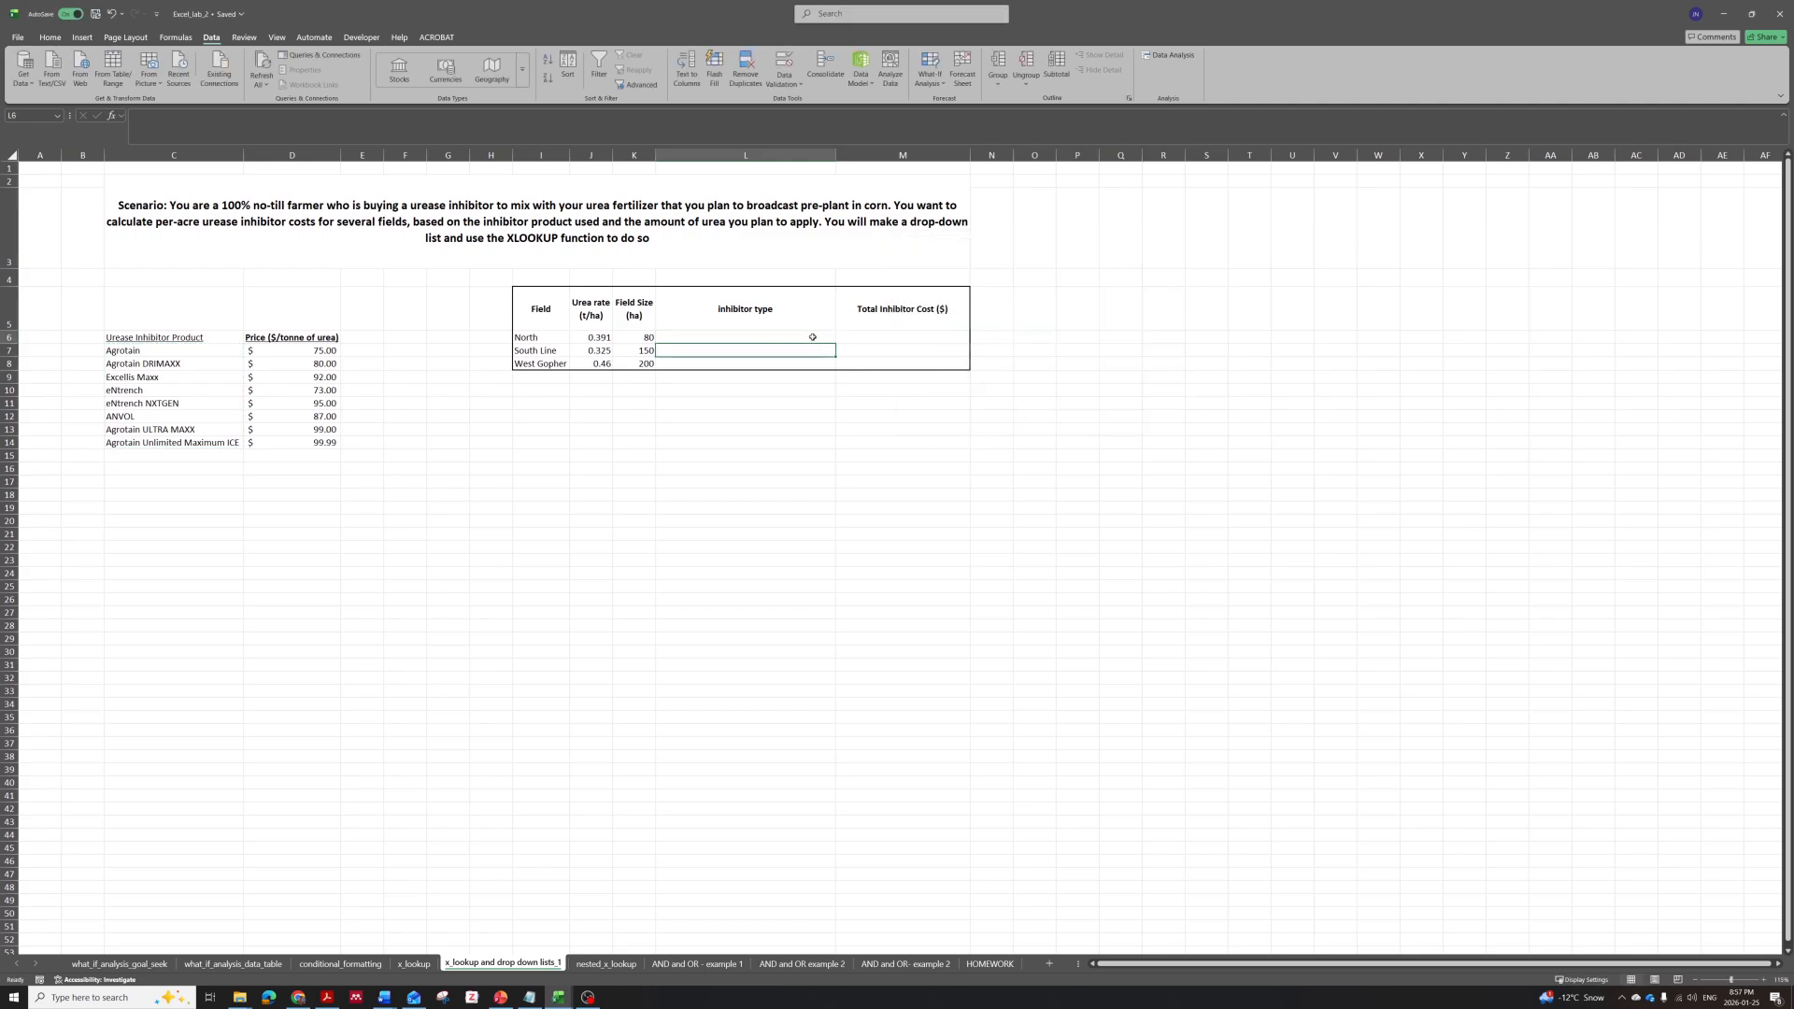
Choose Agrotain Unlimited Maximum ICE from the drop-down list as the North field's inhibitor type in L6.
{"action": "left_click", "coordinate": [841, 338]}
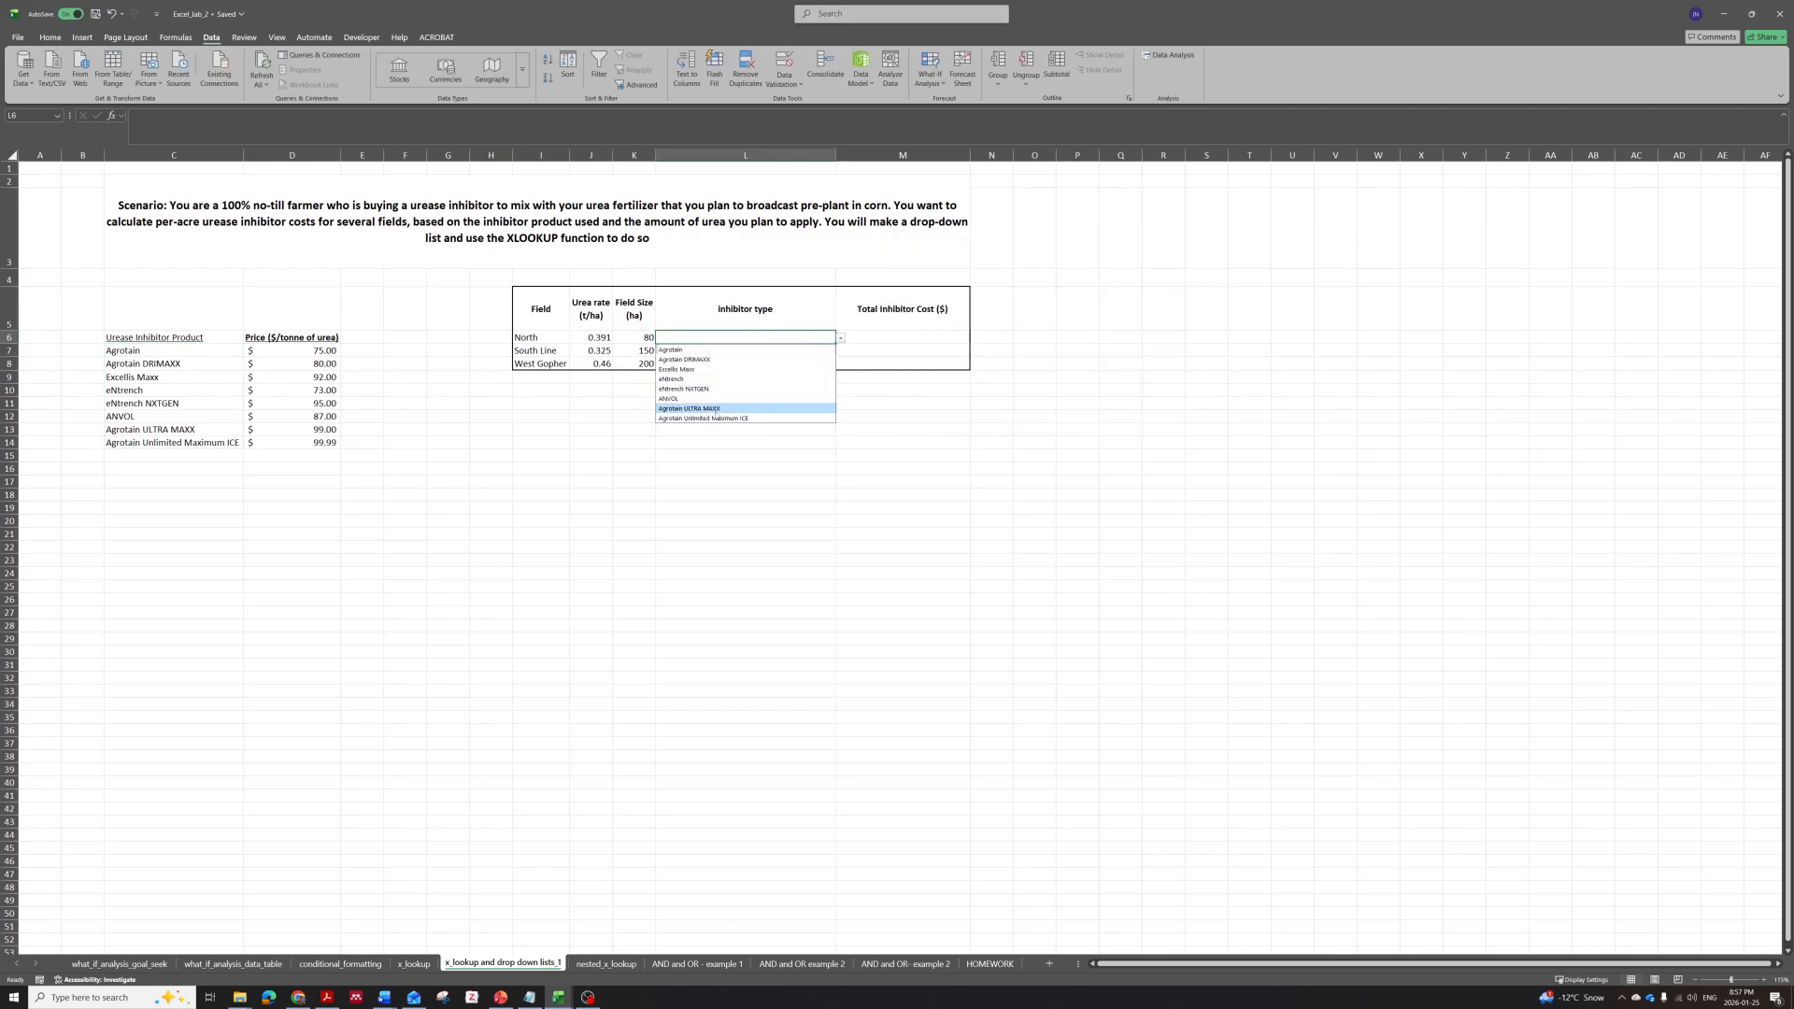
{"action": "left_click", "coordinate": [738, 408]}
{"action": "left_click", "coordinate": [840, 338]}
{"action": "left_click", "coordinate": [794, 418]}
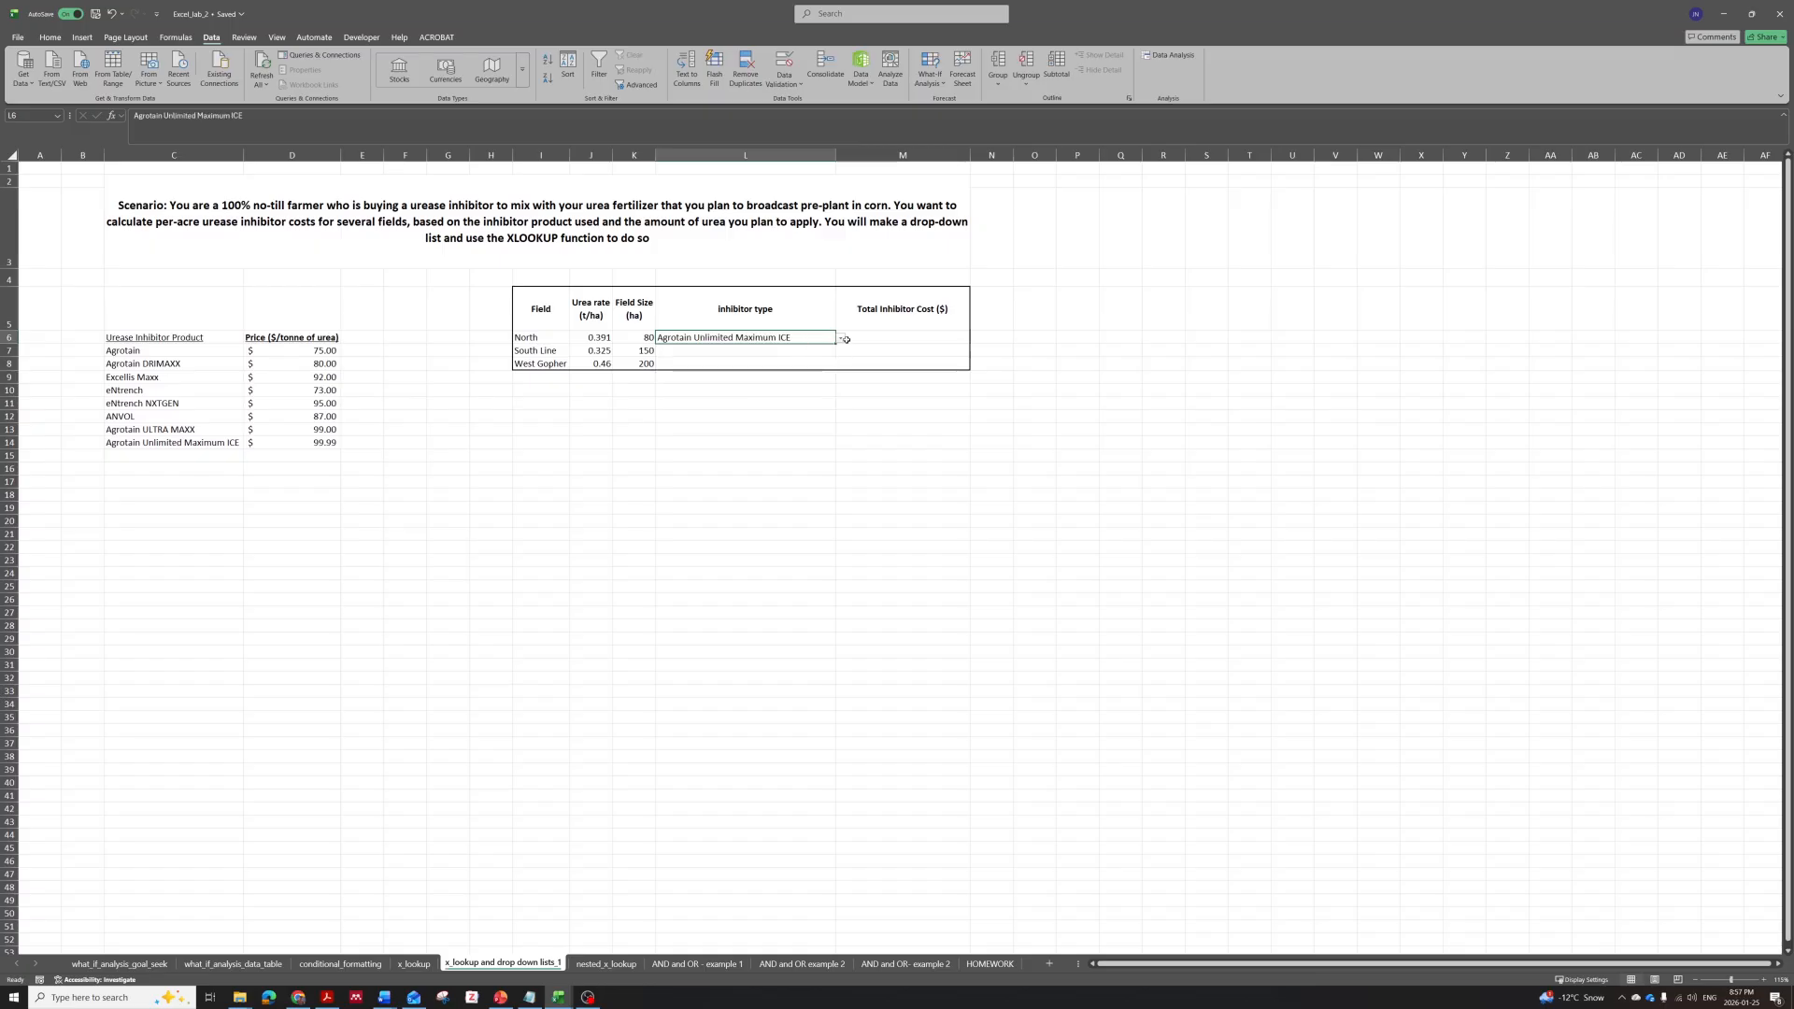
Copy the North field's inhibitor drop-down cell L6 into L7 and L8 for the South Line and West Gopher fields.
{"action": "right_click", "coordinate": [788, 337]}
{"action": "left_click", "coordinate": [804, 382]}
{"action": "right_click", "coordinate": [775, 351]}
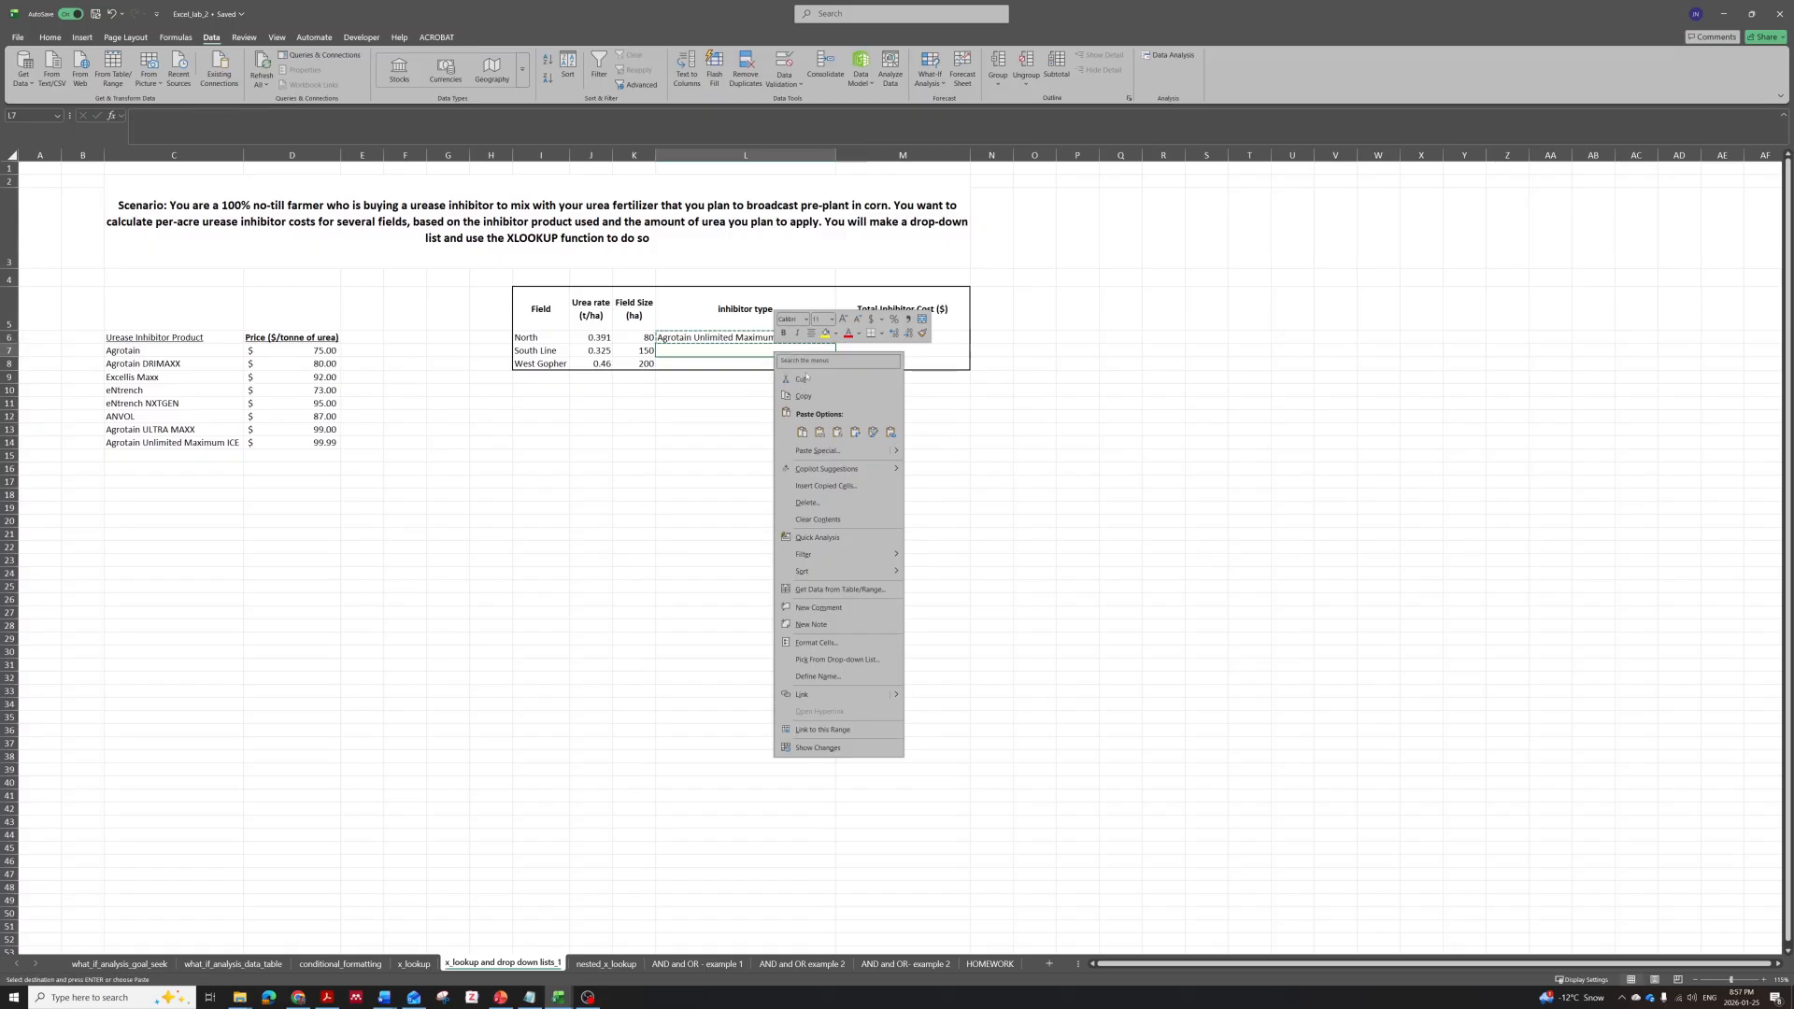
{"action": "left_click", "coordinate": [802, 432]}
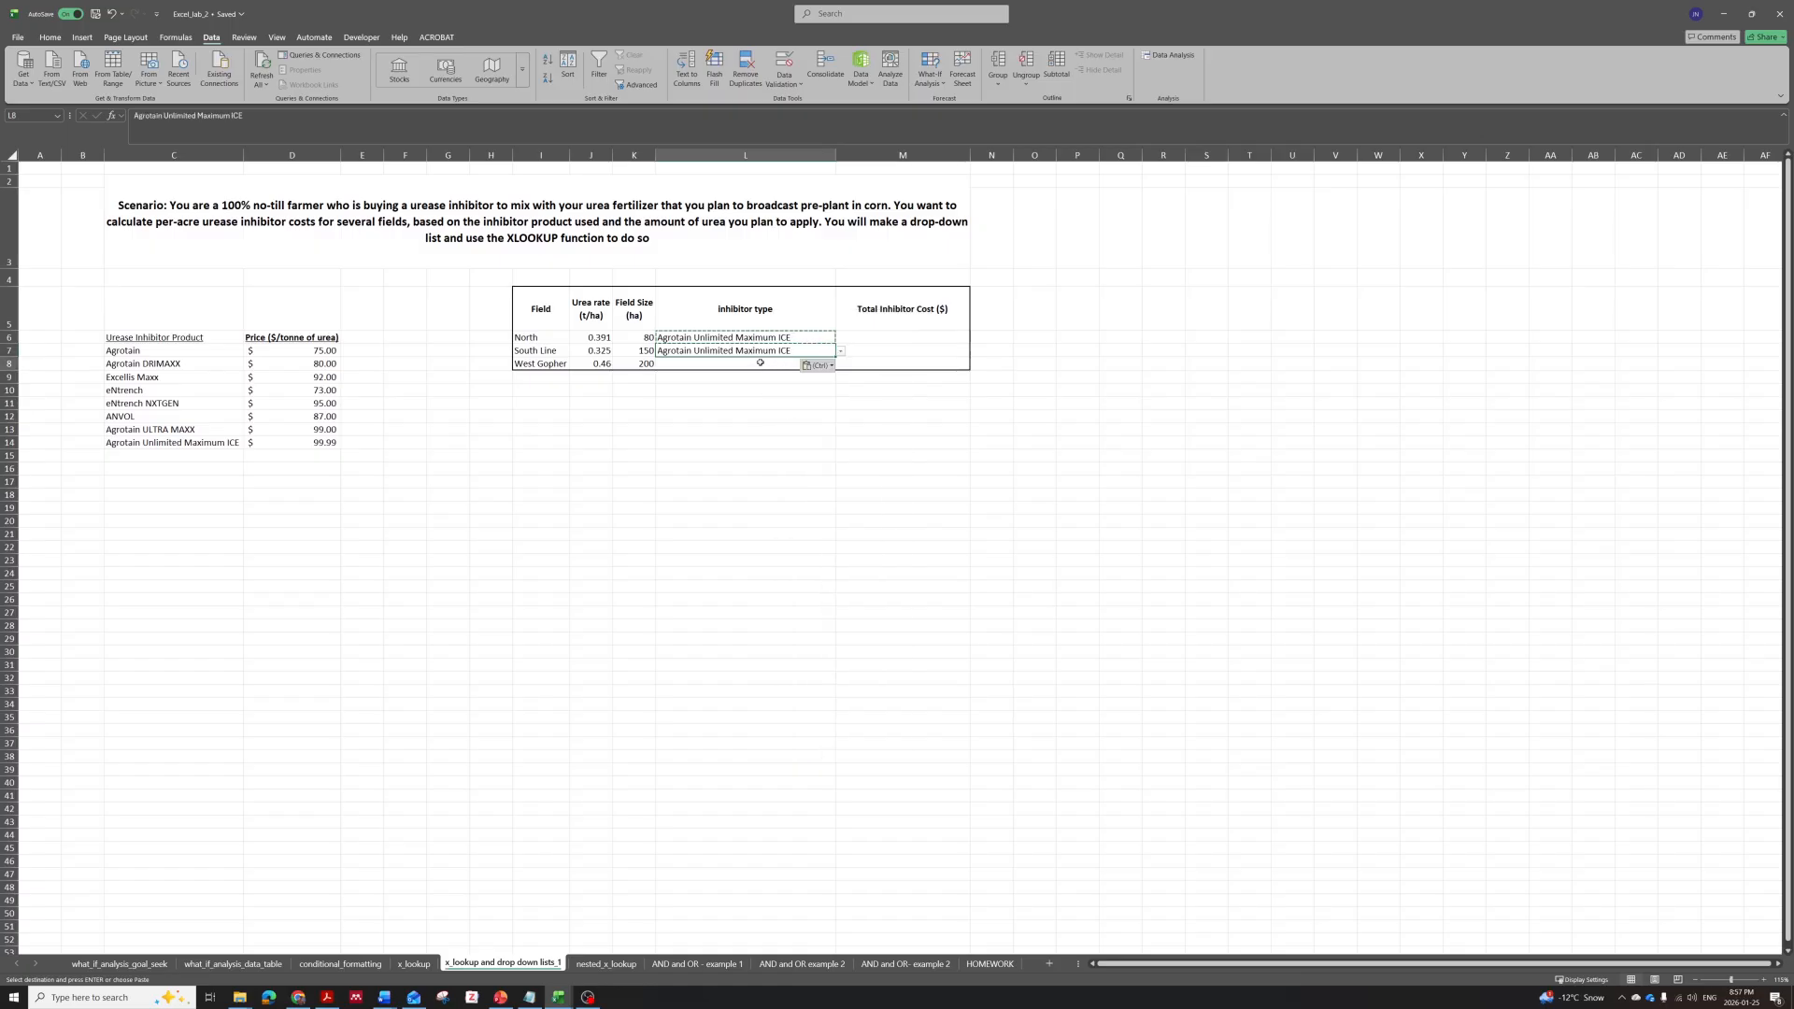
{"action": "right_click", "coordinate": [760, 362]}
{"action": "left_click", "coordinate": [802, 444]}
{"action": "left_click", "coordinate": [789, 378]}
Check the list source in L6's data validation settings and close them without changes.
{"action": "left_click", "coordinate": [774, 334]}
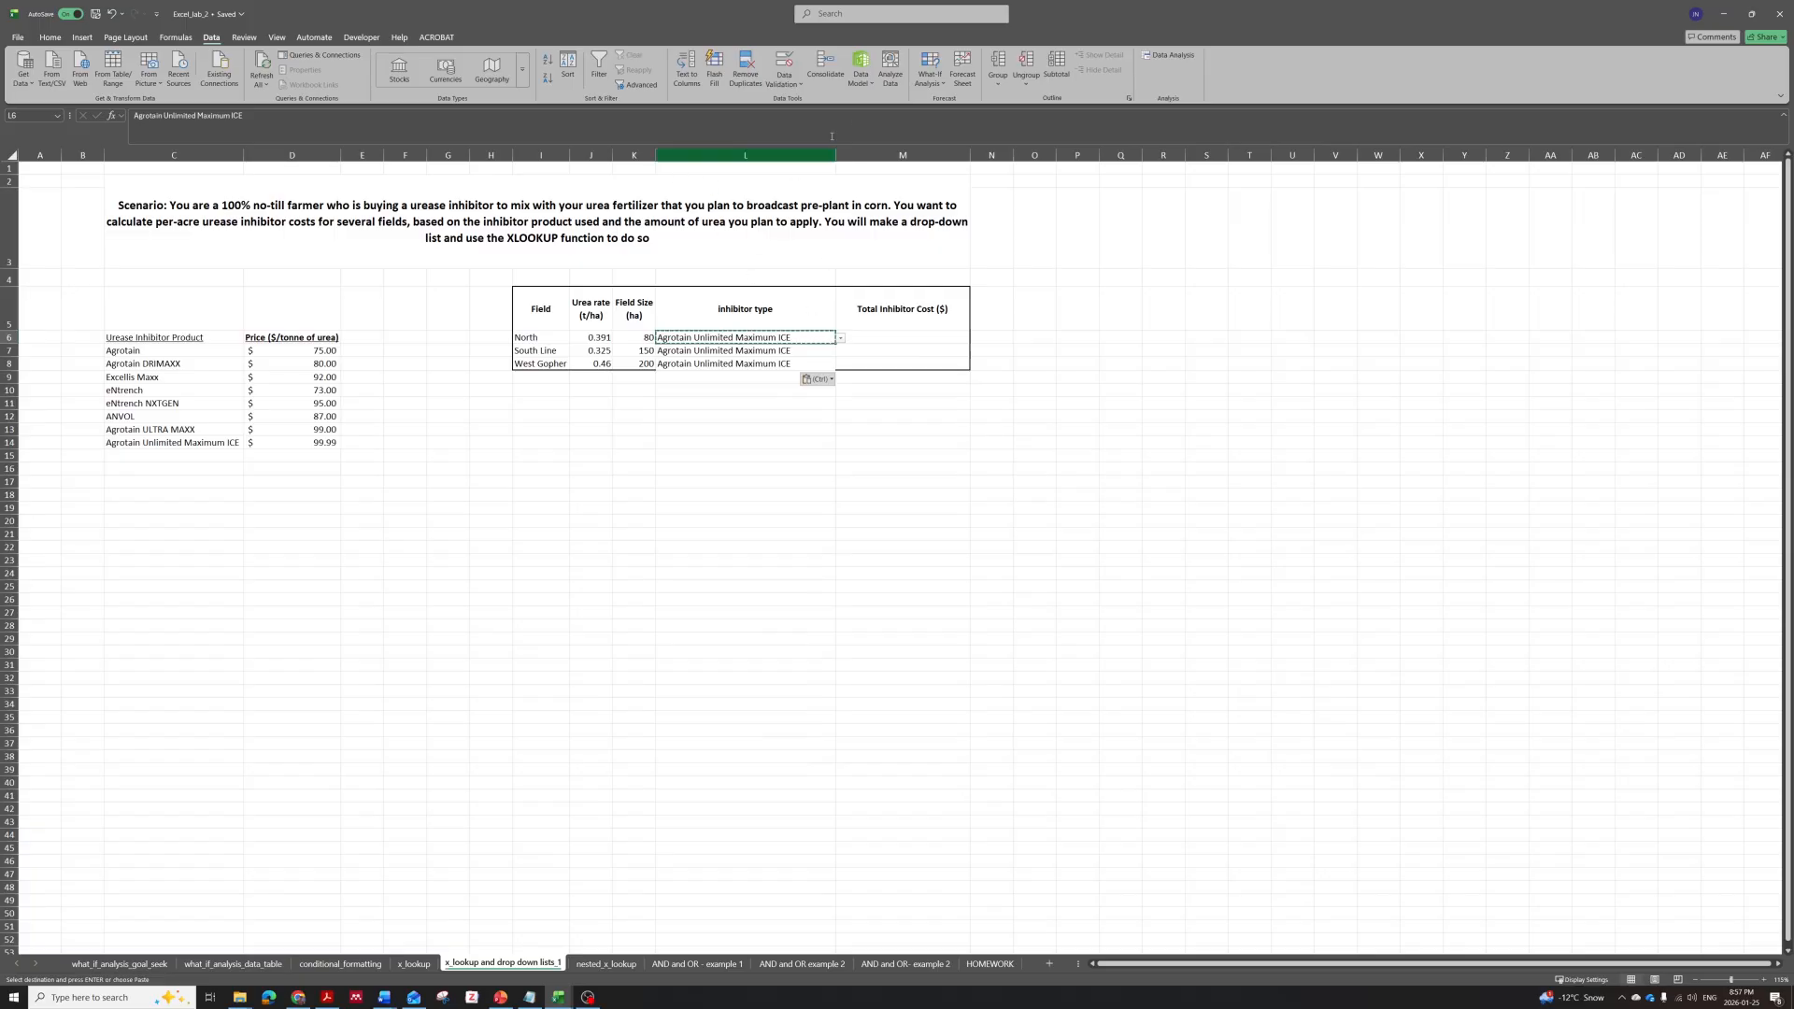
{"action": "left_click", "coordinate": [785, 82]}
{"action": "left_click", "coordinate": [800, 101]}
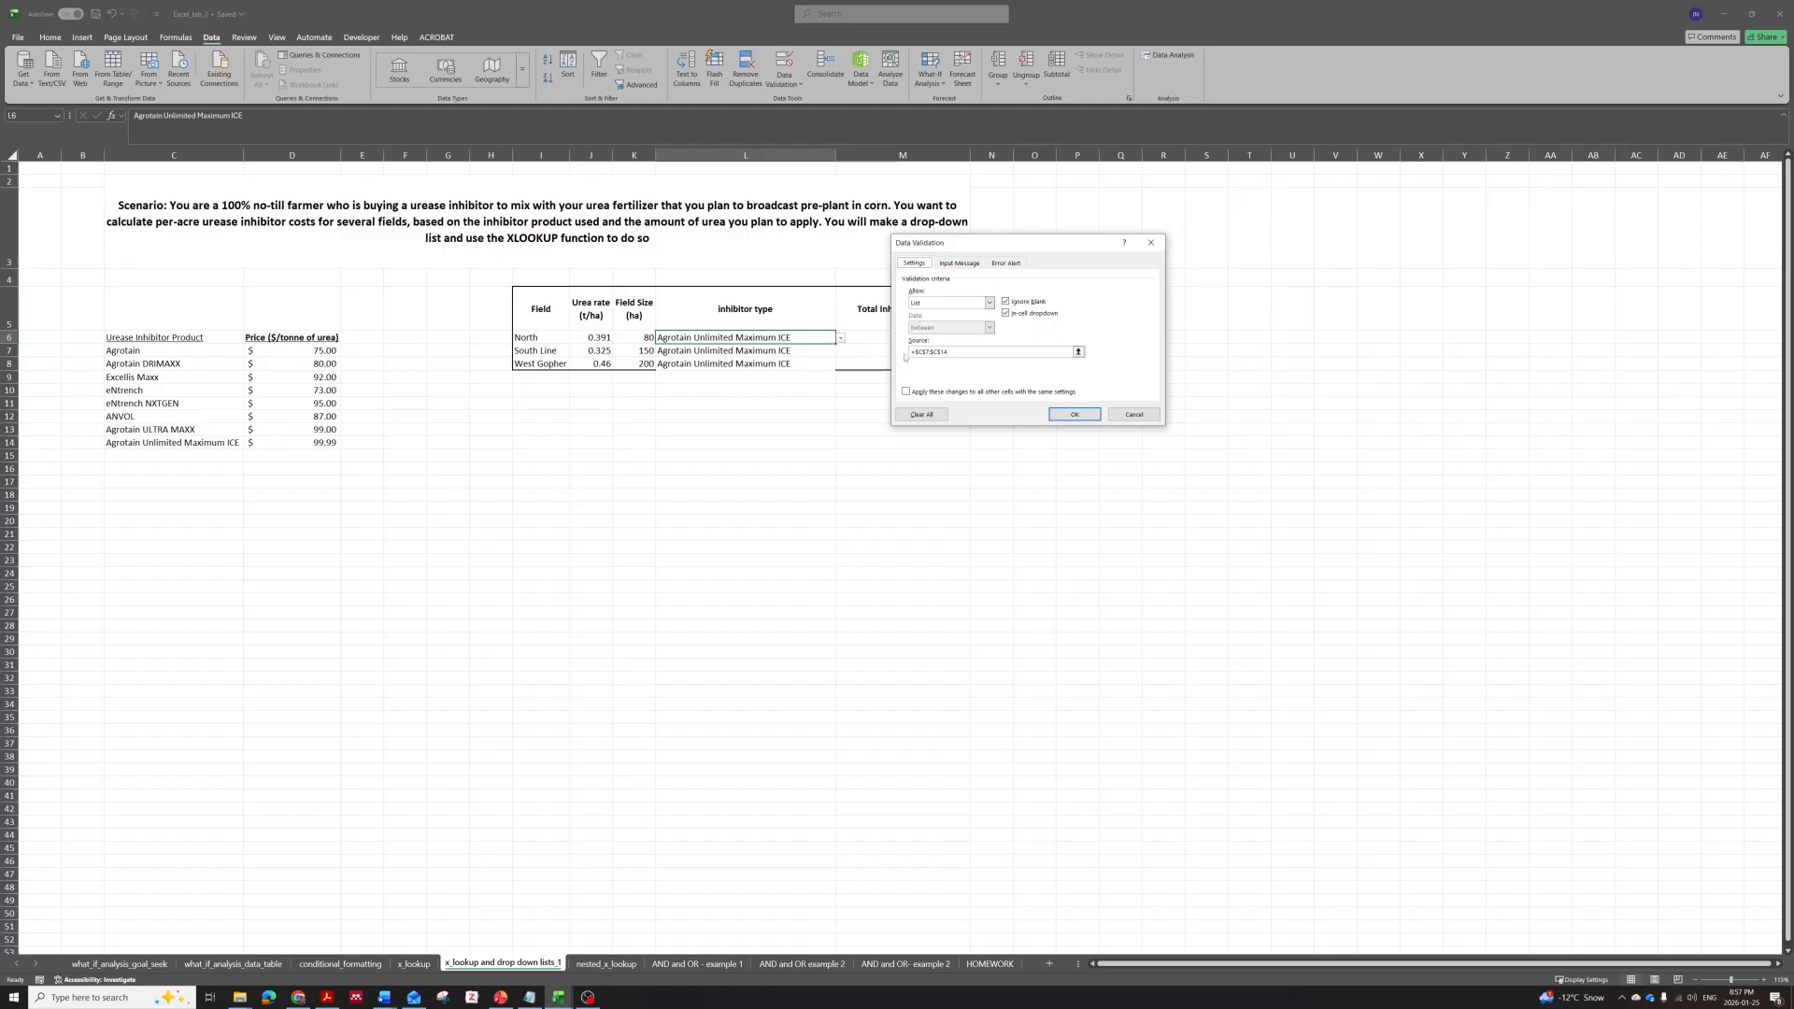
{"action": "left_click", "coordinate": [1078, 351]}
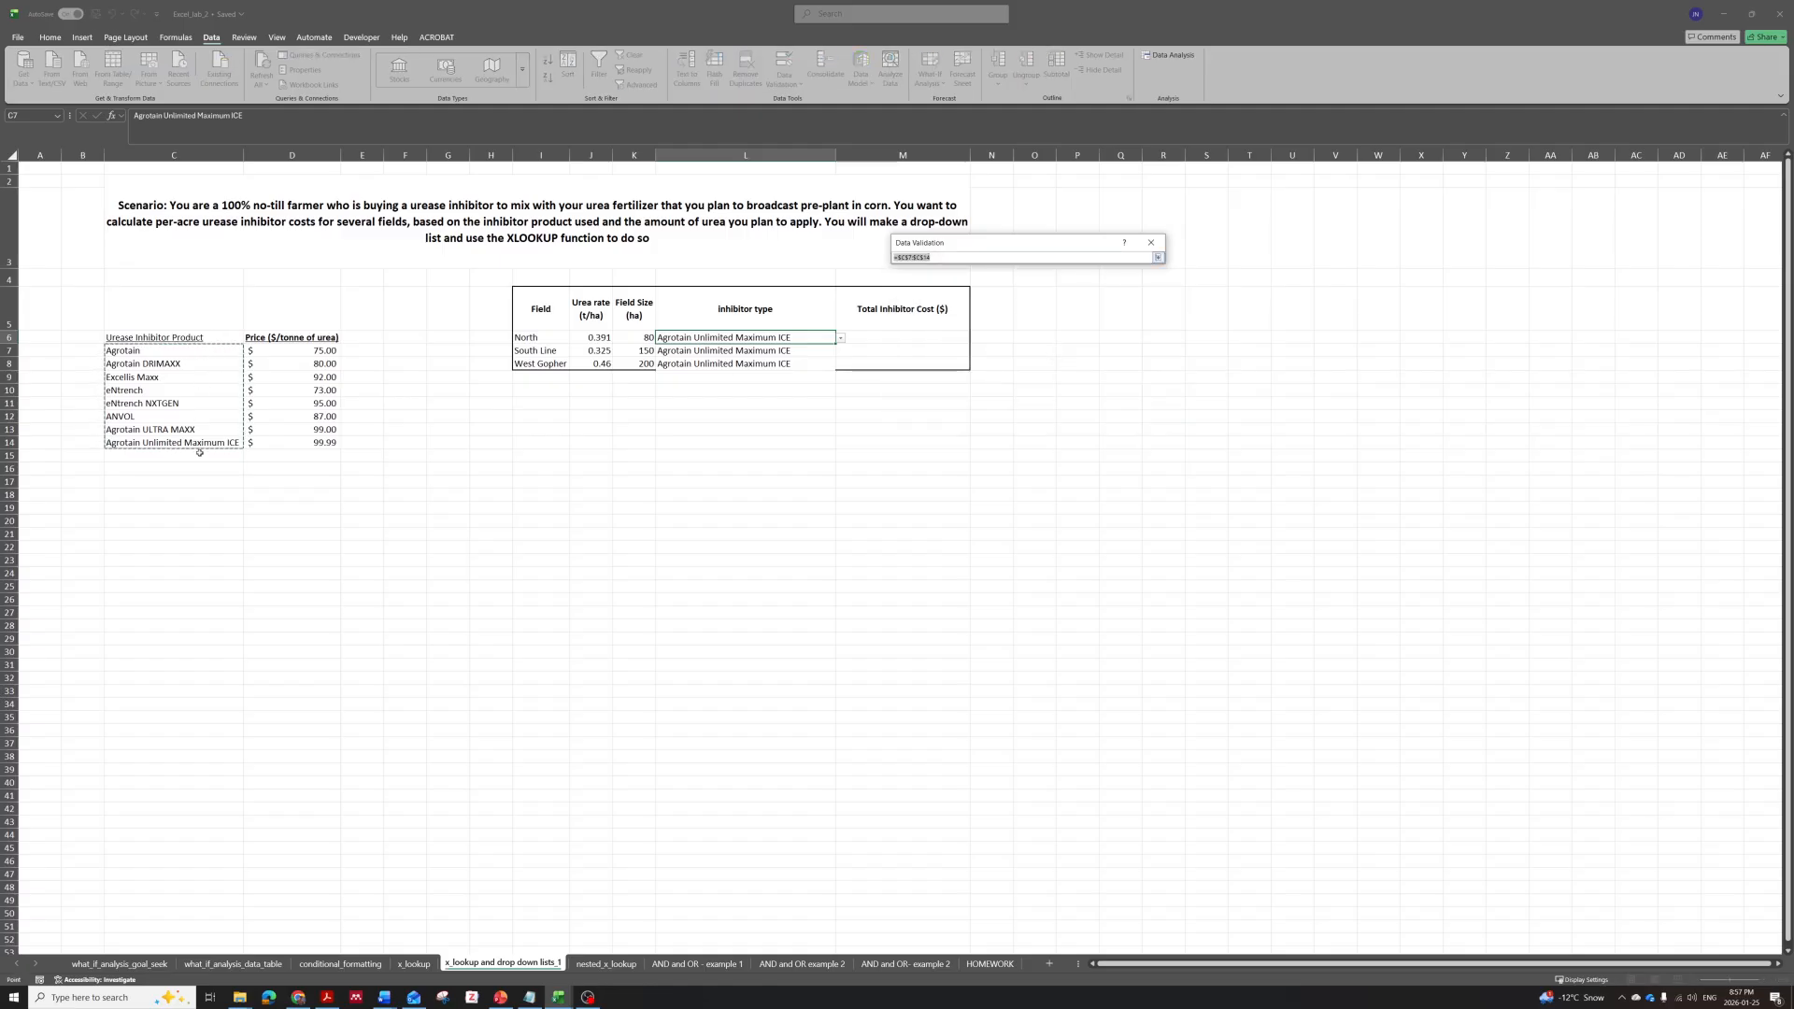
{"action": "left_click", "coordinate": [1151, 242]}
{"action": "left_click", "coordinate": [1133, 414]}
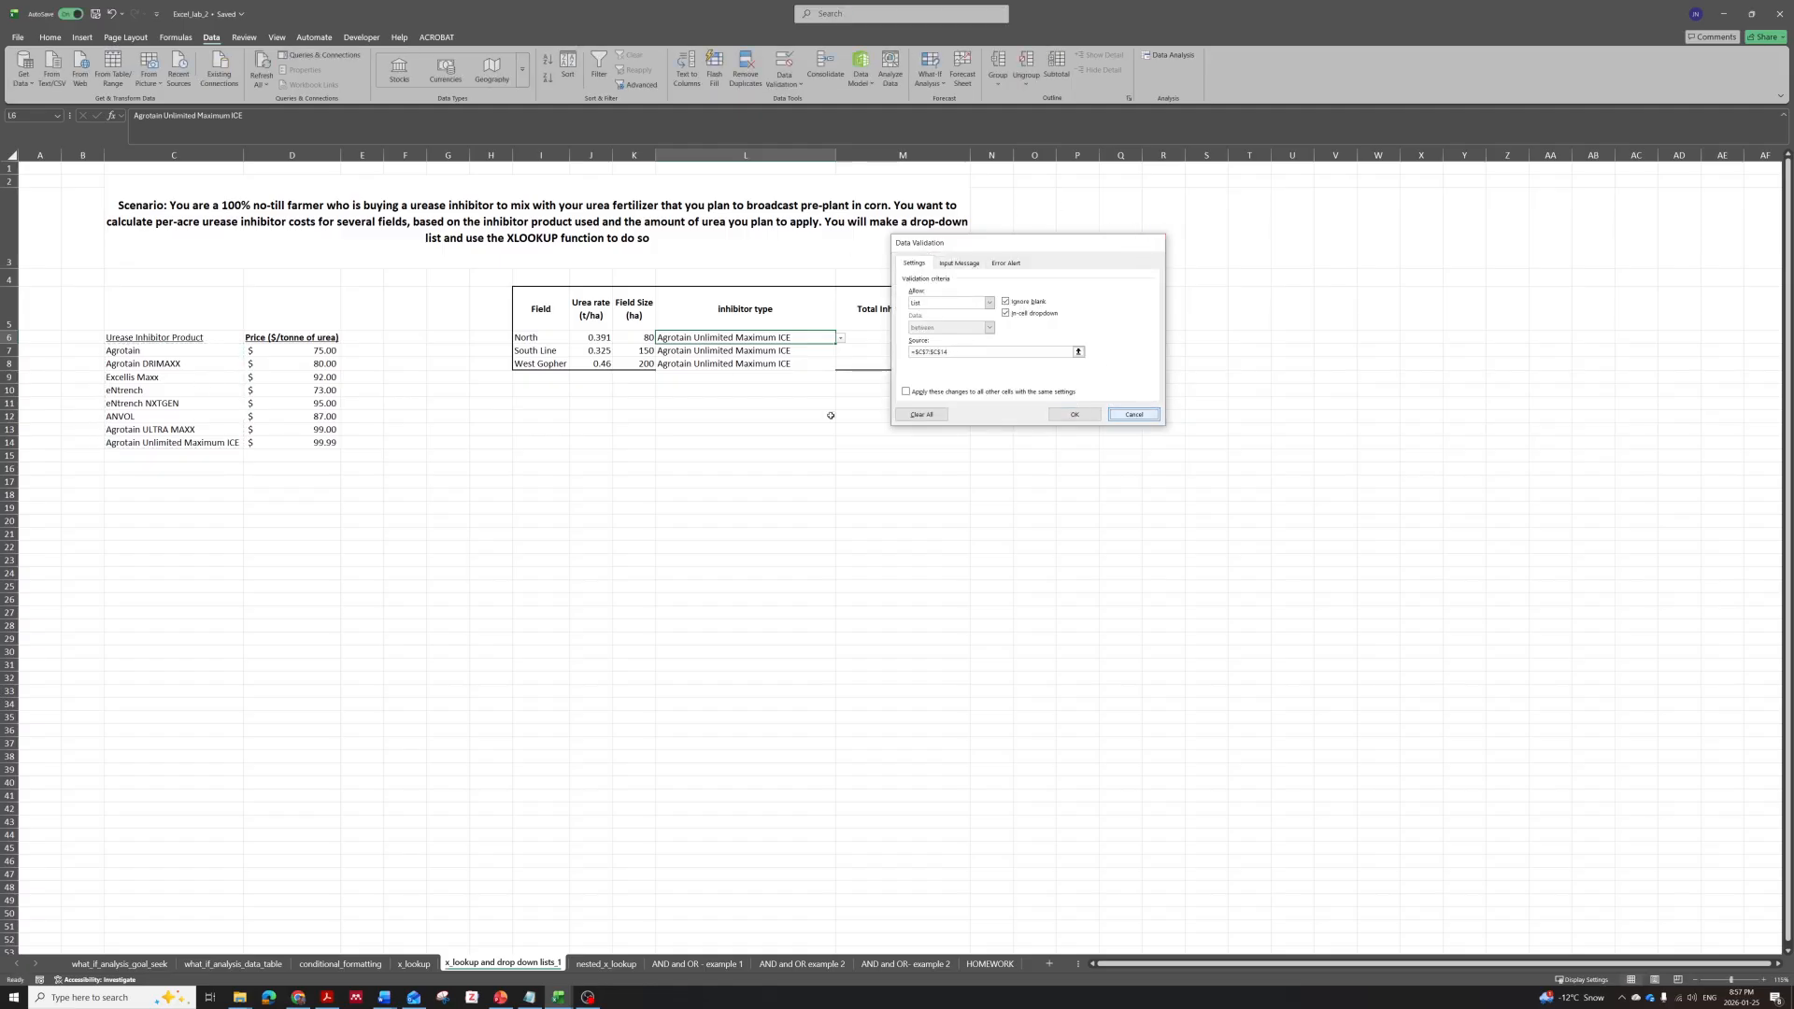
{"action": "left_click", "coordinate": [828, 427]}
Choose ANVOL from the drop-down list as the South Line field's inhibitor type in L7.
{"action": "left_click", "coordinate": [811, 338]}
{"action": "left_click", "coordinate": [841, 337]}
{"action": "left_click", "coordinate": [875, 354]}
{"action": "left_click", "coordinate": [804, 354]}
{"action": "left_click", "coordinate": [841, 351]}
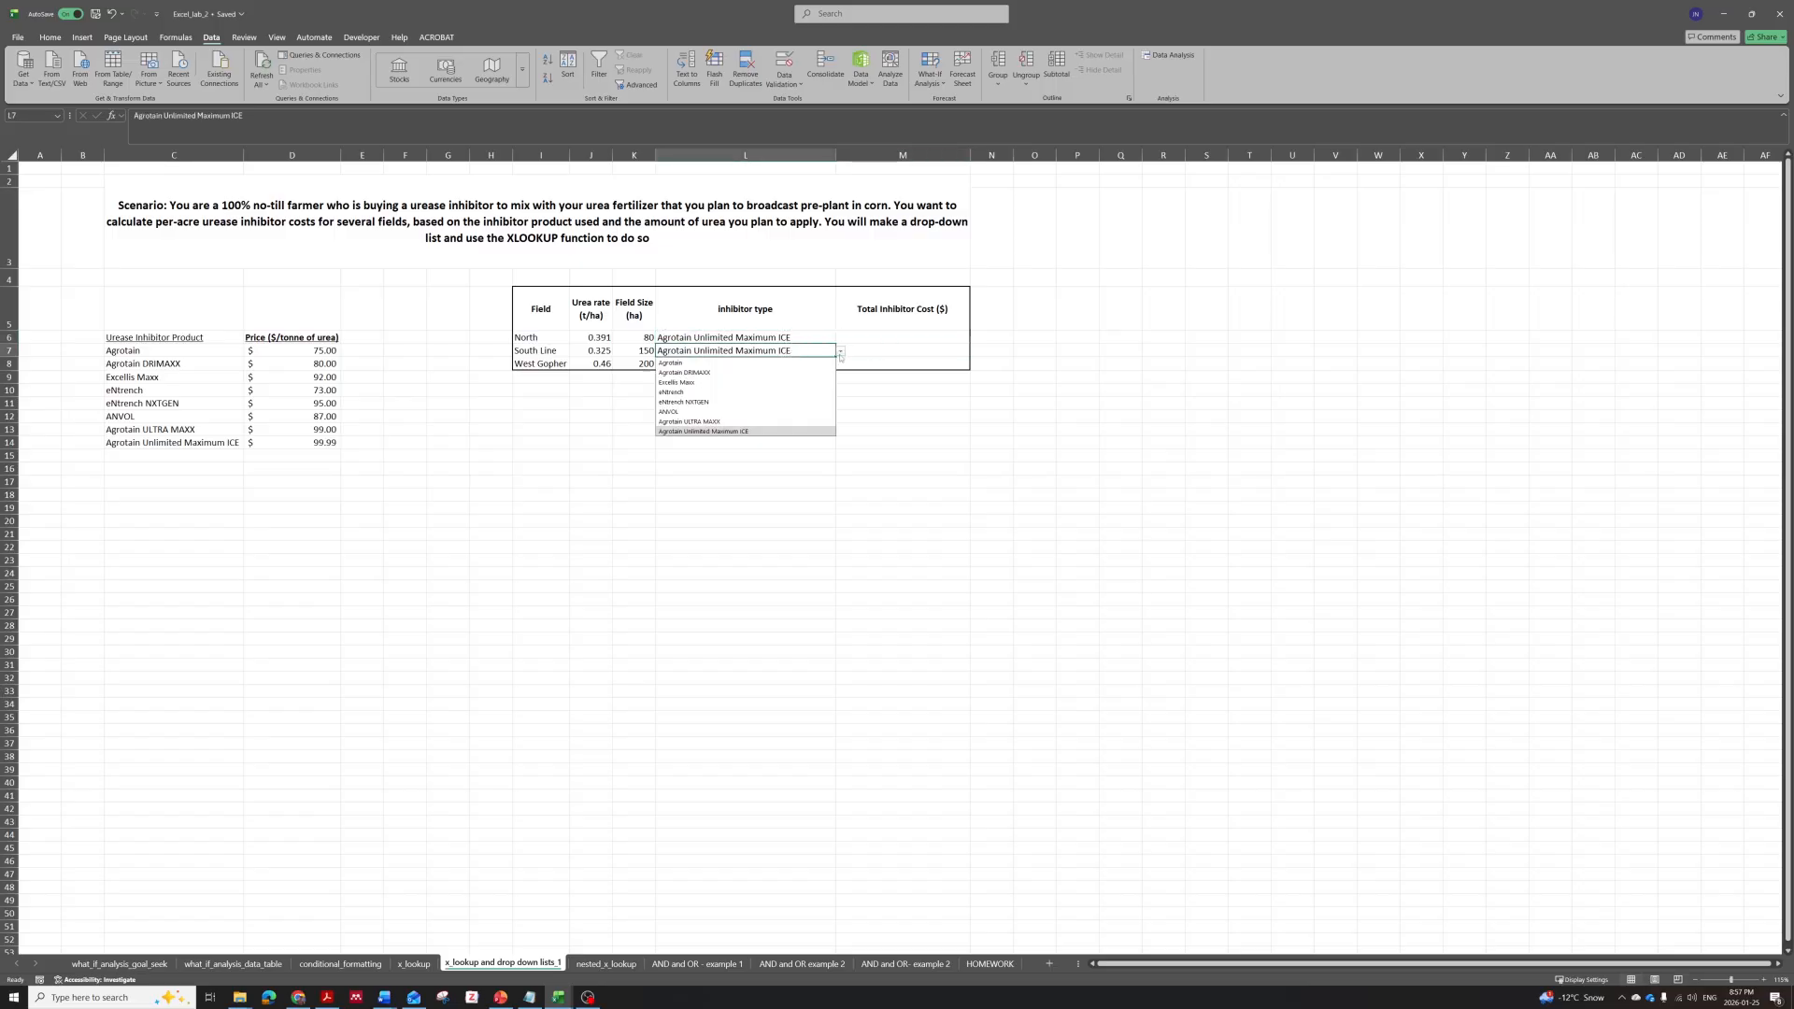
{"action": "left_click", "coordinate": [772, 412]}
Review the inhibitor prices per tonne of urea in D7:D14 for the total inhibitor cost calculation.
{"action": "left_click", "coordinate": [856, 338]}
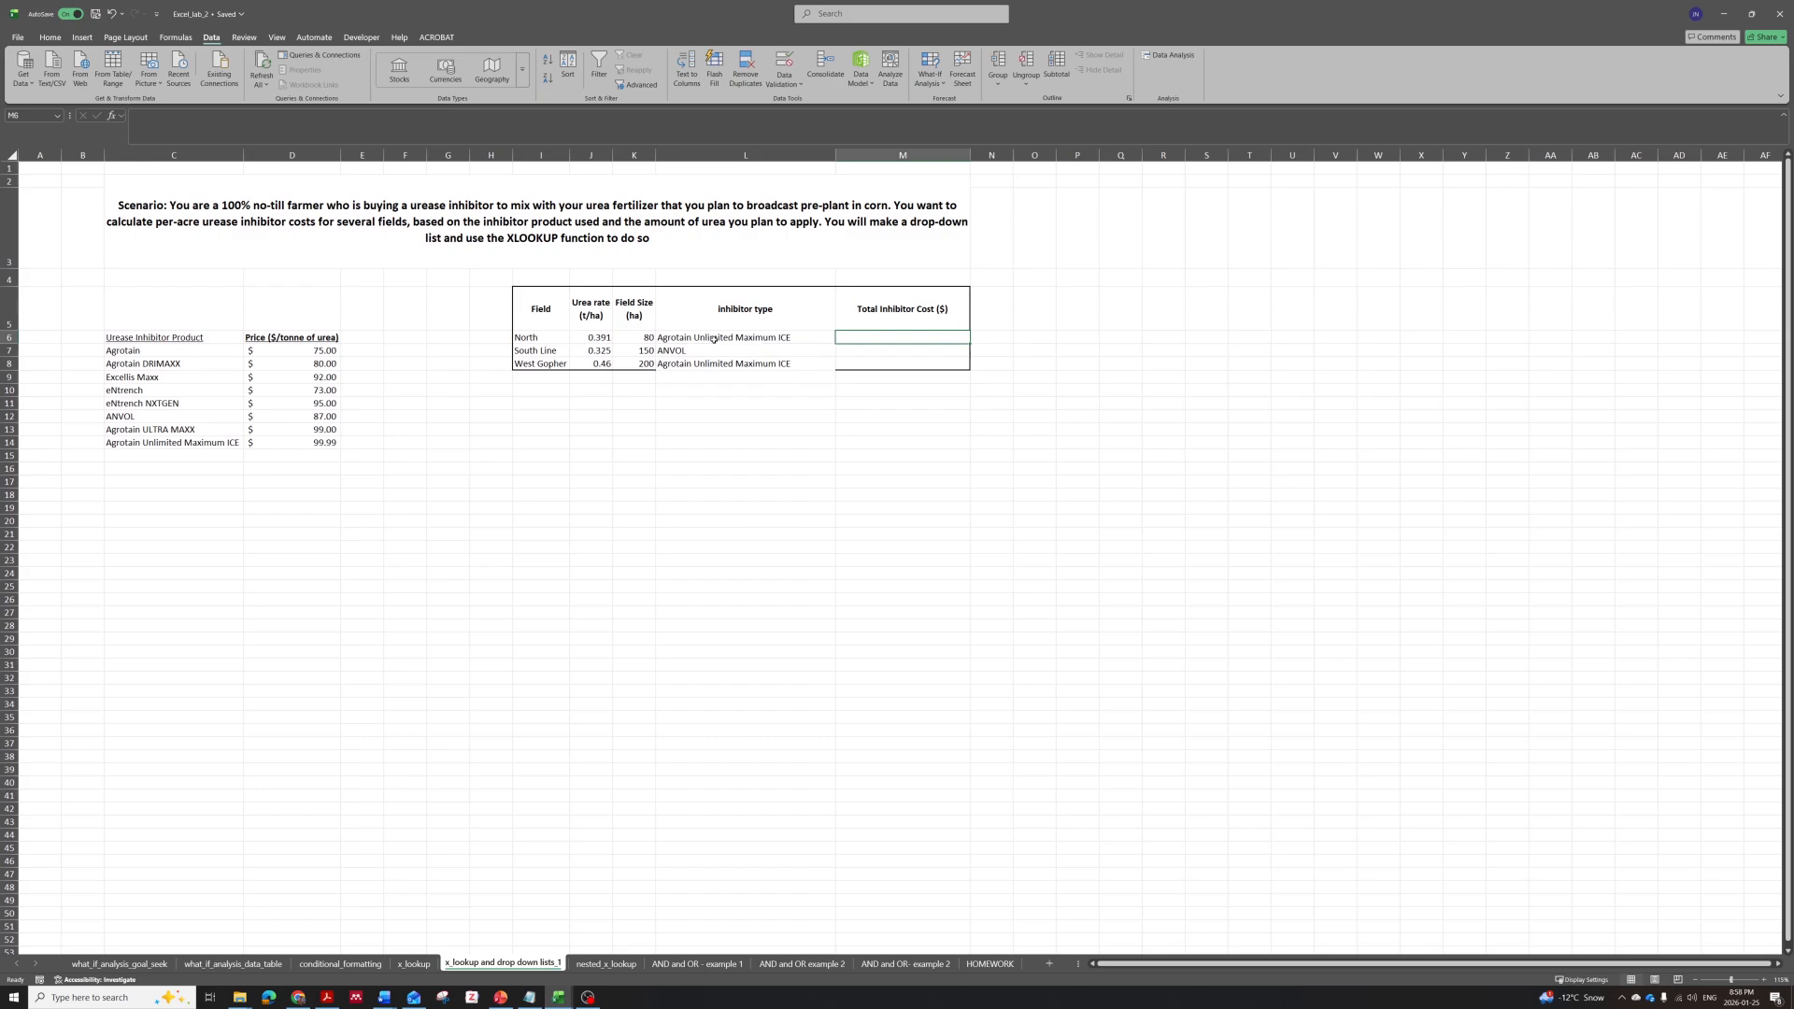
{"action": "left_click_drag", "start_coordinate": [281, 350], "coordinate": [278, 442]}
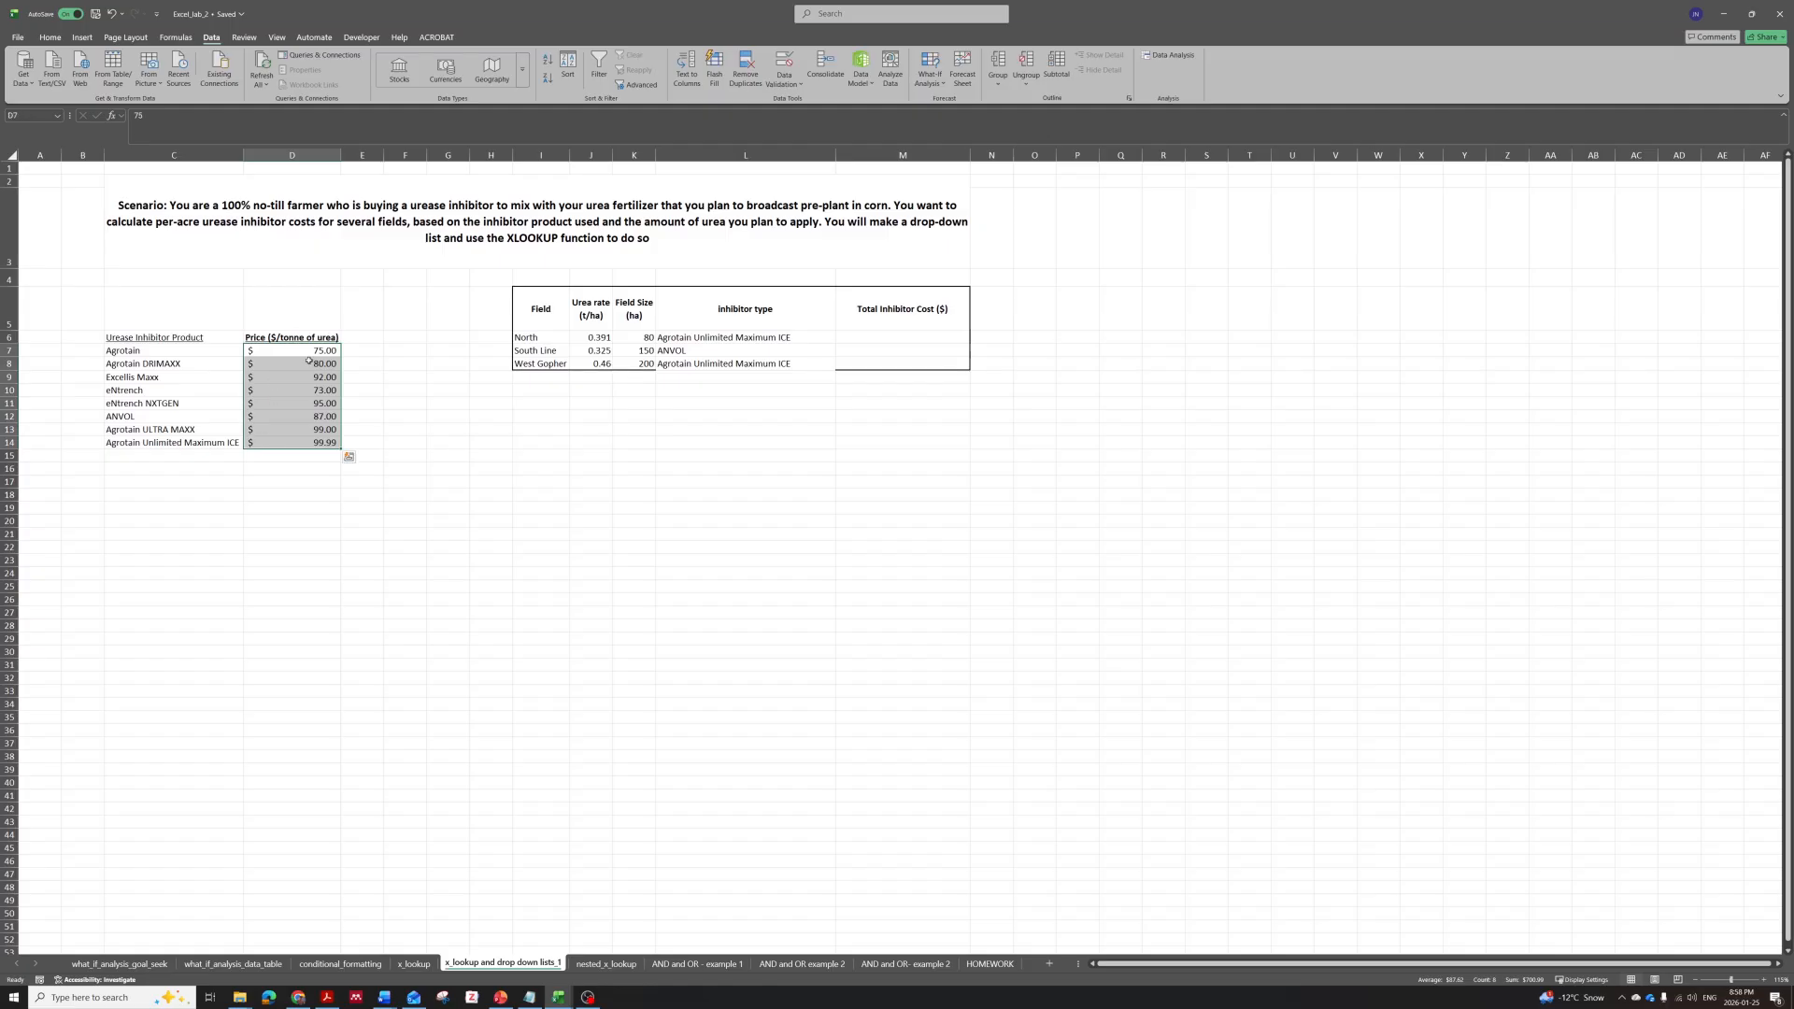
{"action": "left_click_drag", "start_coordinate": [306, 348], "coordinate": [297, 436]}
{"action": "left_click", "coordinate": [920, 320]}
Apply thick outside borders around the whole field table I5:M8.
{"action": "left_click", "coordinate": [559, 305]}
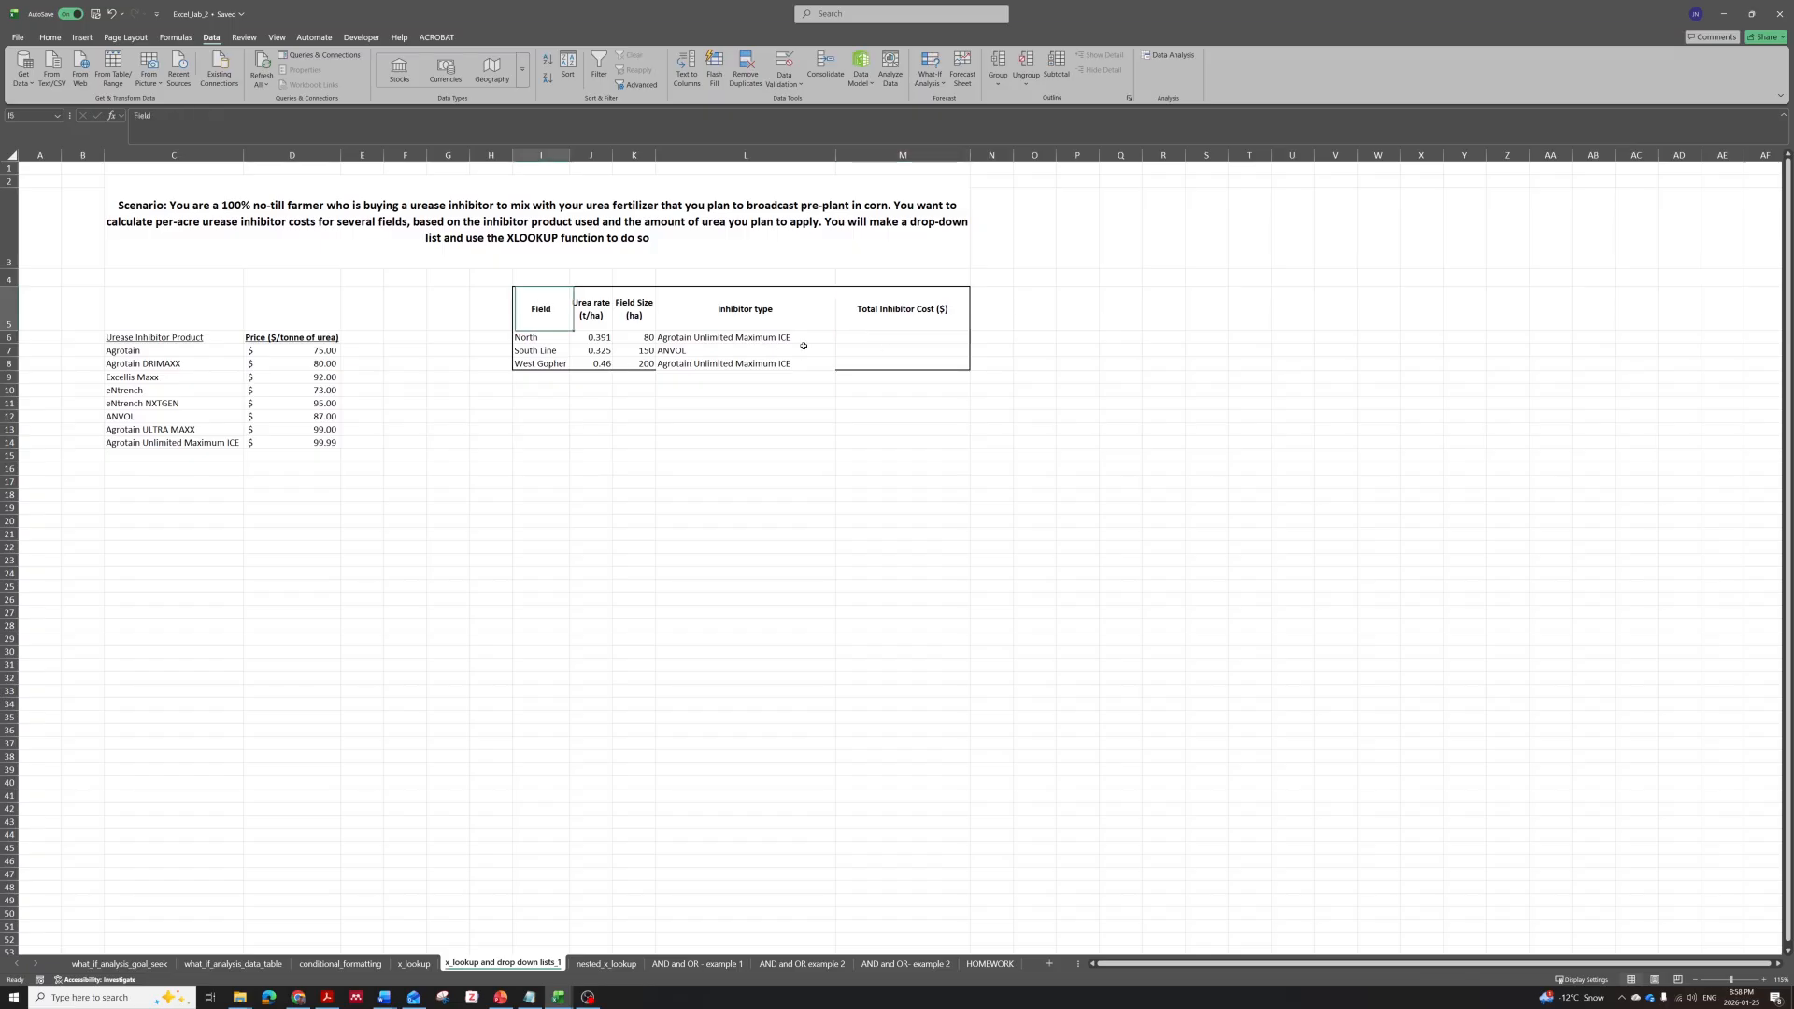
{"action": "key", "text": "ctrl+a"}
{"action": "left_click", "coordinate": [50, 38]}
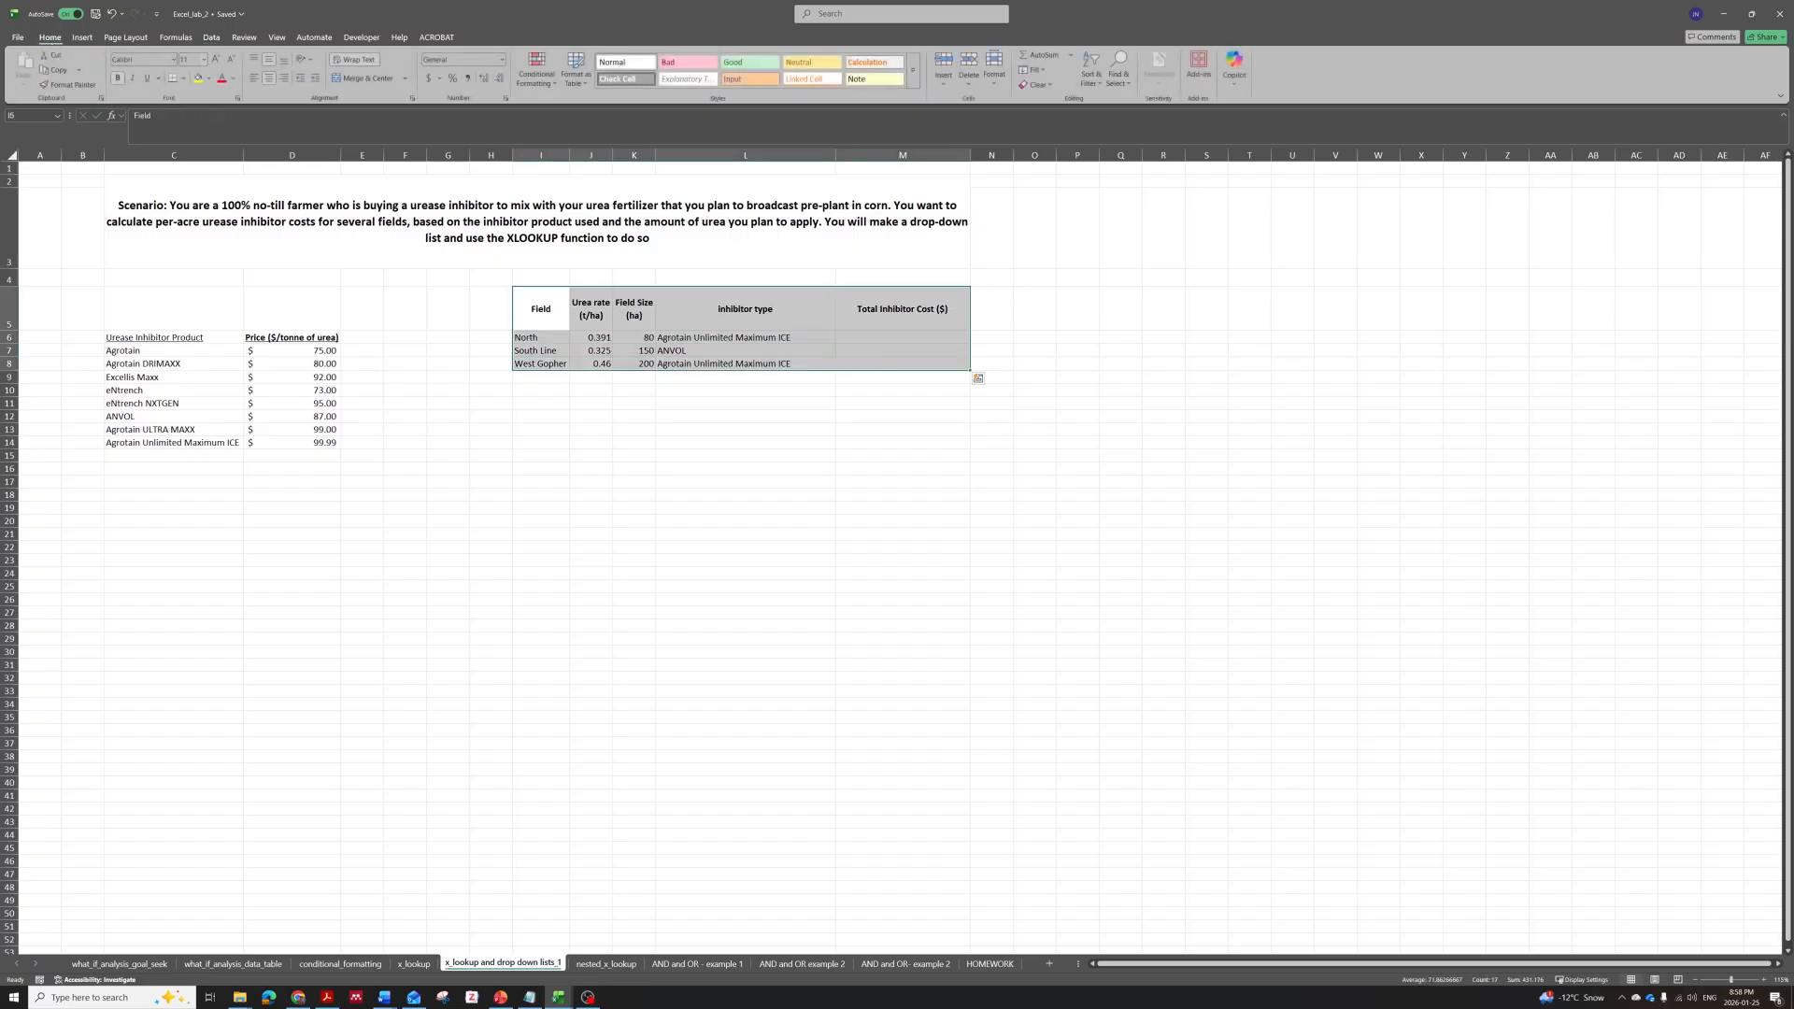
{"action": "left_click", "coordinate": [184, 78]}
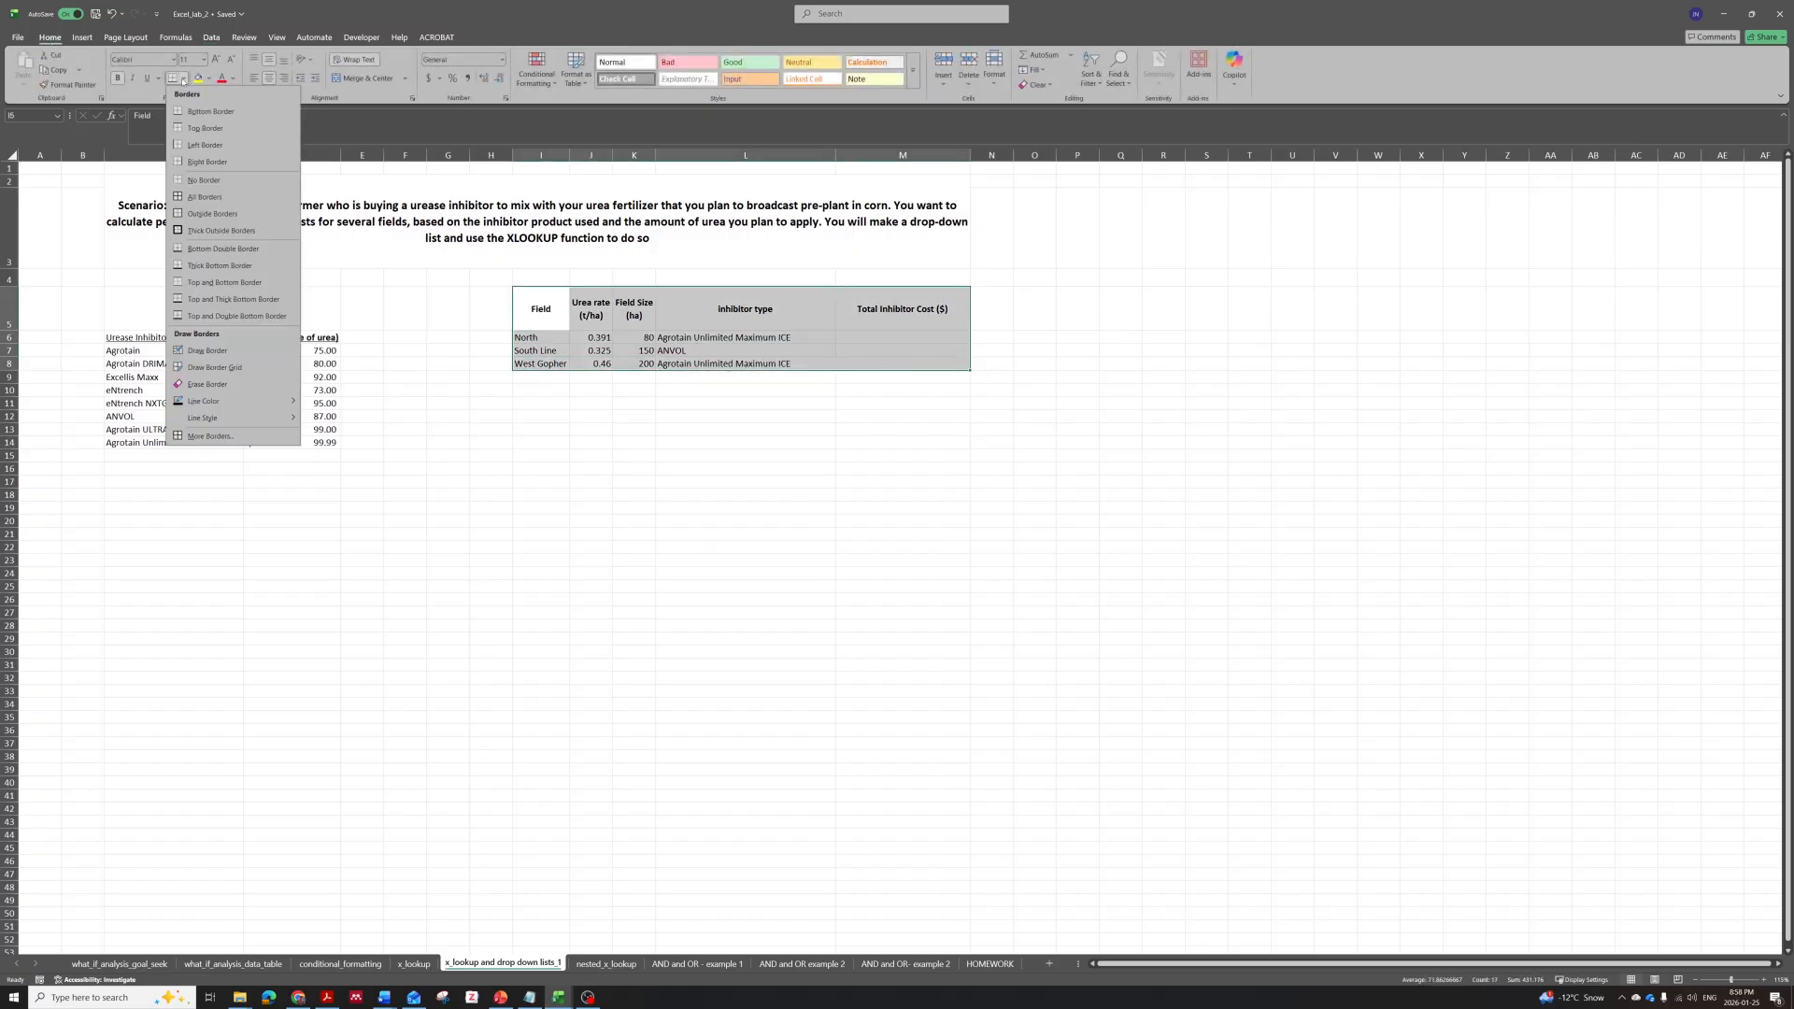
{"action": "left_click", "coordinate": [215, 230]}
{"action": "left_click", "coordinate": [570, 456]}
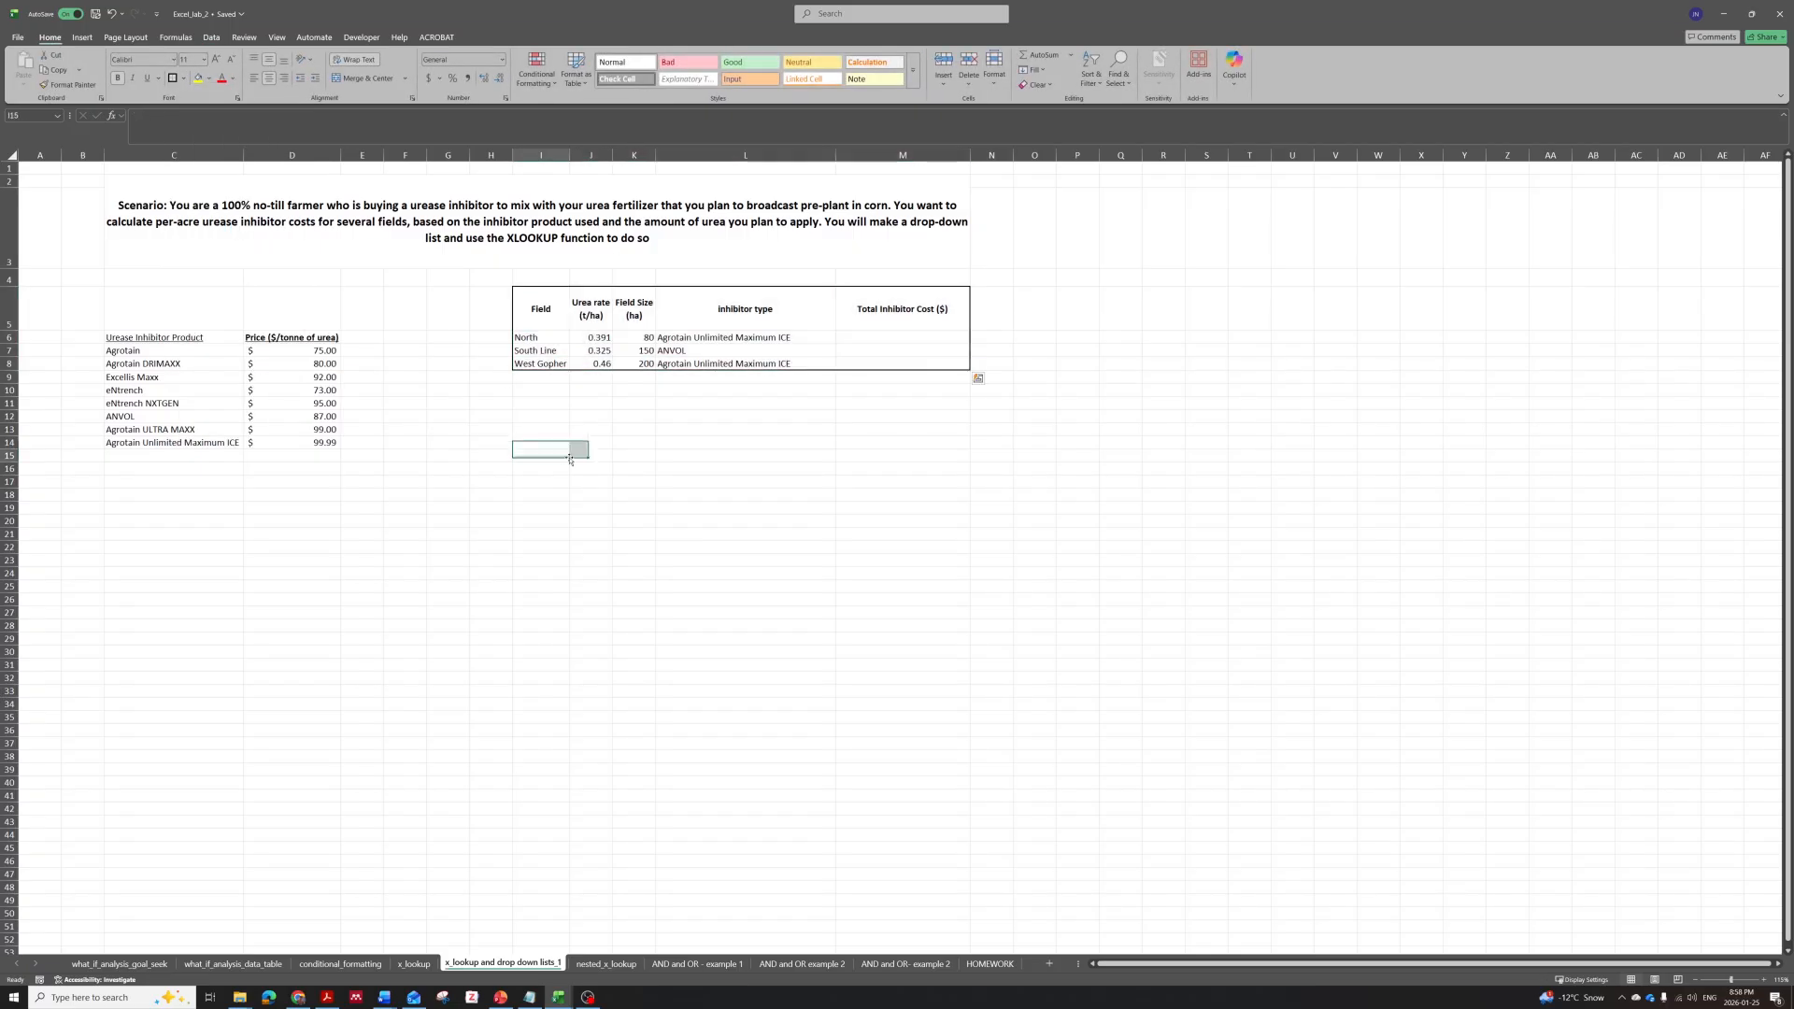
Enter =(K6*J6) in M6 to multiply the North field's size by its urea rate.
{"action": "left_click", "coordinate": [869, 338]}
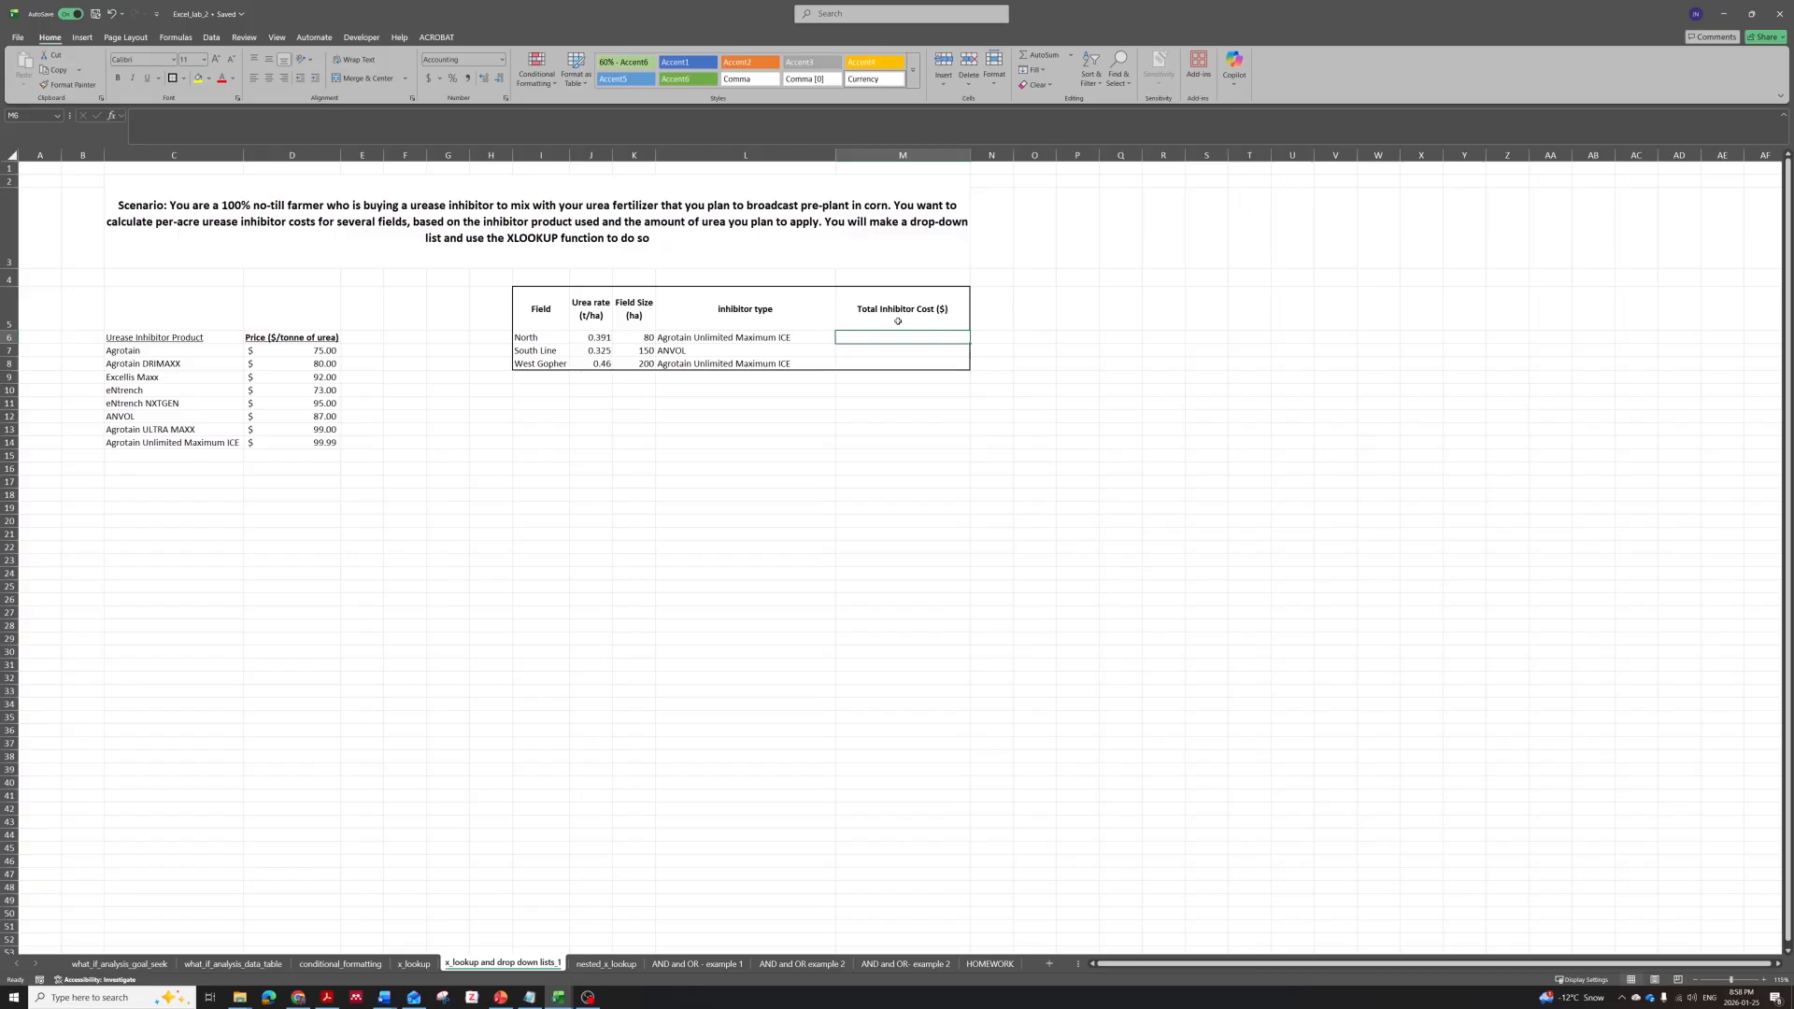
{"action": "type", "text": "="}
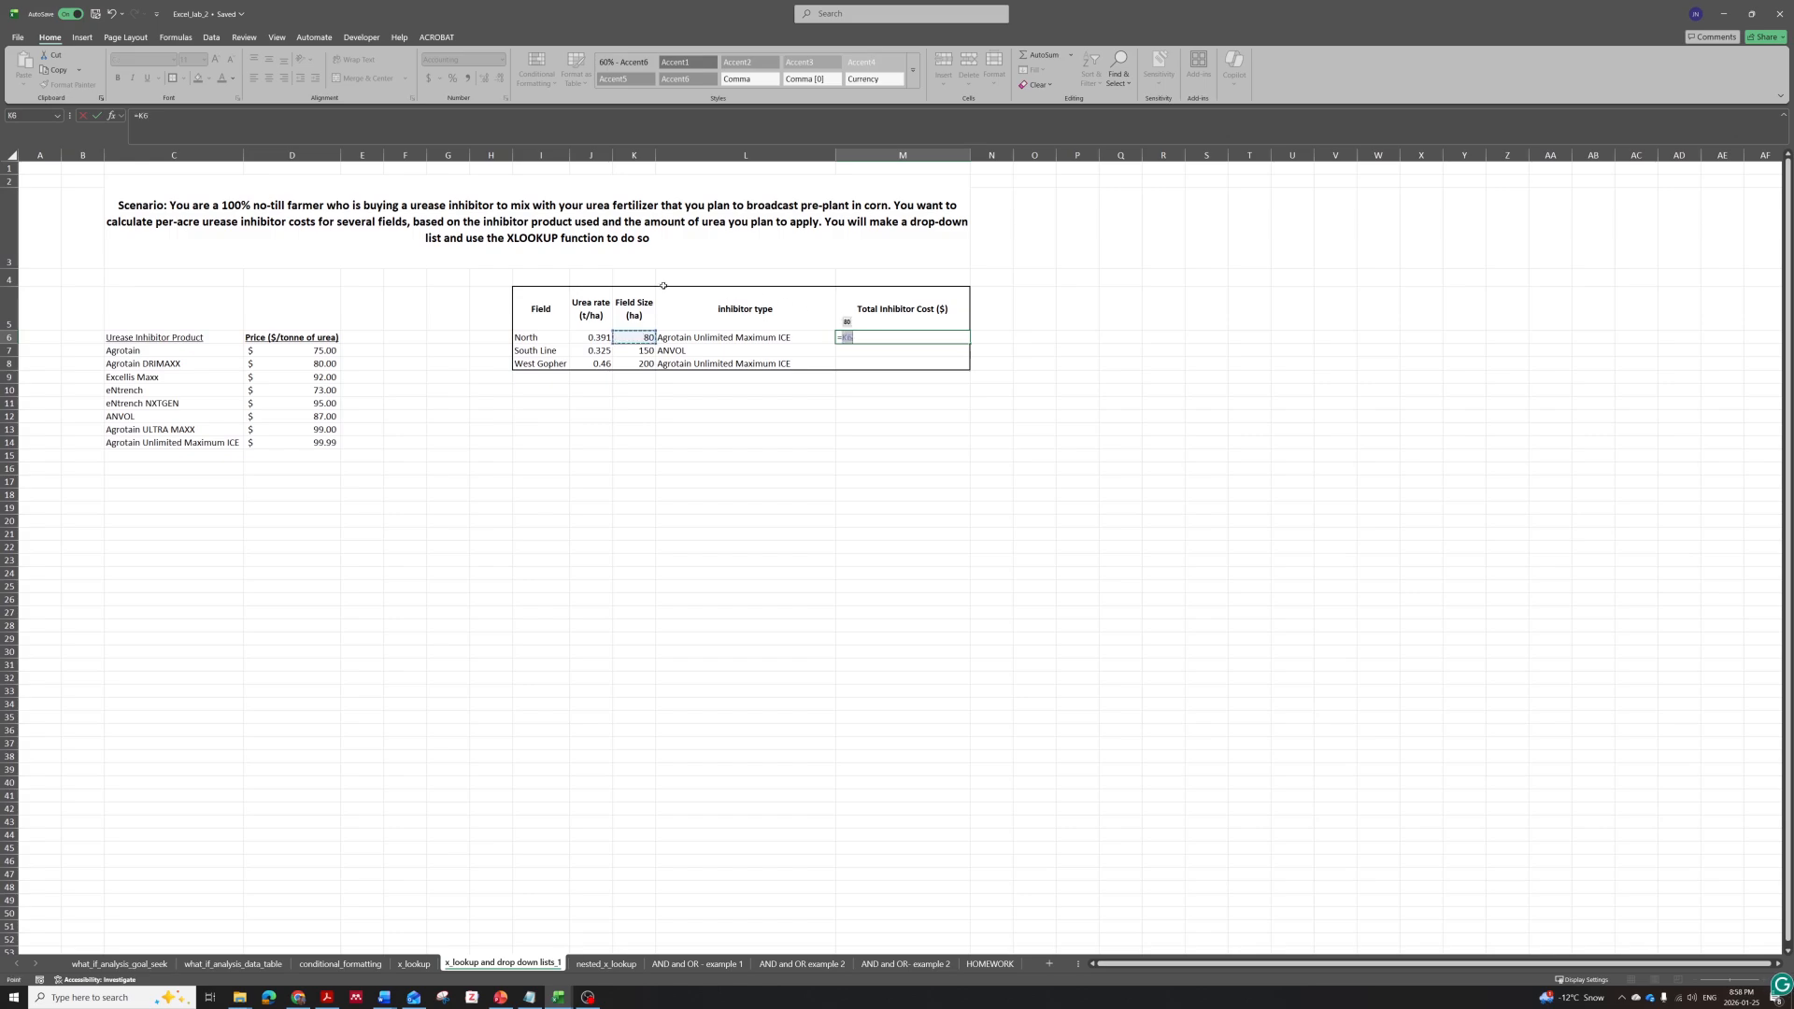
{"action": "type", "text": "*"}
{"action": "key", "text": "Left"}
{"action": "key", "text": "Left"}
{"action": "key", "text": "Left"}
{"action": "type", "text": ")"}
{"action": "left_click", "coordinate": [840, 337]}
{"action": "type", "text": "("}
{"action": "key", "text": "ctrl+Return"}
Extend the M6 formula by multiplying it by an XLOOKUP with inhibitor type L6 as the lookup value.
{"action": "scroll", "coordinate": [1015, 320], "scroll_direction": "up", "scroll_amount": 3, "text": "ctrl"}
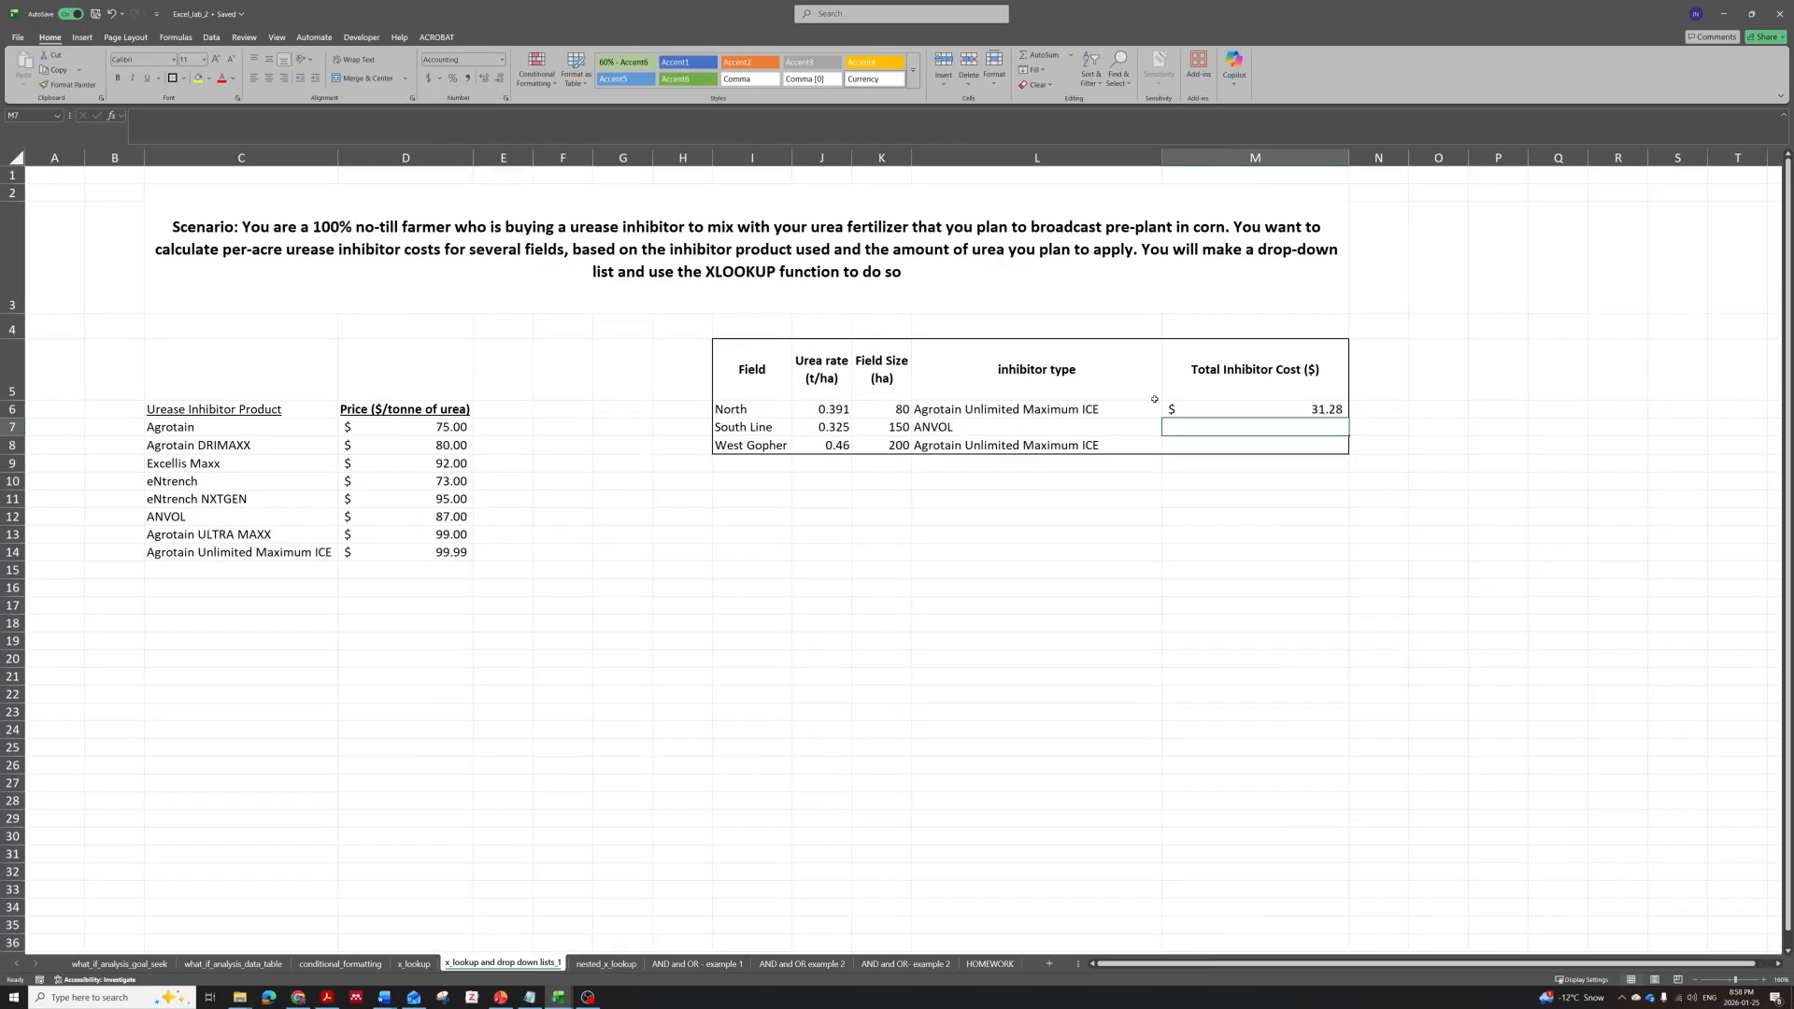
{"action": "scroll", "coordinate": [1308, 411], "scroll_direction": "right", "scroll_amount": 3}
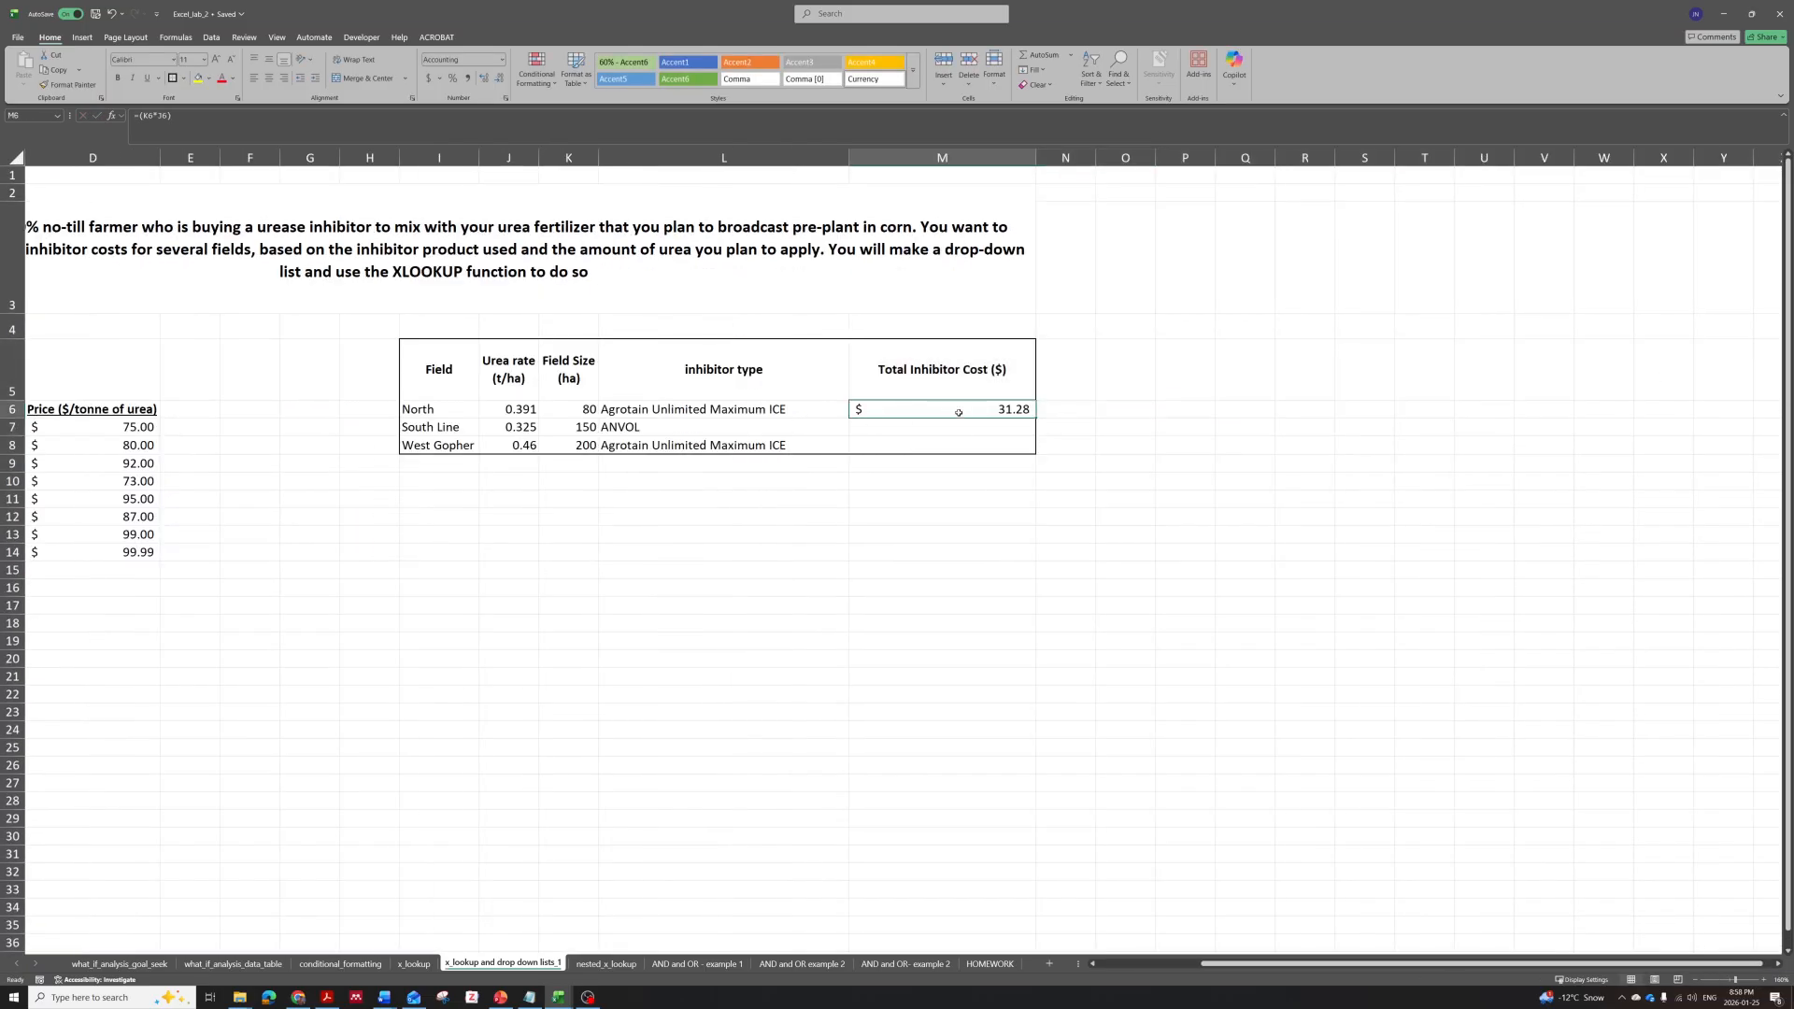
{"action": "double_click", "coordinate": [965, 414]}
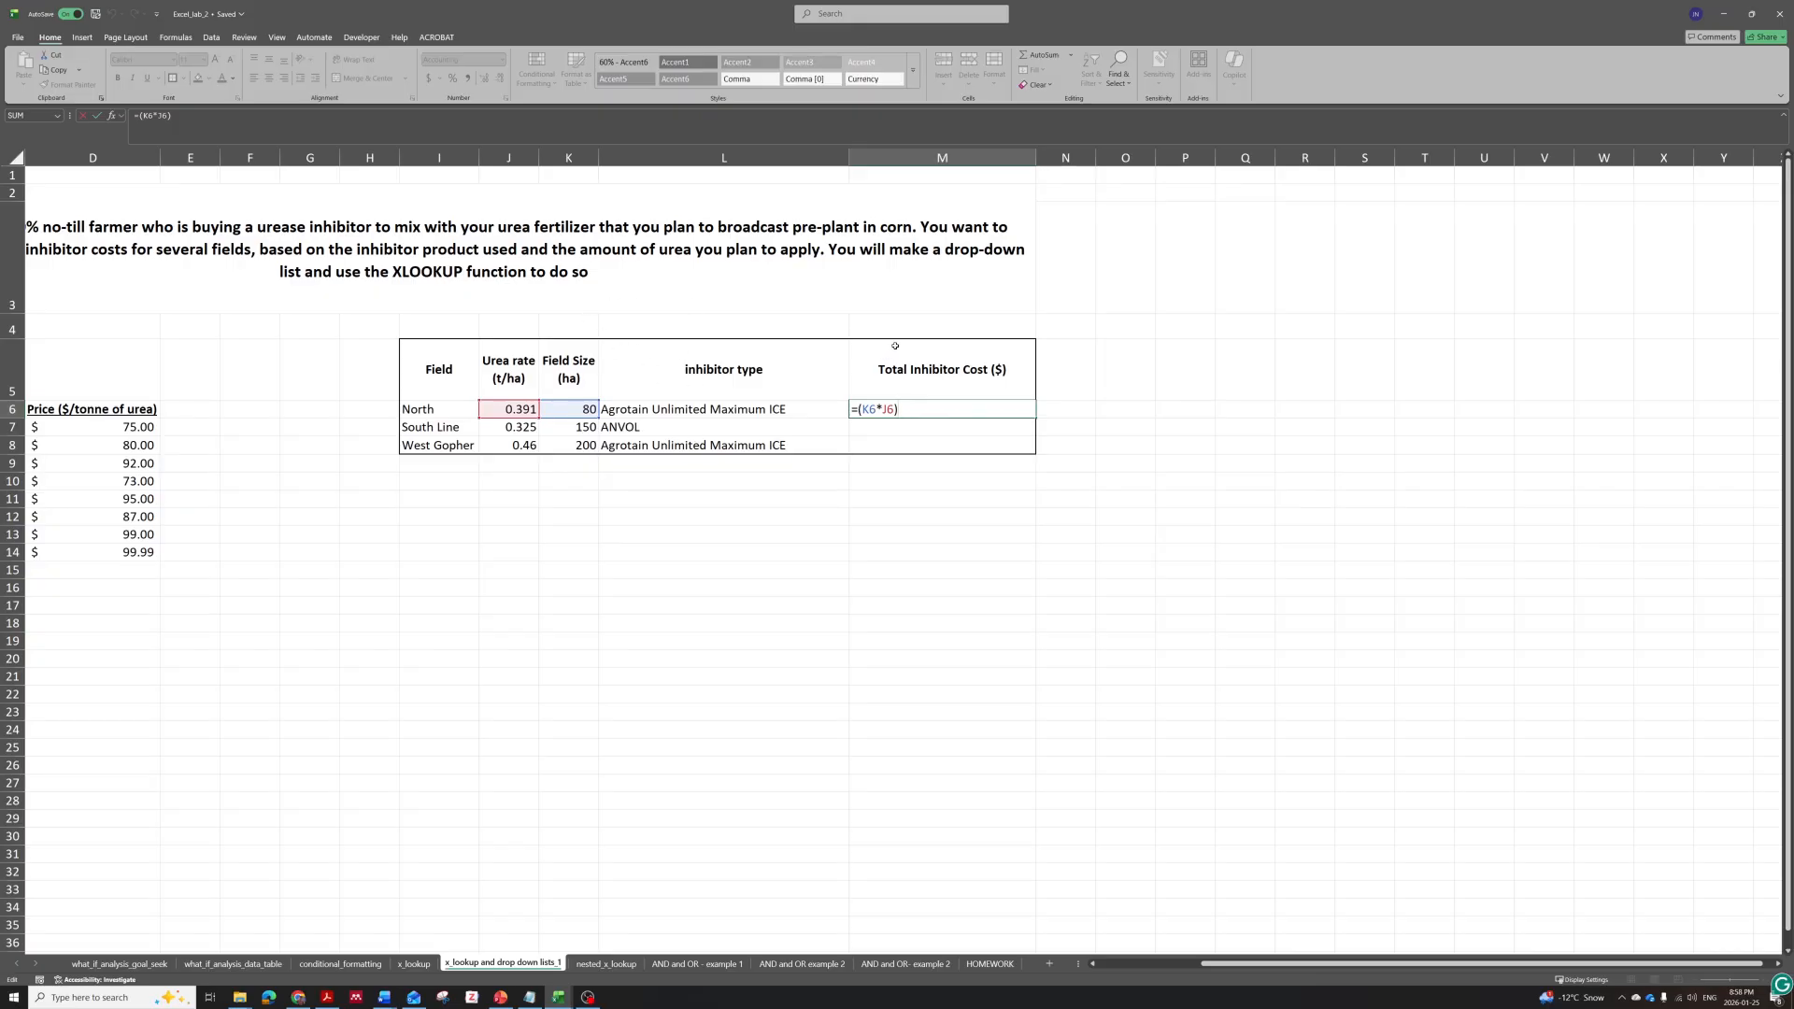
{"action": "key", "text": "Return"}
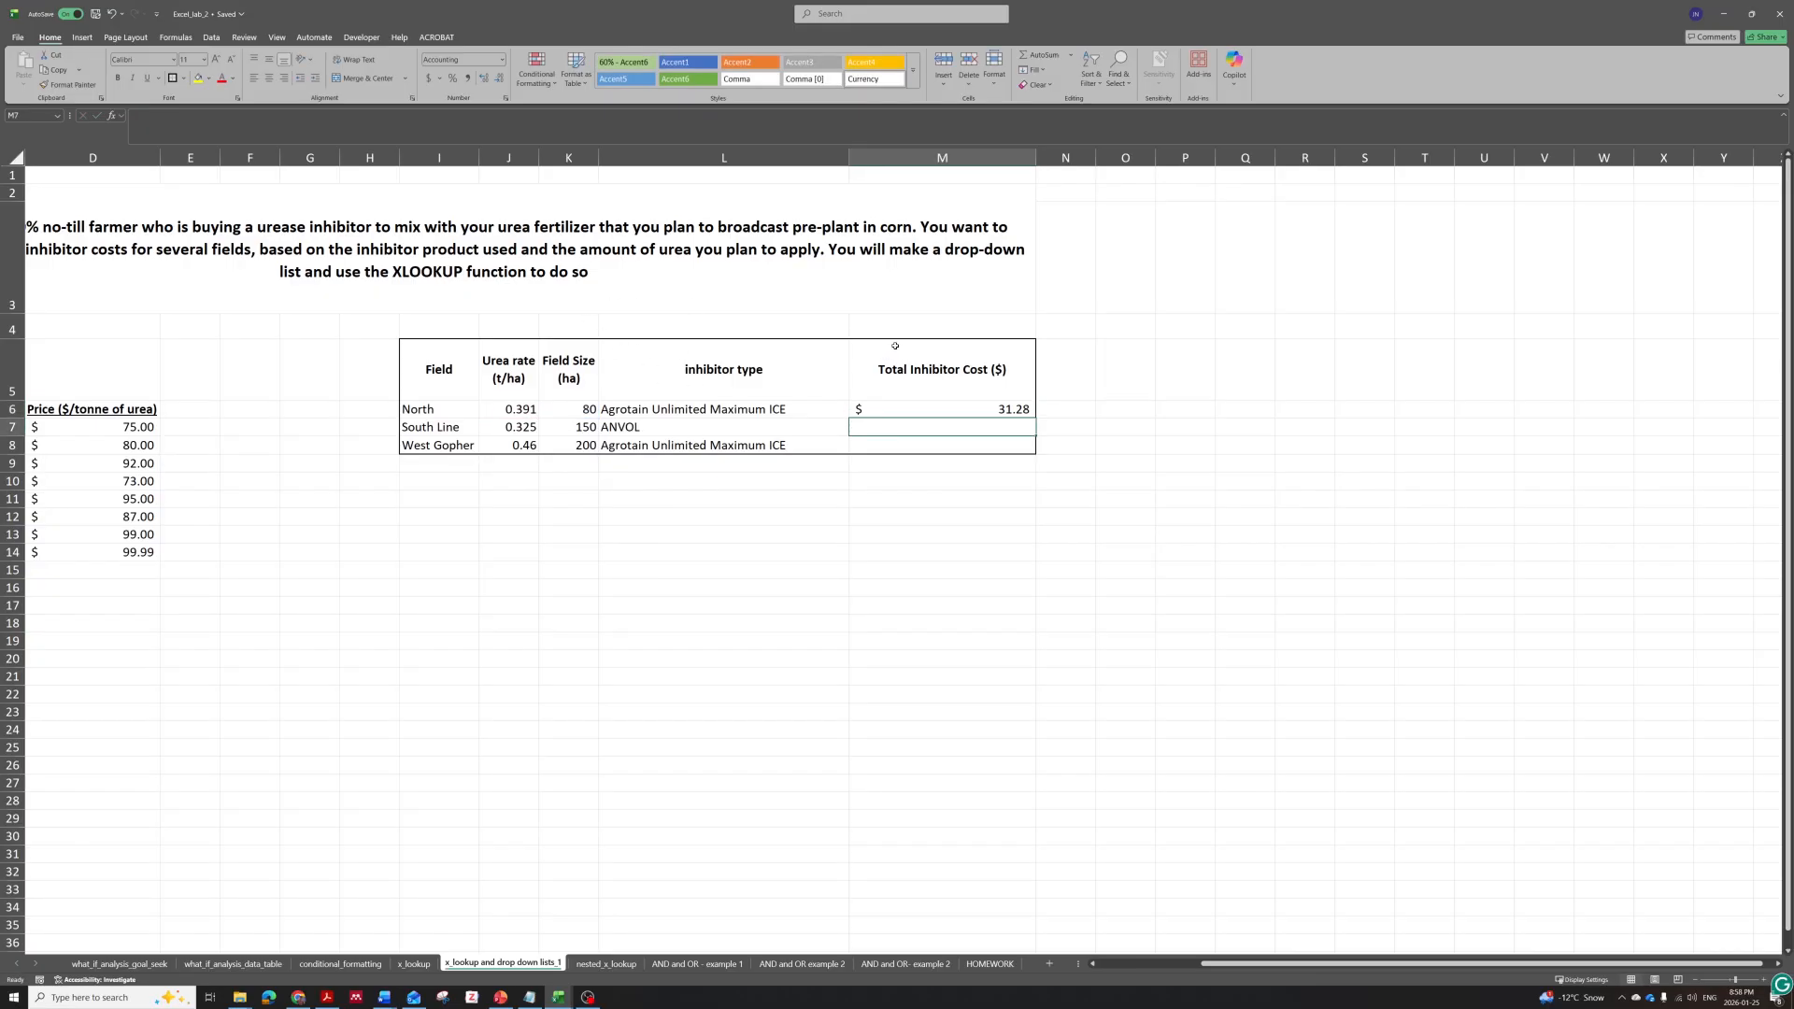
{"action": "left_click", "coordinate": [938, 410]}
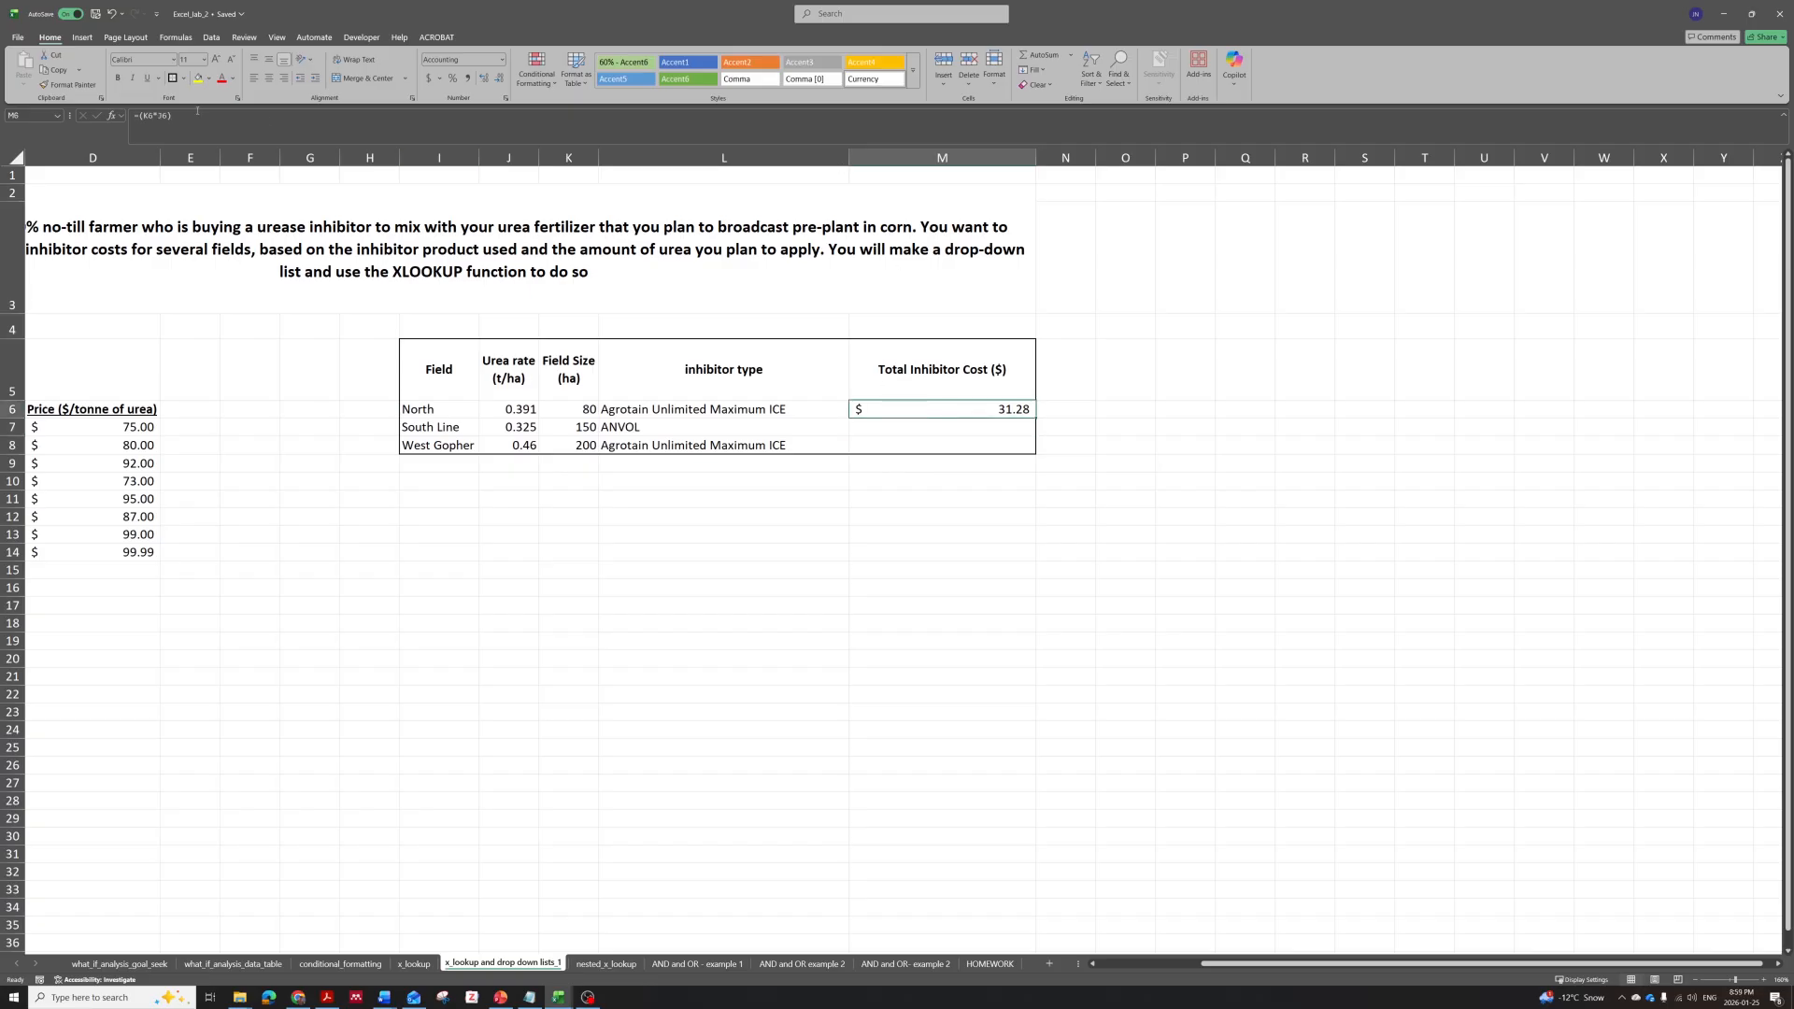
{"action": "double_click", "coordinate": [913, 408]}
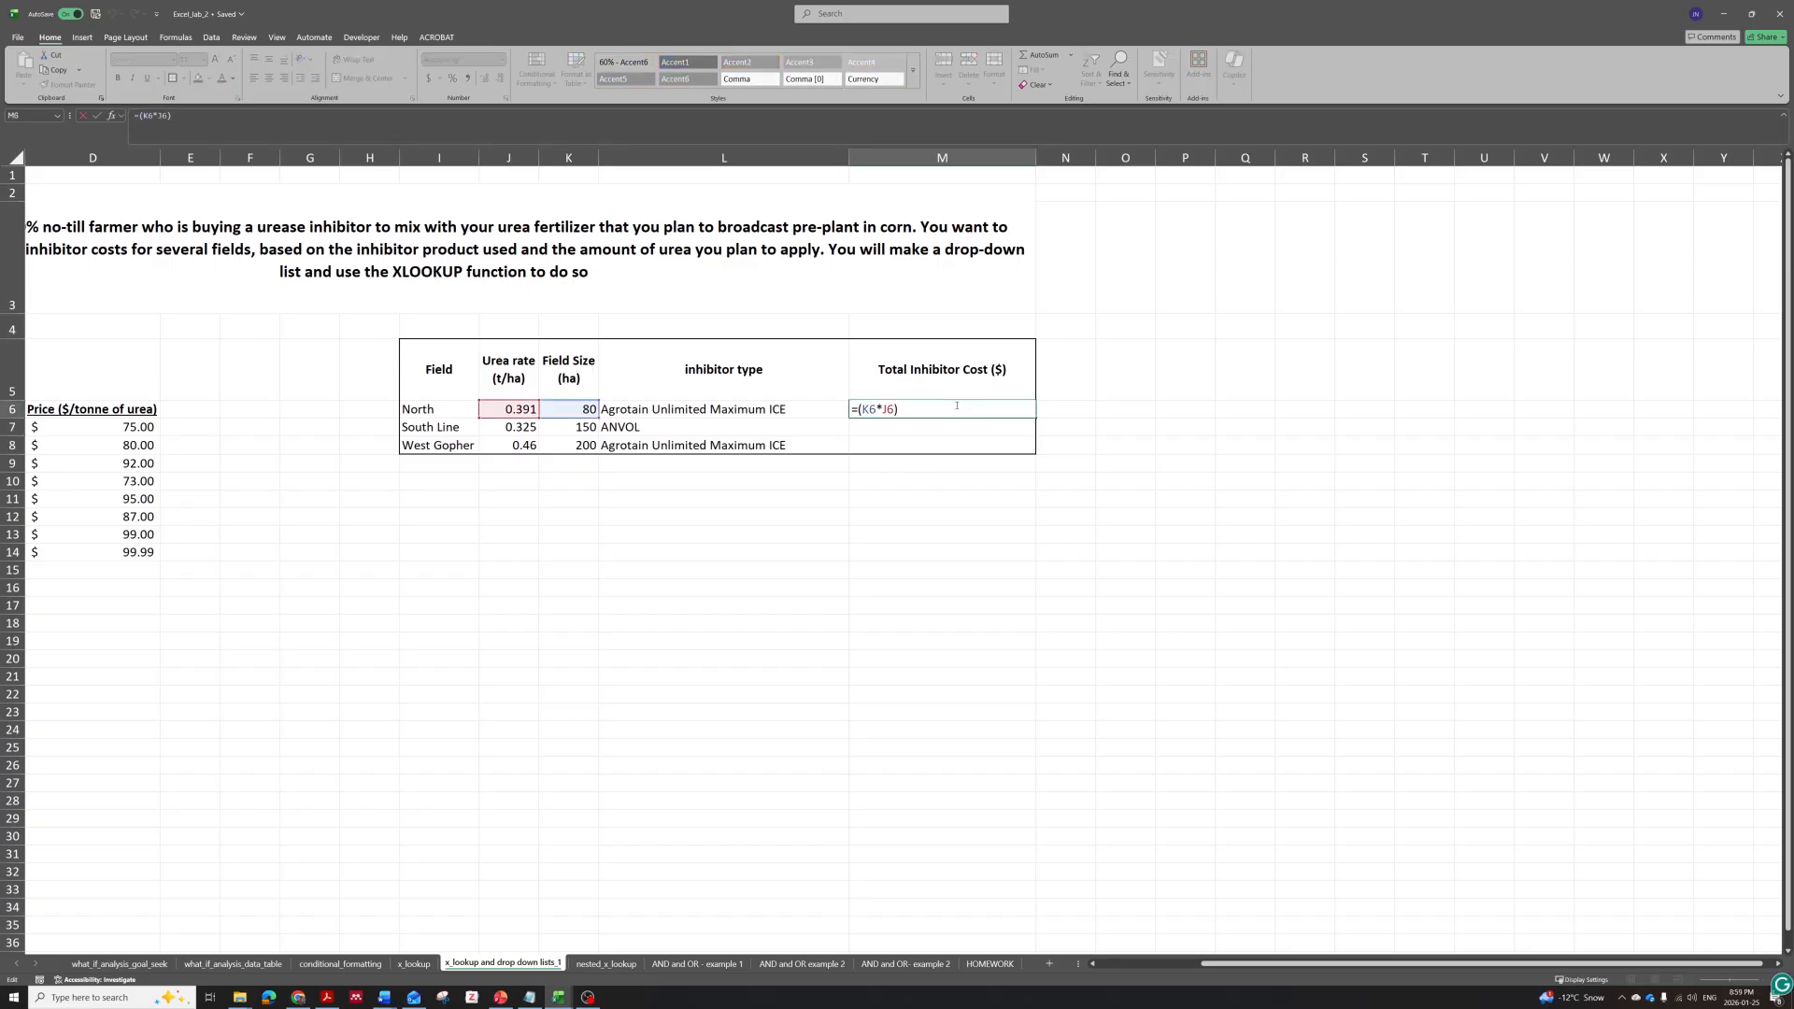
{"action": "type", "text": "*xlool"}
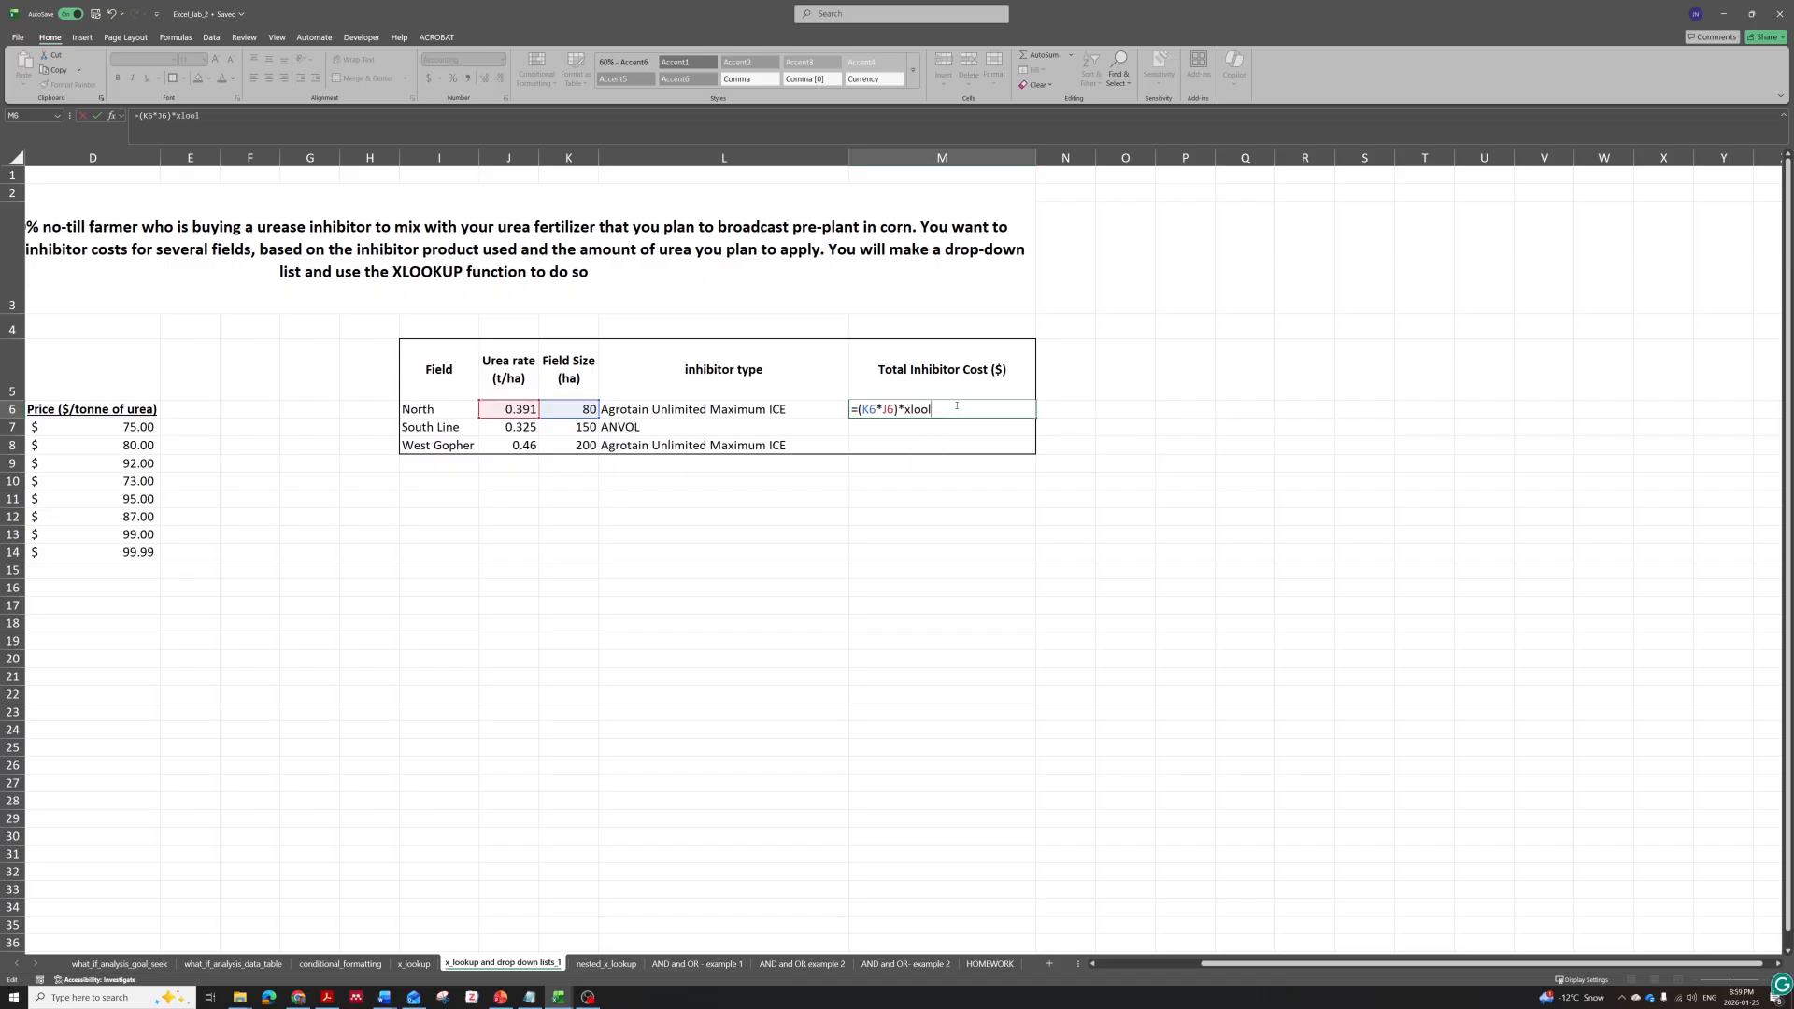
{"action": "key", "text": "BackSpace"}
{"action": "type", "text": "kup("}
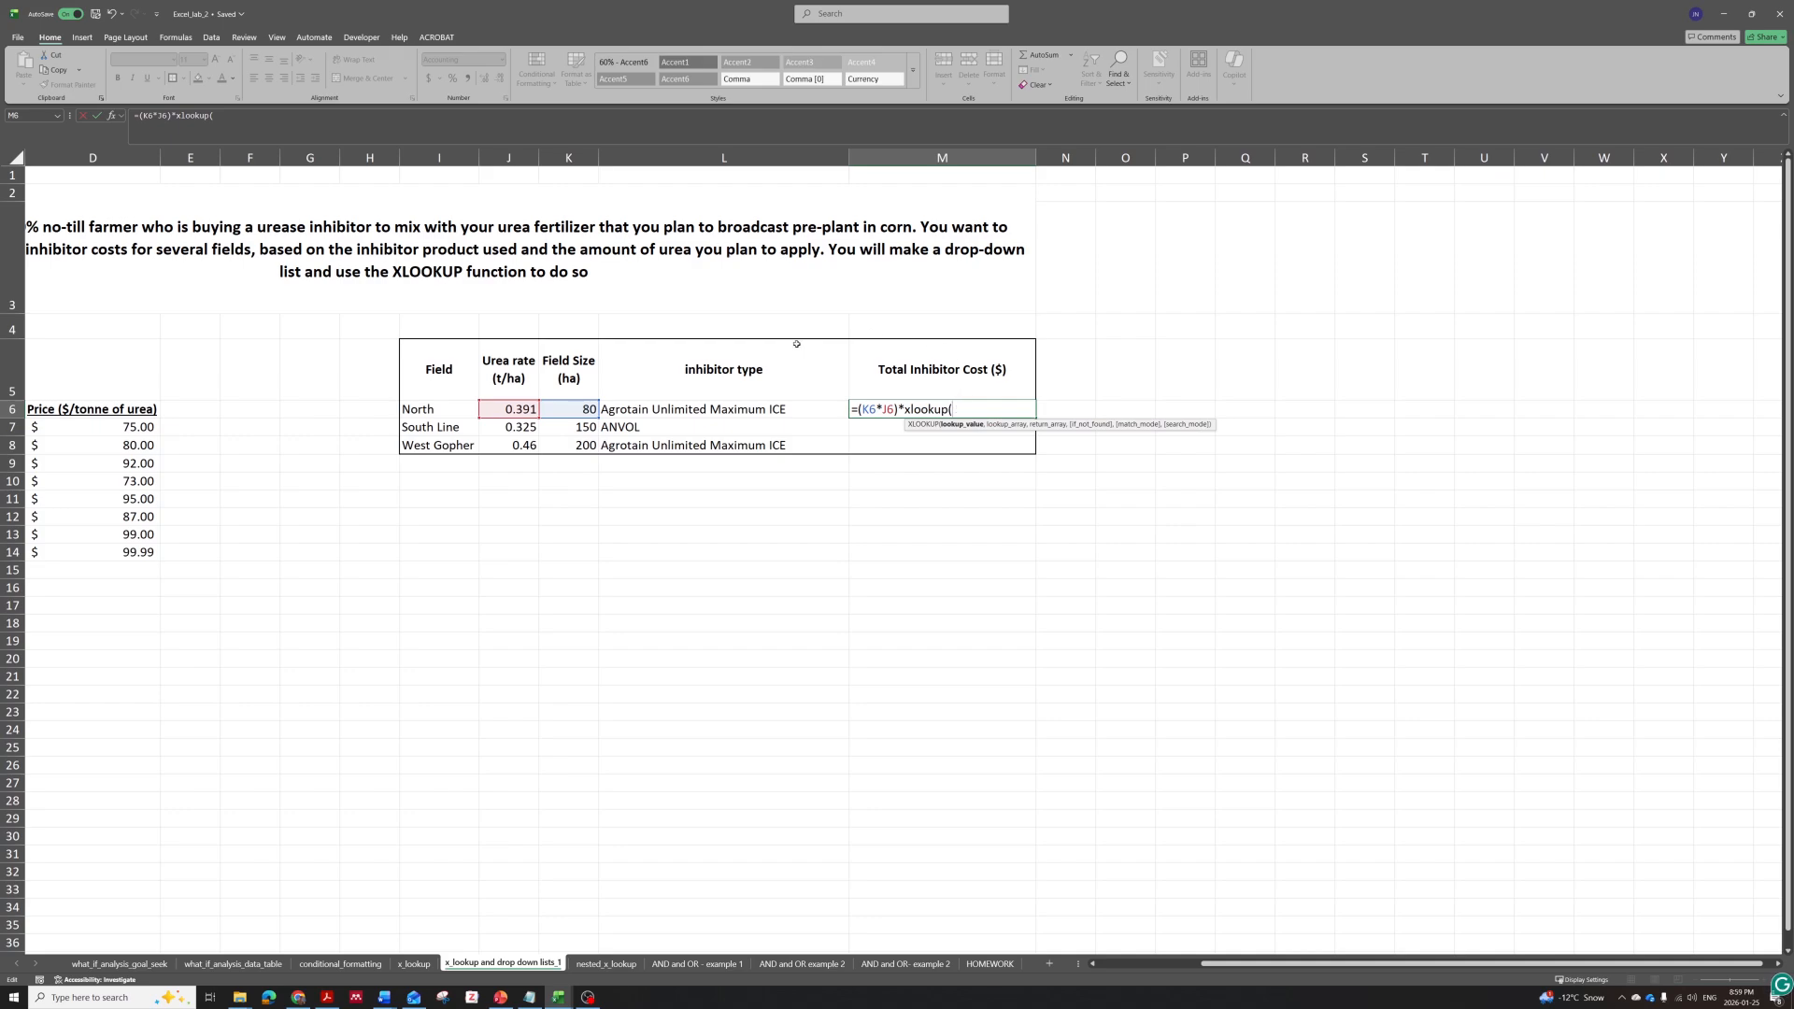
{"action": "left_click", "coordinate": [727, 410]}
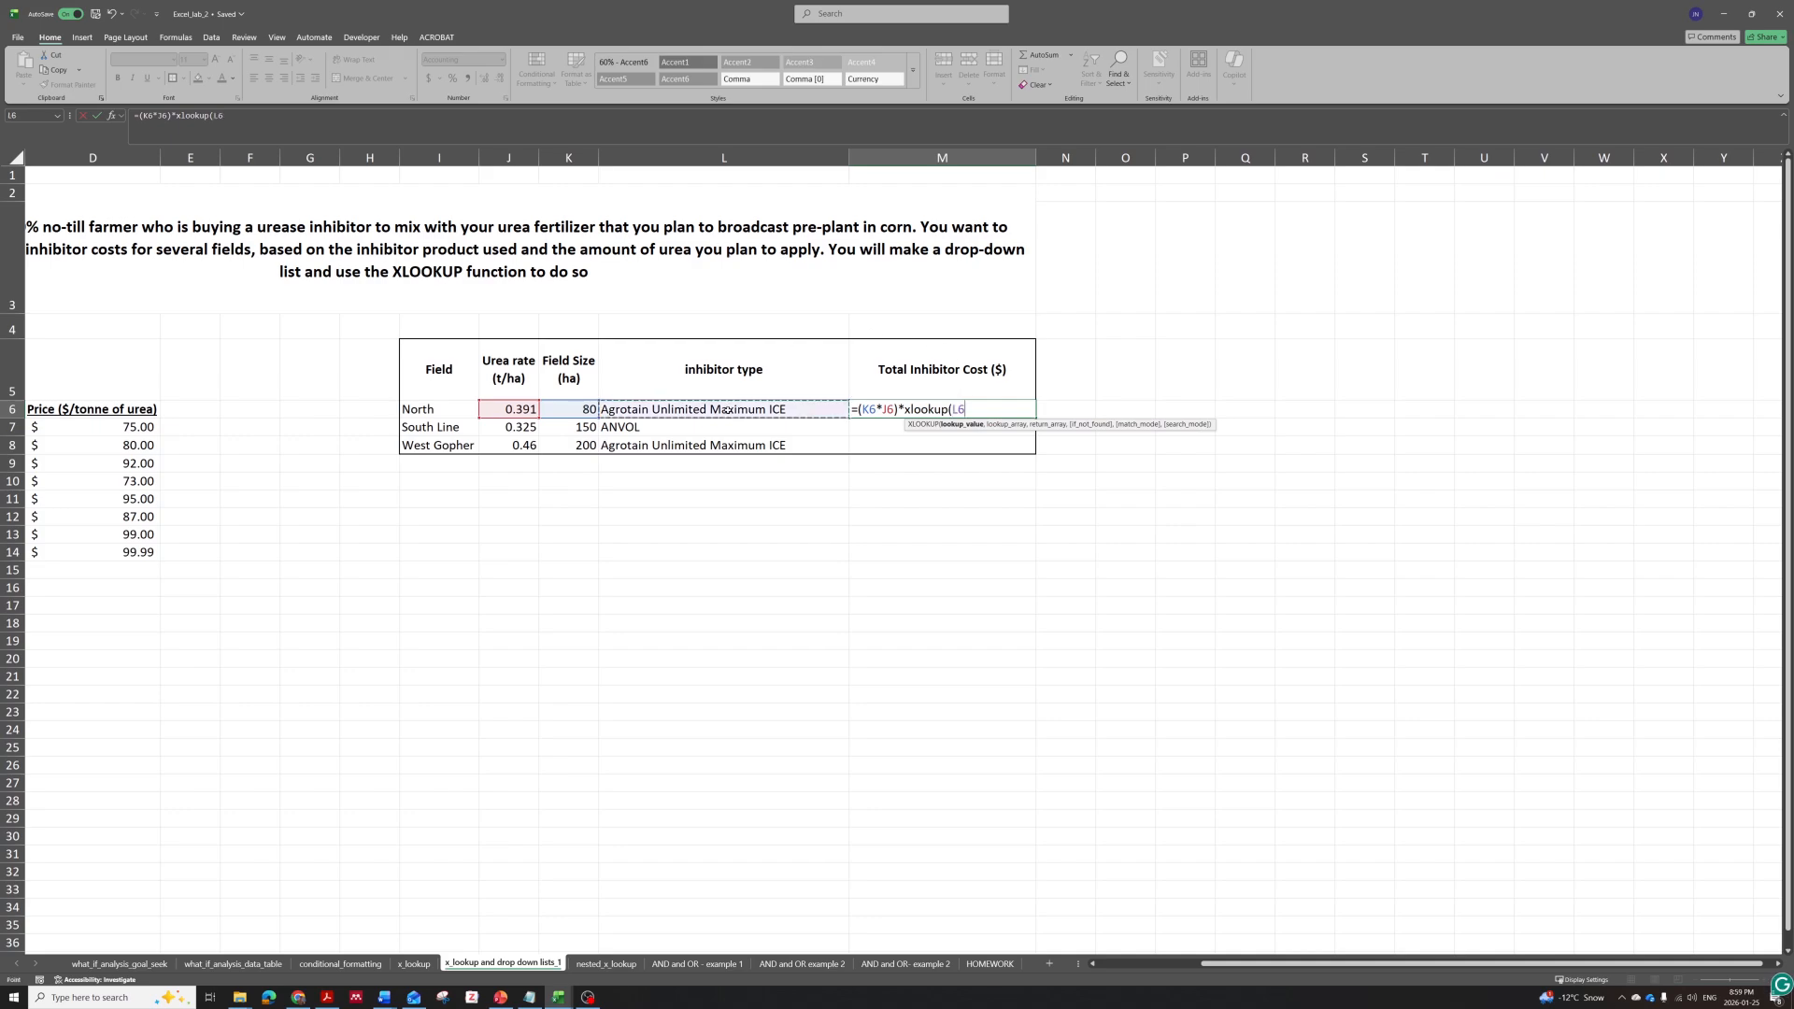
{"action": "type", "text": ","}
Complete M6's XLOOKUP with lookup array C7:C14 and return array D7:D14, and enter the formula.
{"action": "left_click_drag", "start_coordinate": [1261, 963], "coordinate": [1156, 959]}
{"action": "left_click_drag", "start_coordinate": [271, 427], "coordinate": [278, 556]}
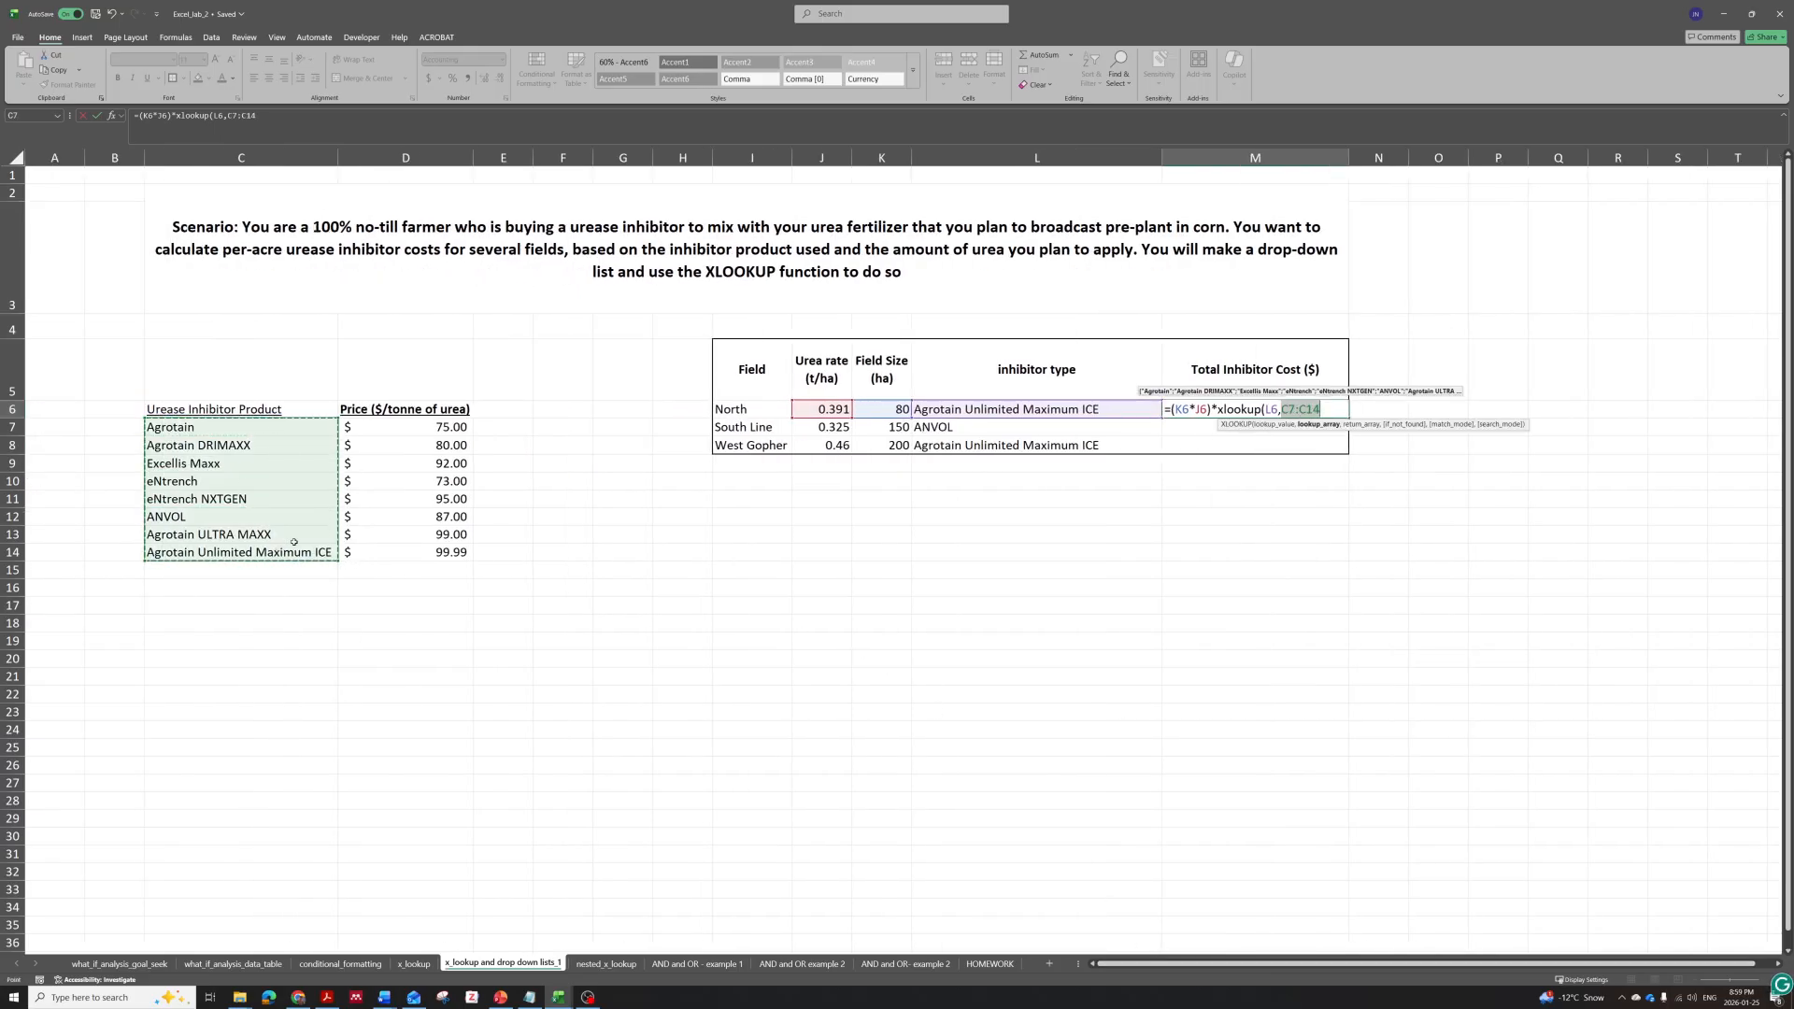
{"action": "type", "text": ","}
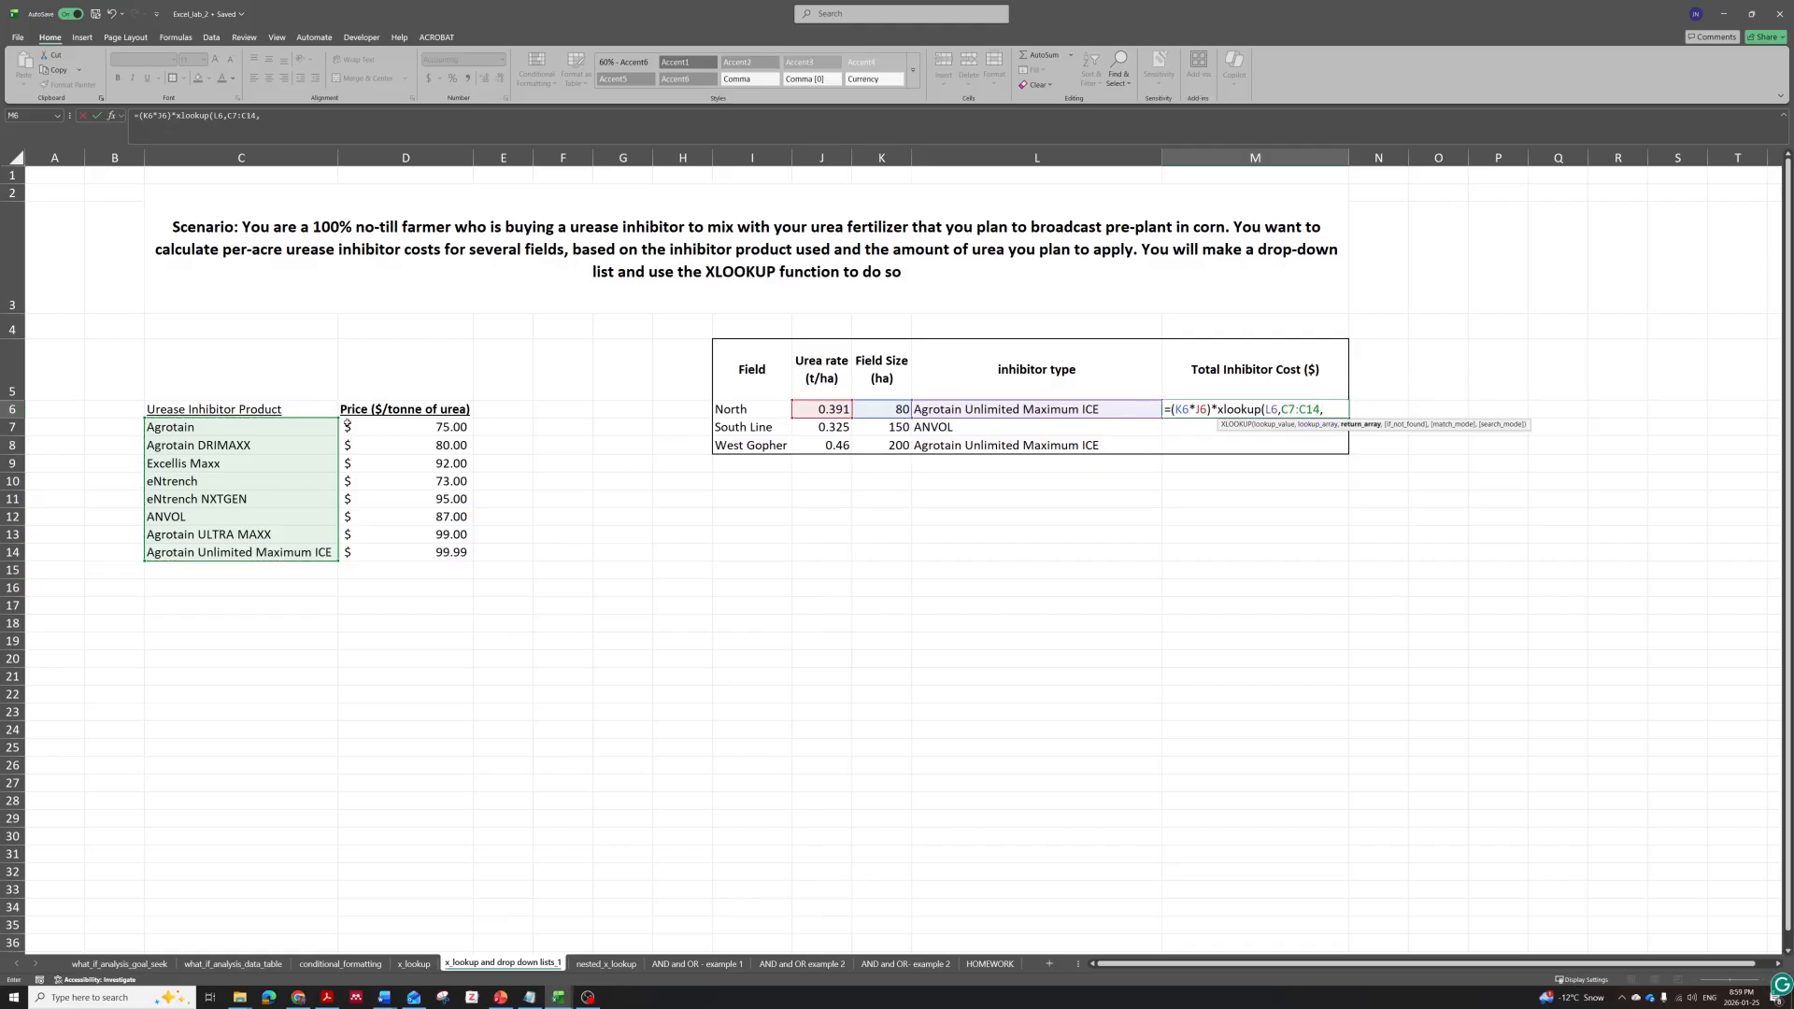
{"action": "left_click_drag", "start_coordinate": [366, 426], "coordinate": [380, 545]}
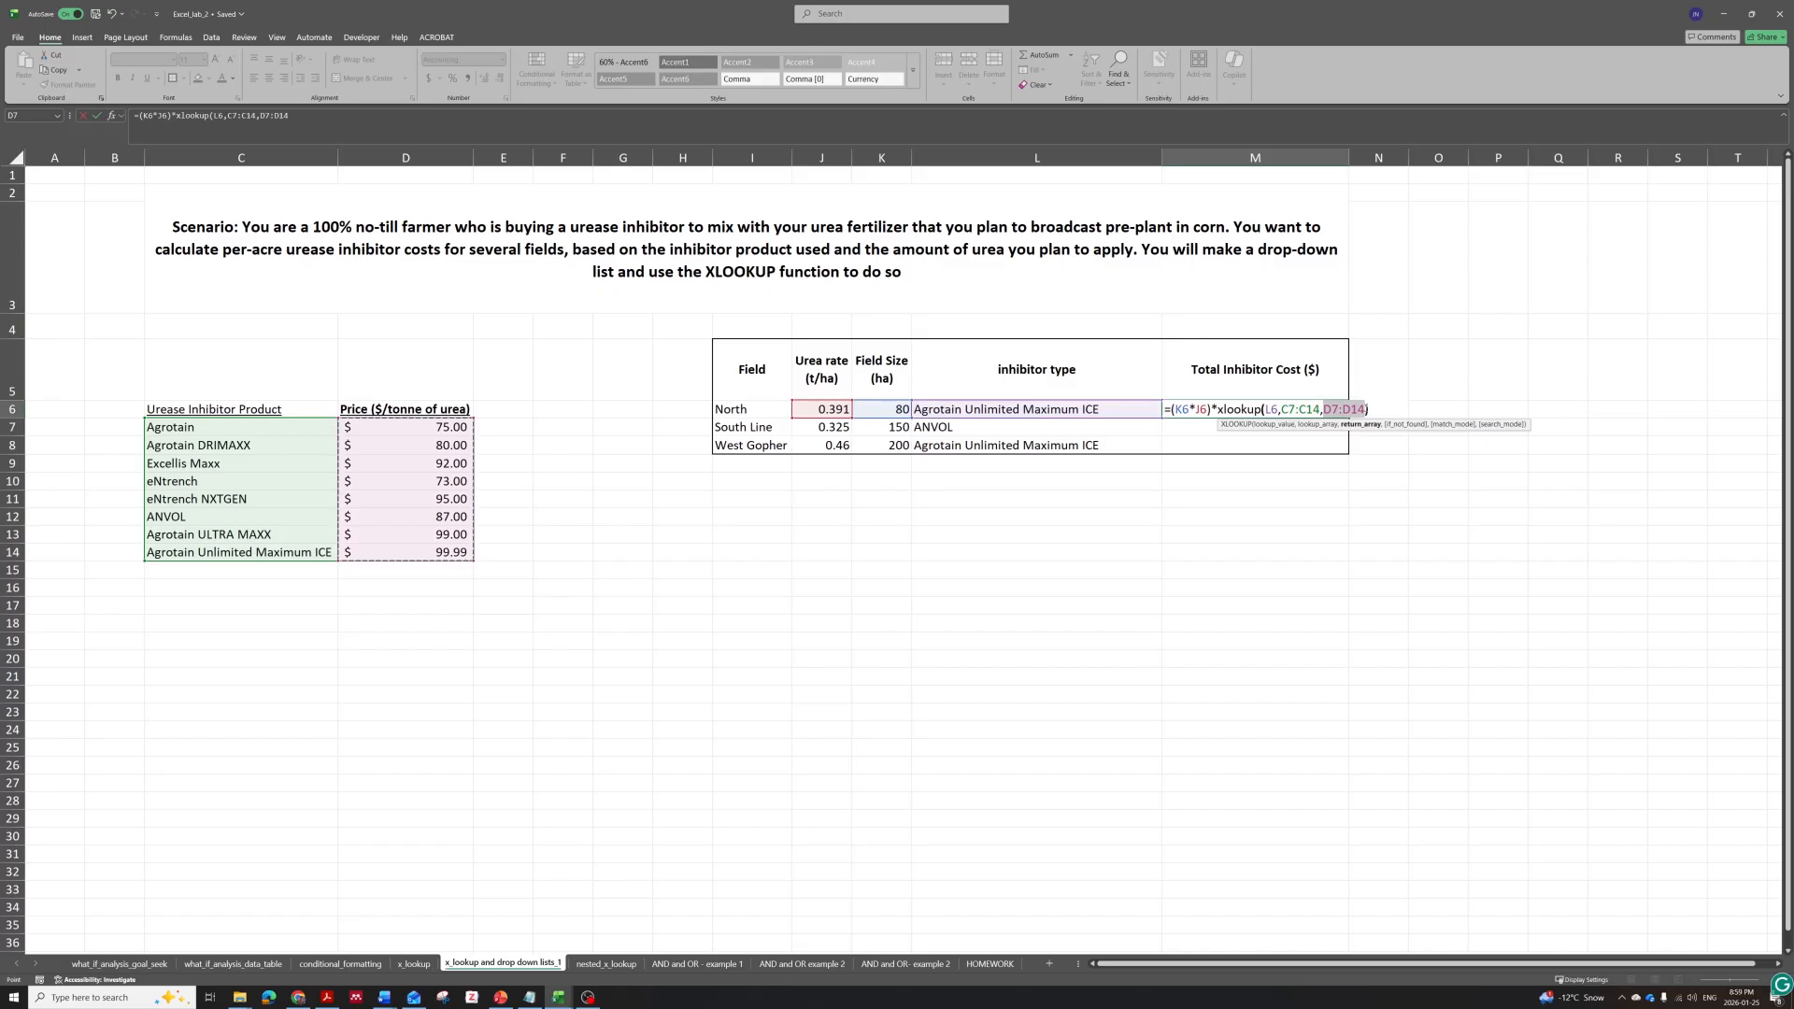
{"action": "type", "text": ")"}
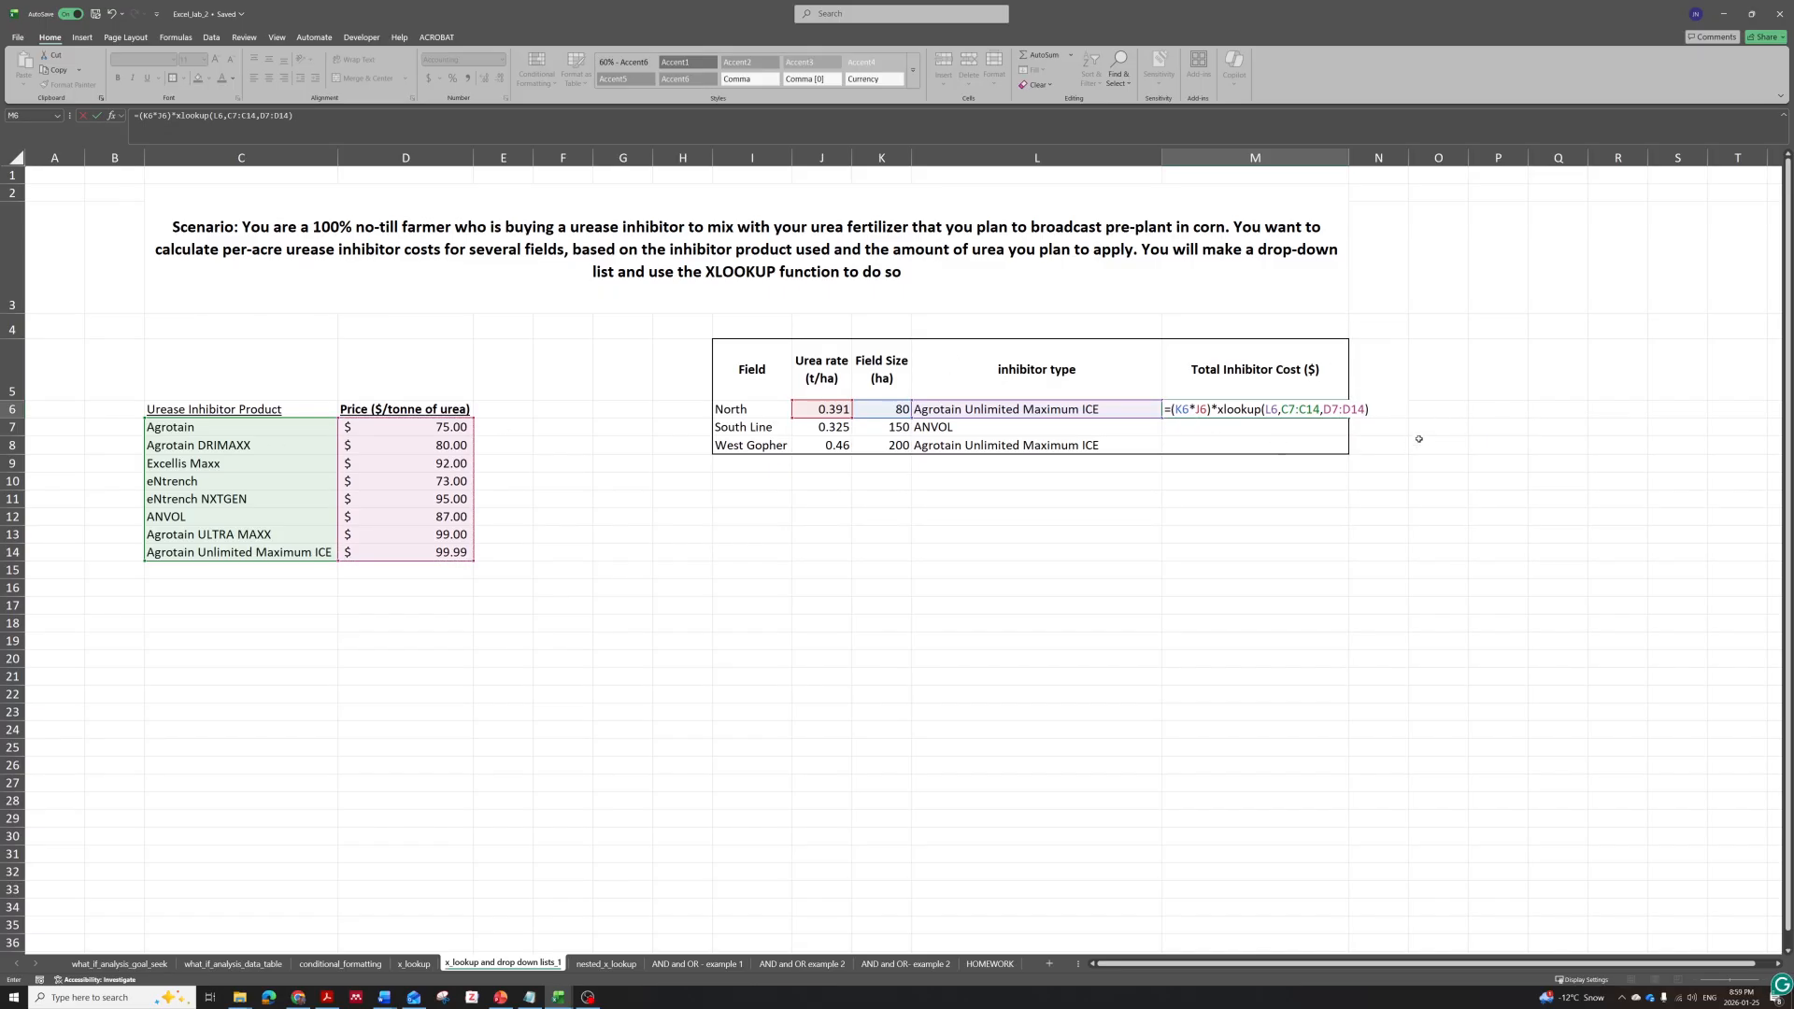
{"action": "key", "text": "Return"}
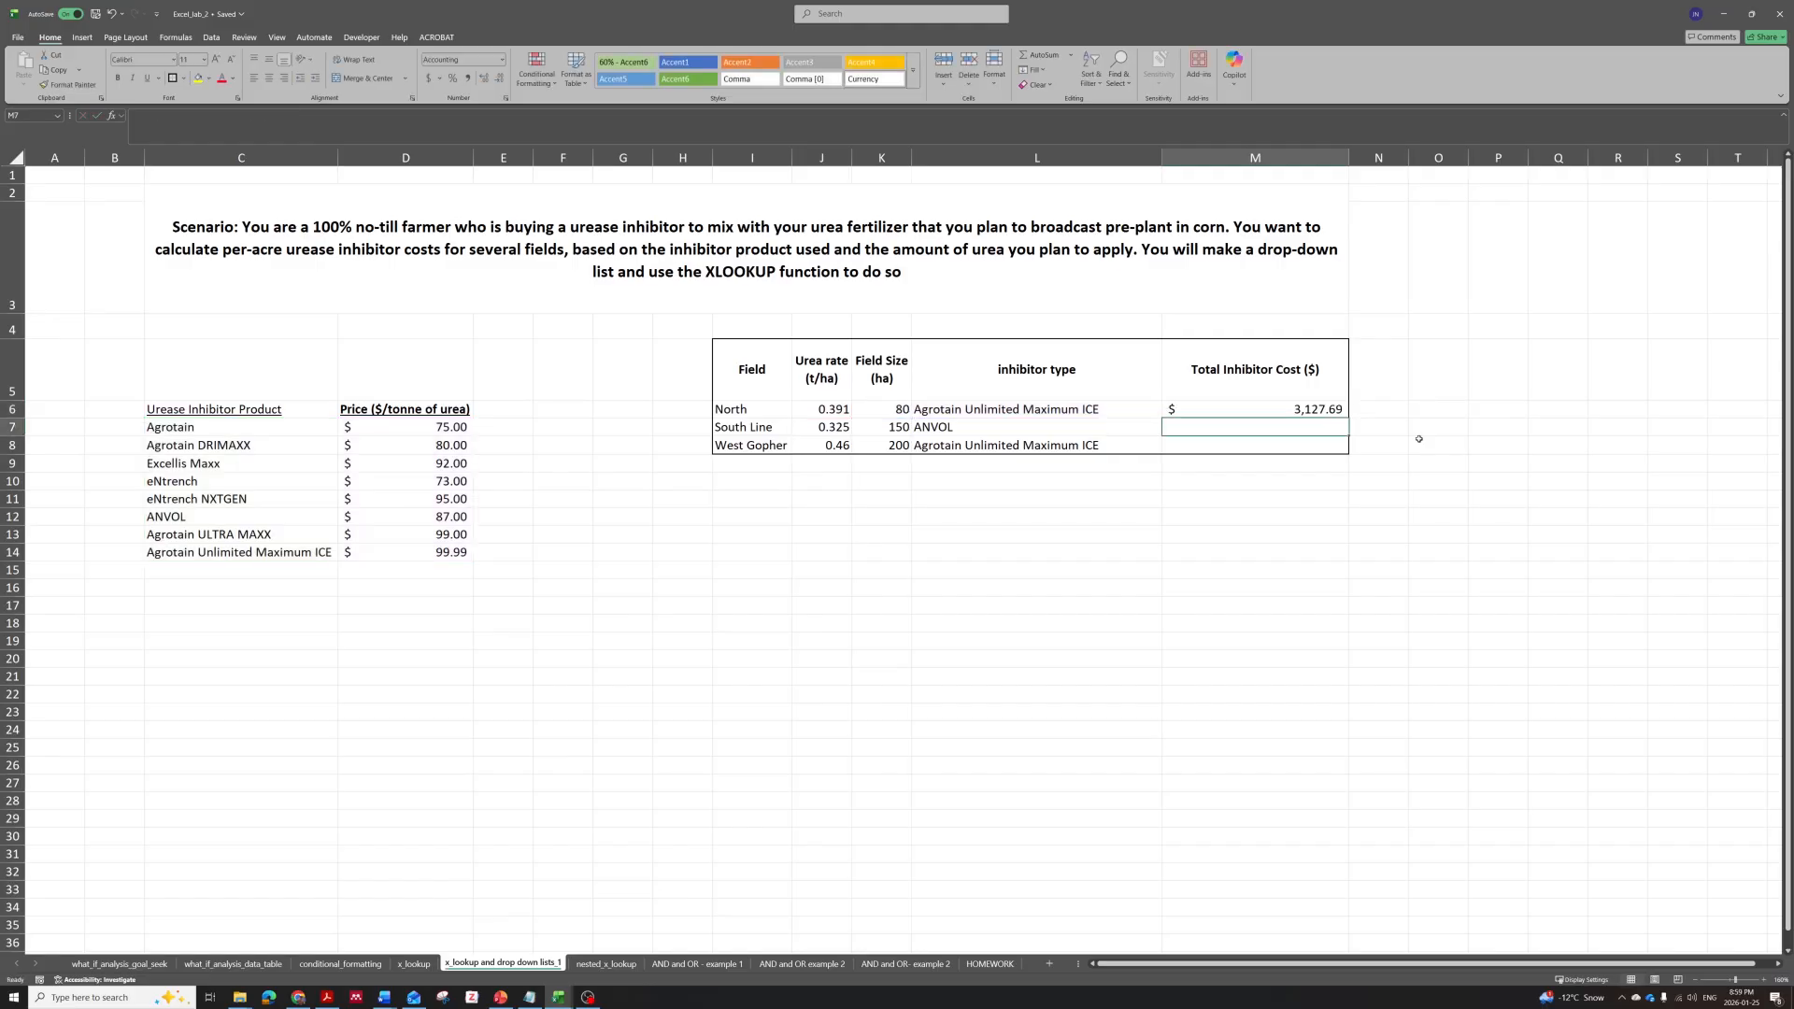
Make the XLOOKUP ranges in M6 absolute as $C$7:$C$14 and $D$7:$D$14.
{"action": "left_click", "coordinate": [1257, 407]}
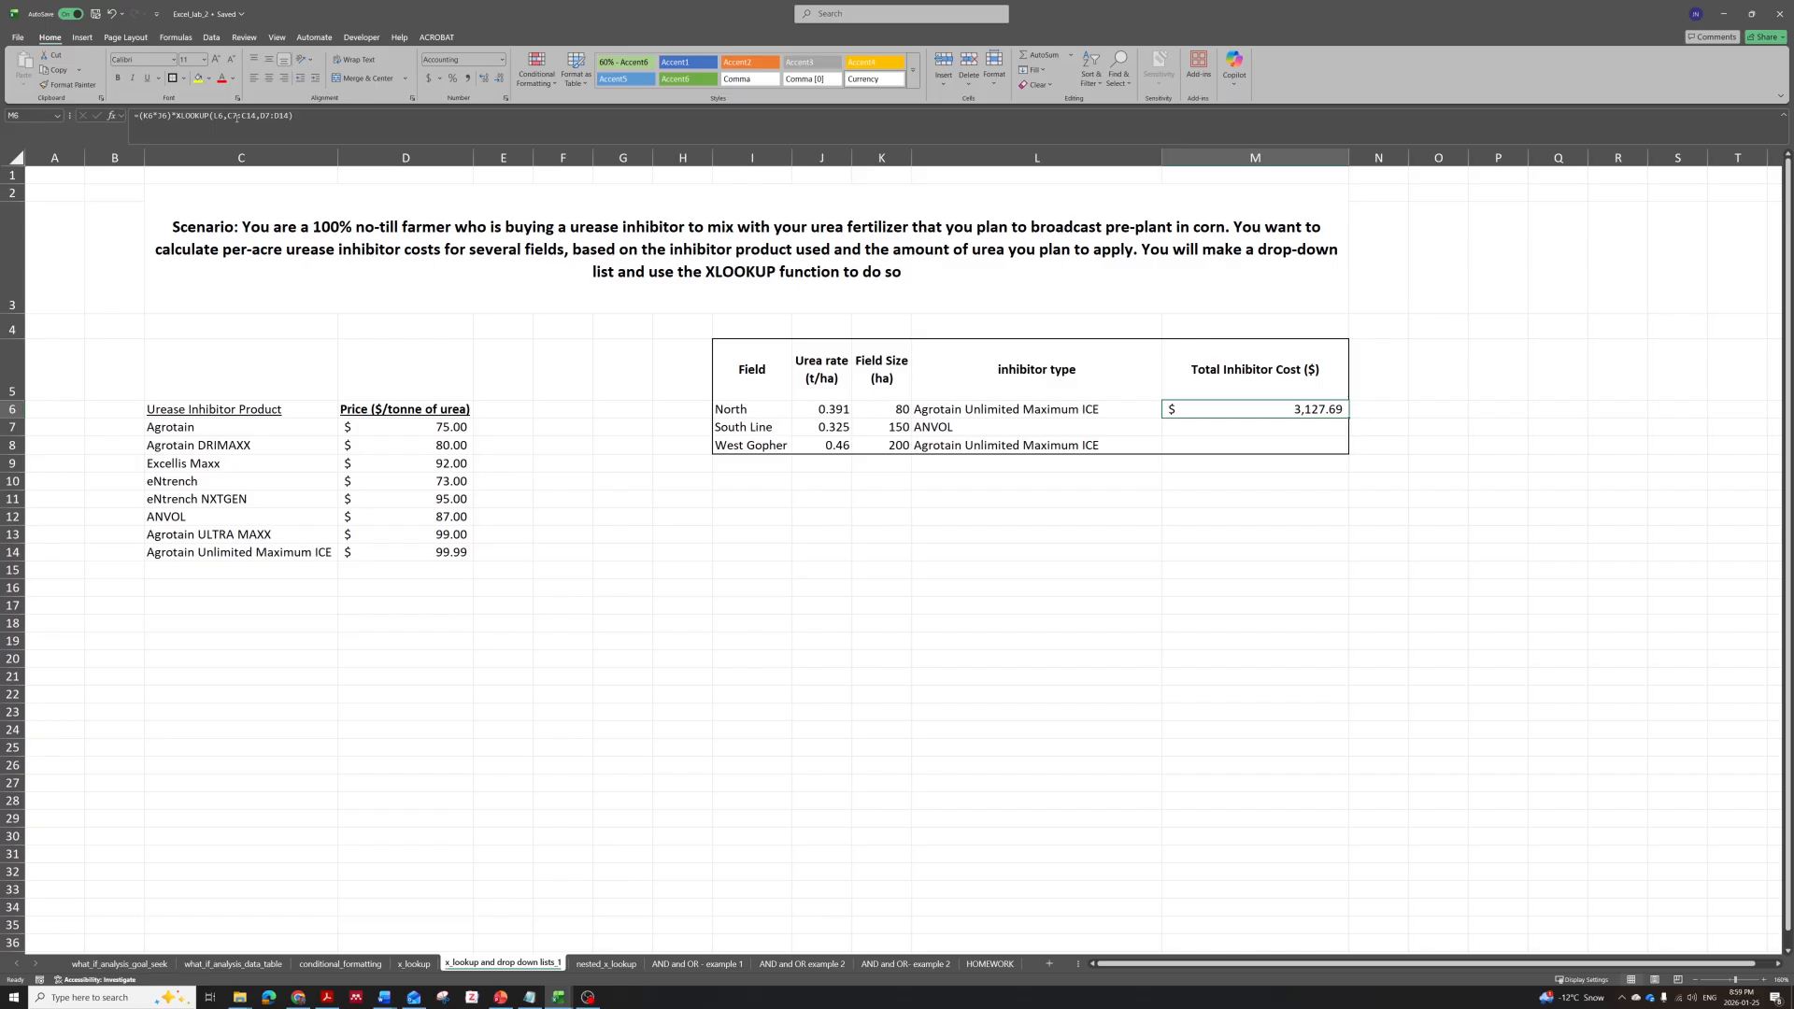
{"action": "double_click", "coordinate": [1301, 412]}
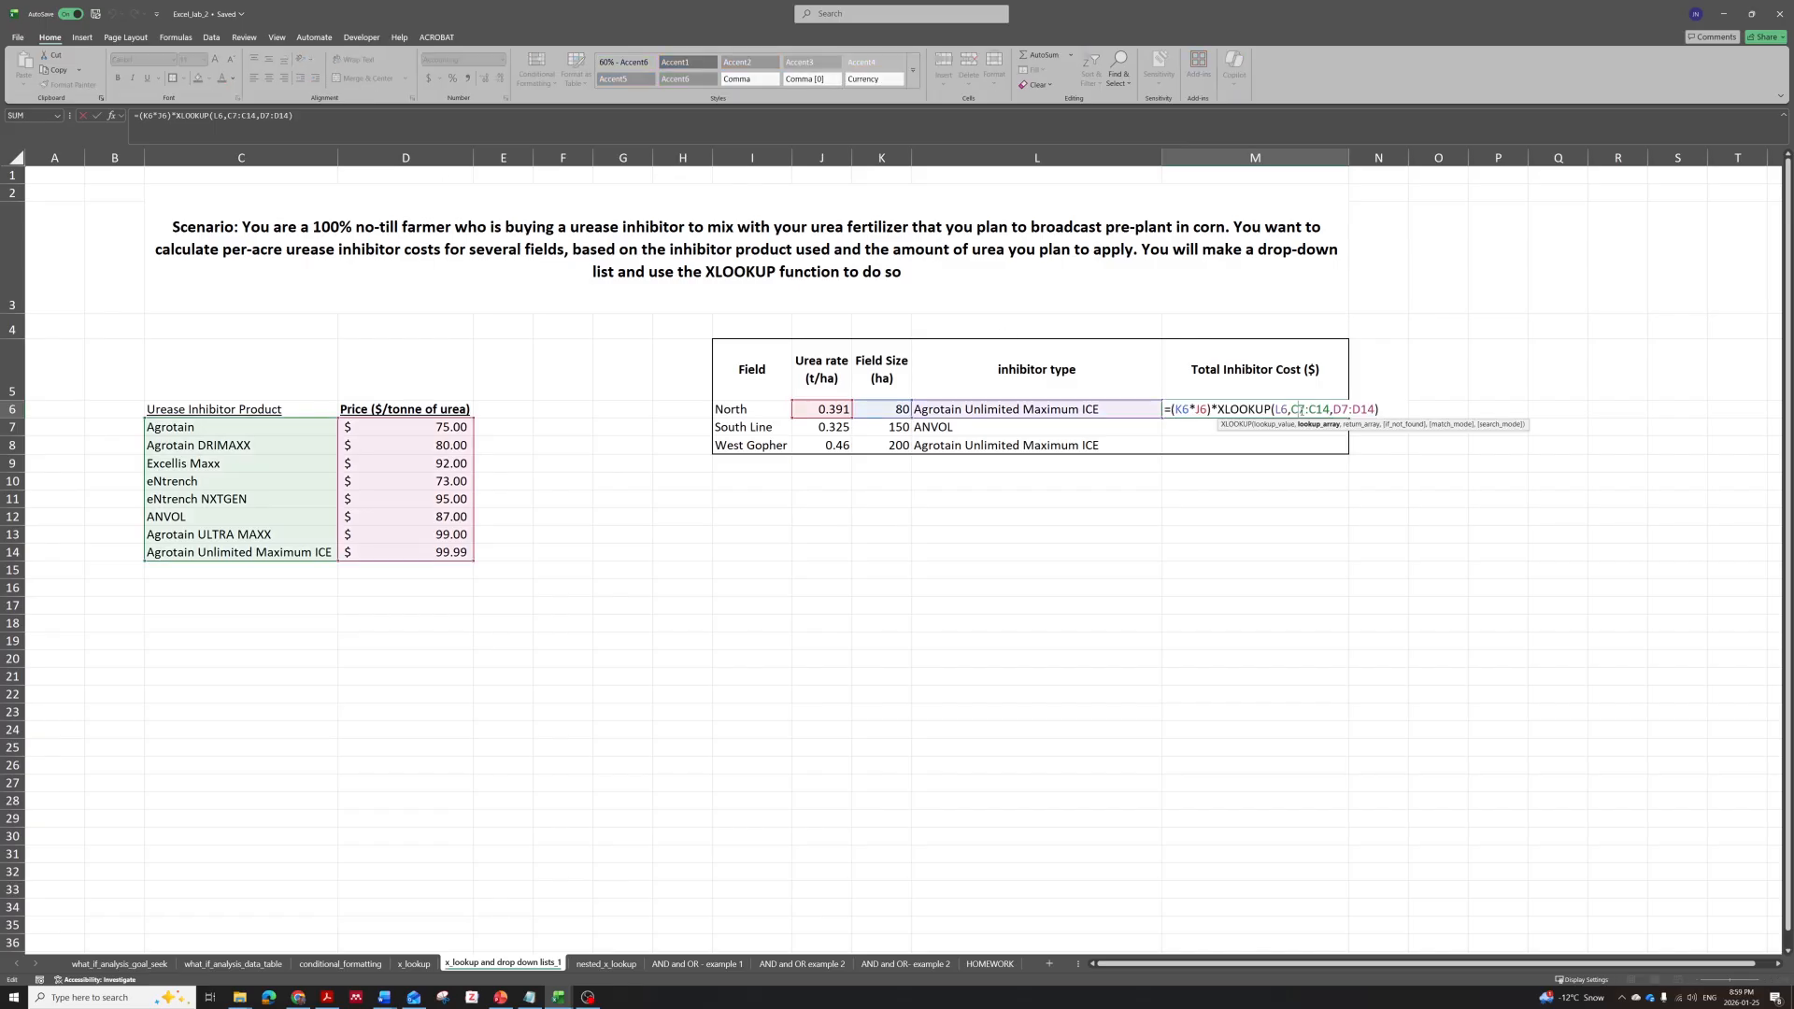
{"action": "type", "text": "$C$7:$"}
{"action": "key", "text": "Right"}
{"action": "type", "text": "$"}
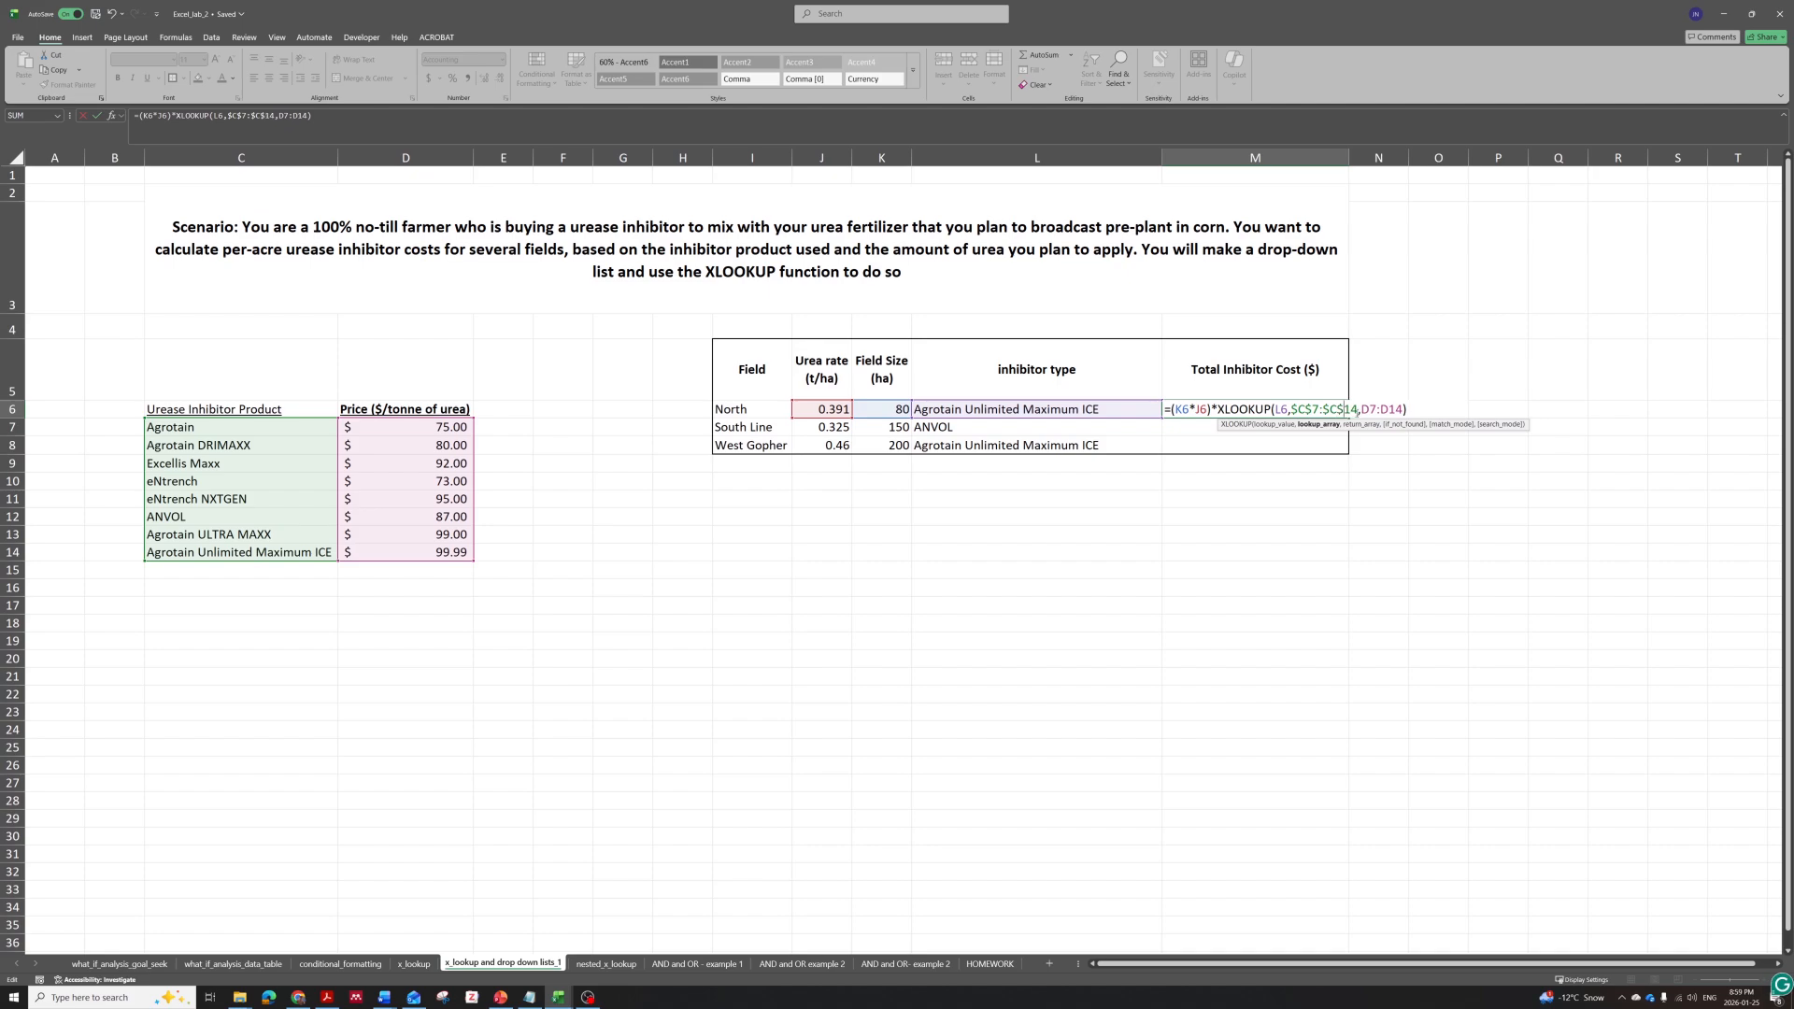
{"action": "key", "text": "Right"}
{"action": "type", "text": "$"}
{"action": "key", "text": "Right"}
{"action": "type", "text": "$C$"}
{"action": "key", "text": "Right"}
{"action": "type", "text": "$"}
{"action": "key", "text": "ctrl+Return"}
Copy the total inhibitor cost formula from M6 to the South Line field's cell M7.
{"action": "key", "text": "ctrl+c"}
{"action": "left_click", "coordinate": [1323, 426]}
{"action": "key", "text": "ctrl+v"}
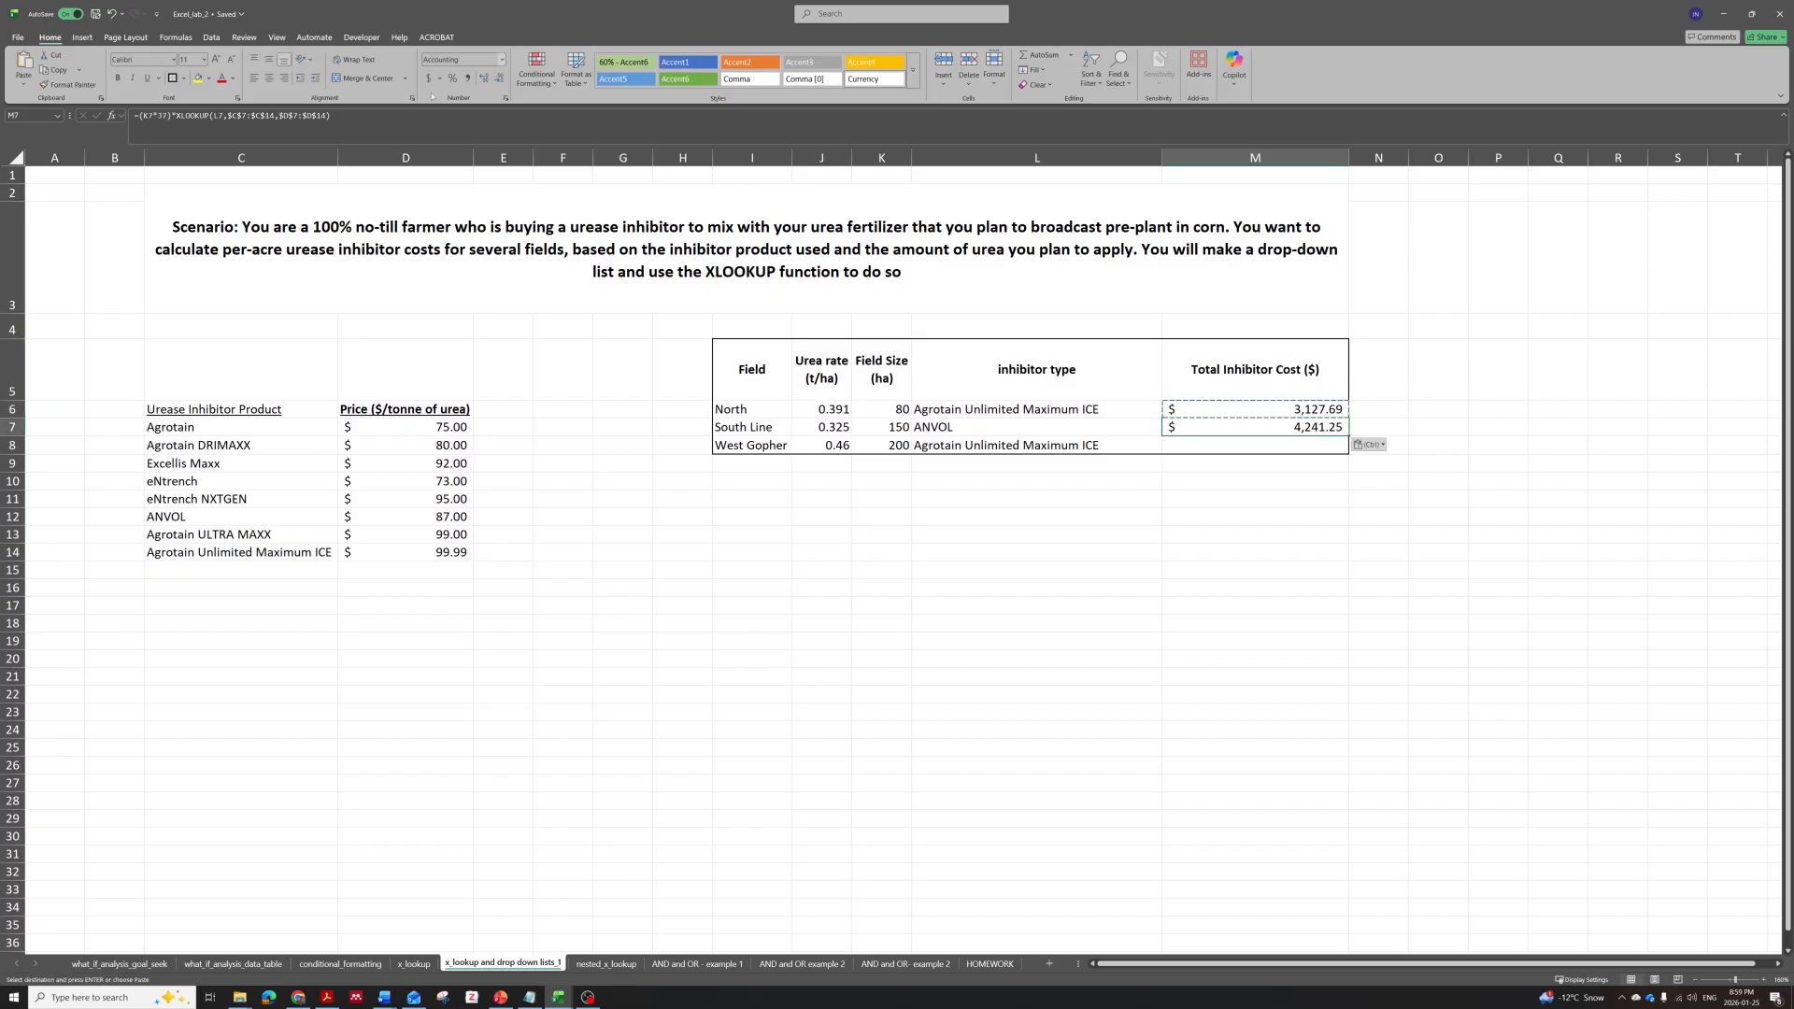
Check the cell references in the South Line total inhibitor cost formula in M7.
{"action": "key", "text": "F2"}
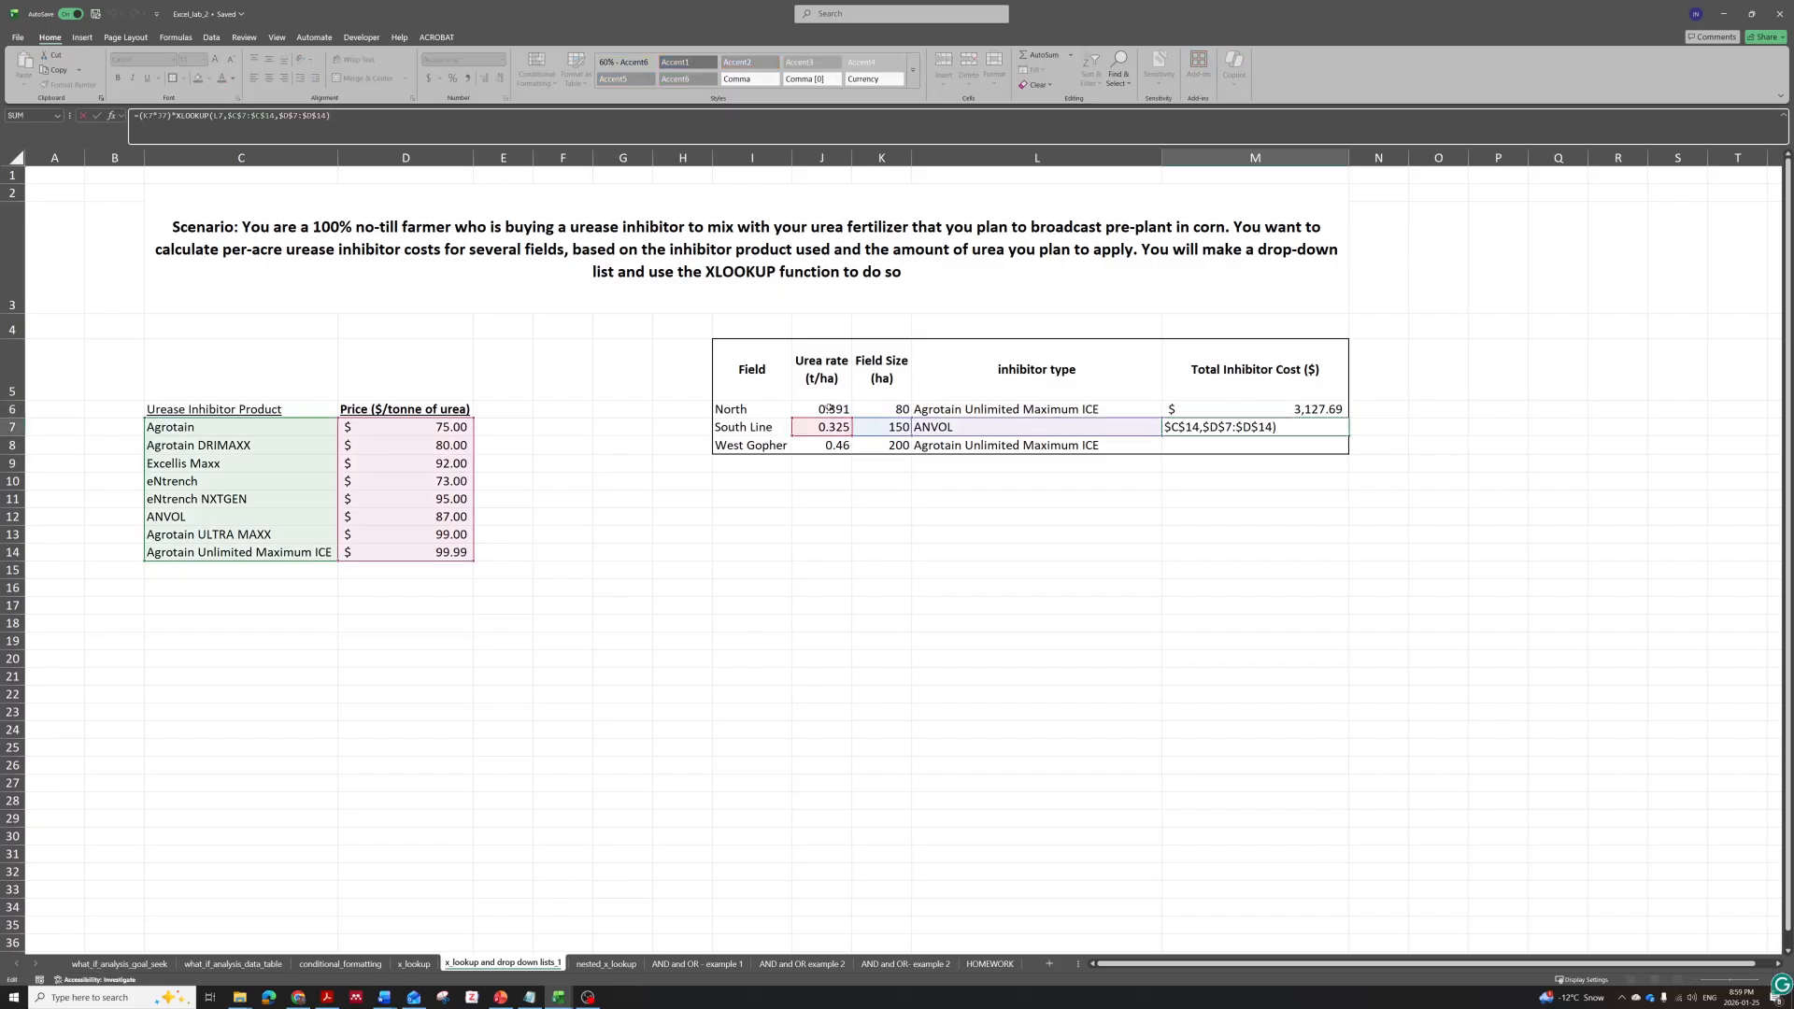
{"action": "left_click", "coordinate": [941, 494]}
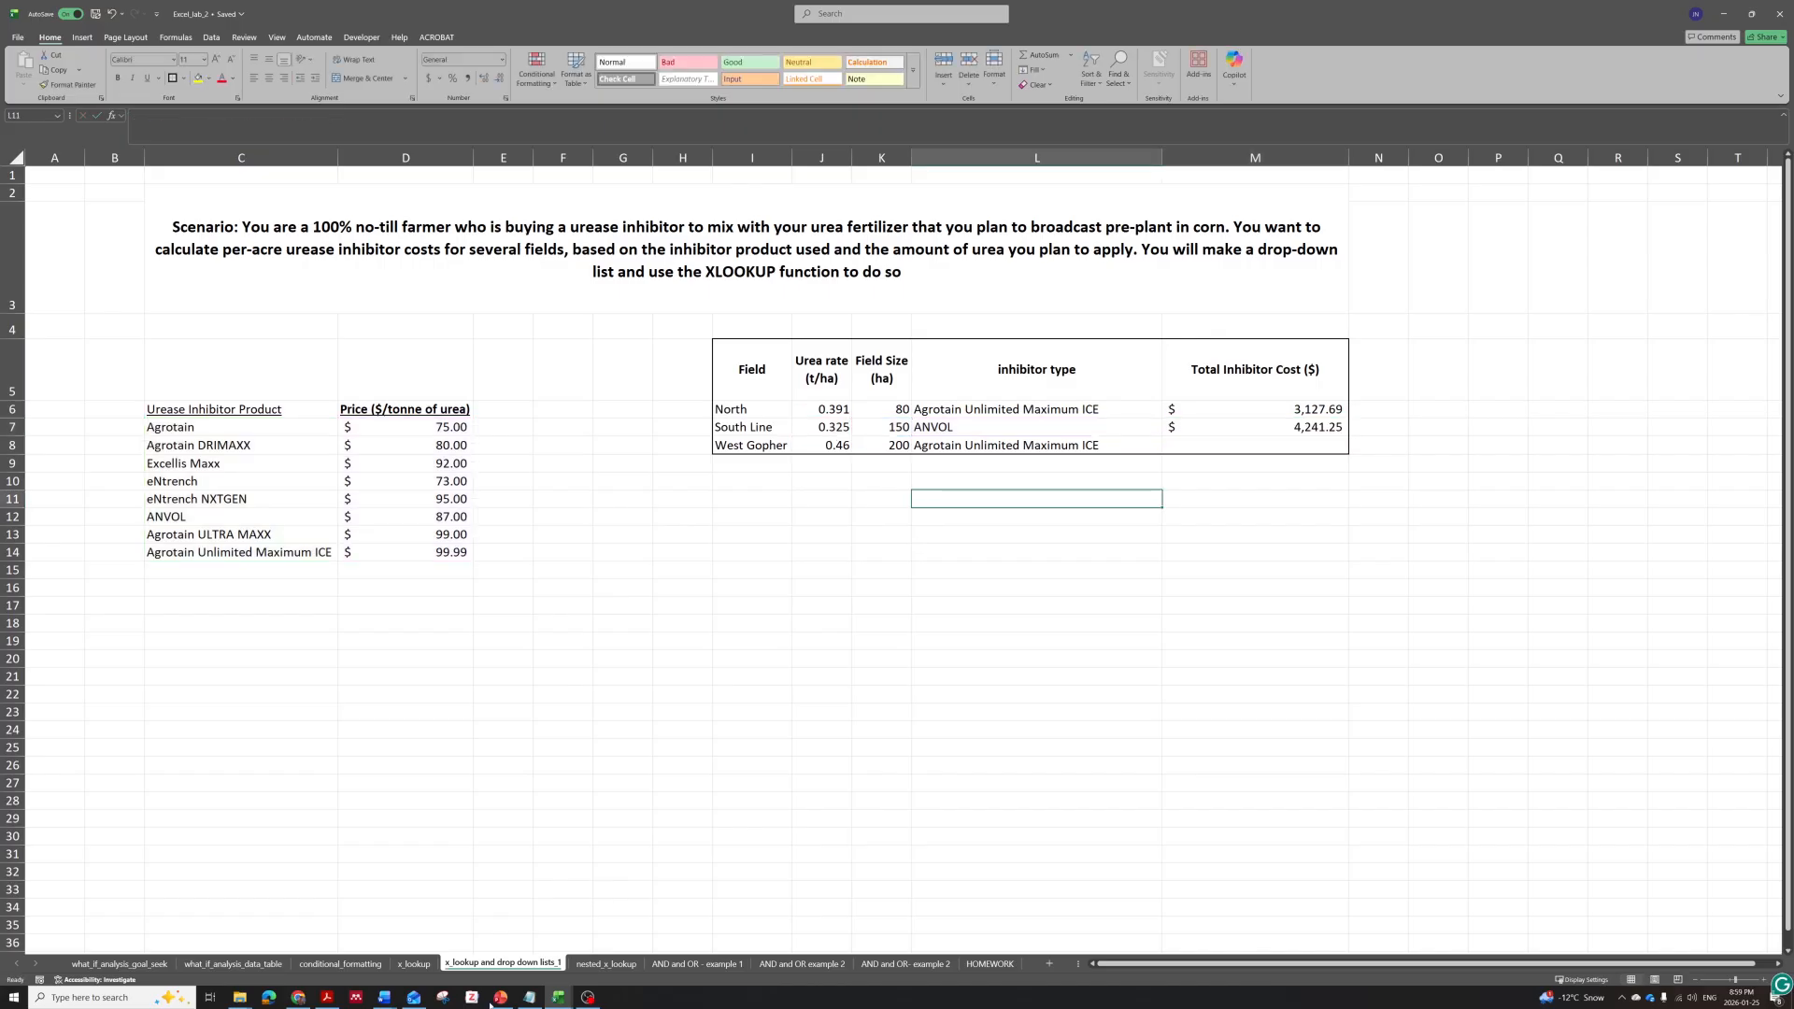
On the nested_x_lookup sheet, change the revenue table's title to "Revenue across fields and years".
{"action": "left_click", "coordinate": [606, 963]}
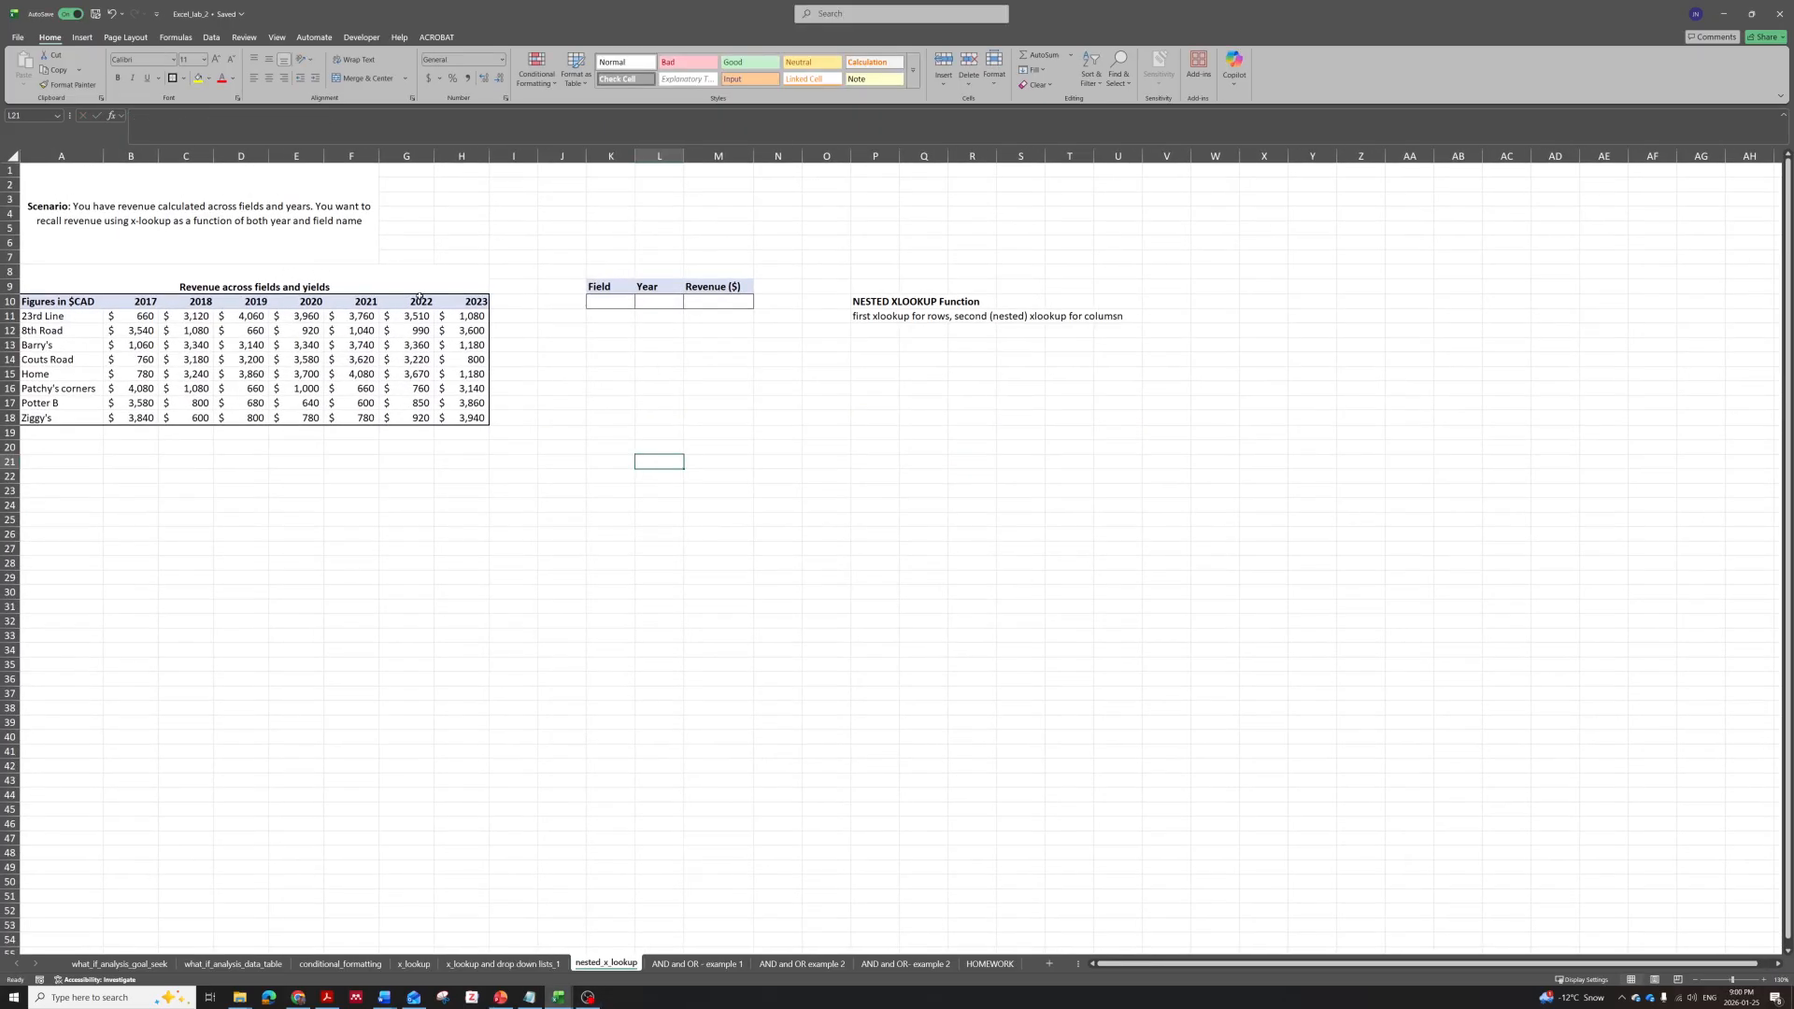
{"action": "left_click", "coordinate": [609, 305]}
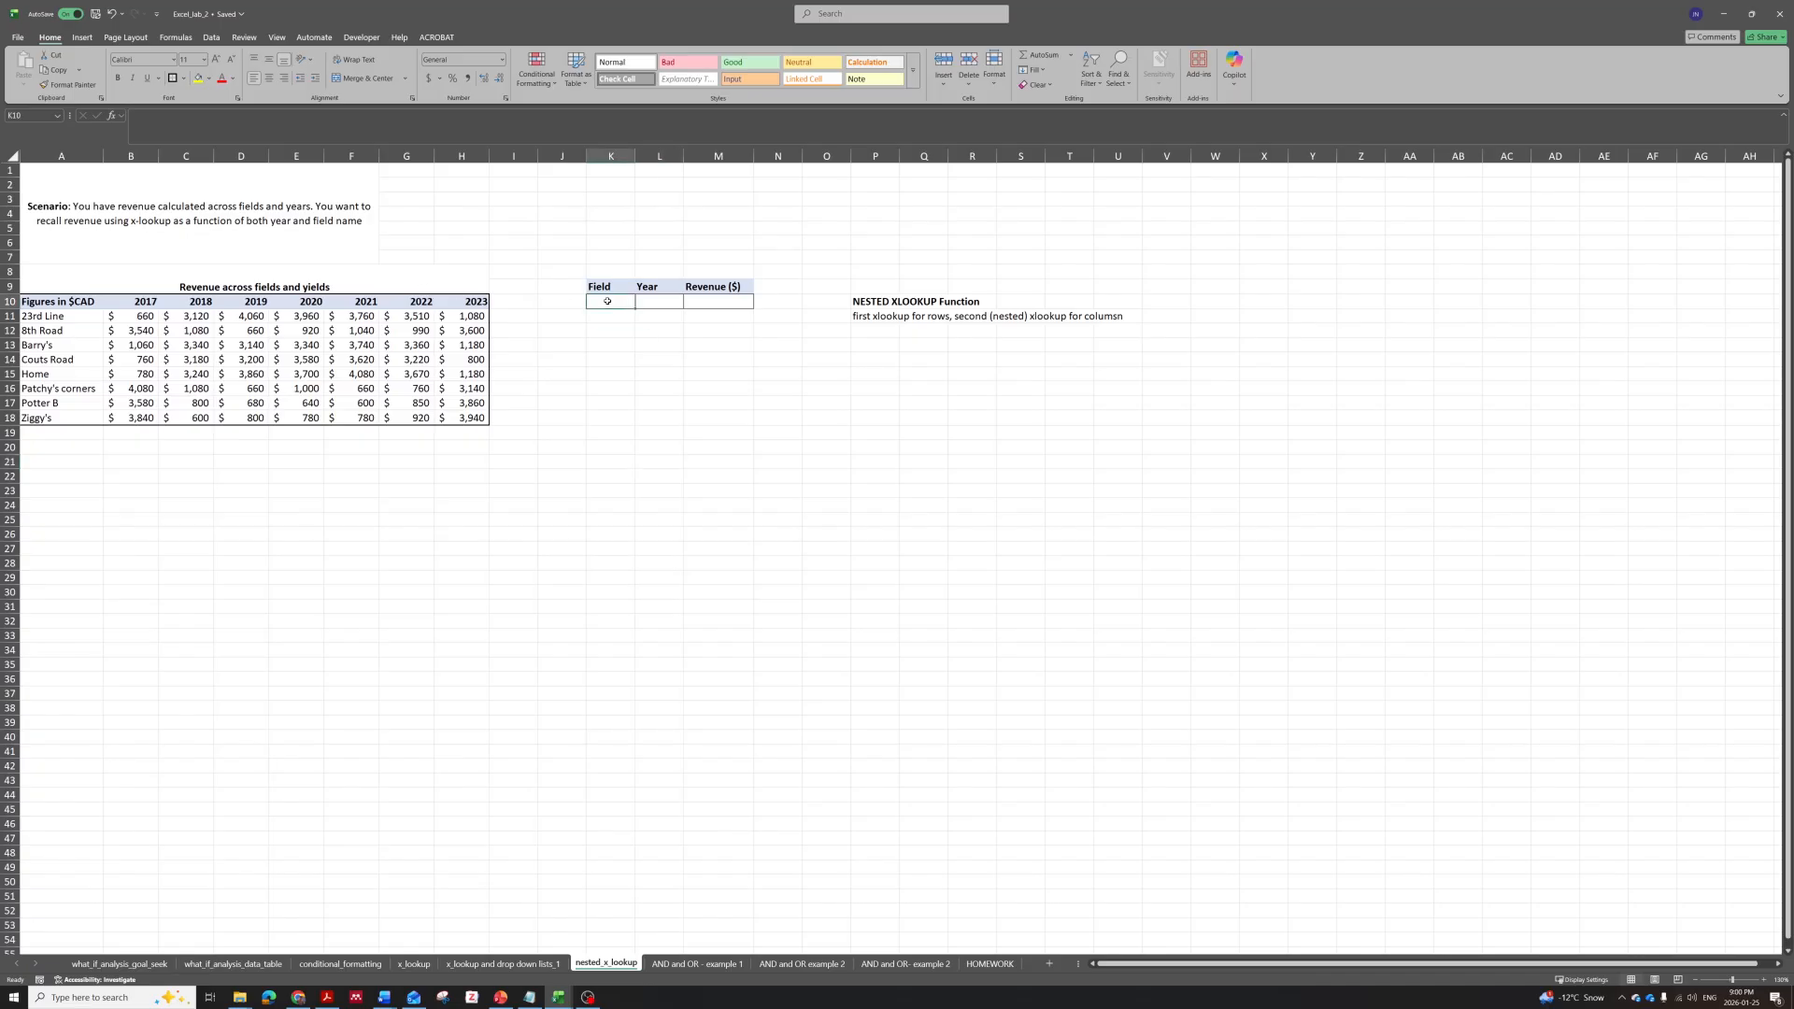
{"action": "left_click", "coordinate": [213, 286]}
{"action": "double_click", "coordinate": [308, 281]}
{"action": "double_click", "coordinate": [314, 286]}
{"action": "type", "text": "years"}
{"action": "key", "text": "Return"}
Look over the revenue table and the Field, Year and Revenue ($) lookup cells.
{"action": "left_click_drag", "start_coordinate": [85, 318], "coordinate": [461, 419]}
{"action": "left_click", "coordinate": [461, 419]}
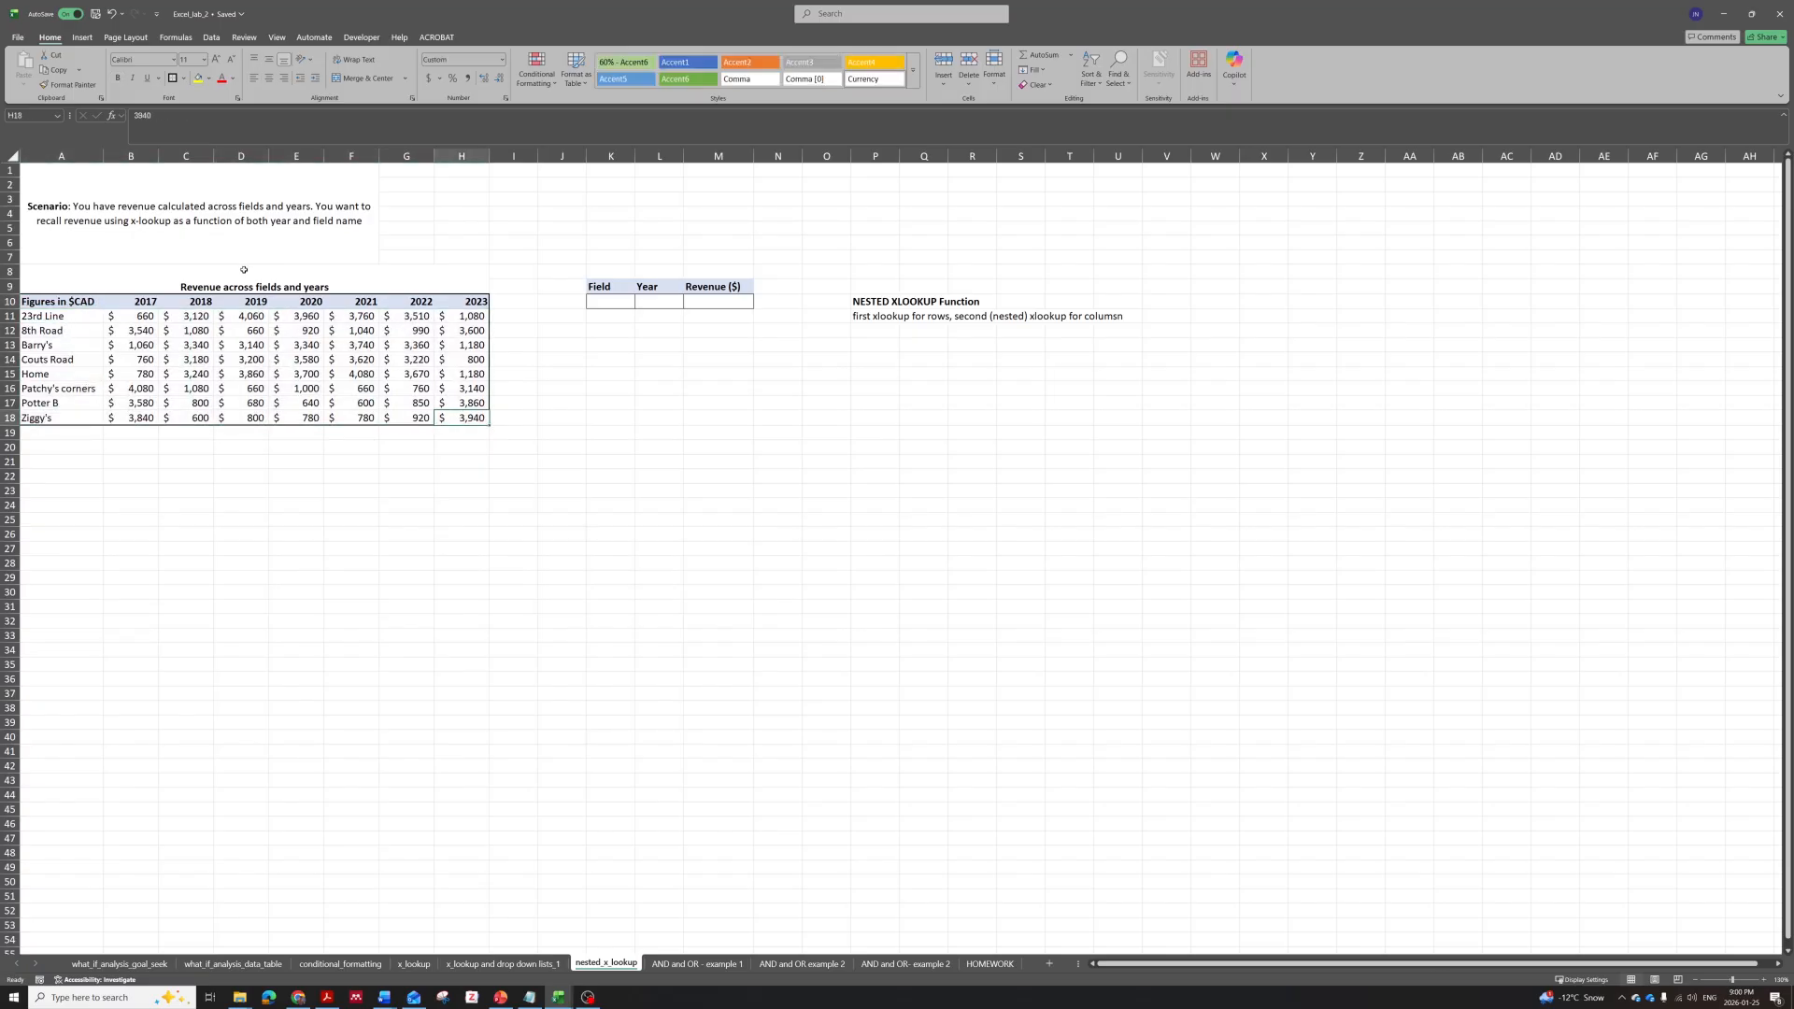
{"action": "left_click", "coordinate": [607, 298]}
{"action": "left_click", "coordinate": [478, 315]}
{"action": "left_click", "coordinate": [619, 310]}
{"action": "left_click", "coordinate": [612, 293]}
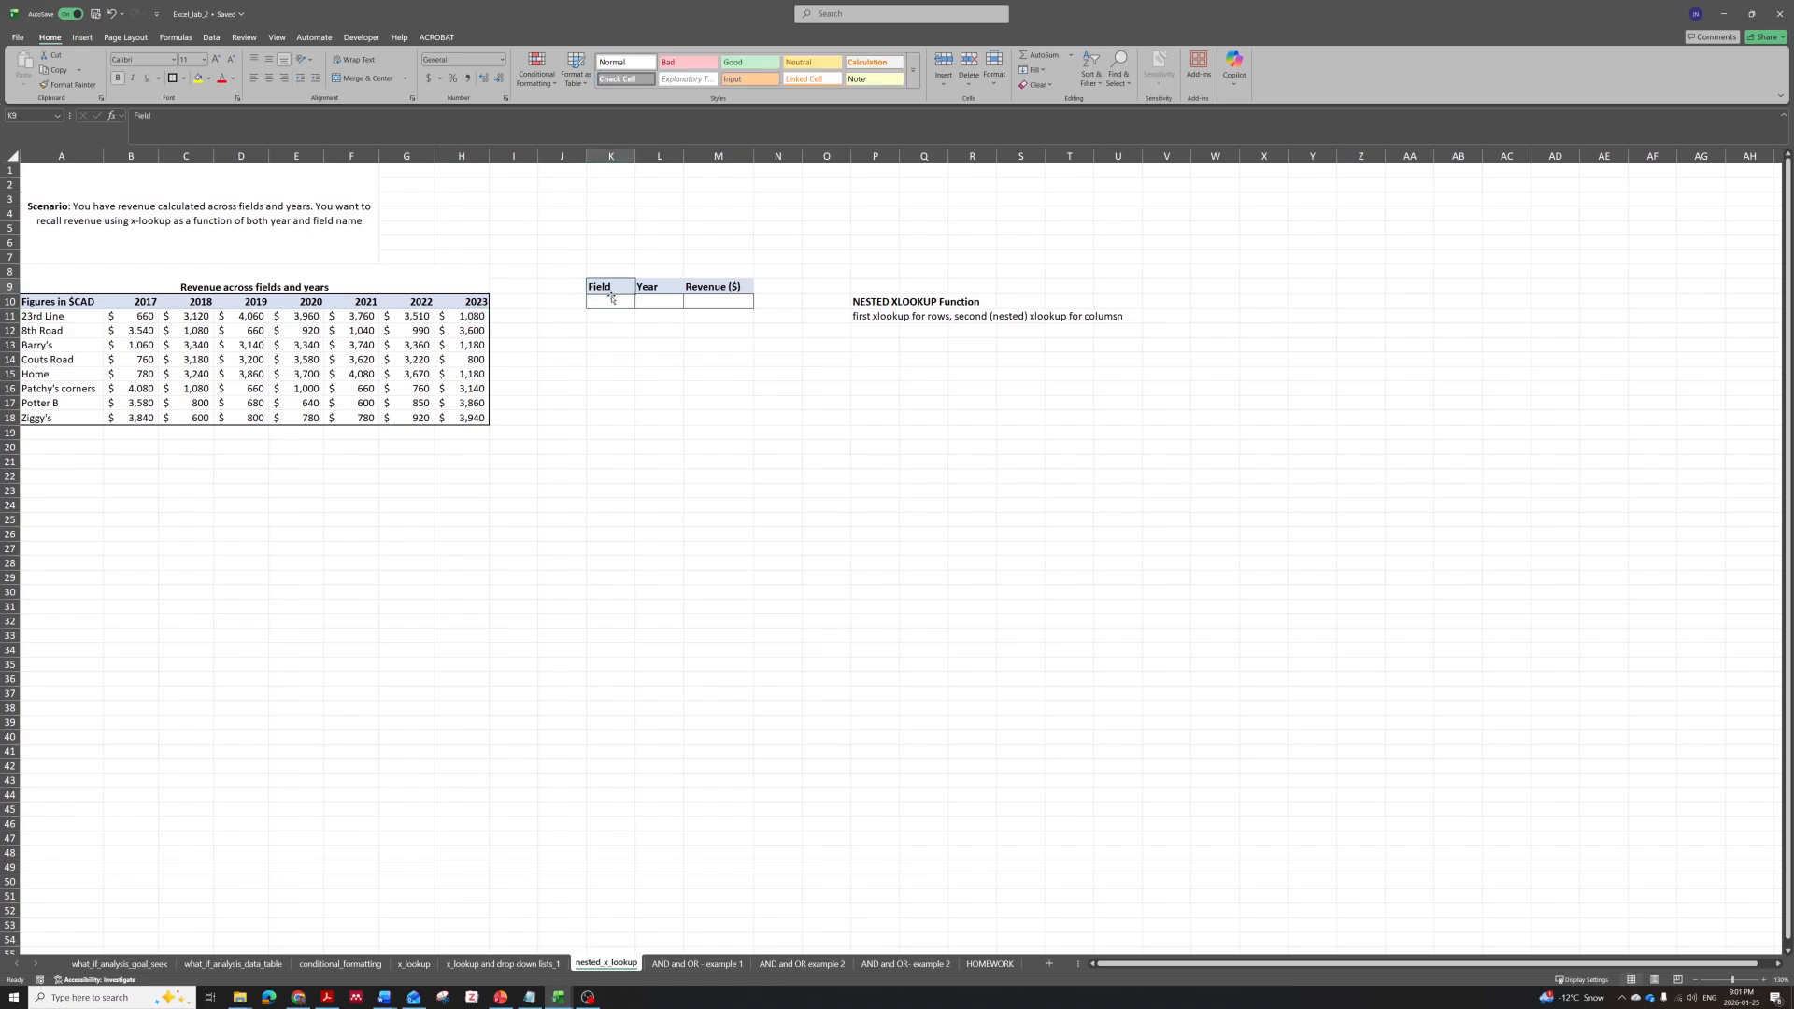
{"action": "left_click", "coordinate": [661, 287]}
{"action": "left_click", "coordinate": [724, 301]}
Add a list data validation to the Field cell K10, with the field names in A11:A18 as source.
{"action": "left_click", "coordinate": [621, 303]}
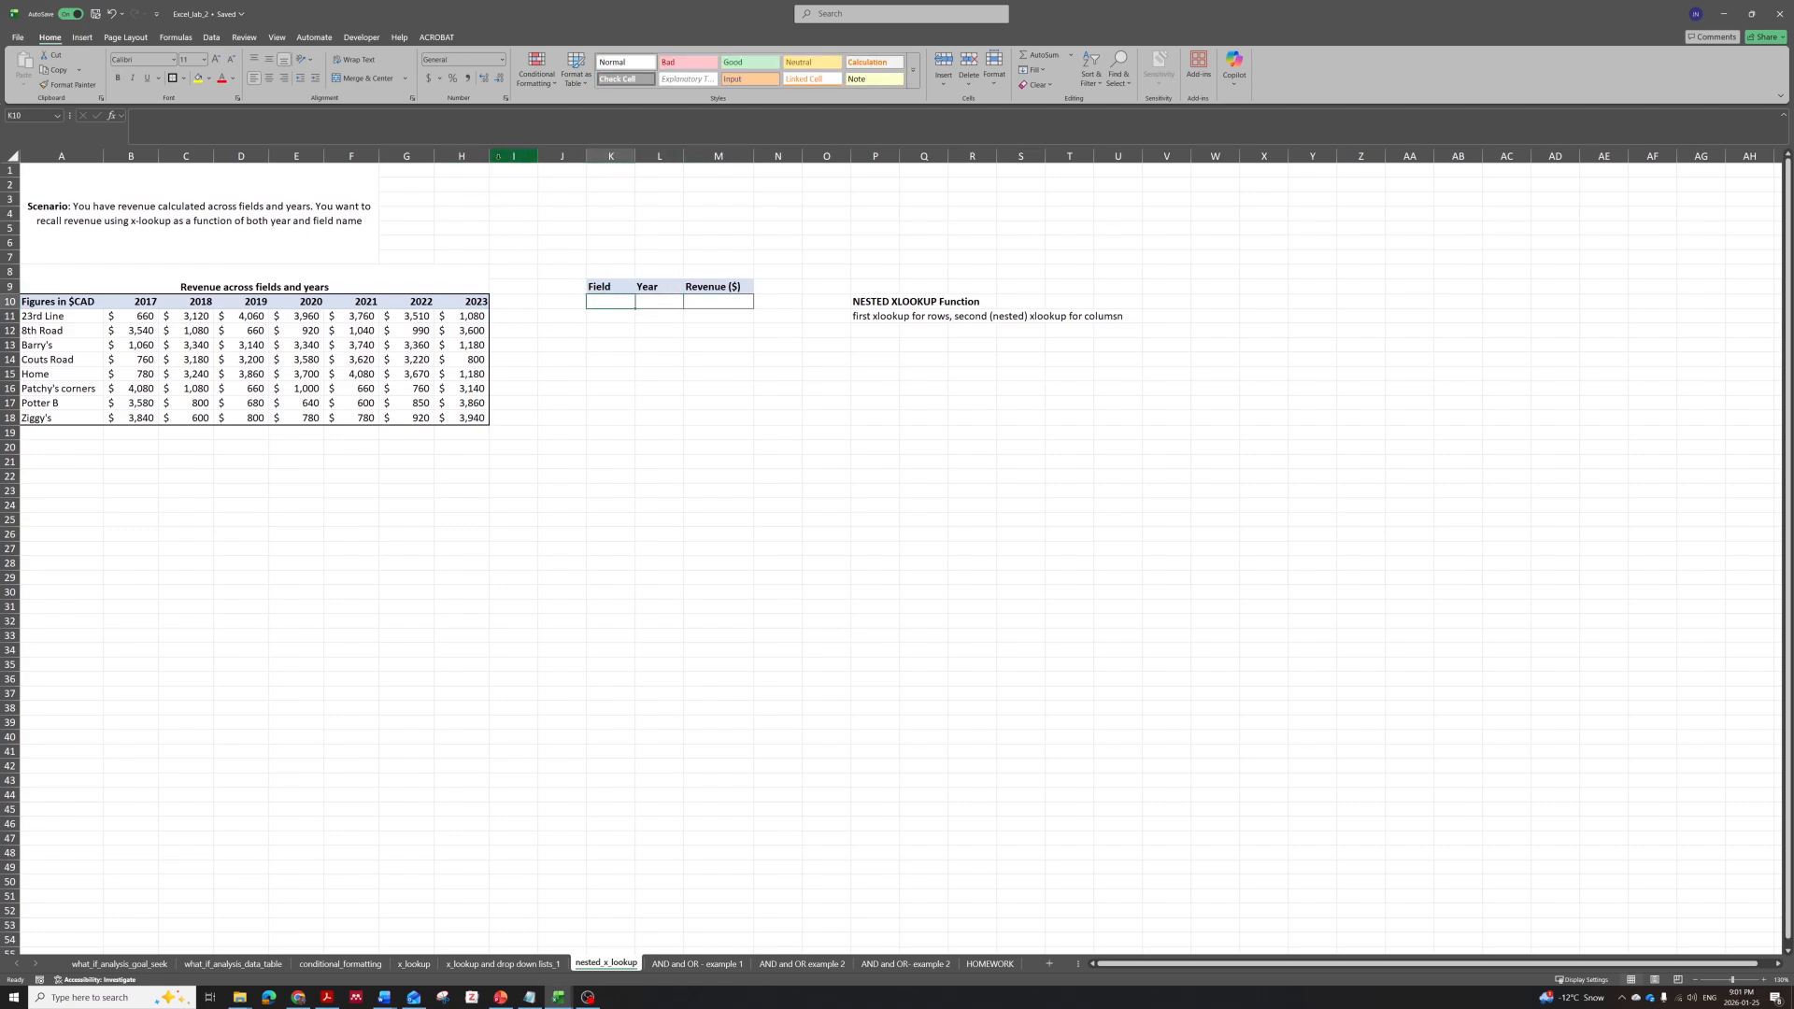
{"action": "left_click", "coordinate": [211, 38]}
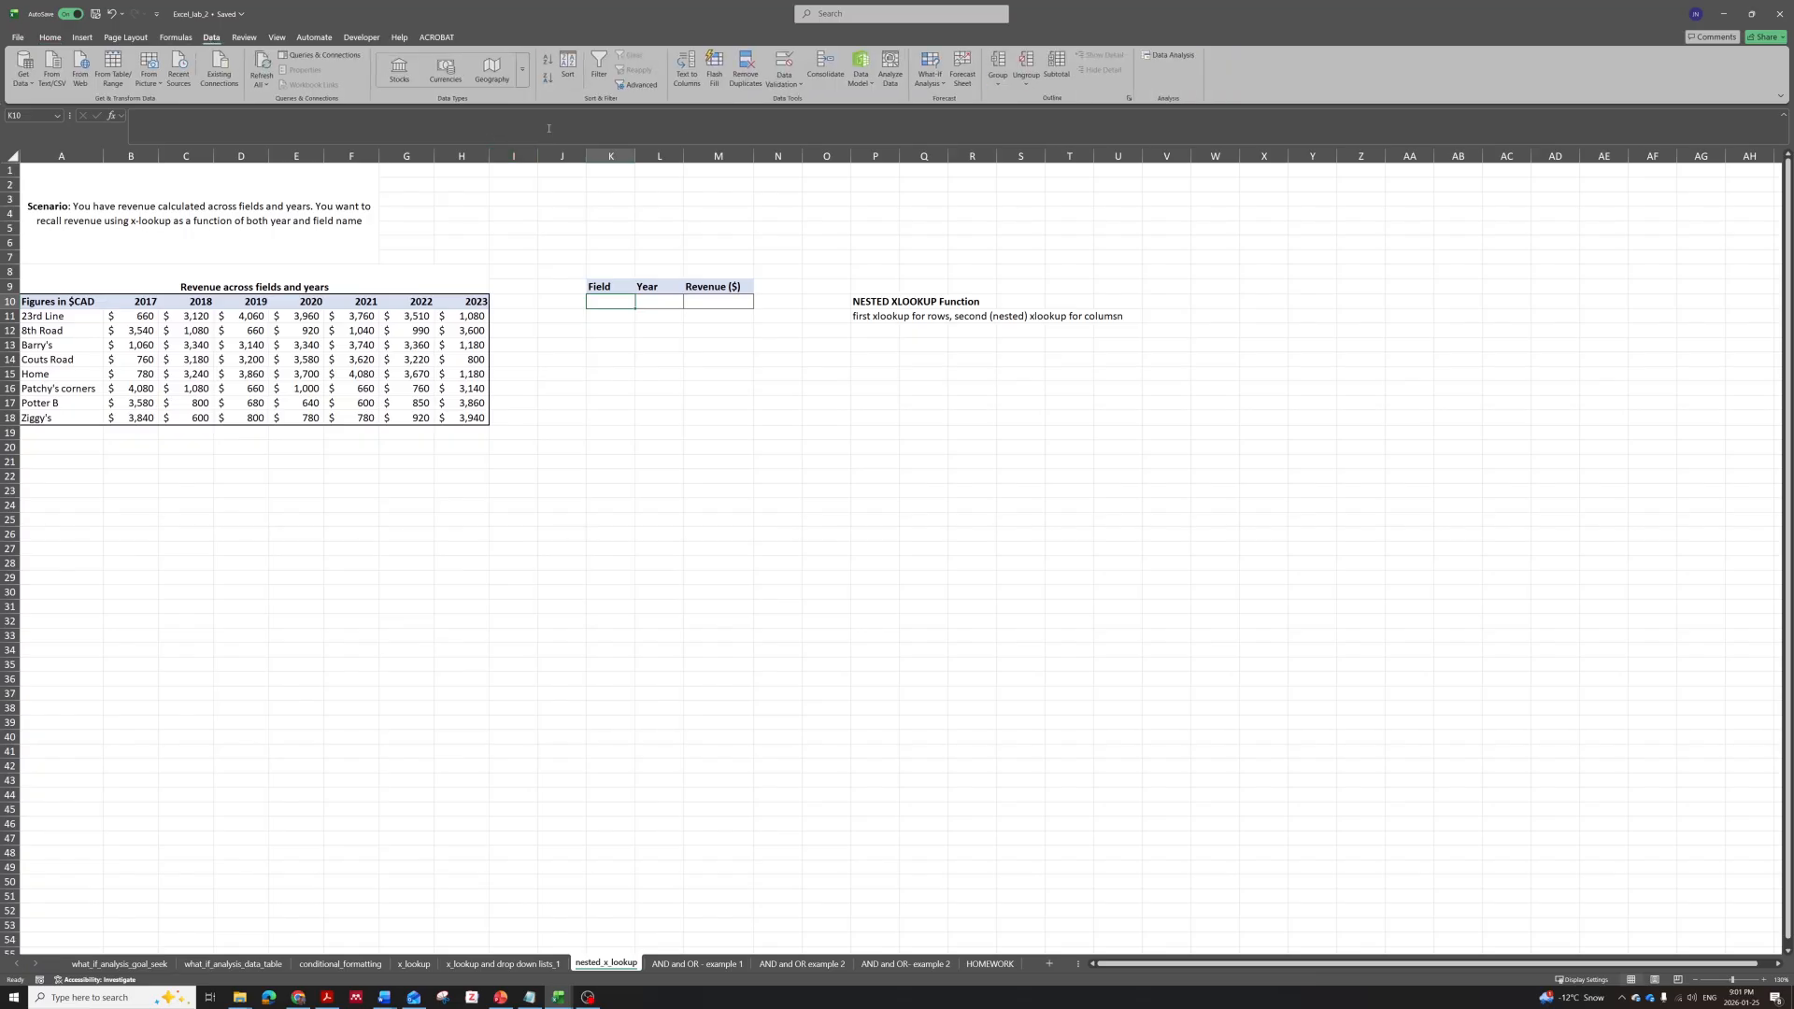
{"action": "left_click", "coordinate": [799, 85]}
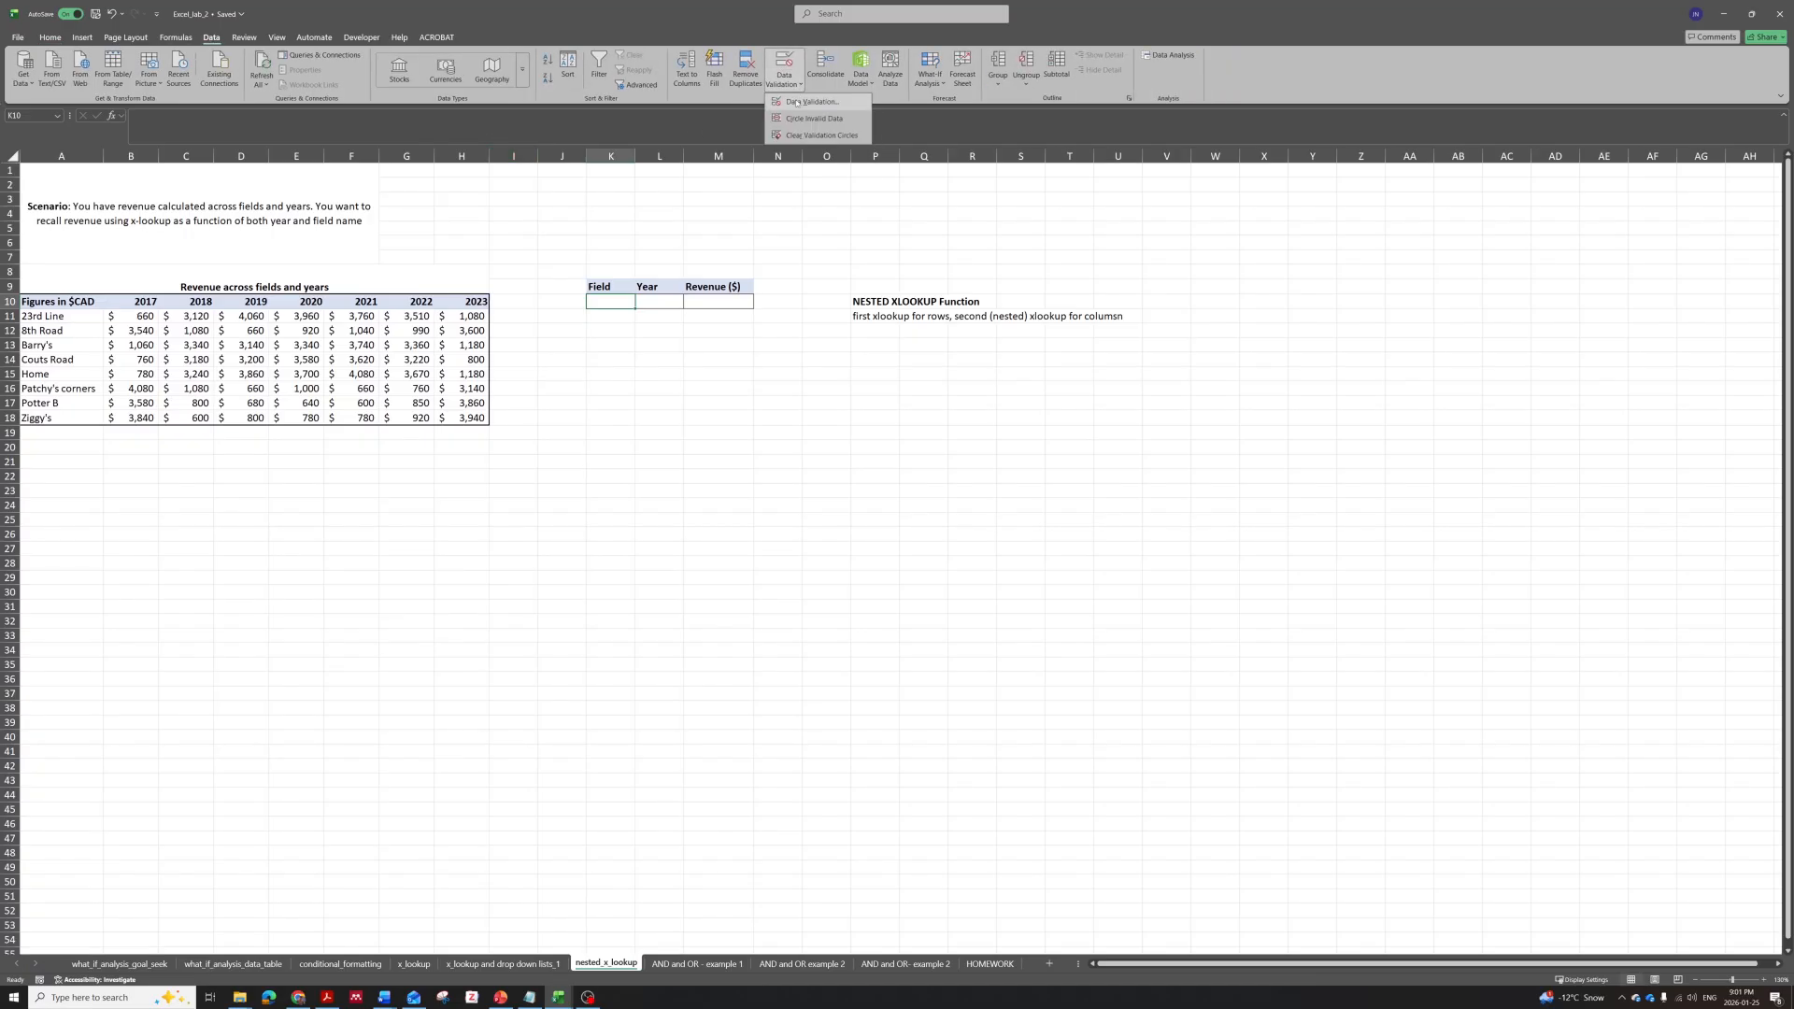
{"action": "left_click", "coordinate": [797, 103]}
{"action": "left_click", "coordinate": [990, 302]}
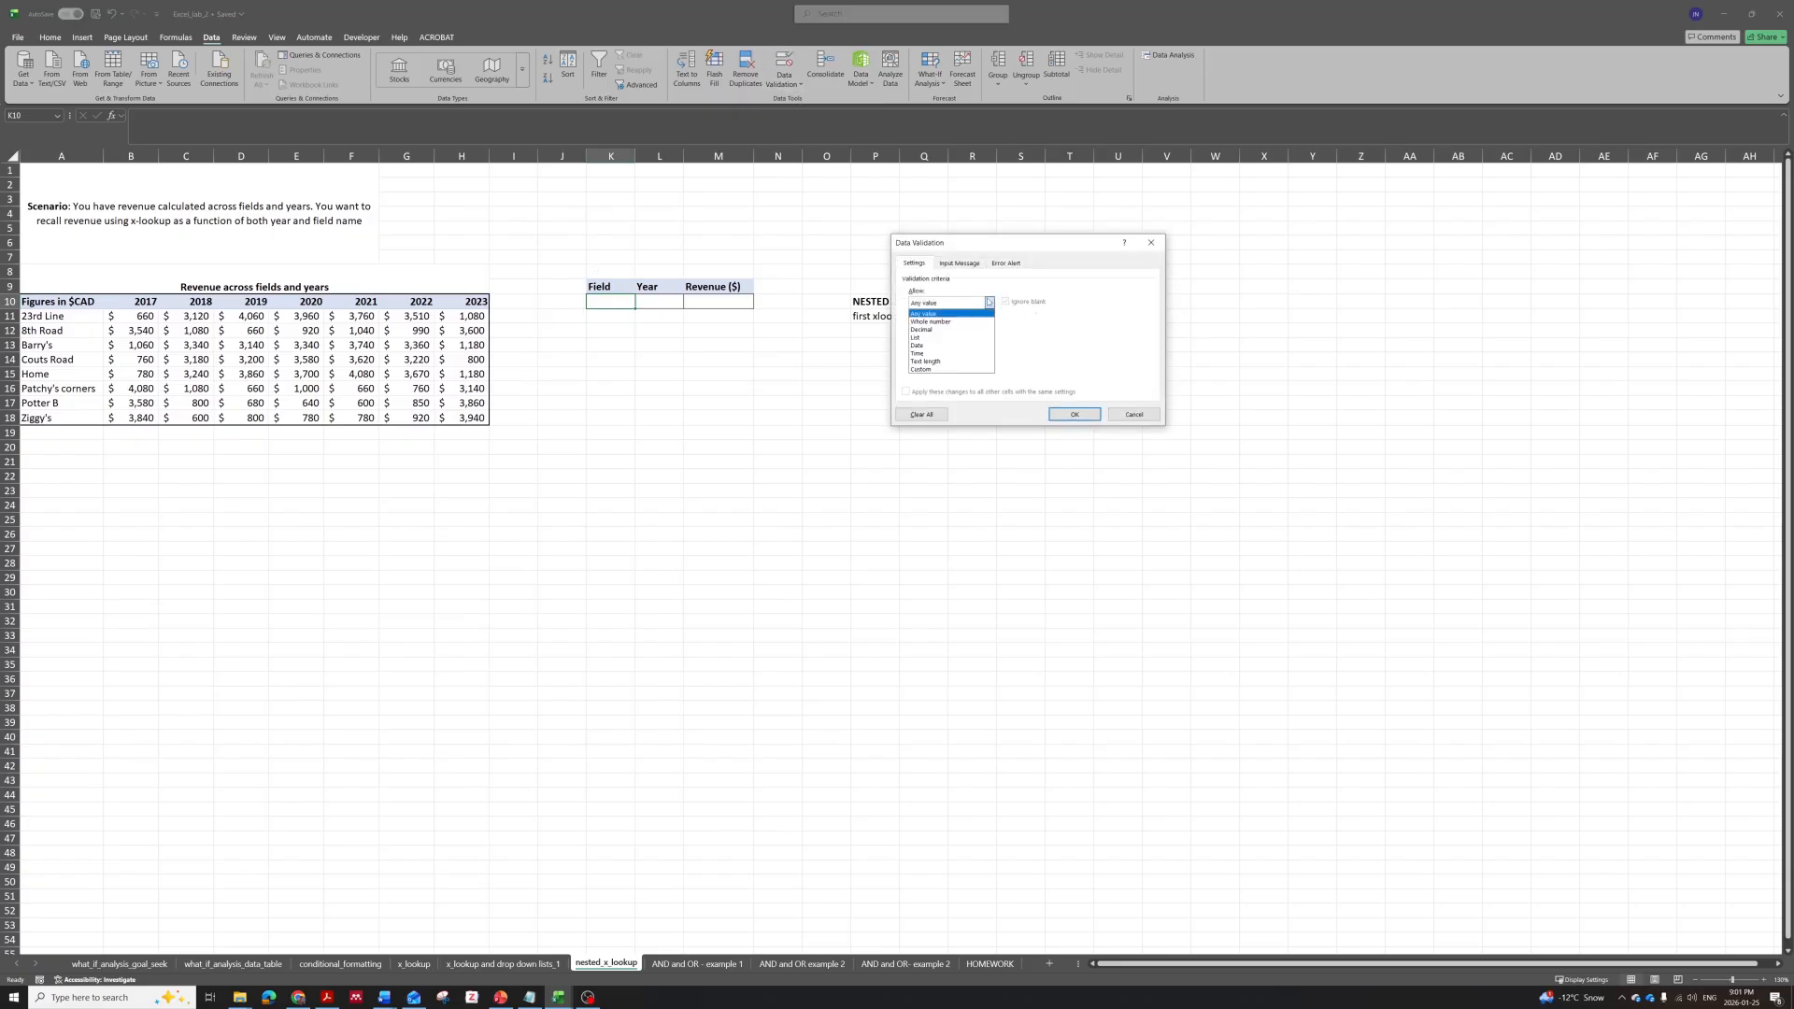
{"action": "left_click", "coordinate": [938, 339]}
{"action": "left_click", "coordinate": [1078, 352]}
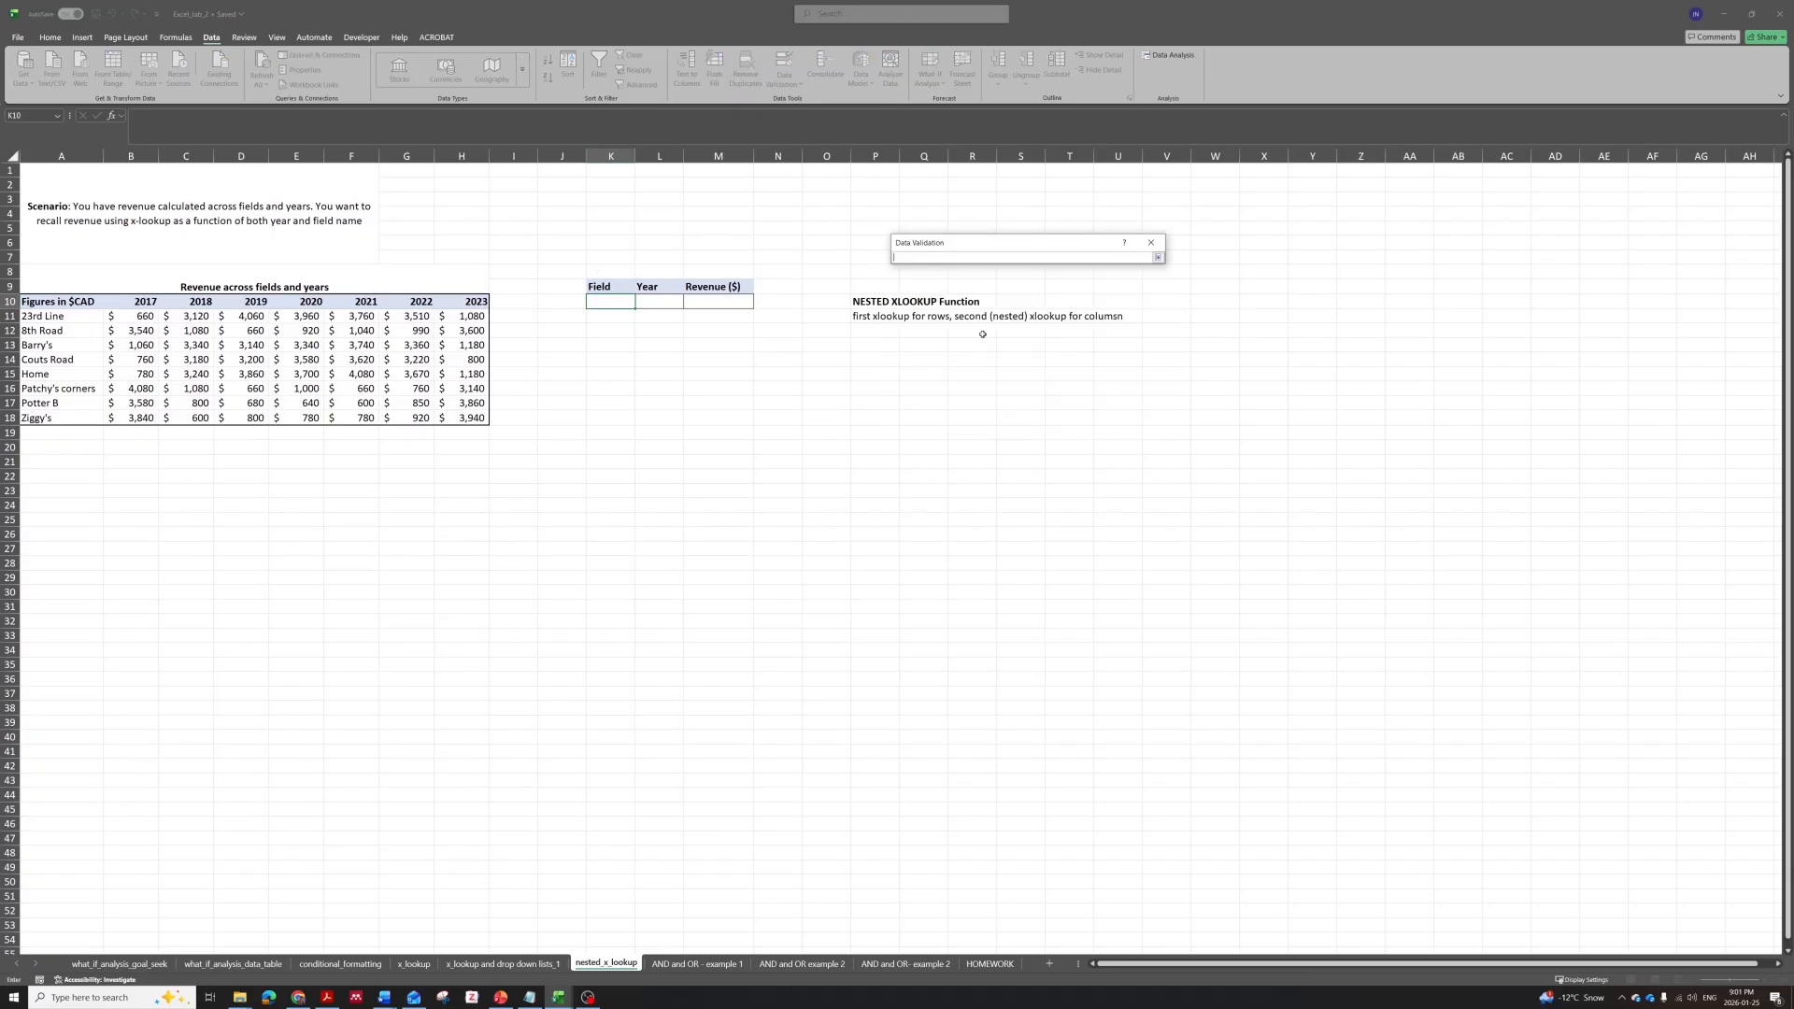
{"action": "left_click_drag", "start_coordinate": [93, 316], "coordinate": [94, 418]}
{"action": "left_click", "coordinate": [1157, 259]}
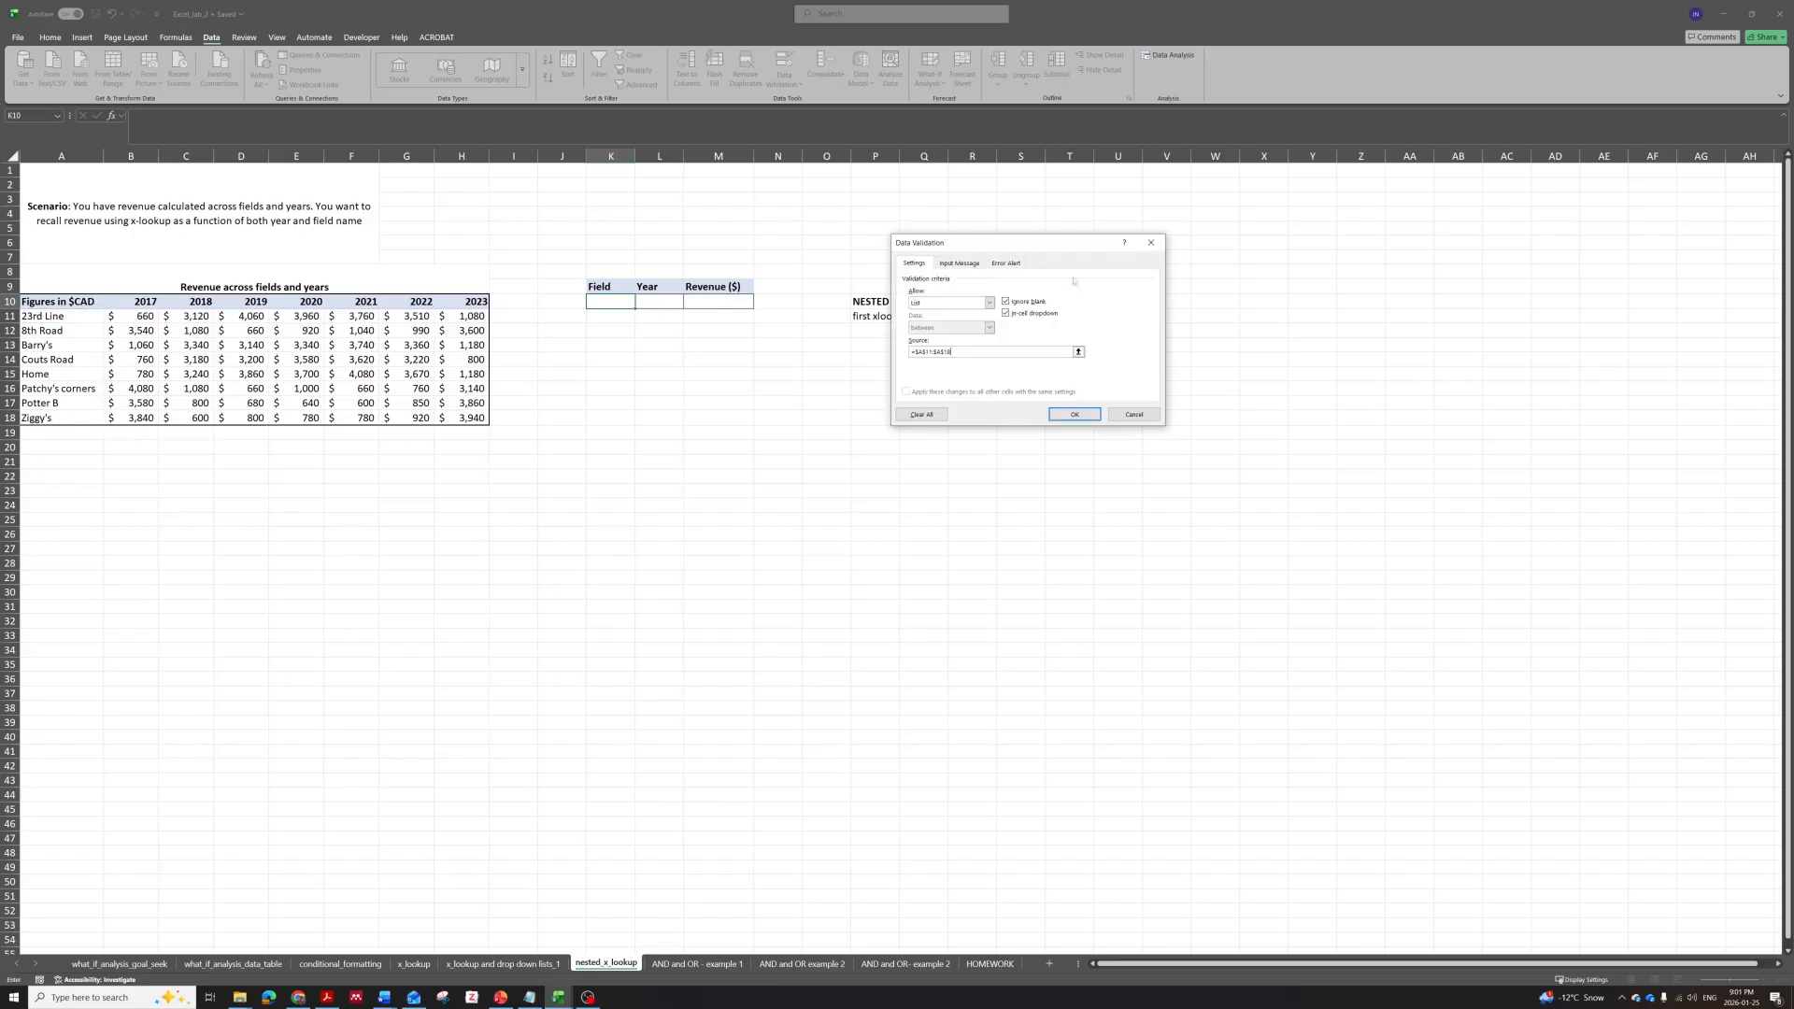
{"action": "left_click", "coordinate": [1070, 418]}
Add a list data validation to the Year cell L10, with the year headers in B10:H10 as source.
{"action": "left_click", "coordinate": [642, 303]}
{"action": "left_click", "coordinate": [671, 301]}
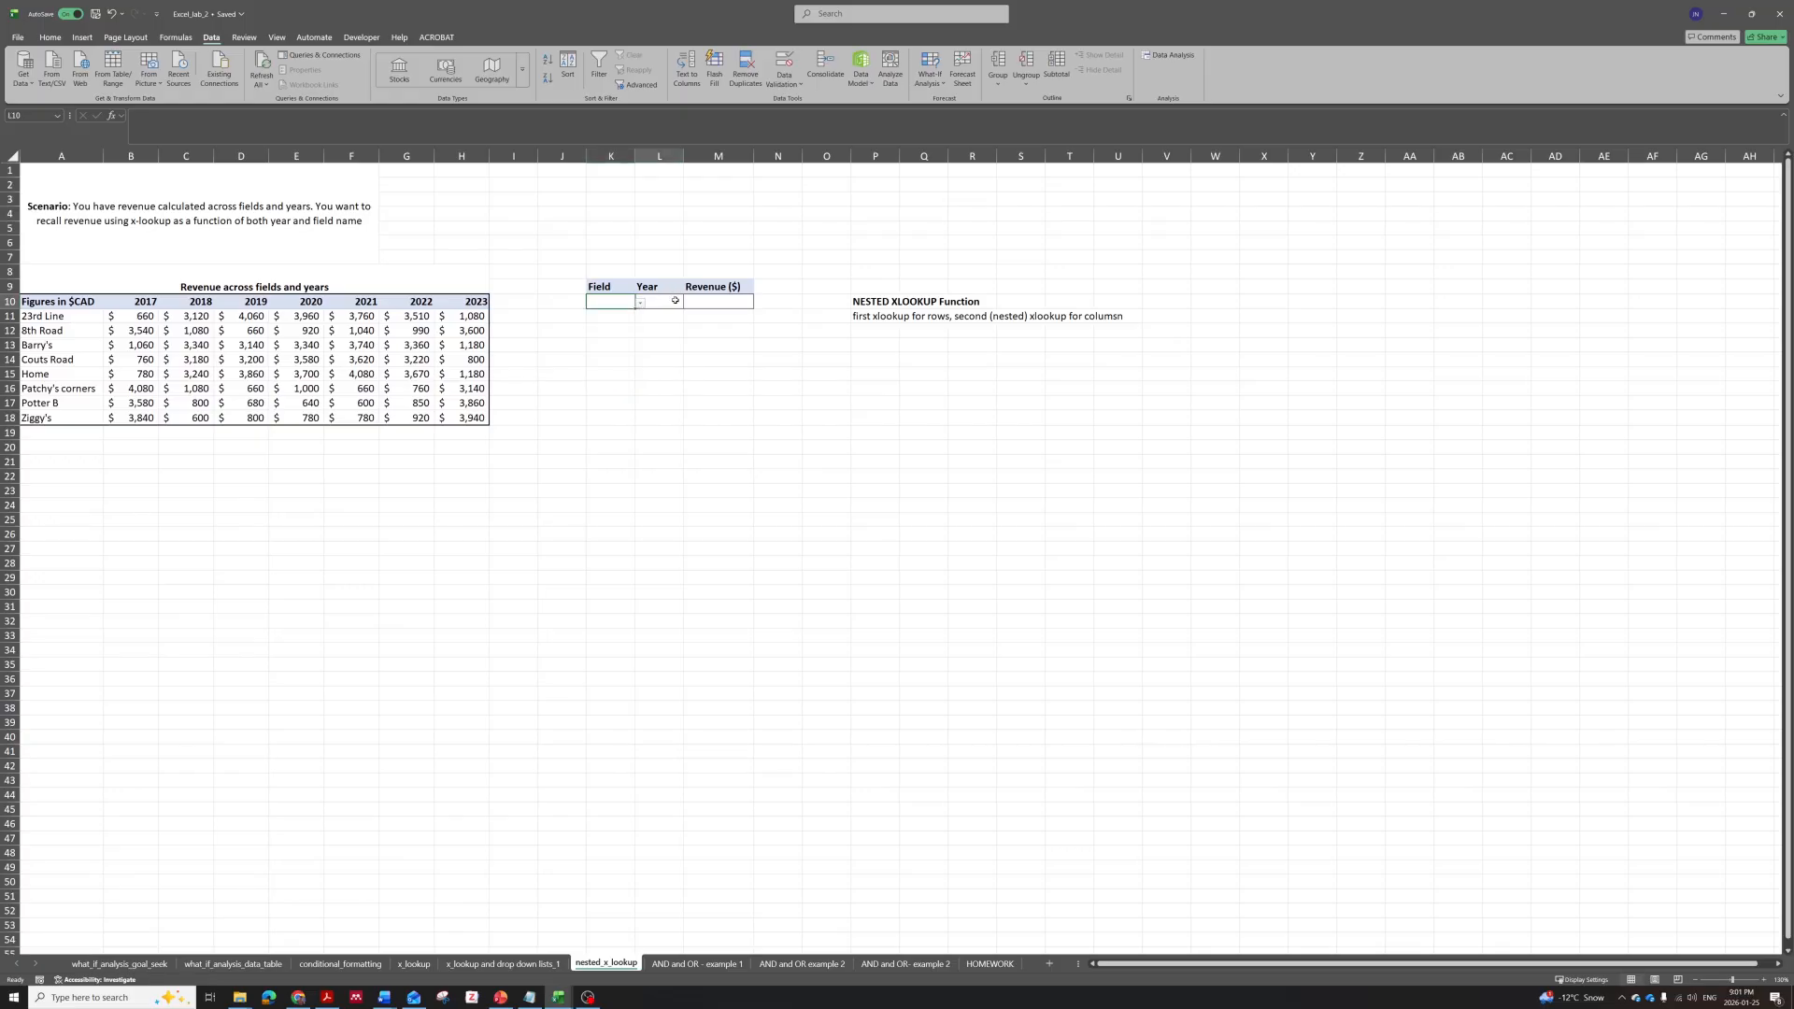
{"action": "left_click", "coordinate": [782, 83]}
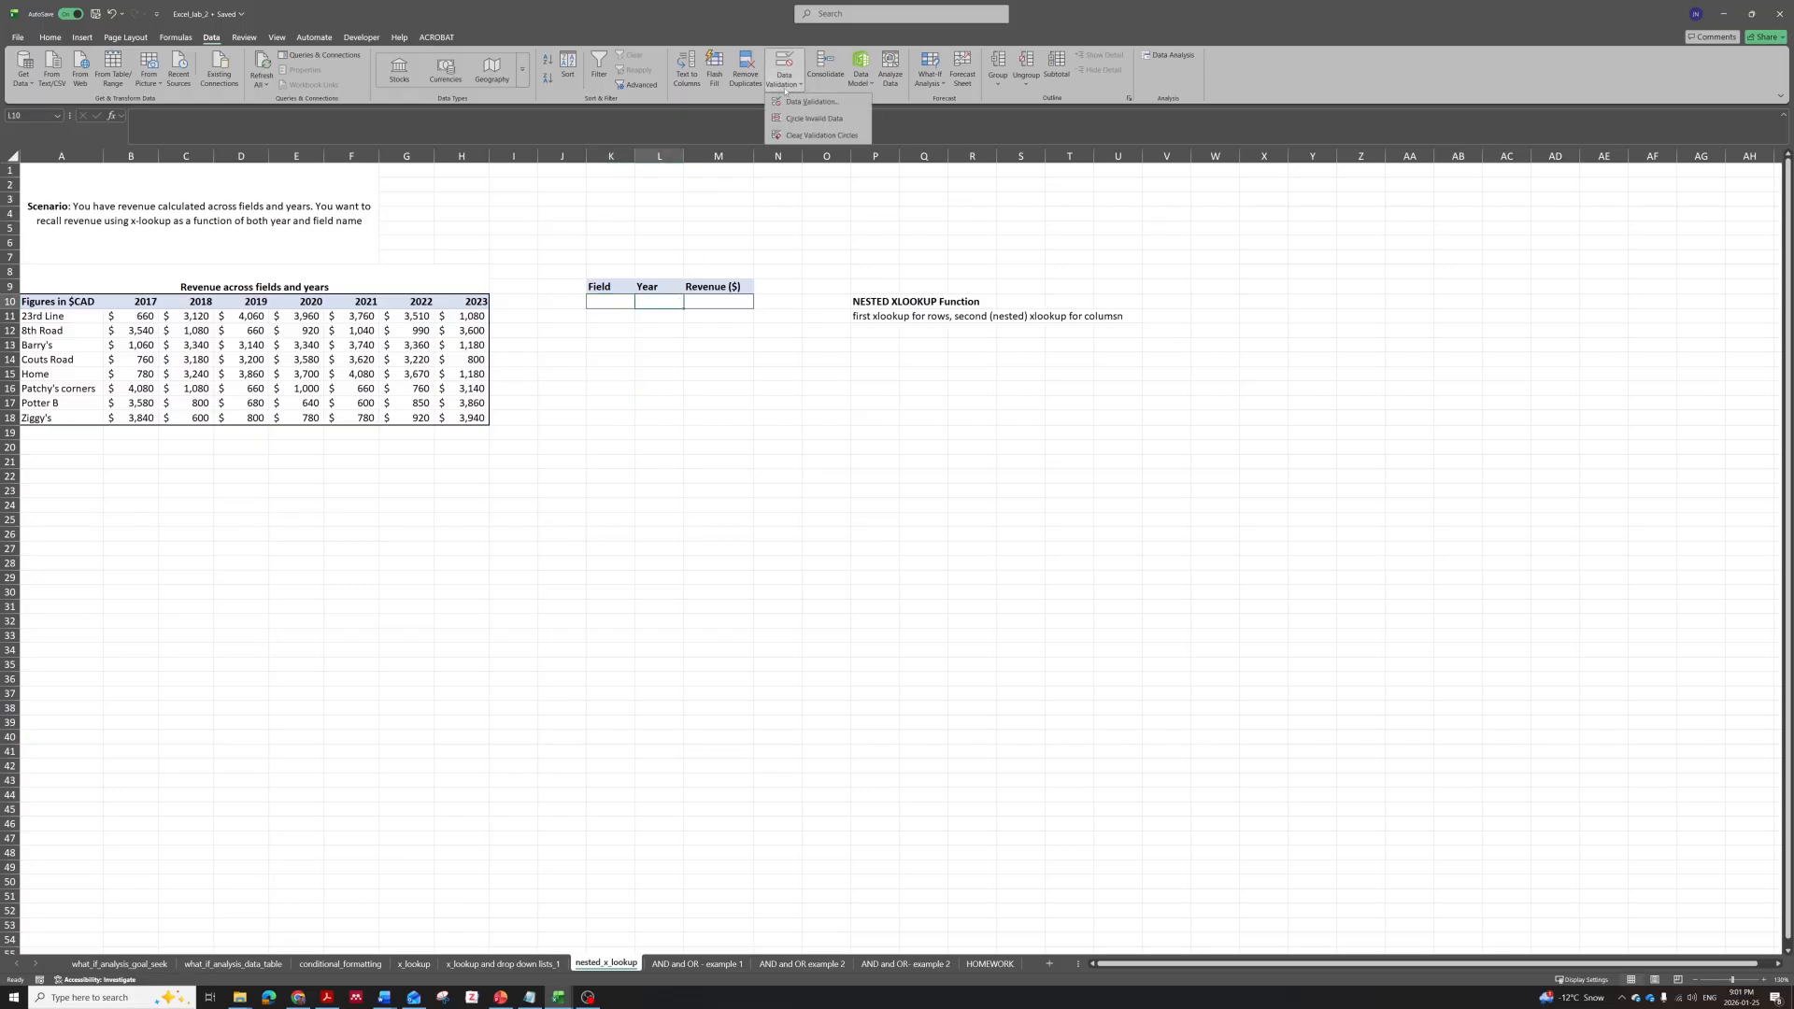
{"action": "left_click", "coordinate": [799, 105]}
{"action": "left_click", "coordinate": [951, 303]}
{"action": "left_click", "coordinate": [938, 348]}
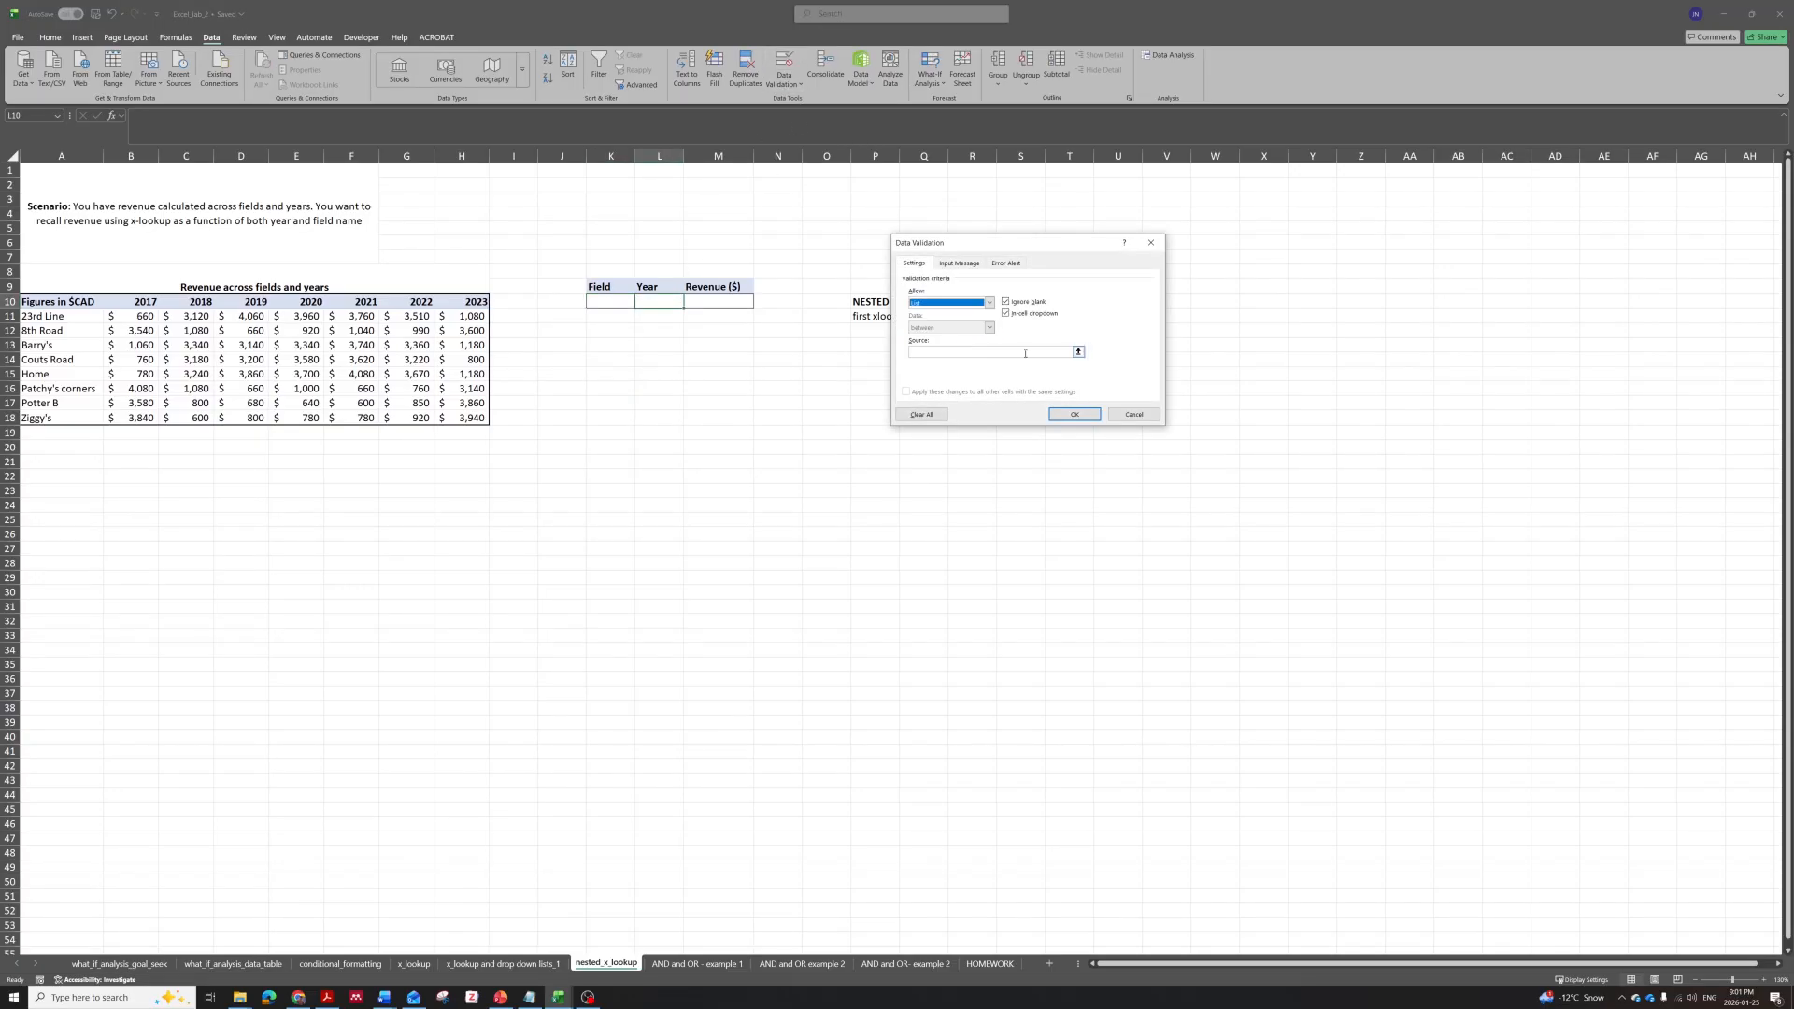
{"action": "left_click", "coordinate": [1079, 352]}
{"action": "left_click_drag", "start_coordinate": [133, 301], "coordinate": [479, 302]}
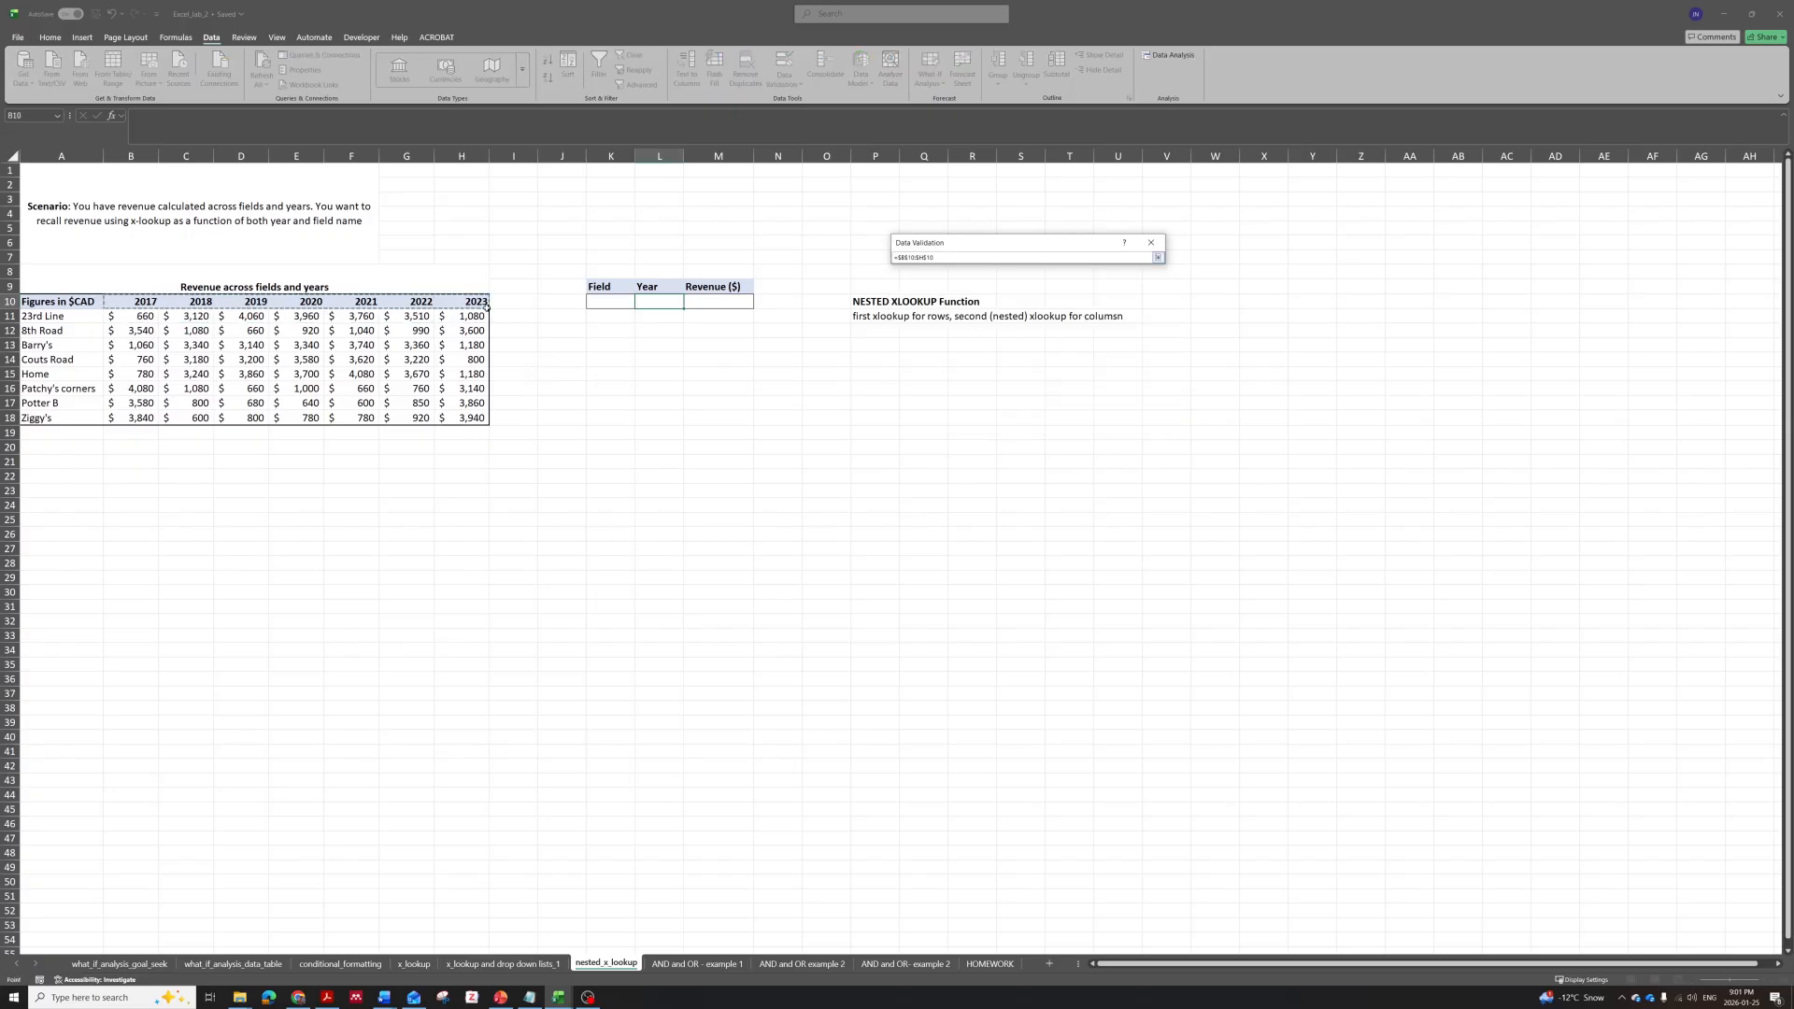
{"action": "left_click", "coordinate": [1158, 258]}
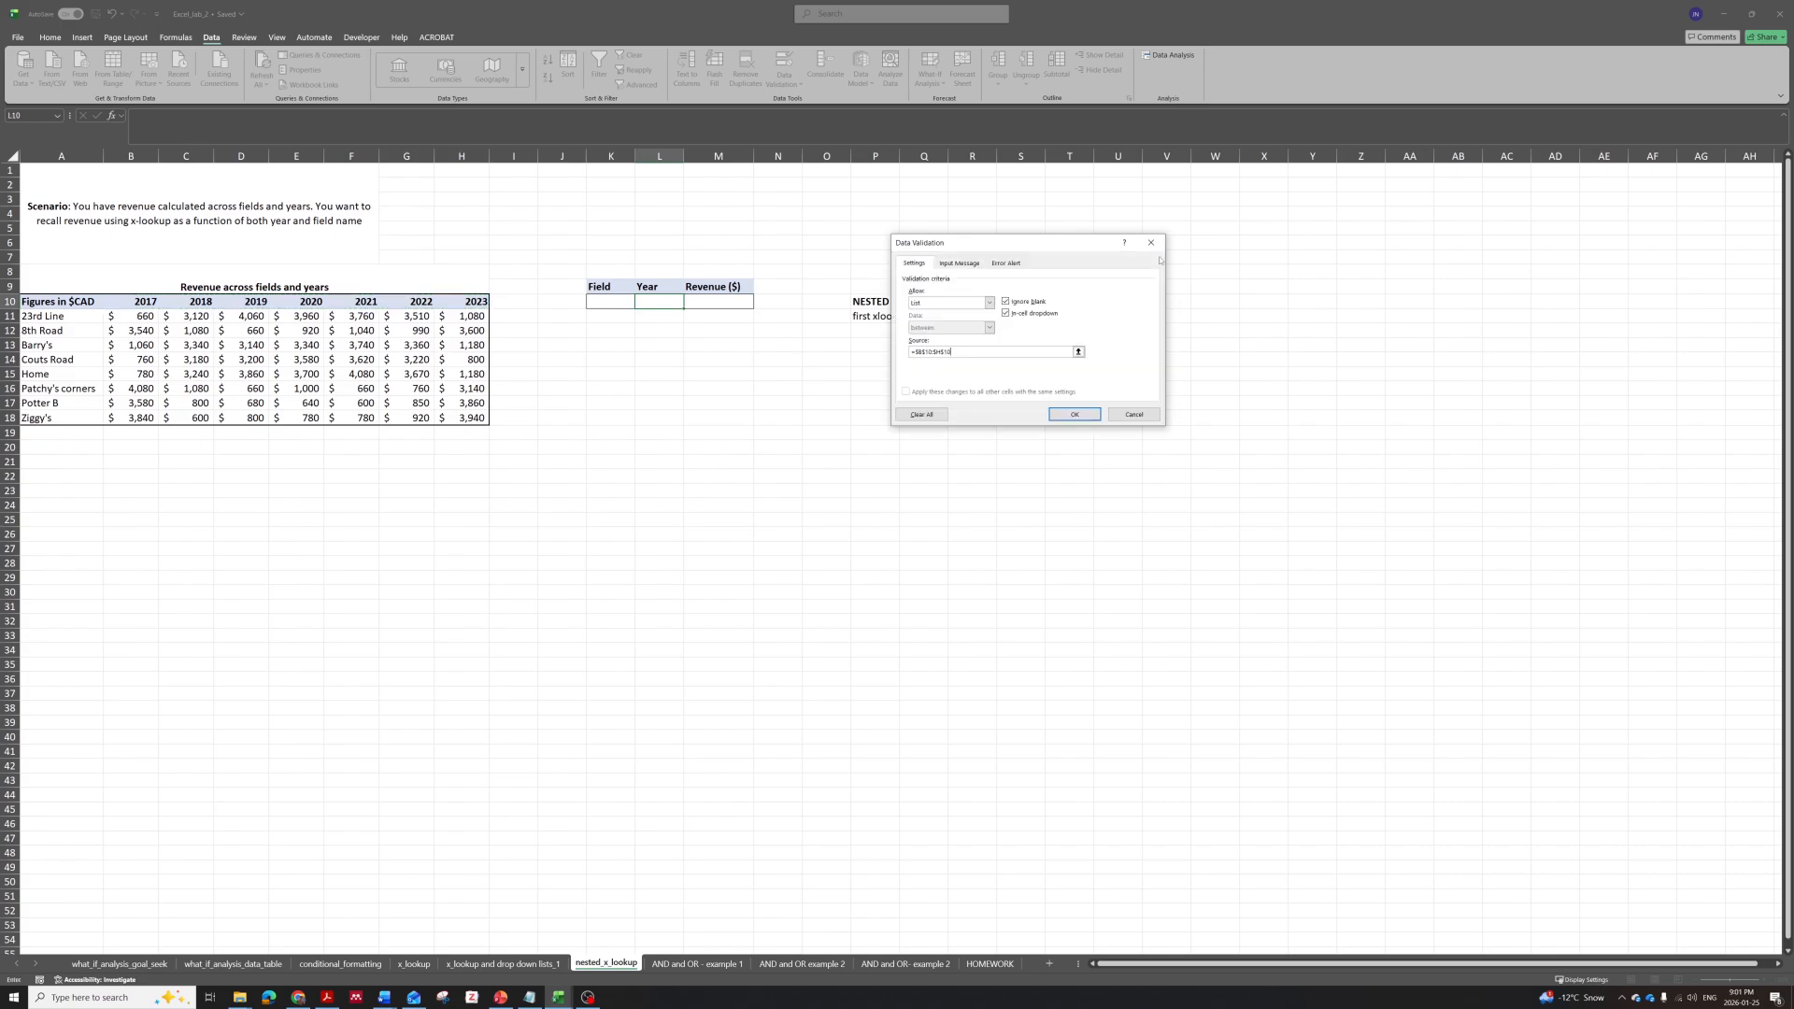
{"action": "left_click", "coordinate": [1075, 414]}
Choose 2020 as the year in L10 and Barry's as the field in K10 from their drop-down lists.
{"action": "left_click", "coordinate": [612, 301]}
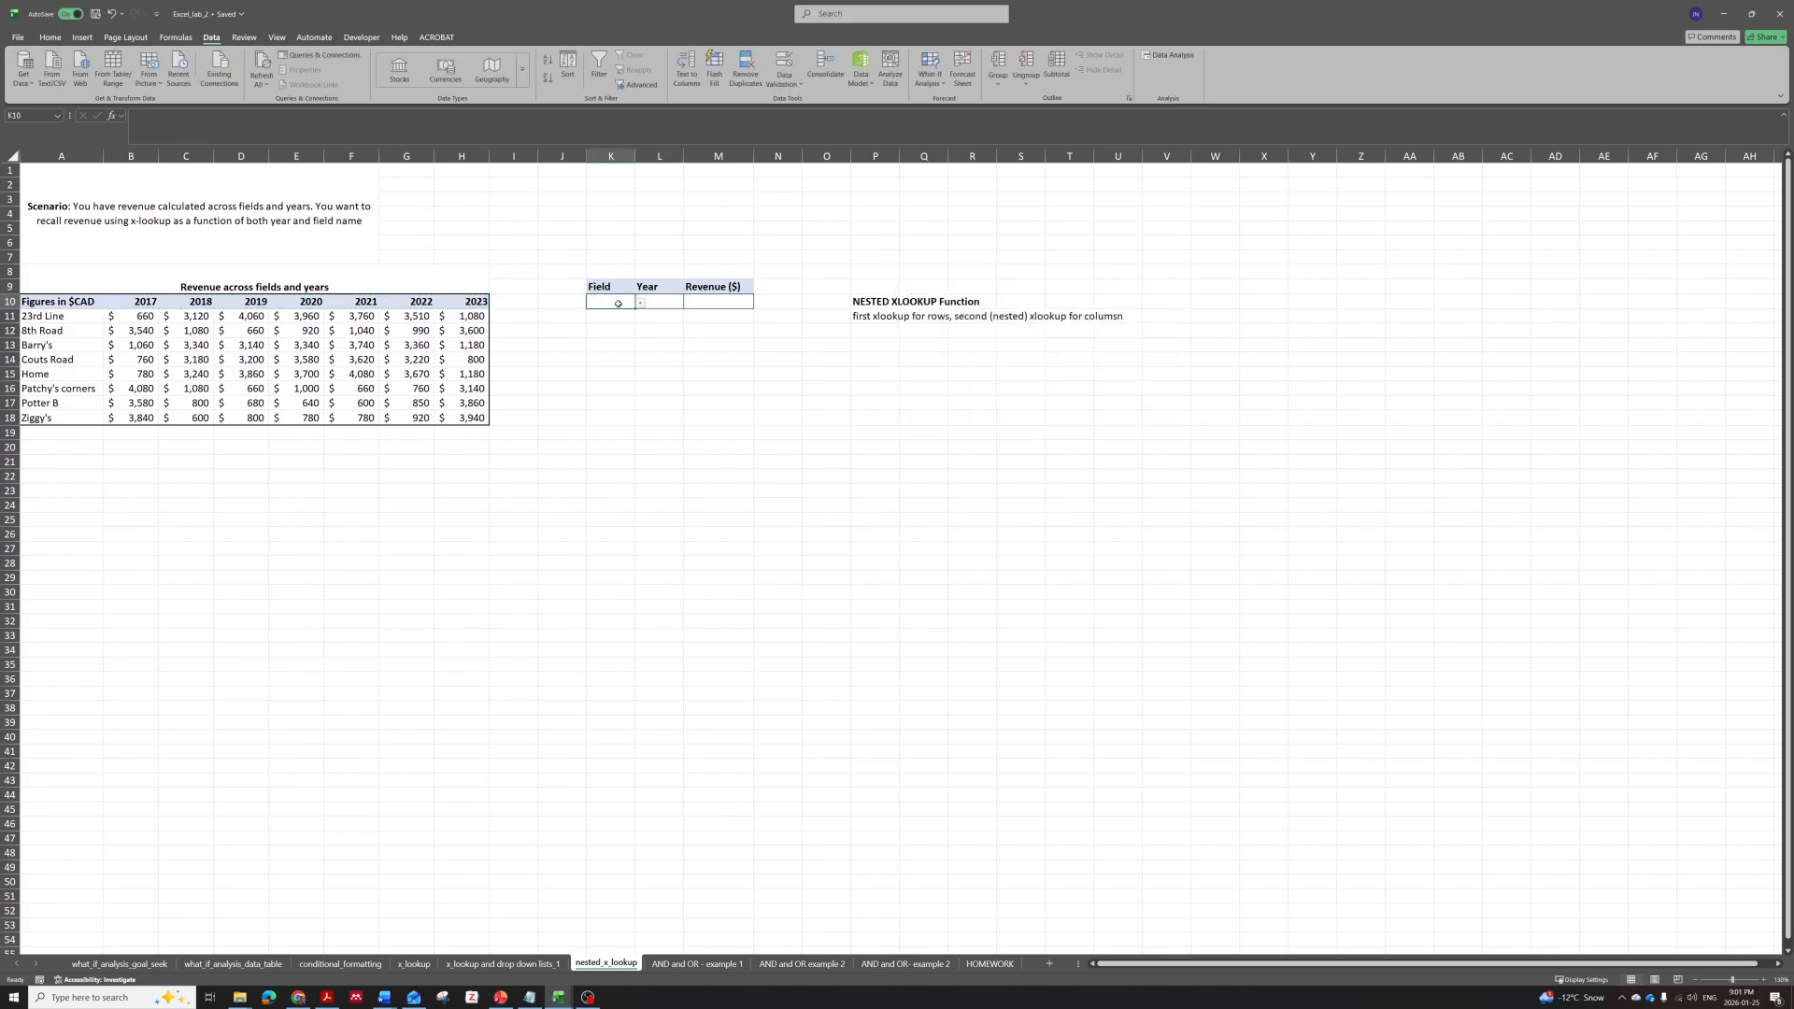
{"action": "left_click", "coordinate": [640, 303]}
{"action": "left_click", "coordinate": [693, 313]}
{"action": "left_click", "coordinate": [666, 302]}
{"action": "left_click", "coordinate": [689, 302]}
{"action": "left_click", "coordinate": [658, 344]}
{"action": "left_click", "coordinate": [612, 301]}
{"action": "left_click", "coordinate": [640, 303]}
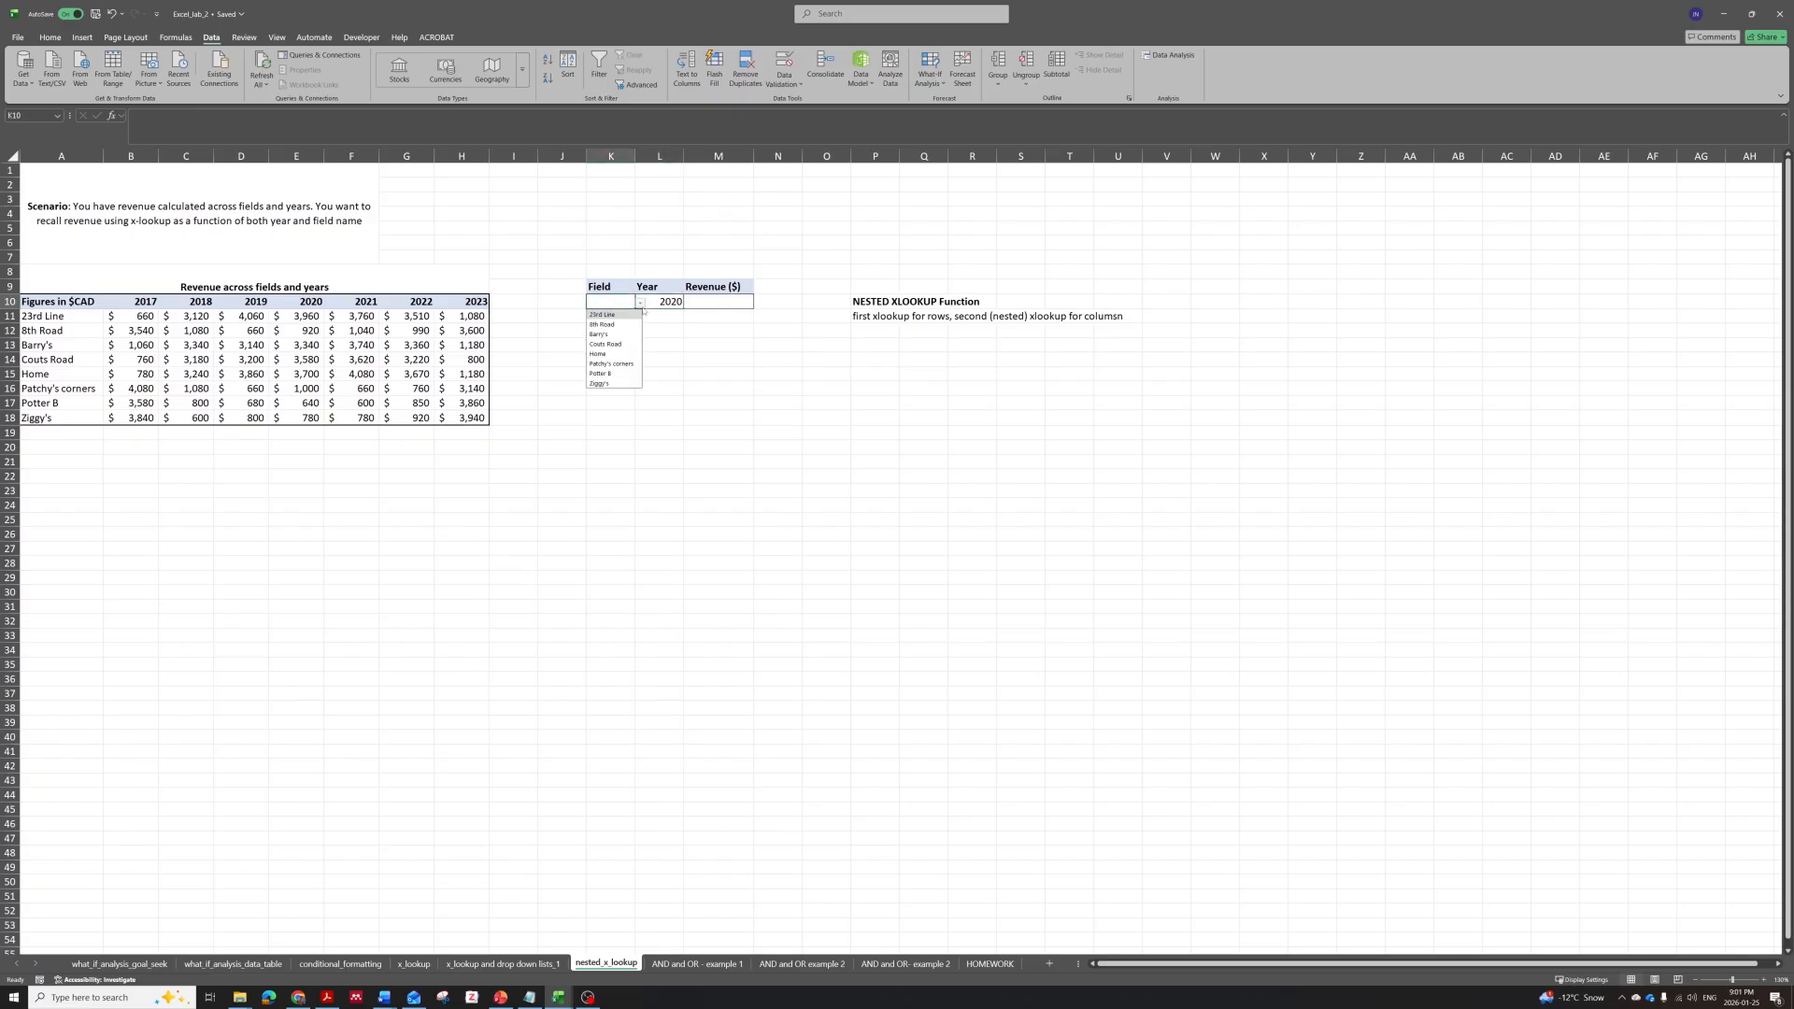
{"action": "left_click", "coordinate": [615, 335]}
Locate the revenue for the Barry's field in 2020 in the revenue table.
{"action": "left_click", "coordinate": [714, 332]}
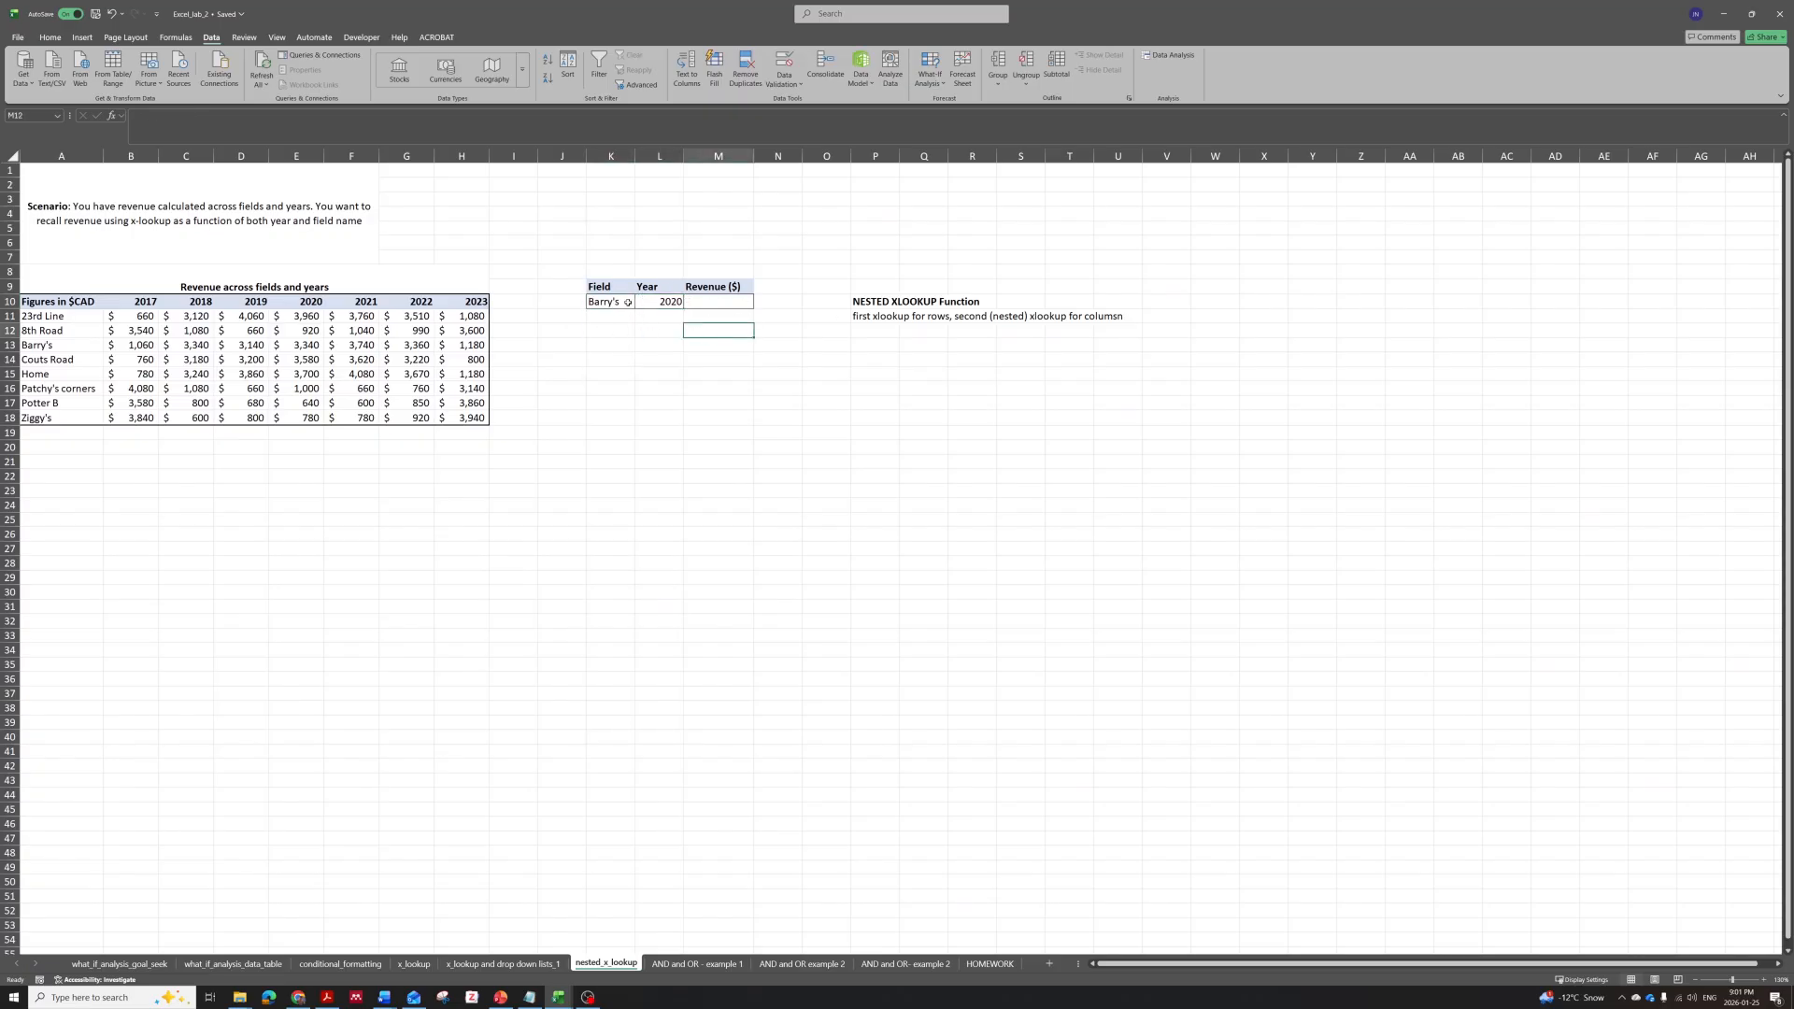
{"action": "left_click_drag", "start_coordinate": [31, 344], "coordinate": [304, 338]}
{"action": "left_click", "coordinate": [296, 345]}
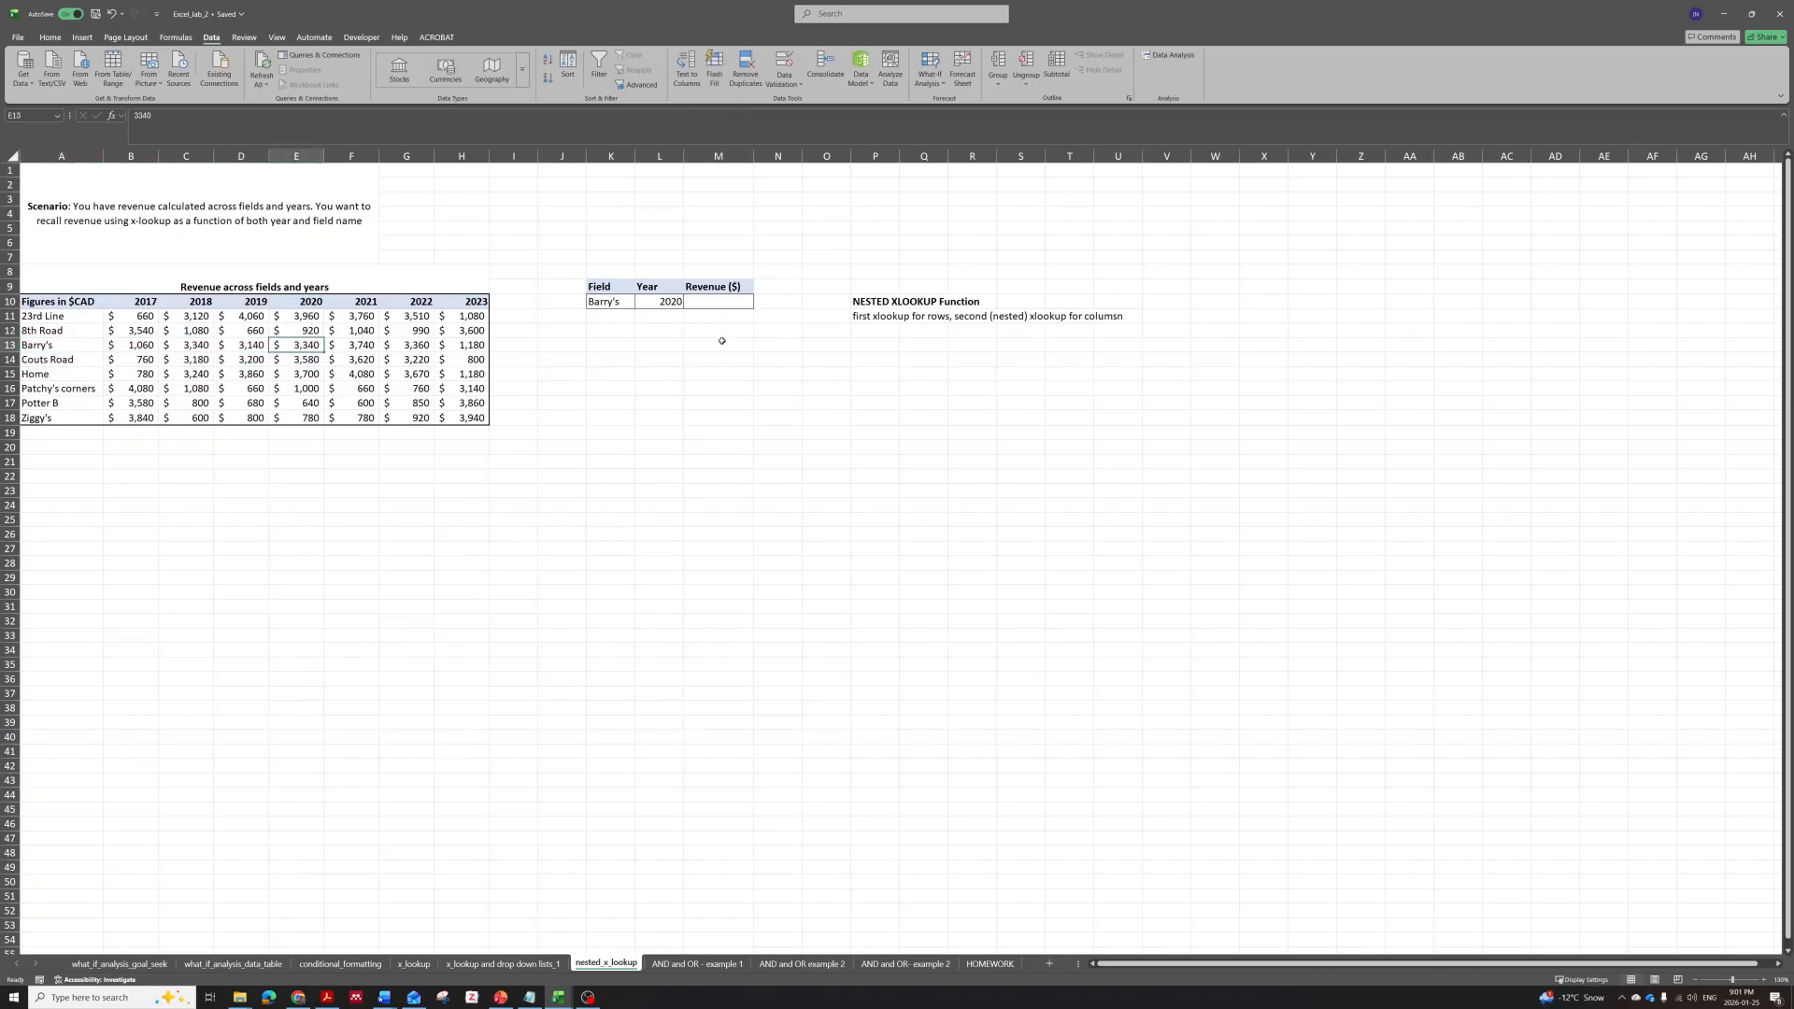
Start an XLOOKUP formula in the Revenue cell M10 with lookup value K10 and lookup array A11:A18.
{"action": "scroll", "coordinate": [573, 356], "scroll_direction": "up", "scroll_amount": 2}
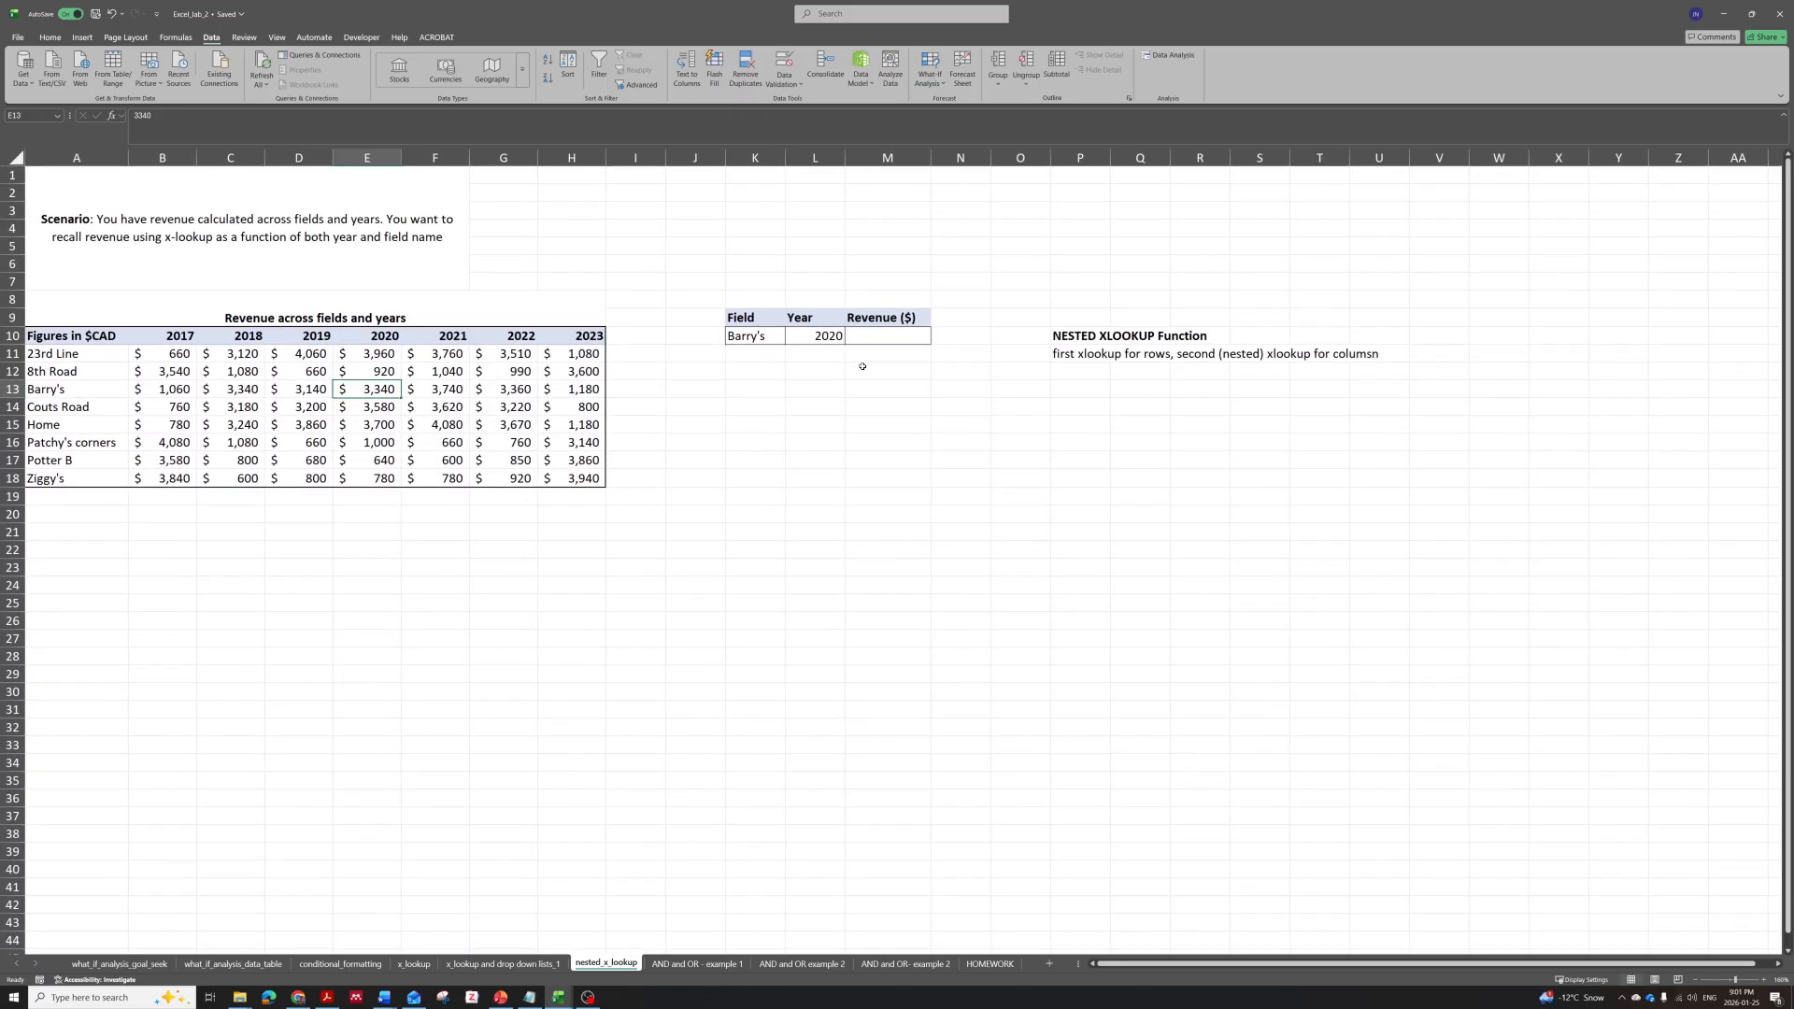
{"action": "double_click", "coordinate": [887, 337]}
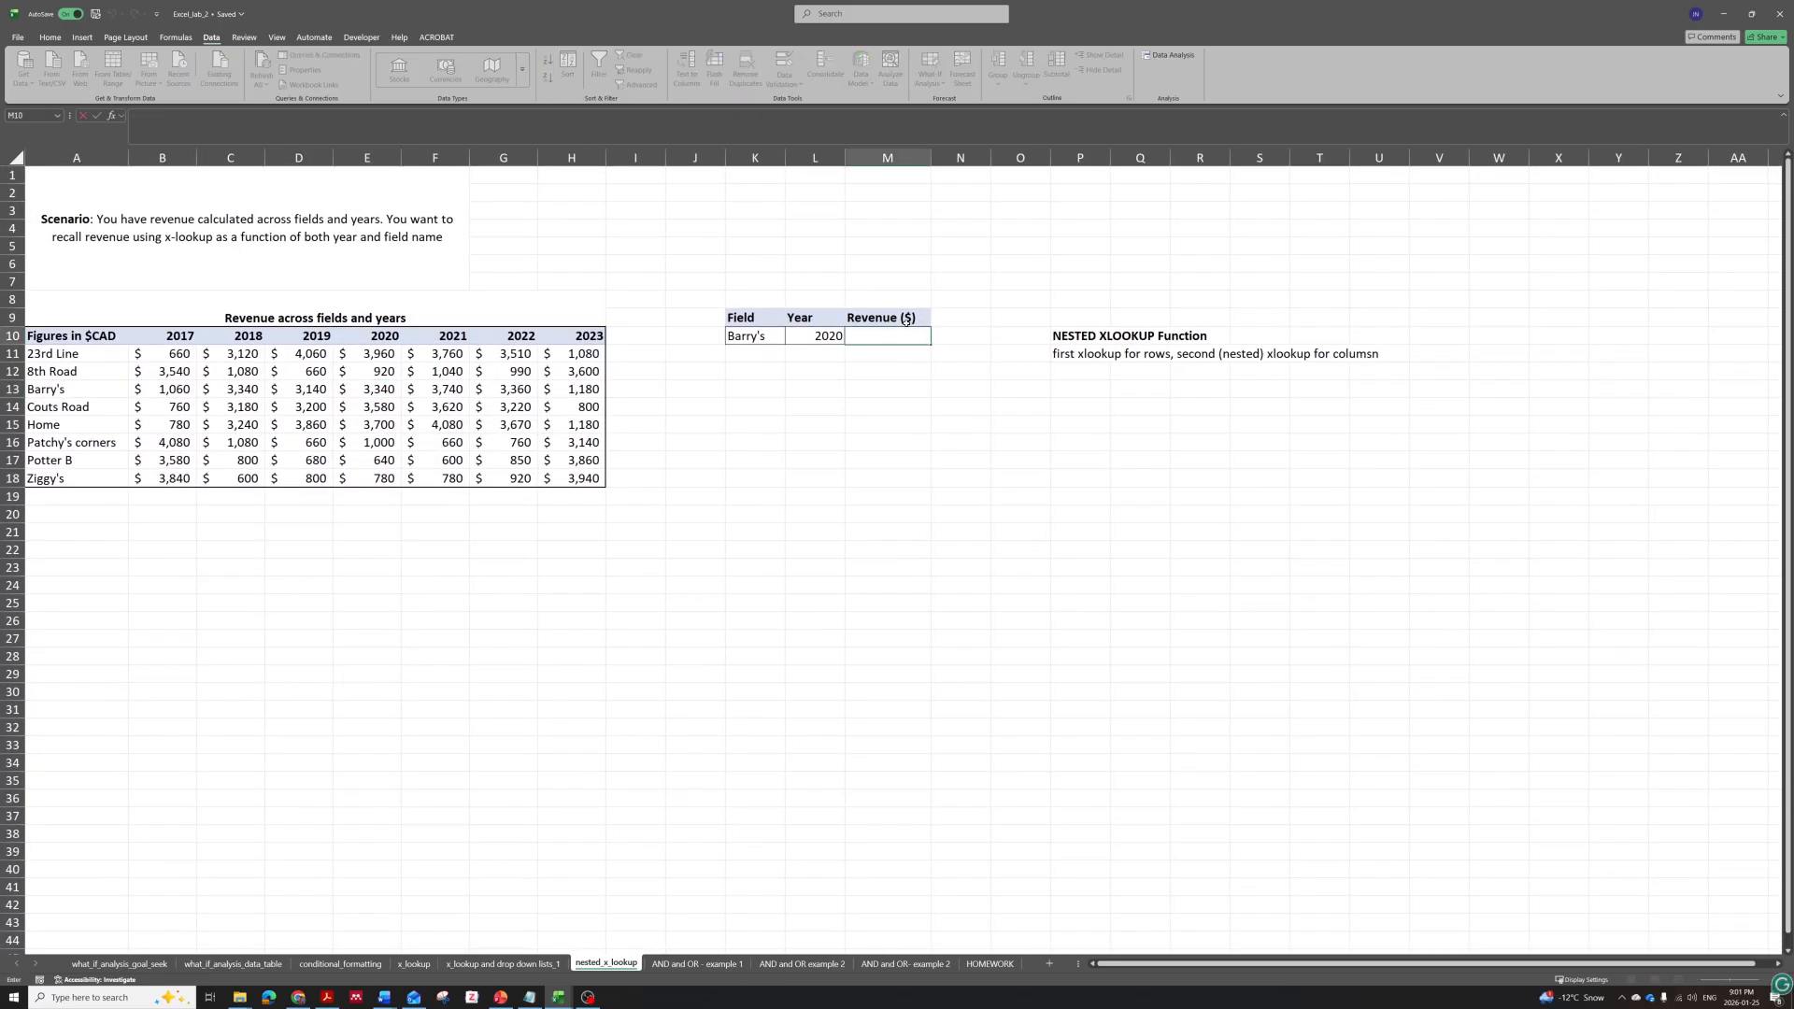
{"action": "type", "text": "=xlo"}
{"action": "key", "text": "Tab"}
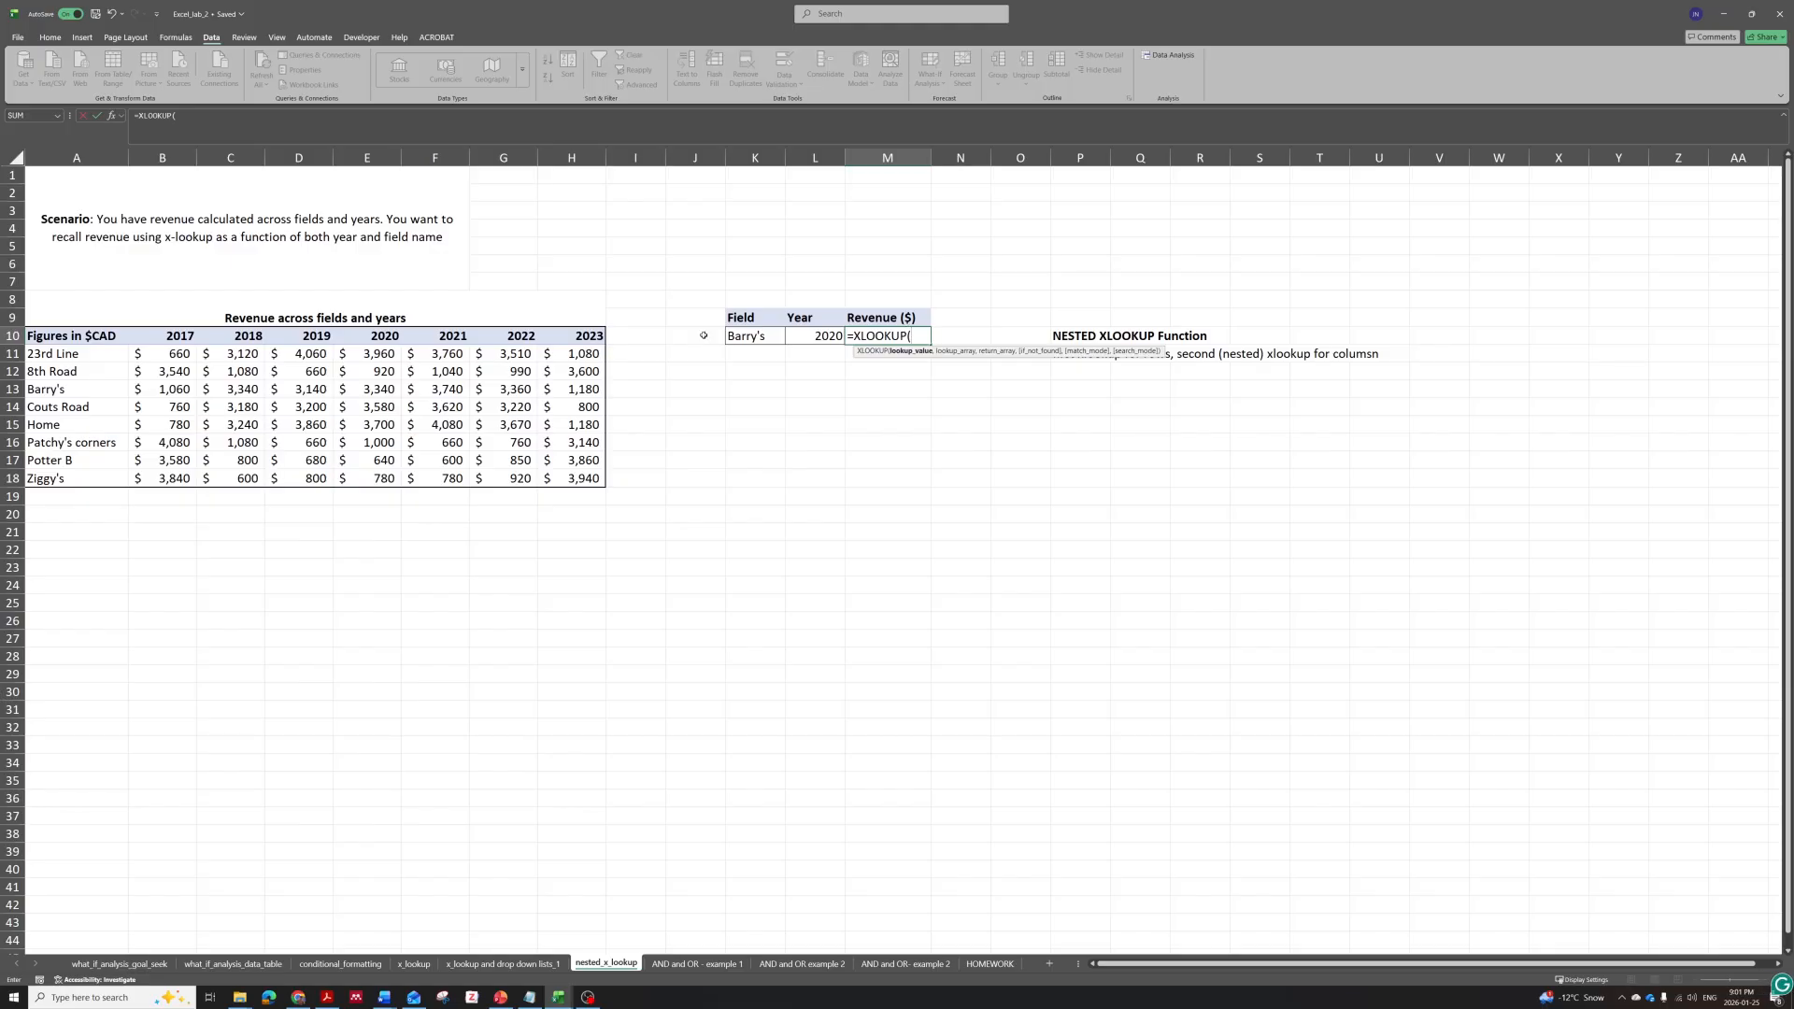
{"action": "left_click", "coordinate": [773, 334]}
{"action": "type", "text": ","}
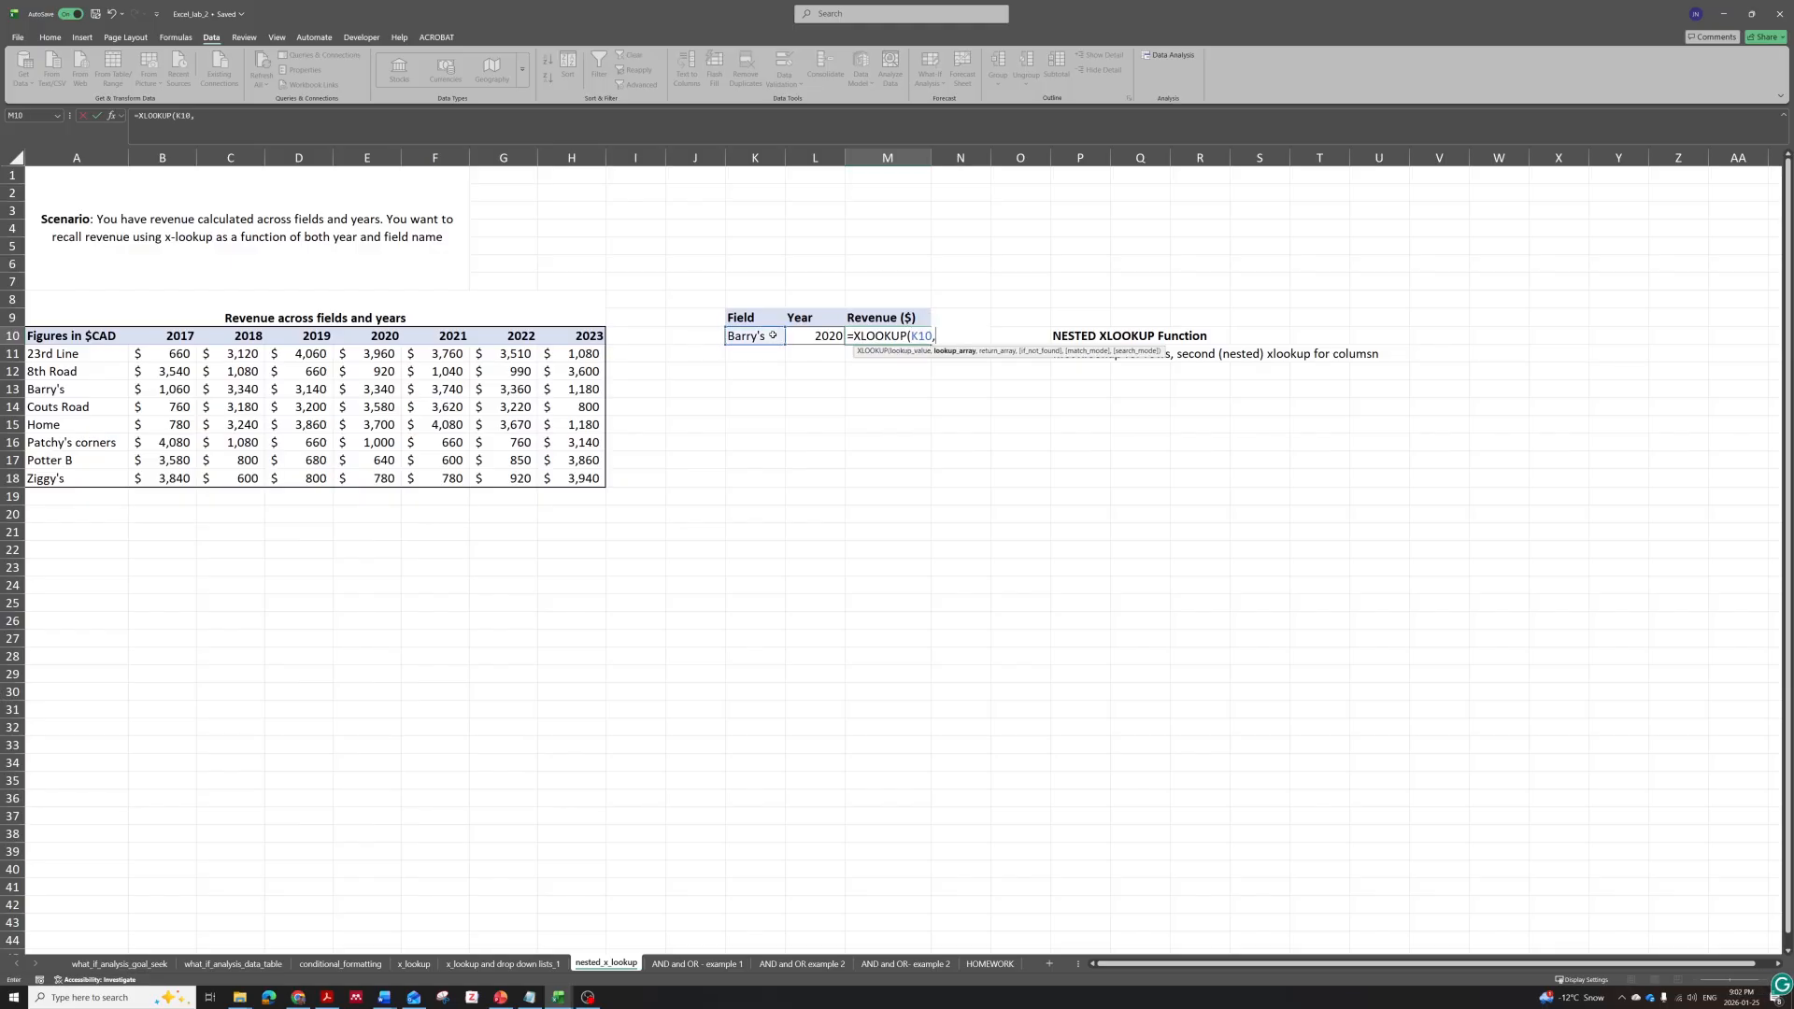
{"action": "left_click_drag", "start_coordinate": [121, 354], "coordinate": [122, 479]}
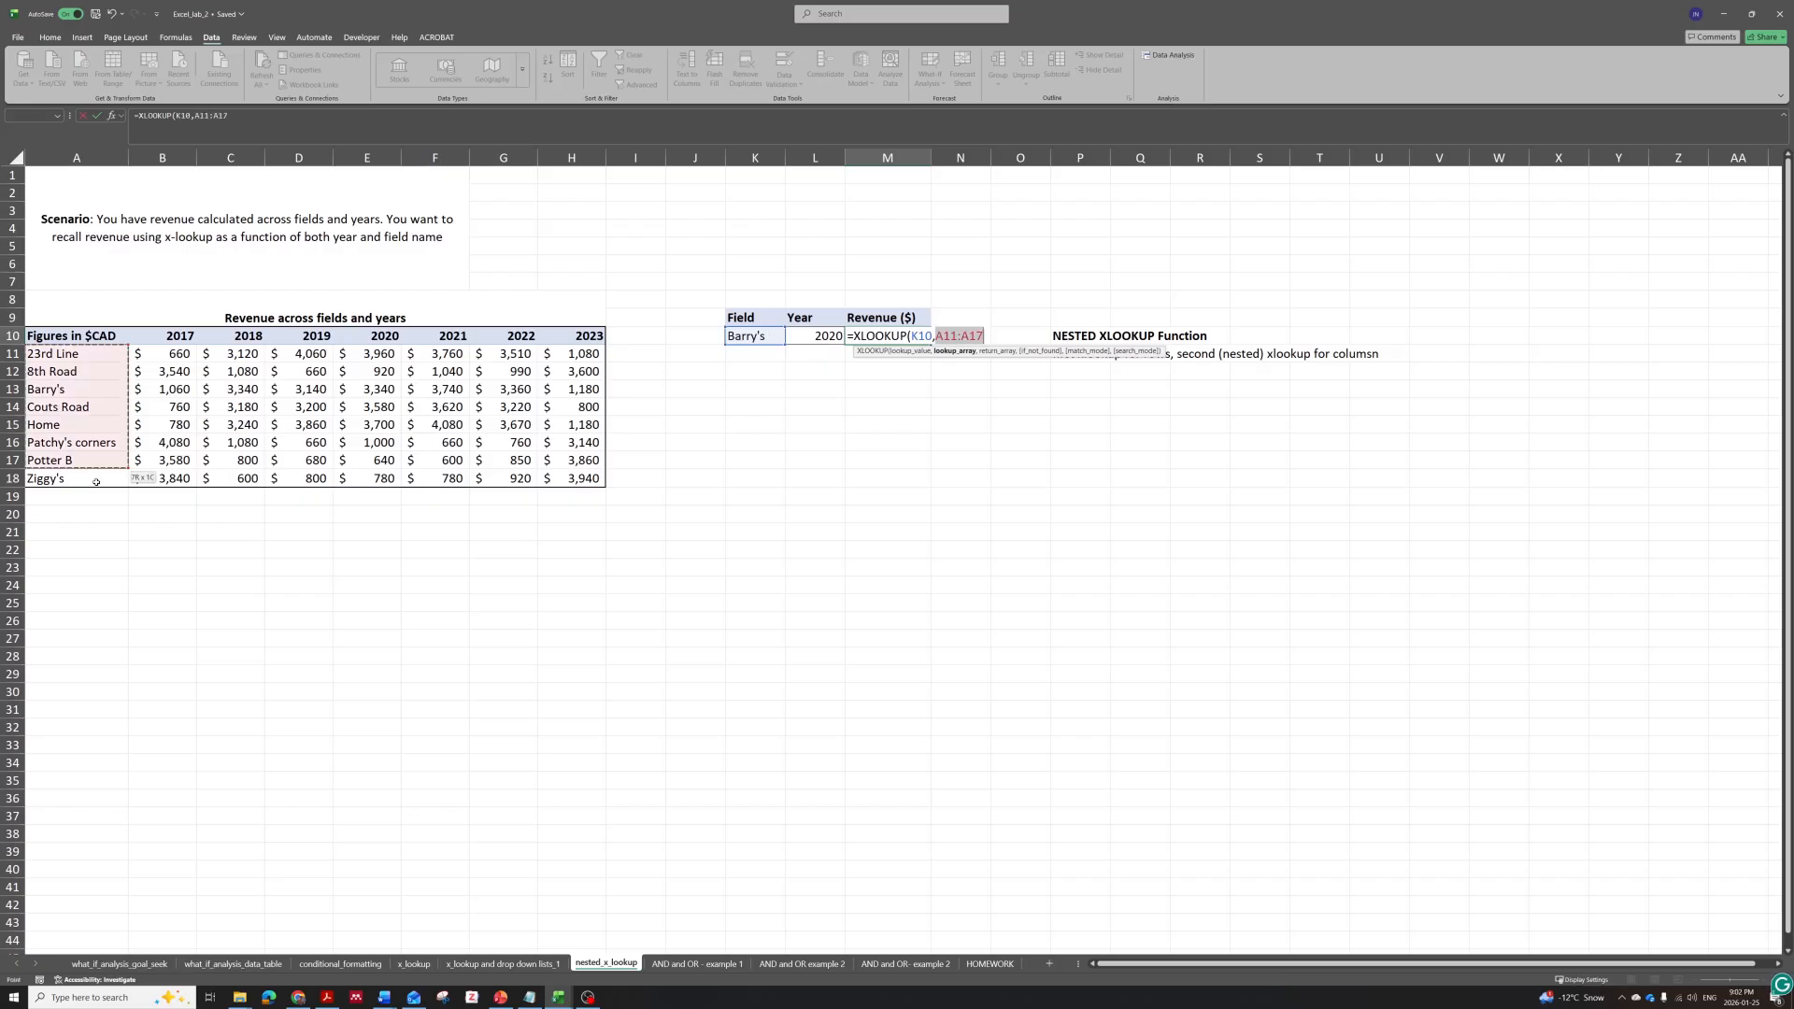
Complete the Revenue formula in M10 as =XLOOKUP(K10,A11:A18,XLOOKUP(L10,B10:H10,B11:H18)).
{"action": "type", "text": ","}
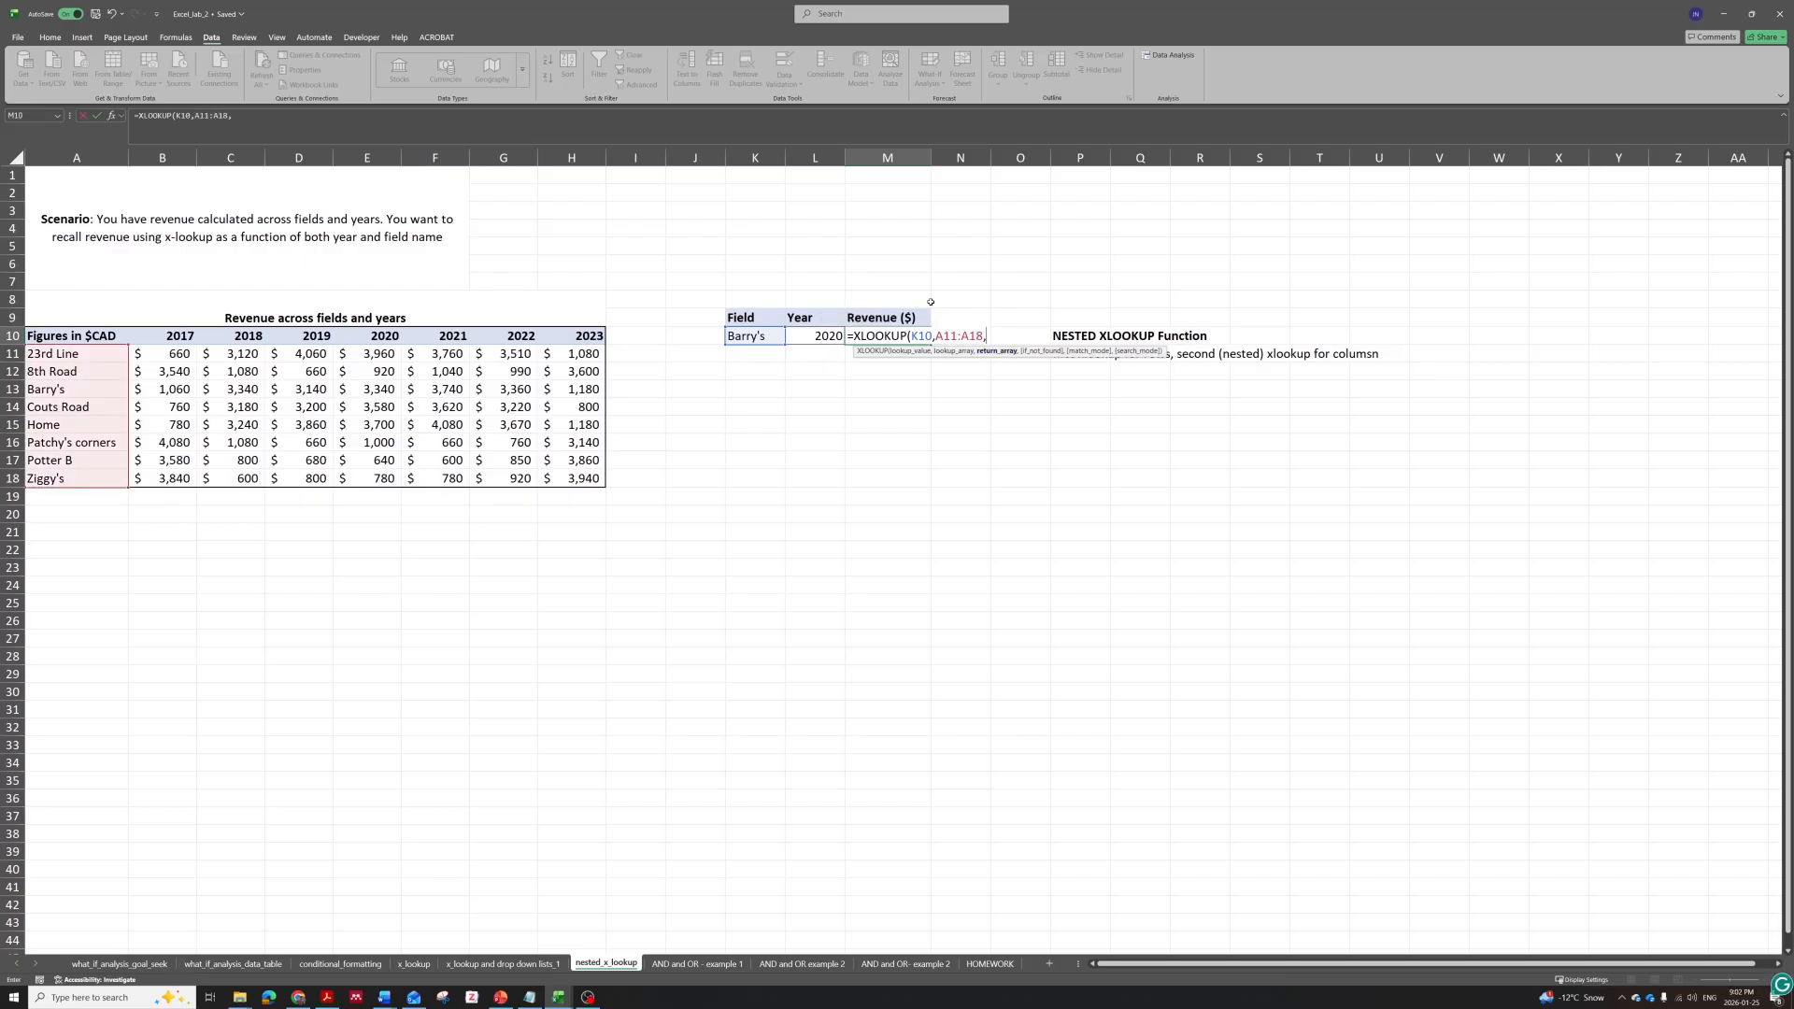
{"action": "type", "text": "x"}
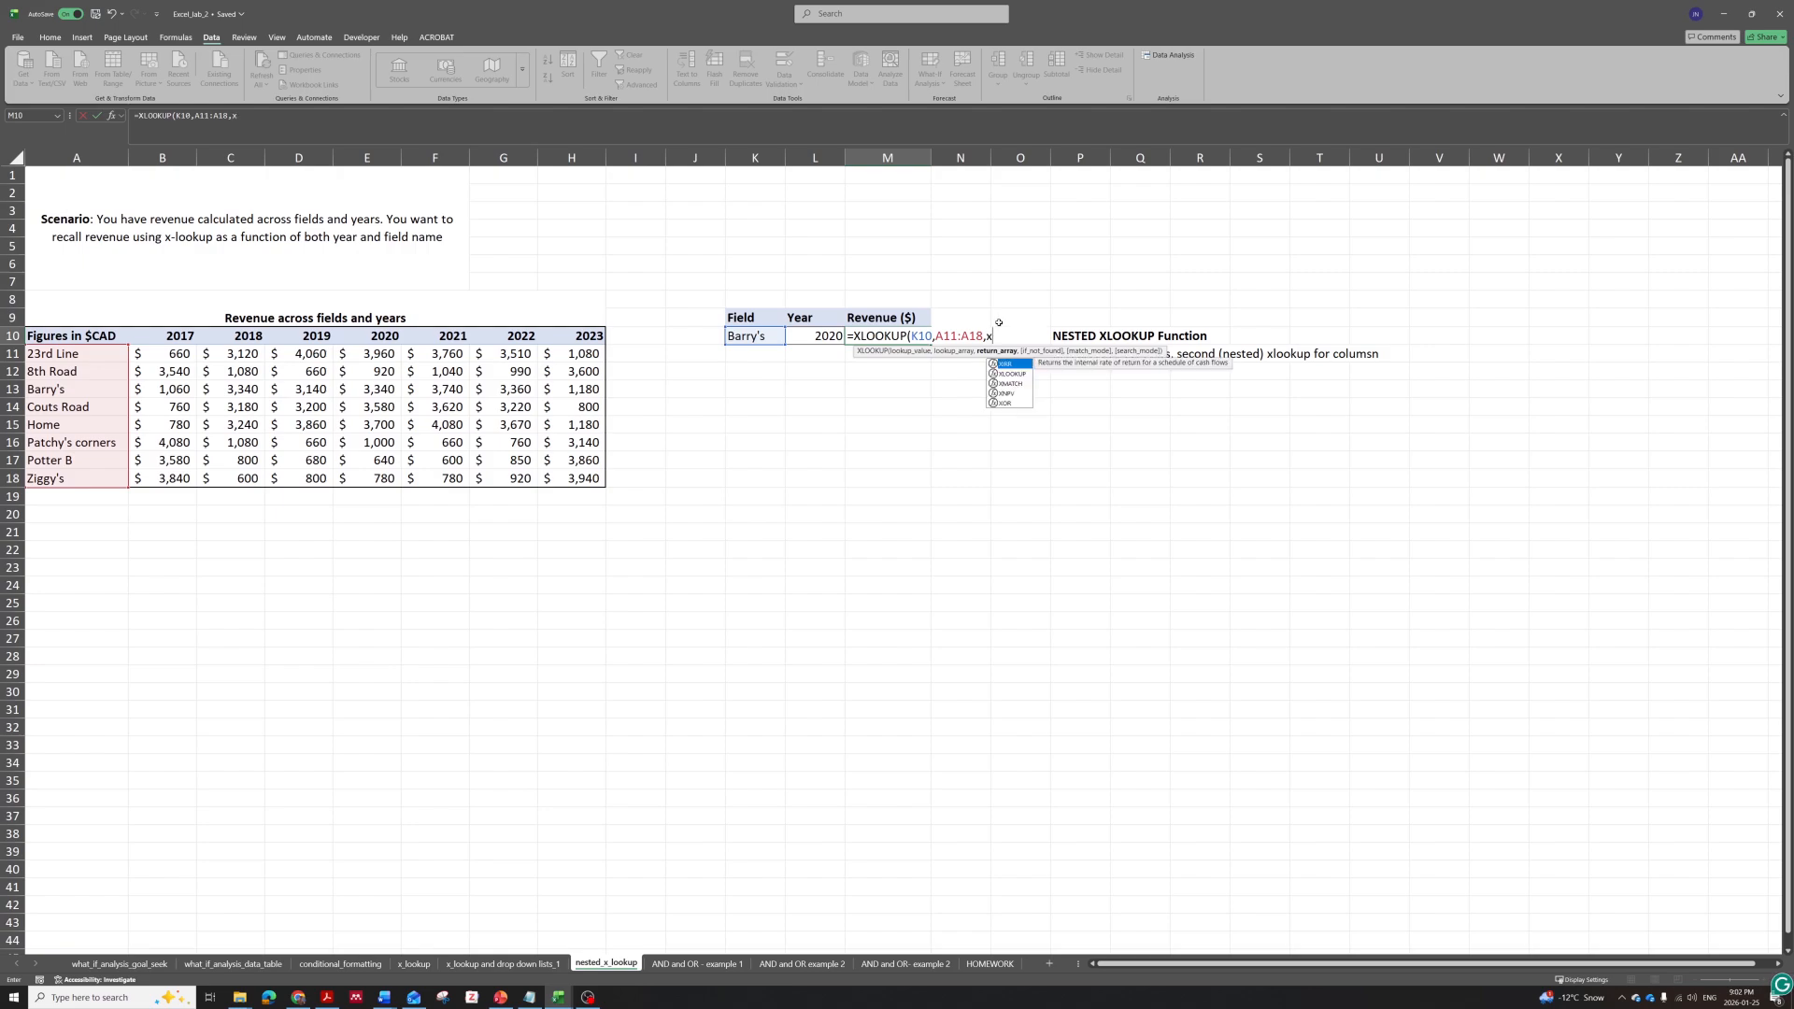
{"action": "type", "text": "look"}
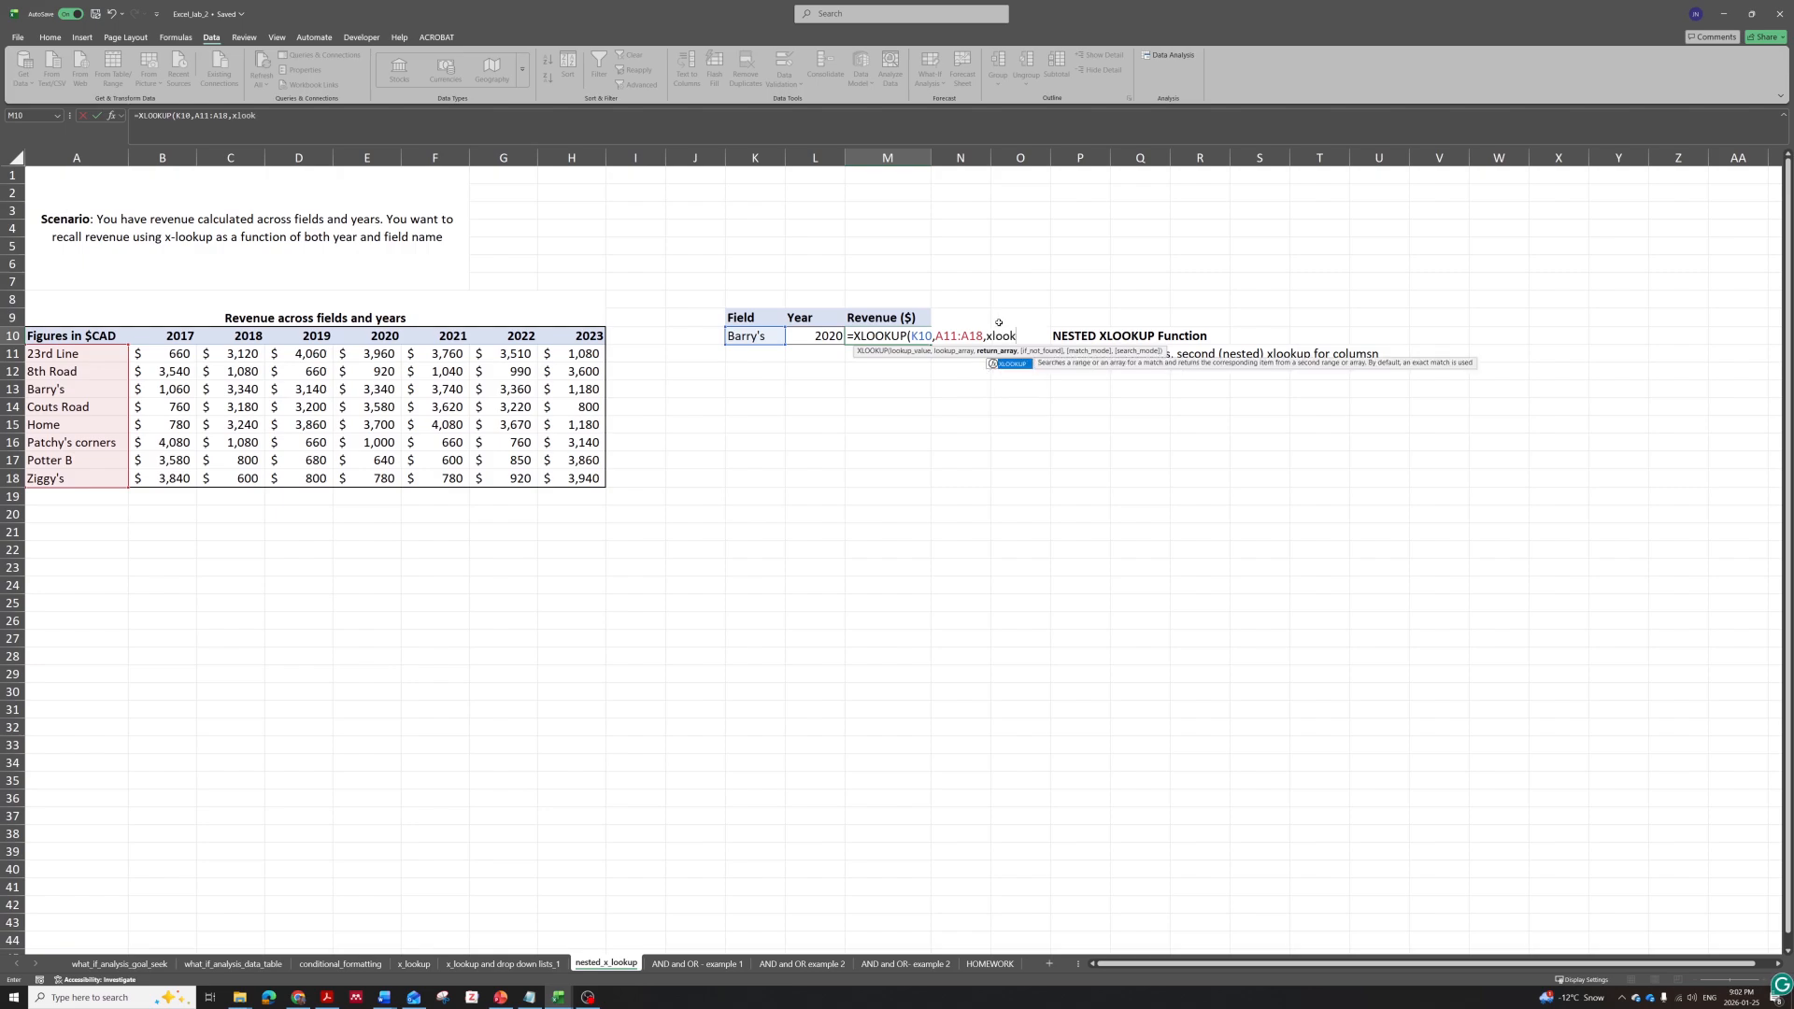
{"action": "key", "text": "Tab"}
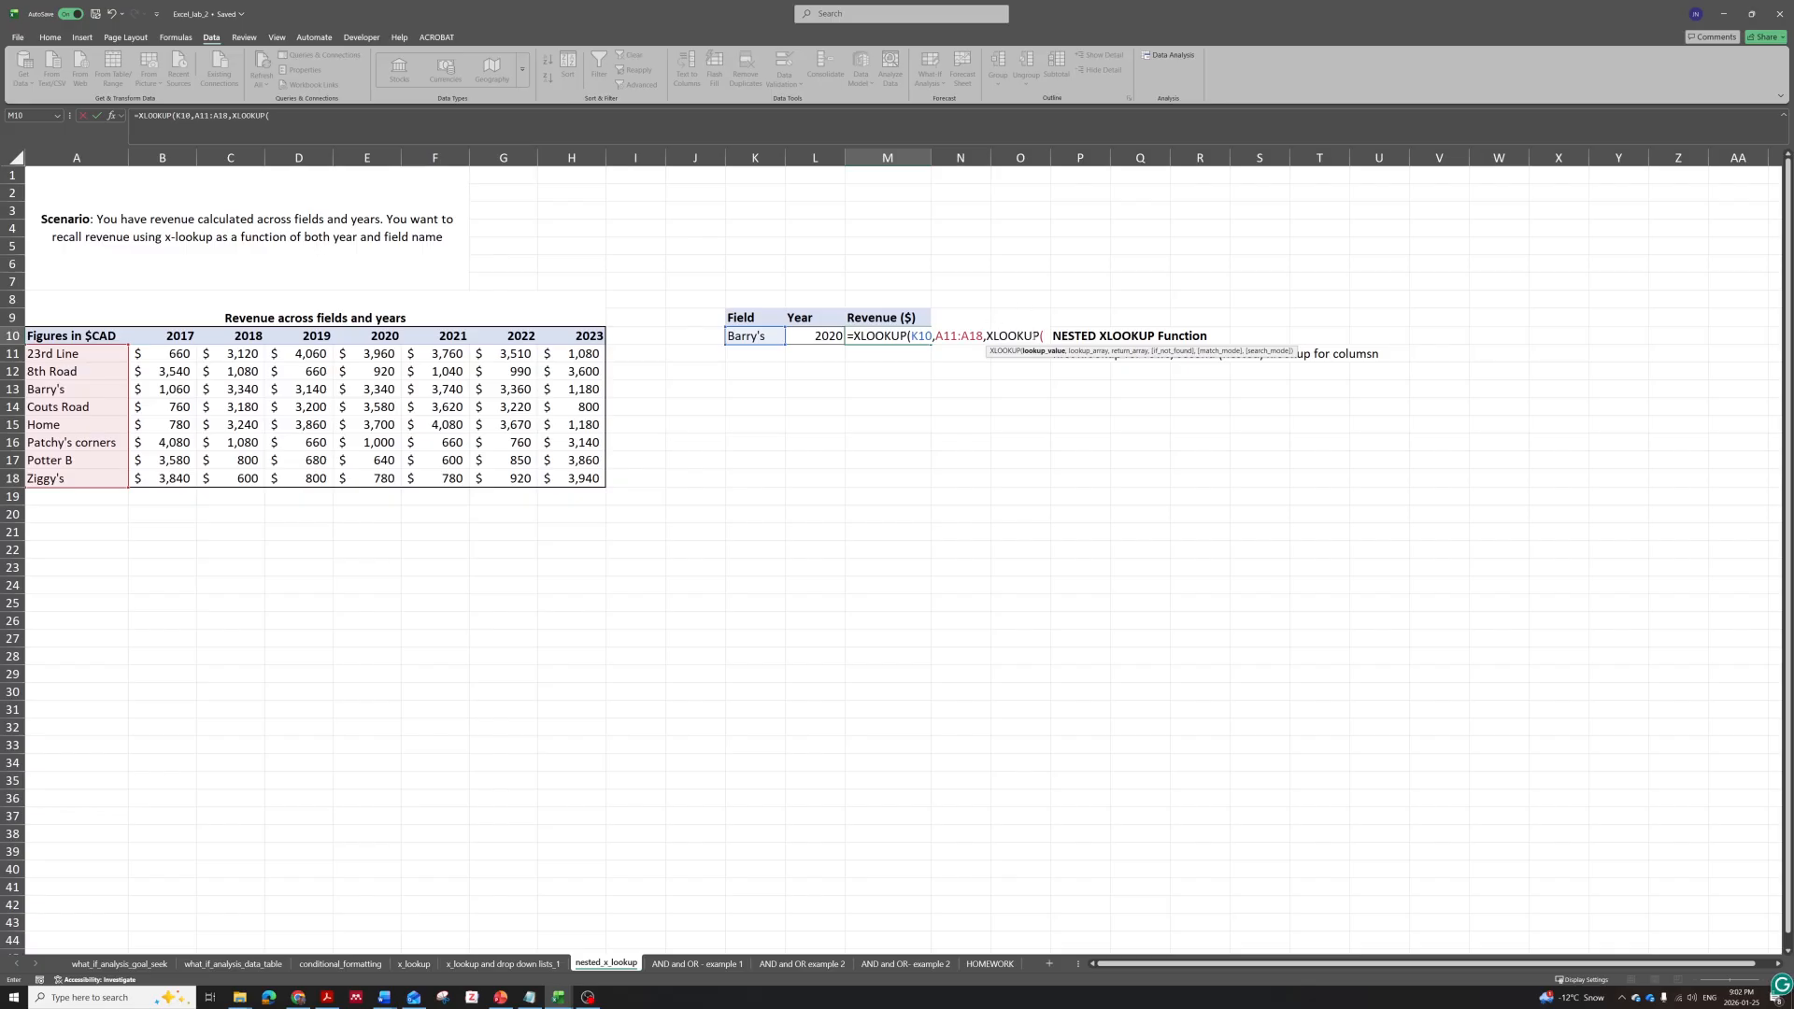
{"action": "left_click", "coordinate": [815, 340]}
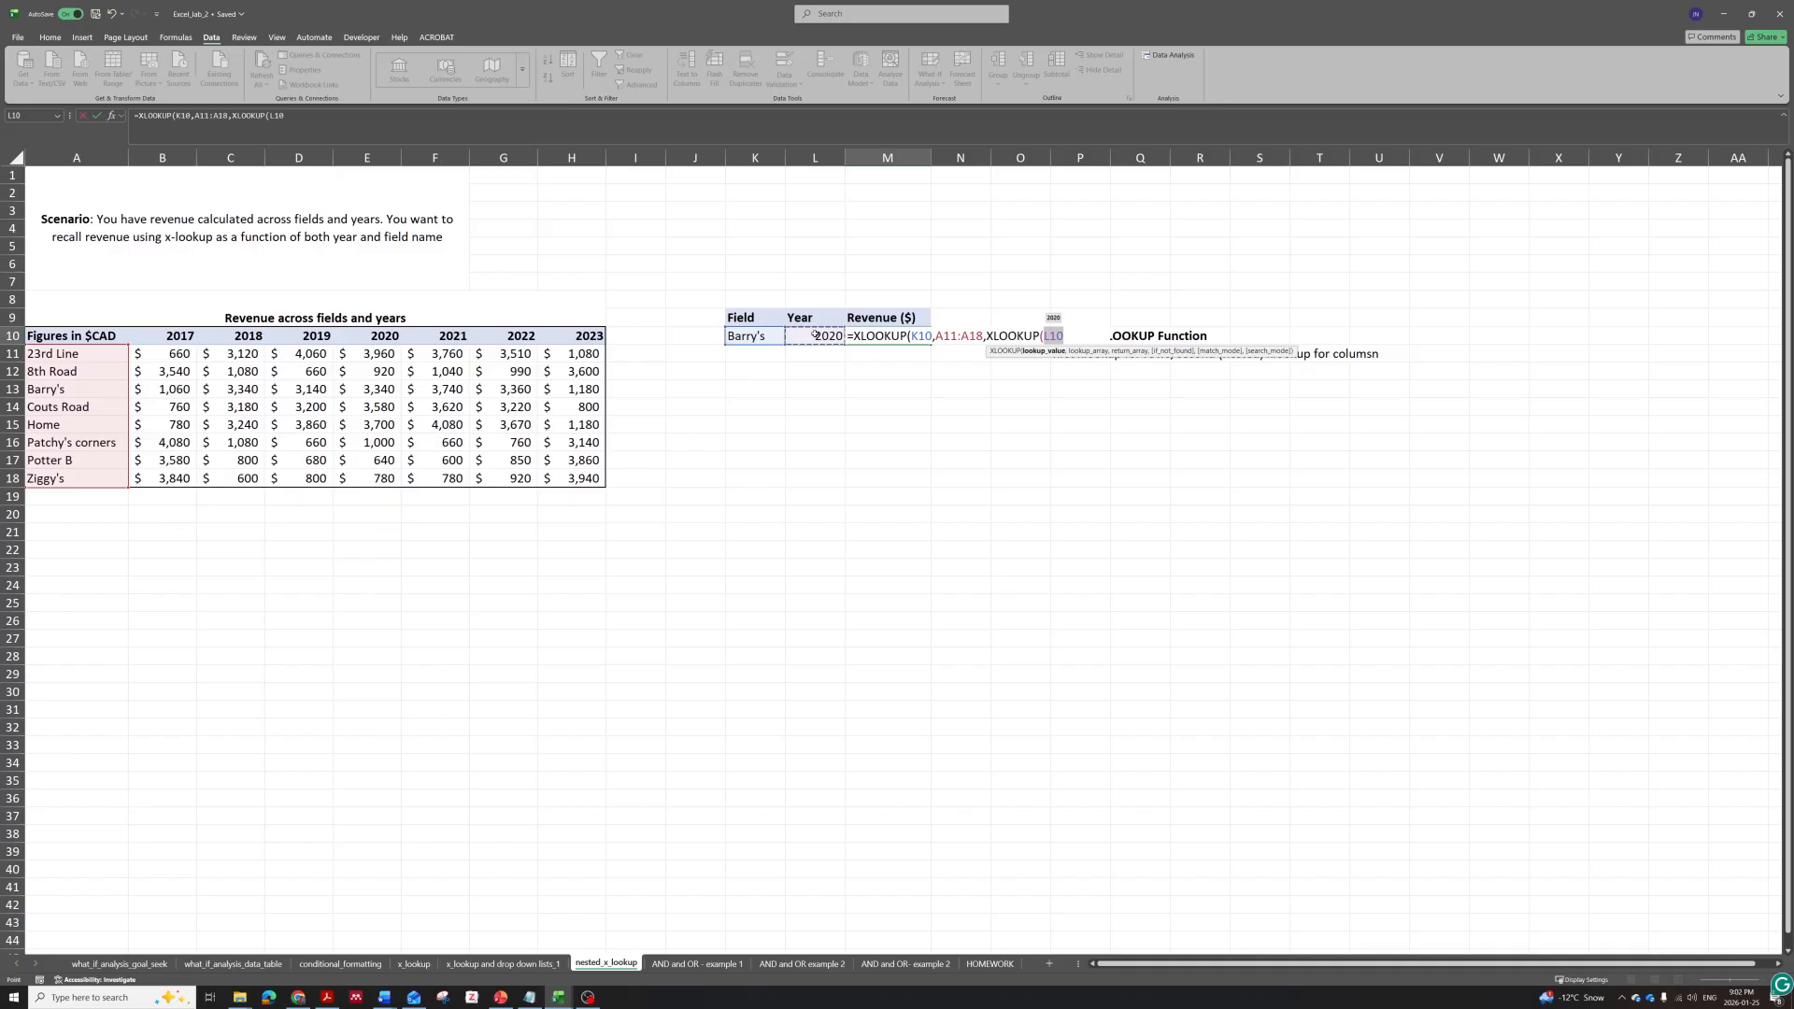
{"action": "type", "text": ","}
{"action": "left_click_drag", "start_coordinate": [174, 336], "coordinate": [578, 338]}
{"action": "type", "text": ","}
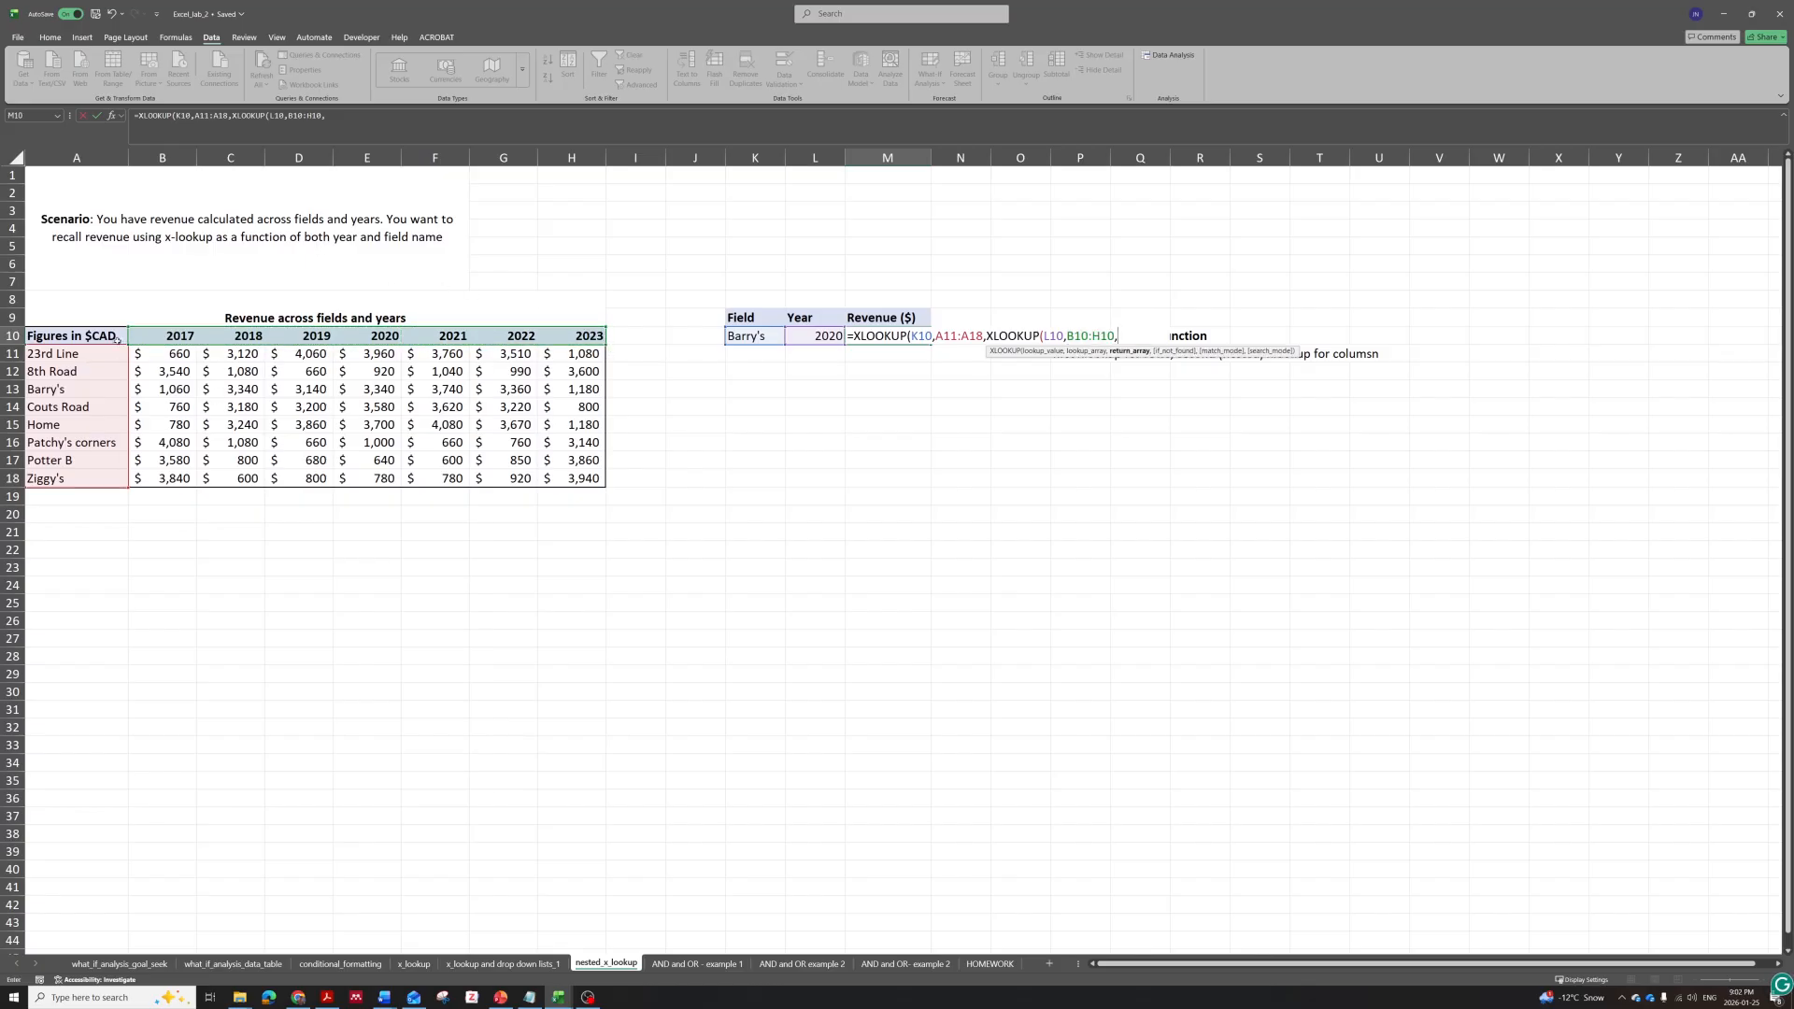
{"action": "left_click_drag", "start_coordinate": [162, 353], "coordinate": [551, 471]}
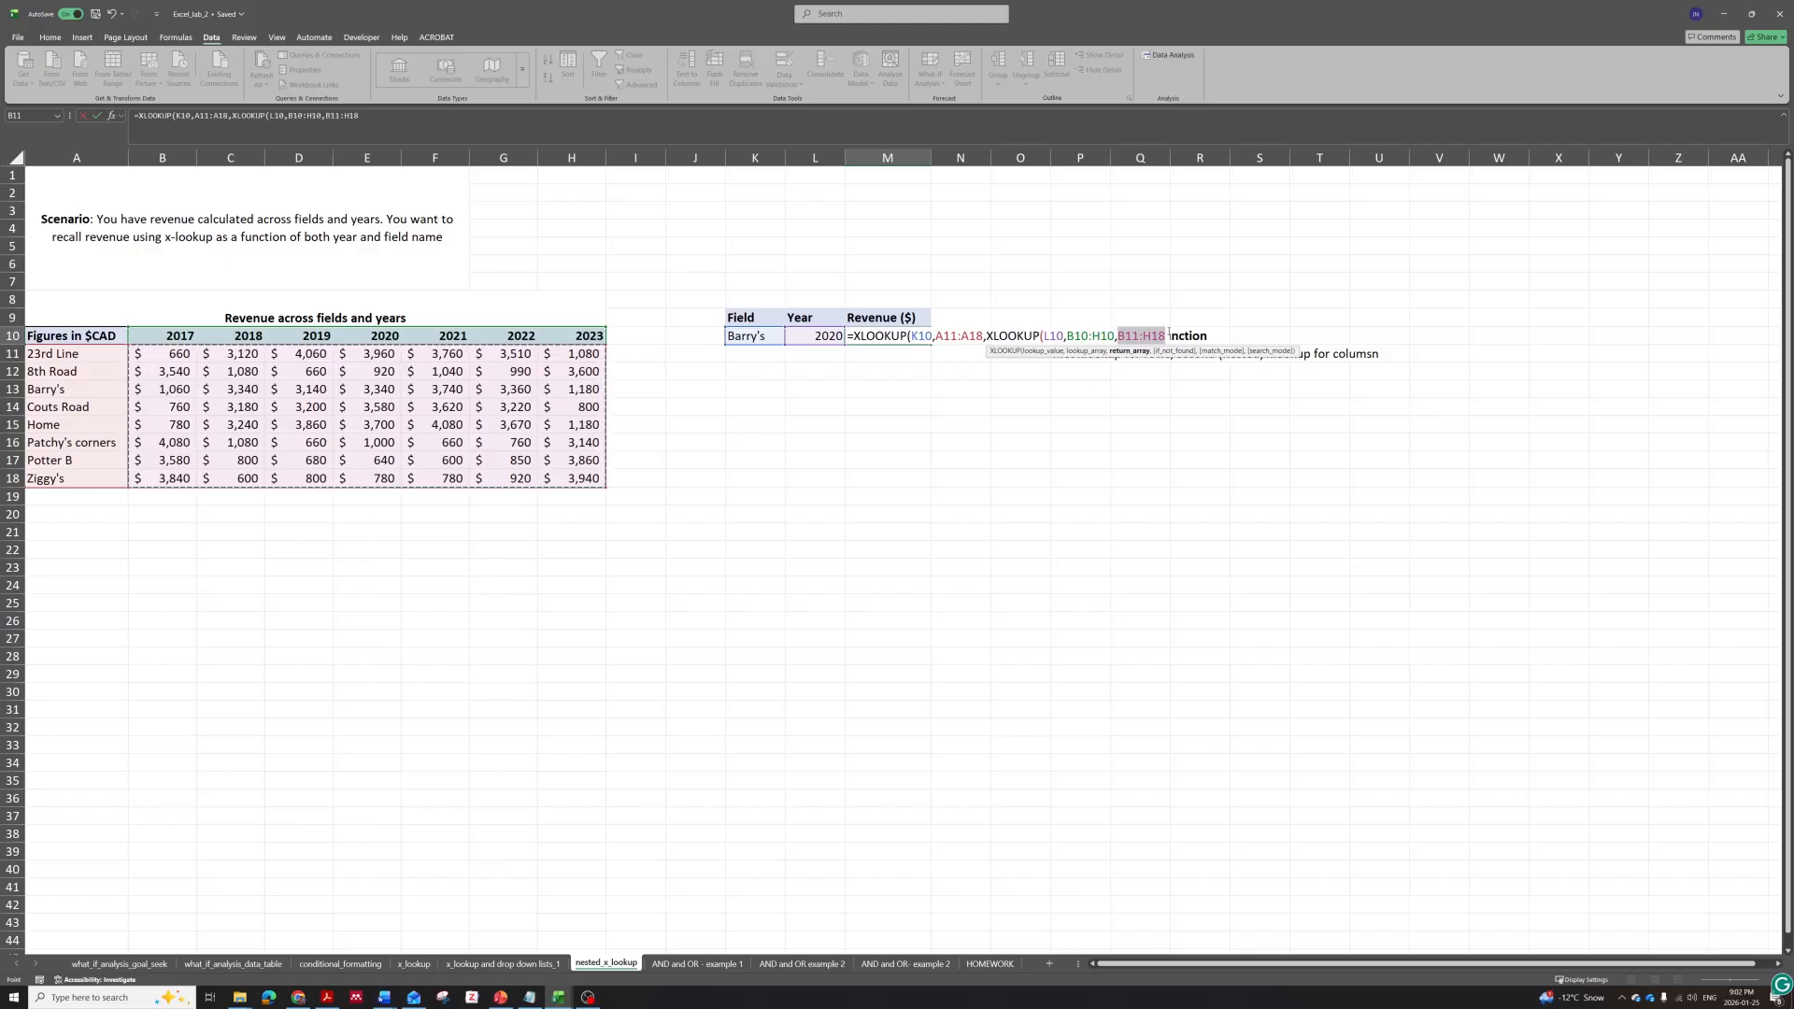
{"action": "type", "text": "))"}
{"action": "key", "text": "Return"}
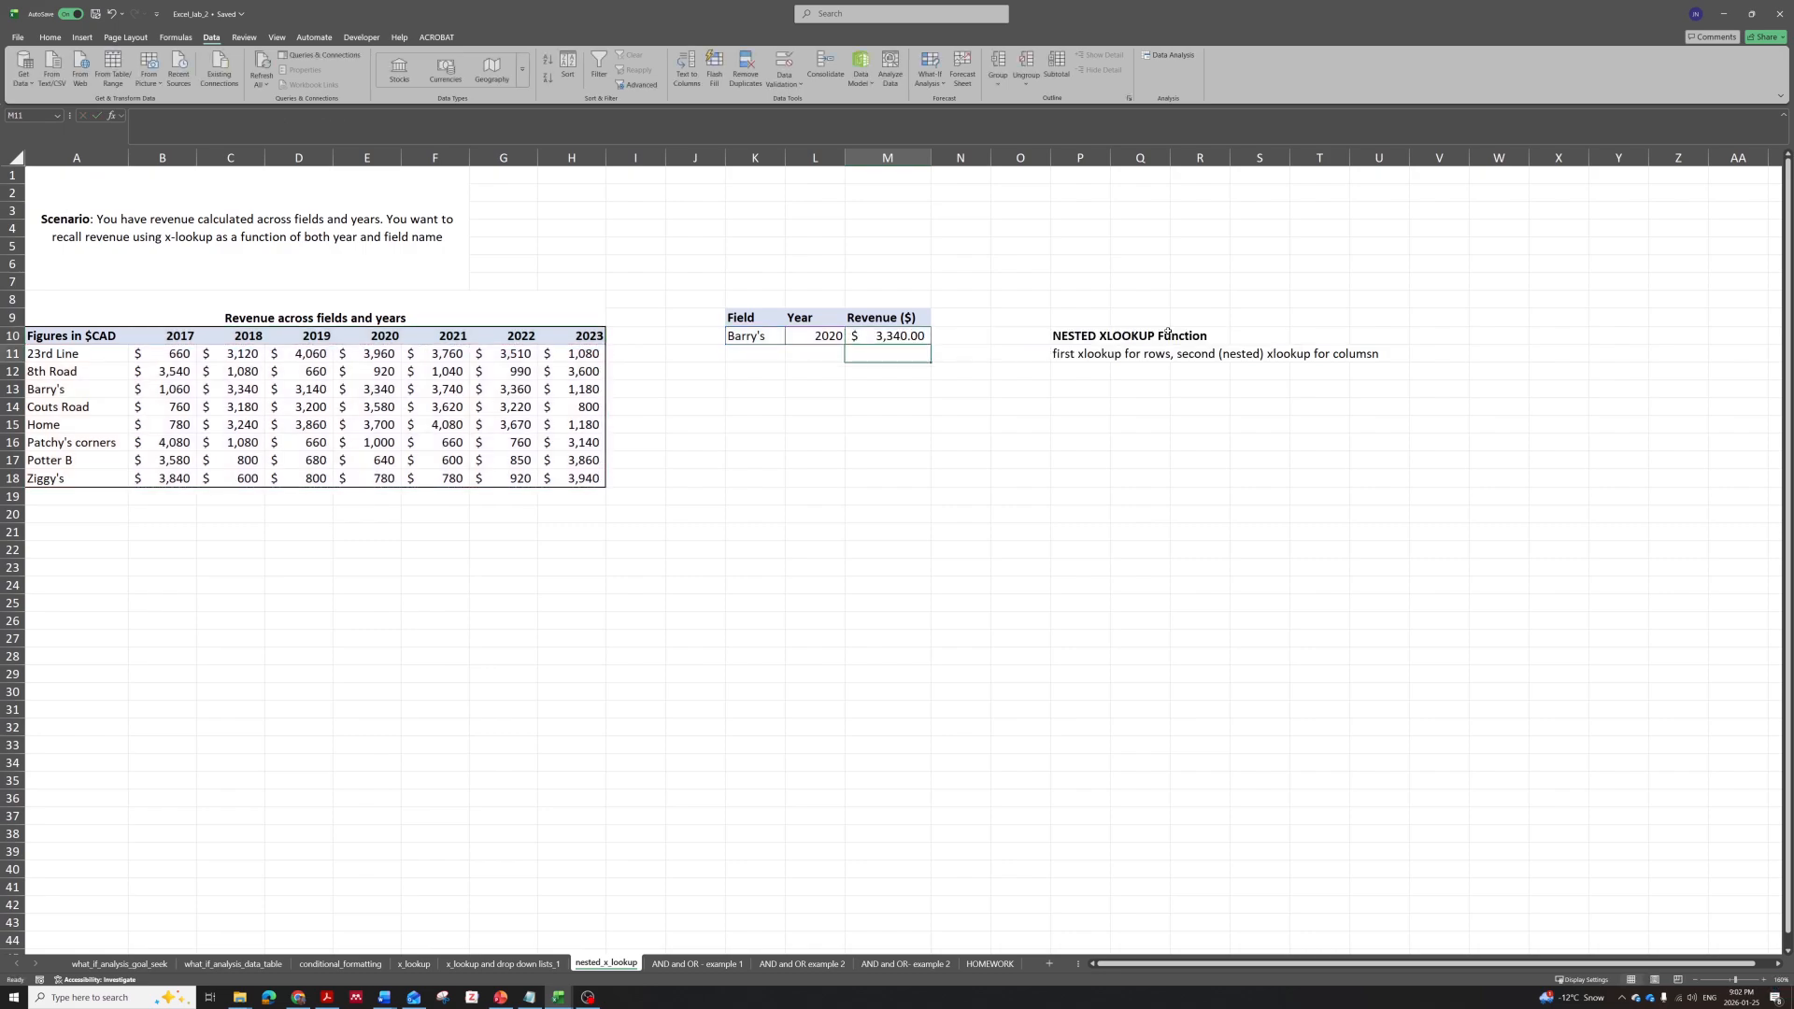
Review the nested XLOOKUP formula in M10 and its referenced ranges without changing it.
{"action": "left_click", "coordinate": [892, 334]}
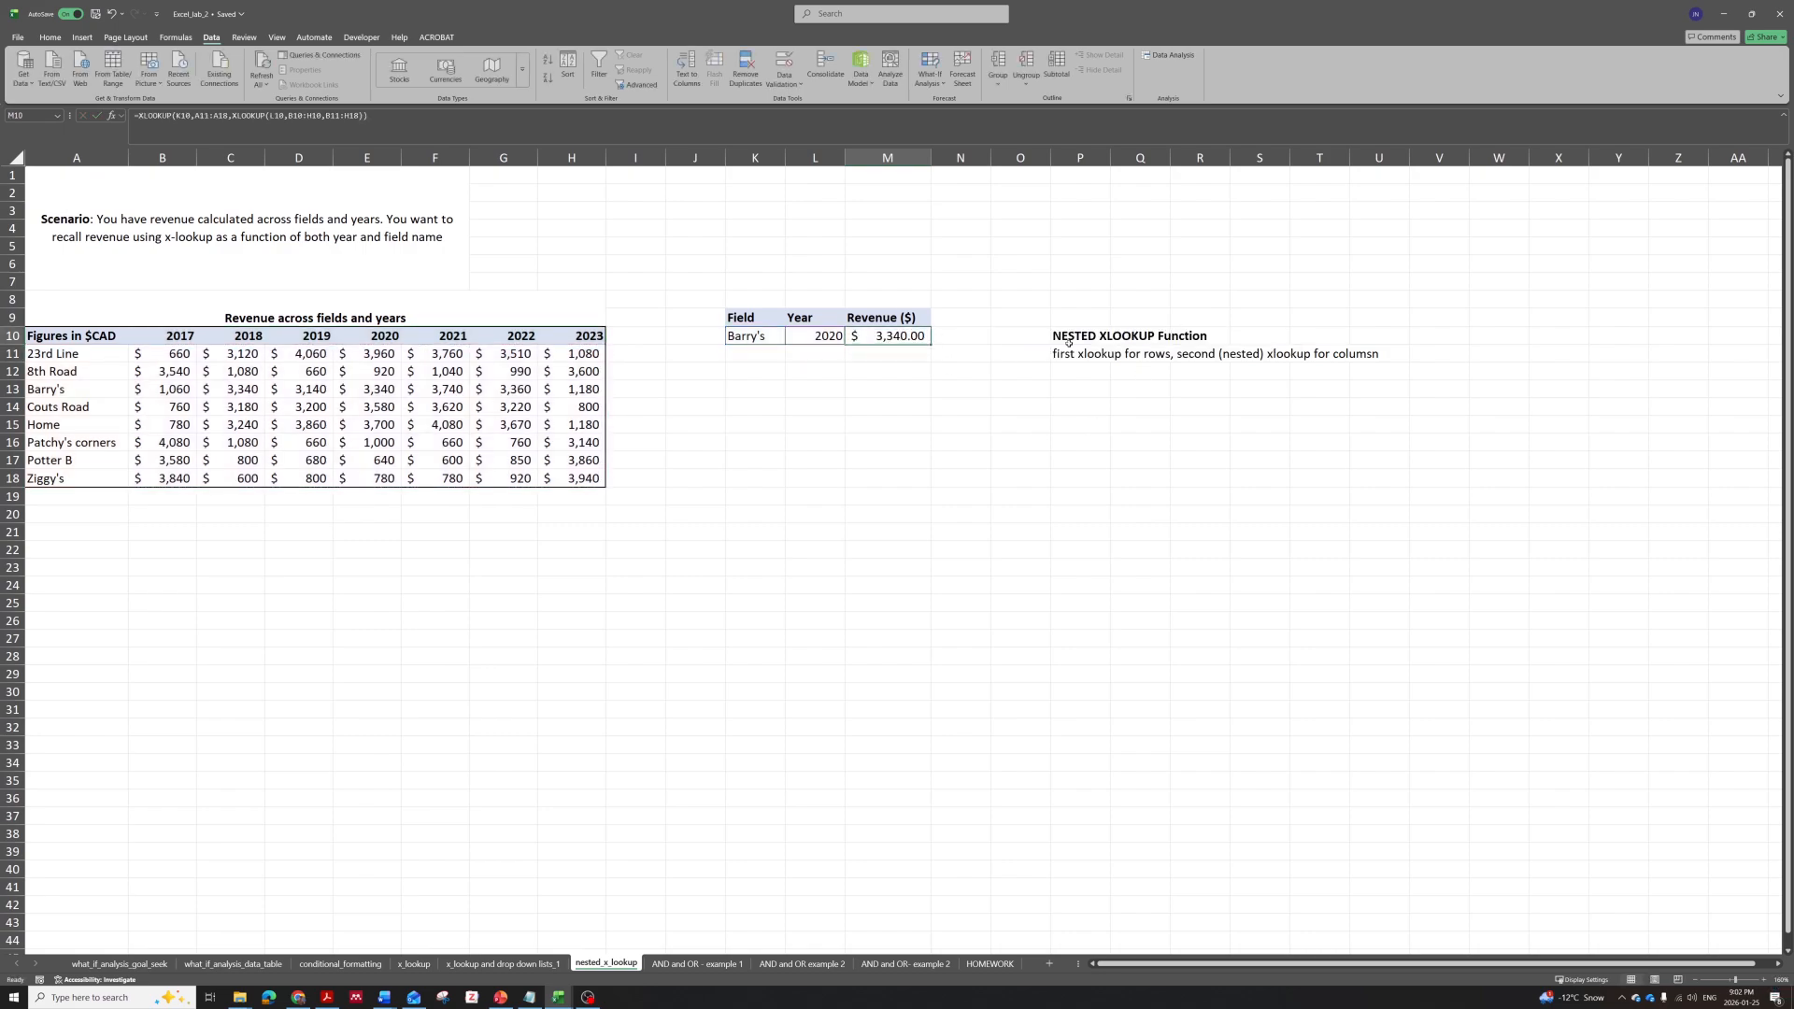
{"action": "double_click", "coordinate": [911, 337]}
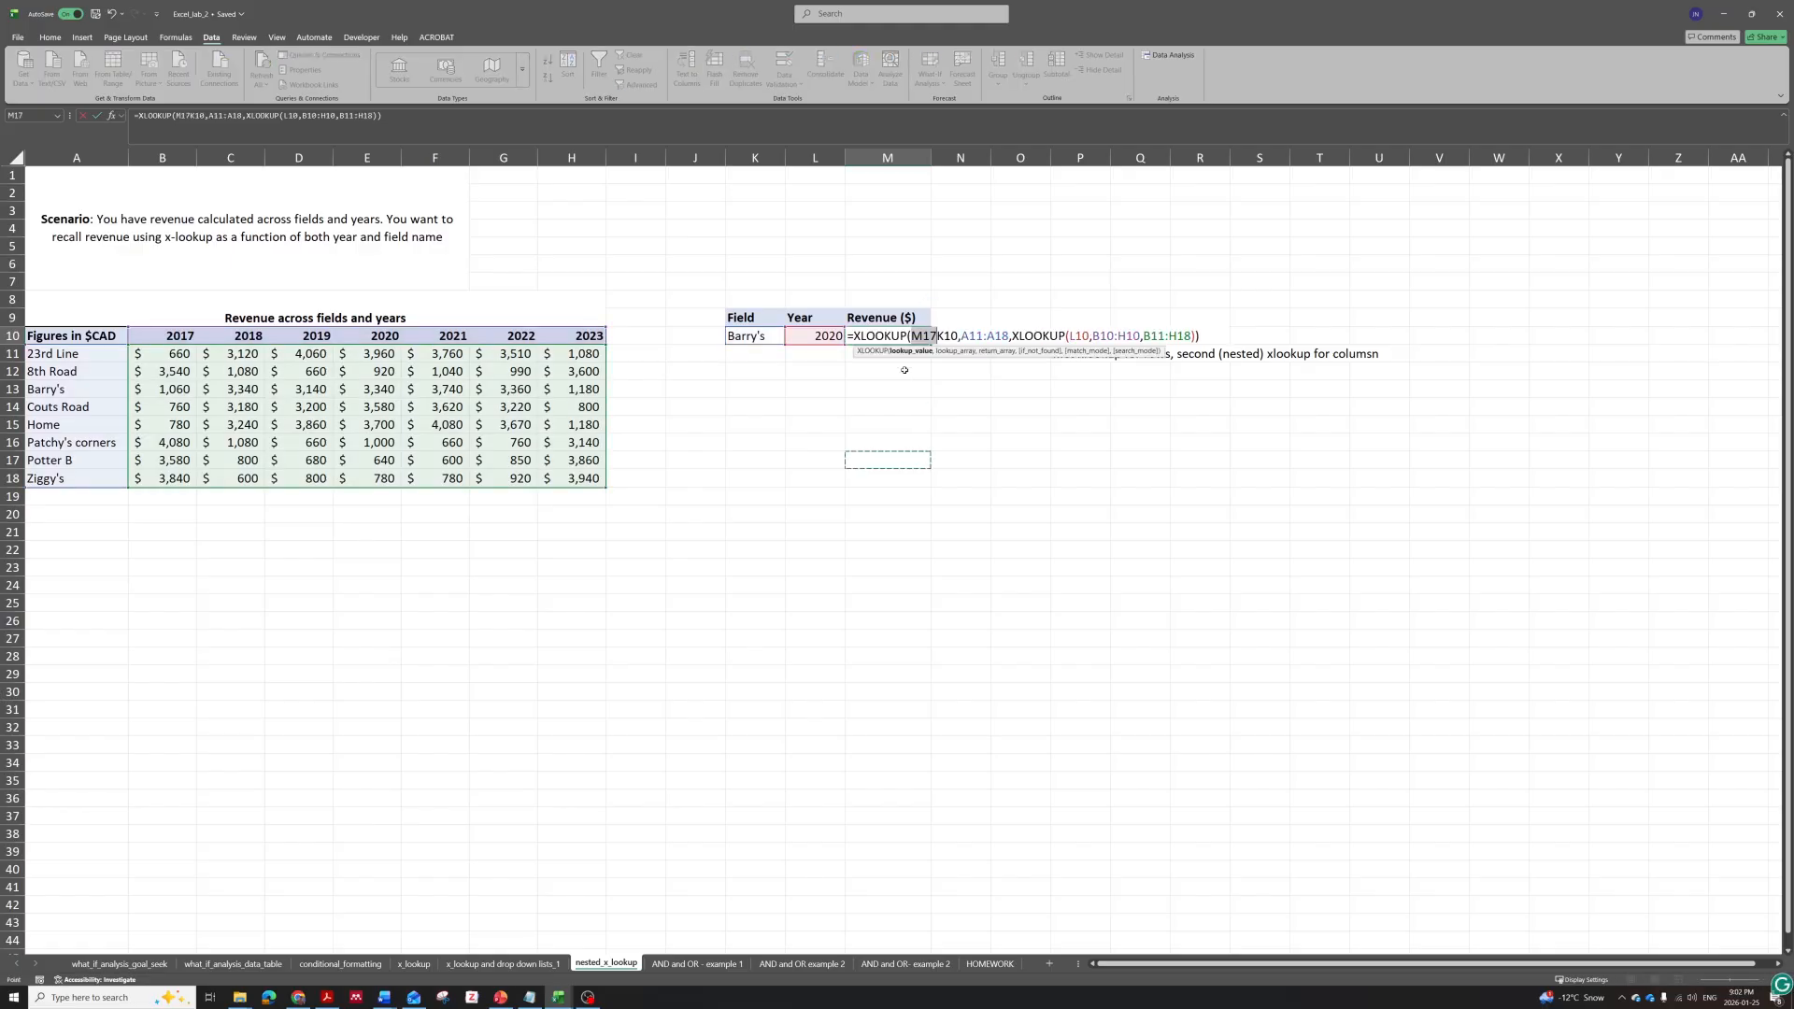
{"action": "key", "text": "Escape"}
{"action": "scroll", "coordinate": [920, 350], "scroll_direction": "up", "scroll_amount": 3}
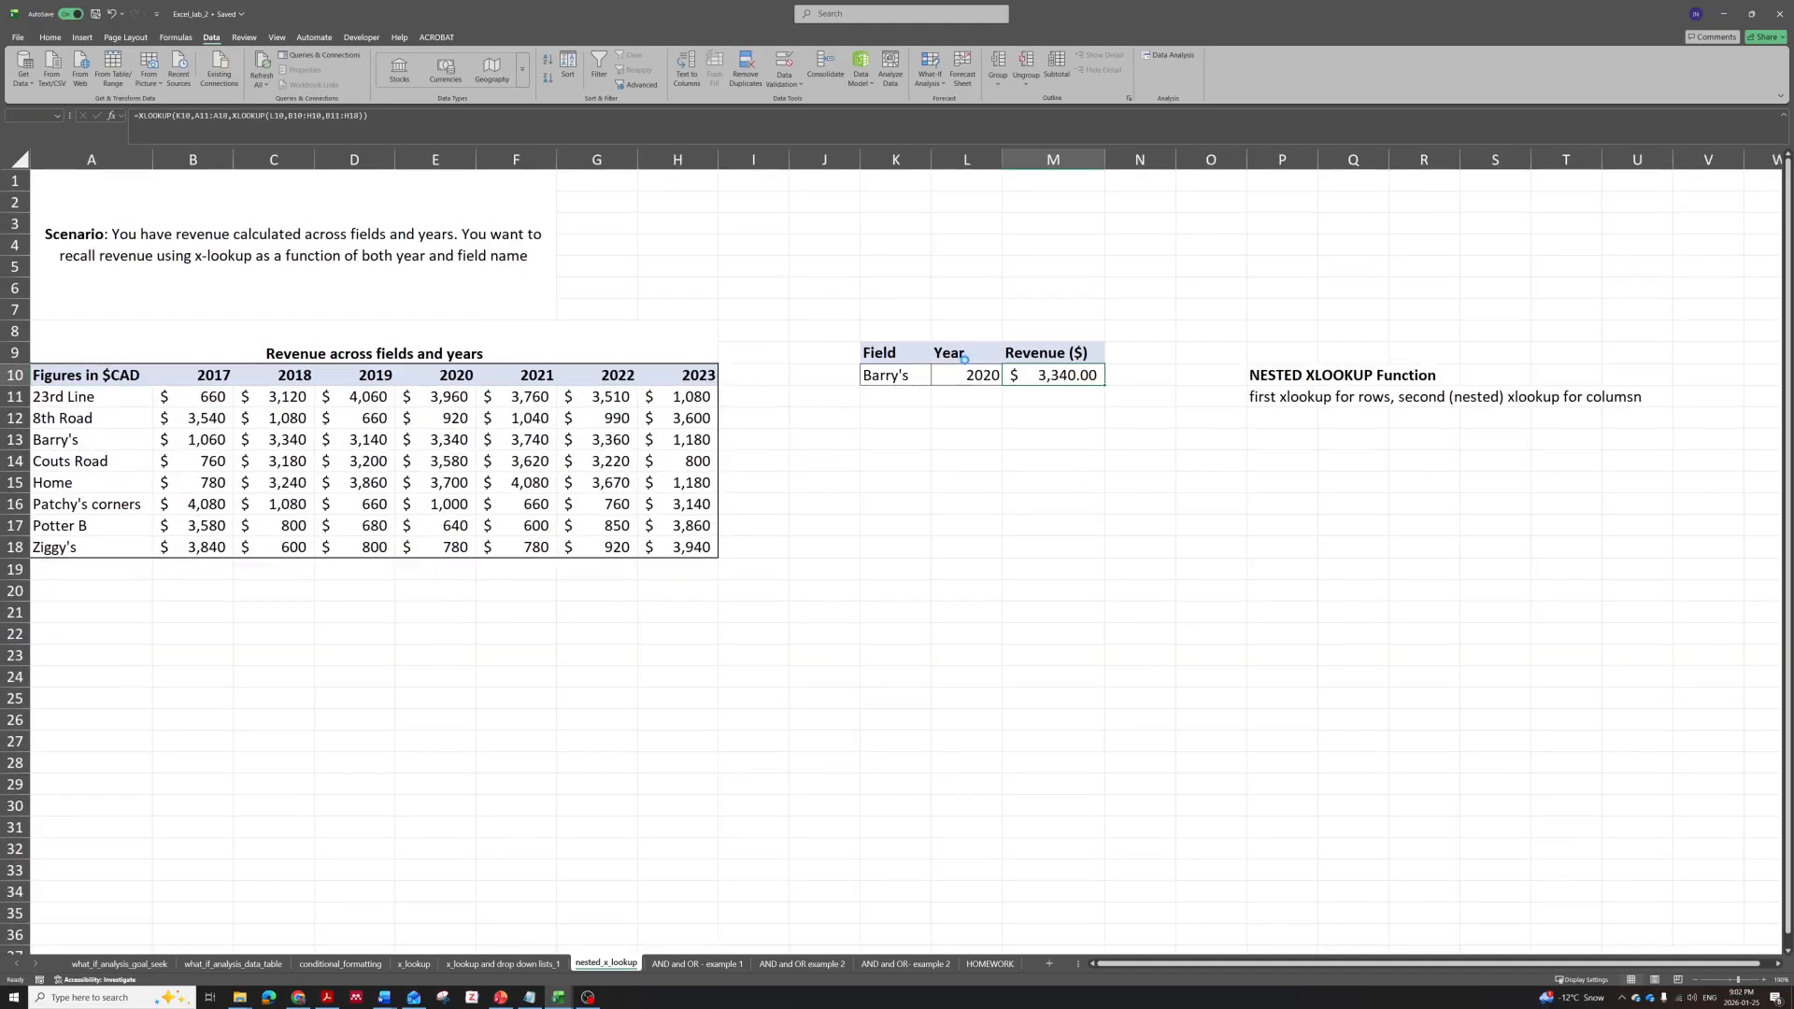
{"action": "key", "text": "F2"}
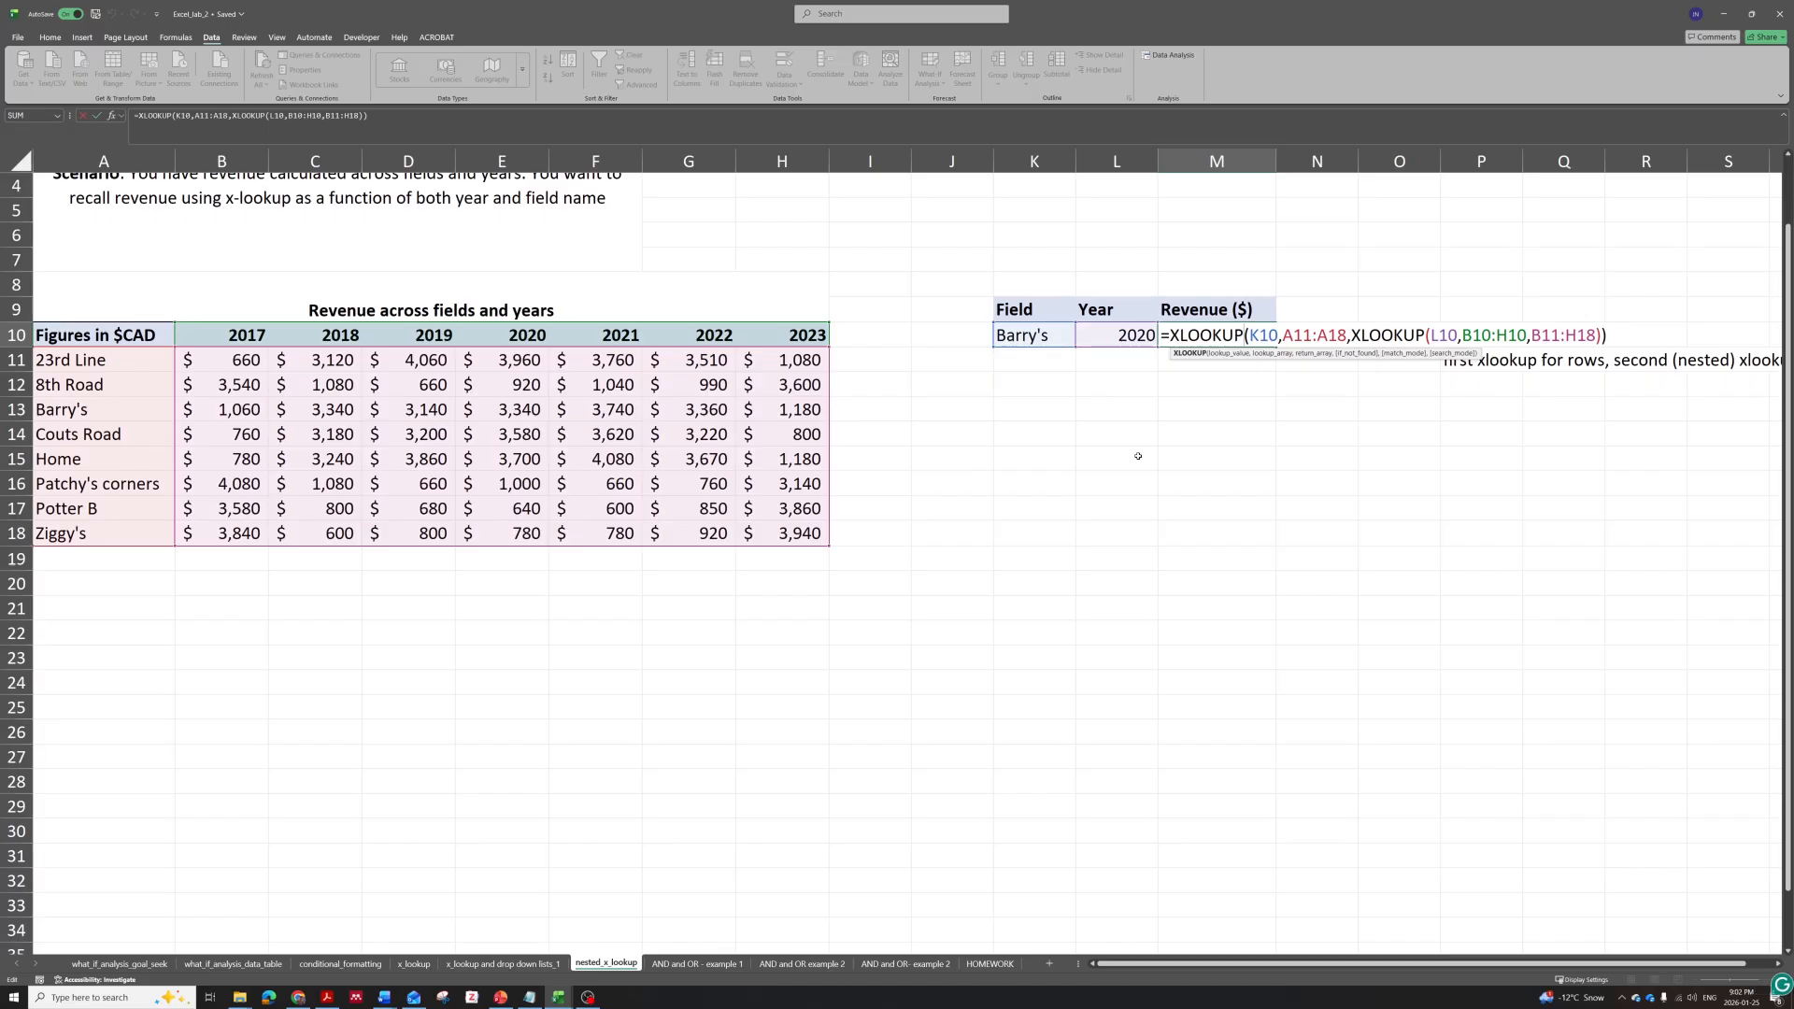
{"action": "key", "text": "Return"}
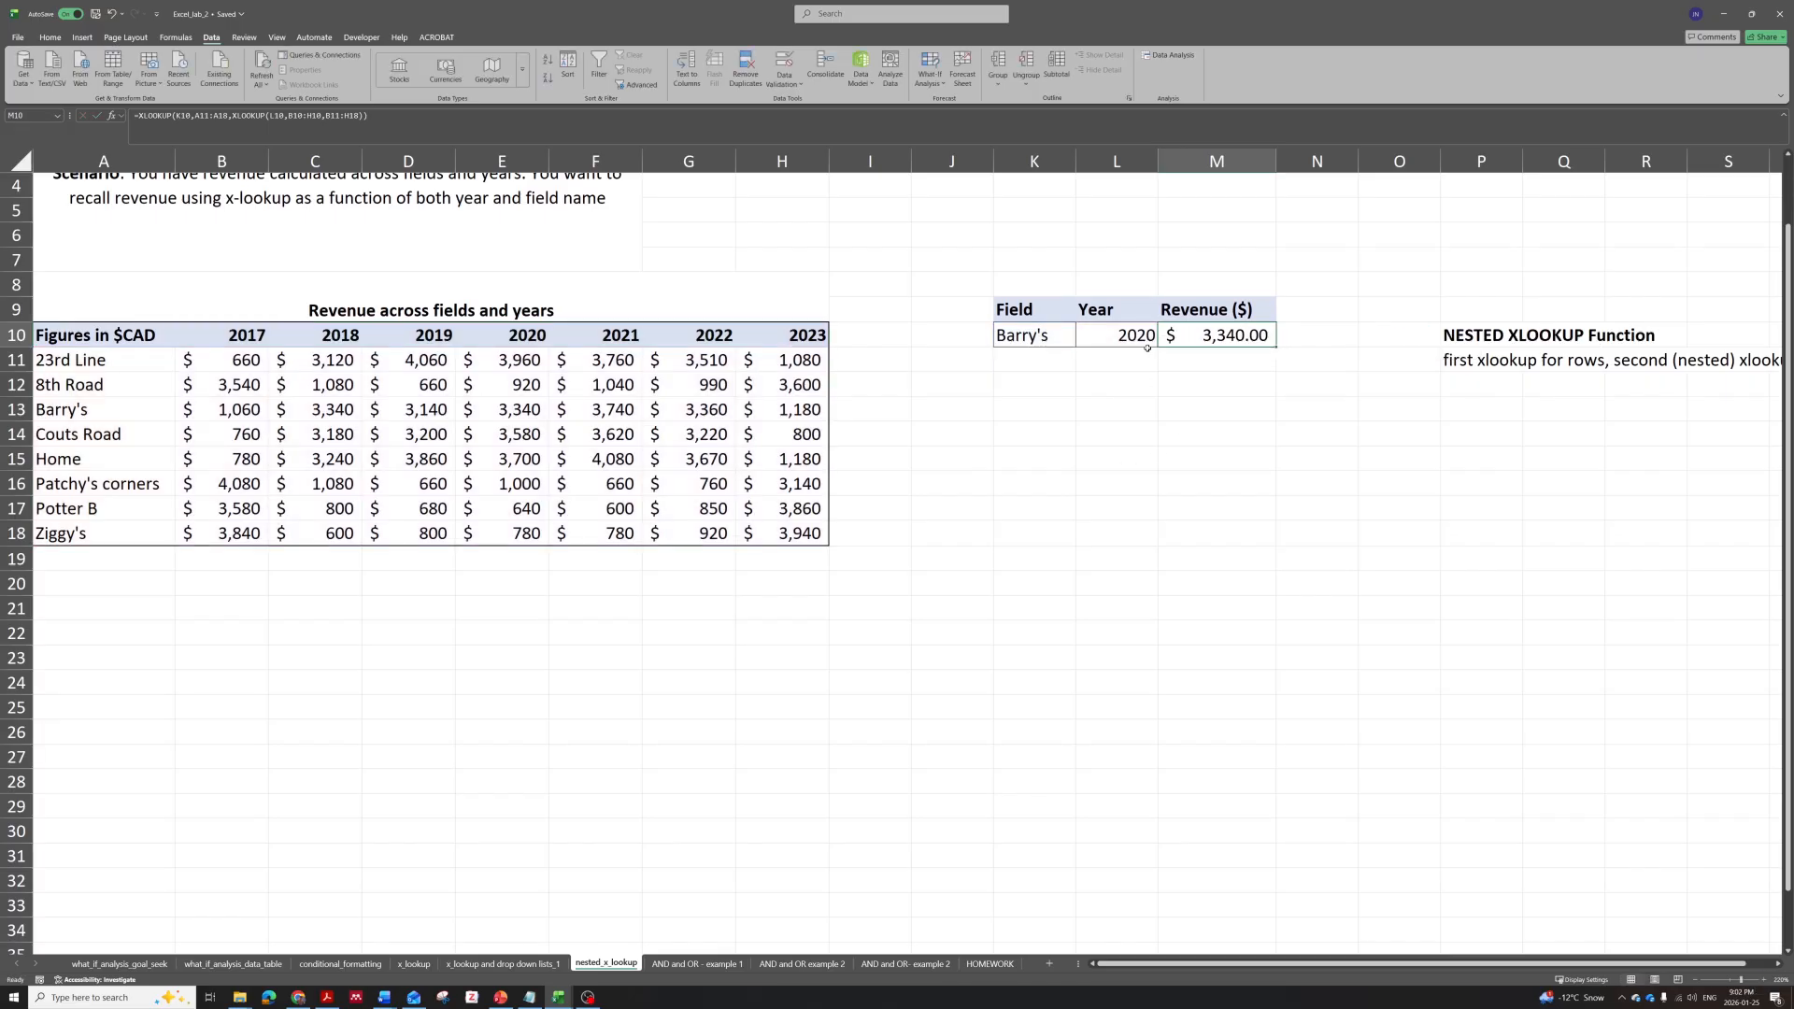
Choose 2022 as the lookup year in L10.
{"action": "left_click", "coordinate": [1121, 337]}
{"action": "left_click", "coordinate": [1164, 338]}
{"action": "left_click", "coordinate": [1142, 401]}
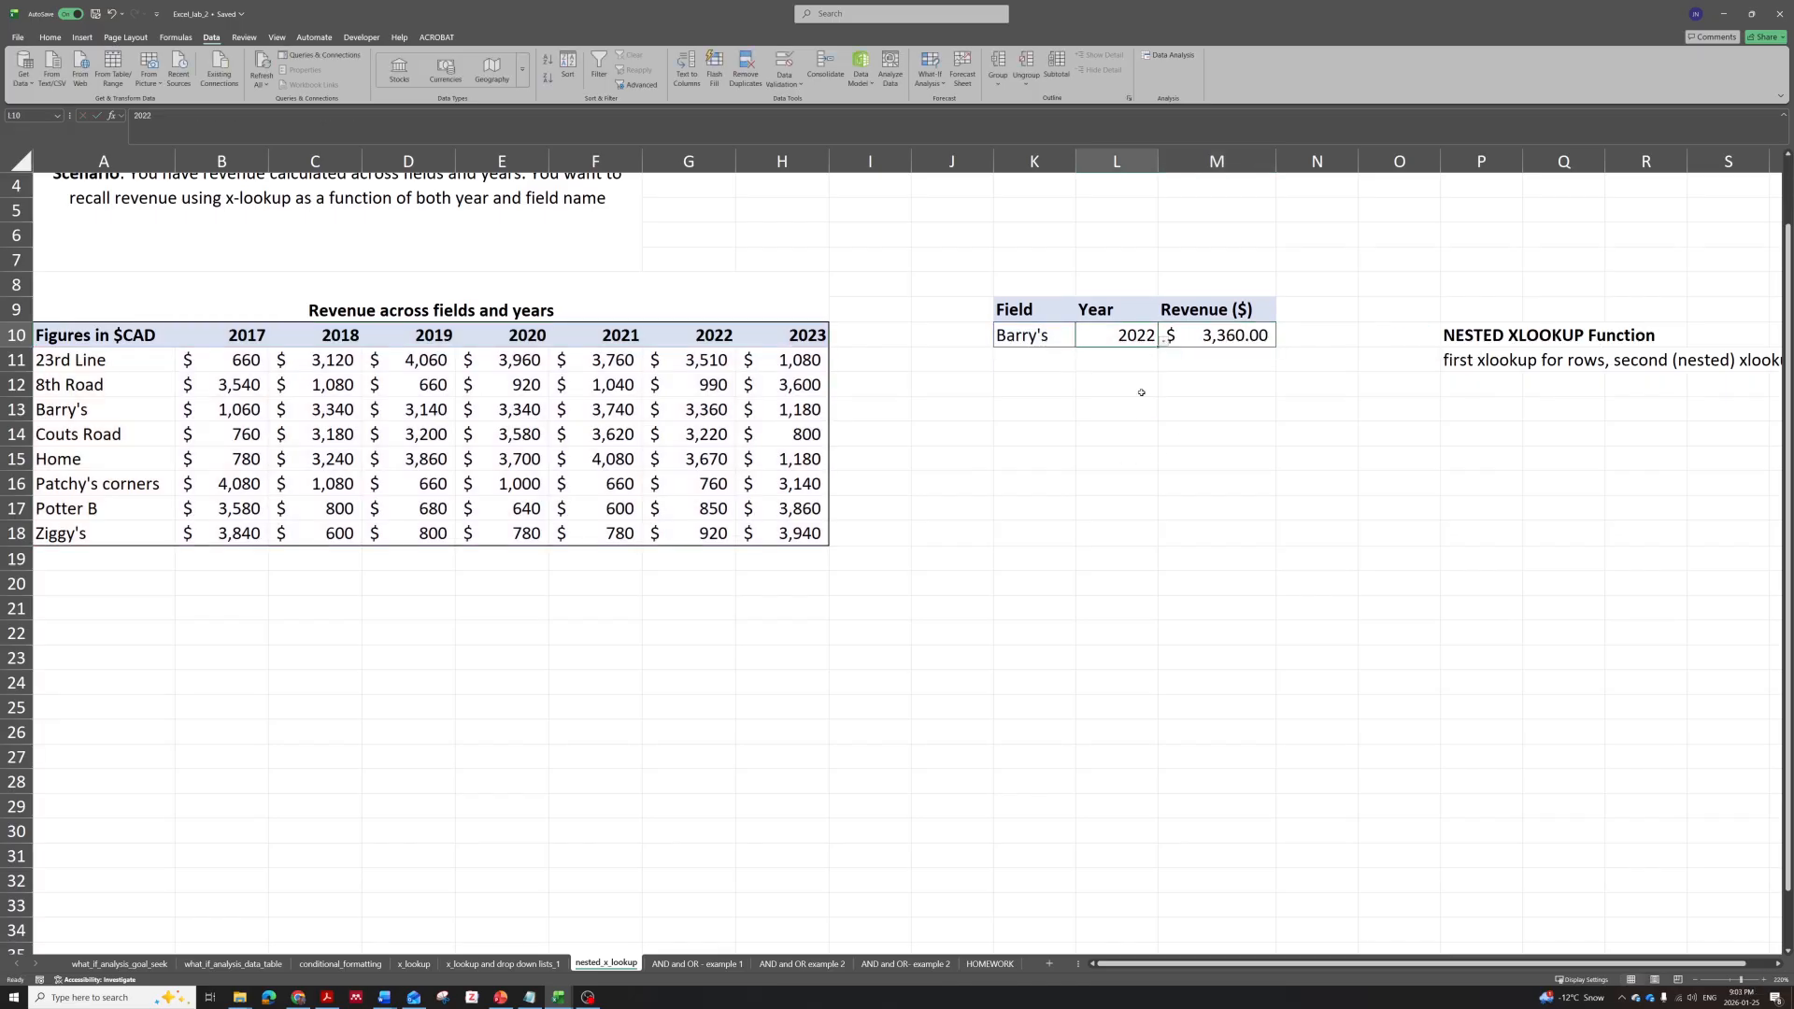
Choose 23rd Line as the lookup field in K10.
{"action": "left_click", "coordinate": [1021, 326]}
{"action": "left_click", "coordinate": [1081, 340]}
{"action": "left_click", "coordinate": [1032, 420]}
{"action": "left_click", "coordinate": [1081, 340]}
{"action": "left_click", "coordinate": [1028, 355]}
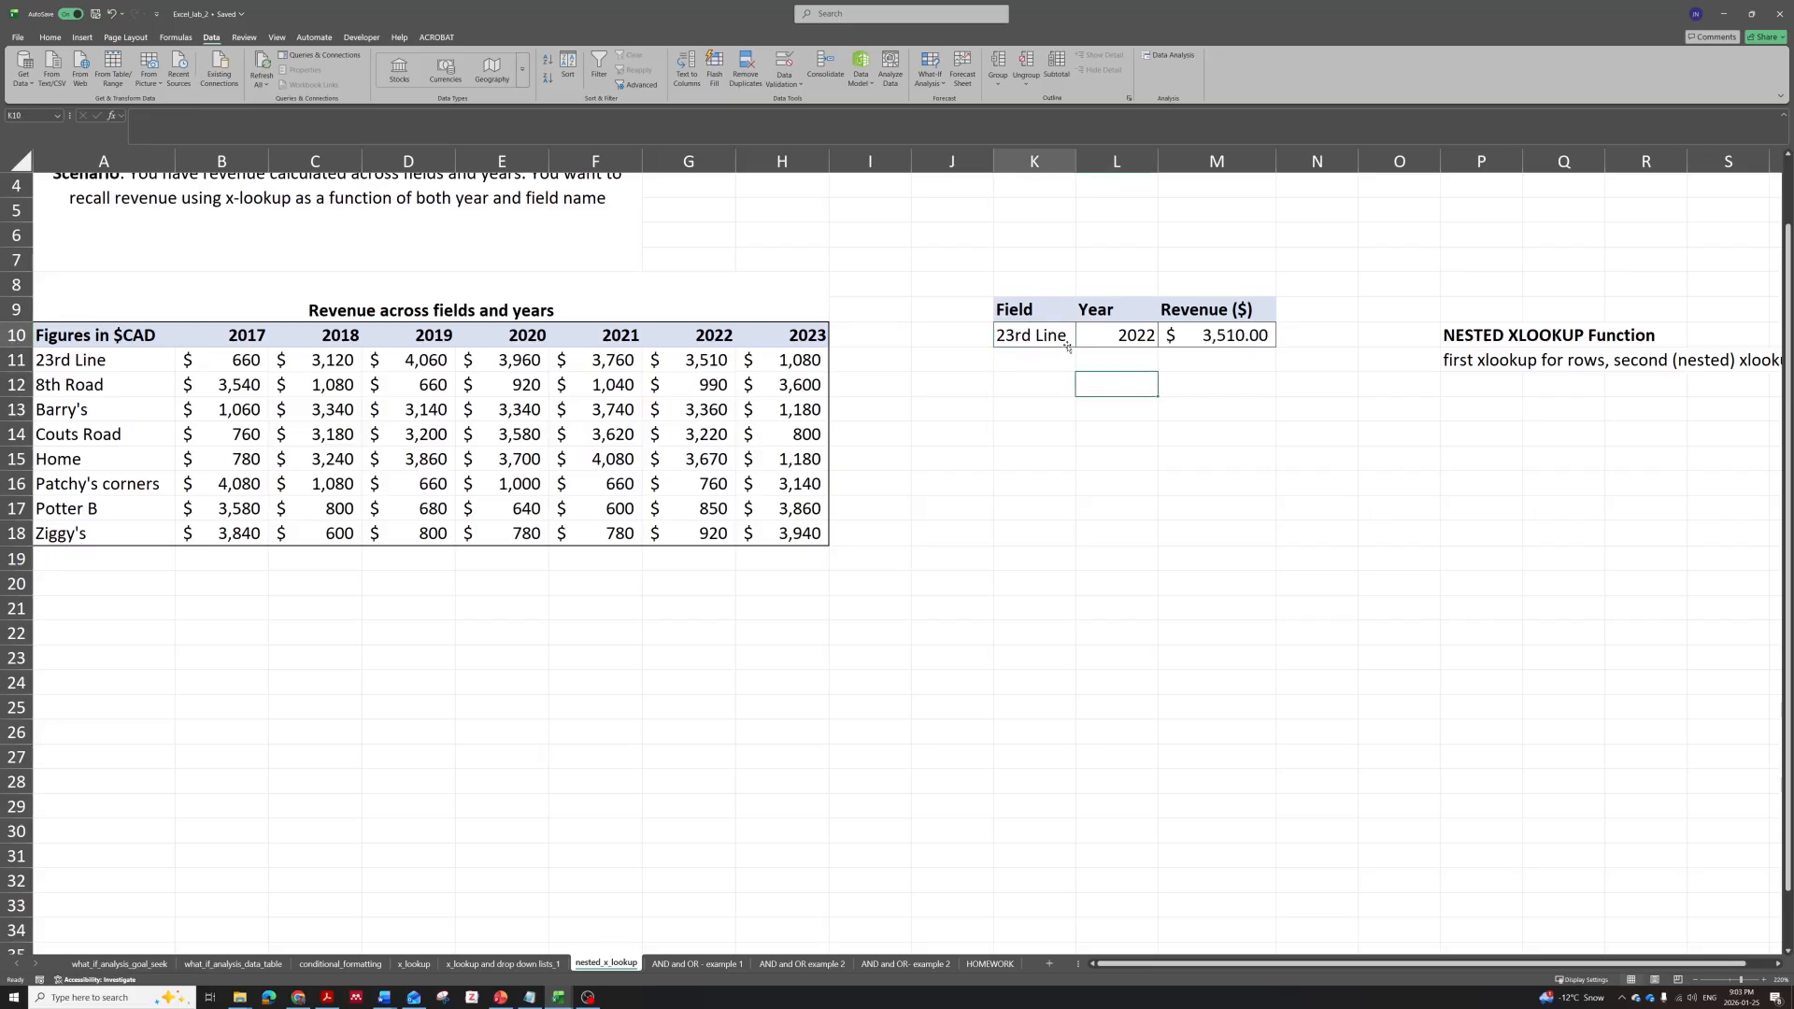
{"action": "scroll", "coordinate": [1153, 382], "scroll_direction": "down", "scroll_amount": 2}
{"action": "left_click", "coordinate": [1072, 392]}
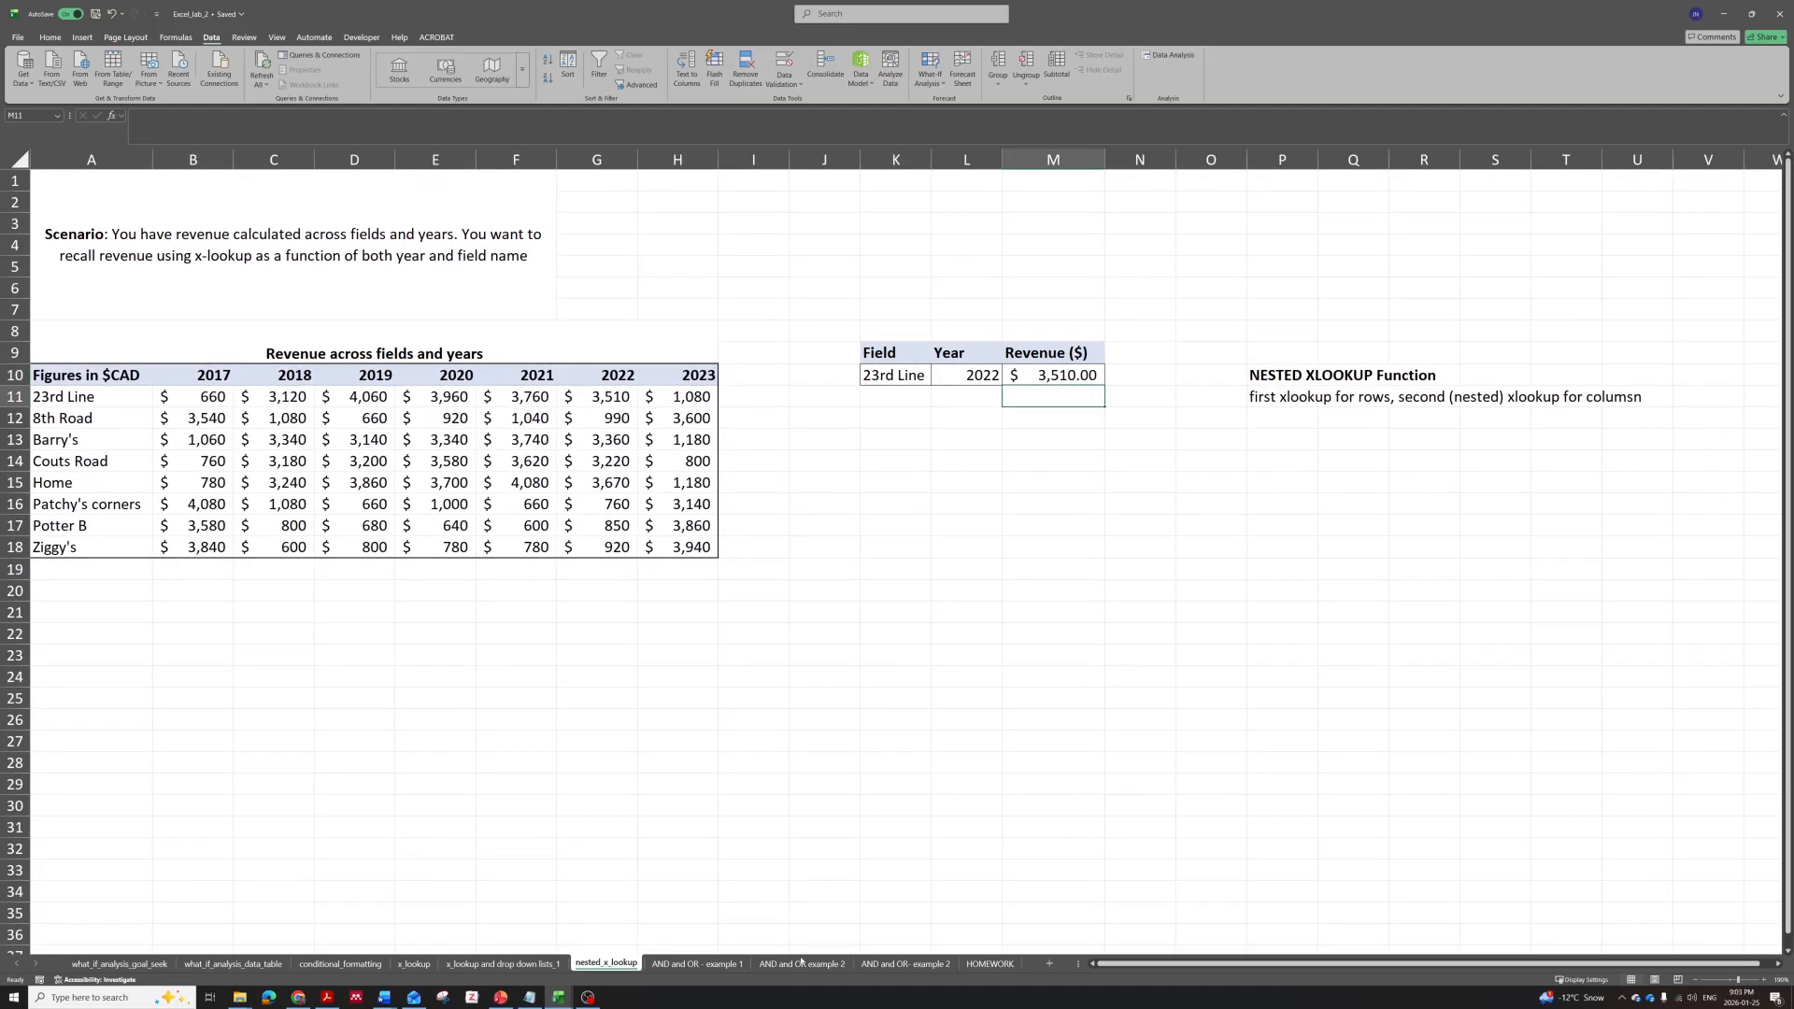
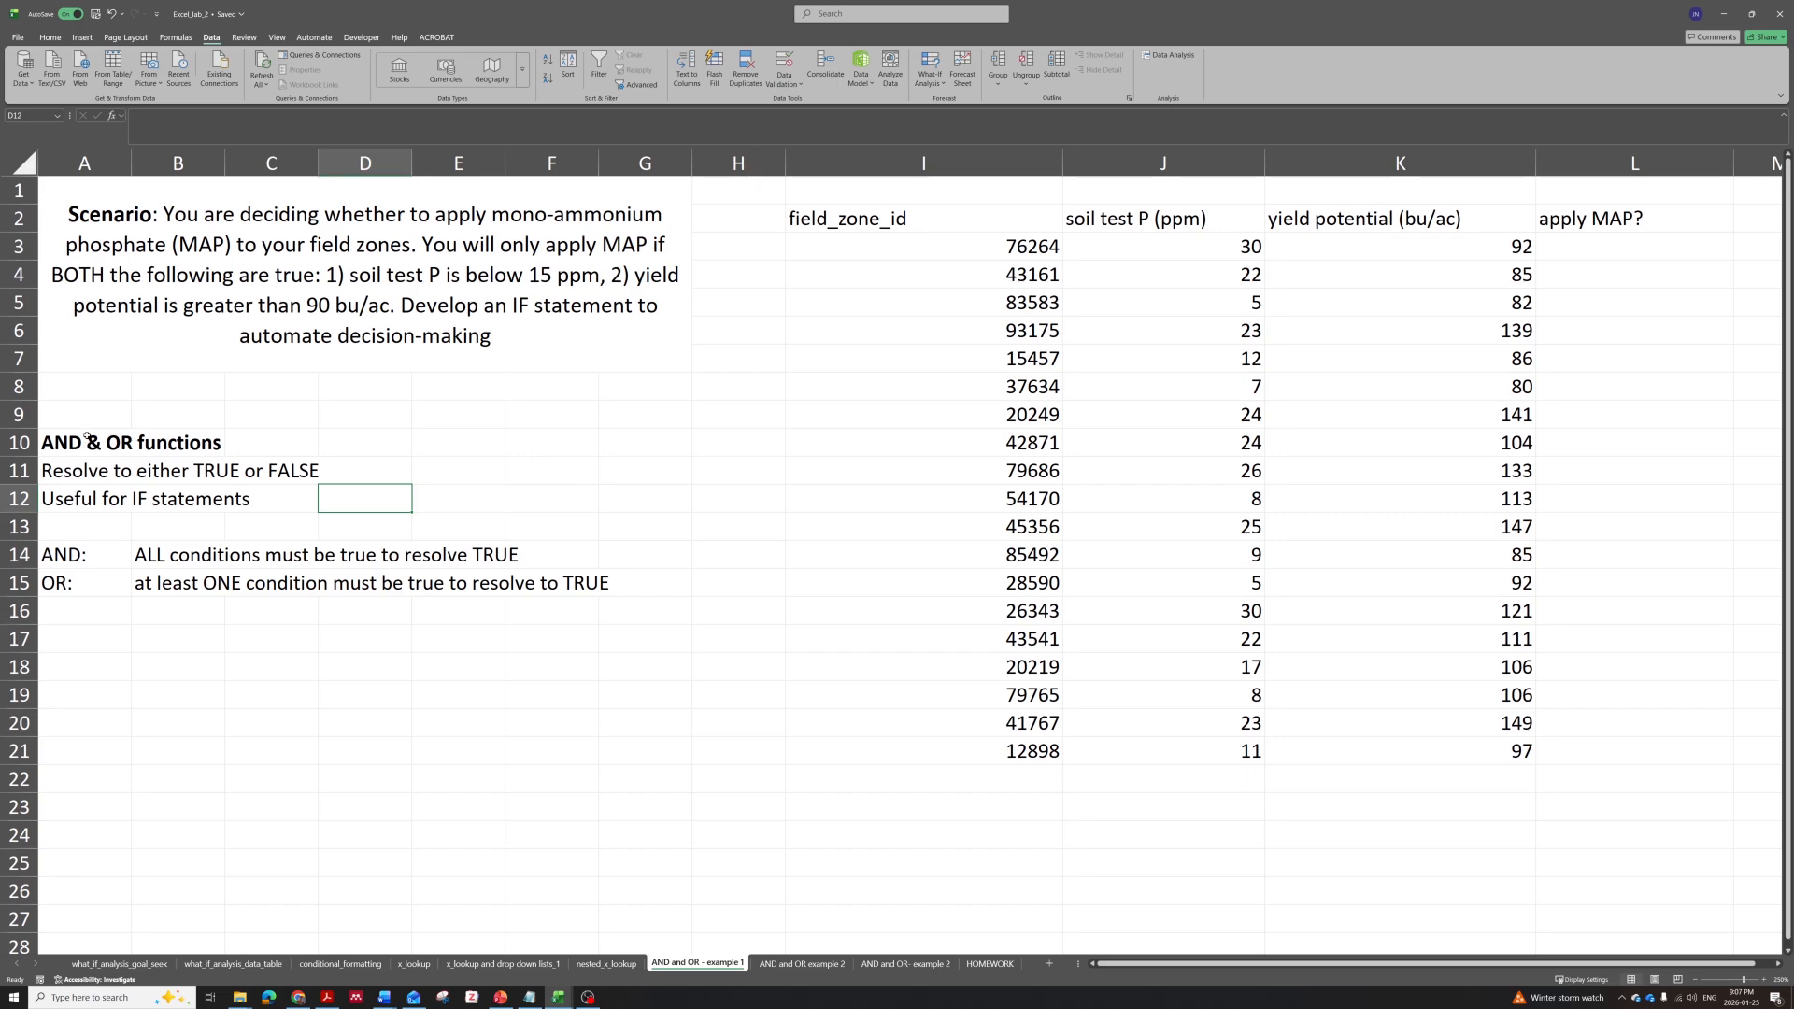
On the "AND and OR - example 1" sheet, examine the AND and OR function notes and the field zone table.
{"action": "left_click", "coordinate": [87, 442]}
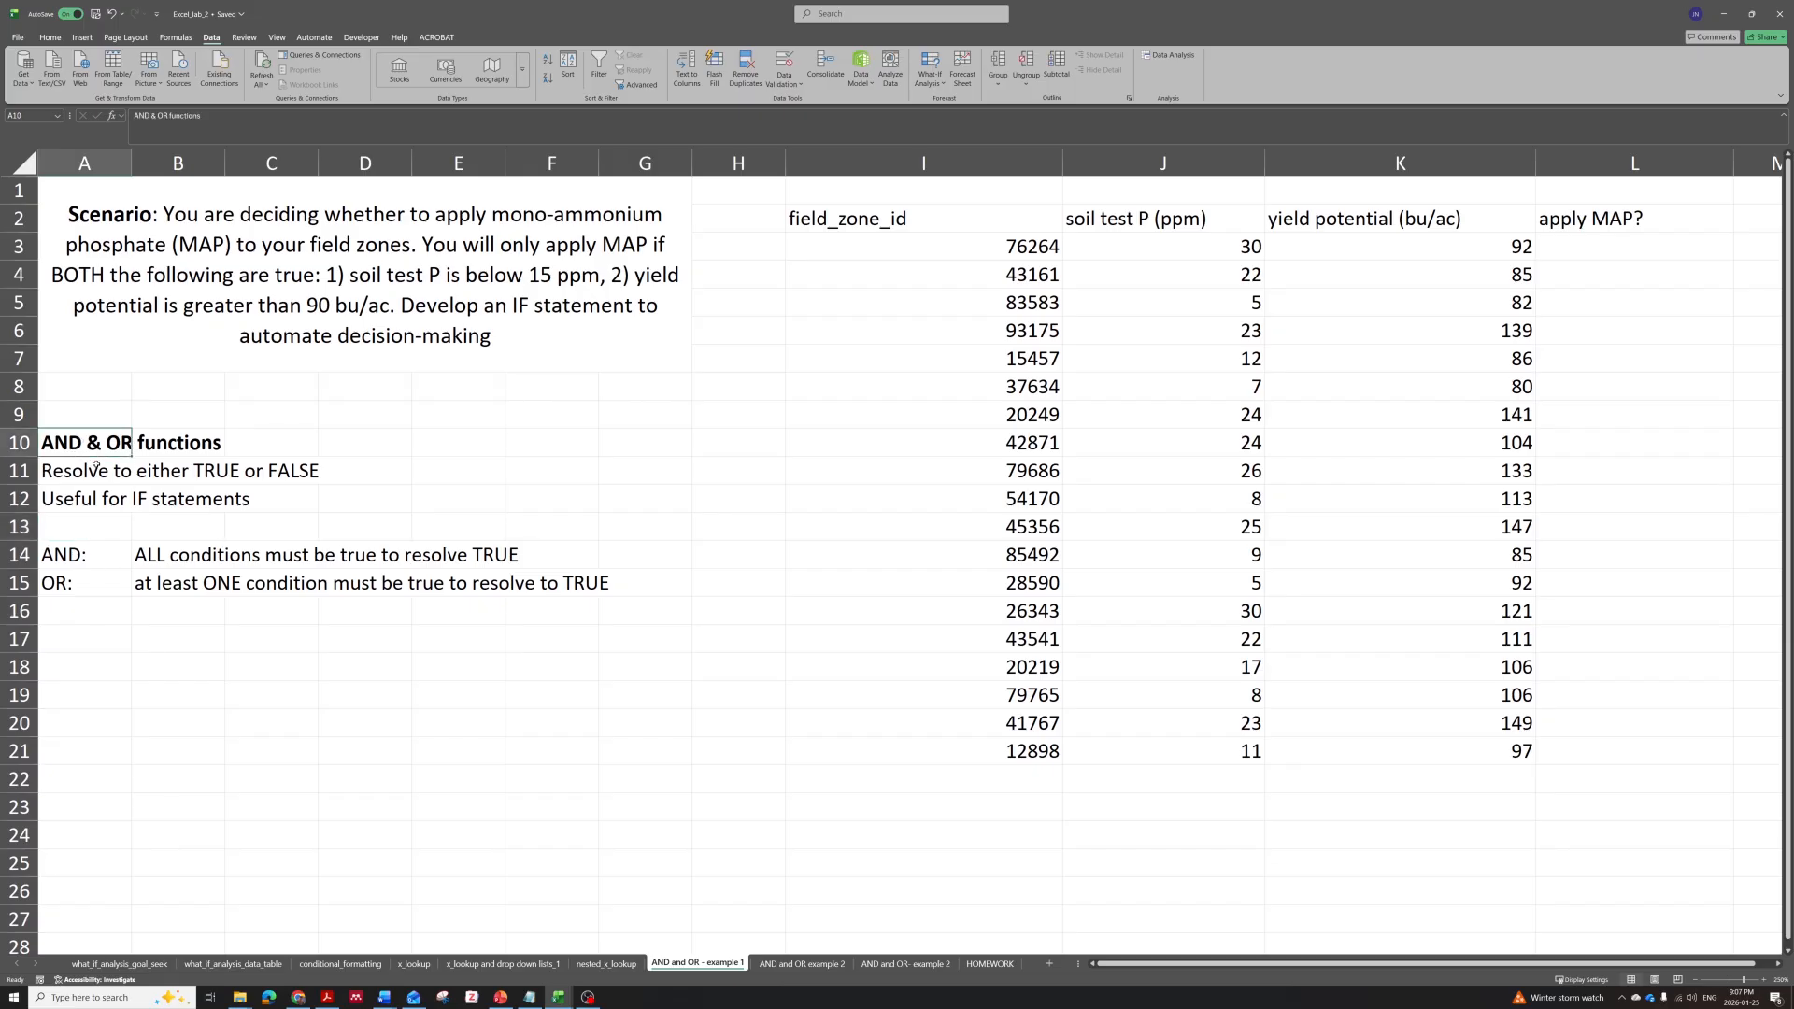
{"action": "left_click", "coordinate": [86, 553]}
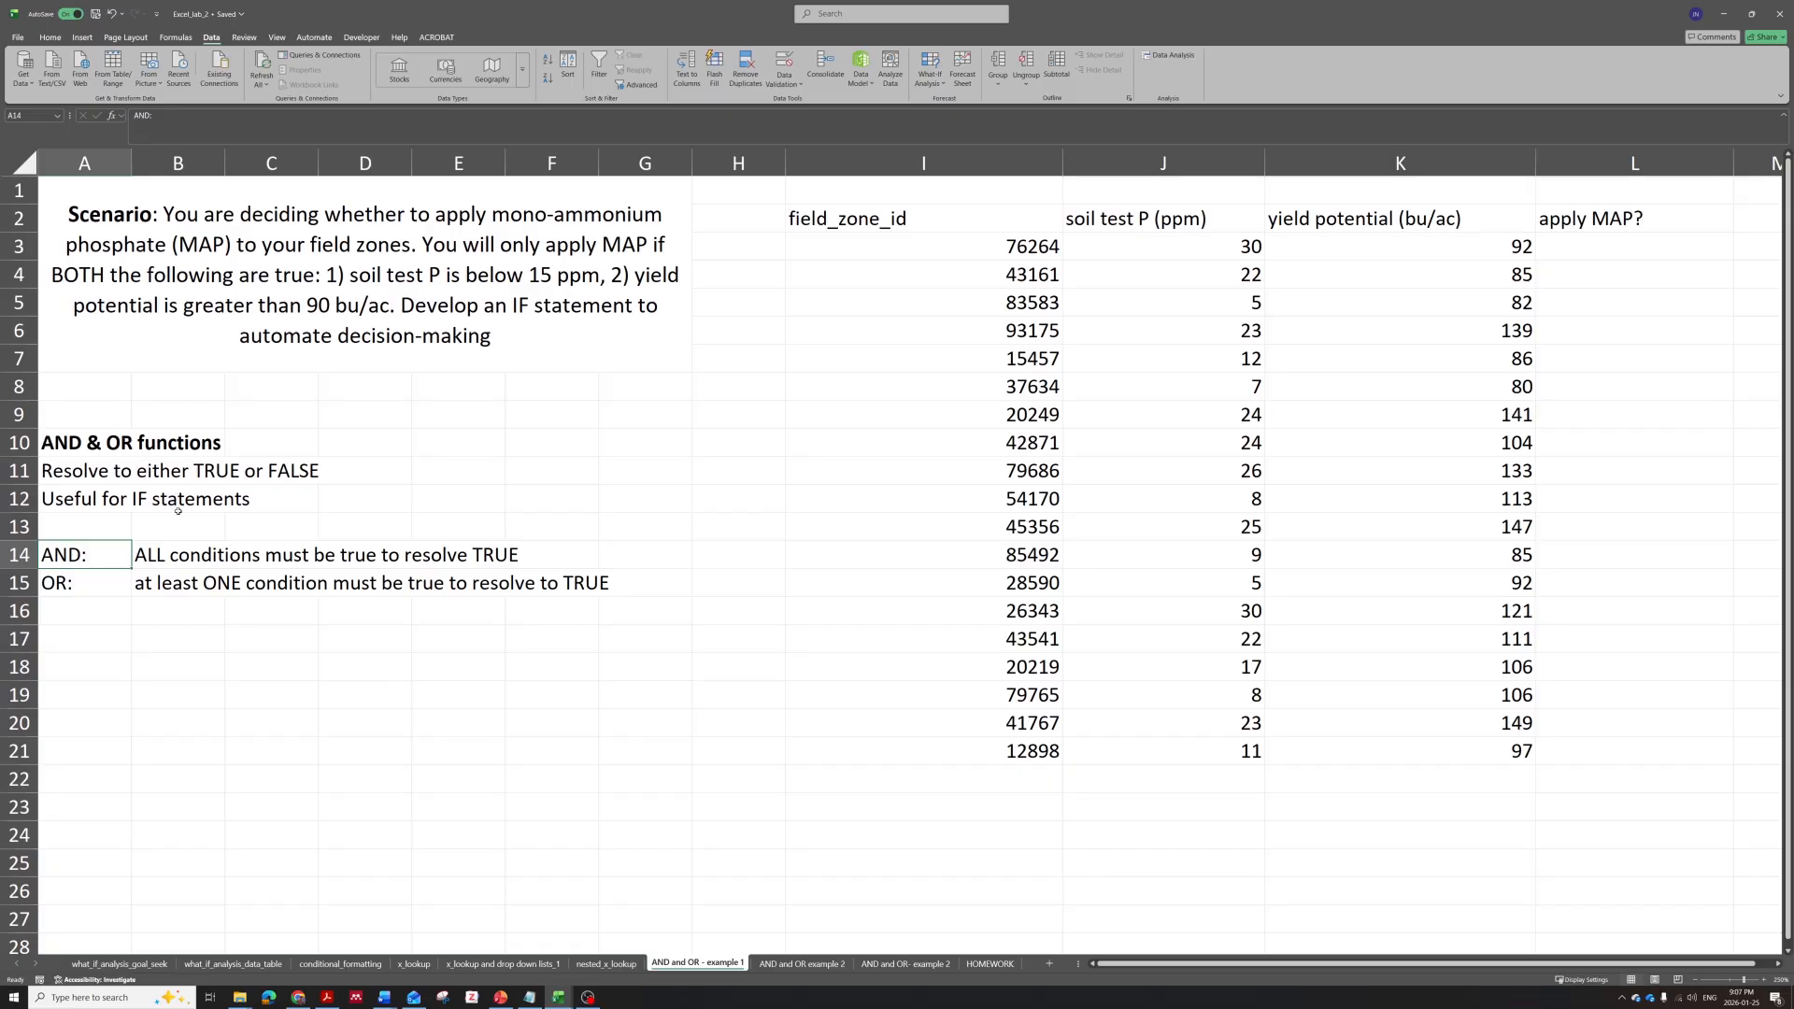
{"action": "left_click", "coordinate": [100, 572]}
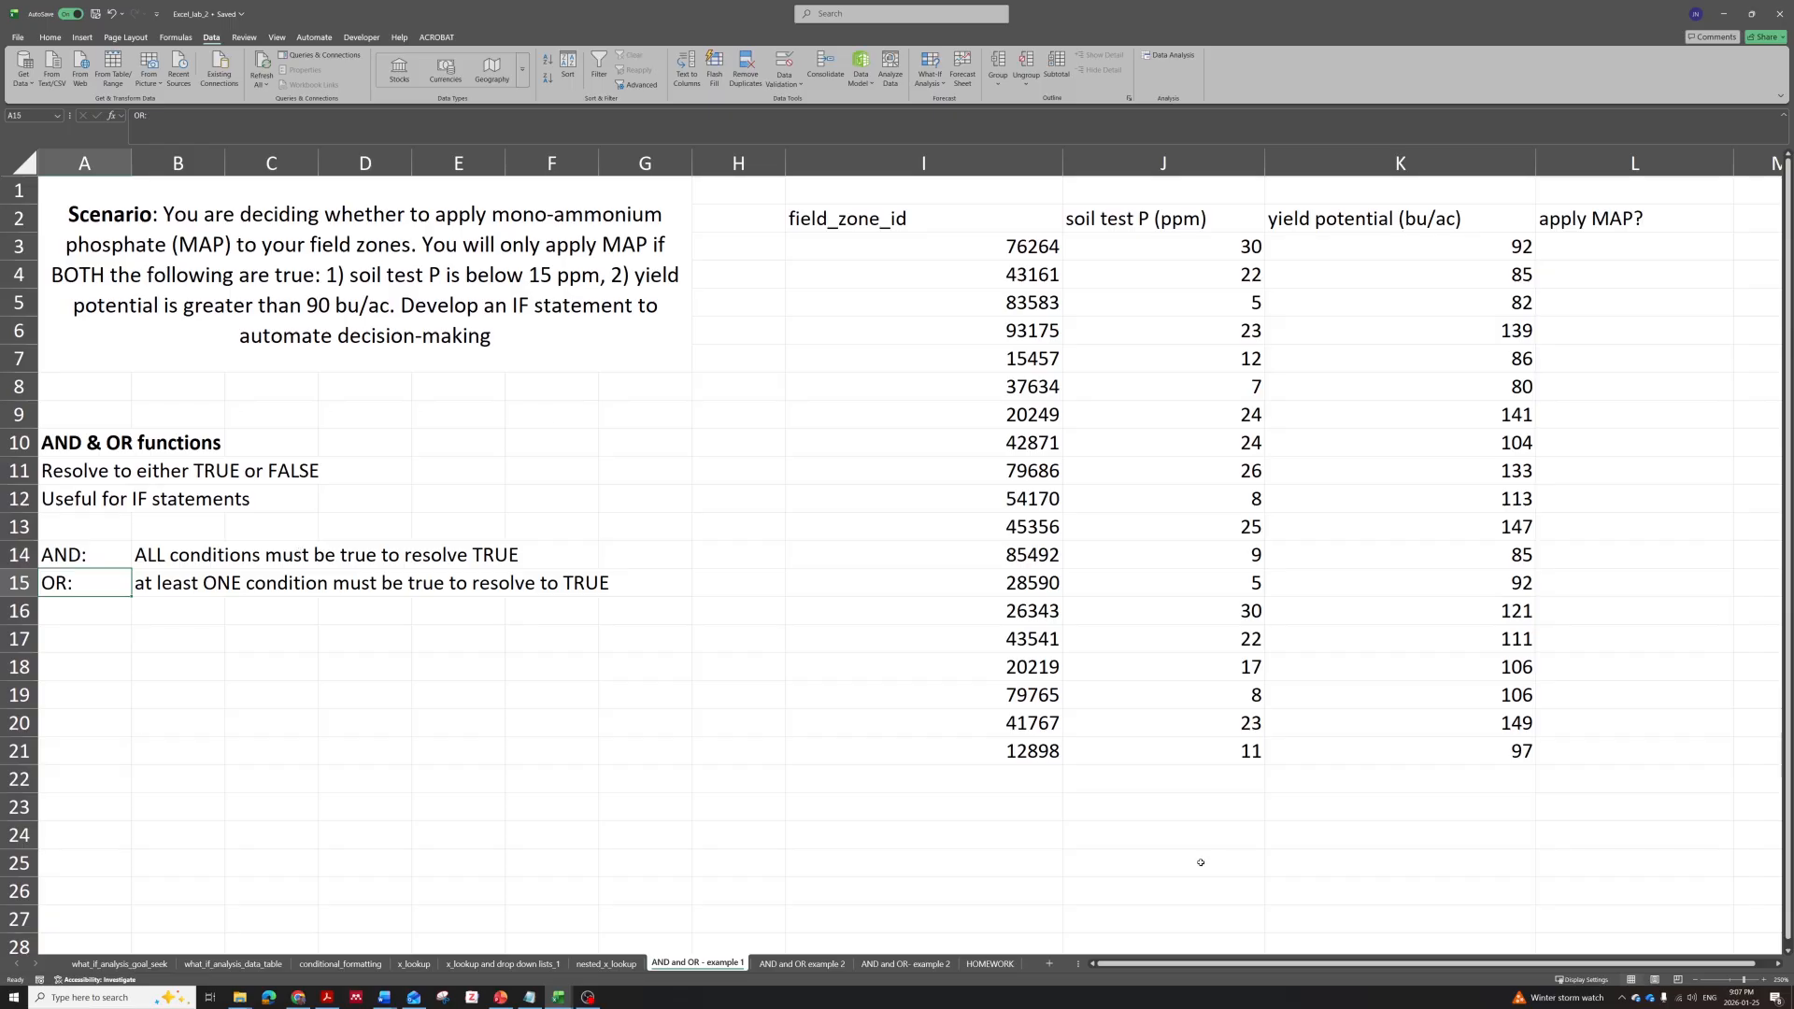
{"action": "scroll", "coordinate": [1766, 961], "scroll_direction": "right", "scroll_amount": 7}
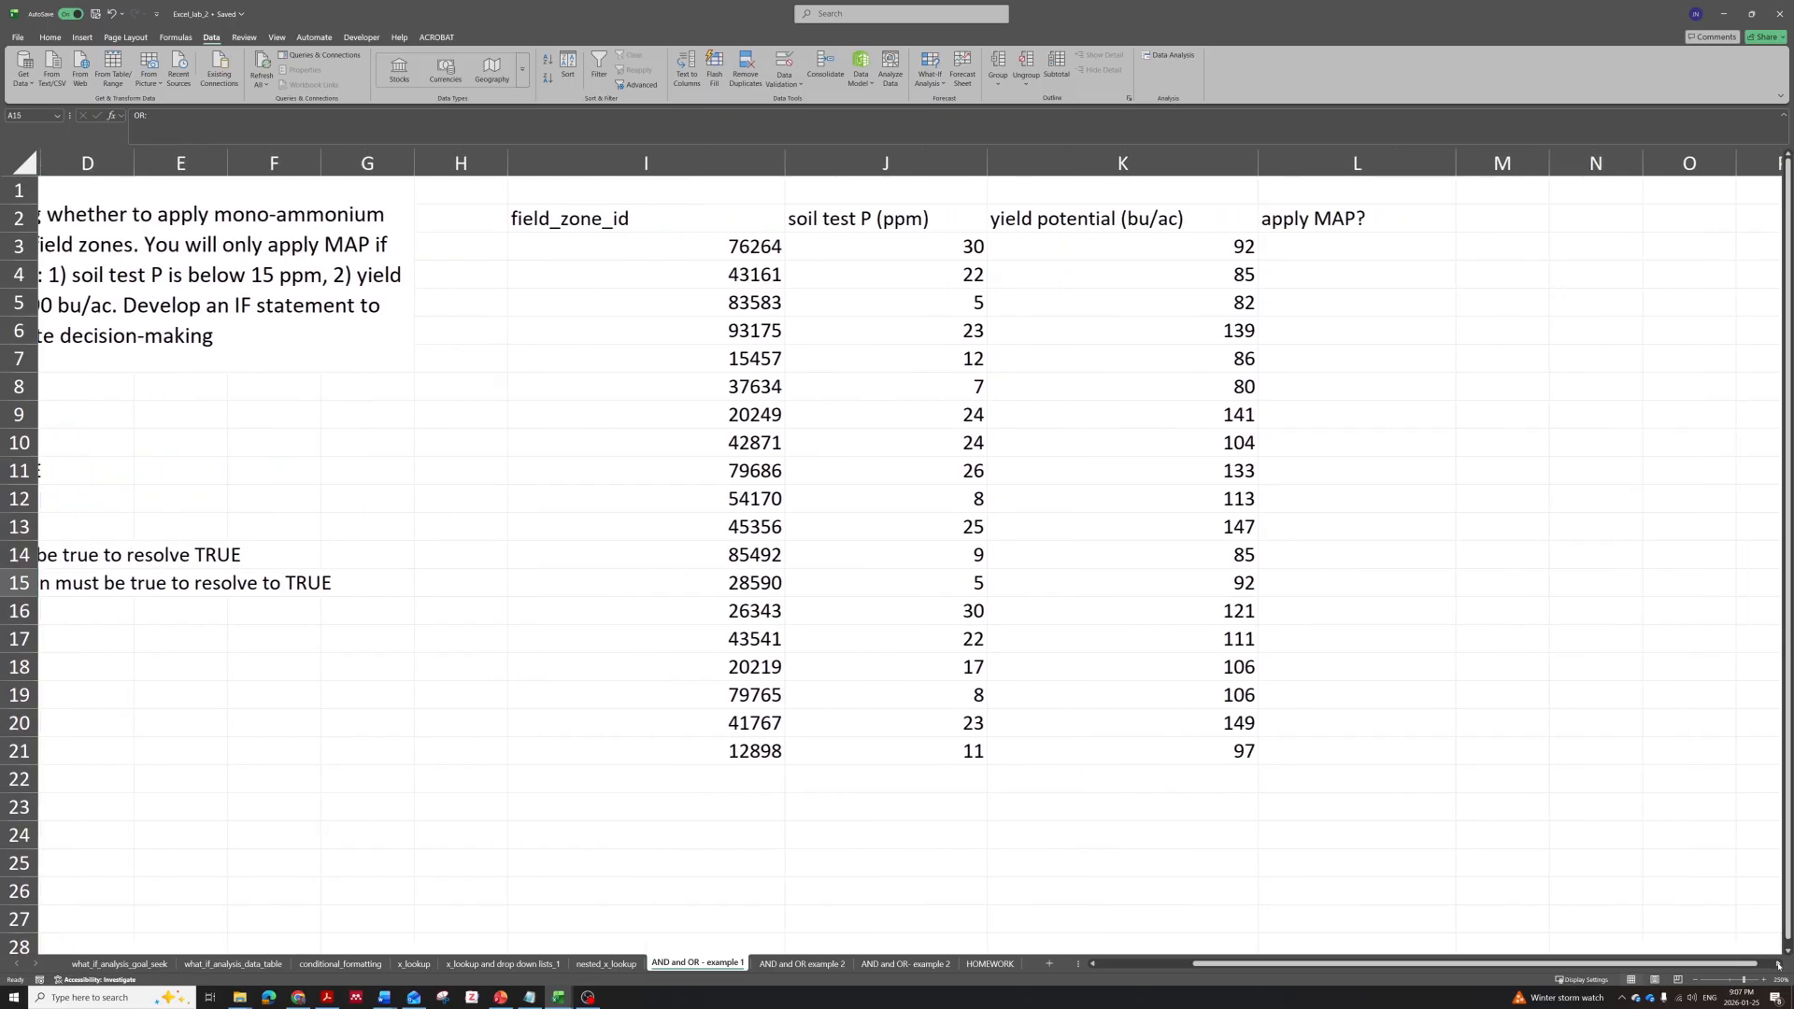
{"action": "left_click", "coordinate": [897, 247]}
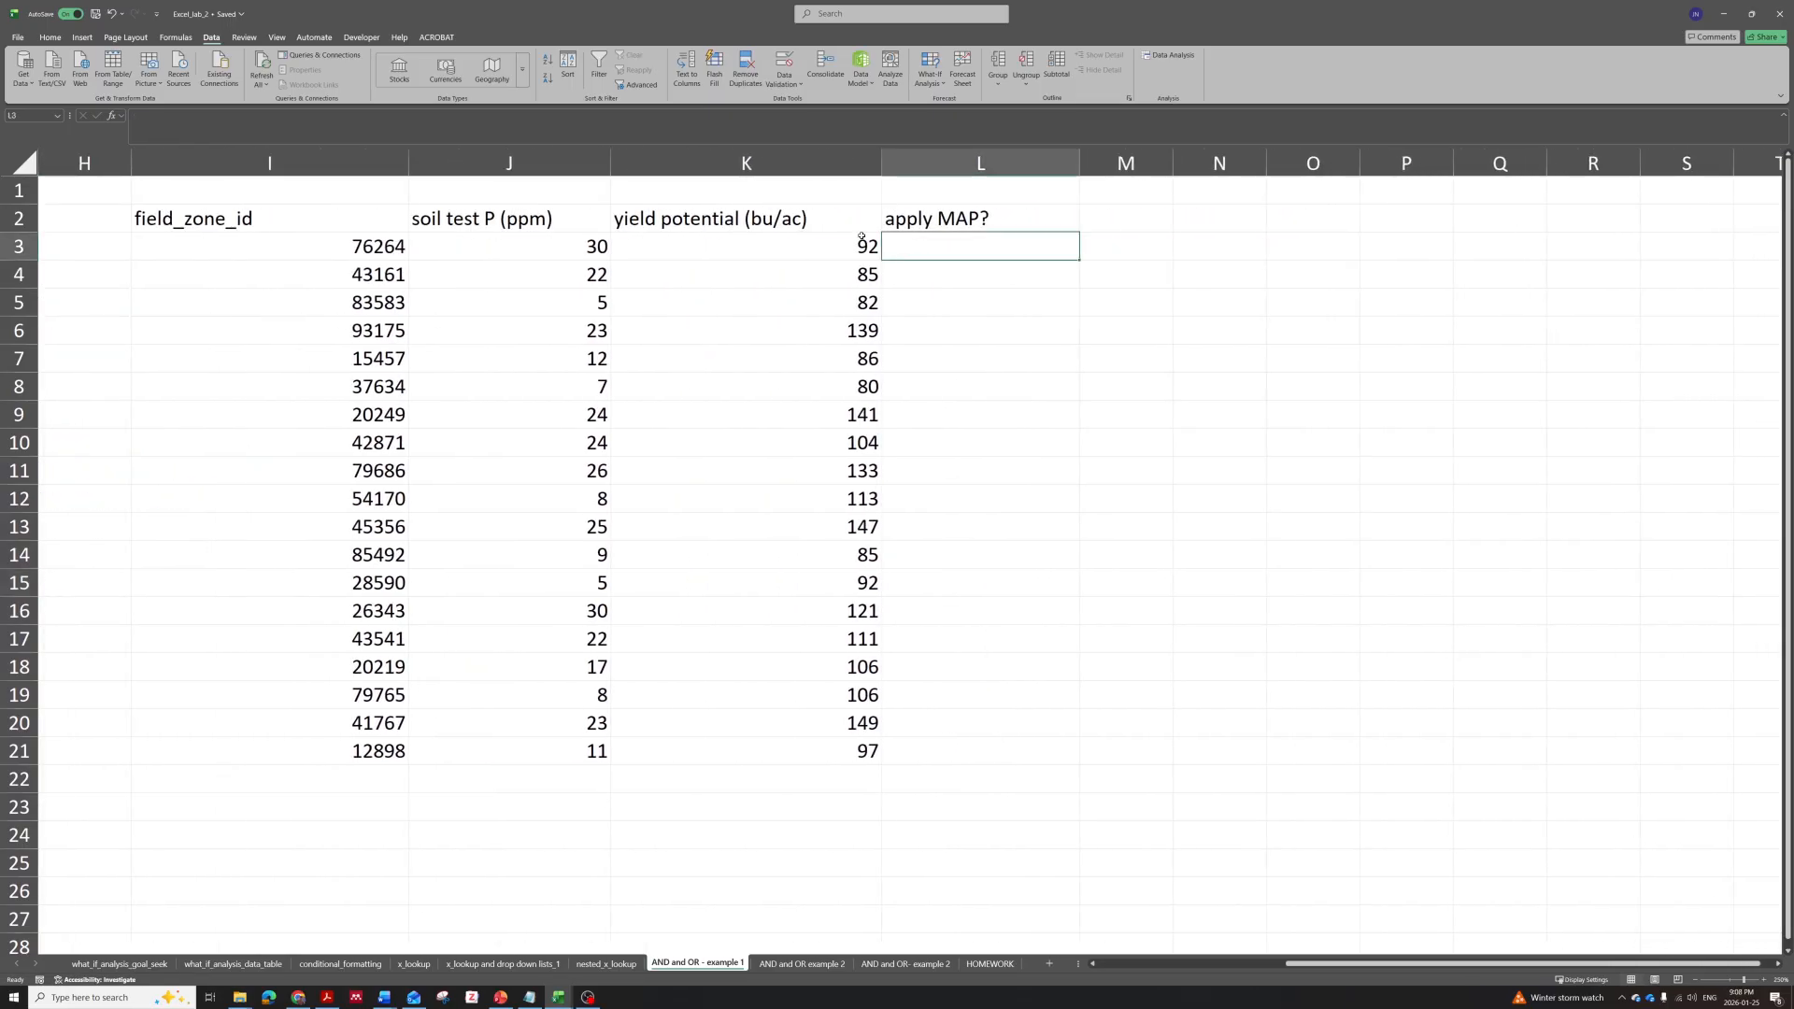
{"action": "scroll", "coordinate": [1140, 276], "scroll_direction": "up", "scroll_amount": 1}
{"action": "scroll", "coordinate": [1165, 352], "scroll_direction": "left", "scroll_amount": 3}
{"action": "scroll", "coordinate": [1495, 376], "scroll_direction": "right", "scroll_amount": 6}
{"action": "left_click_drag", "start_coordinate": [1165, 352], "coordinate": [1443, 402]}
{"action": "left_click", "coordinate": [598, 372]}
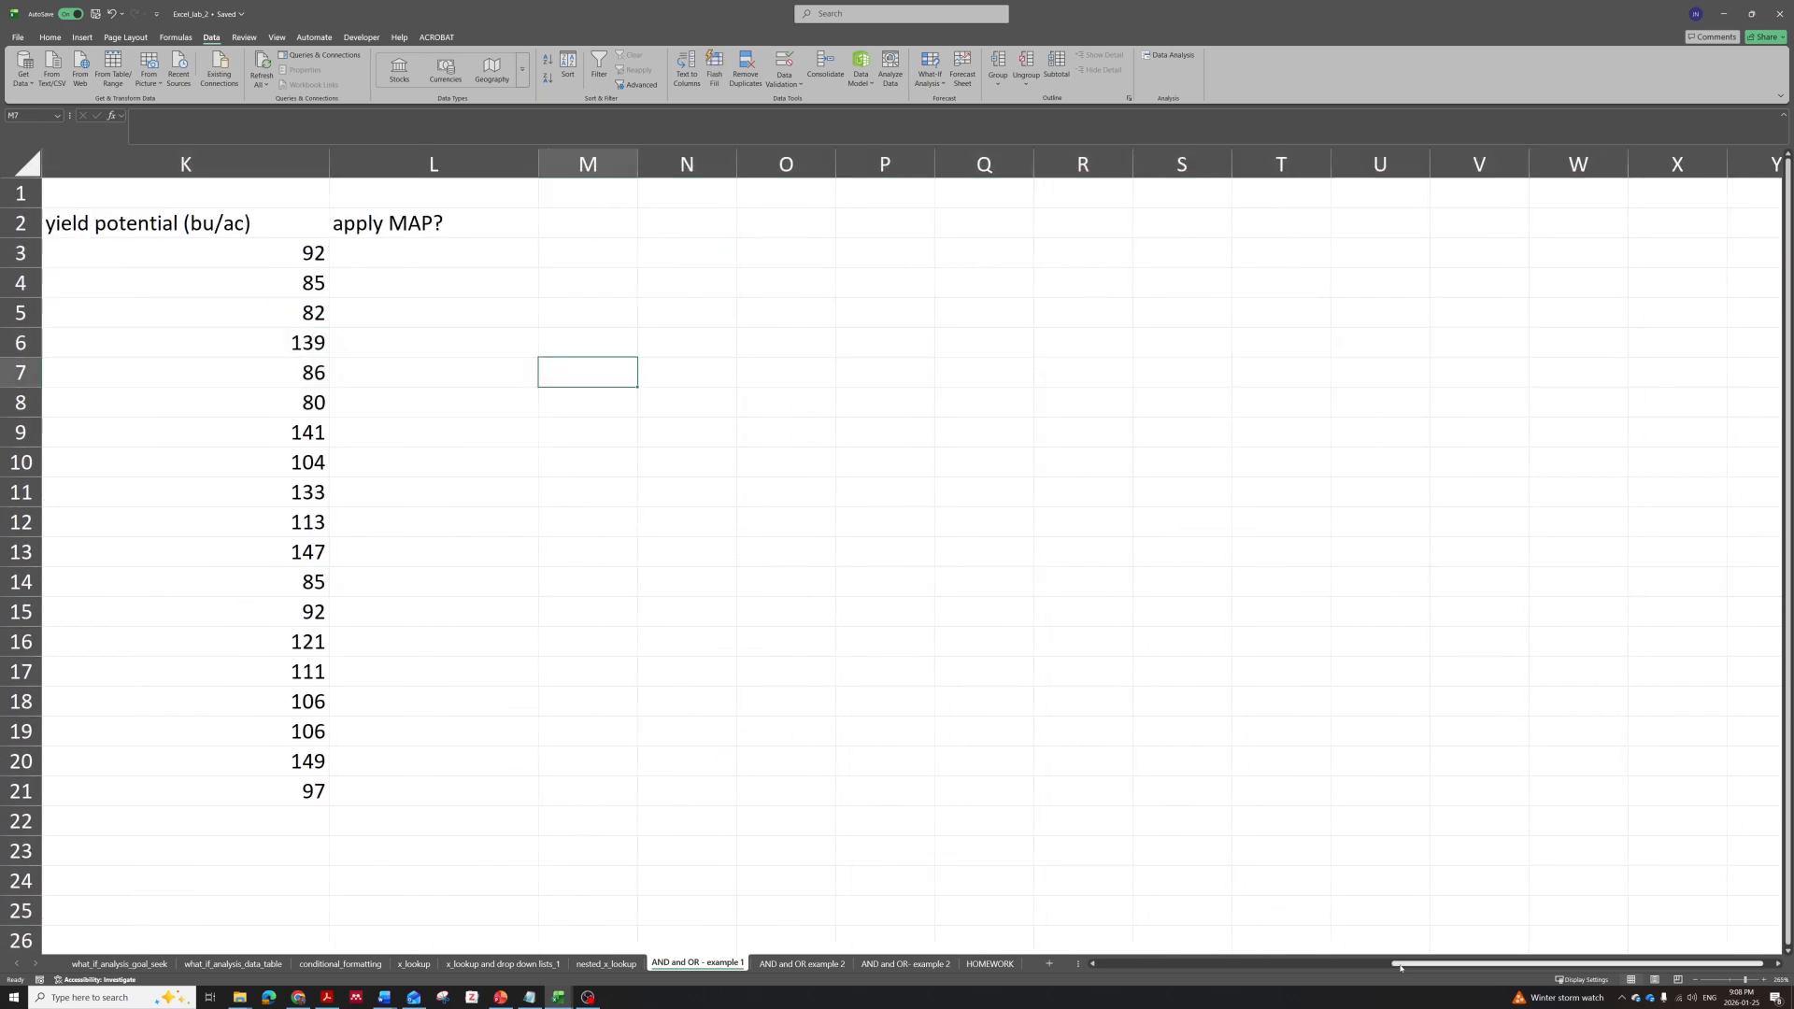
{"action": "scroll", "coordinate": [1273, 905], "scroll_direction": "left", "scroll_amount": 5}
Enter =AND(K3>90,J3>31) in L3, the first cell under "apply MAP?".
{"action": "left_click", "coordinate": [1117, 253]}
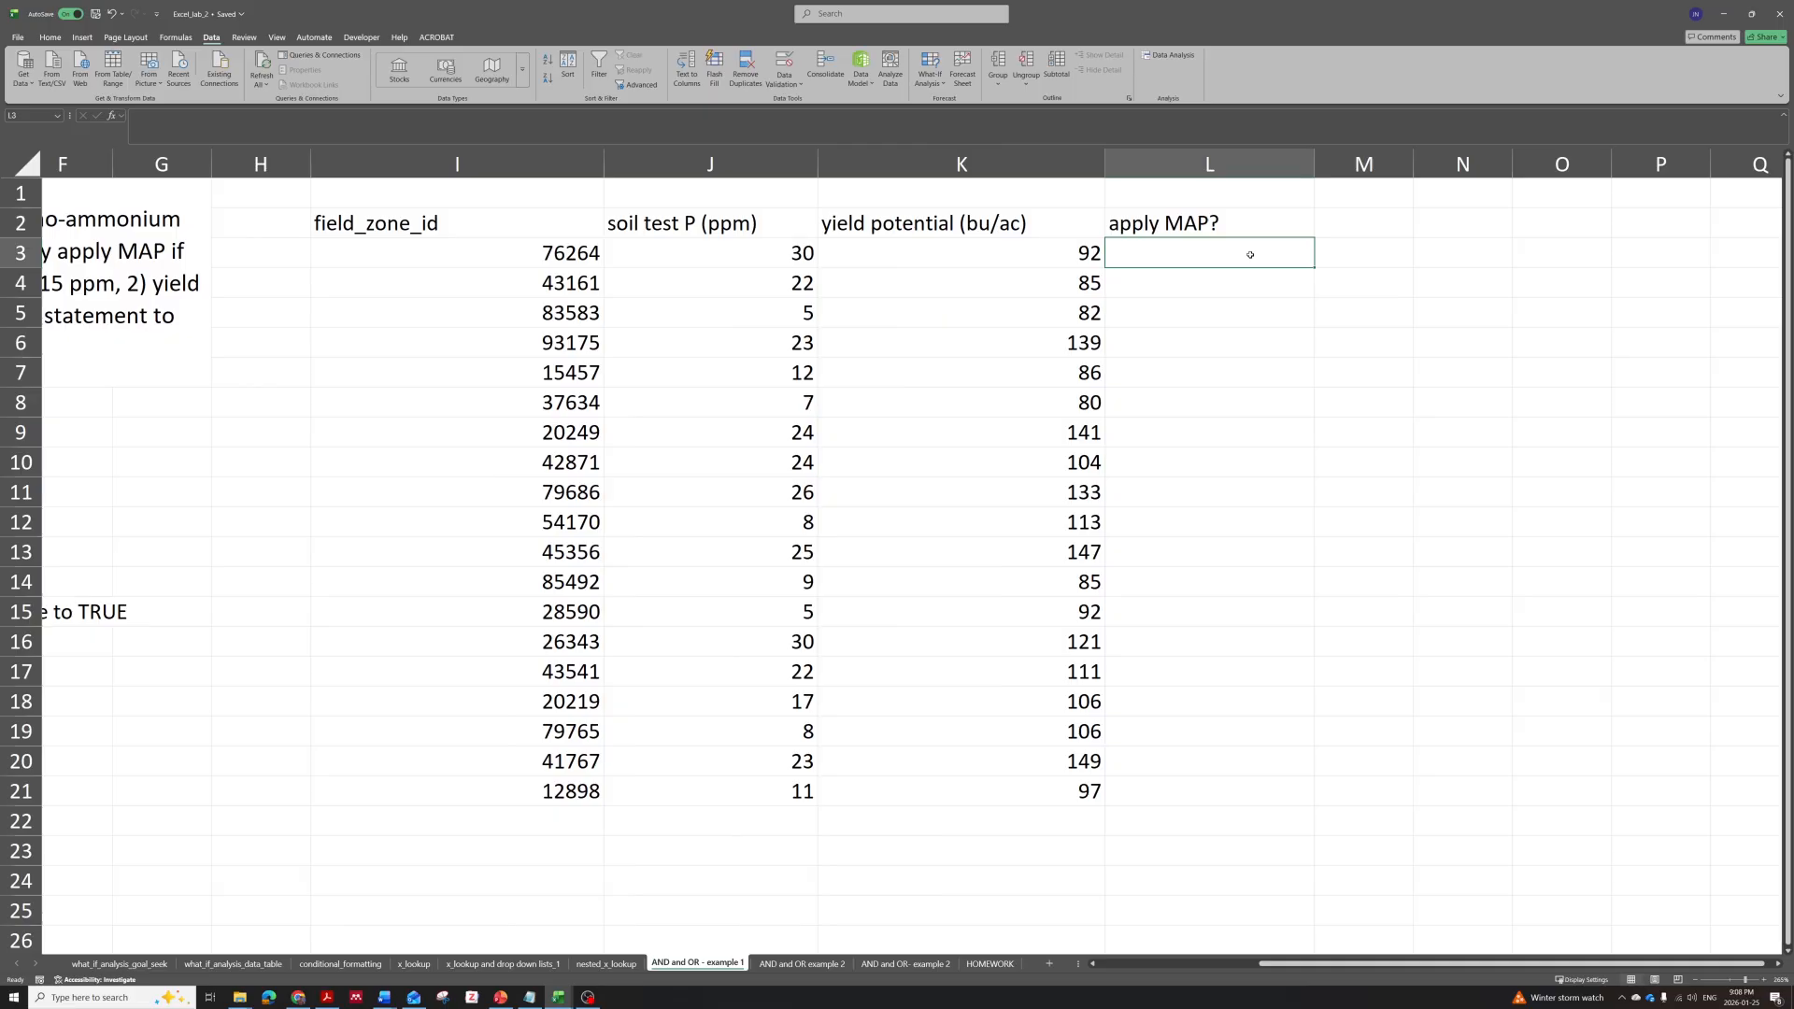
{"action": "type", "text": "=AND"}
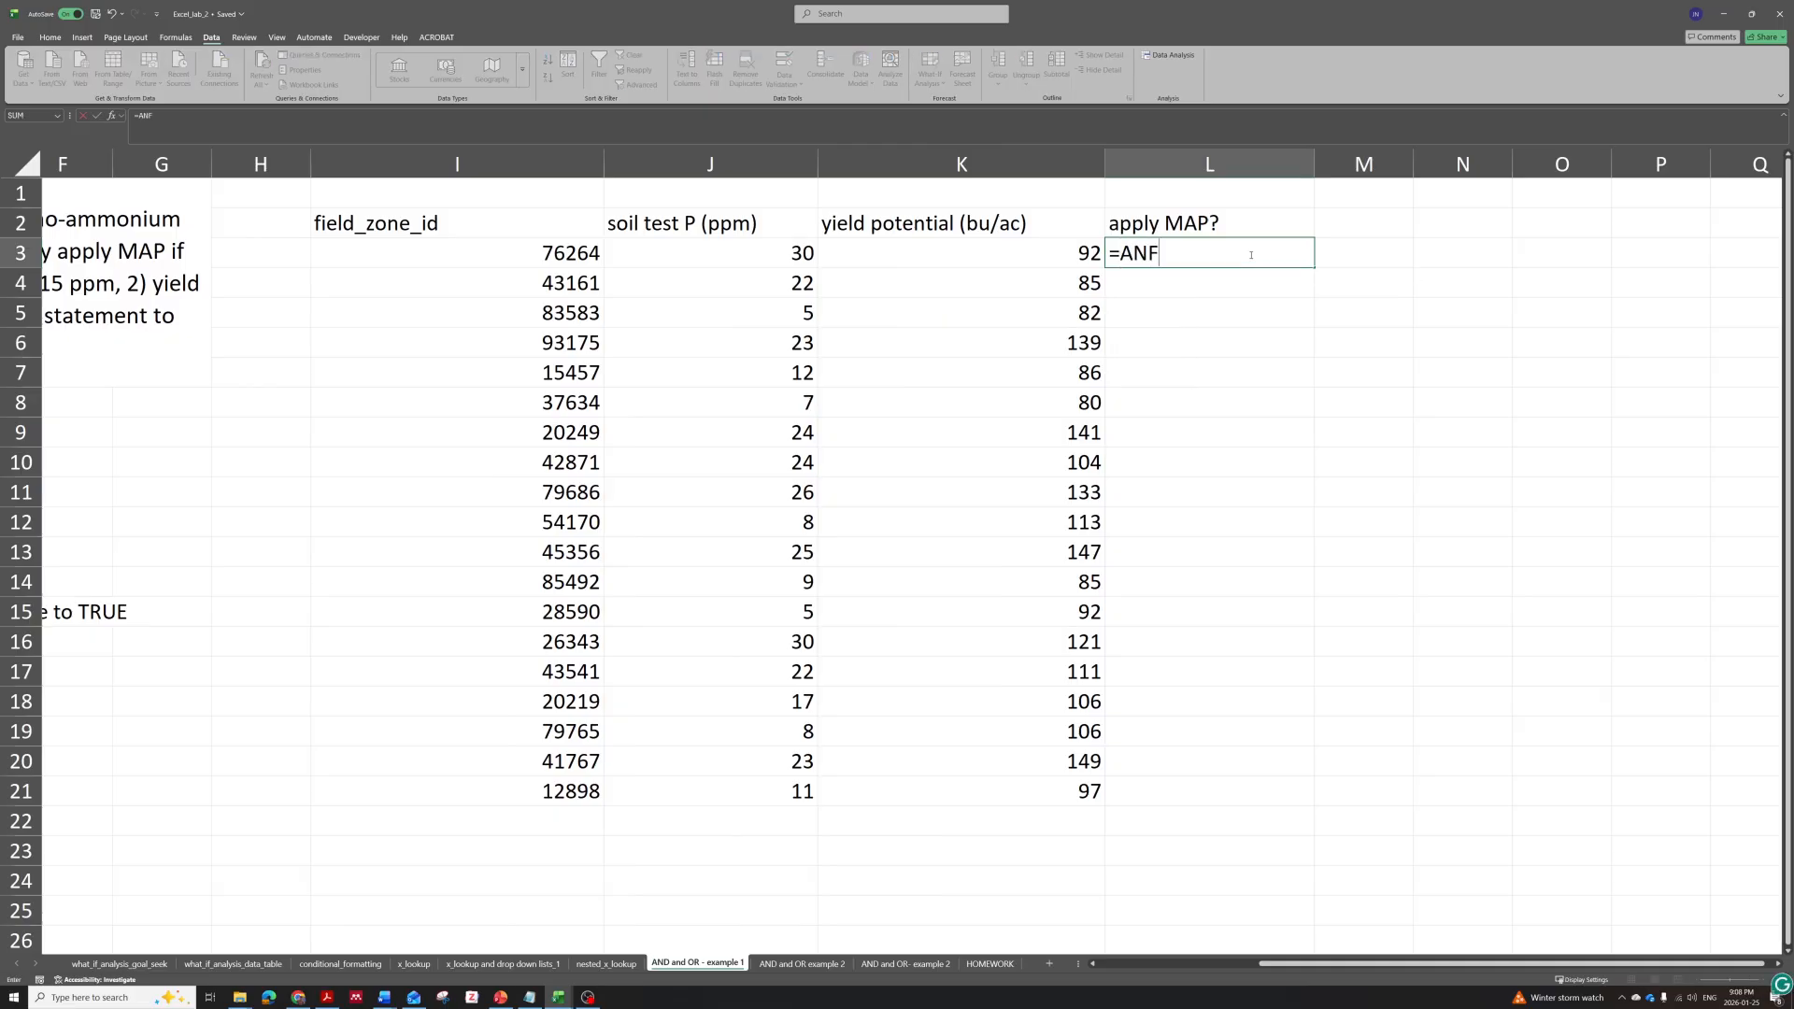
{"action": "type", "text": "("}
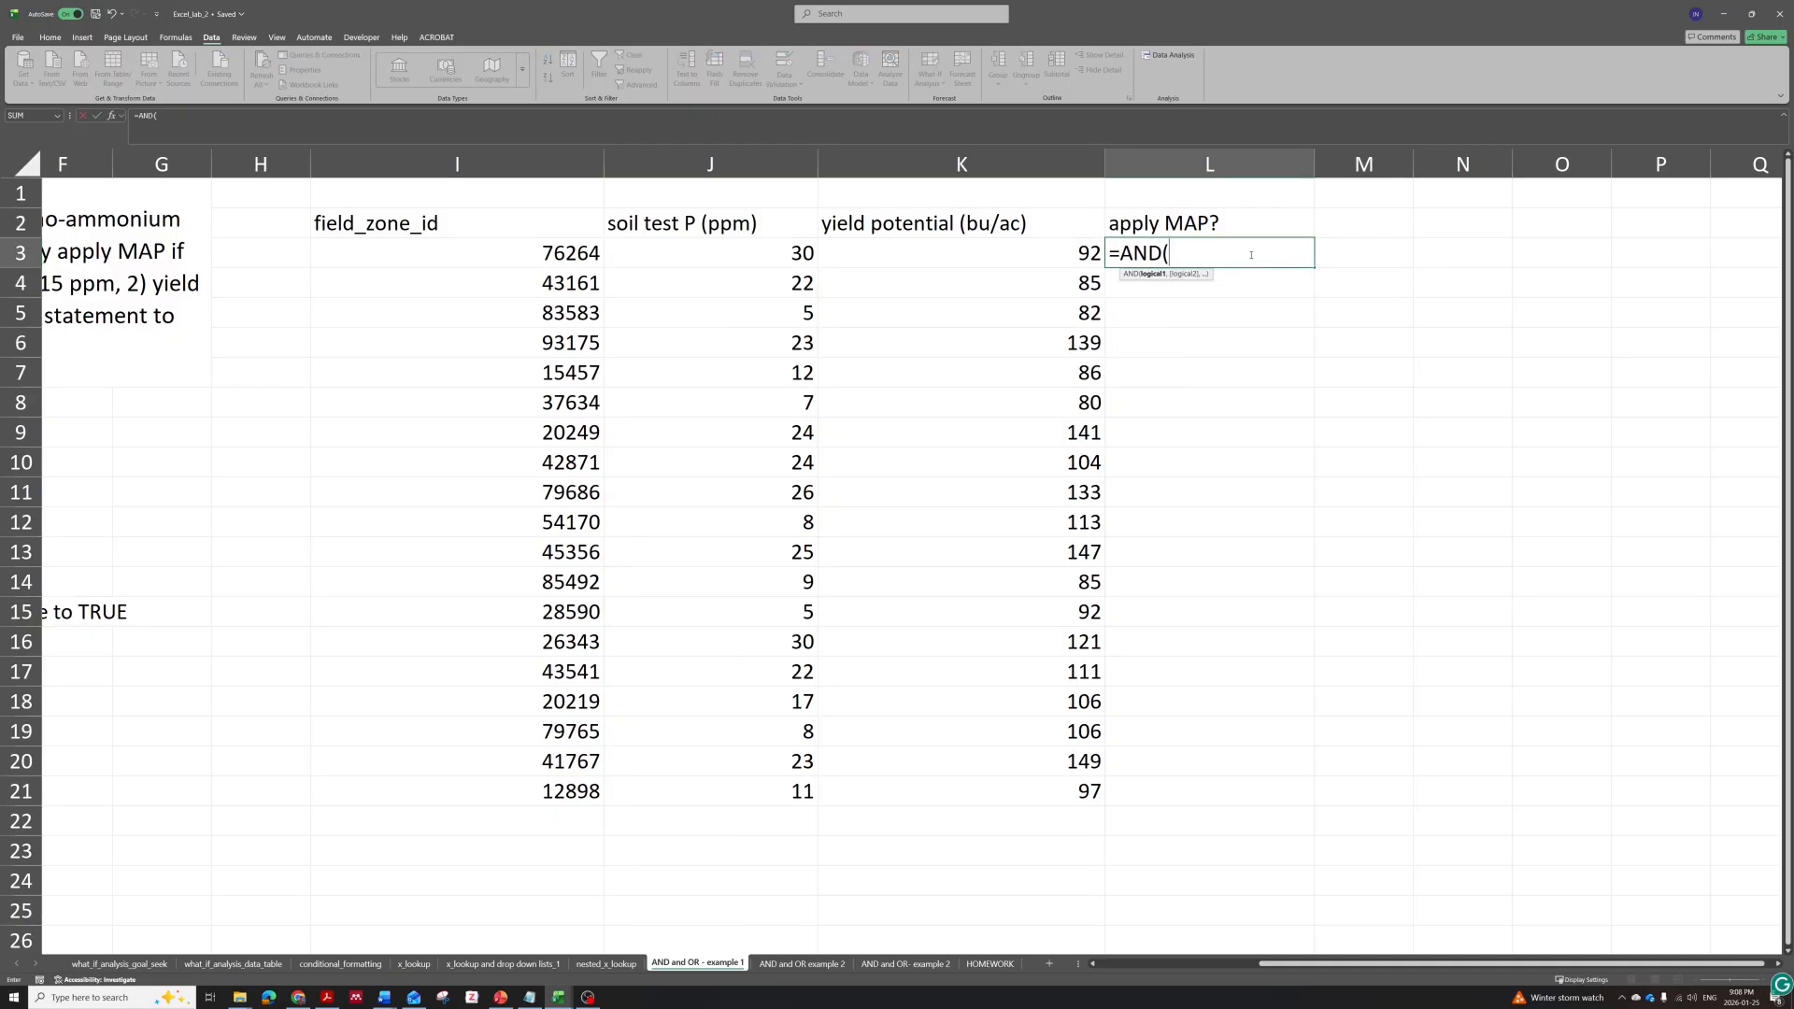
{"action": "left_click", "coordinate": [965, 253]}
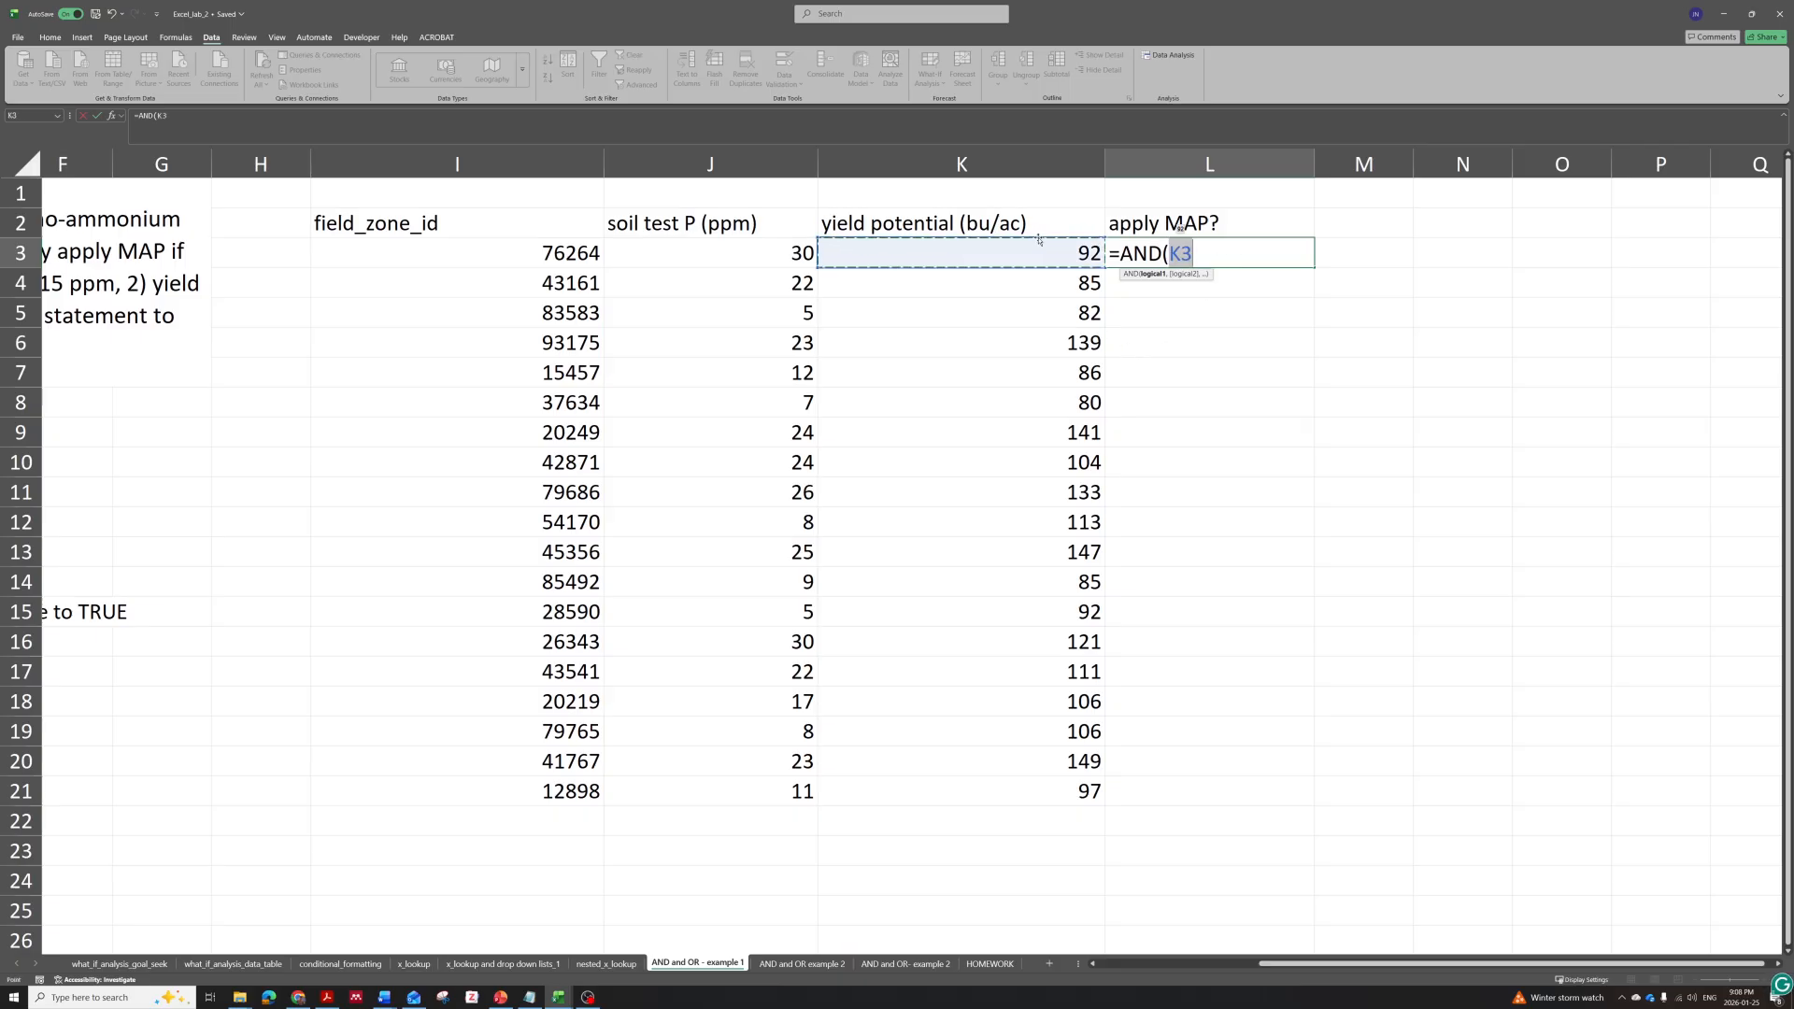
{"action": "type", "text": ">90"}
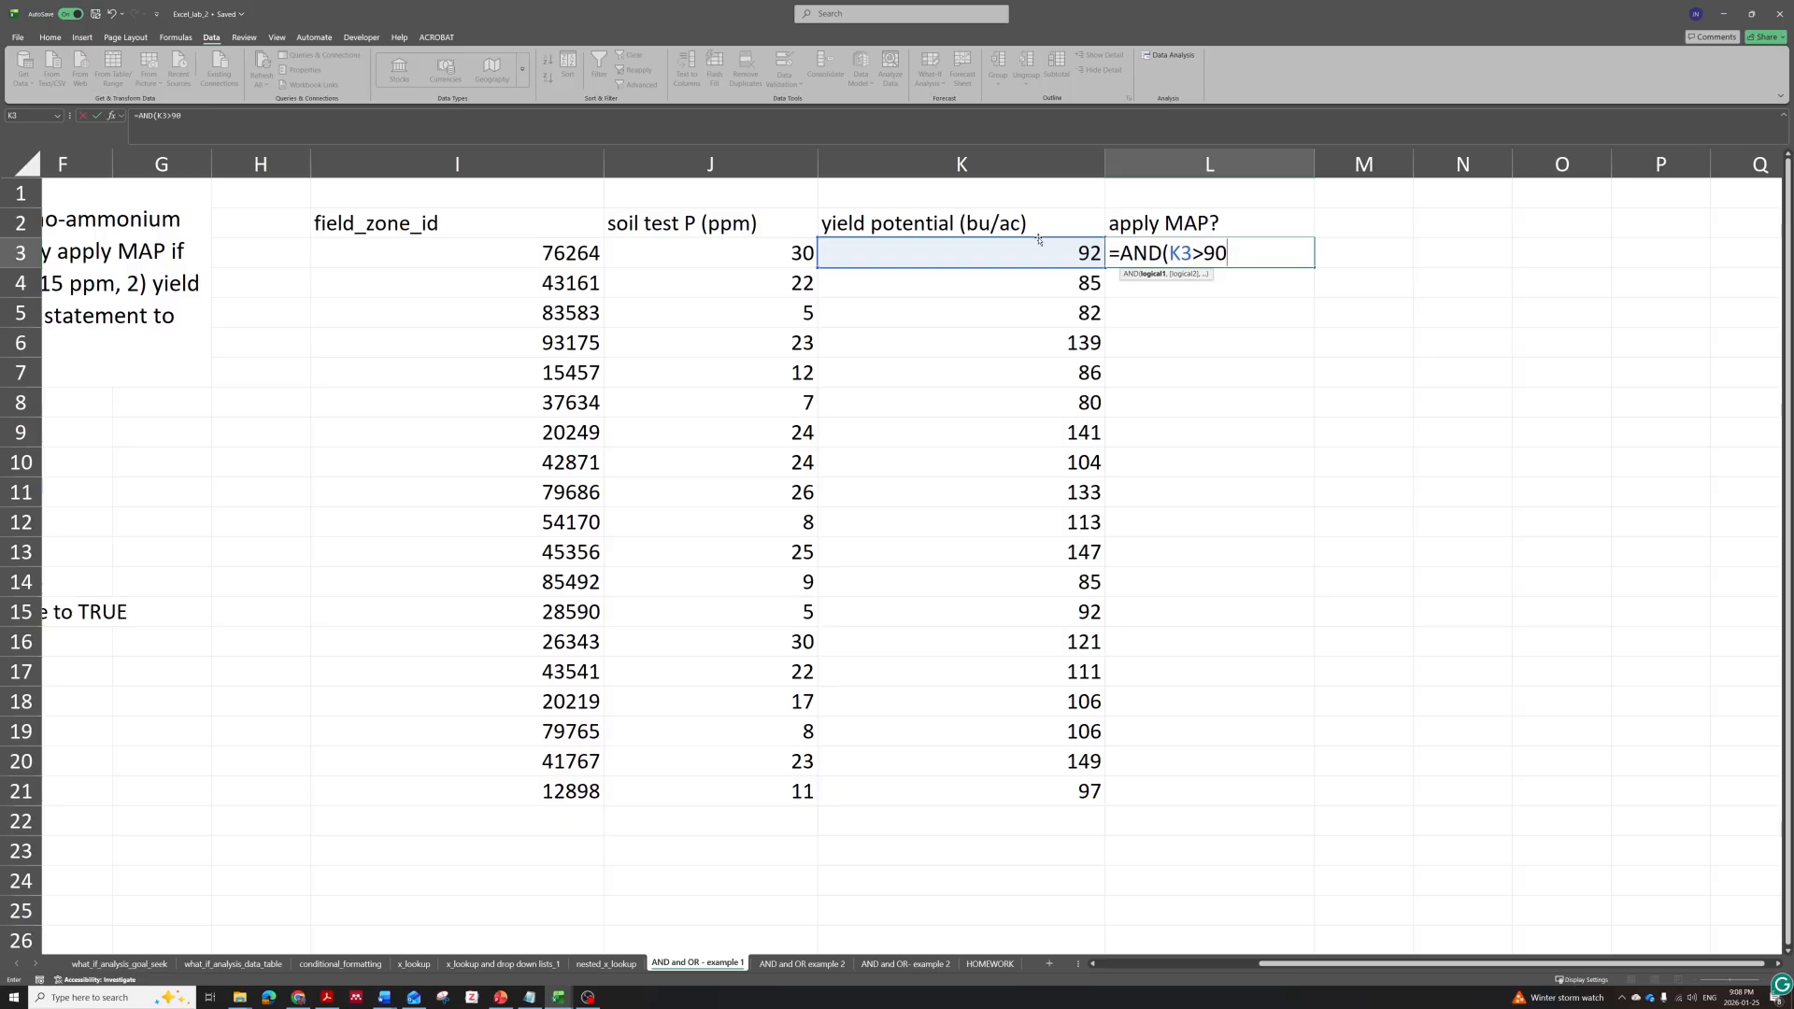
{"action": "type", "text": ","}
{"action": "left_click", "coordinate": [753, 249]}
{"action": "type", "text": ">31)"}
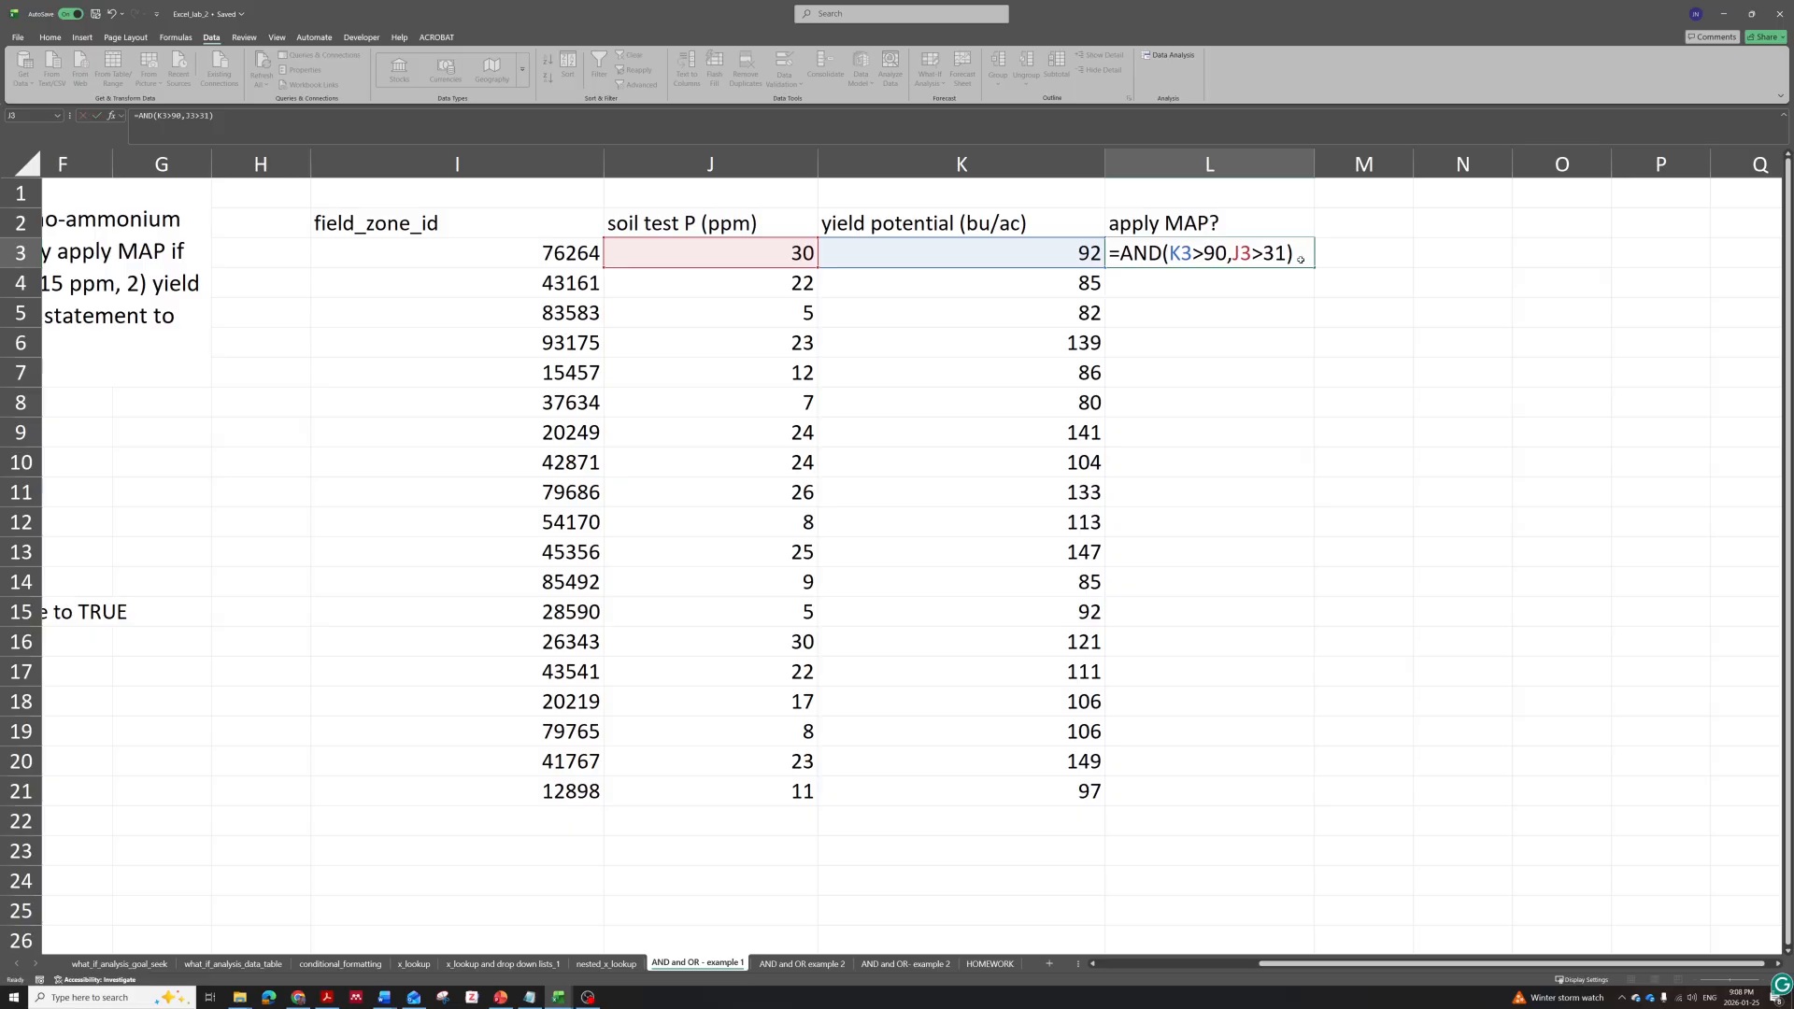
{"action": "key", "text": "Return"}
{"action": "left_click", "coordinate": [1273, 260]}
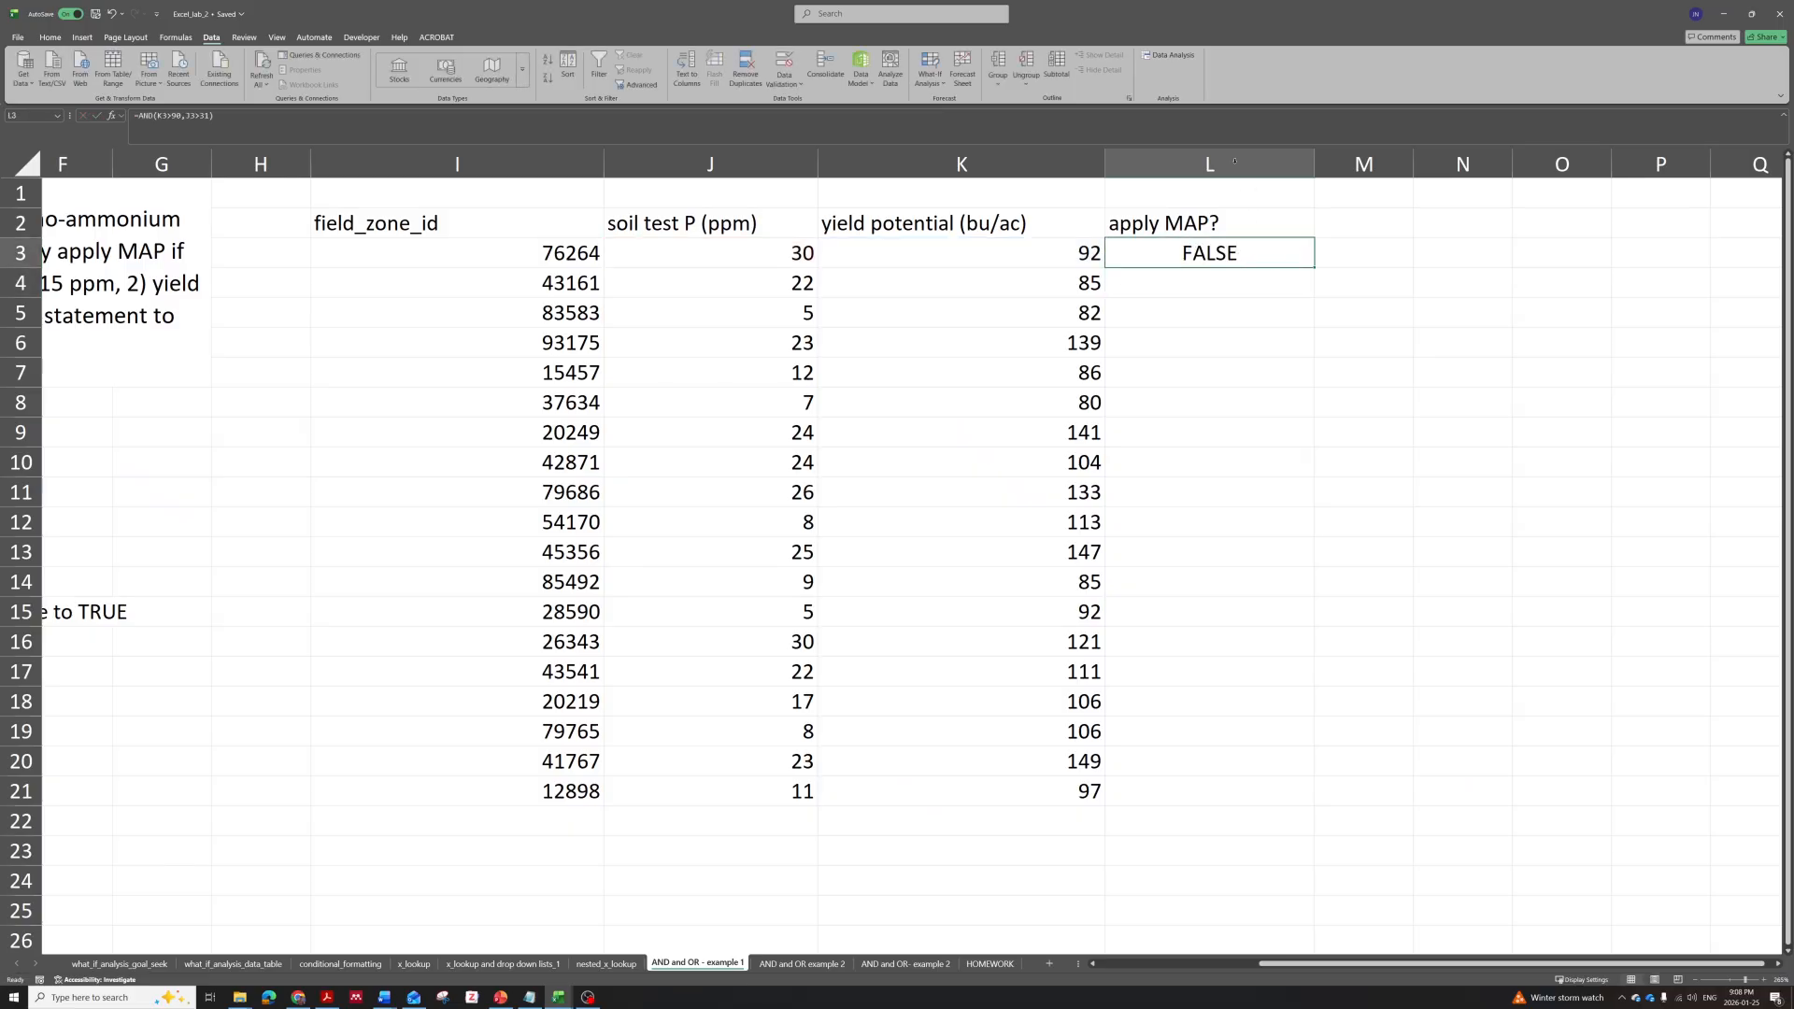
Set the first zone's soil test P in J3 to 40 and recheck the AND formula in L3.
{"action": "left_click", "coordinate": [733, 247]}
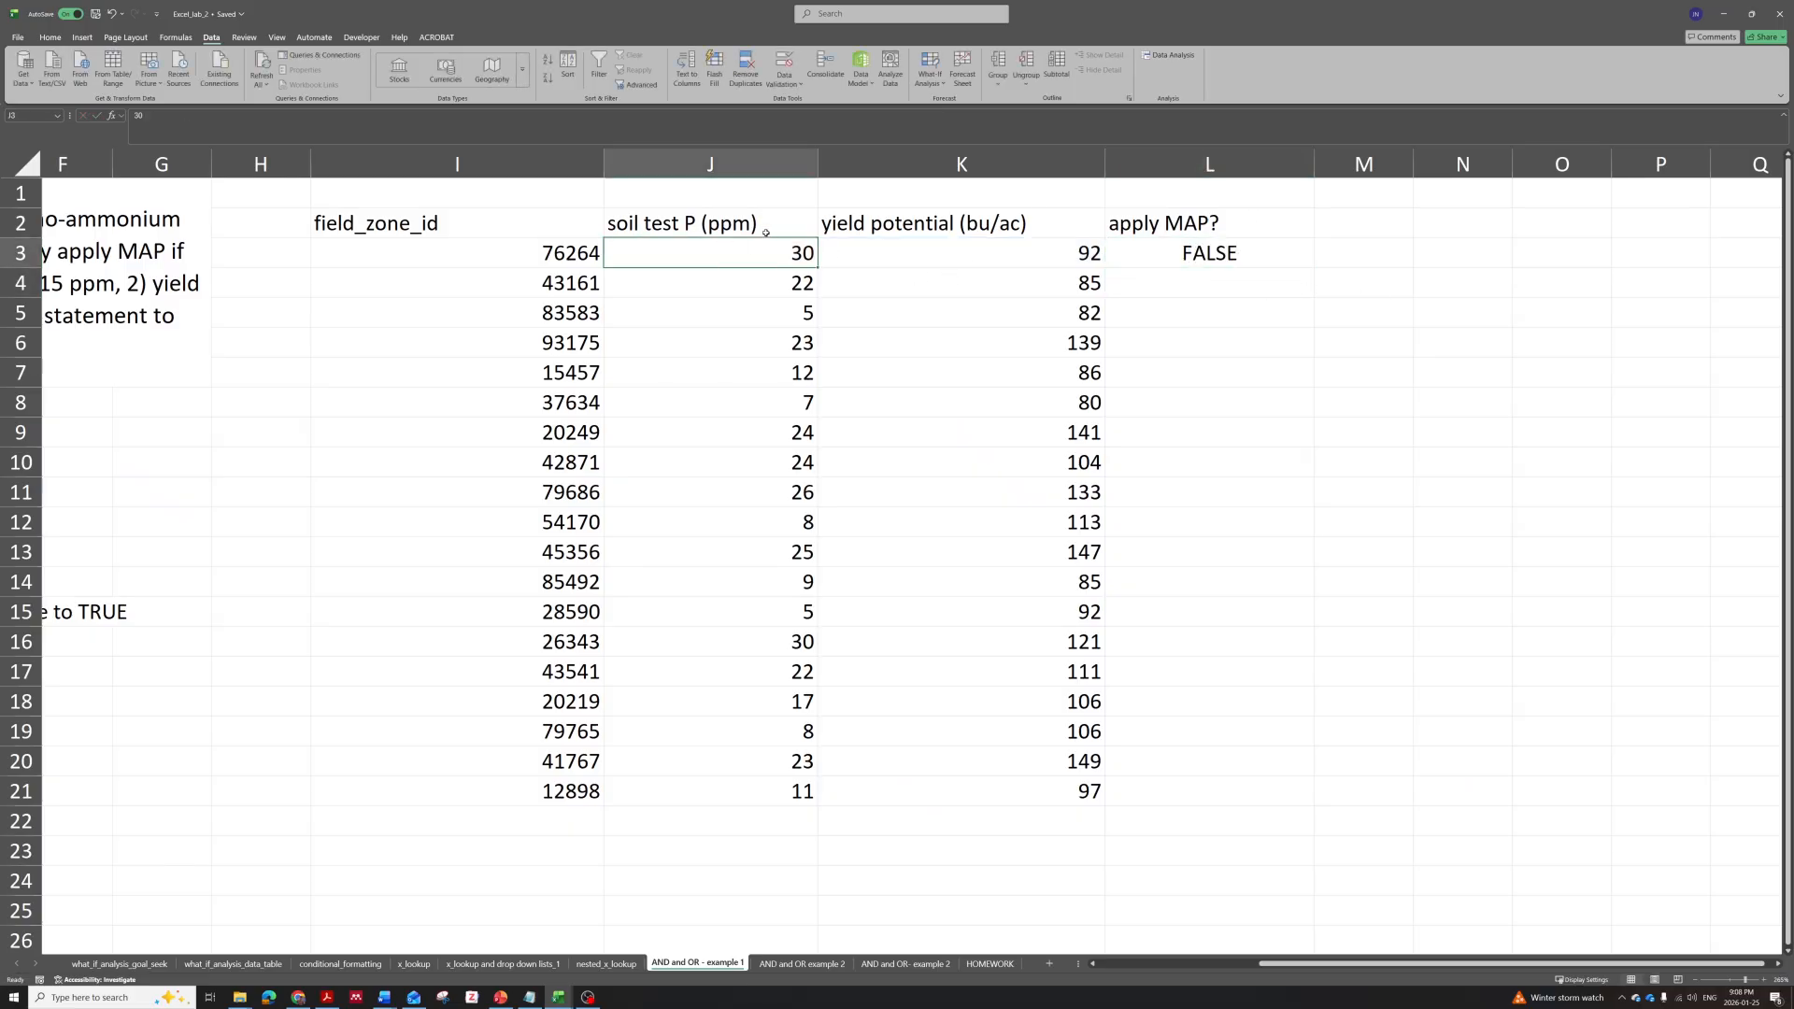
{"action": "type", "text": "40"}
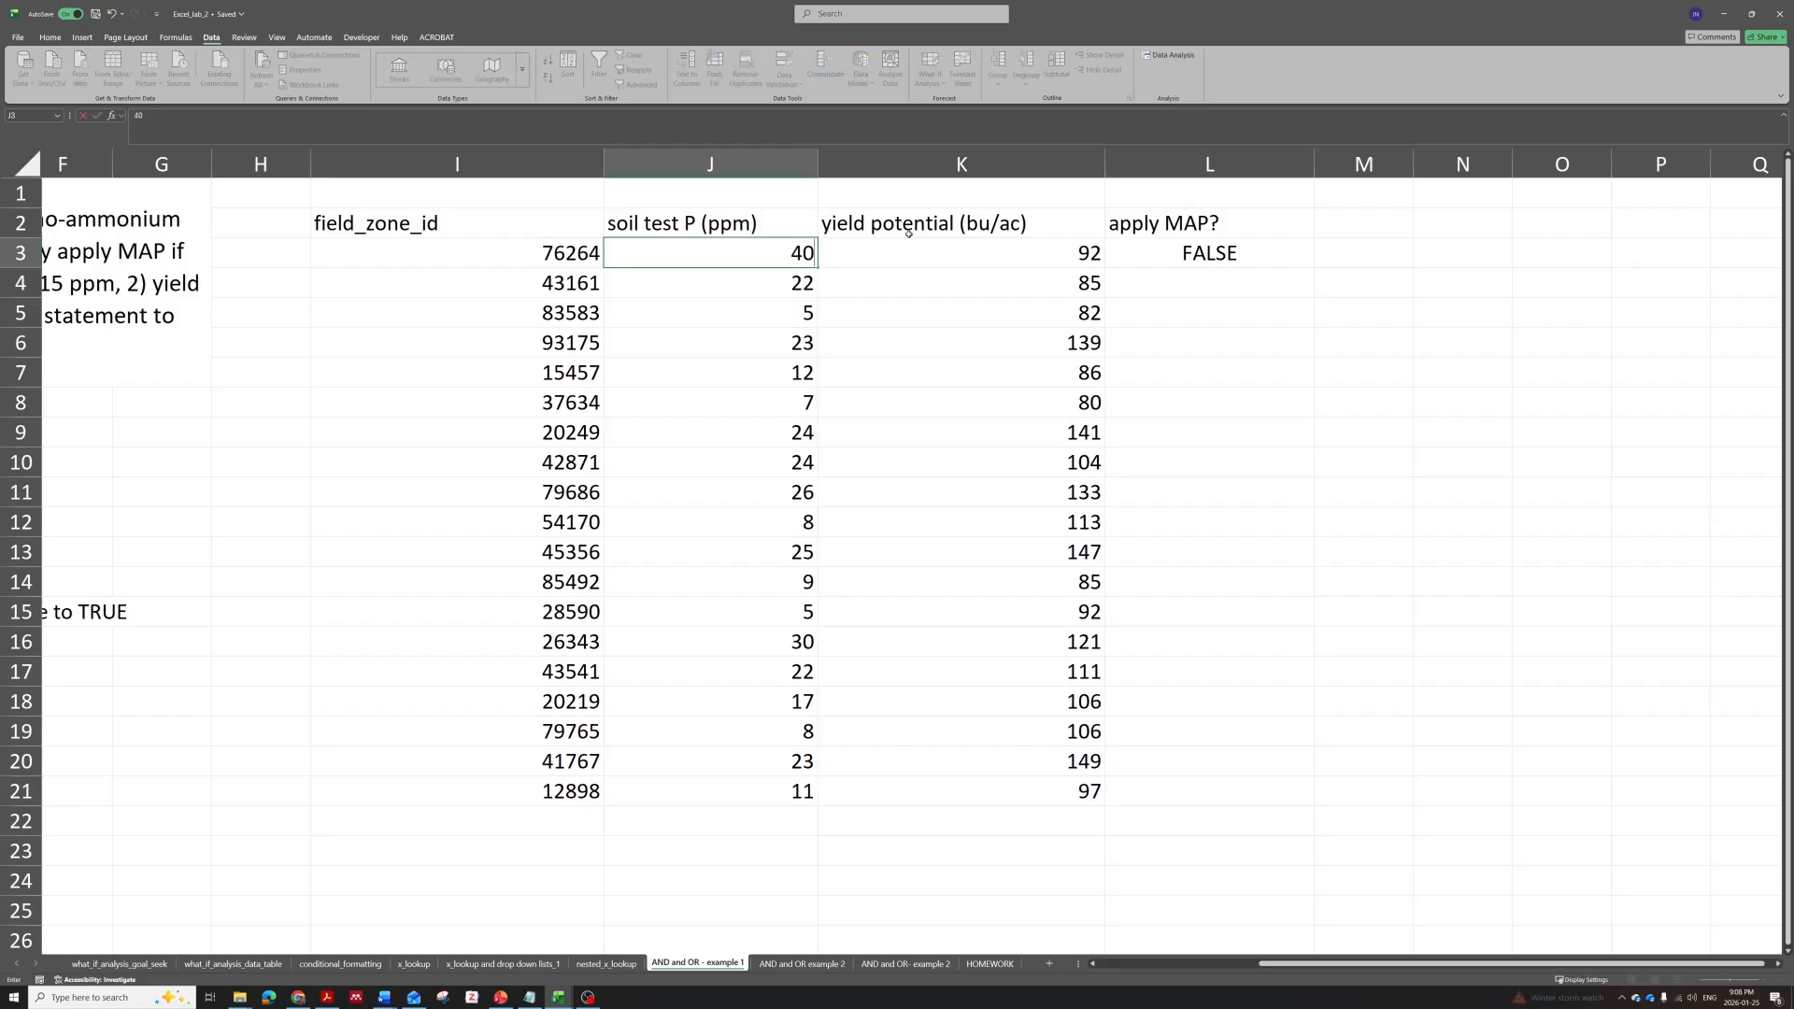
{"action": "key", "text": "Return"}
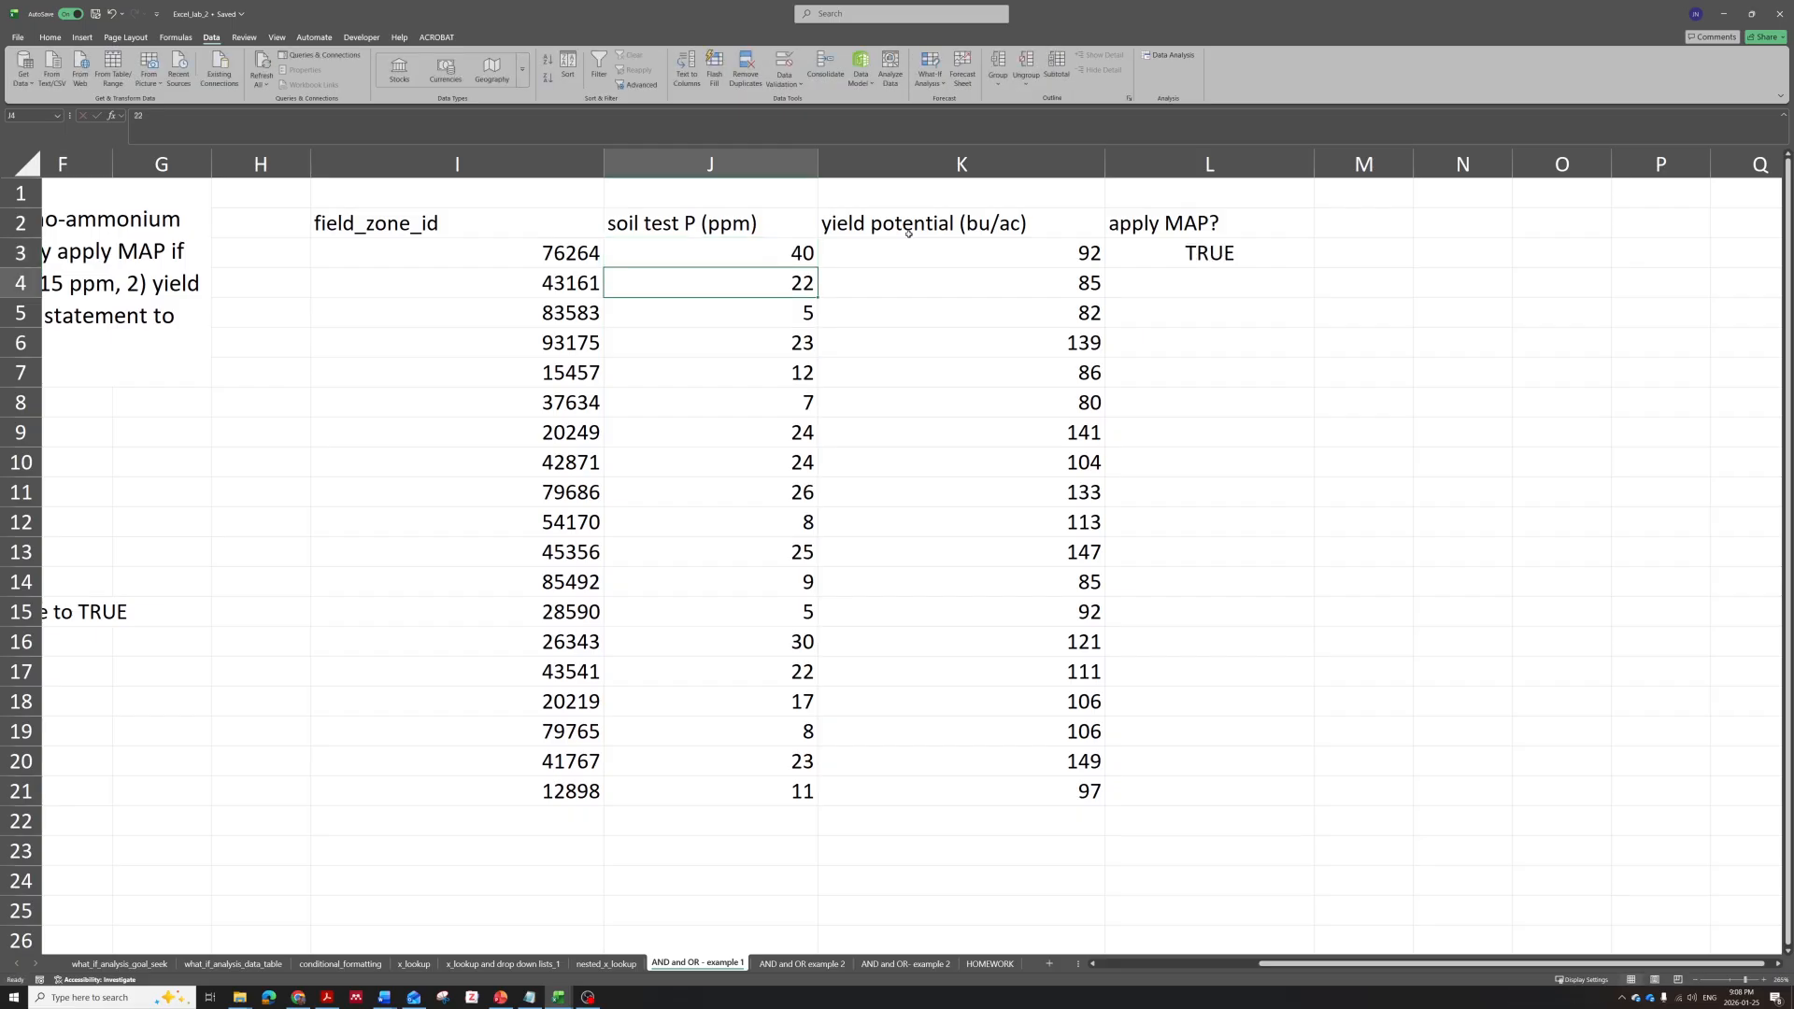
{"action": "double_click", "coordinate": [1190, 263]}
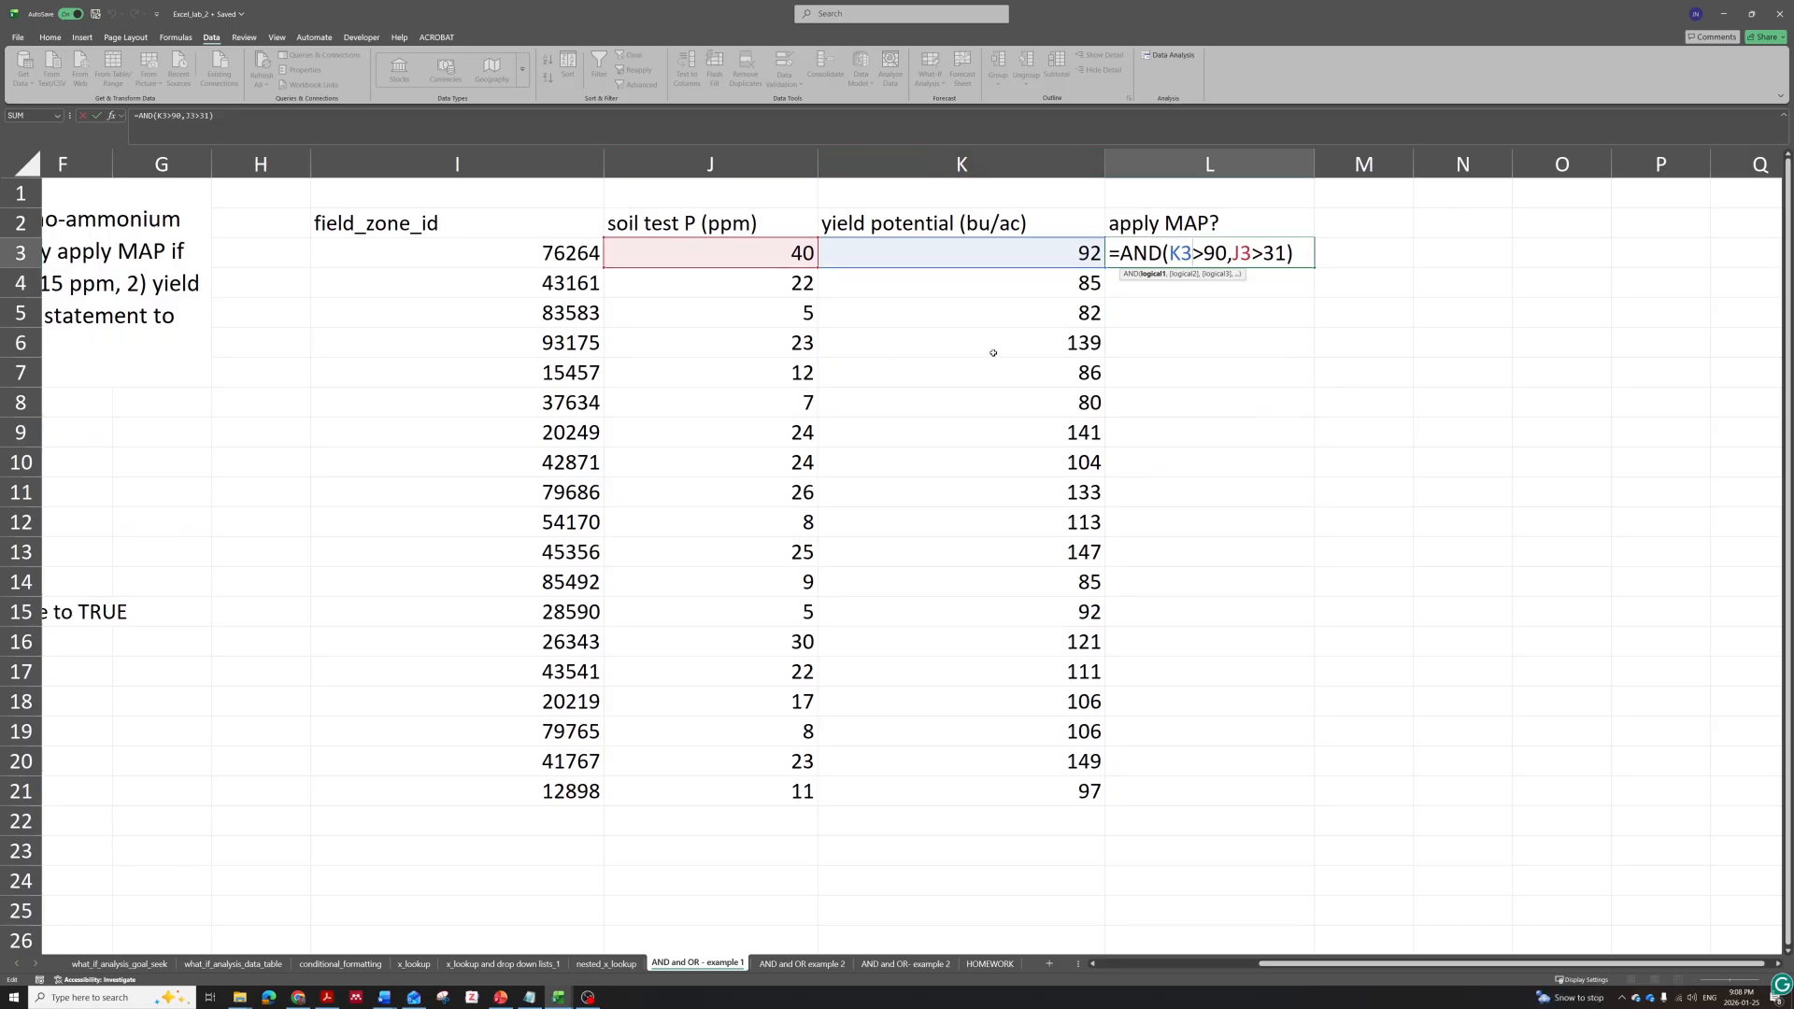
{"action": "key", "text": "Escape"}
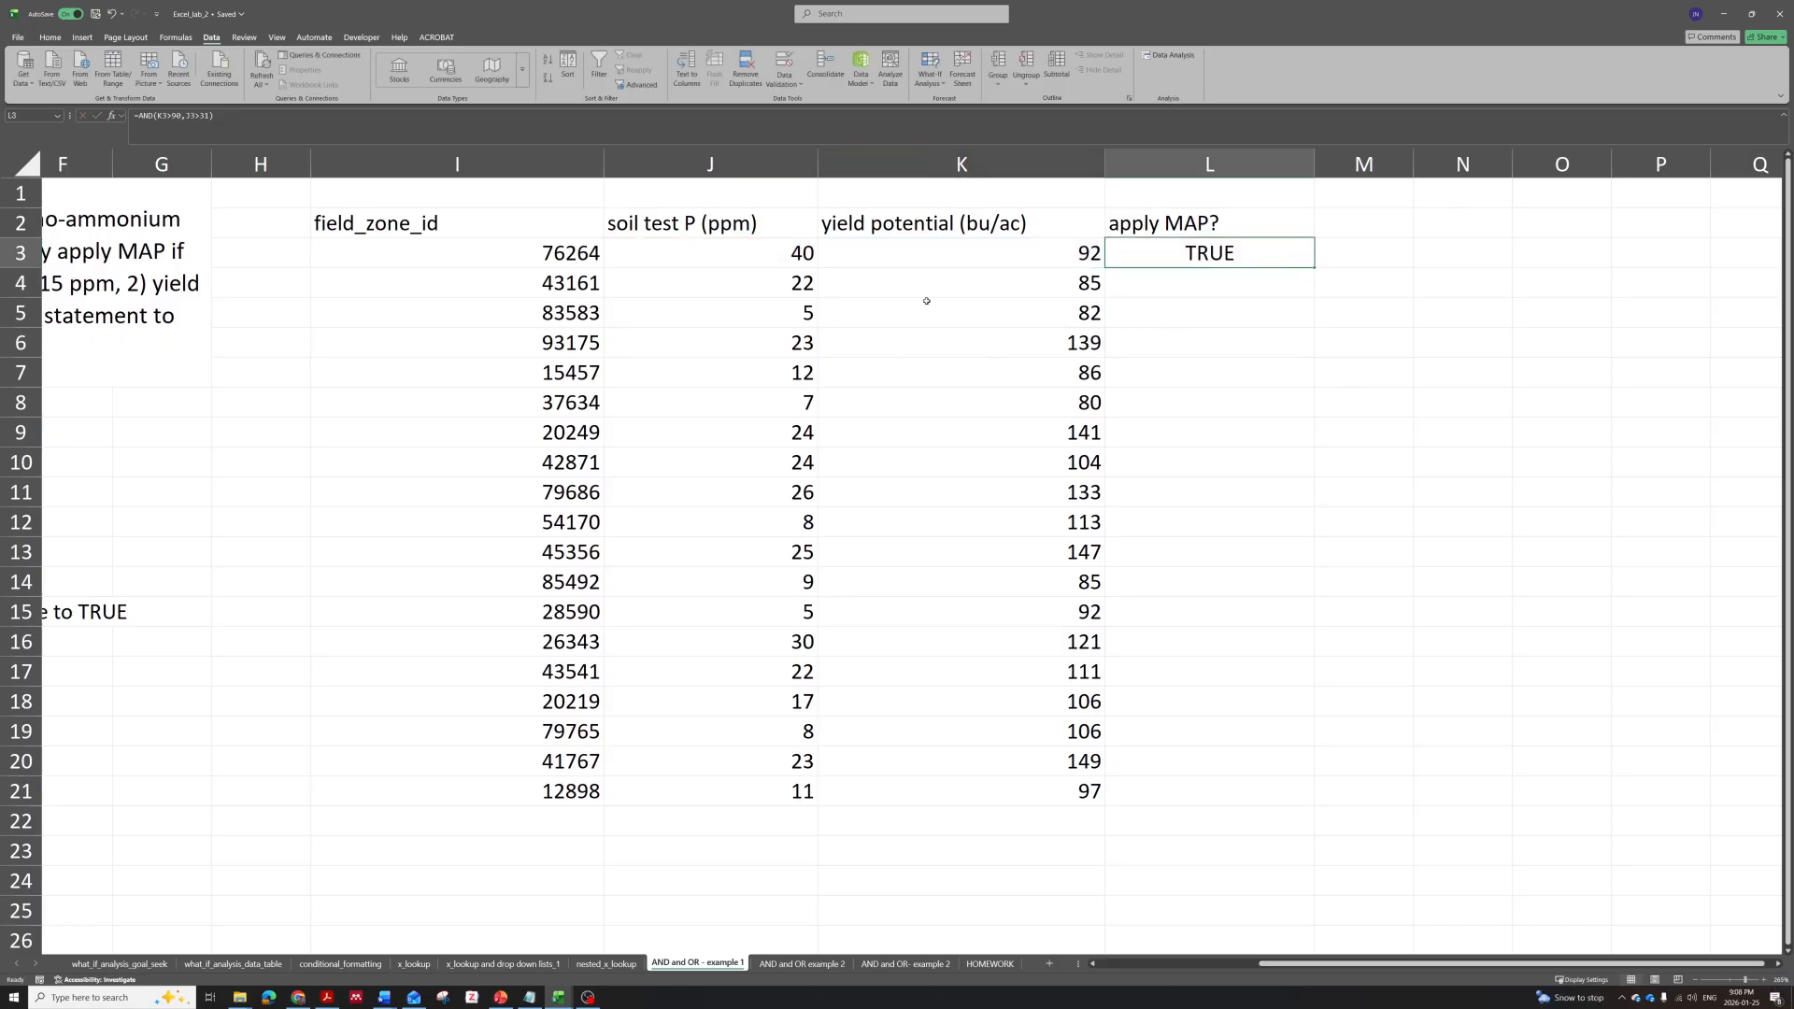
Set the first zone's soil test P in J3 to 30 and undo the stray entry in J4.
{"action": "left_click", "coordinate": [807, 259]}
{"action": "type", "text": "30"}
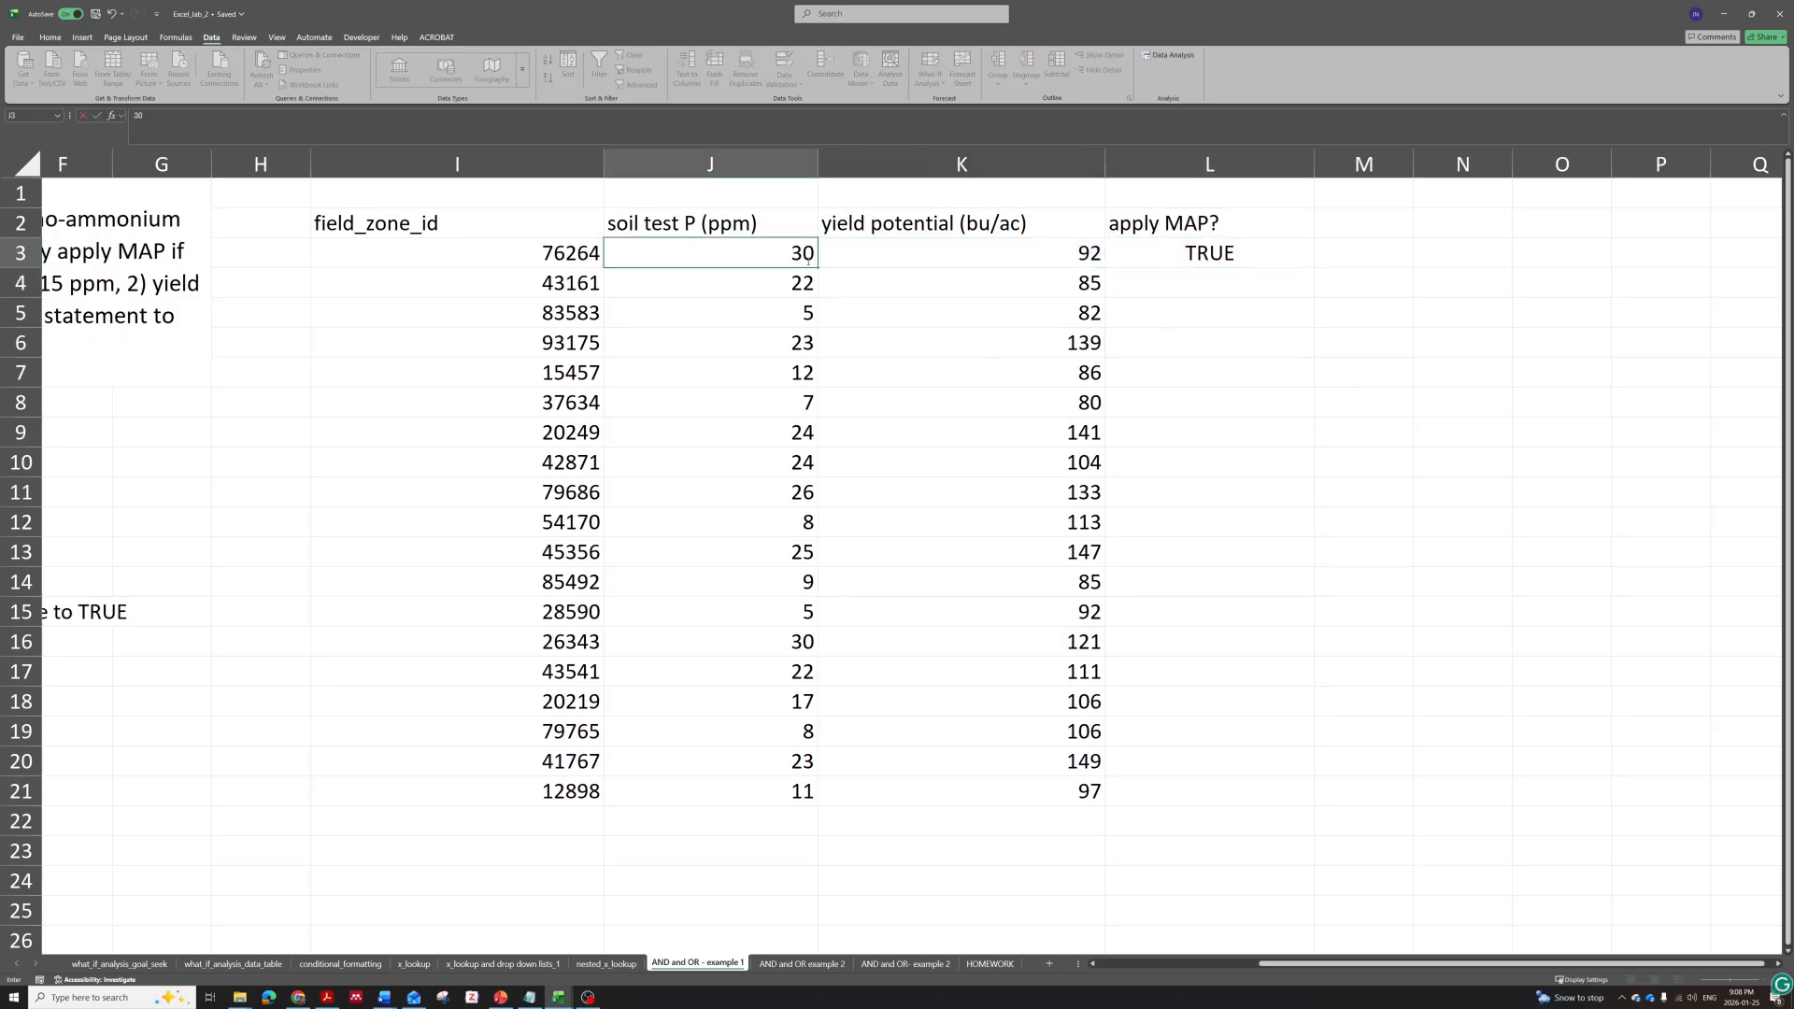
{"action": "key", "text": "Return"}
{"action": "type", "text": "w"}
{"action": "left_click", "coordinate": [1186, 251]}
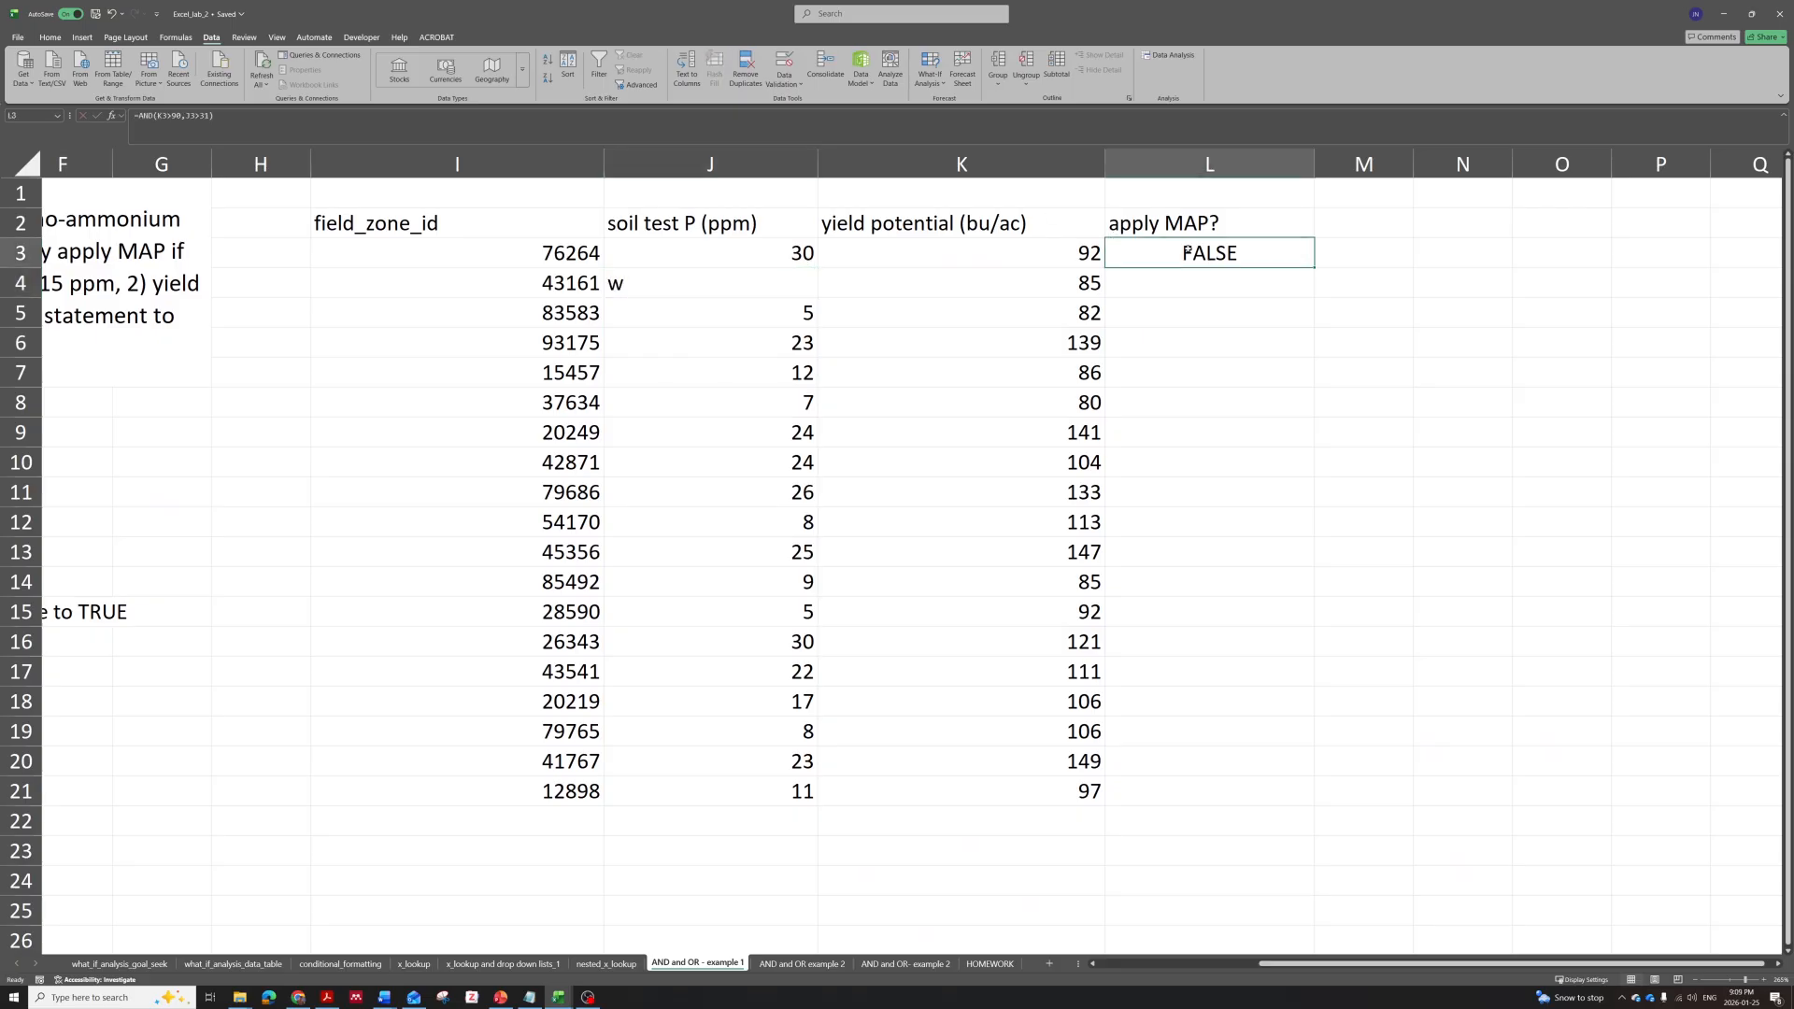
{"action": "key", "text": "ctrl+z"}
Review the conditions of the AND formula in L3, and replace AND with OR to get =OR(K3>90,J3>31).
{"action": "left_click", "coordinate": [1136, 254]}
{"action": "double_click", "coordinate": [1136, 254]}
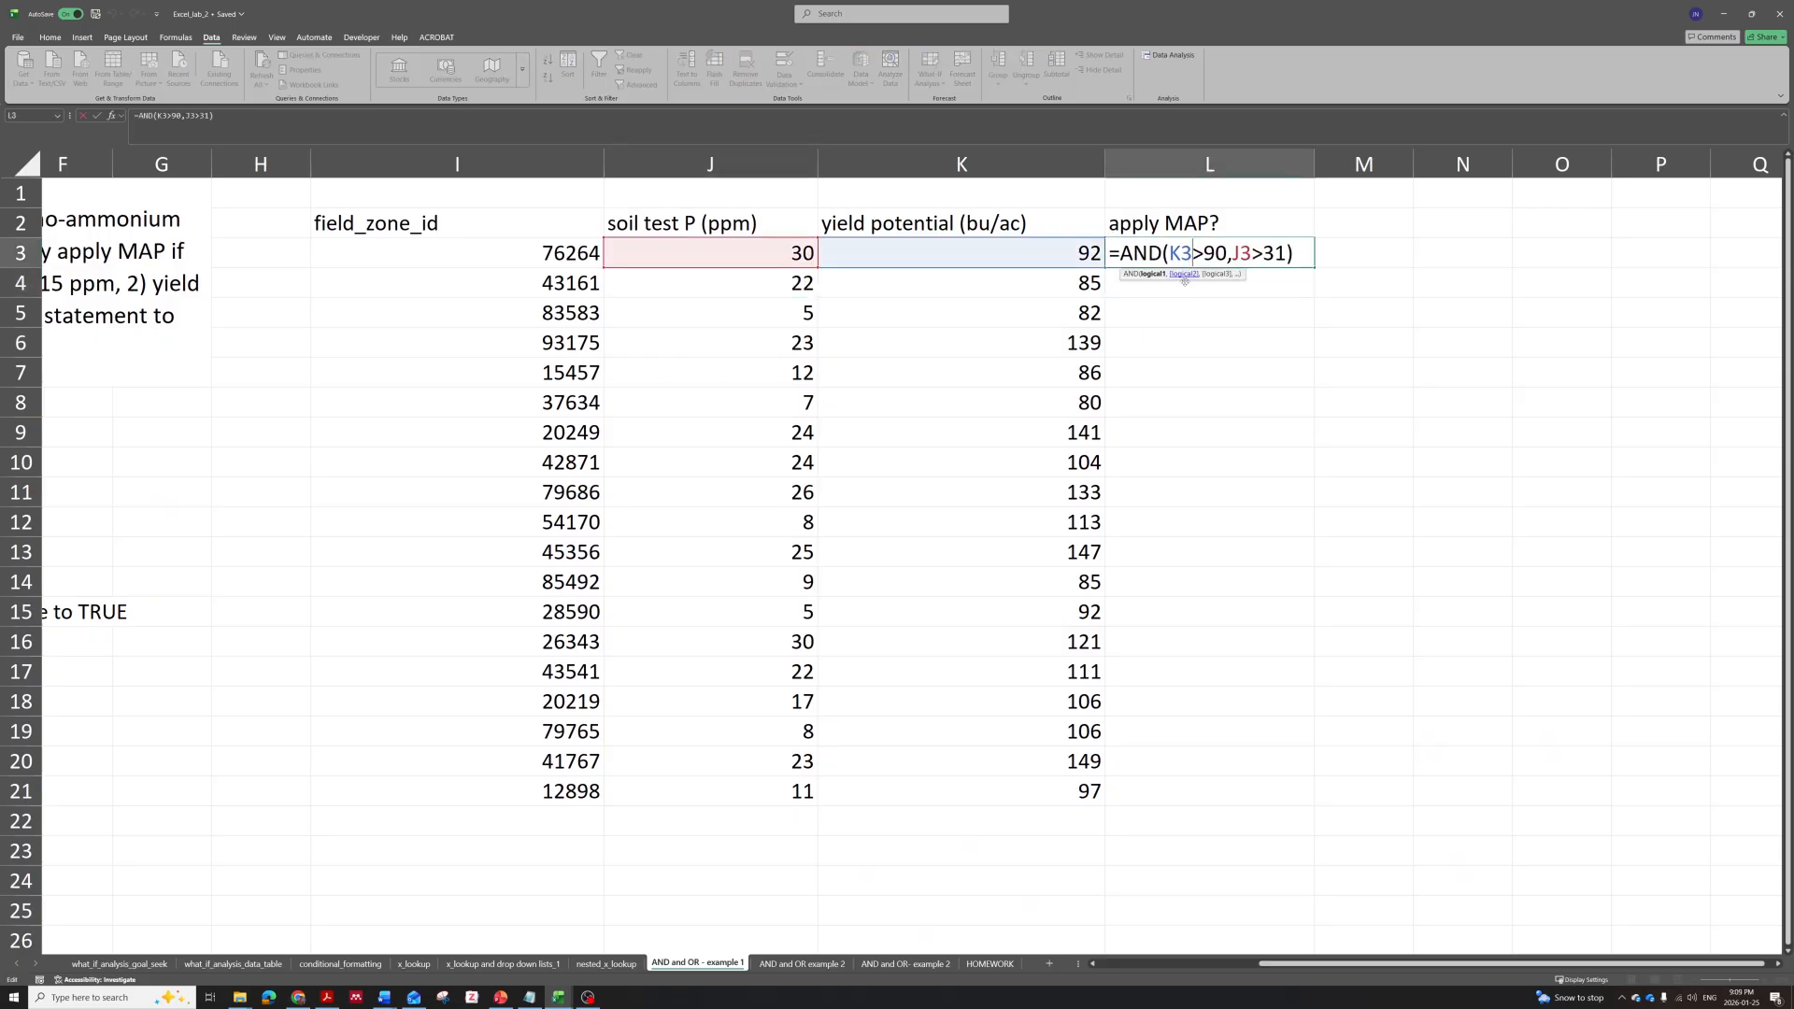
{"action": "left_click", "coordinate": [1150, 253]}
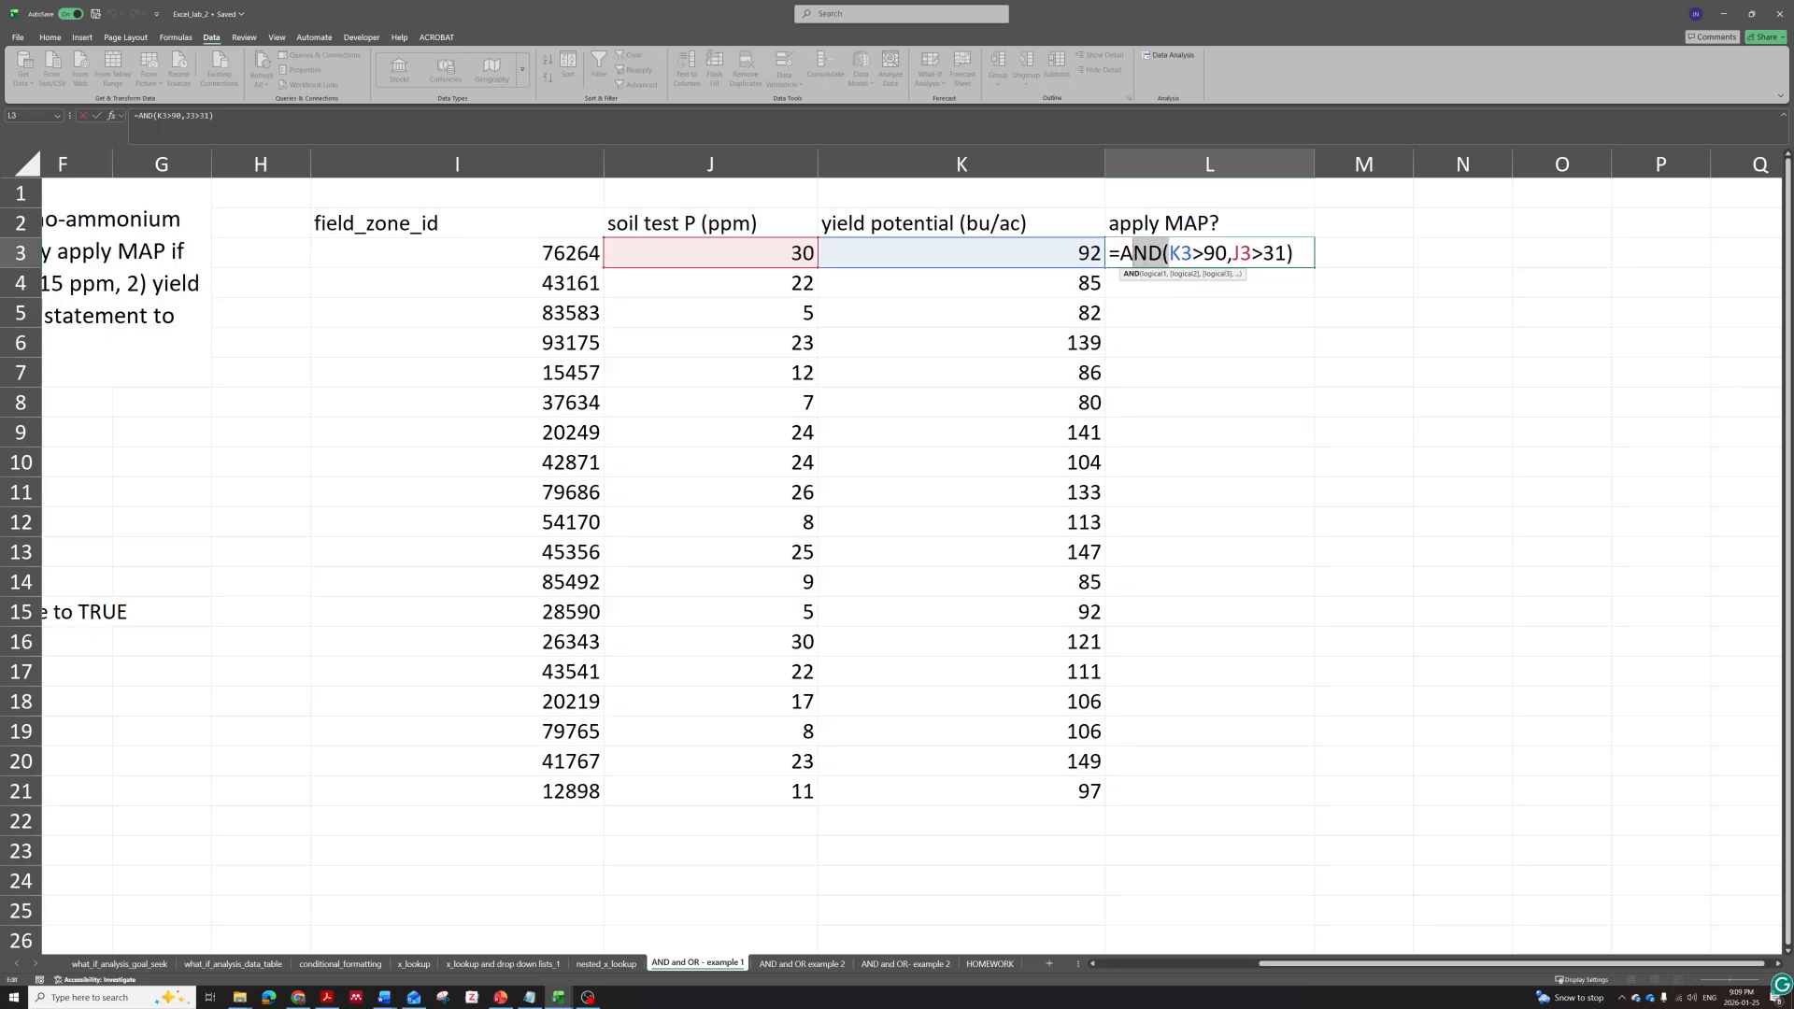
{"action": "left_click", "coordinate": [1119, 253]}
{"action": "key", "text": "Return"}
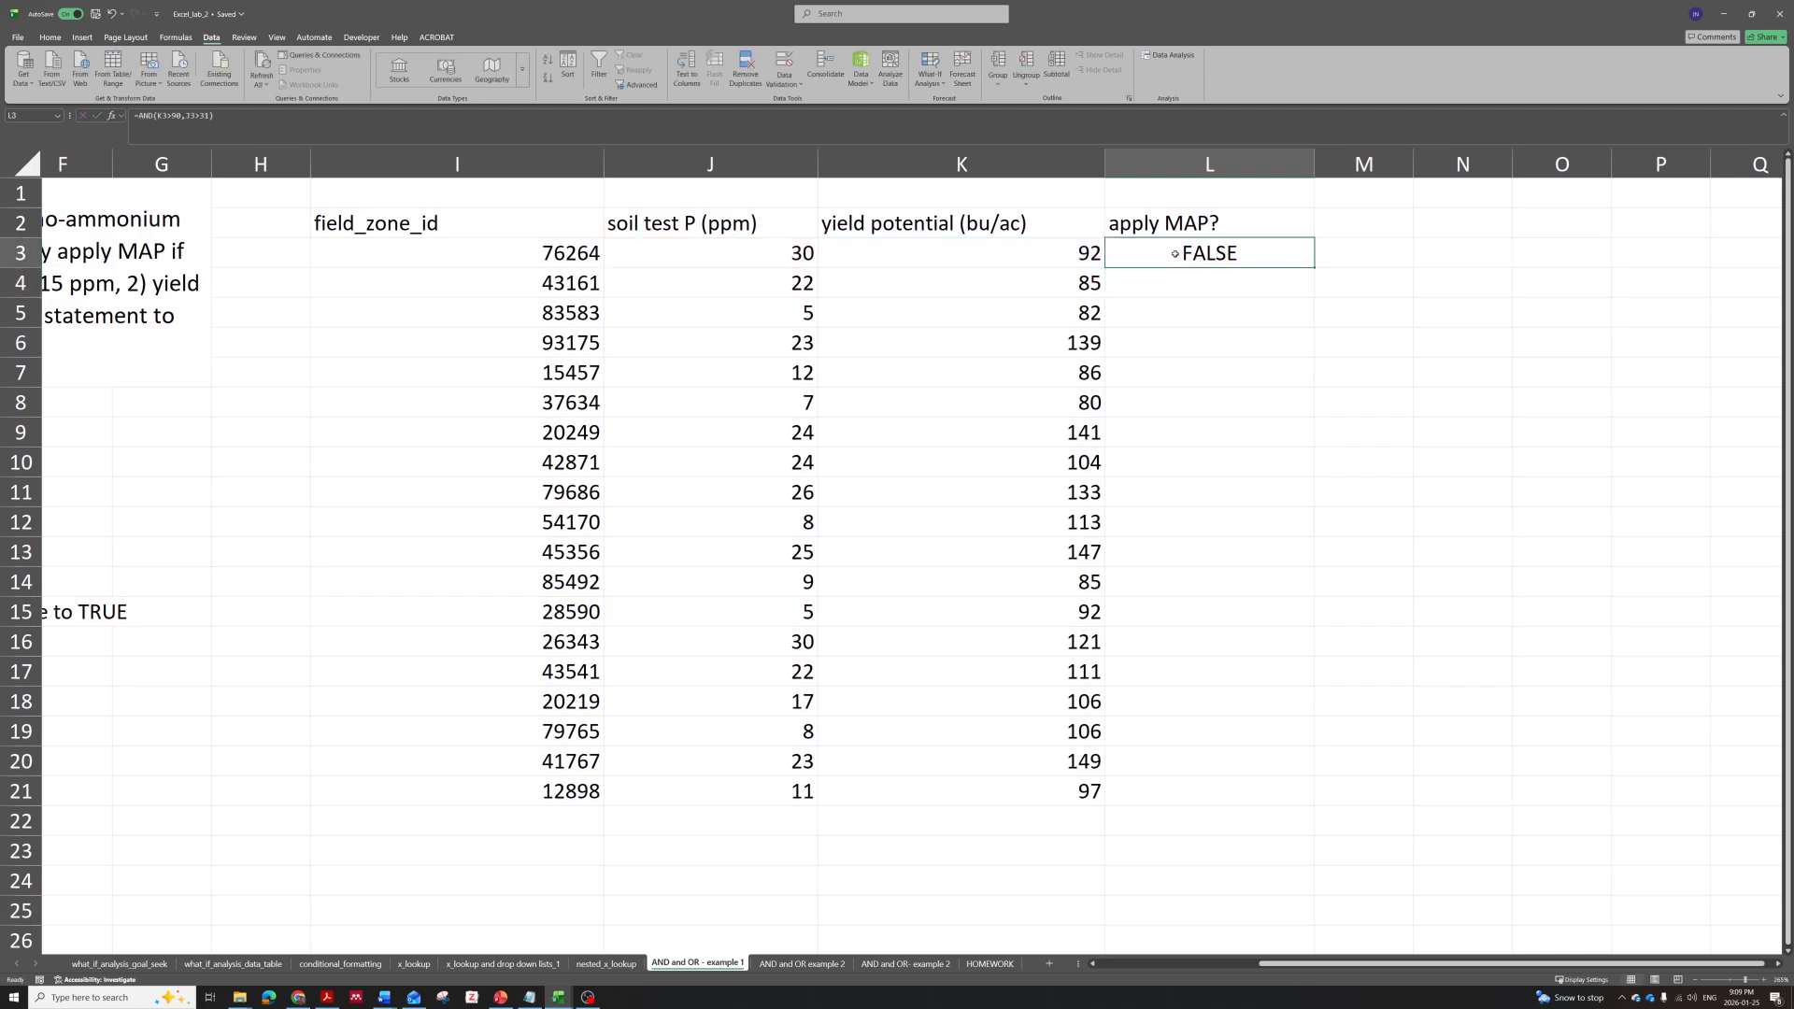
{"action": "double_click", "coordinate": [1152, 253]}
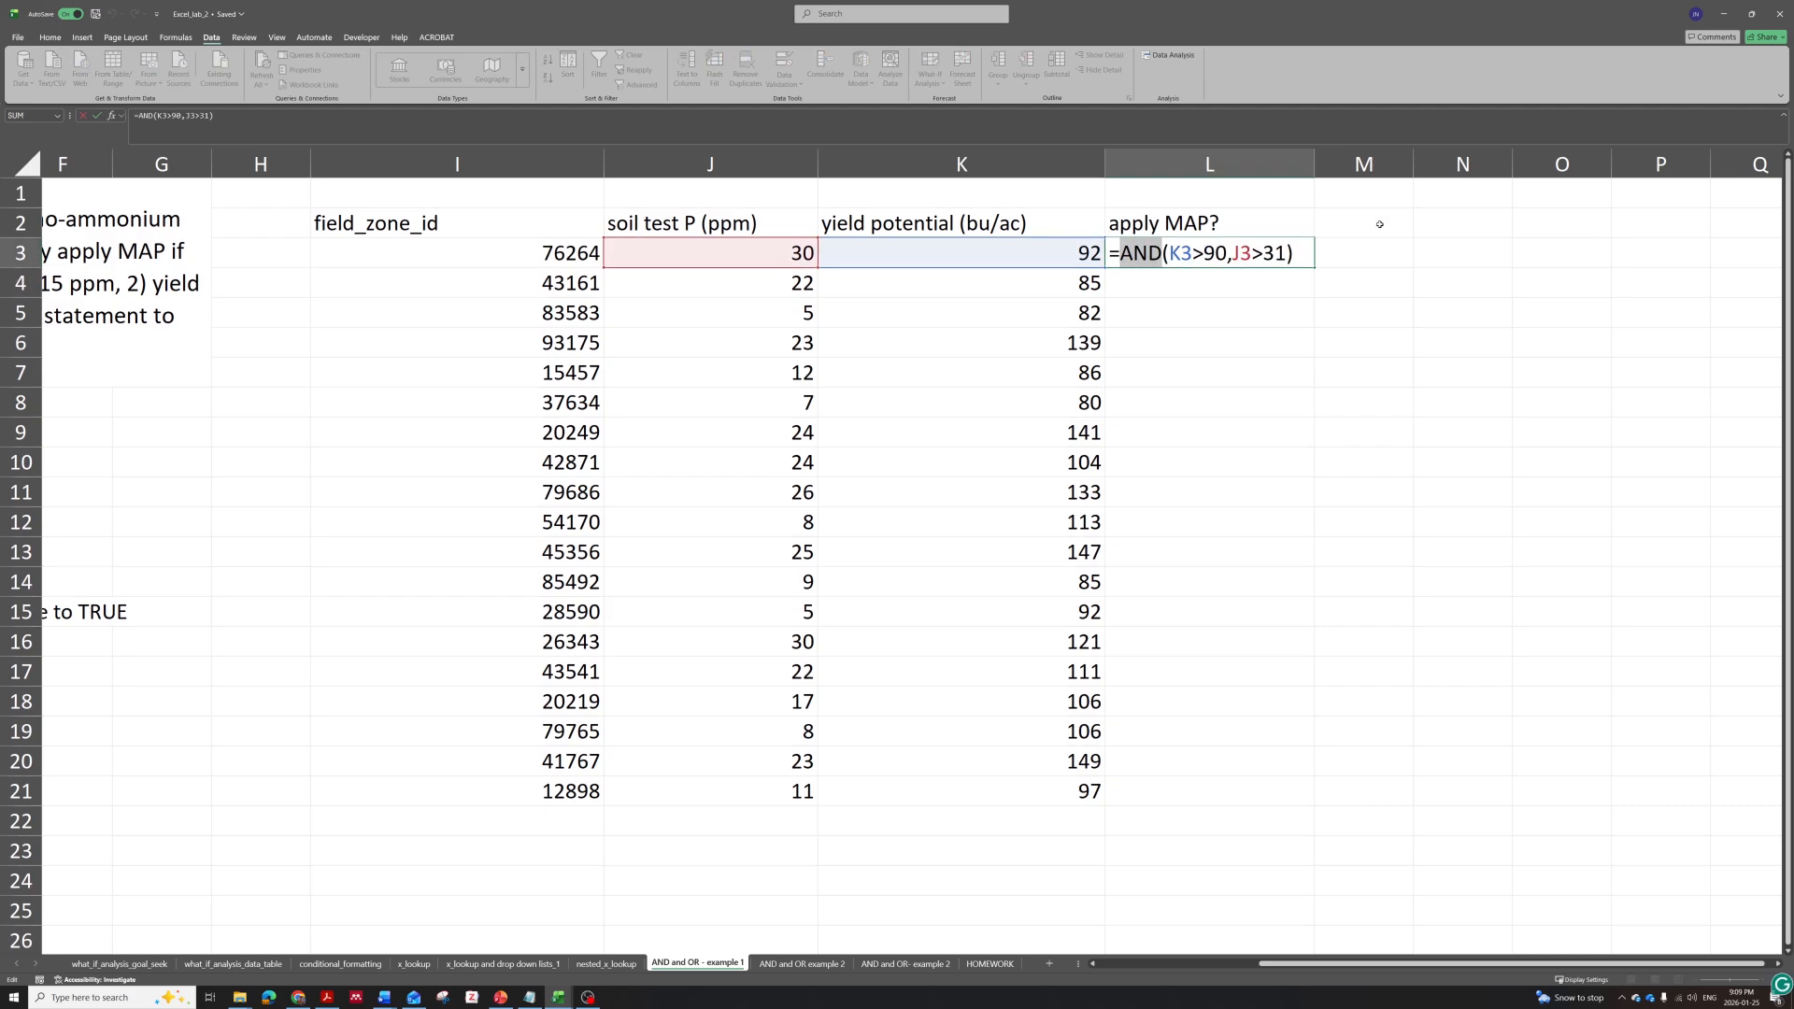
{"action": "type", "text": "OR"}
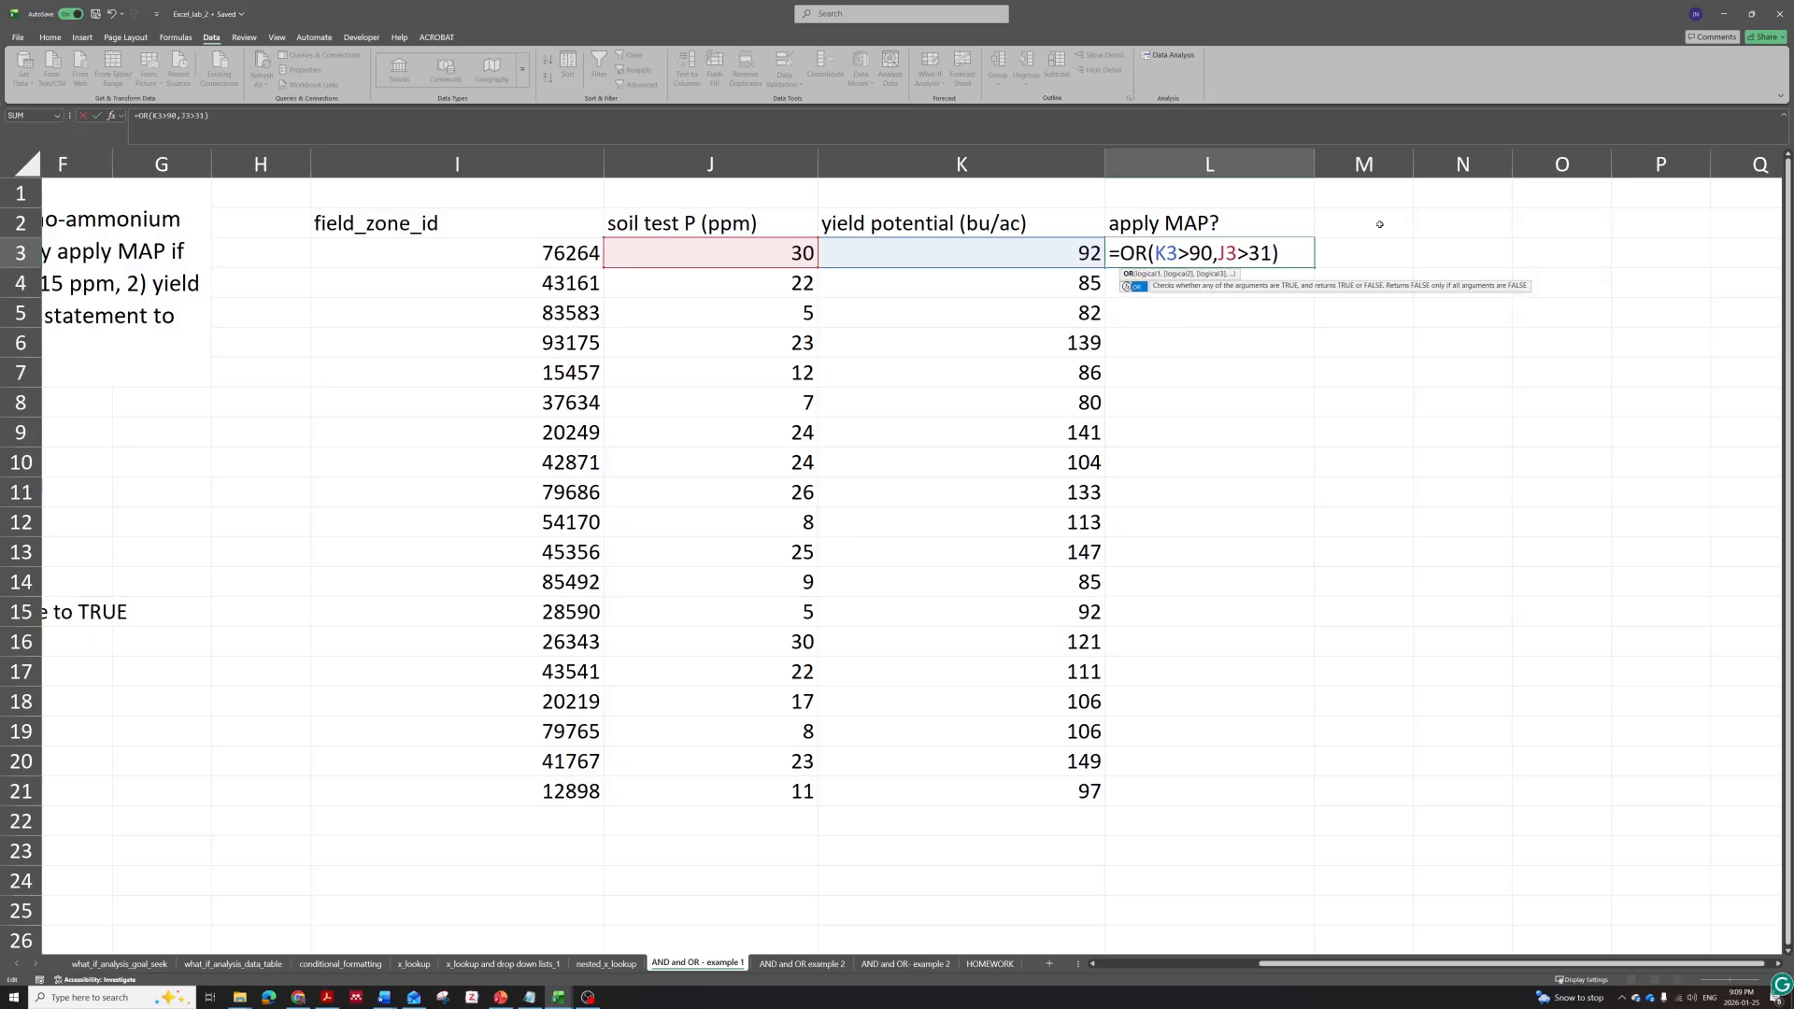
{"action": "left_click", "coordinate": [1191, 253]}
{"action": "left_click", "coordinate": [1238, 253]}
{"action": "left_click", "coordinate": [1196, 253]}
{"action": "left_click", "coordinate": [1231, 253]}
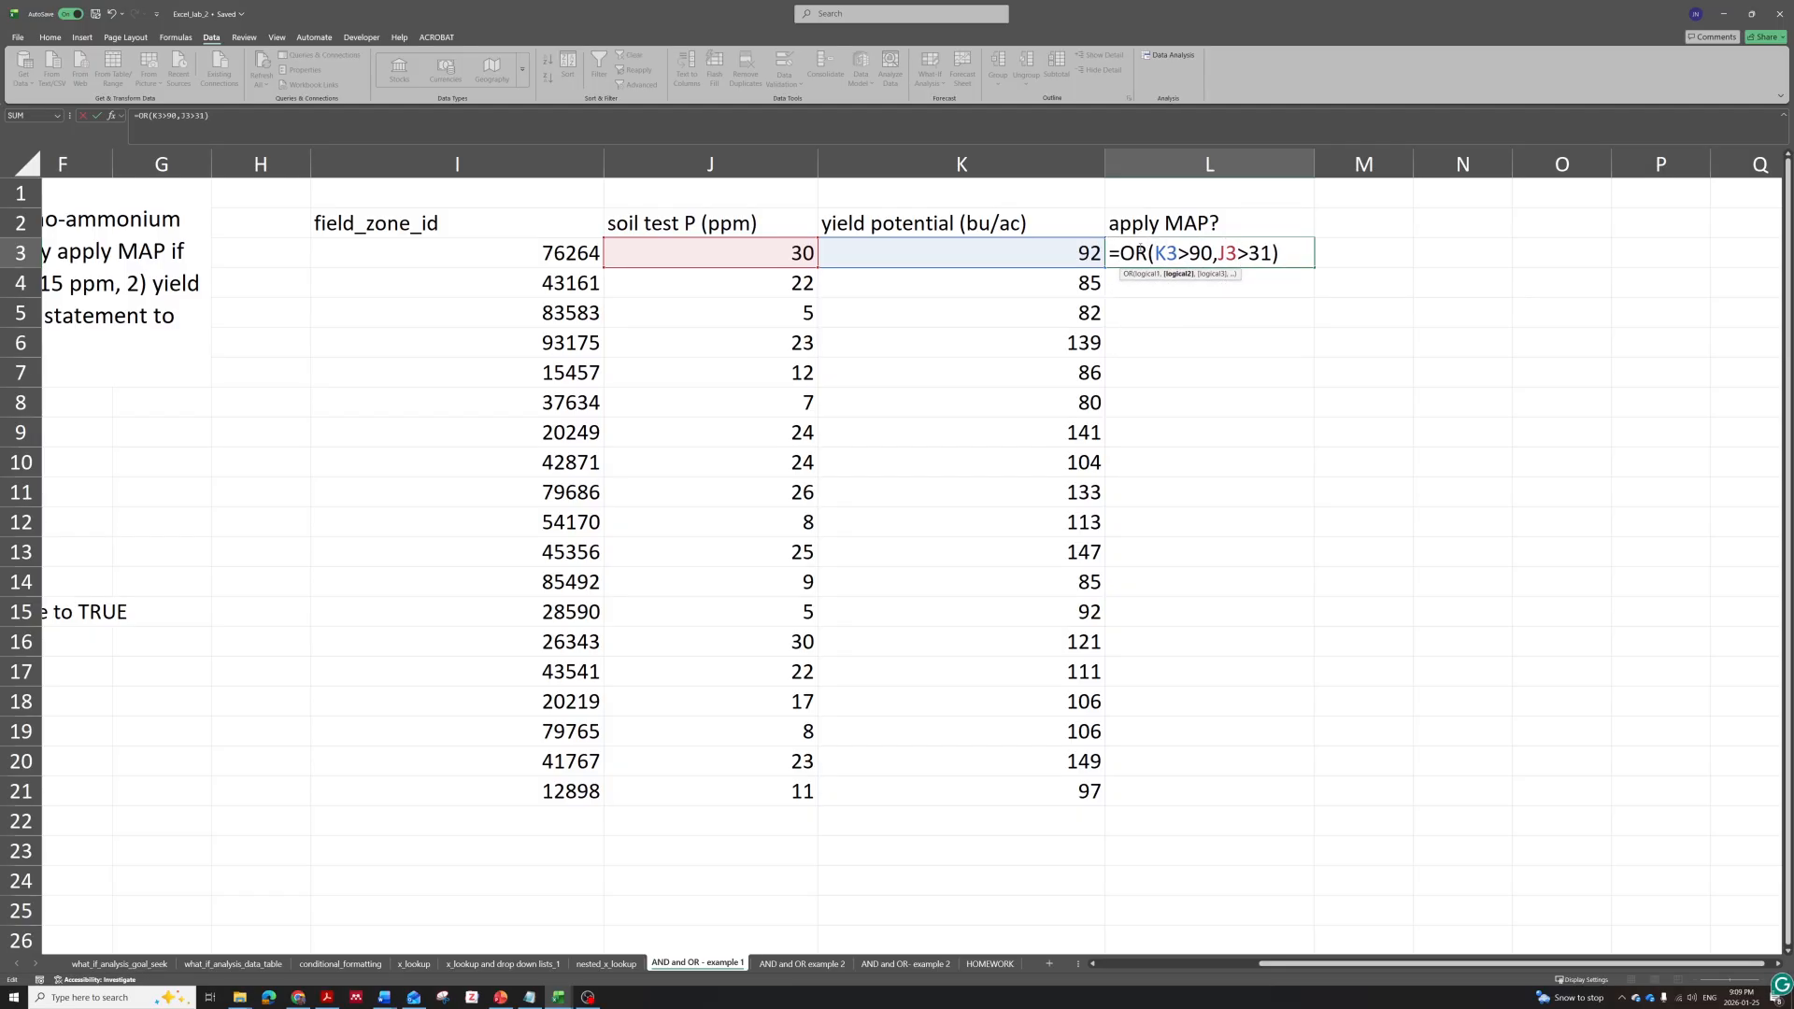
{"action": "left_click", "coordinate": [1284, 243]}
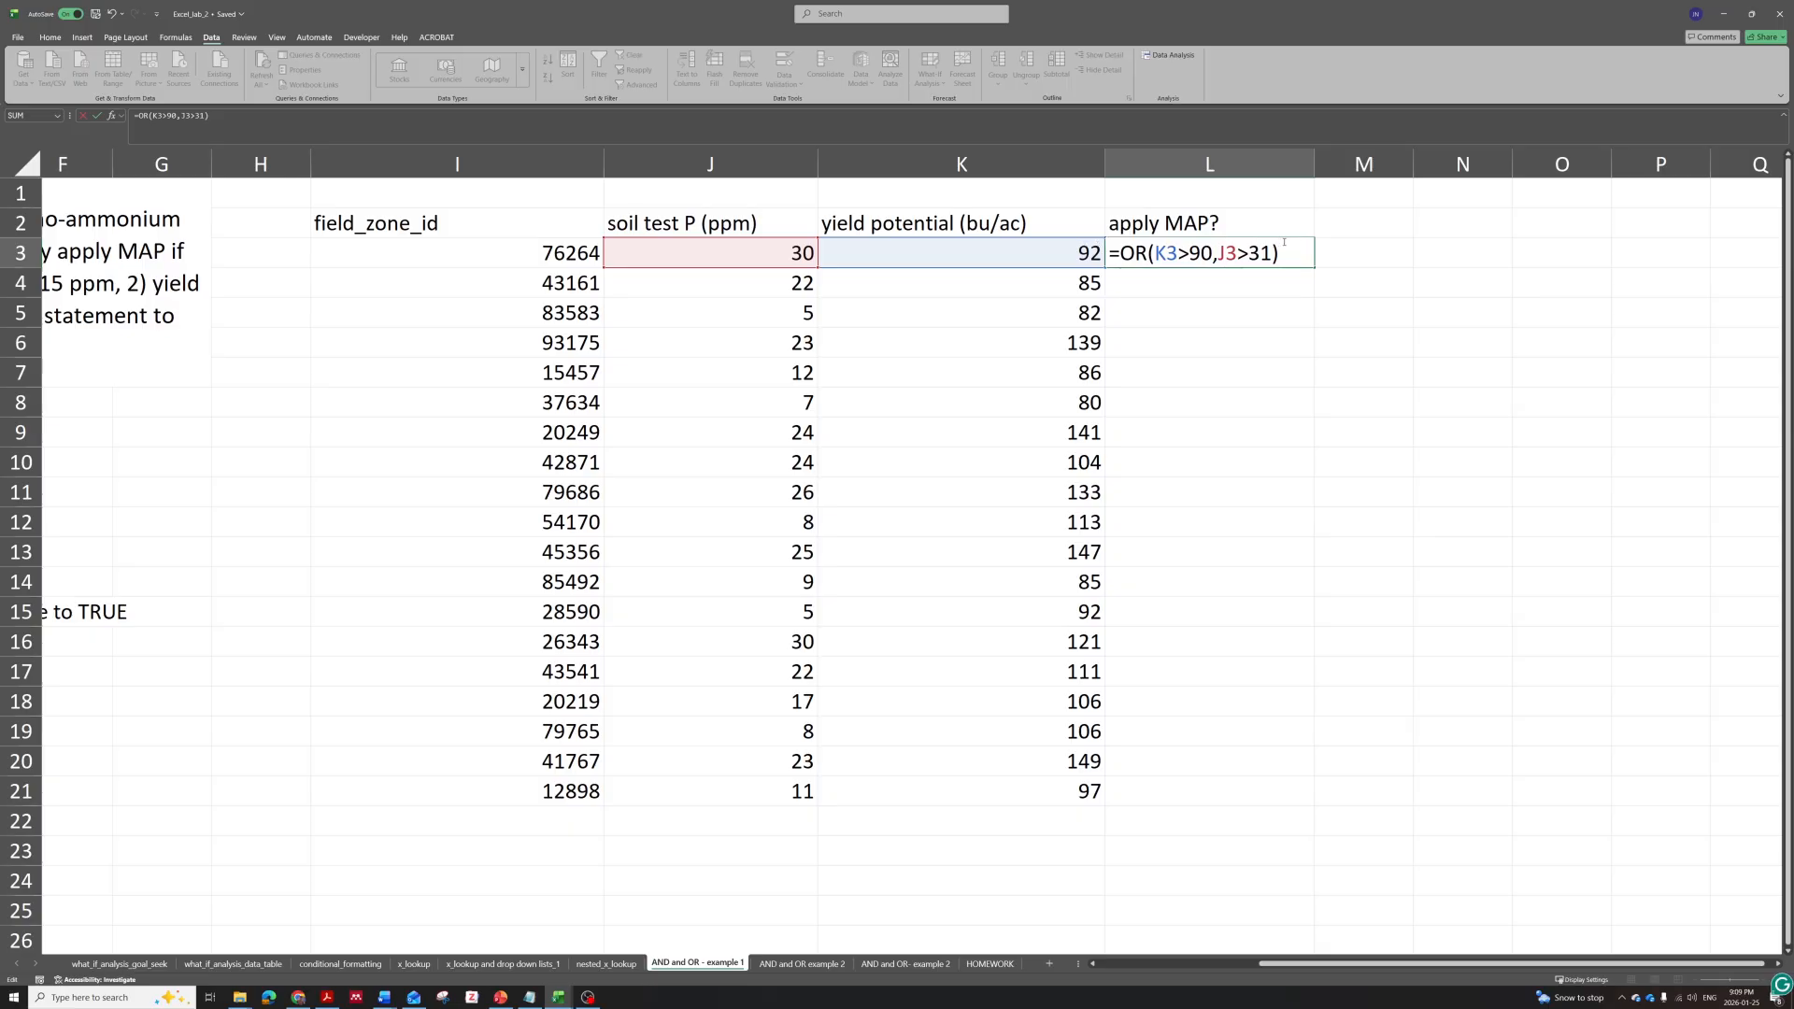
{"action": "key", "text": "Return"}
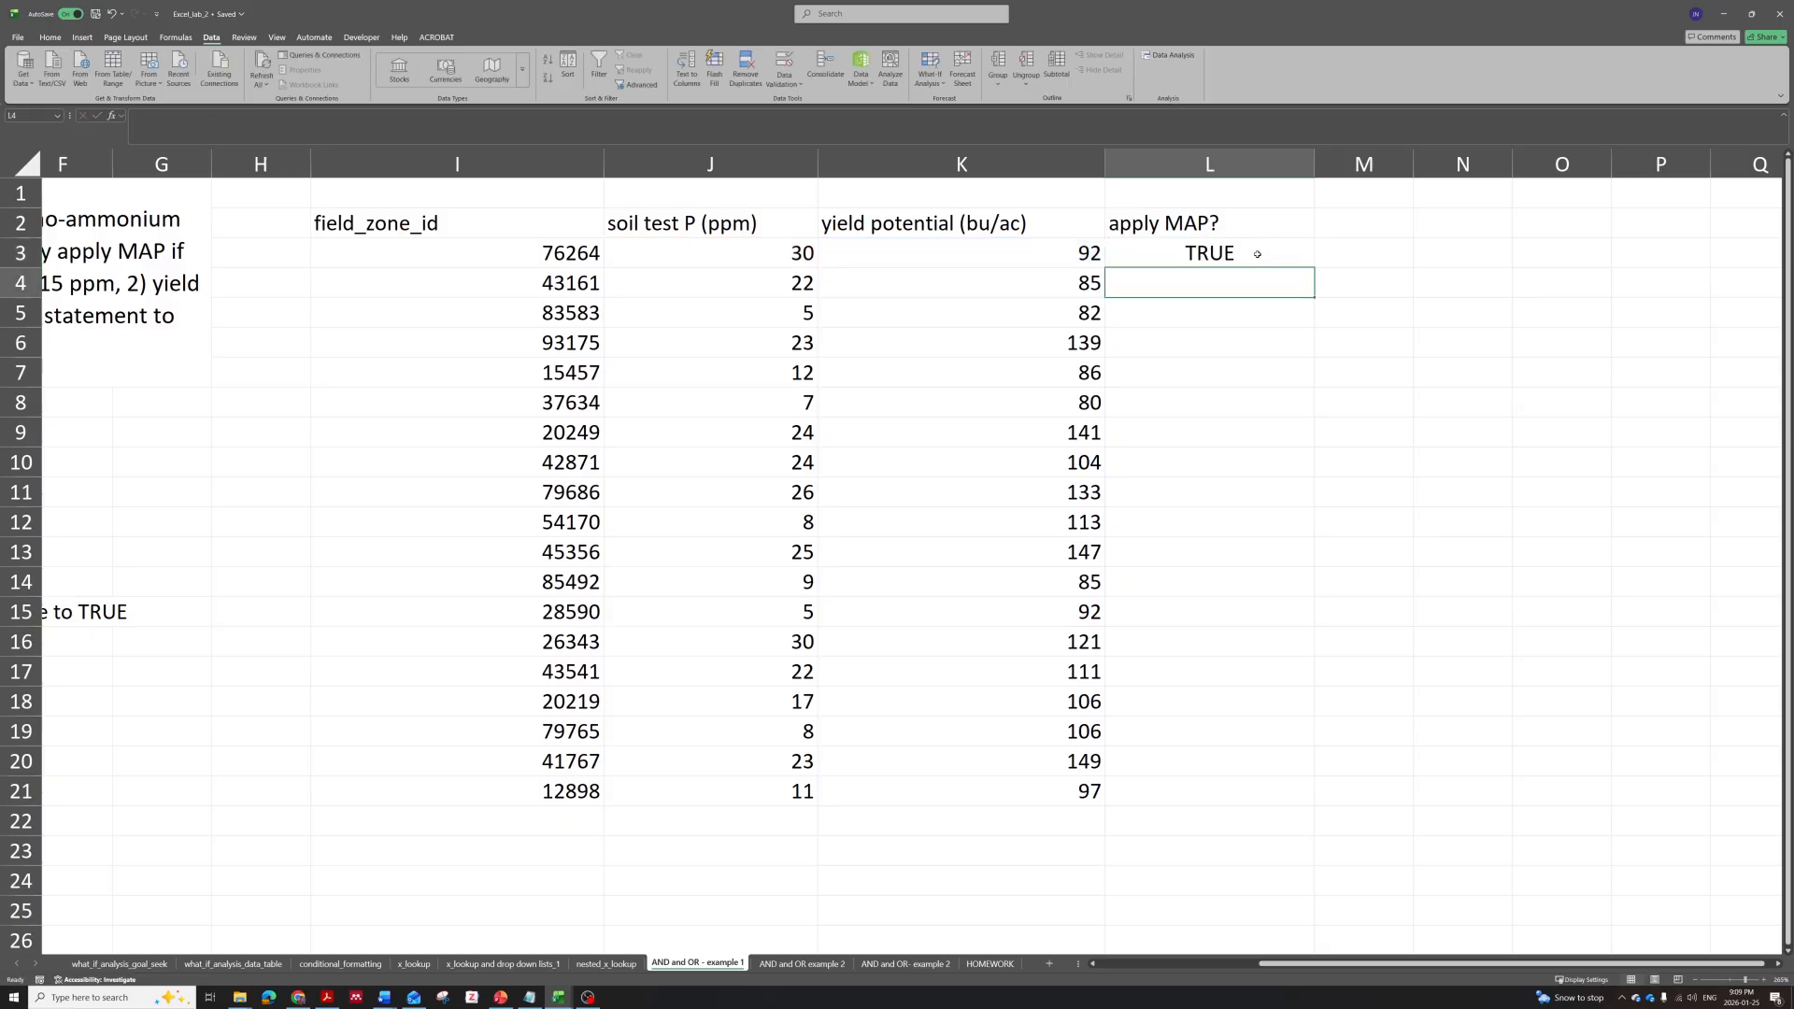
Clear the test formula from L3 and review the MAP scenario text.
{"action": "left_click", "coordinate": [1257, 254]}
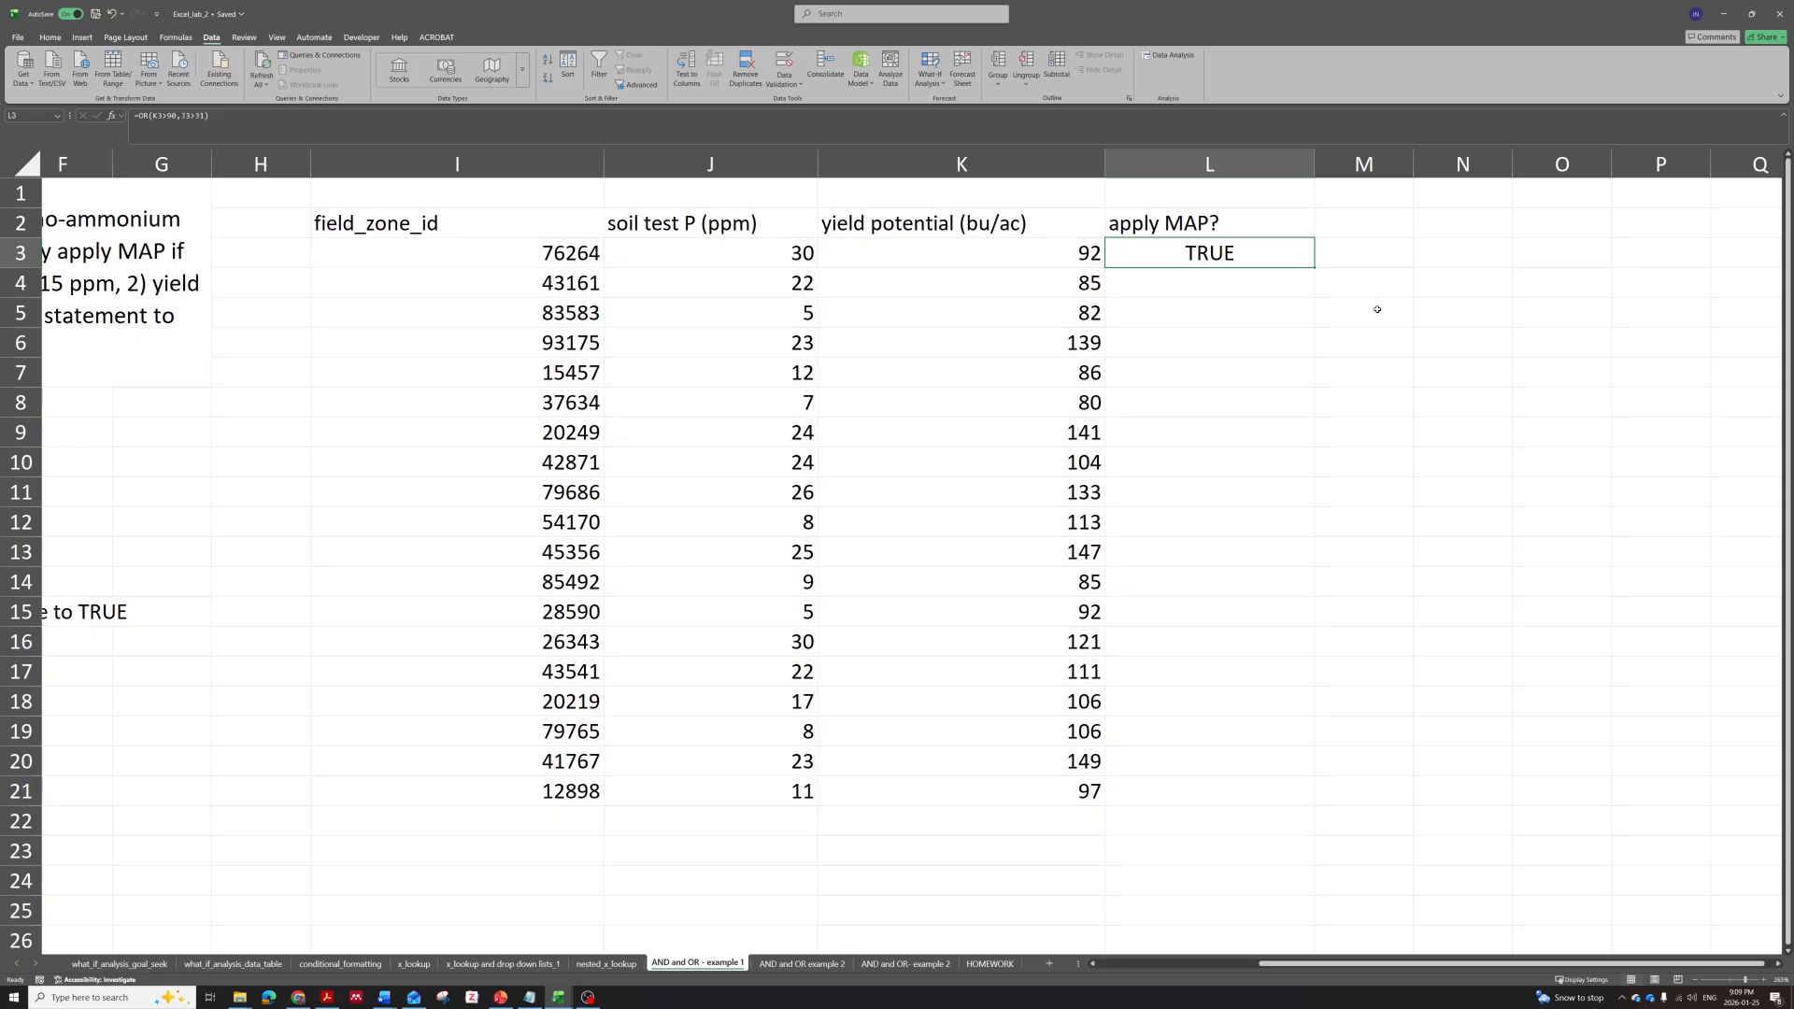
{"action": "key", "text": "Delete"}
{"action": "scroll", "coordinate": [1315, 946], "scroll_direction": "left", "scroll_amount": 5}
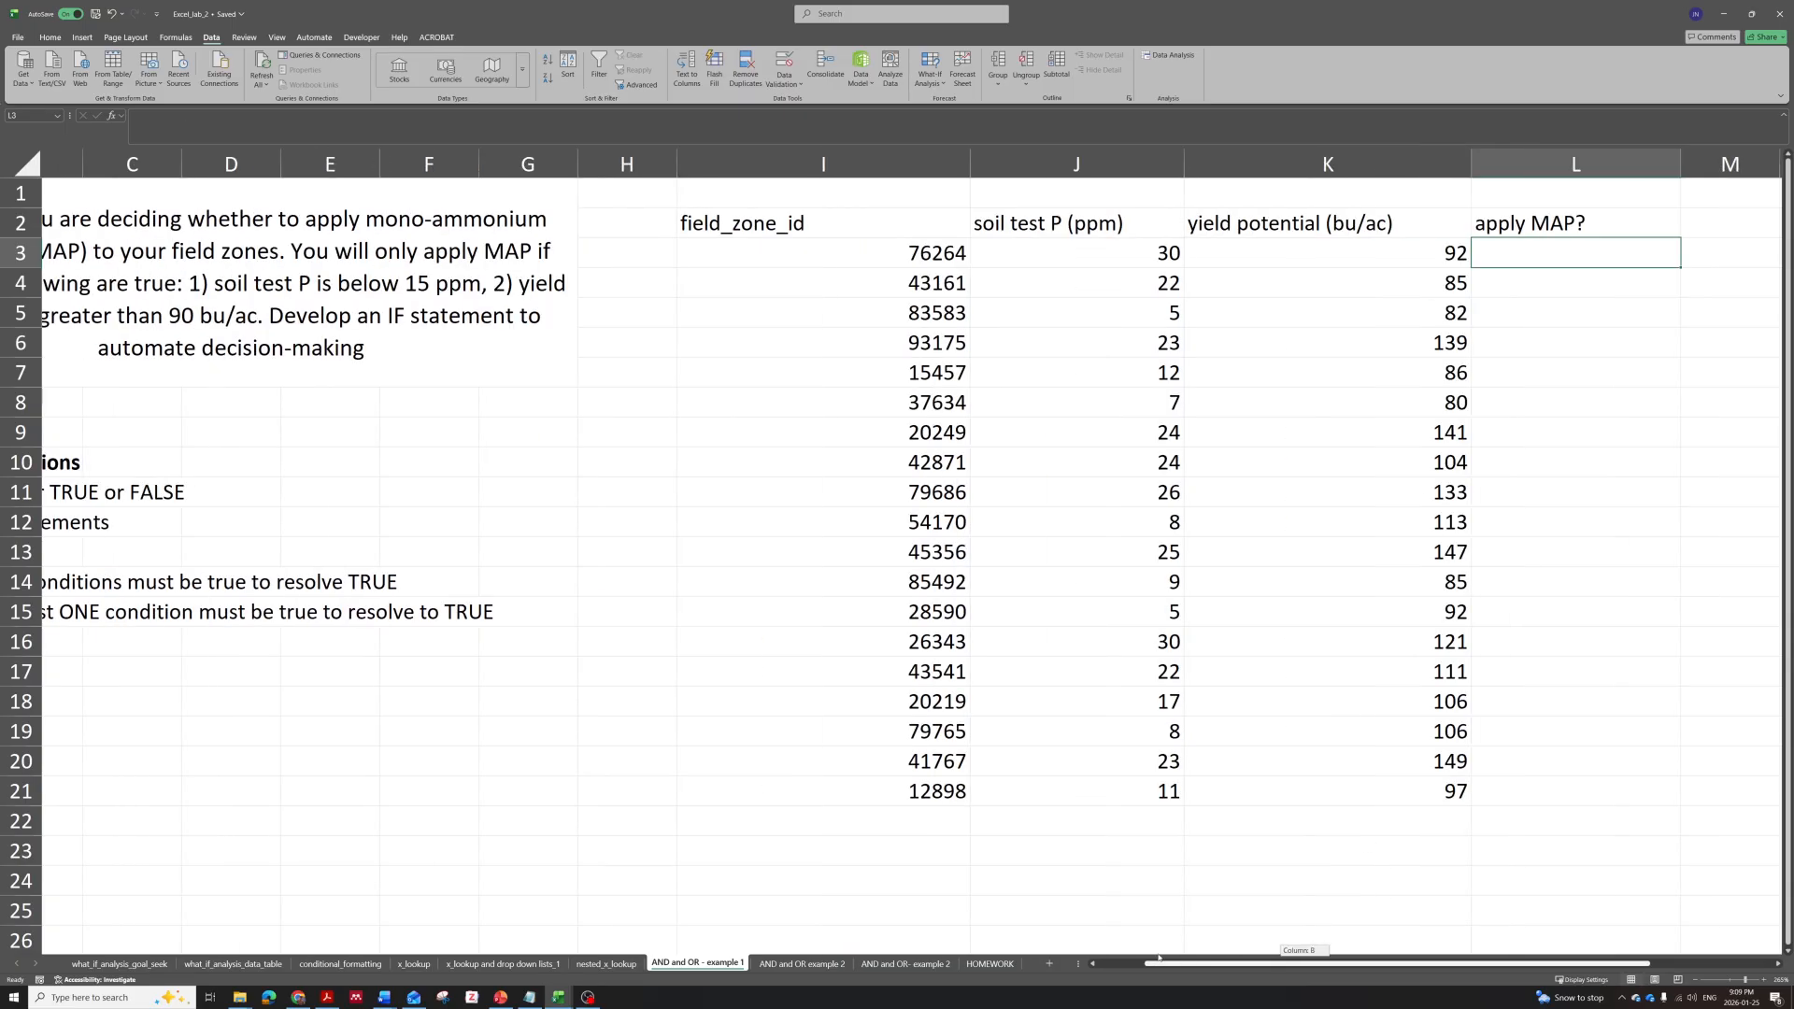
{"action": "left_click", "coordinate": [487, 463]}
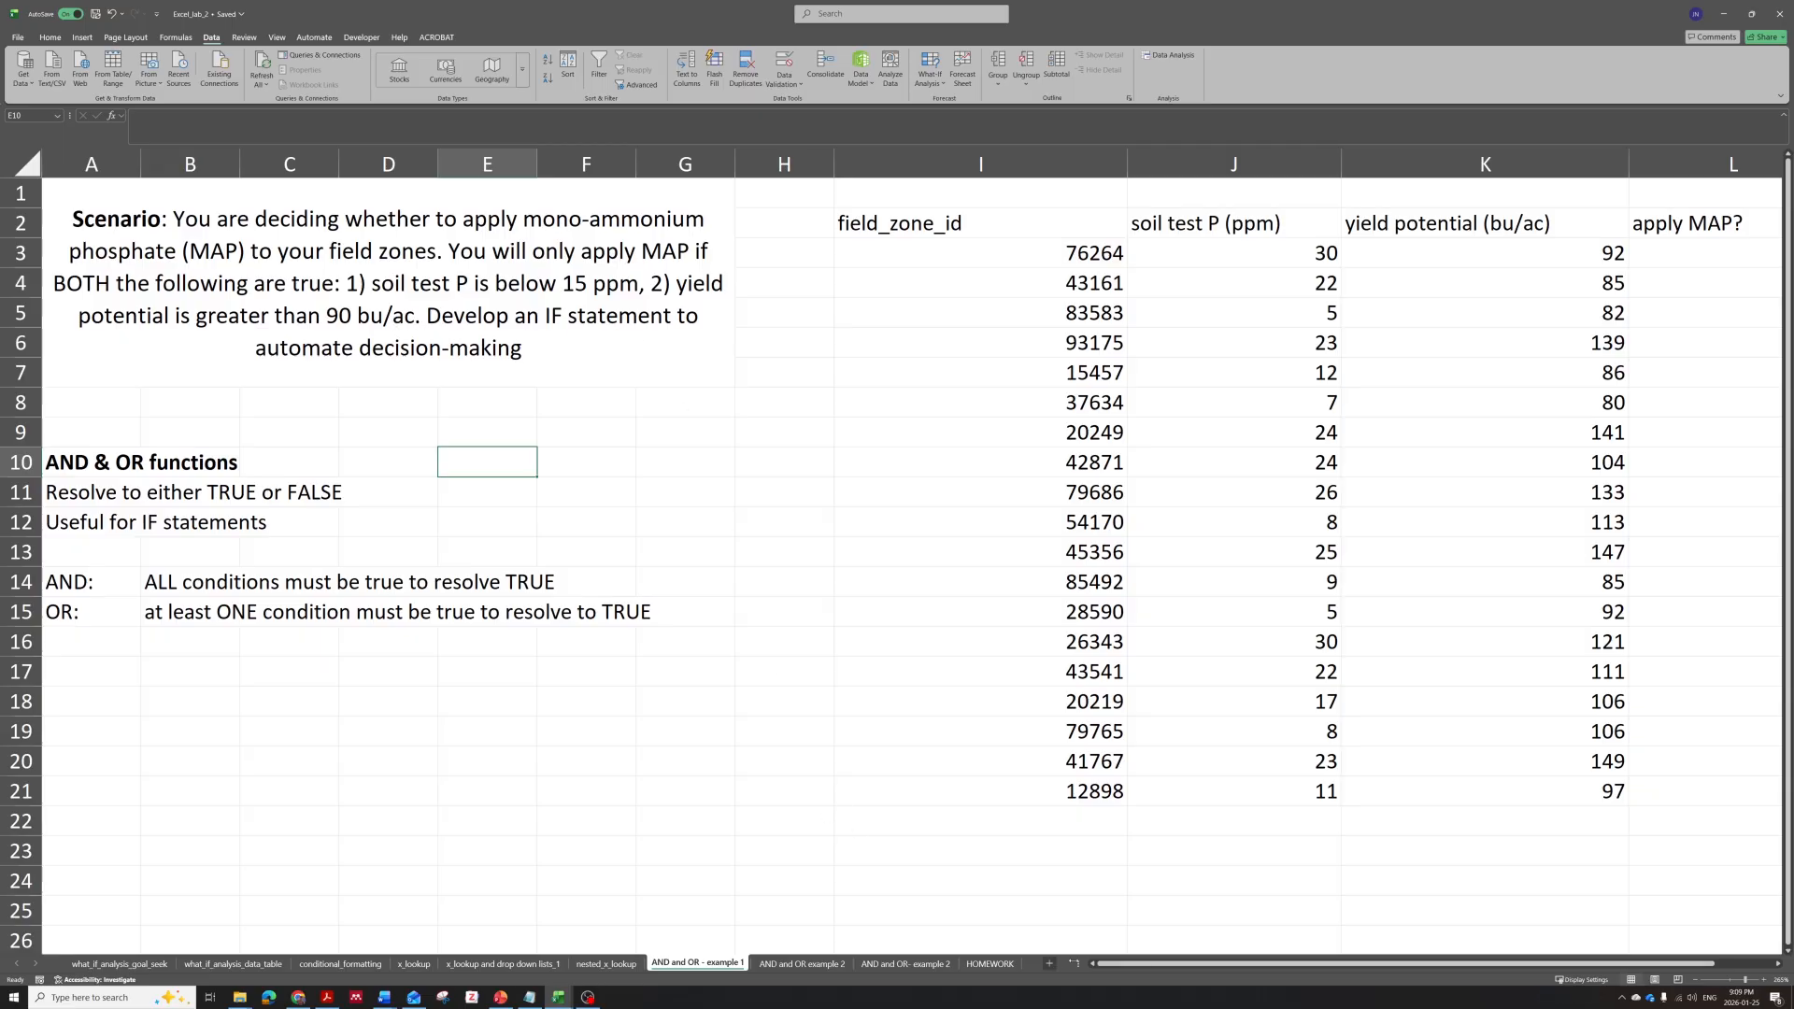
Start an IF formula in L3 whose logical test is AND with the conditions J3<15 and K3>90.
{"action": "left_click_drag", "start_coordinate": [1172, 965], "coordinate": [1554, 965]}
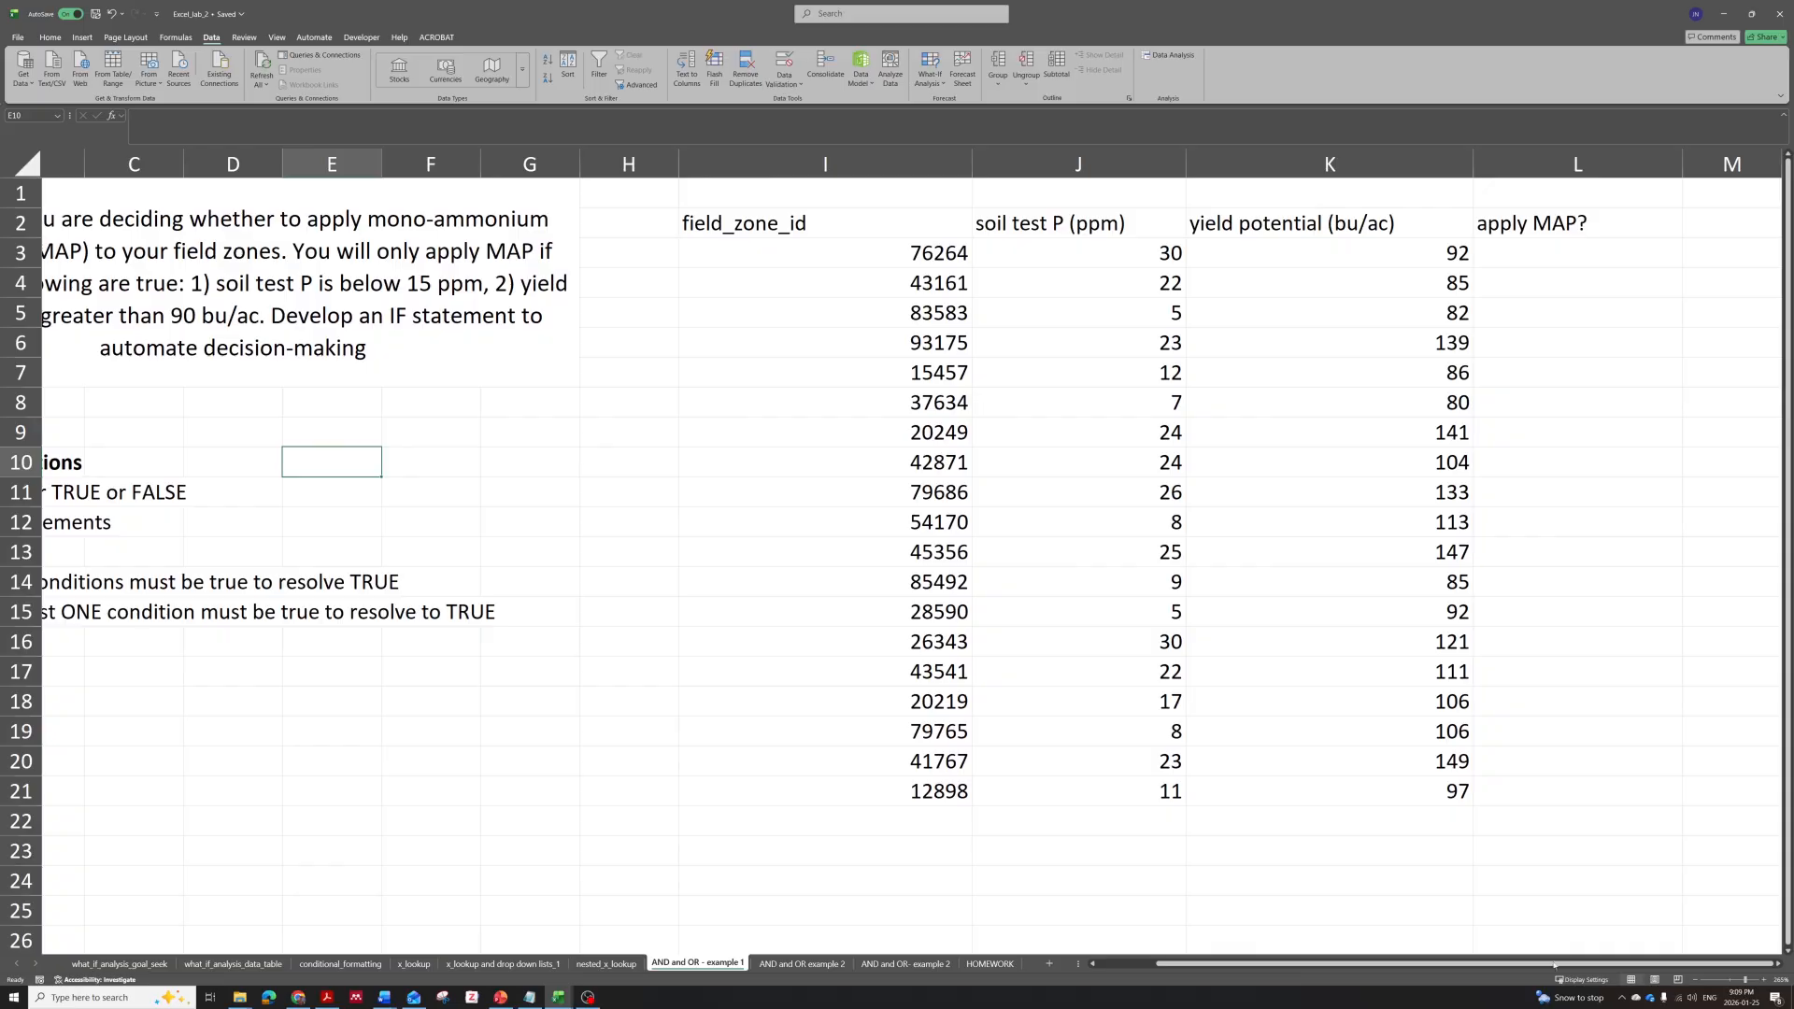
{"action": "left_click", "coordinate": [1779, 965]}
{"action": "left_click", "coordinate": [1187, 254]}
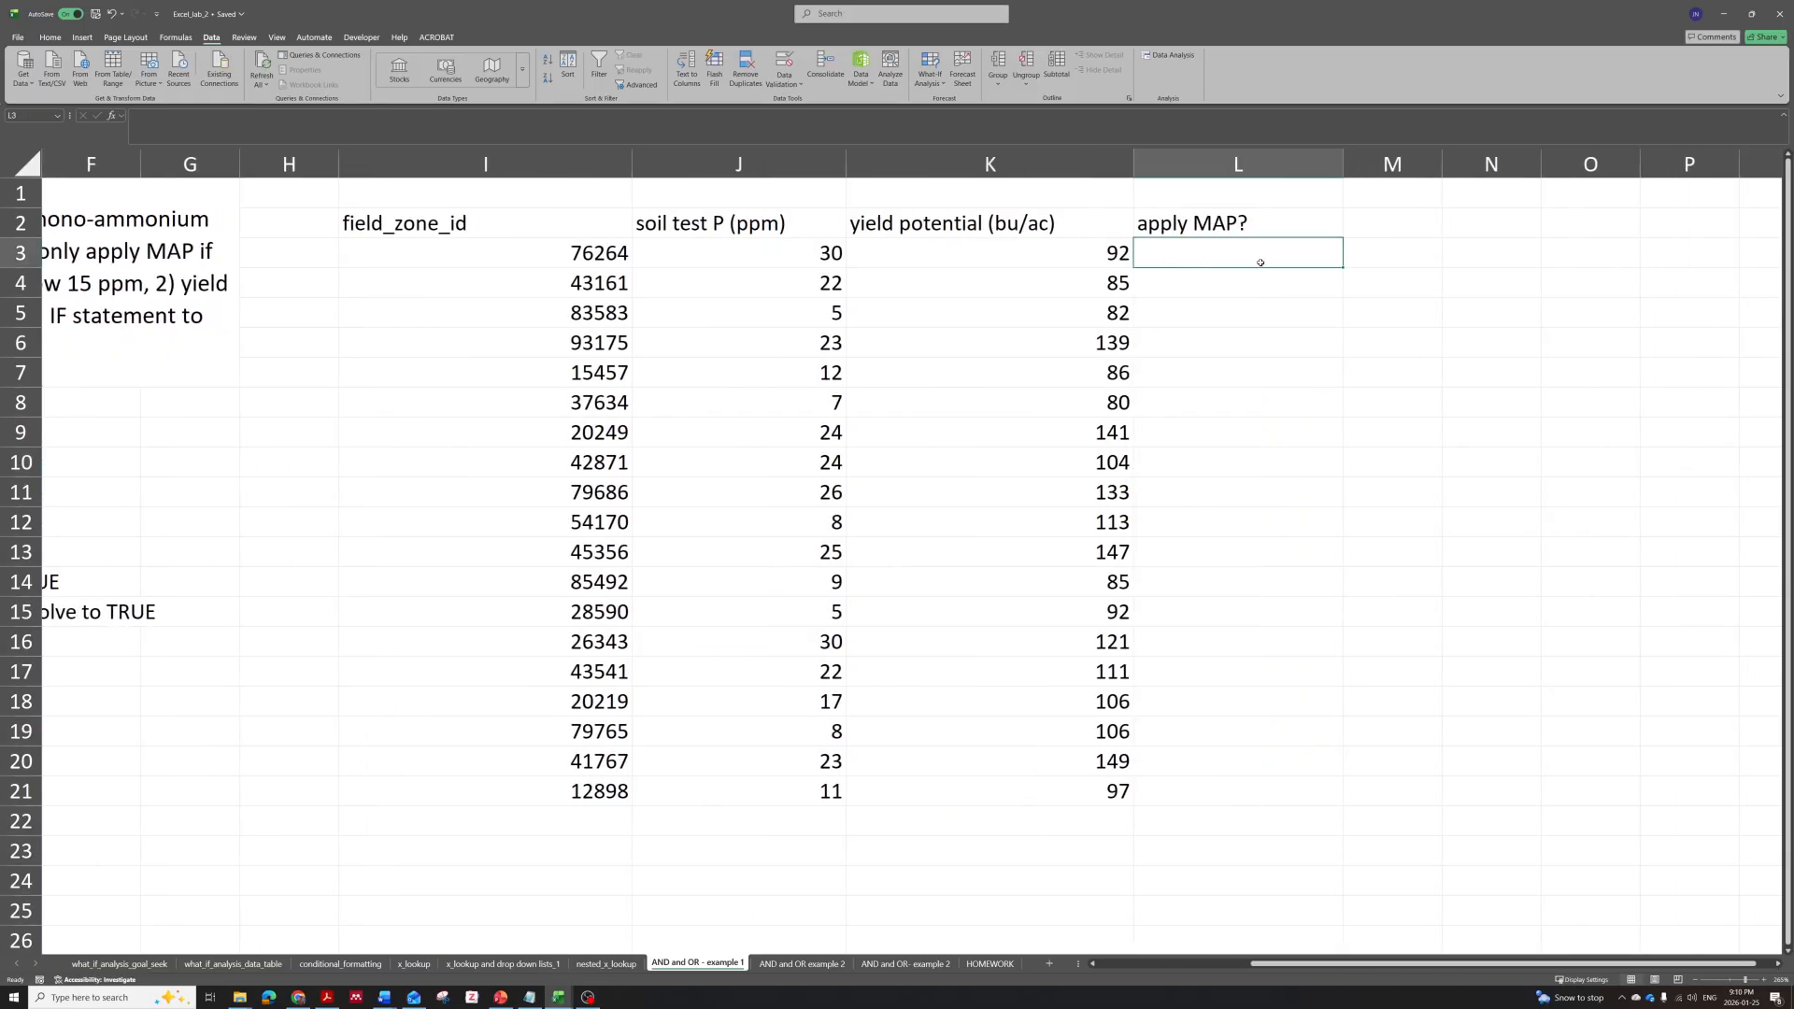
{"action": "type", "text": "=IF("}
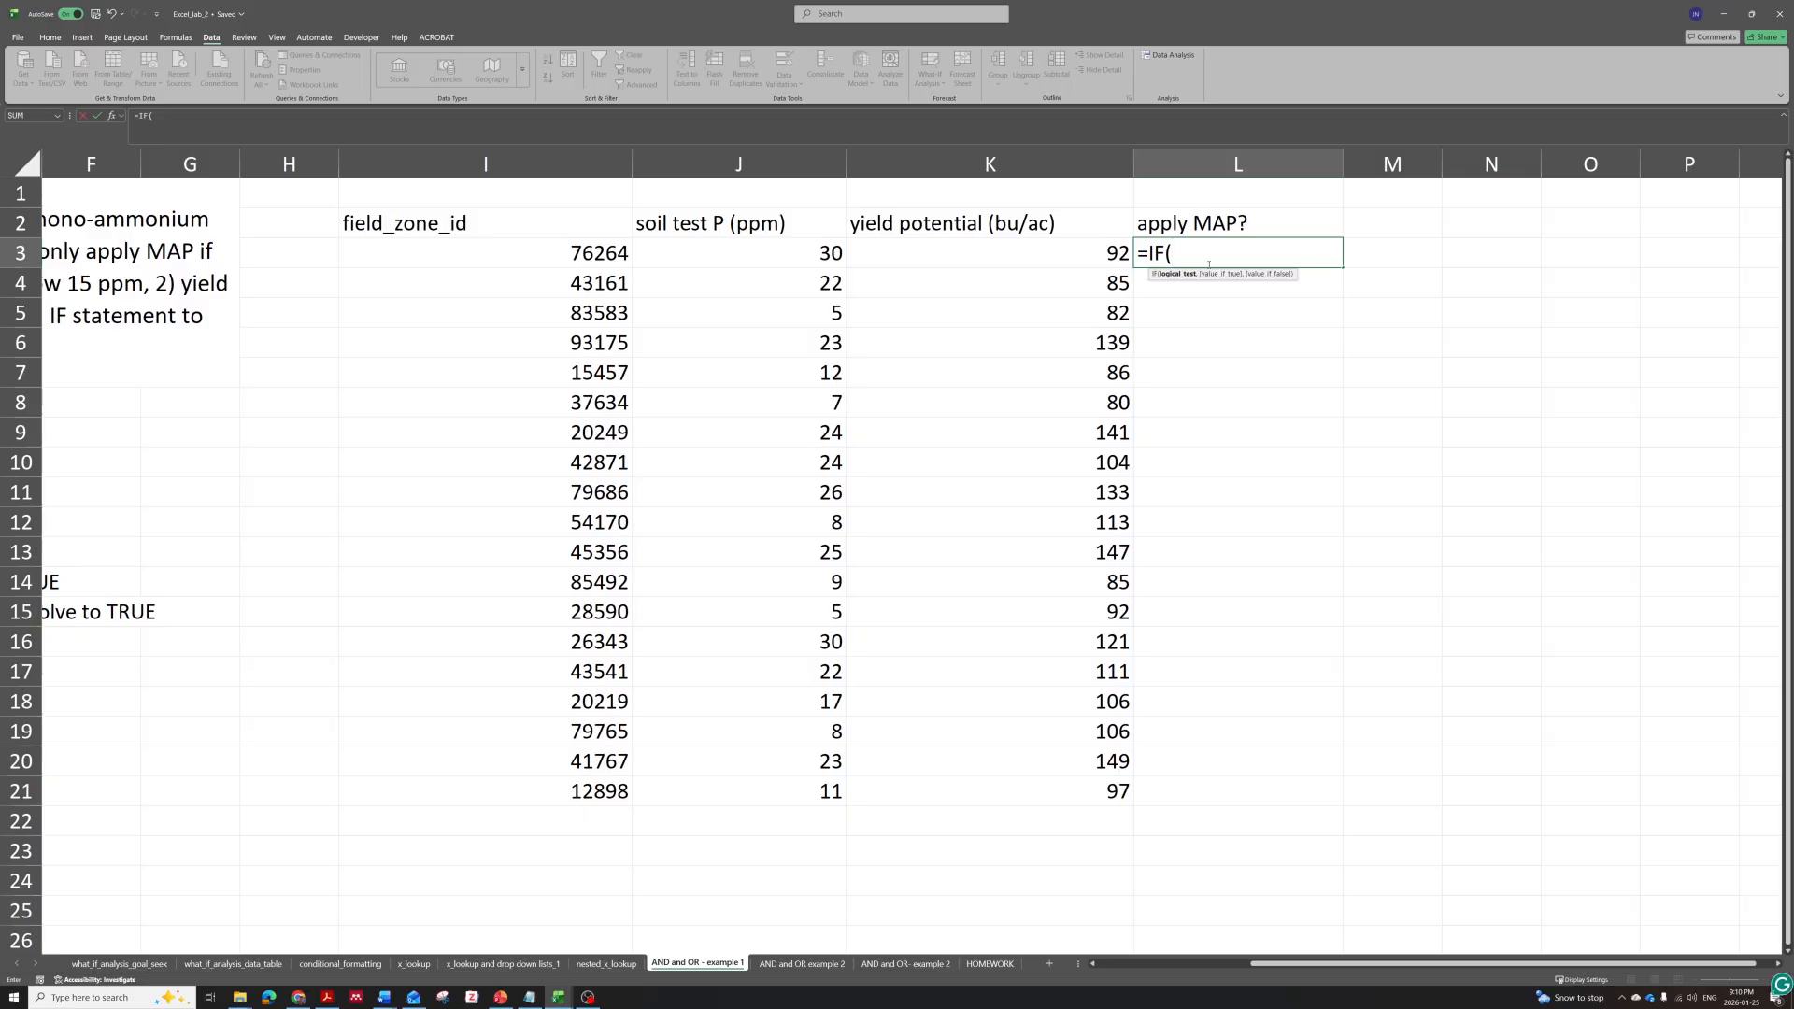
{"action": "type", "text": "AND("}
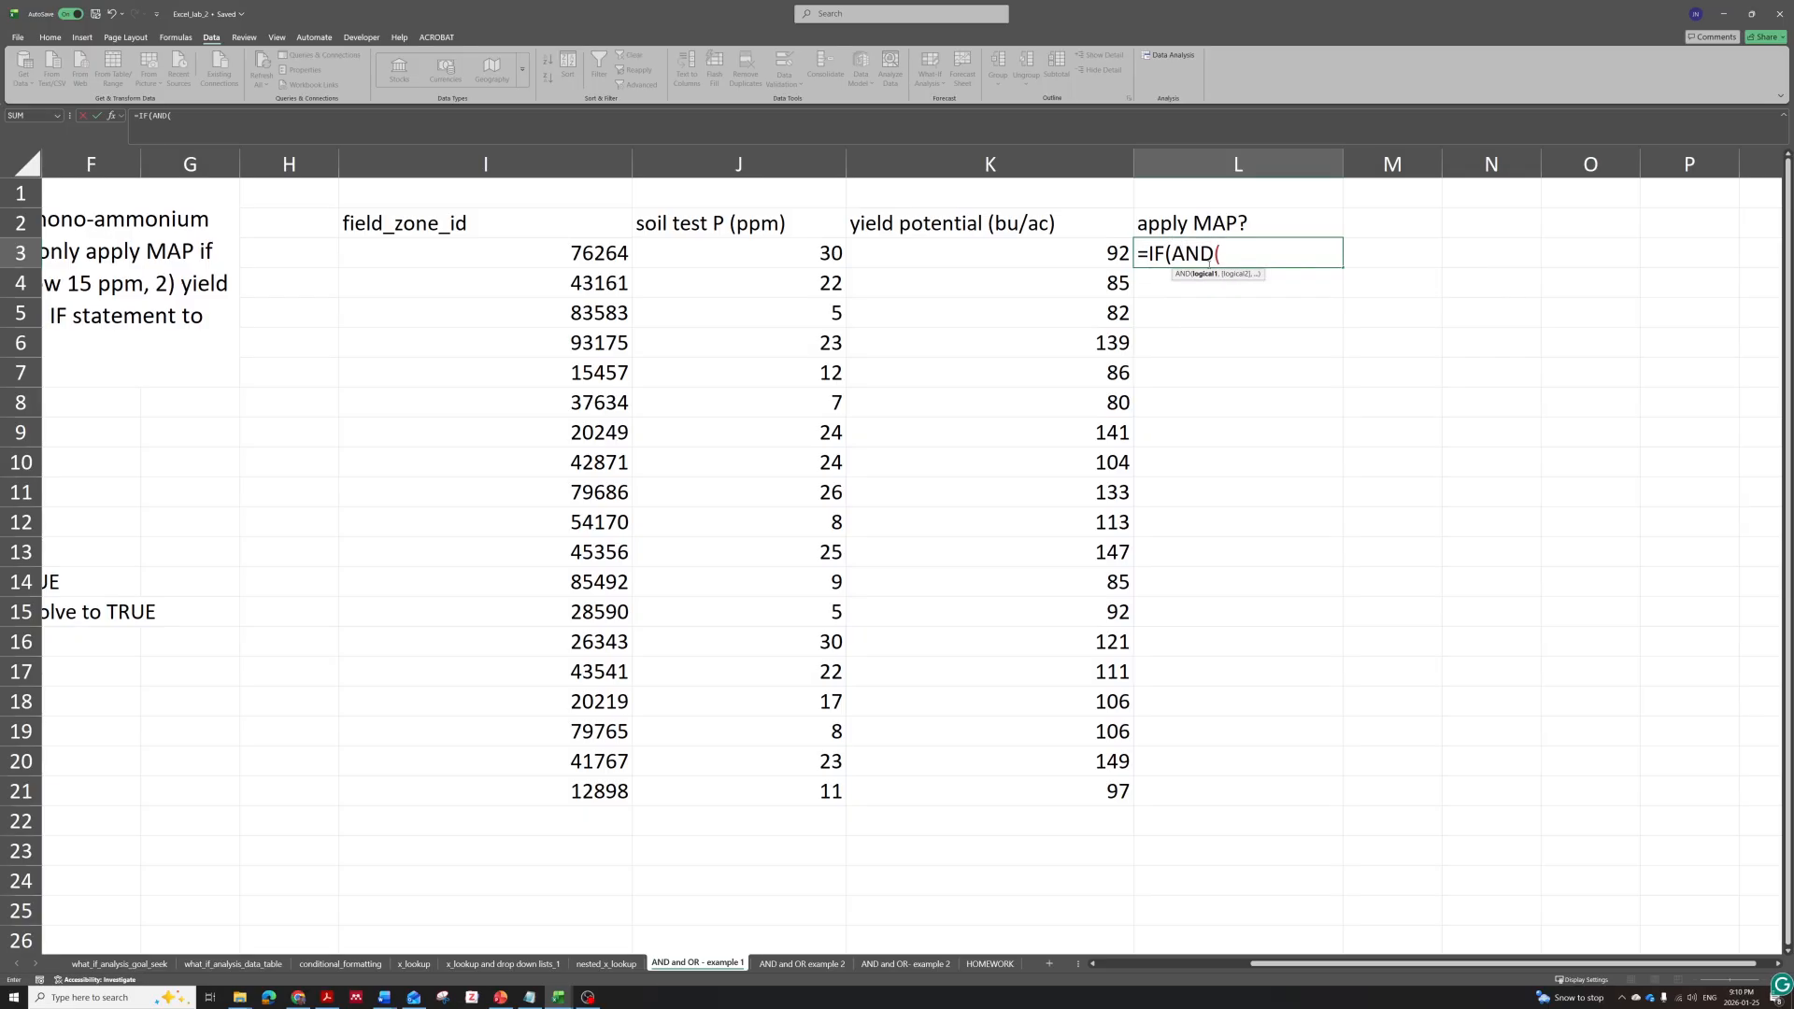
{"action": "left_click", "coordinate": [785, 256]}
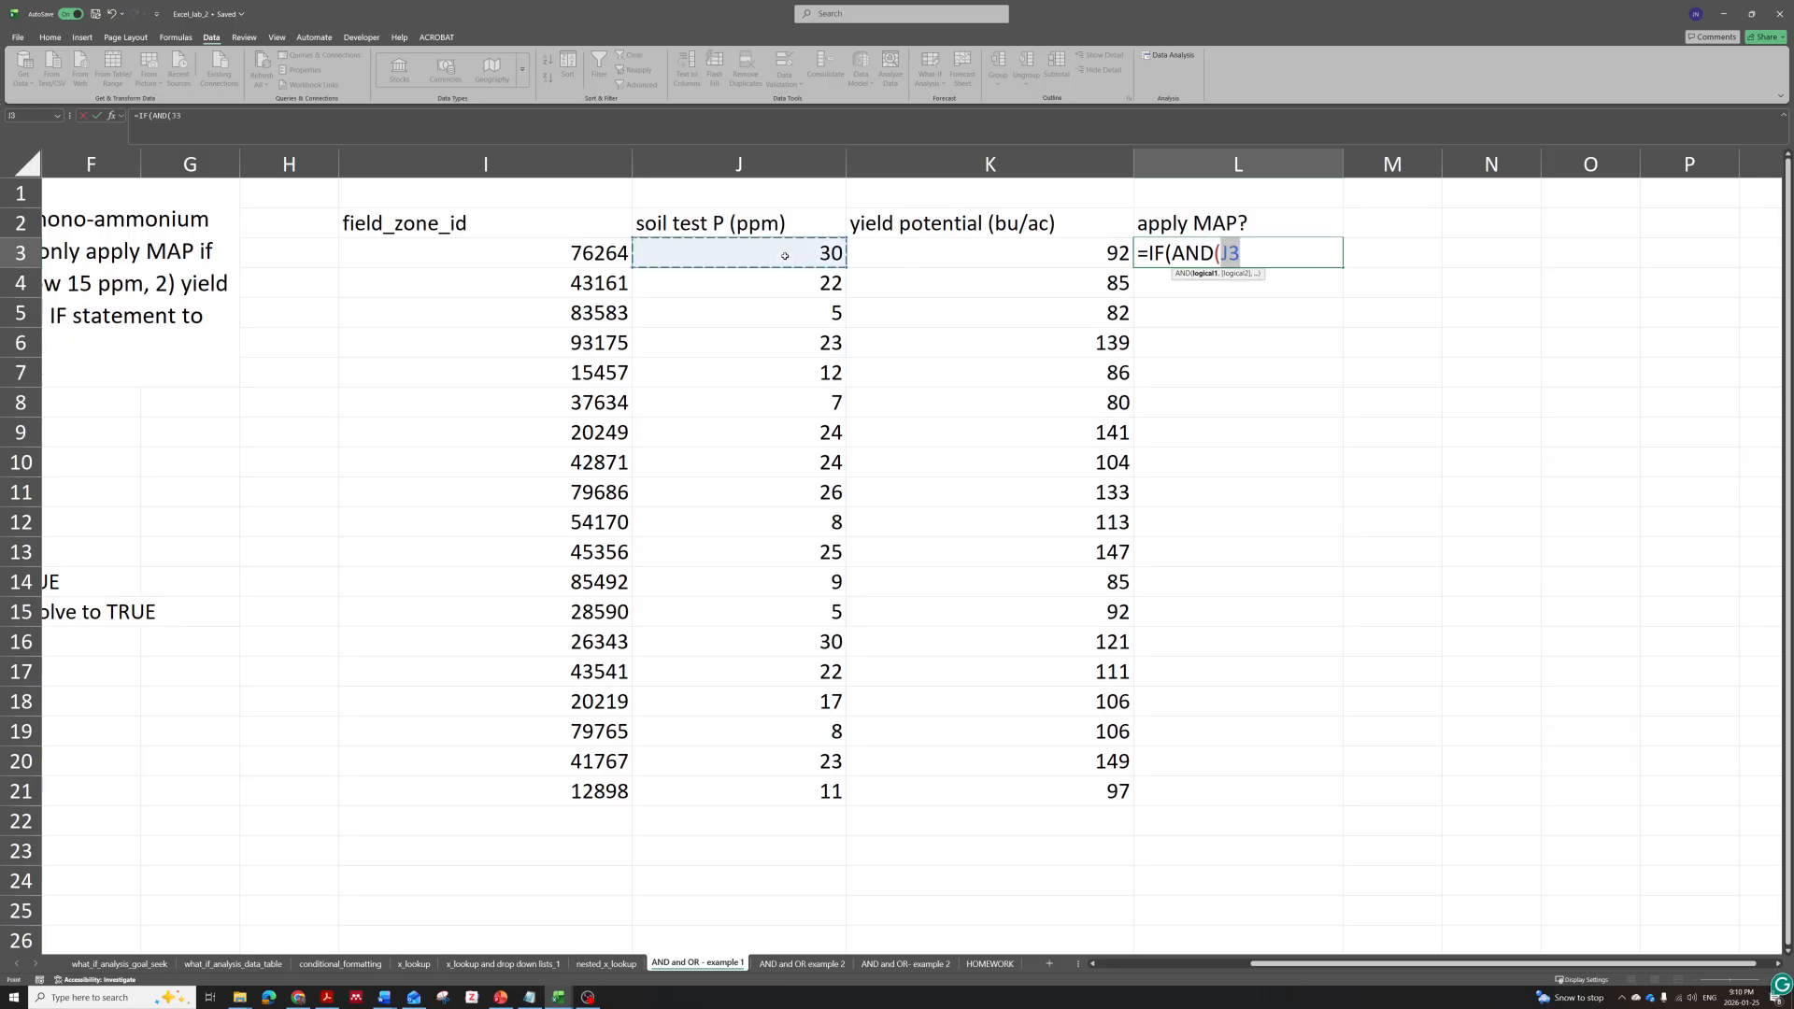
{"action": "type", "text": "<15"}
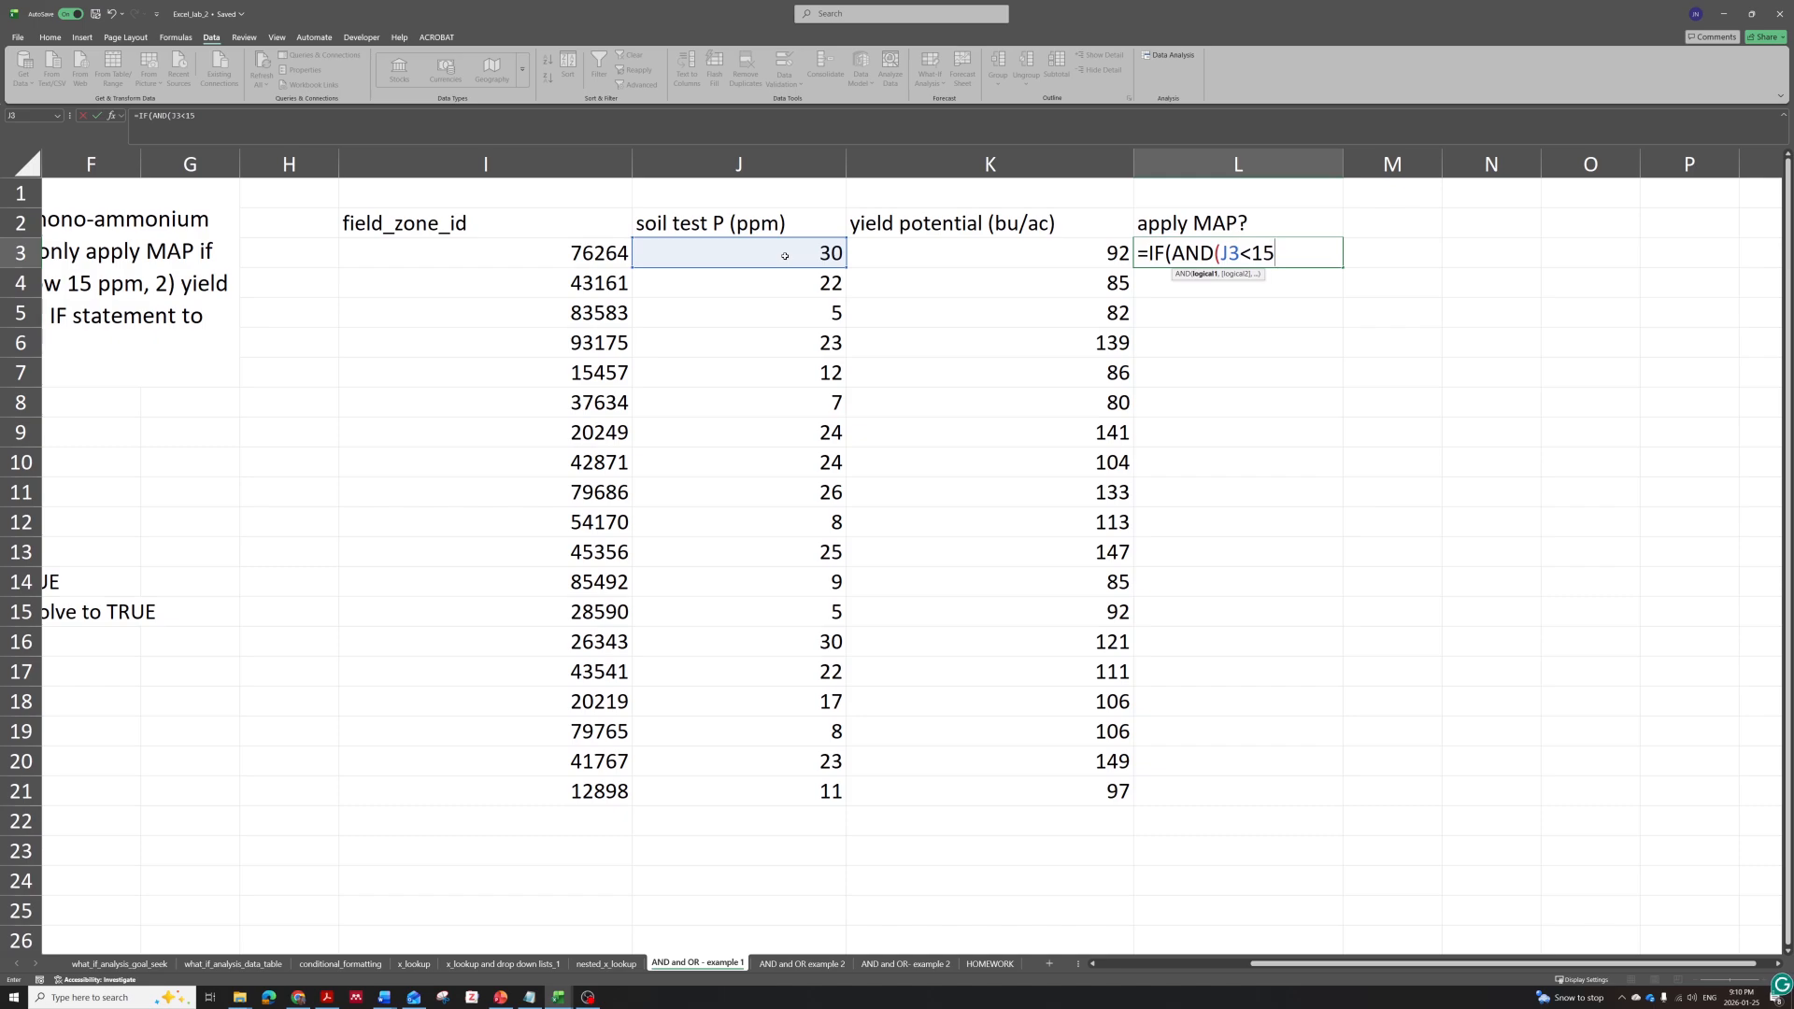
{"action": "key", "text": "BackSpace"}
{"action": "key", "text": "BackSpace"}
{"action": "type", "text": "="}
{"action": "key", "text": "BackSpace"}
{"action": "type", "text": "15,"}
{"action": "left_click", "coordinate": [985, 254]}
{"action": "type", "text": ">90"}
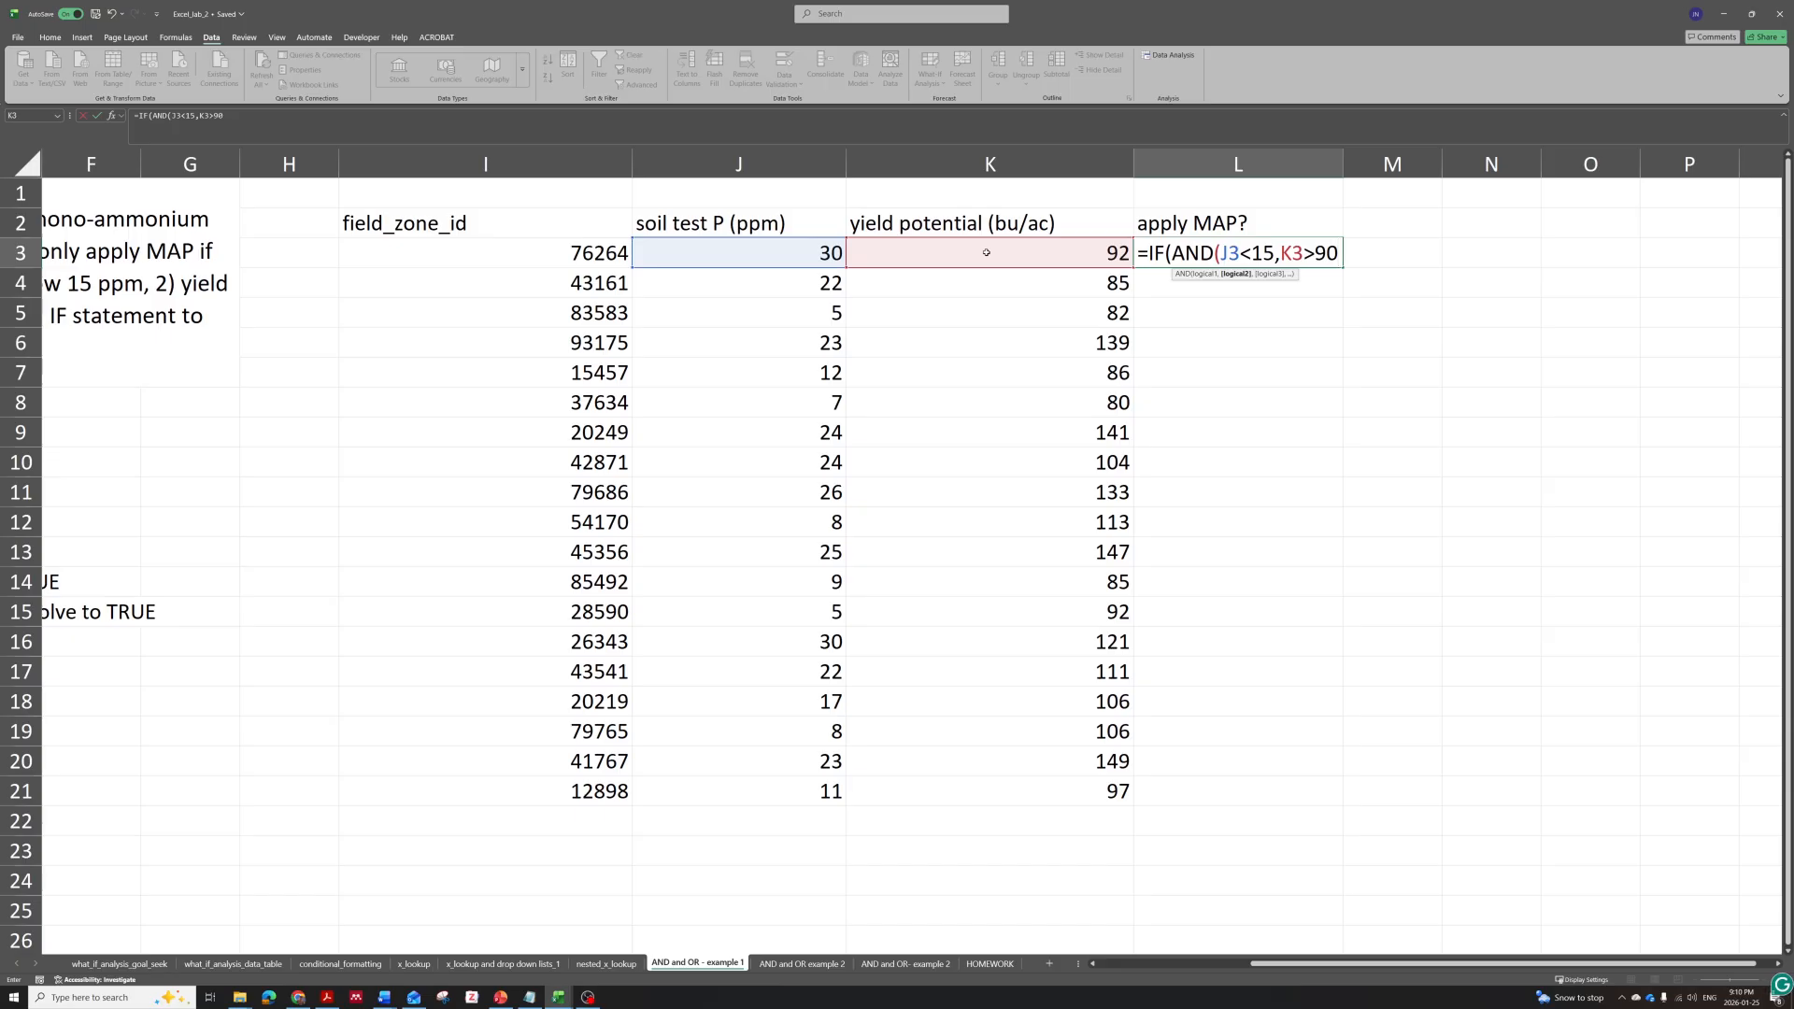
Complete the L3 IF formula with "apply MAP" as the true result and "do not apply MAP" as the false result.
{"action": "type", "text": "),"}
{"action": "type", "text": "\"apply MAP"}
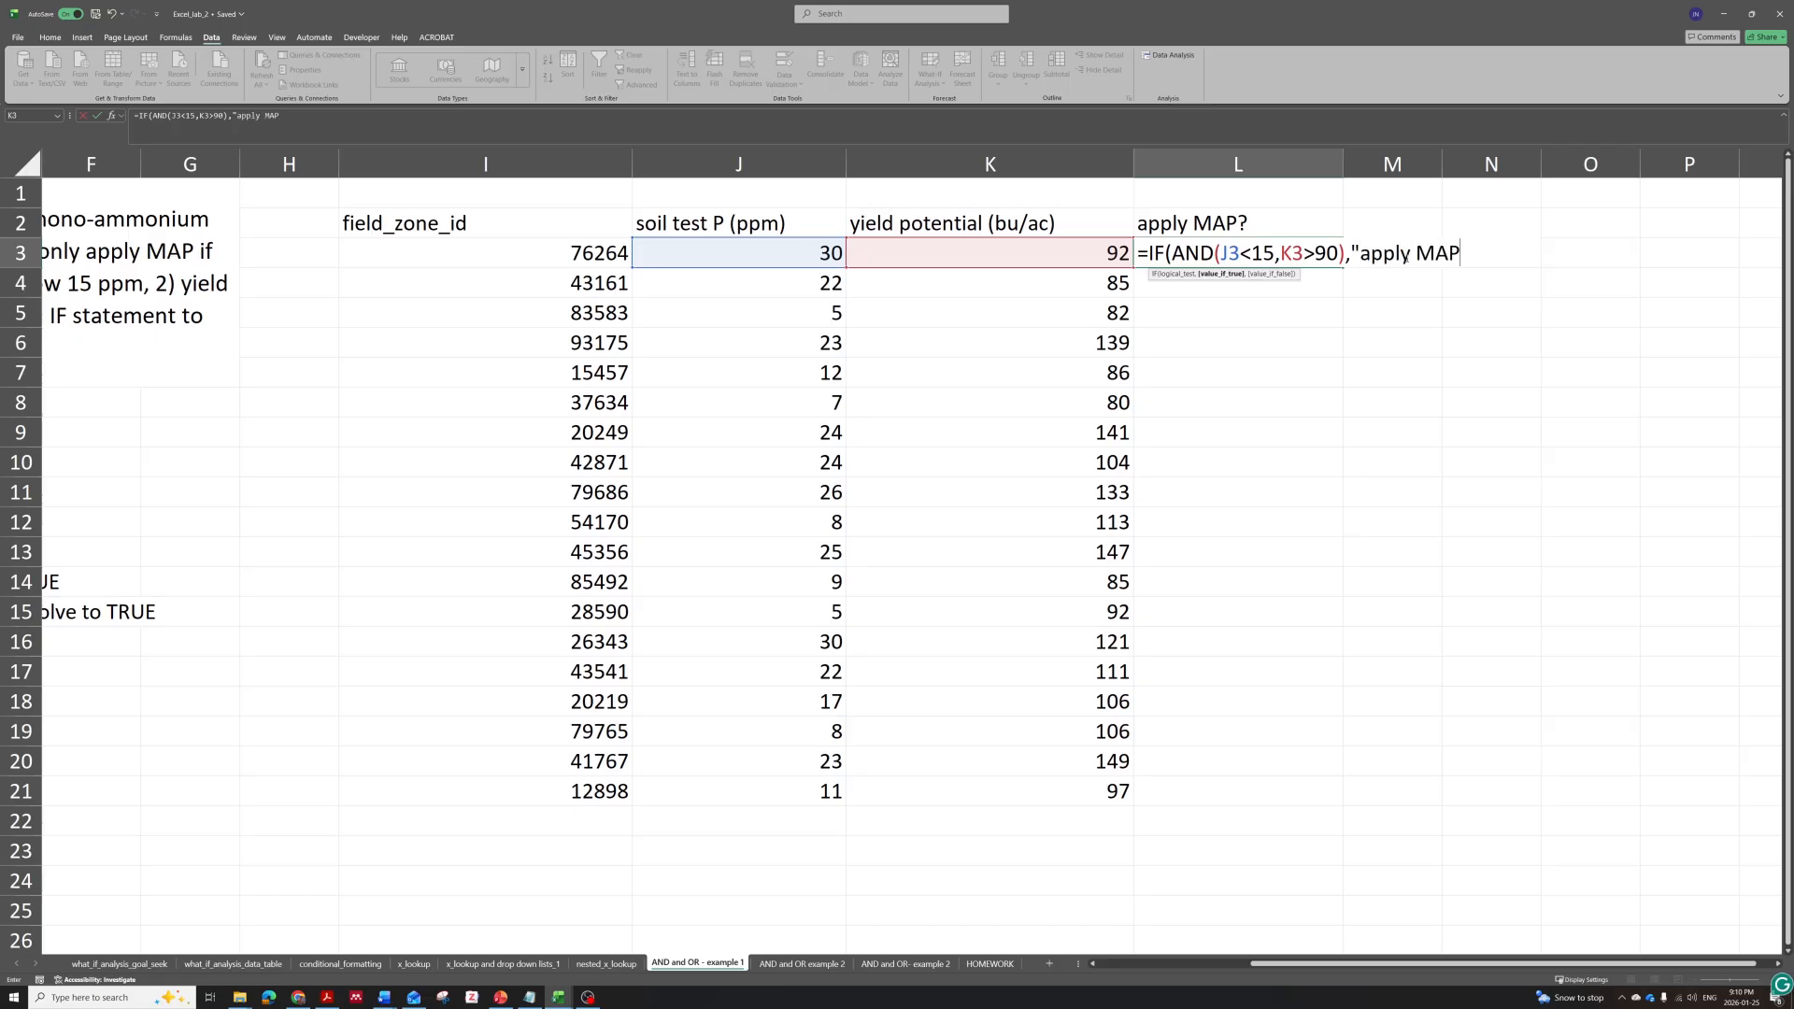
{"action": "type", "text": "\",\""}
{"action": "type", "text": "do not appl"}
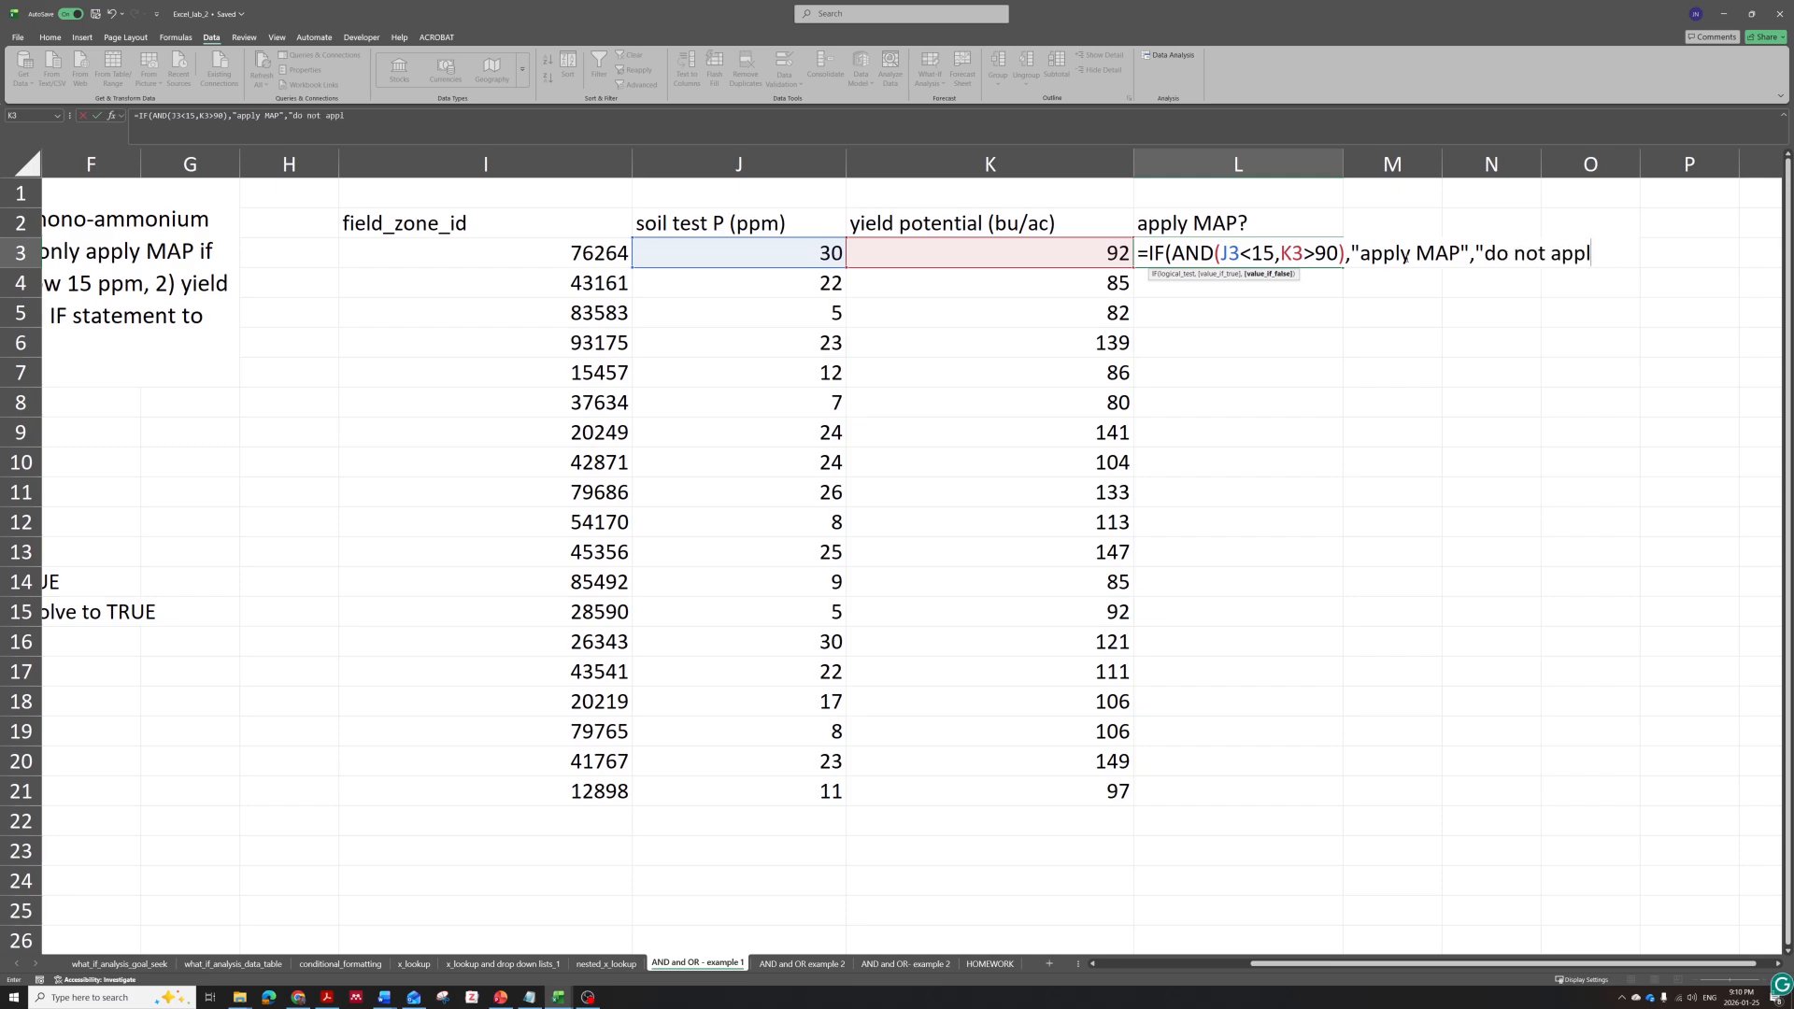
{"action": "type", "text": "y MAP\")"}
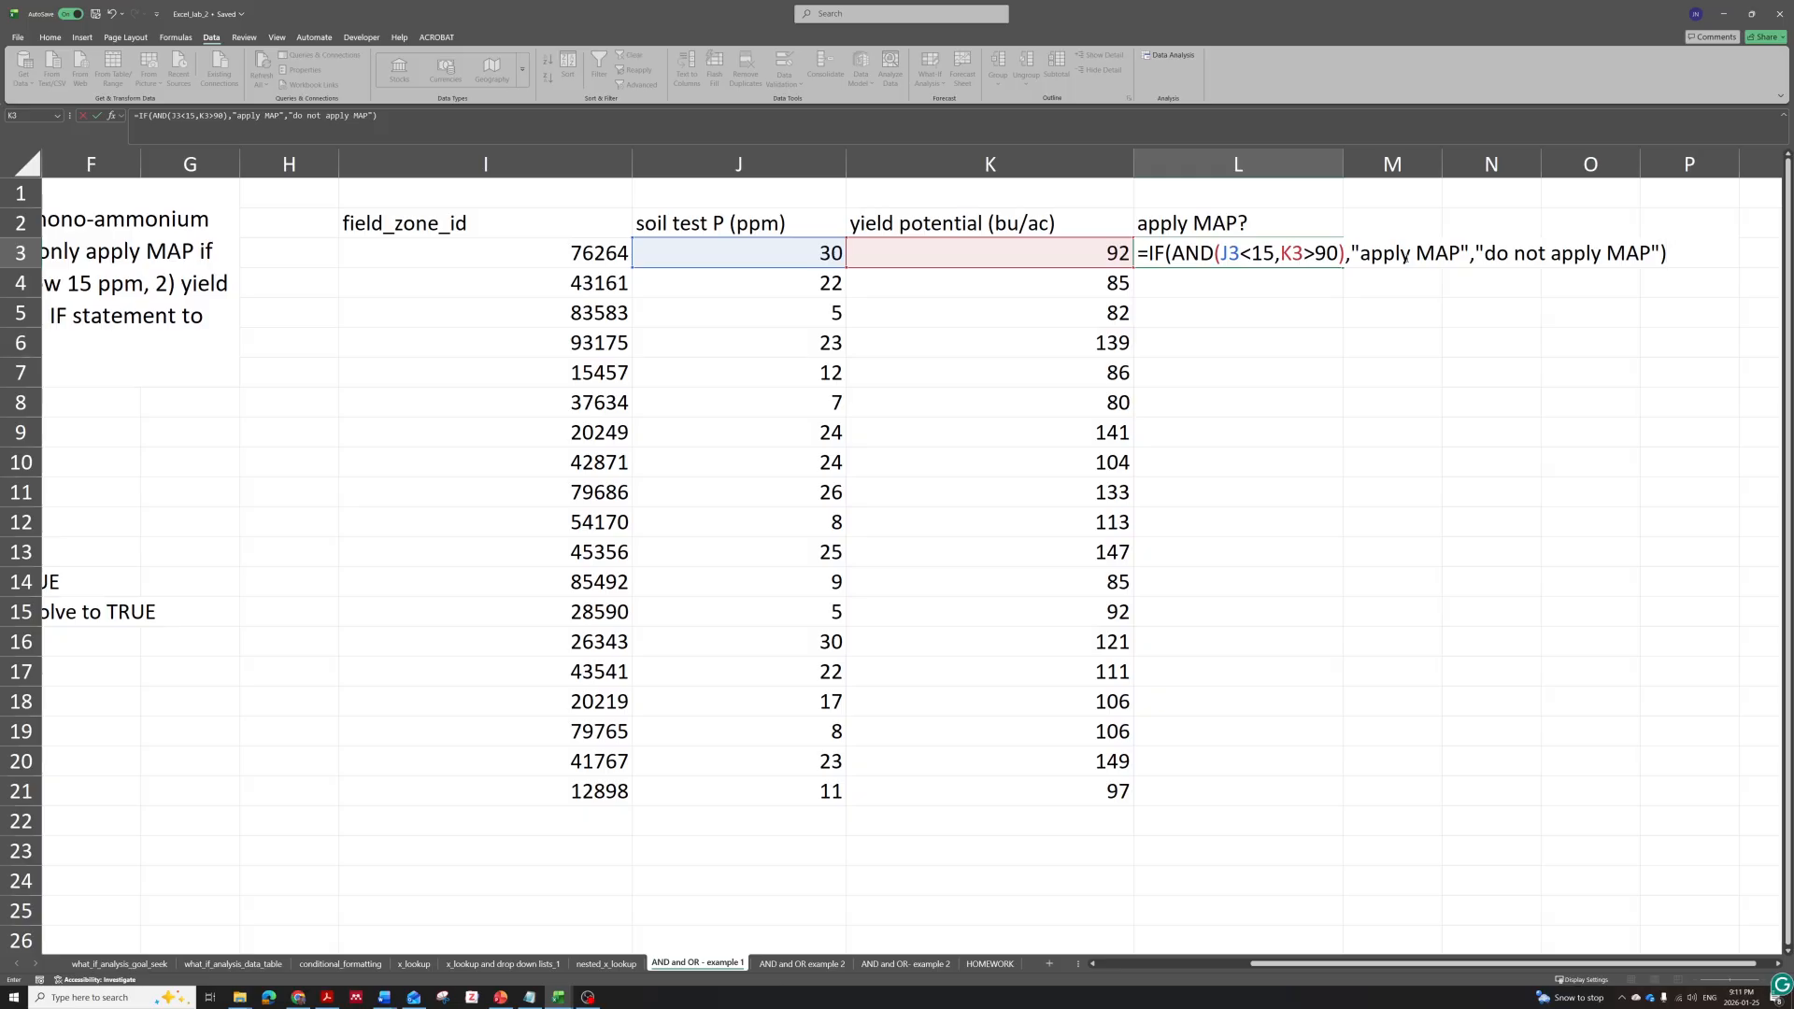
{"action": "key", "text": "Return"}
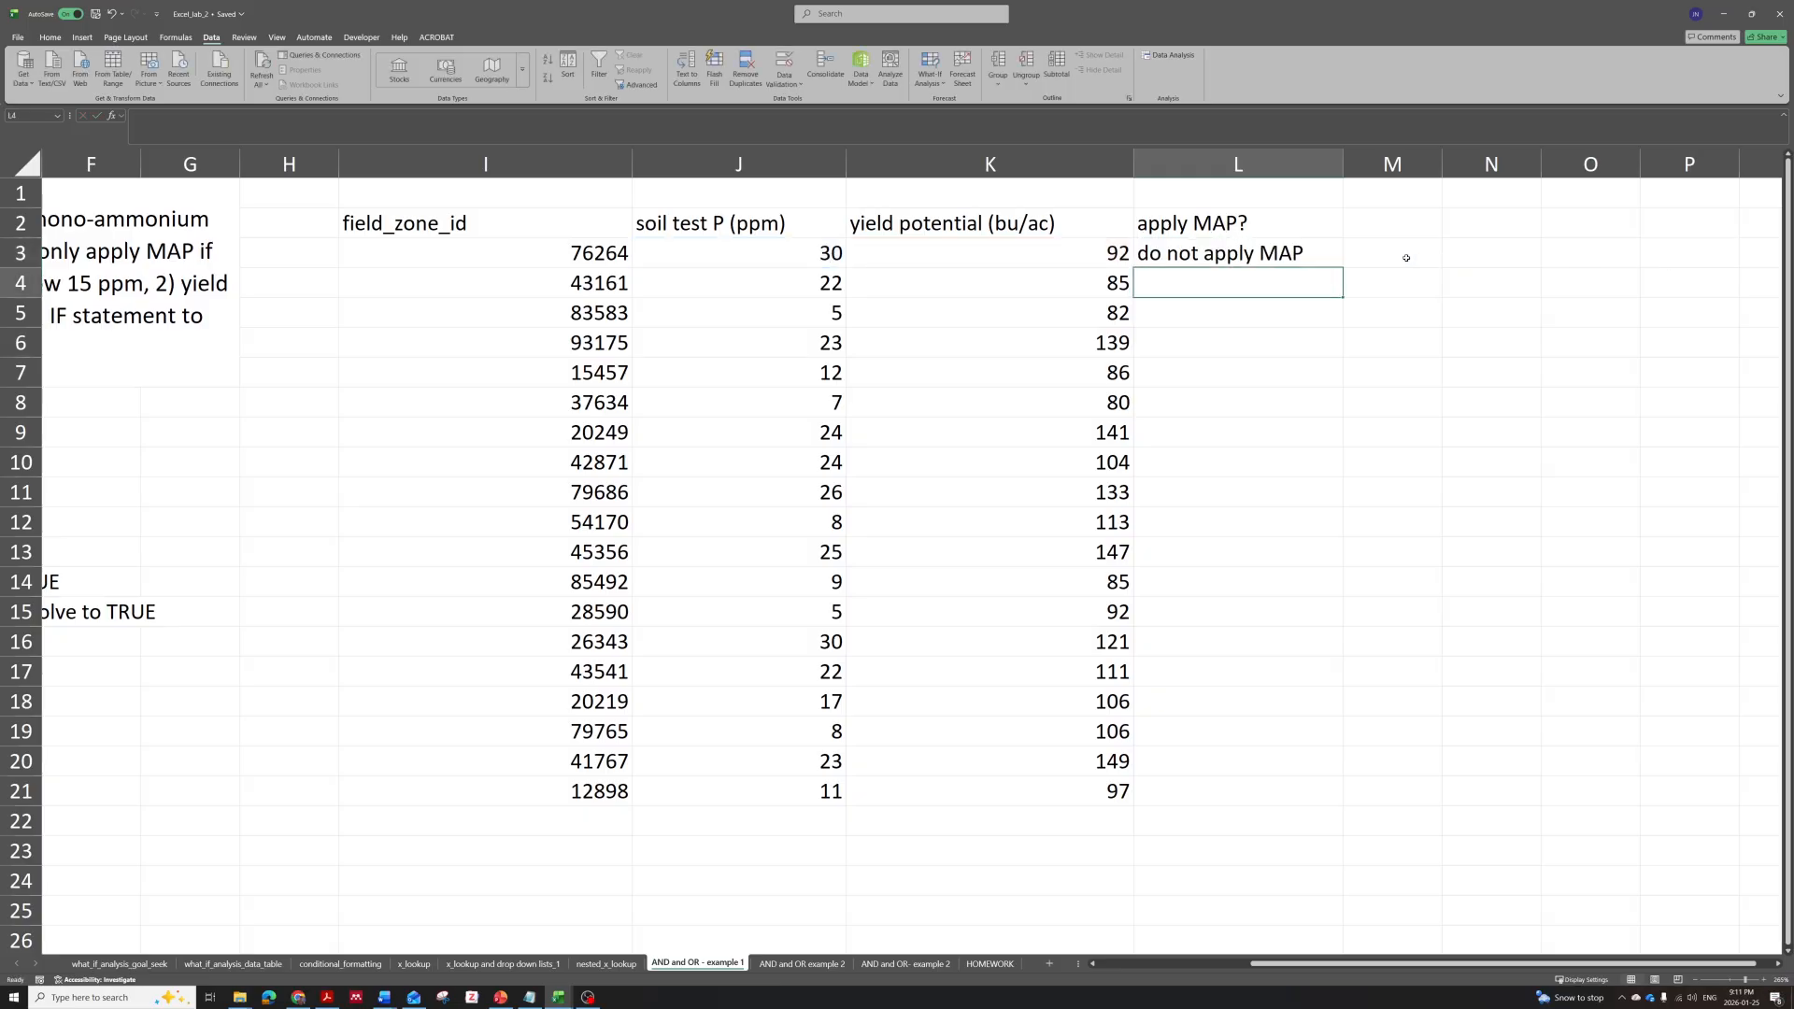
Fill the IF formula down from L3 to L21 and check row 12's result against its soil test P and yield potential.
{"action": "left_click", "coordinate": [1284, 249]}
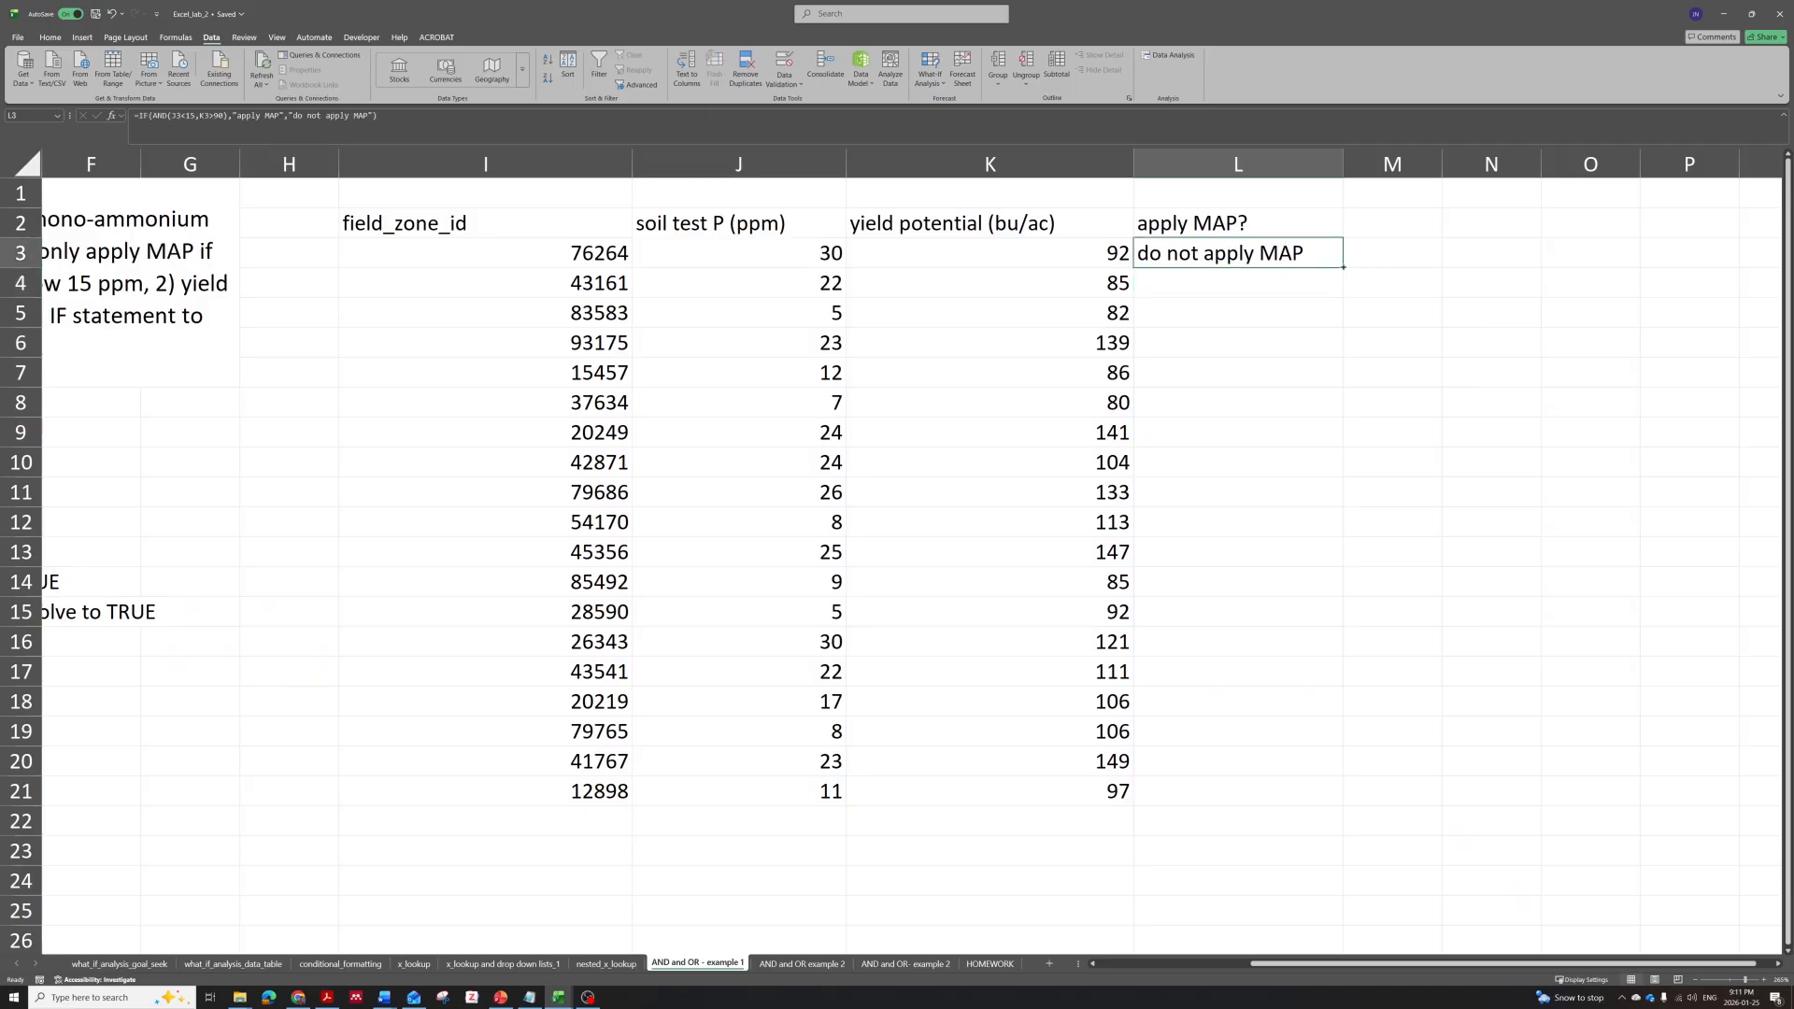
{"action": "double_click", "coordinate": [1344, 268]}
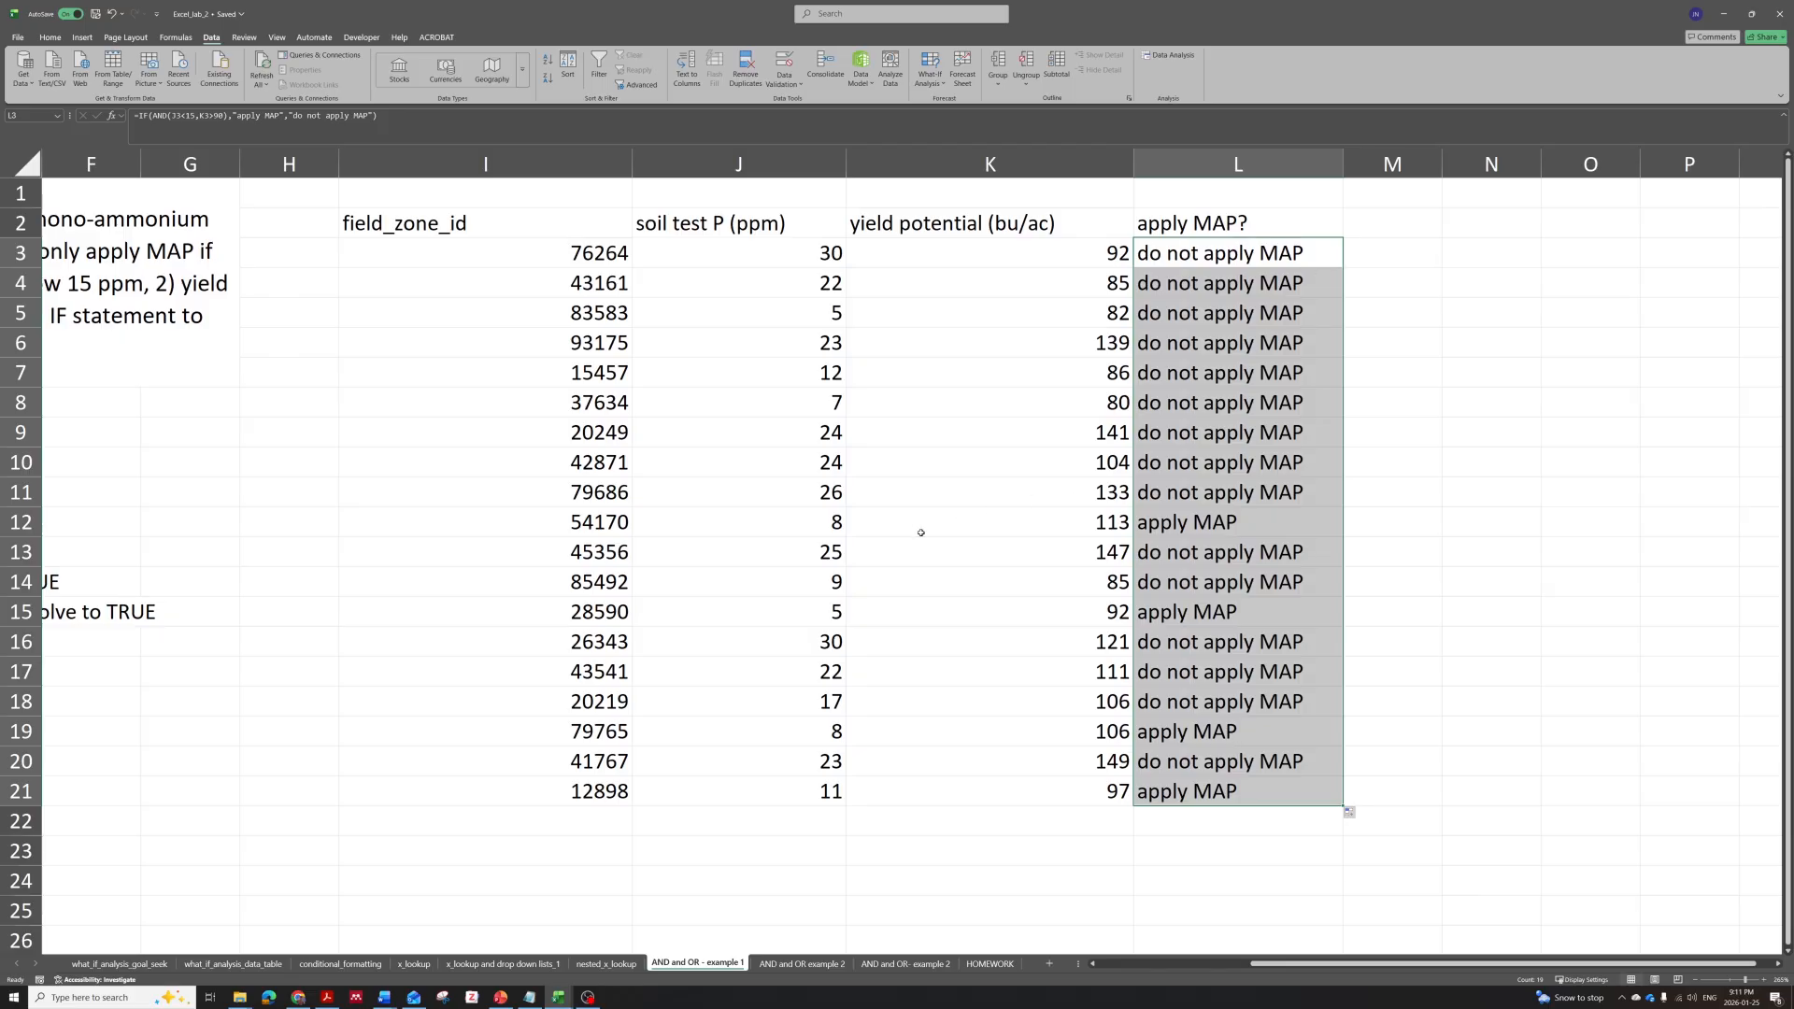
{"action": "left_click", "coordinate": [1196, 523]}
{"action": "scroll", "coordinate": [1193, 370], "scroll_direction": "down", "scroll_amount": 2}
{"action": "scroll", "coordinate": [1193, 369], "scroll_direction": "up", "scroll_amount": 2}
{"action": "mouse_move", "coordinate": [813, 531]}
{"action": "left_mouse_down"}
{"action": "mouse_move", "coordinate": [855, 525]}
{"action": "mouse_move", "coordinate": [830, 523]}
{"action": "left_mouse_up"}
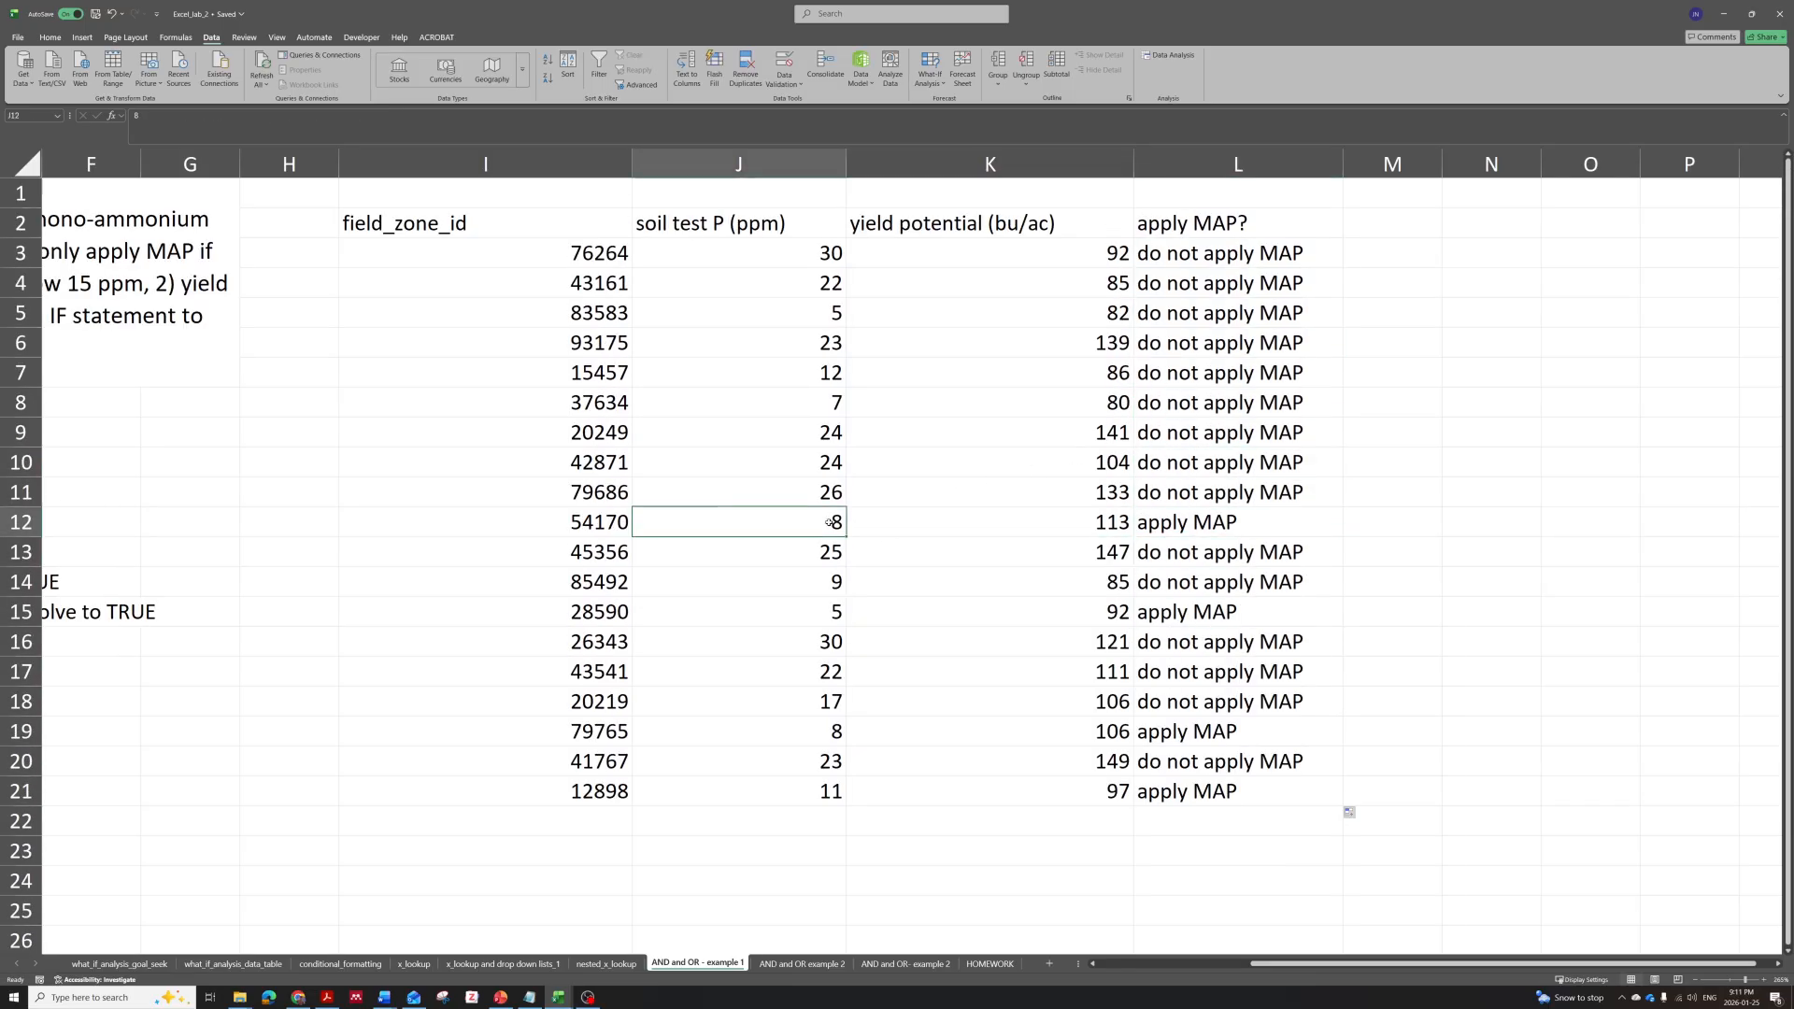
{"action": "left_click", "coordinate": [911, 524]}
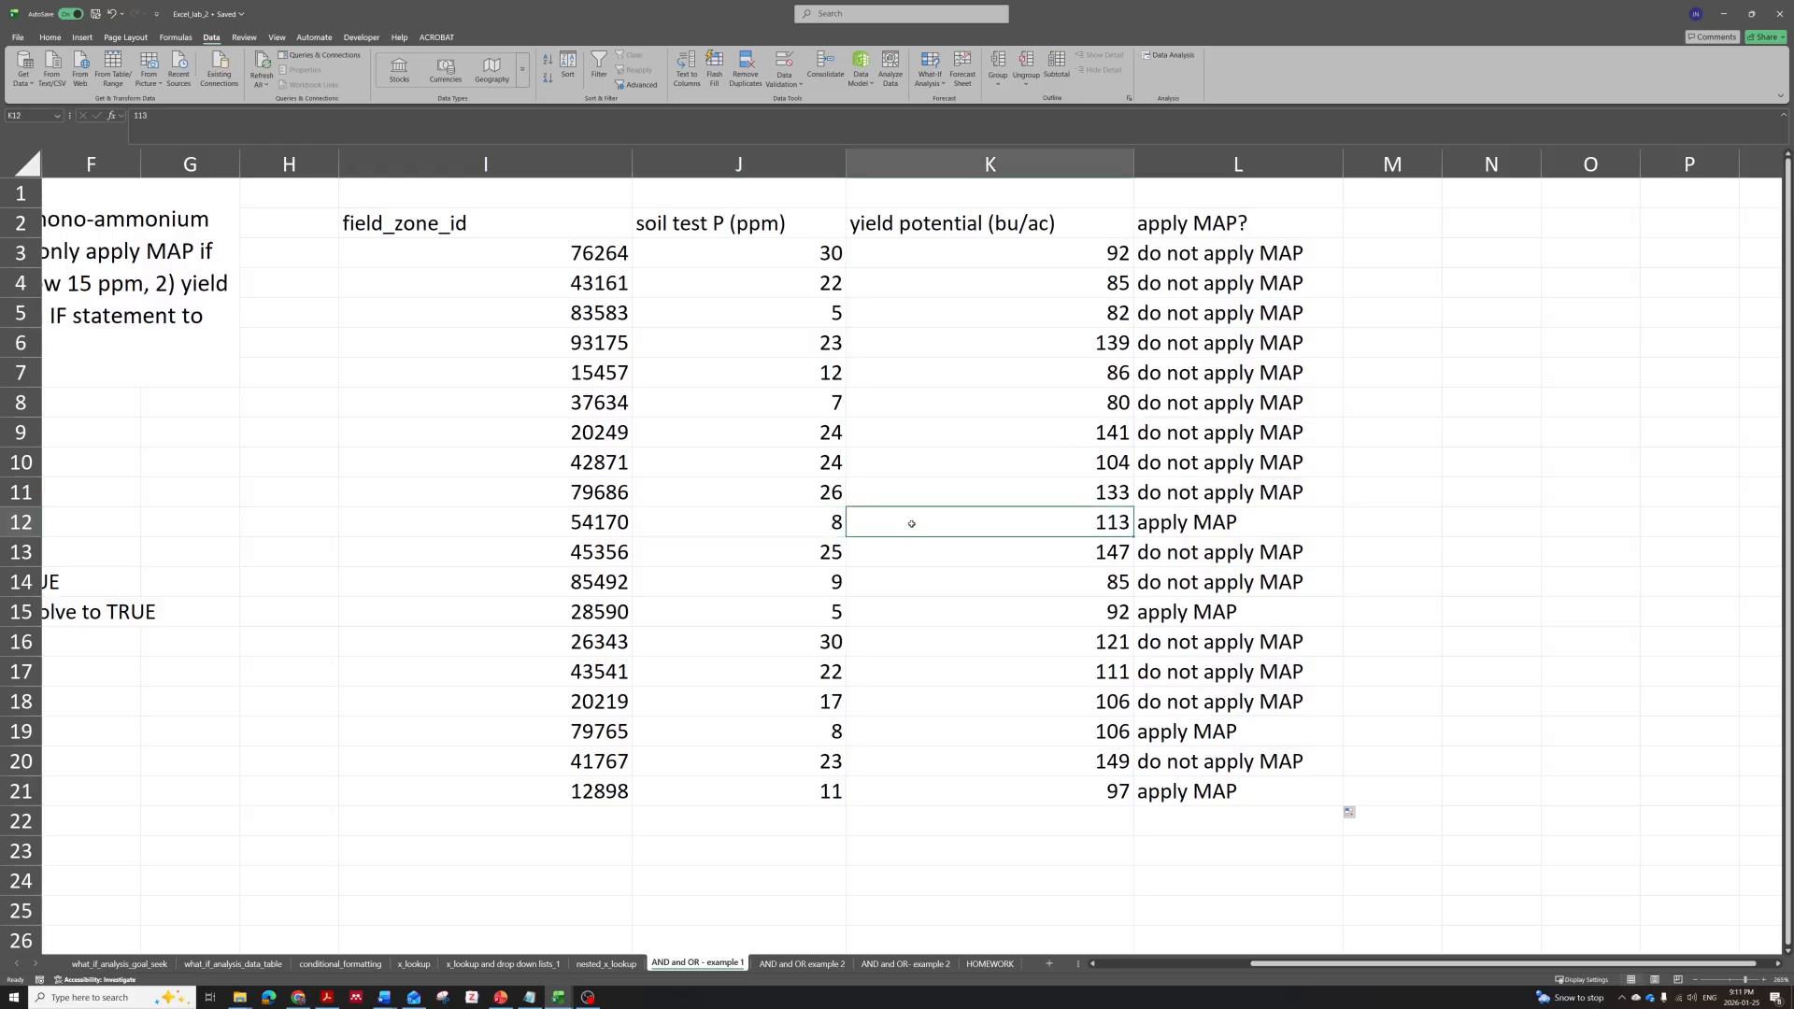
Switch to the "AND and OR example 2" sheet and widen the yield potential and APPLY MAP? columns.
{"action": "scroll", "coordinate": [1054, 510], "scroll_direction": "down", "scroll_amount": 1}
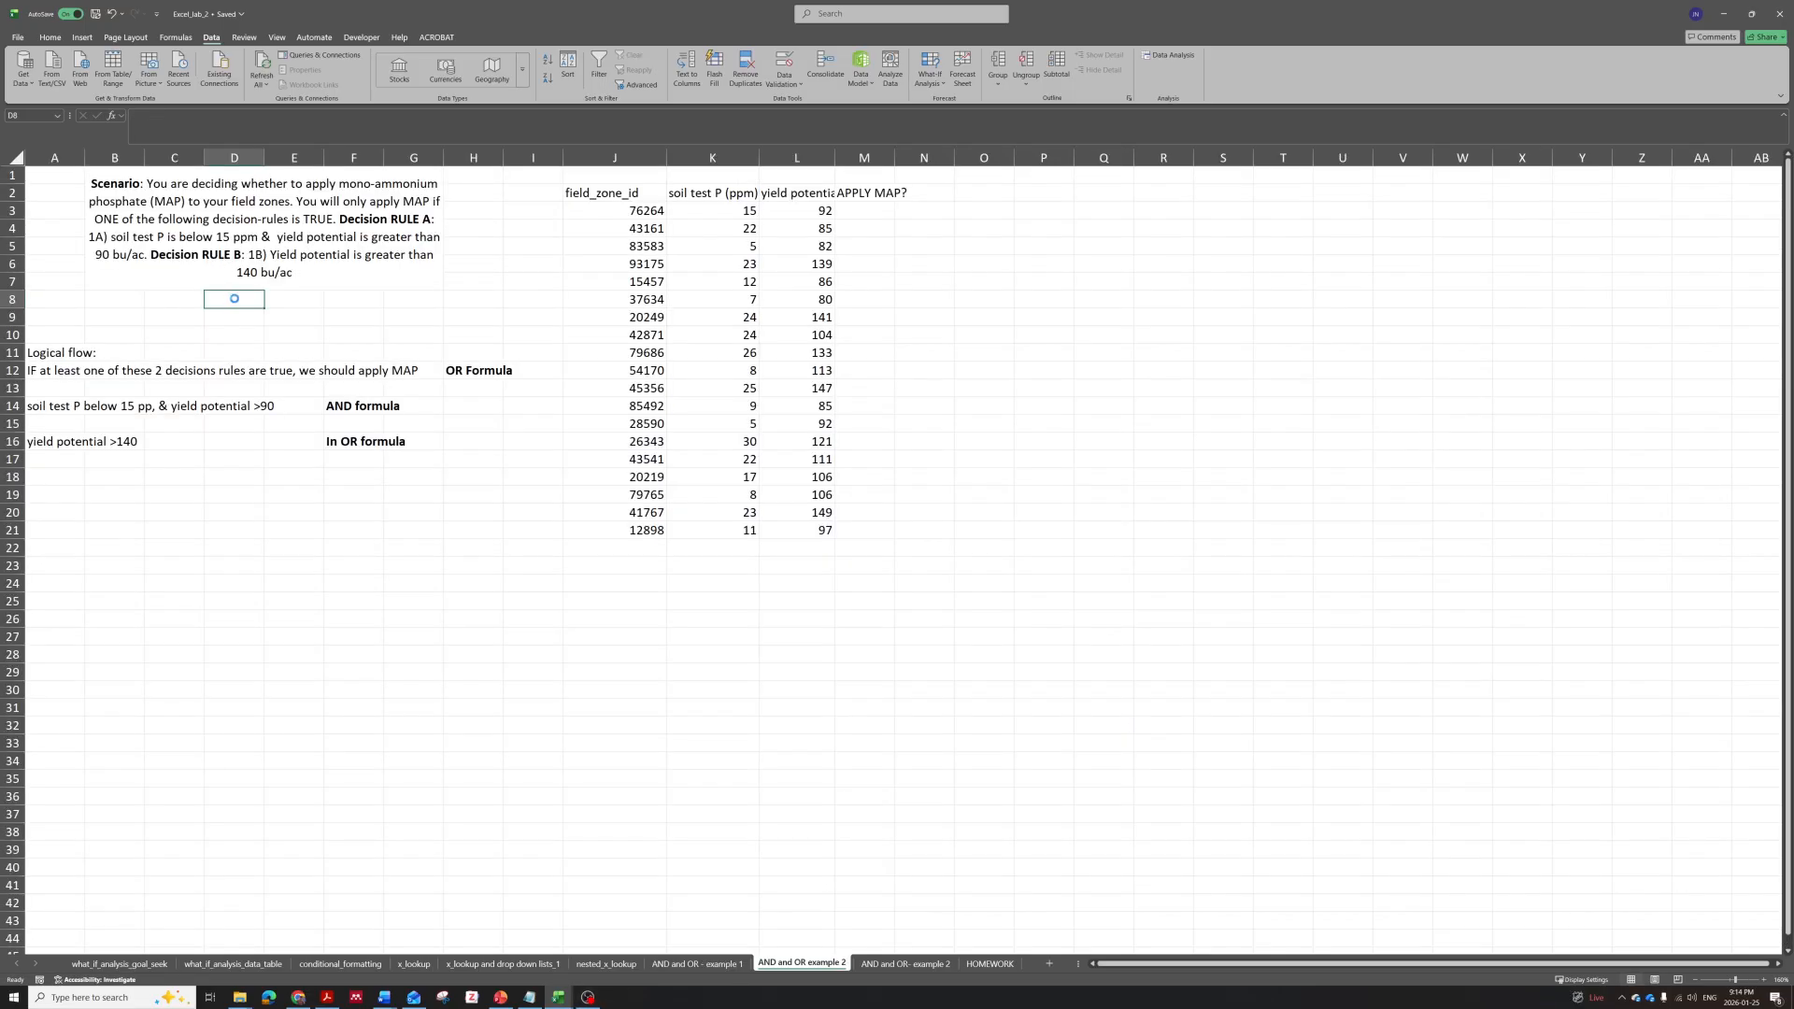
{"action": "scroll", "coordinate": [410, 345], "scroll_direction": "up", "scroll_amount": 5}
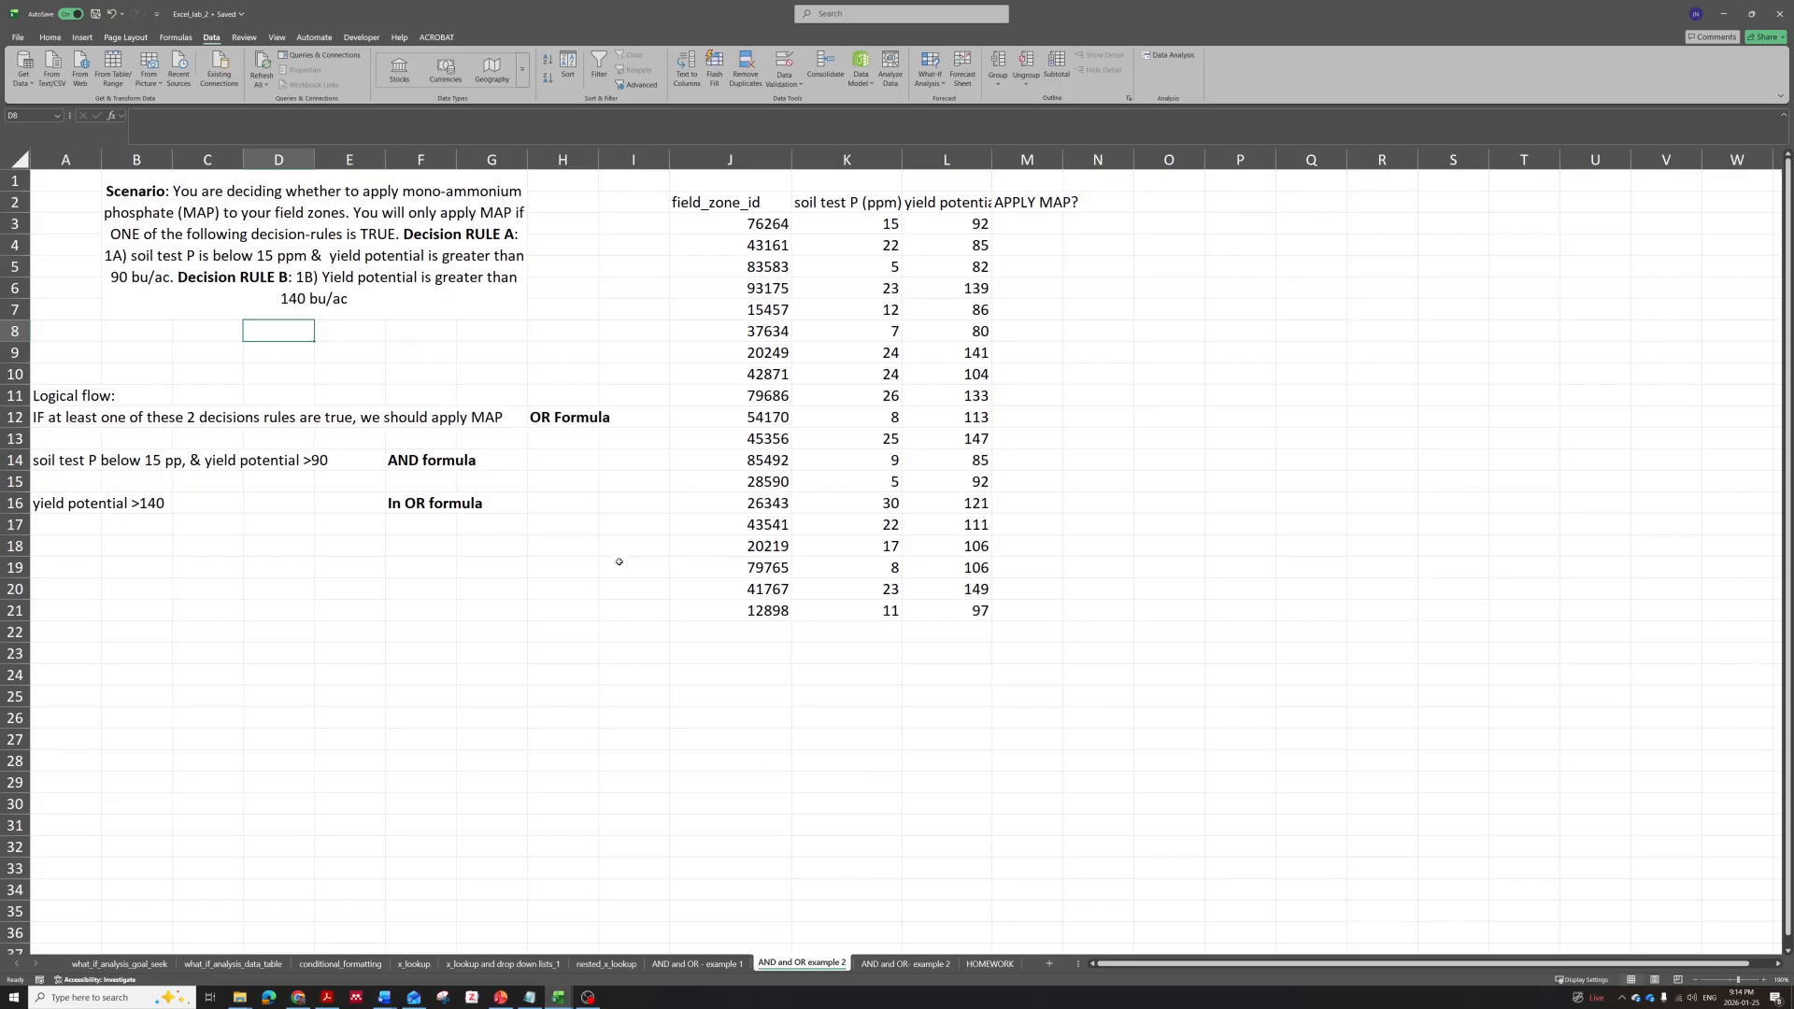
{"action": "left_click", "coordinate": [291, 268]}
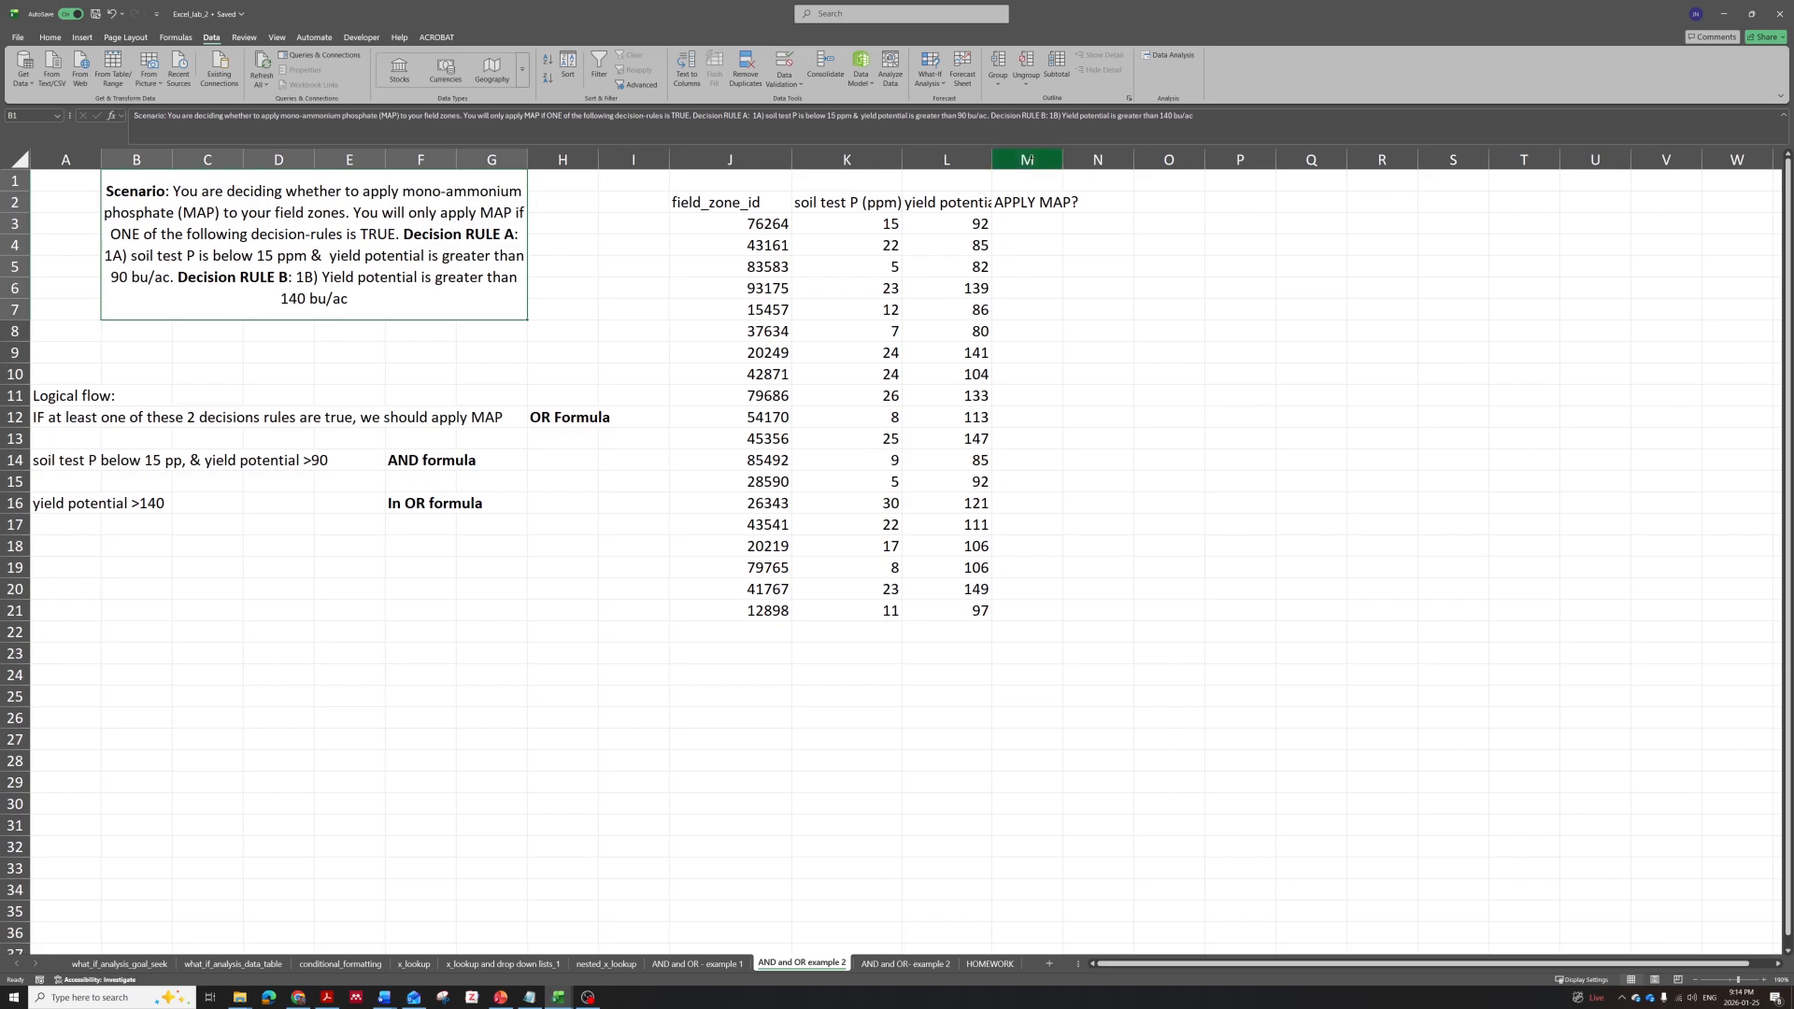
{"action": "left_click_drag", "start_coordinate": [990, 160], "coordinate": [1046, 160]}
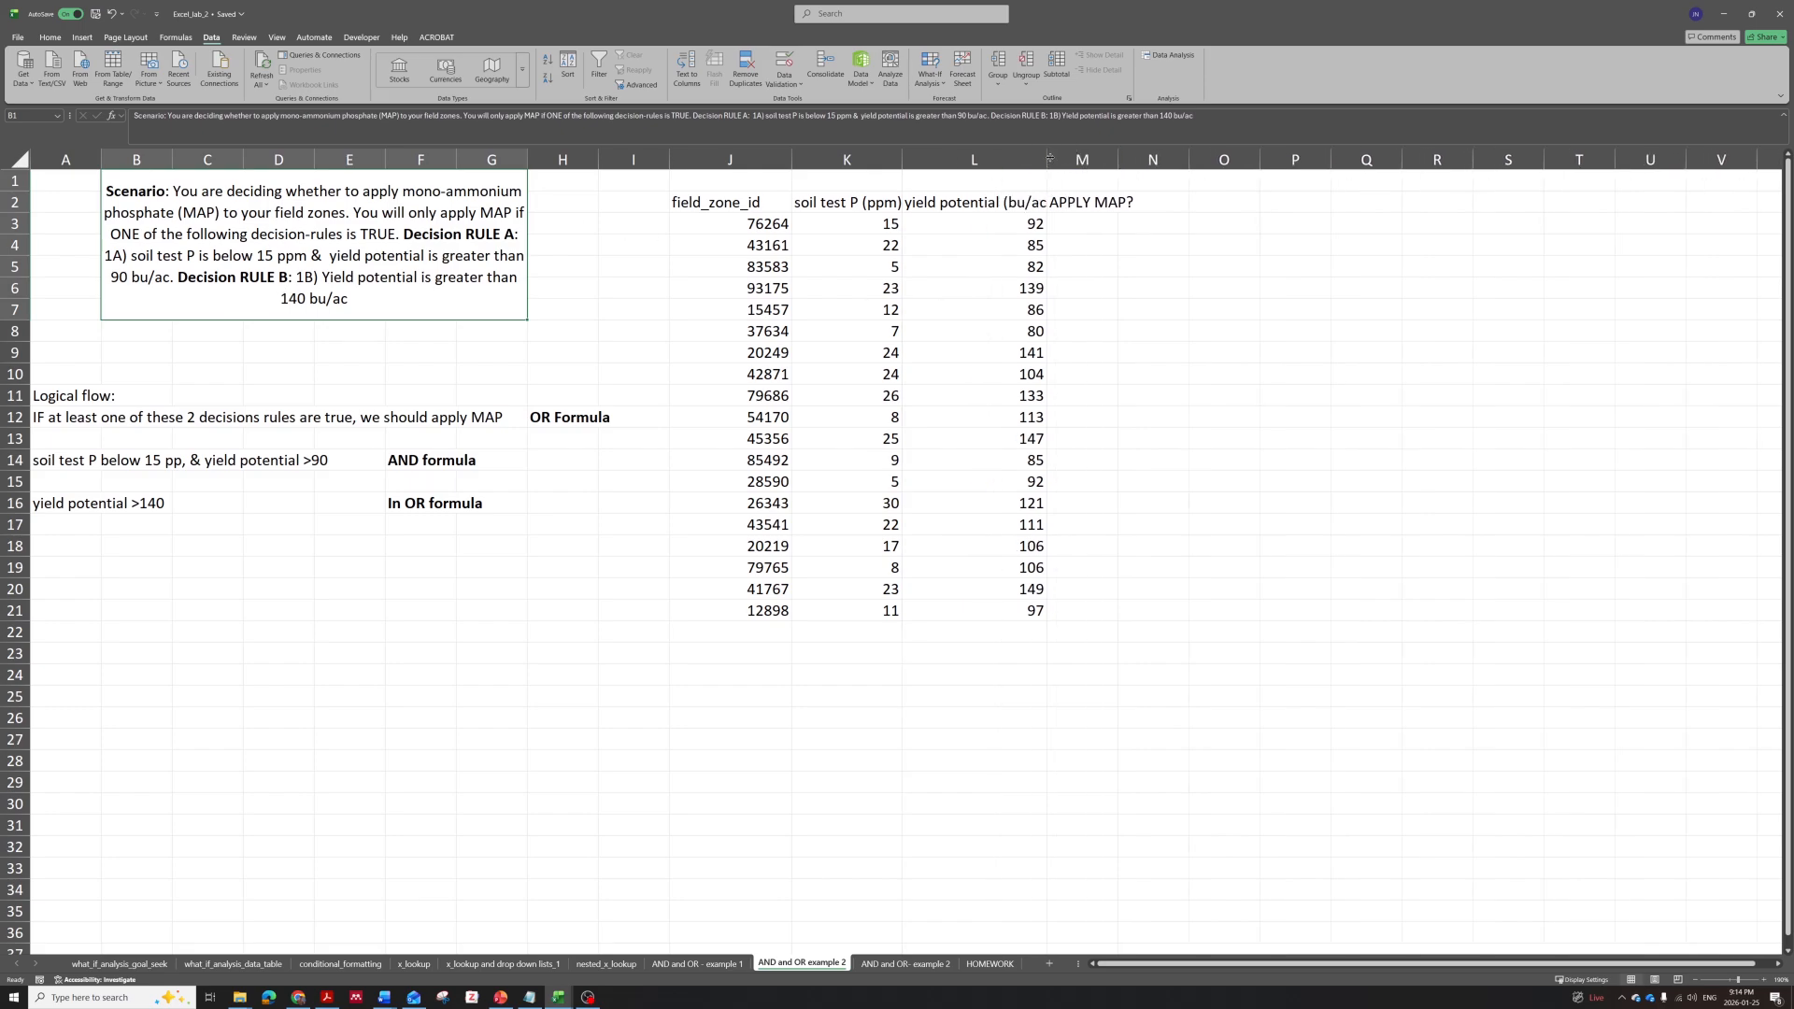
{"action": "left_click_drag", "start_coordinate": [1173, 161], "coordinate": [1272, 161]}
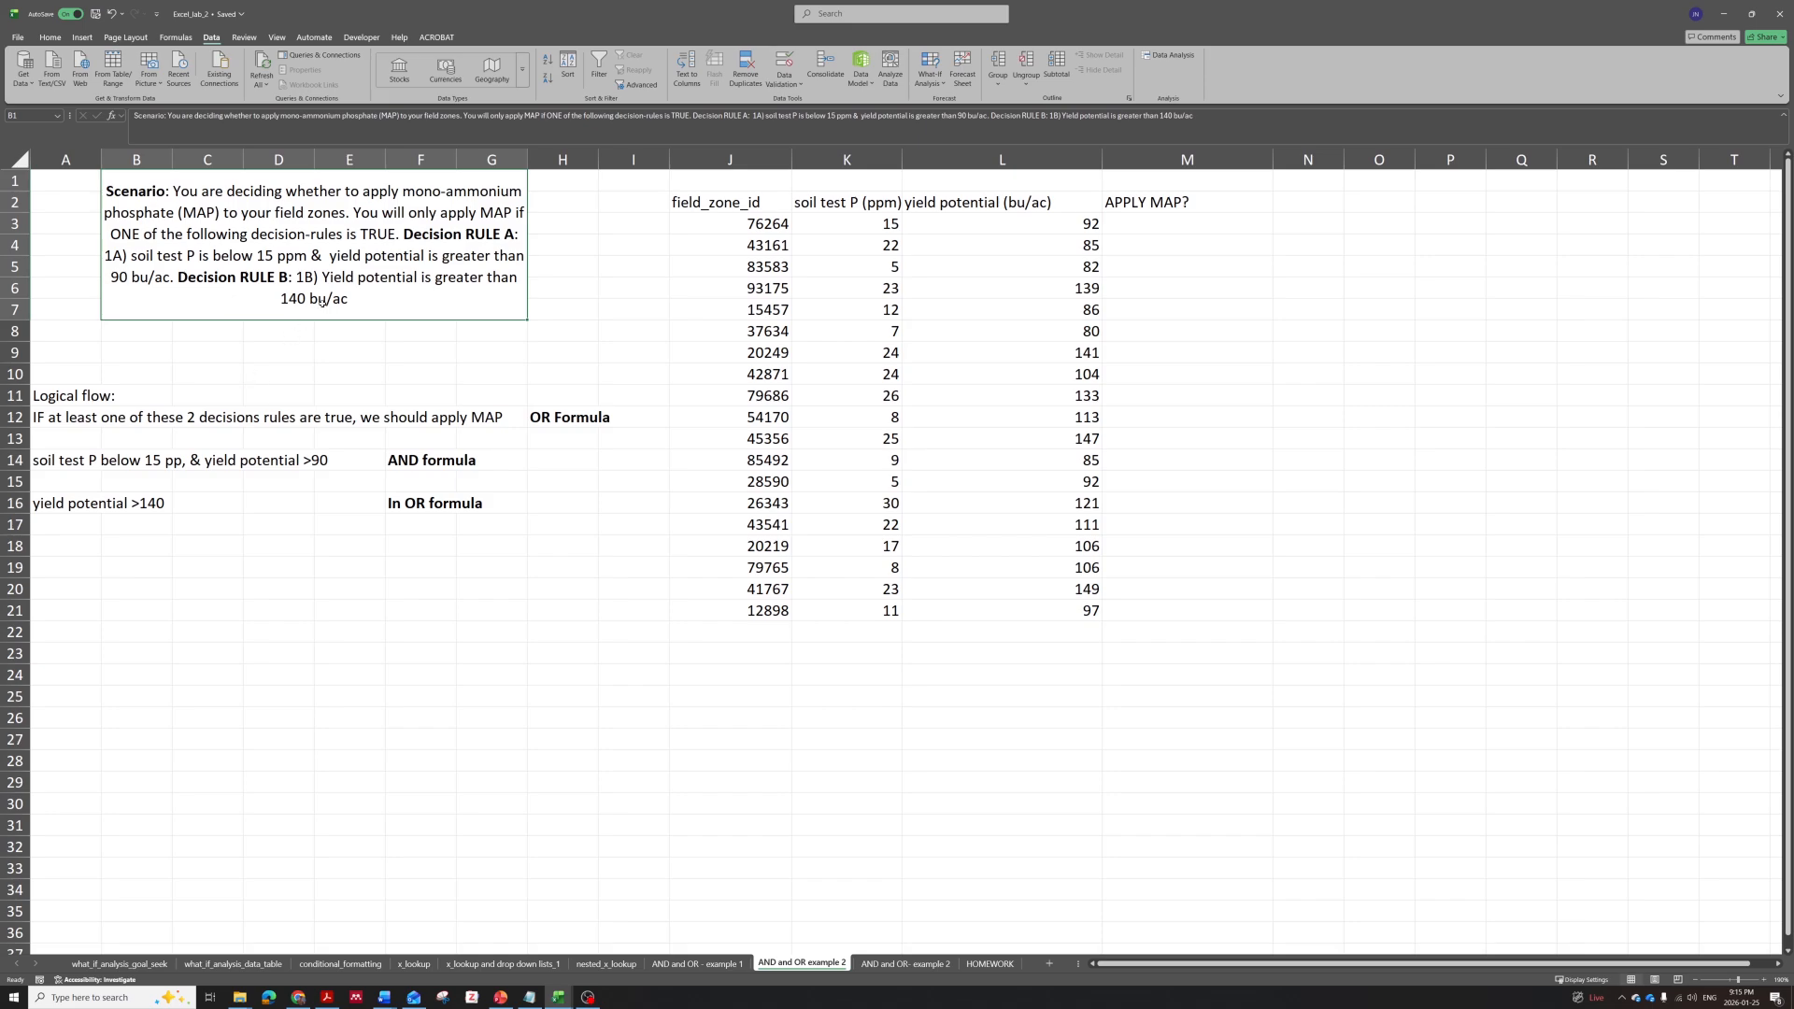
Review the logical flow notes for which part of the MAP decision uses the OR formula and which uses AND.
{"action": "left_click", "coordinate": [382, 351]}
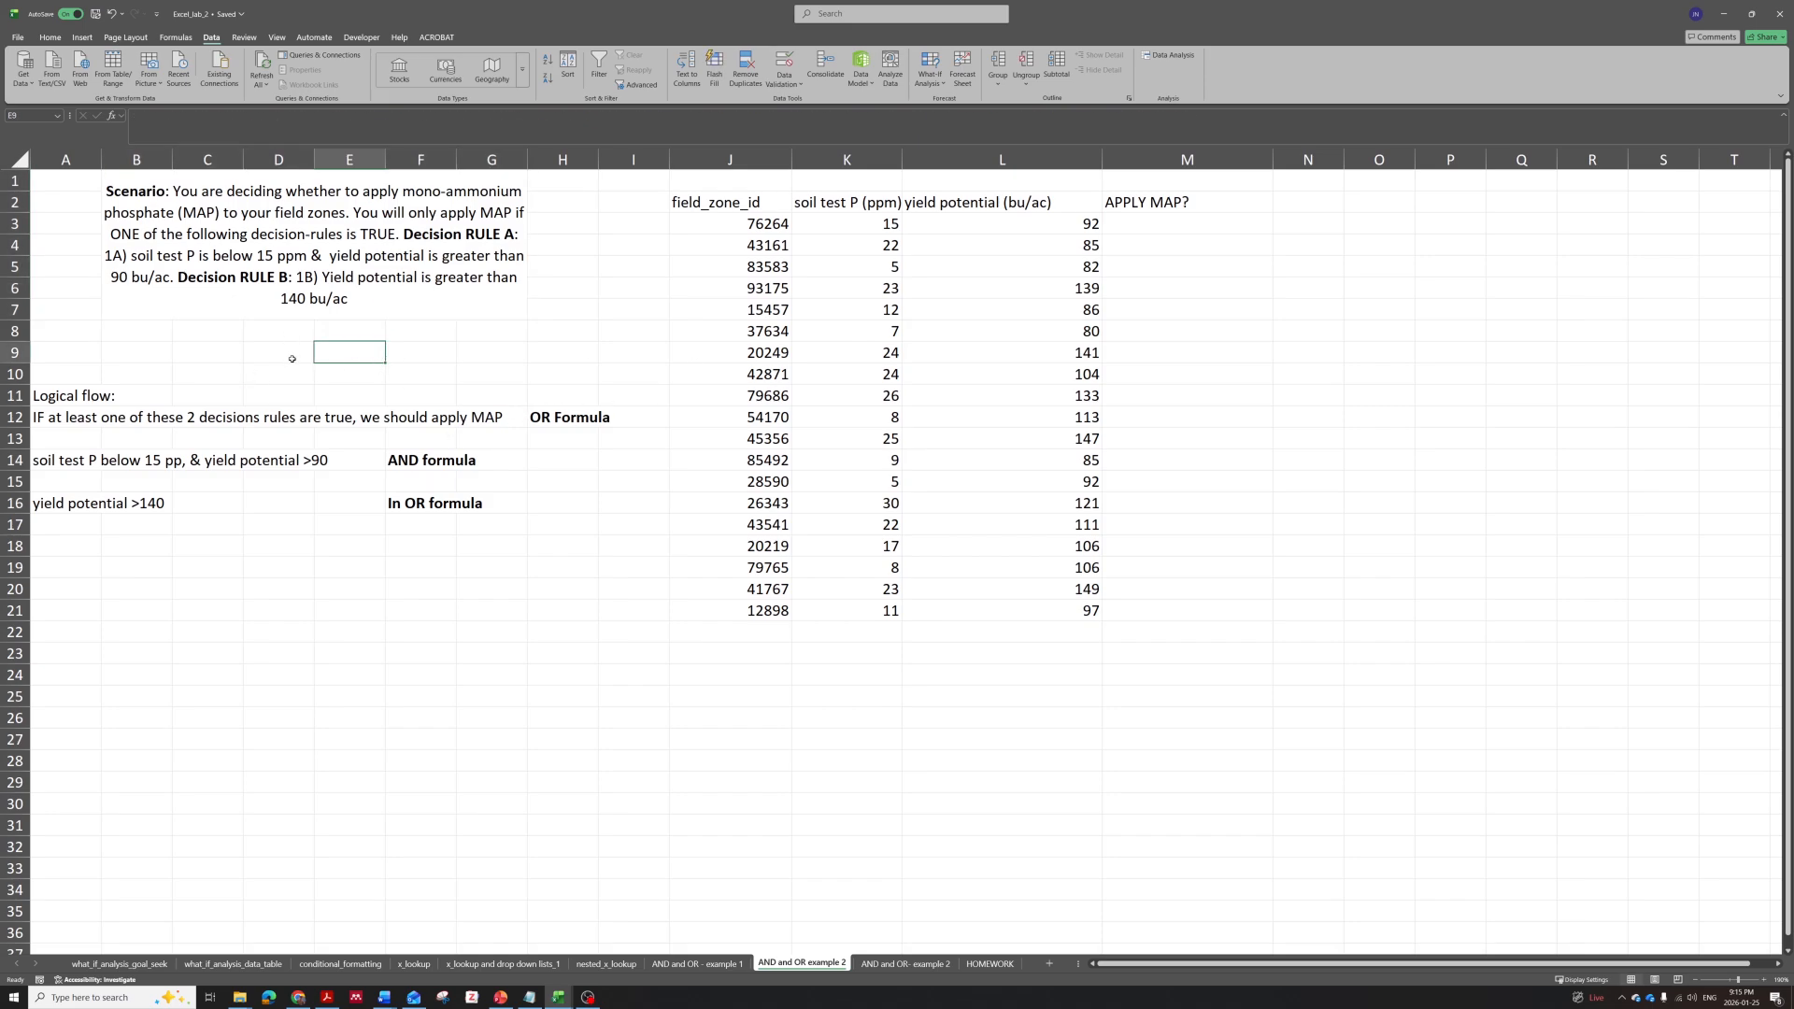
{"action": "left_click", "coordinate": [82, 400]}
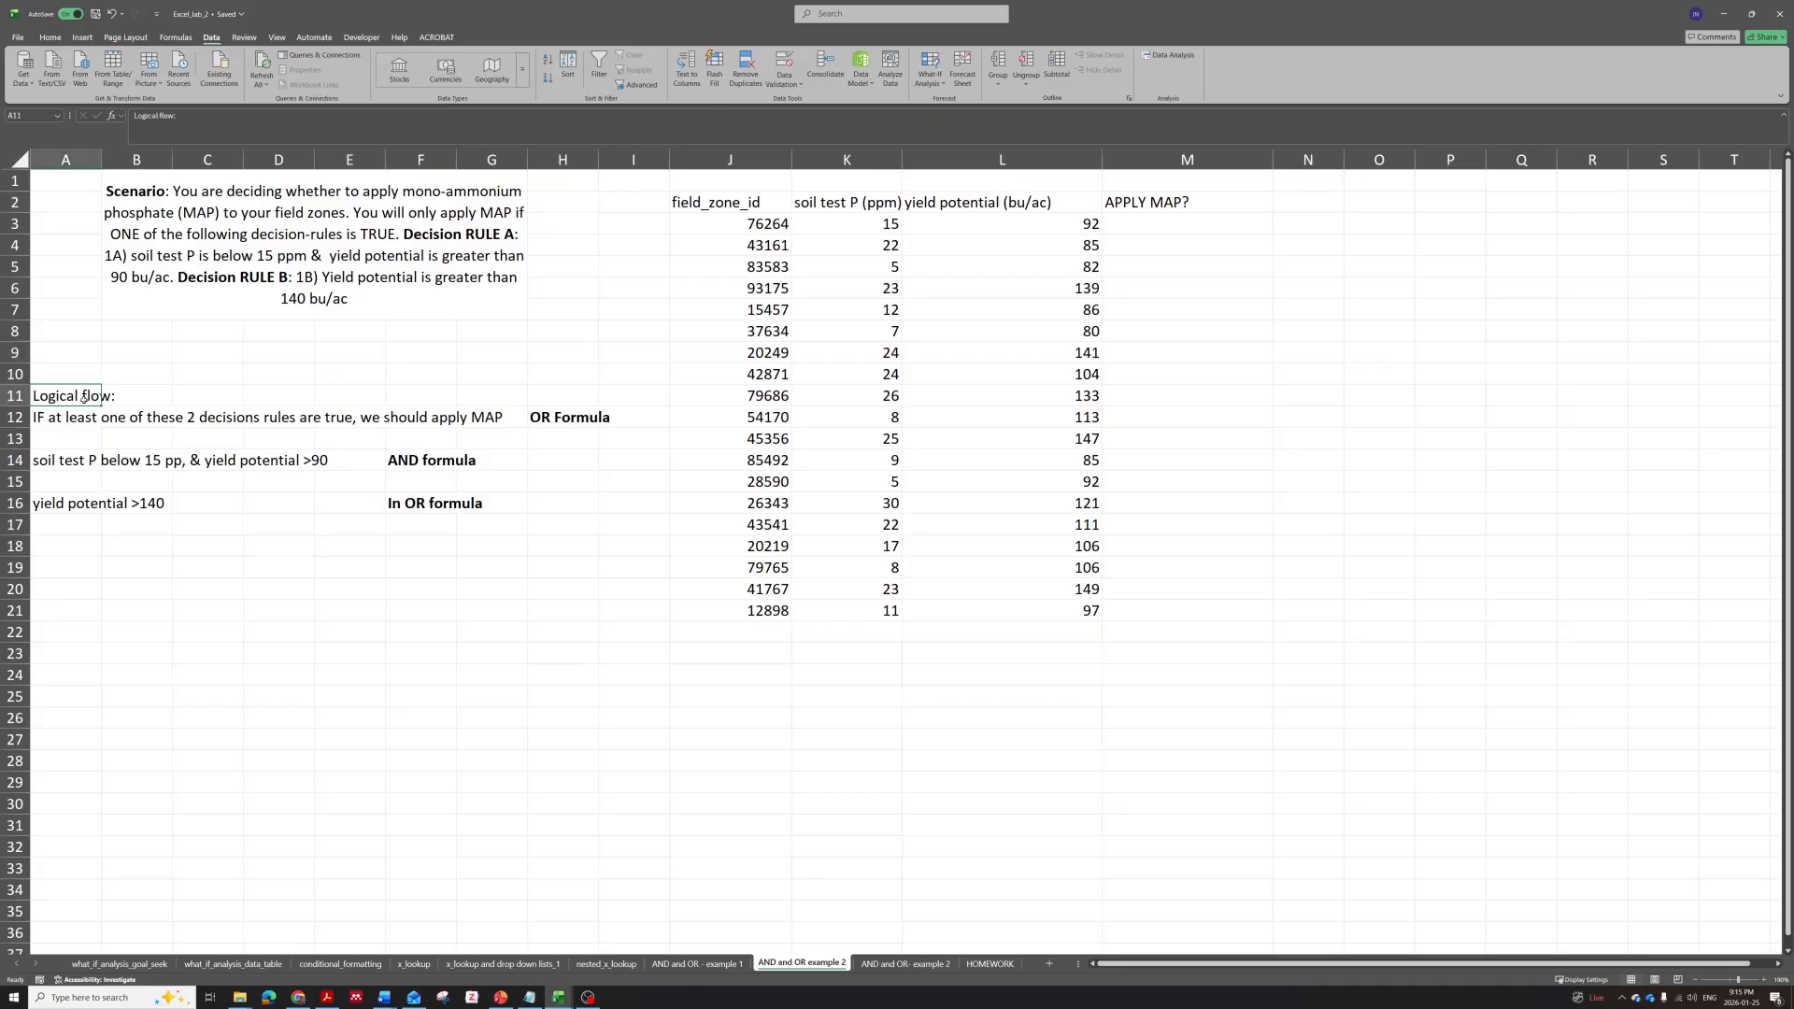
{"action": "left_click", "coordinate": [81, 416]}
{"action": "left_click", "coordinate": [574, 418]}
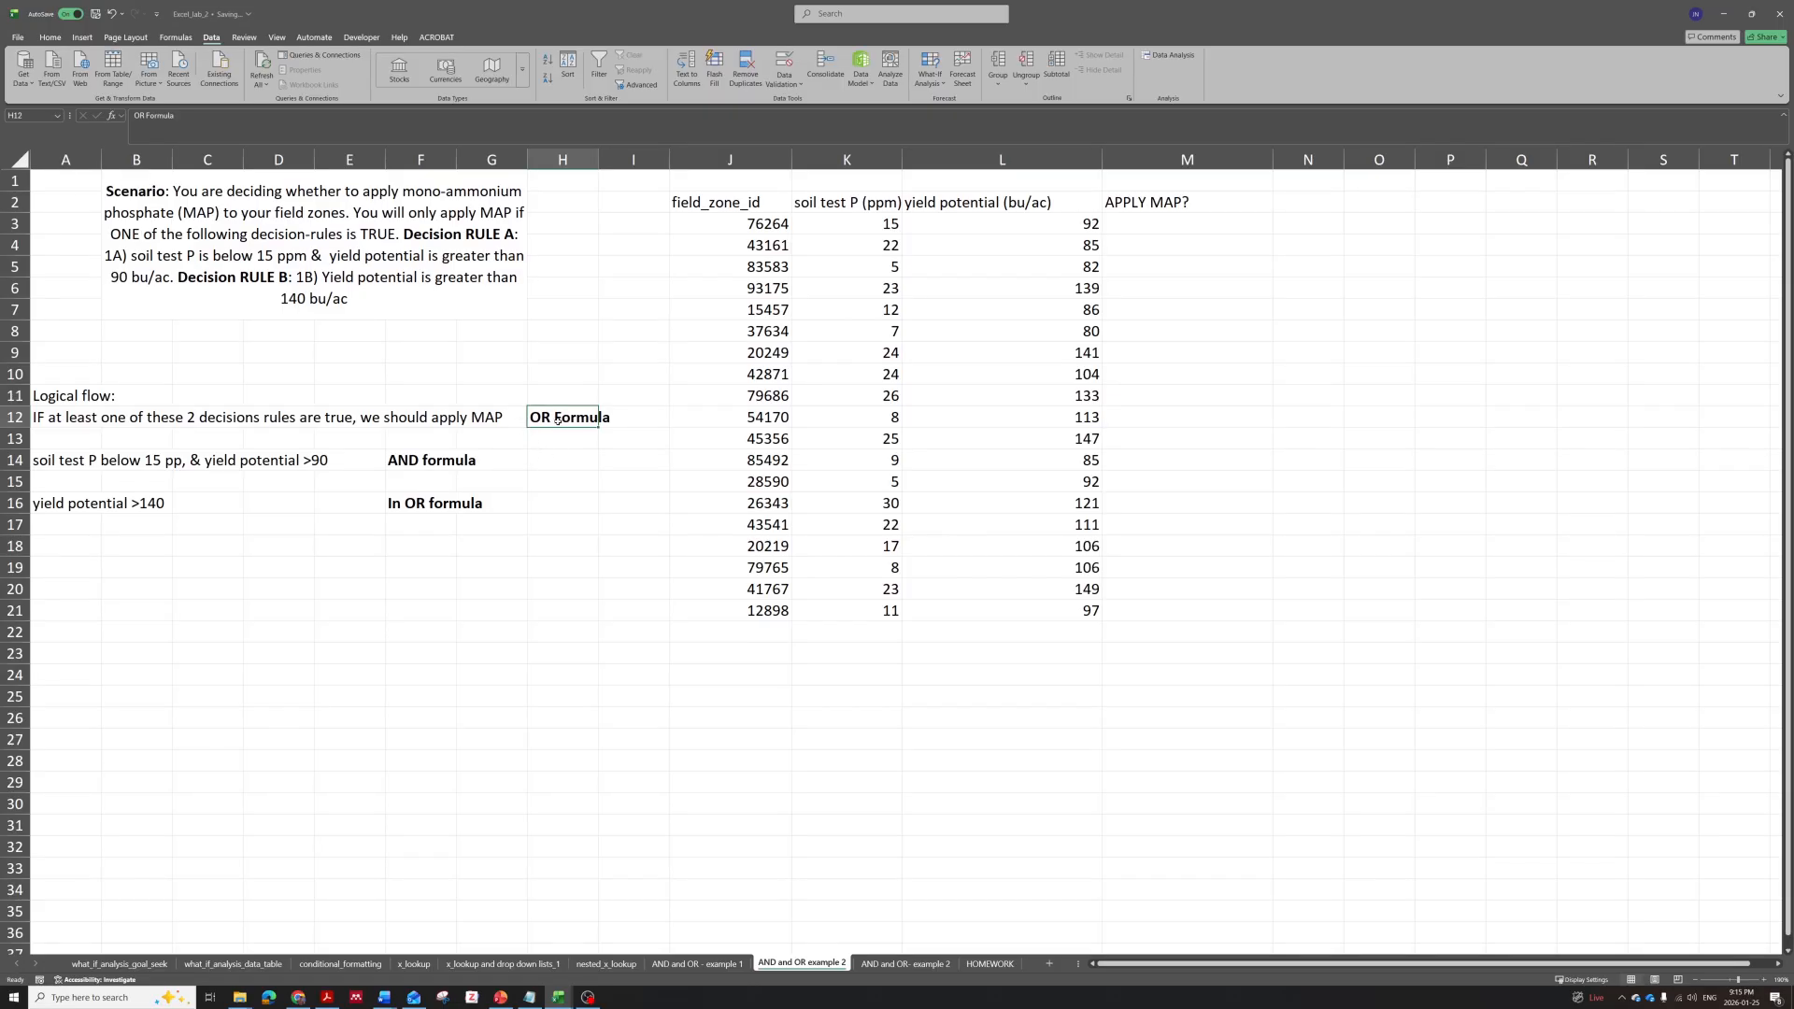
{"action": "left_click", "coordinate": [422, 460]}
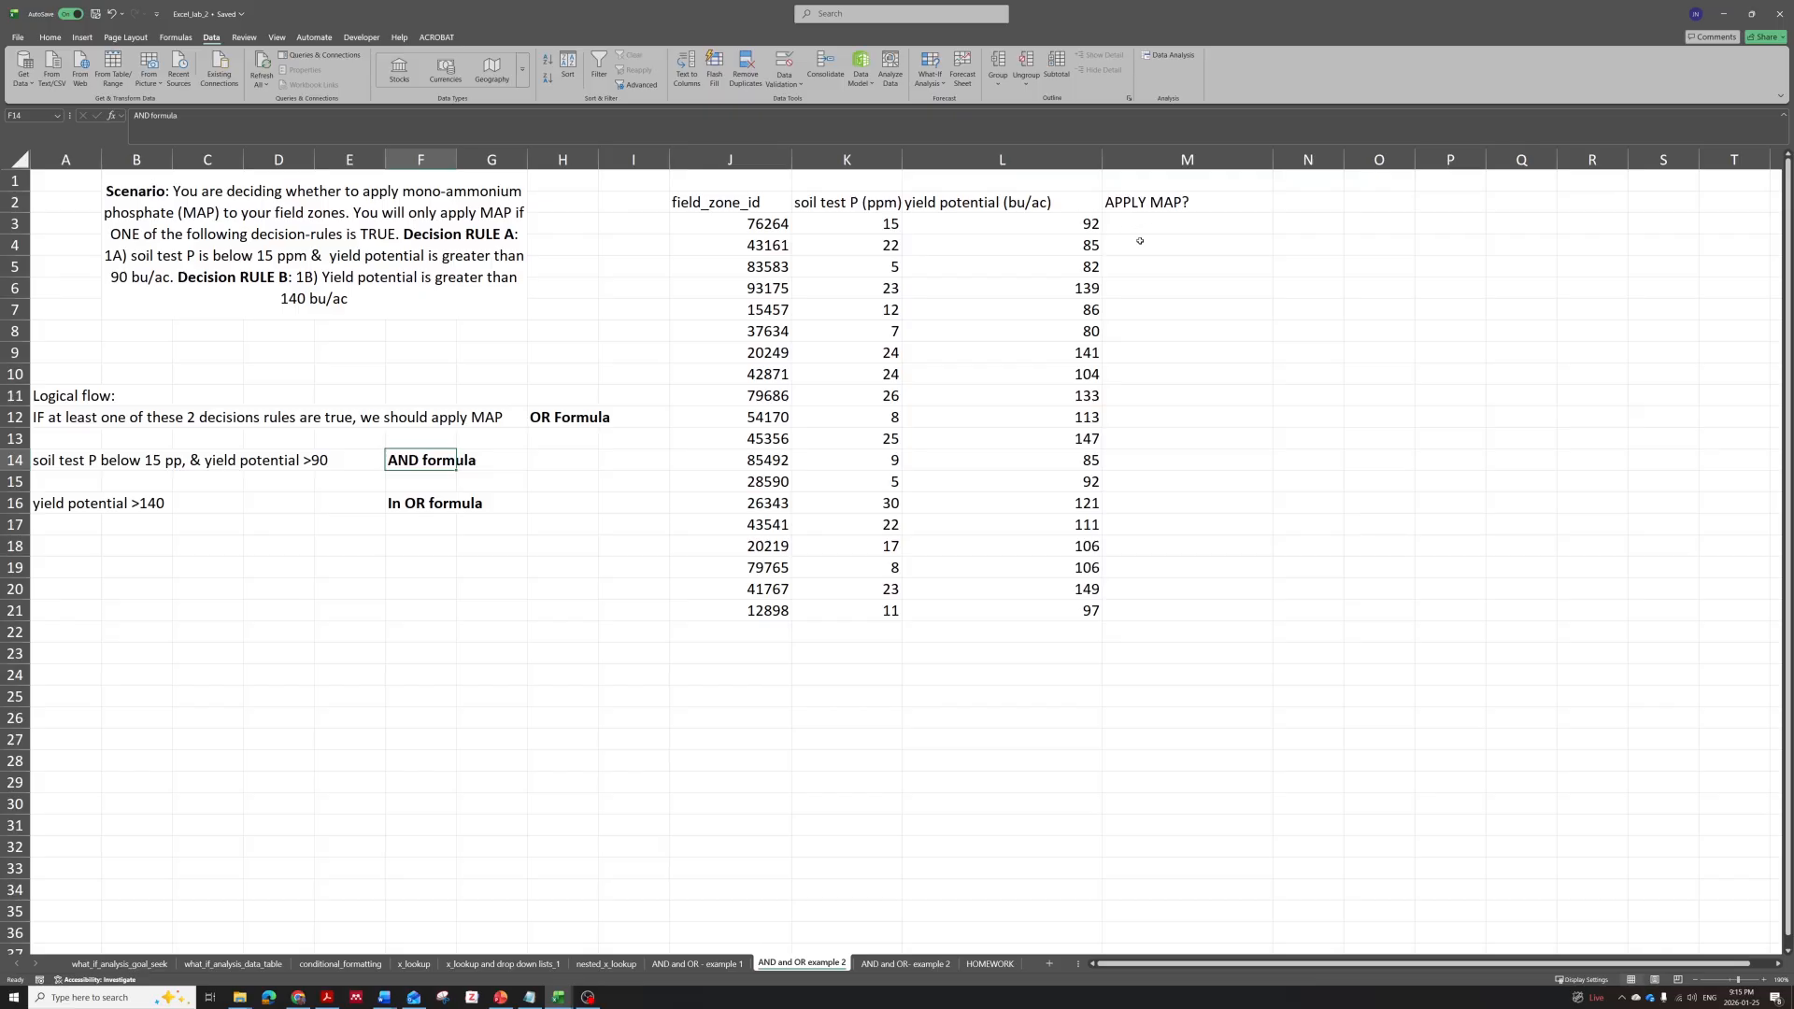
Start an IF formula in M3 whose logical test is OR, with AND nested as its first condition.
{"action": "left_click", "coordinate": [1252, 309]}
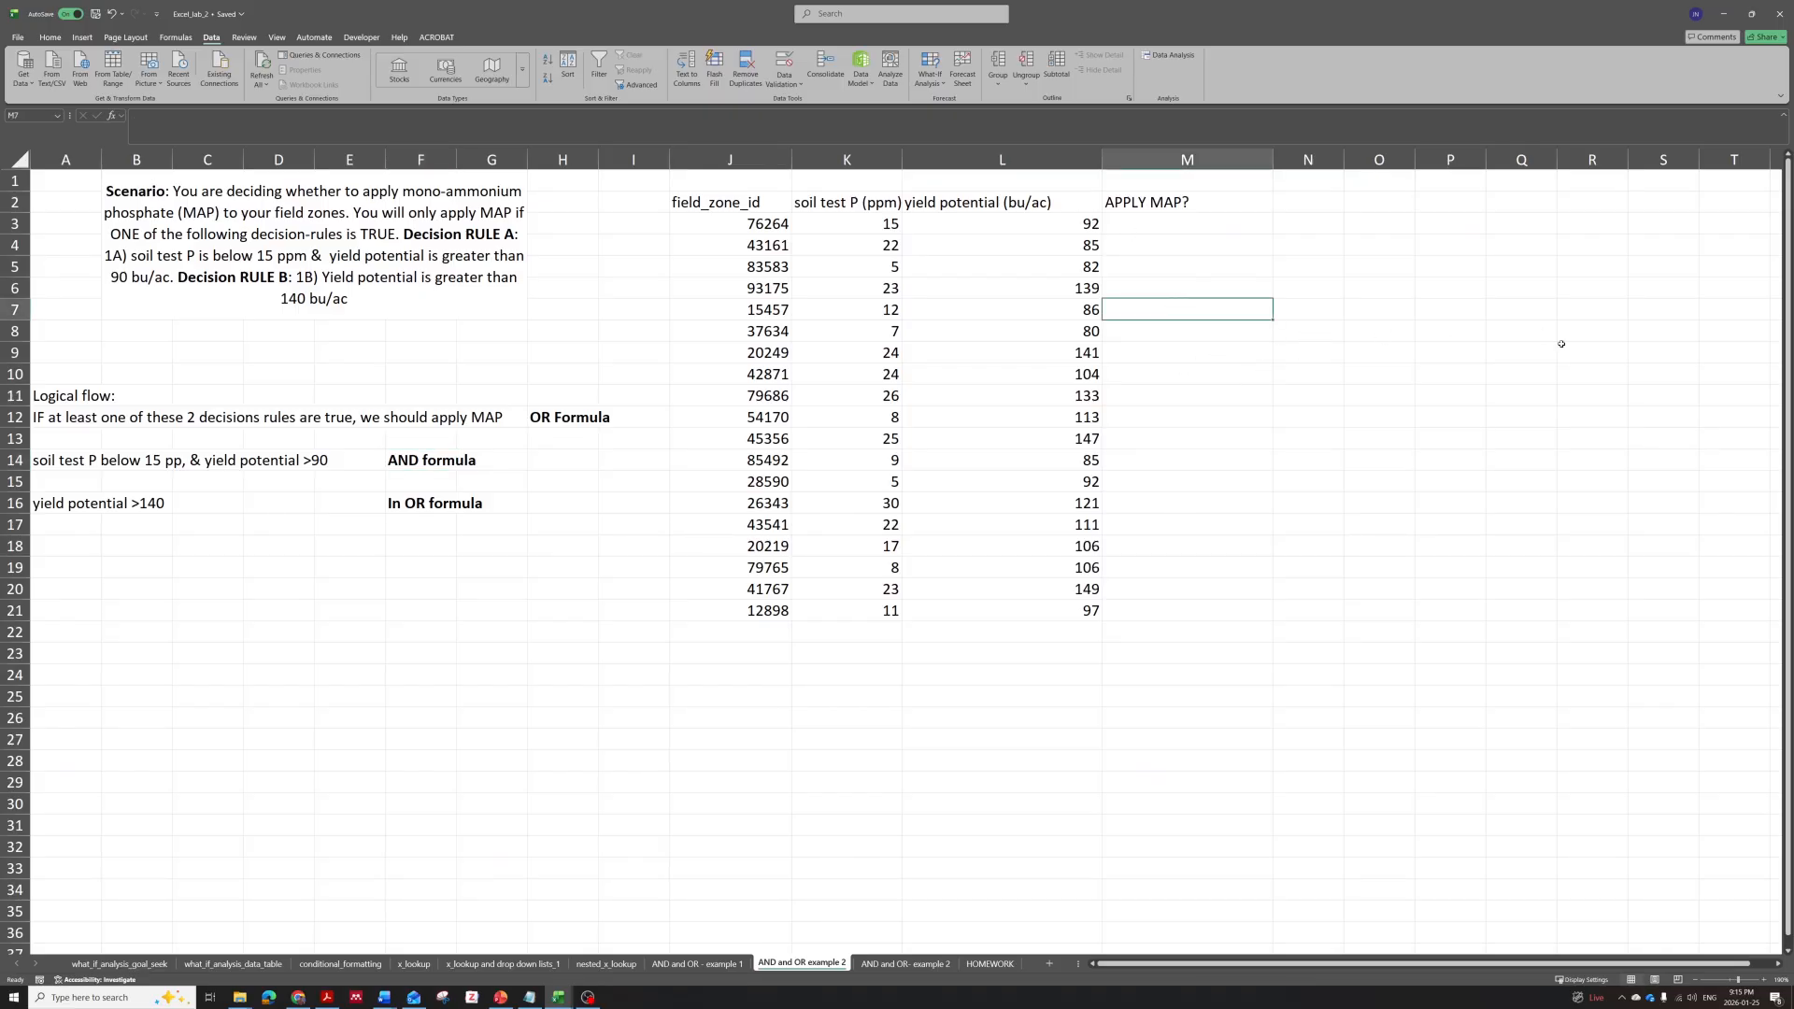
{"action": "left_click", "coordinate": [1778, 964]}
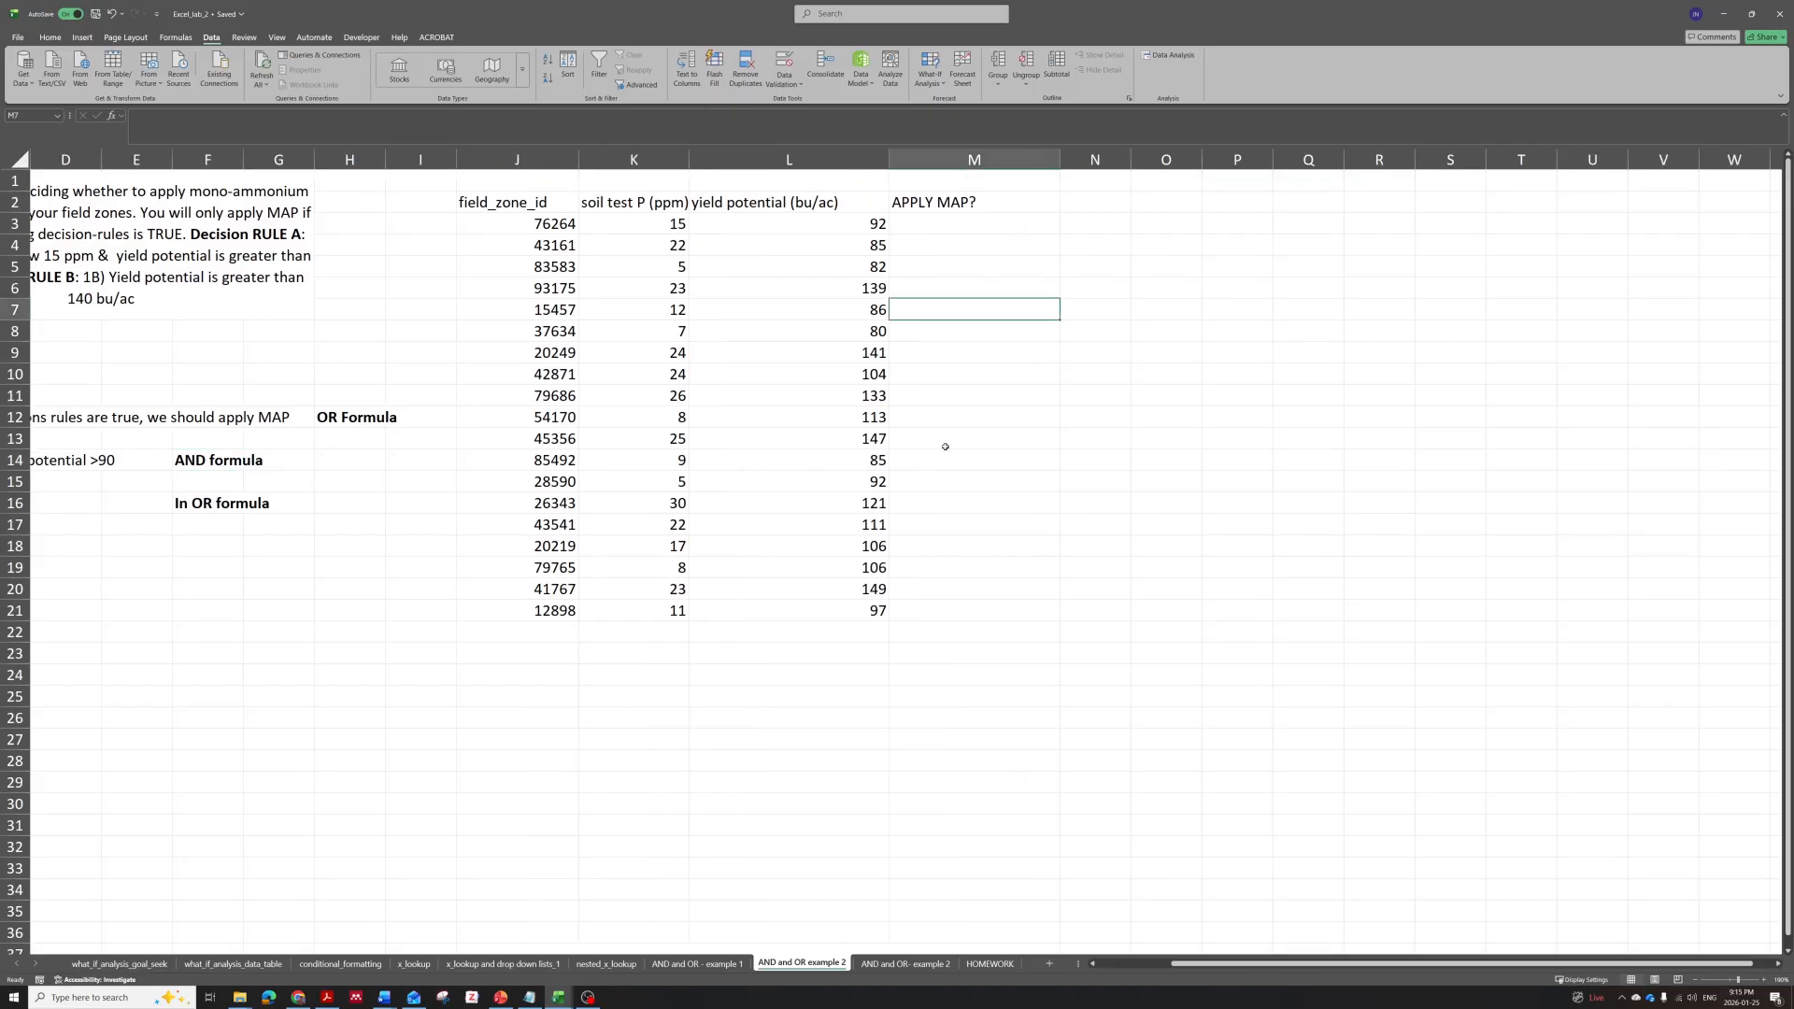
{"action": "scroll", "coordinate": [963, 228], "scroll_direction": "up", "scroll_amount": 4}
{"action": "left_click", "coordinate": [1533, 257]}
{"action": "left_click_drag", "start_coordinate": [1630, 332], "coordinate": [1662, 358]}
{"action": "left_click", "coordinate": [1321, 251]}
{"action": "left_click_drag", "start_coordinate": [1542, 327], "coordinate": [1717, 336]}
{"action": "left_click", "coordinate": [1299, 248]}
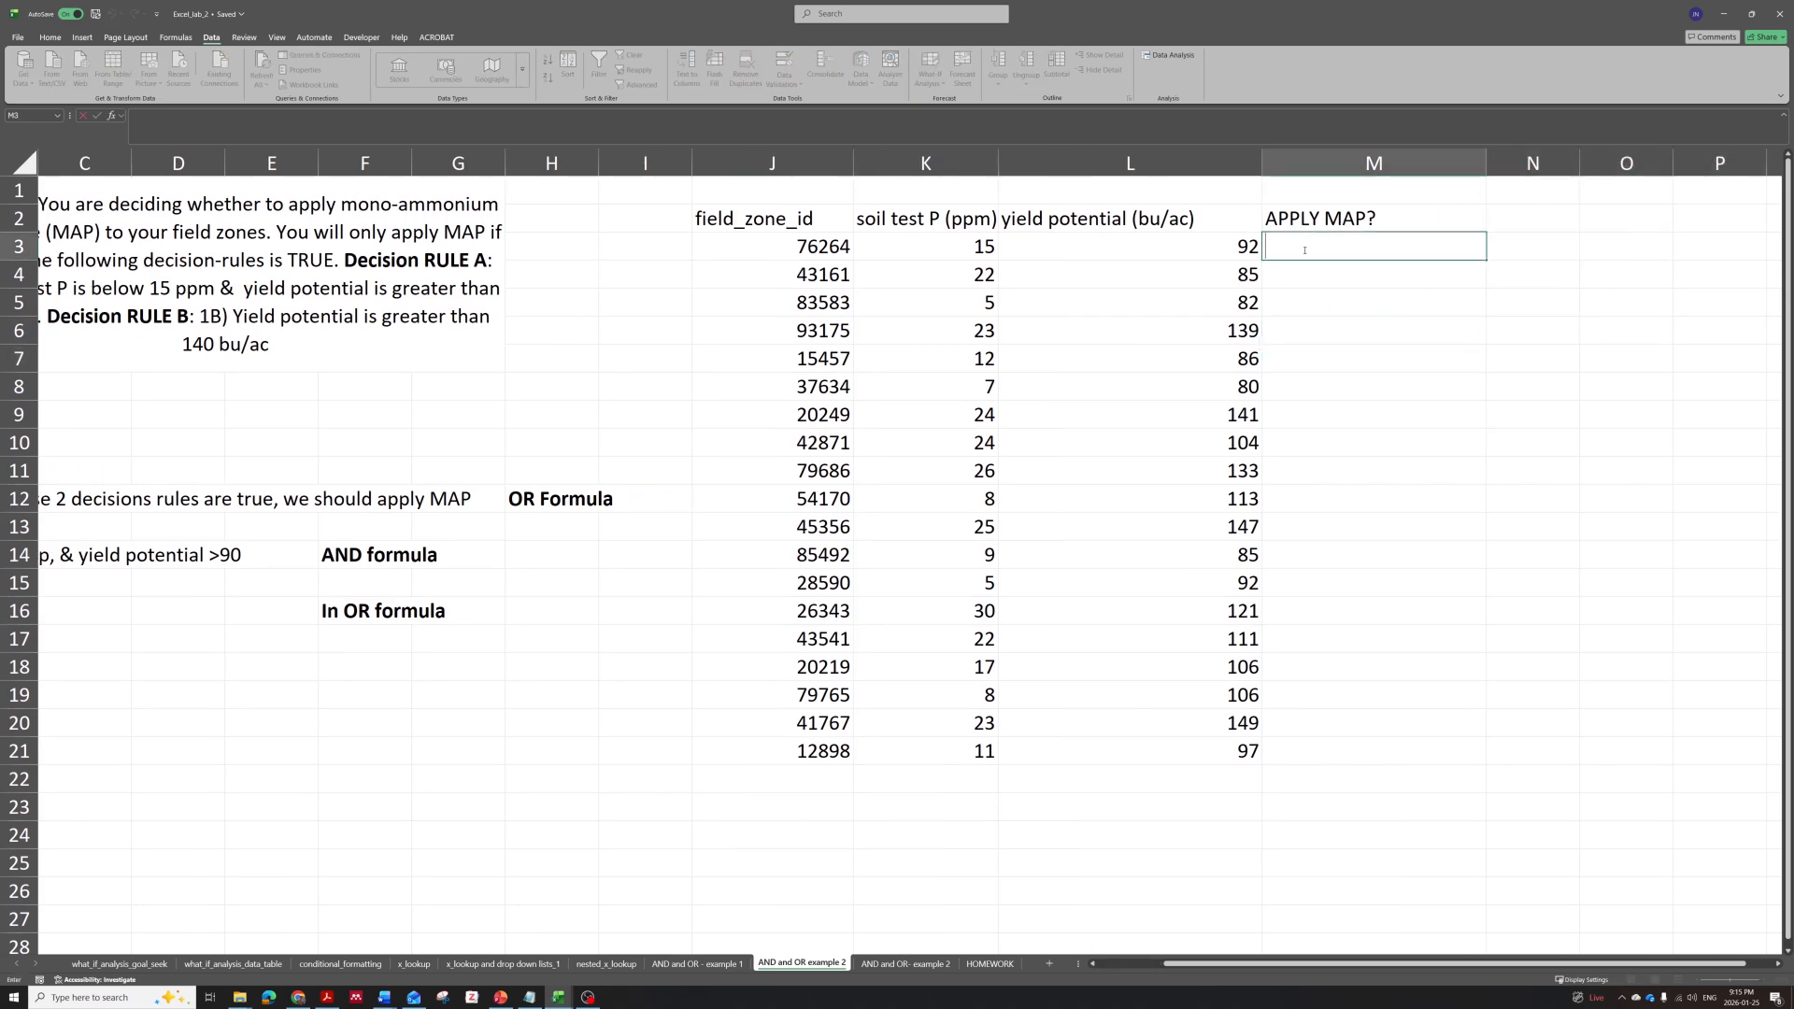
{"action": "type", "text": "=IF("}
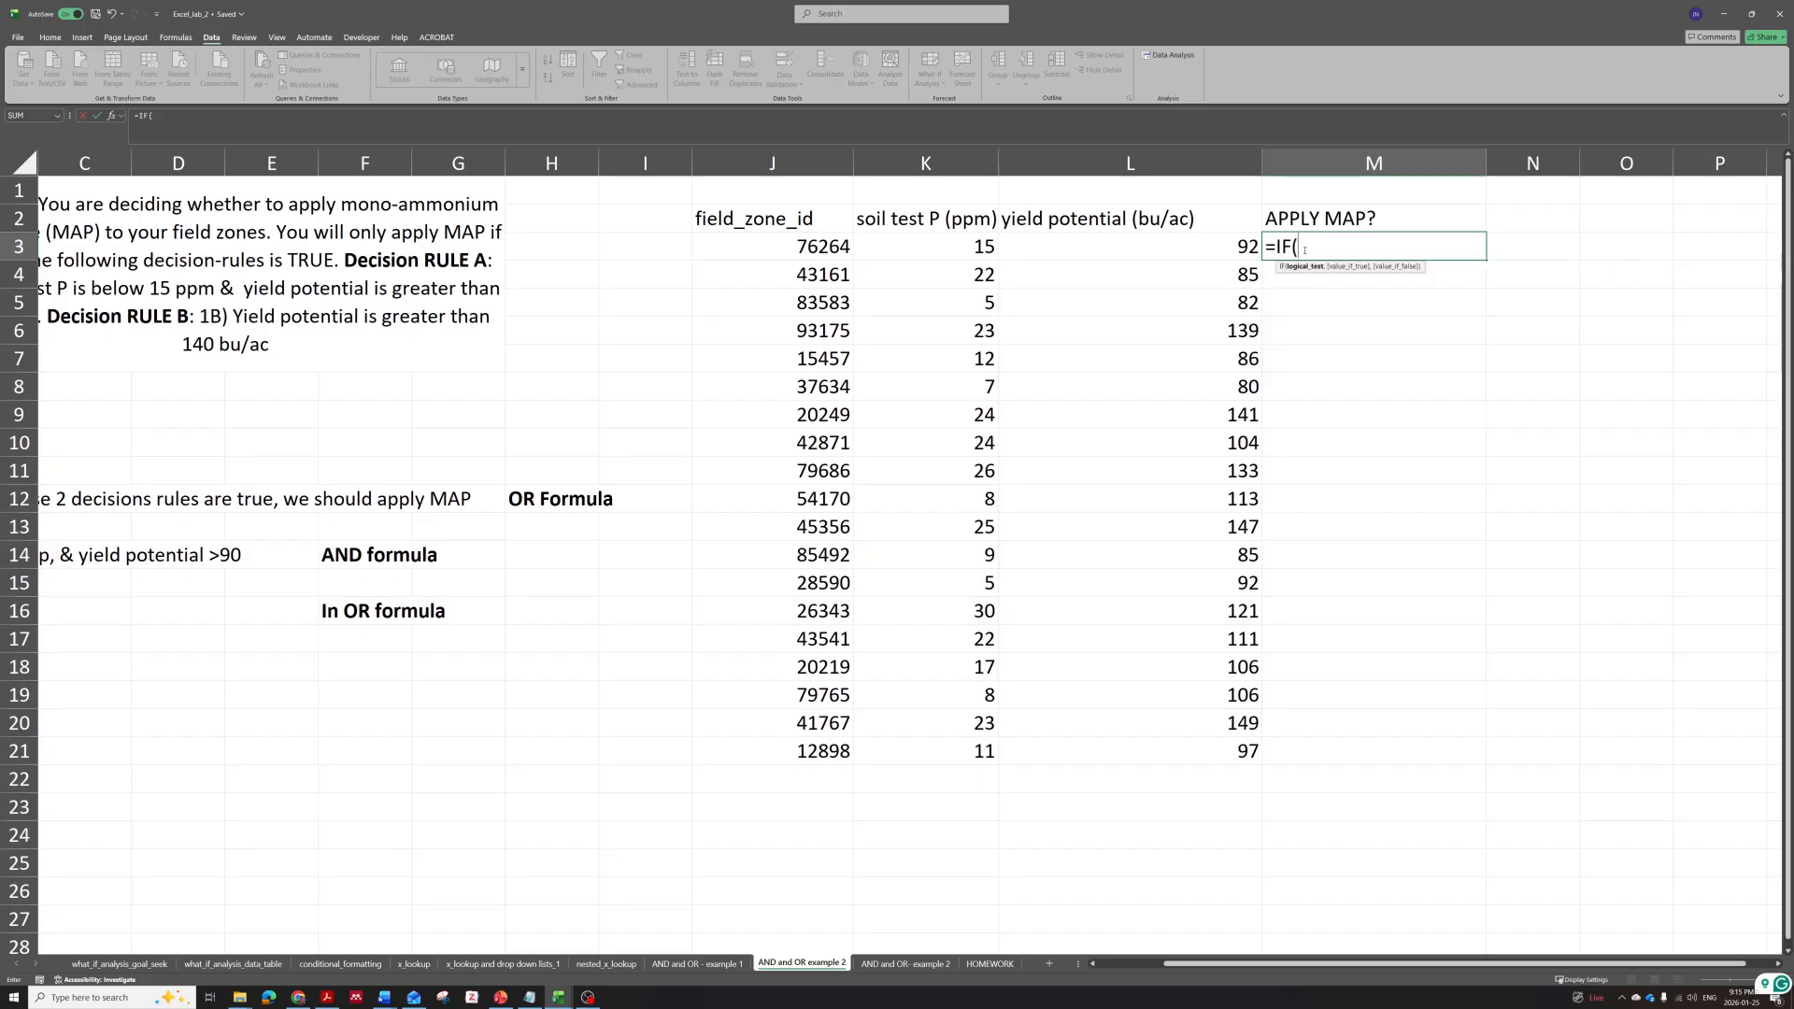
{"action": "type", "text": "OR("}
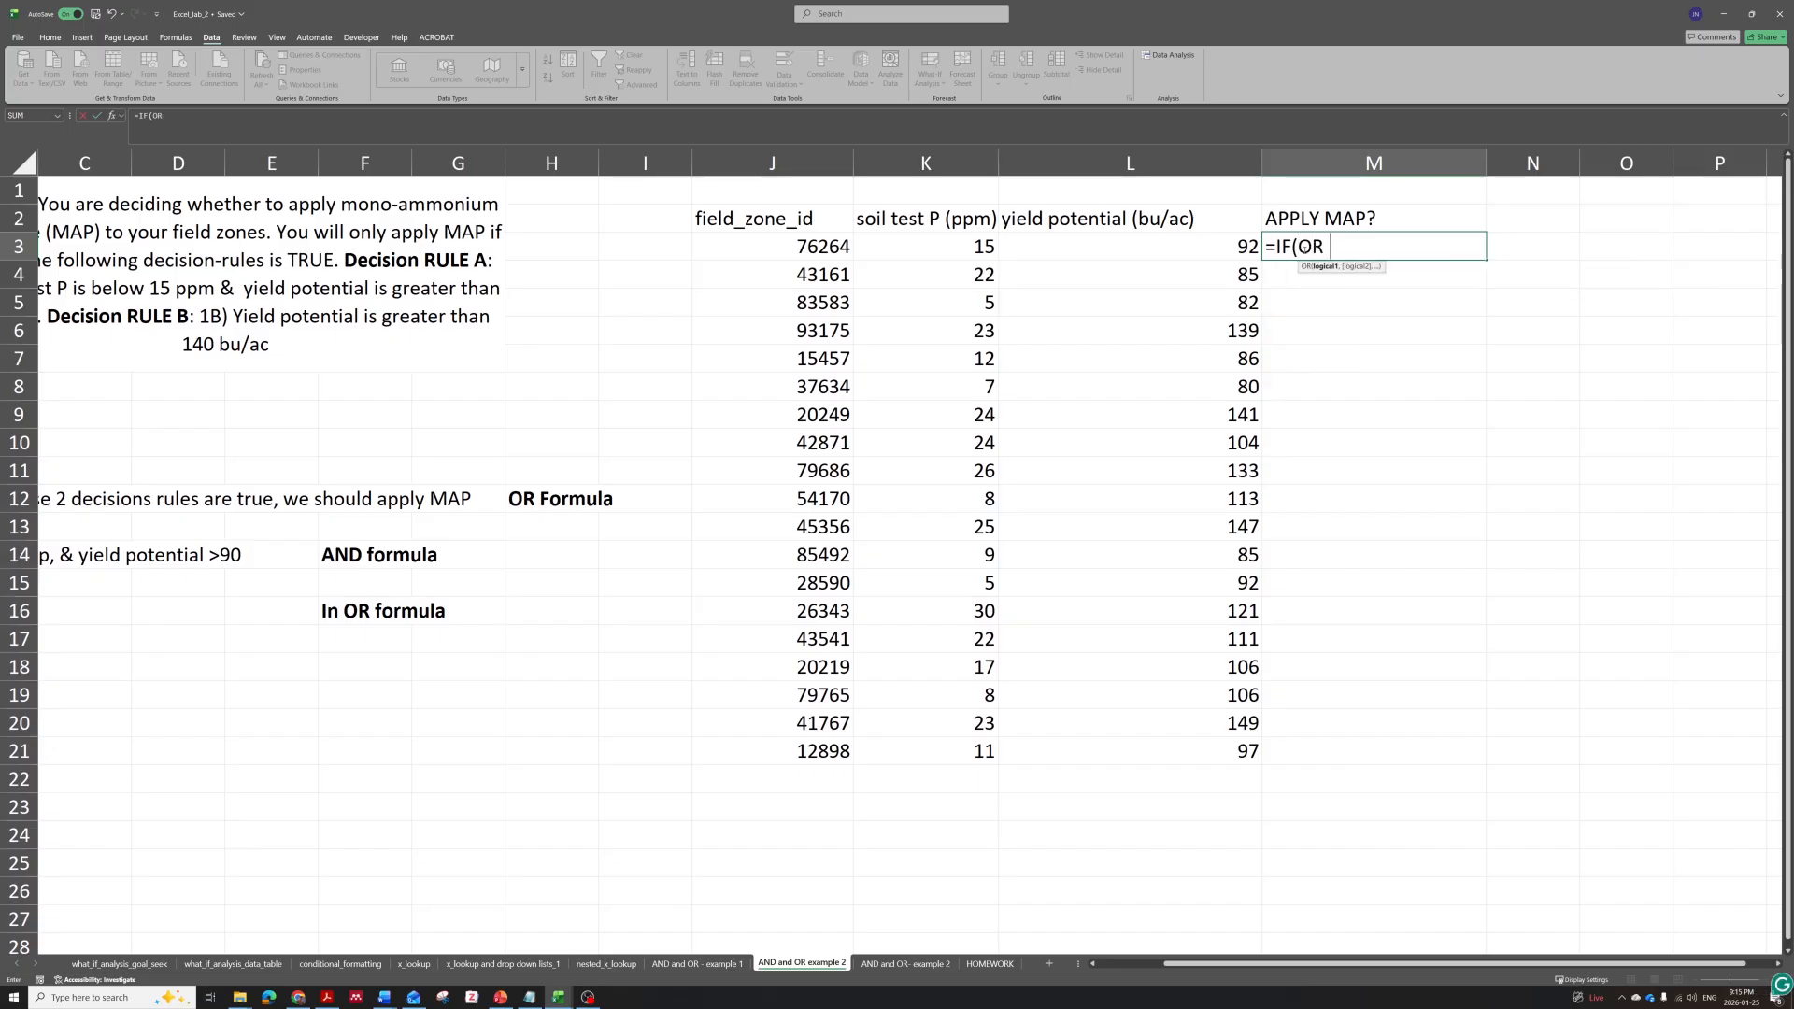
{"action": "type", "text": "AND("}
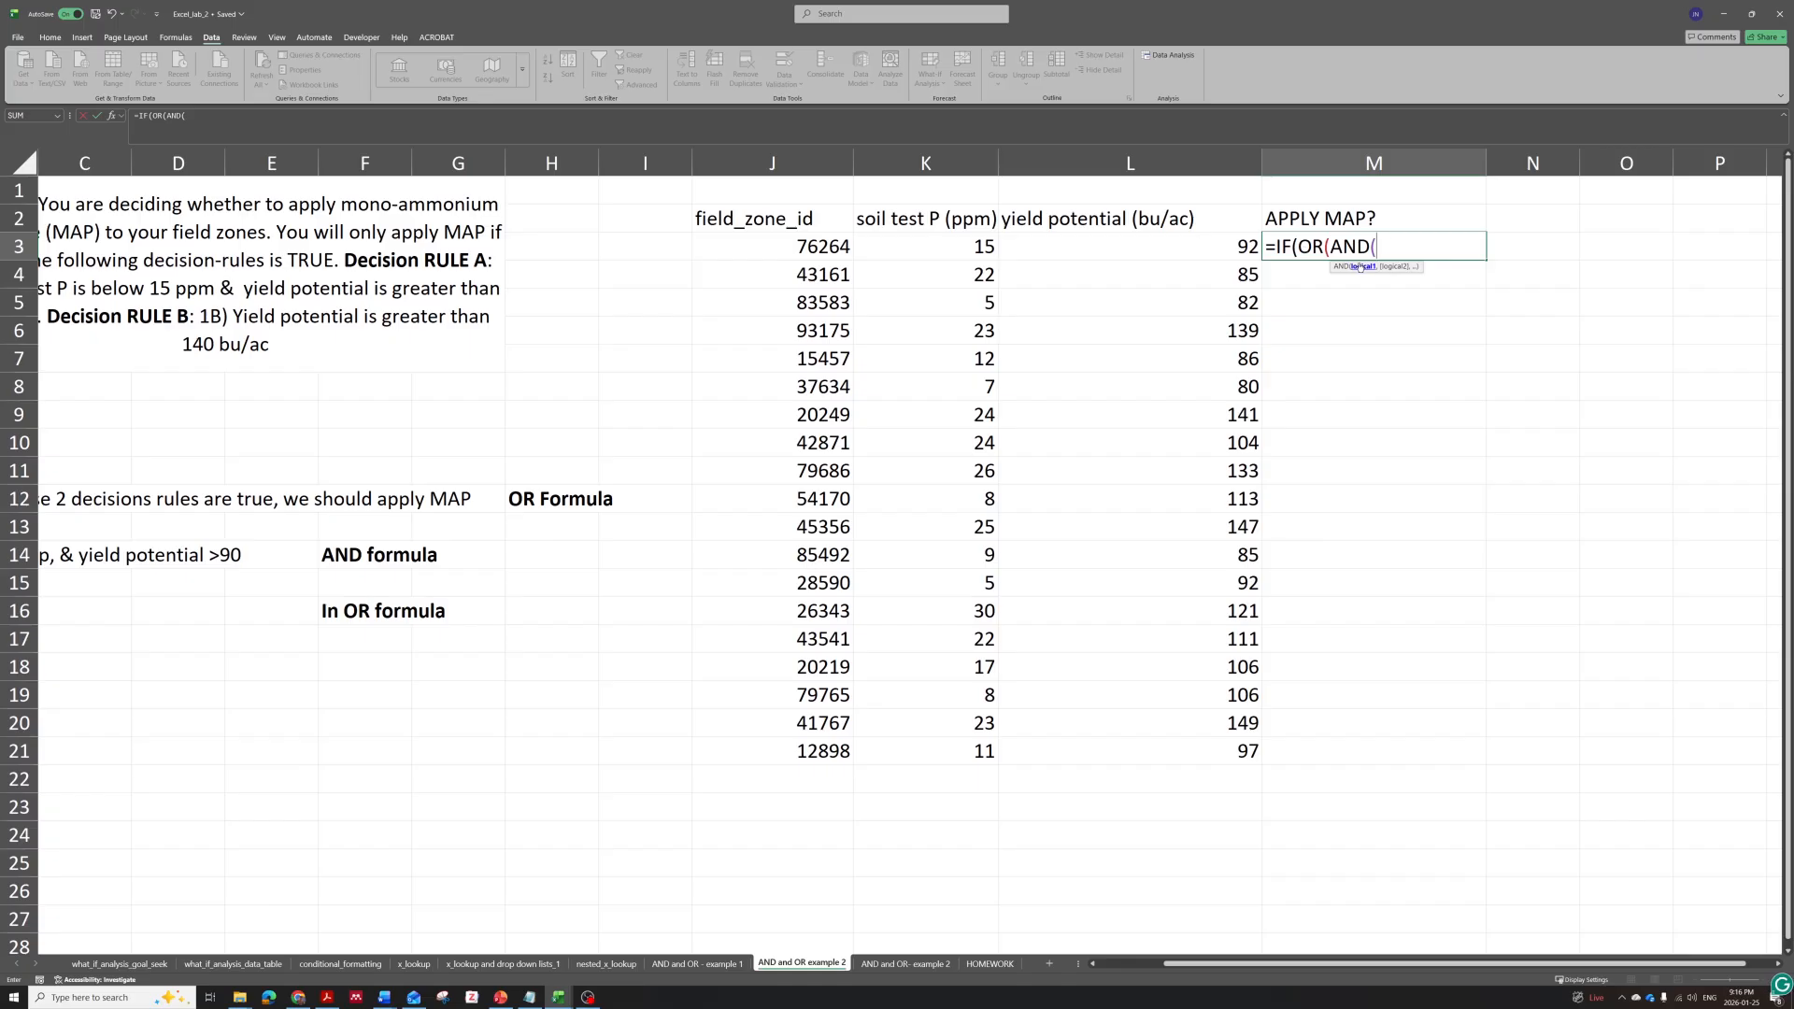
Give the nested AND in M3 the conditions K3<15 and L3>90, and close it.
{"action": "left_click", "coordinate": [960, 253]}
{"action": "type", "text": "<"}
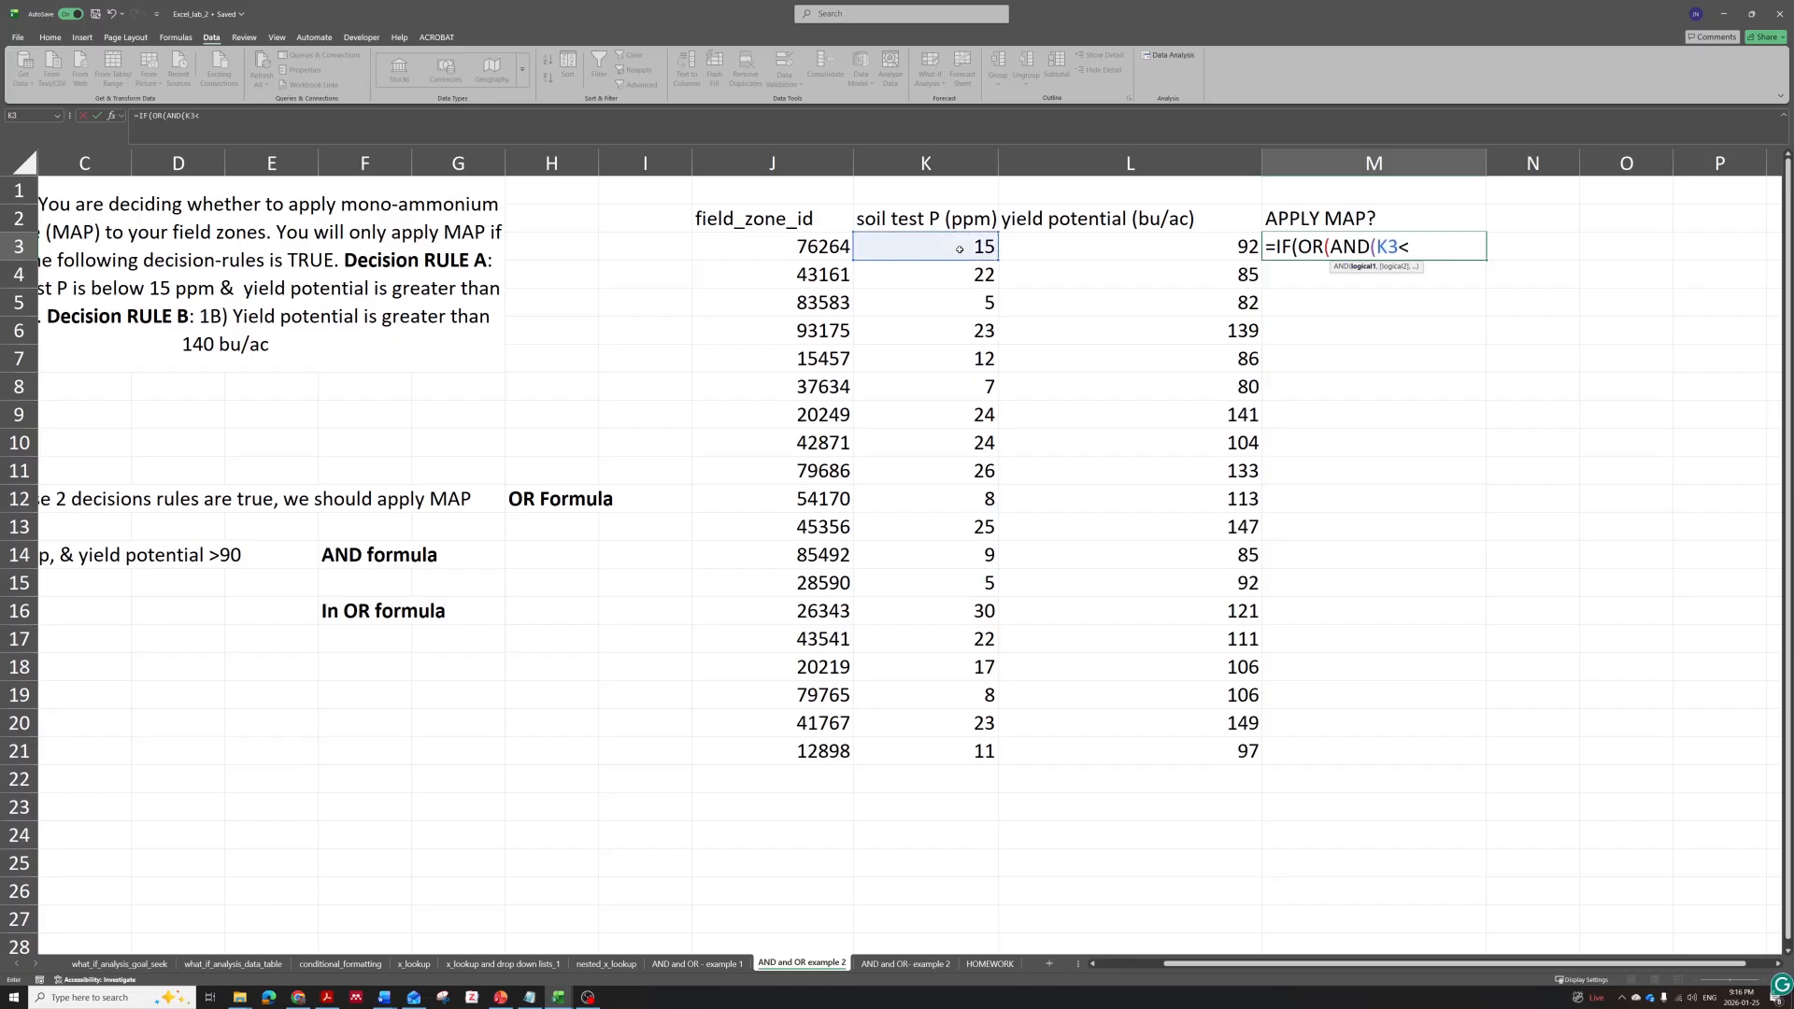
{"action": "type", "text": "15,"}
{"action": "left_click", "coordinate": [1036, 241]}
{"action": "type", "text": ">90"}
{"action": "key", "text": "BackSpace"}
{"action": "key", "text": "BackSpace"}
{"action": "type", "text": "90"}
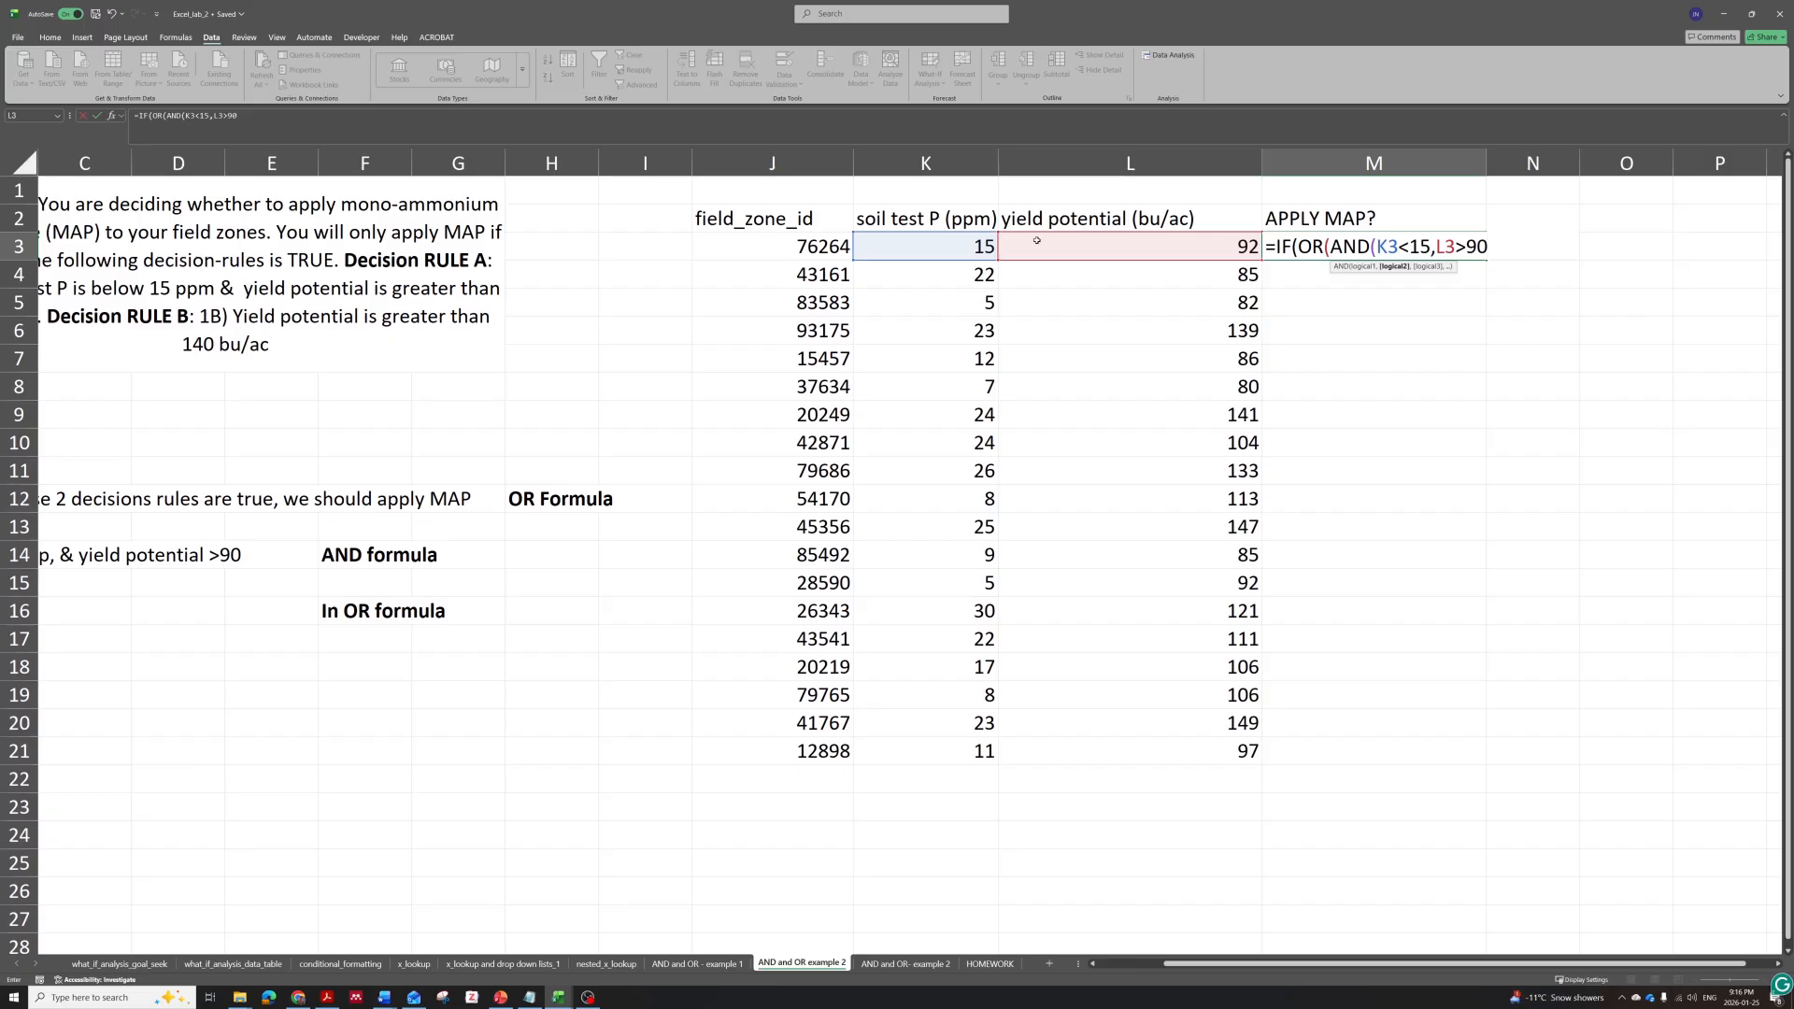
{"action": "type", "text": "),"}
{"action": "left_click_drag", "start_coordinate": [1331, 246], "coordinate": [1497, 247]}
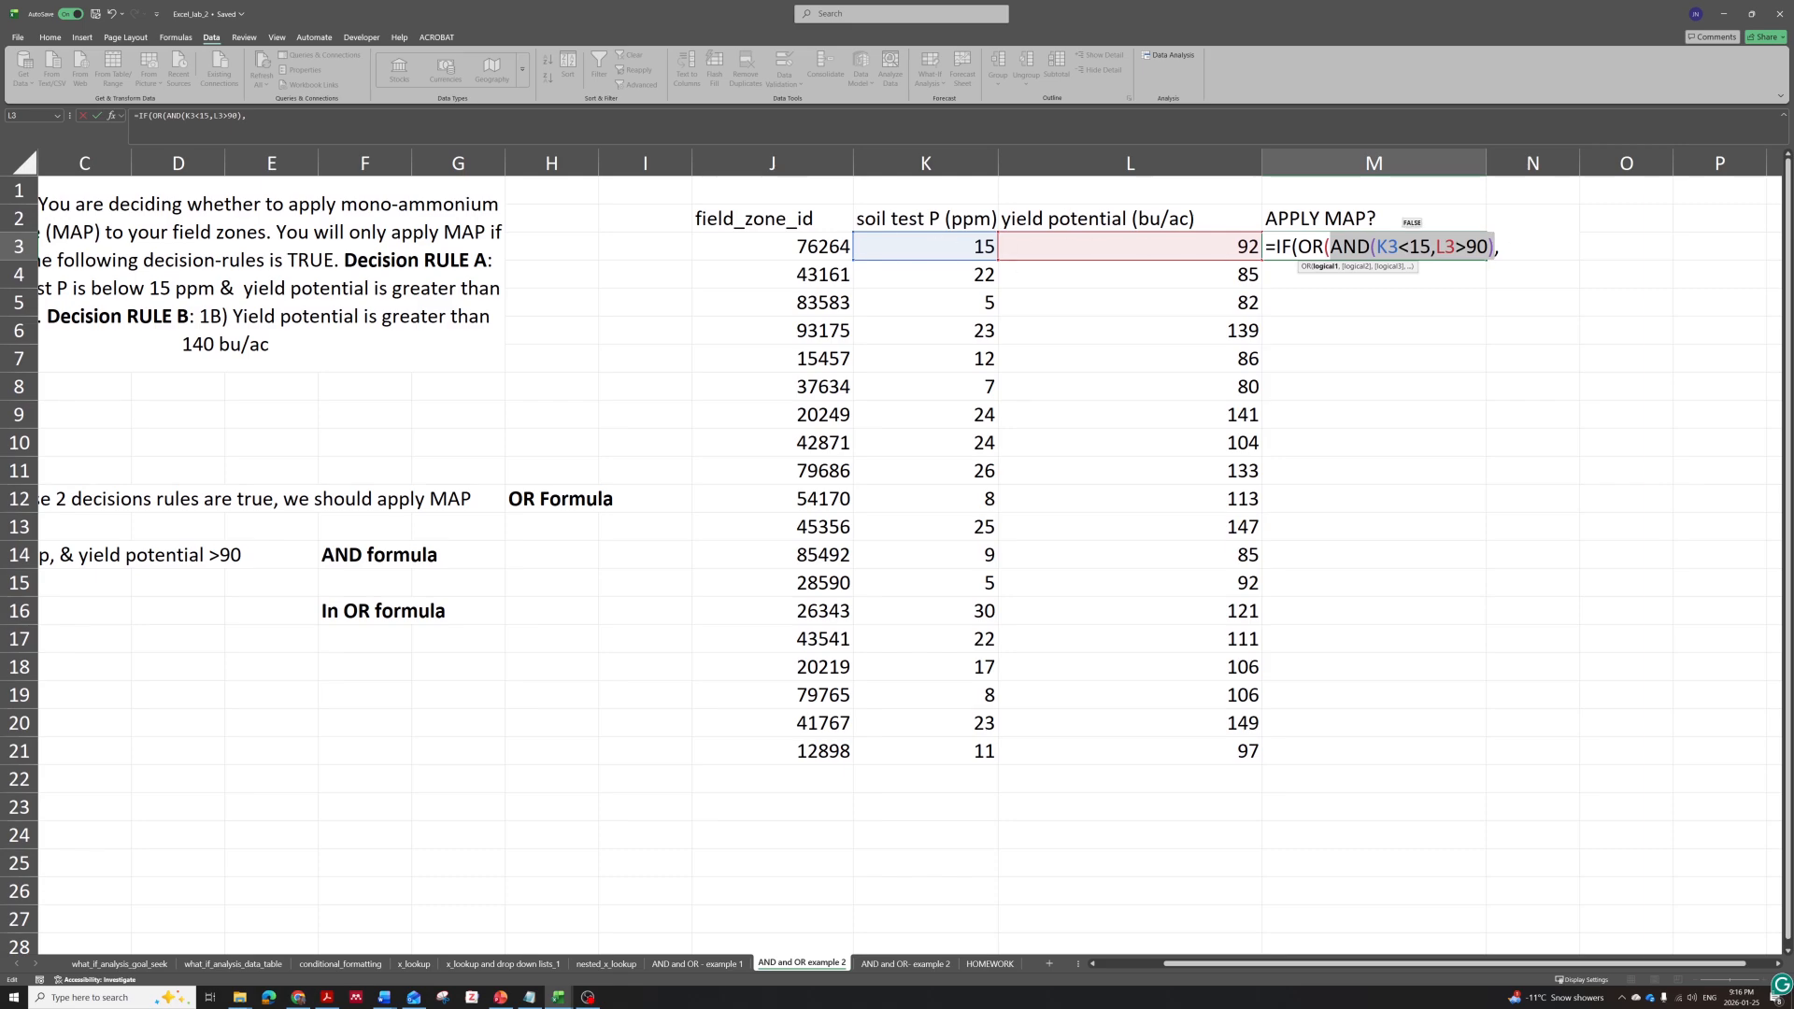
{"action": "left_click", "coordinate": [1519, 247]}
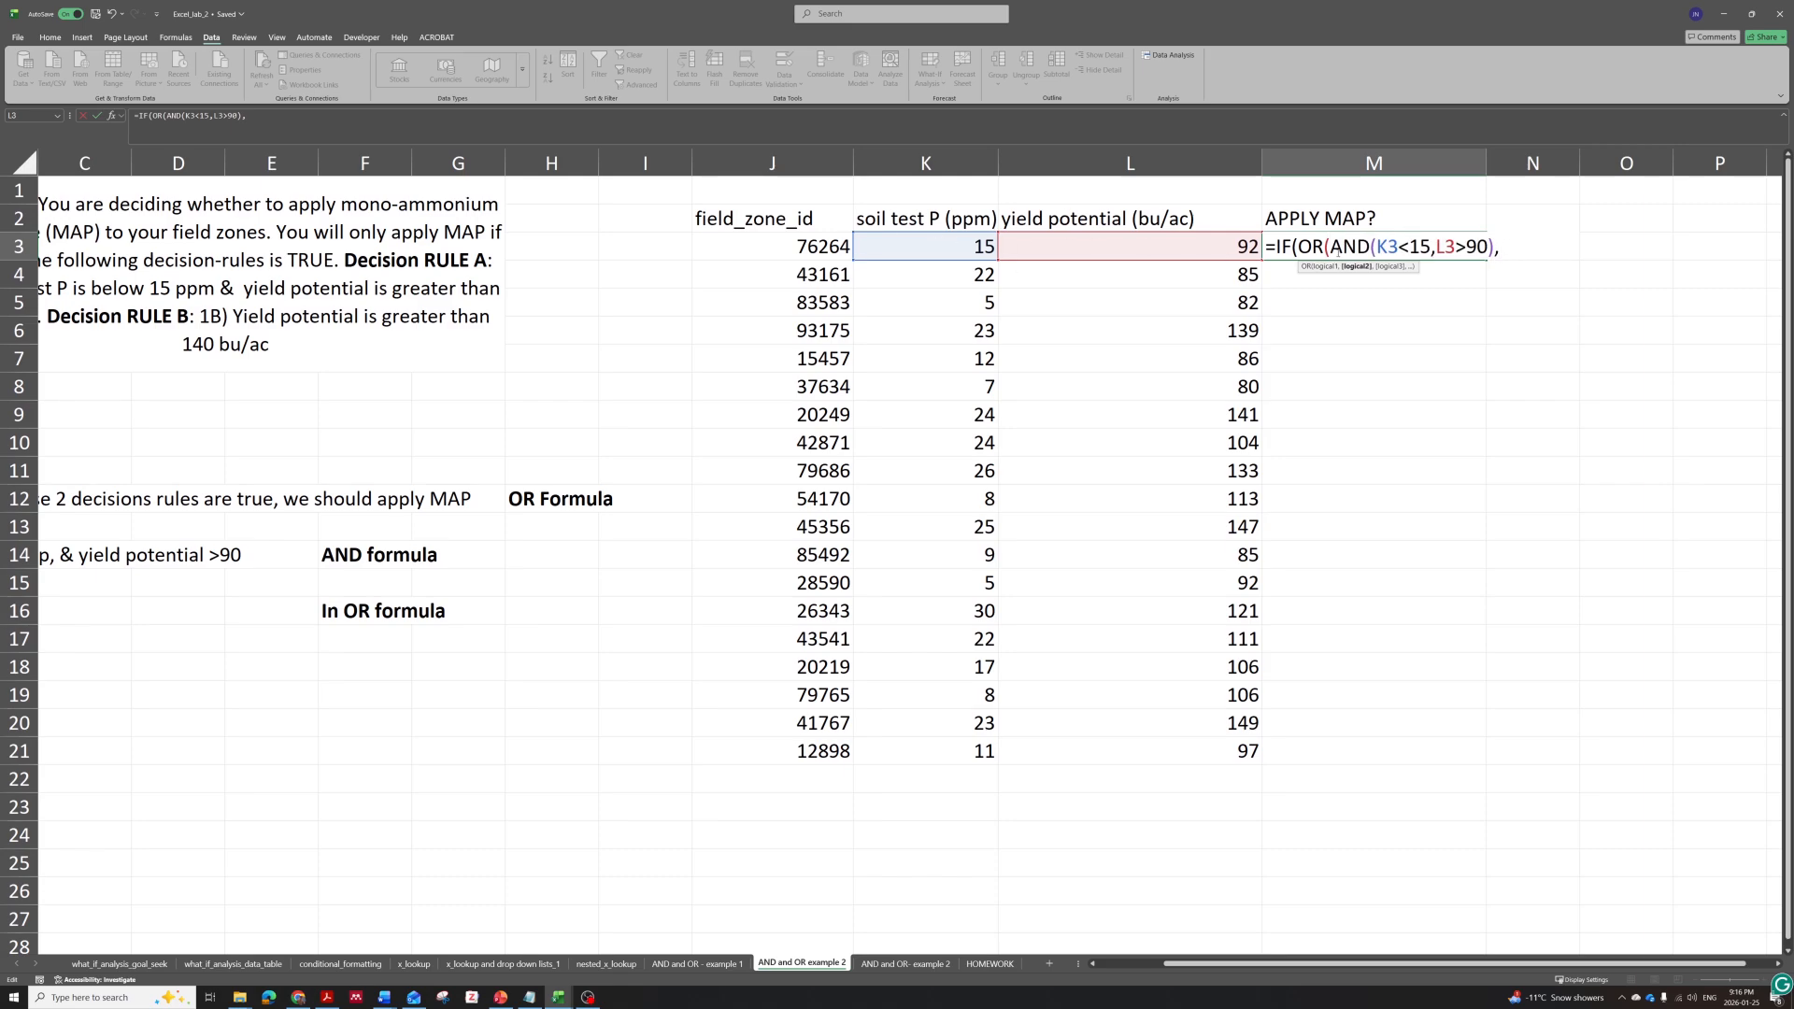
Add L3>140 as the second OR condition in M3, close the OR, and check both of its conditions.
{"action": "left_click", "coordinate": [1160, 245]}
{"action": "type", "text": ">140"}
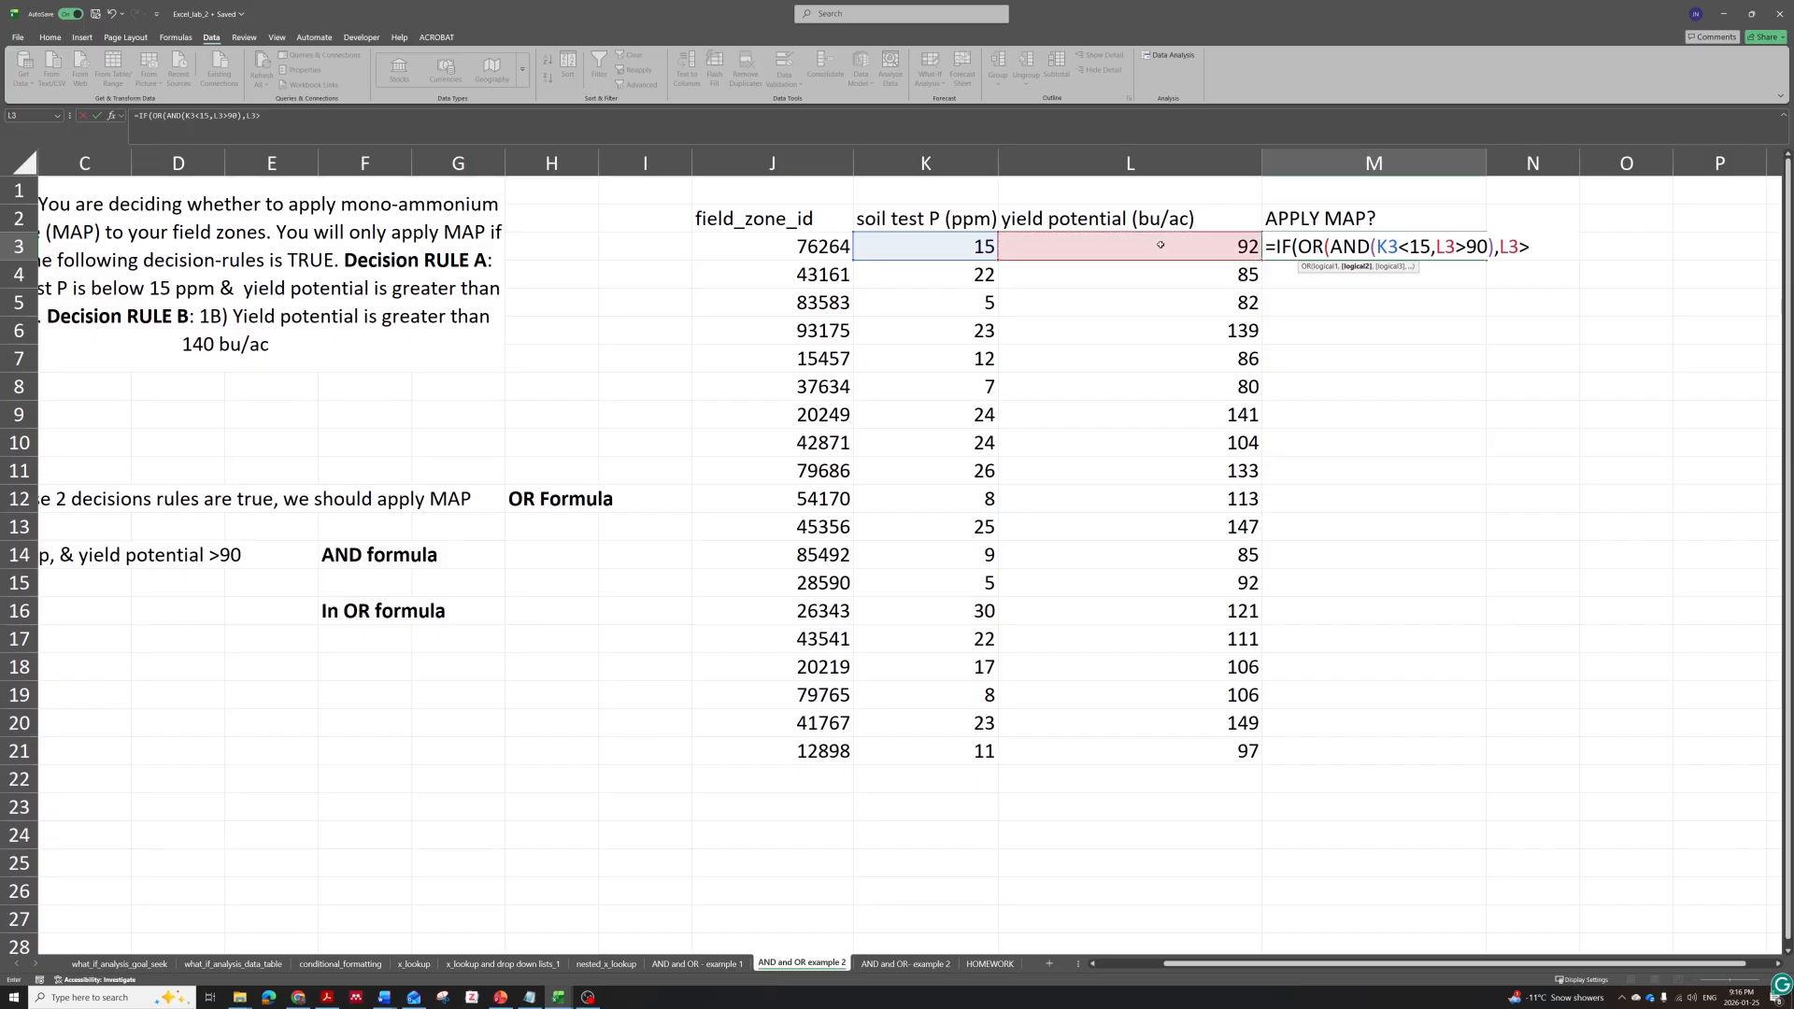
{"action": "type", "text": ")"}
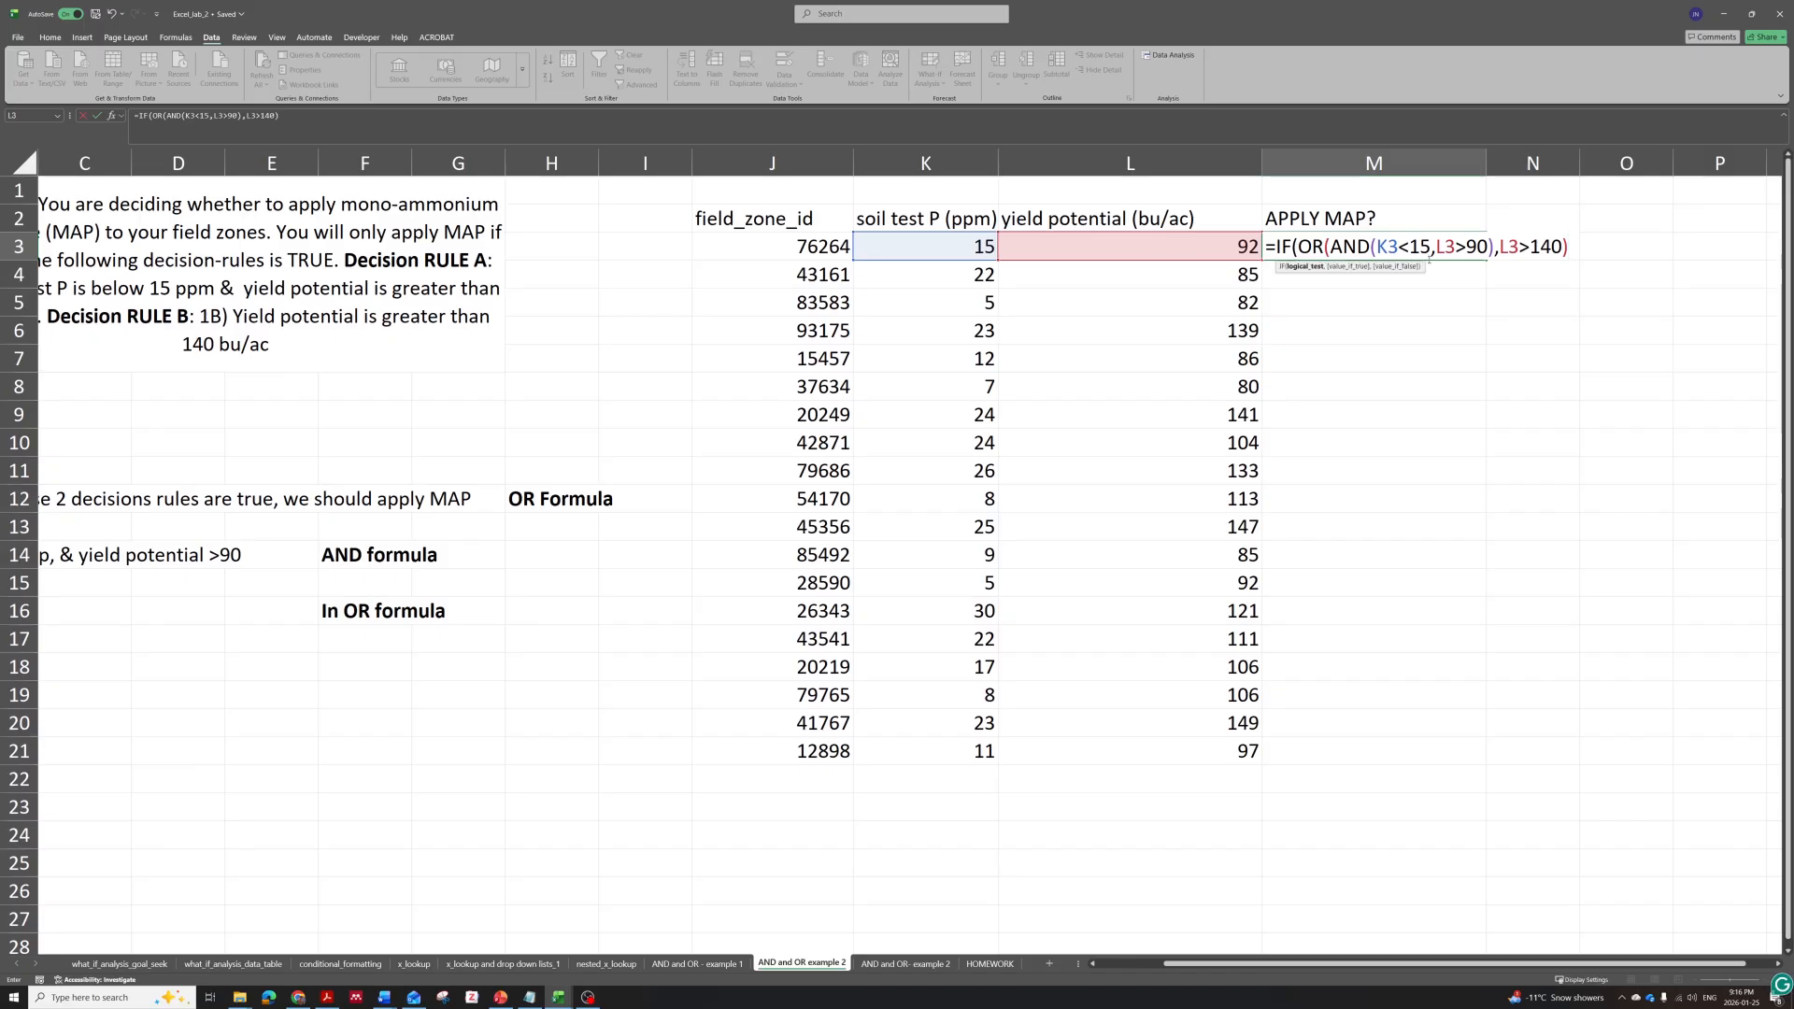
{"action": "left_click", "coordinate": [1343, 248]}
{"action": "left_click_drag", "start_coordinate": [1299, 249], "coordinate": [1331, 248]}
{"action": "left_click", "coordinate": [1330, 247]}
{"action": "left_click_drag", "start_coordinate": [1332, 248], "coordinate": [1494, 248]}
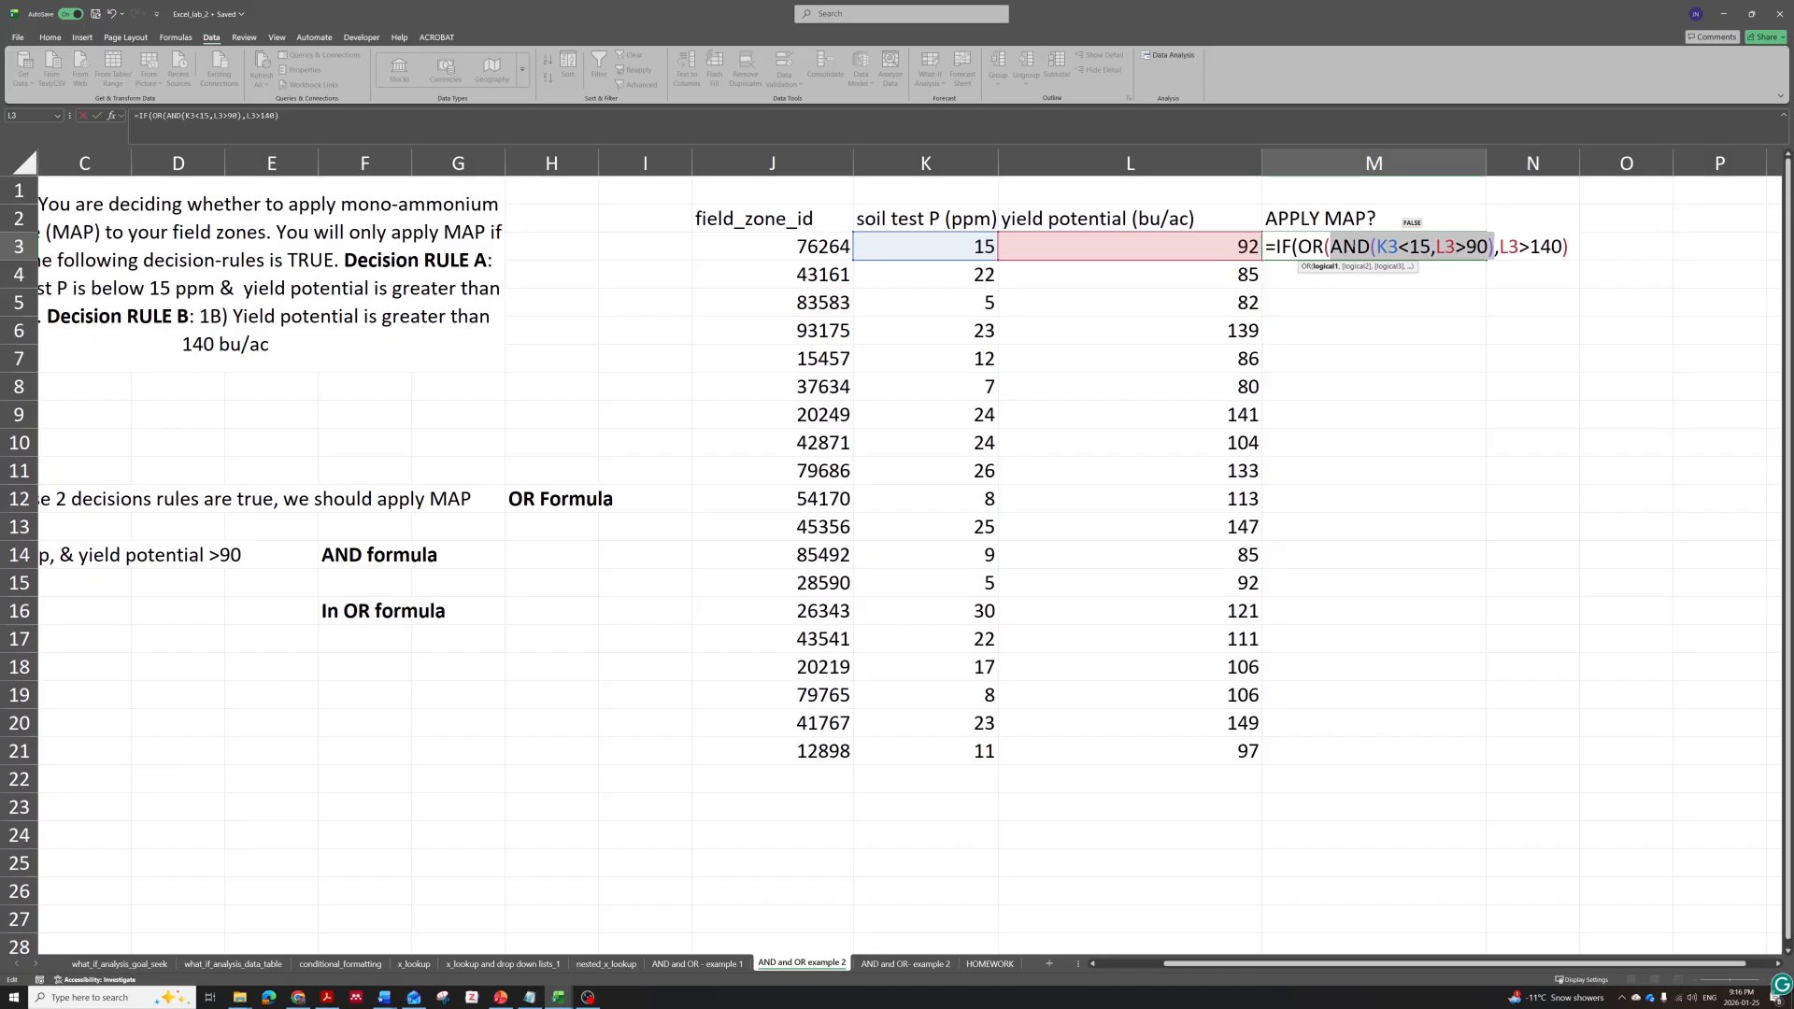
{"action": "left_click", "coordinate": [1504, 248]}
{"action": "left_click_drag", "start_coordinate": [1498, 247], "coordinate": [1562, 247]}
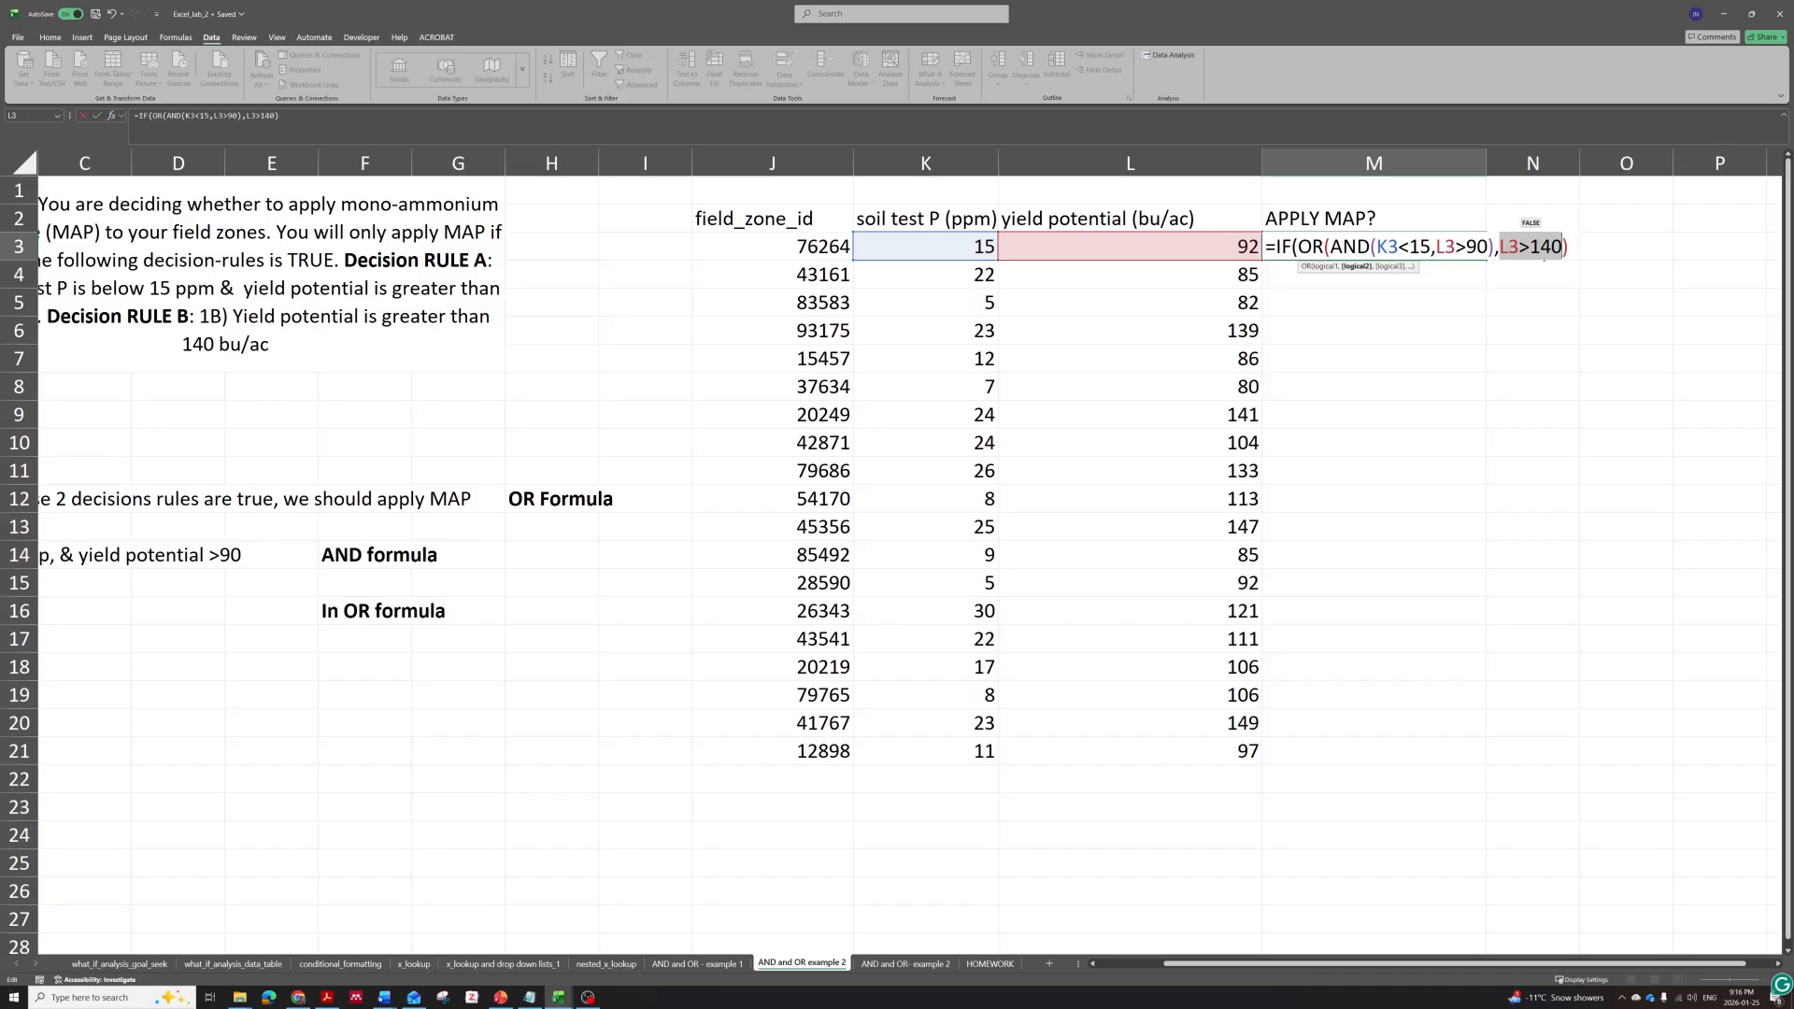
{"action": "left_click", "coordinate": [1570, 247]}
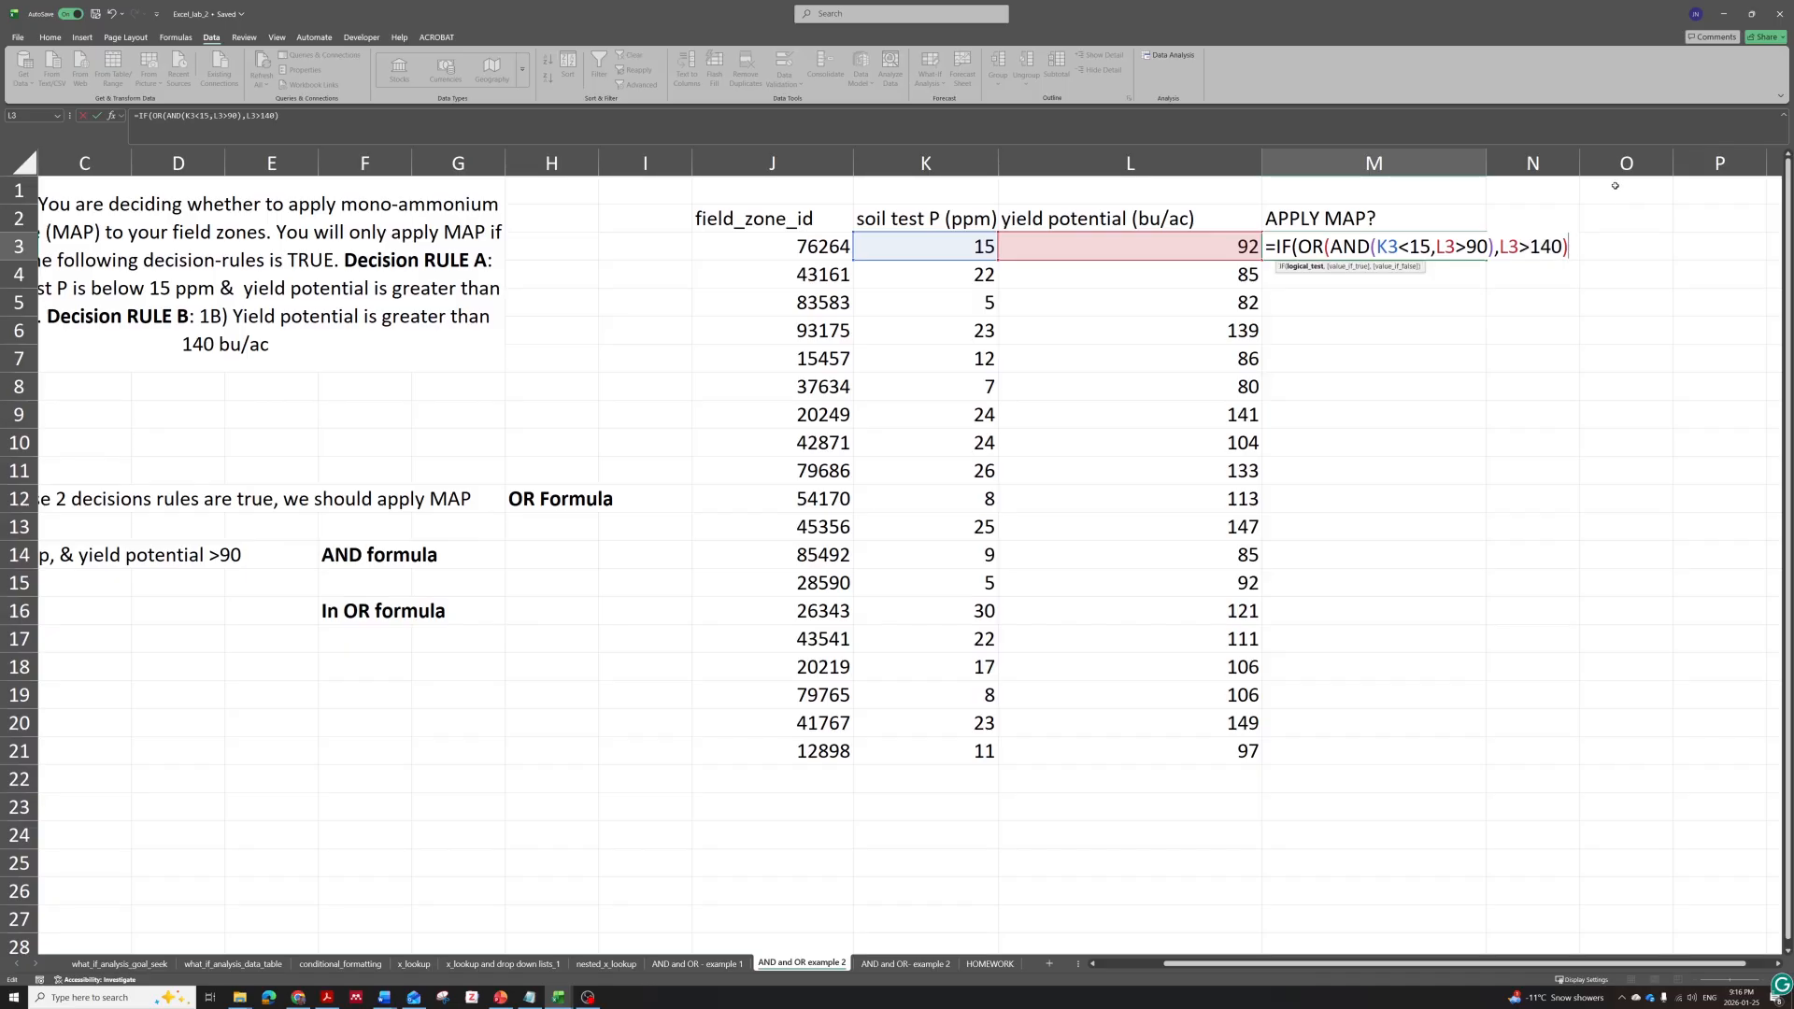
Enter "apply MAP" as the true result of the M3 IF formula.
{"action": "type", "text": ","}
{"action": "type", "text": "\"apply"}
{"action": "type", "text": " MPA"}
{"action": "key", "text": "BackSpace"}
{"action": "key", "text": "BackSpace"}
{"action": "type", "text": "A{"}
{"action": "key", "text": "BackSpace"}
{"action": "type", "text": "P"}
{"action": "type", "text": ":"}
{"action": "key", "text": "BackSpace"}
{"action": "type", "text": "\","}
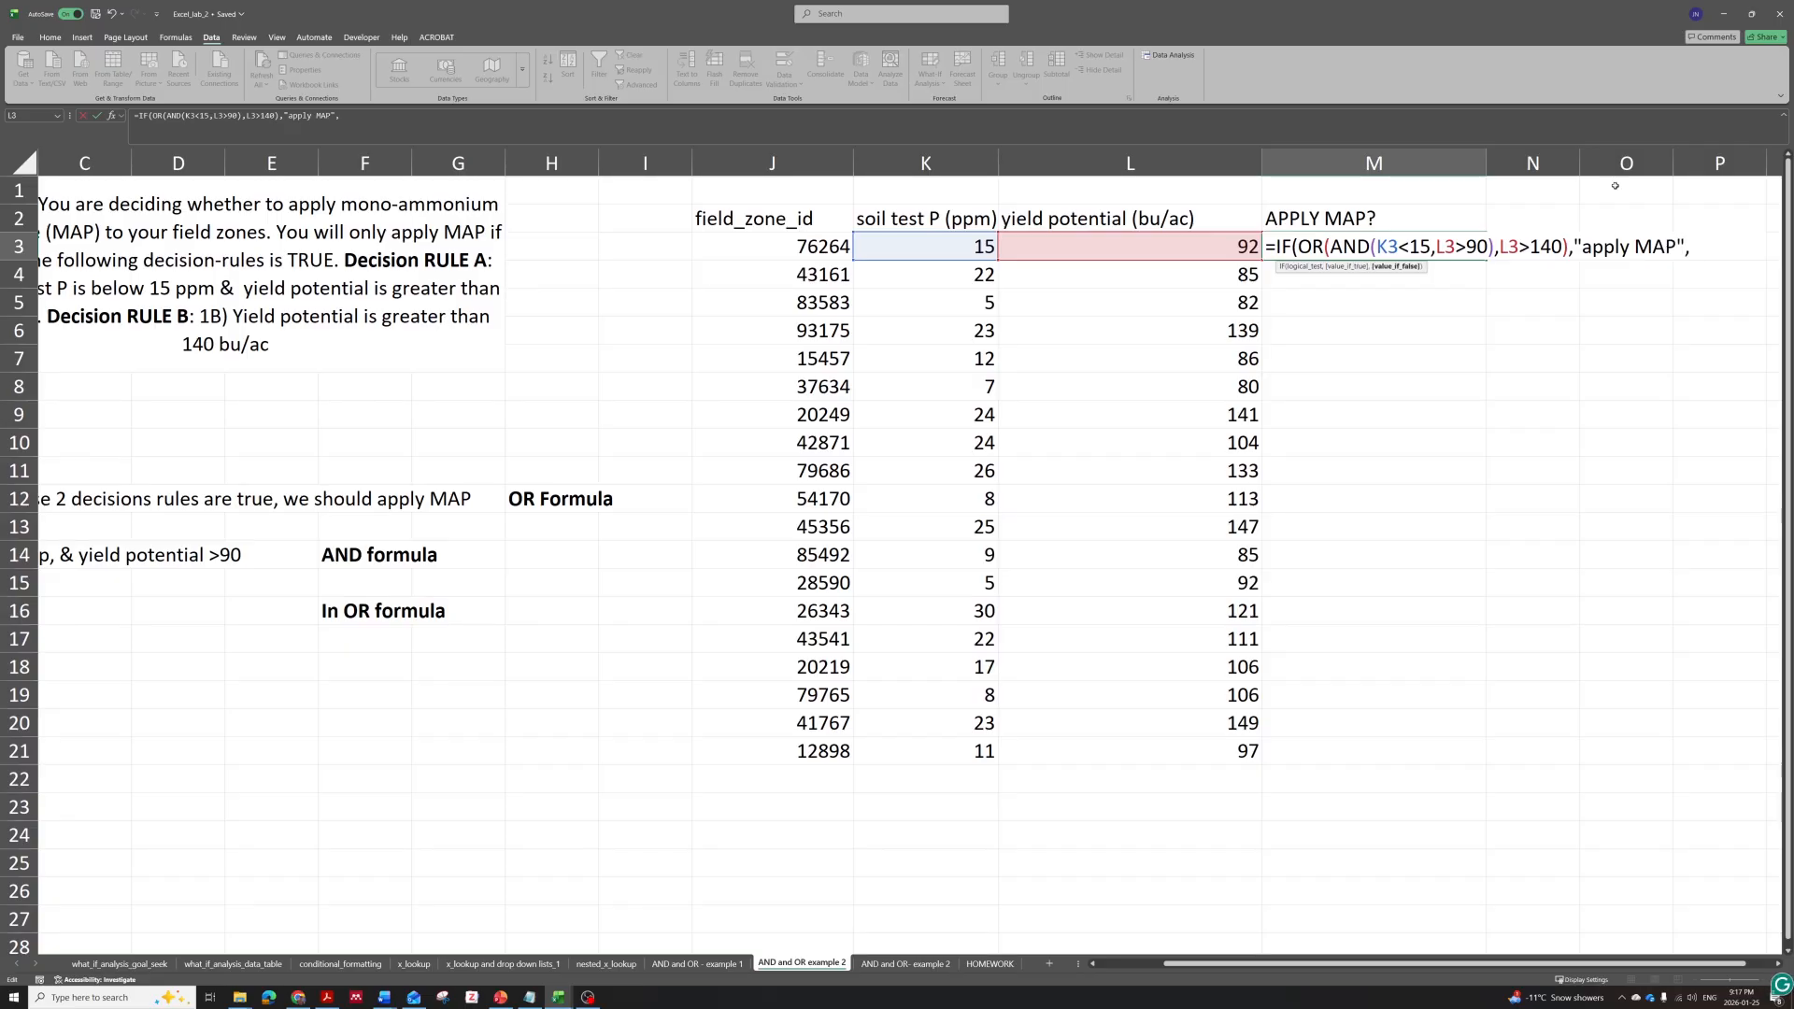
Enter "don't apply MAP" as the false result and complete the M3 formula.
{"action": "type", "text": "\"dont"}
{"action": "key", "text": "BackSpace"}
{"action": "type", "text": "'t apply"}
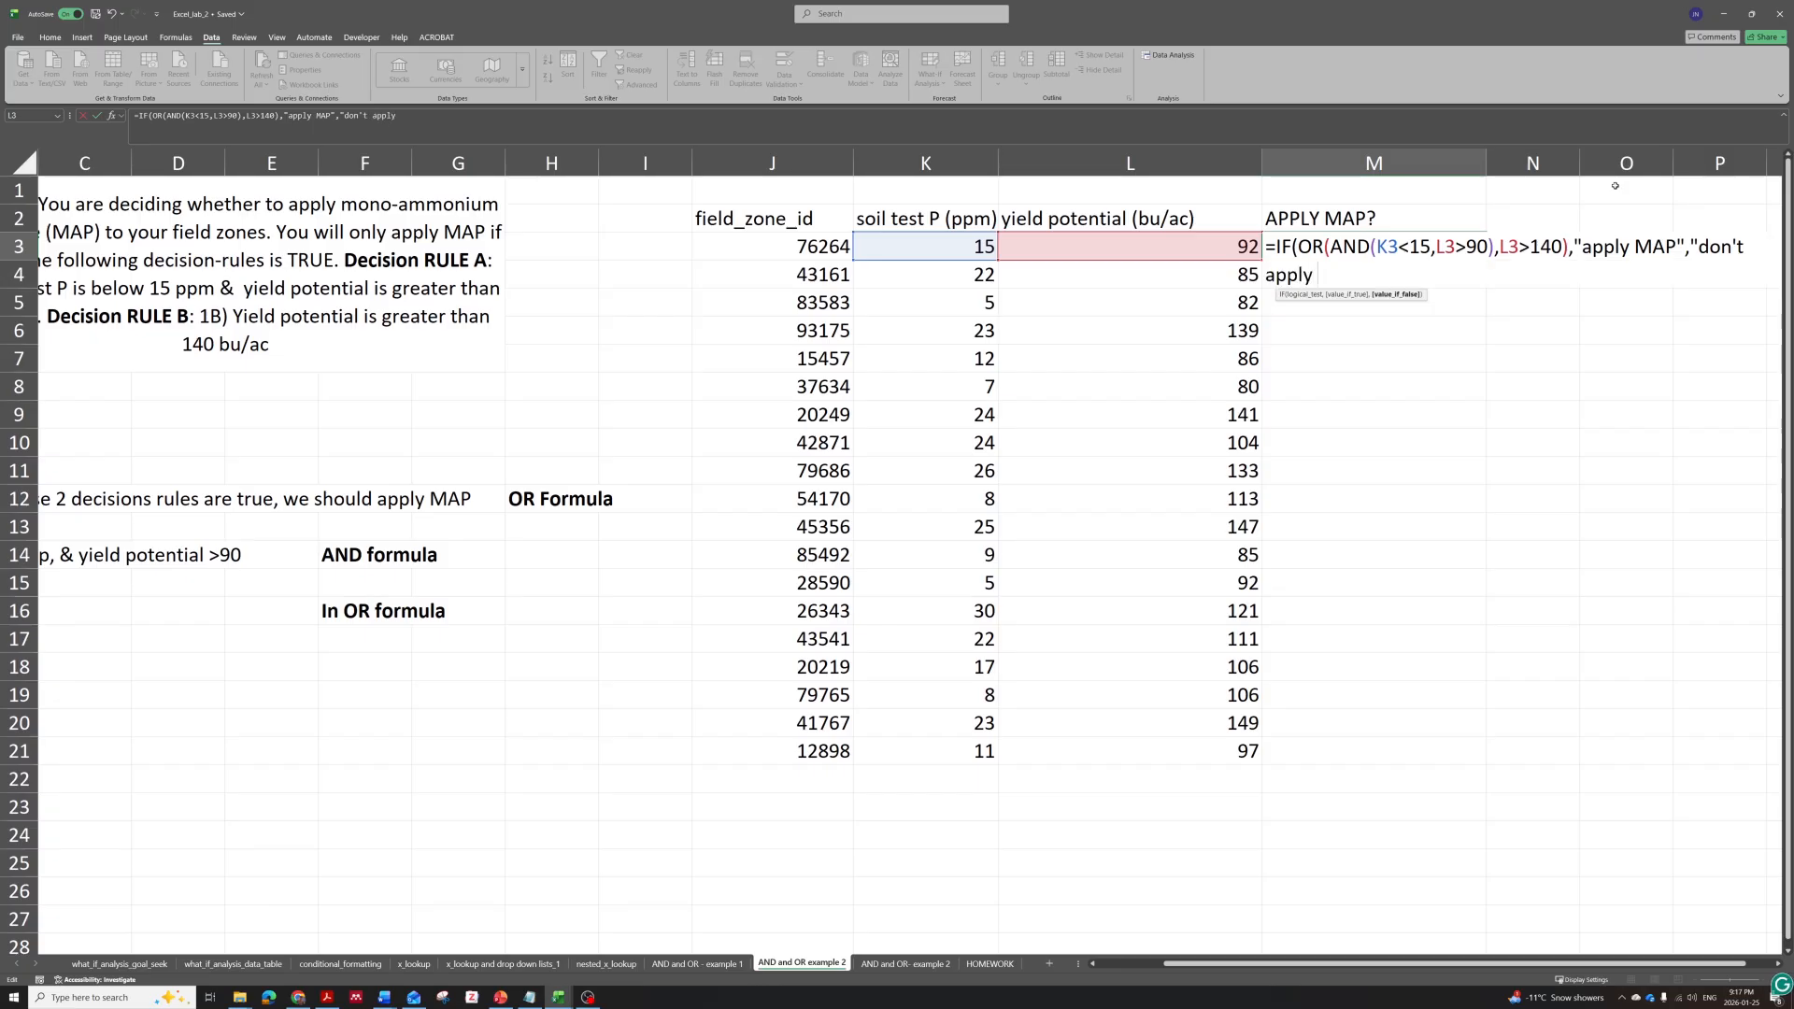
{"action": "type", "text": " MAP\")"}
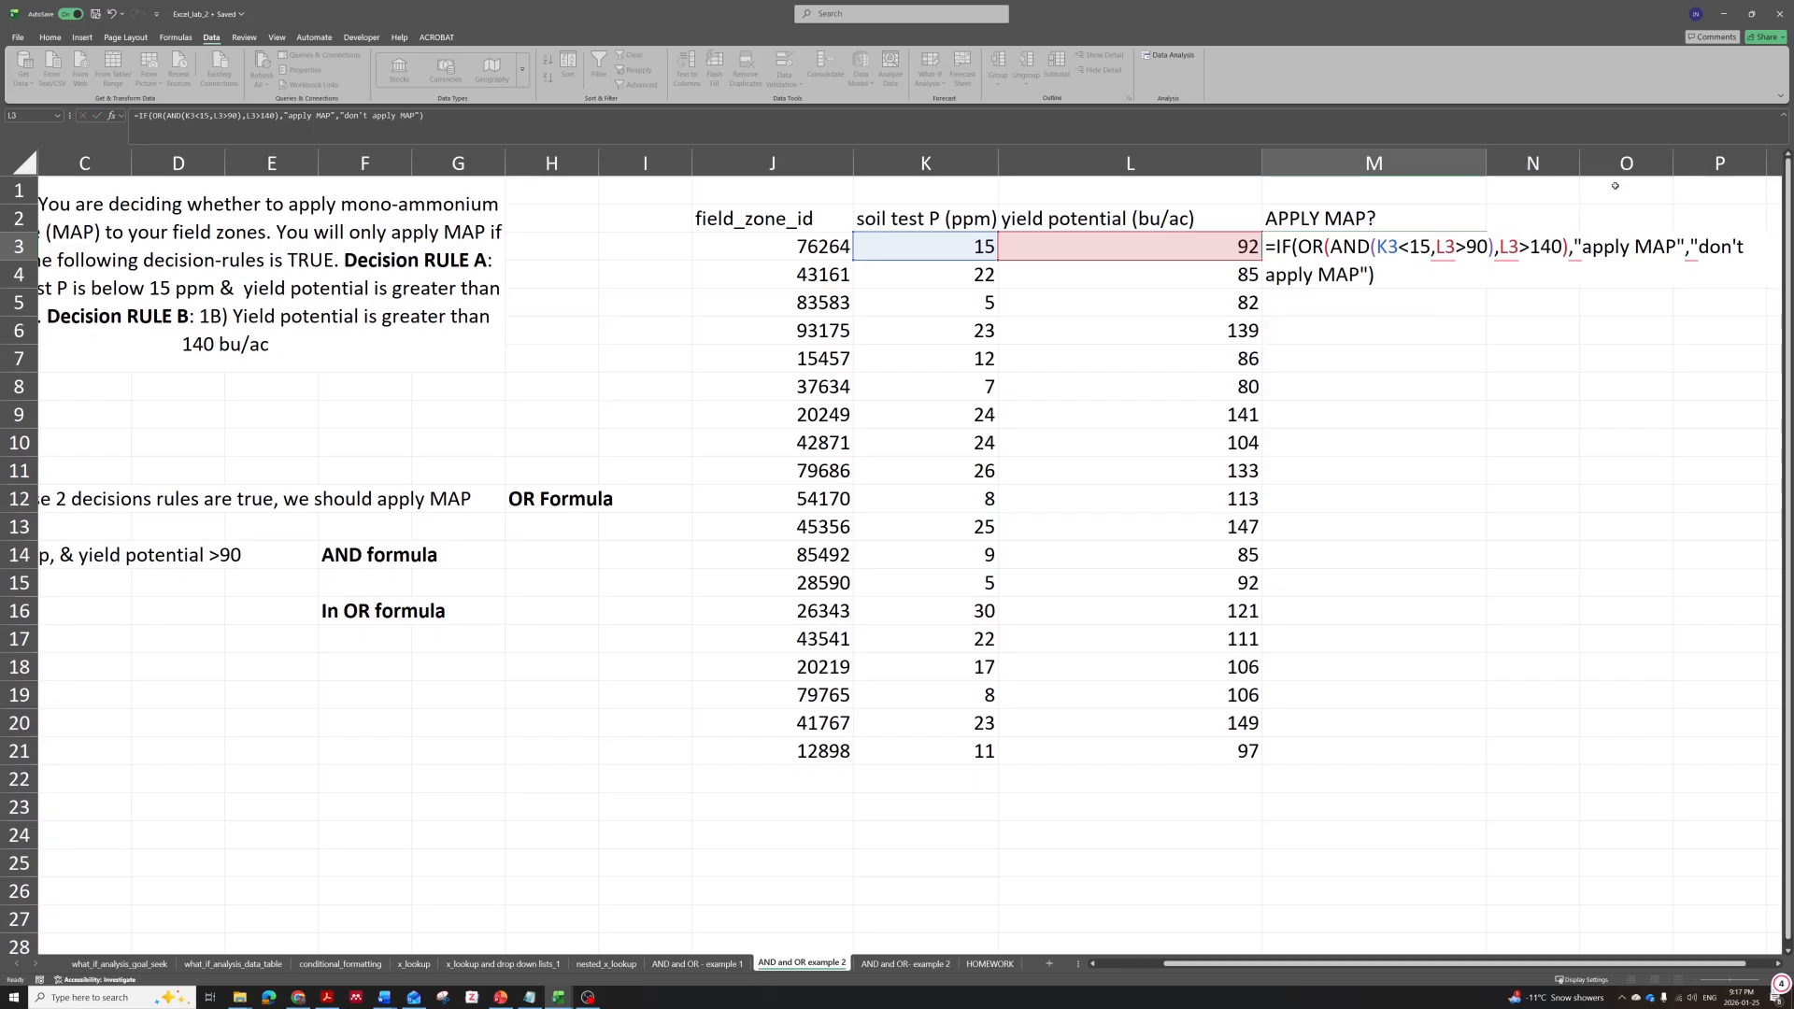
{"action": "key", "text": "Return"}
Fill the IF formula down from M3 to M21 and check row 9's result against its soil test P and yield potential.
{"action": "left_click", "coordinate": [1389, 246]}
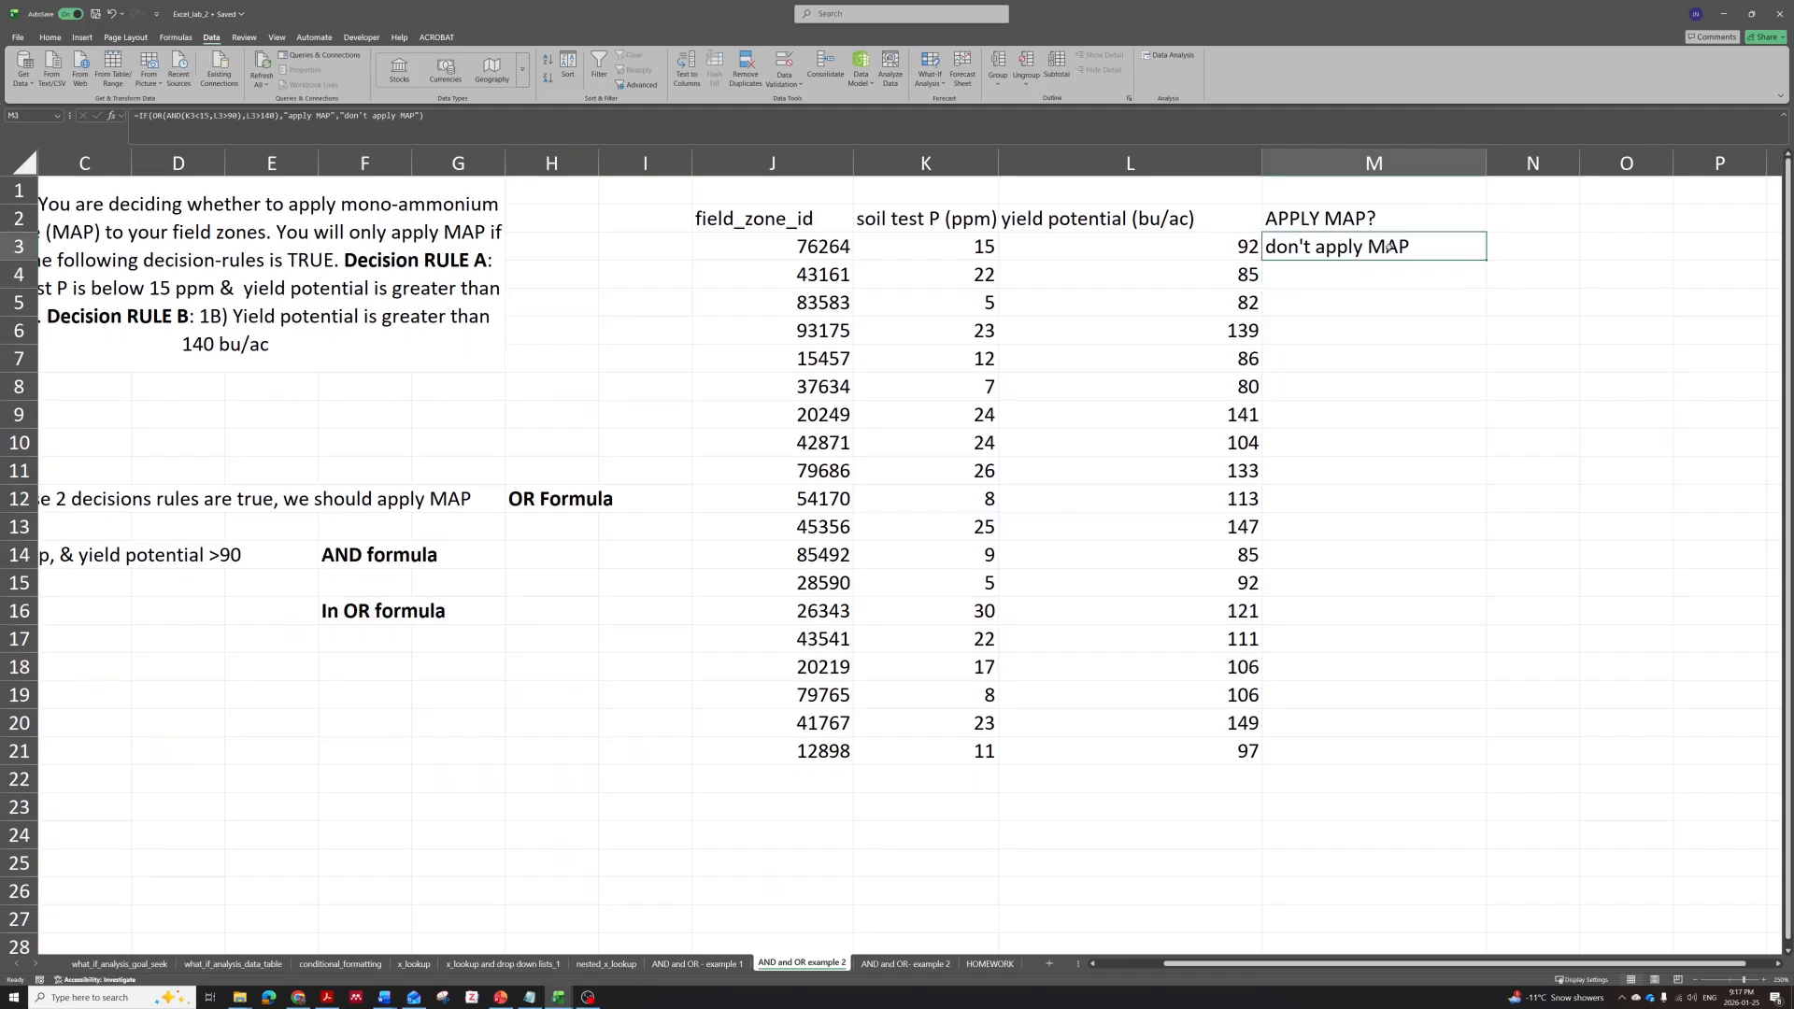
{"action": "double_click", "coordinate": [1486, 259]}
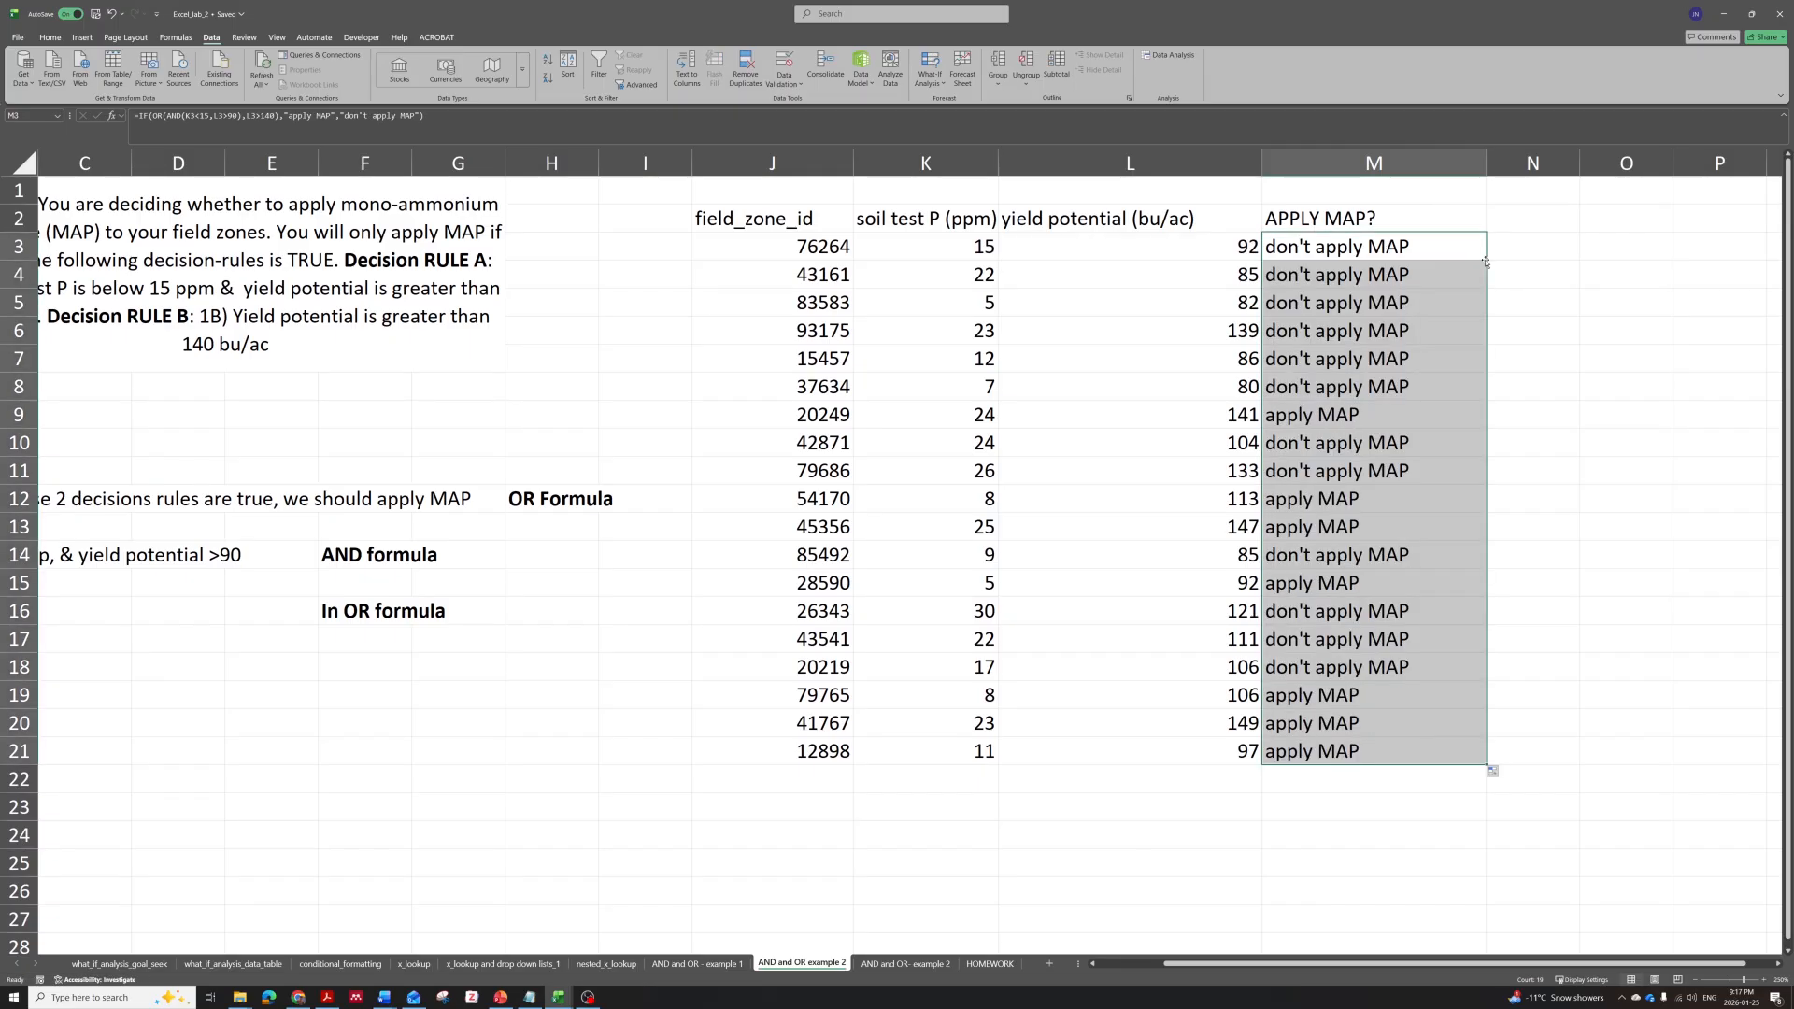
{"action": "left_click", "coordinate": [1267, 416]}
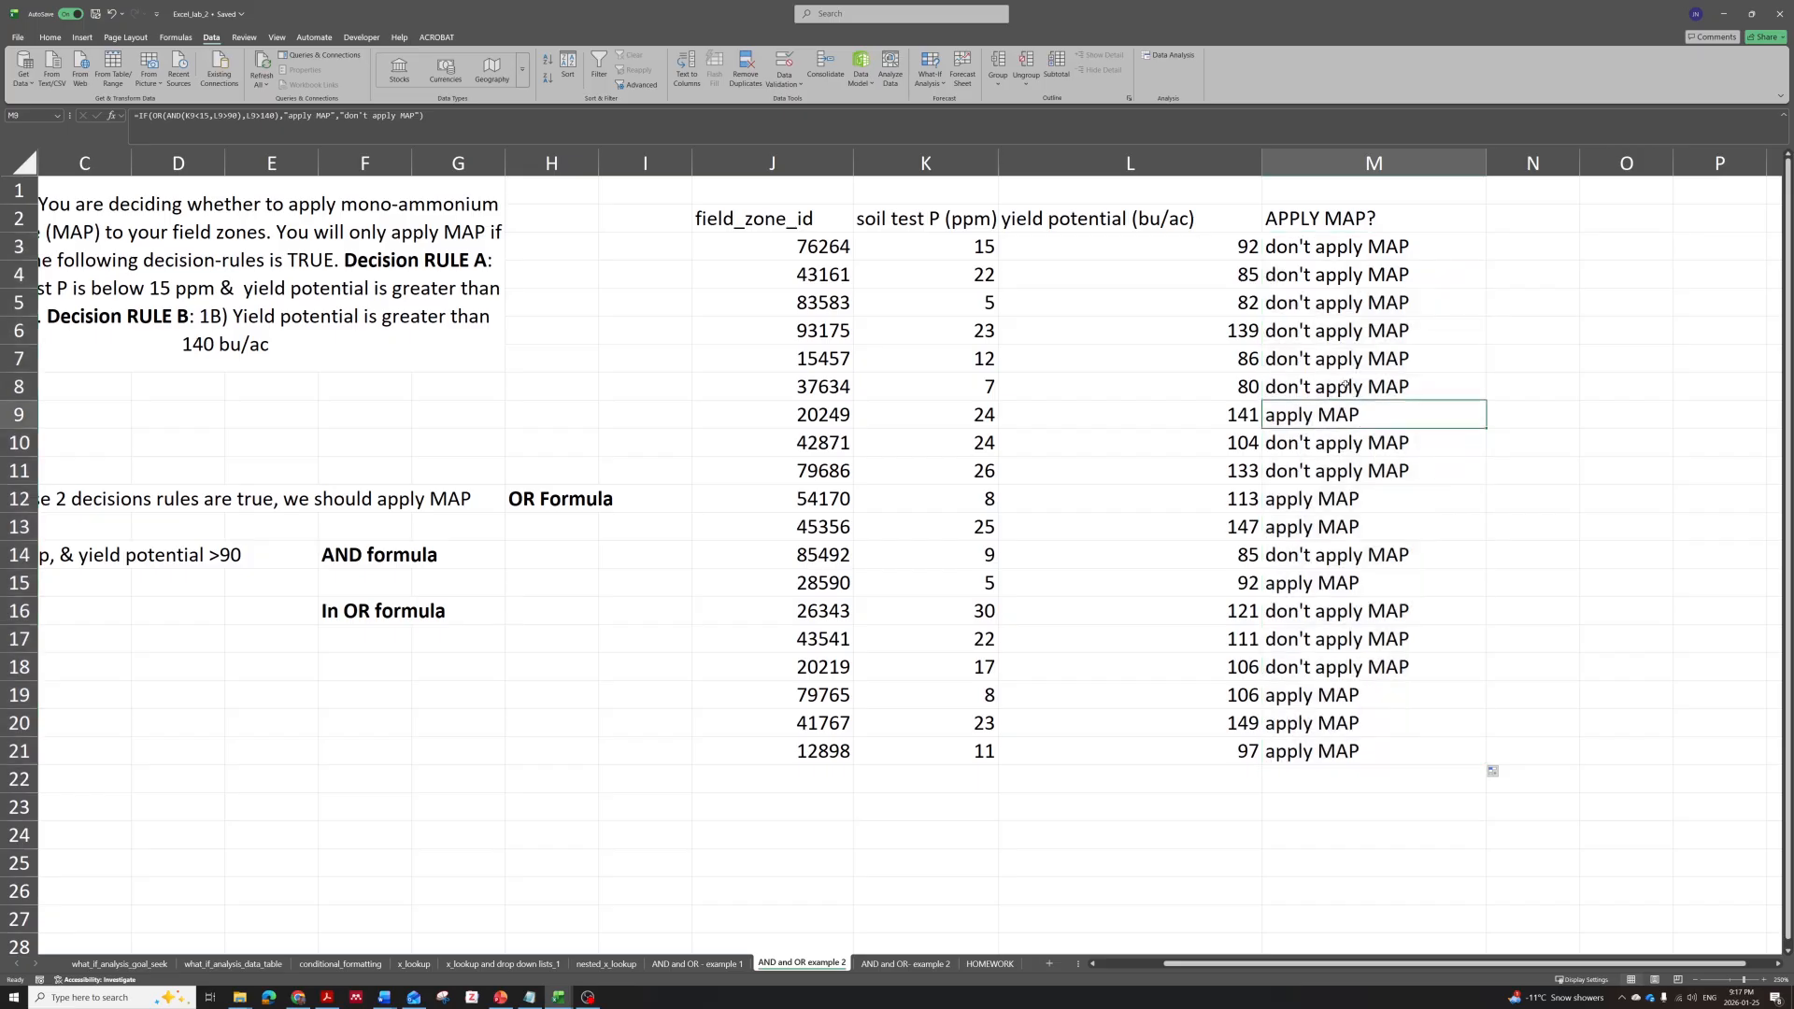
{"action": "left_click", "coordinate": [1232, 416]}
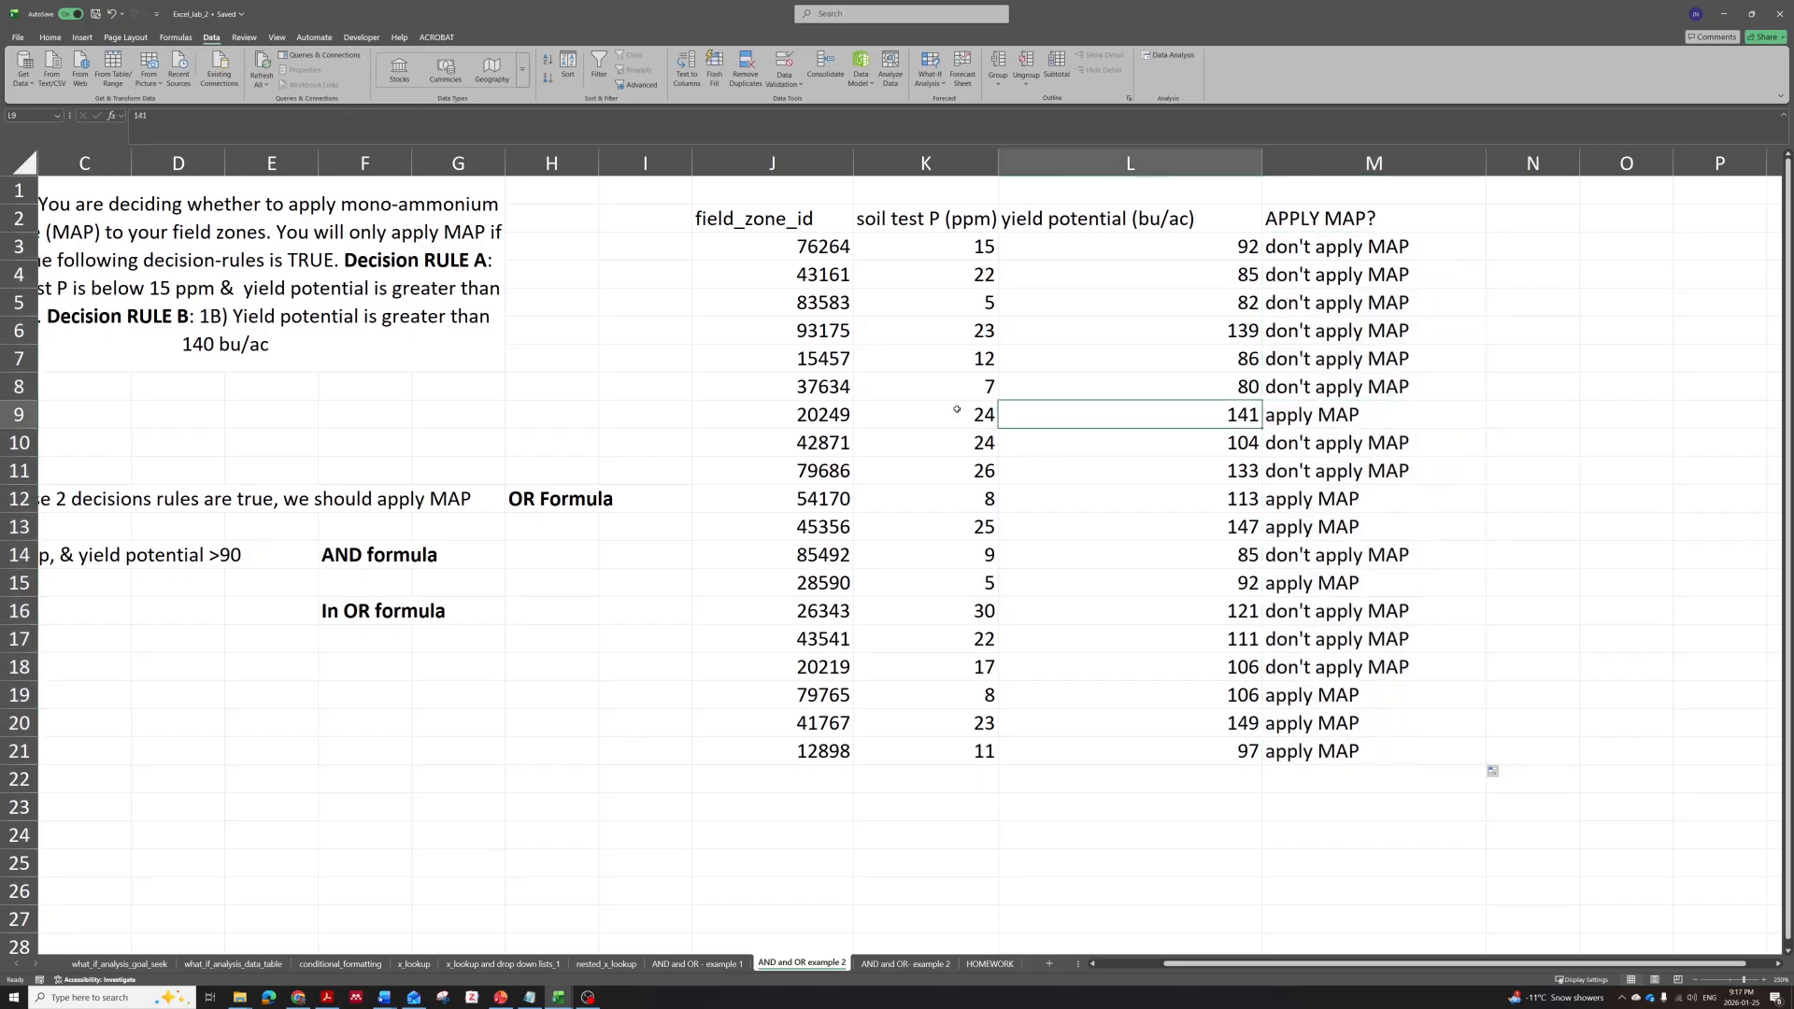
{"action": "left_click", "coordinate": [1312, 413]}
{"action": "left_click", "coordinate": [970, 420]}
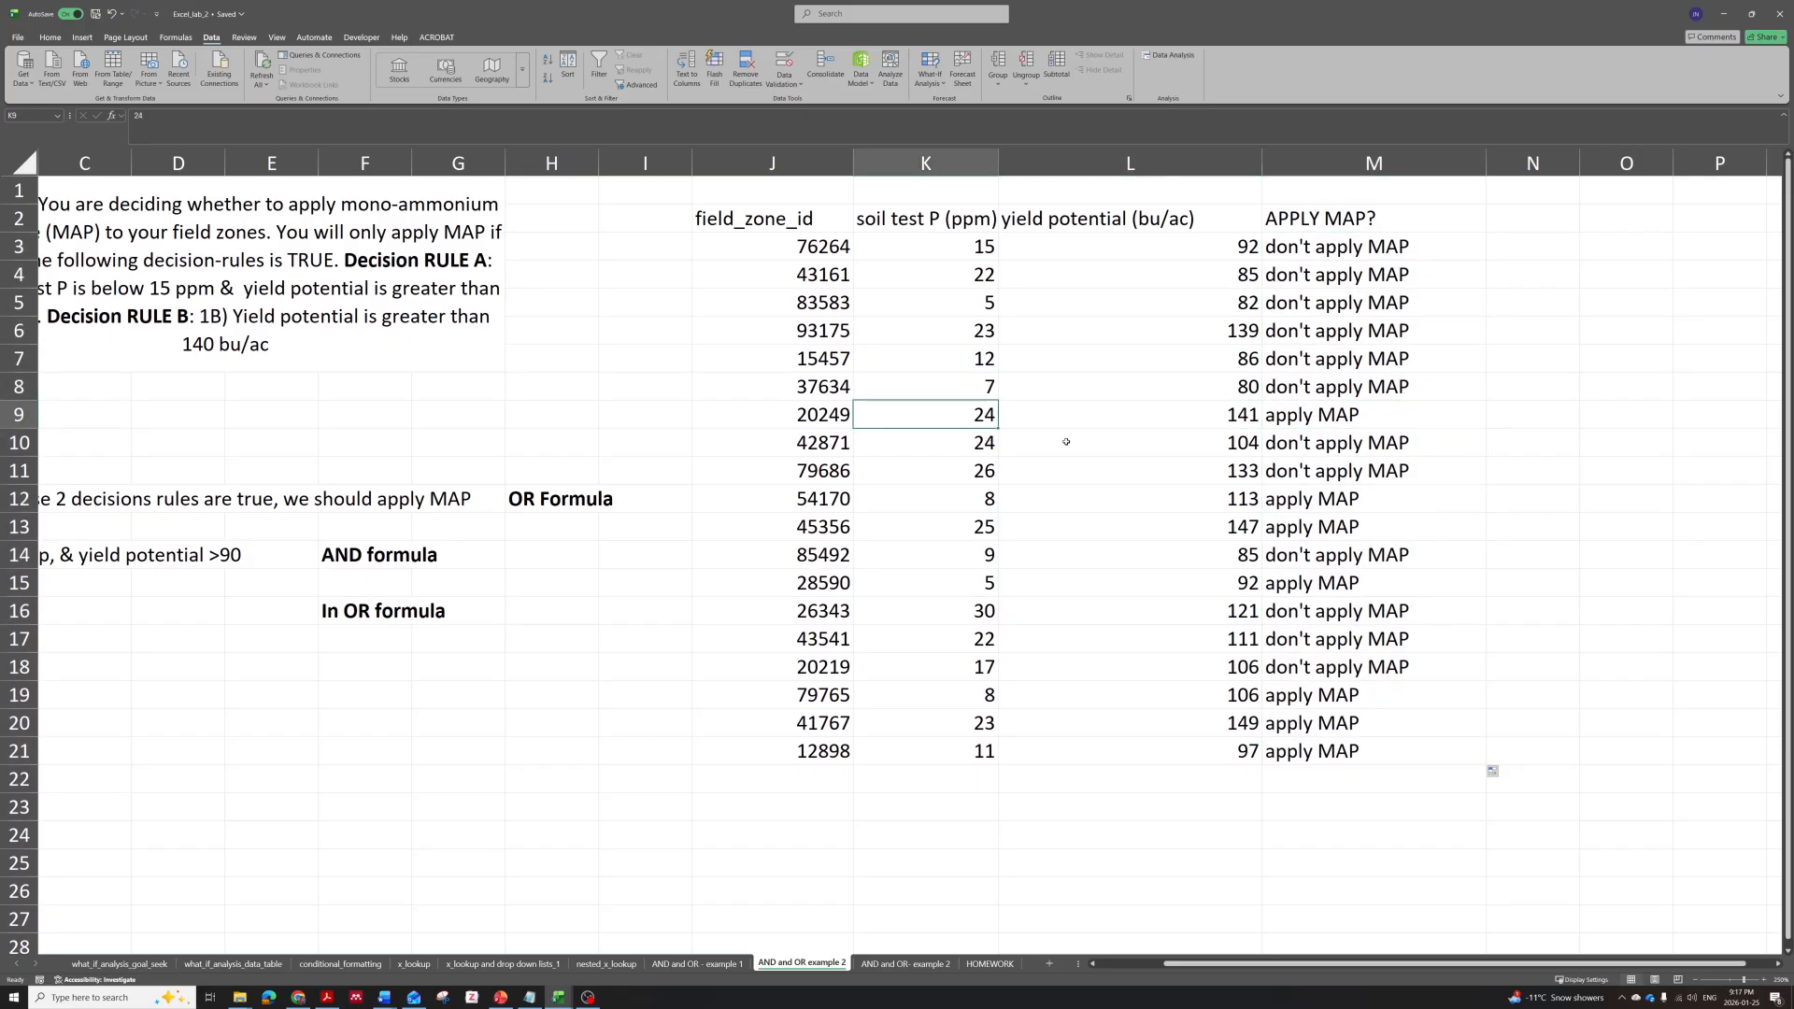
{"action": "left_click", "coordinate": [1305, 417]}
{"action": "left_click_drag", "start_coordinate": [1525, 548], "coordinate": [1785, 500]}
{"action": "left_click", "coordinate": [412, 360]}
{"action": "left_click", "coordinate": [396, 254]}
{"action": "left_click_drag", "start_coordinate": [396, 325], "coordinate": [523, 298]}
{"action": "left_click", "coordinate": [729, 249]}
{"action": "scroll", "coordinate": [1121, 346], "scroll_direction": "down", "scroll_amount": 3}
{"action": "scroll", "coordinate": [1304, 376], "scroll_direction": "up", "scroll_amount": 5}
{"action": "scroll", "coordinate": [1304, 376], "scroll_direction": "up", "scroll_amount": 1}
{"action": "left_click_drag", "start_coordinate": [1383, 366], "coordinate": [1673, 374]}
{"action": "left_click", "coordinate": [1772, 962]}
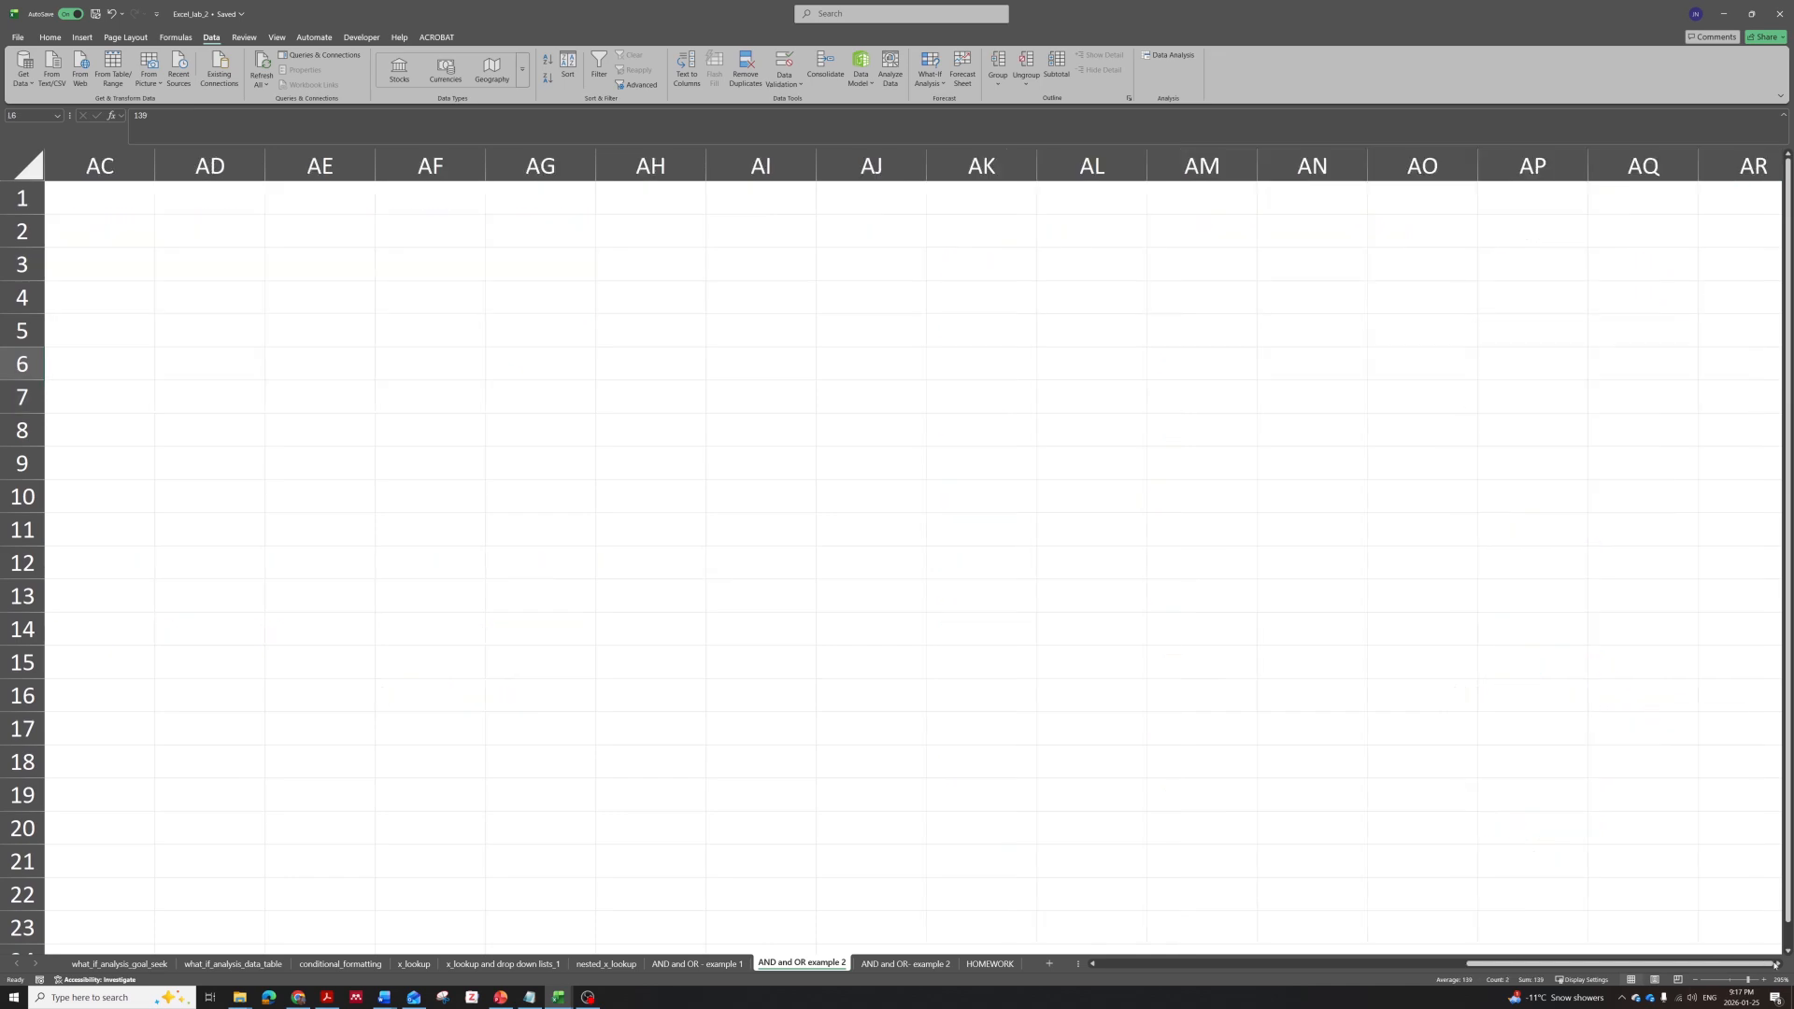
{"action": "left_click_drag", "start_coordinate": [1685, 964], "coordinate": [1322, 968]}
{"action": "left_click", "coordinate": [1088, 530]}
Read the corn fungicide scenario on the "AND and OR- example 2" sheet, including the requirement that at least one field risk factor is true.
{"action": "double_click", "coordinate": [1022, 267]}
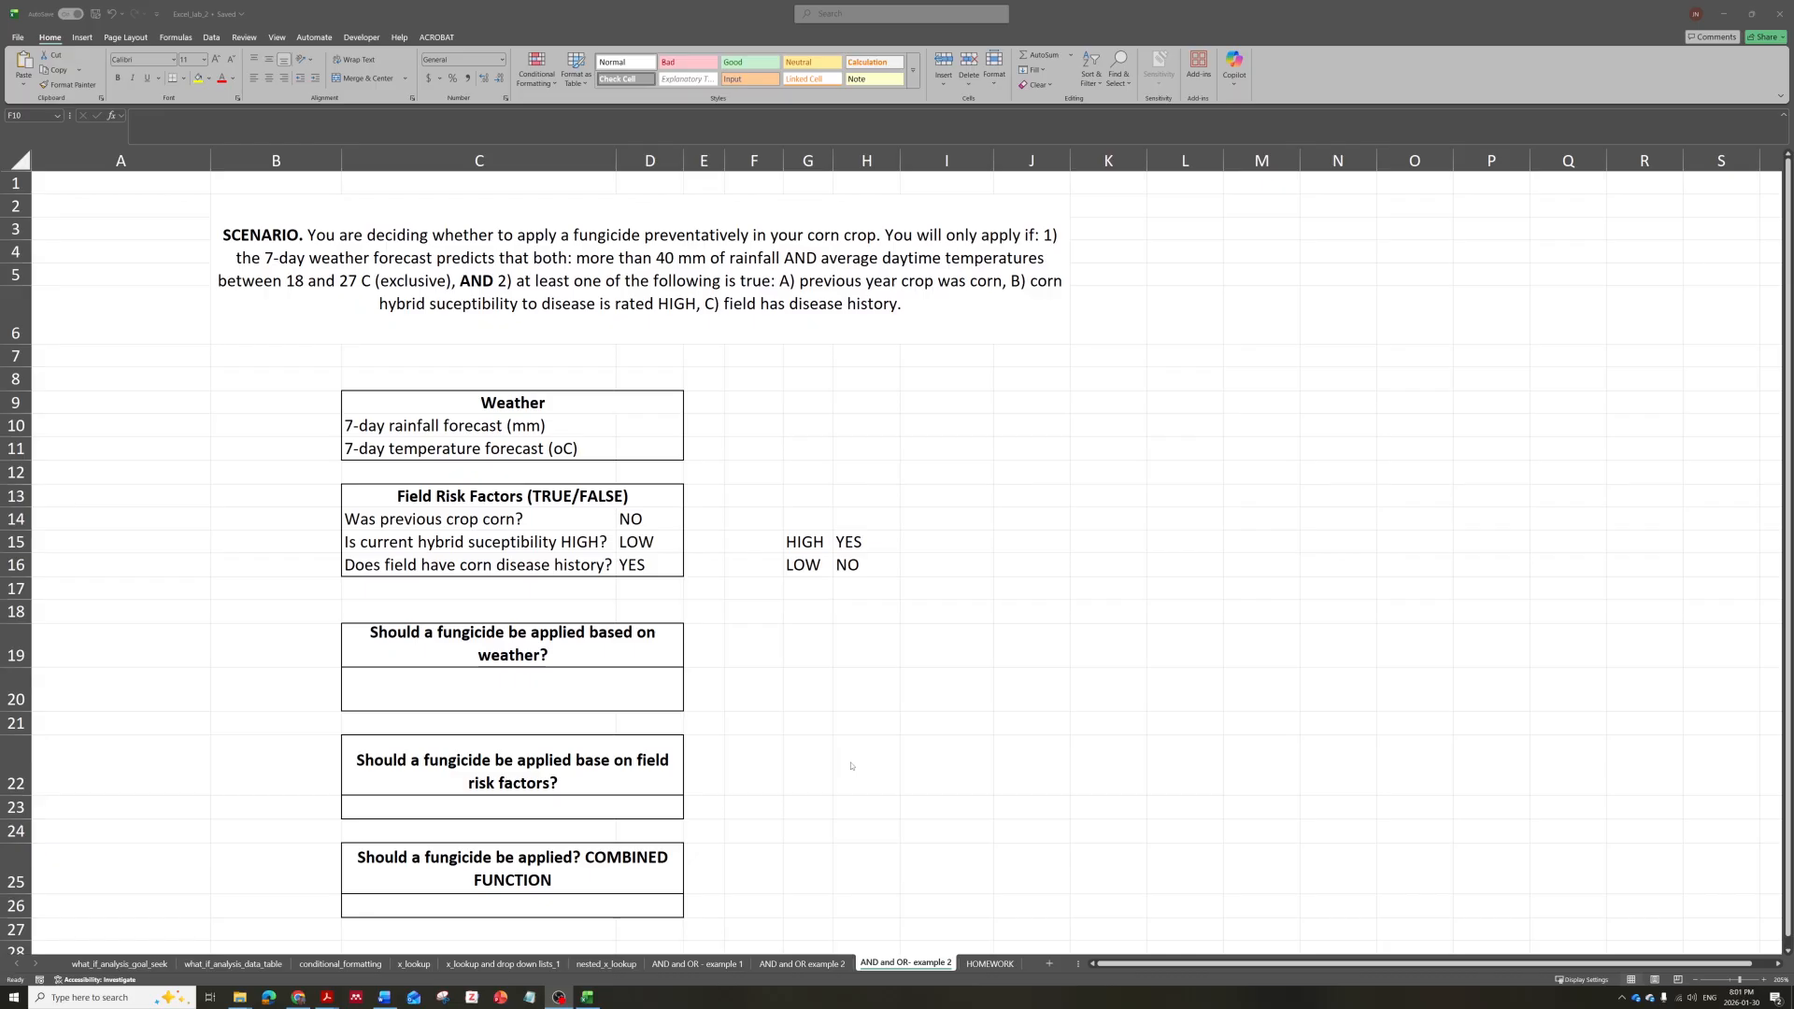
{"action": "left_click", "coordinate": [588, 268]}
{"action": "double_click", "coordinate": [605, 235]}
{"action": "double_click", "coordinate": [605, 235]}
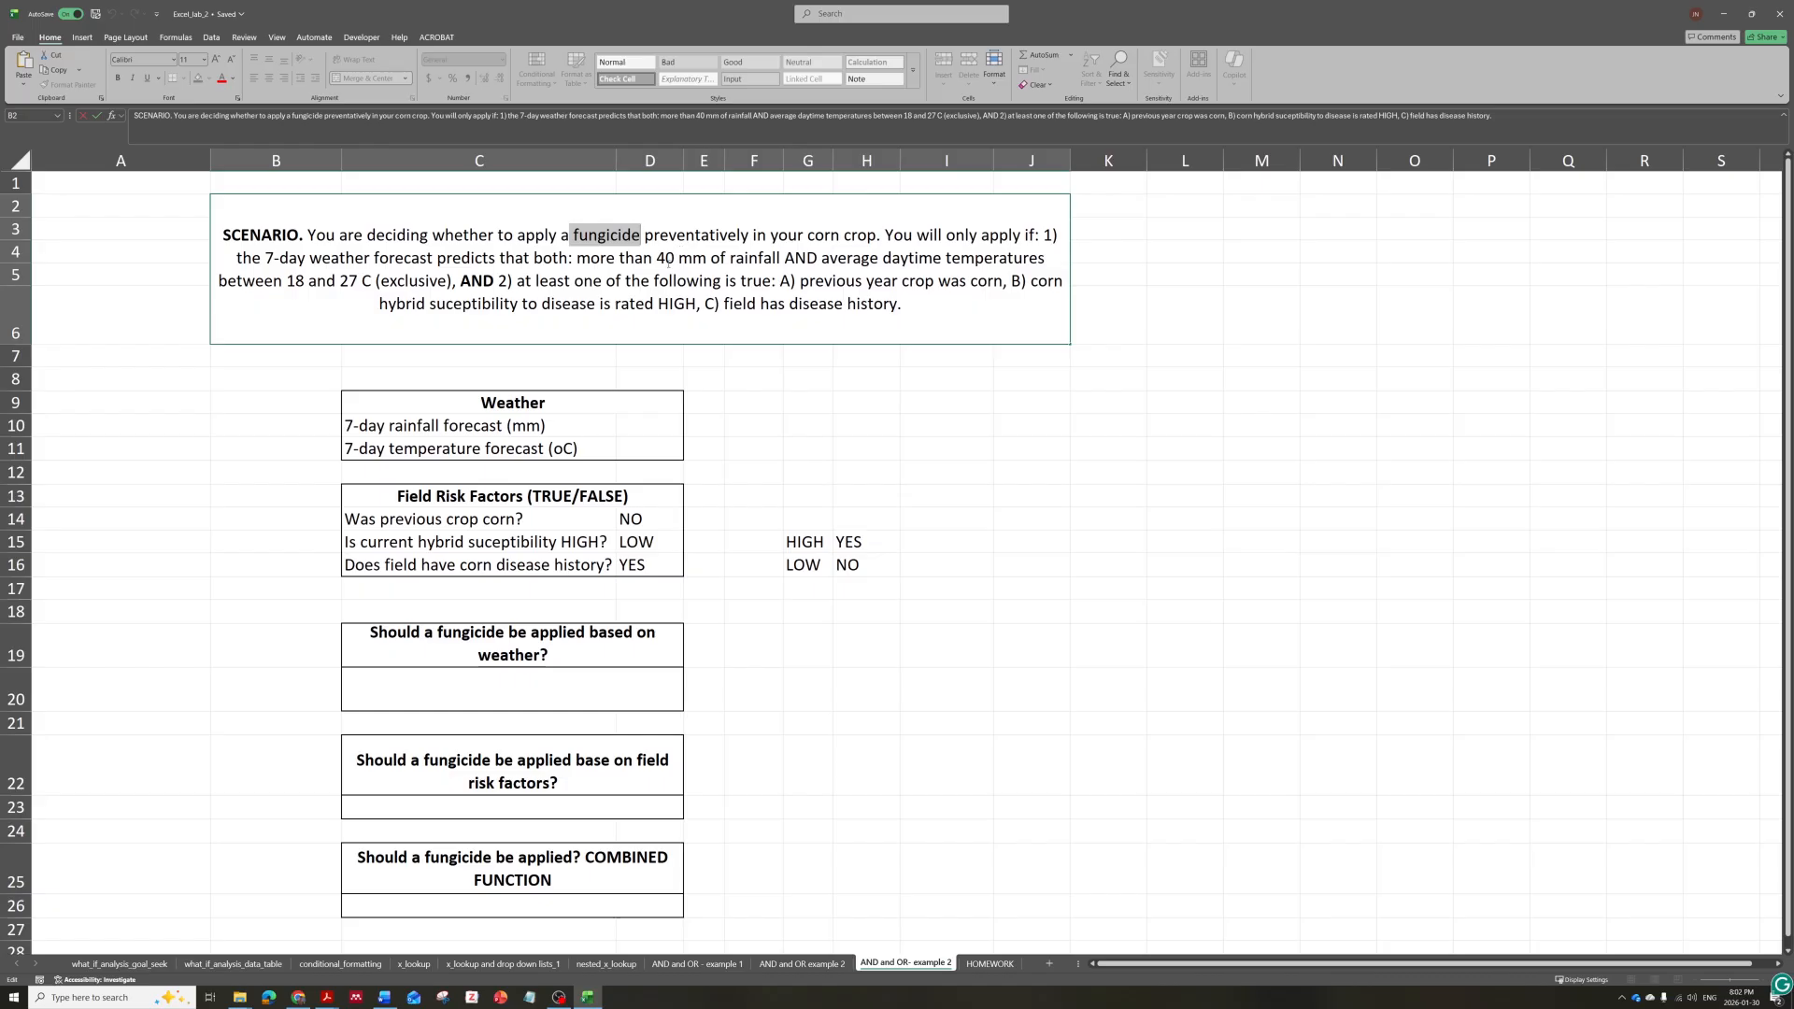
{"action": "double_click", "coordinate": [638, 282]}
{"action": "left_click_drag", "start_coordinate": [574, 282], "coordinate": [774, 282]}
{"action": "left_click", "coordinate": [774, 283]}
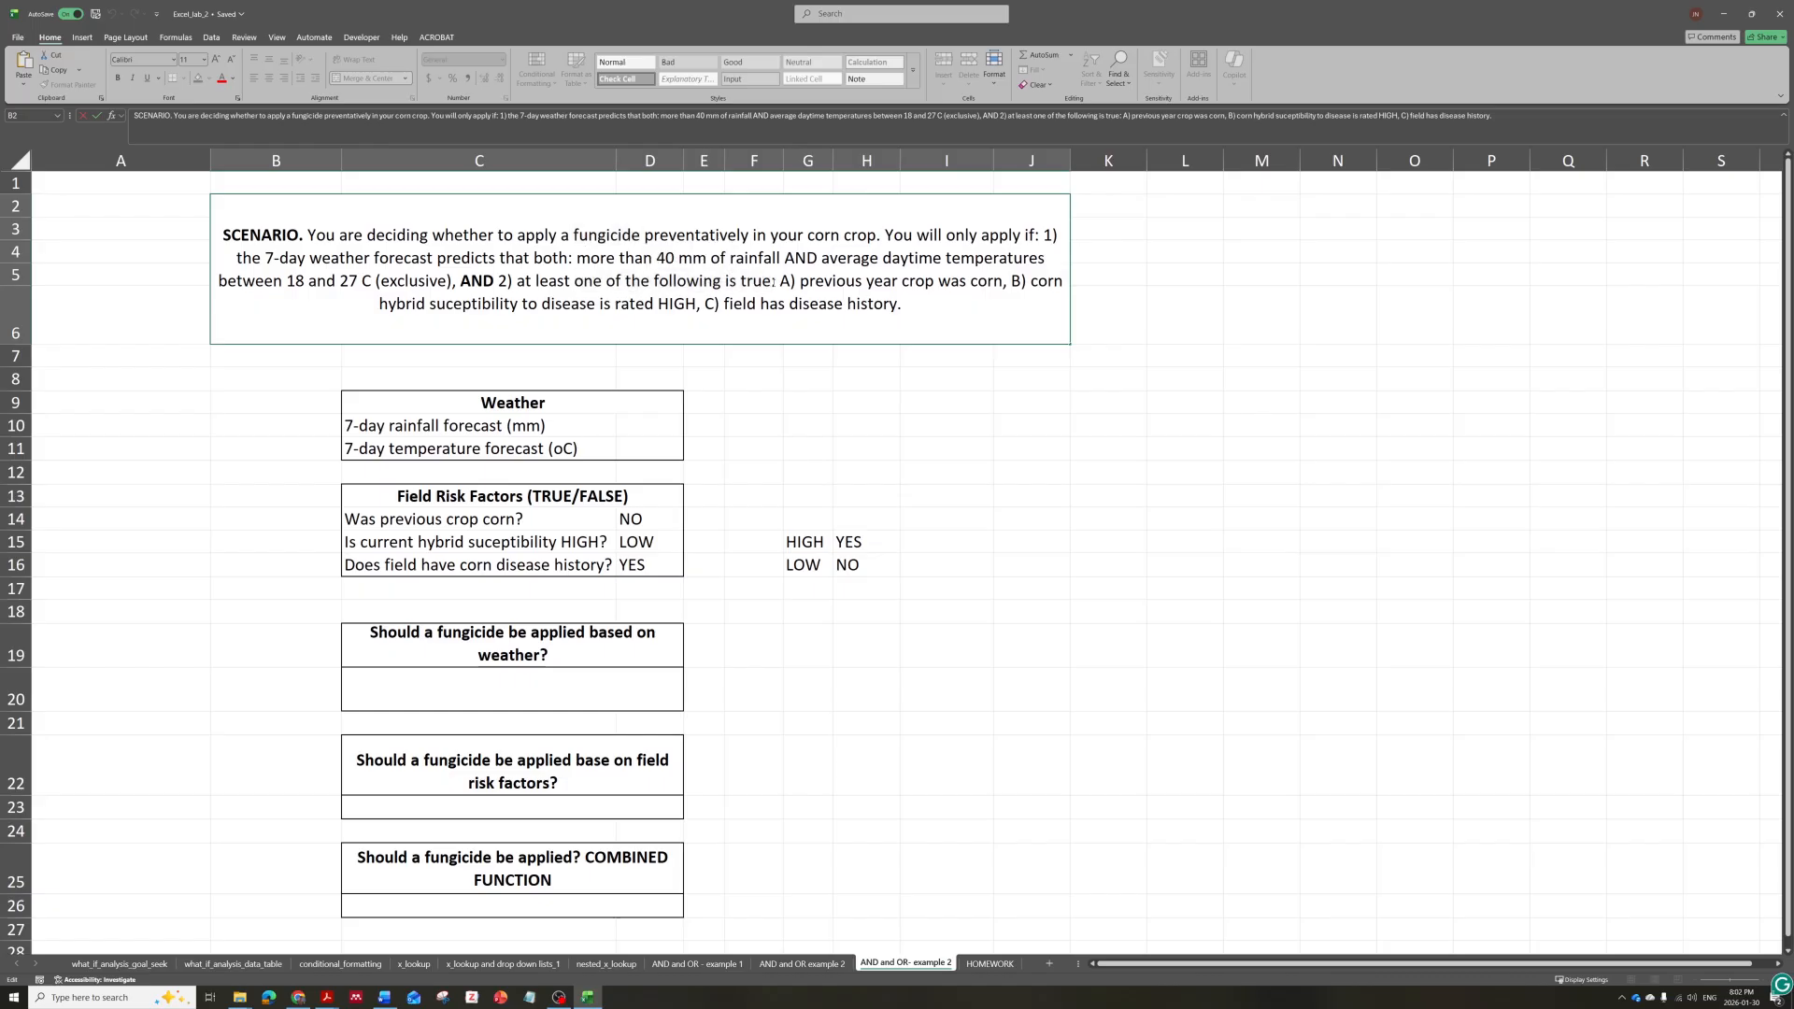
{"action": "left_click", "coordinate": [736, 490]}
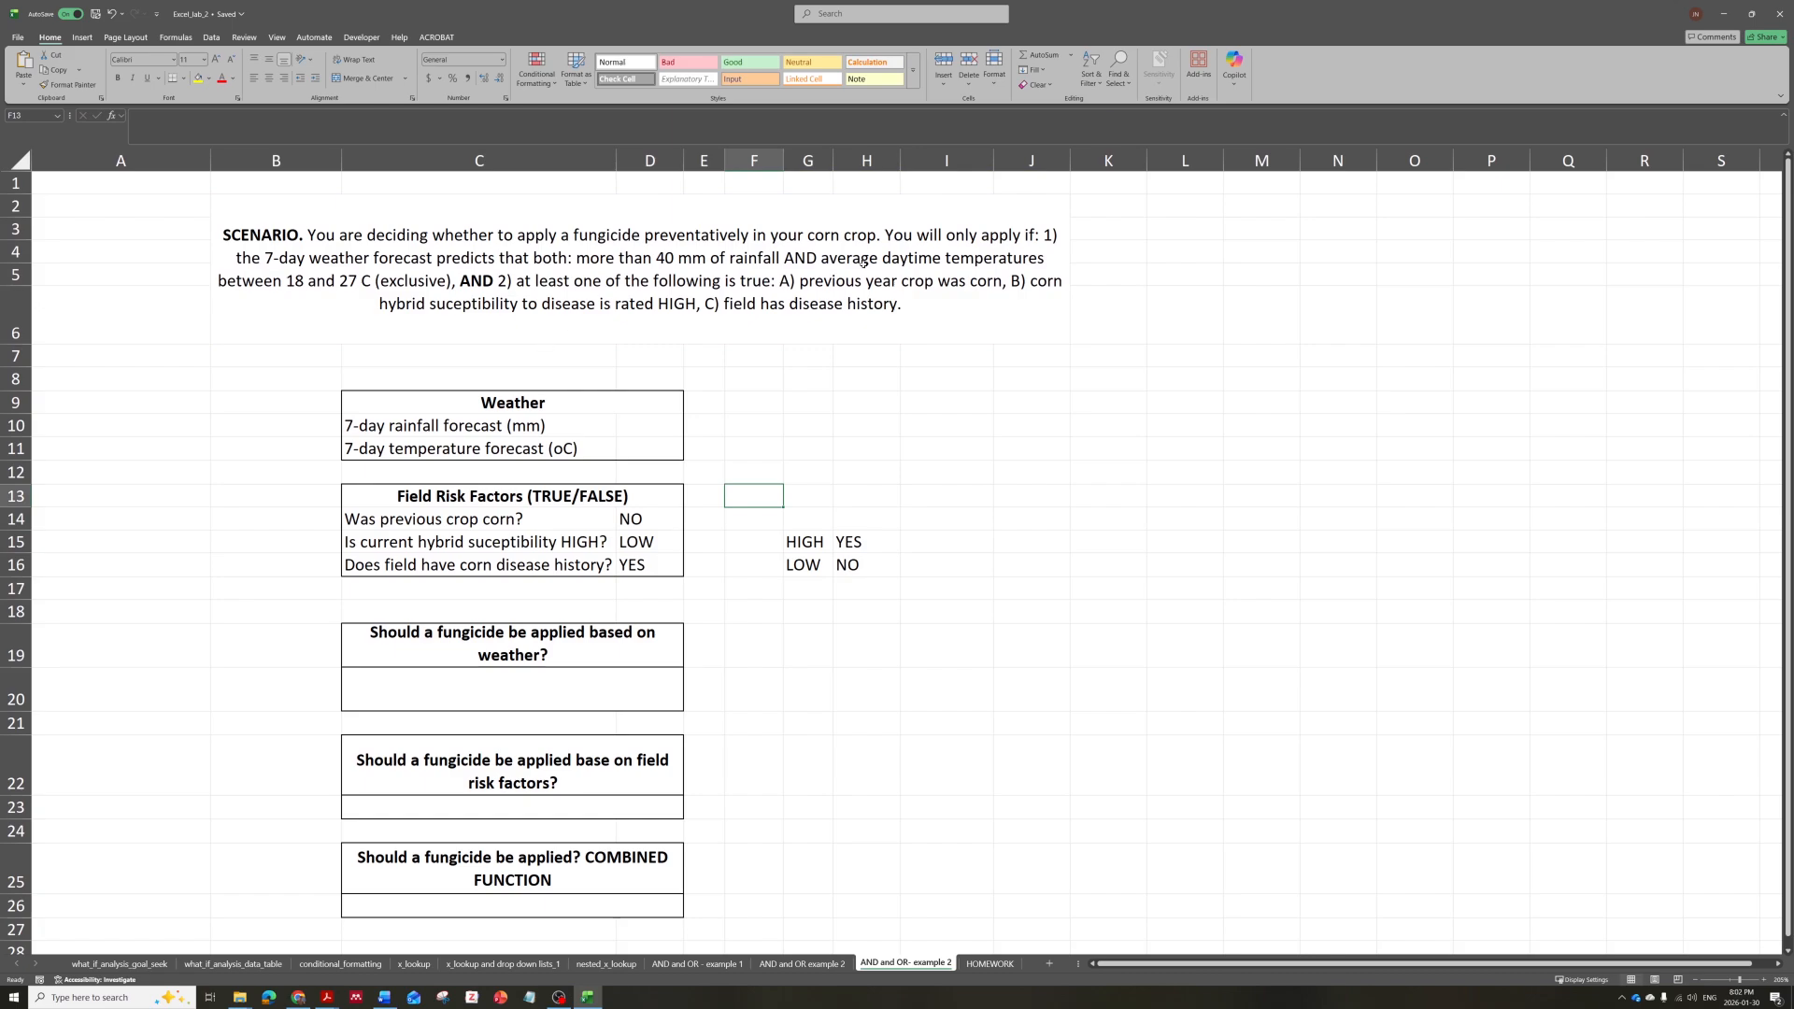
Examine the scenario's weather conditions for the 7-day rainfall amount and the exclusive daytime temperature range.
{"action": "double_click", "coordinate": [395, 276]}
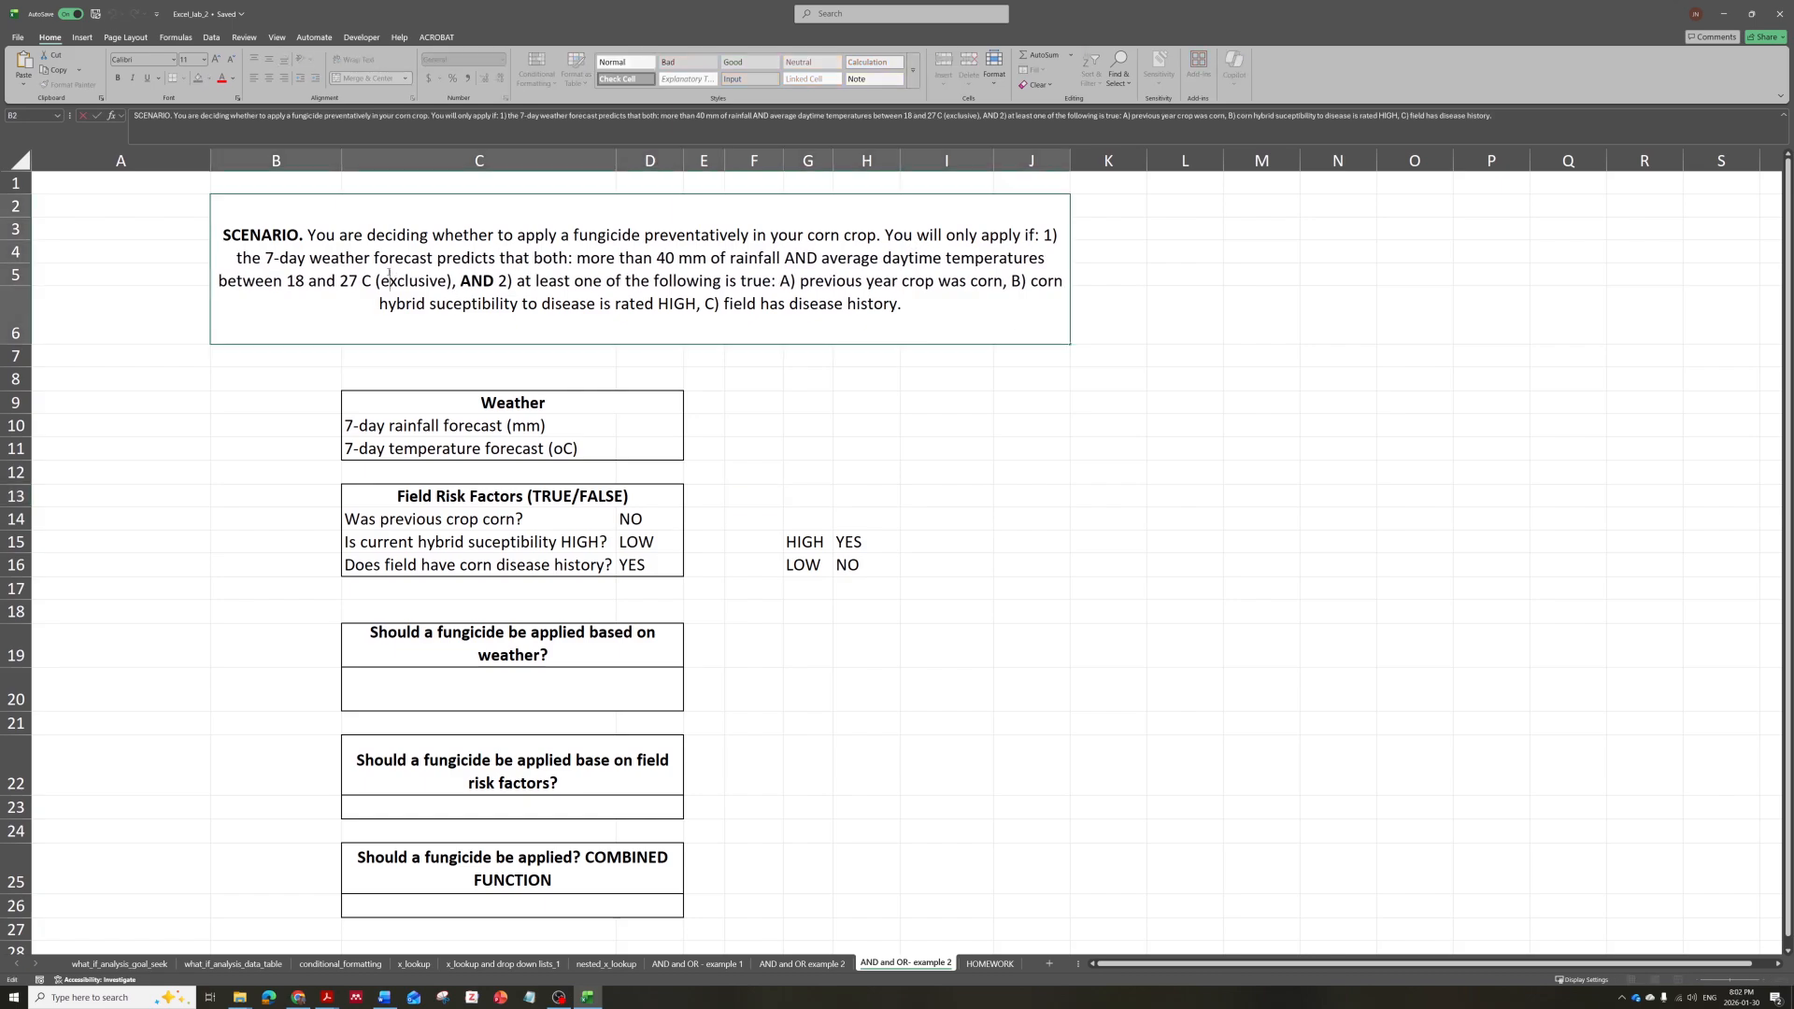
{"action": "left_click_drag", "start_coordinate": [264, 257], "coordinate": [781, 260]}
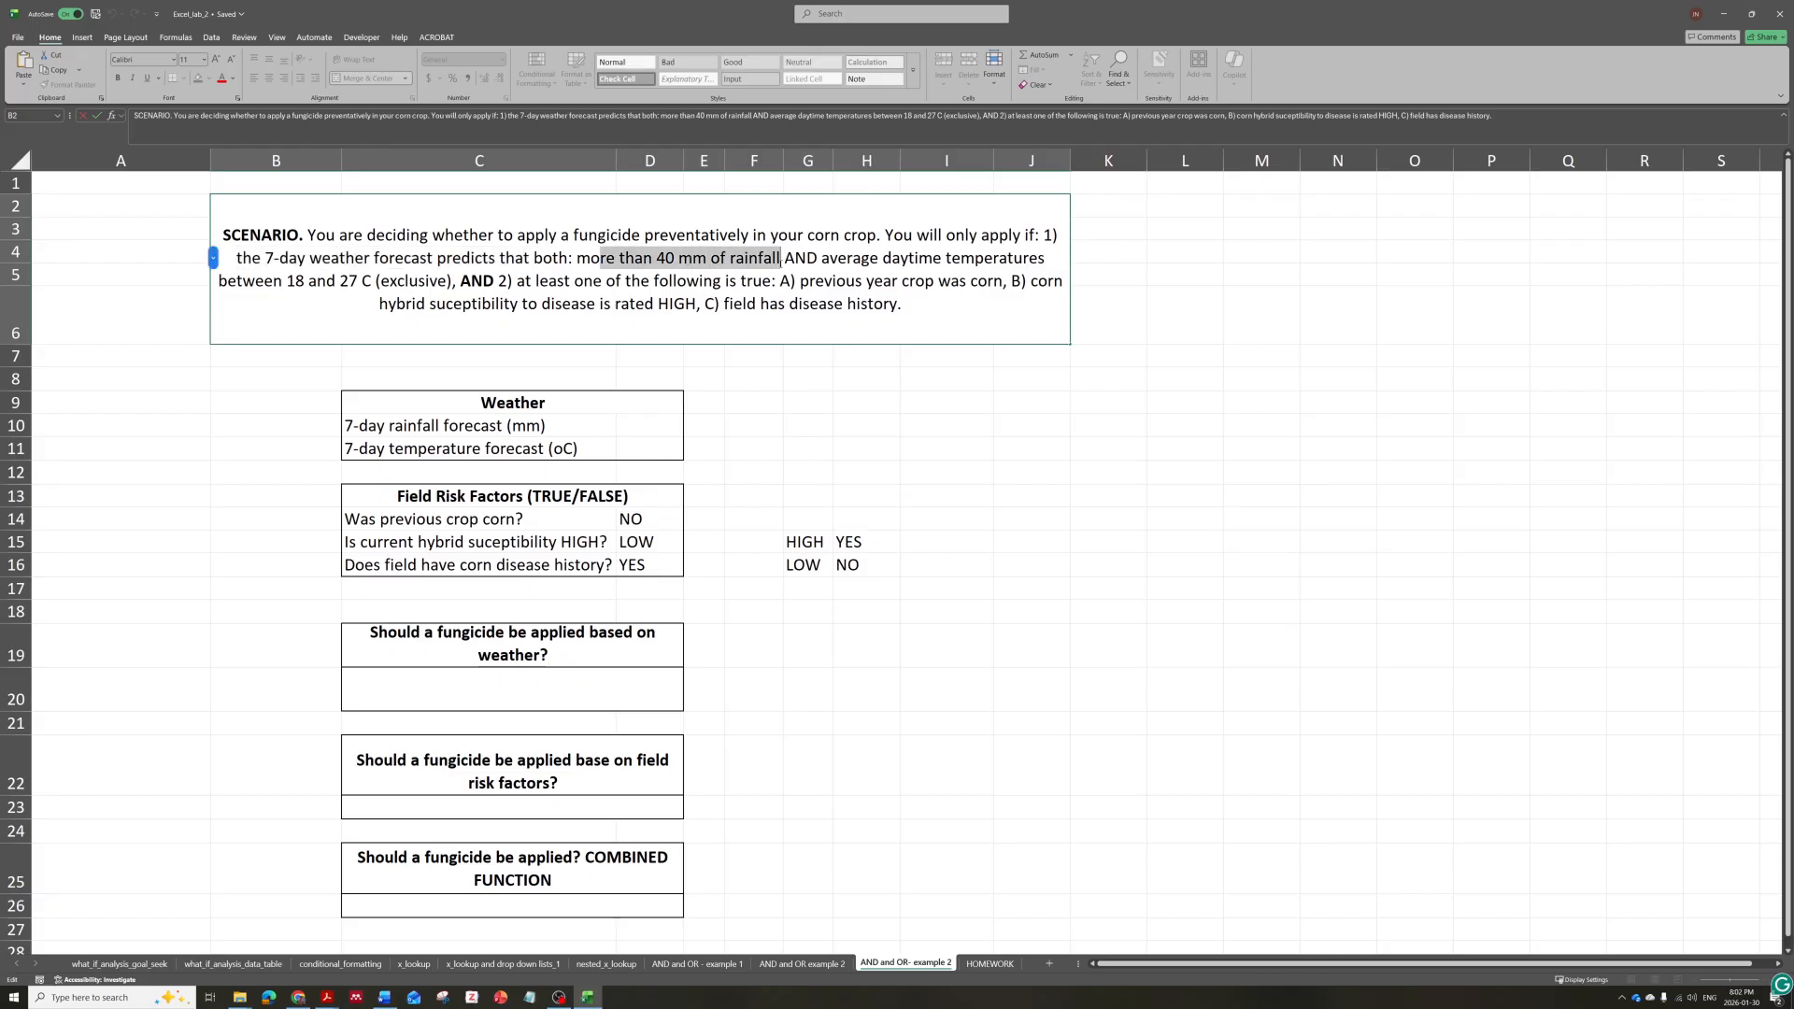
{"action": "left_click", "coordinate": [817, 261]}
{"action": "left_click_drag", "start_coordinate": [817, 260], "coordinate": [426, 281]}
{"action": "left_click", "coordinate": [271, 282]}
{"action": "left_click_drag", "start_coordinate": [287, 282], "coordinate": [376, 283]}
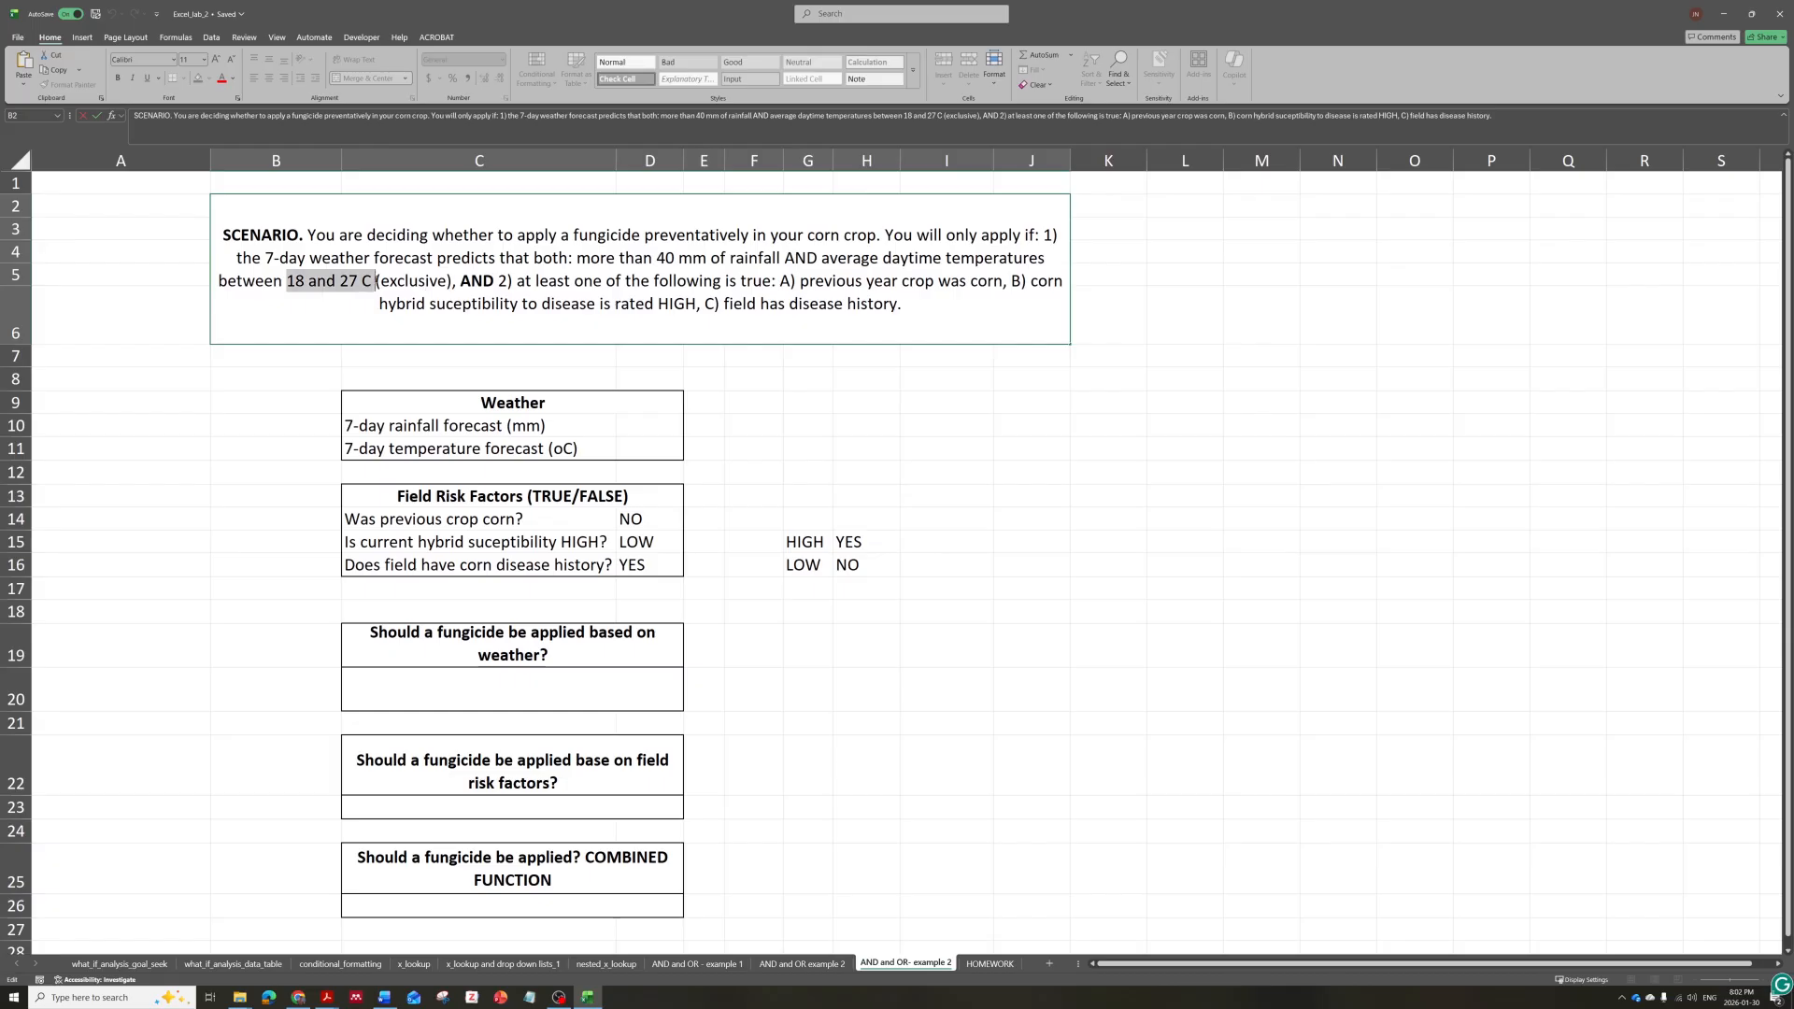
Check the scenario's exclusive temperature range and the cells meant for the 7-day rainfall and temperature forecasts.
{"action": "double_click", "coordinate": [414, 282]}
{"action": "left_click", "coordinate": [404, 281]}
{"action": "left_click_drag", "start_coordinate": [381, 281], "coordinate": [447, 281]}
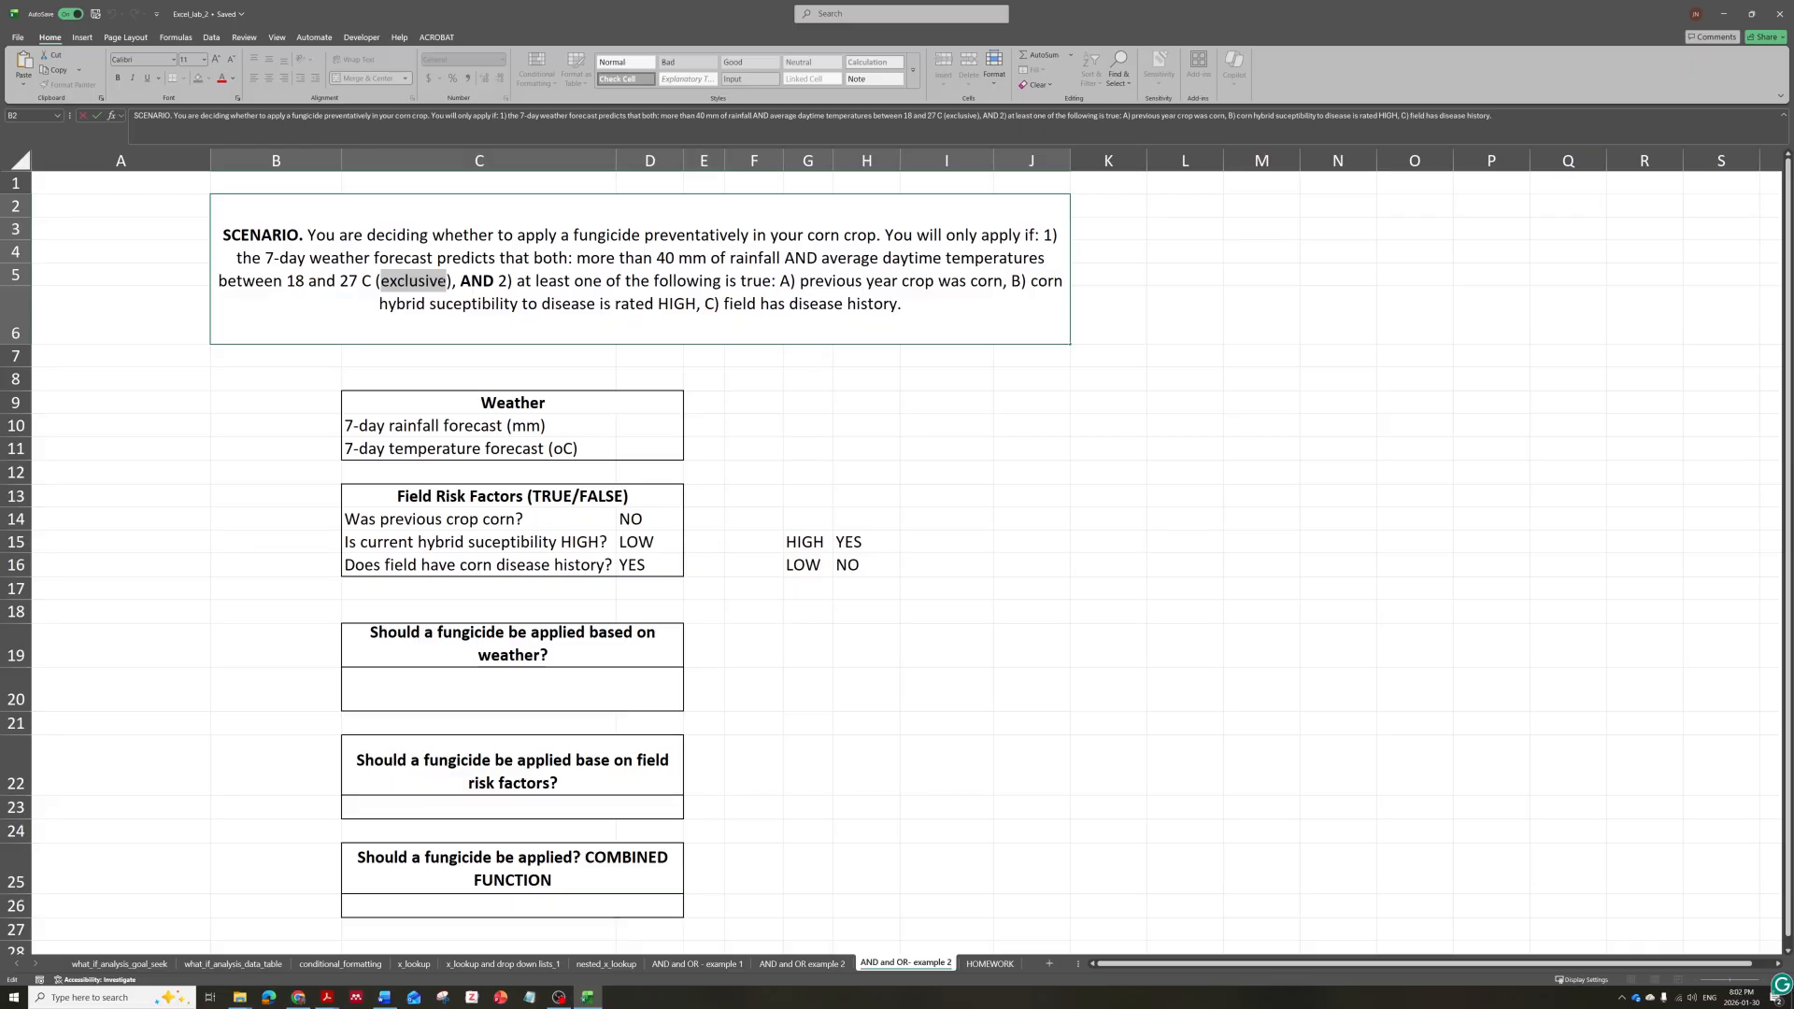
{"action": "left_click", "coordinate": [301, 282]}
{"action": "left_click", "coordinate": [726, 405]}
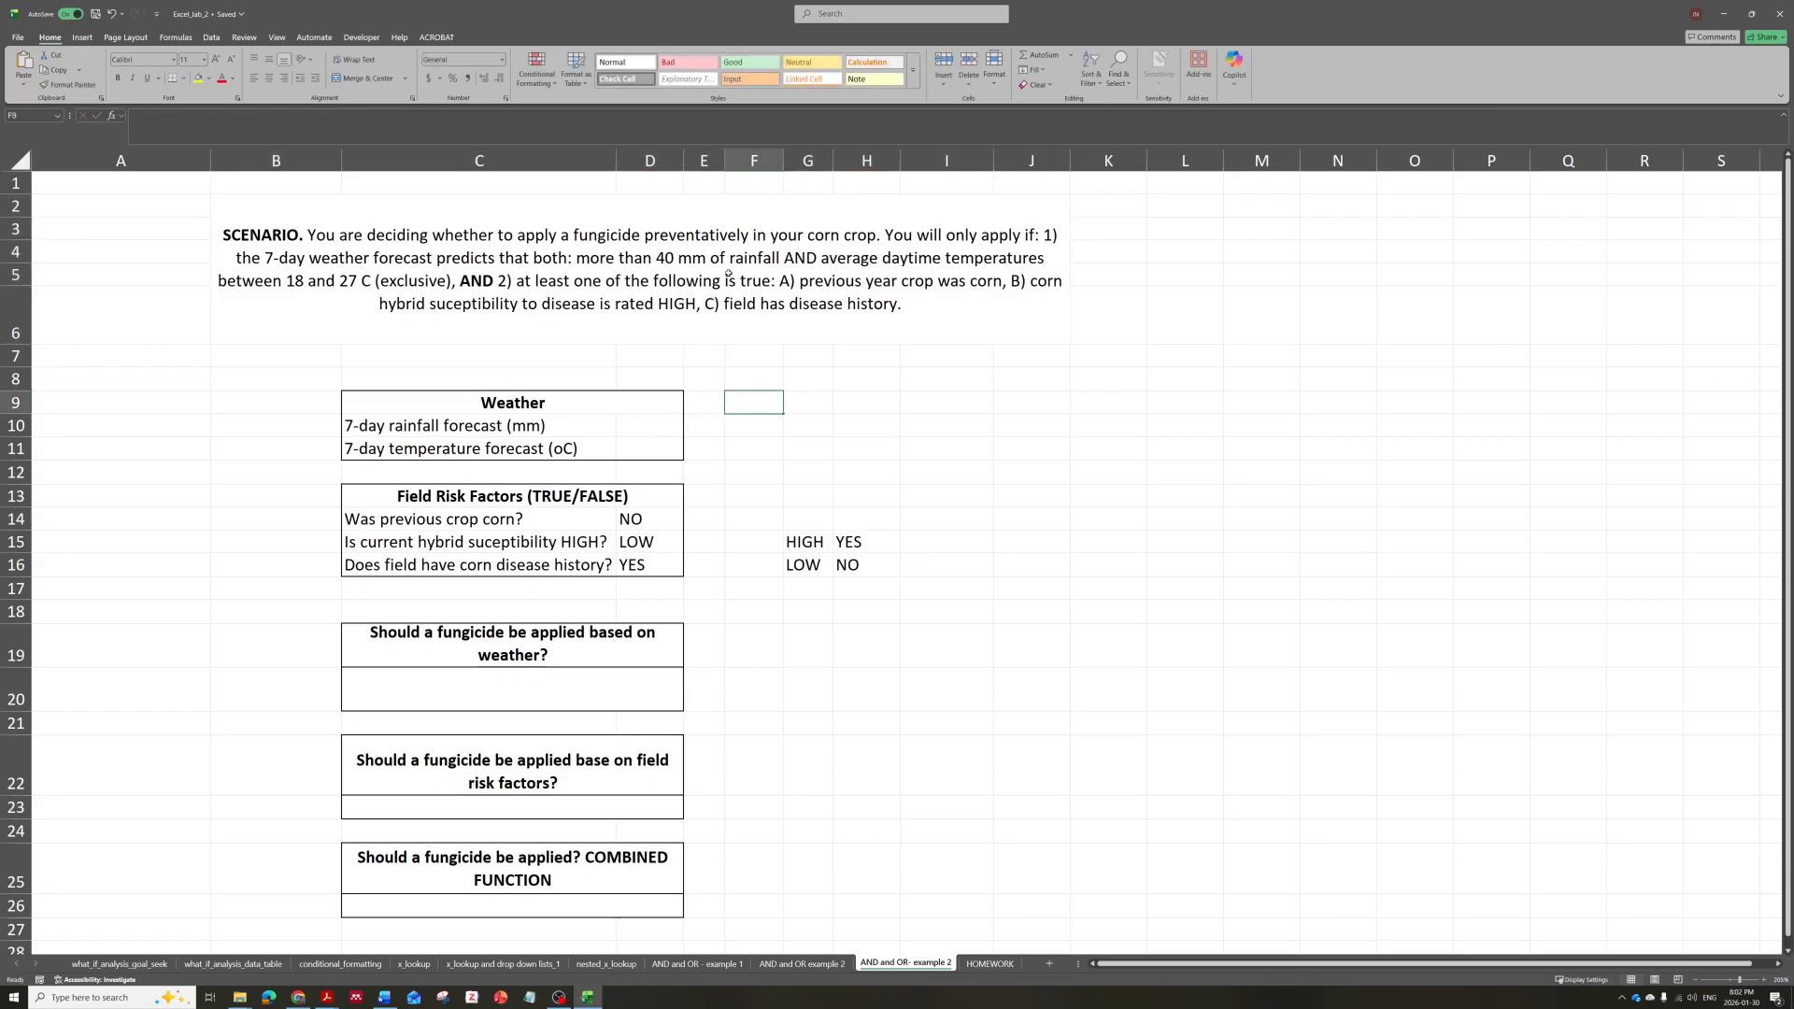
{"action": "left_click_drag", "start_coordinate": [552, 425], "coordinate": [658, 445]}
{"action": "left_click", "coordinate": [655, 447]}
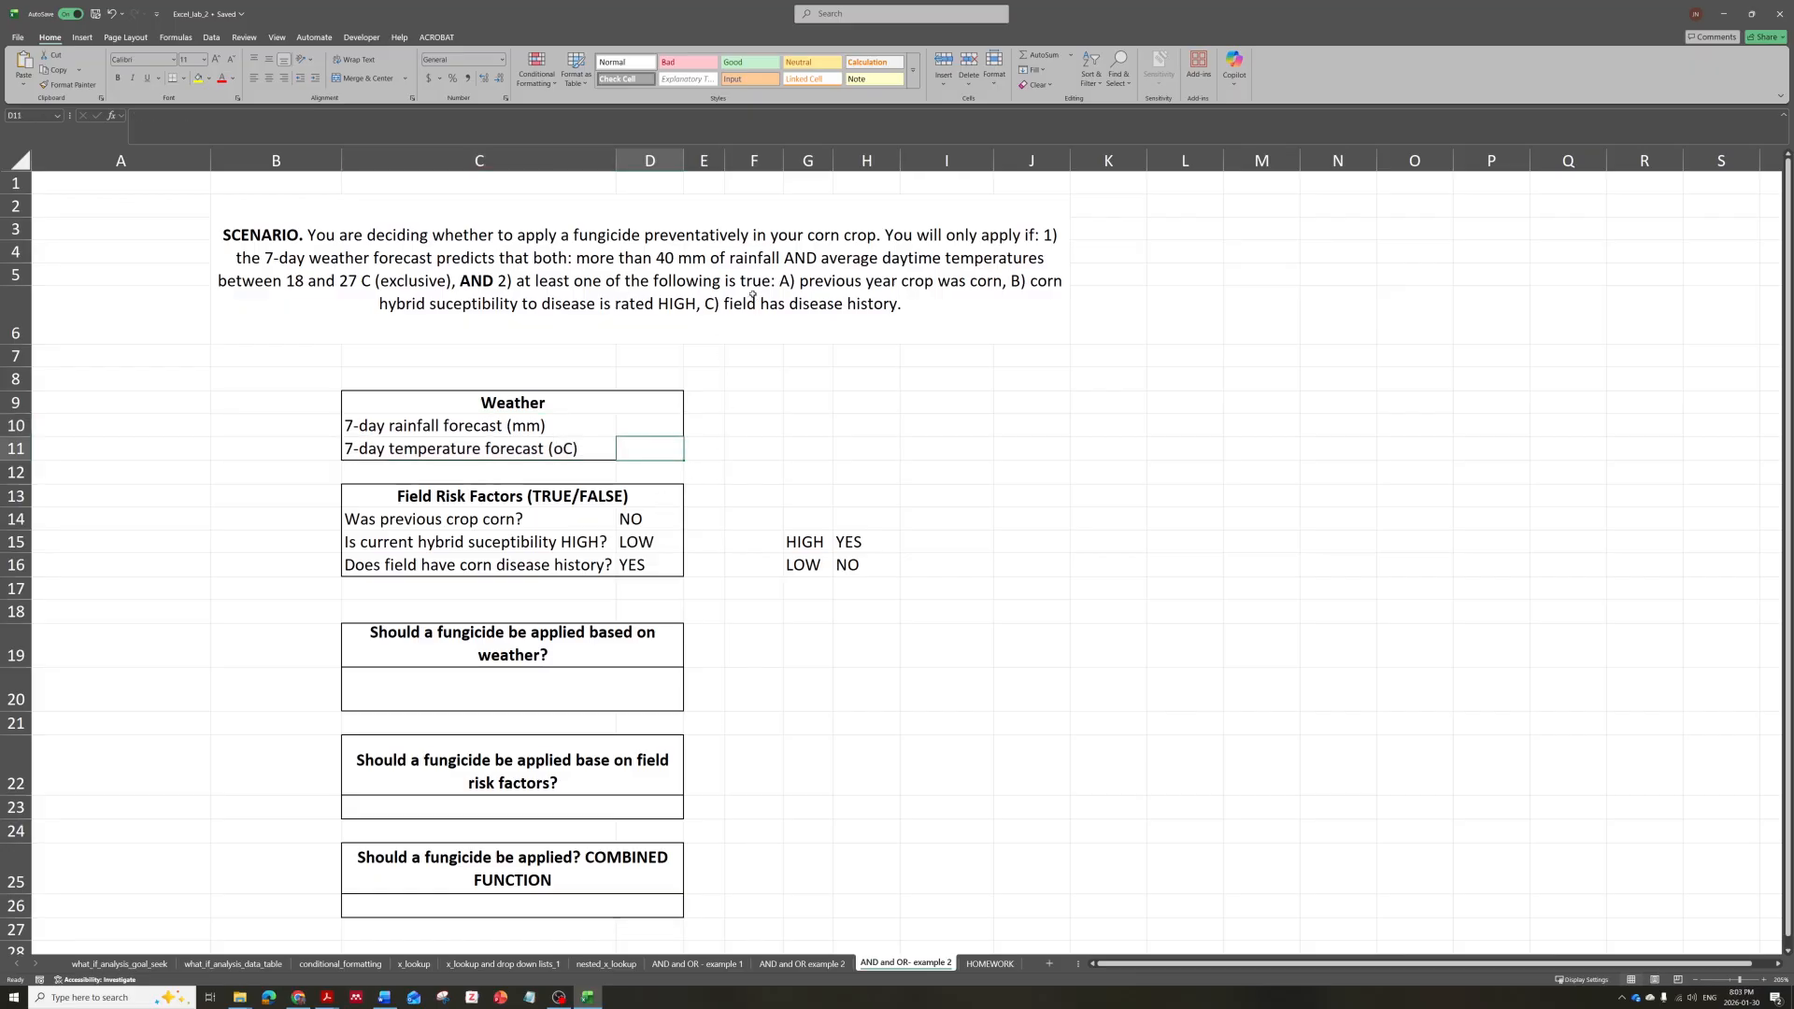
Review the three field risk factor questions and their answer cells against the scenario, along with the weather inputs.
{"action": "left_click", "coordinate": [740, 493]}
{"action": "left_click", "coordinate": [517, 522]}
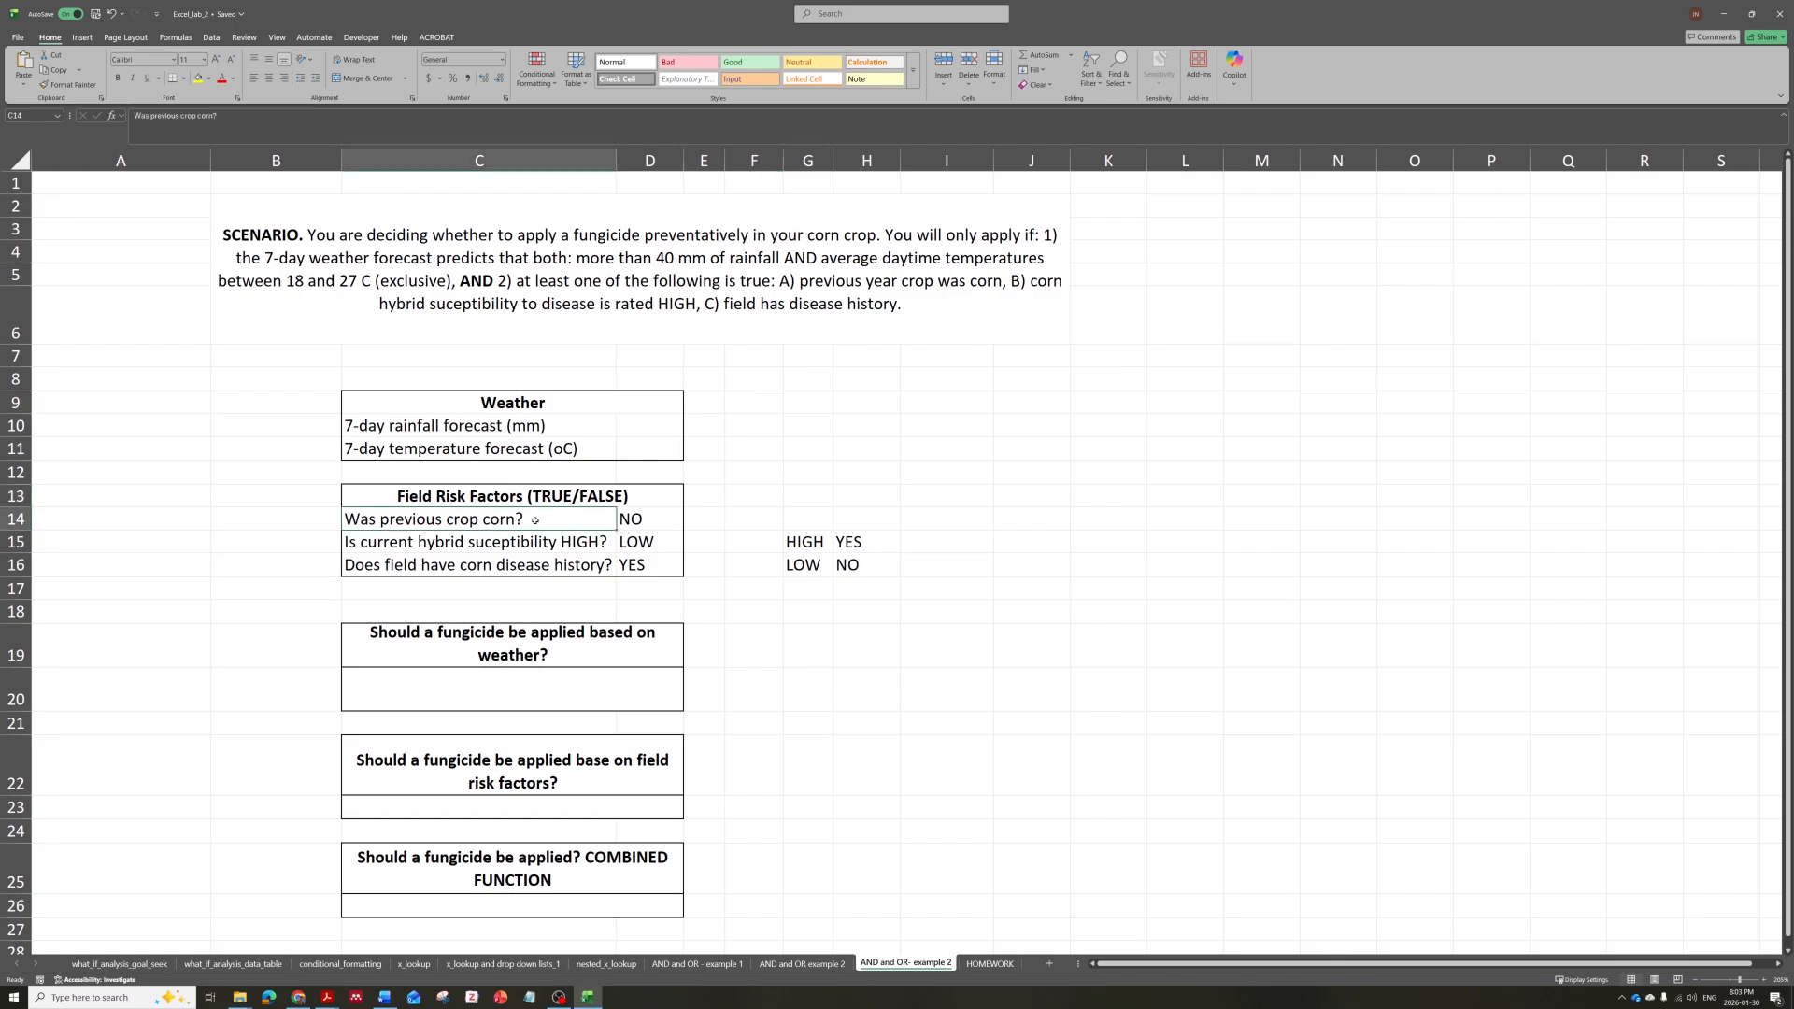
{"action": "left_click", "coordinate": [491, 541]}
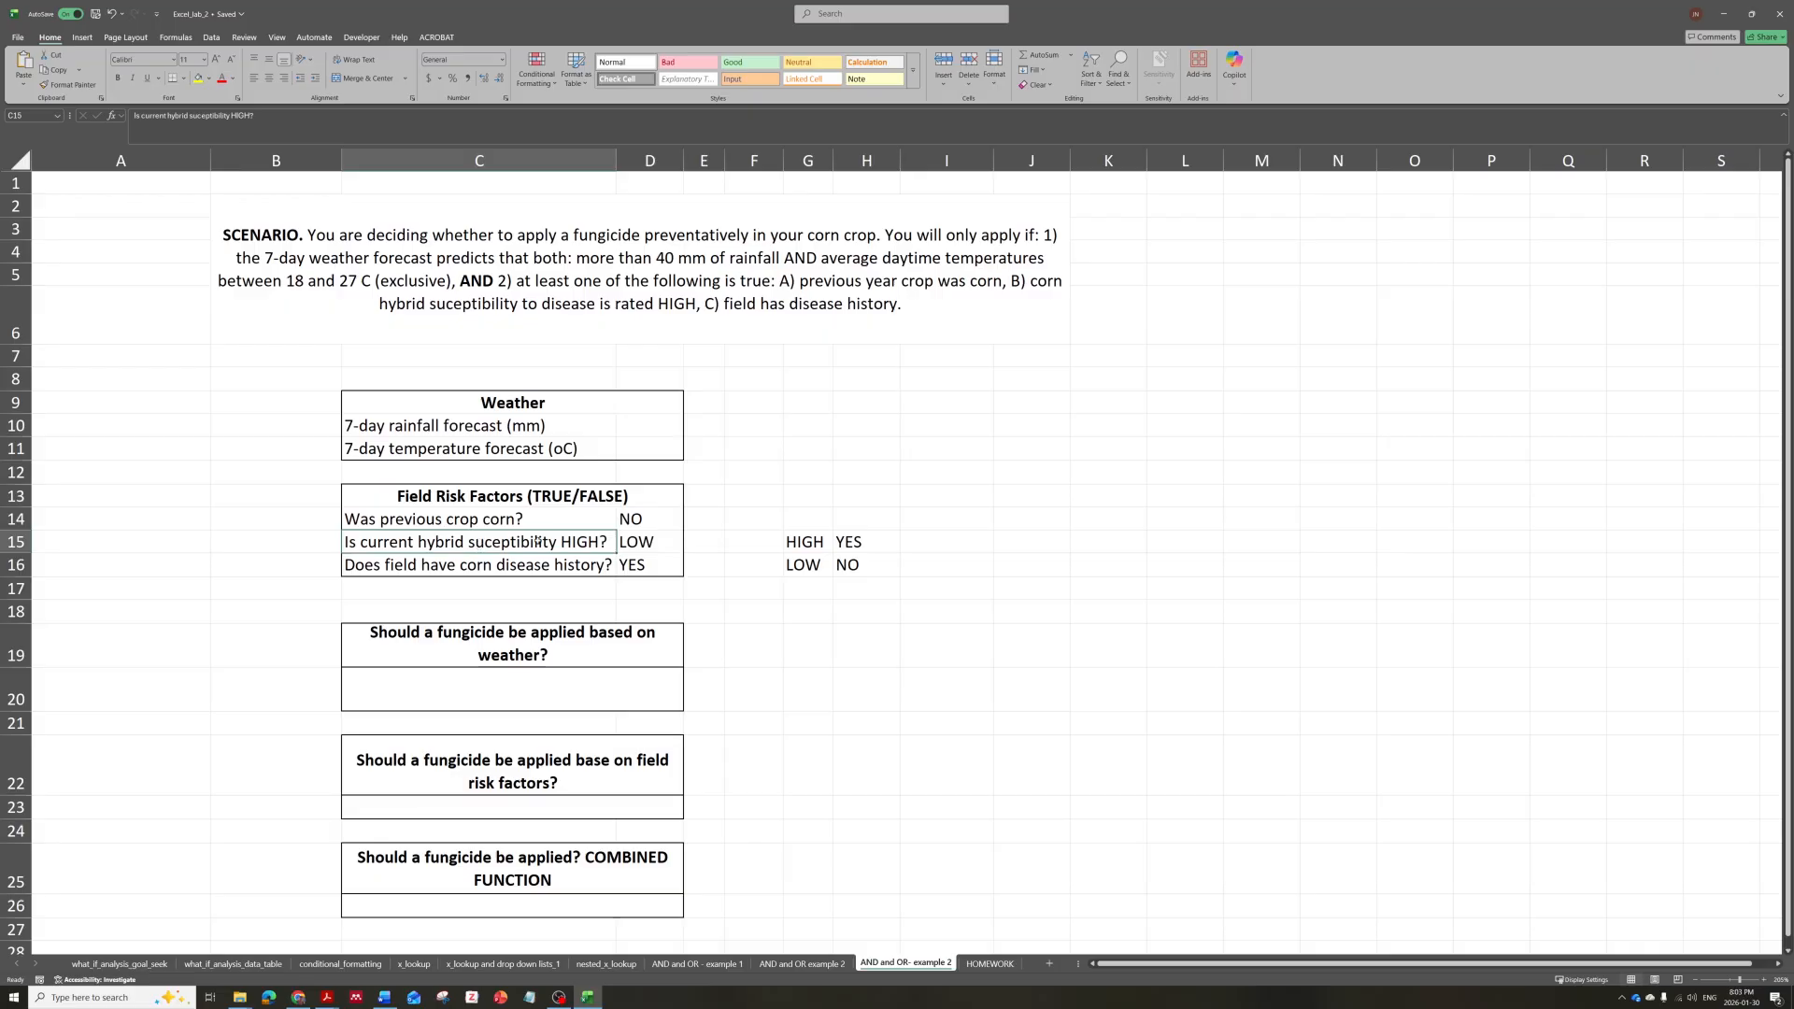
{"action": "left_click", "coordinate": [692, 519]}
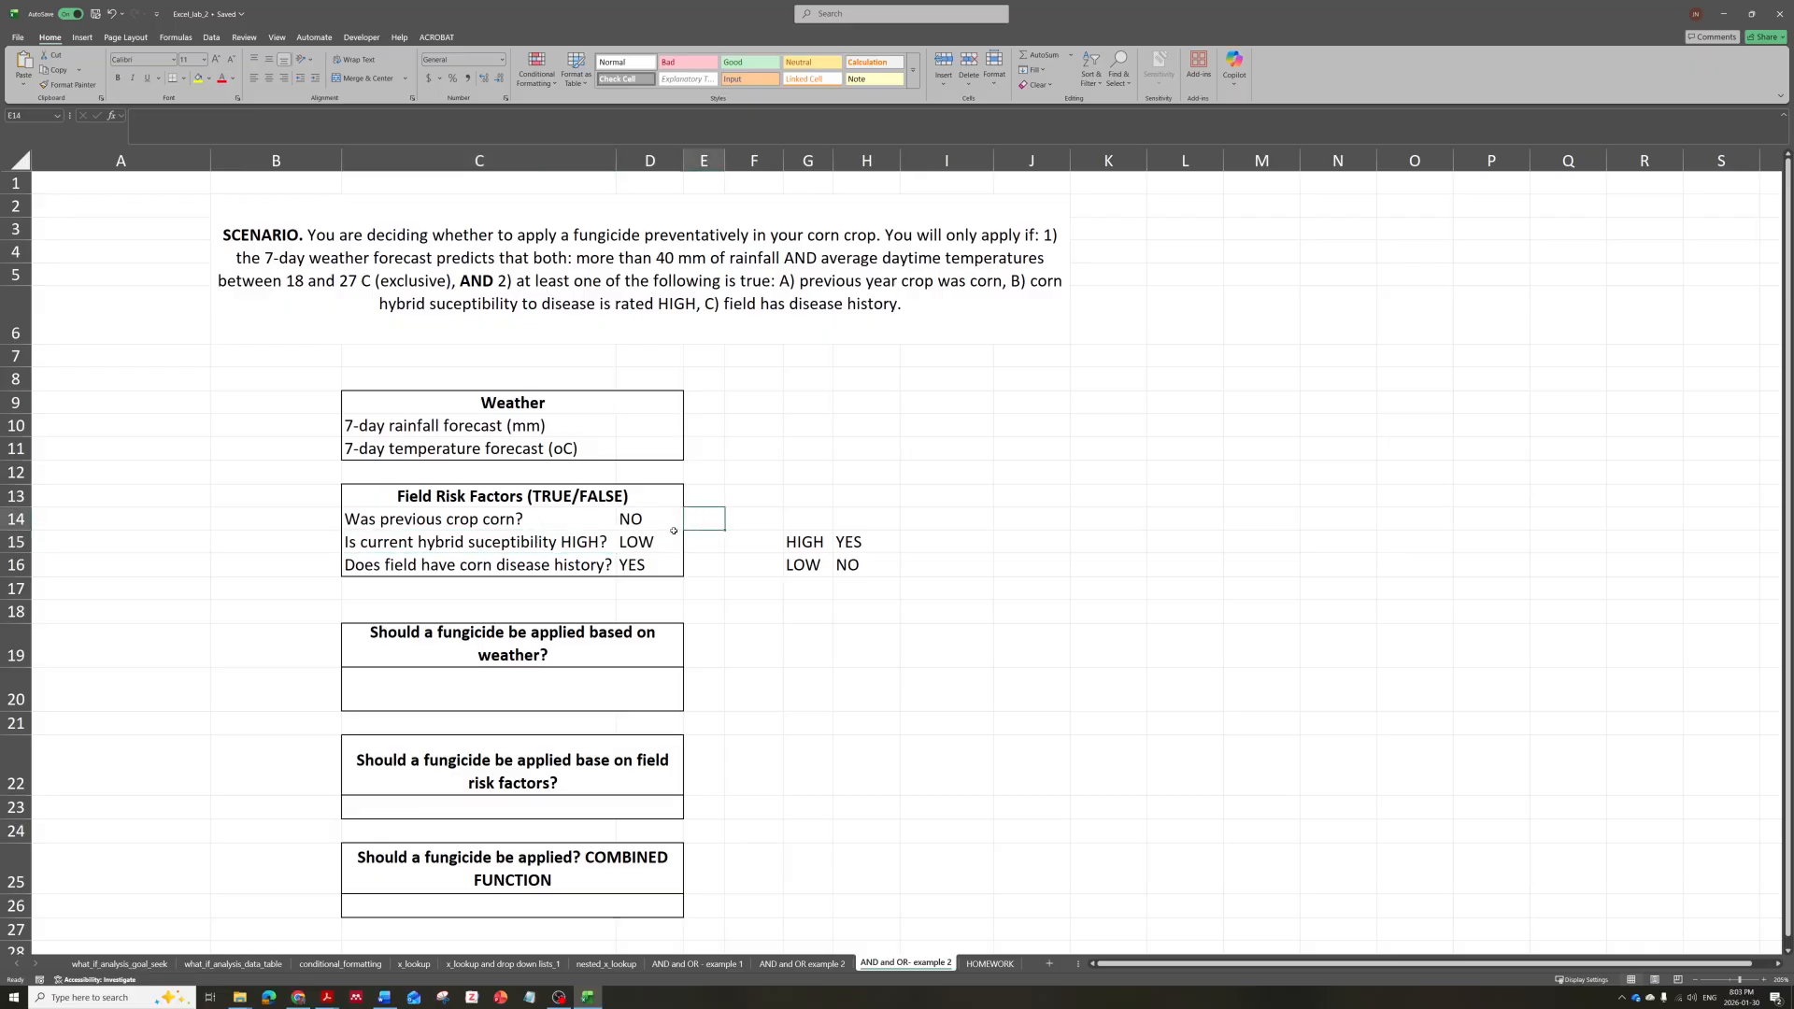
{"action": "left_click", "coordinate": [560, 541]}
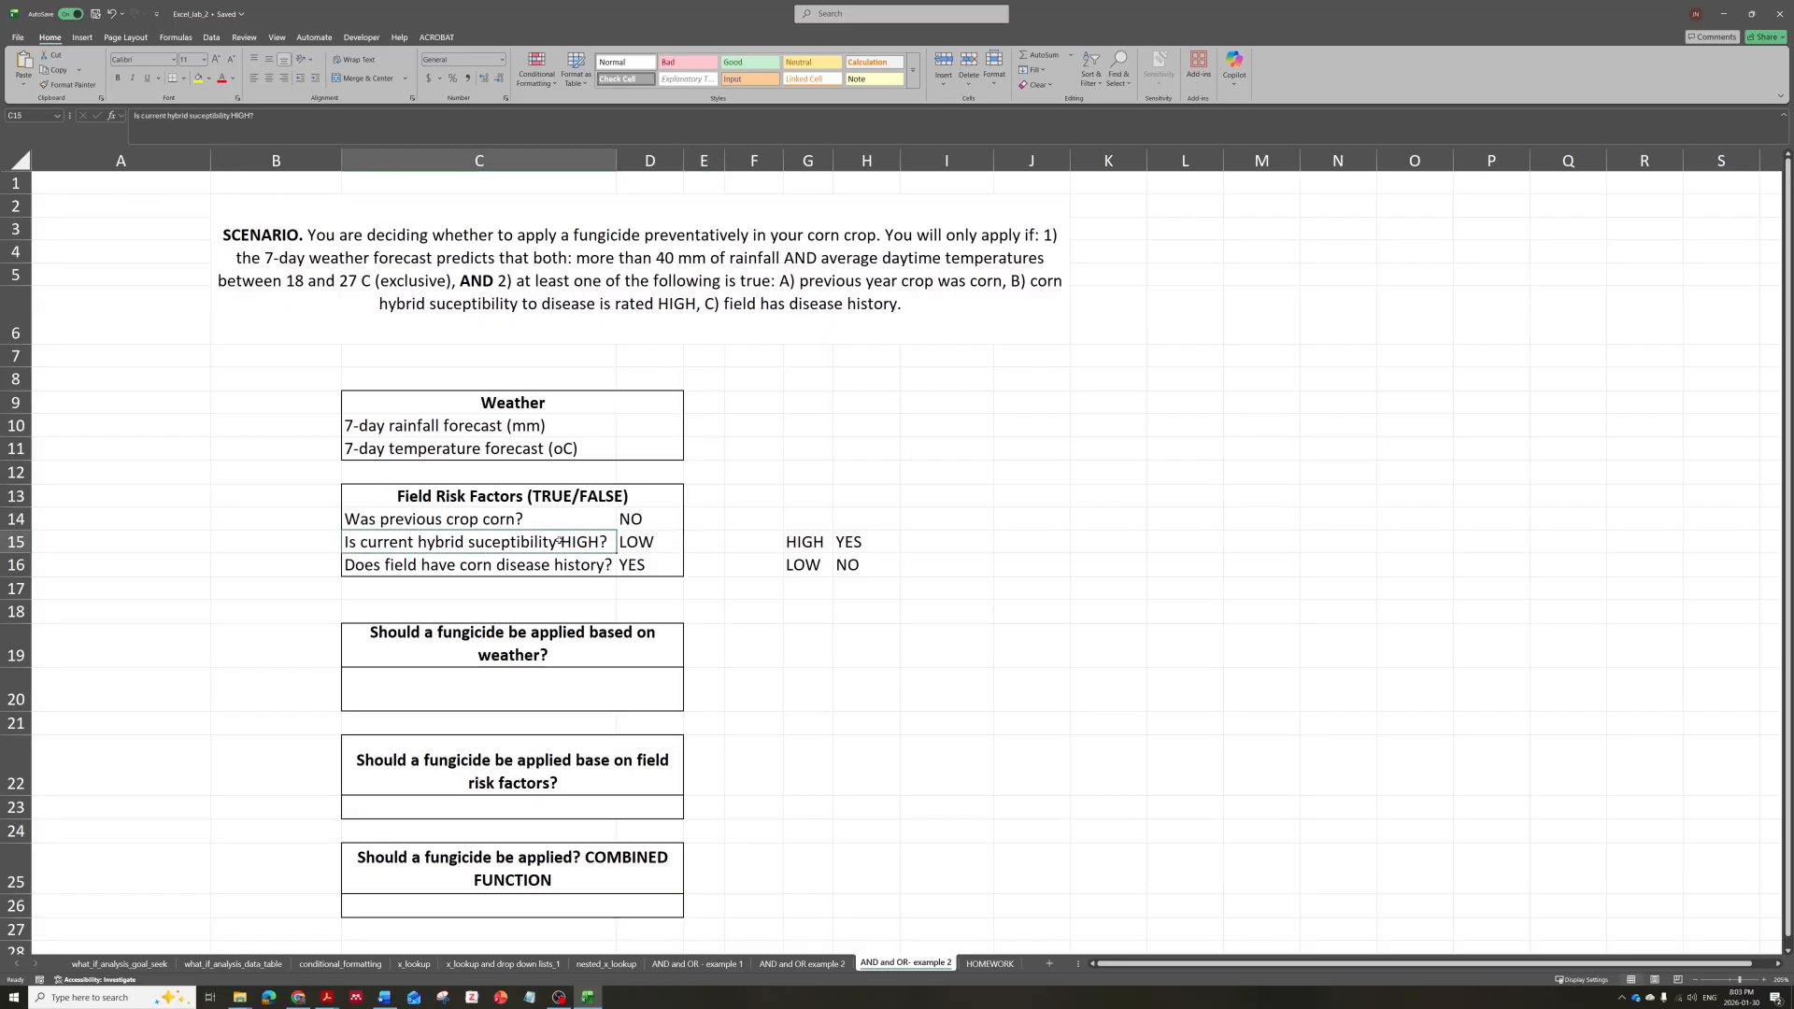
{"action": "left_click", "coordinate": [641, 541]}
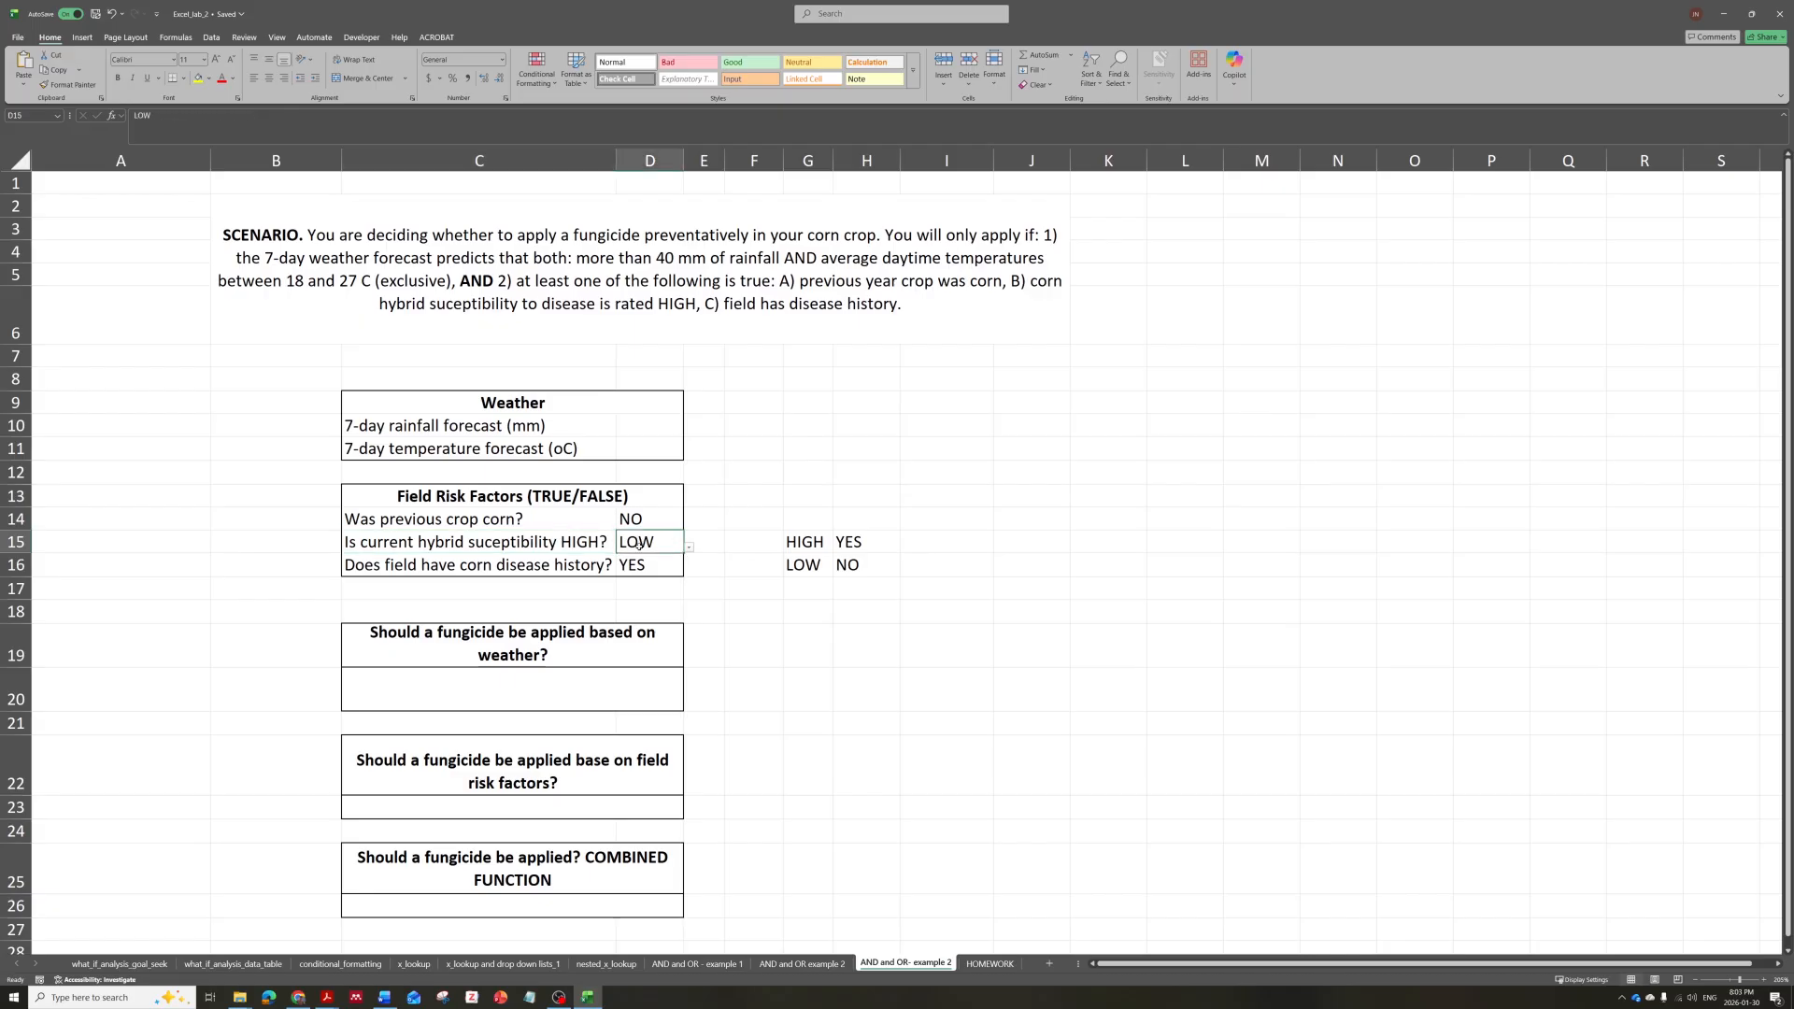
{"action": "left_click", "coordinate": [581, 542]}
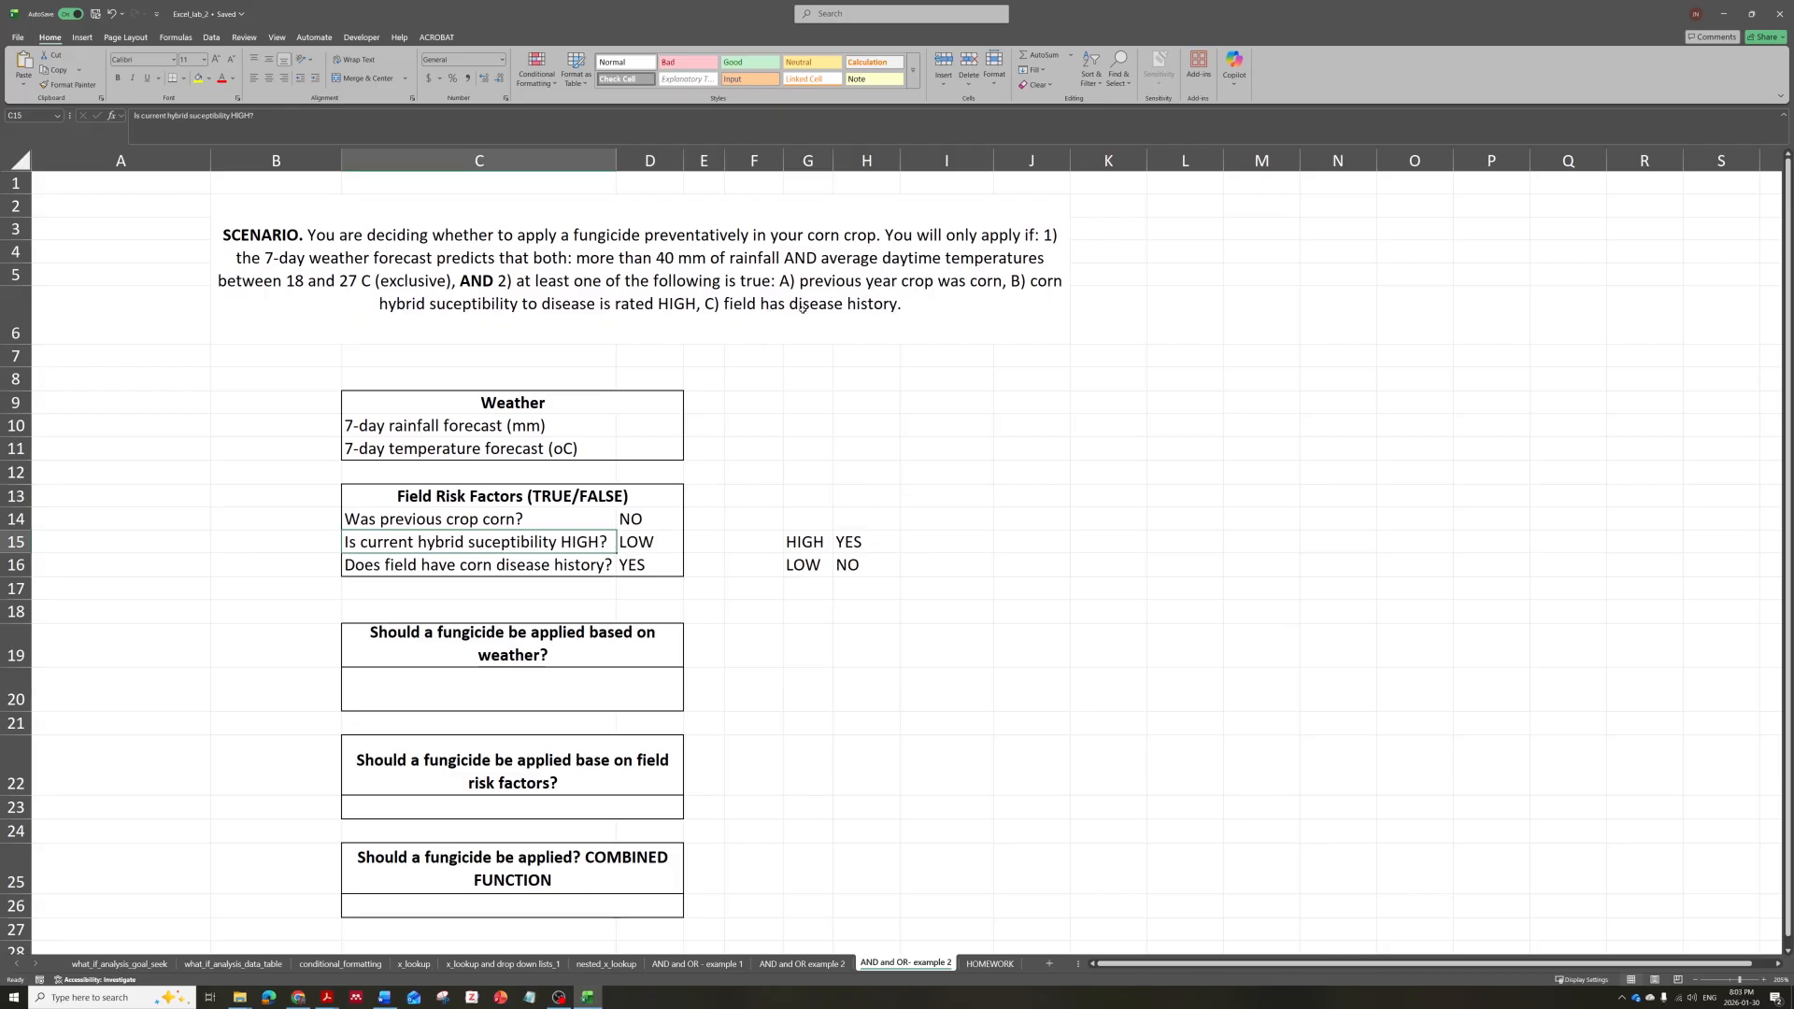
{"action": "left_click", "coordinate": [729, 322]}
{"action": "left_click", "coordinate": [580, 572]}
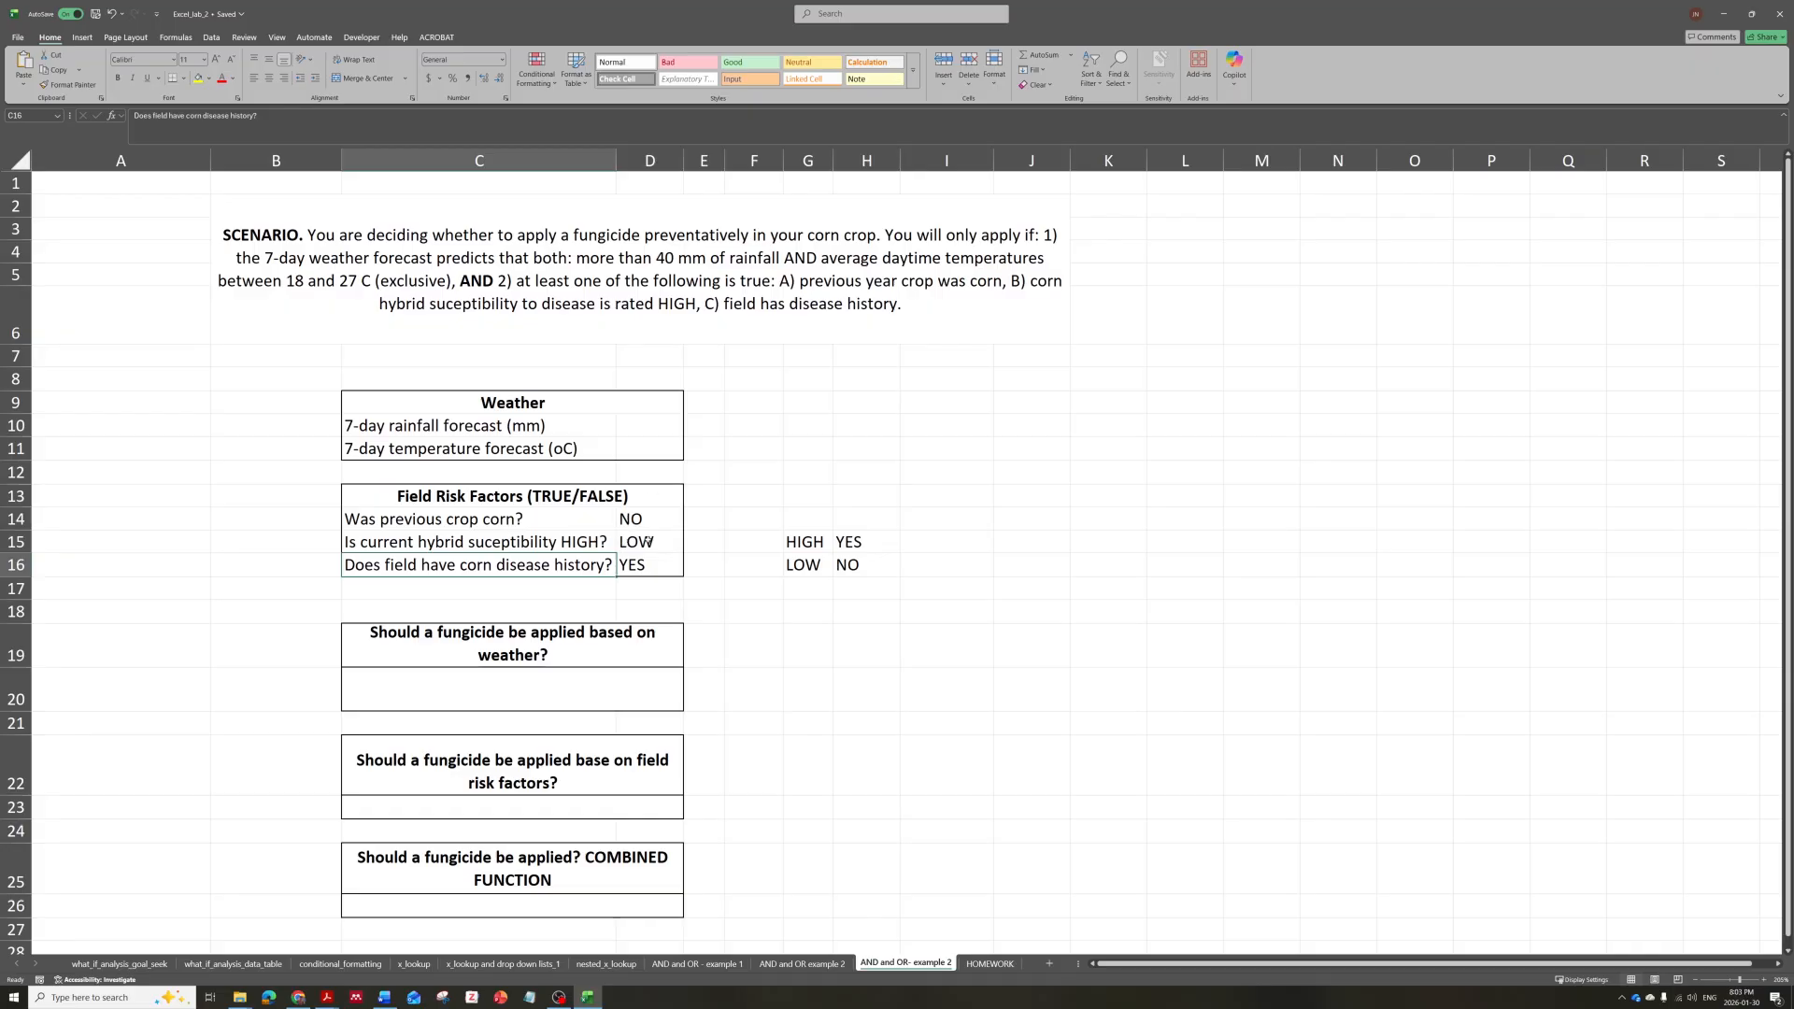
{"action": "left_click_drag", "start_coordinate": [643, 519], "coordinate": [644, 565]}
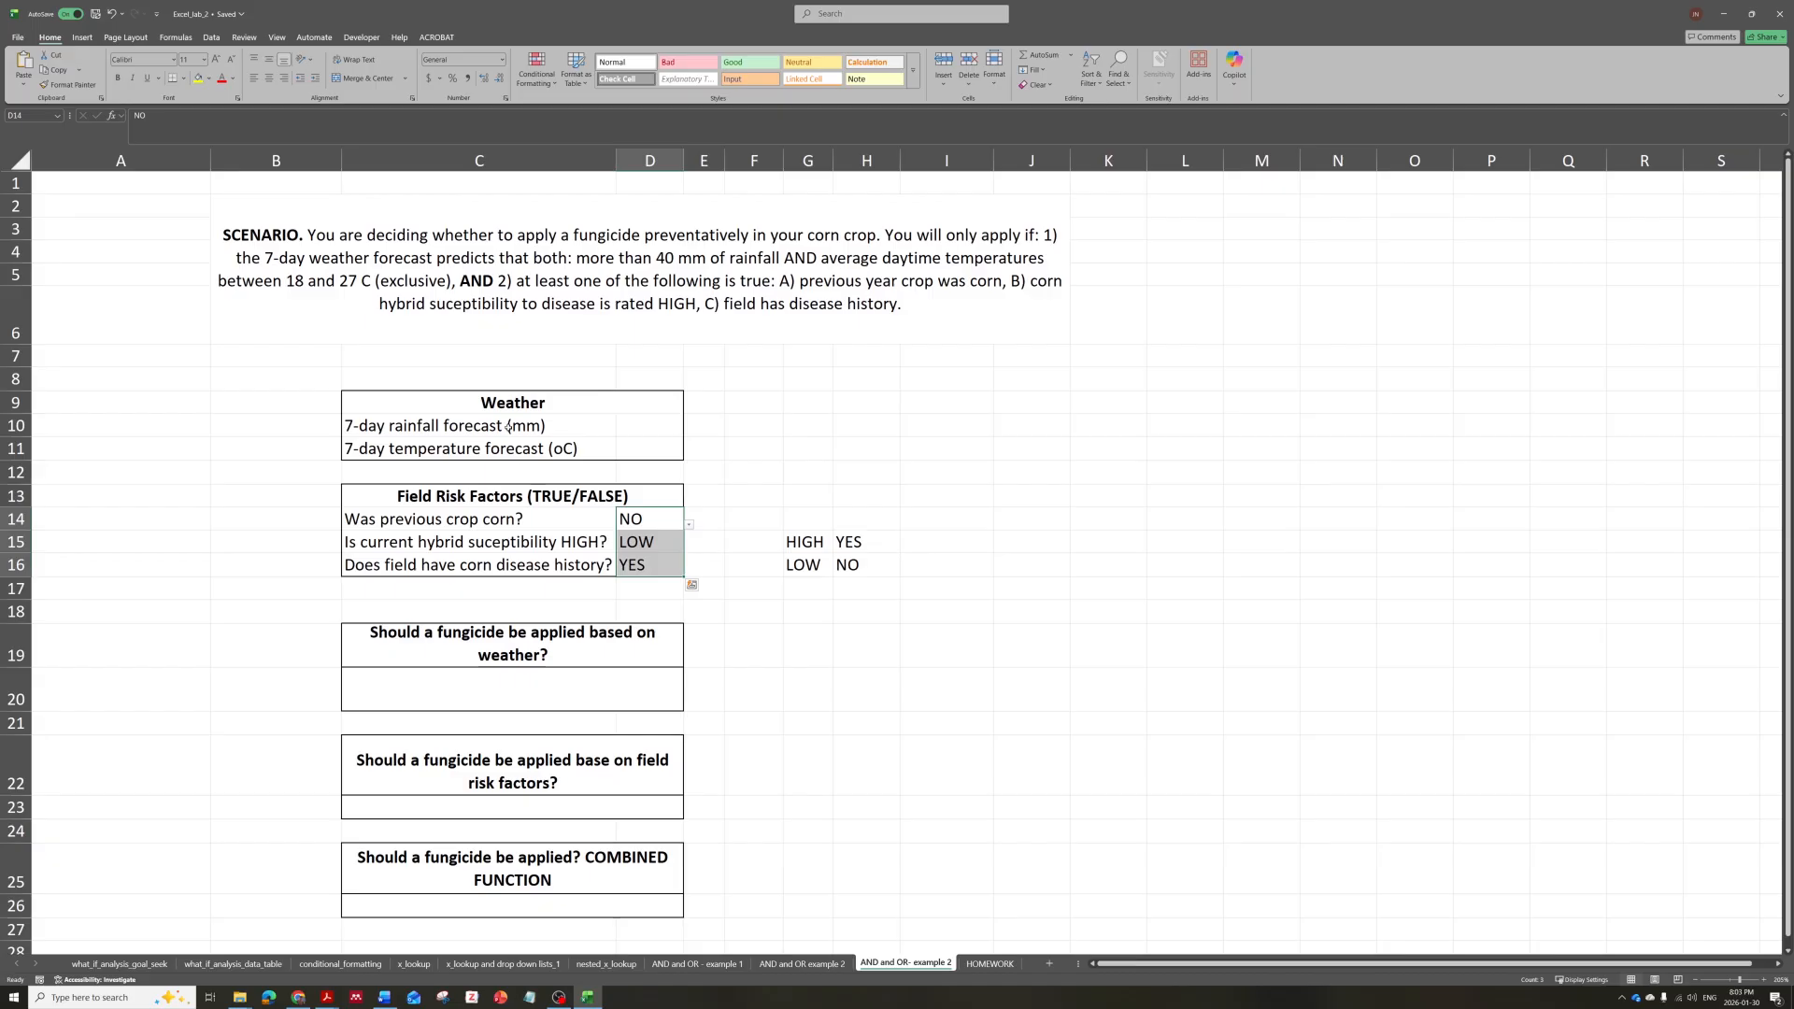
{"action": "left_click_drag", "start_coordinate": [509, 427], "coordinate": [625, 444]}
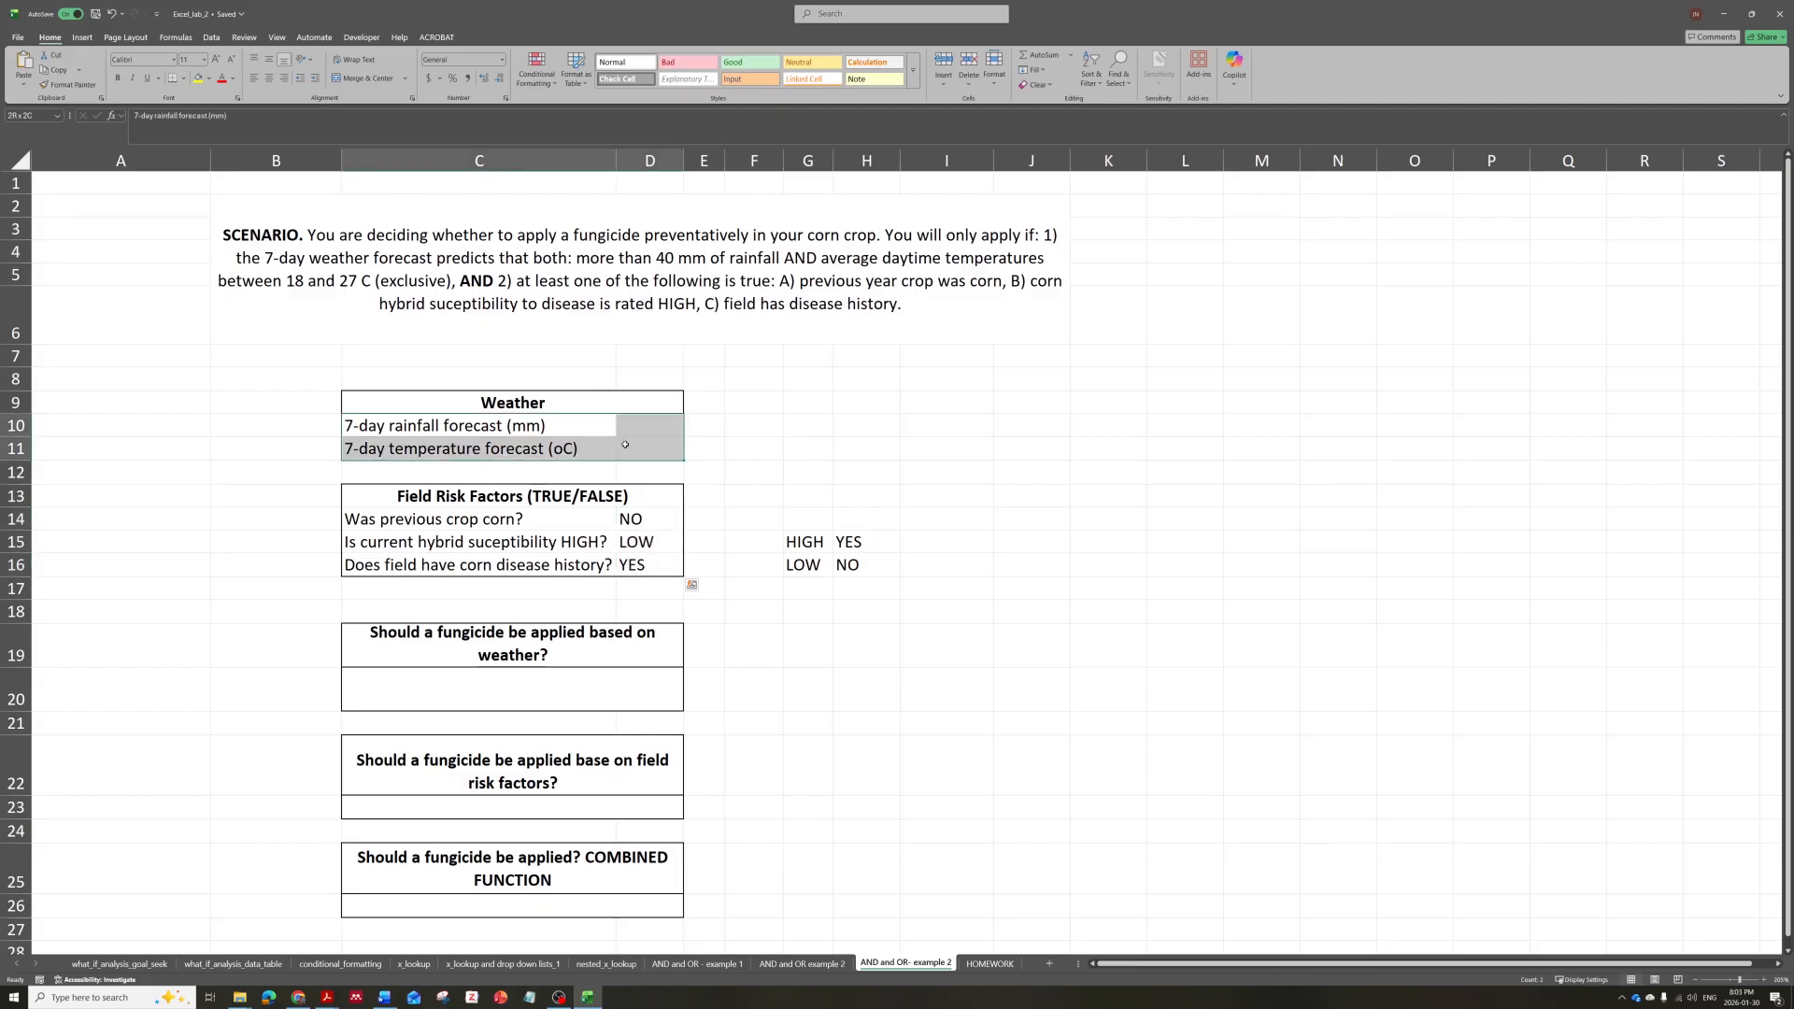
{"action": "left_click_drag", "start_coordinate": [625, 445], "coordinate": [624, 446]}
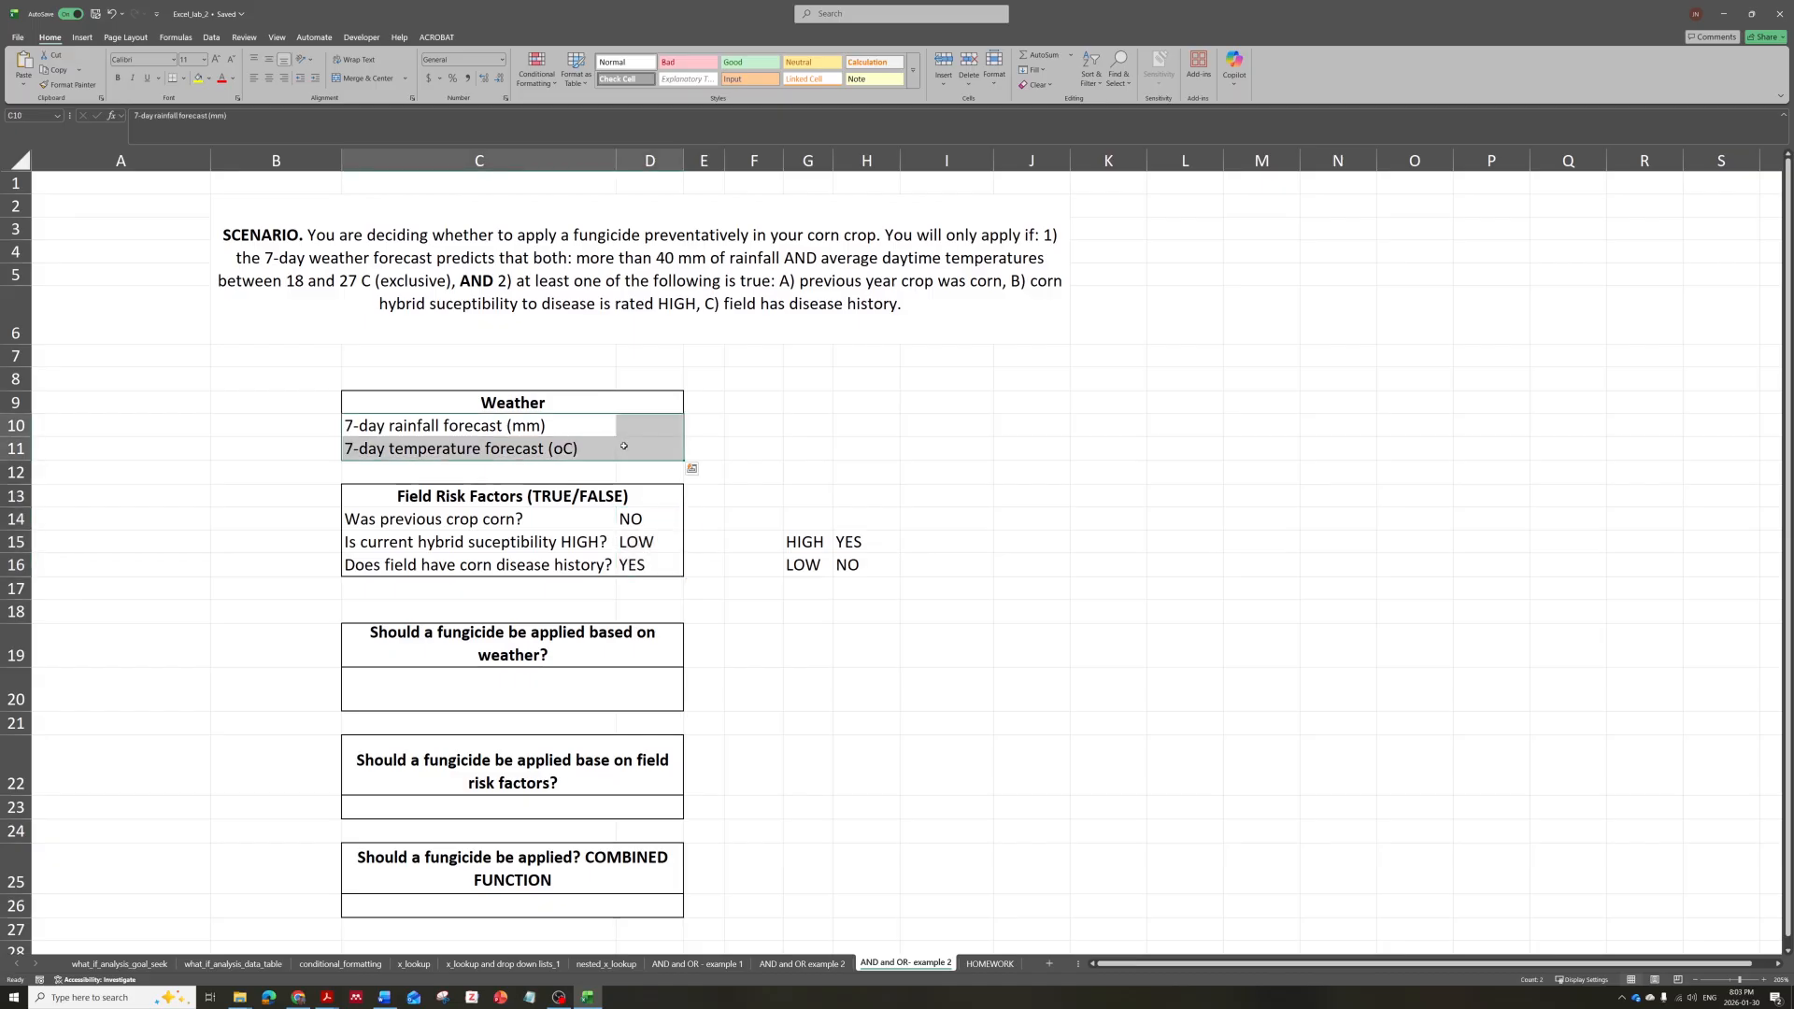
Set the previous crop corn answer in D14 to YES and the hybrid susceptibility in D15 to HIGH.
{"action": "left_click", "coordinate": [747, 683]}
{"action": "left_click", "coordinate": [603, 519]}
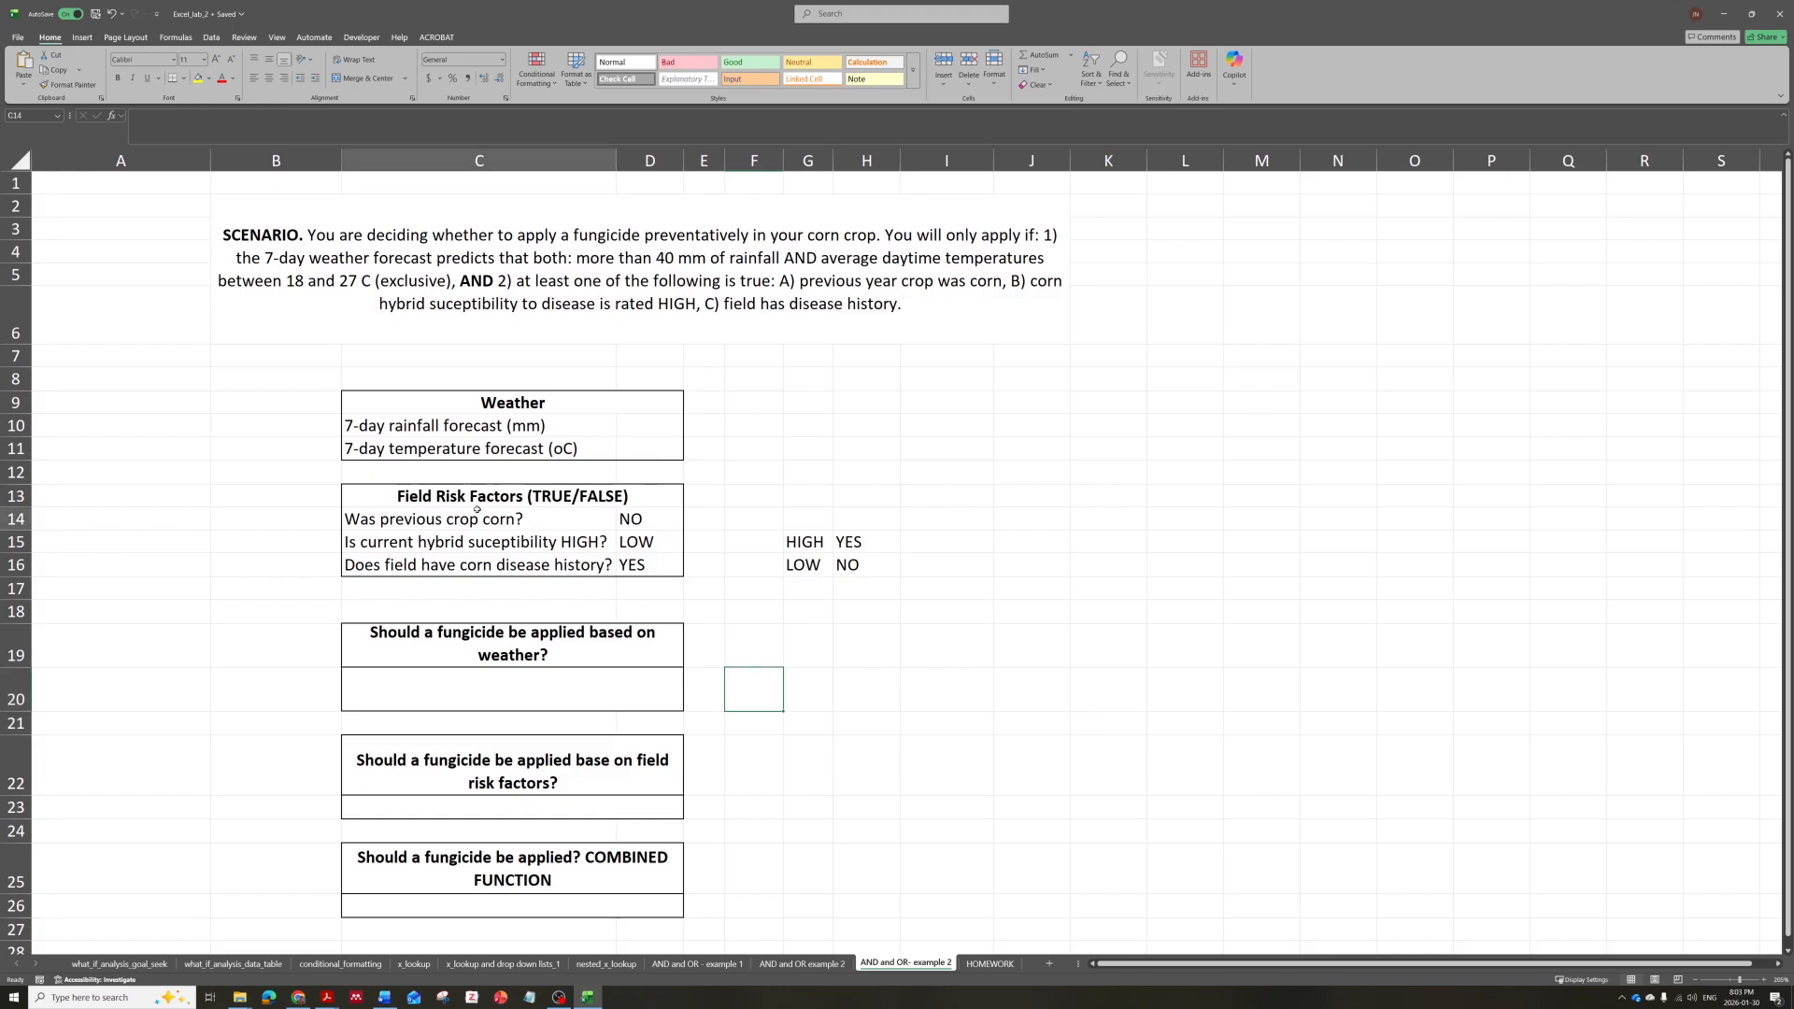
{"action": "left_click", "coordinate": [658, 520]}
{"action": "left_click", "coordinate": [688, 524]}
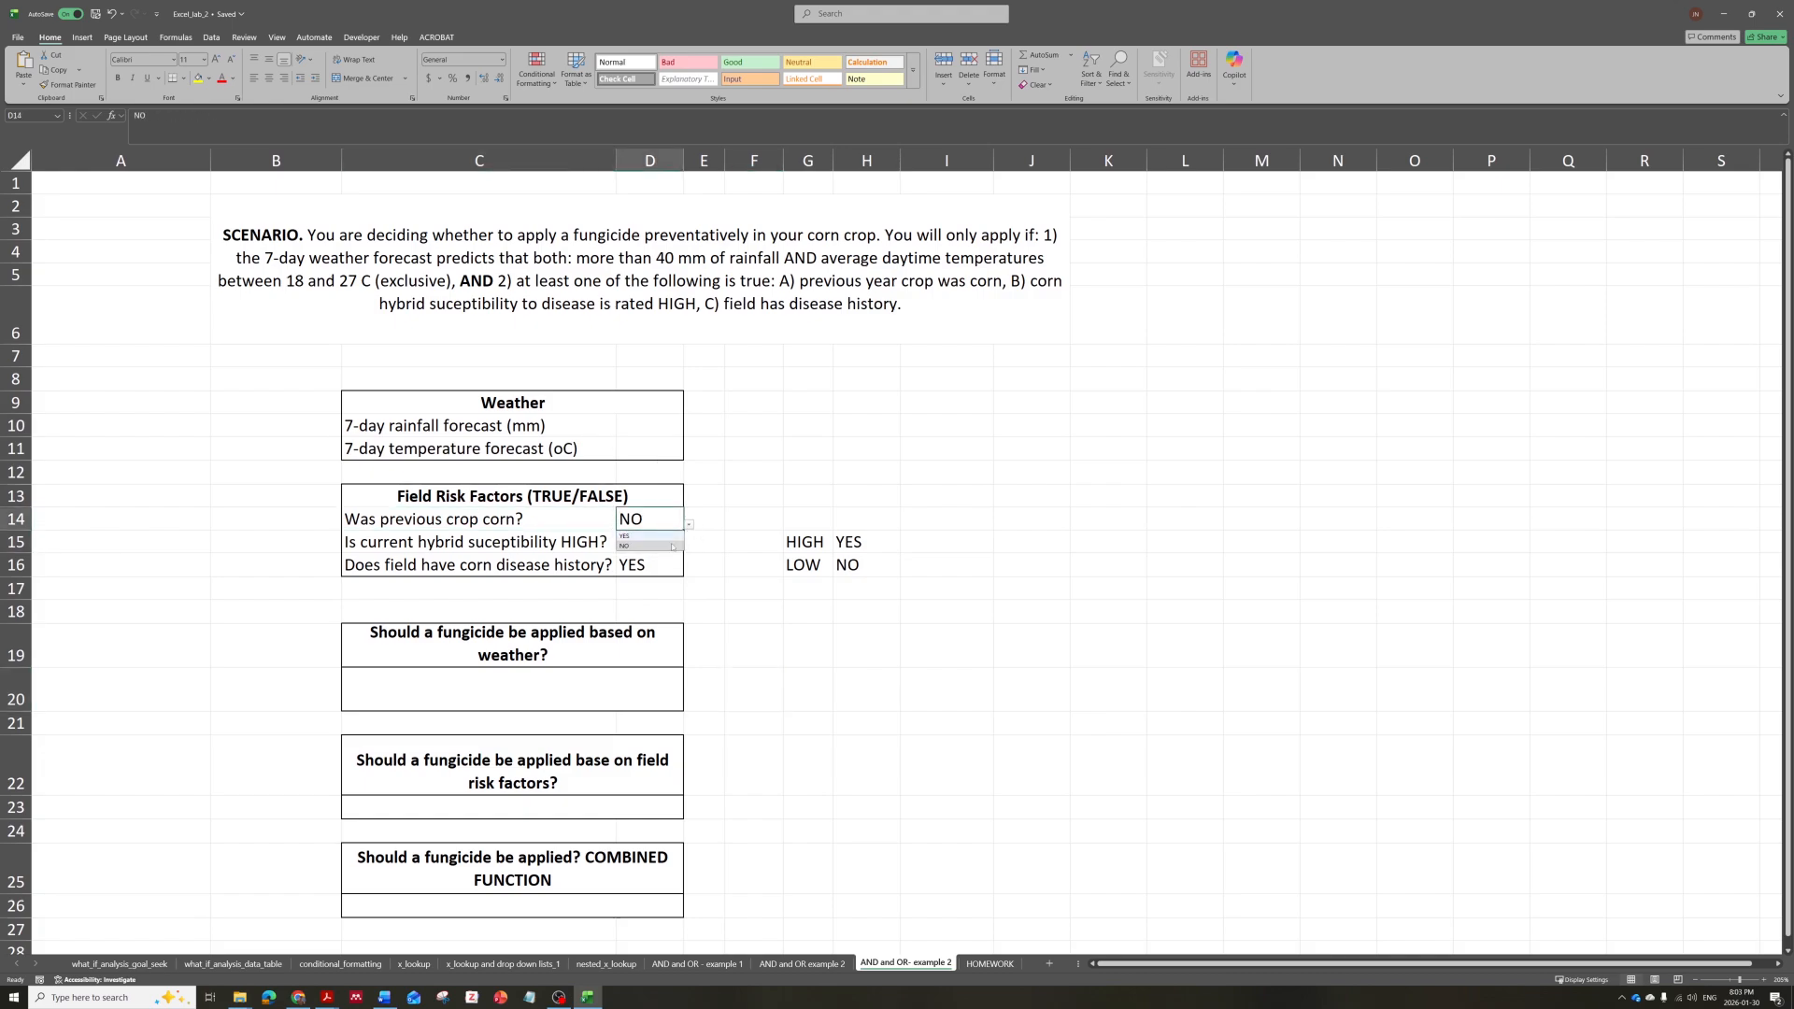
{"action": "left_click", "coordinate": [645, 536]}
{"action": "left_click", "coordinate": [679, 544]}
{"action": "left_click", "coordinate": [688, 548]}
{"action": "left_click", "coordinate": [645, 559]}
{"action": "left_click_drag", "start_coordinate": [651, 521], "coordinate": [644, 565]}
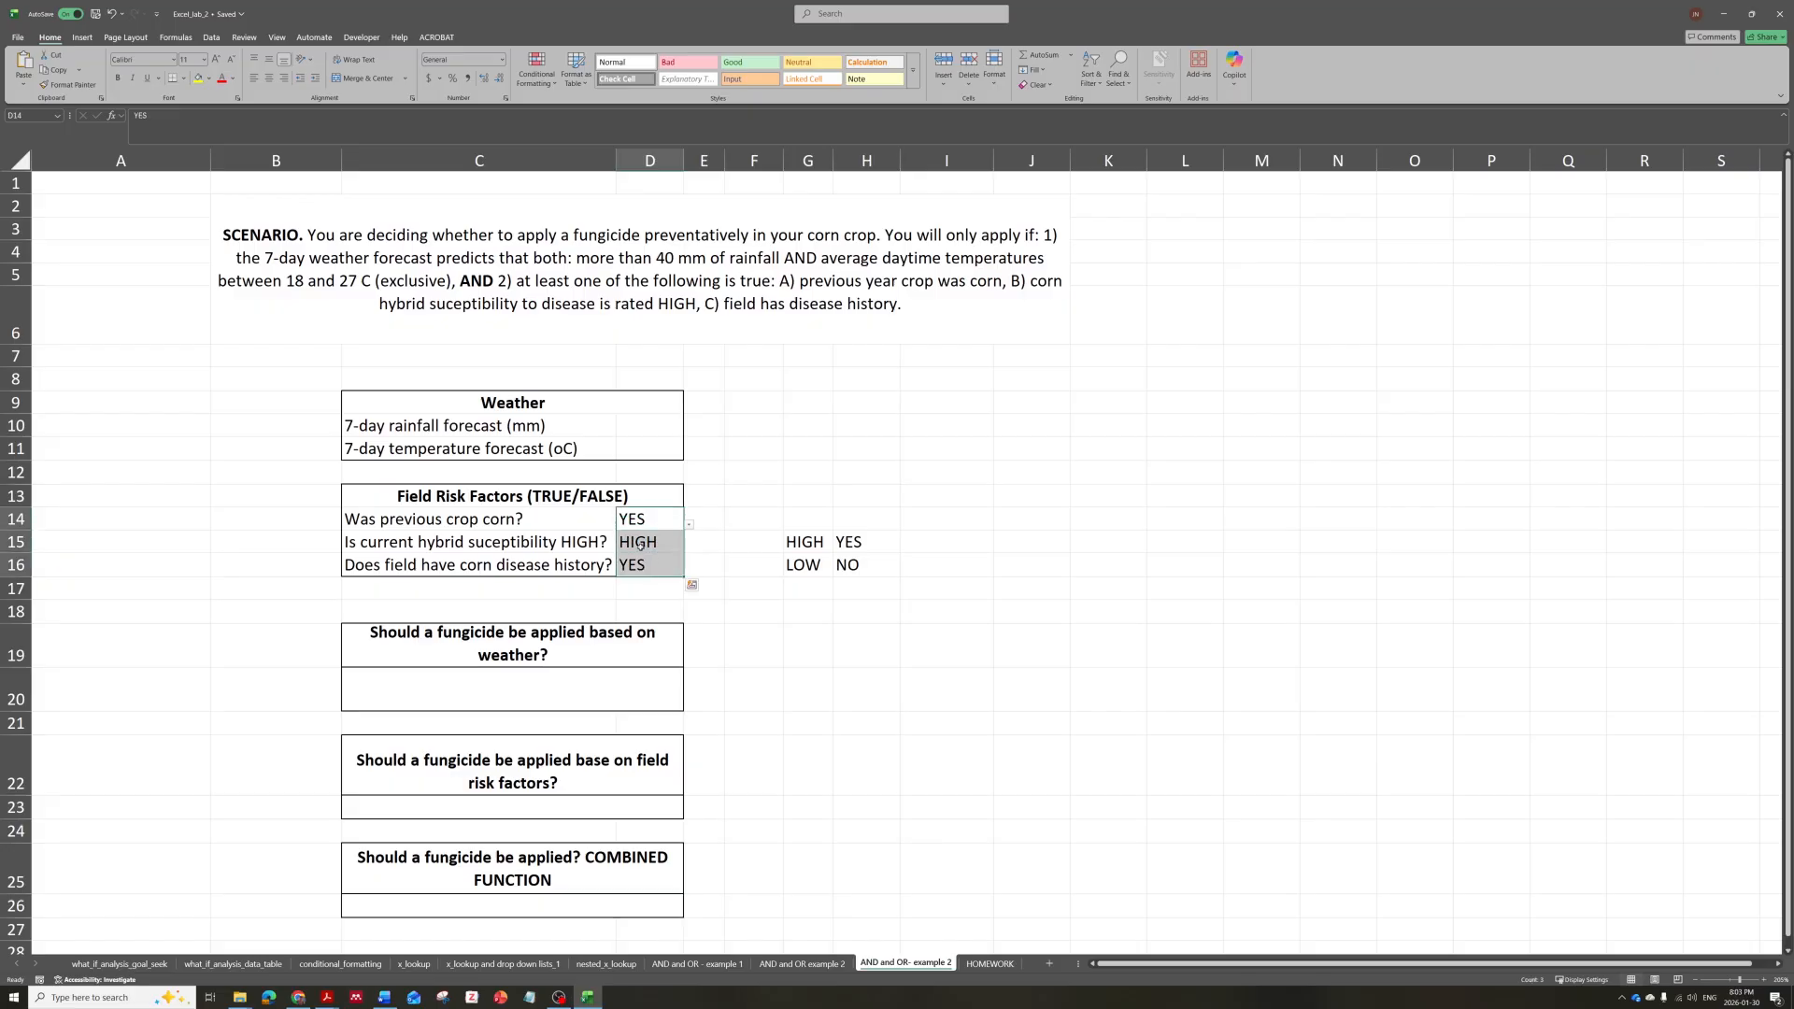
{"action": "left_click", "coordinate": [645, 565]}
{"action": "left_click", "coordinate": [632, 516]}
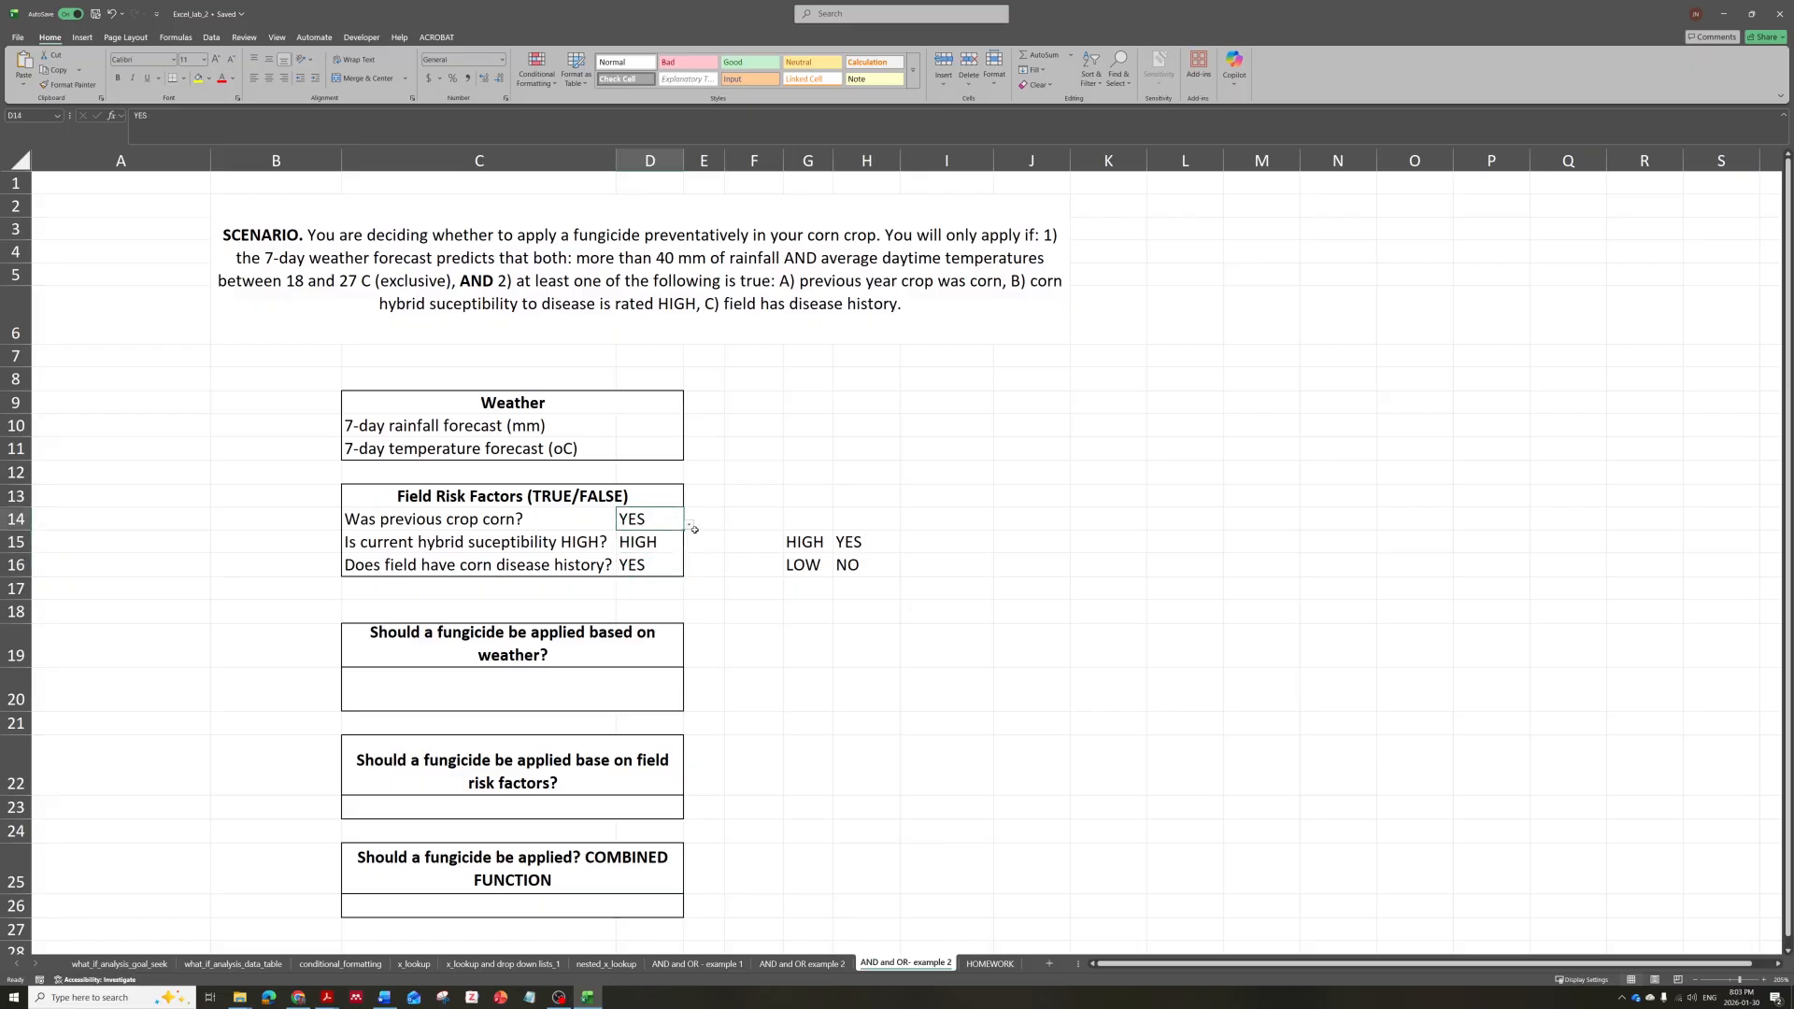
{"action": "left_click", "coordinate": [652, 545]}
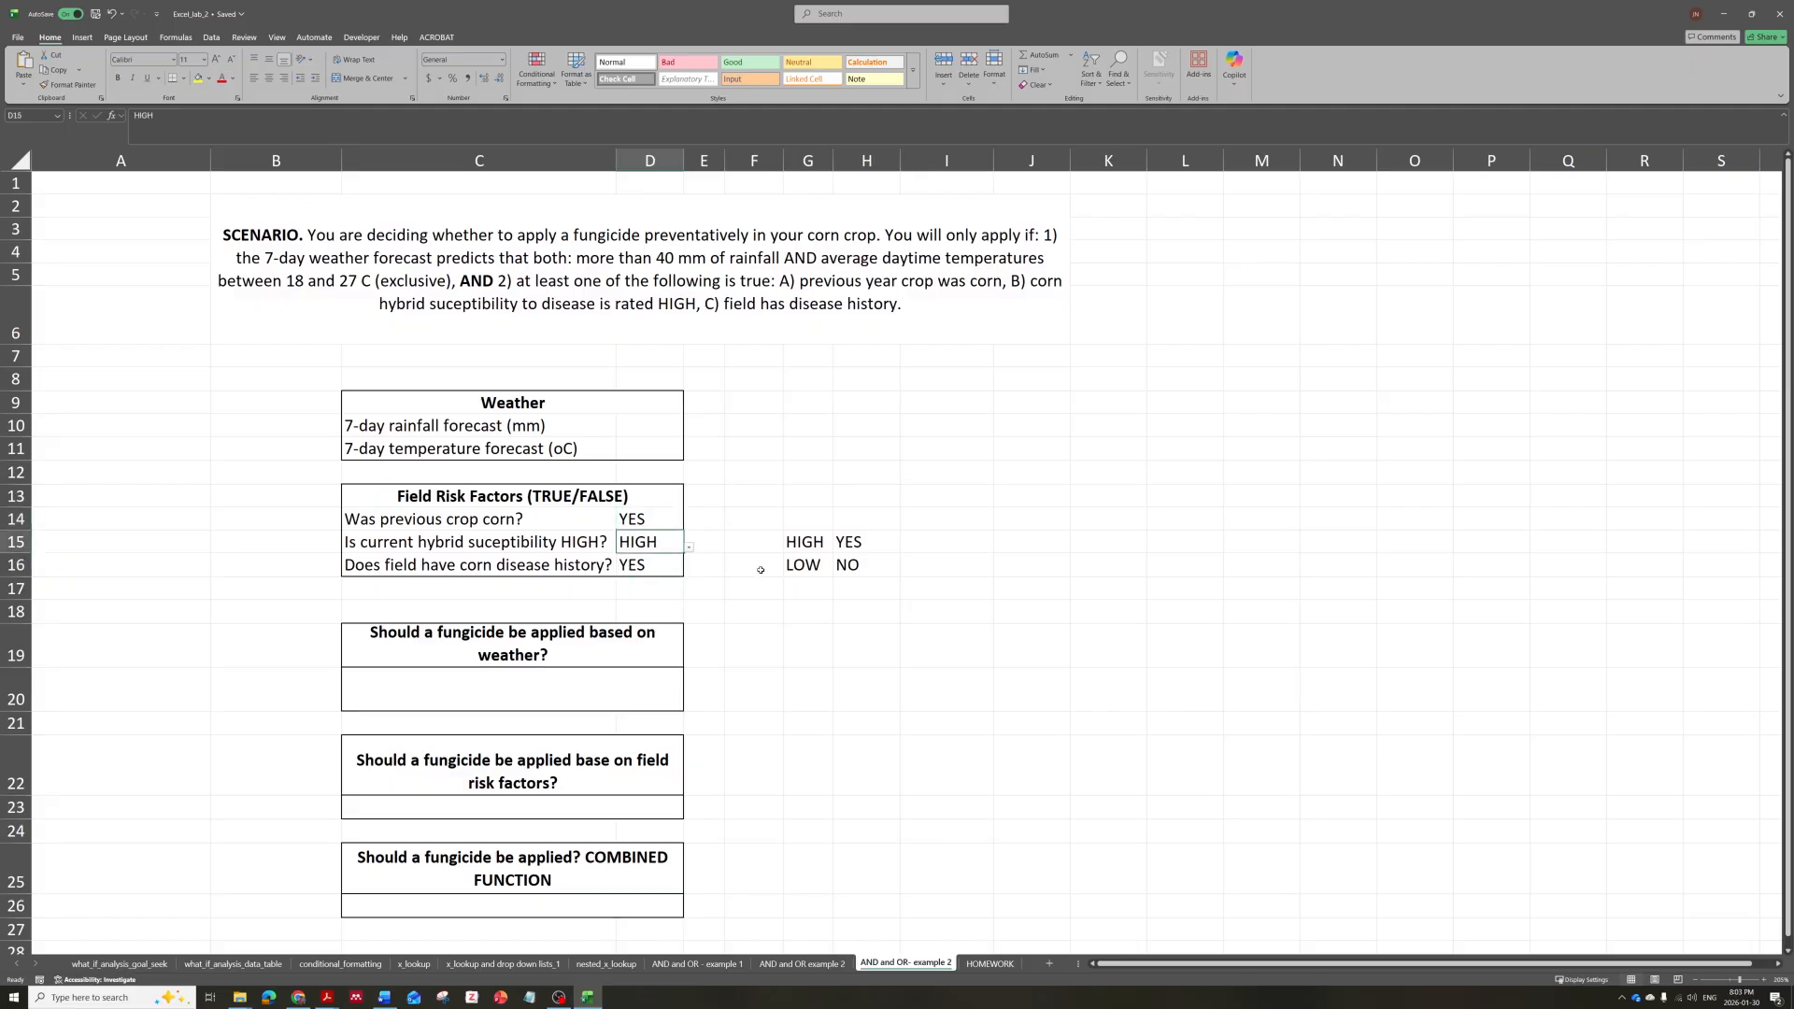
{"action": "left_click", "coordinate": [738, 538]}
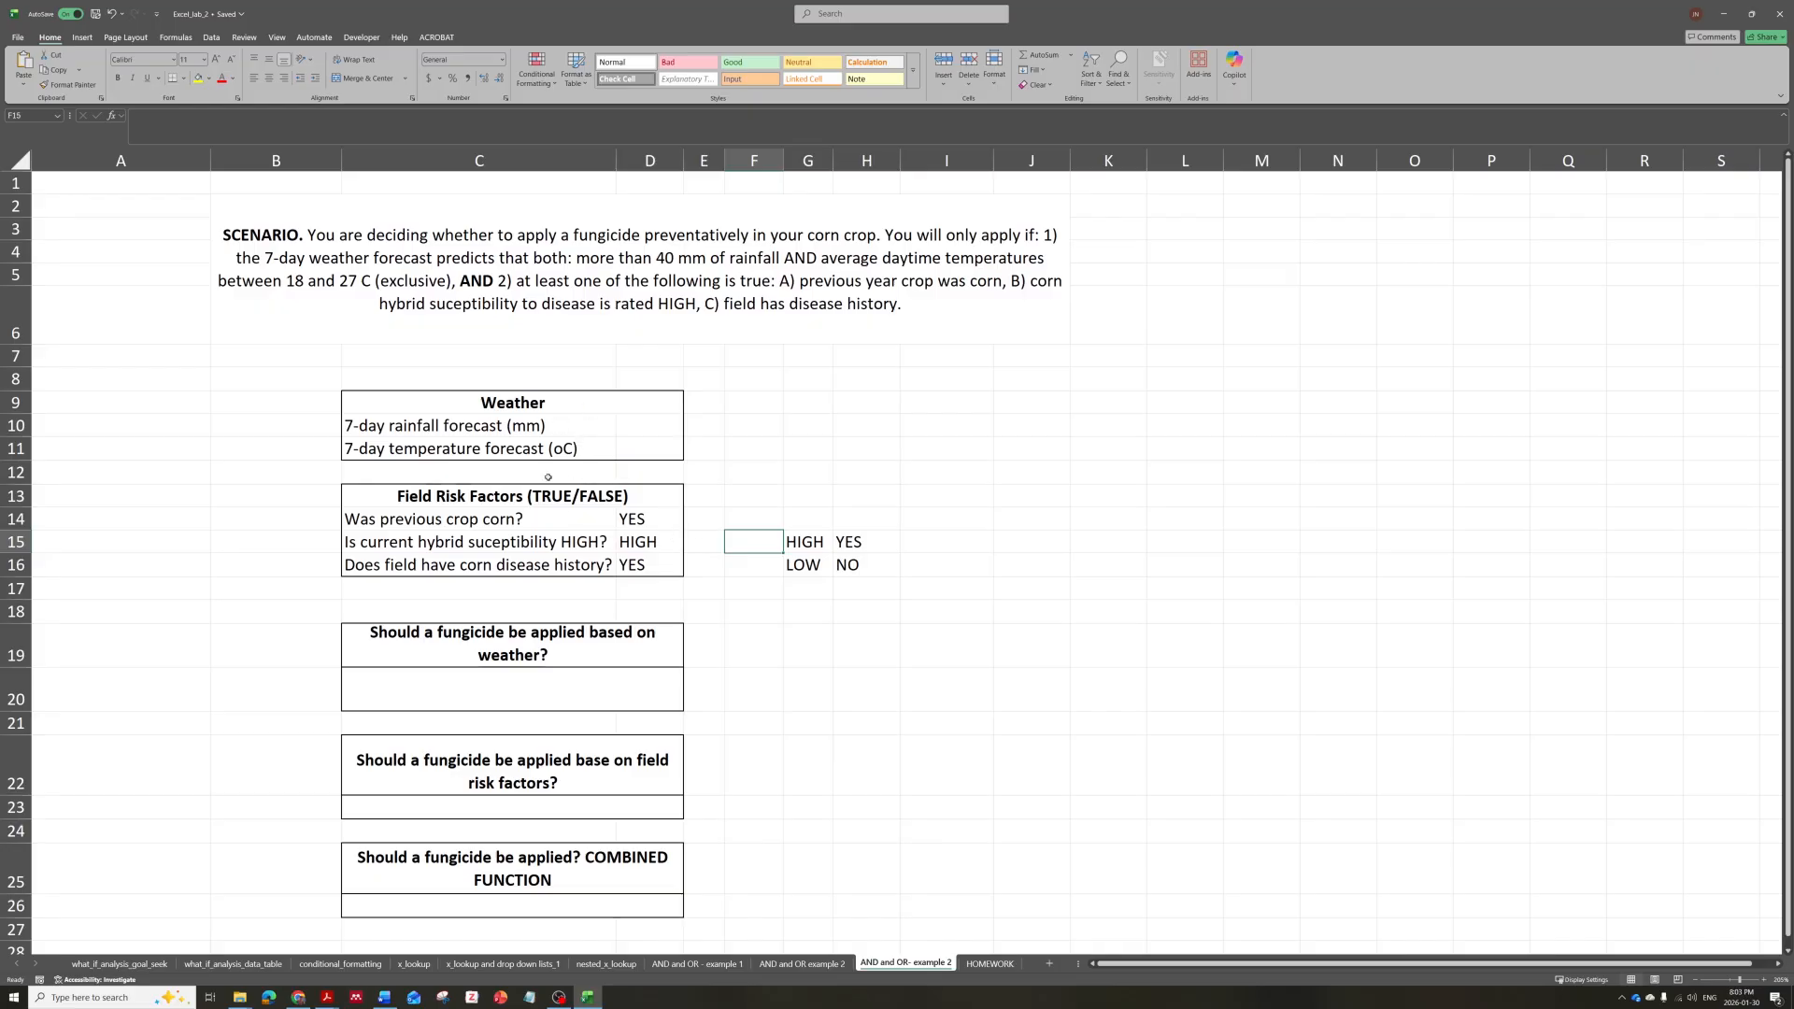
Examine the weather, field risk factor and combined function decision boxes and the input cells each one depends on.
{"action": "scroll", "coordinate": [551, 483], "scroll_direction": "down", "scroll_amount": 2}
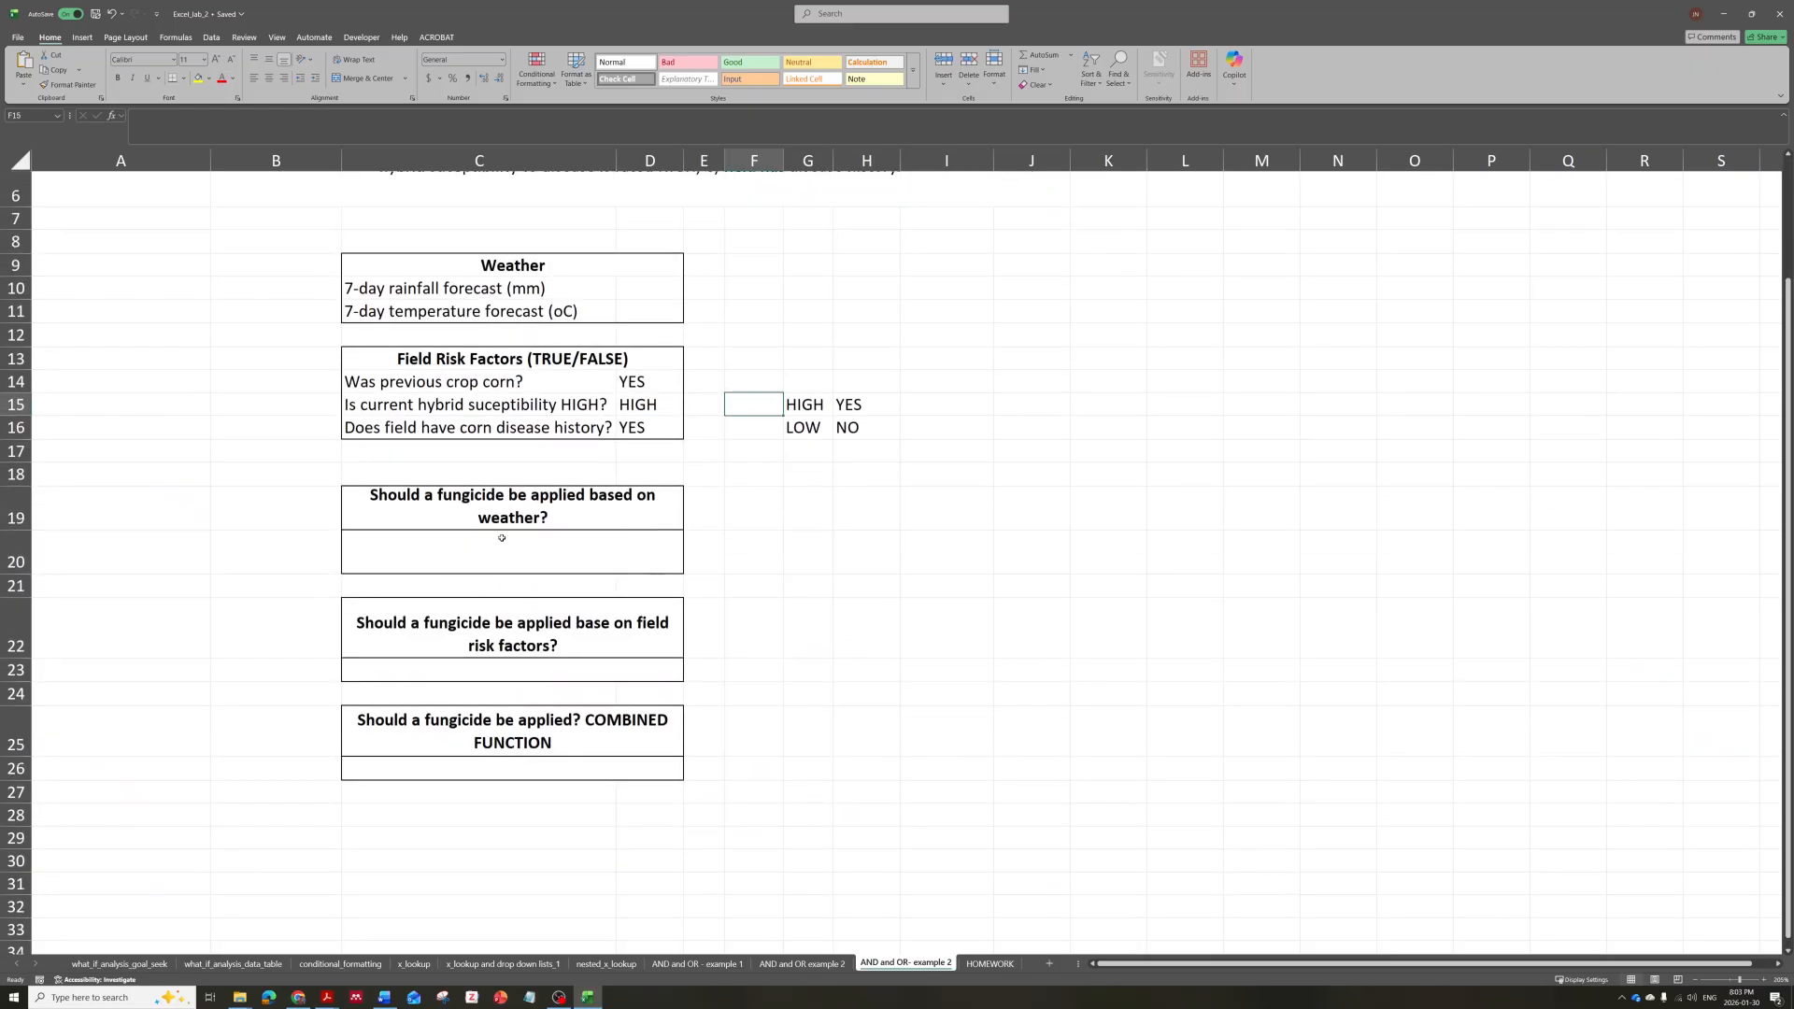
{"action": "left_click", "coordinate": [585, 532]}
{"action": "left_click_drag", "start_coordinate": [501, 287], "coordinate": [663, 319]}
{"action": "left_click", "coordinate": [662, 318]}
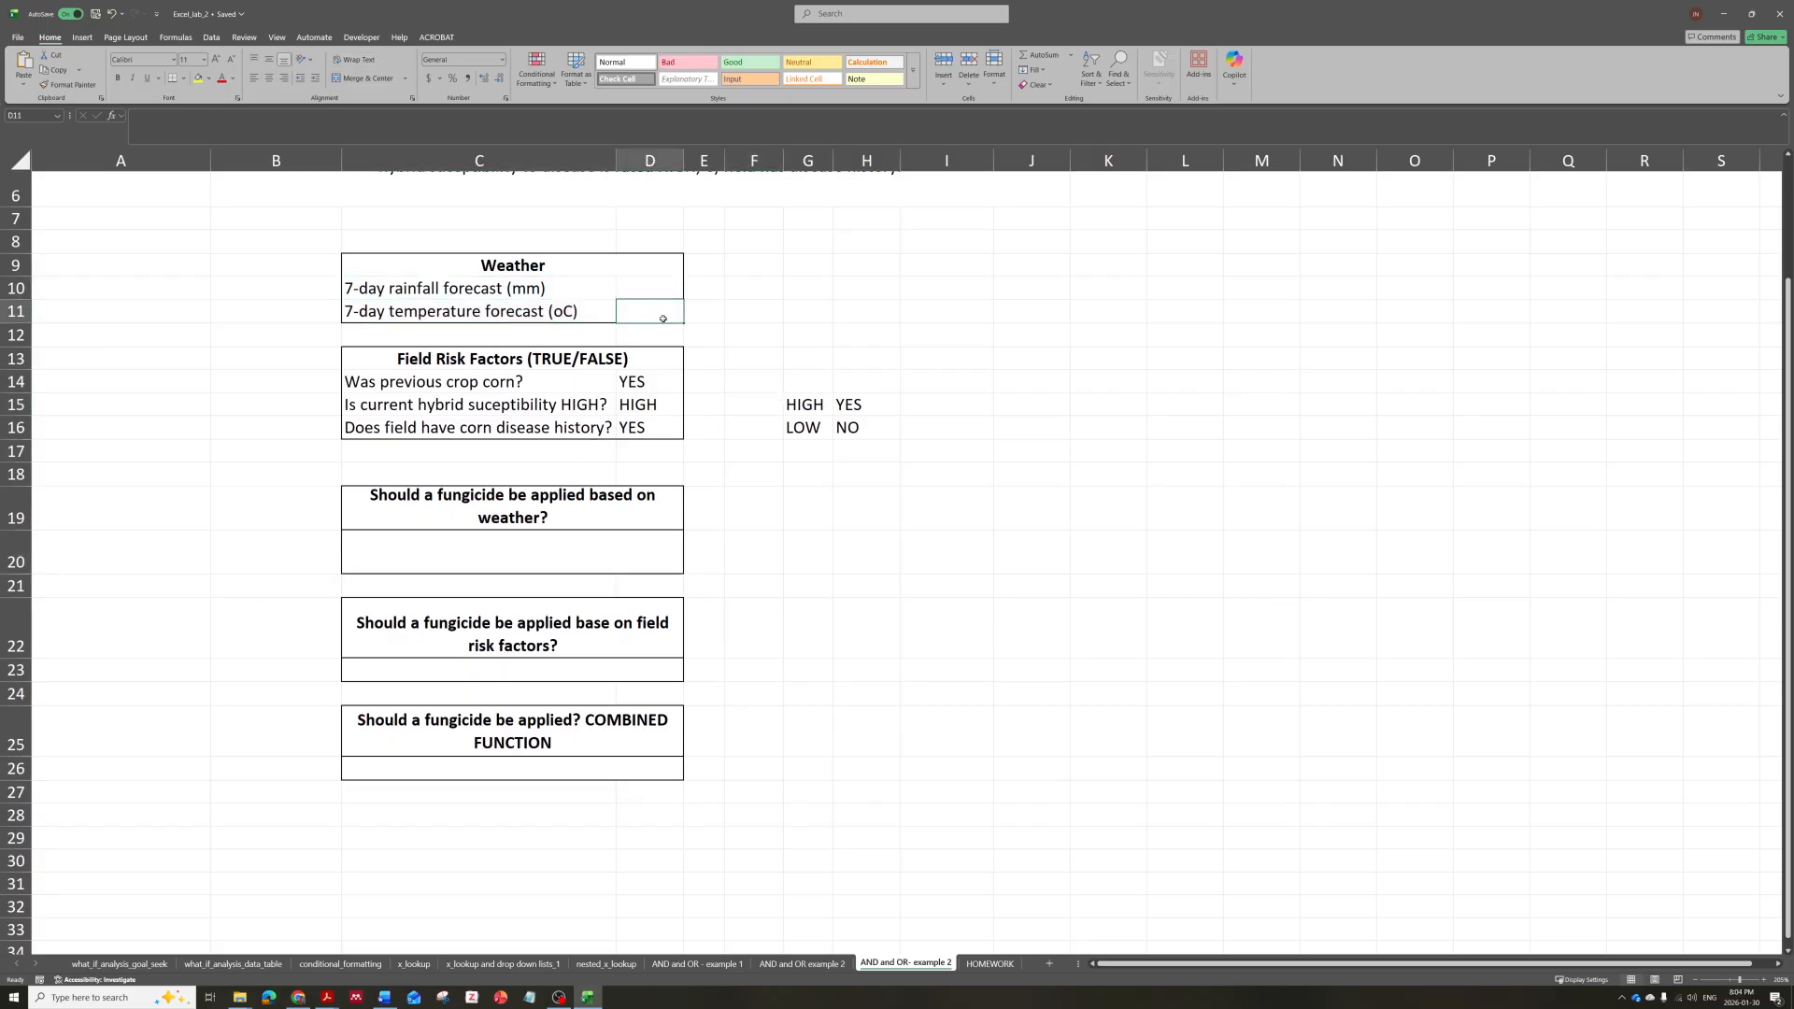
{"action": "left_click", "coordinate": [509, 670]}
{"action": "left_click_drag", "start_coordinate": [513, 381], "coordinate": [514, 430]}
{"action": "left_click", "coordinate": [566, 725]}
{"action": "left_click", "coordinate": [437, 773]}
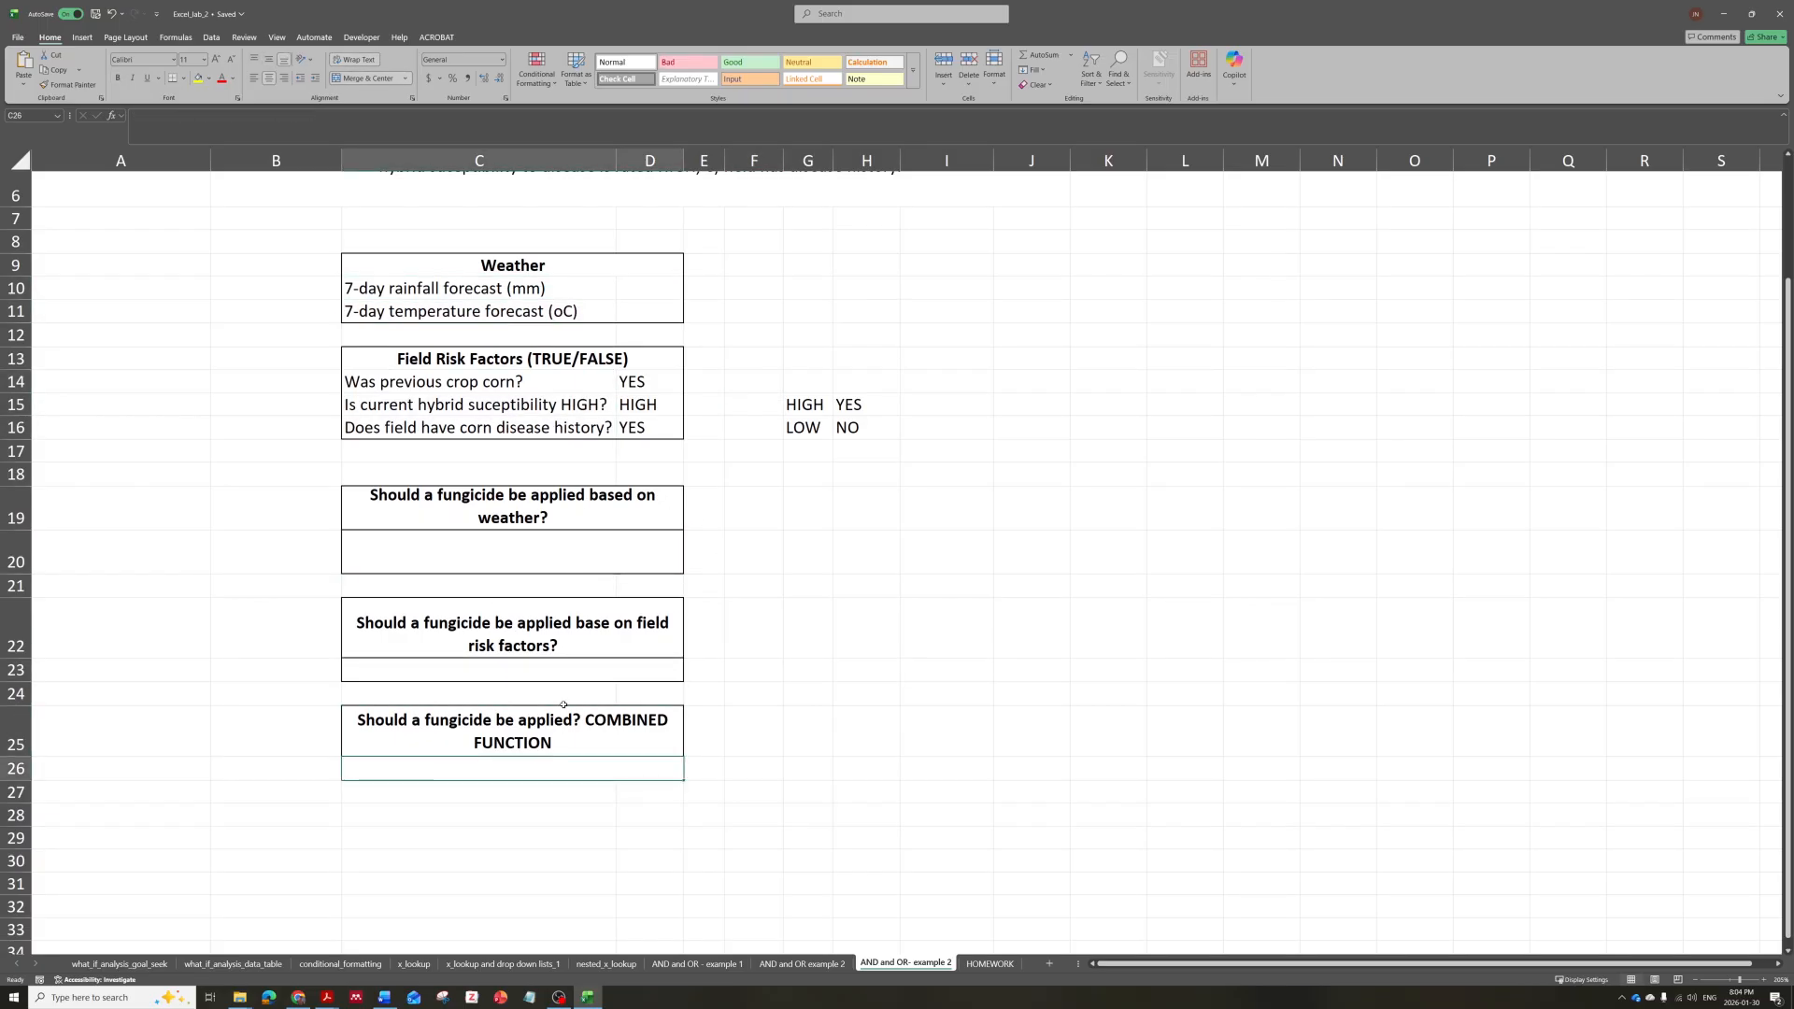
{"action": "left_click", "coordinate": [504, 556]}
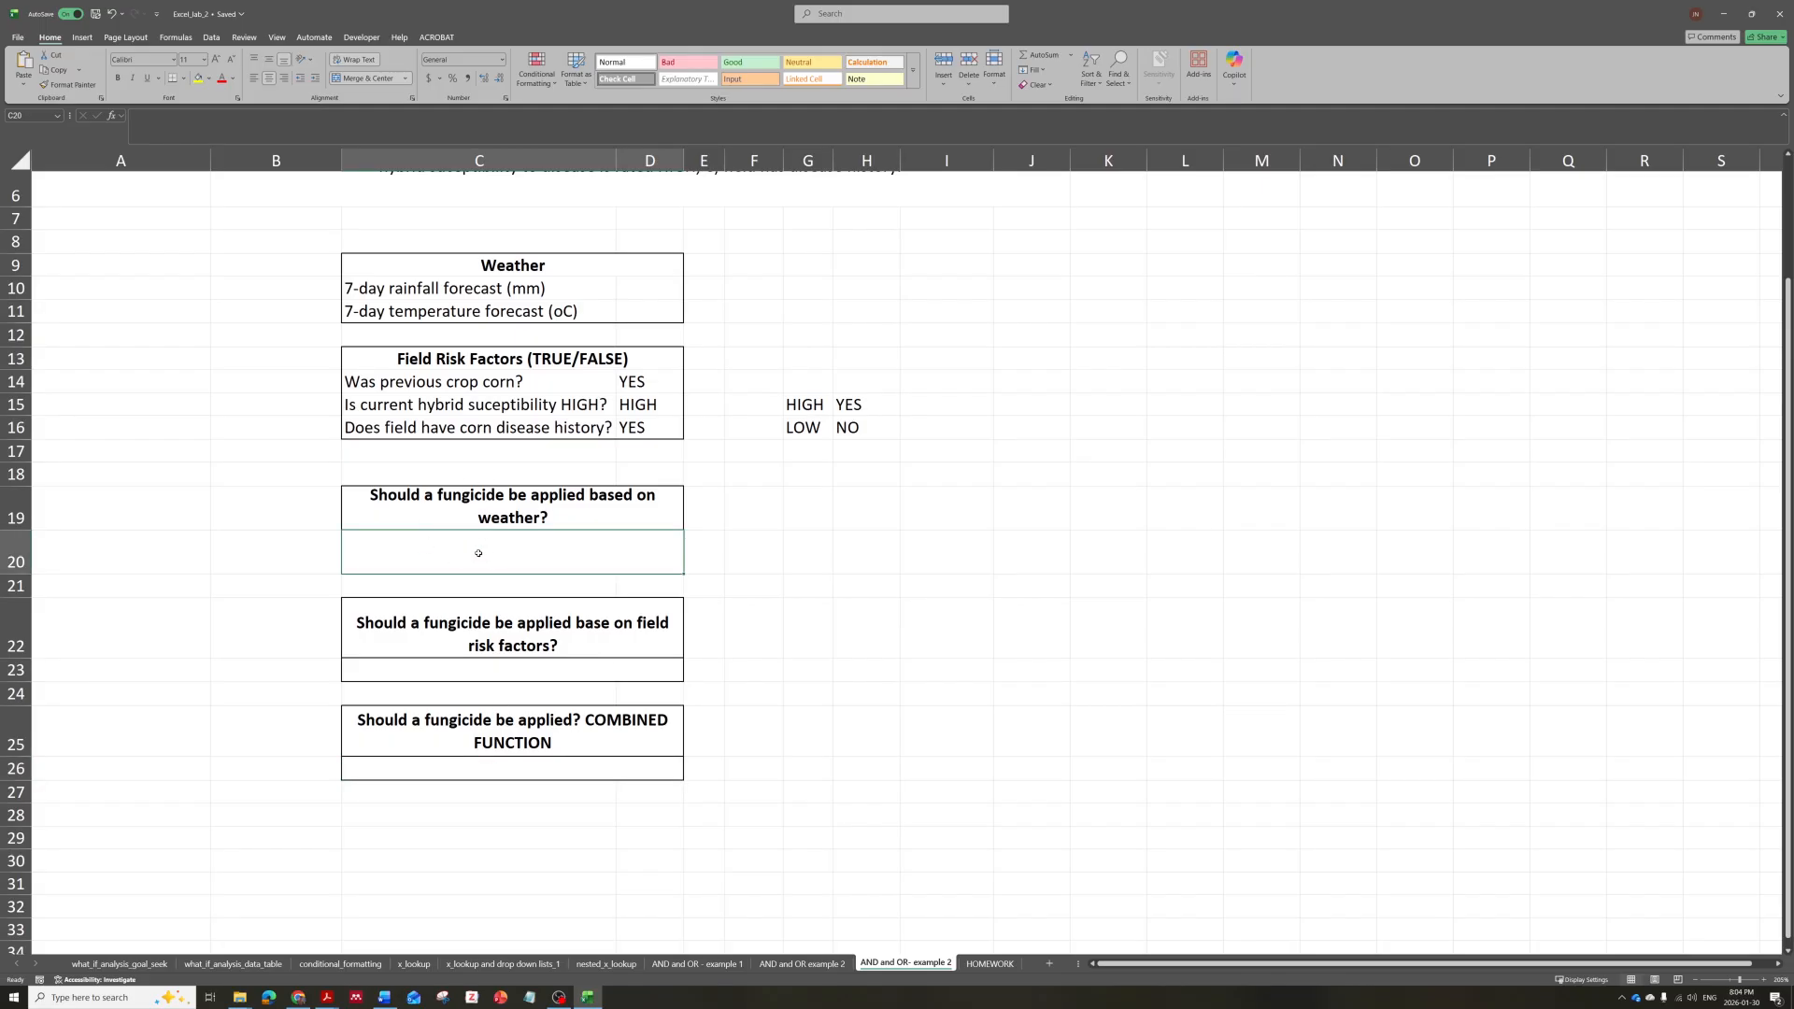
{"action": "left_click", "coordinate": [542, 662]}
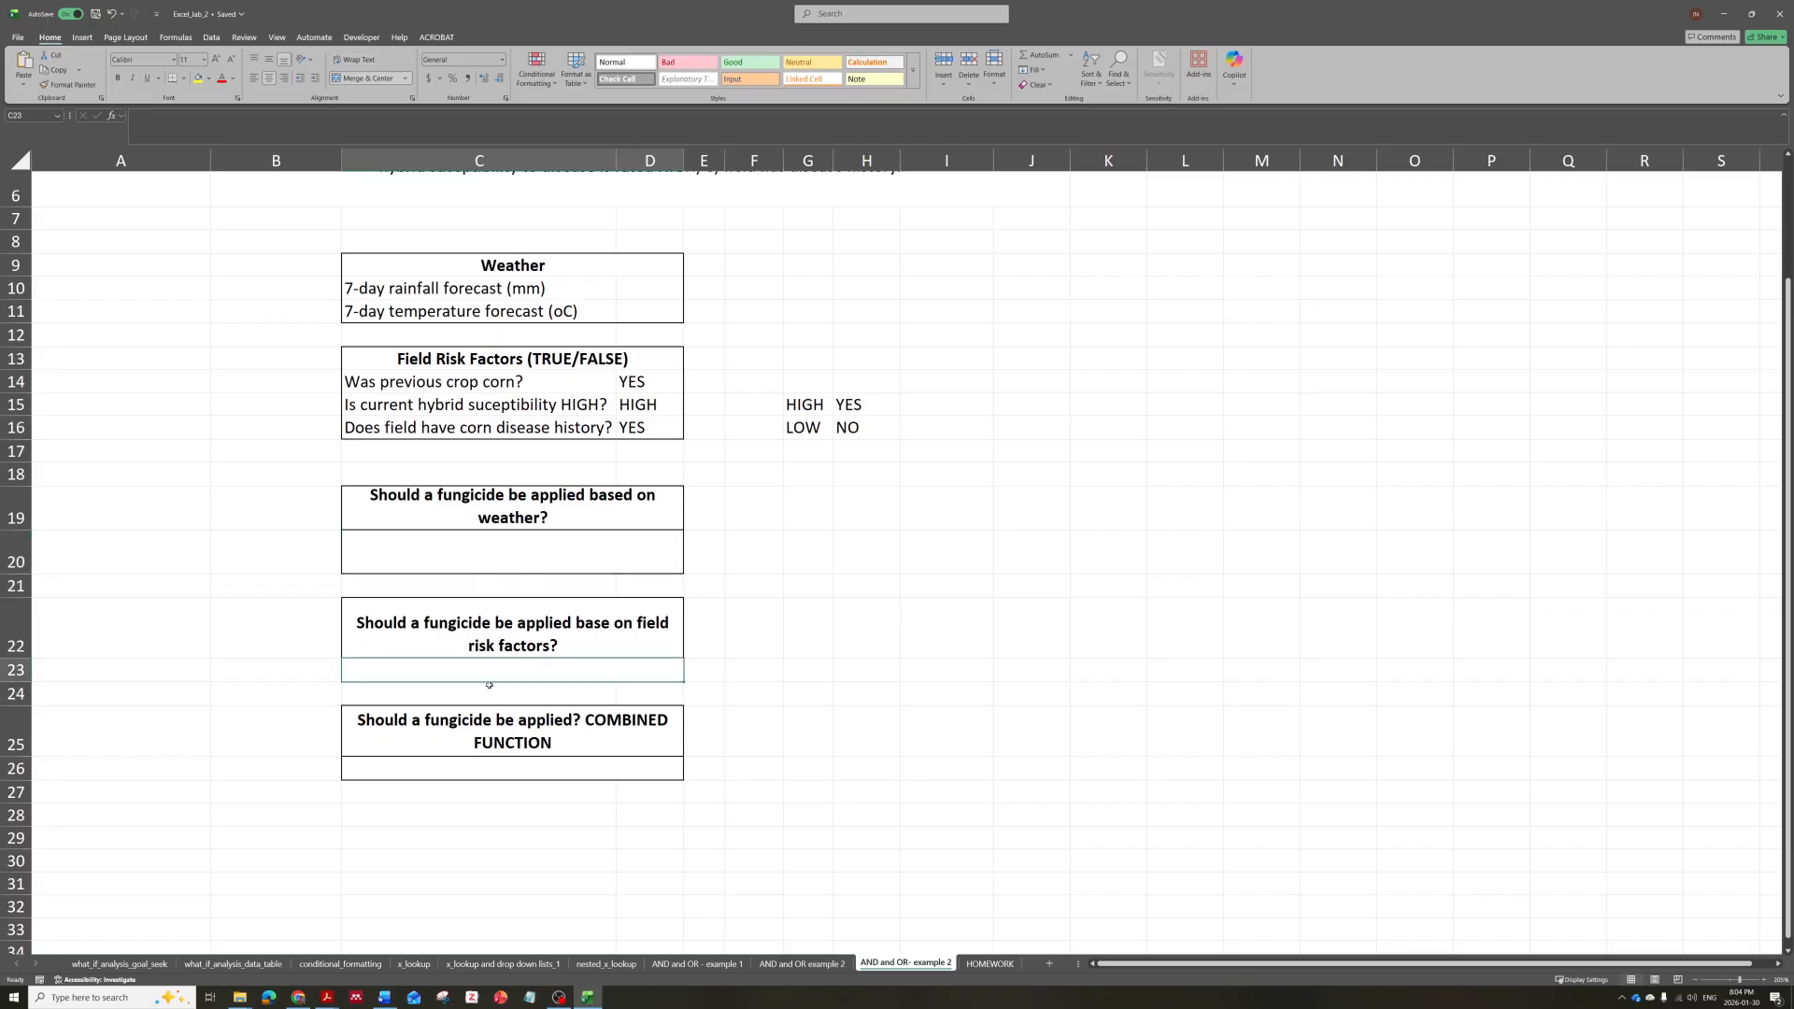
{"action": "left_click", "coordinate": [555, 775]}
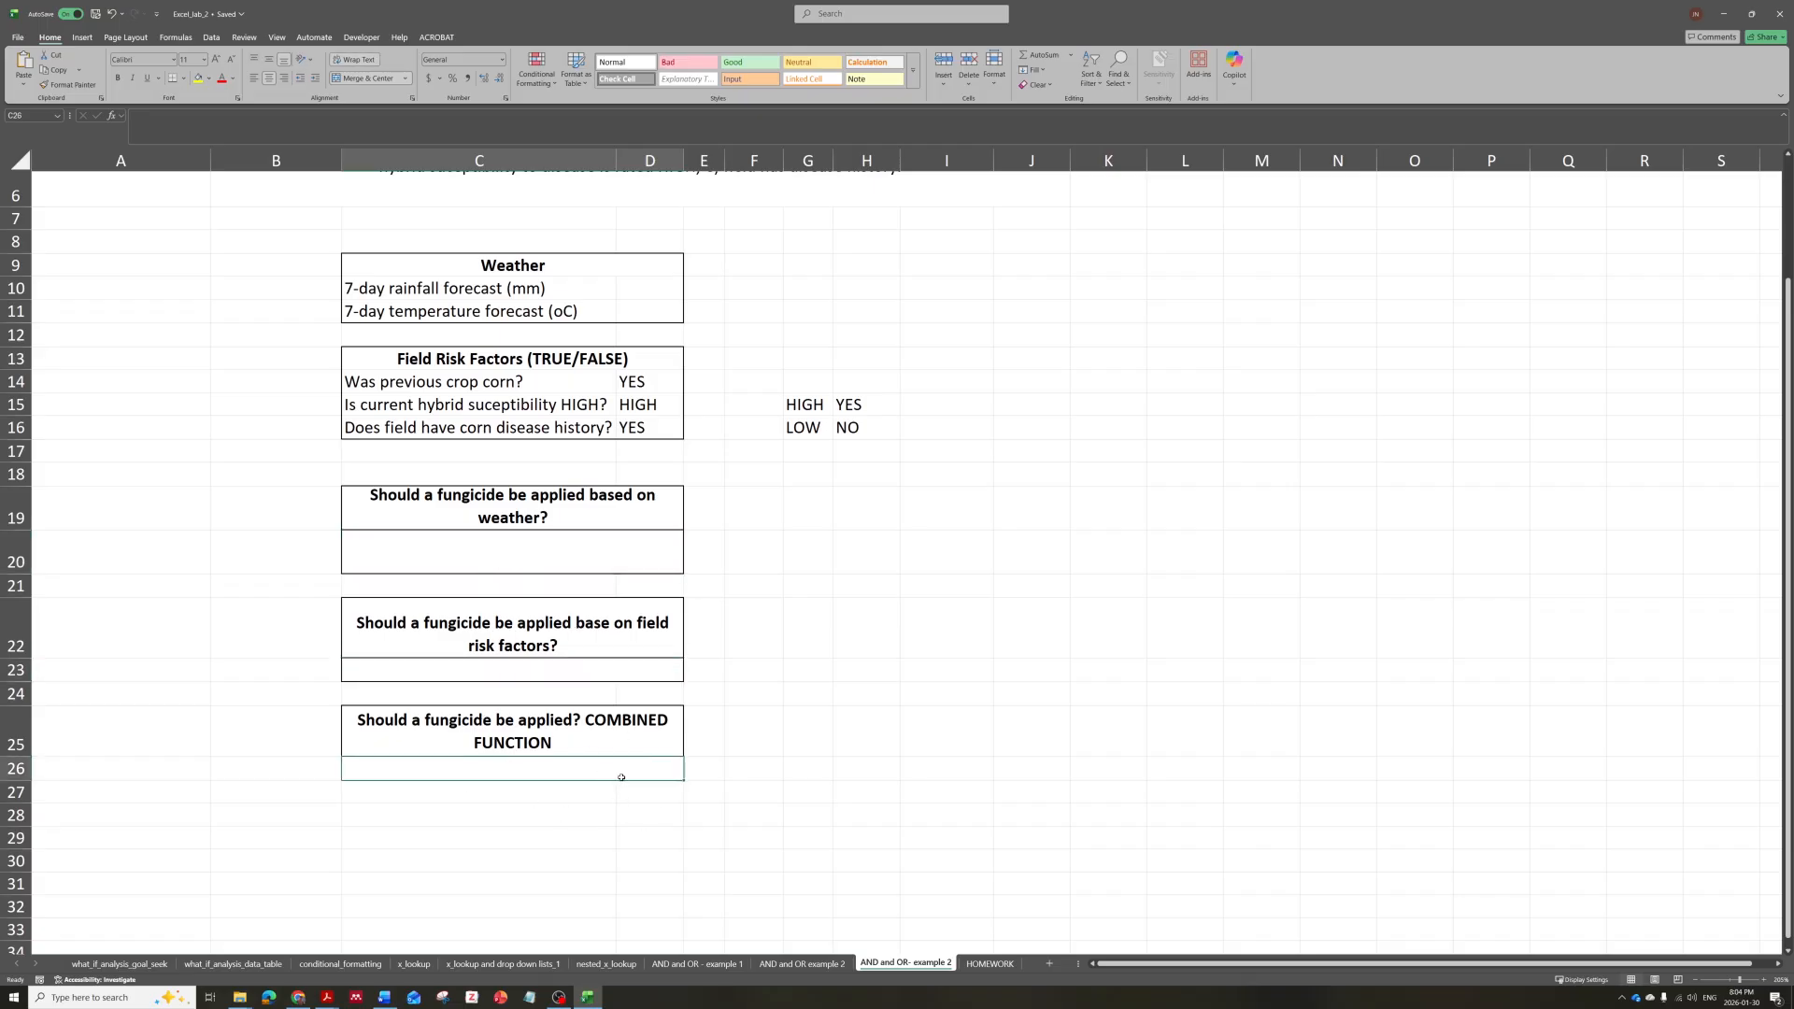
Enter a 7-day rainfall forecast of 41 mm in D10 and a temperature forecast of 20 °C in D11.
{"action": "scroll", "coordinate": [546, 691], "scroll_direction": "up", "scroll_amount": 1}
{"action": "scroll", "coordinate": [596, 482], "scroll_direction": "up", "scroll_amount": 1}
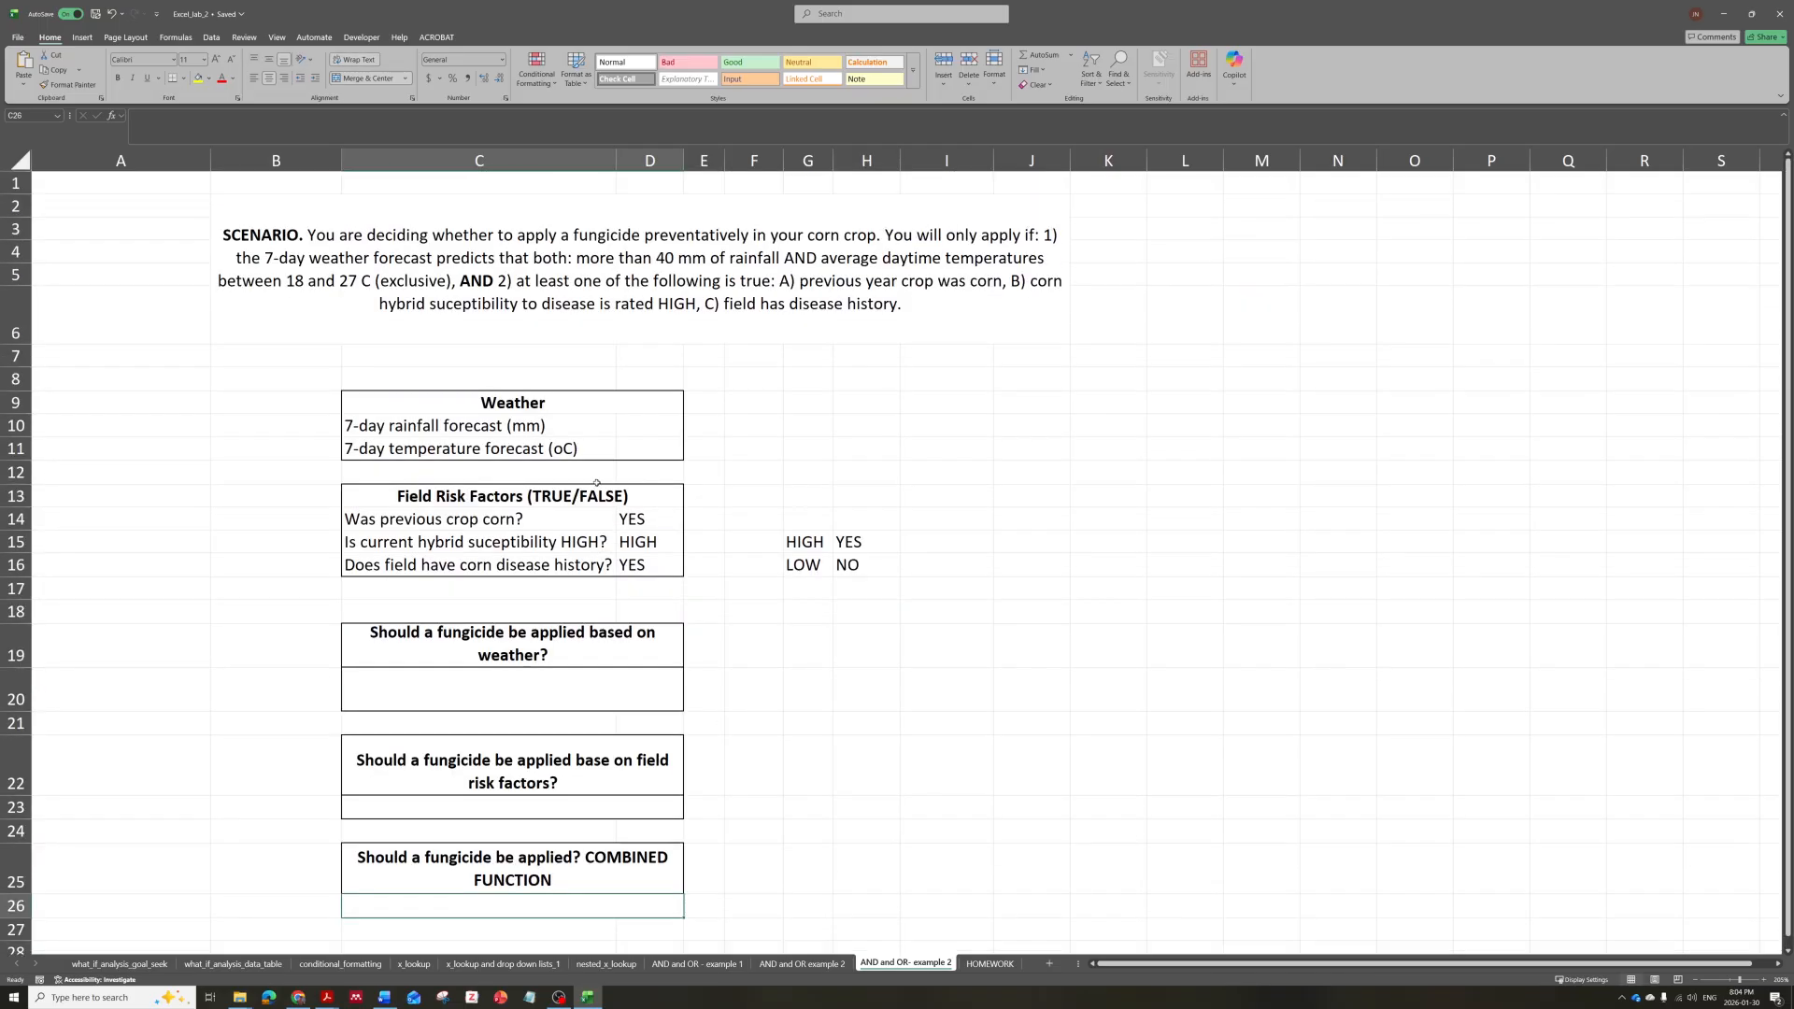
{"action": "left_click", "coordinate": [649, 425]}
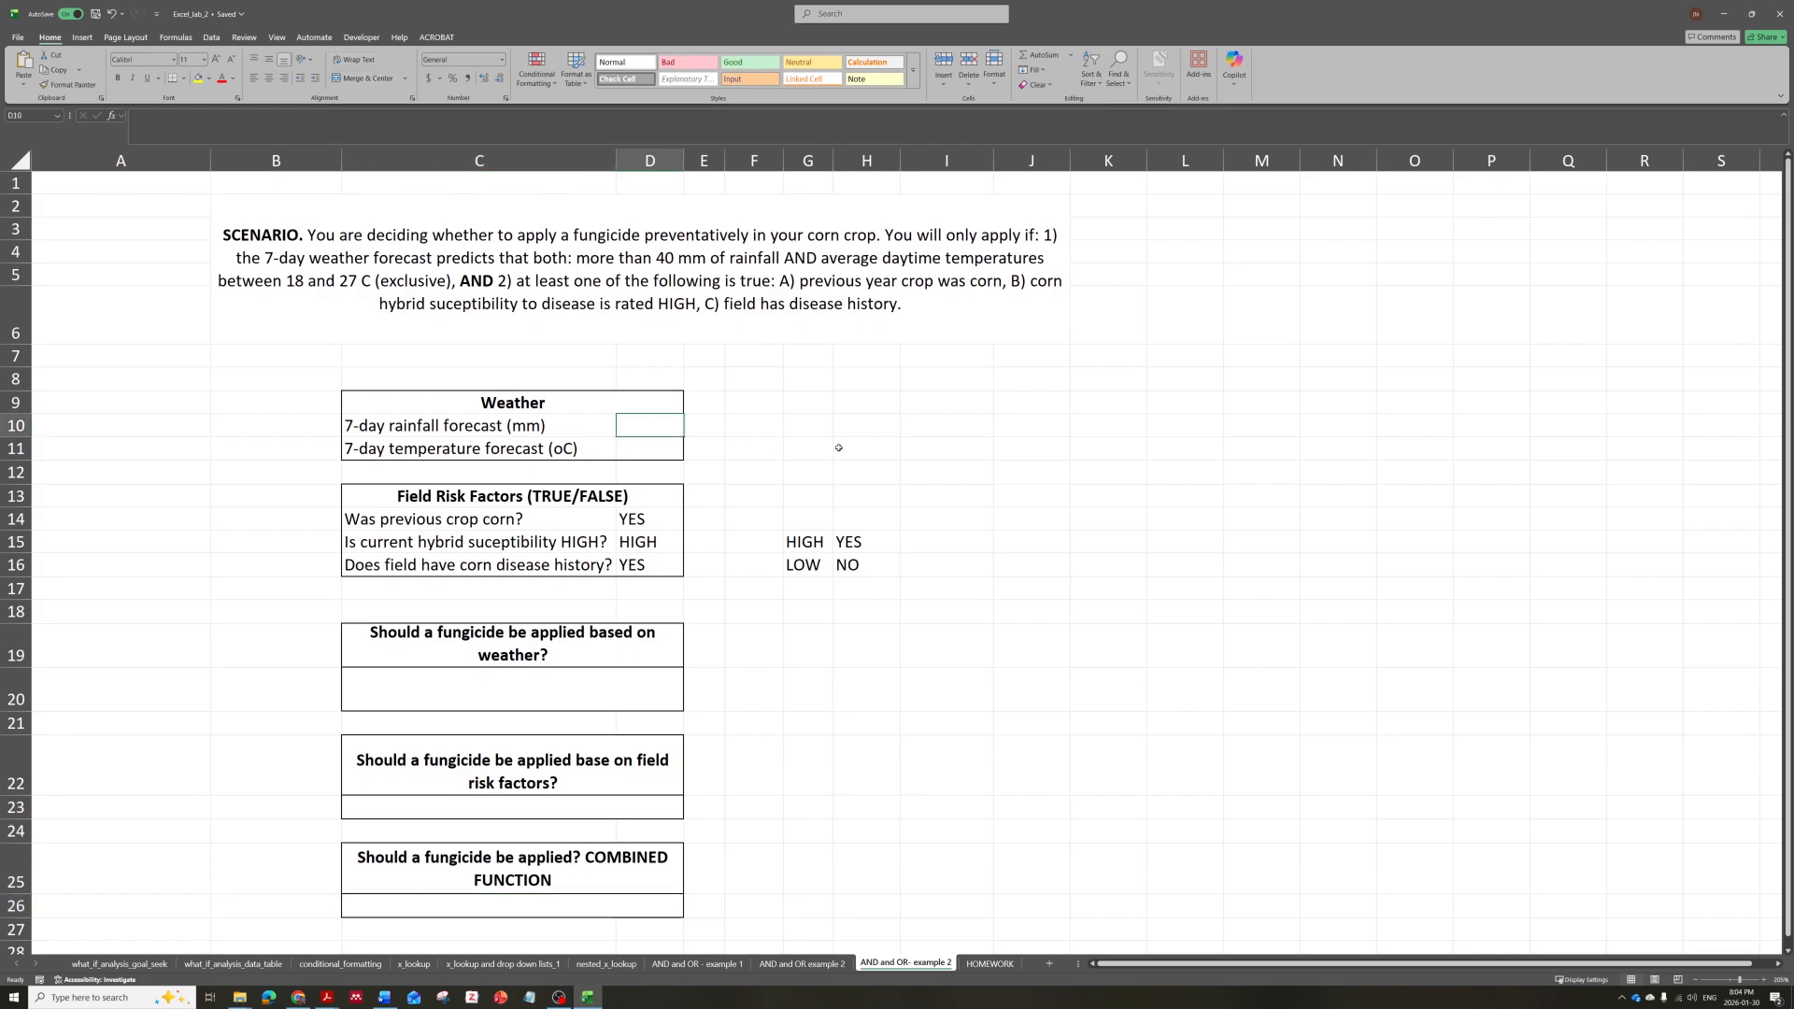
{"action": "type", "text": "41"}
{"action": "key", "text": "Return"}
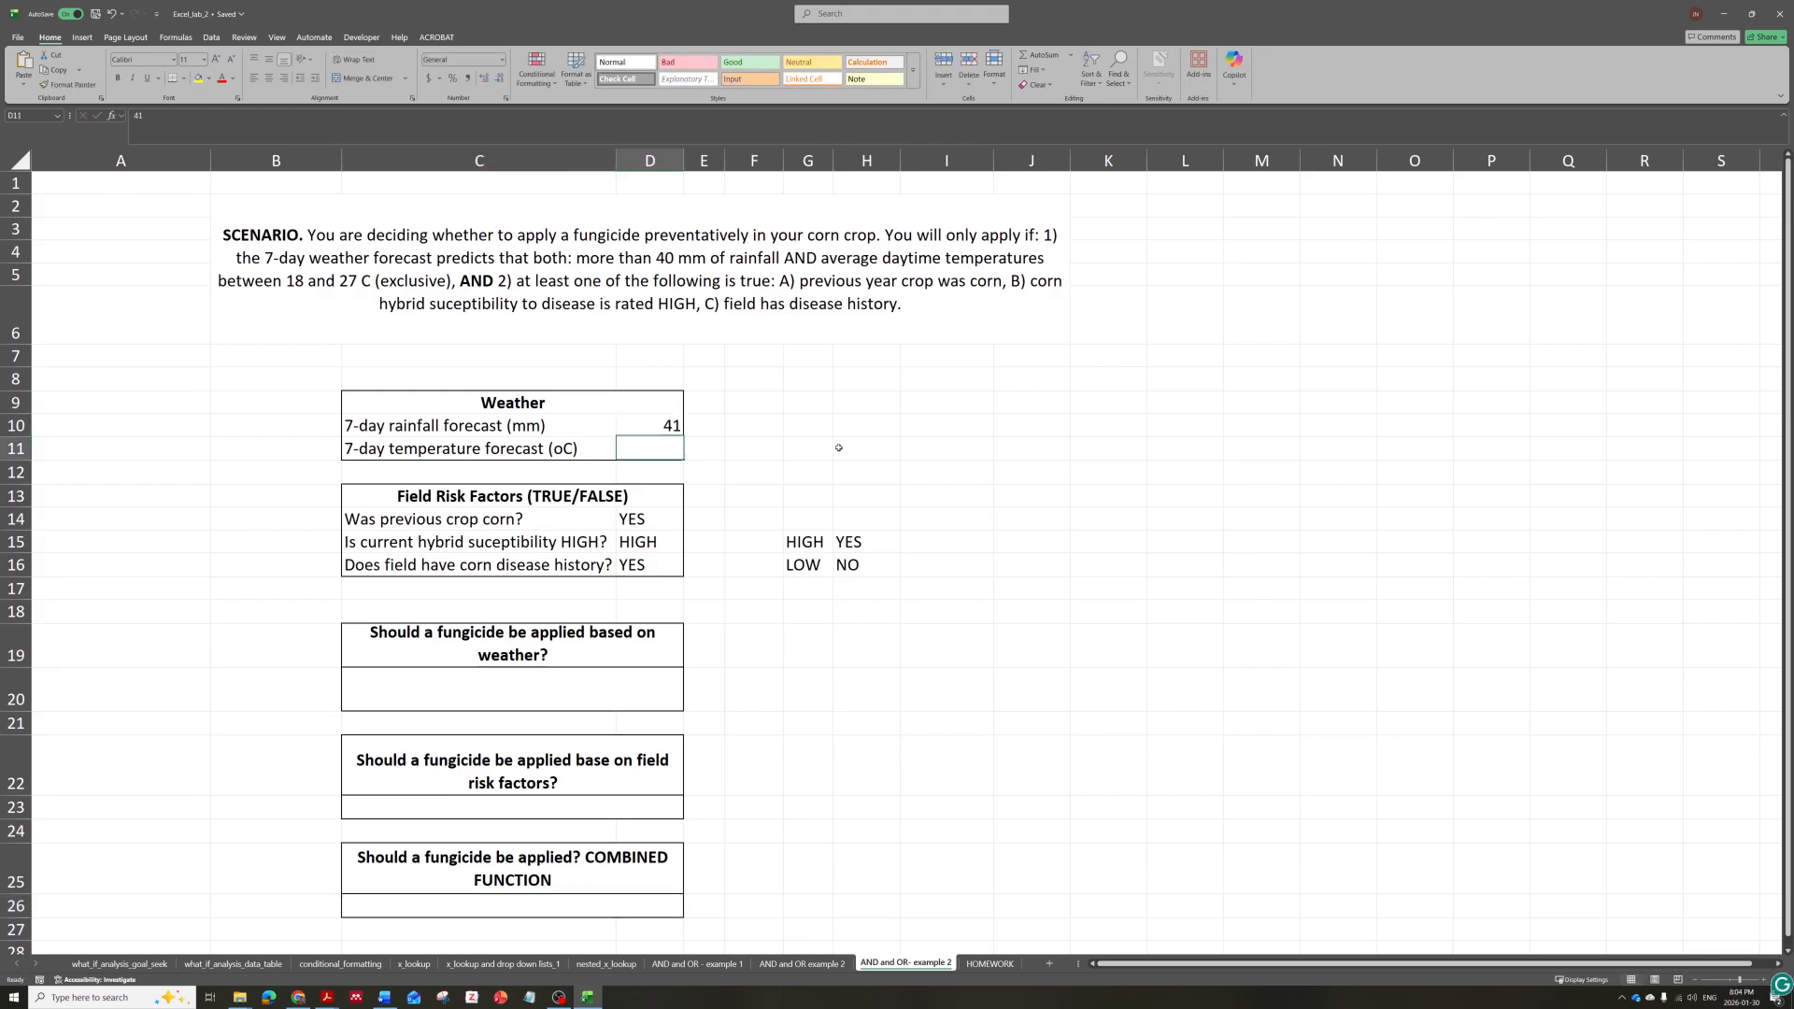
{"action": "type", "text": "20"}
{"action": "key", "text": "Return"}
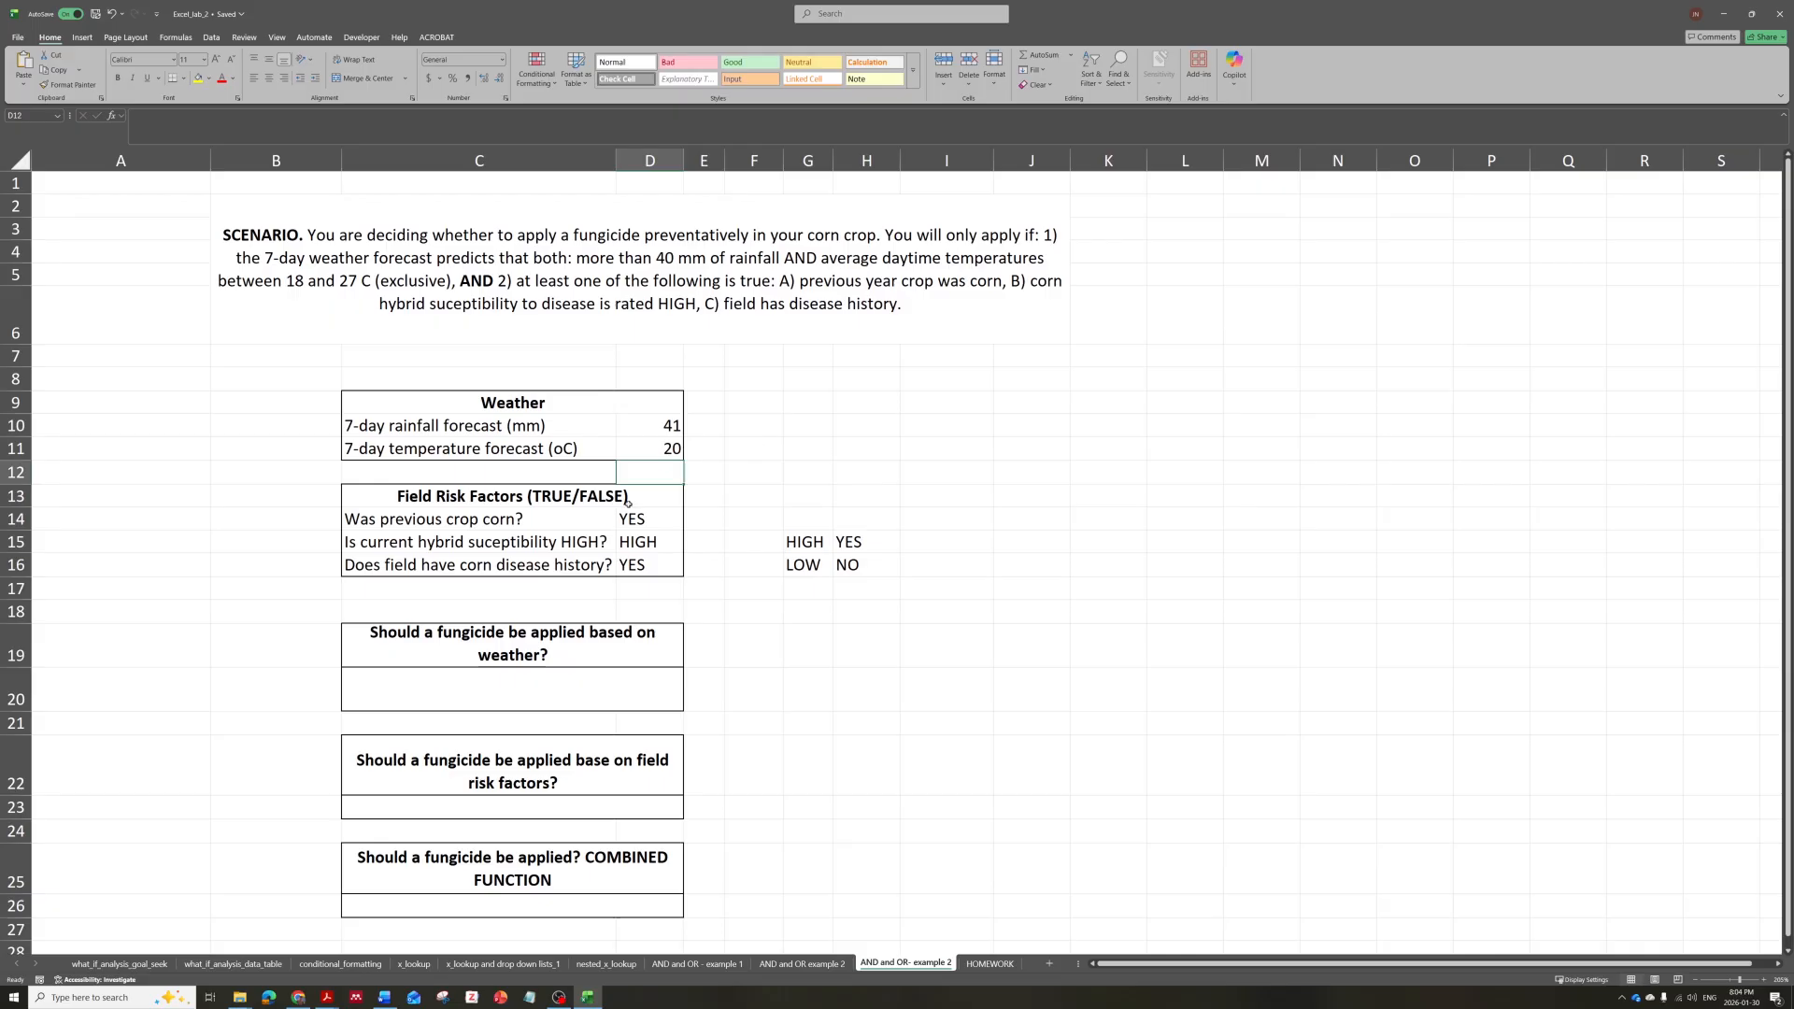
{"action": "double_click", "coordinate": [528, 683]}
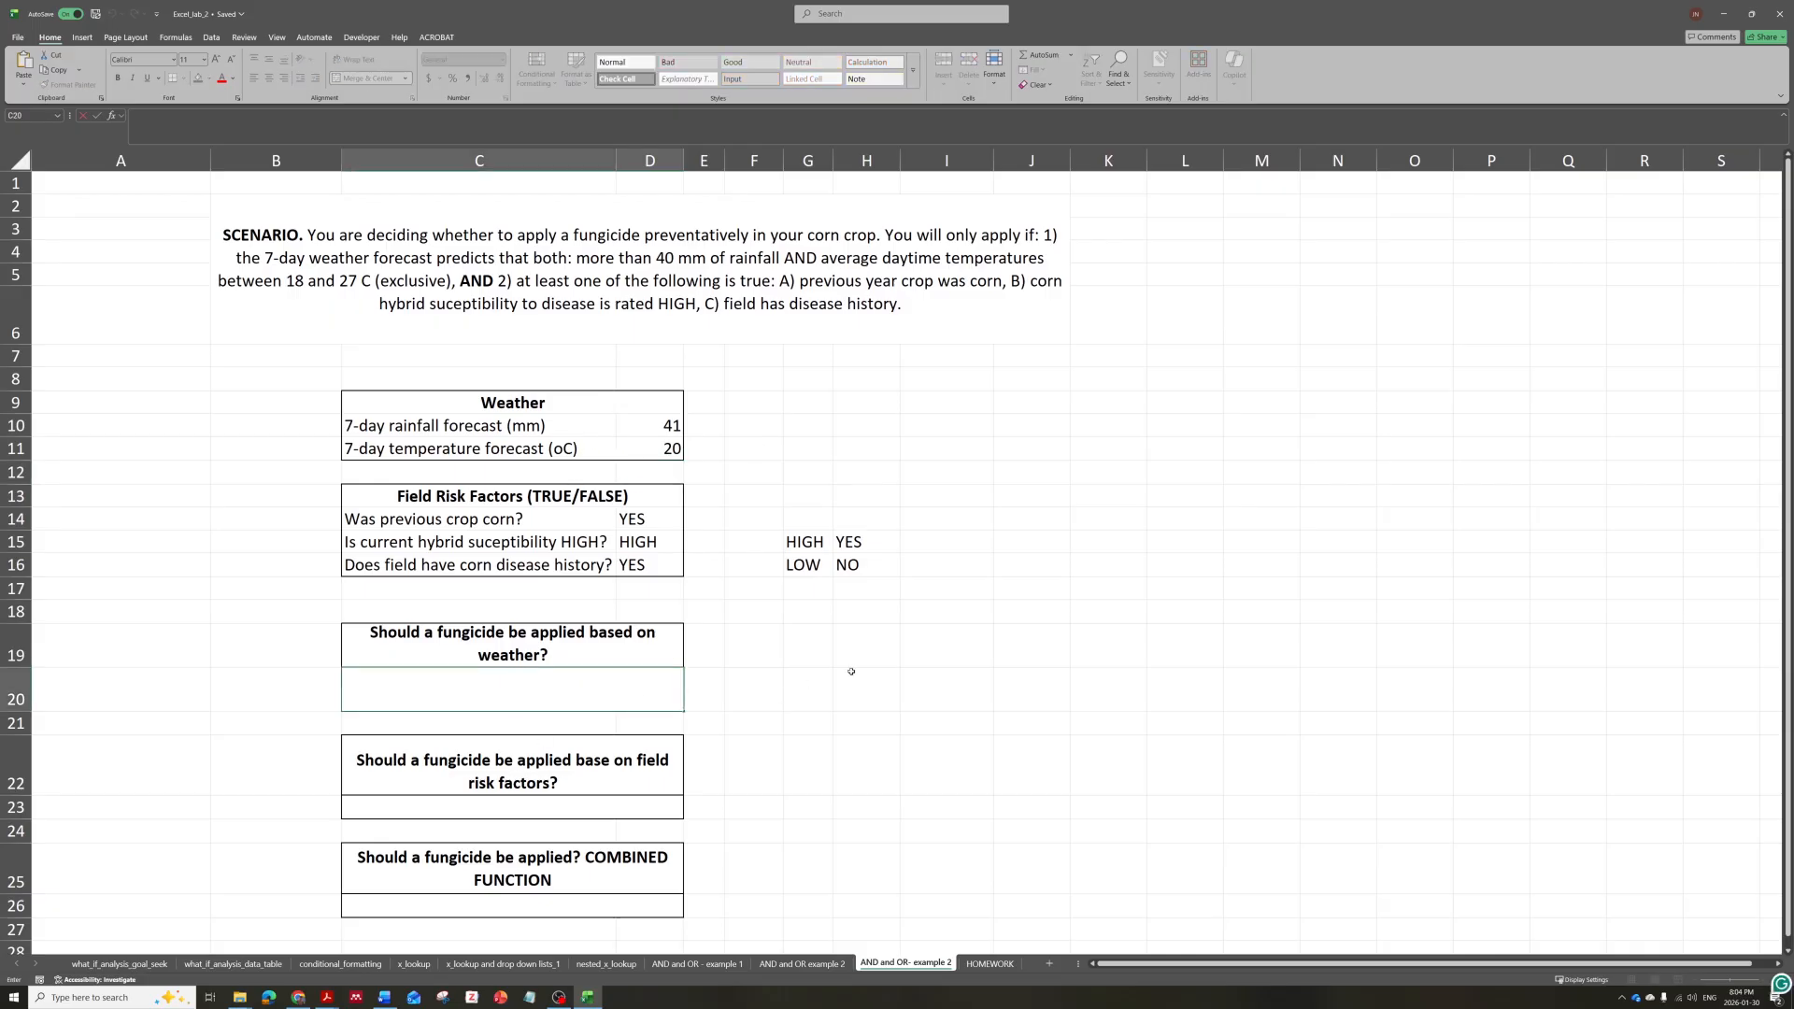
{"action": "type", "text": "=IF("}
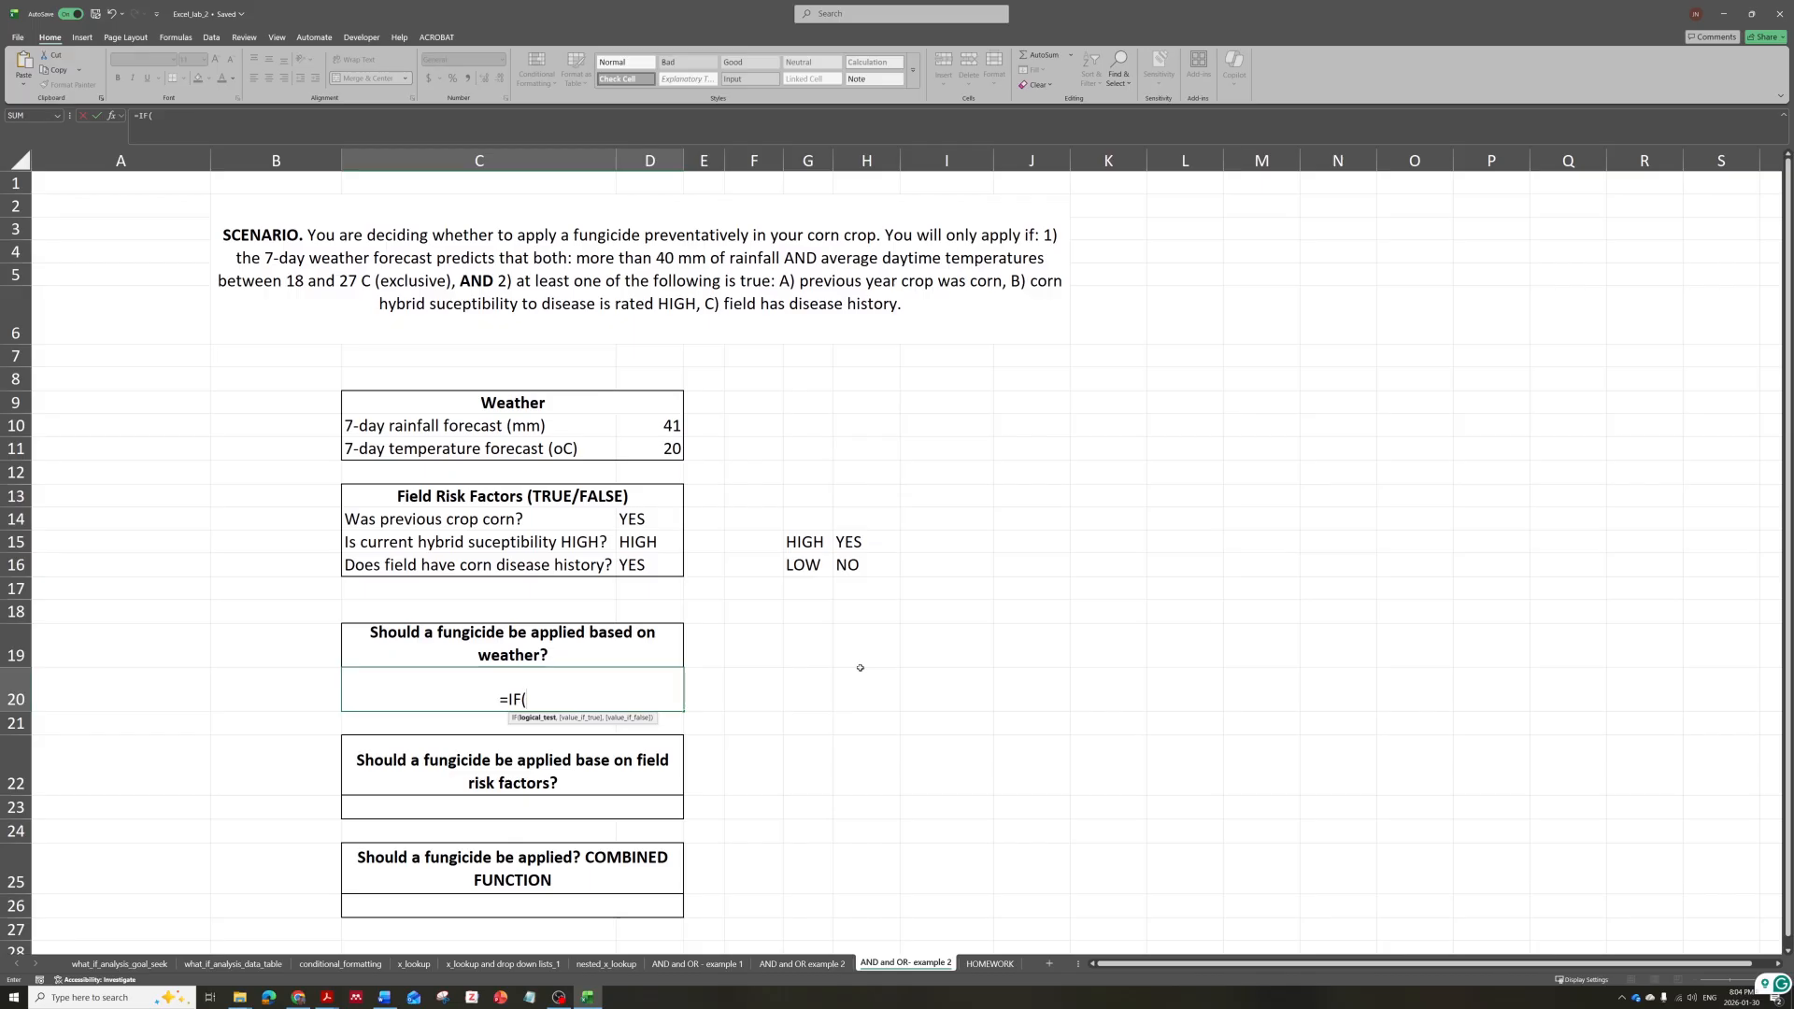
{"action": "key", "text": "Escape"}
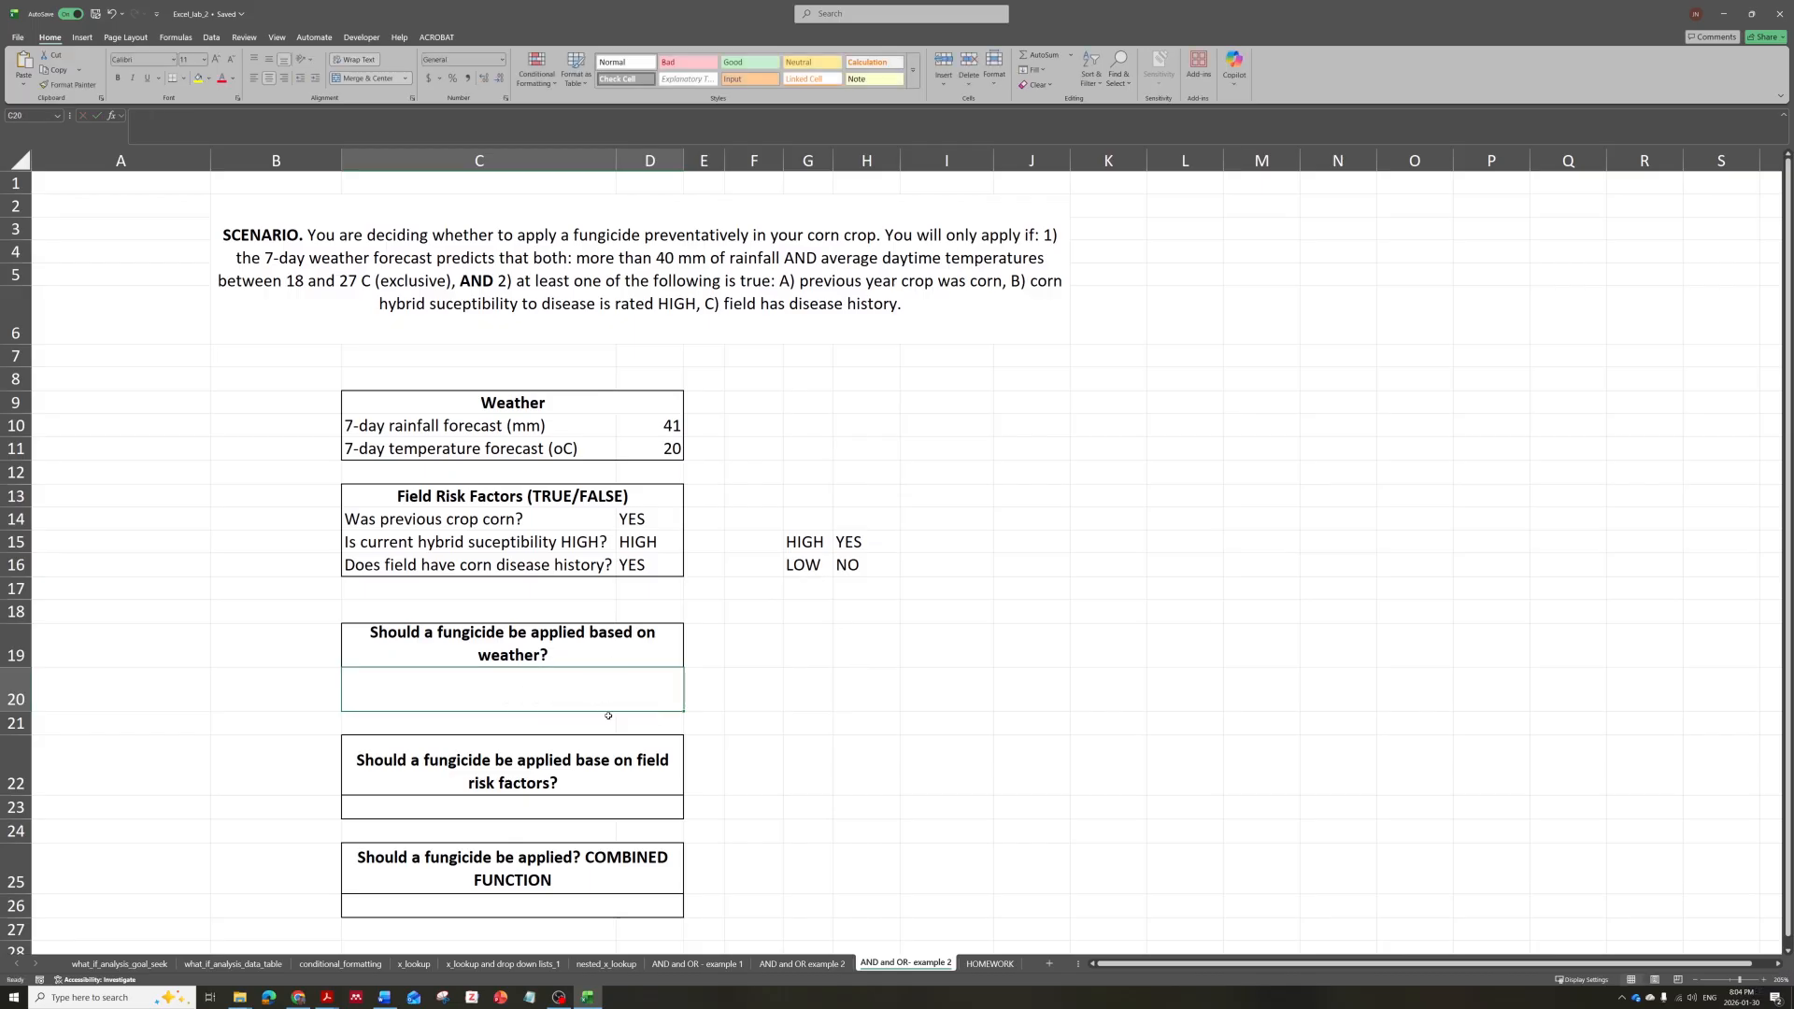
Start the weather decision formula in C20 with IF and AND, using rainfall D10>40 as the first condition.
{"action": "scroll", "coordinate": [611, 714], "scroll_direction": "down", "scroll_amount": 2}
{"action": "scroll", "coordinate": [619, 586], "scroll_direction": "up", "scroll_amount": 7}
{"action": "scroll", "coordinate": [649, 602], "scroll_direction": "down", "scroll_amount": 2}
{"action": "scroll", "coordinate": [921, 603], "scroll_direction": "up", "scroll_amount": 1}
{"action": "double_click", "coordinate": [818, 605]}
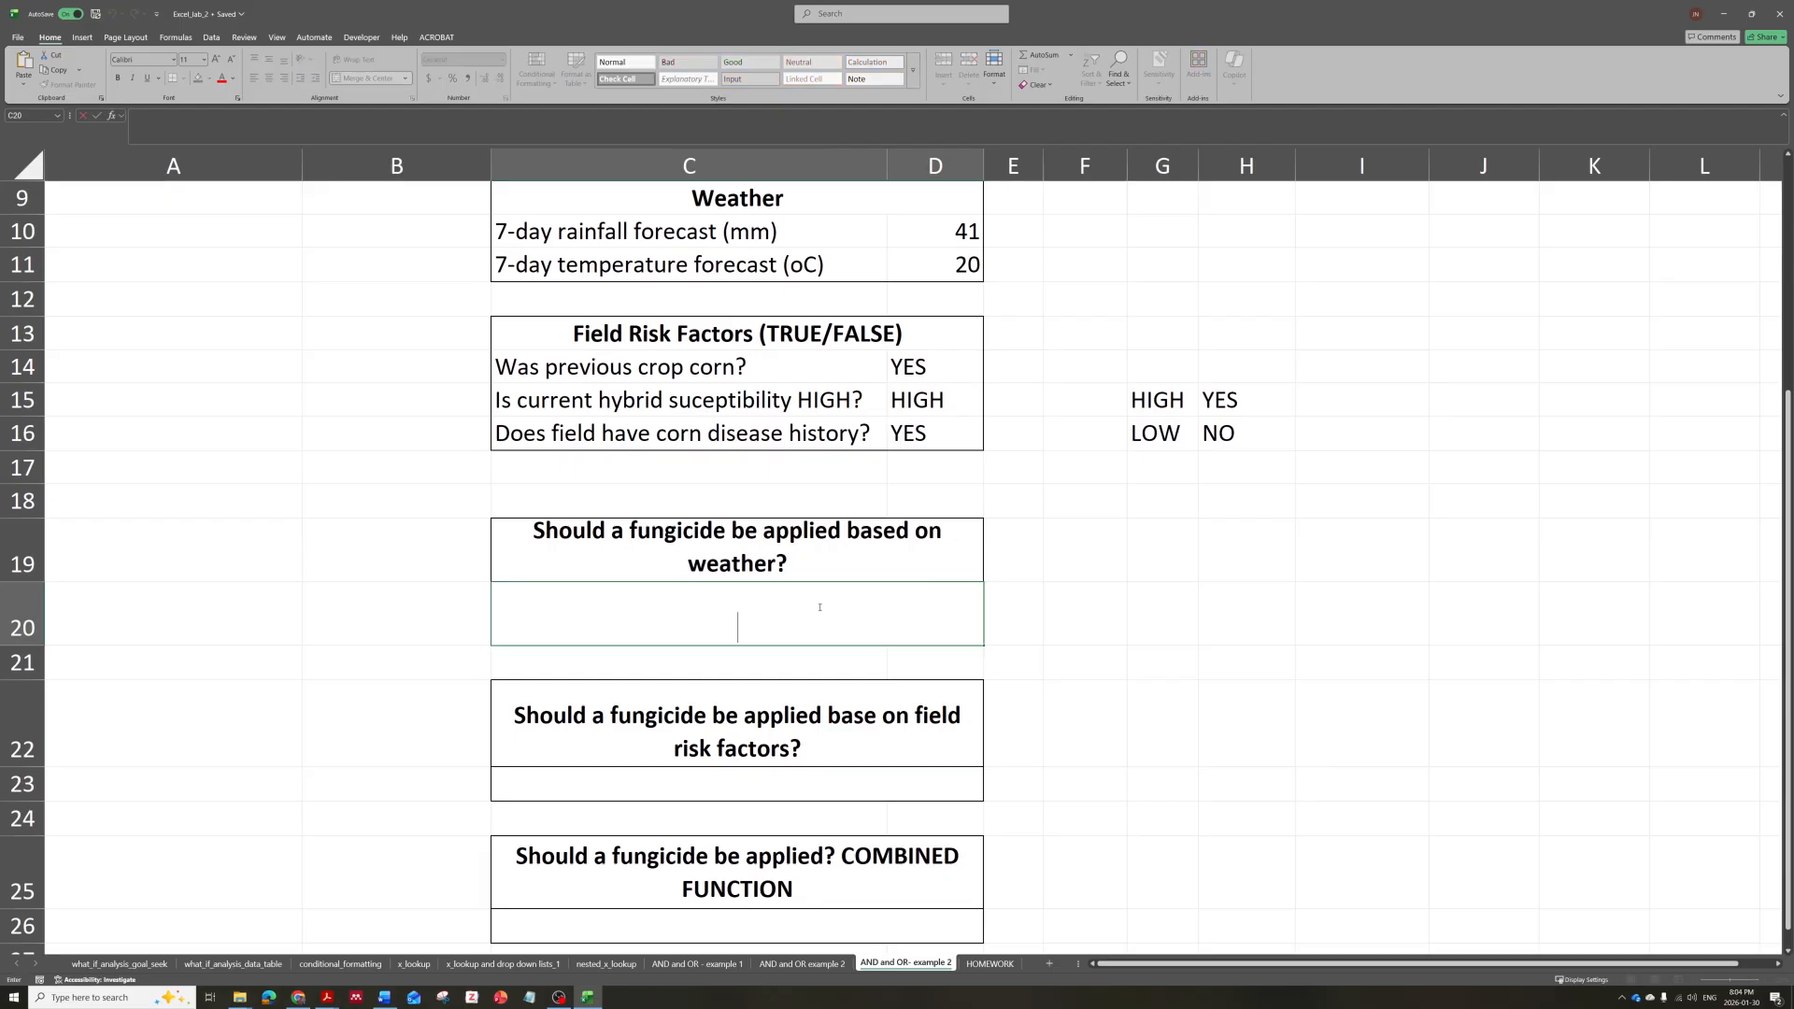
{"action": "type", "text": "=IF"}
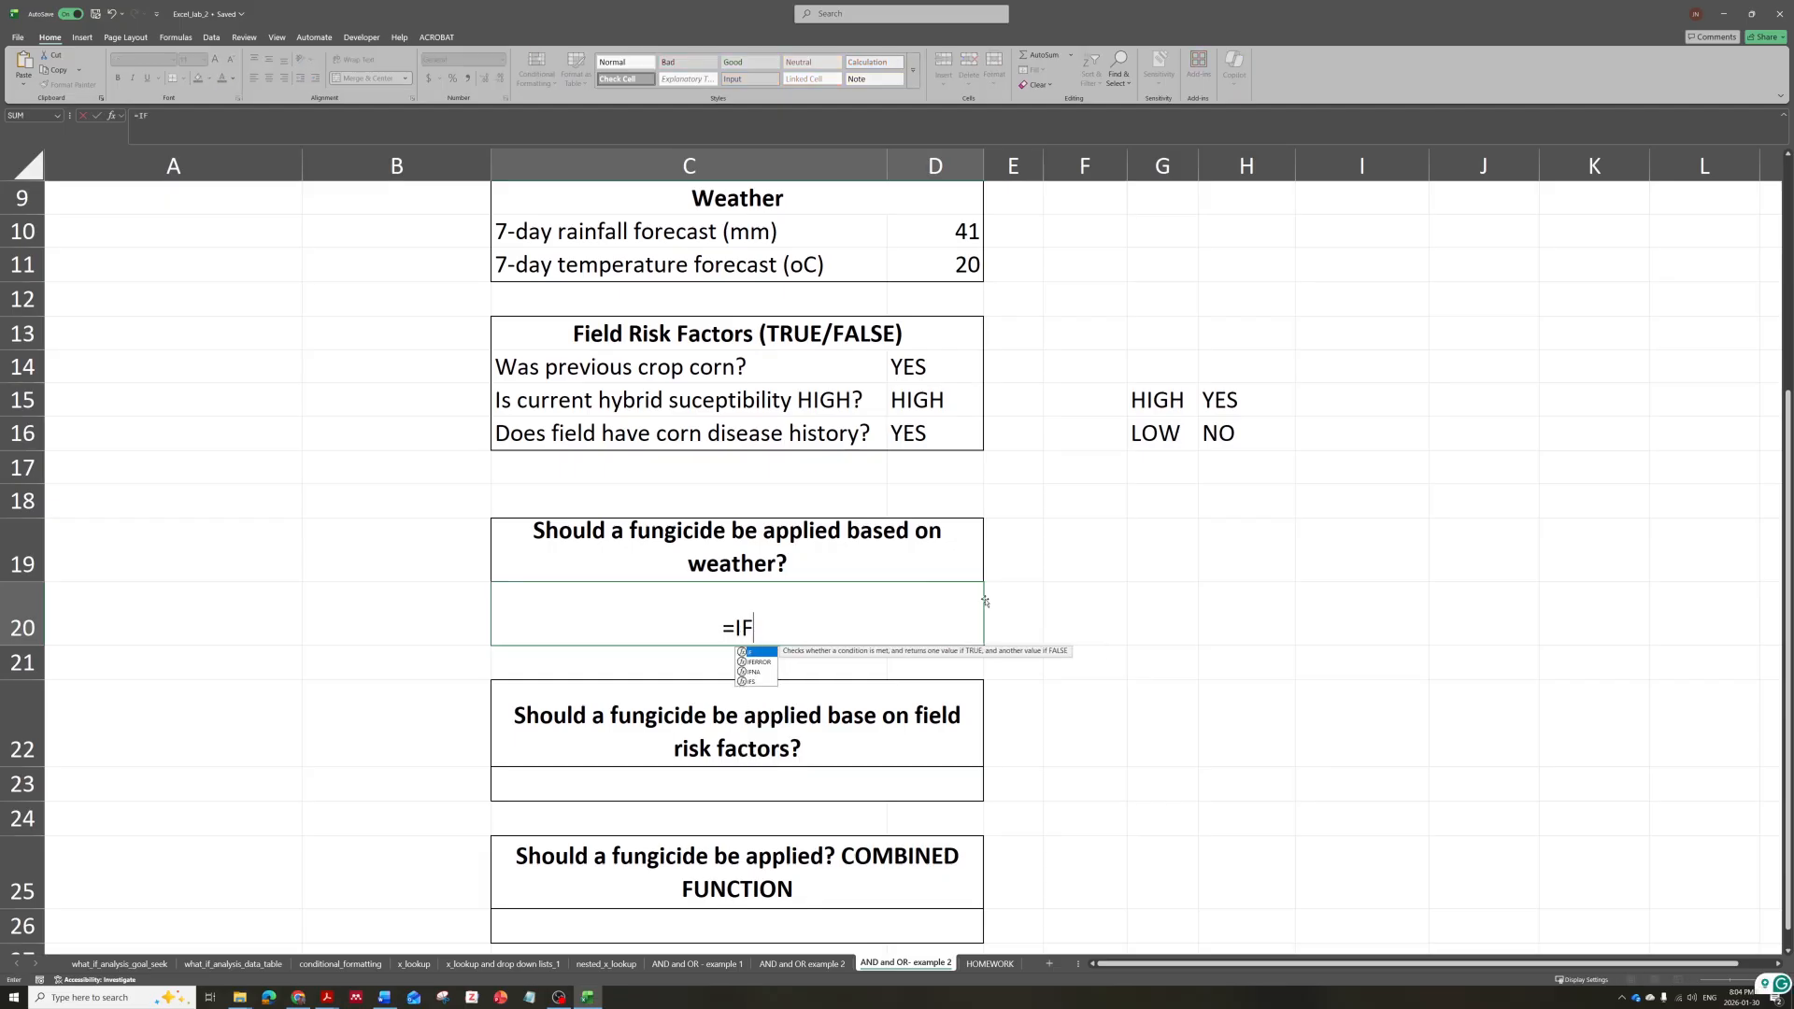
{"action": "type", "text": "("}
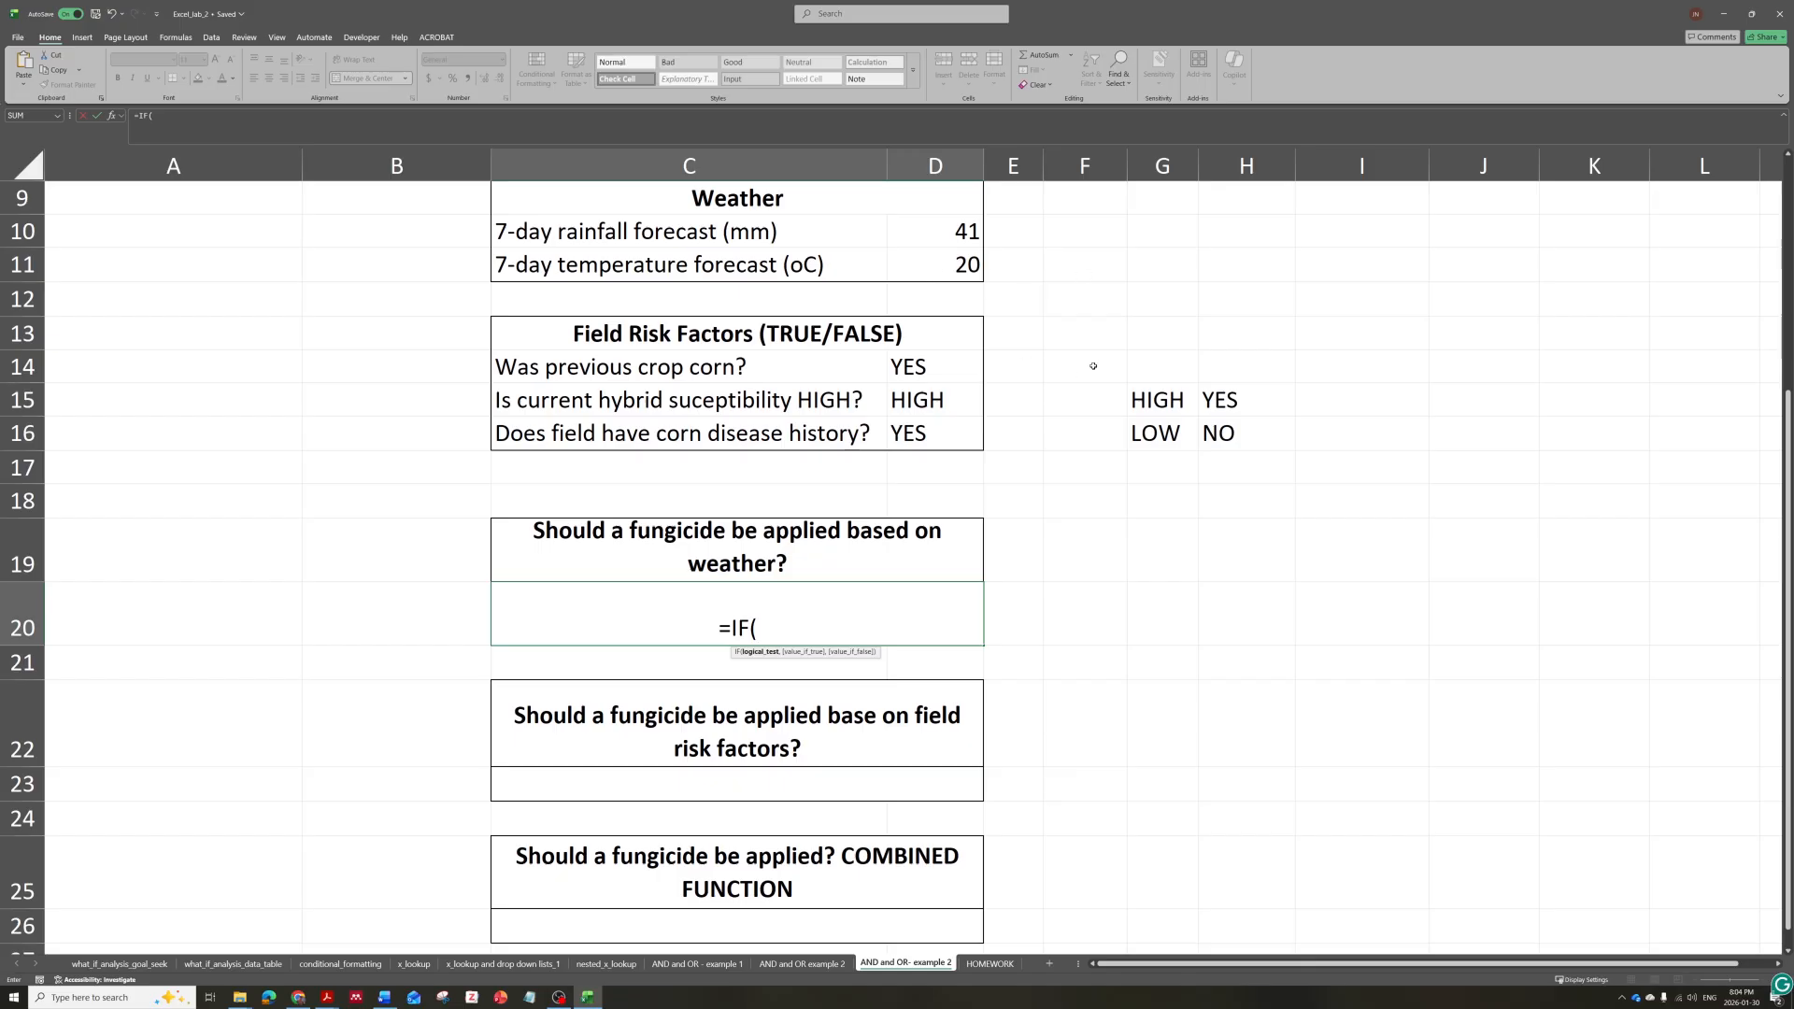
{"action": "type", "text": "AND("}
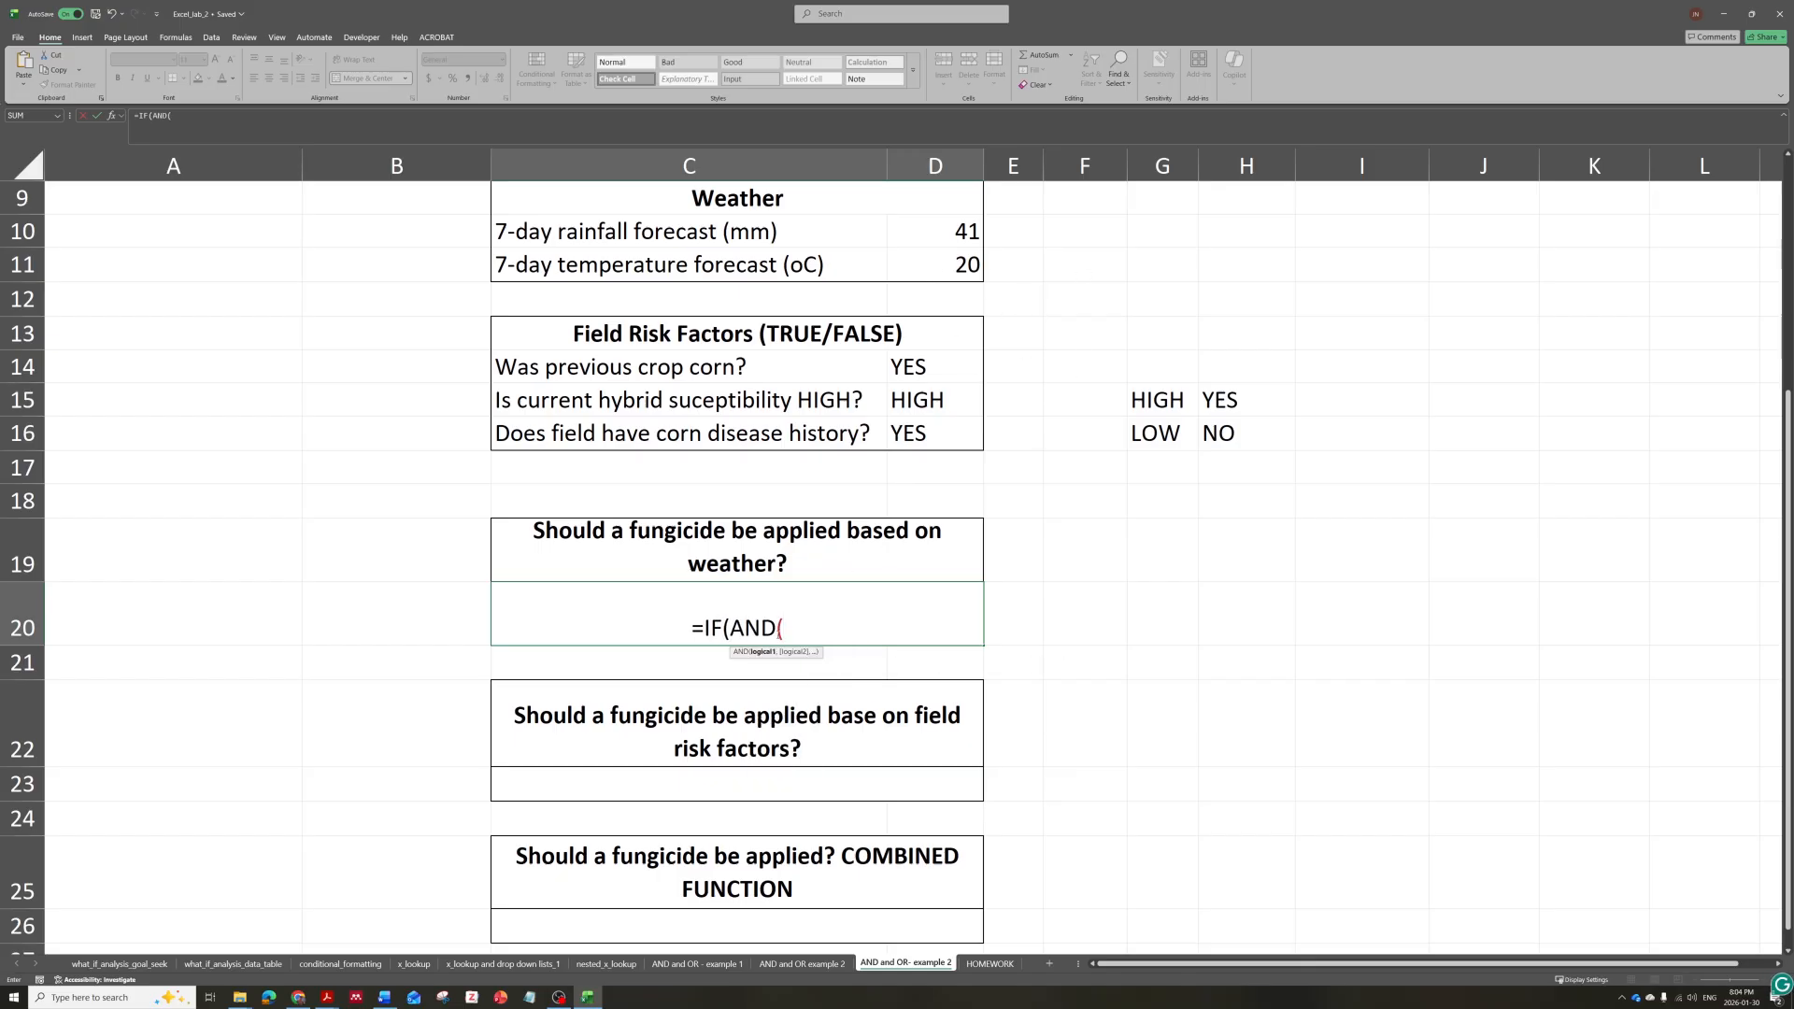
{"action": "left_click", "coordinate": [912, 239]}
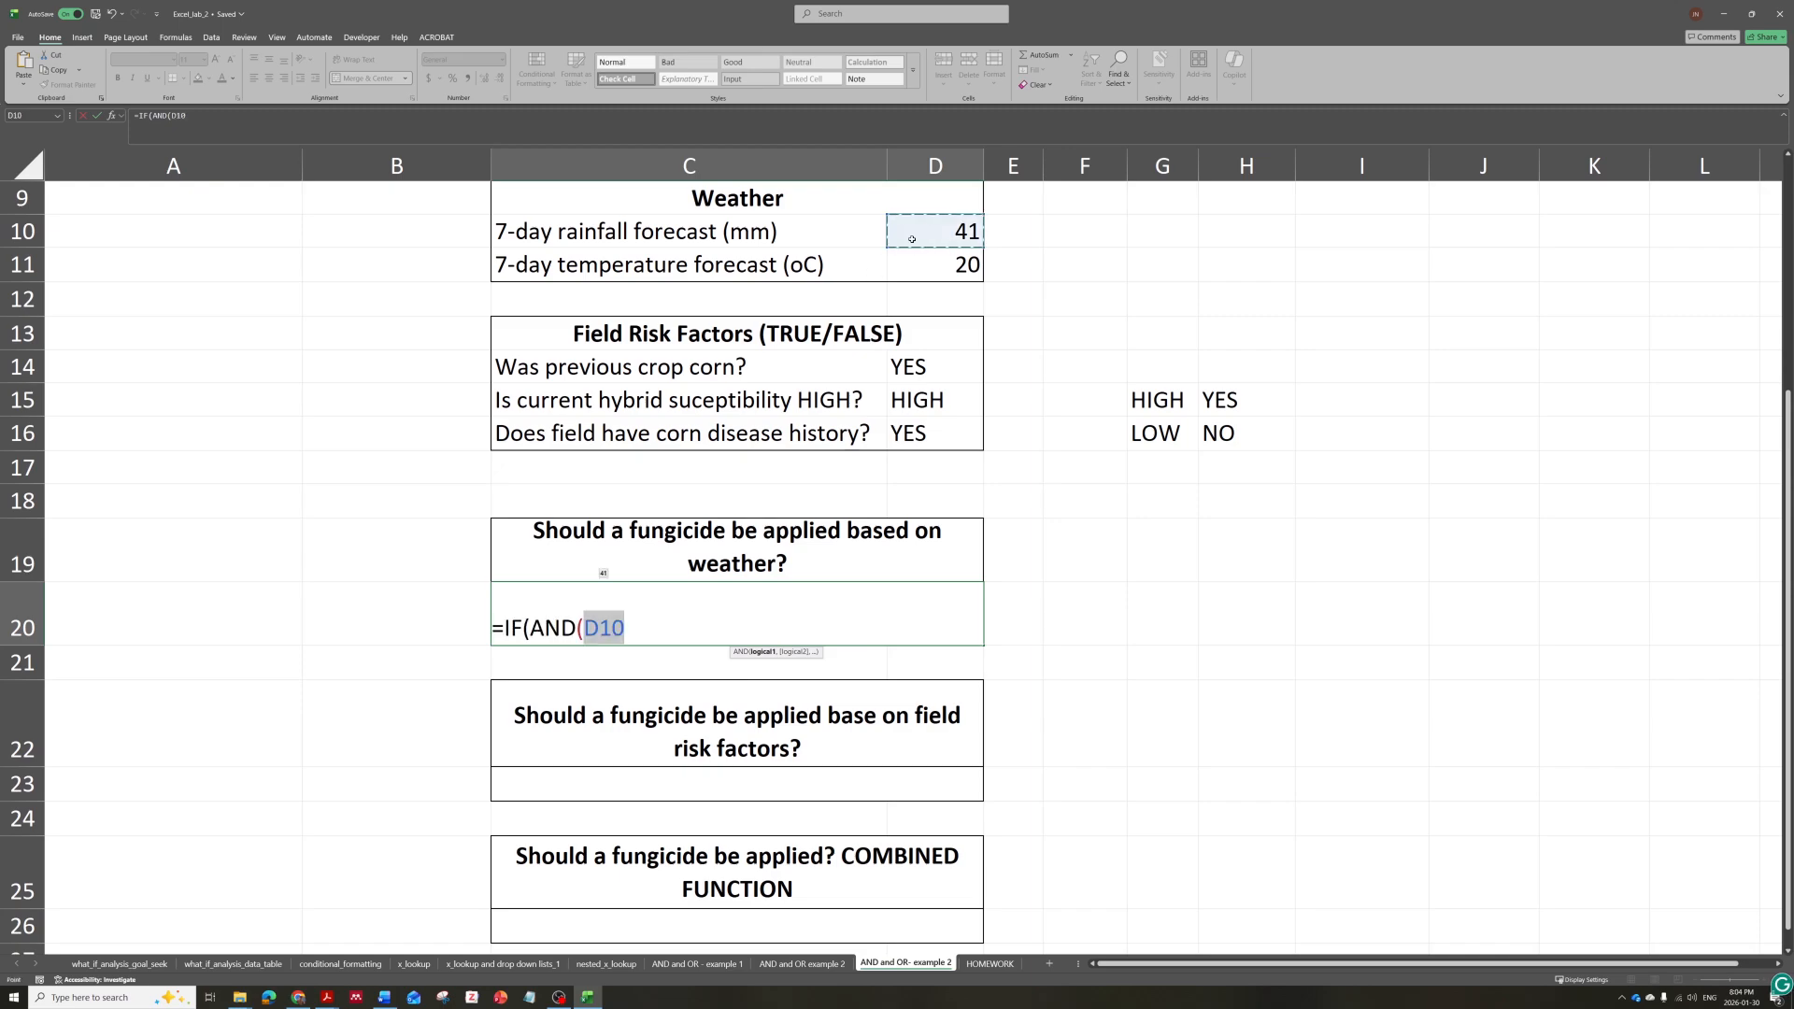
{"action": "type", "text": ">40,"}
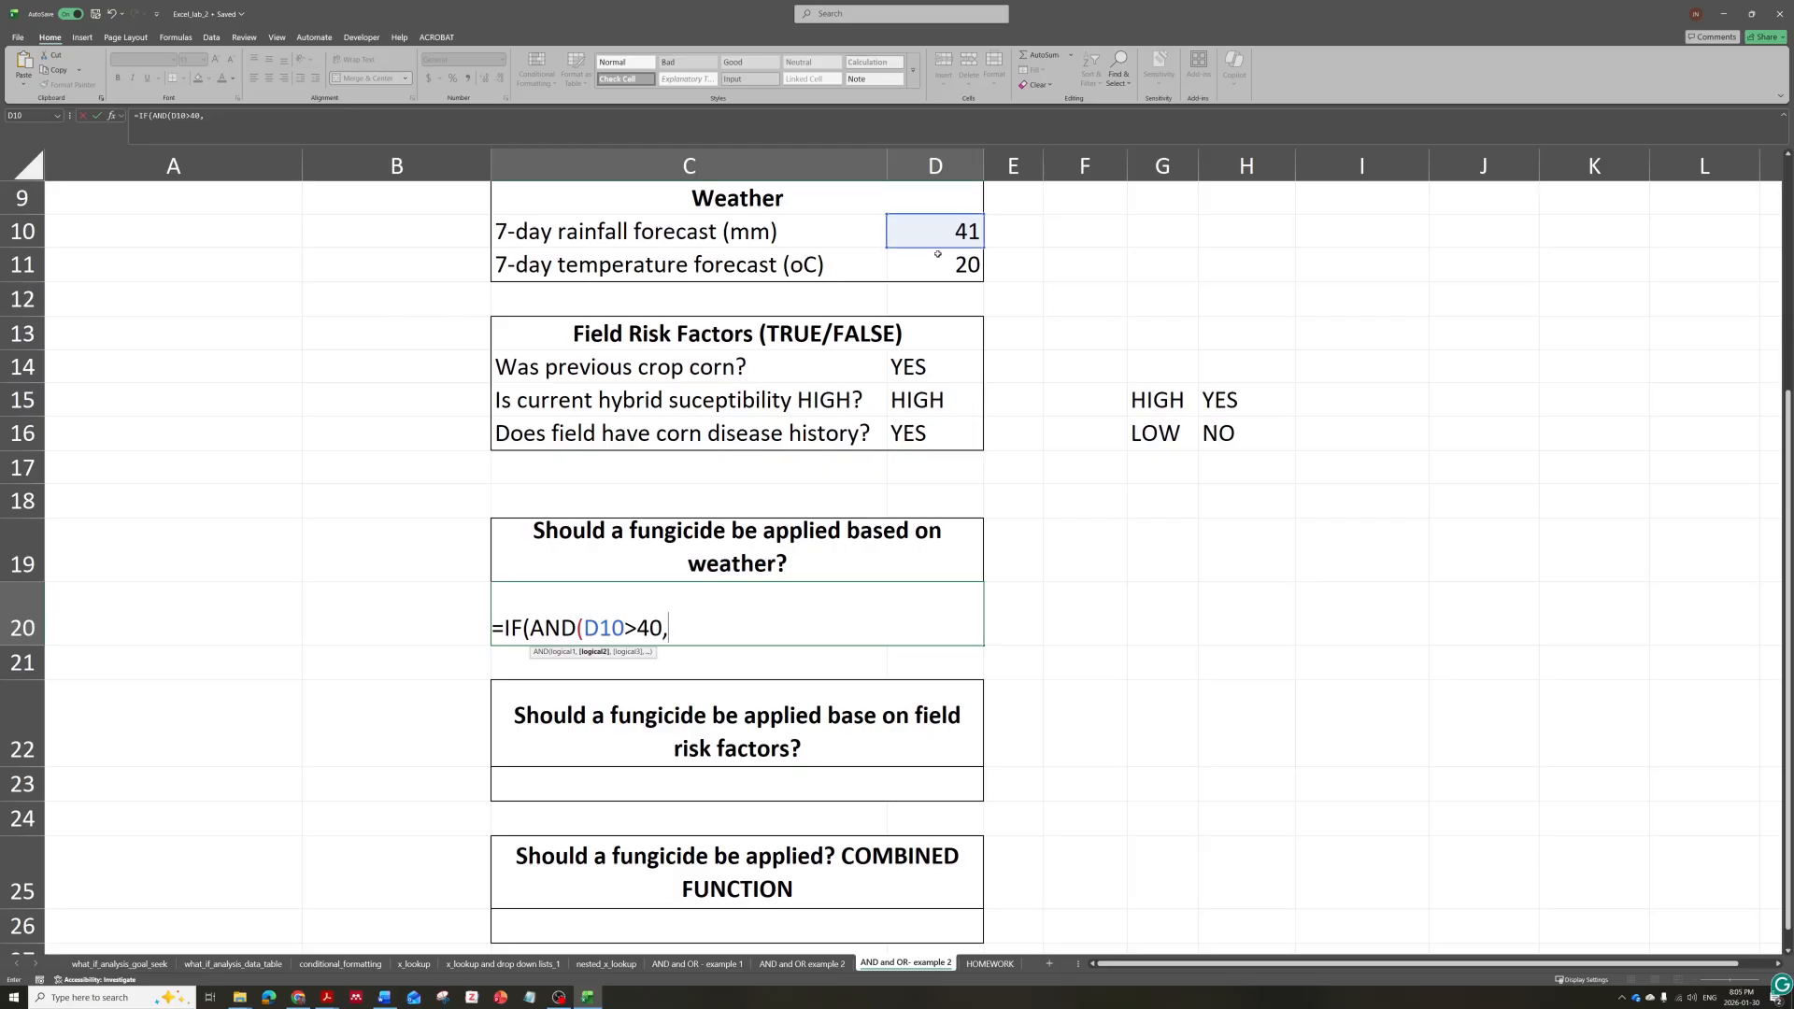
Add the temperature conditions D11>18 and D11<27 to the C20 formula and close the AND function.
{"action": "scroll", "coordinate": [913, 278], "scroll_direction": "up", "scroll_amount": 3}
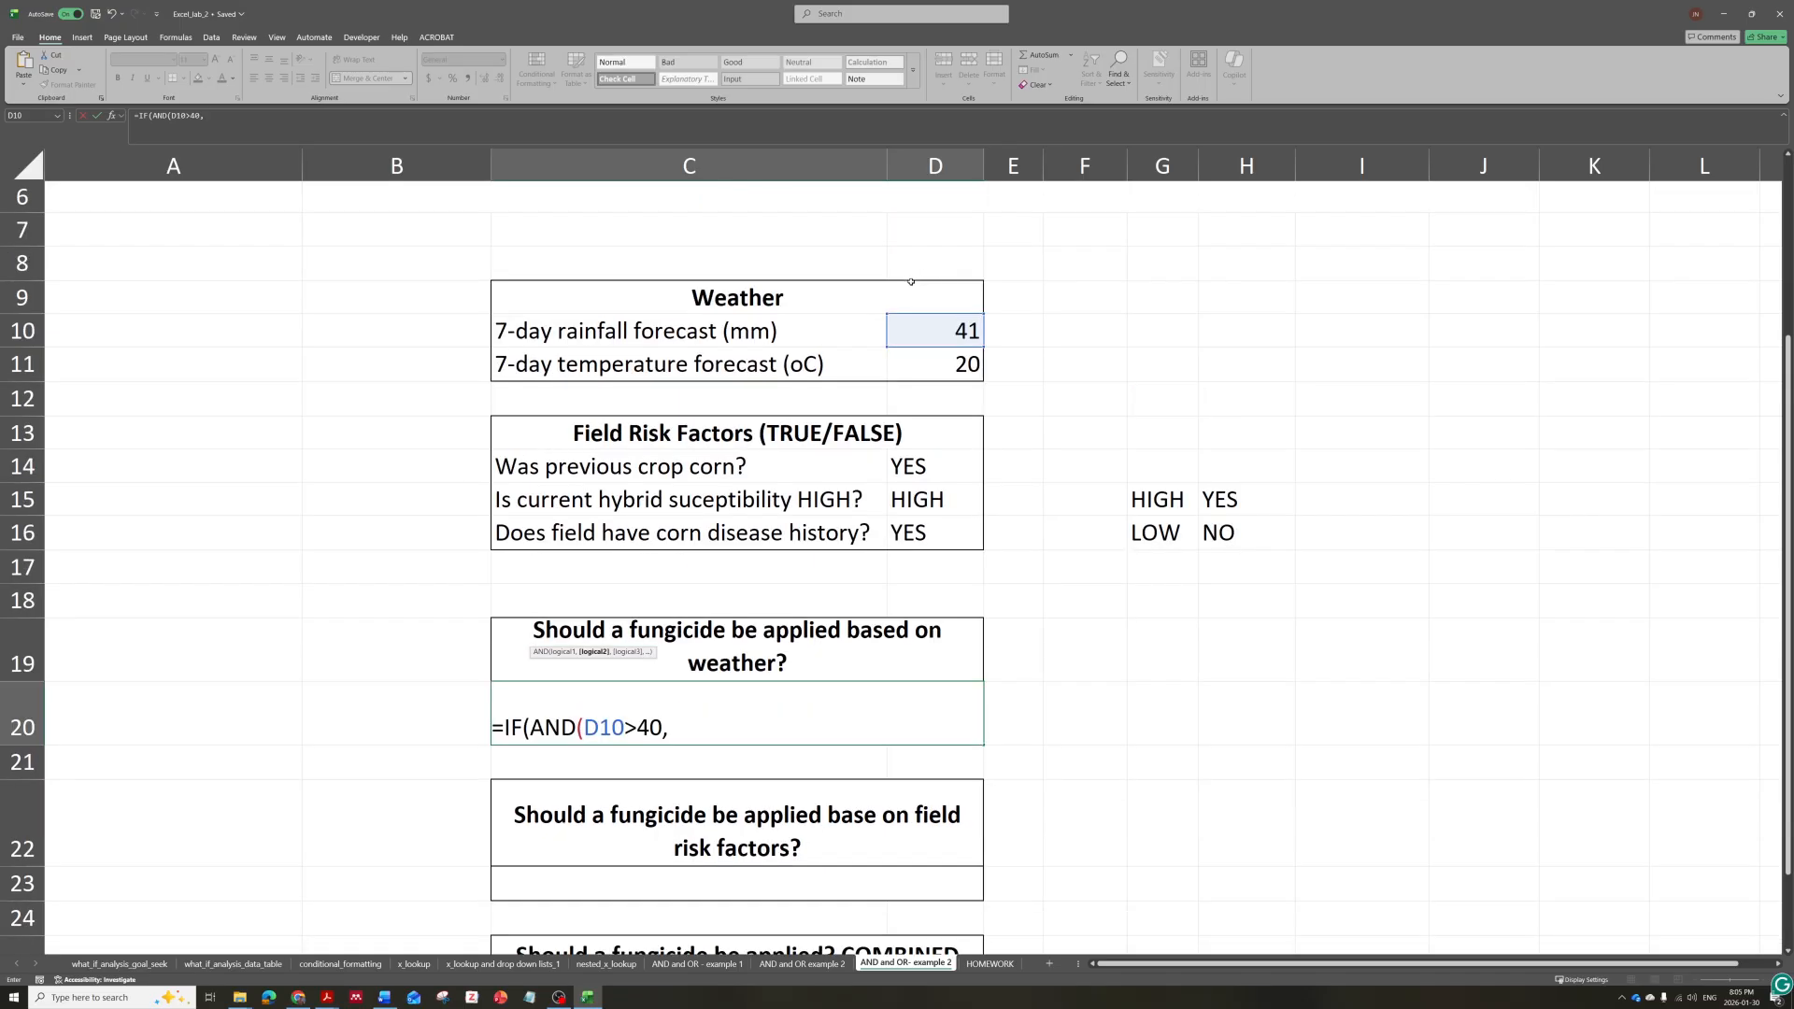
{"action": "scroll", "coordinate": [890, 307], "scroll_direction": "down", "scroll_amount": 4}
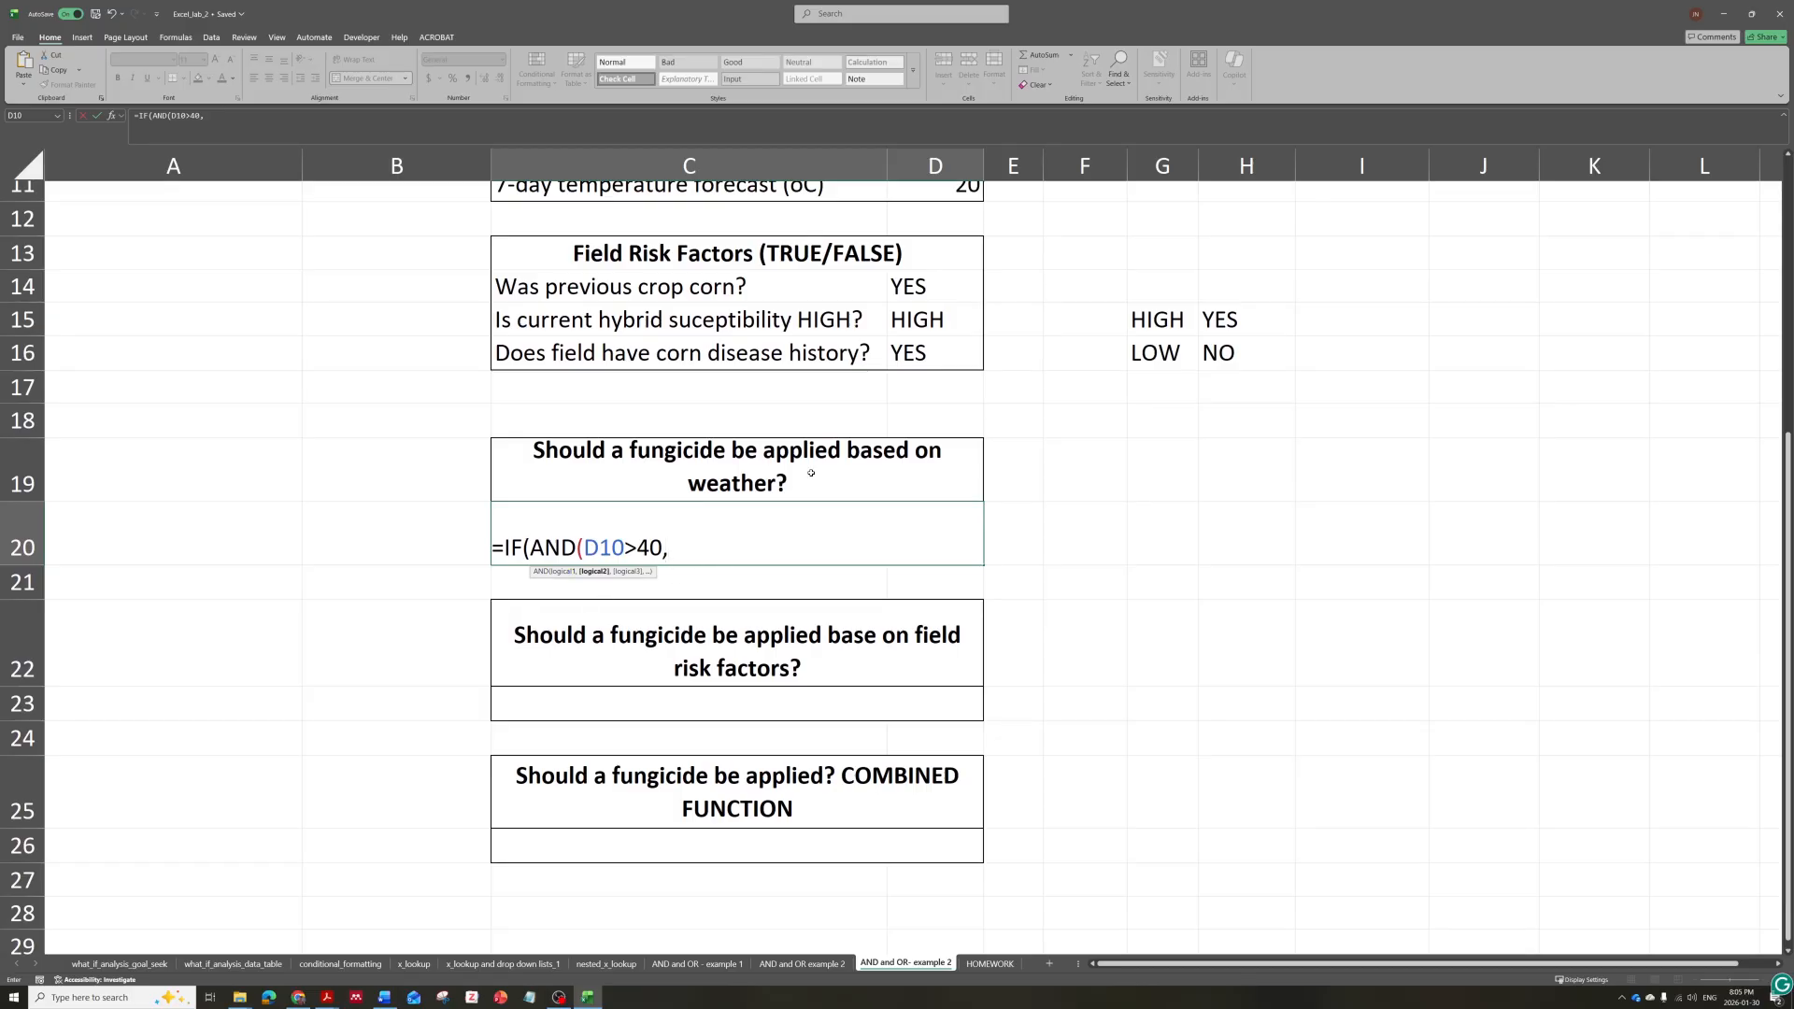
{"action": "scroll", "coordinate": [928, 482], "scroll_direction": "up", "scroll_amount": 1}
{"action": "left_click", "coordinate": [942, 284]}
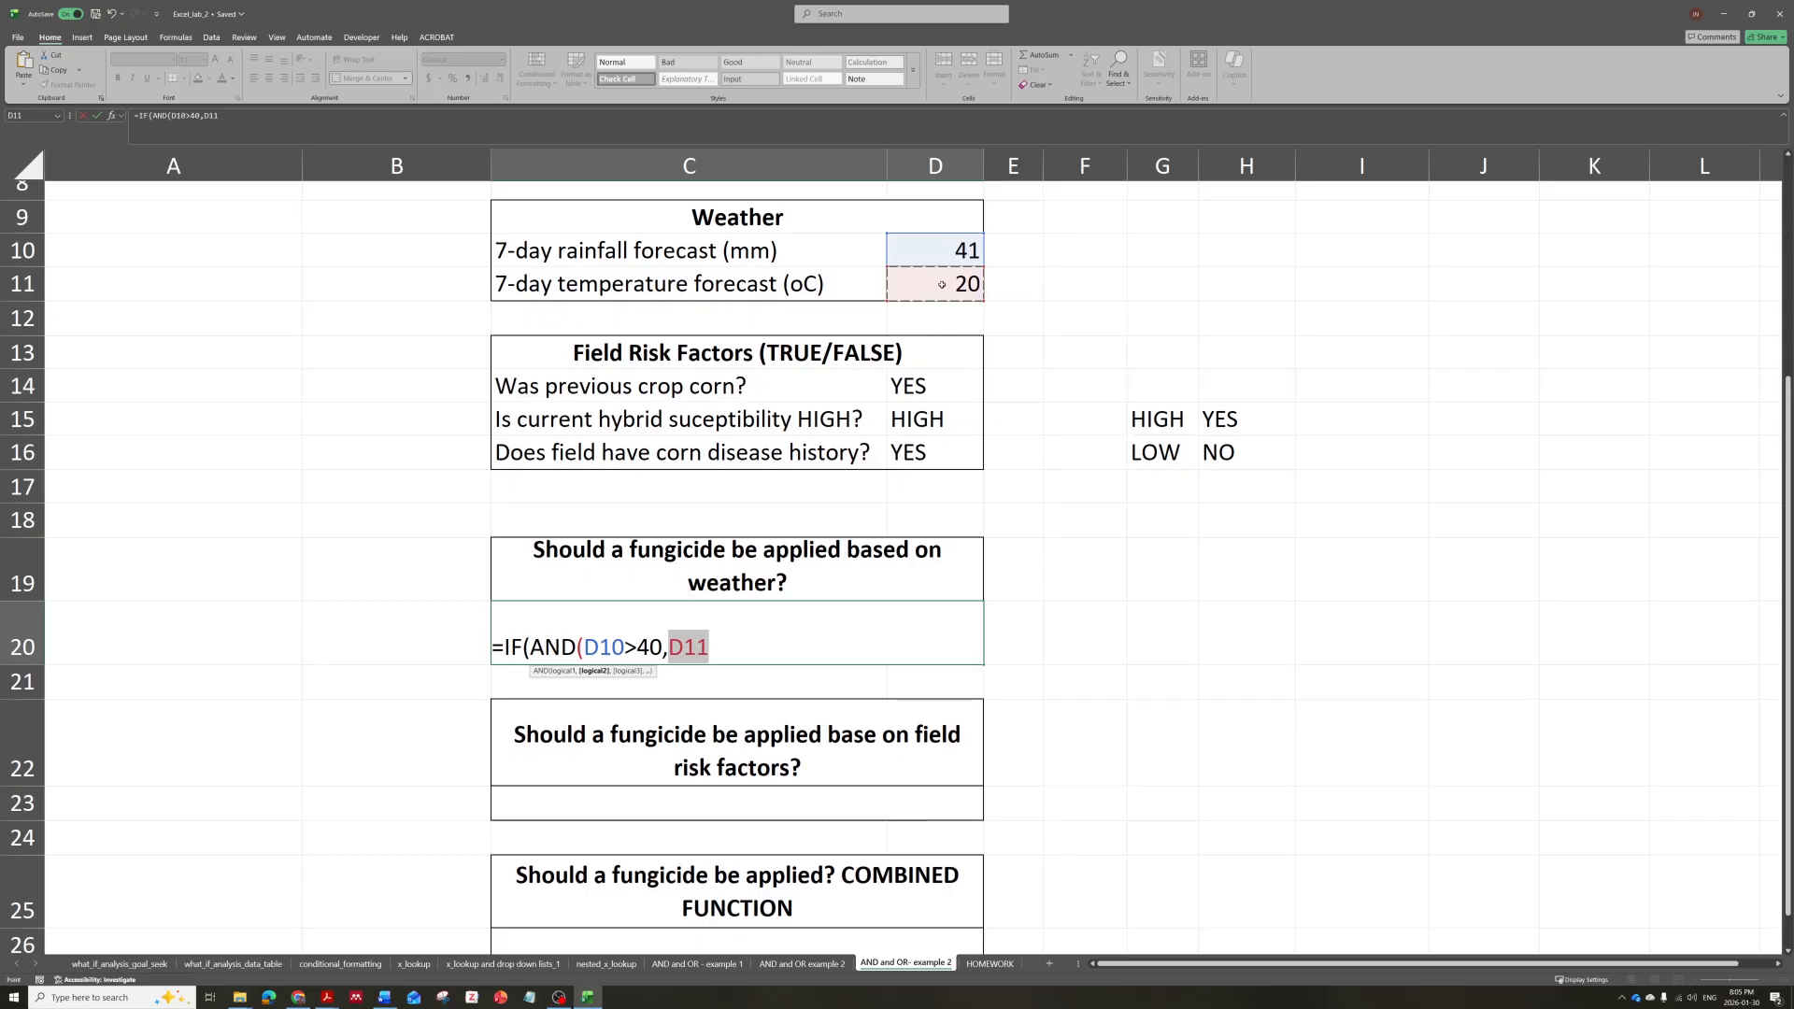
{"action": "type", "text": ">18"}
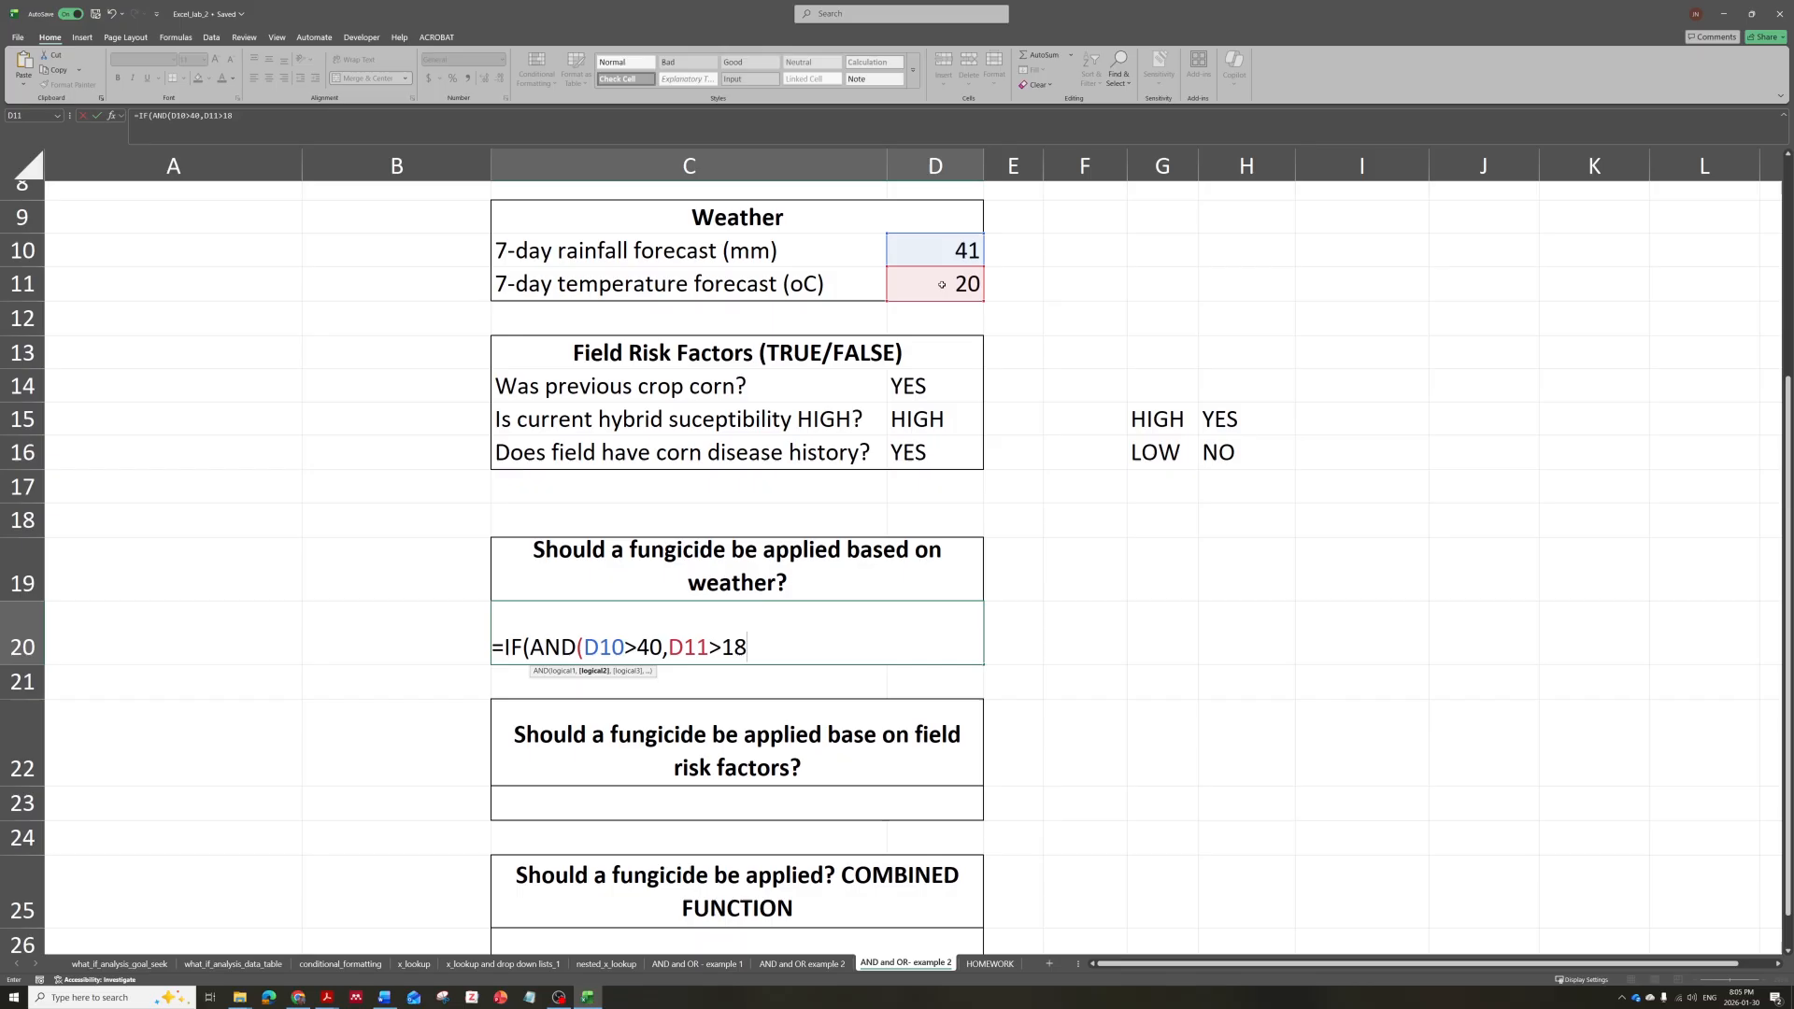
{"action": "key", "text": "BackSpace"}
{"action": "key", "text": "BackSpace"}
{"action": "type", "text": "="}
{"action": "key", "text": "BackSpace"}
{"action": "type", "text": "18,"}
{"action": "left_click", "coordinate": [920, 285]}
{"action": "type", "text": "<"}
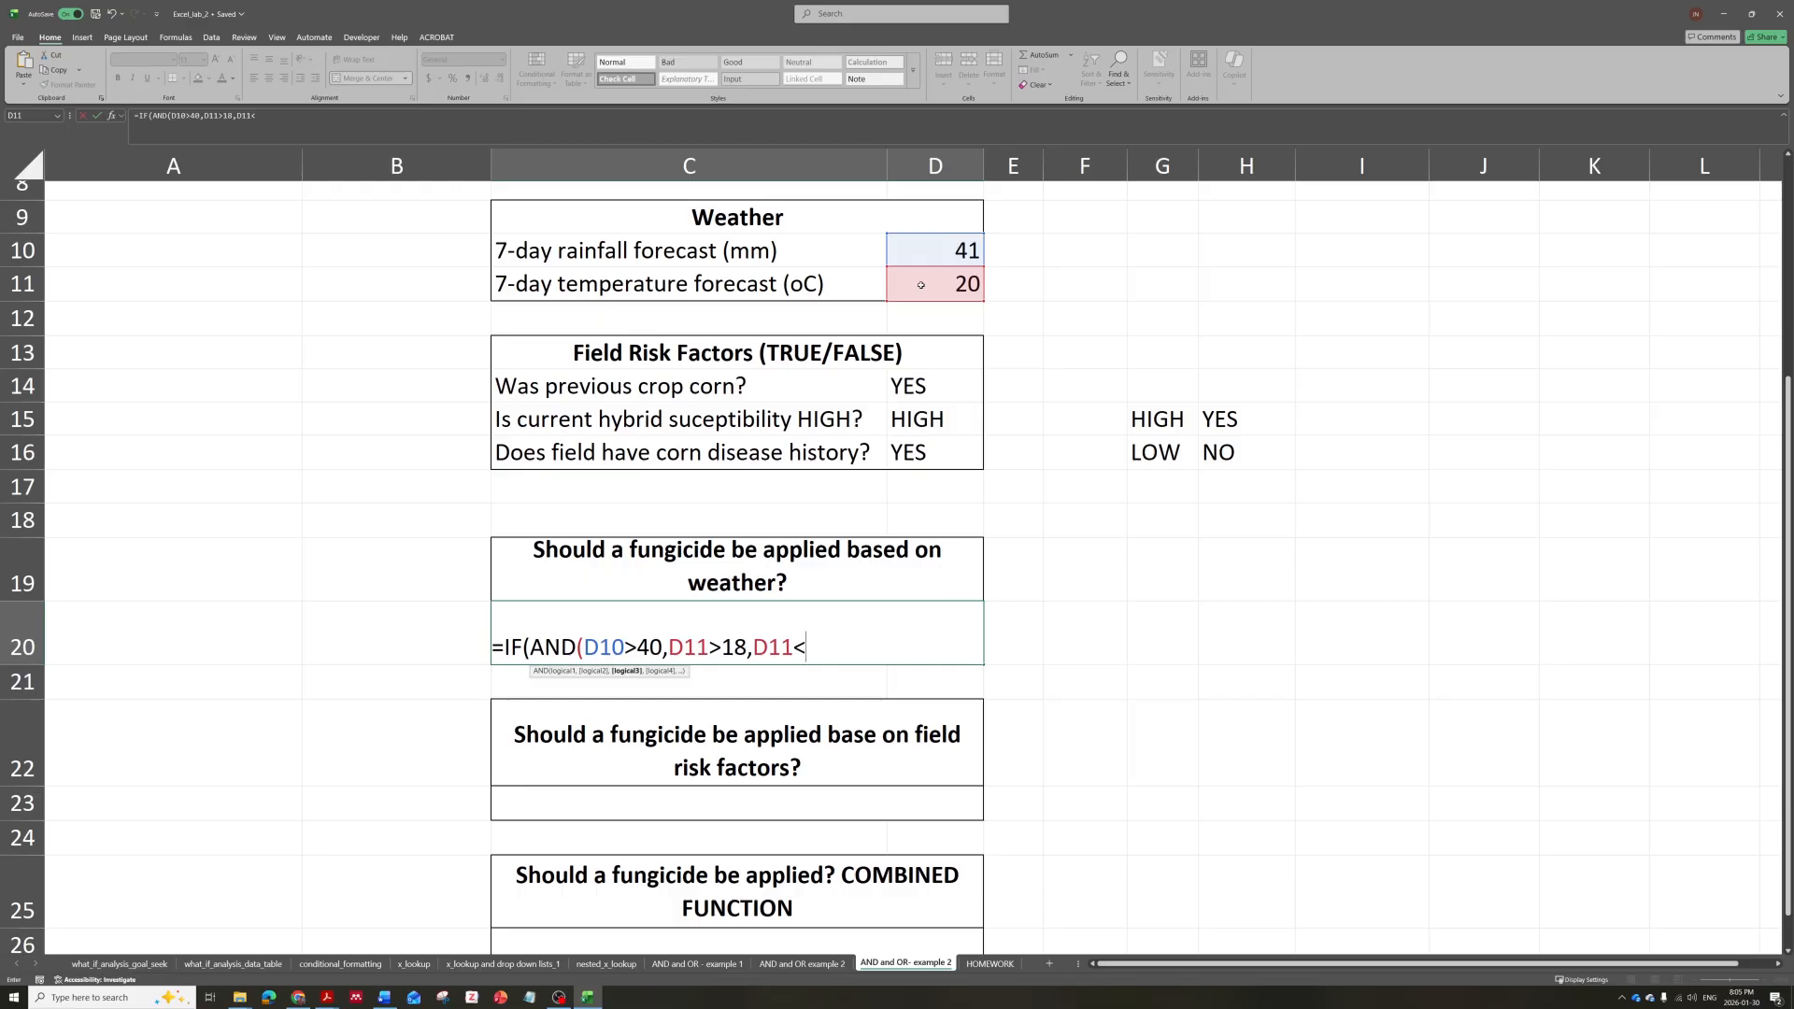
{"action": "type", "text": "27)"}
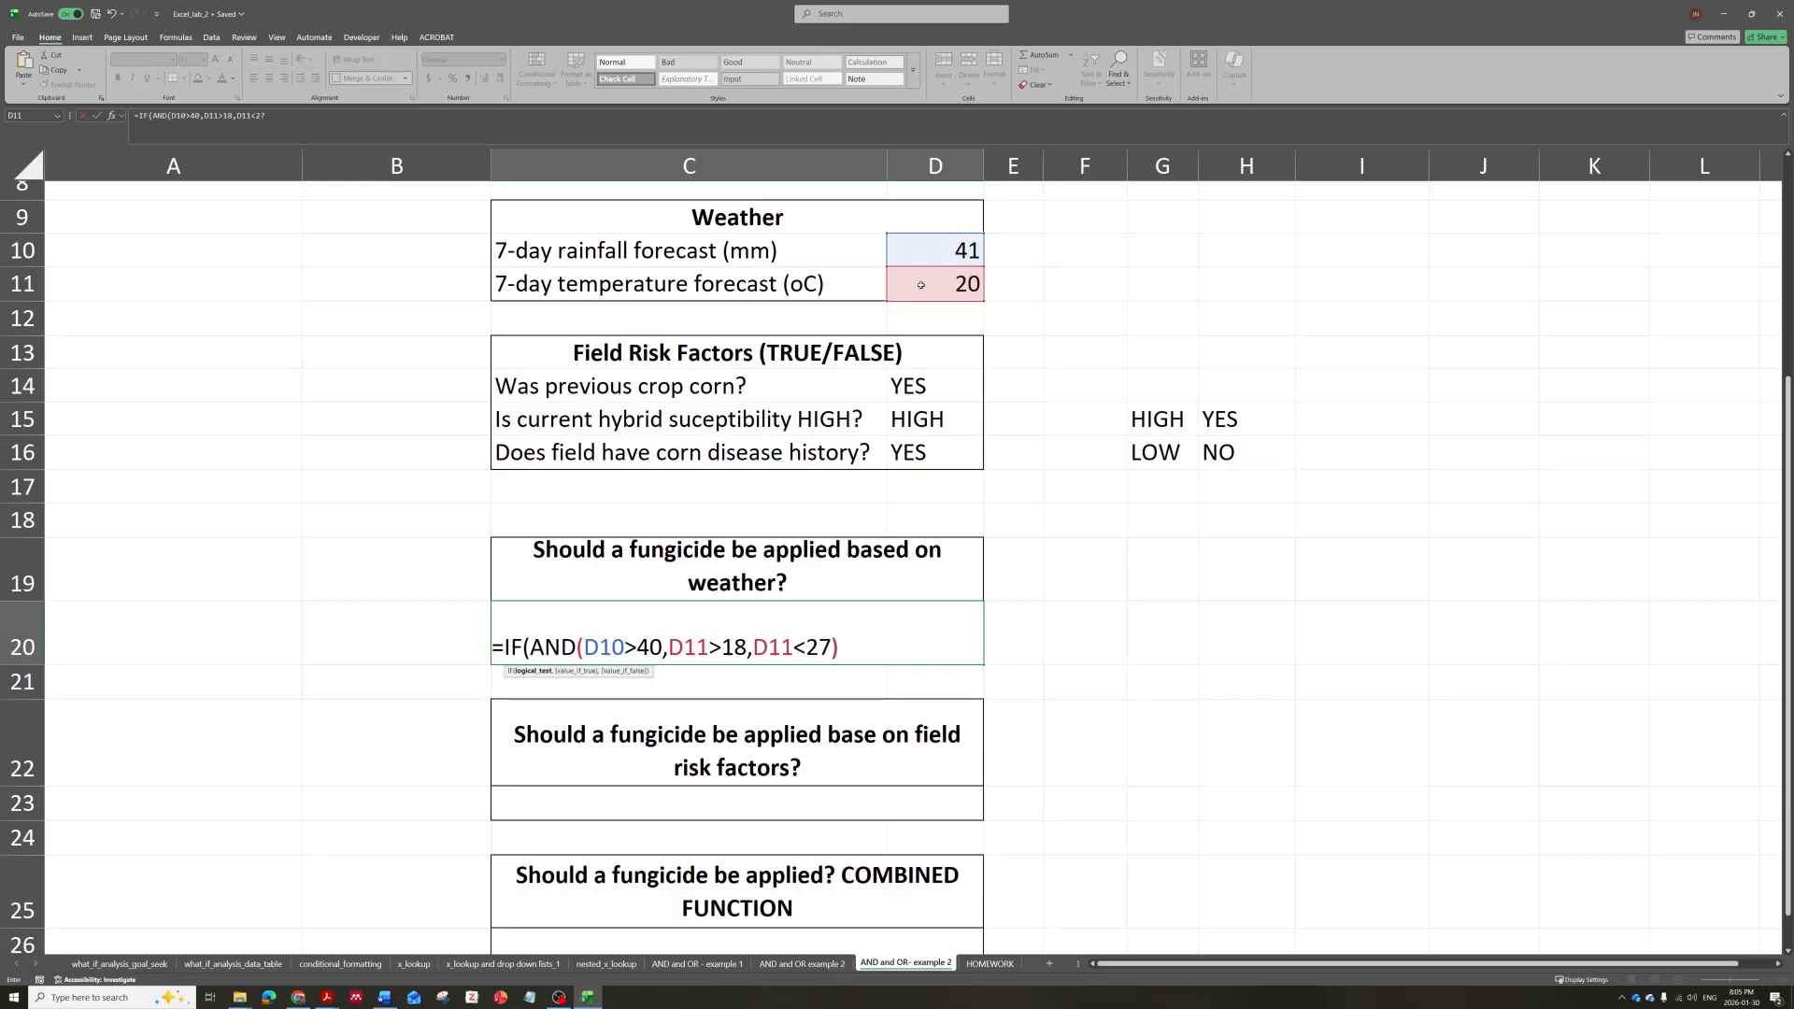
Complete the C20 weather formula so it returns "YES" when all conditions are true and "NO" otherwise.
{"action": "left_click_drag", "start_coordinate": [599, 645], "coordinate": [662, 646]}
{"action": "left_click", "coordinate": [660, 645]}
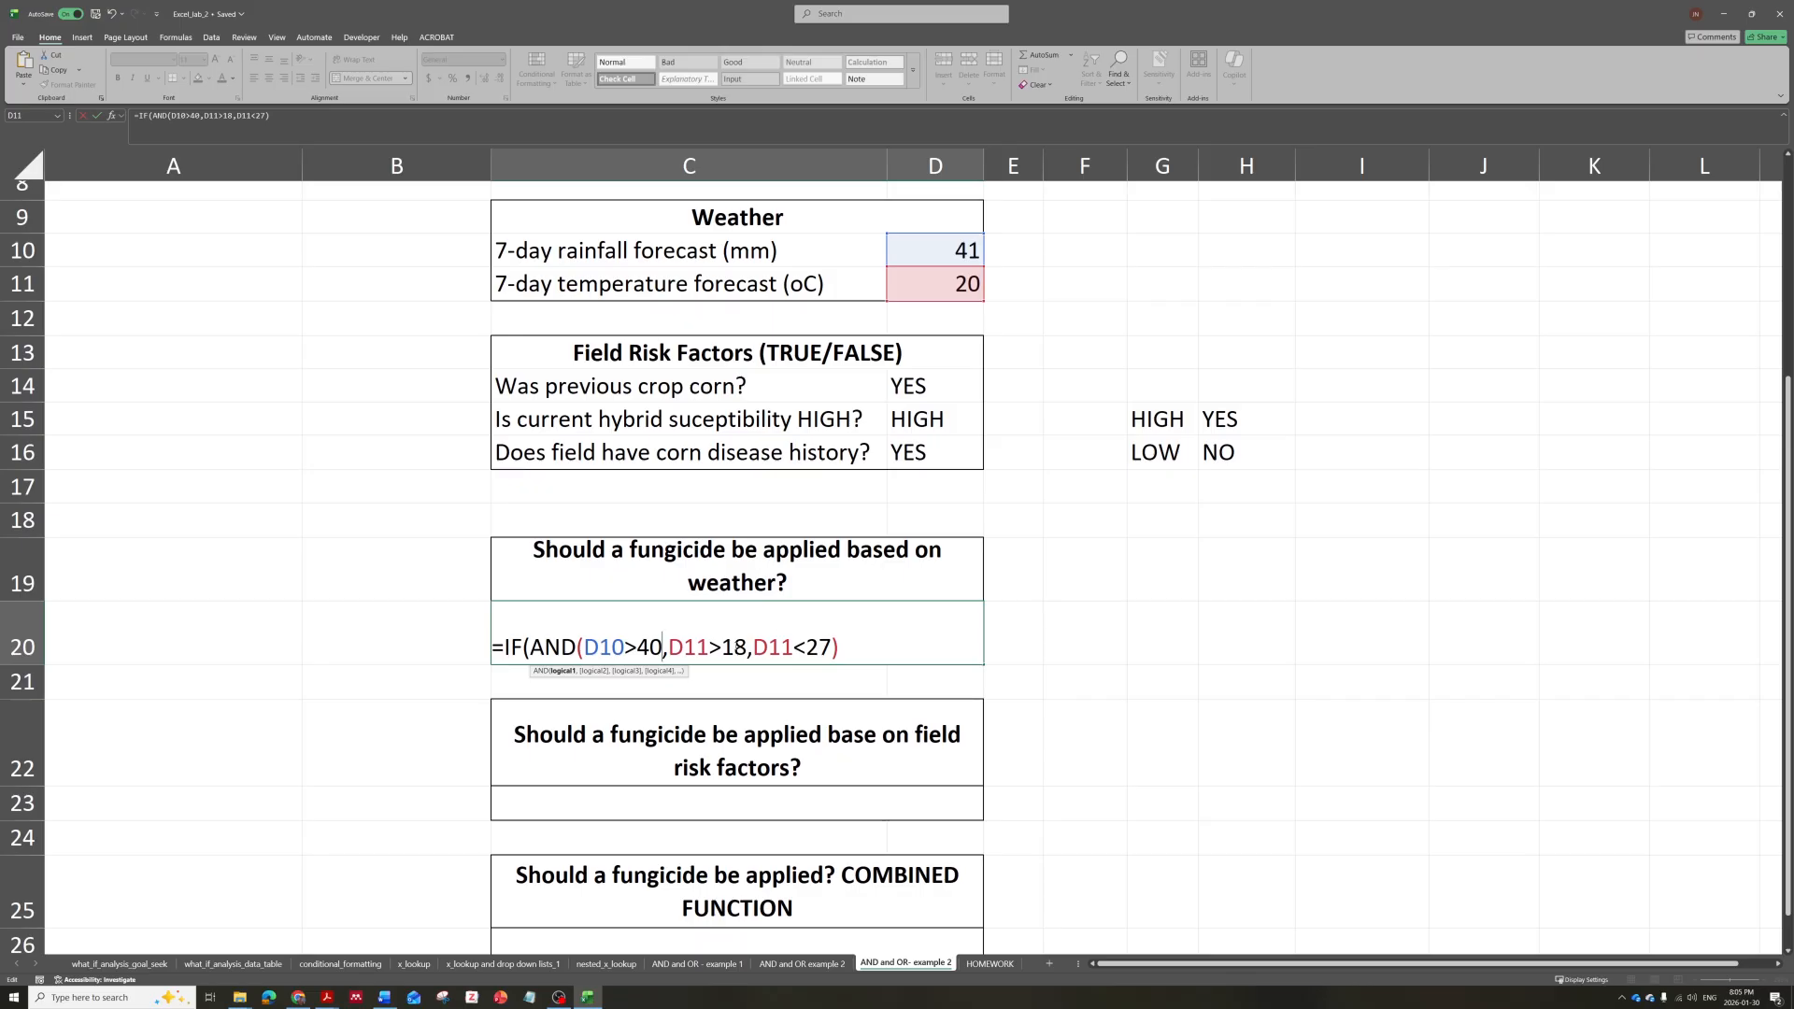
{"action": "left_click", "coordinate": [852, 643]}
{"action": "type", "text": ","}
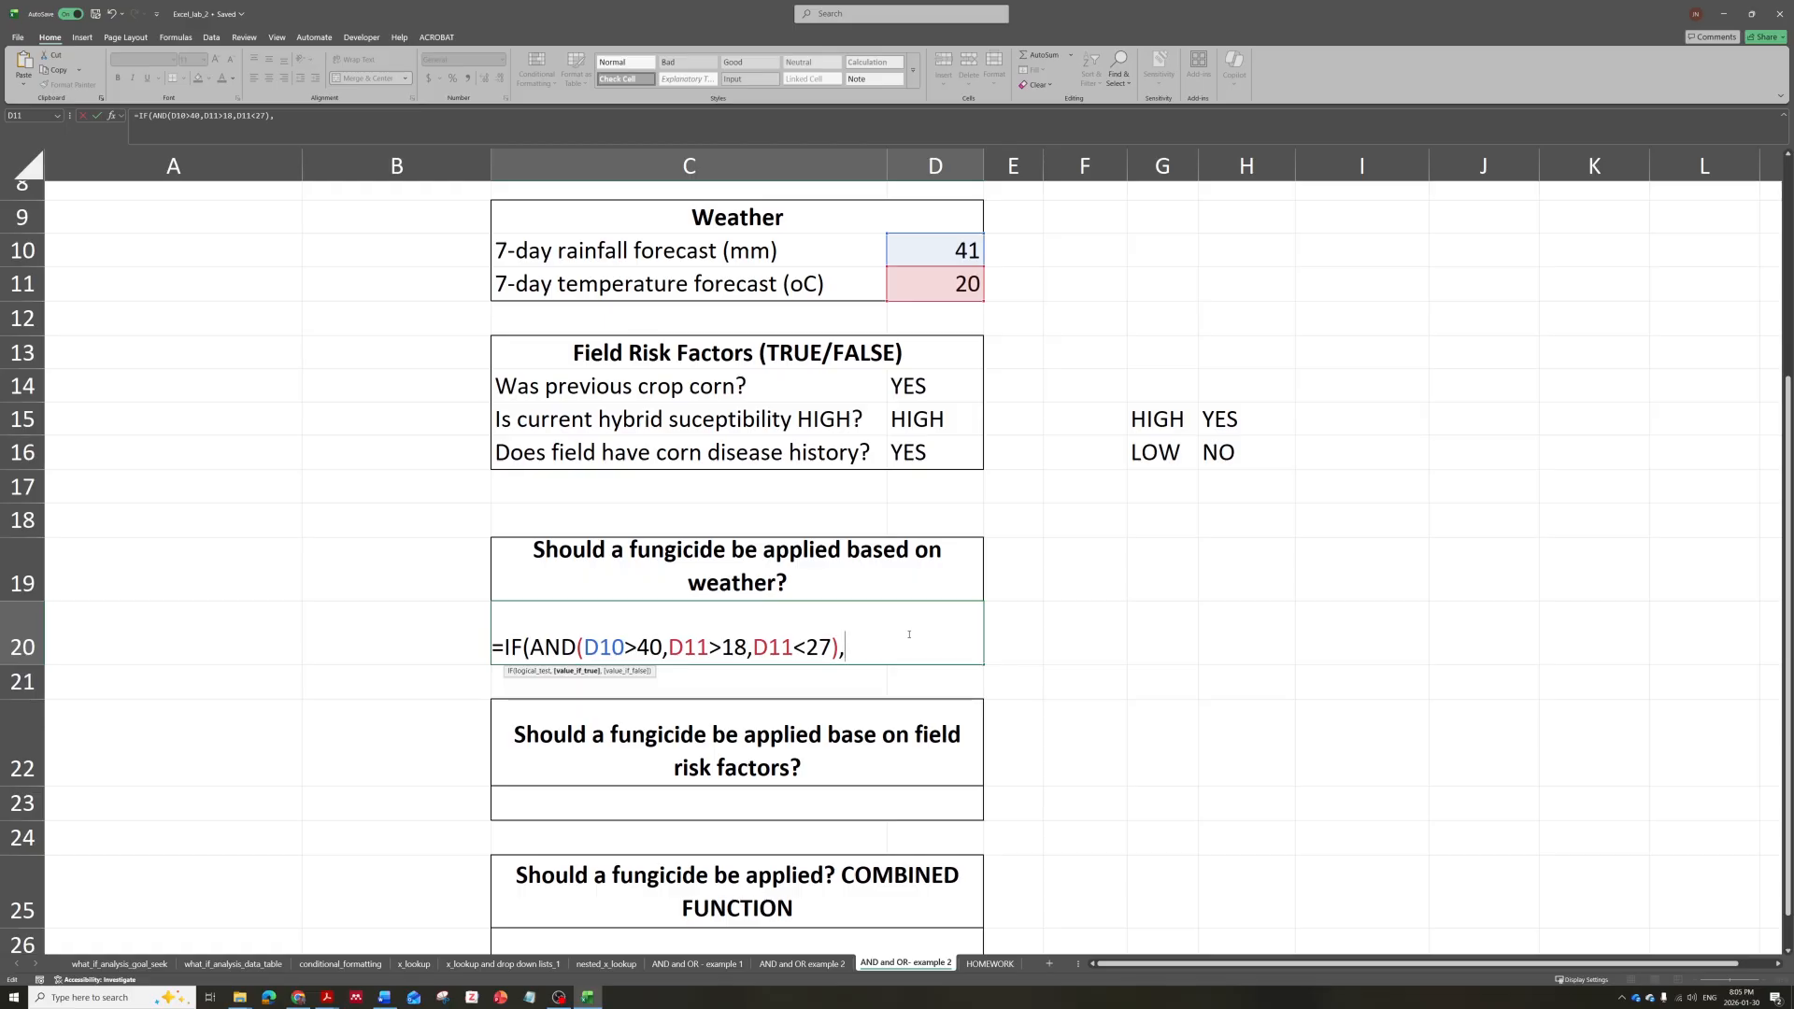
{"action": "type", "text": "\""}
{"action": "type", "text": "YES:"}
{"action": "type", "text": "\""}
{"action": "type", "text": ","}
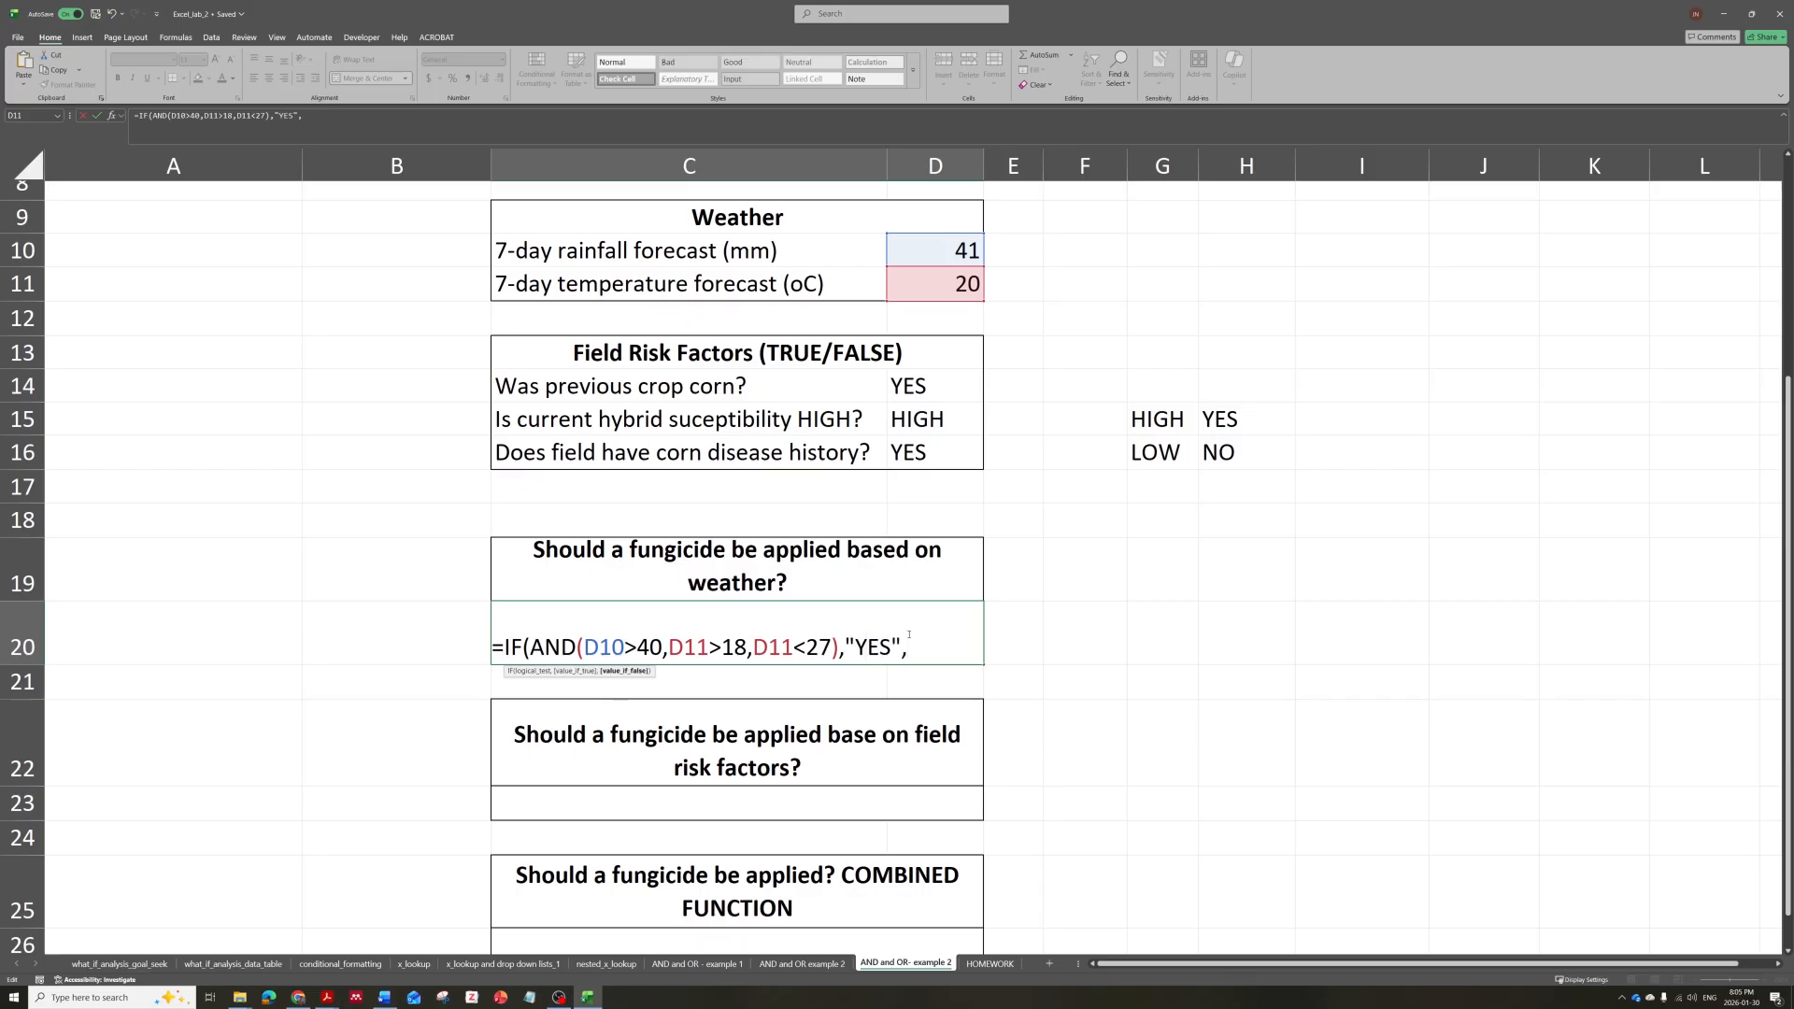
{"action": "type", "text": "\"NO\")"}
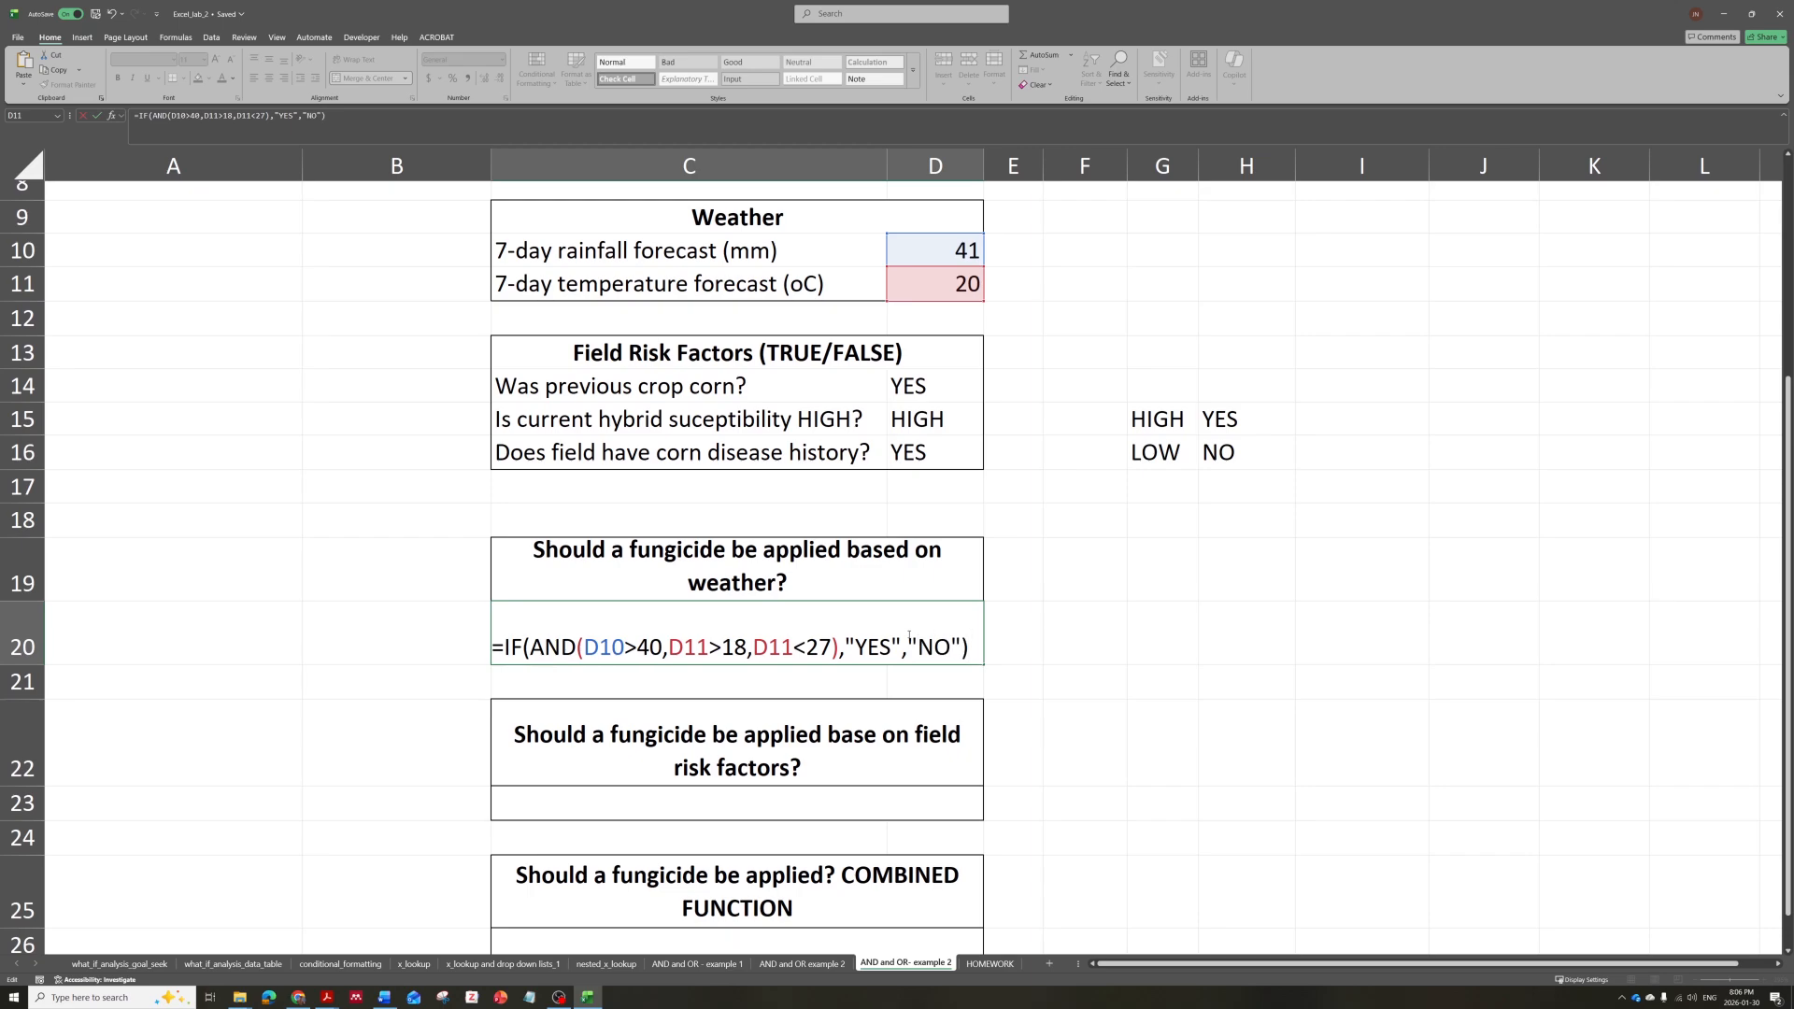
{"action": "key", "text": "Return"}
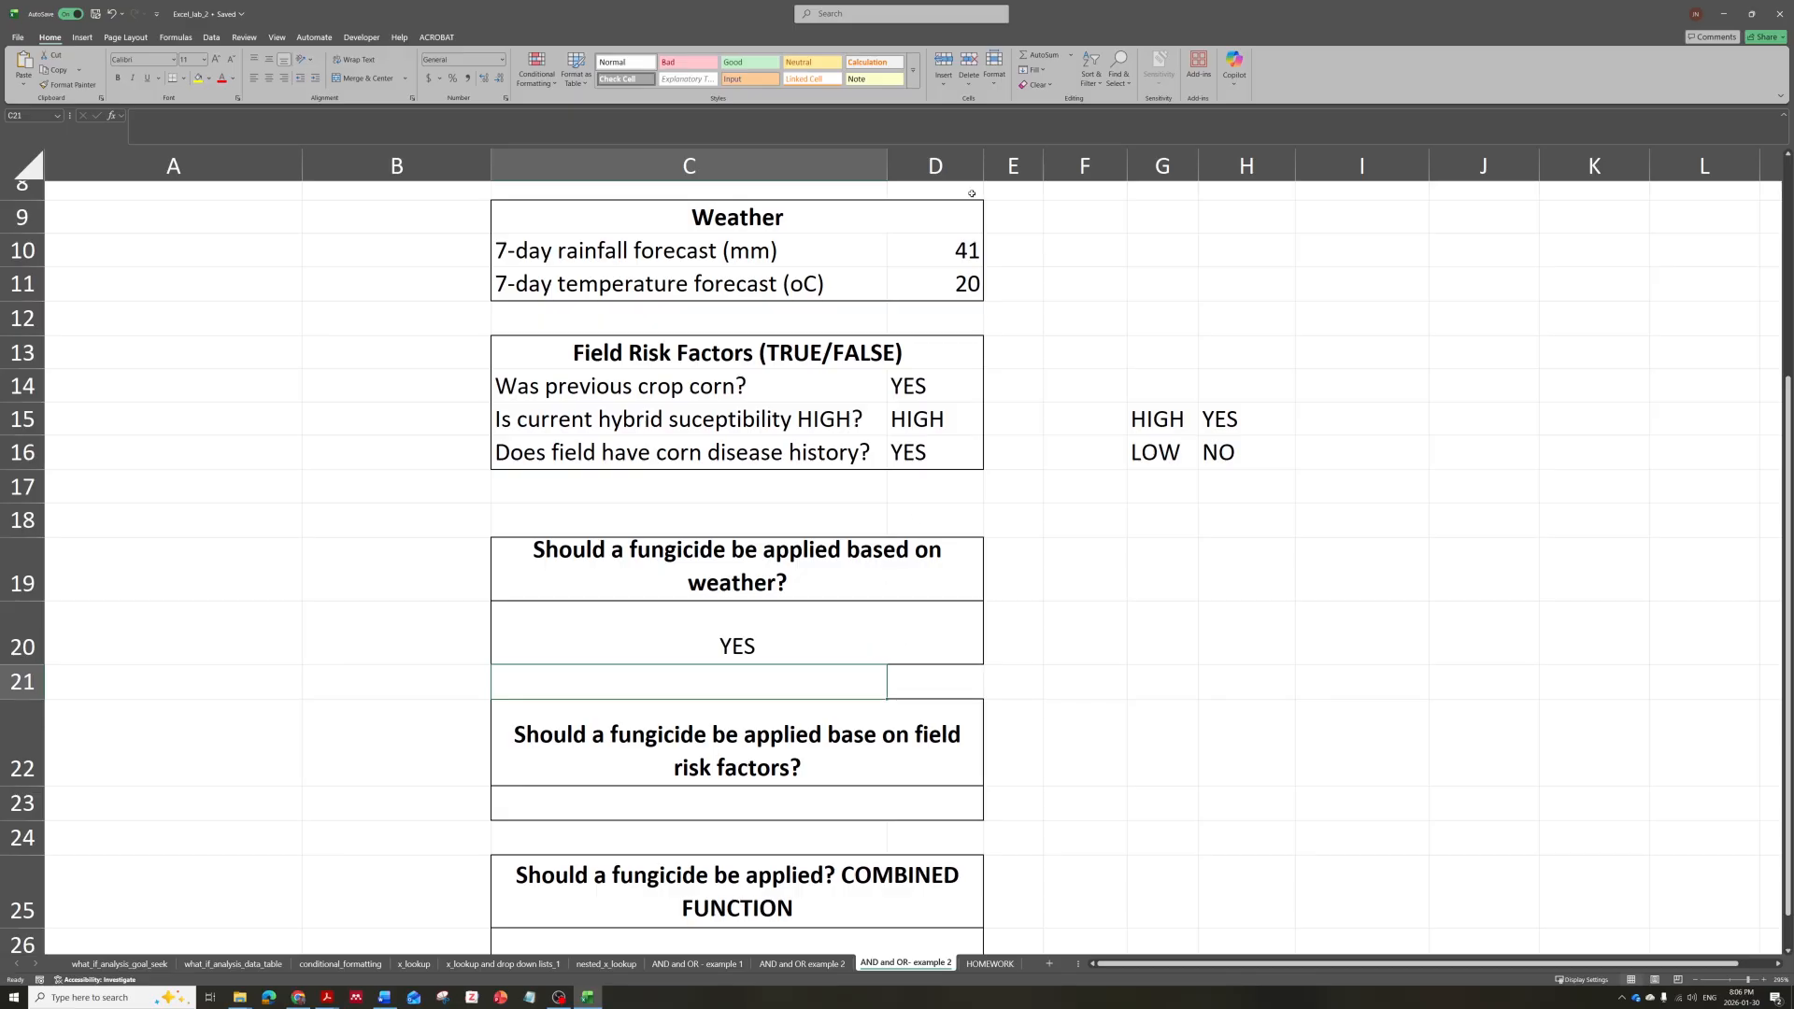
Test the weather formula with a temperature forecast of 30 °C in D11, and set it back to 20 °C.
{"action": "left_click", "coordinate": [787, 624]}
{"action": "left_click", "coordinate": [953, 278]}
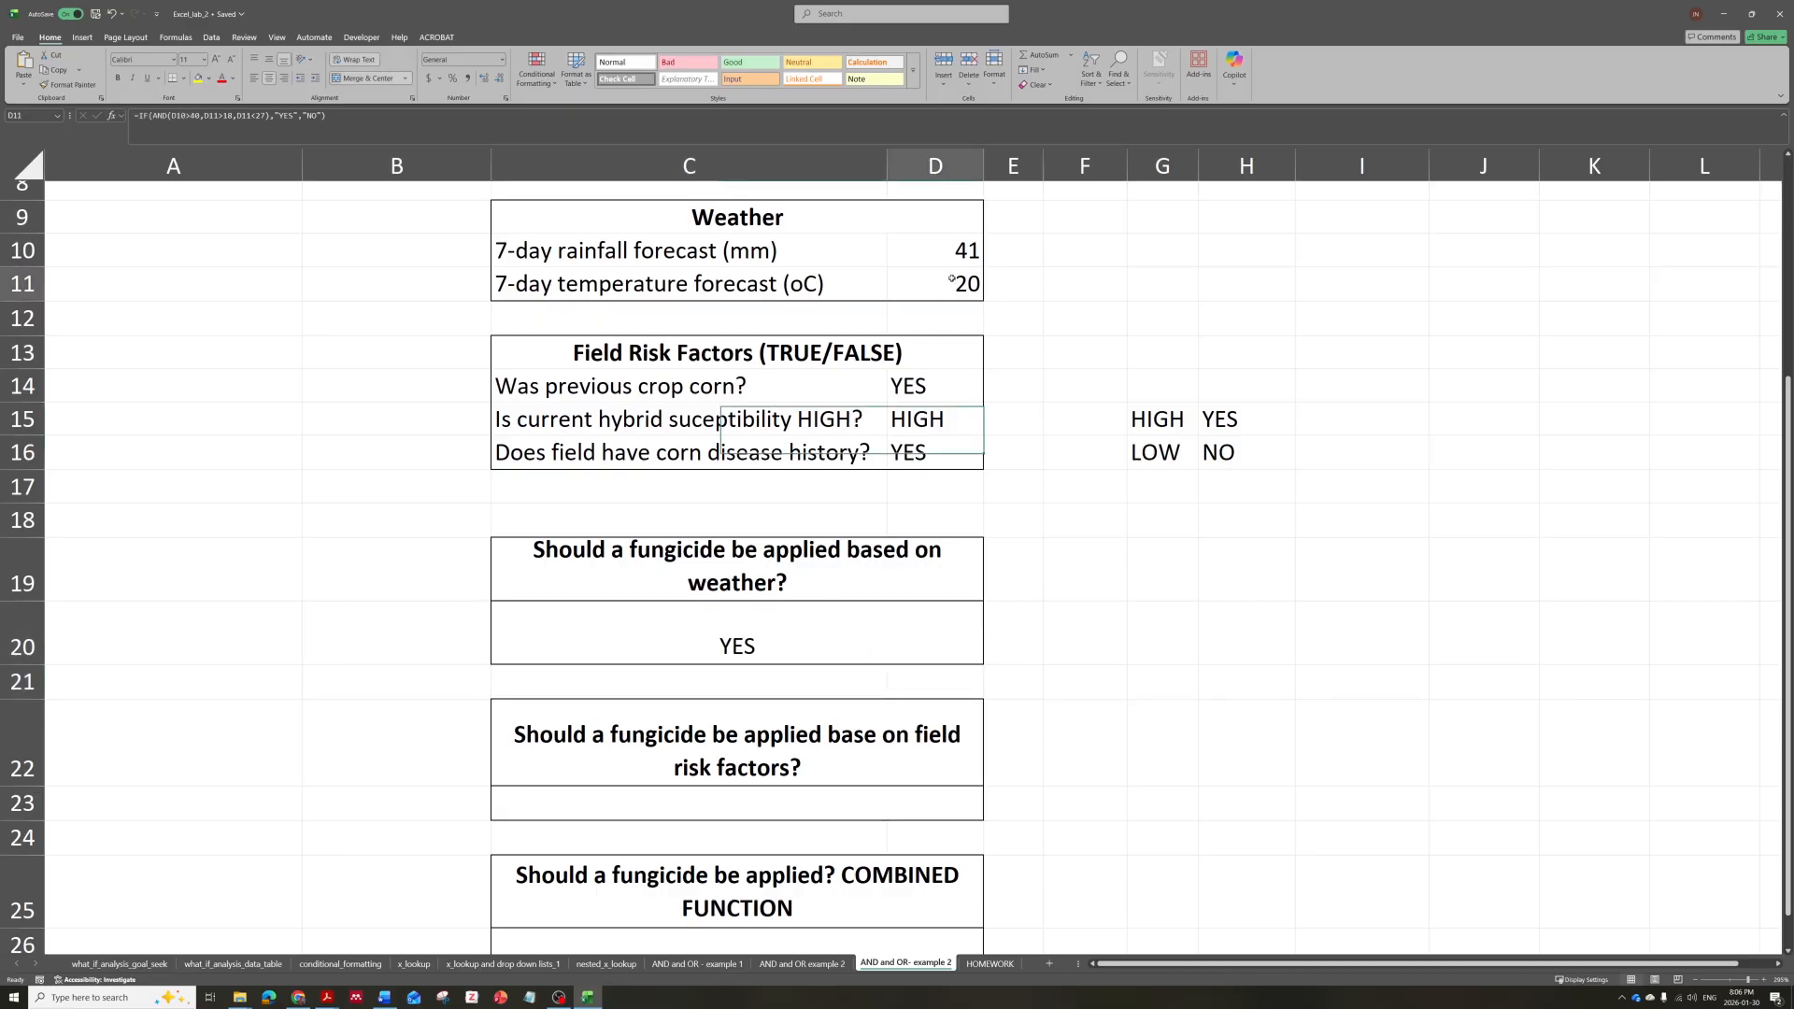
{"action": "type", "text": "30"}
{"action": "key", "text": "Return"}
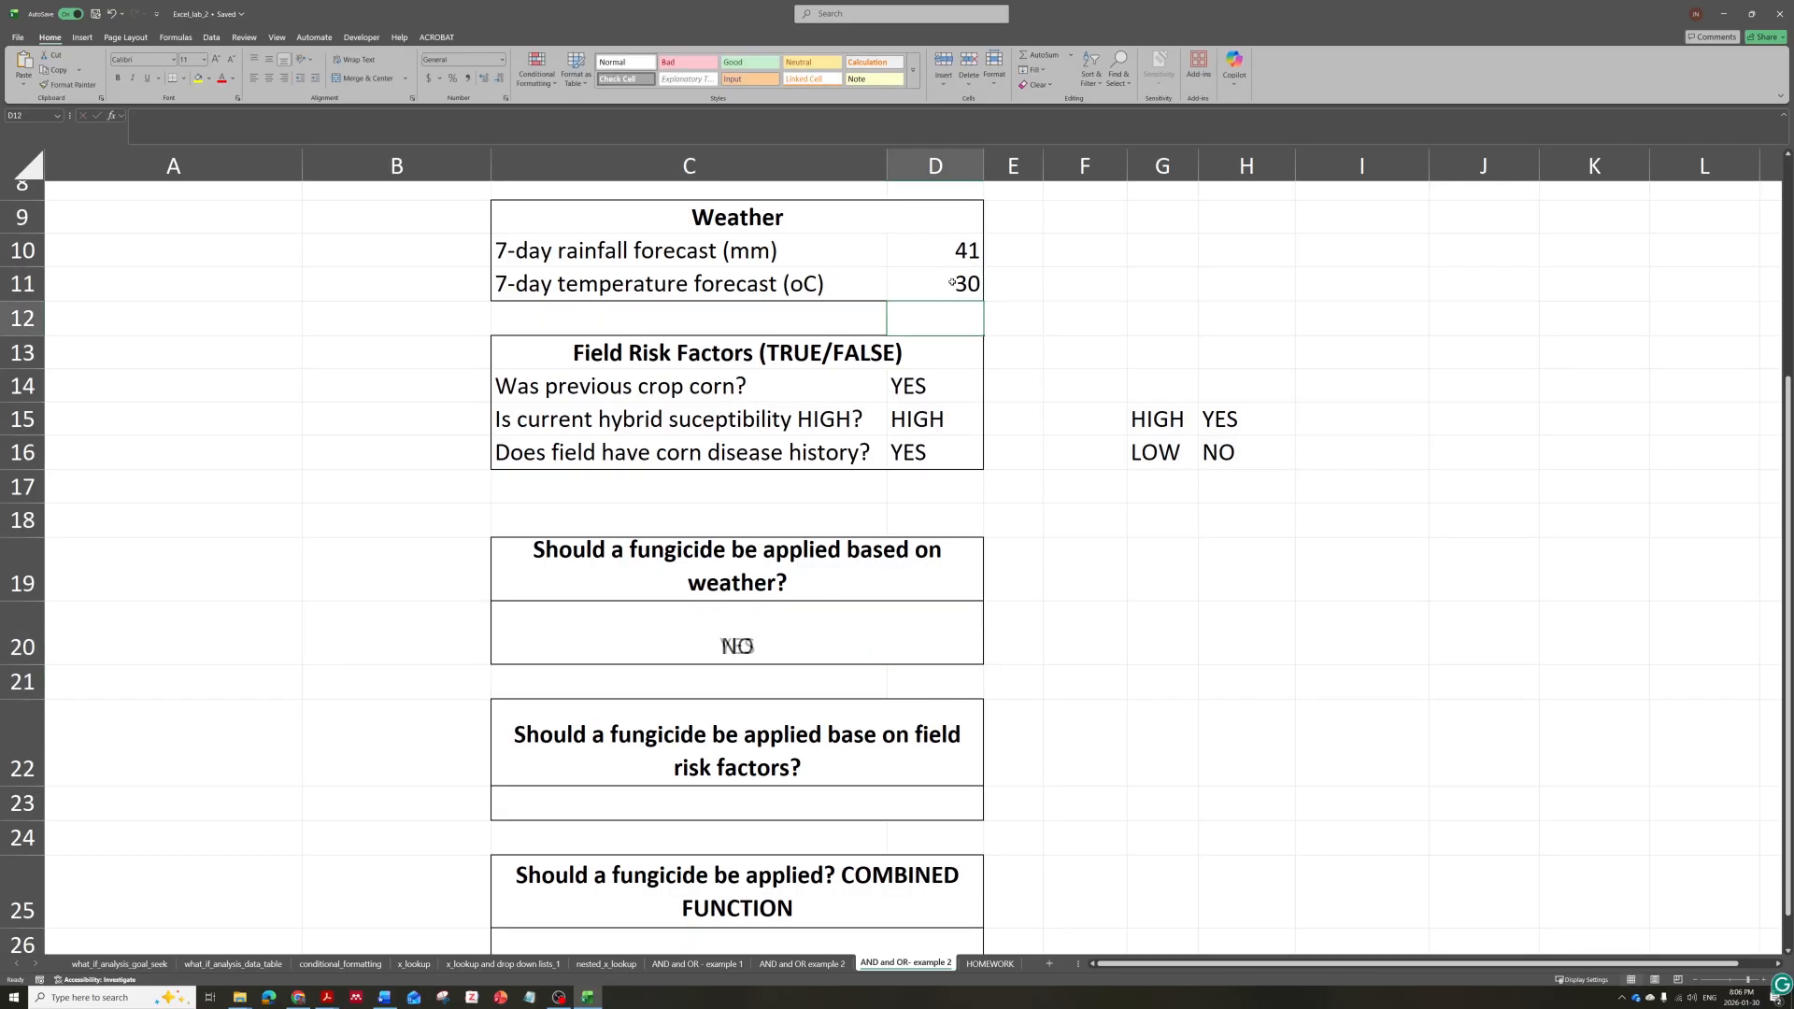
{"action": "left_click", "coordinate": [953, 282]}
{"action": "left_click", "coordinate": [952, 250]}
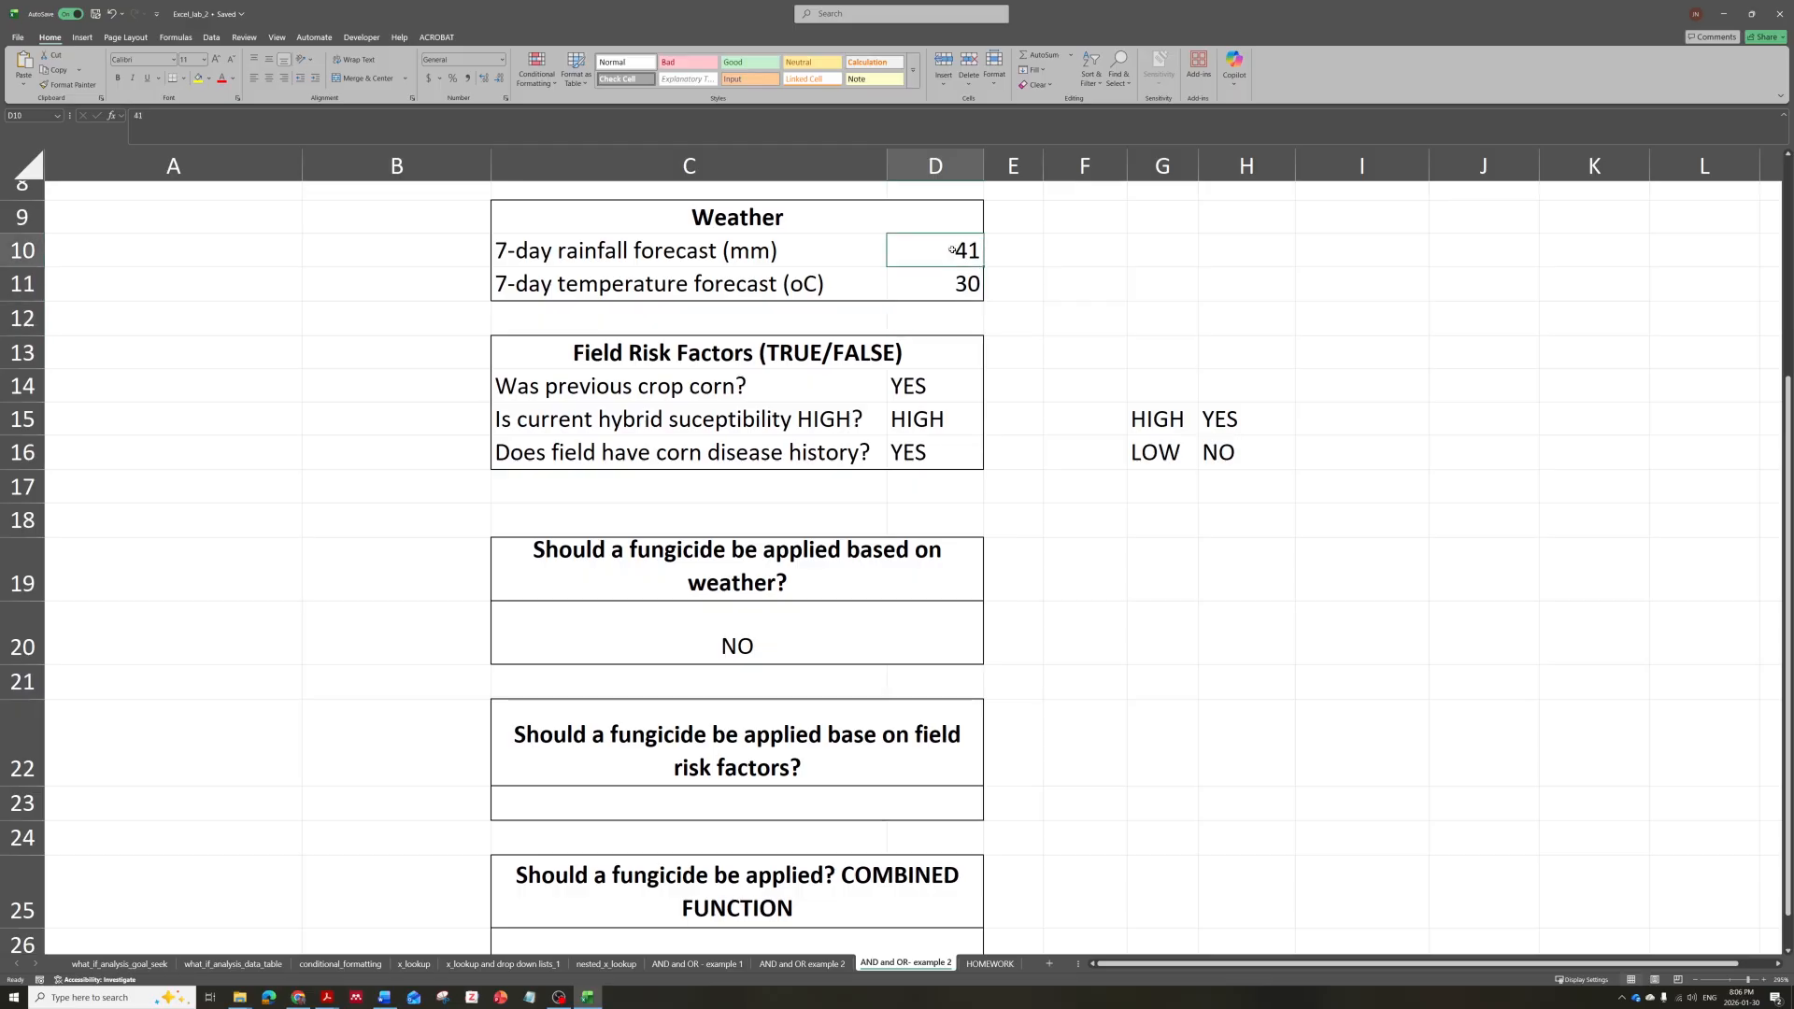
{"action": "left_click", "coordinate": [946, 275]}
{"action": "type", "text": "20"}
{"action": "key", "text": "Return"}
Test the weather formula with a rainfall forecast of 39 mm in D10 and select its result in C20.
{"action": "key", "text": "Up"}
{"action": "key", "text": "Up"}
{"action": "type", "text": "39"}
{"action": "key", "text": "Return"}
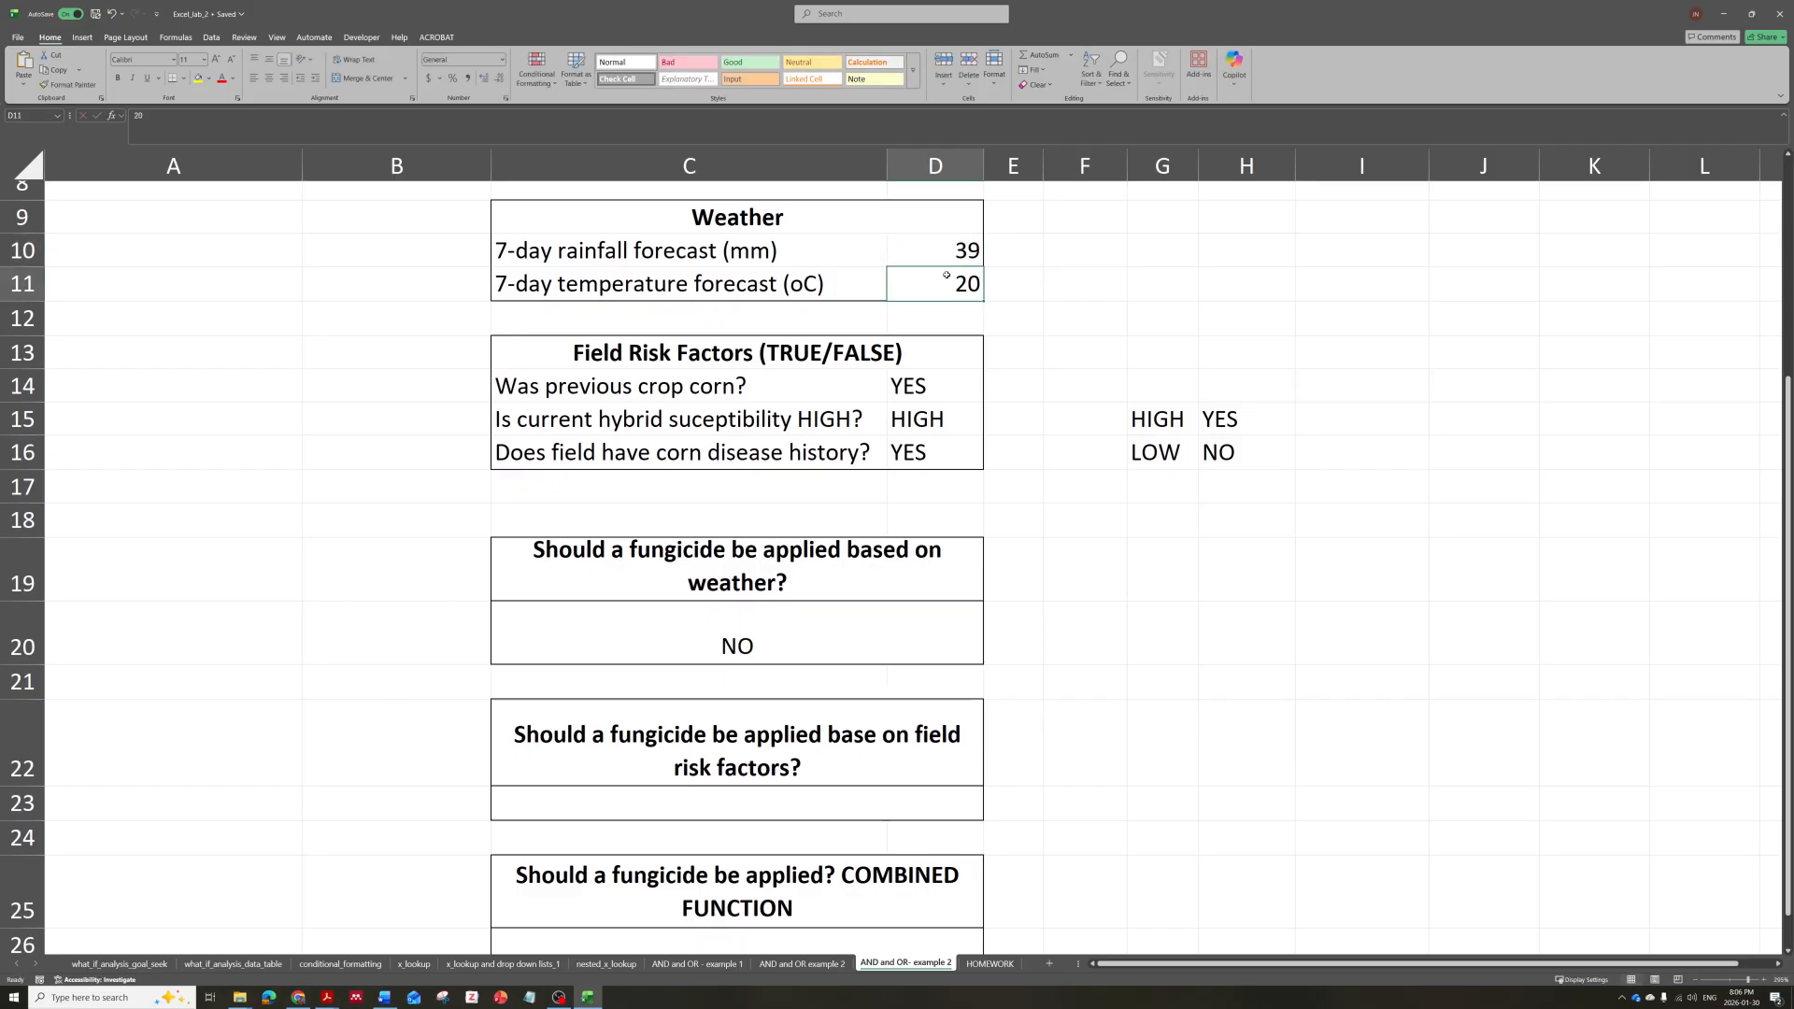
{"action": "left_click", "coordinate": [757, 616]}
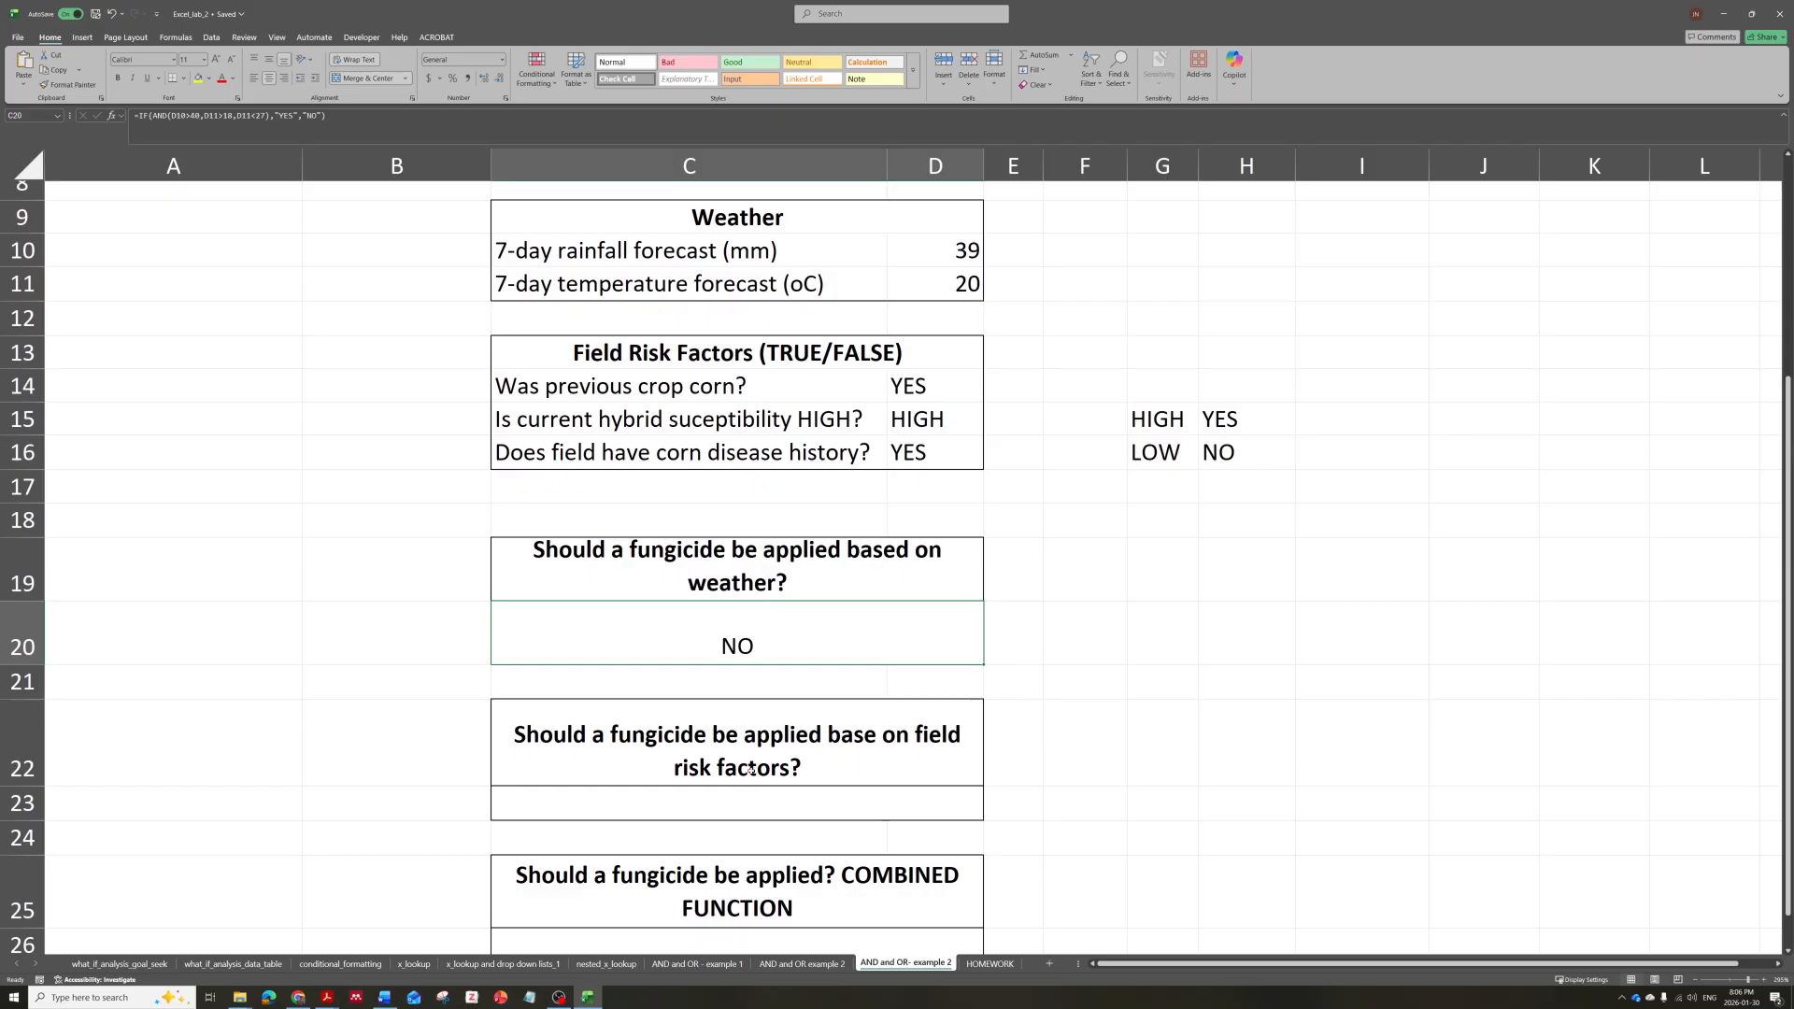
Start the field risk factor formula in C23 with IF and OR, using D14="YES" as the first condition.
{"action": "scroll", "coordinate": [680, 411], "scroll_direction": "down", "scroll_amount": 1}
{"action": "left_click", "coordinate": [741, 703]}
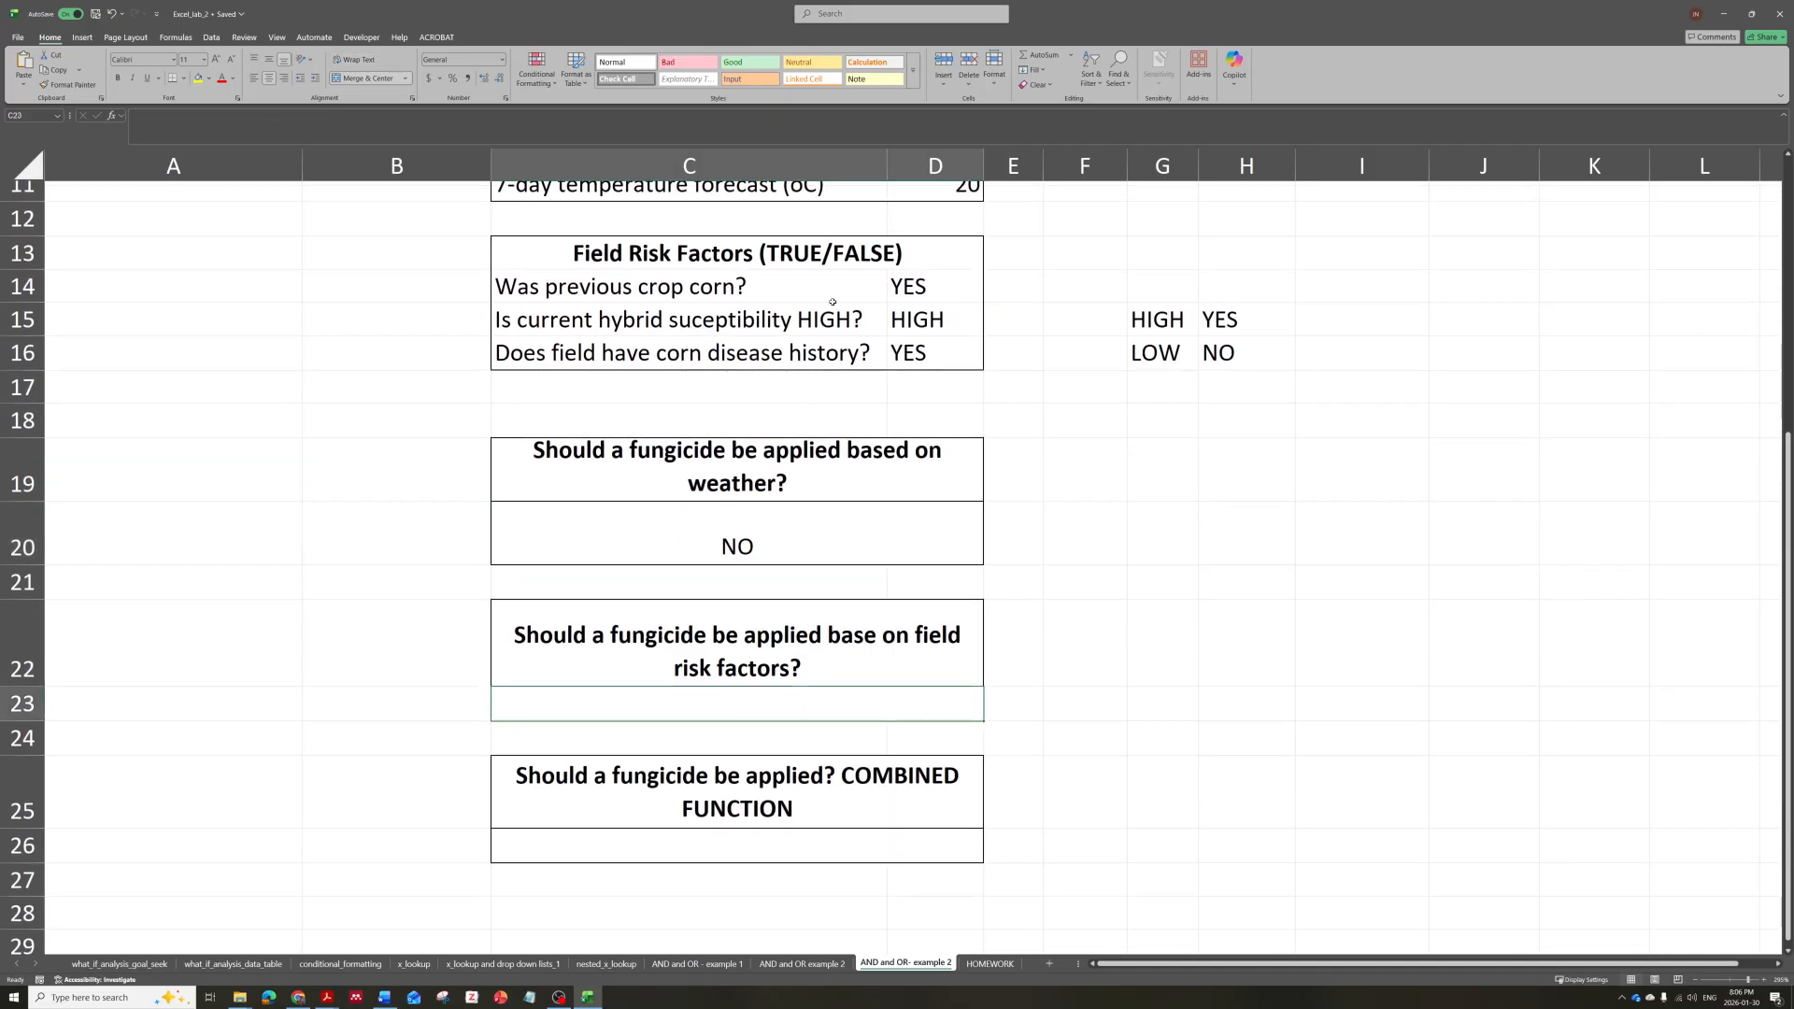
{"action": "left_click_drag", "start_coordinate": [860, 285], "coordinate": [896, 347]}
{"action": "left_click", "coordinate": [897, 346]}
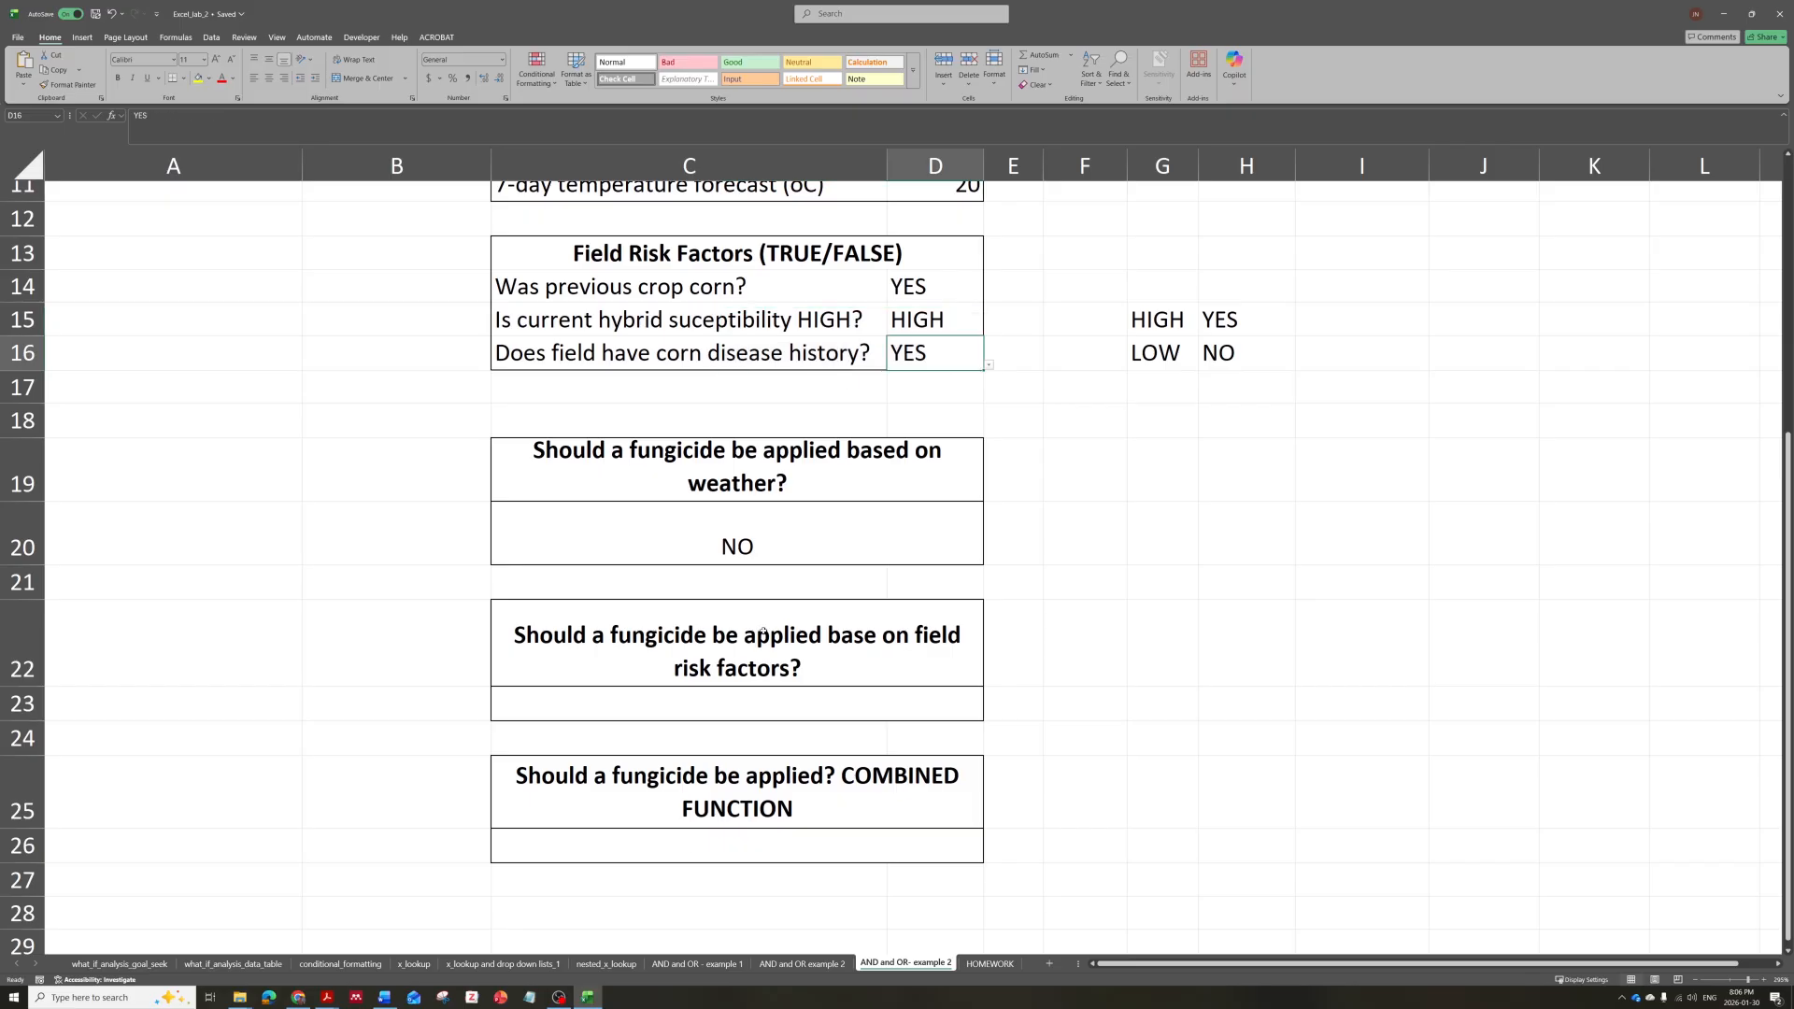
{"action": "double_click", "coordinate": [728, 714]}
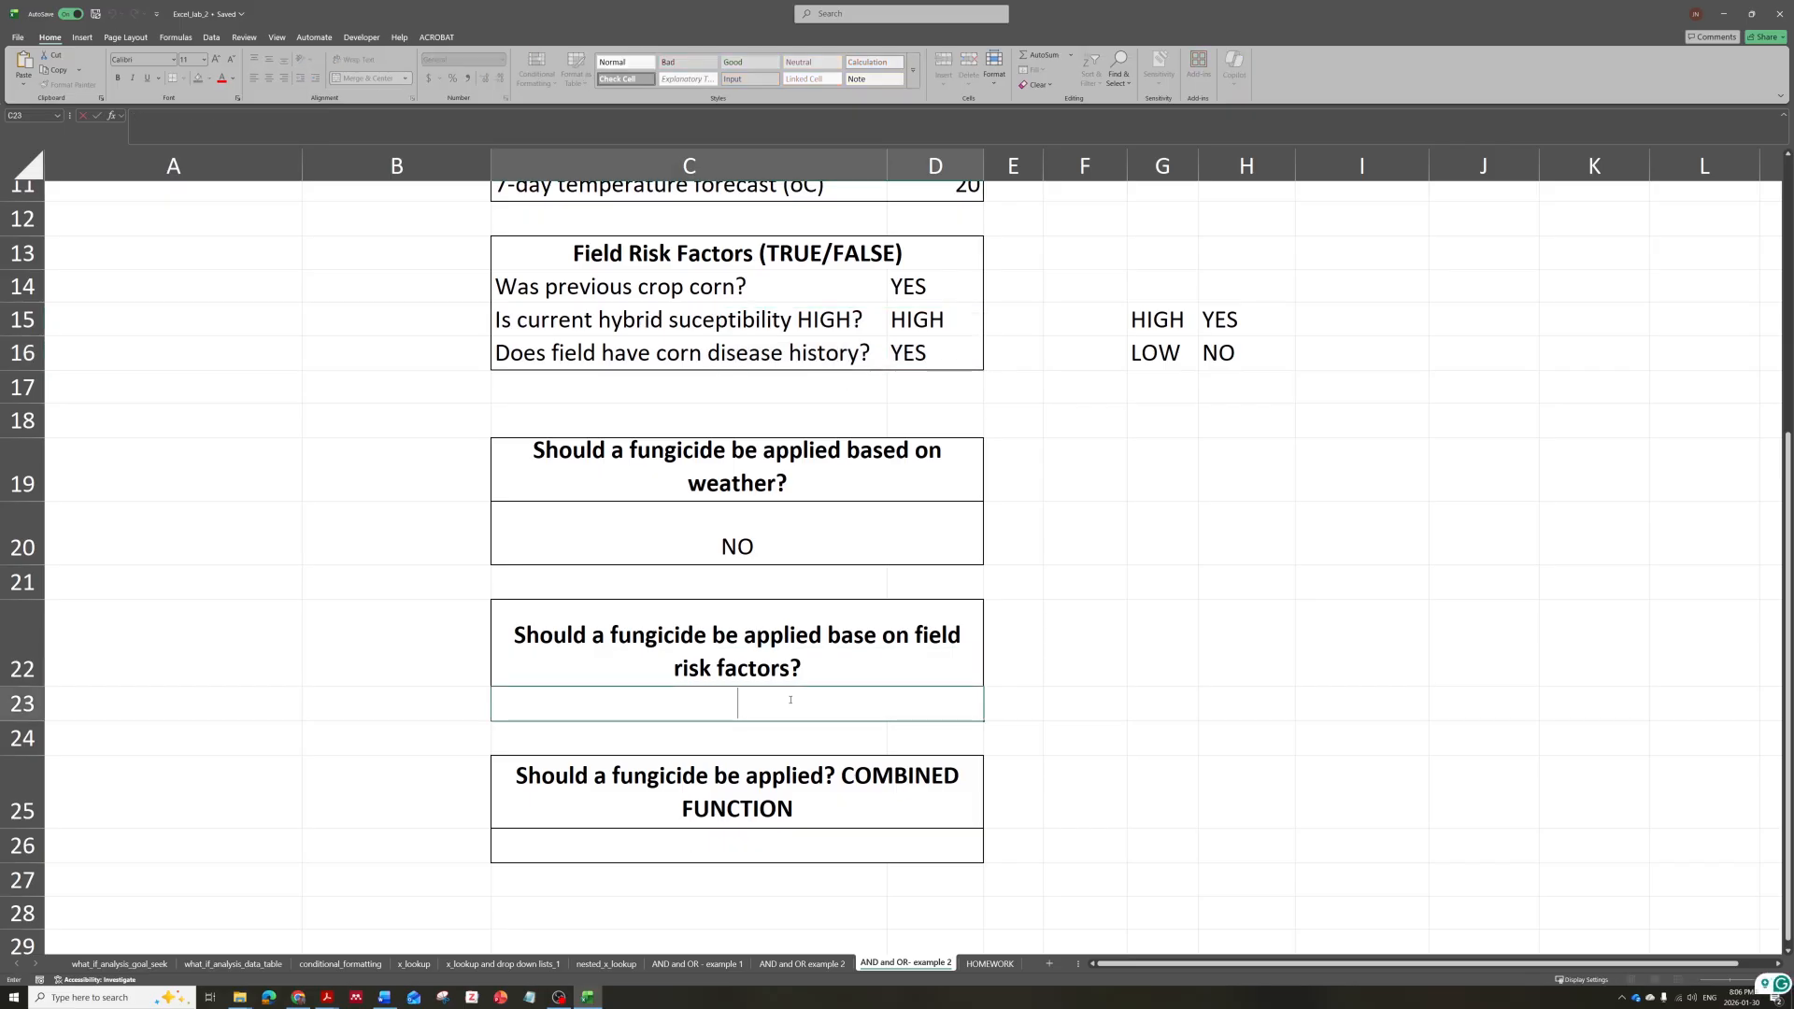
{"action": "type", "text": "=IF(OR("}
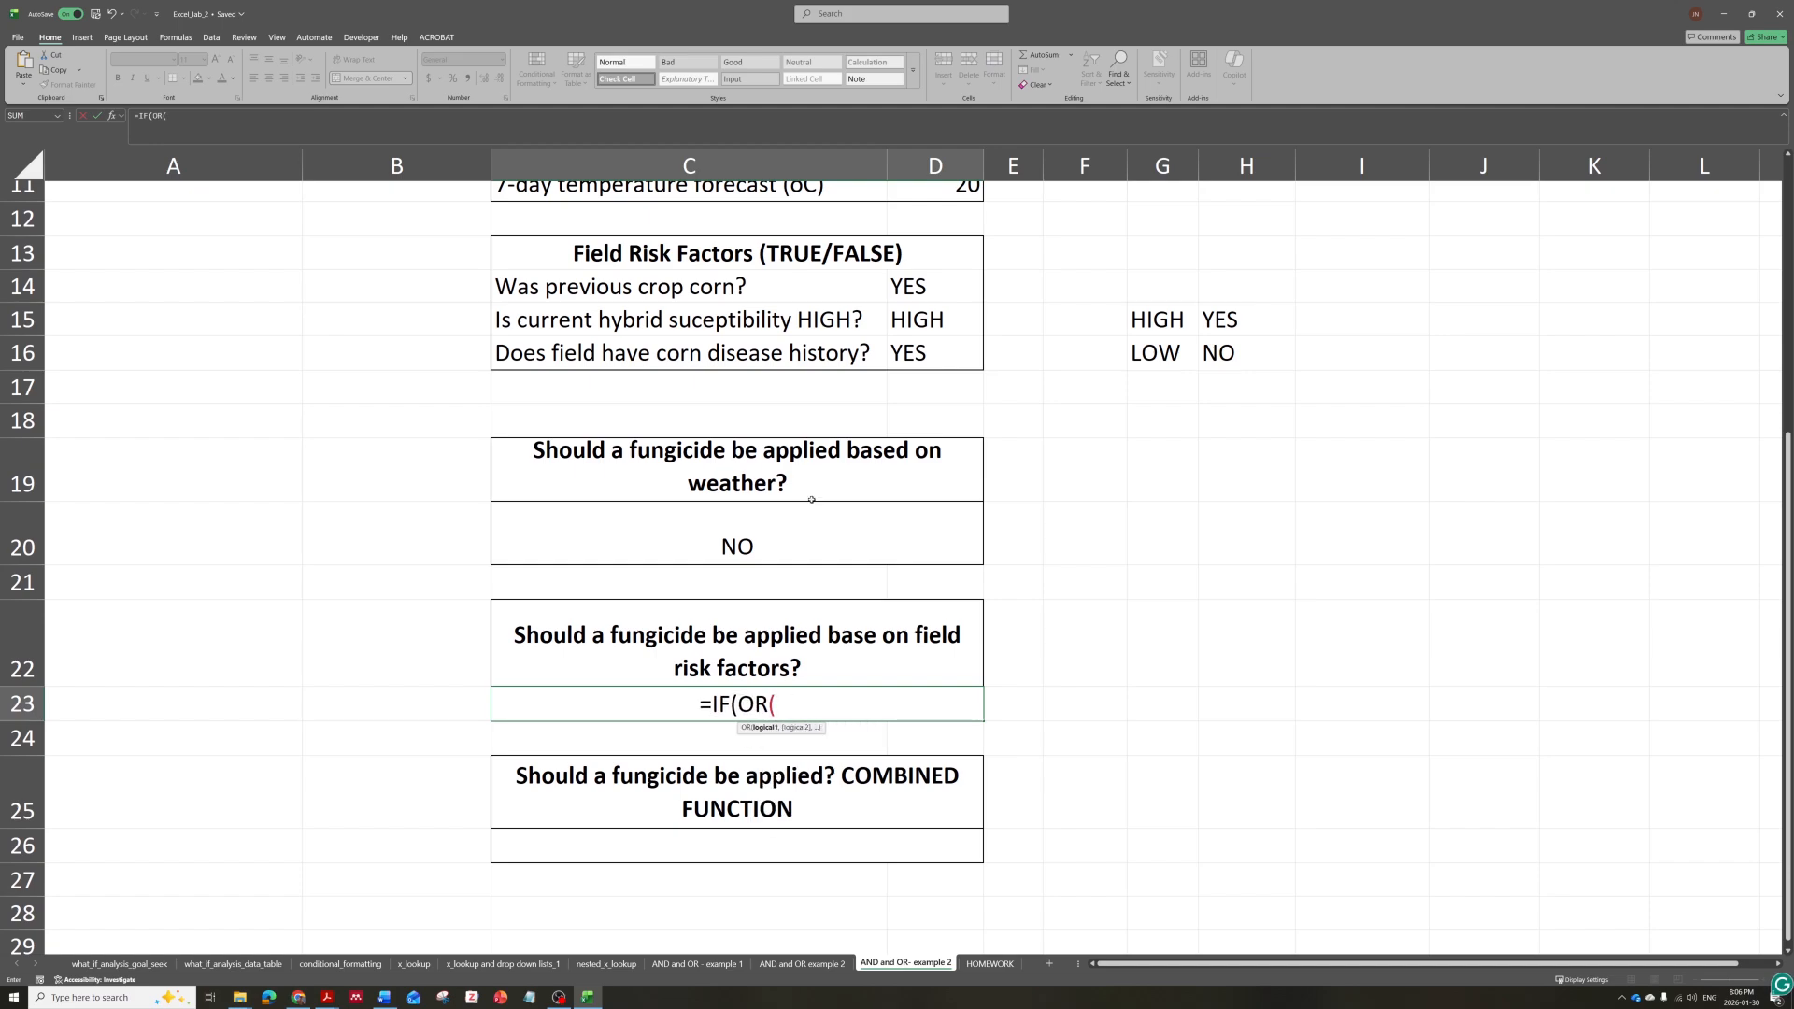
{"action": "left_click", "coordinate": [922, 287]}
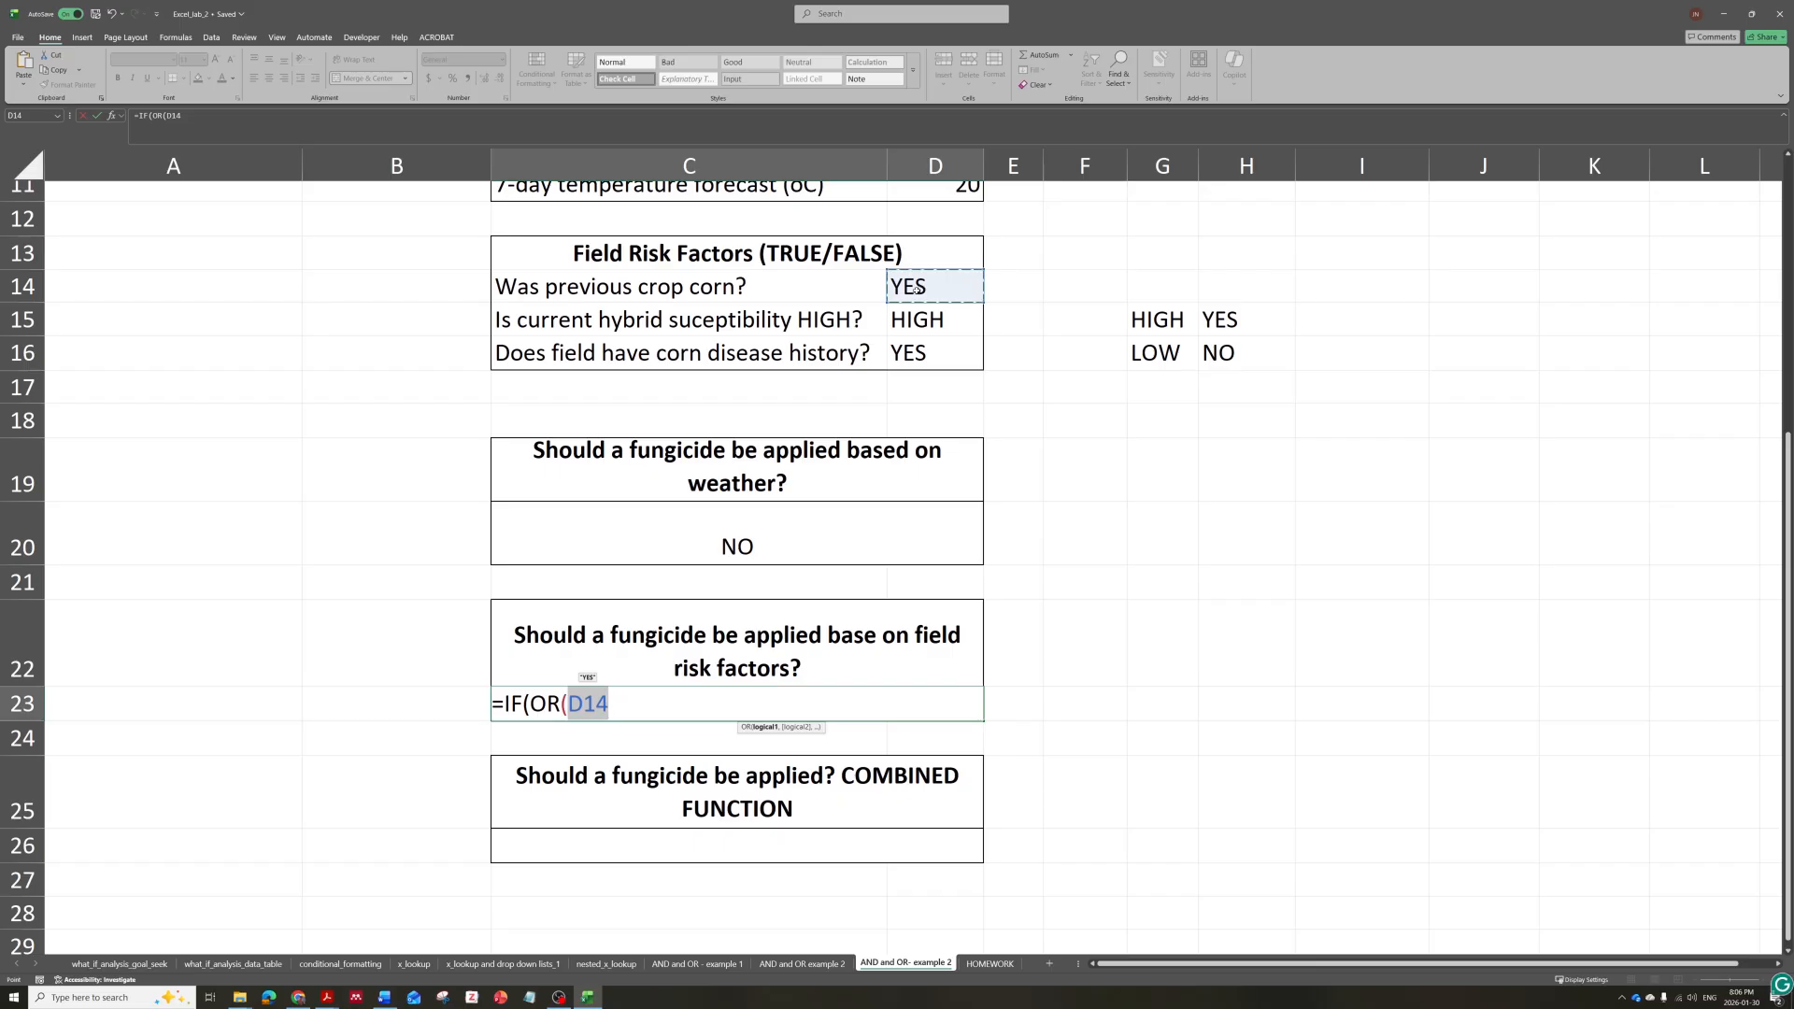
{"action": "type", "text": "=\"YES"}
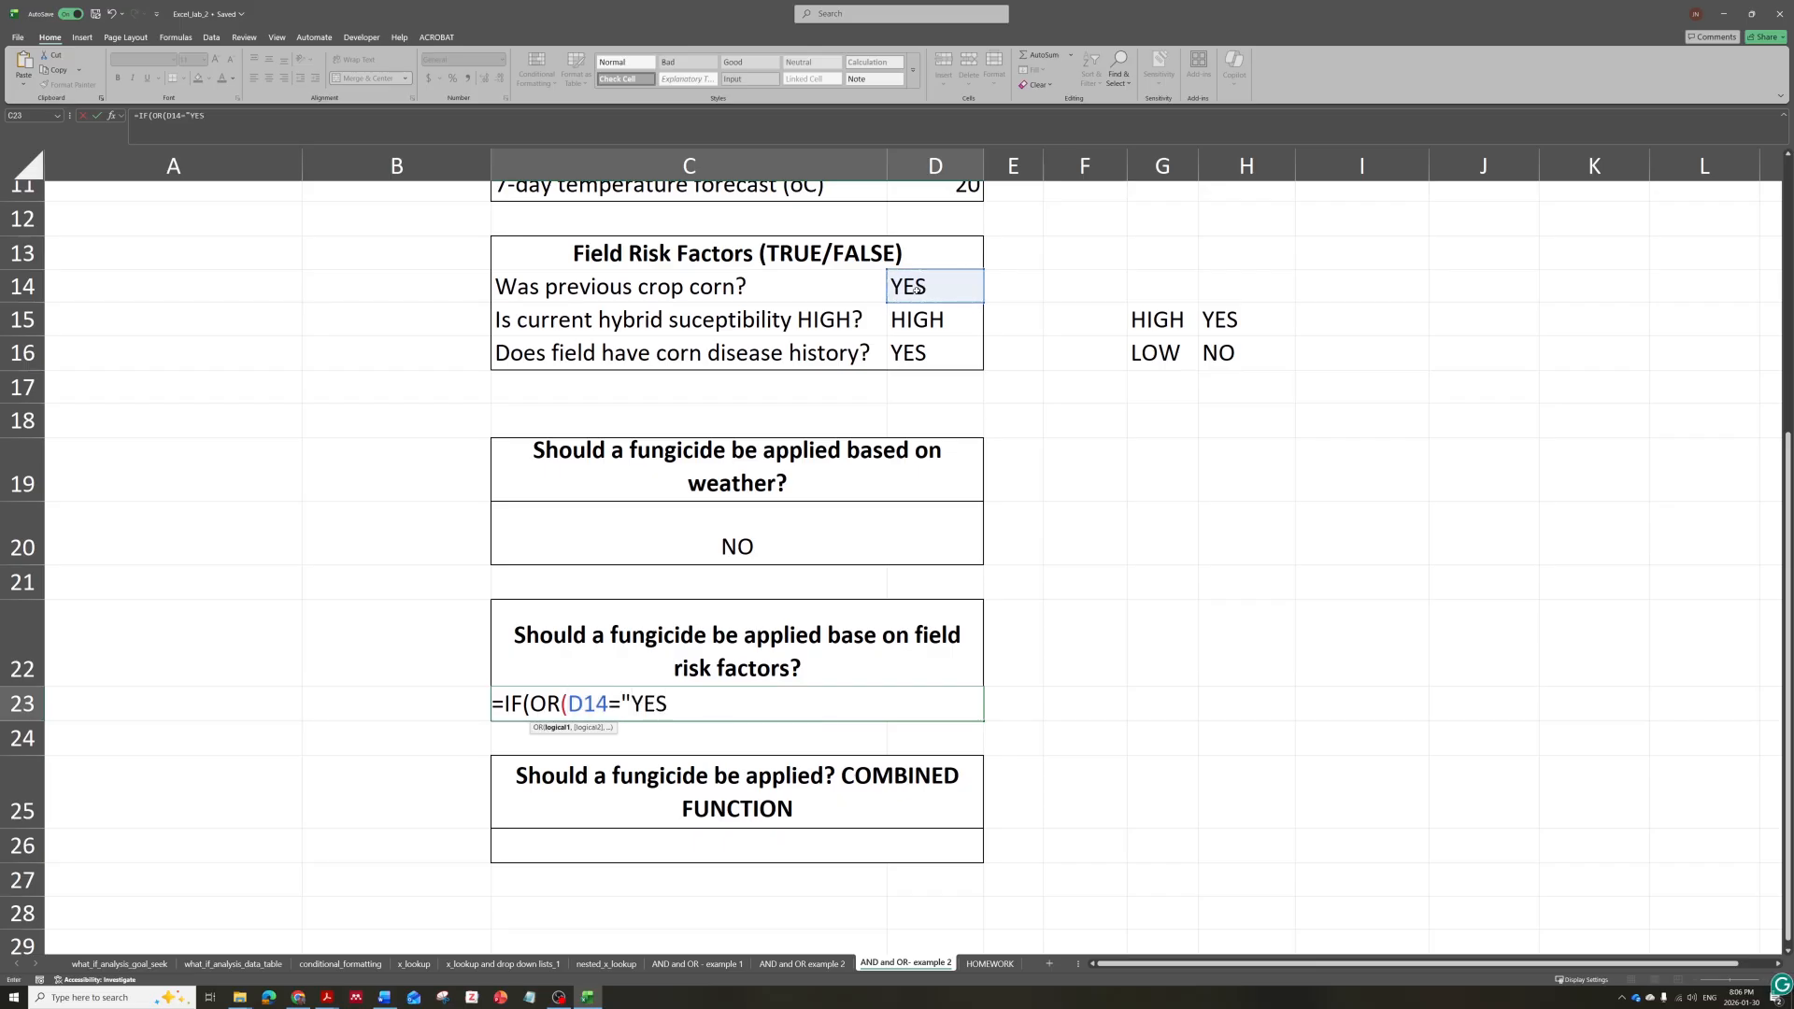
{"action": "type", "text": "\","}
Add D15="HIGH" and D16="YES" as the second and third OR conditions of the C23 formula and close the OR function.
{"action": "left_click", "coordinate": [934, 320]}
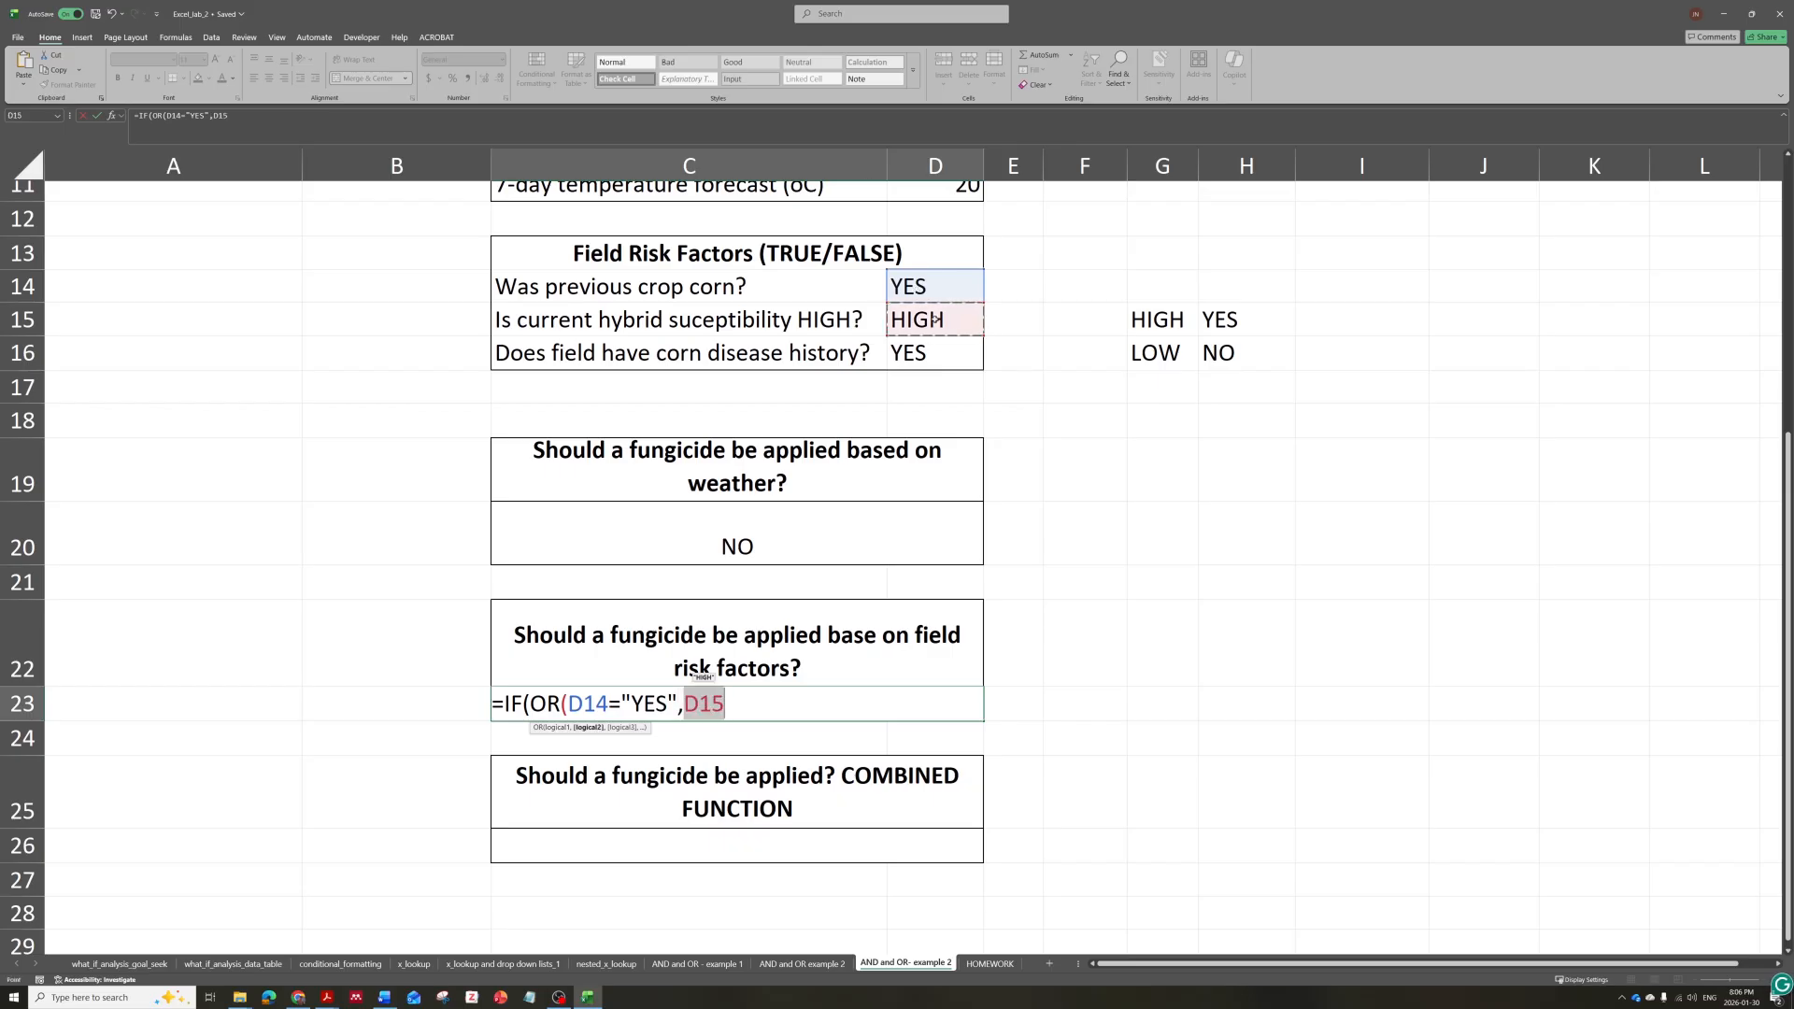
{"action": "type", "text": "=\""}
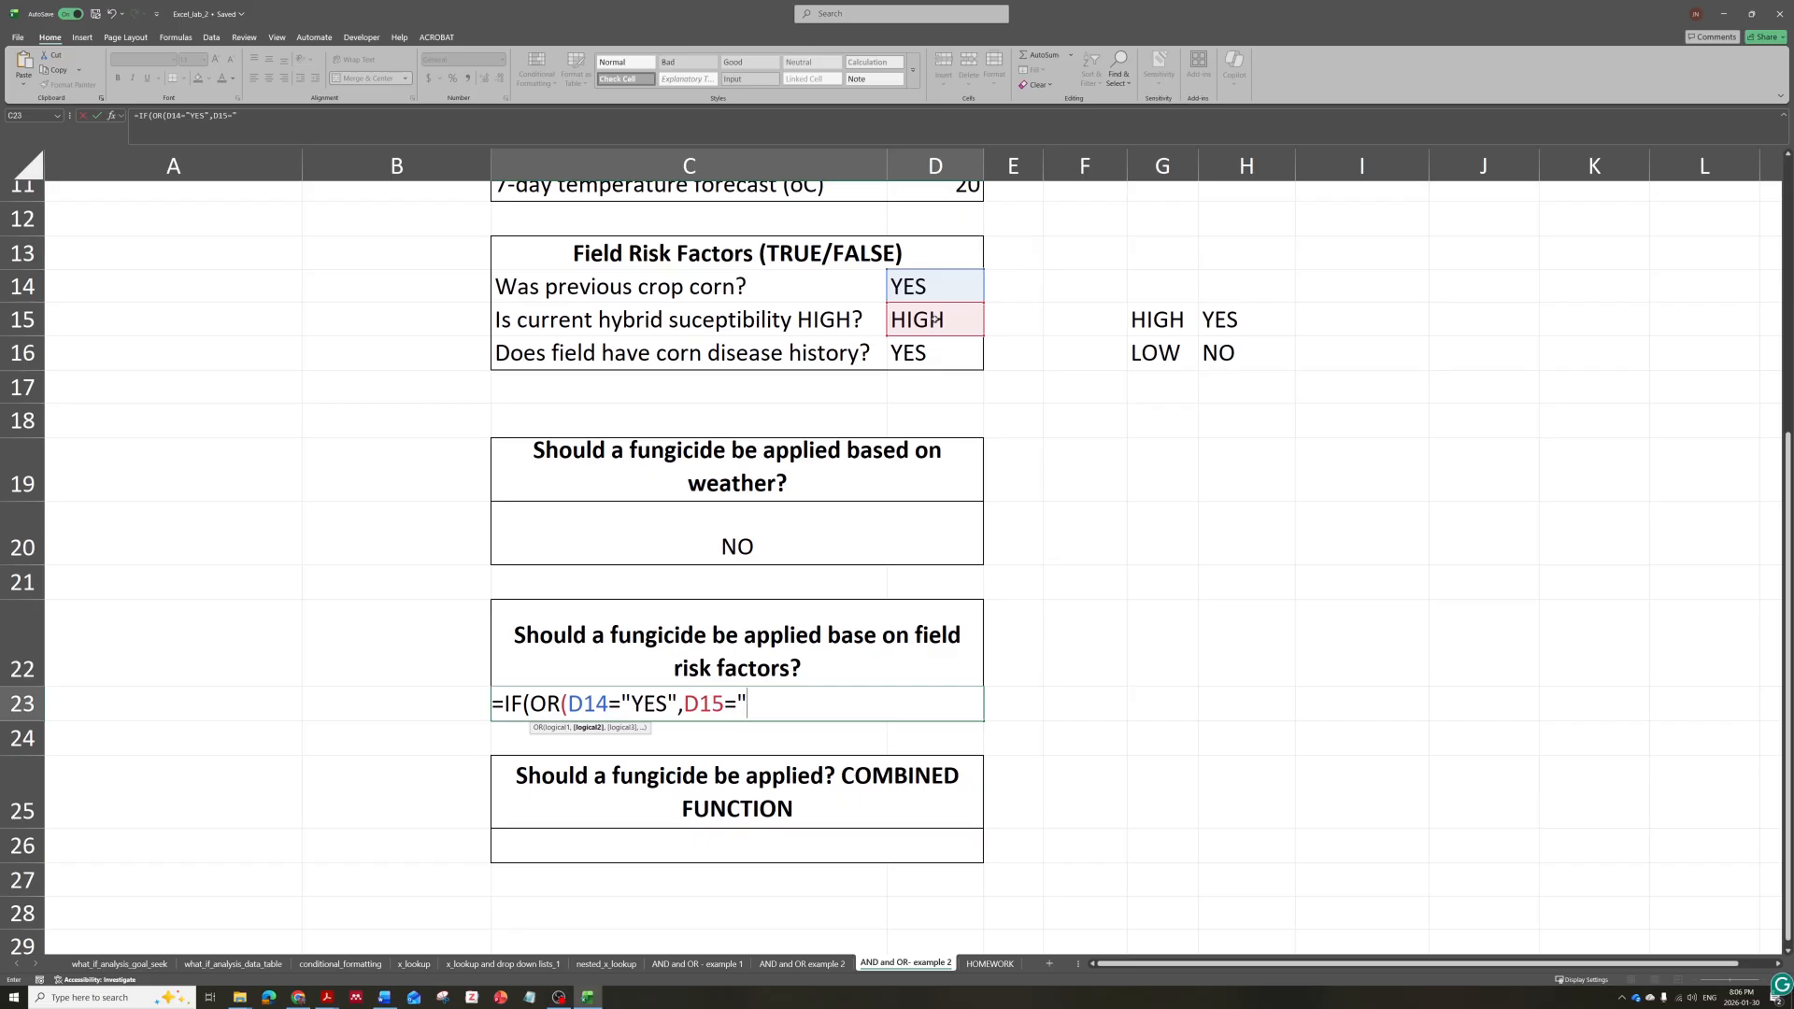
{"action": "type", "text": "HIGH\","}
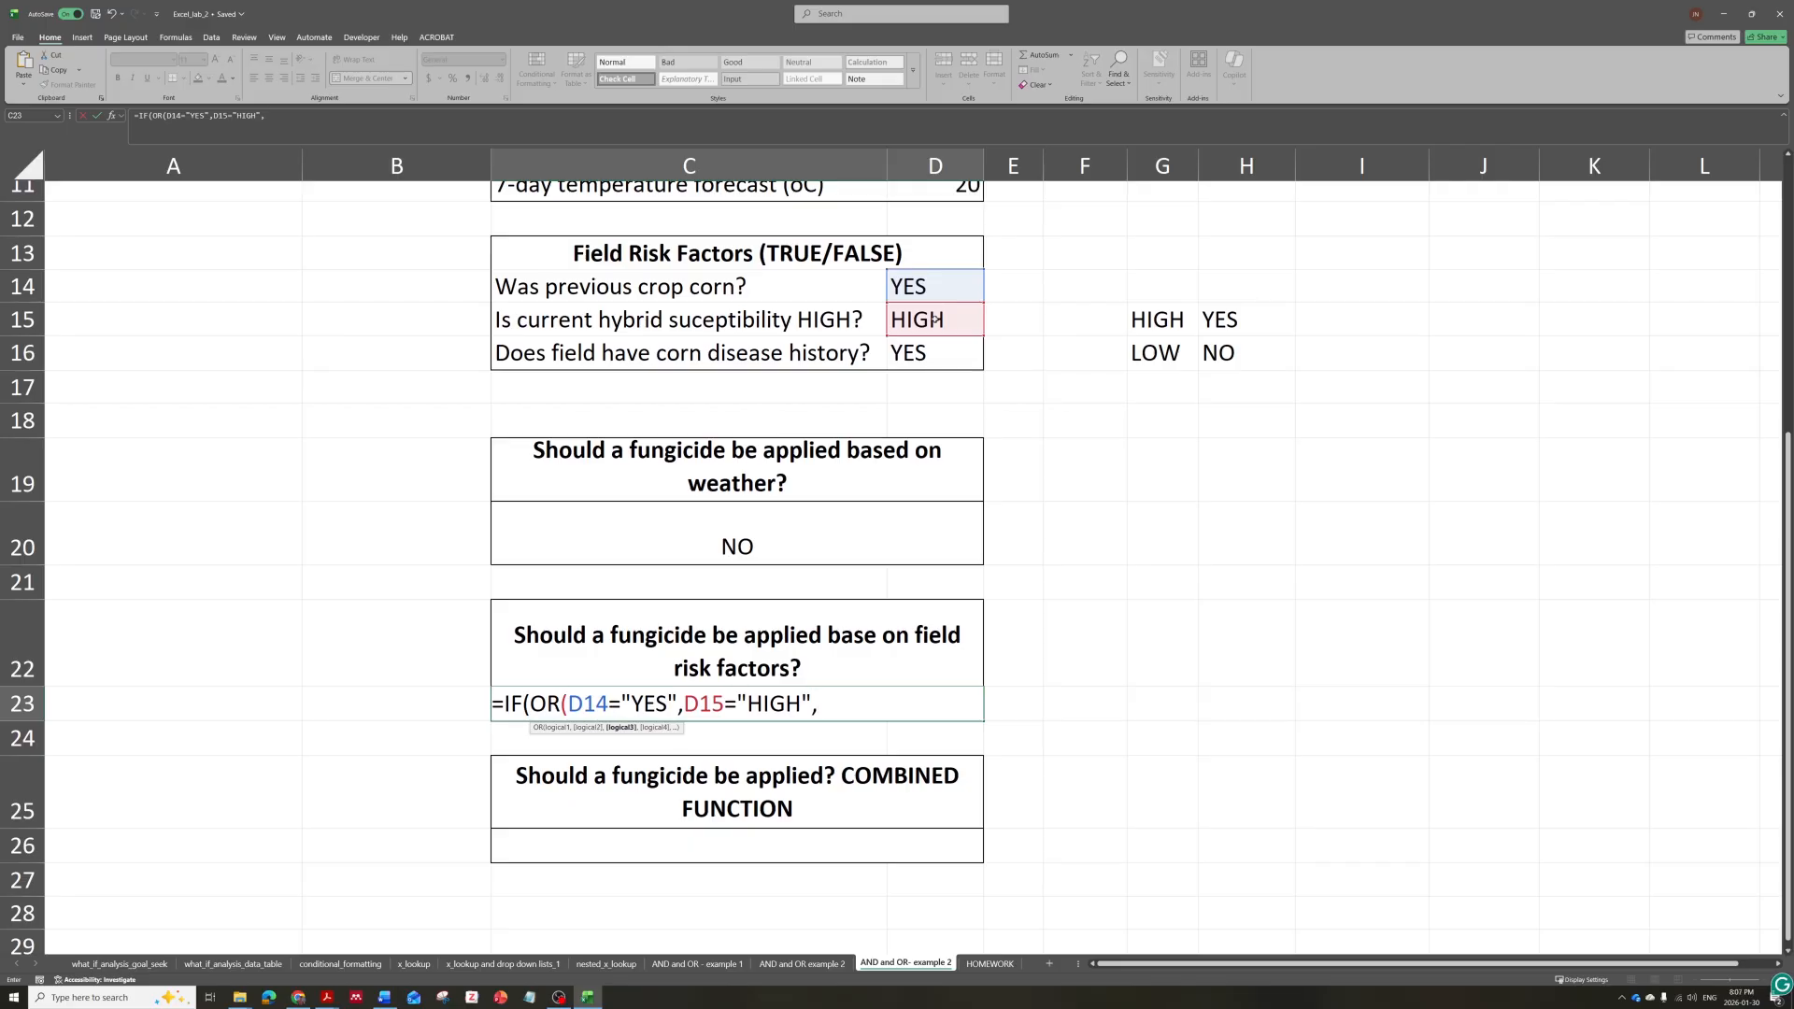
{"action": "left_click", "coordinate": [919, 352]}
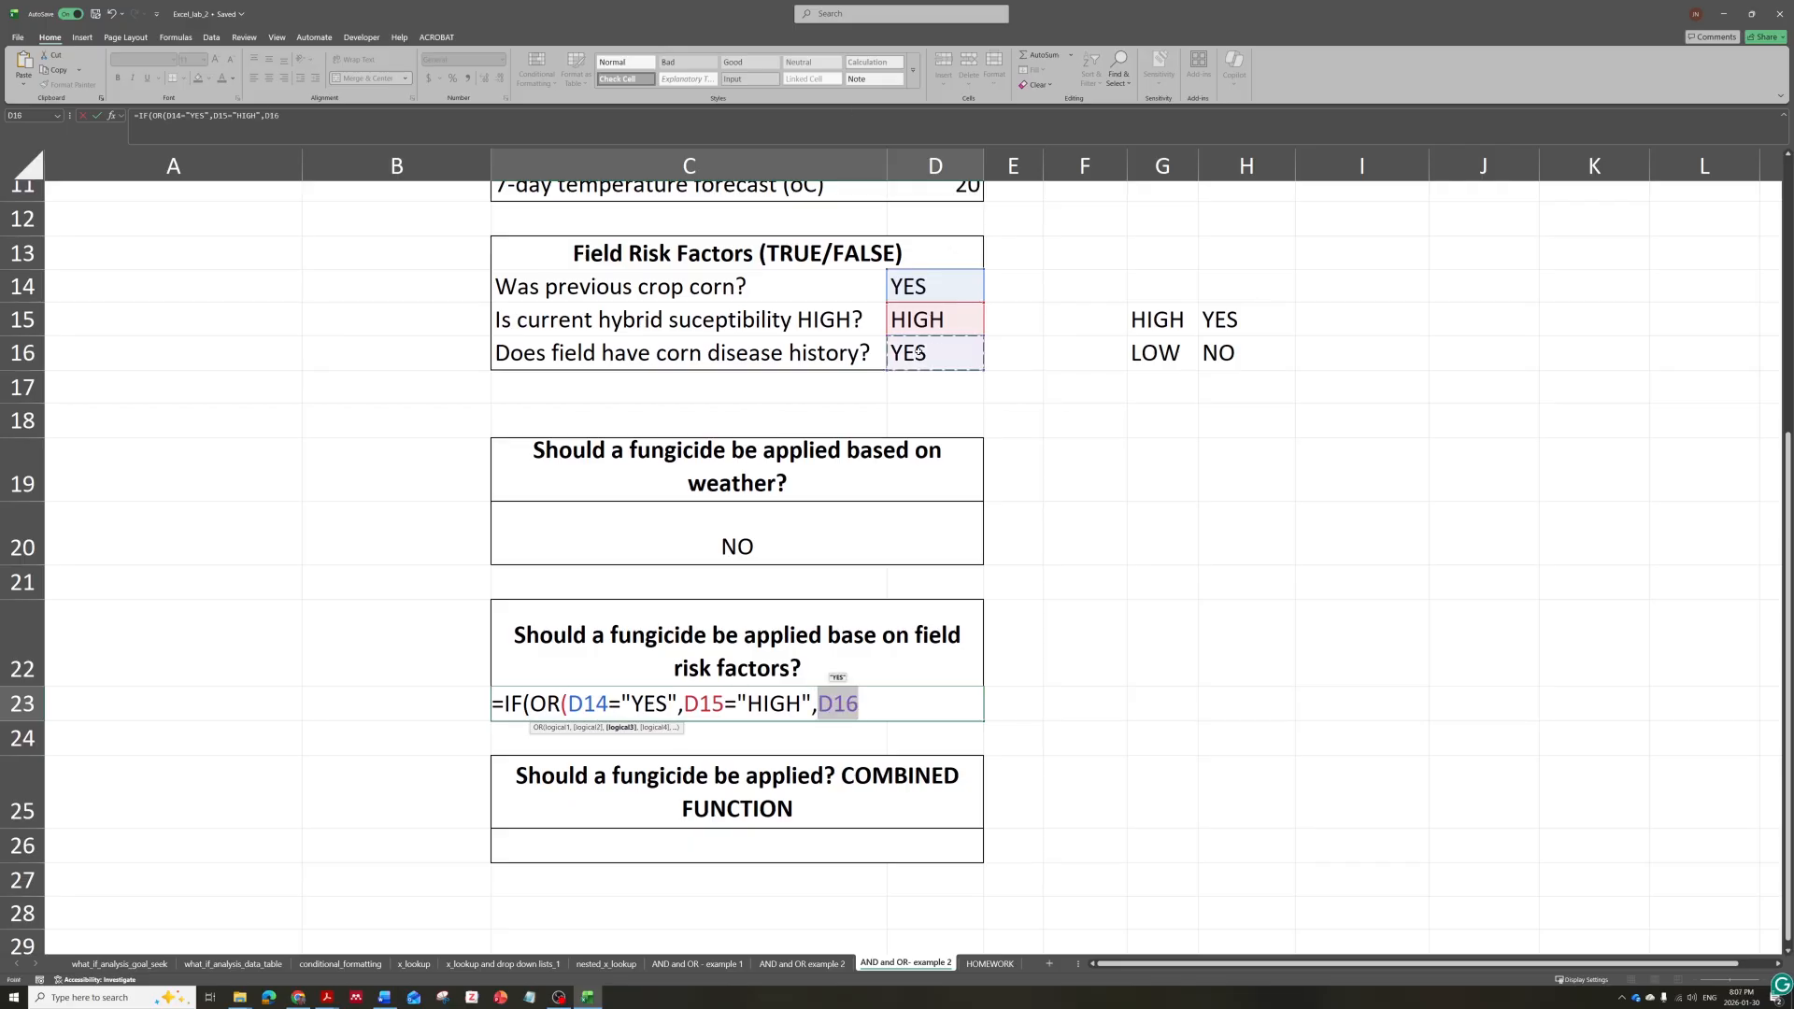
{"action": "type", "text": "="}
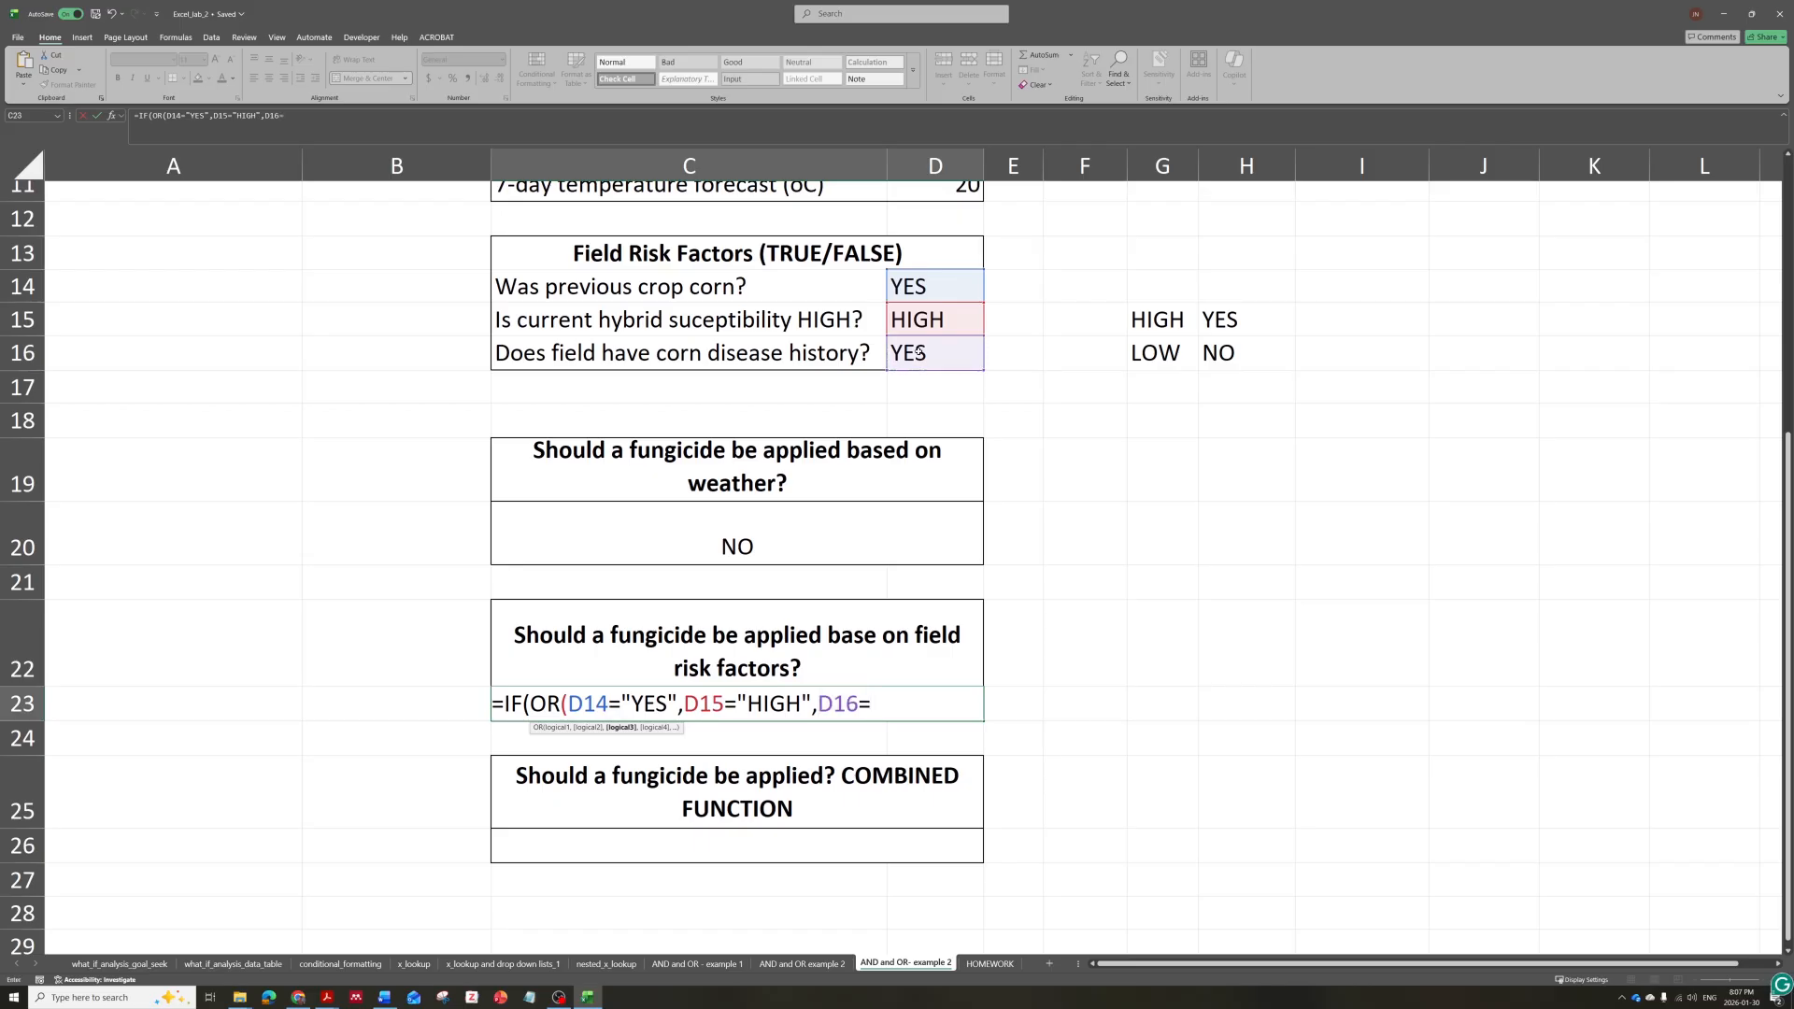
{"action": "type", "text": "\"YES\")"}
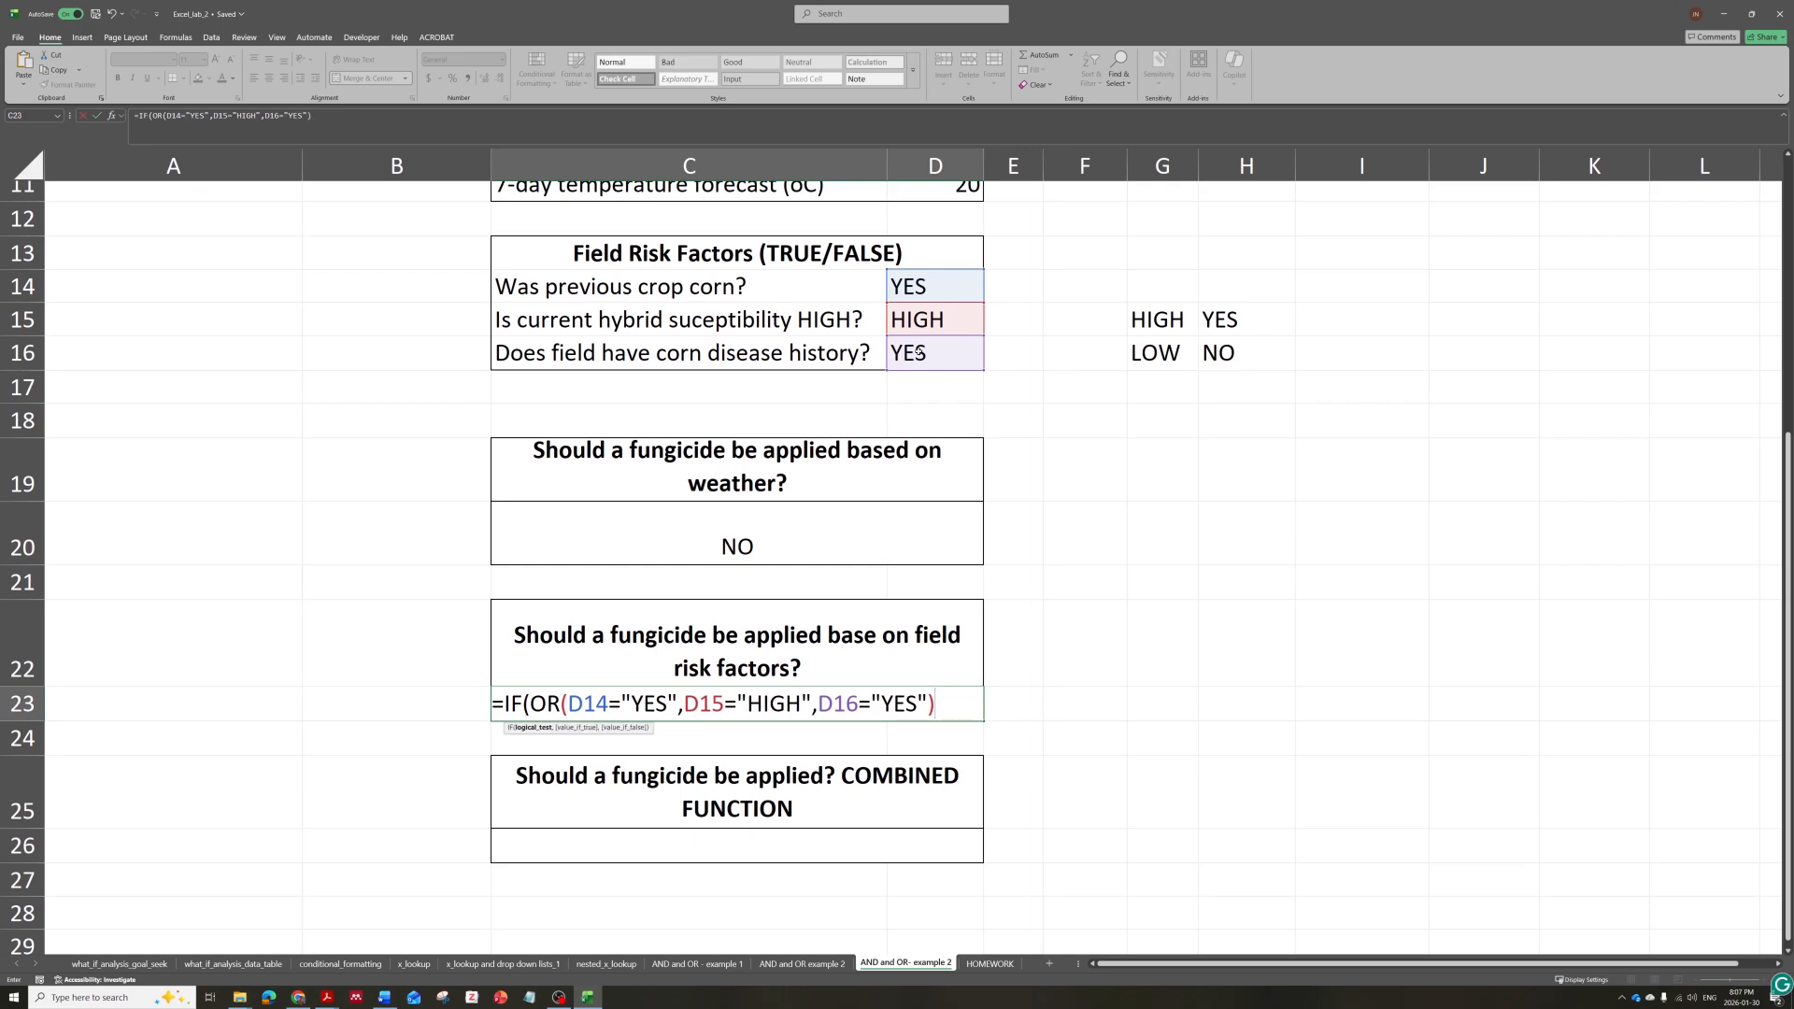
Complete the C23 field risk formula so it returns "YES" when any condition is true and "NO" otherwise.
{"action": "type", "text": ","}
{"action": "type", "text": "\"YES\""}
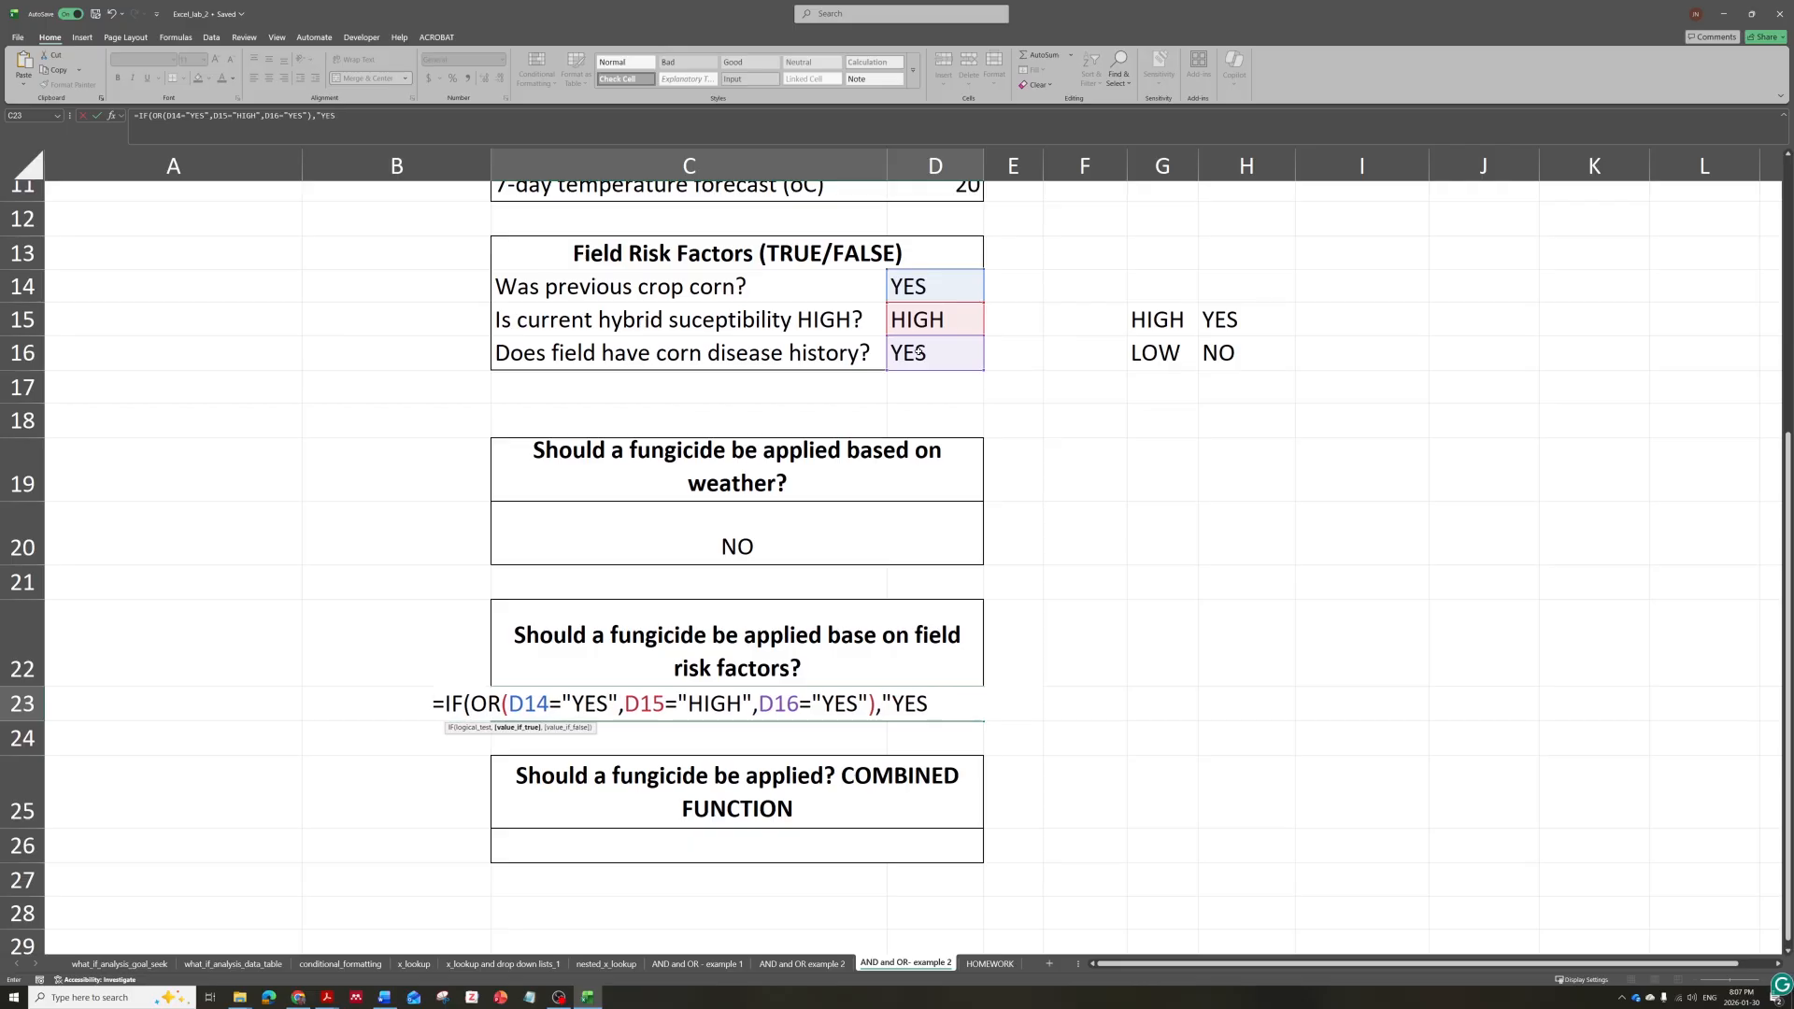
{"action": "type", "text": ",\"NO\")"}
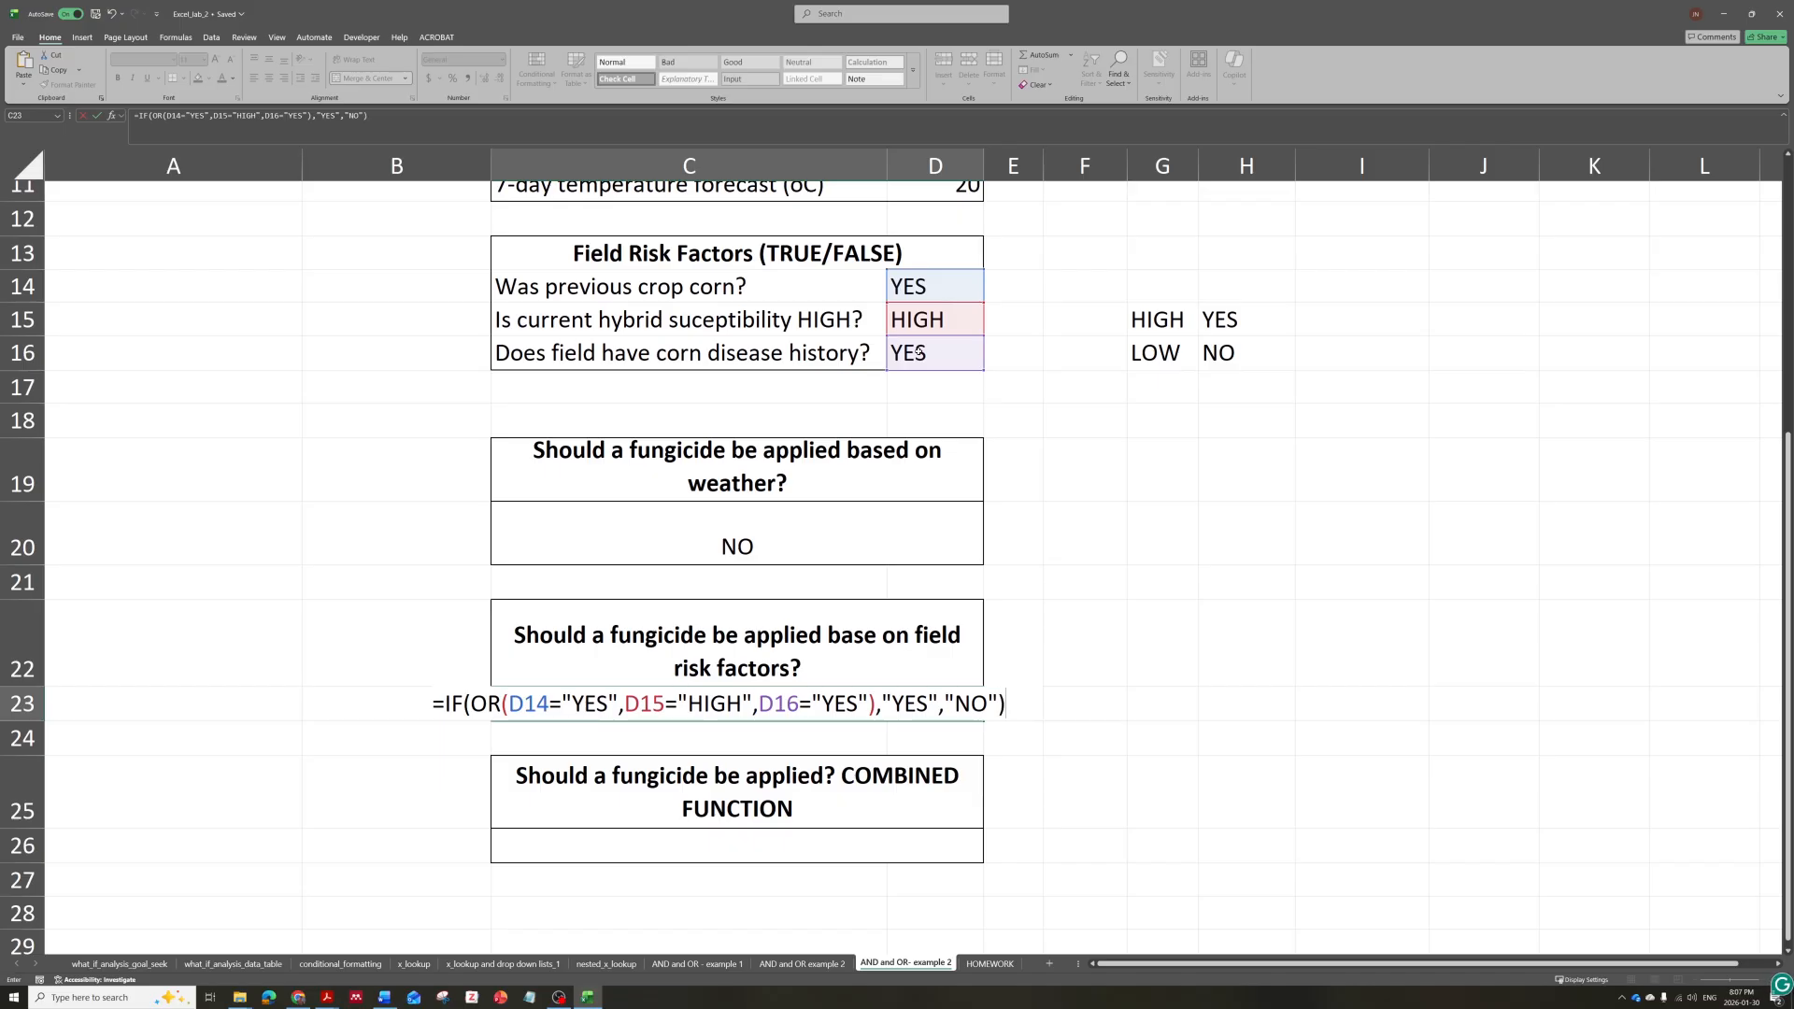
{"action": "key", "text": "Return"}
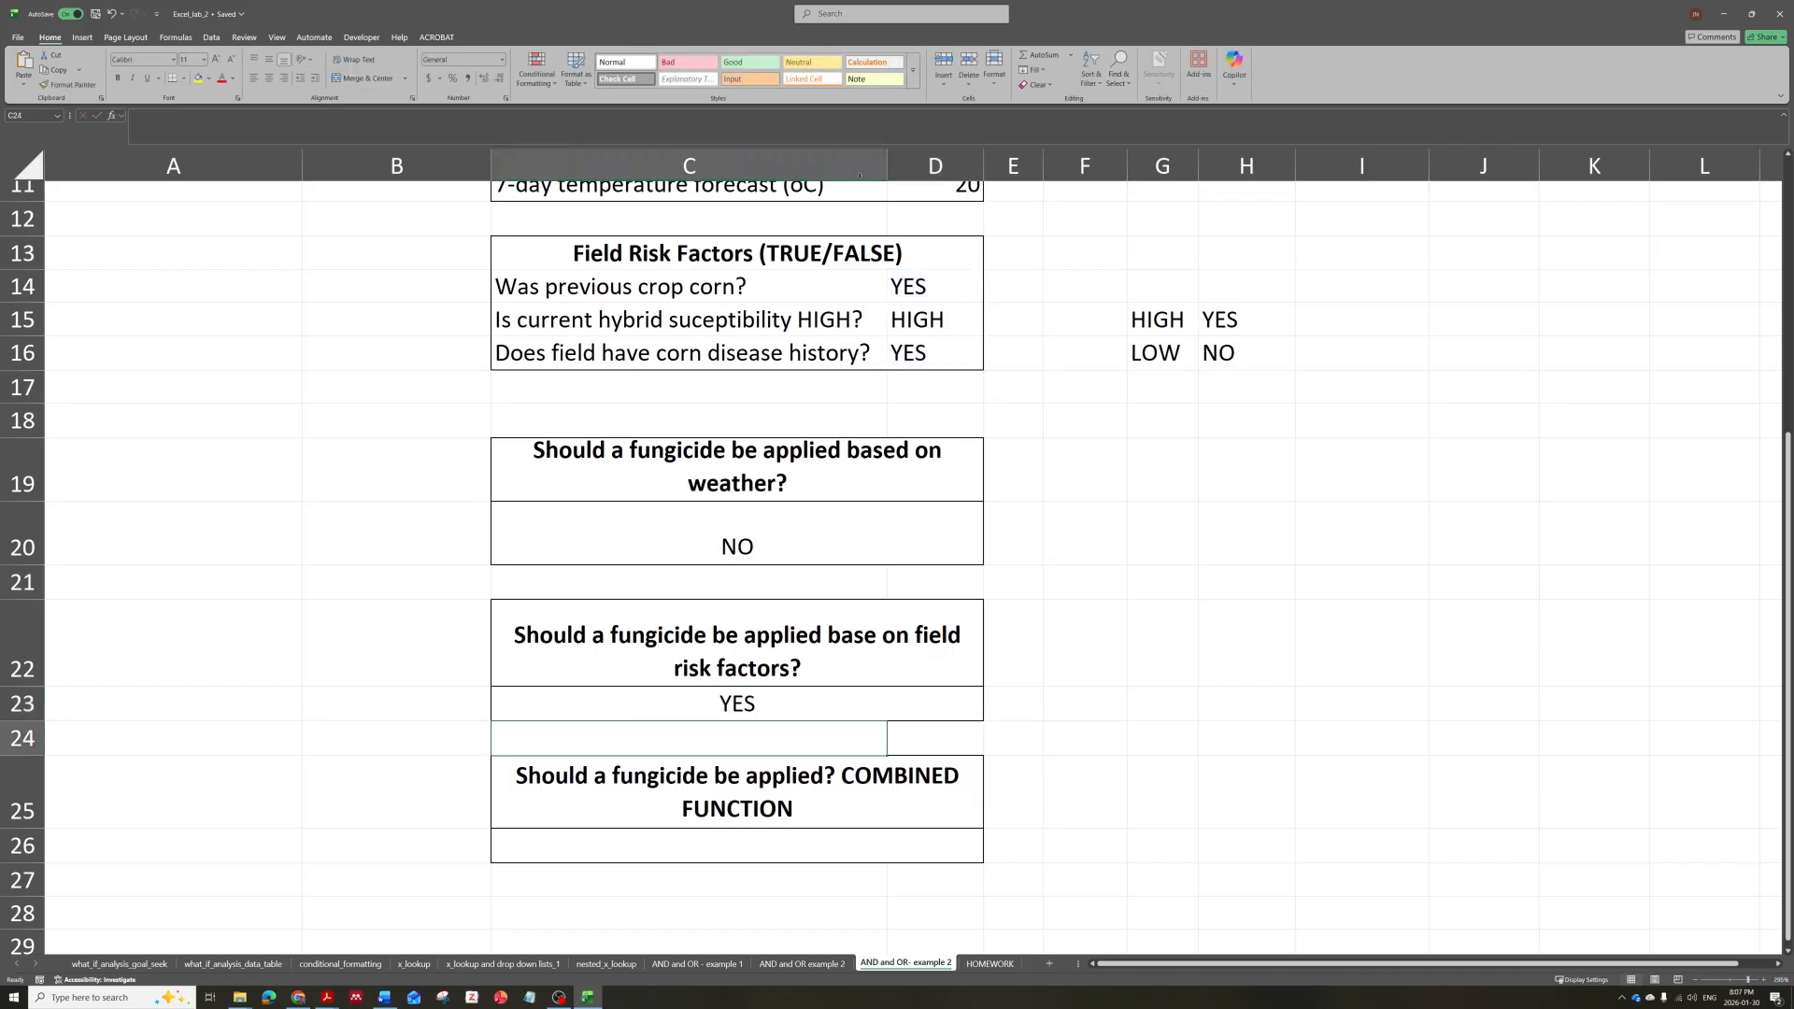
Test the field risk formula with D15 set to LOW and D16 and D14 set to NO, and select its result in C23.
{"action": "left_click", "coordinate": [925, 319]}
{"action": "left_click", "coordinate": [988, 330]}
{"action": "left_click", "coordinate": [934, 350]}
{"action": "left_click", "coordinate": [971, 353]}
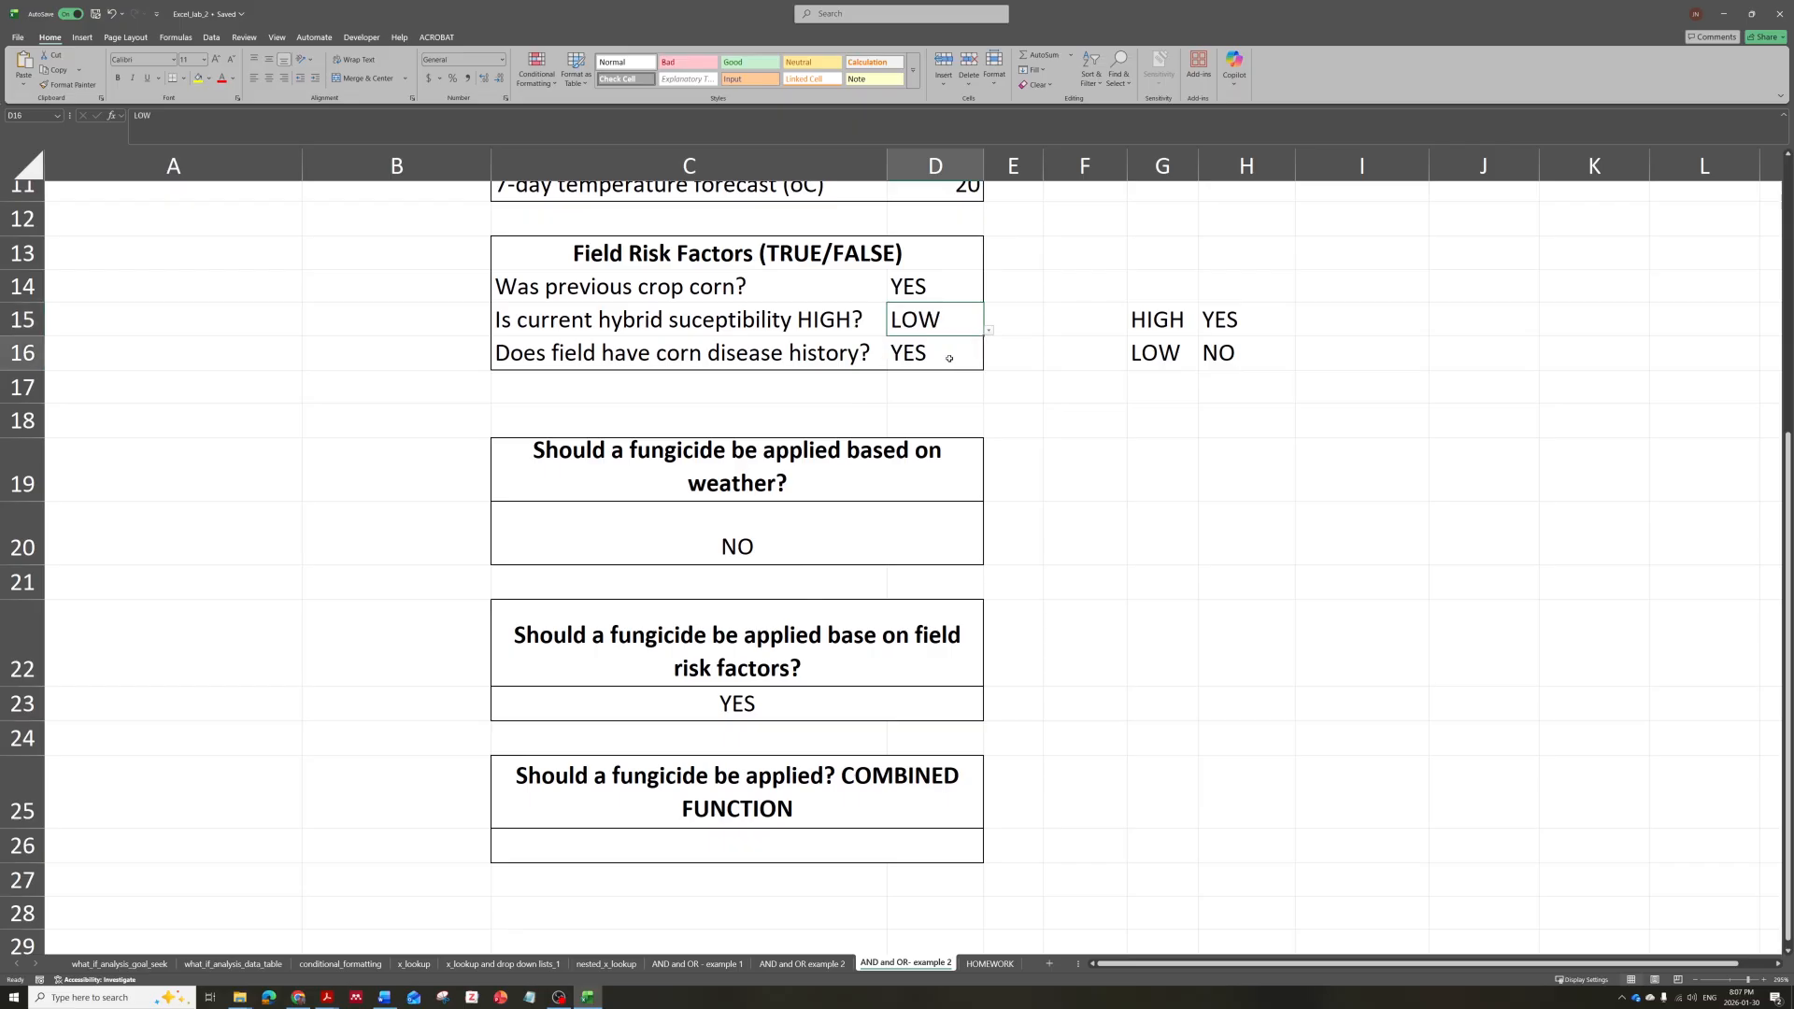
{"action": "left_click", "coordinate": [989, 365]}
{"action": "left_click", "coordinate": [925, 388]}
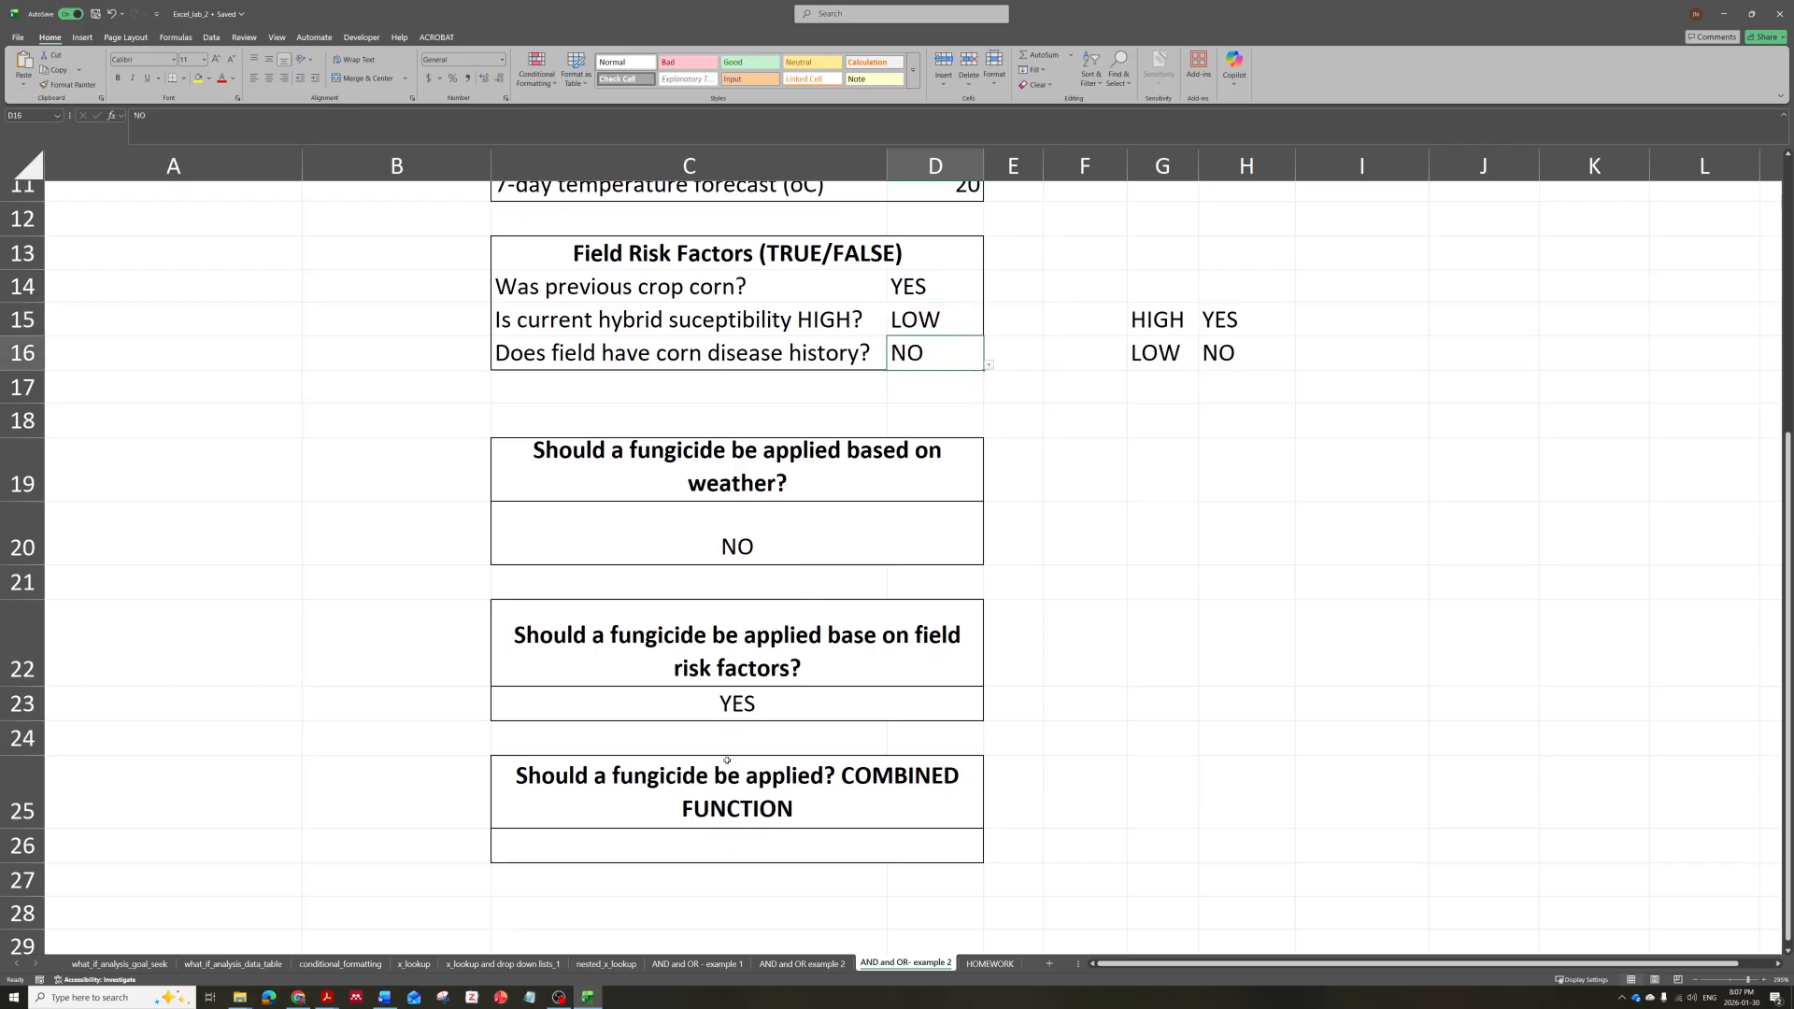
{"action": "left_click", "coordinate": [934, 288]}
{"action": "left_click", "coordinate": [989, 299]}
{"action": "left_click", "coordinate": [901, 318]}
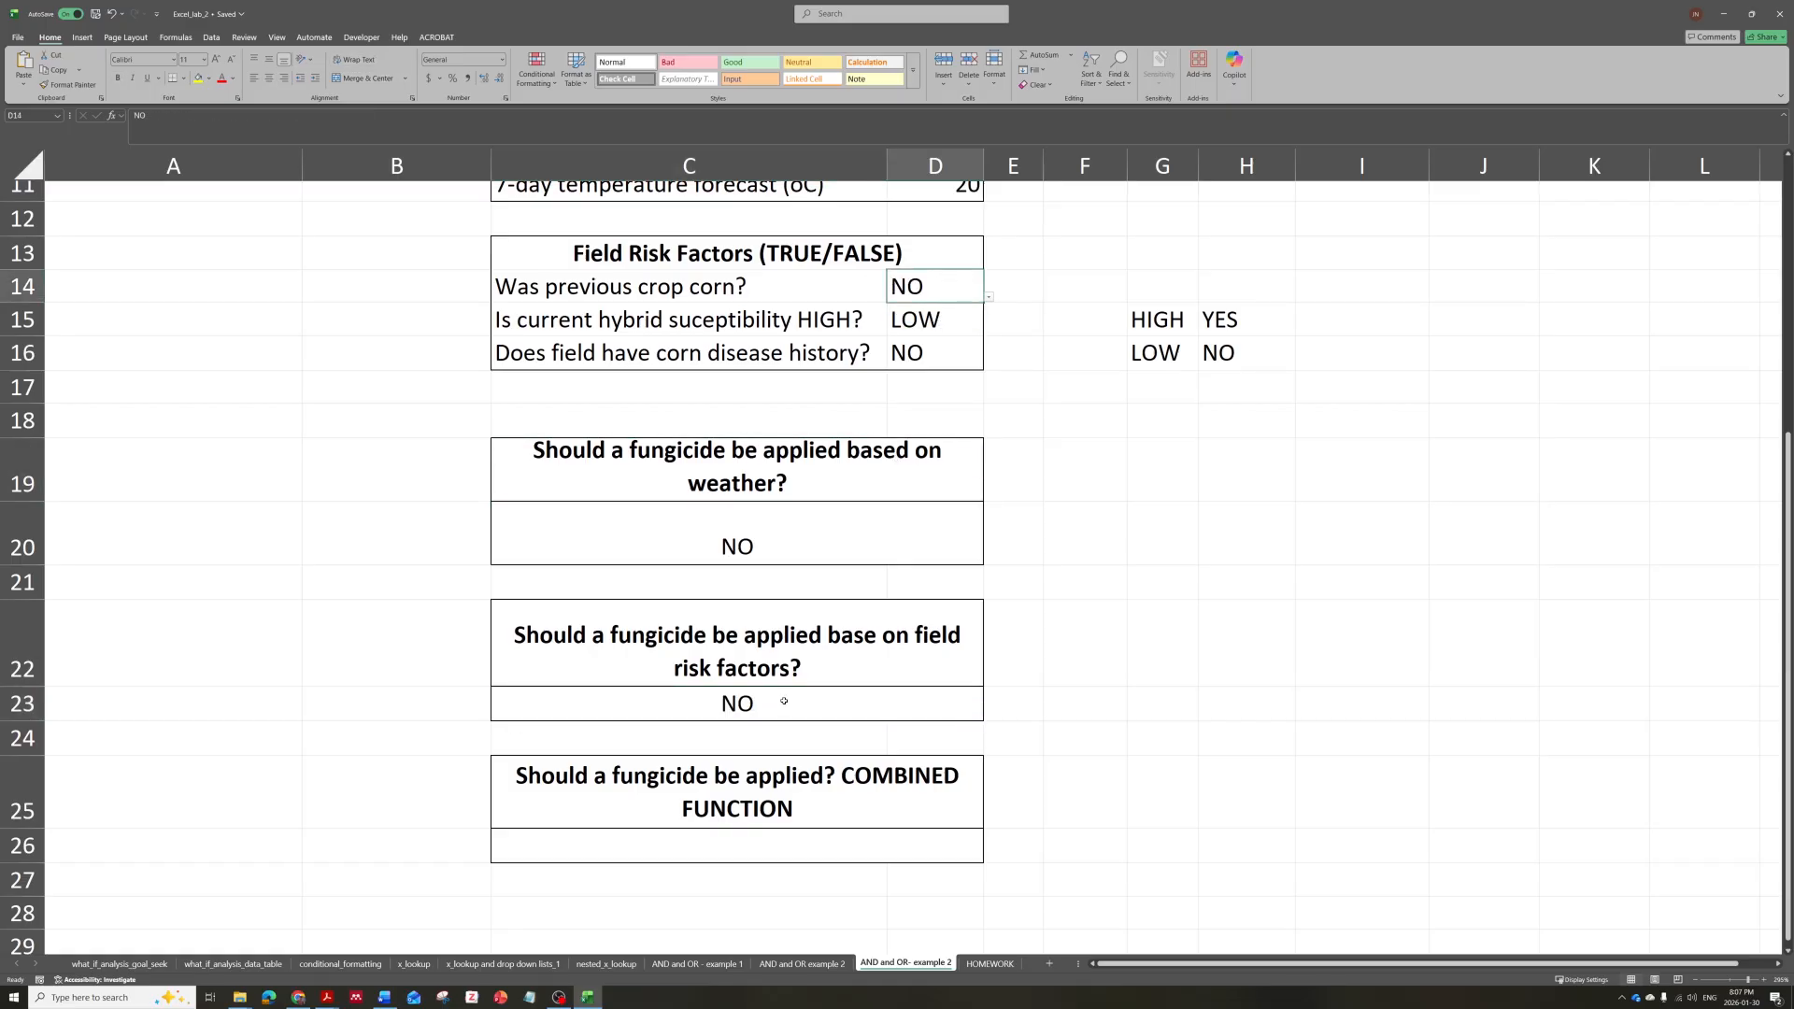
{"action": "left_click", "coordinate": [784, 701]}
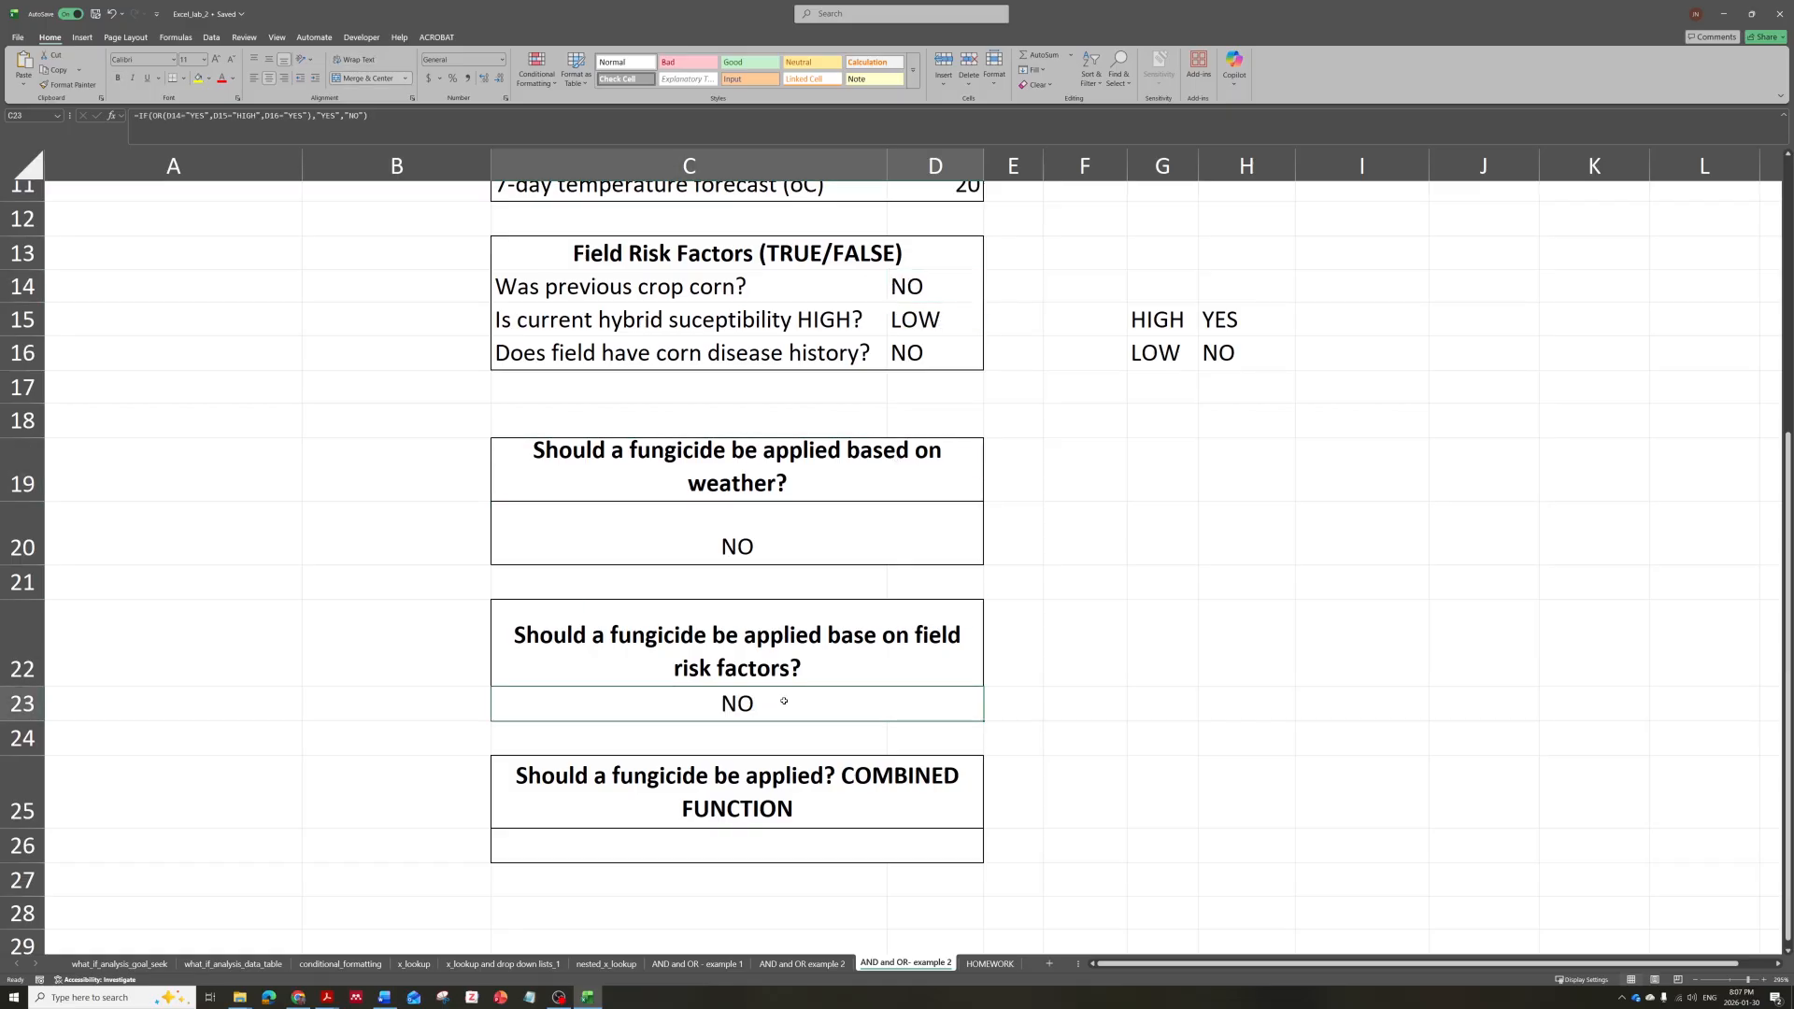
Start the combined fungicide formula in C26 with IF and AND, using C20="YES" and C23="YES" as the conditions.
{"action": "scroll", "coordinate": [728, 747], "scroll_direction": "down", "scroll_amount": 1}
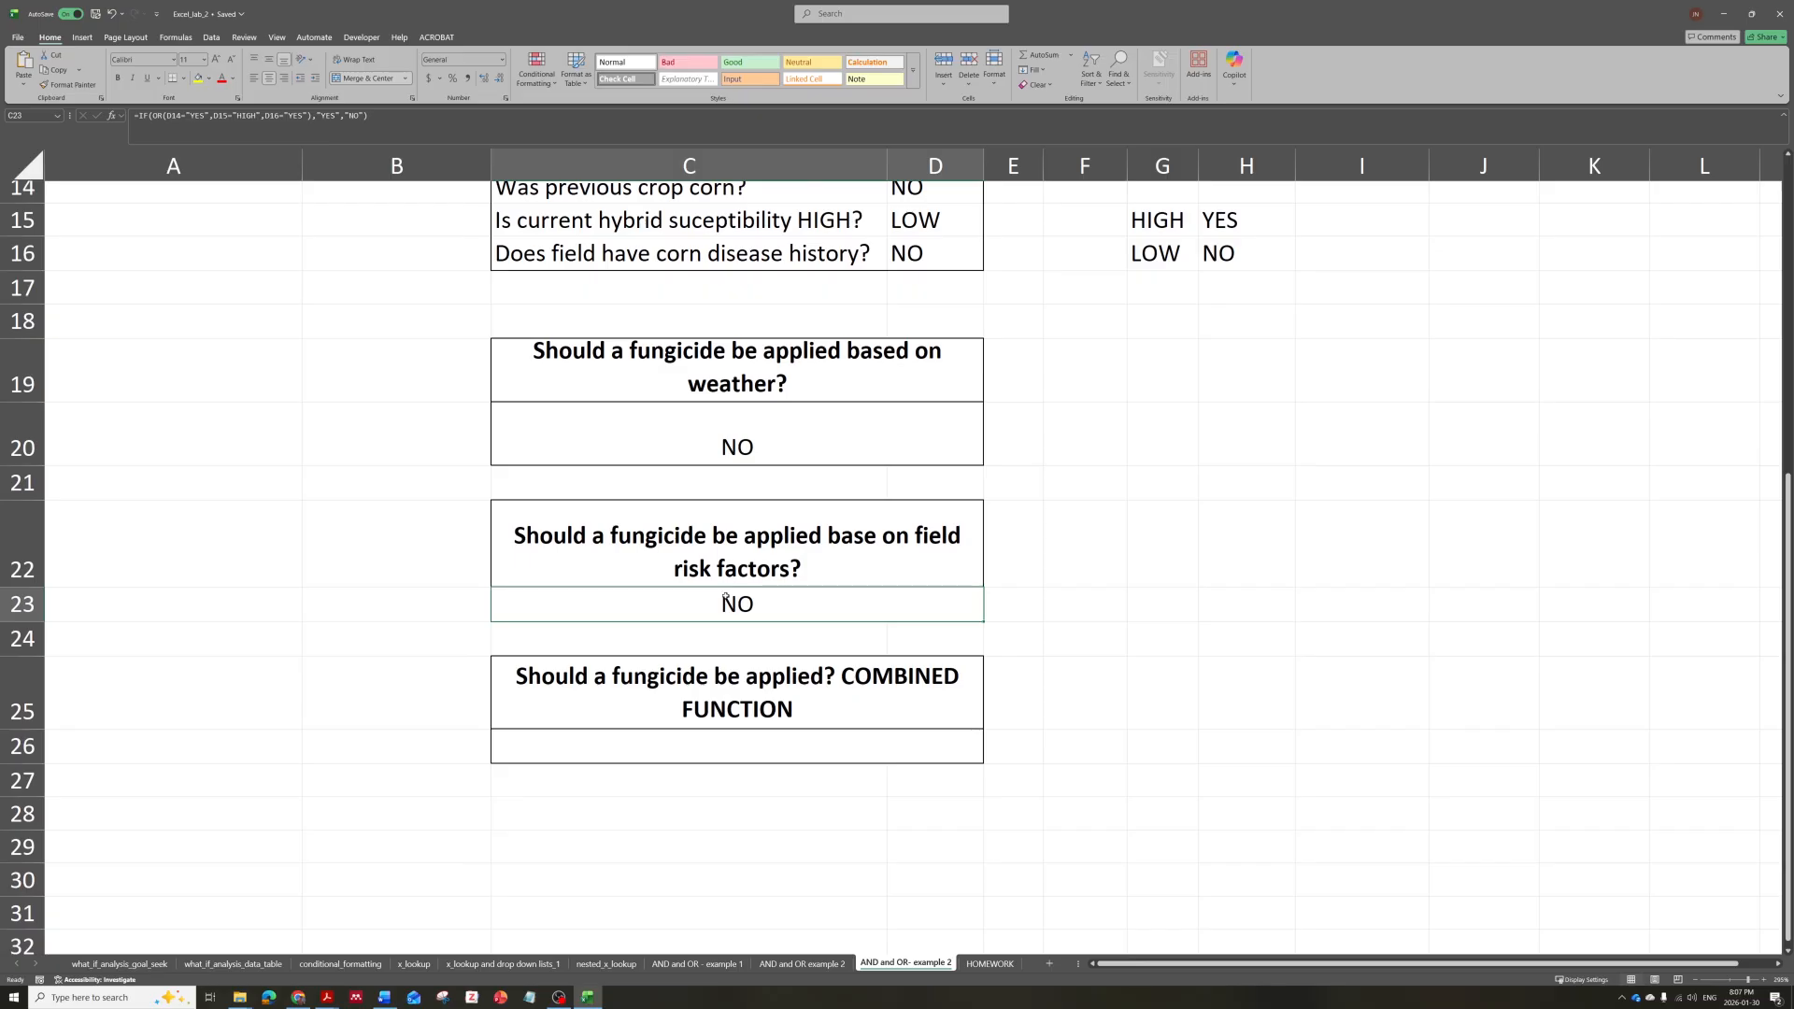
{"action": "scroll", "coordinate": [711, 652], "scroll_direction": "up", "scroll_amount": 1}
{"action": "scroll", "coordinate": [744, 828], "scroll_direction": "down", "scroll_amount": 2}
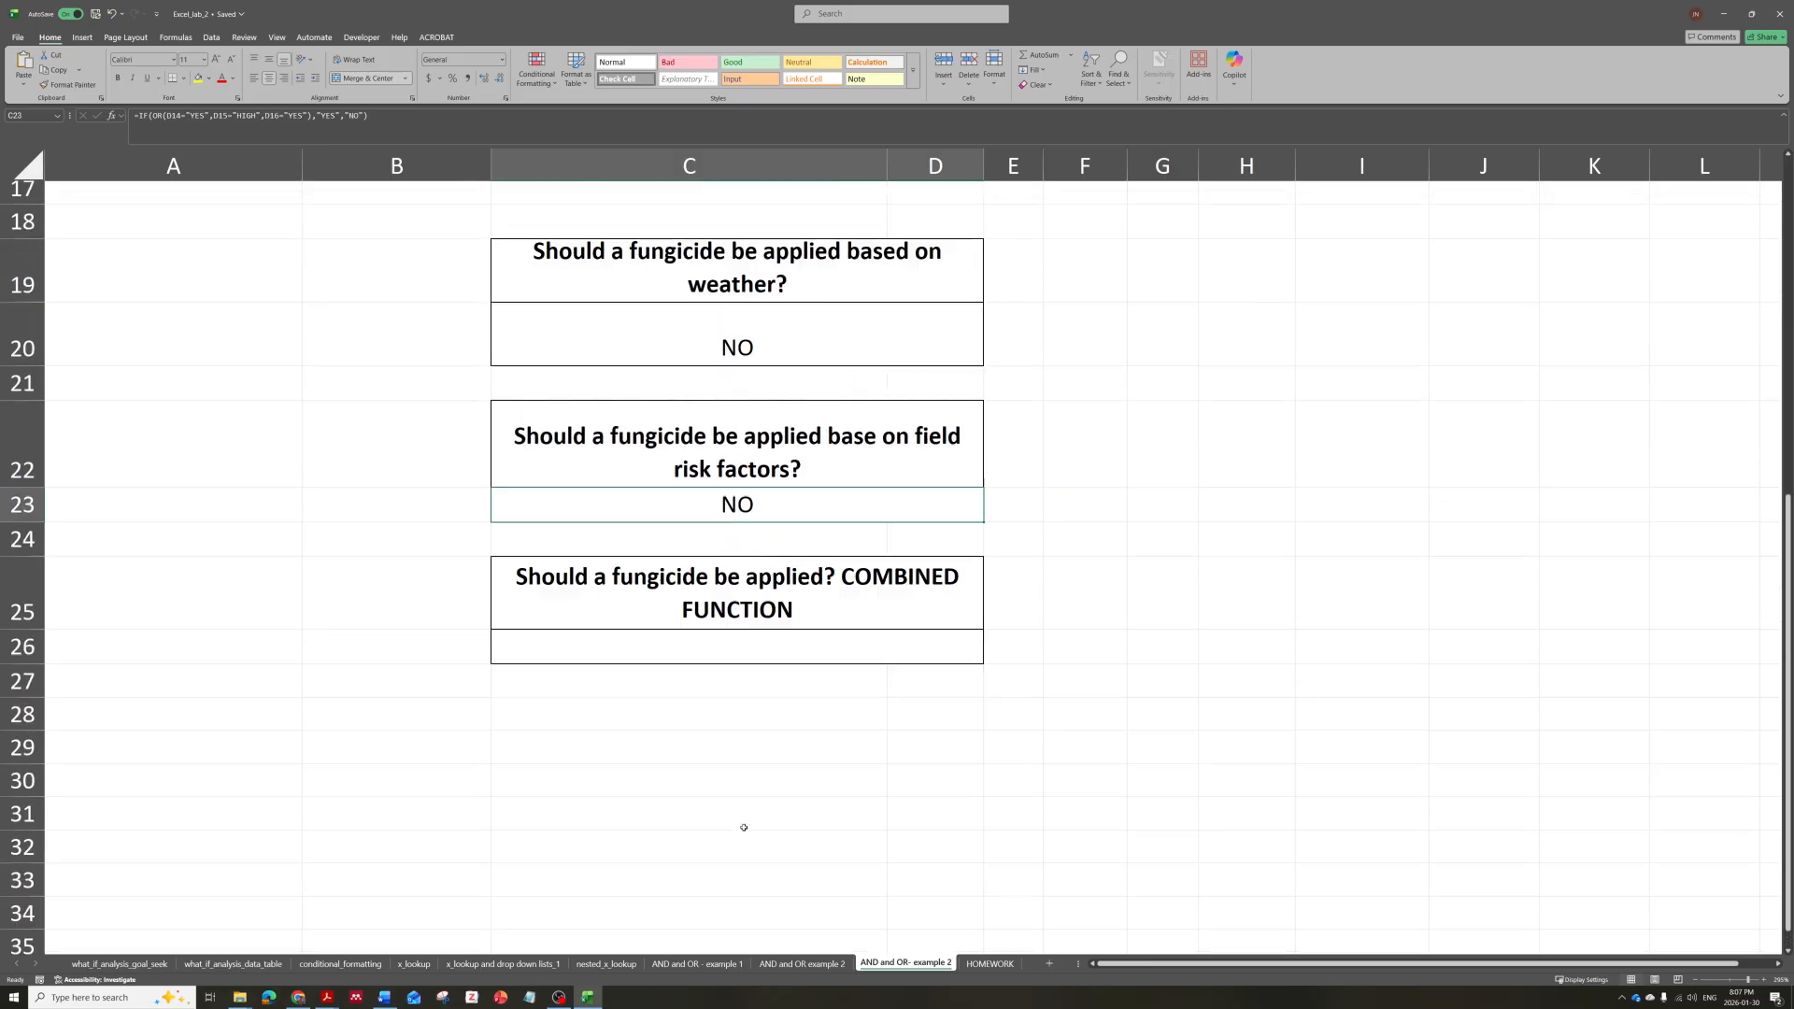
{"action": "left_click", "coordinate": [696, 612]}
{"action": "left_click", "coordinate": [720, 654]}
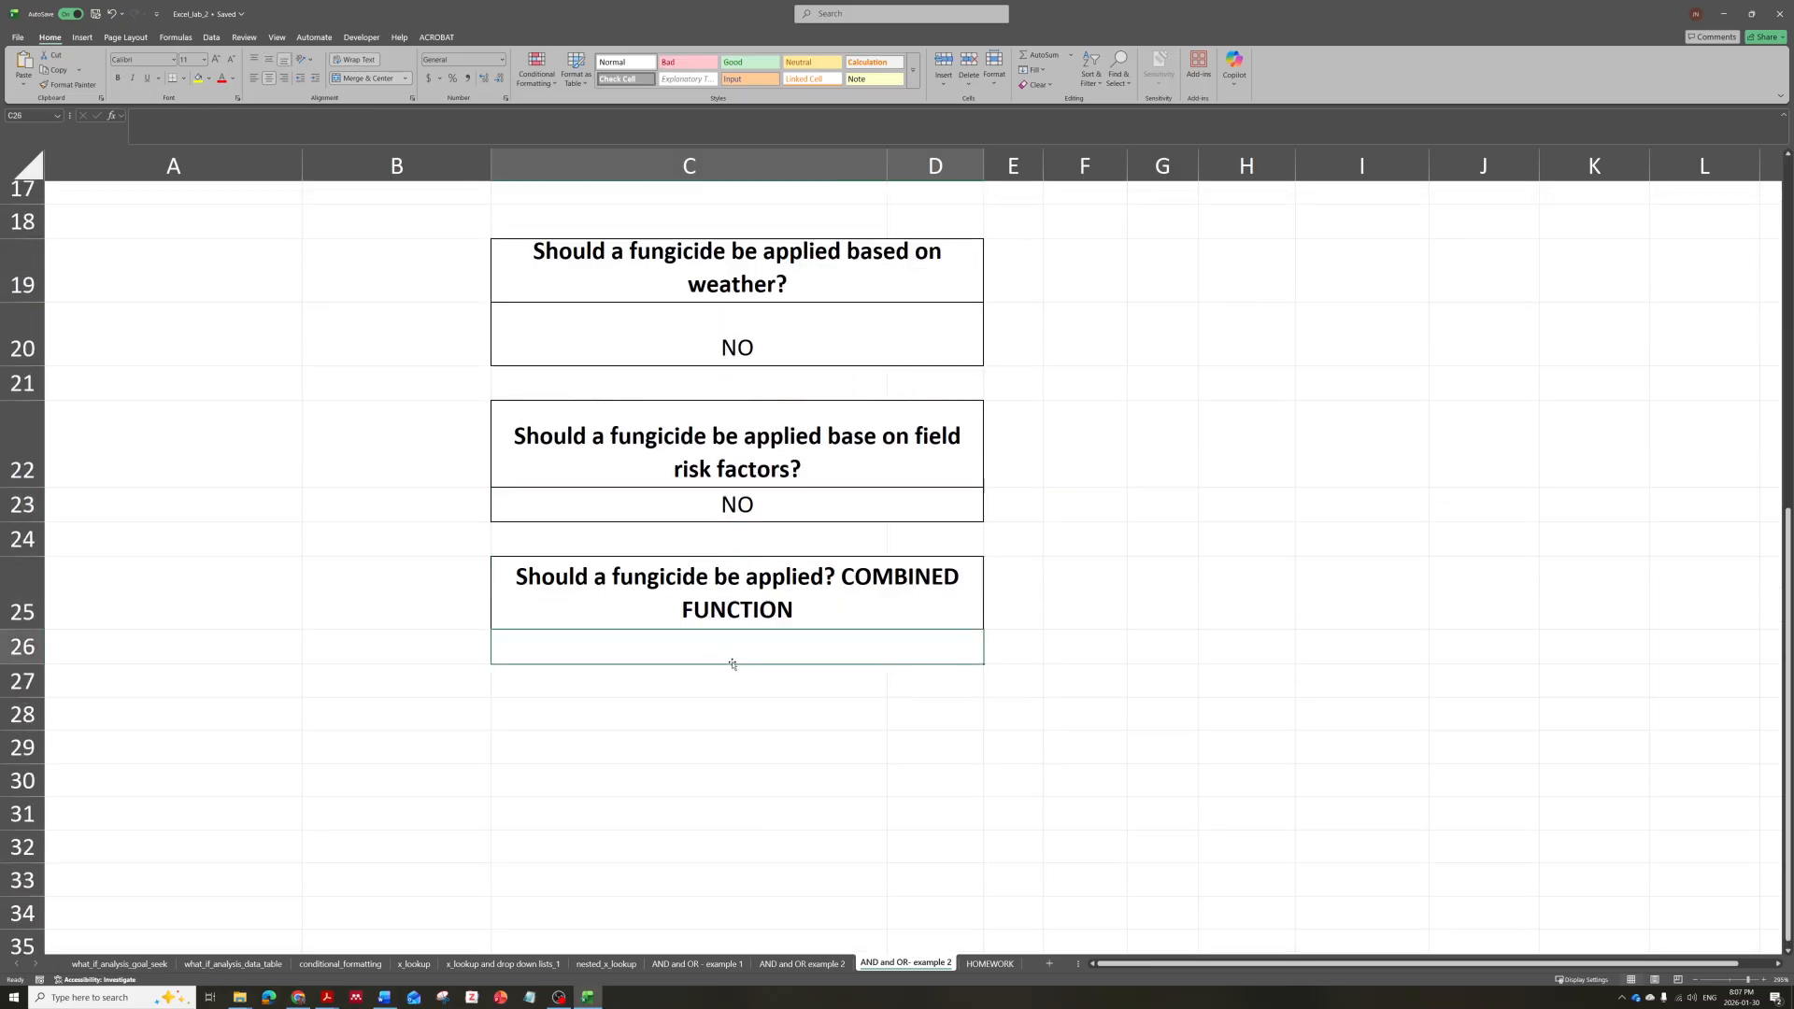
{"action": "scroll", "coordinate": [747, 467], "scroll_direction": "up", "scroll_amount": 1}
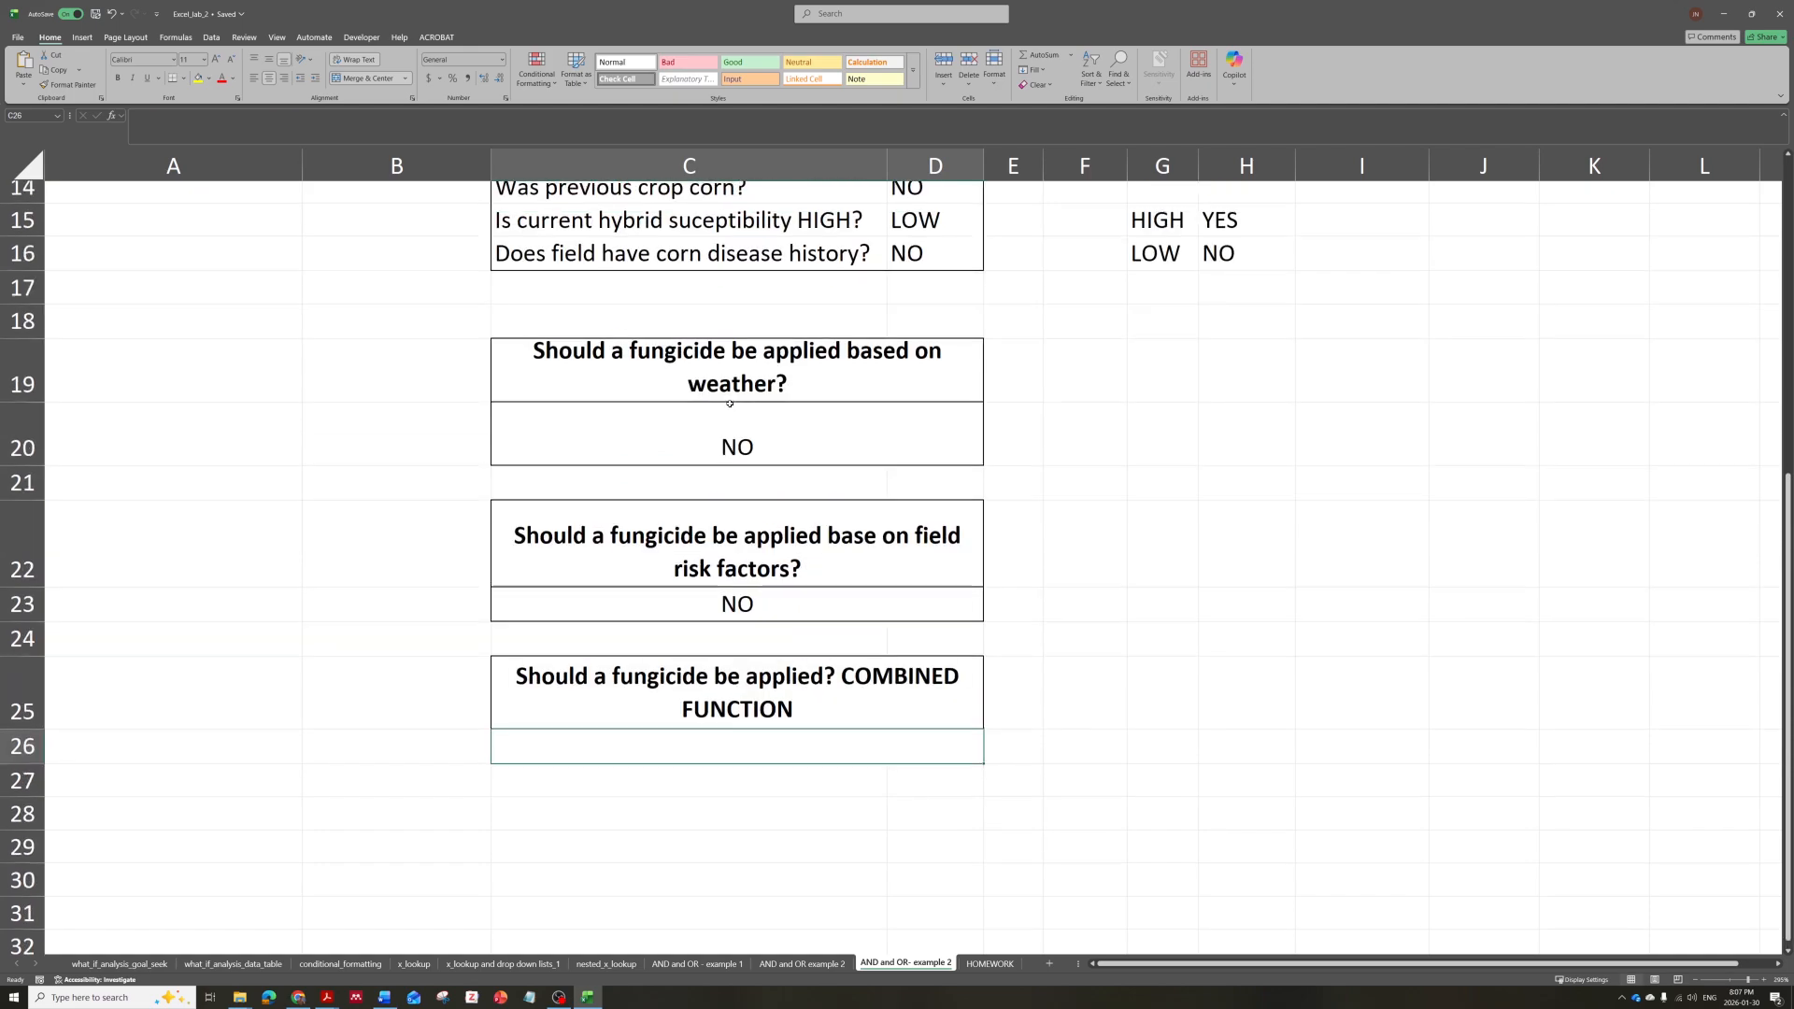
{"action": "double_click", "coordinate": [736, 757]}
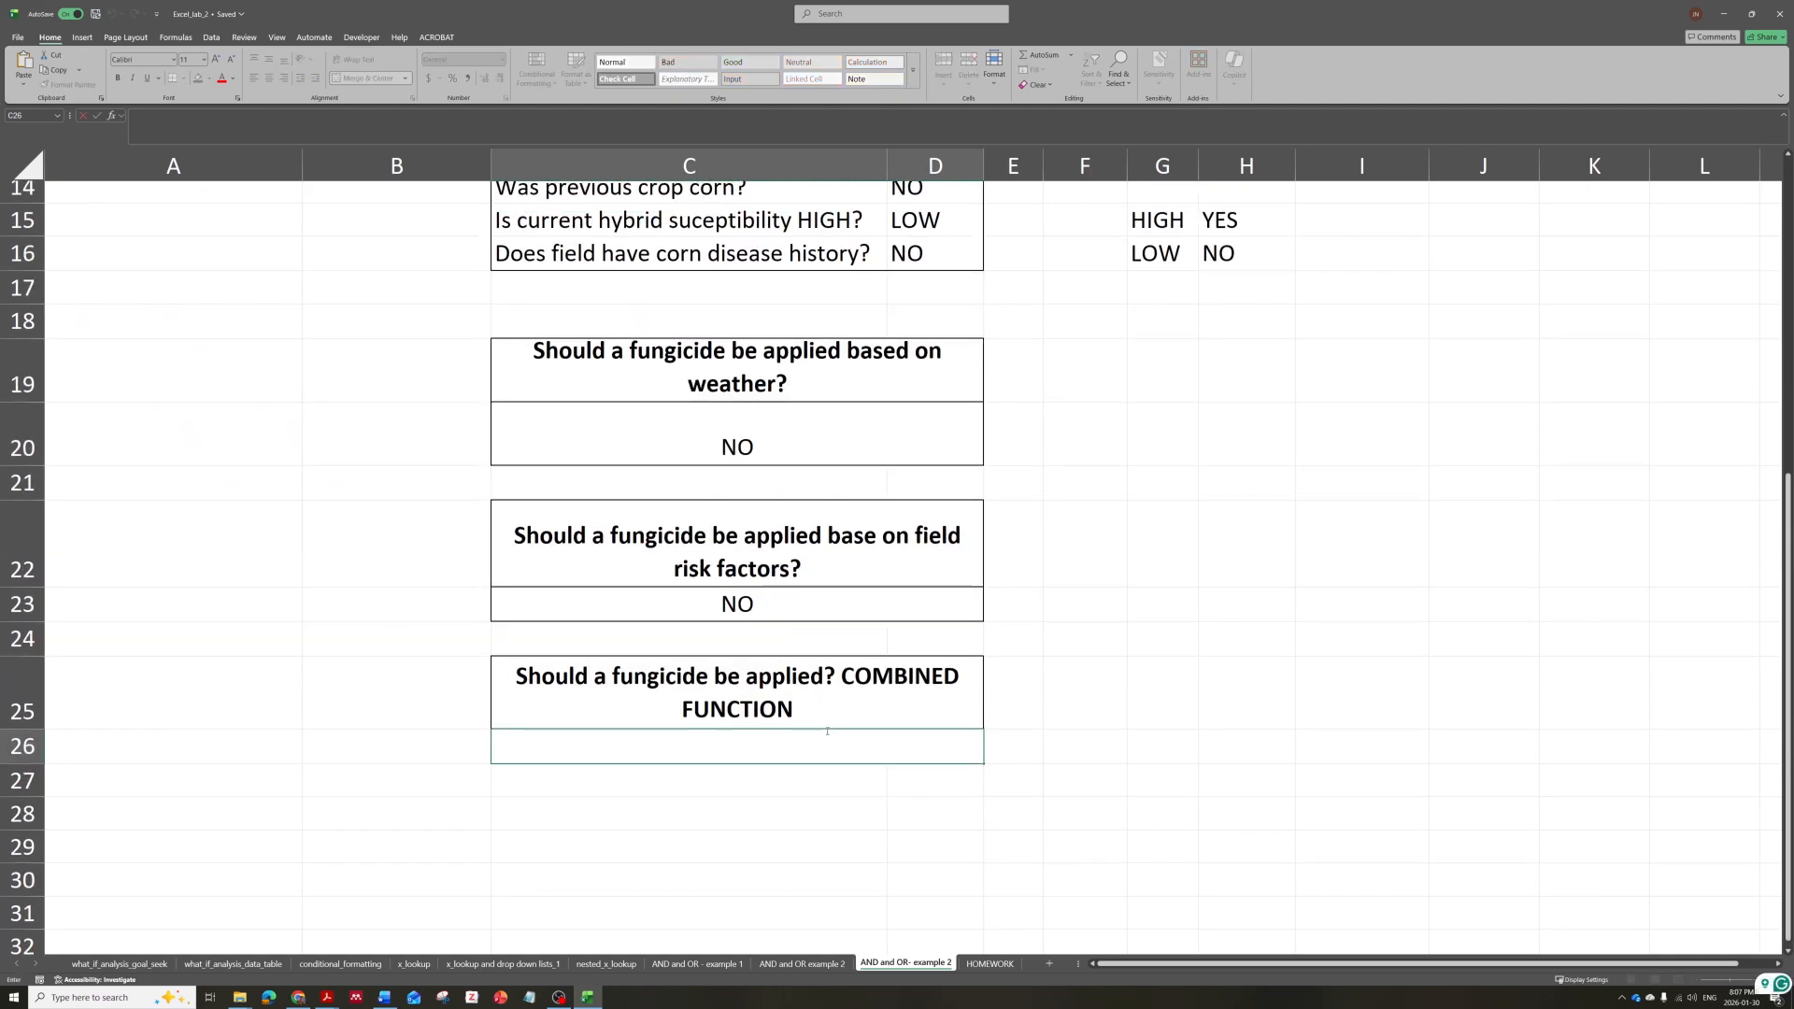
{"action": "type", "text": "=if("}
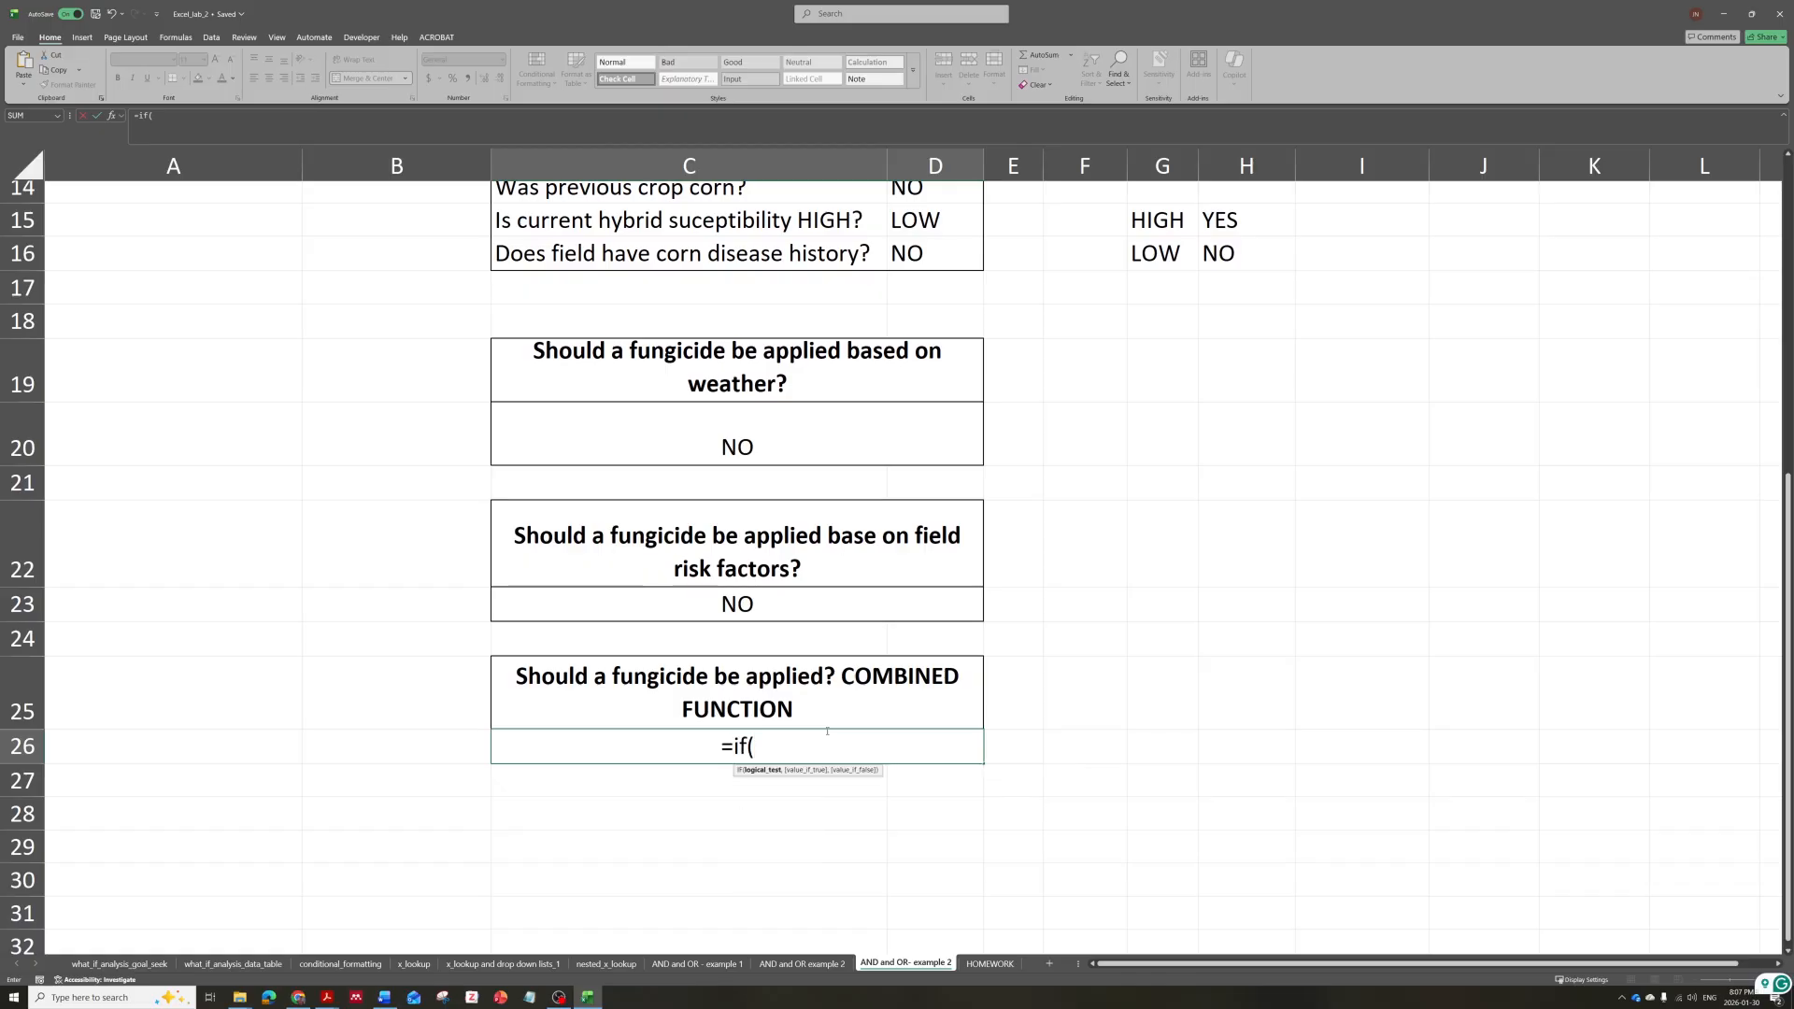
{"action": "type", "text": "AND"}
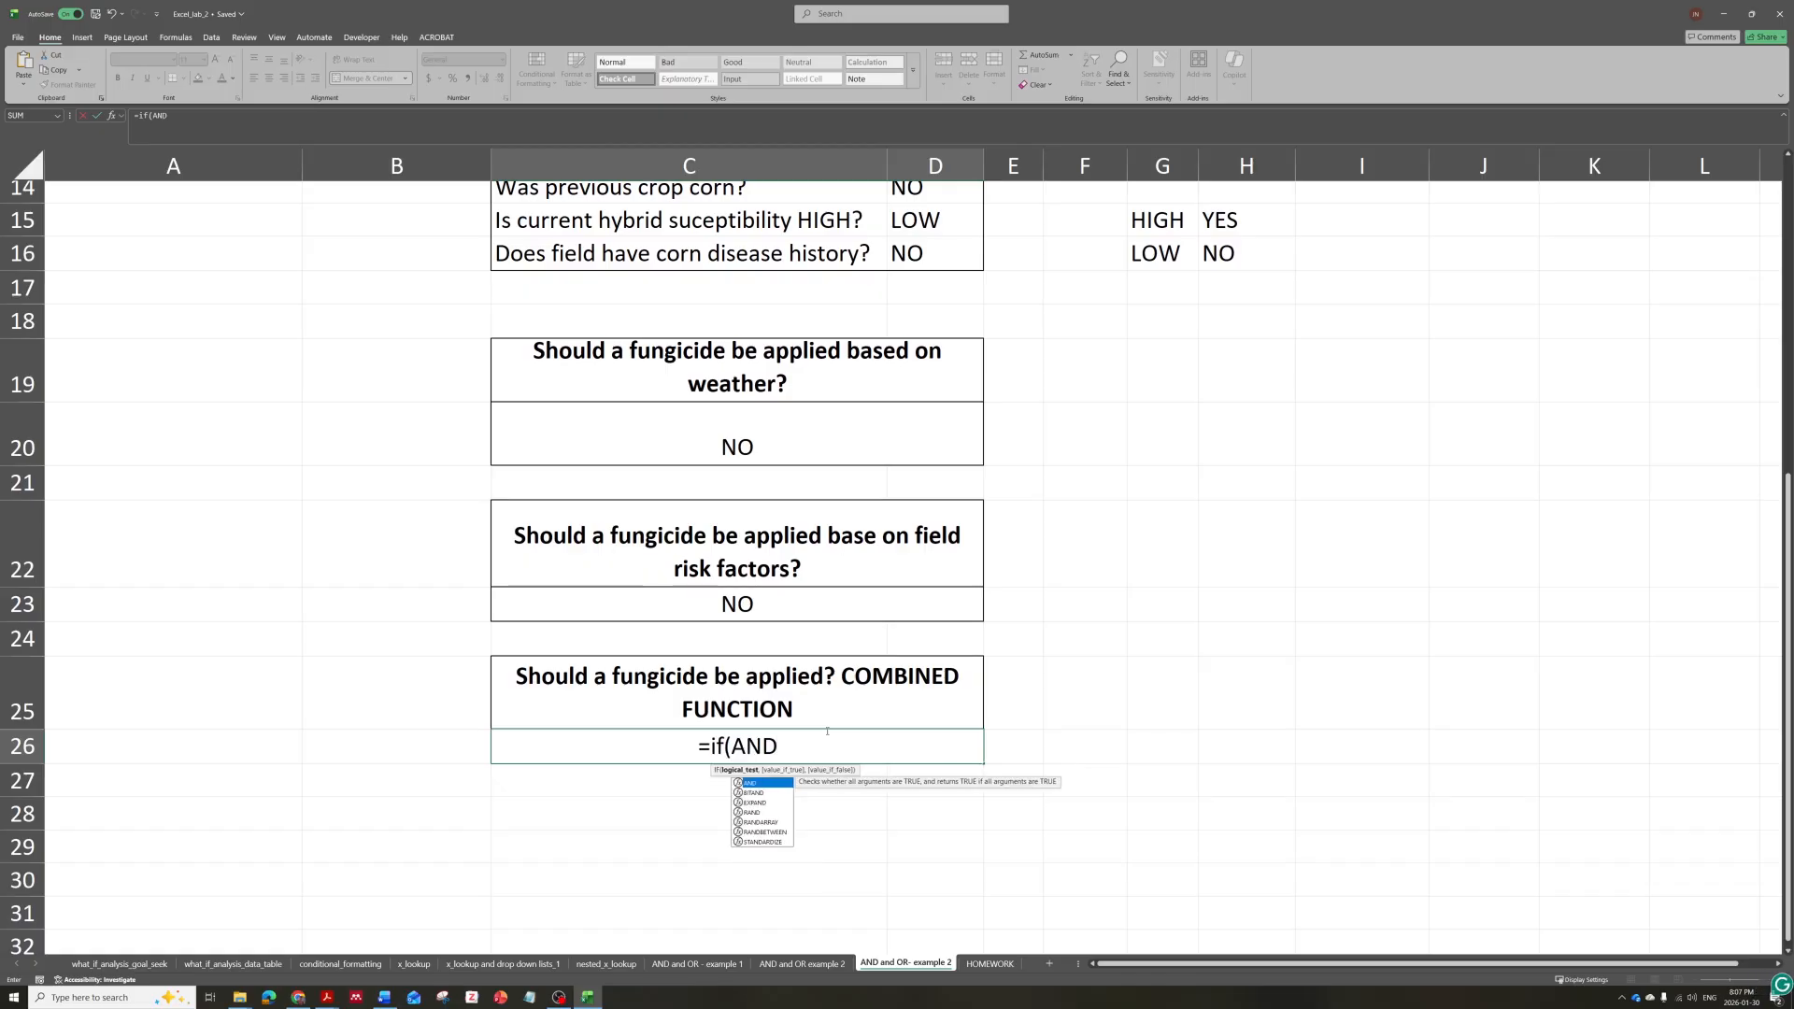
{"action": "type", "text": "("}
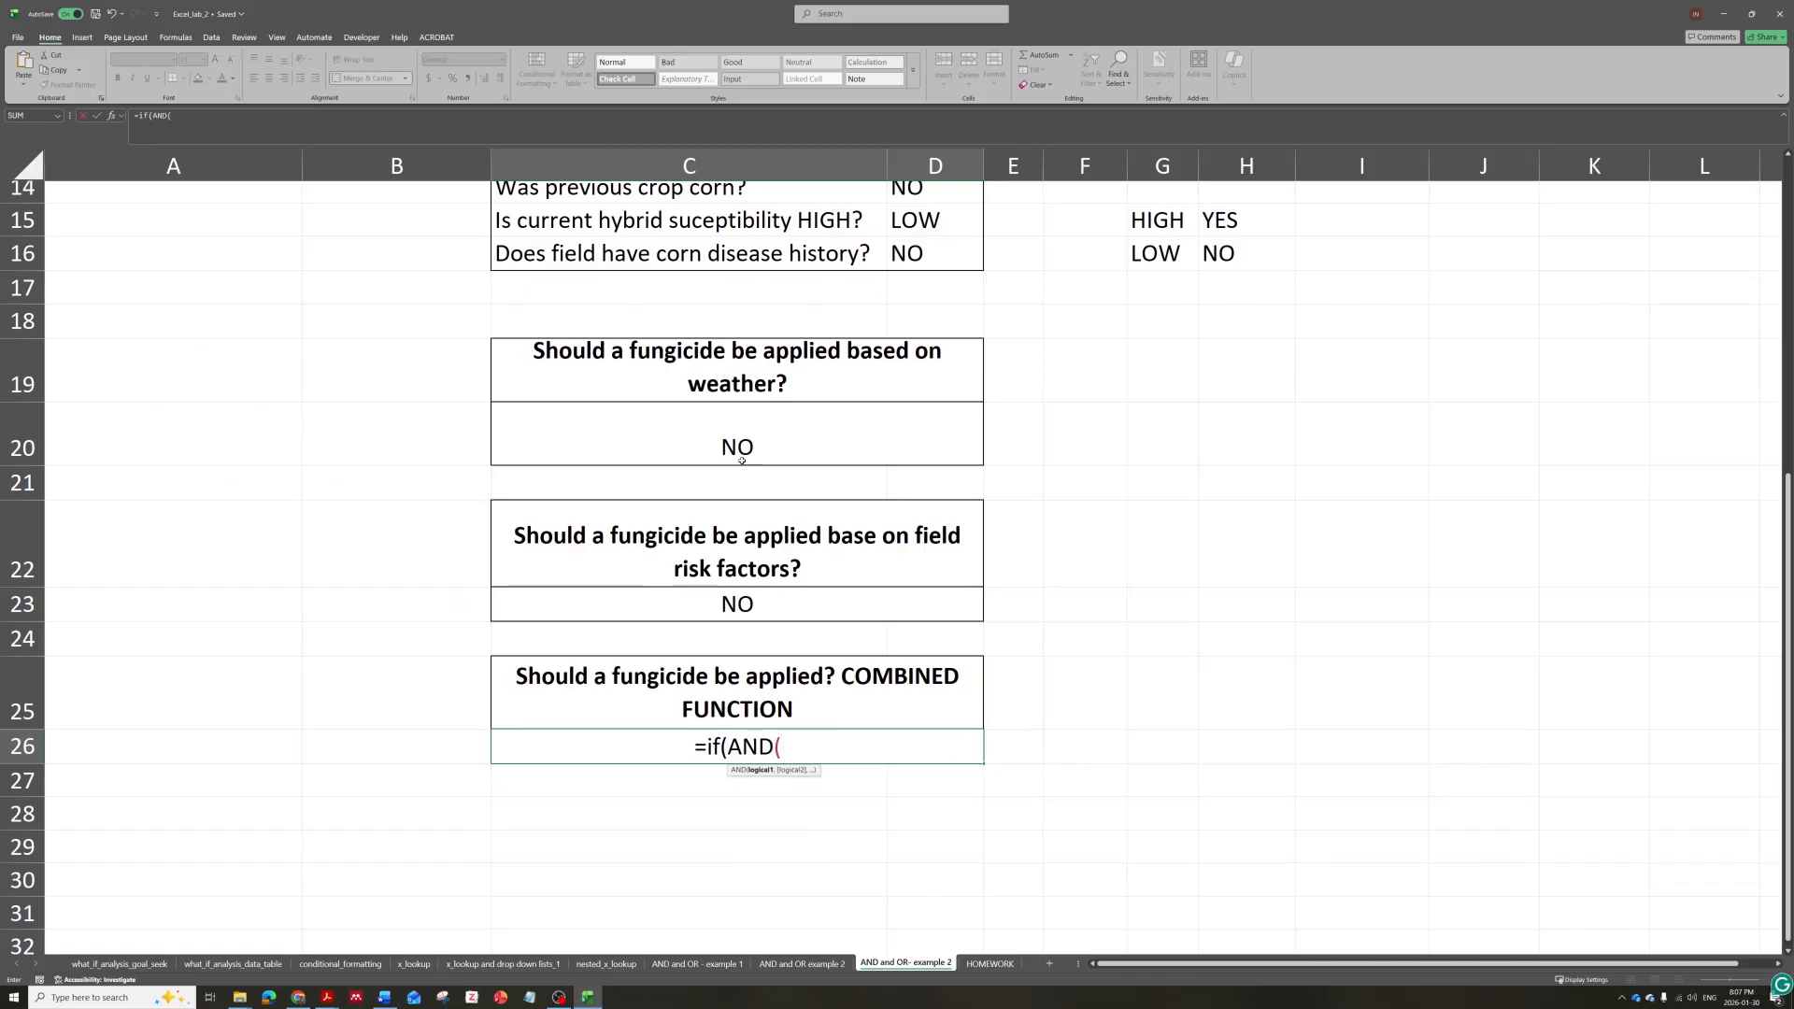
{"action": "left_click", "coordinate": [746, 424]}
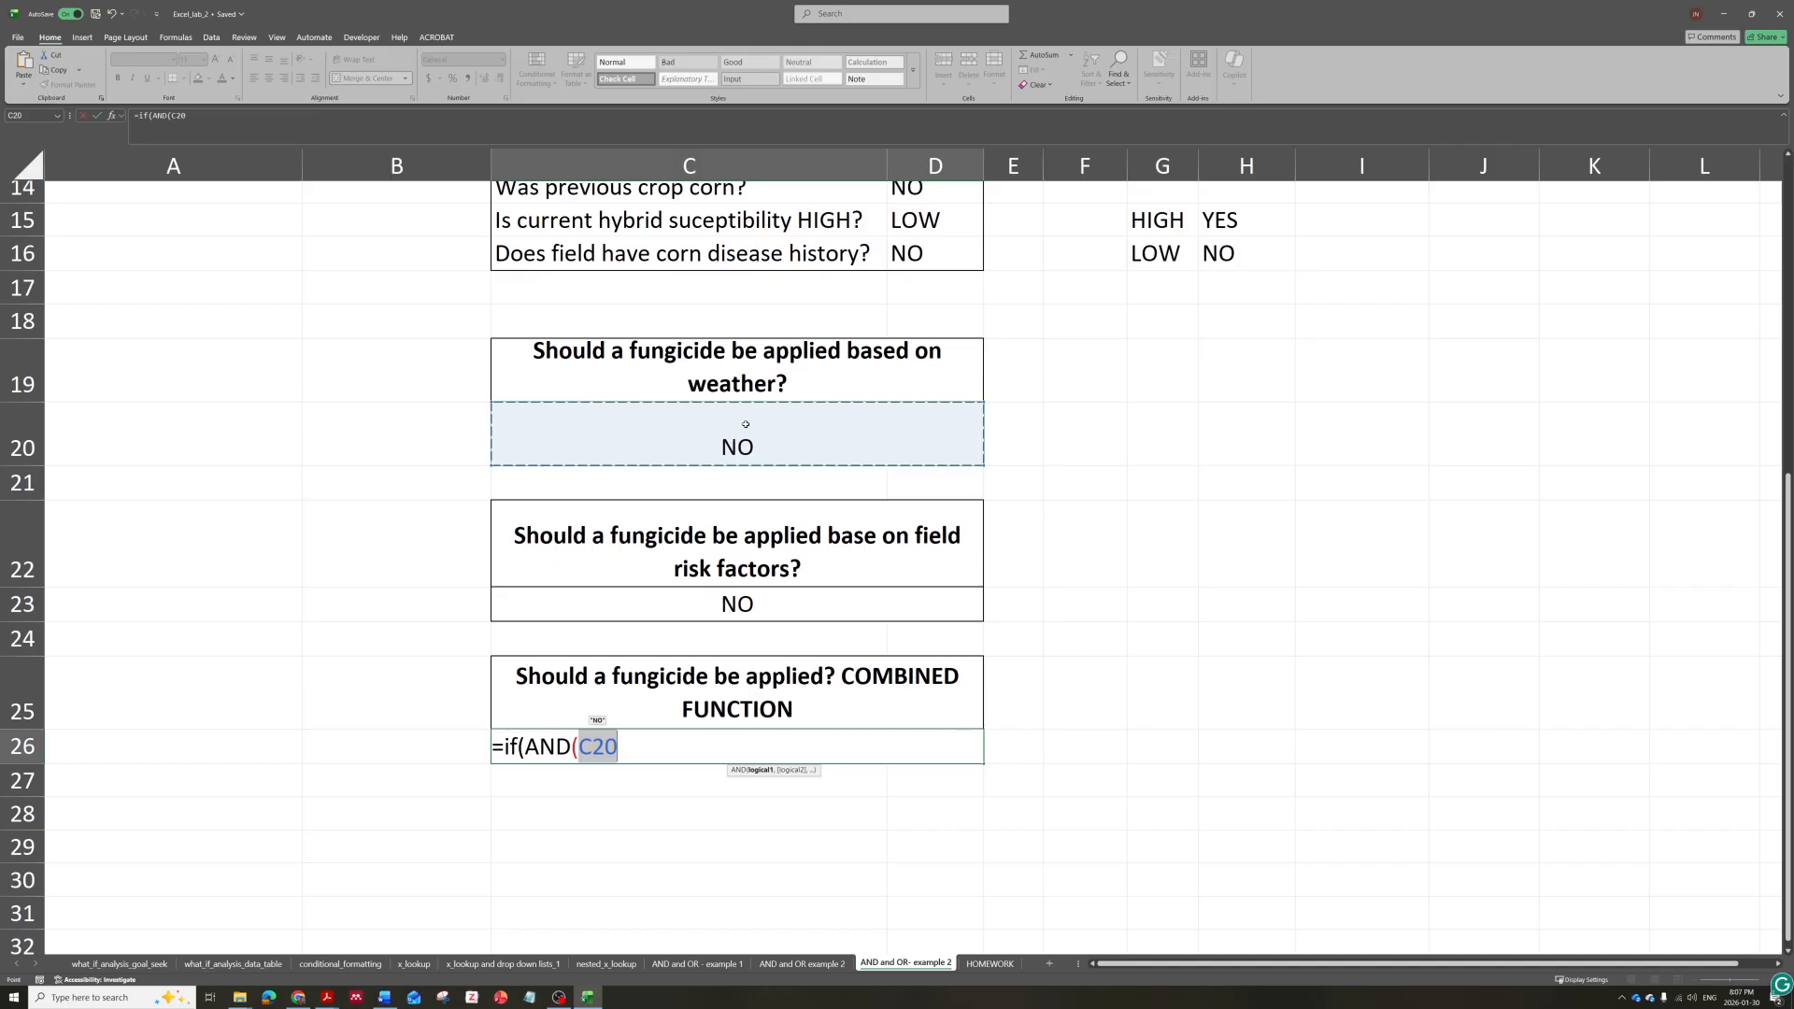
{"action": "type", "text": "=\"YES\","}
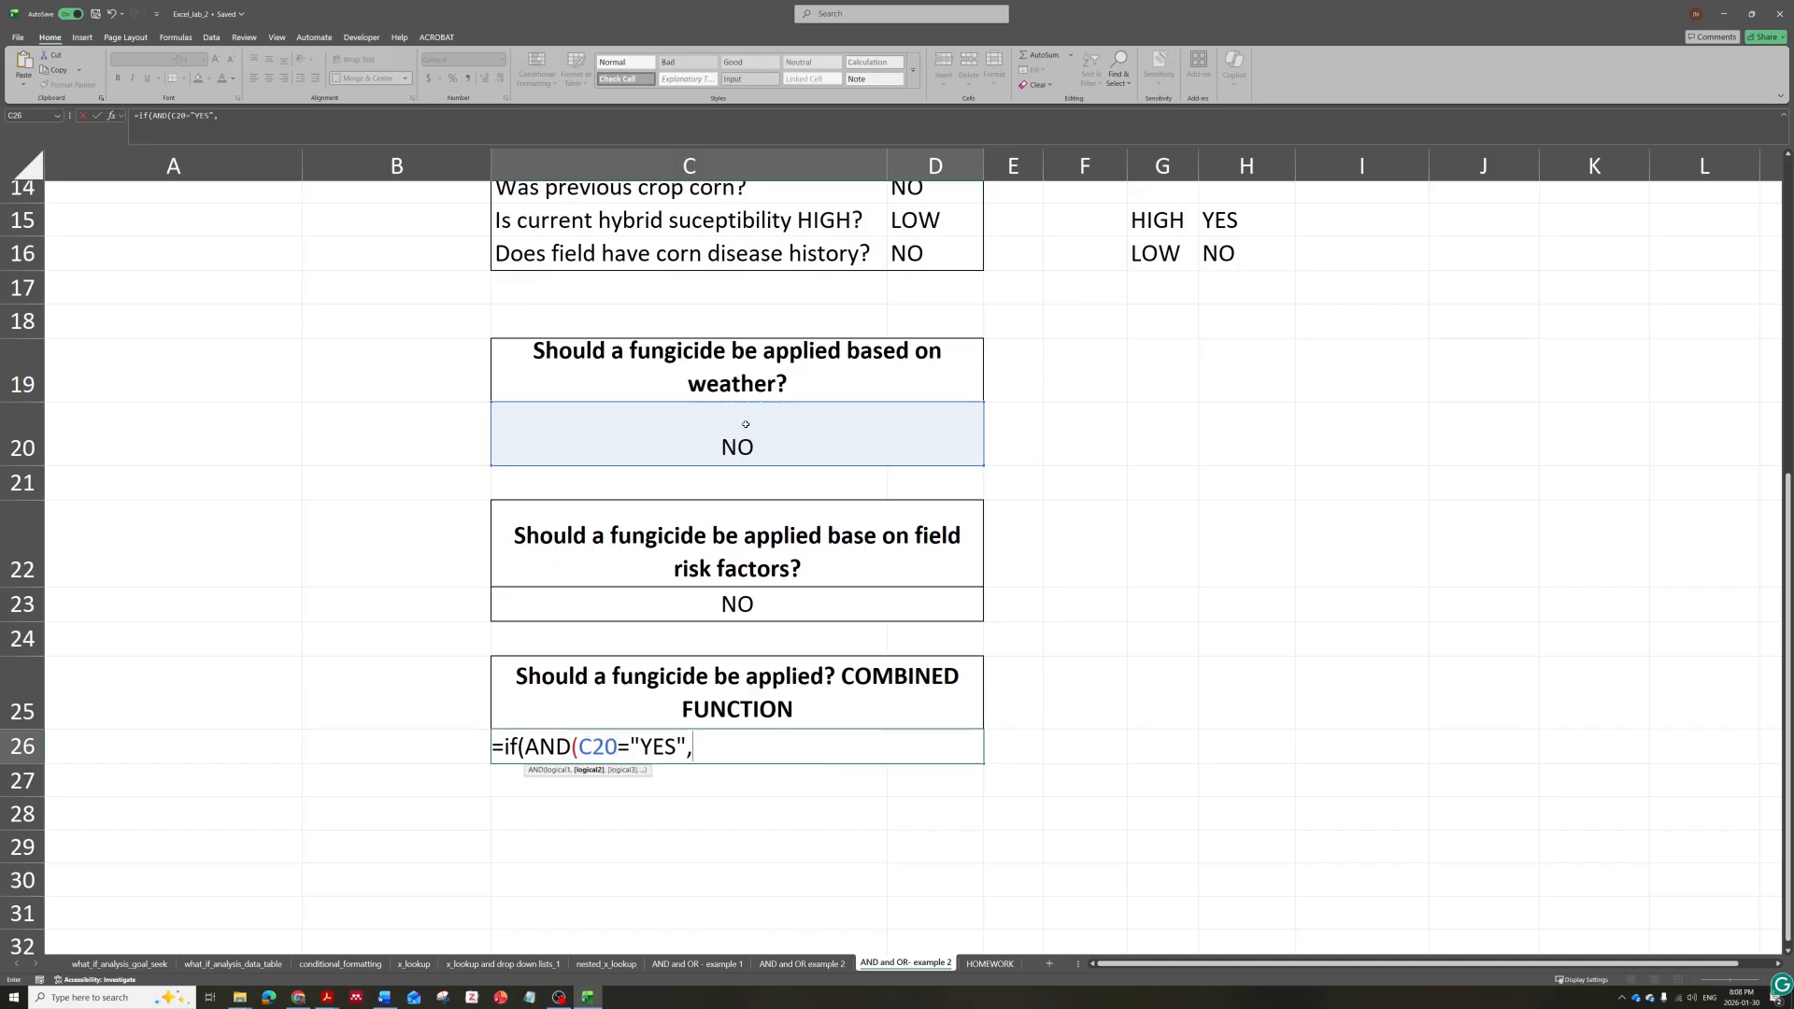
{"action": "left_click", "coordinate": [755, 590]}
{"action": "type", "text": "=\"YES\")"}
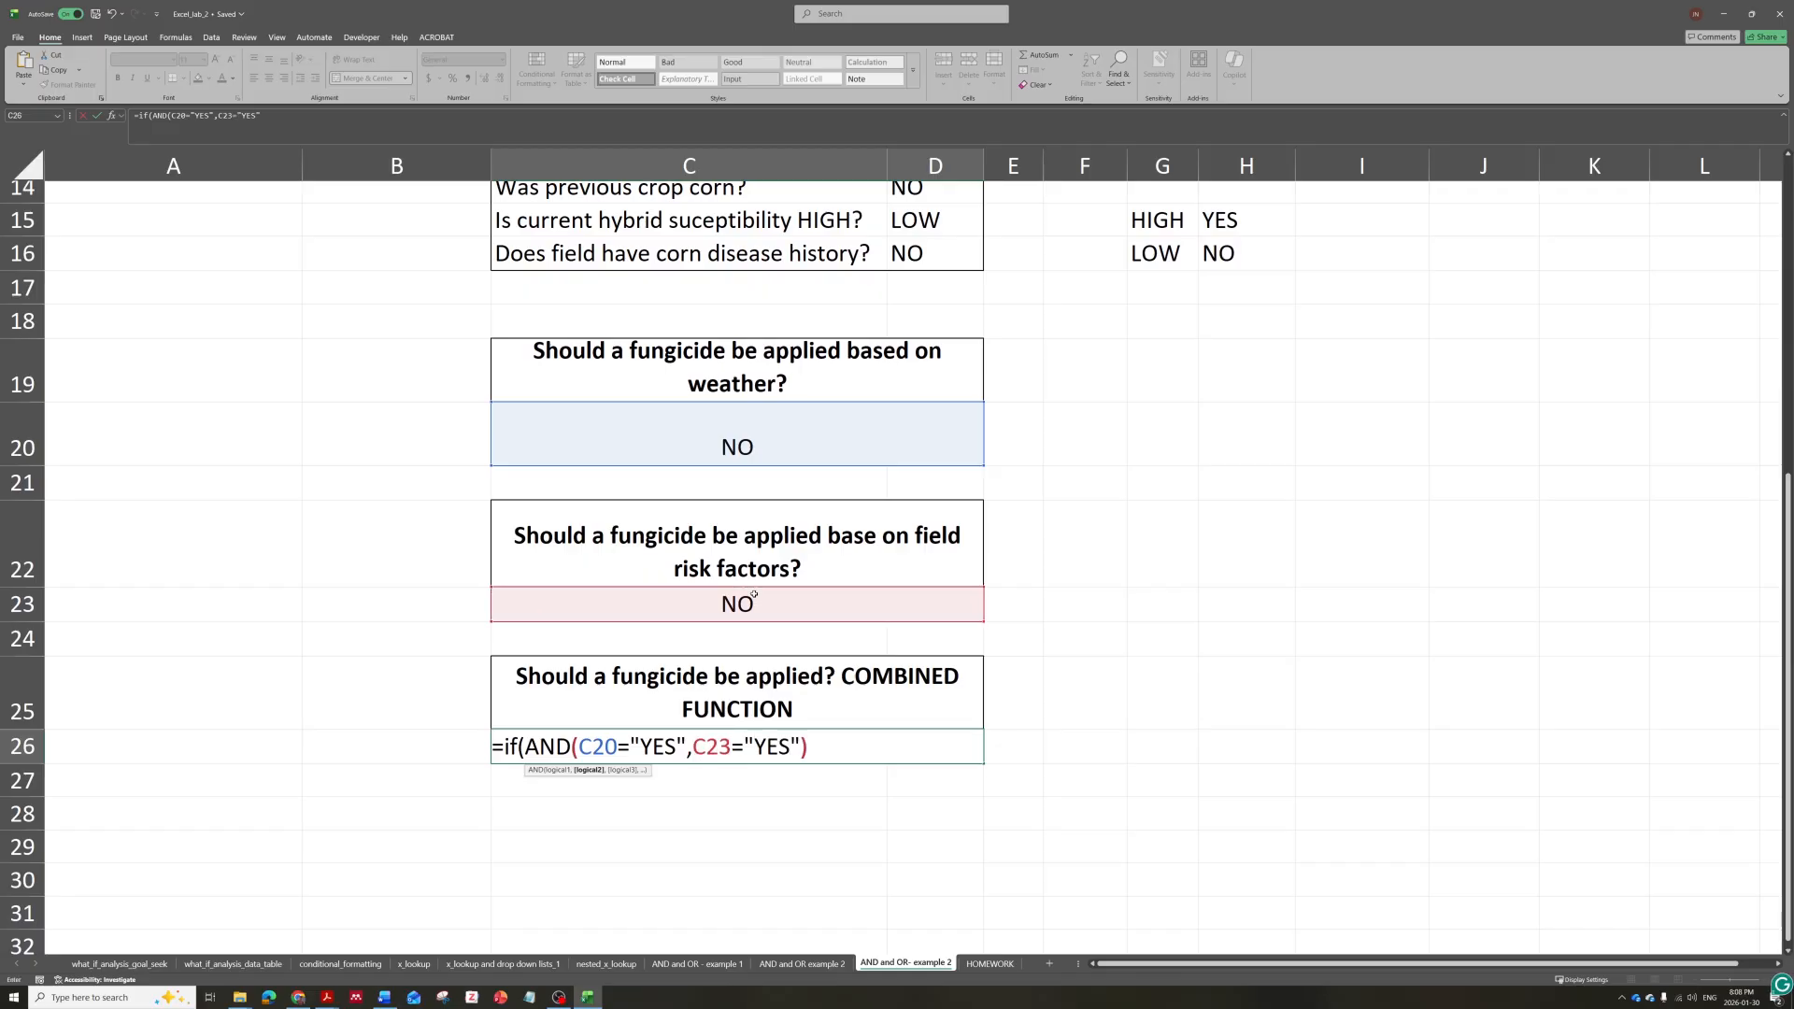
Complete the C26 formula so it returns "APPLY" when both conditions are true and "DO NOT APPLY" otherwise.
{"action": "type", "text": ","}
{"action": "type", "text": "\"APPLY\""}
{"action": "type", "text": ",n"}
{"action": "key", "text": "BackSpace"}
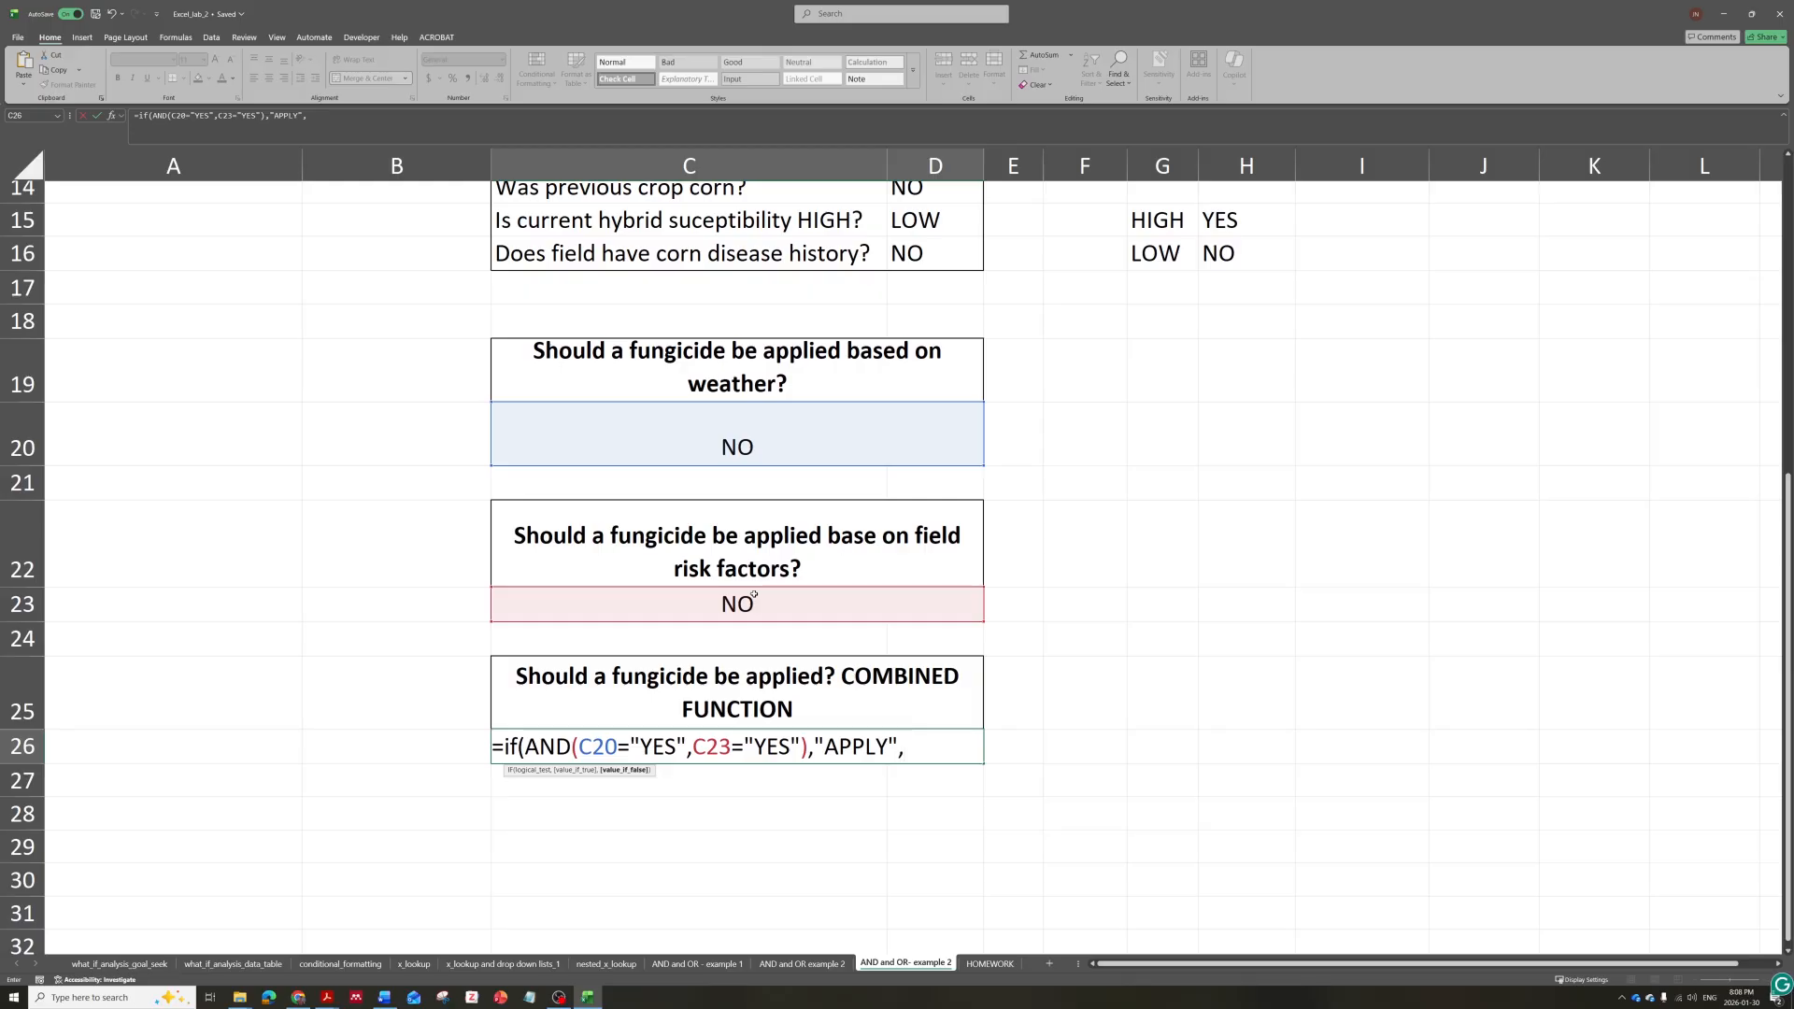
{"action": "type", "text": "\""}
{"action": "type", "text": "DO N"}
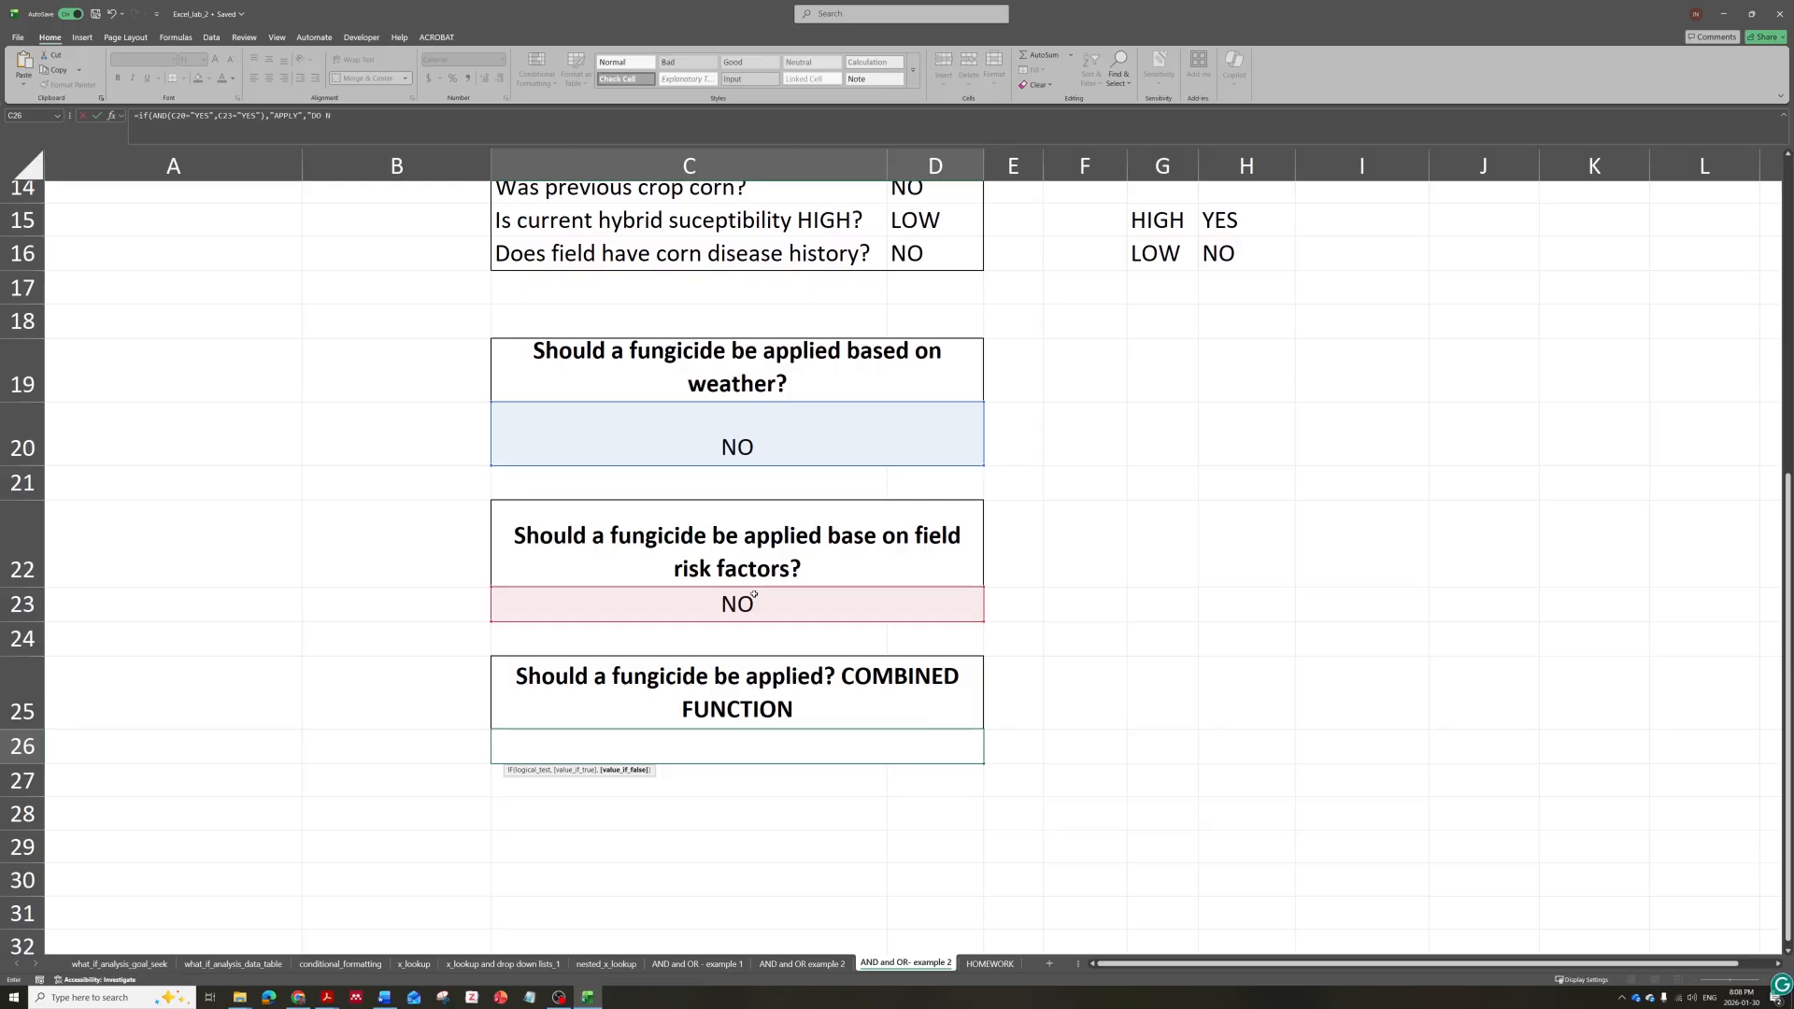
{"action": "type", "text": "OT APPLY\")"}
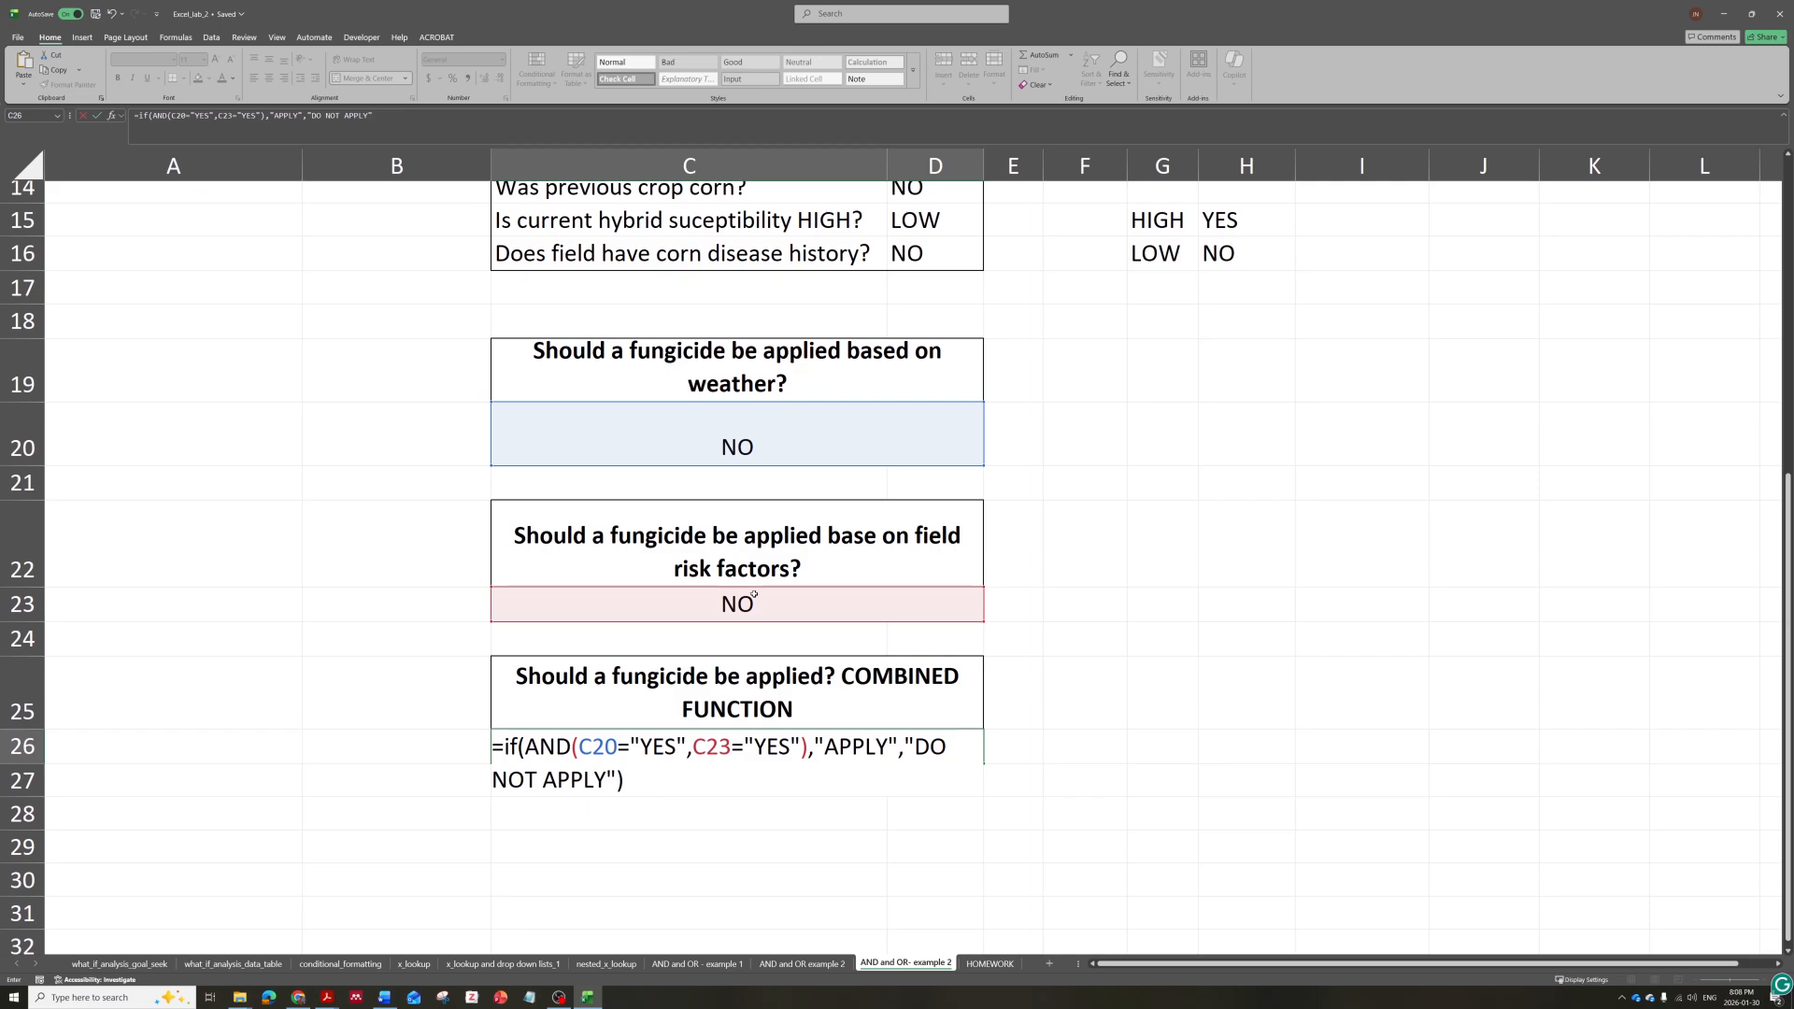
{"action": "key", "text": "Return"}
Test the combined formula with a rainfall forecast of 55 mm in D10 and hybrid susceptibility D15 set to HIGH.
{"action": "scroll", "coordinate": [753, 594], "scroll_direction": "up", "scroll_amount": 2}
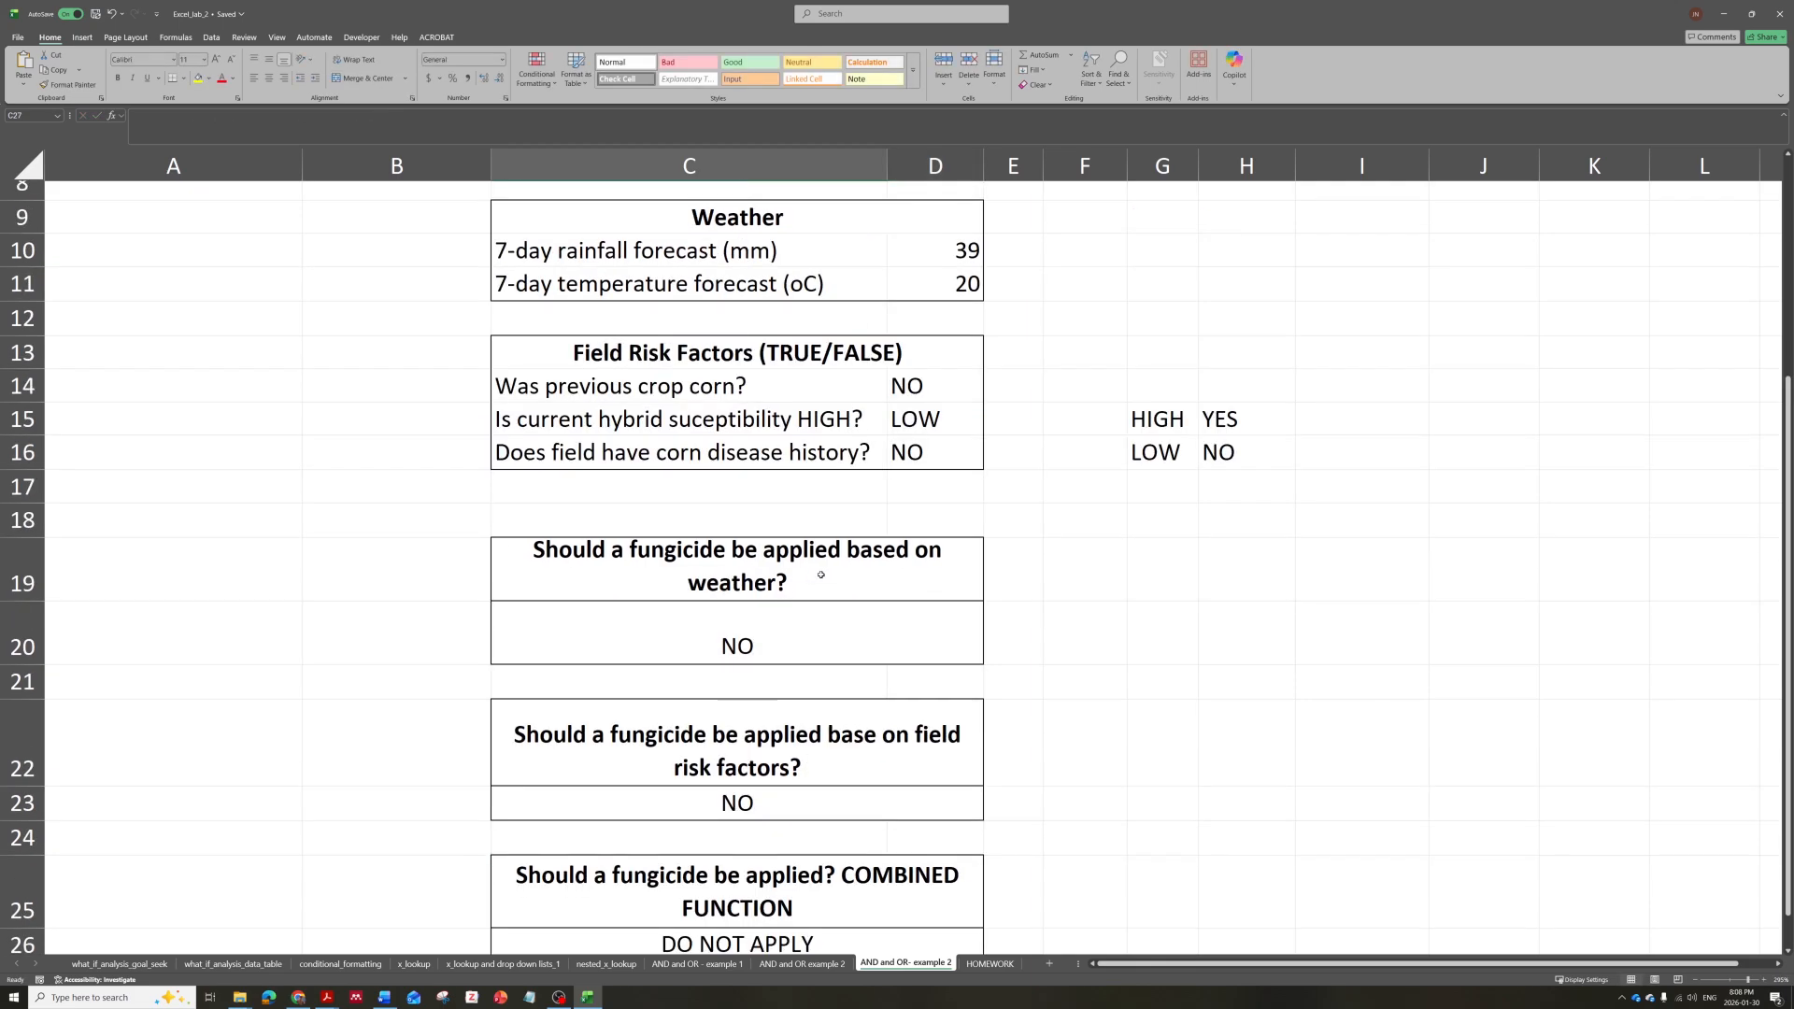
{"action": "scroll", "coordinate": [785, 603], "scroll_direction": "down", "scroll_amount": 1, "text": "ctrl"}
{"action": "scroll", "coordinate": [799, 611], "scroll_direction": "down", "scroll_amount": 2, "text": "ctrl"}
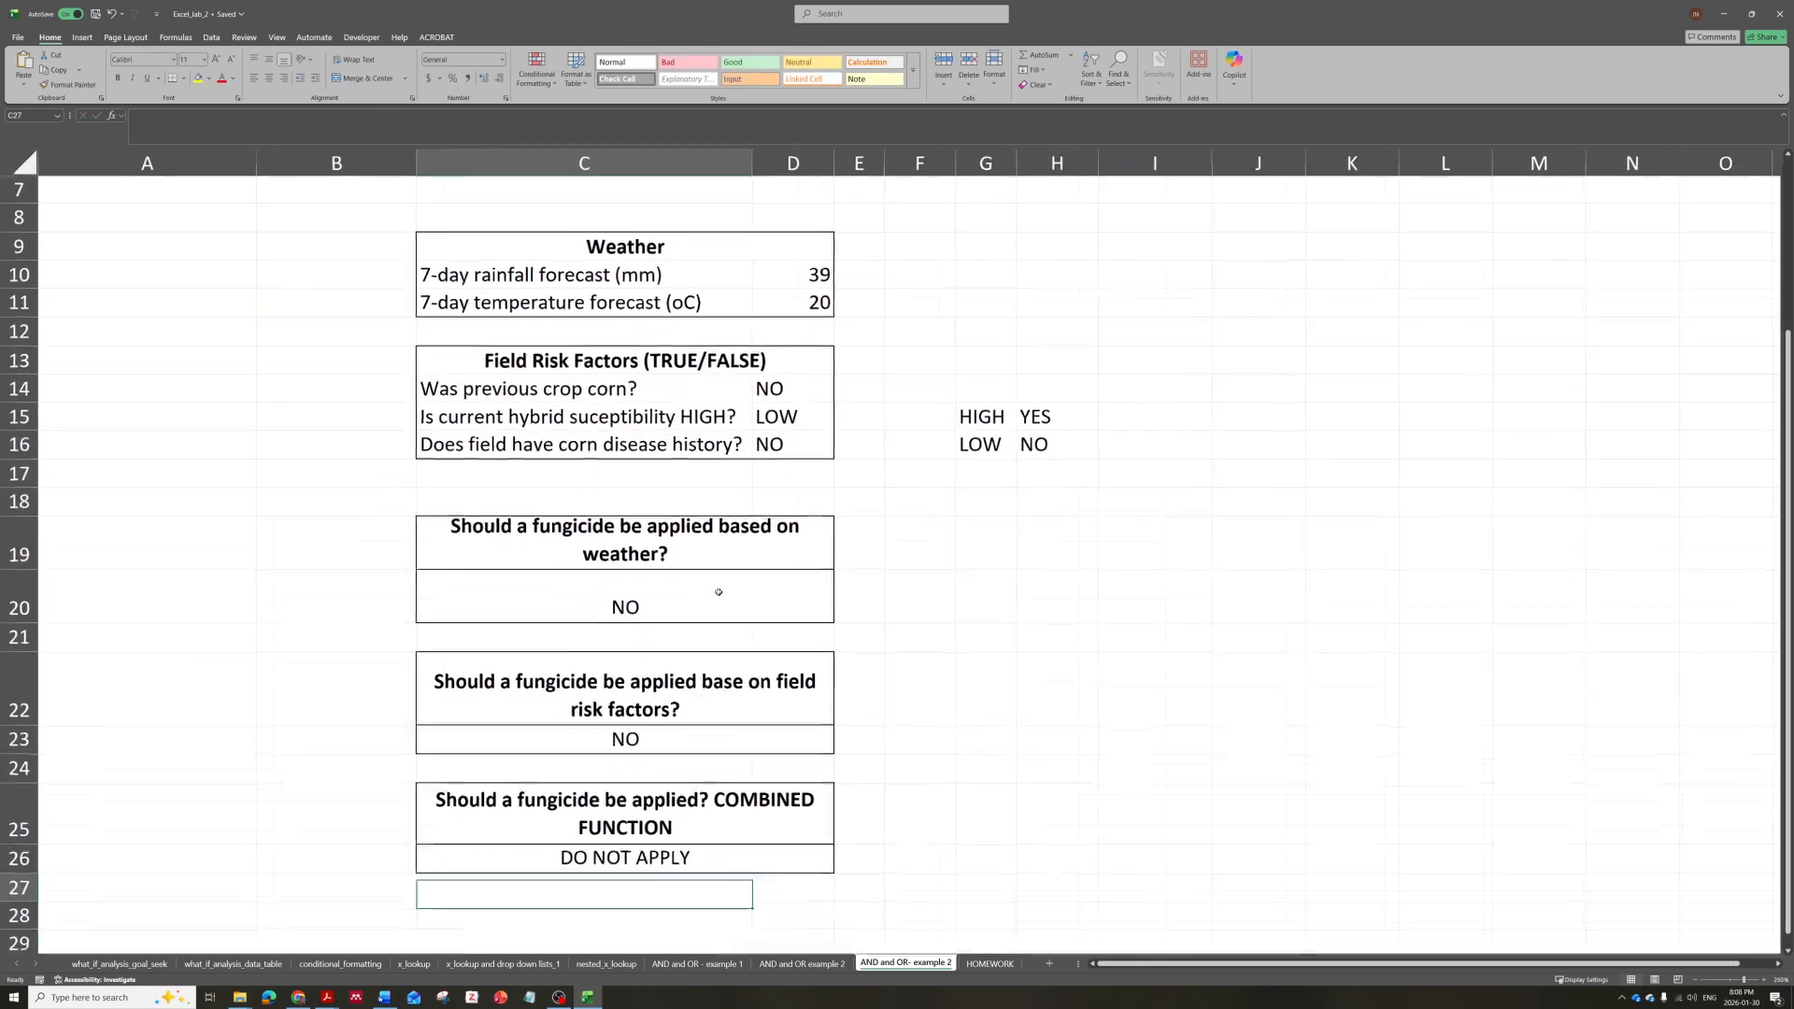
{"action": "scroll", "coordinate": [658, 612], "scroll_direction": "up", "scroll_amount": 2}
{"action": "scroll", "coordinate": [659, 612], "scroll_direction": "down", "scroll_amount": 1}
{"action": "scroll", "coordinate": [659, 612], "scroll_direction": "up", "scroll_amount": 1}
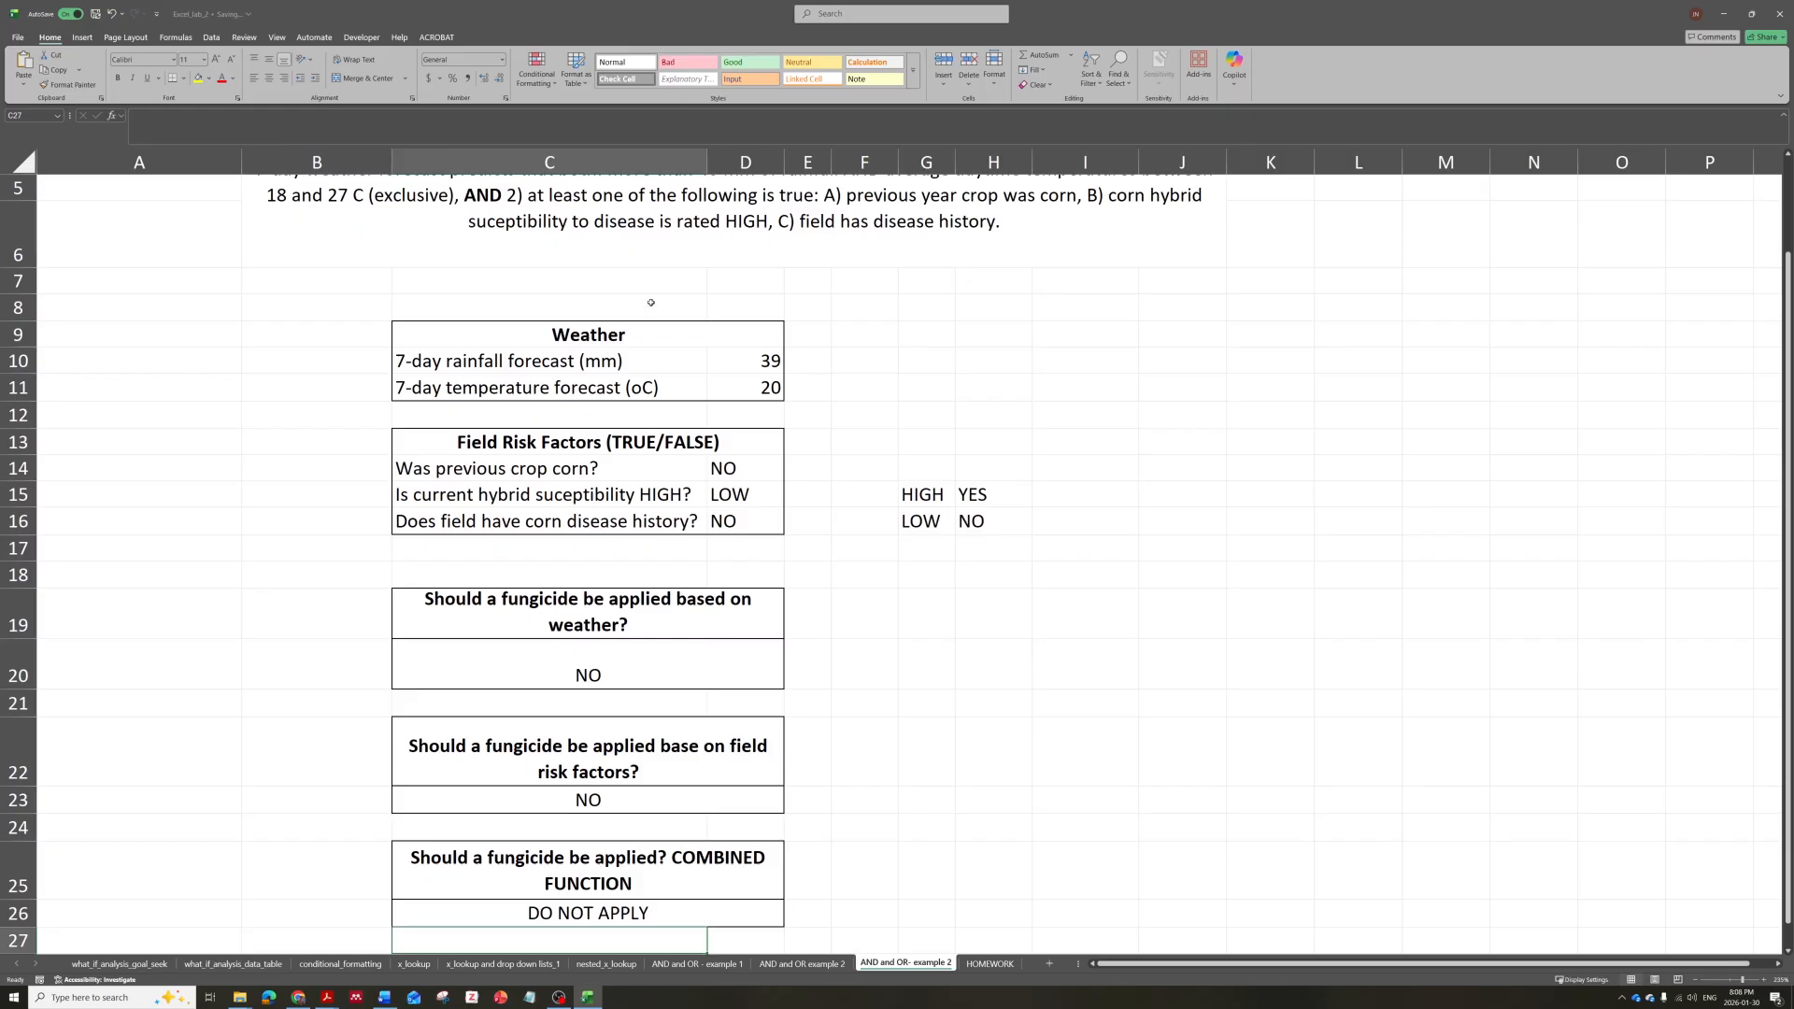
{"action": "left_click", "coordinate": [742, 361]}
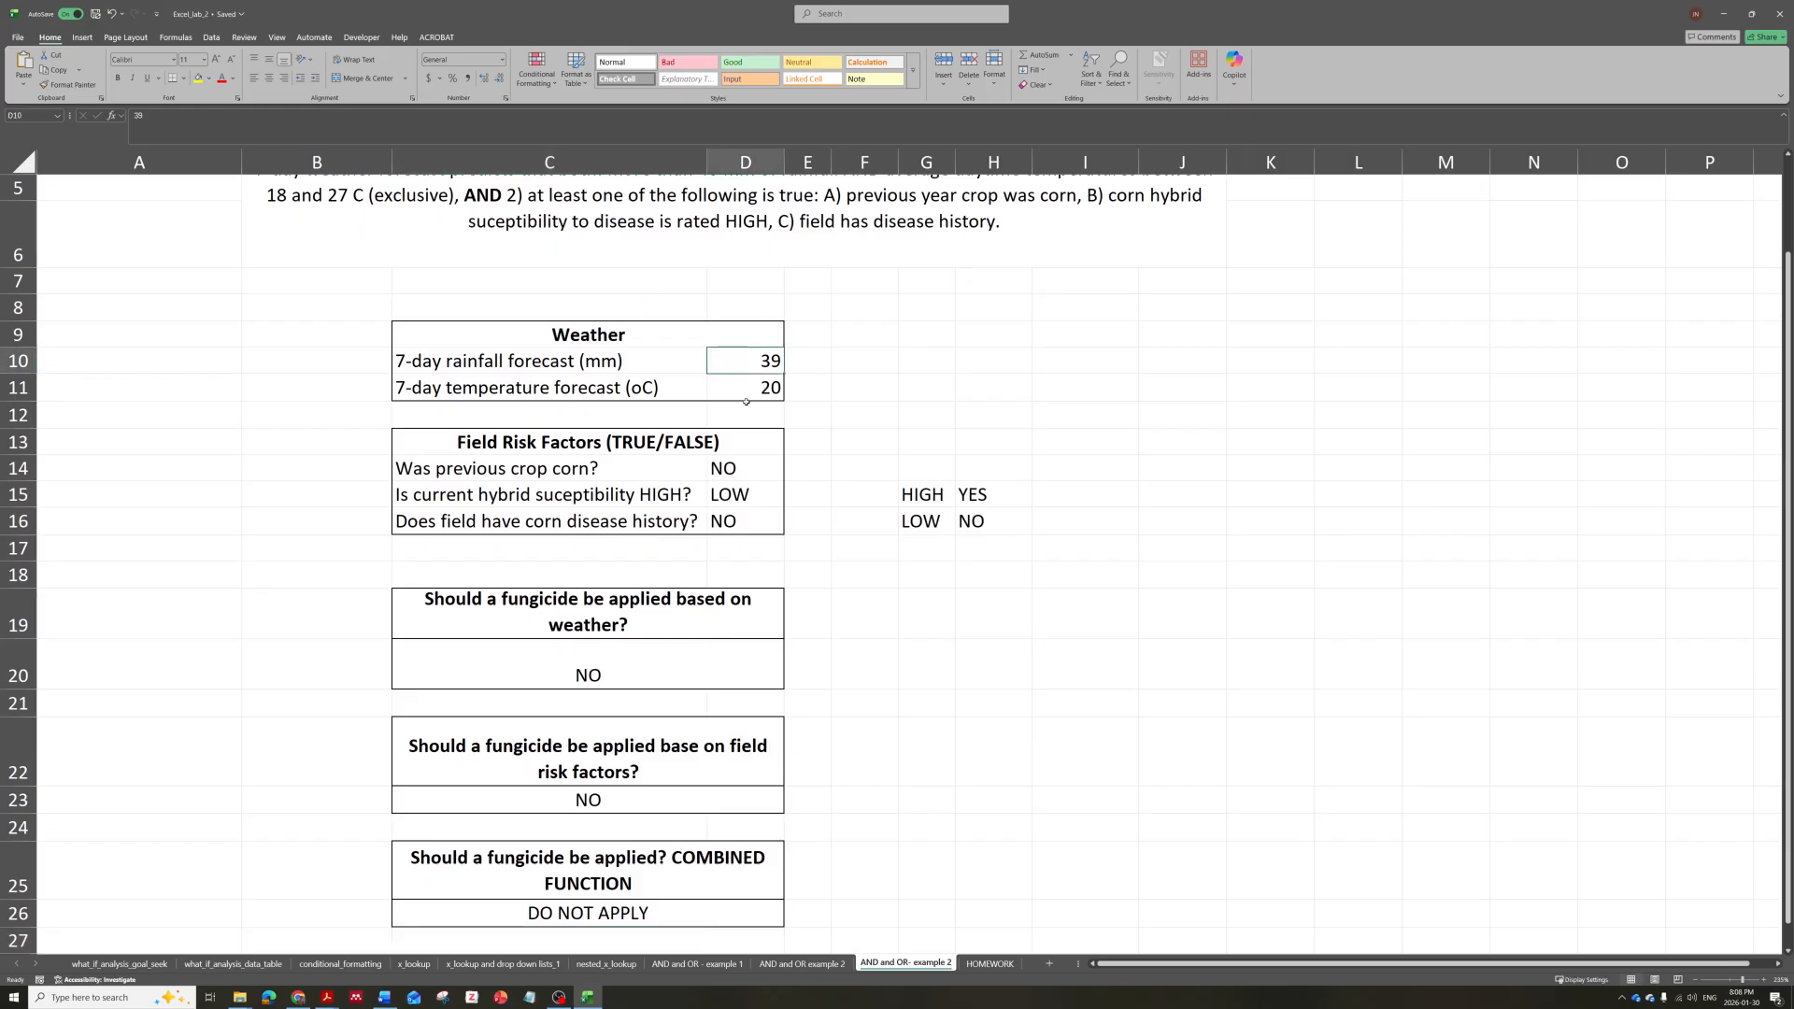
{"action": "type", "text": "55"}
{"action": "key", "text": "Return"}
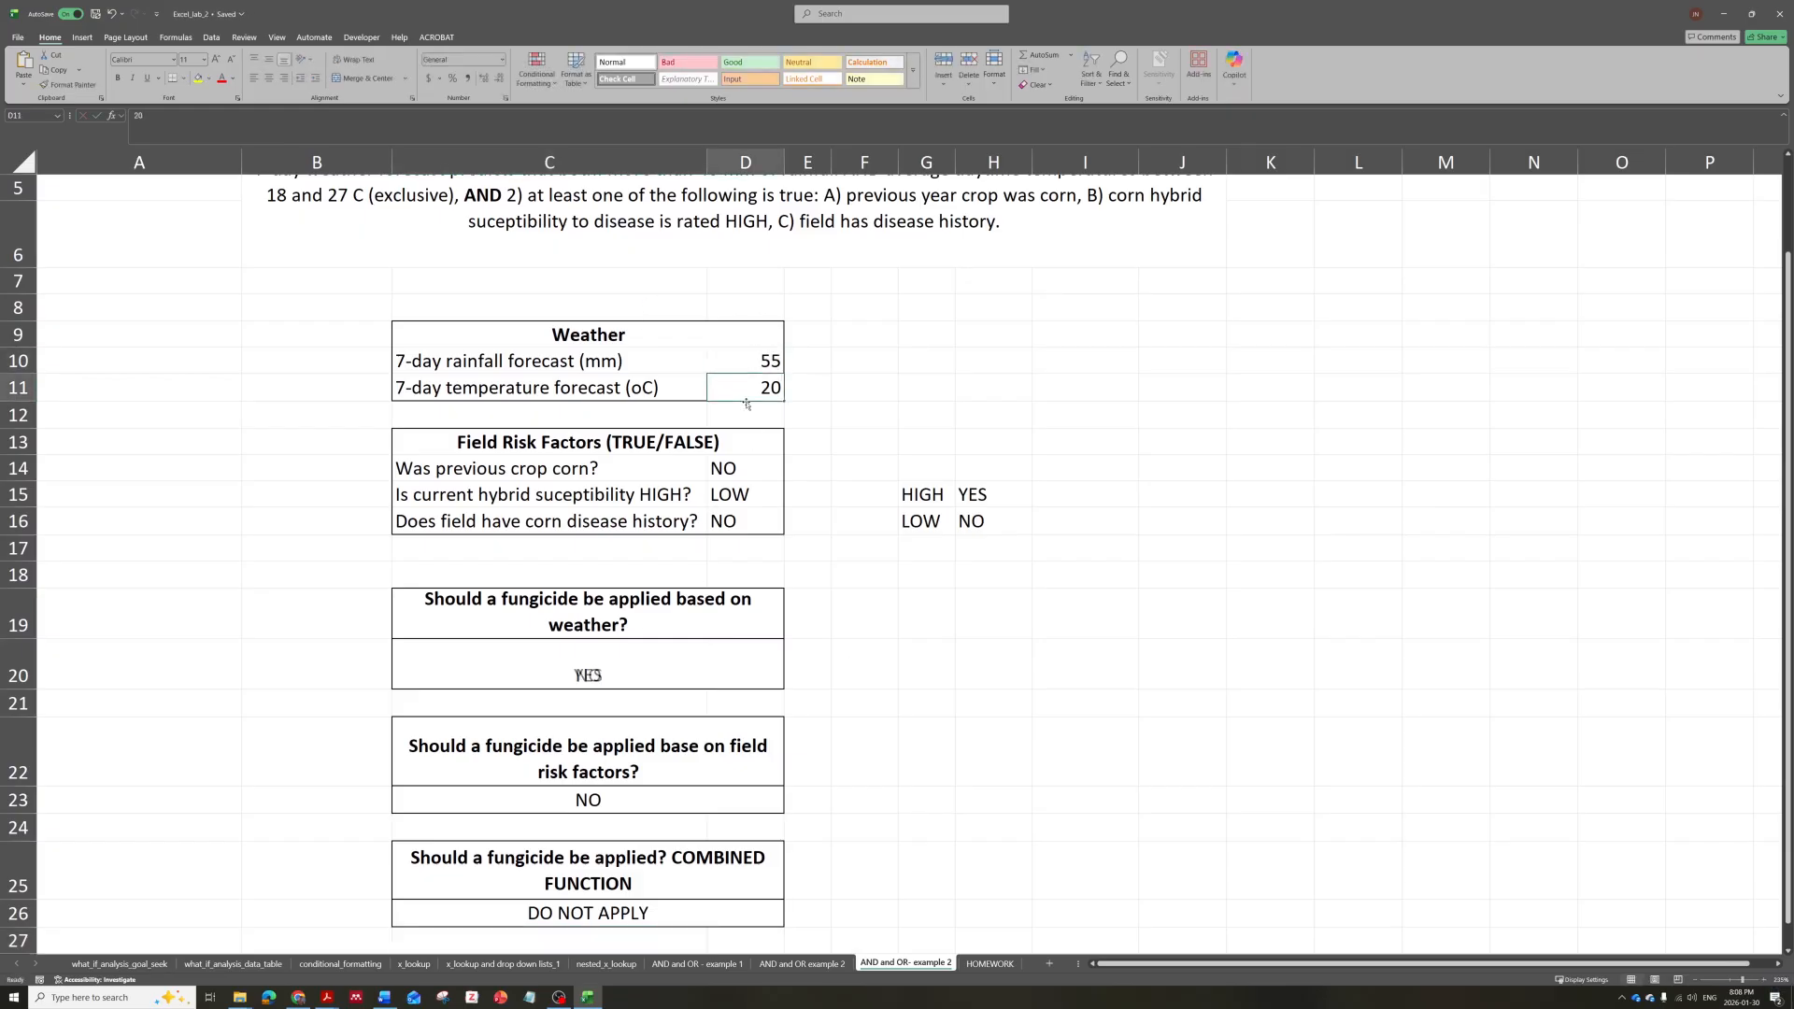
{"action": "left_click", "coordinate": [728, 495]}
{"action": "left_click", "coordinate": [790, 502]}
{"action": "left_click", "coordinate": [748, 513]}
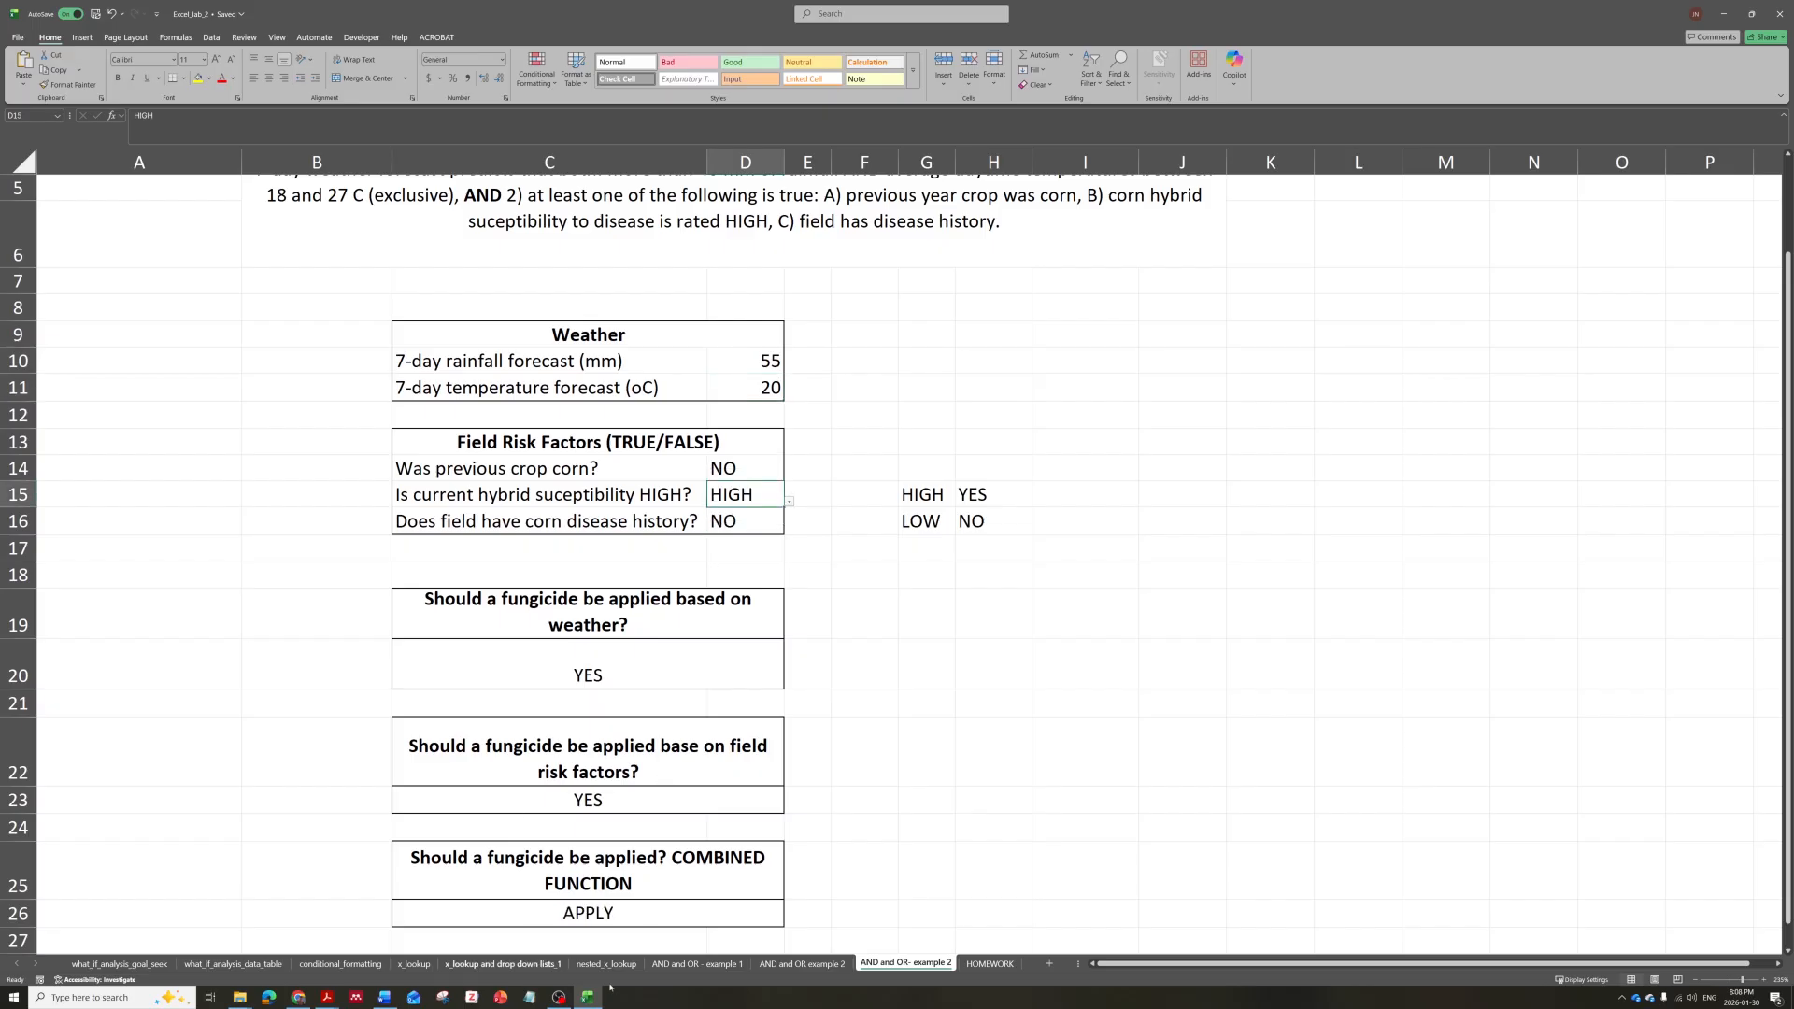
Open the HOMEWORK sheet and examine its scenario and the fungicide decision rules.
{"action": "left_click", "coordinate": [835, 615]}
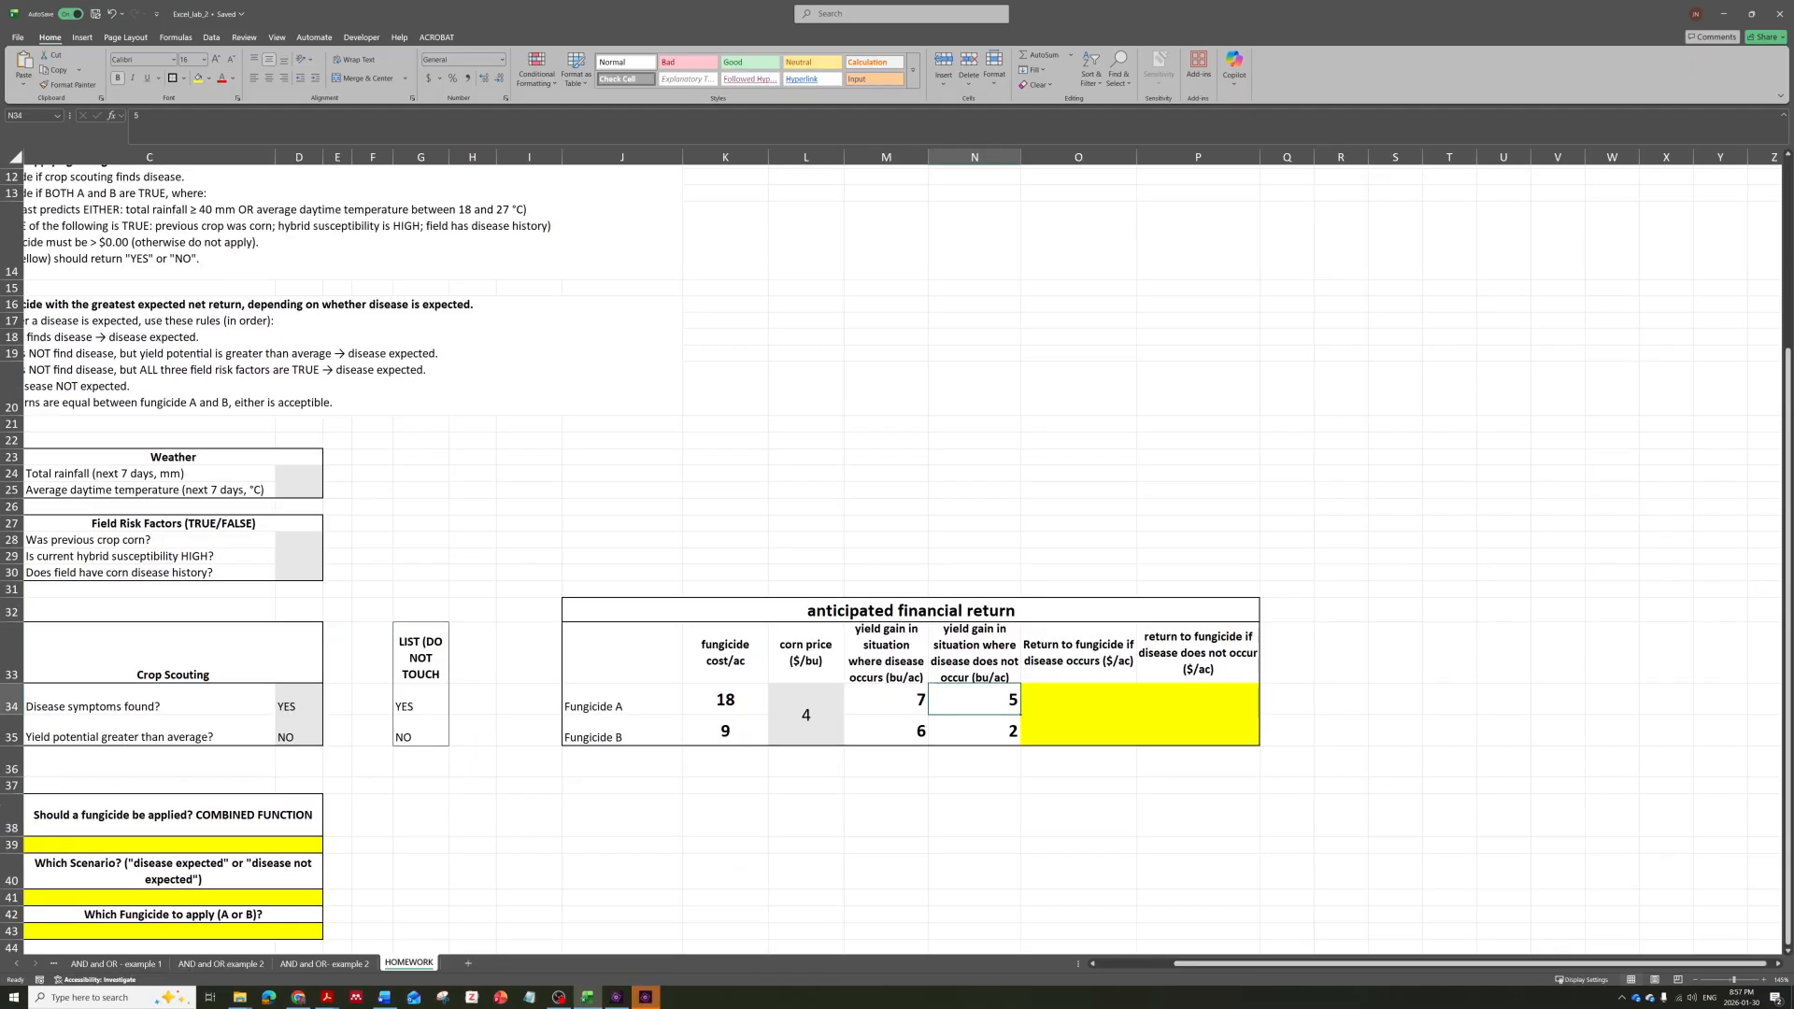
{"action": "scroll", "coordinate": [897, 561], "scroll_direction": "up", "scroll_amount": 10}
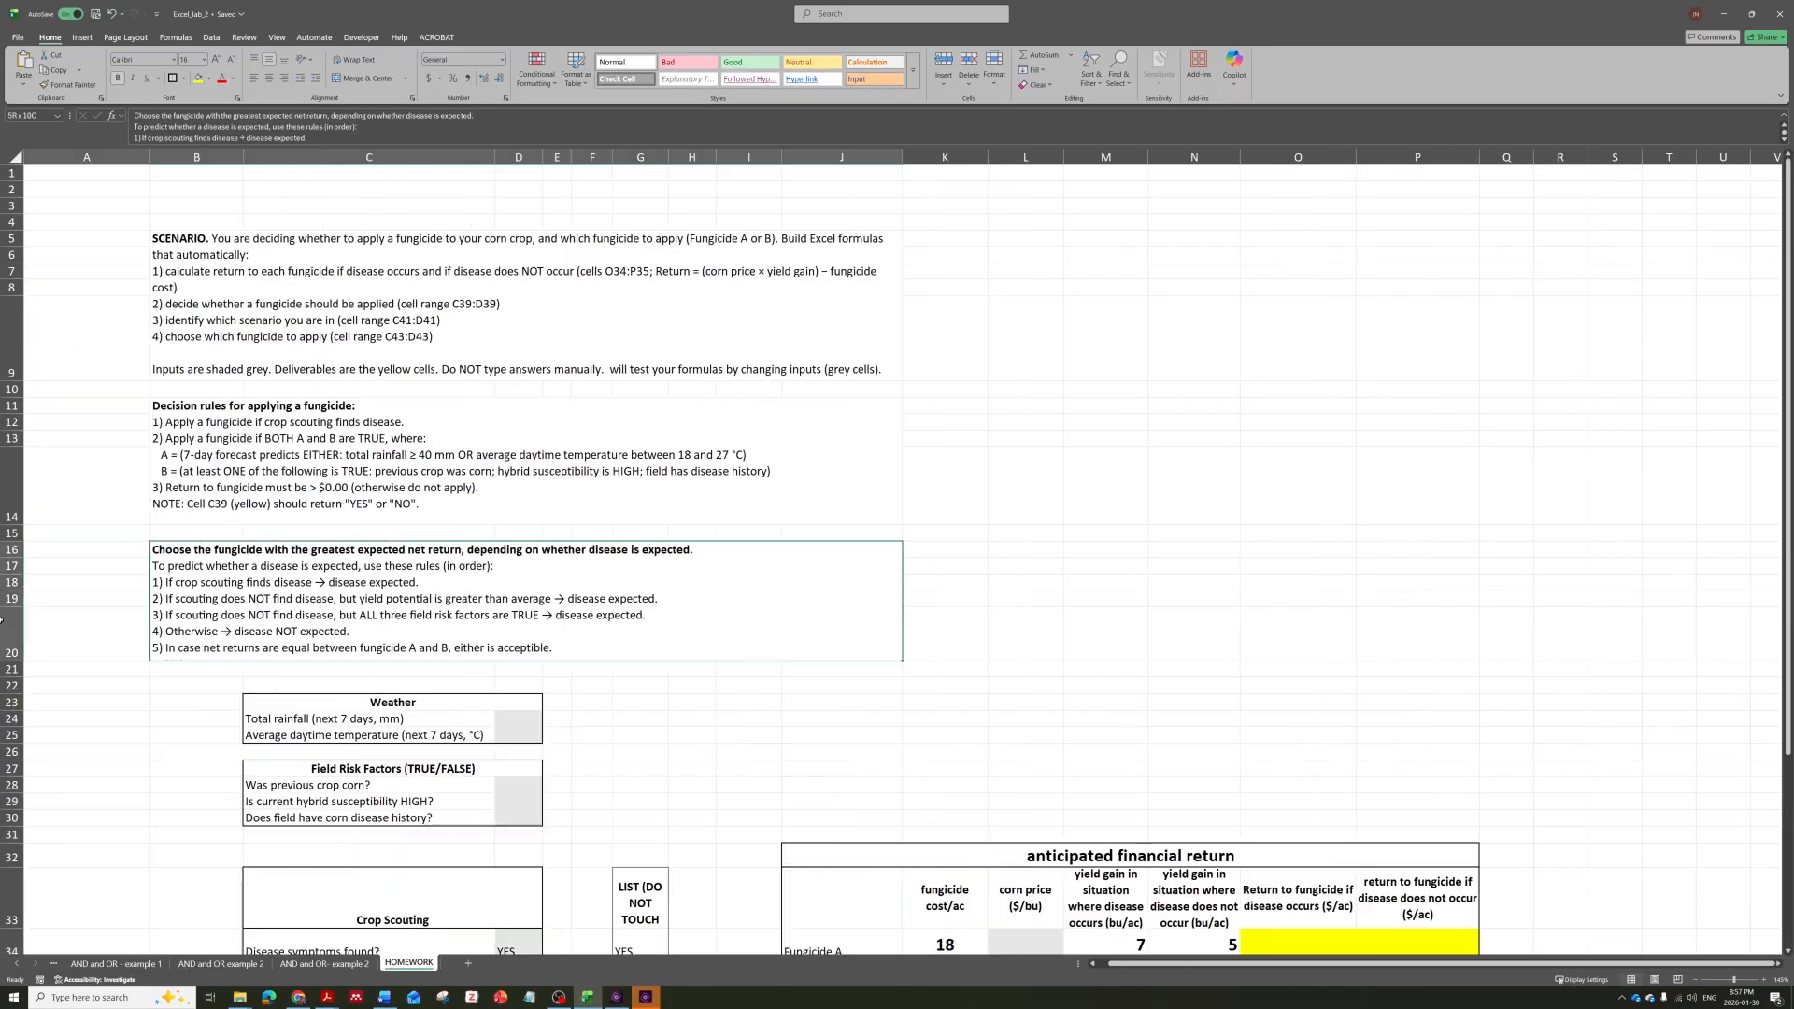
Review the homework scenario and decision rules, along with the weather and field risk factor input cells.
{"action": "left_click", "coordinate": [435, 446]}
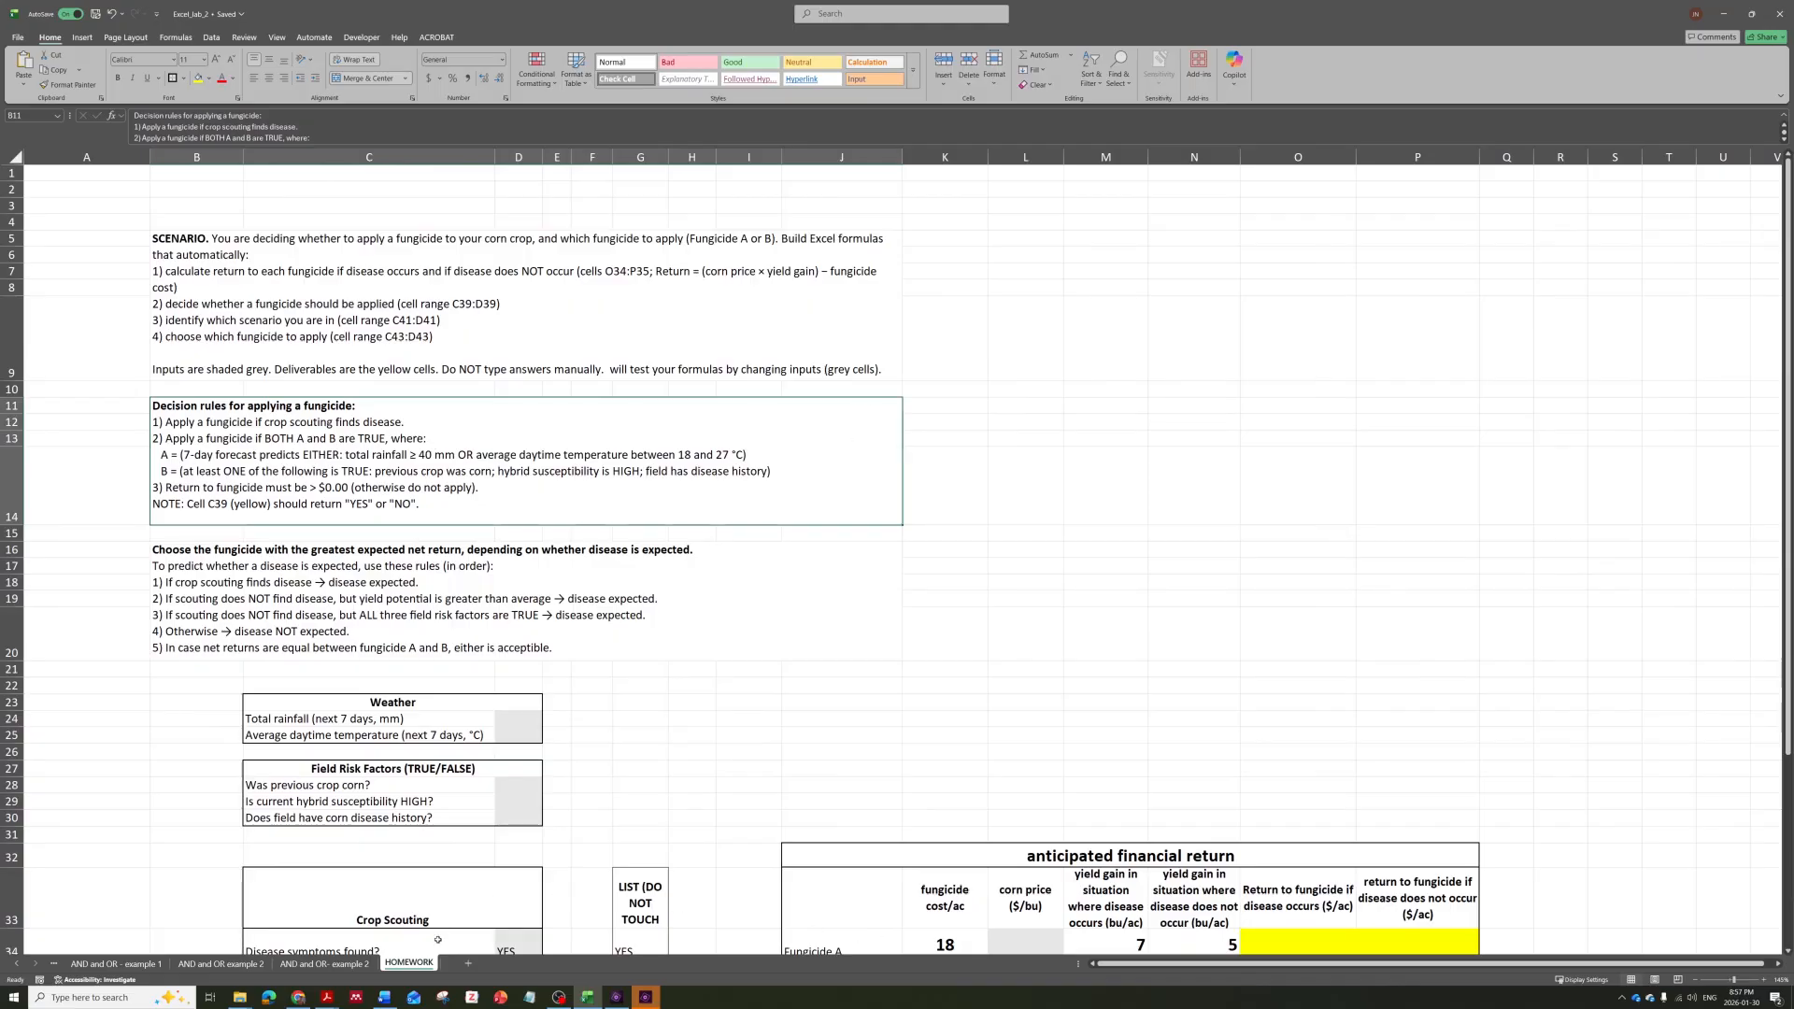
{"action": "left_click", "coordinate": [764, 697]}
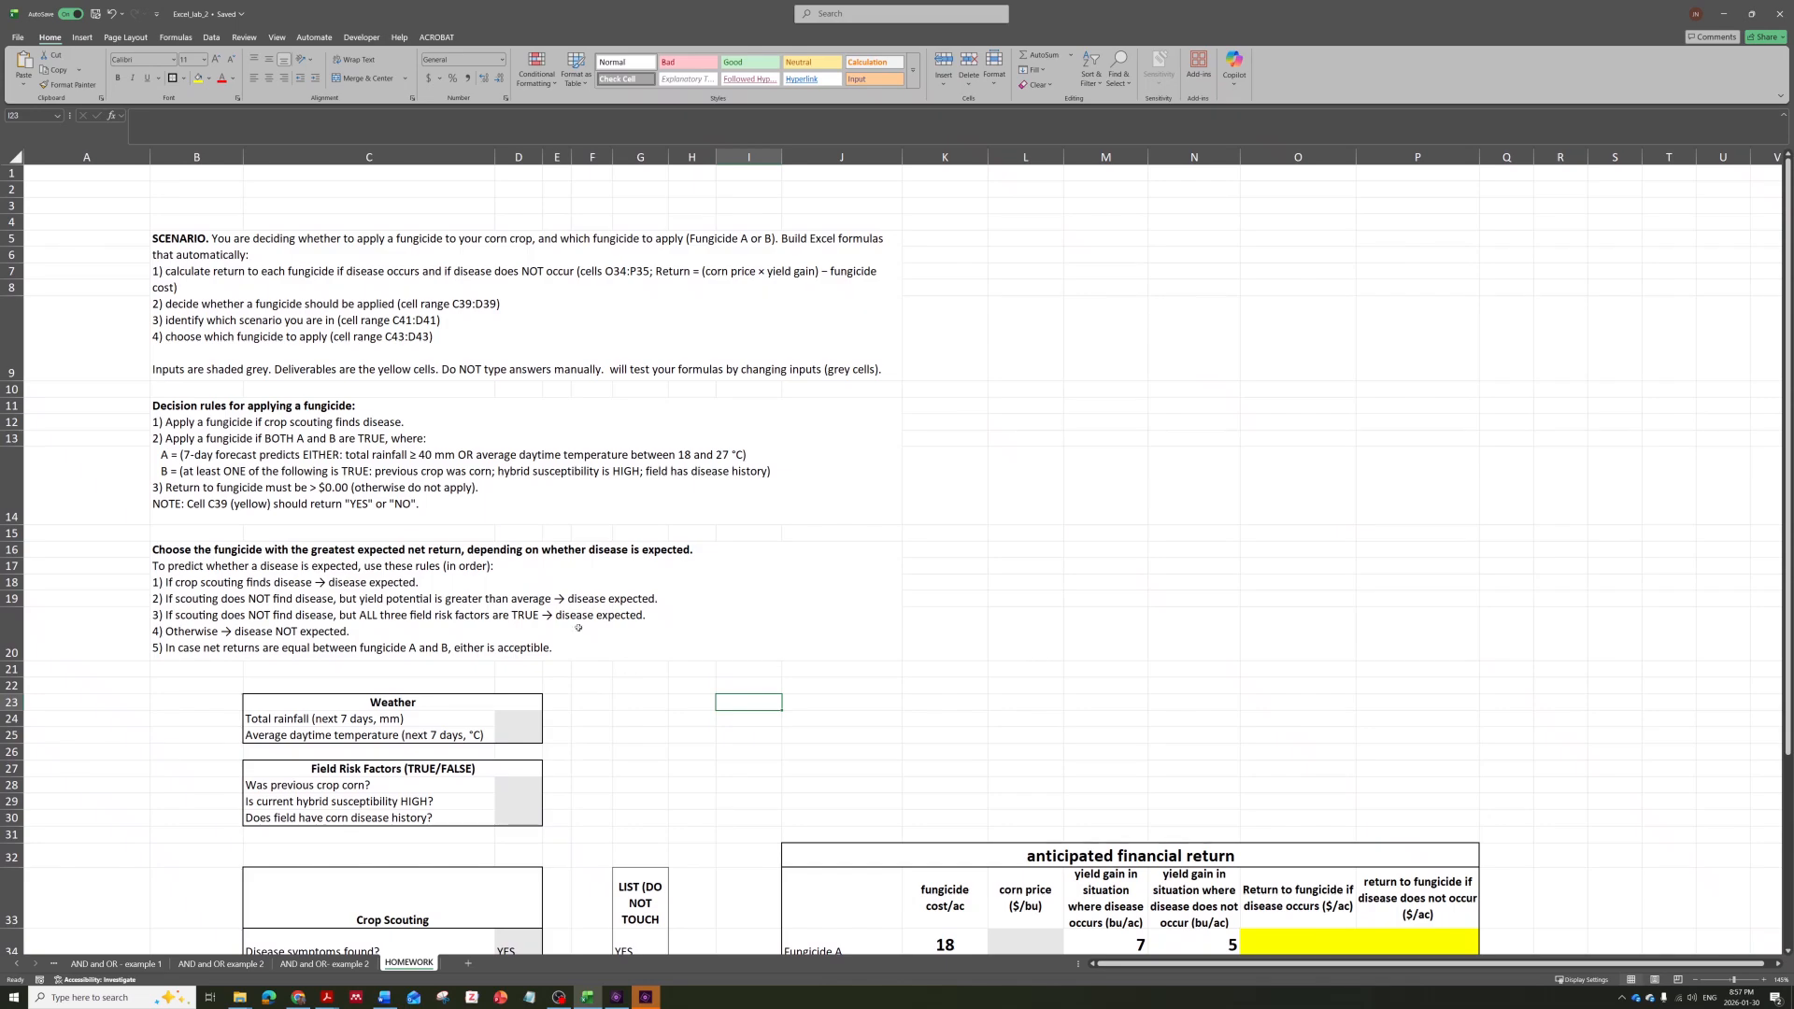
{"action": "left_click", "coordinate": [509, 467]}
{"action": "left_click", "coordinate": [425, 339]}
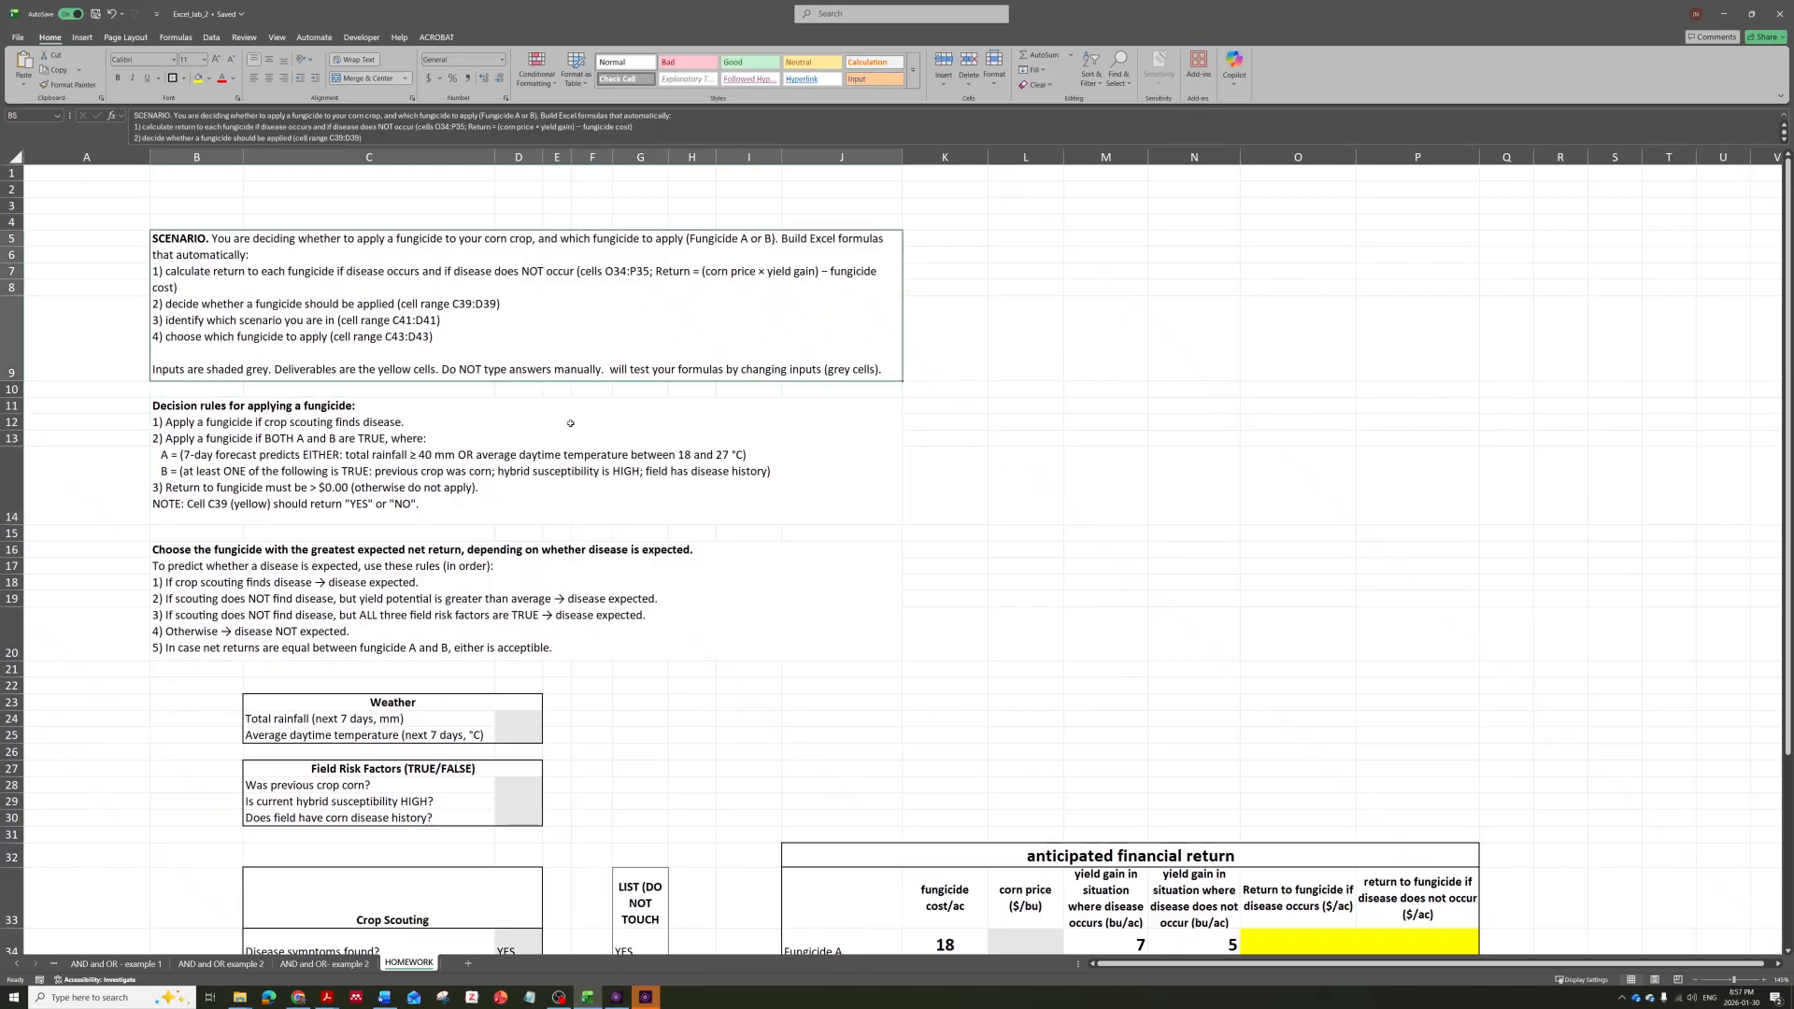
{"action": "scroll", "coordinate": [1070, 624], "scroll_direction": "down", "scroll_amount": 3}
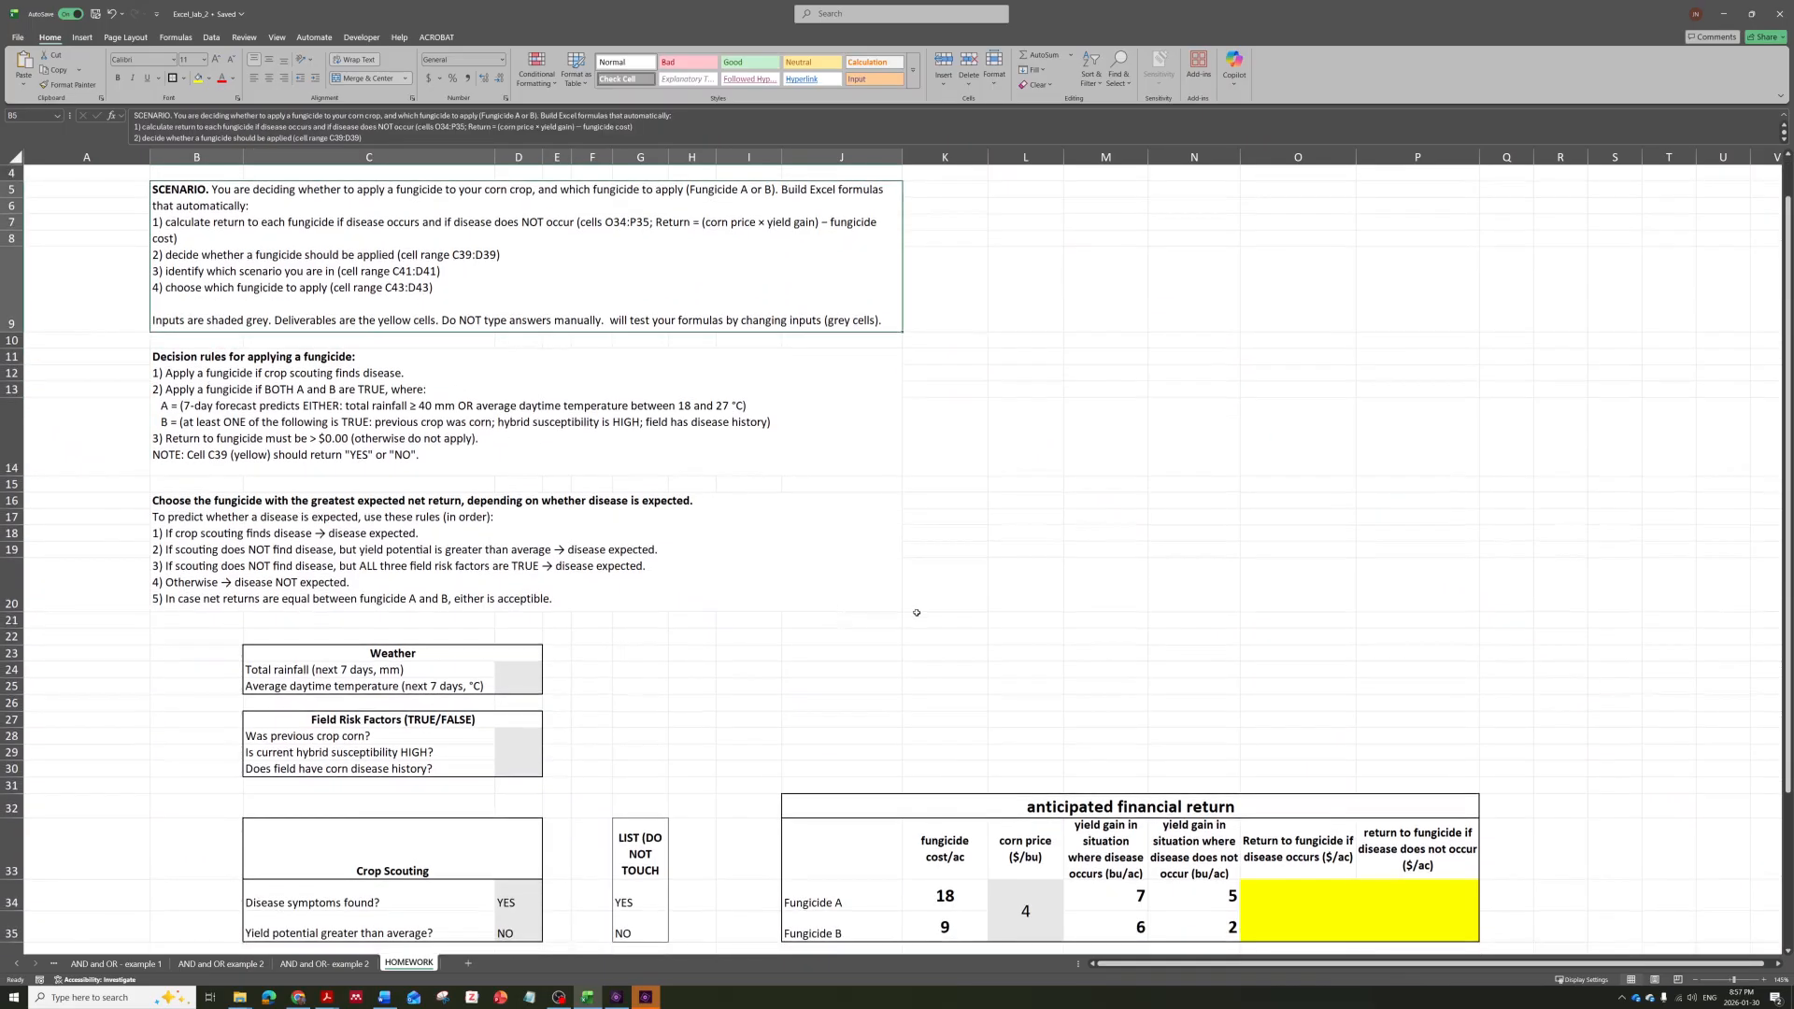
{"action": "left_click_drag", "start_coordinate": [397, 504], "coordinate": [470, 636]}
{"action": "left_click", "coordinate": [472, 619]}
{"action": "left_click", "coordinate": [516, 591]}
{"action": "left_click", "coordinate": [520, 606]}
{"action": "left_click", "coordinate": [519, 623]}
{"action": "left_click", "coordinate": [526, 587]}
{"action": "left_click", "coordinate": [518, 622]}
{"action": "left_click", "coordinate": [592, 588]}
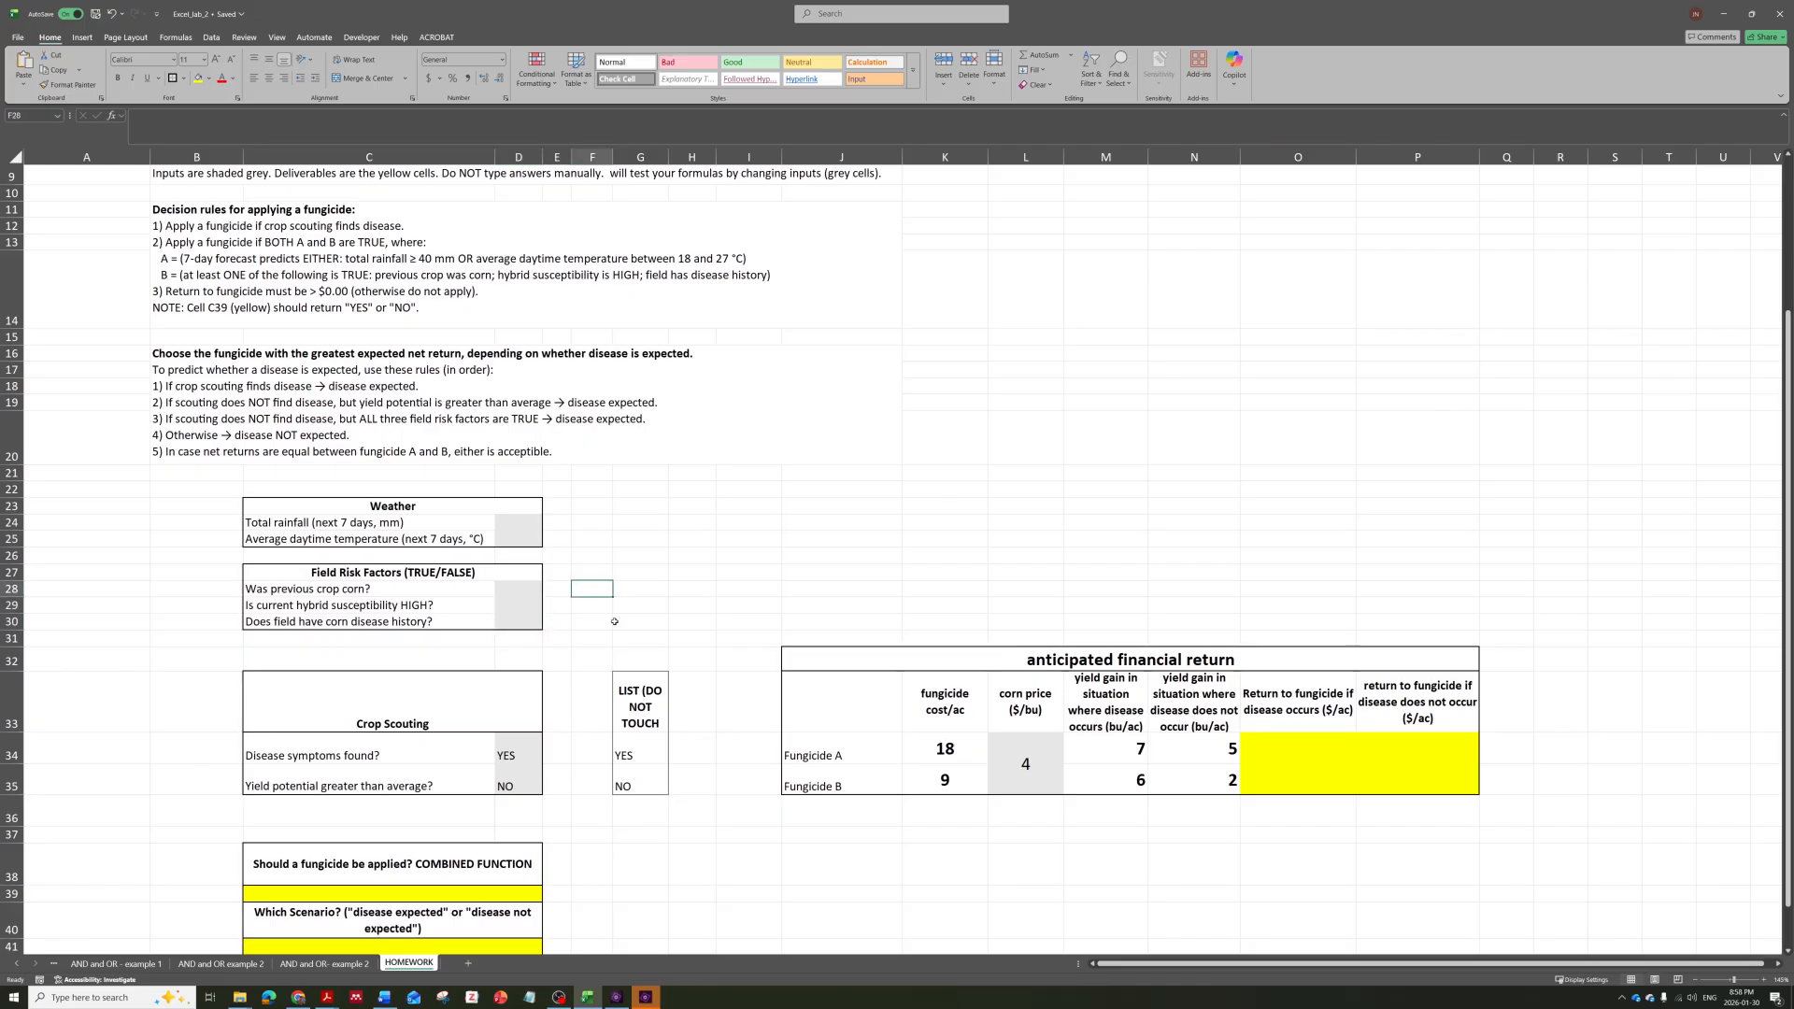
{"action": "scroll", "coordinate": [657, 636], "scroll_direction": "down", "scroll_amount": 2}
Examine the fungicide cost per acre for Fungicide A and B in the anticipated financial return table.
{"action": "left_click_drag", "start_coordinate": [966, 687], "coordinate": [467, 773]}
{"action": "left_click_drag", "start_coordinate": [1336, 963], "coordinate": [1218, 972]}
{"action": "left_click", "coordinate": [1001, 833]}
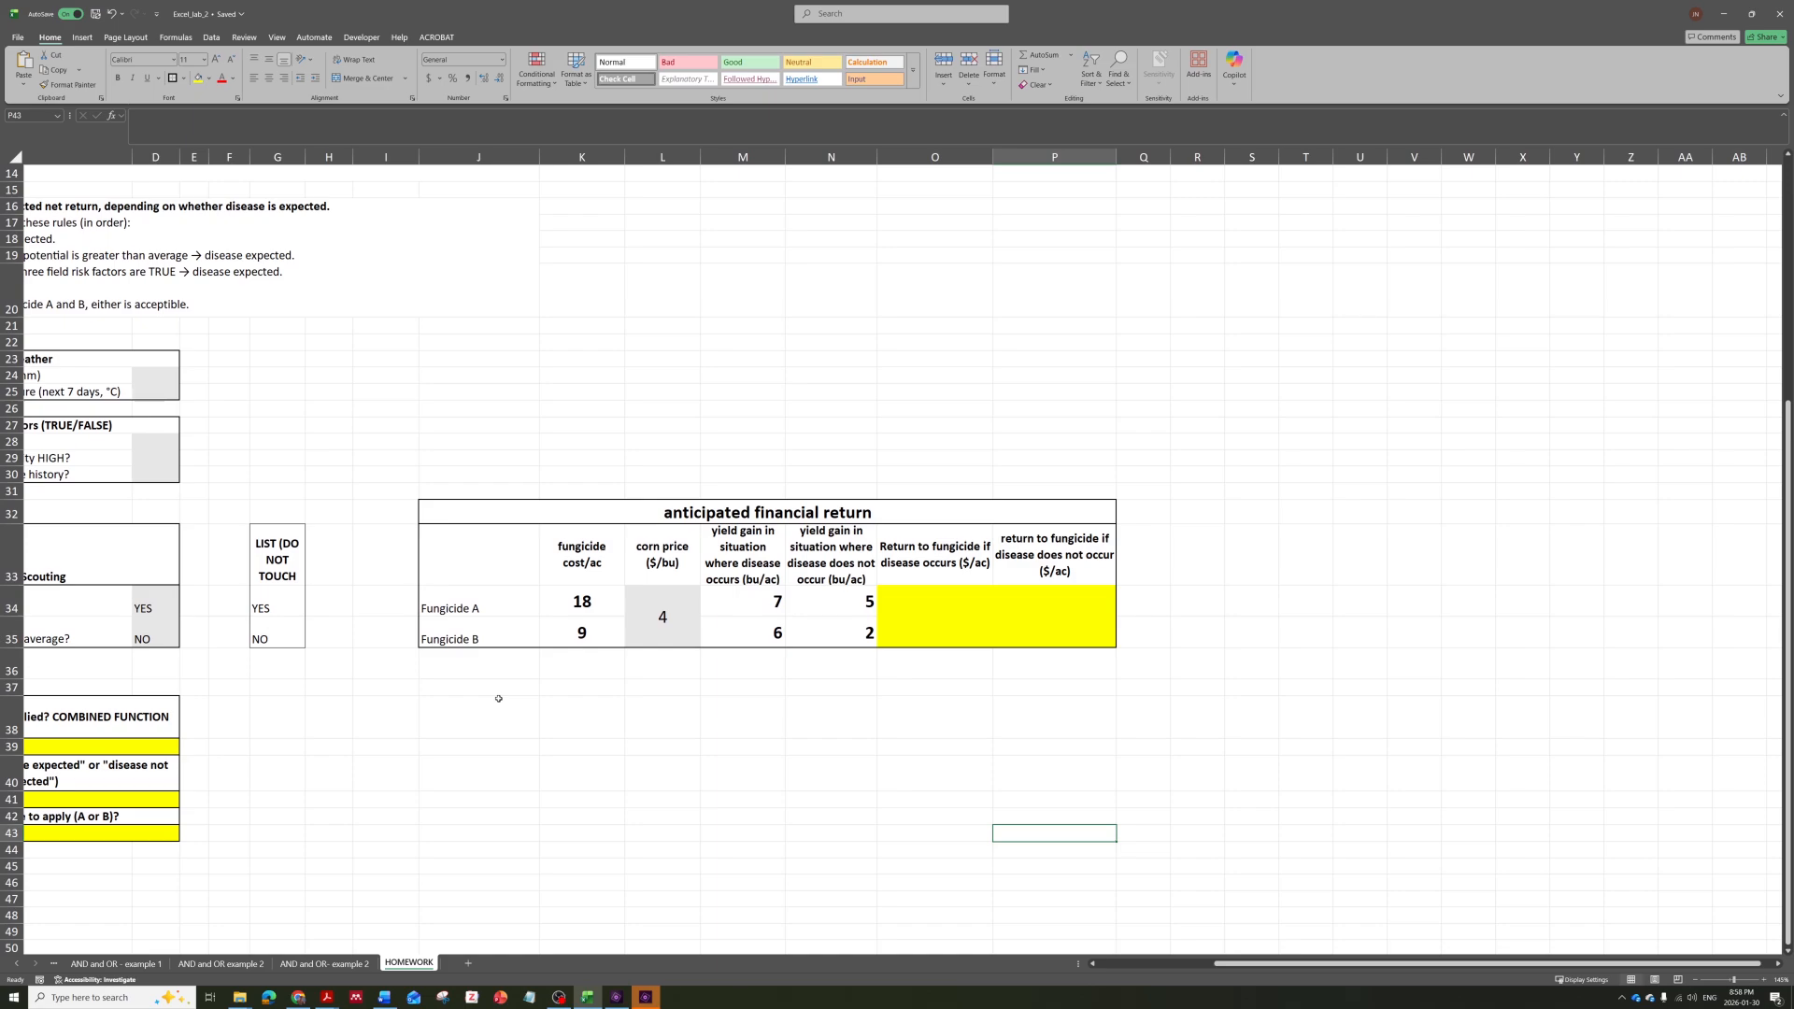
{"action": "left_click", "coordinate": [572, 609]}
{"action": "left_click", "coordinate": [576, 629]}
{"action": "left_click", "coordinate": [573, 606]}
{"action": "left_click", "coordinate": [577, 628]}
{"action": "left_click", "coordinate": [575, 607]}
{"action": "left_click", "coordinate": [576, 628]}
{"action": "left_click", "coordinate": [572, 605]}
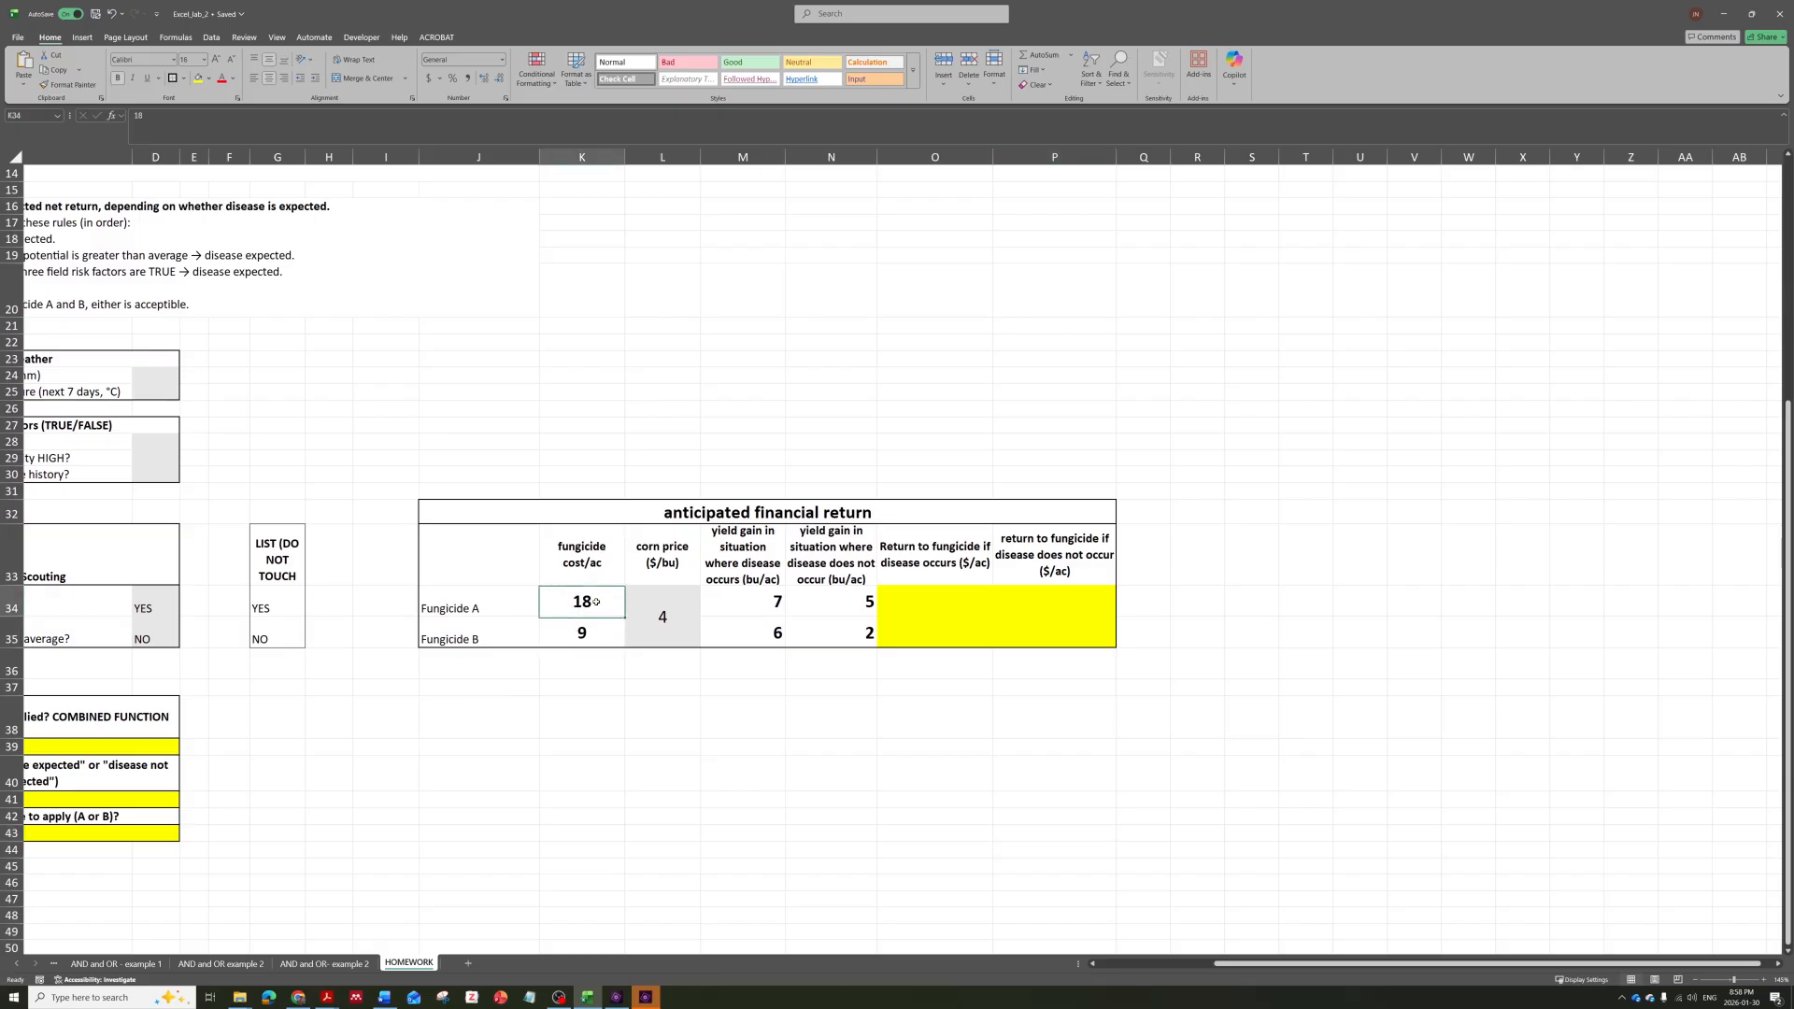
{"action": "left_click", "coordinate": [765, 688]}
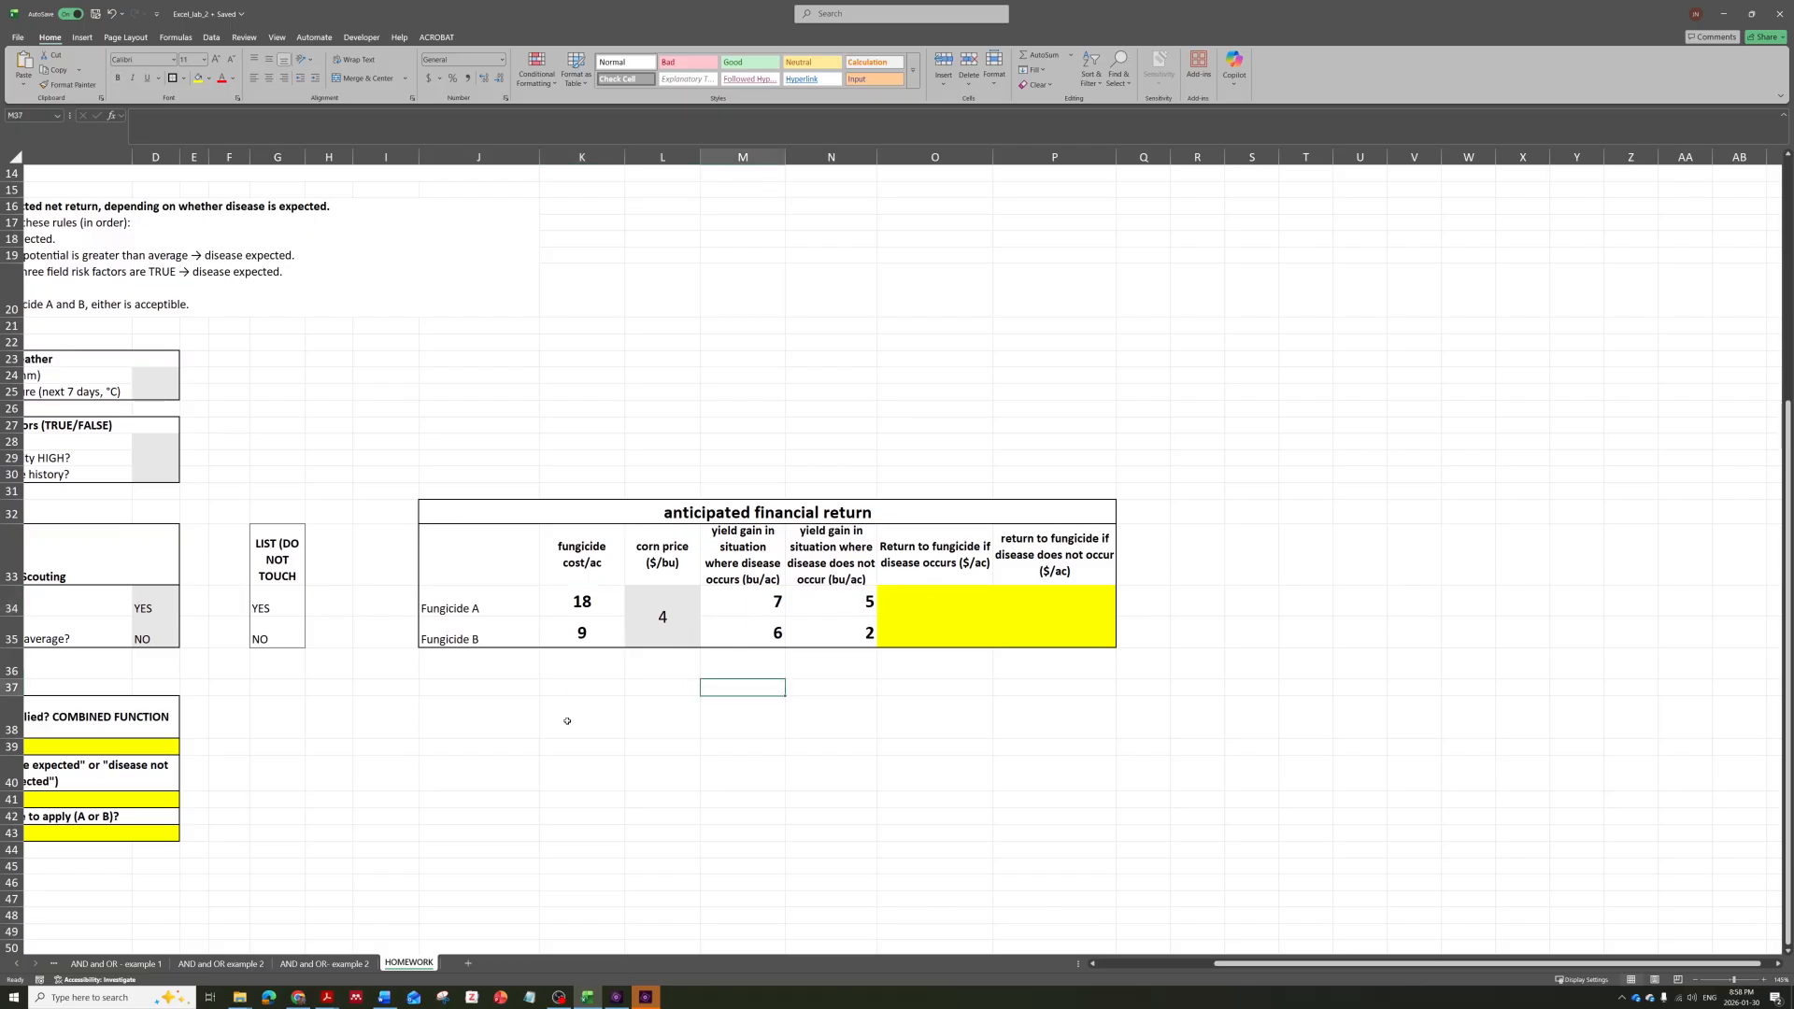
{"action": "left_click", "coordinate": [706, 663]}
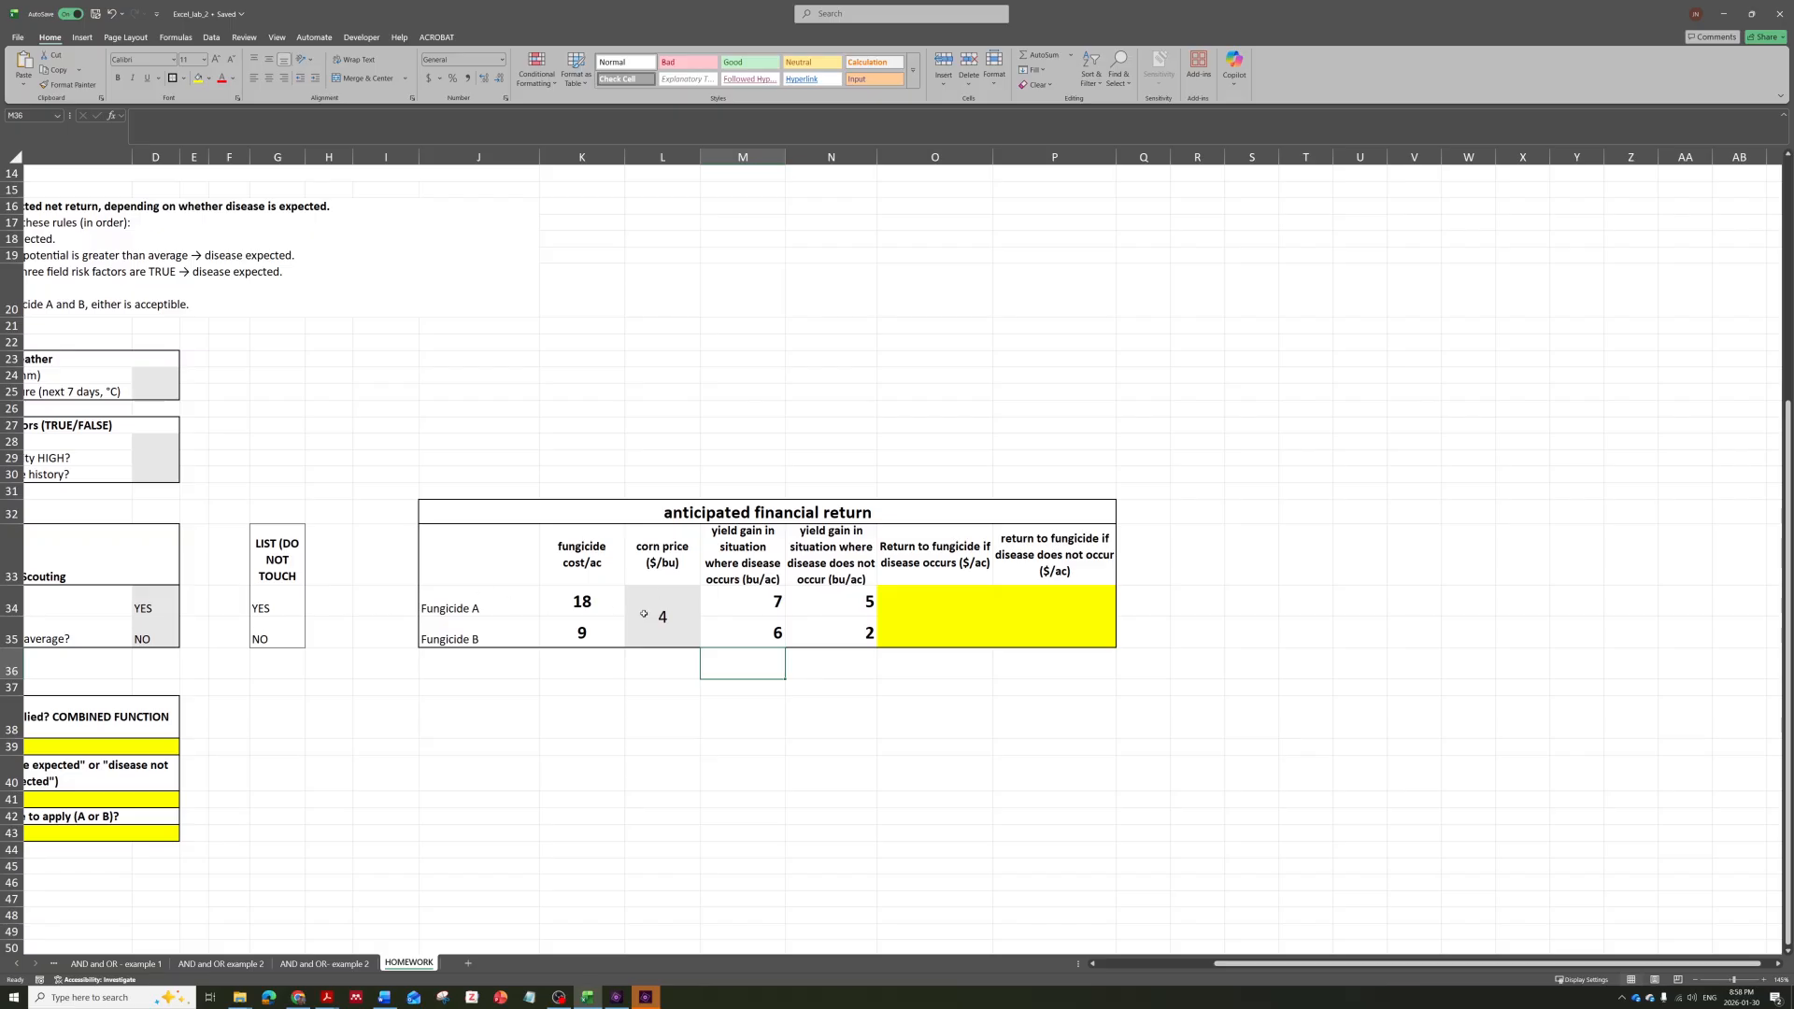
Compare the yield gains of Fungicide A and B when disease occurs and when it does not, against their costs.
{"action": "left_click_drag", "start_coordinate": [775, 561], "coordinate": [759, 632]}
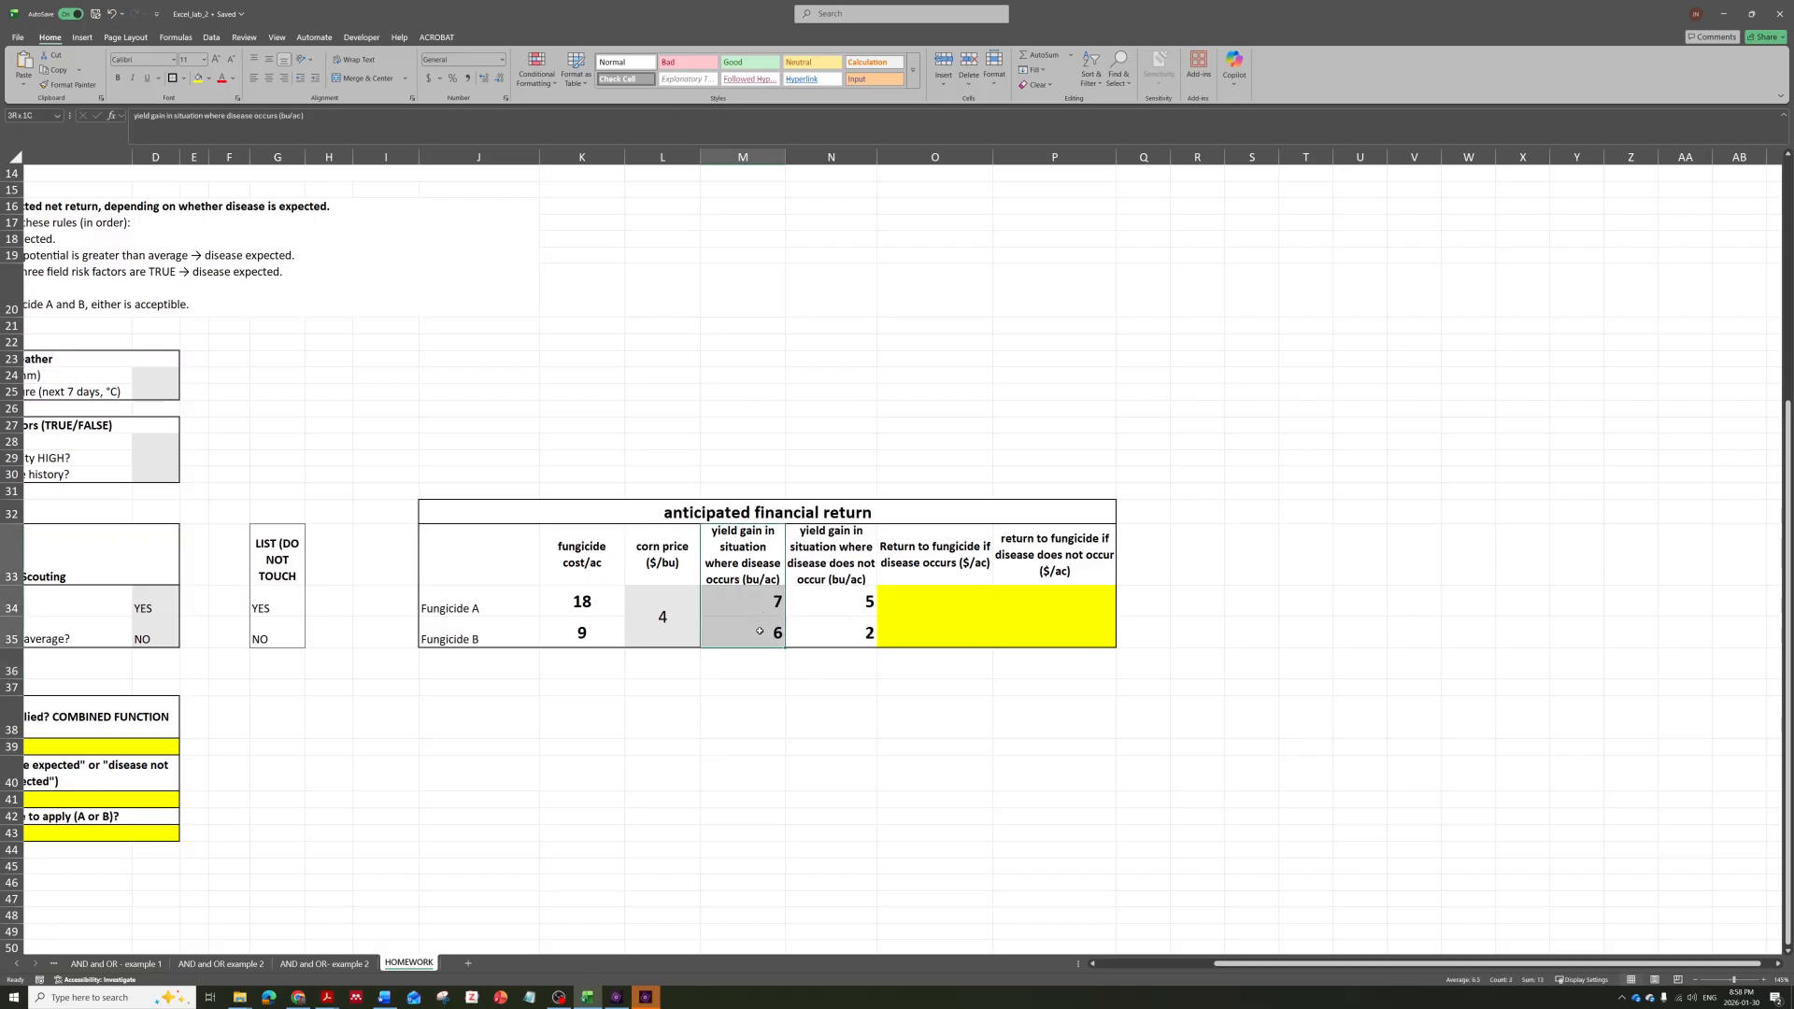
{"action": "left_click", "coordinate": [756, 601]}
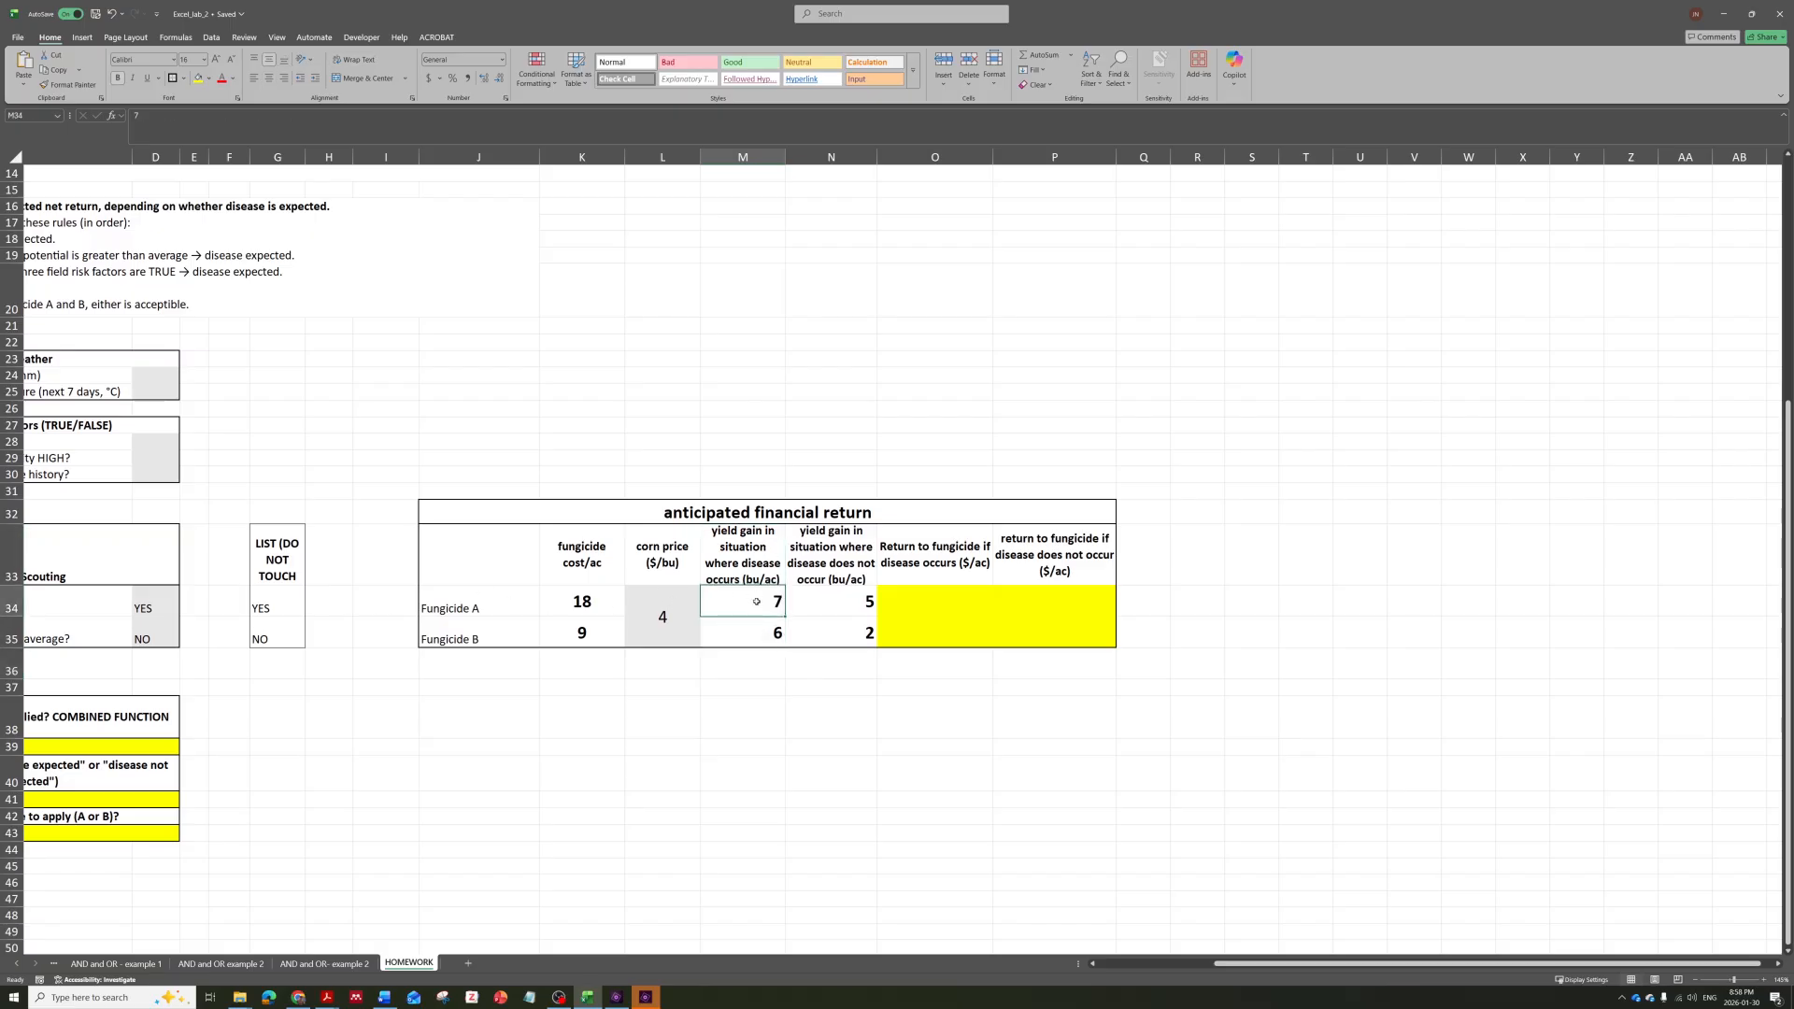
{"action": "left_click_drag", "start_coordinate": [755, 615], "coordinate": [746, 622]}
{"action": "left_click", "coordinate": [748, 615]}
{"action": "left_click", "coordinate": [746, 628]}
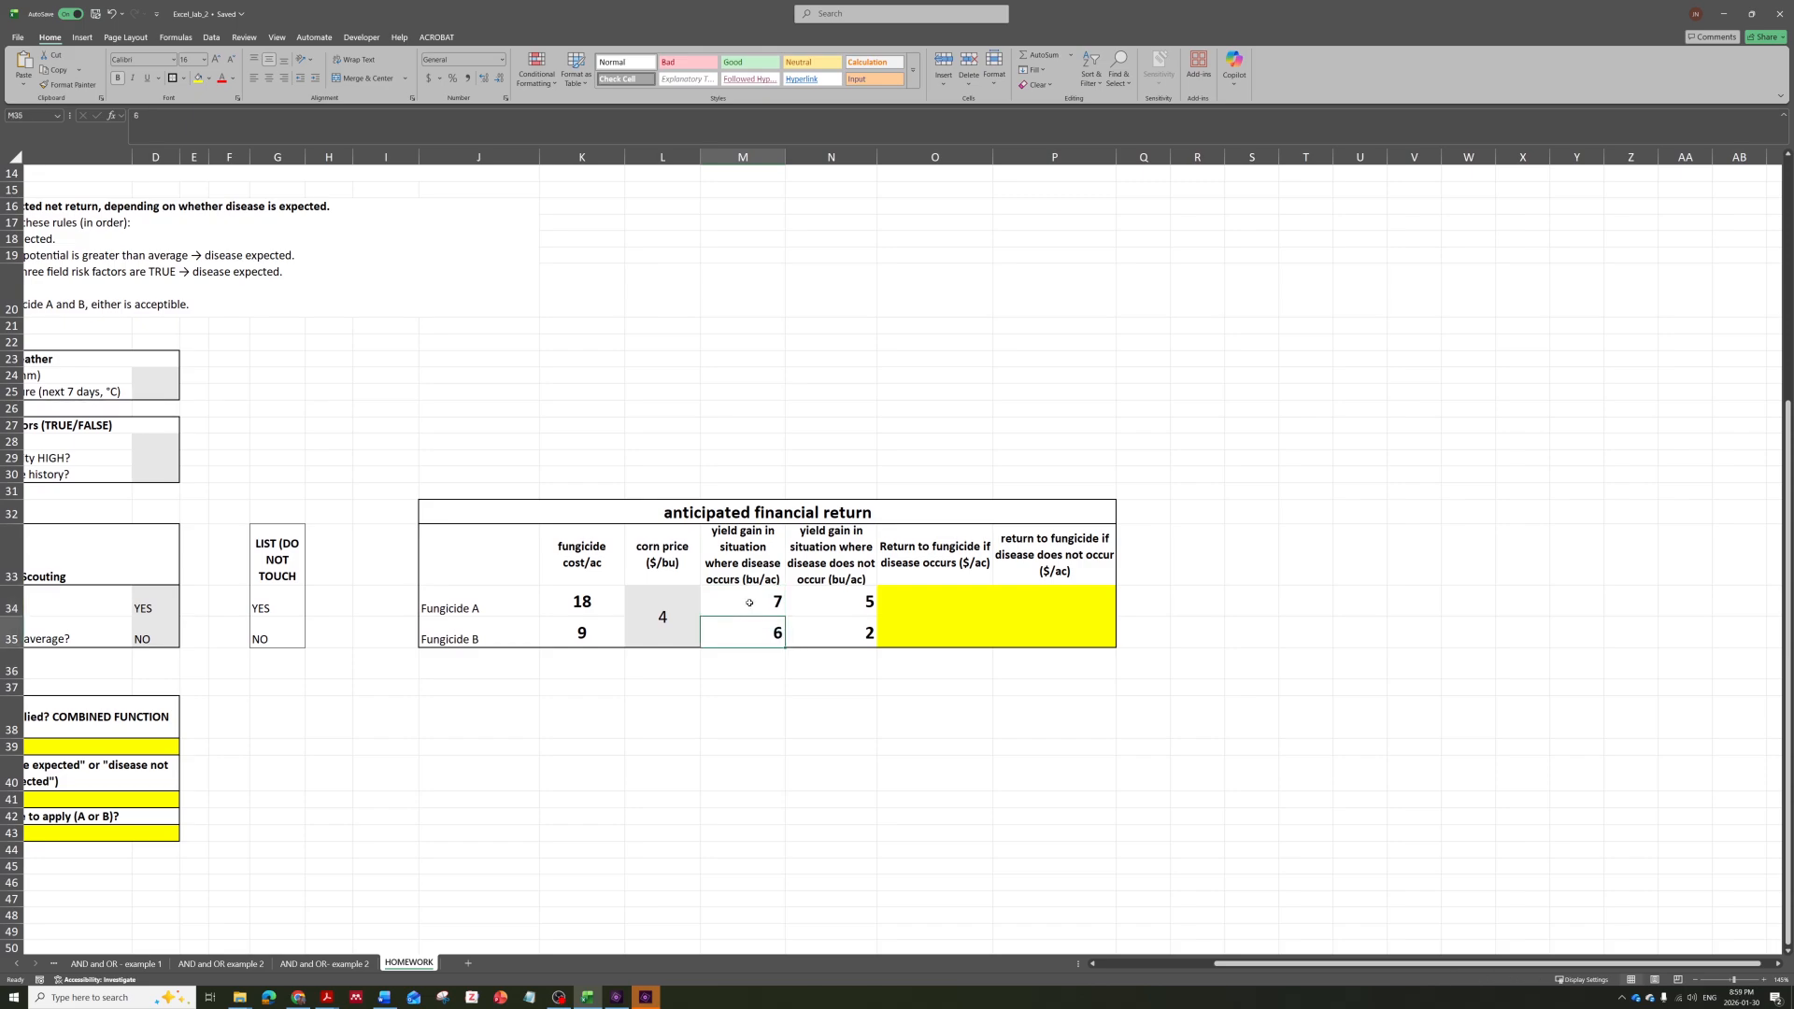
{"action": "left_click_drag", "start_coordinate": [582, 602], "coordinate": [585, 626]}
{"action": "left_click", "coordinate": [584, 606]}
{"action": "left_click", "coordinate": [587, 630]}
{"action": "left_click_drag", "start_coordinate": [772, 603], "coordinate": [830, 635]}
{"action": "left_click", "coordinate": [776, 633]}
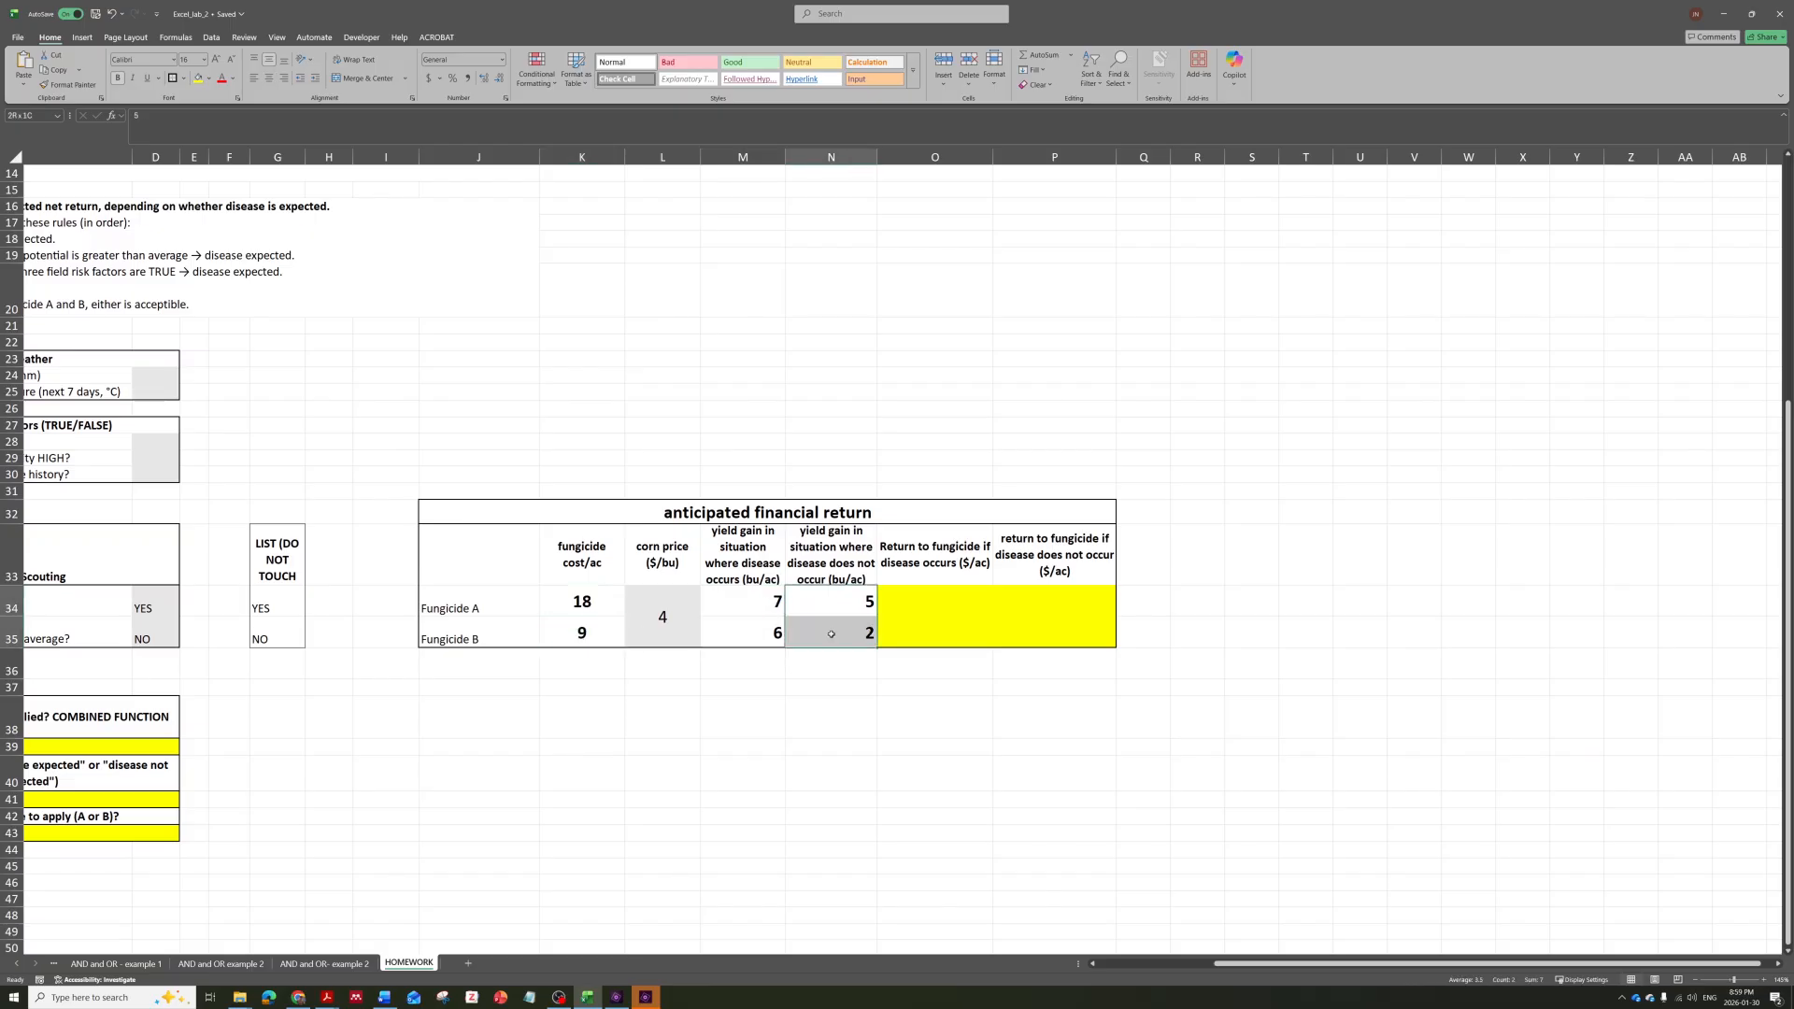
{"action": "left_click_drag", "start_coordinate": [824, 574], "coordinate": [820, 628]}
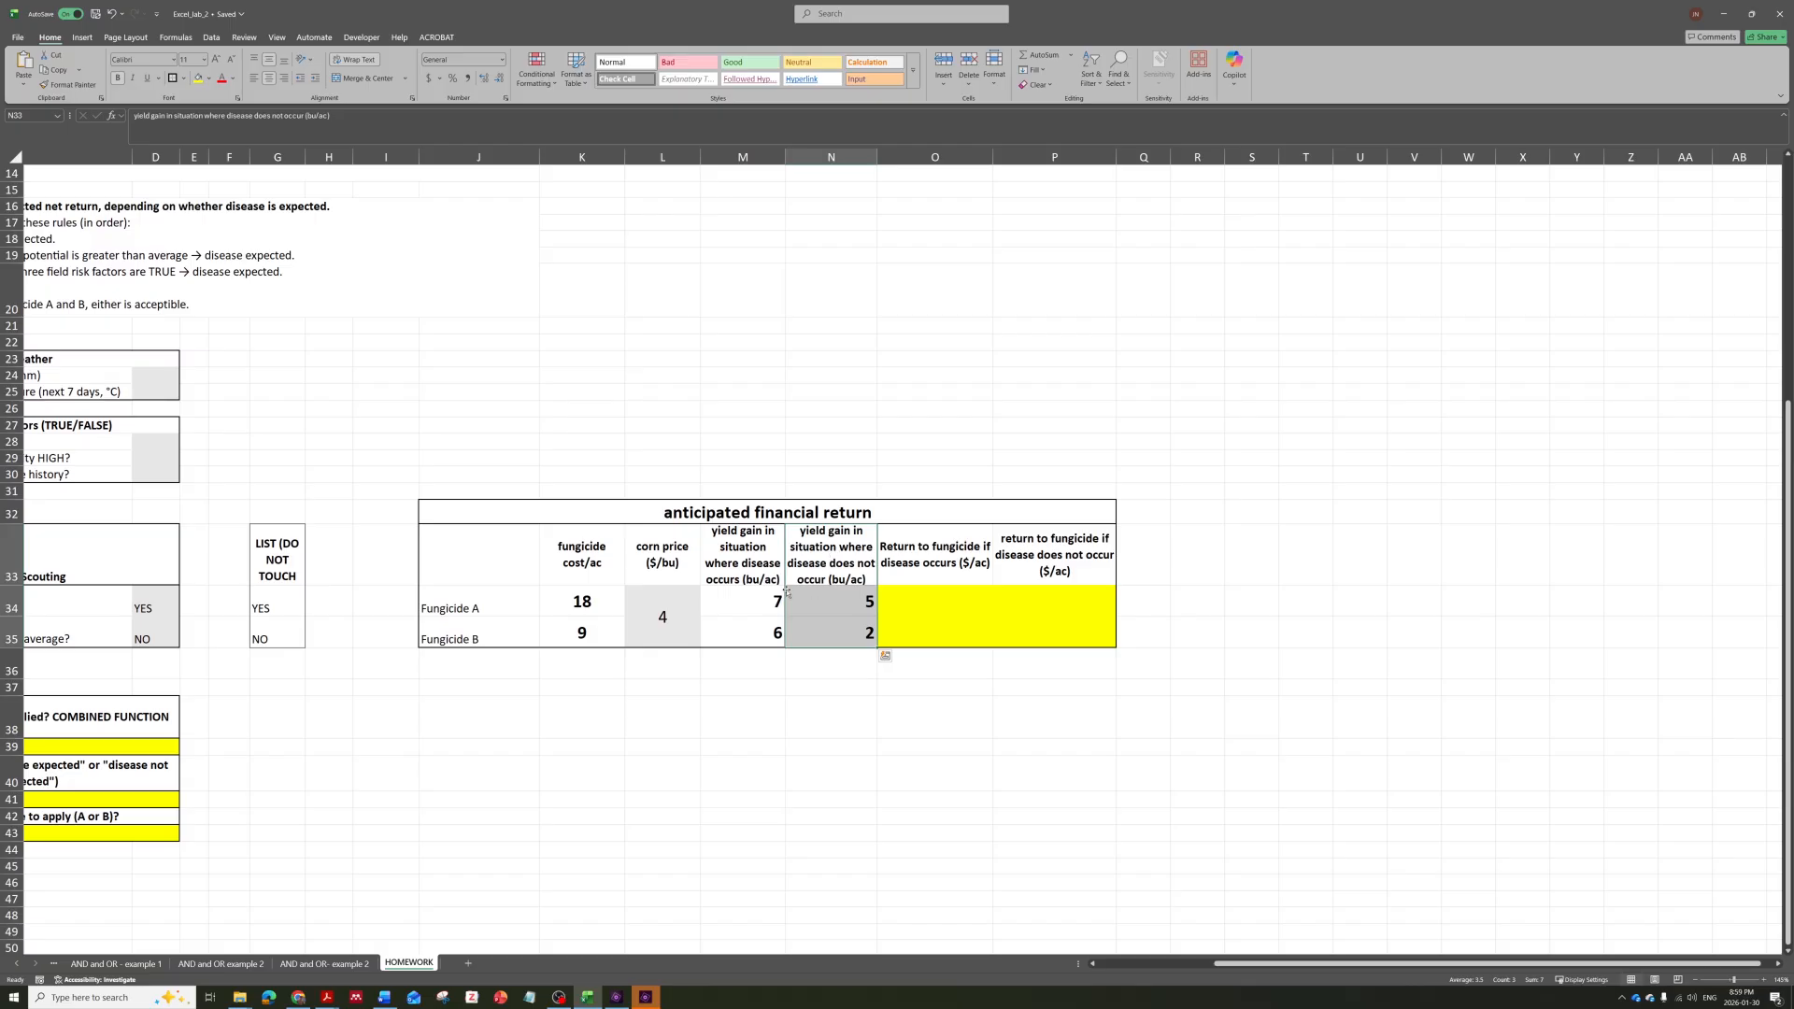
{"action": "left_click", "coordinate": [846, 609]}
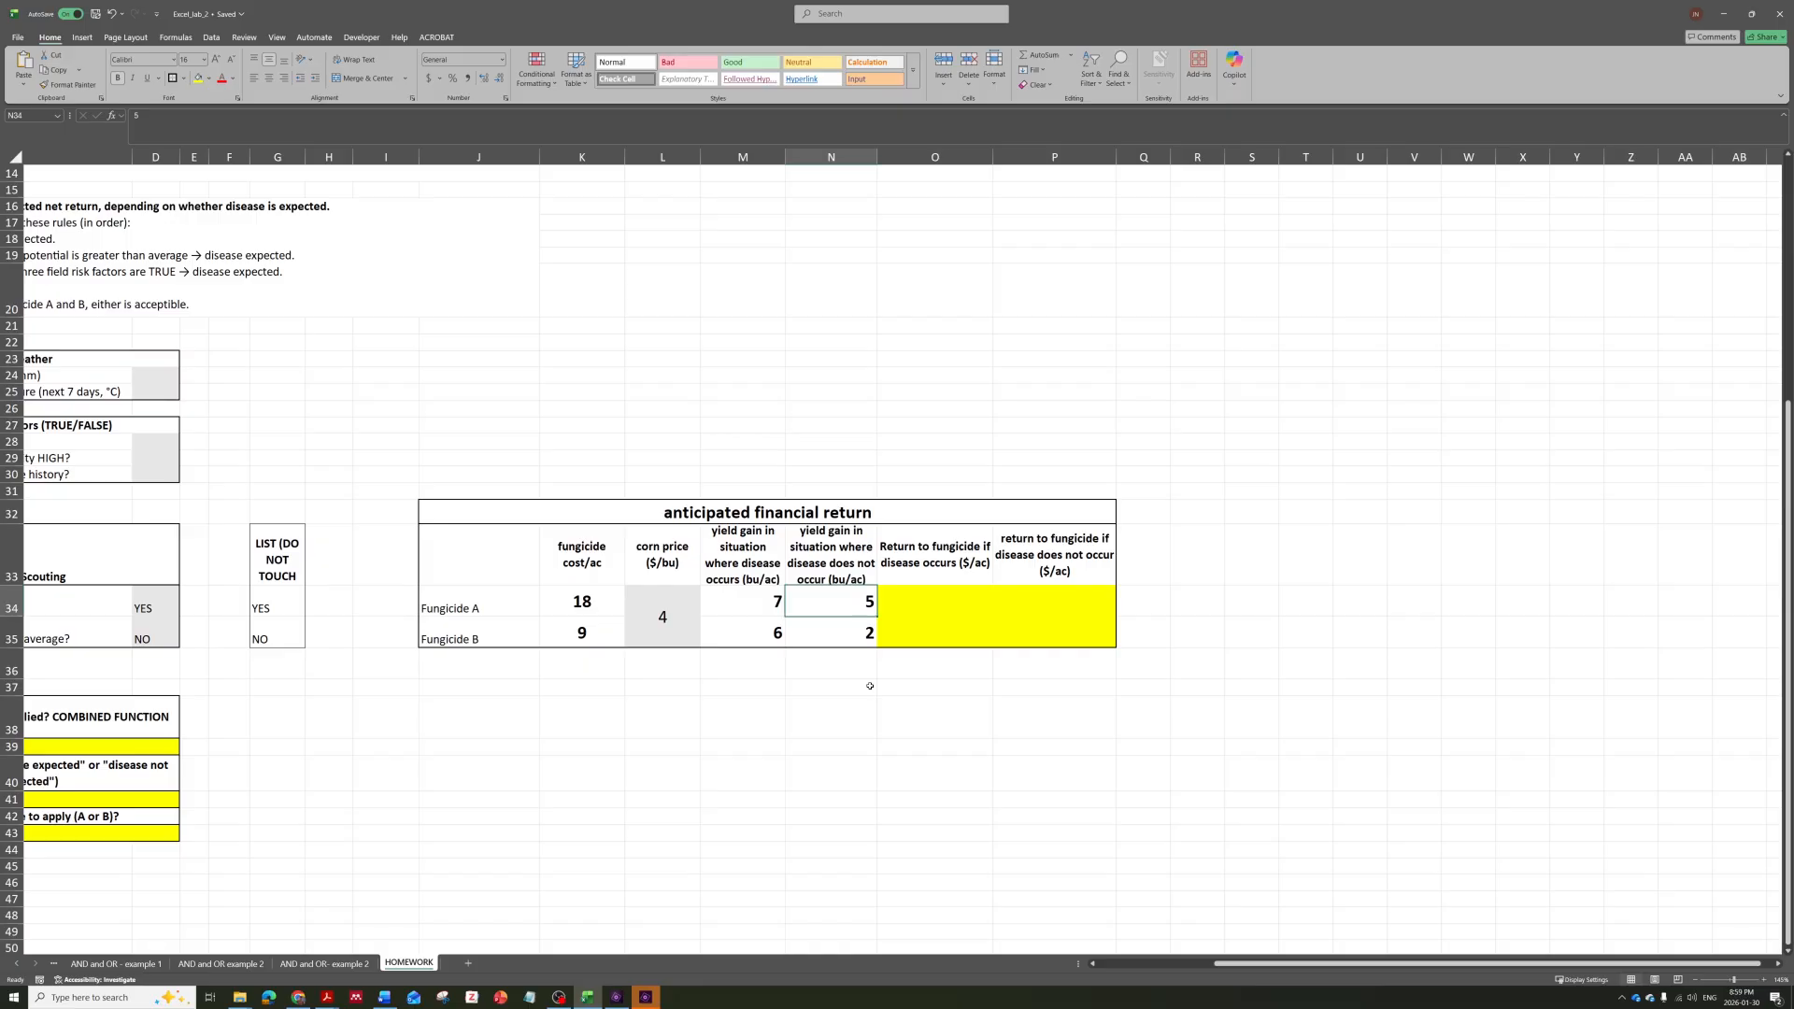
Examine the yellow deliverable cells for the fungicide returns and the three decision answers in C39, C41 and C43.
{"action": "left_click_drag", "start_coordinate": [1273, 965], "coordinate": [1201, 965]}
{"action": "left_click", "coordinate": [1161, 608]}
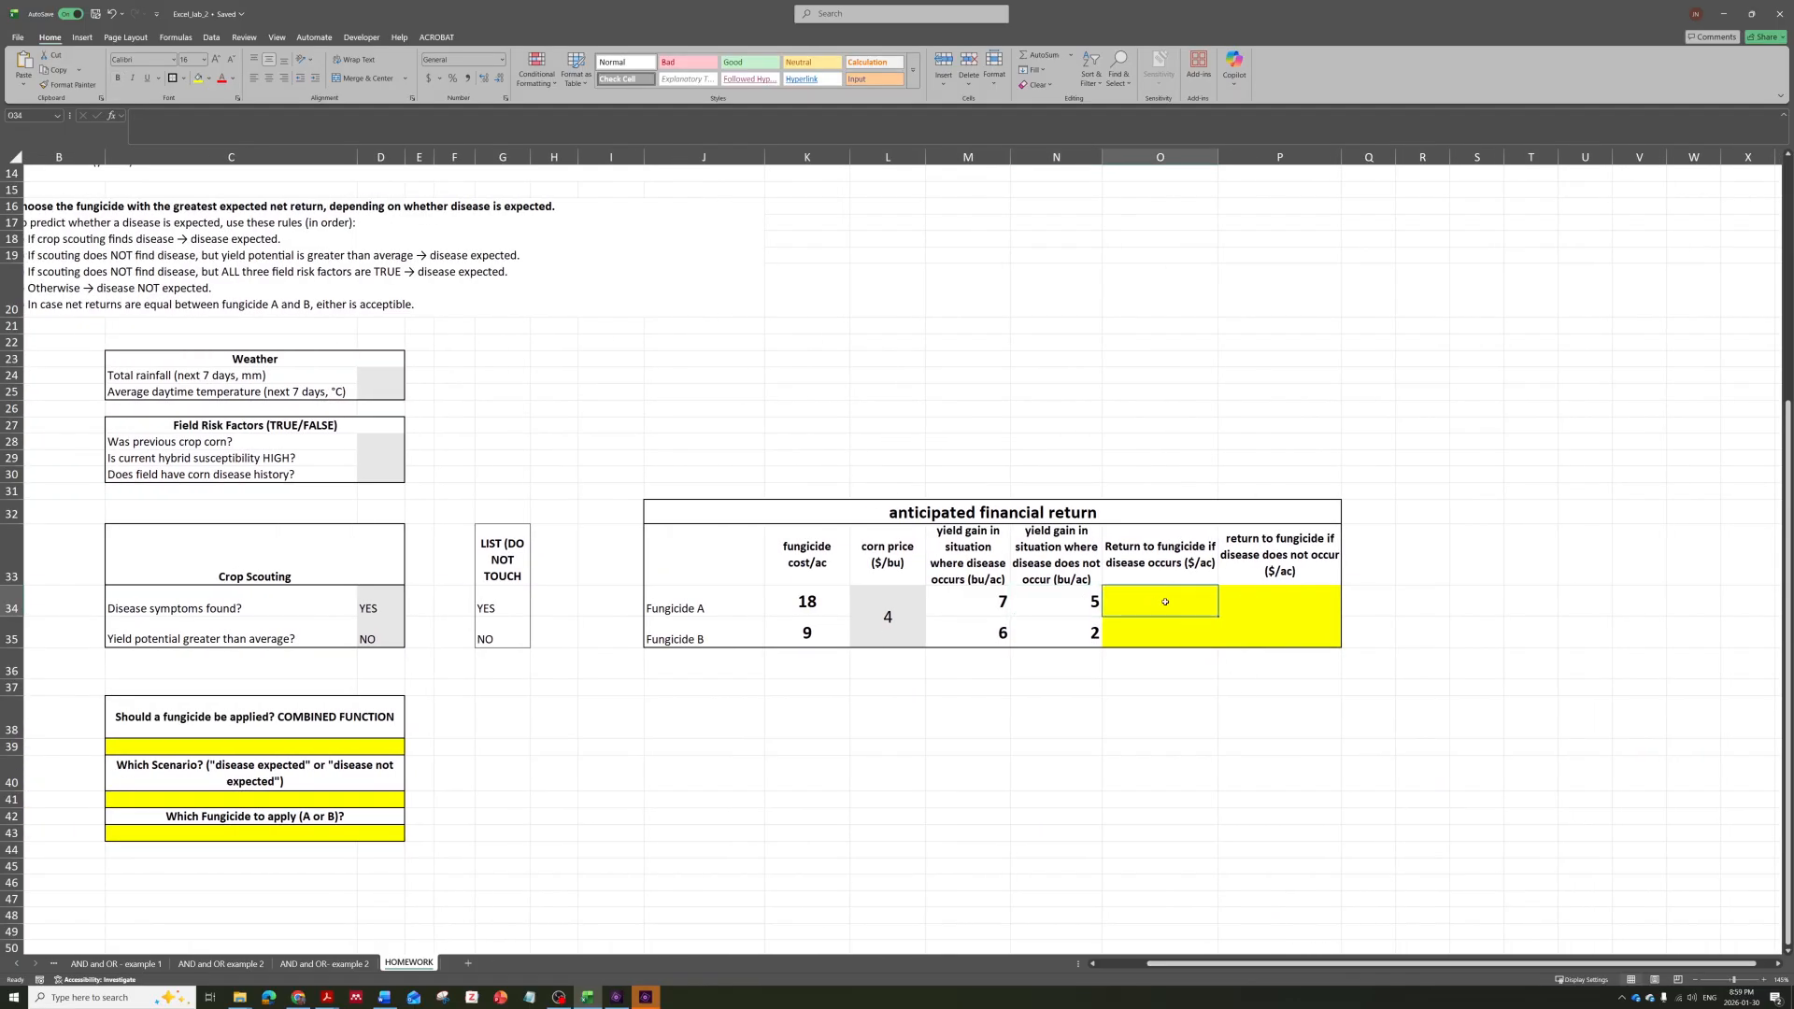
{"action": "left_click", "coordinate": [273, 747]}
{"action": "left_click", "coordinate": [295, 800]}
{"action": "left_click", "coordinate": [320, 847]}
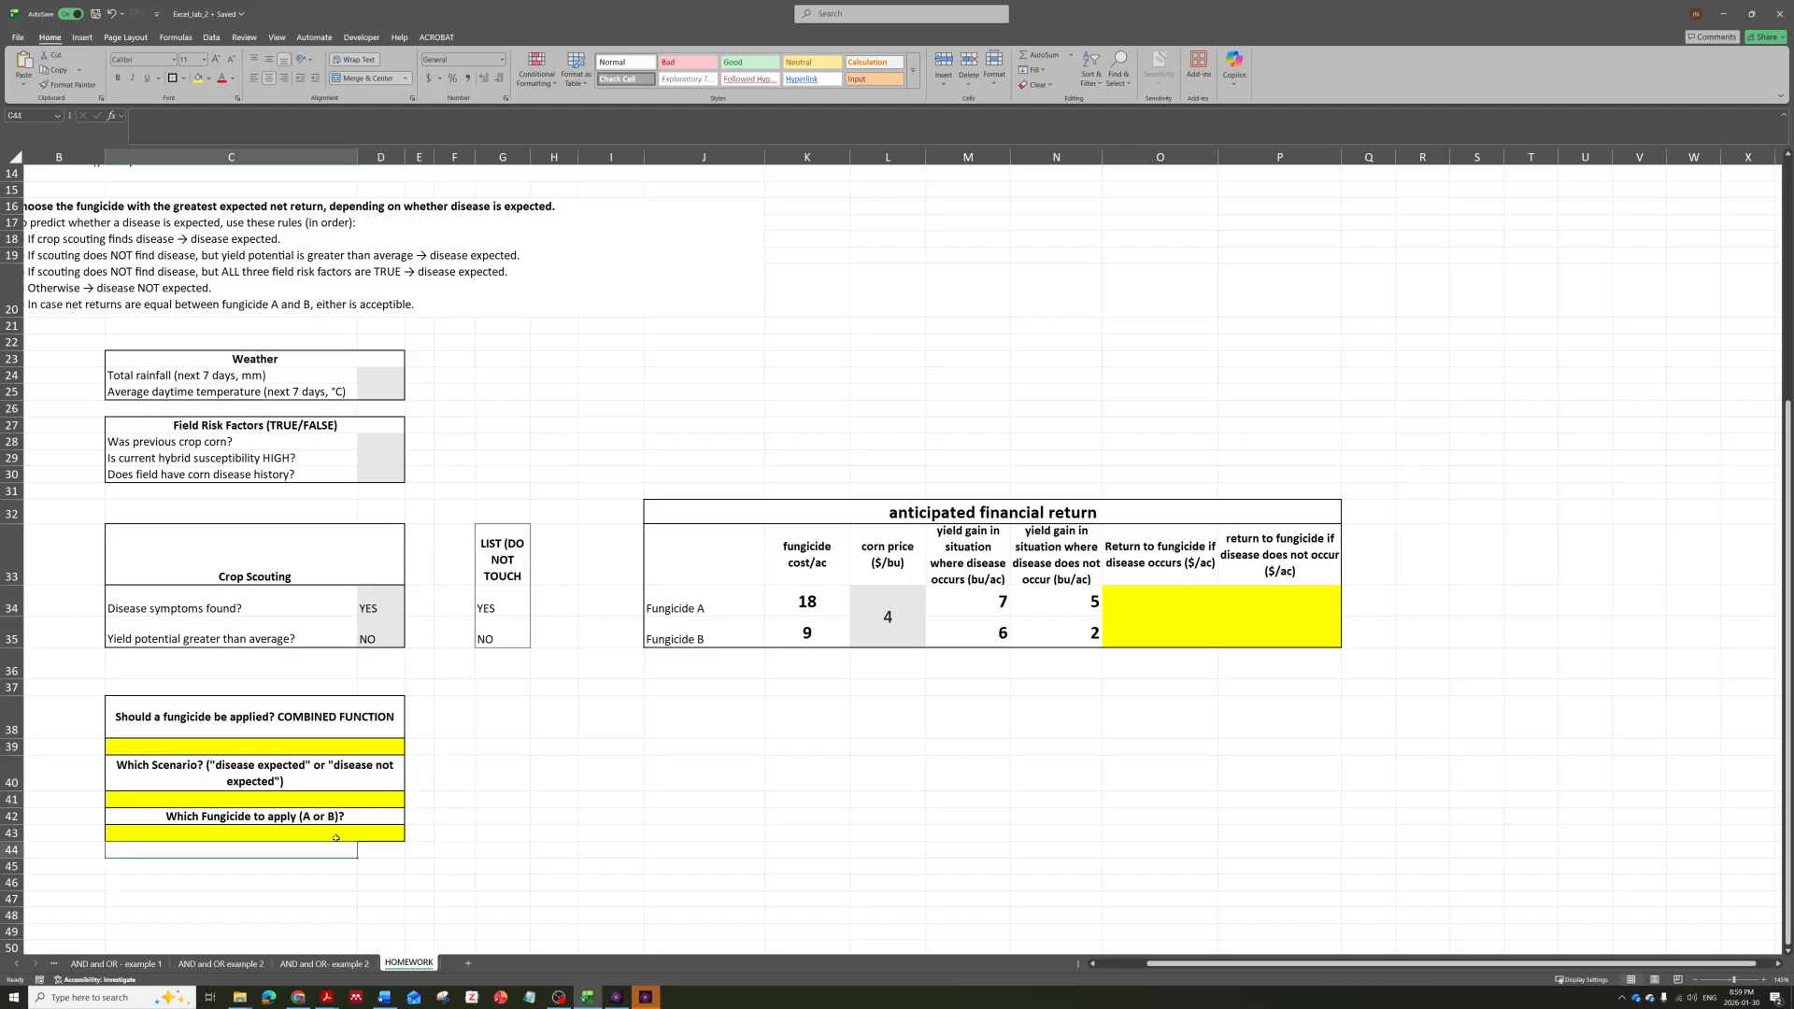
{"action": "left_click", "coordinate": [1159, 612]}
{"action": "key", "text": "Right"}
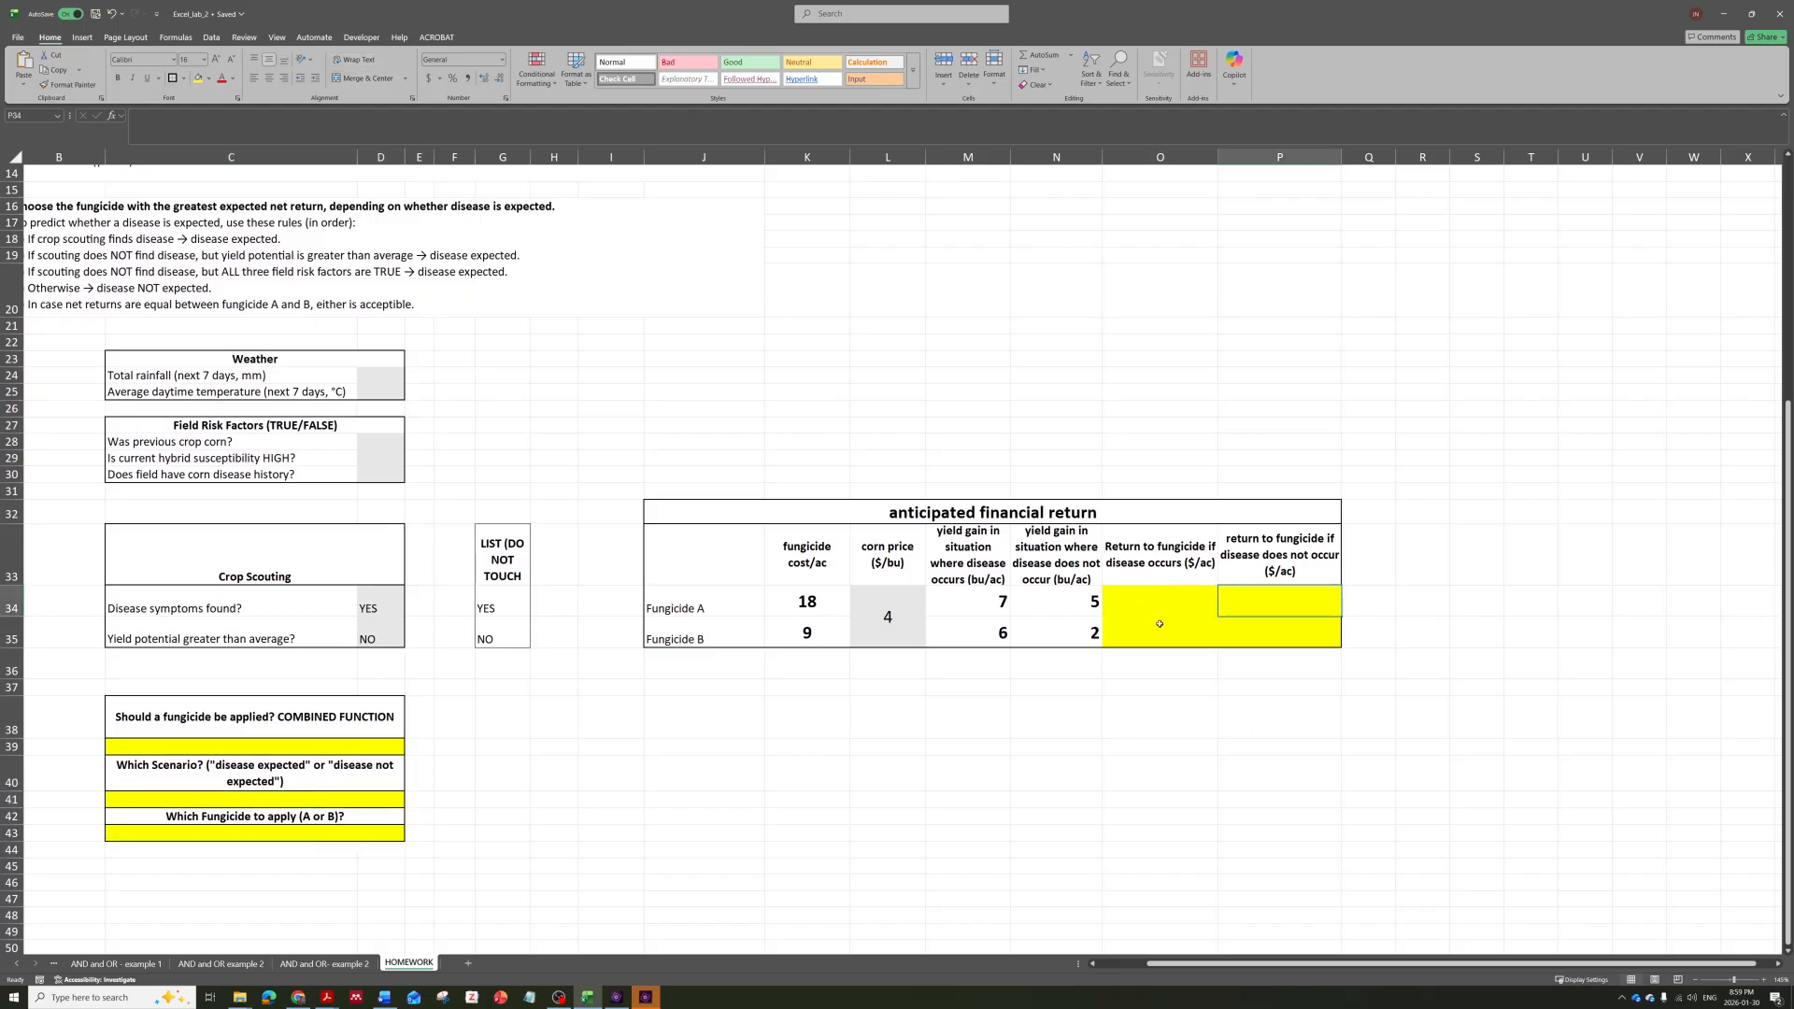
{"action": "left_click", "coordinate": [1161, 606]}
{"action": "left_click", "coordinate": [1158, 632]}
{"action": "left_click", "coordinate": [1175, 604]}
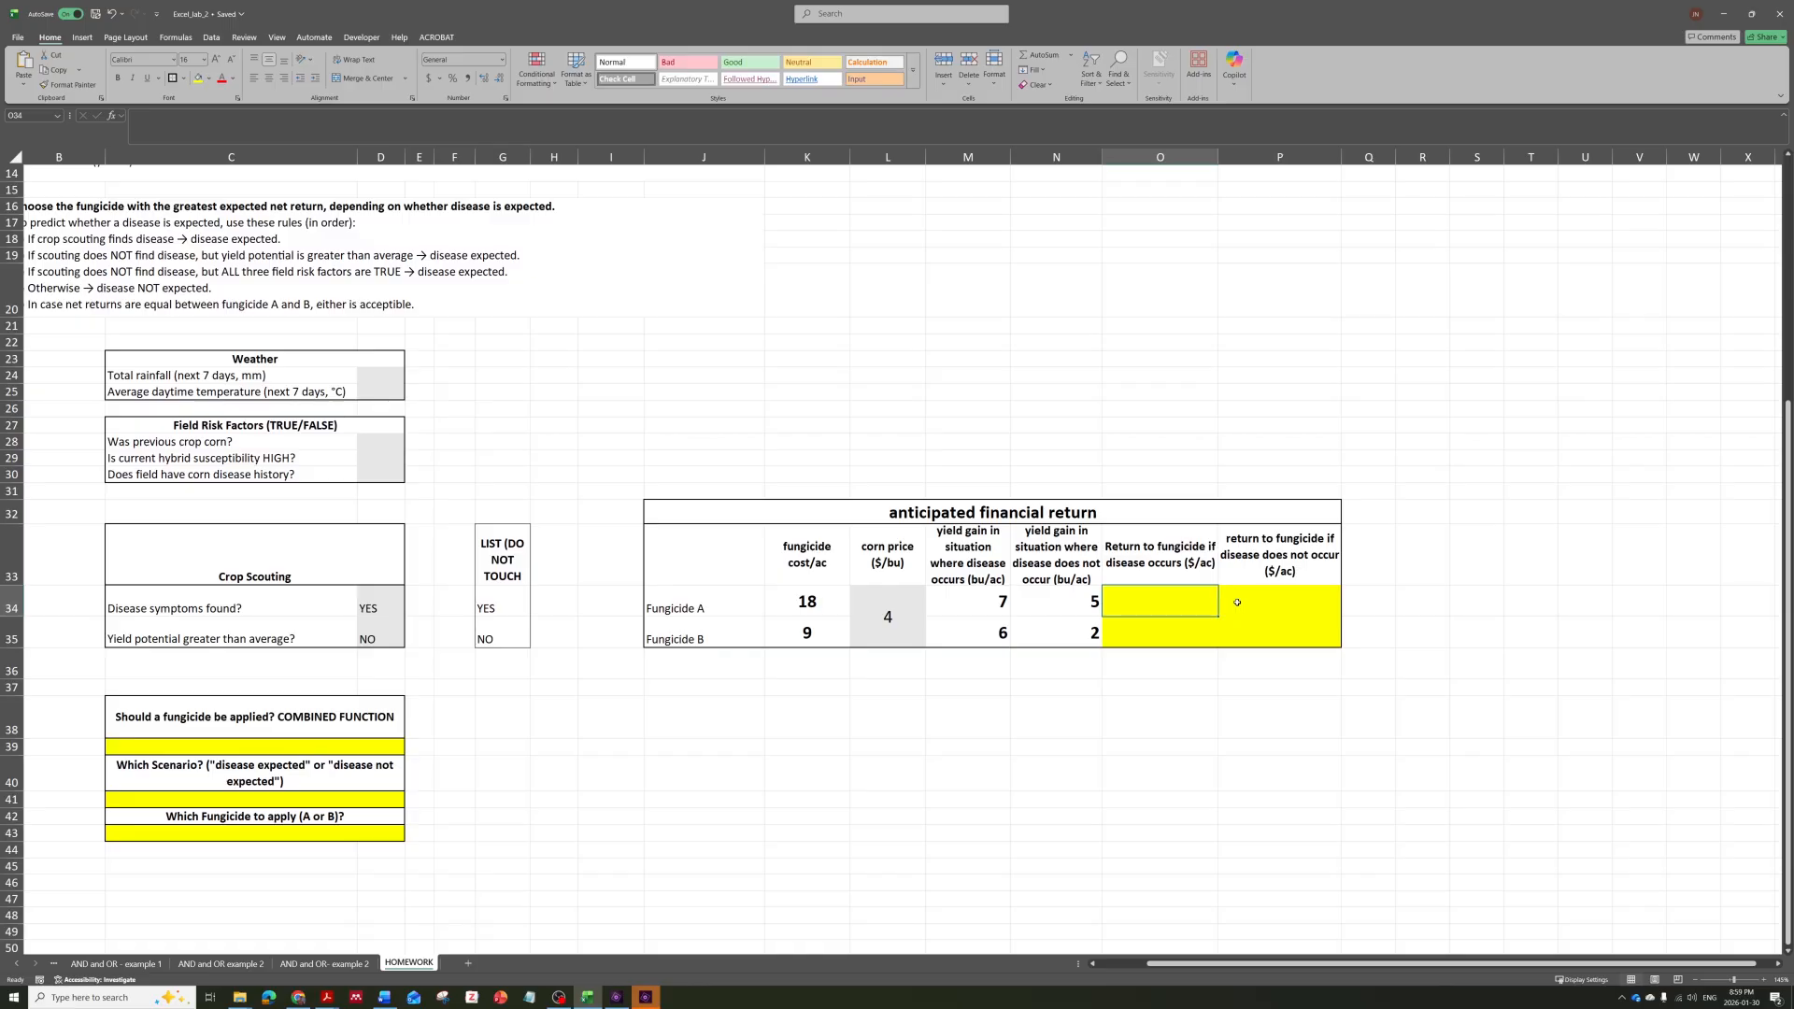
Set "Was previous crop corn?" in D28 to NO in the field risk factors.
{"action": "left_click", "coordinate": [888, 614]}
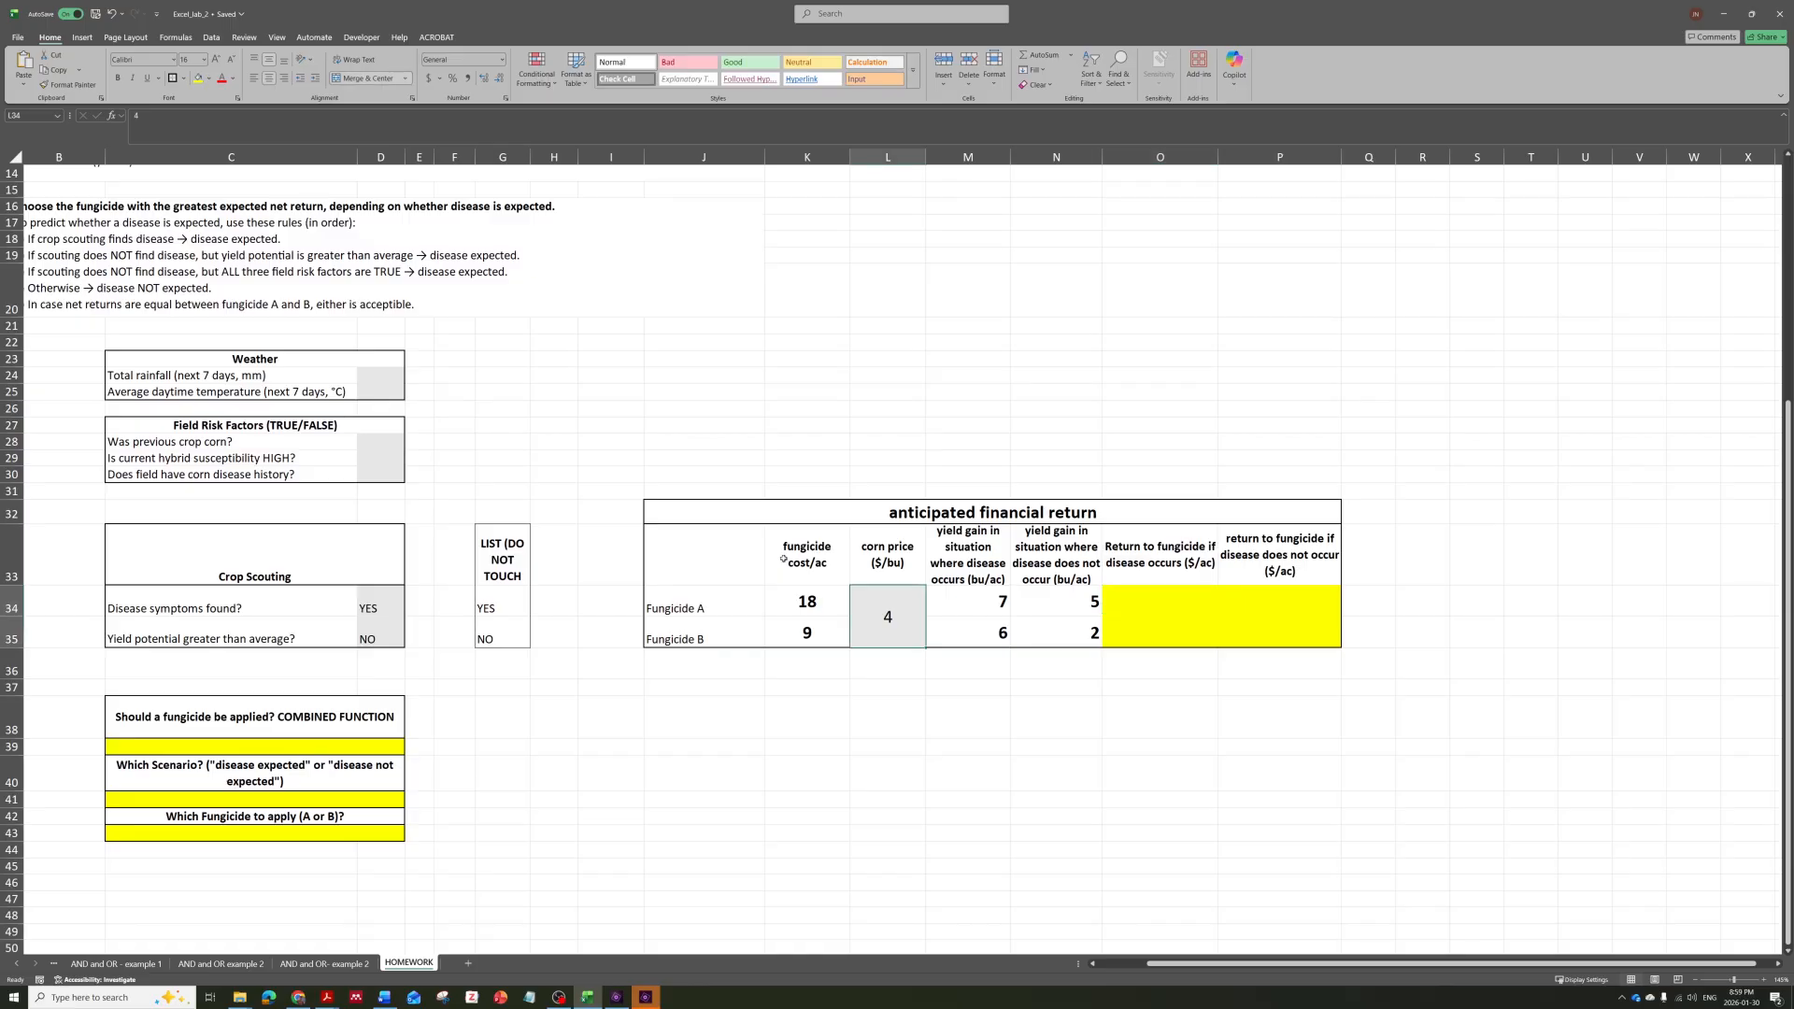
{"action": "scroll", "coordinate": [229, 520], "scroll_direction": "left", "scroll_amount": 2}
{"action": "left_click", "coordinate": [526, 378]}
{"action": "left_click", "coordinate": [523, 447]}
{"action": "left_click", "coordinate": [546, 445]}
{"action": "left_click", "coordinate": [524, 467]}
{"action": "left_click", "coordinate": [525, 474]}
Review the corn price and crop scouting inputs and the yellow answer cells against the written decision rules.
{"action": "left_click", "coordinate": [1019, 608]}
{"action": "left_click", "coordinate": [516, 609]}
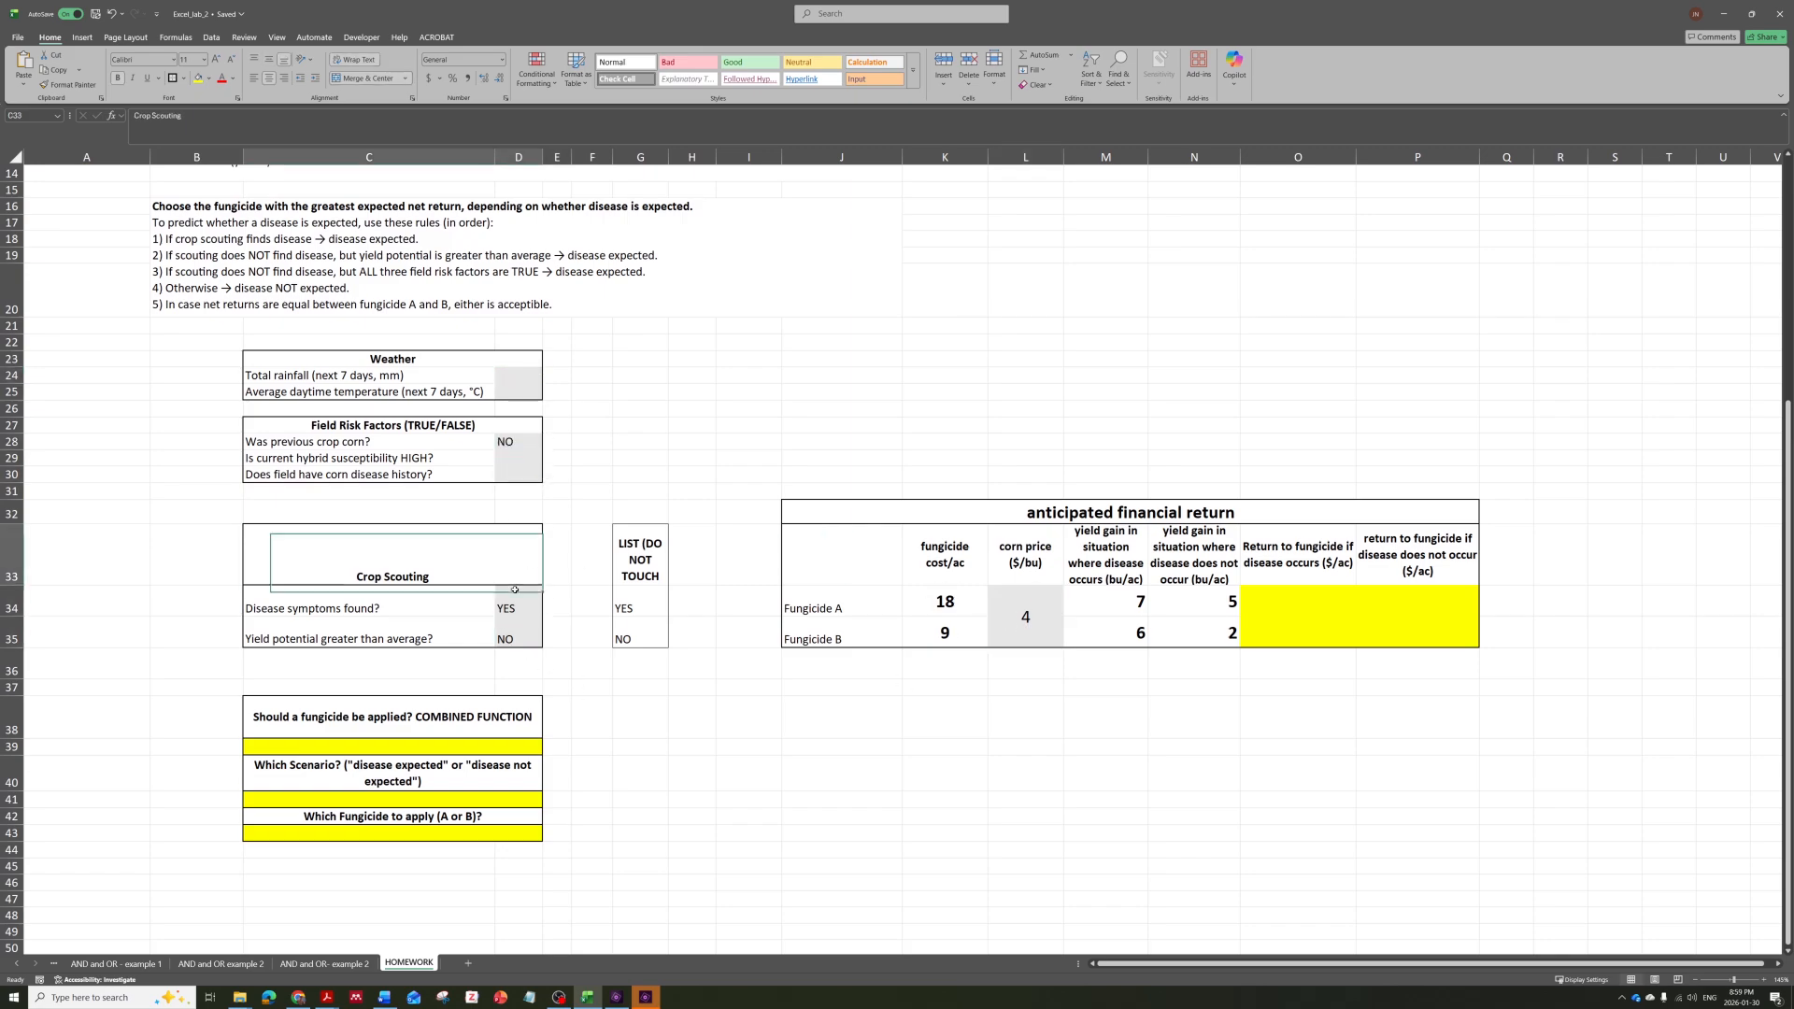
{"action": "left_click", "coordinate": [480, 747]}
{"action": "left_click", "coordinate": [495, 801]}
{"action": "left_click", "coordinate": [495, 834]}
{"action": "left_click", "coordinate": [1294, 598]}
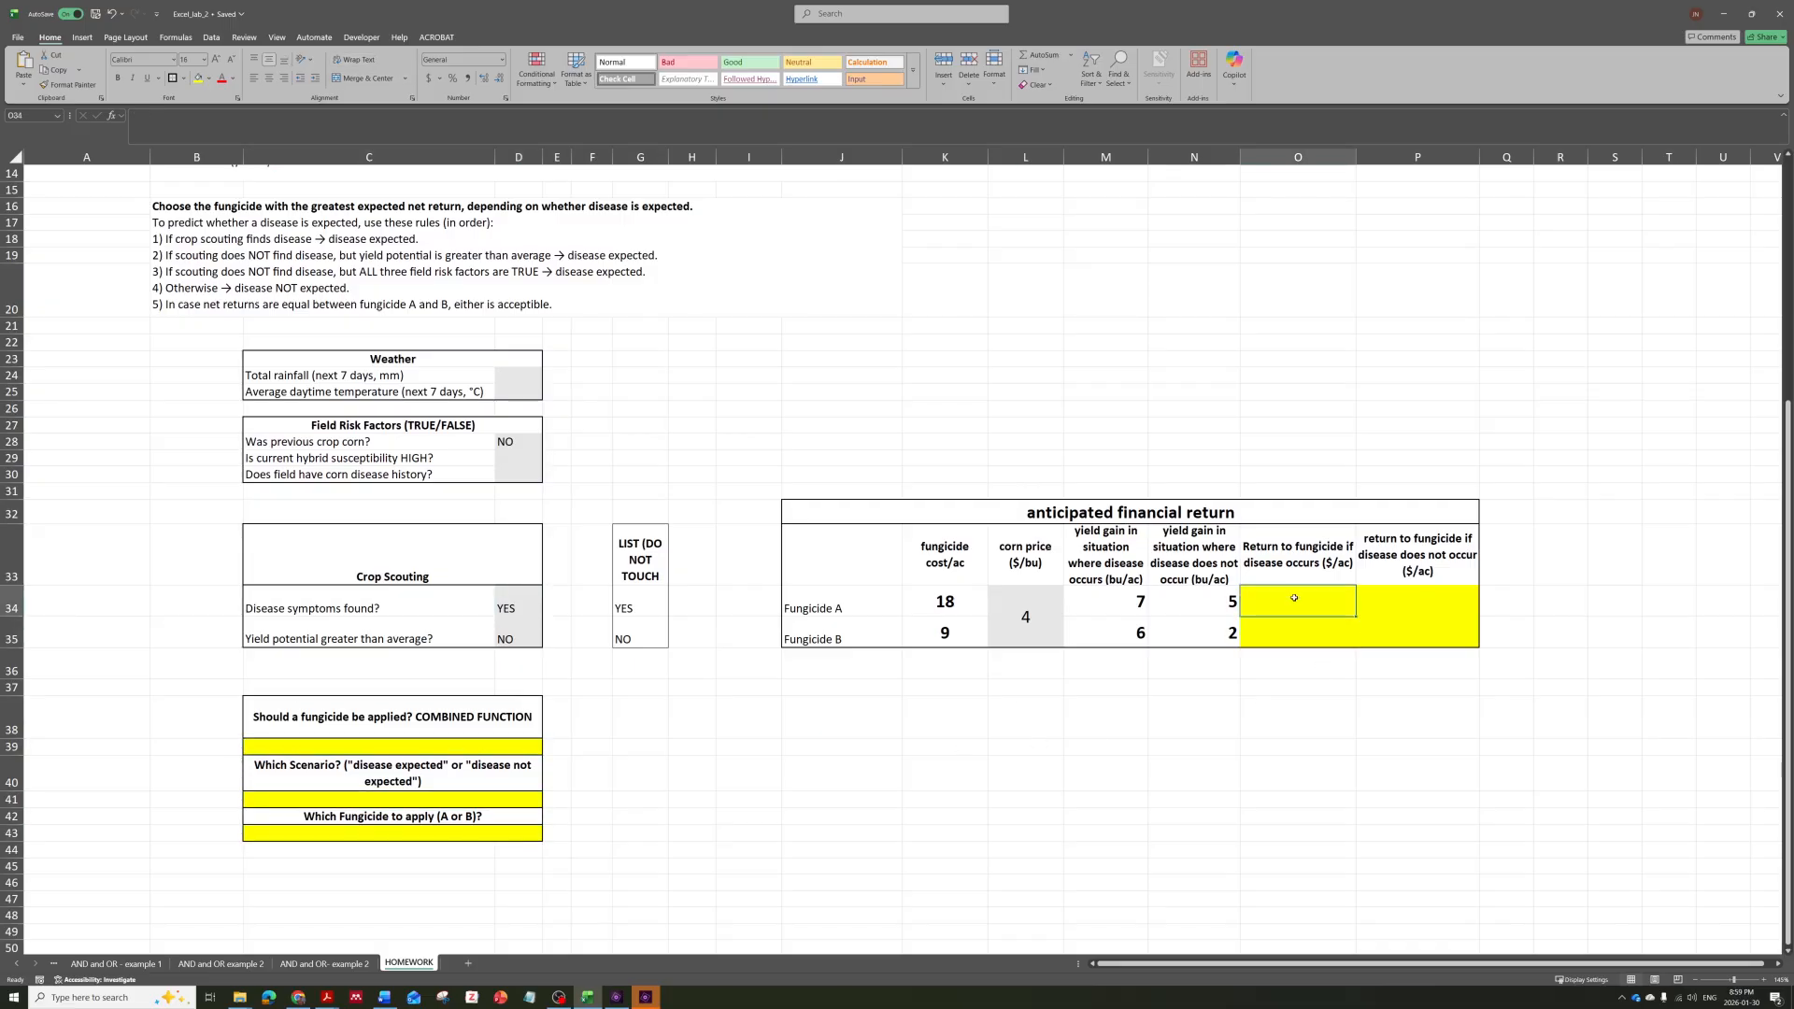
{"action": "scroll", "coordinate": [560, 443], "scroll_direction": "up", "scroll_amount": 2}
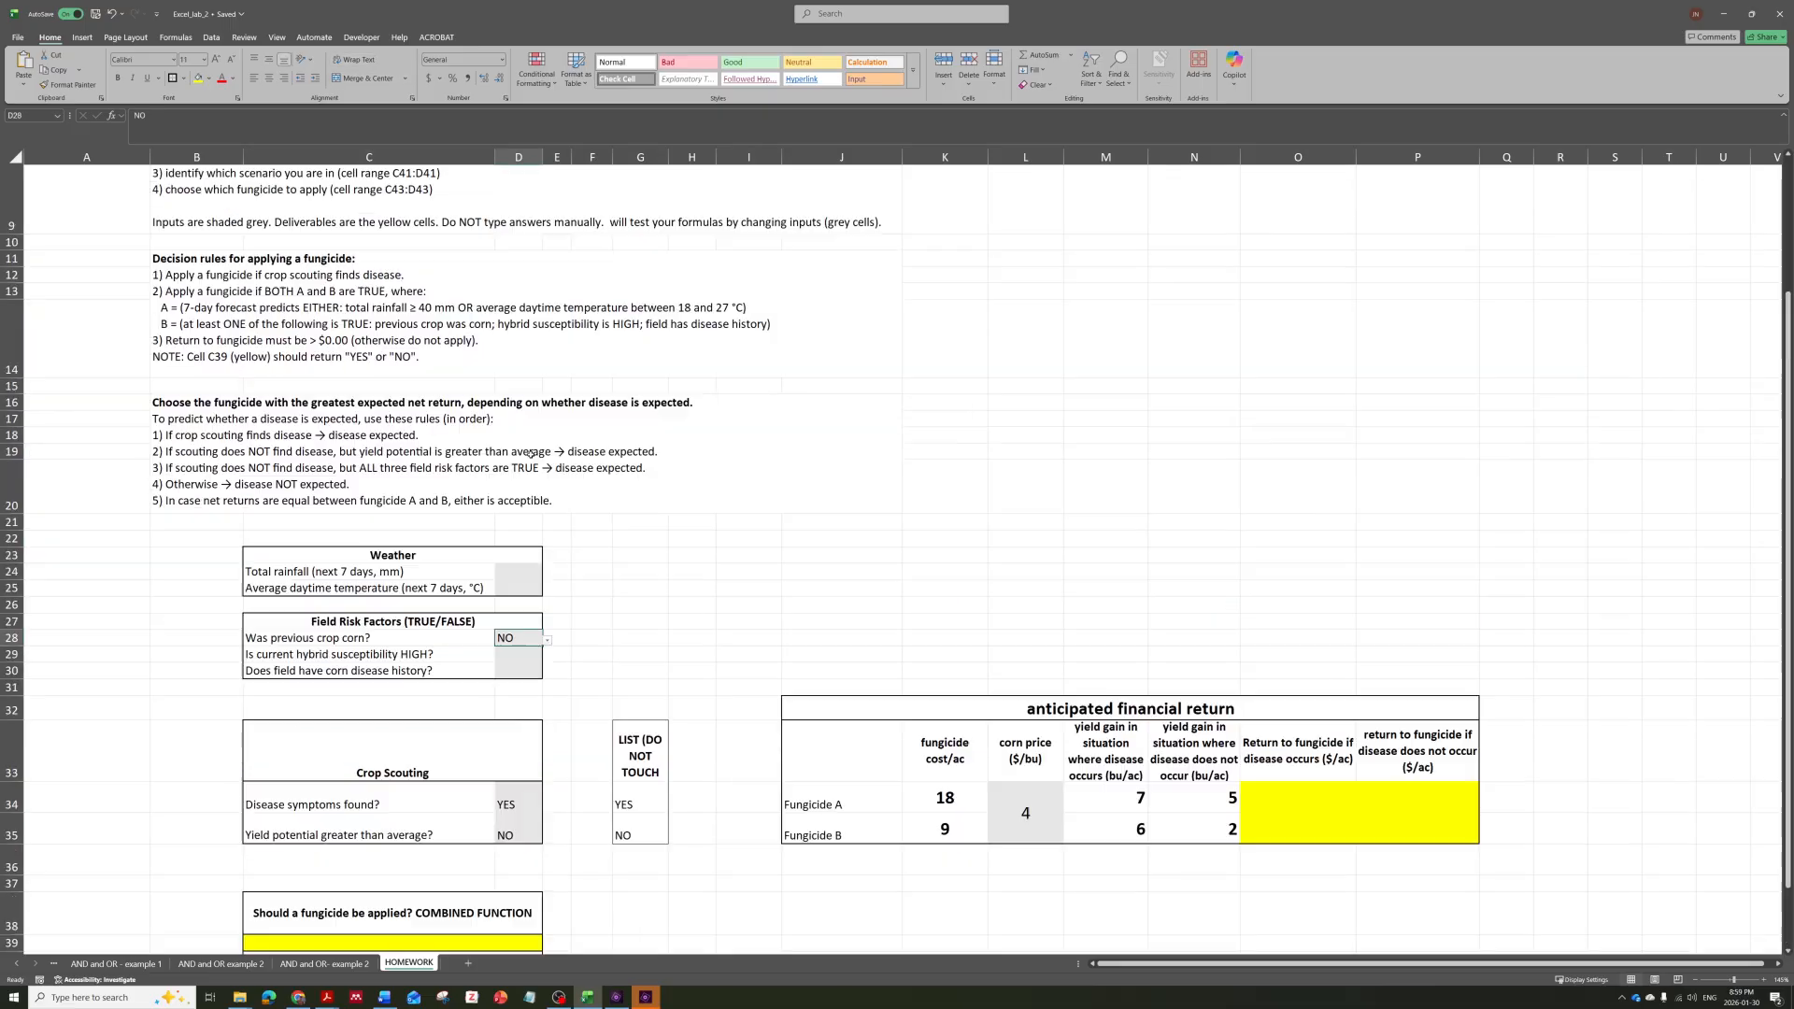
{"action": "left_click", "coordinate": [485, 437]}
{"action": "scroll", "coordinate": [485, 437], "scroll_direction": "up", "scroll_amount": 3}
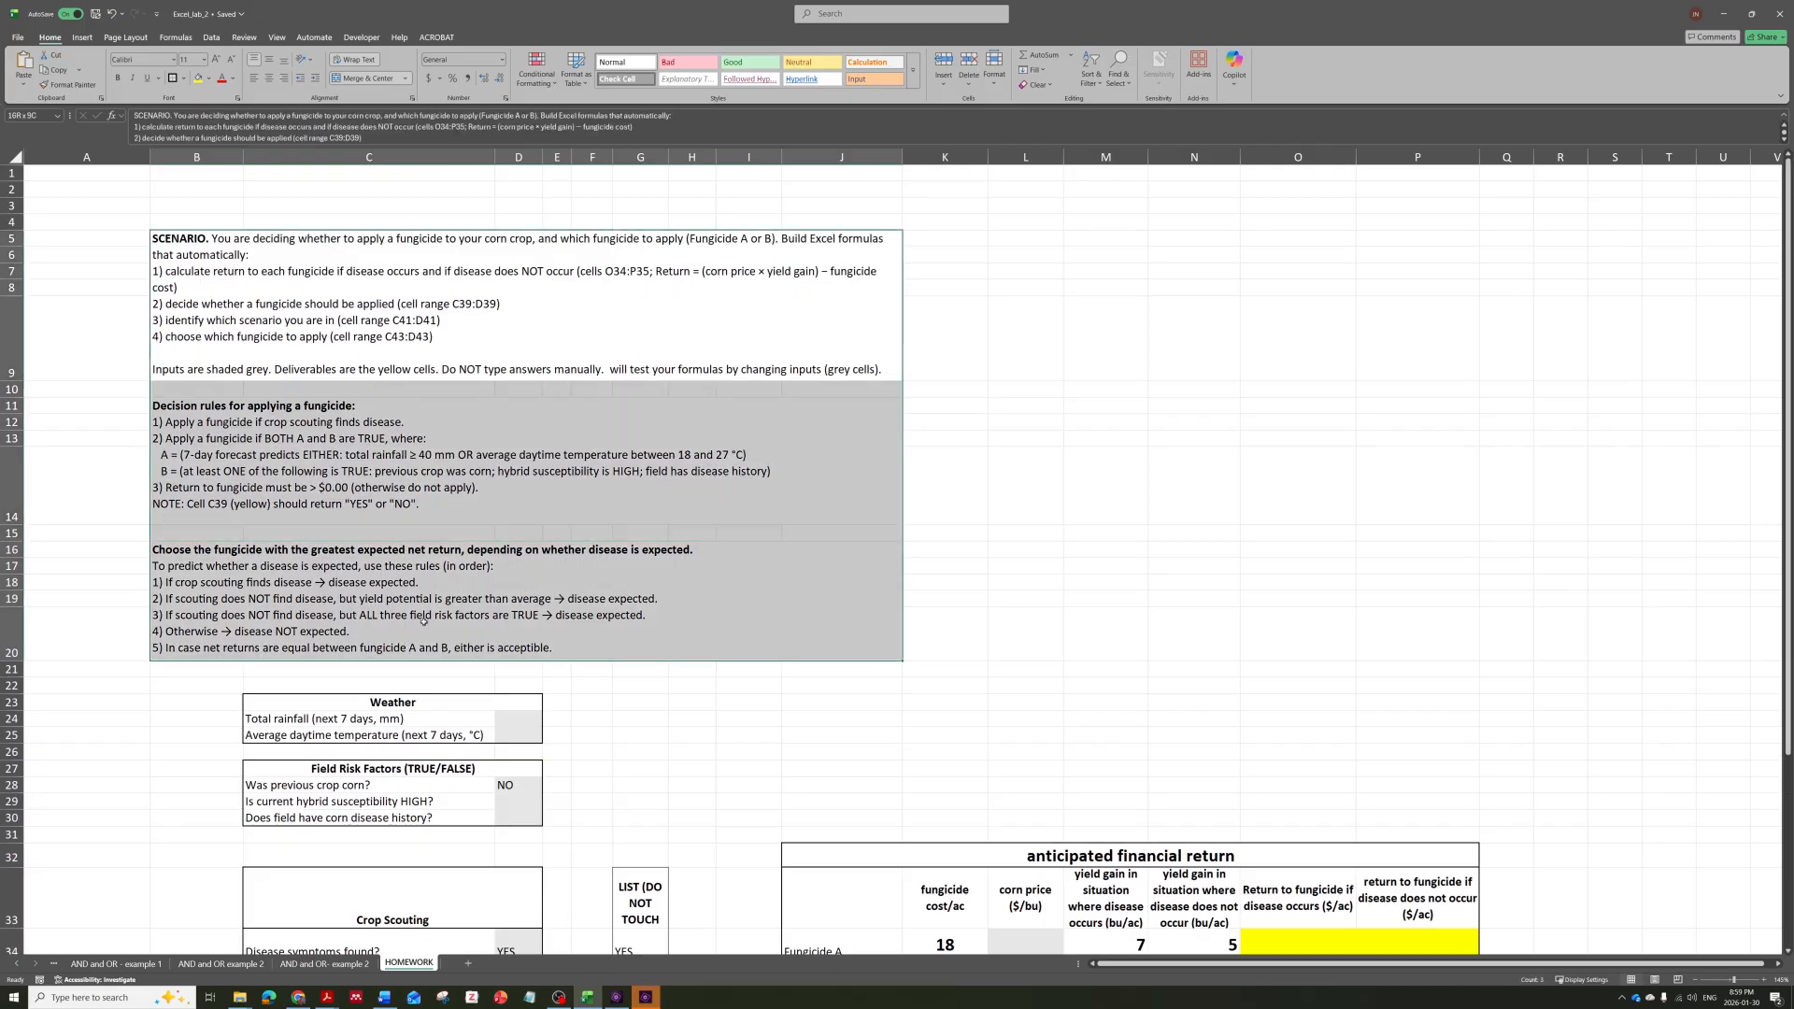
{"action": "scroll", "coordinate": [465, 542], "scroll_direction": "down", "scroll_amount": 2}
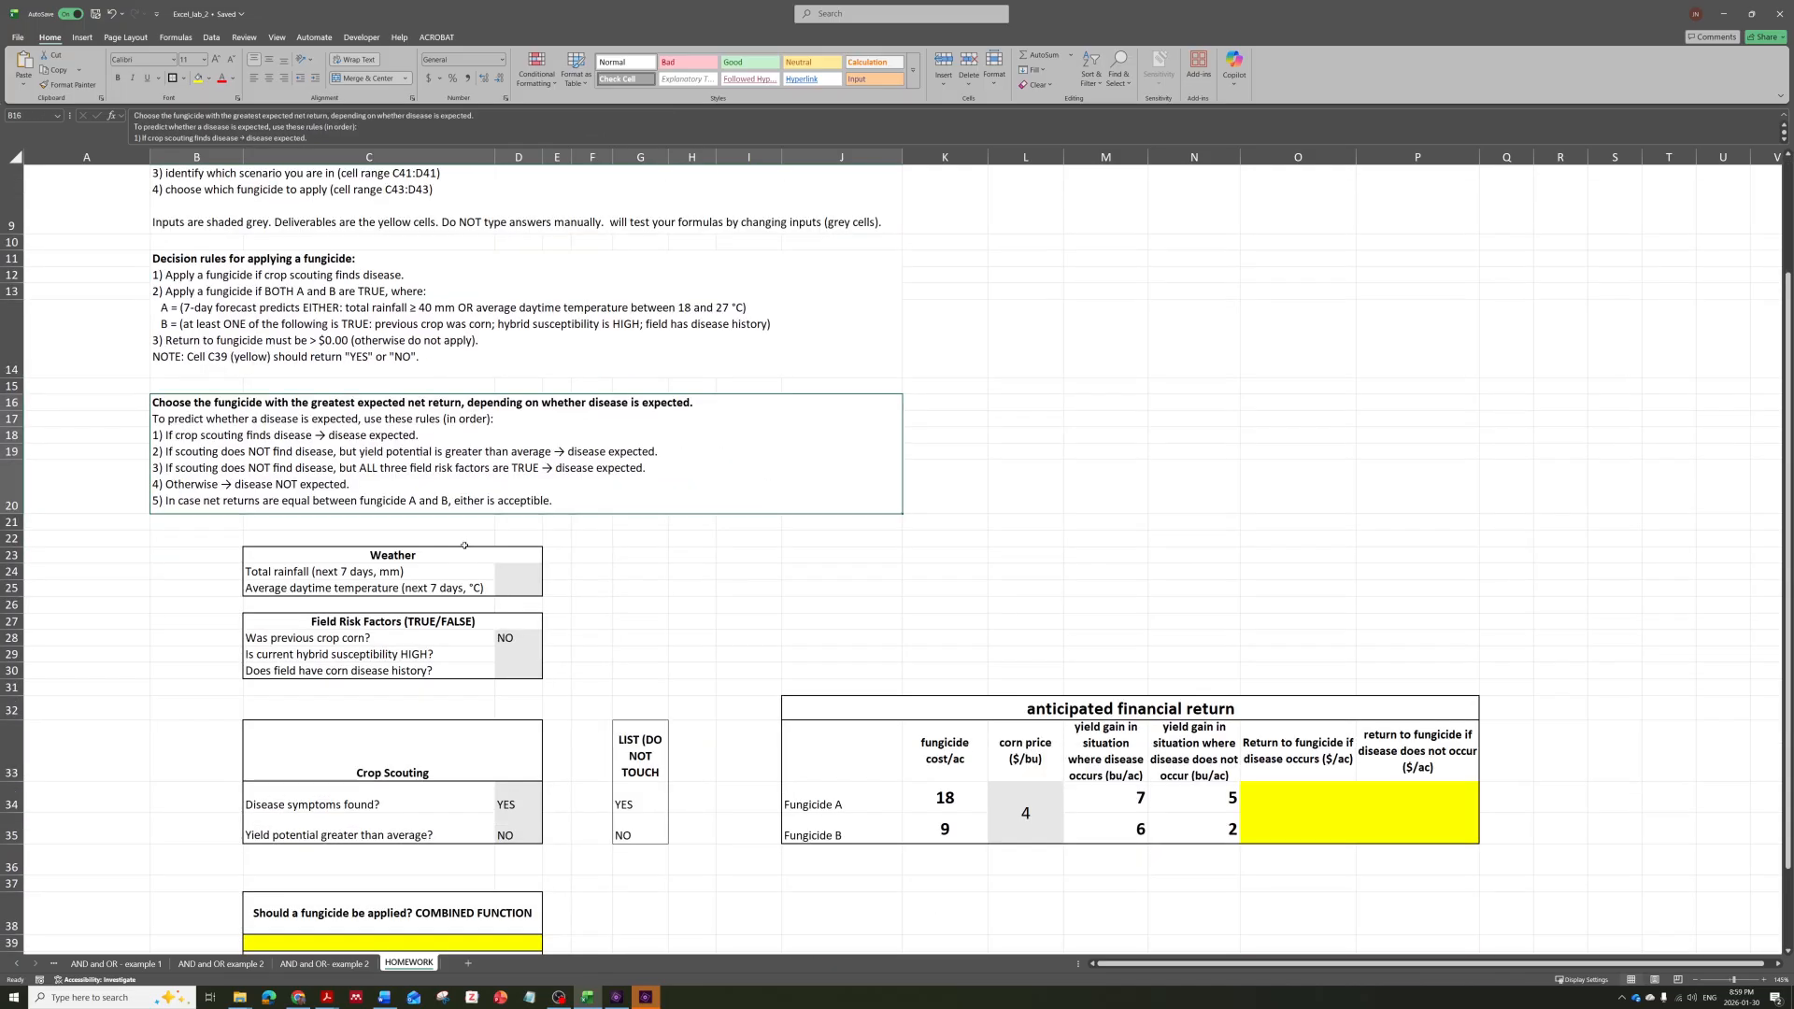
Examine the weather, field risk factor and crop scouting tables alongside the anticipated financial return table.
{"action": "left_click_drag", "start_coordinate": [400, 556], "coordinate": [401, 671]}
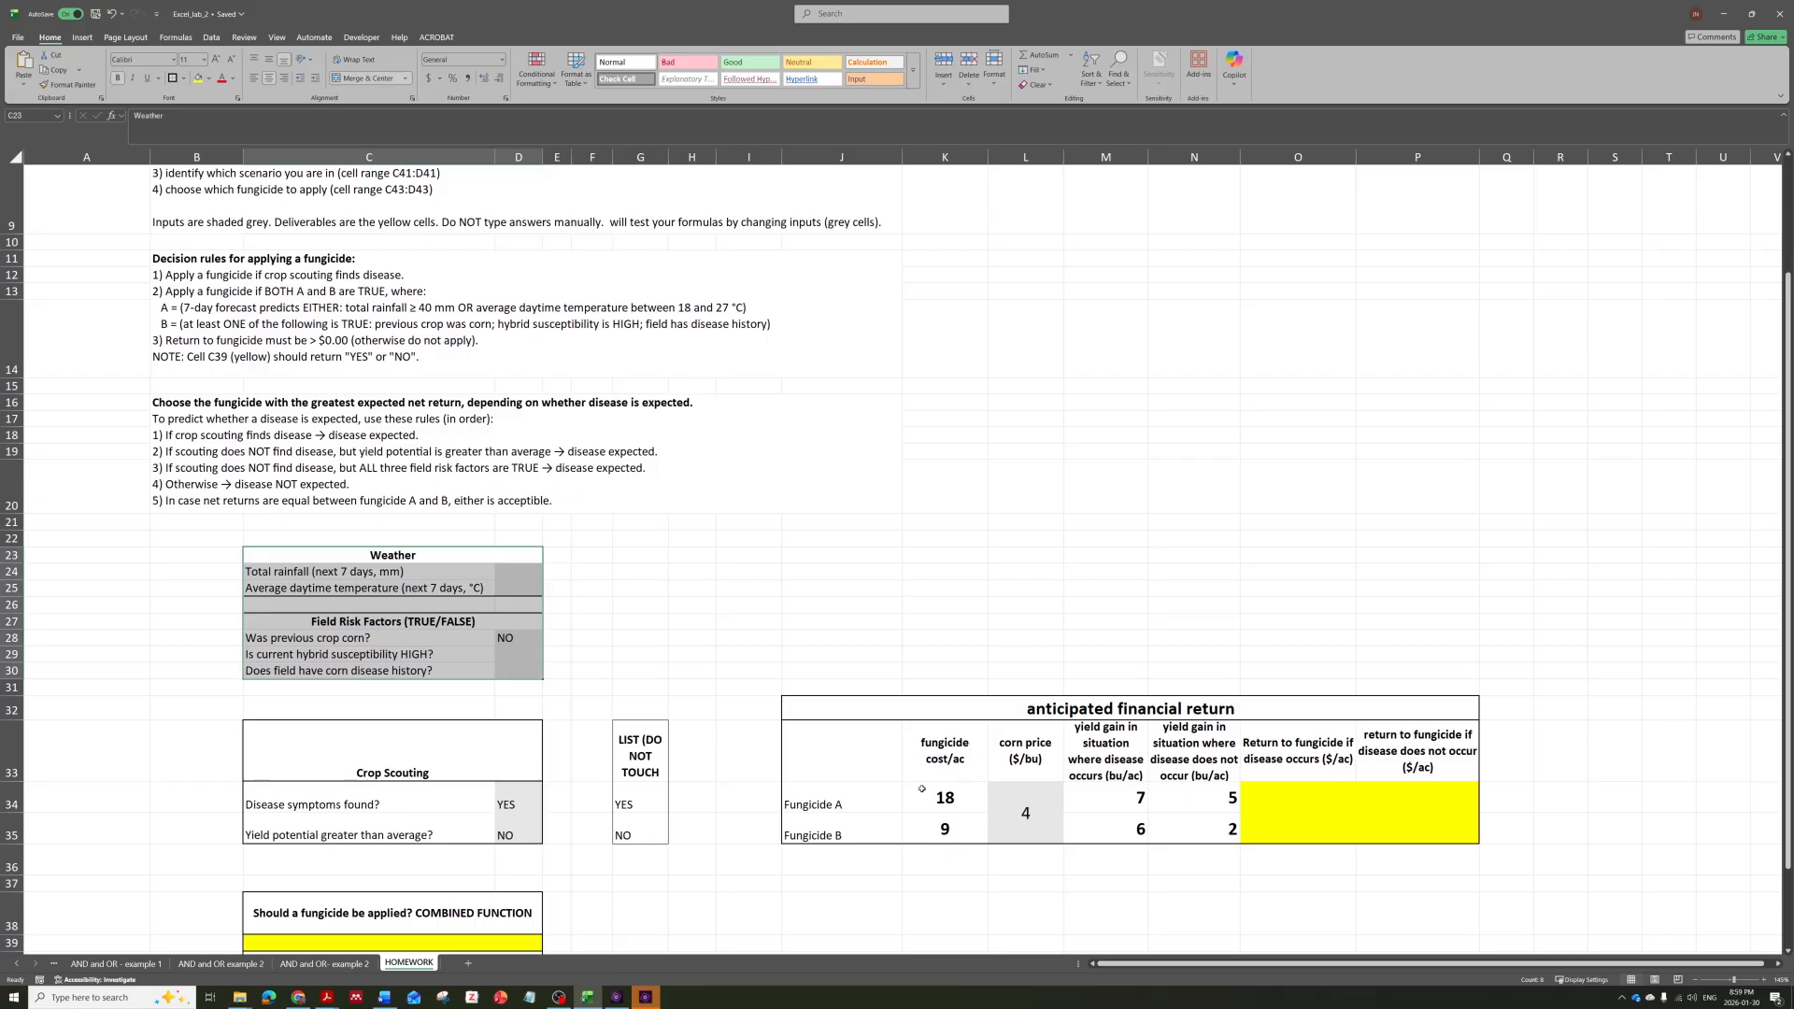
{"action": "left_click_drag", "start_coordinate": [813, 801], "coordinate": [1018, 841]}
{"action": "left_click", "coordinate": [830, 882]}
{"action": "left_click_drag", "start_coordinate": [384, 566], "coordinate": [393, 639]}
{"action": "scroll", "coordinate": [393, 636], "scroll_direction": "down", "scroll_amount": 2}
{"action": "left_click", "coordinate": [634, 560]}
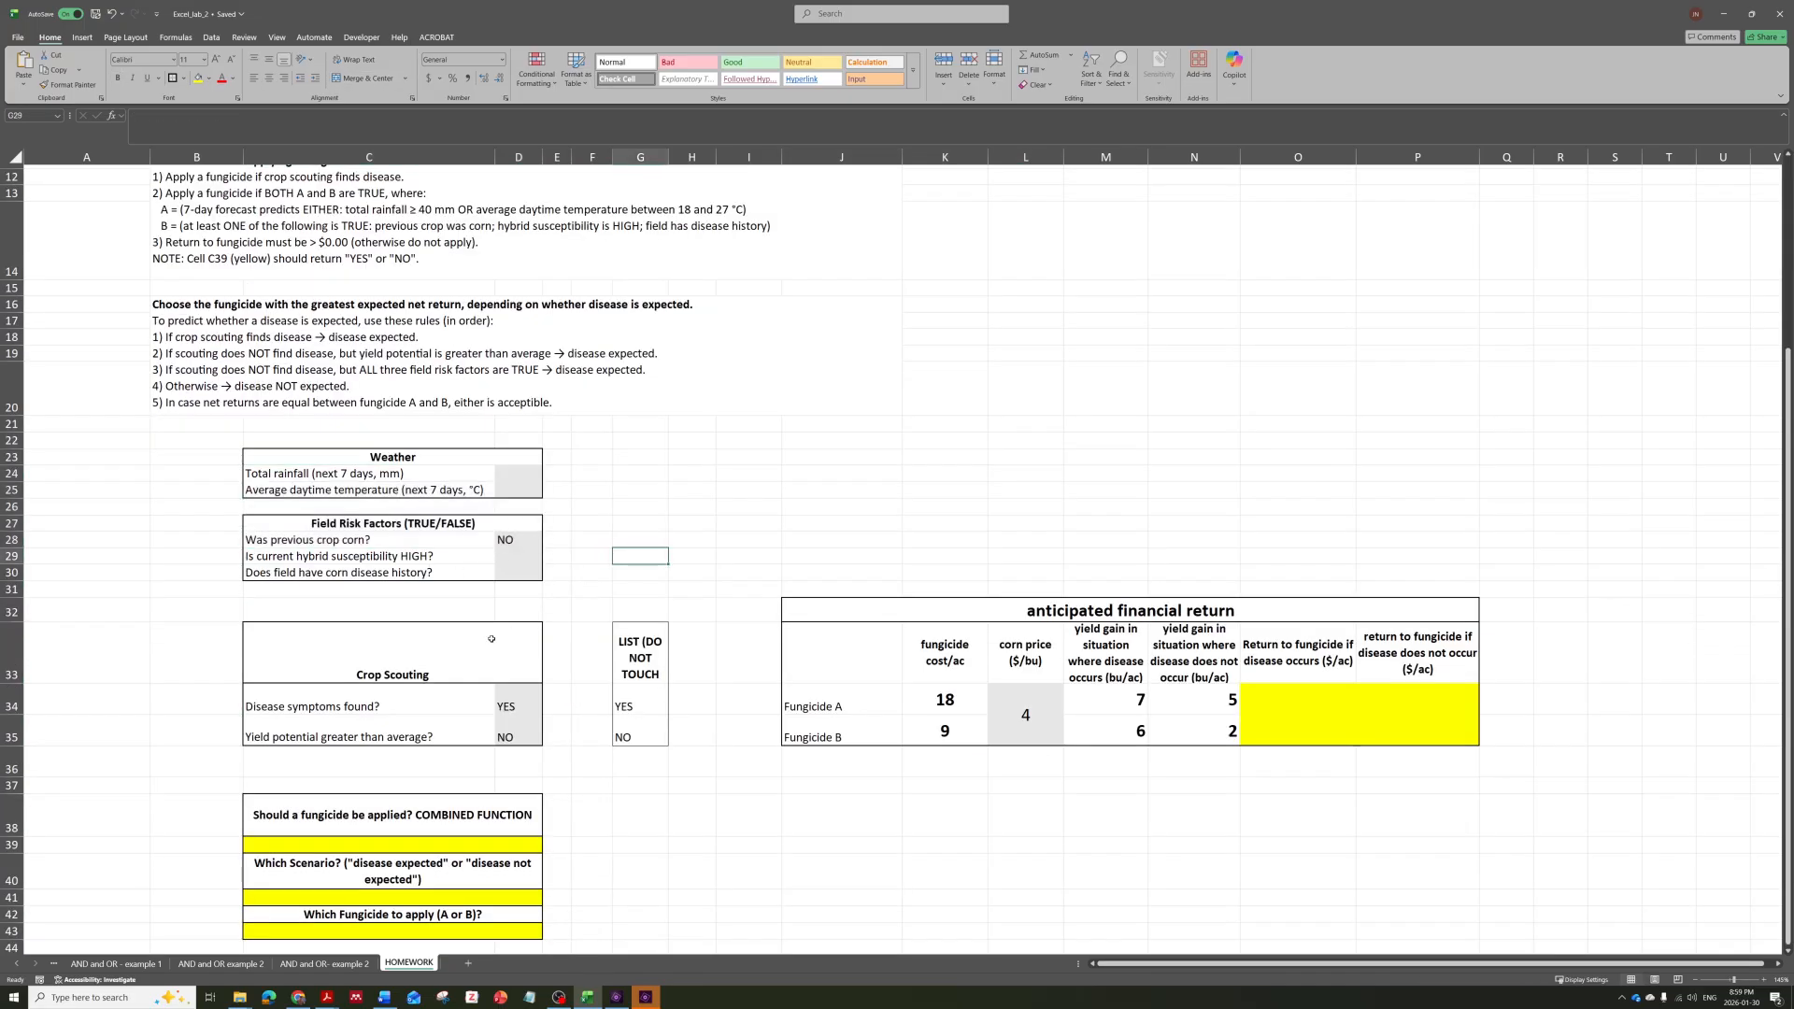
{"action": "scroll", "coordinate": [484, 636], "scroll_direction": "down", "scroll_amount": 2}
{"action": "left_click_drag", "start_coordinate": [387, 559], "coordinate": [461, 587]}
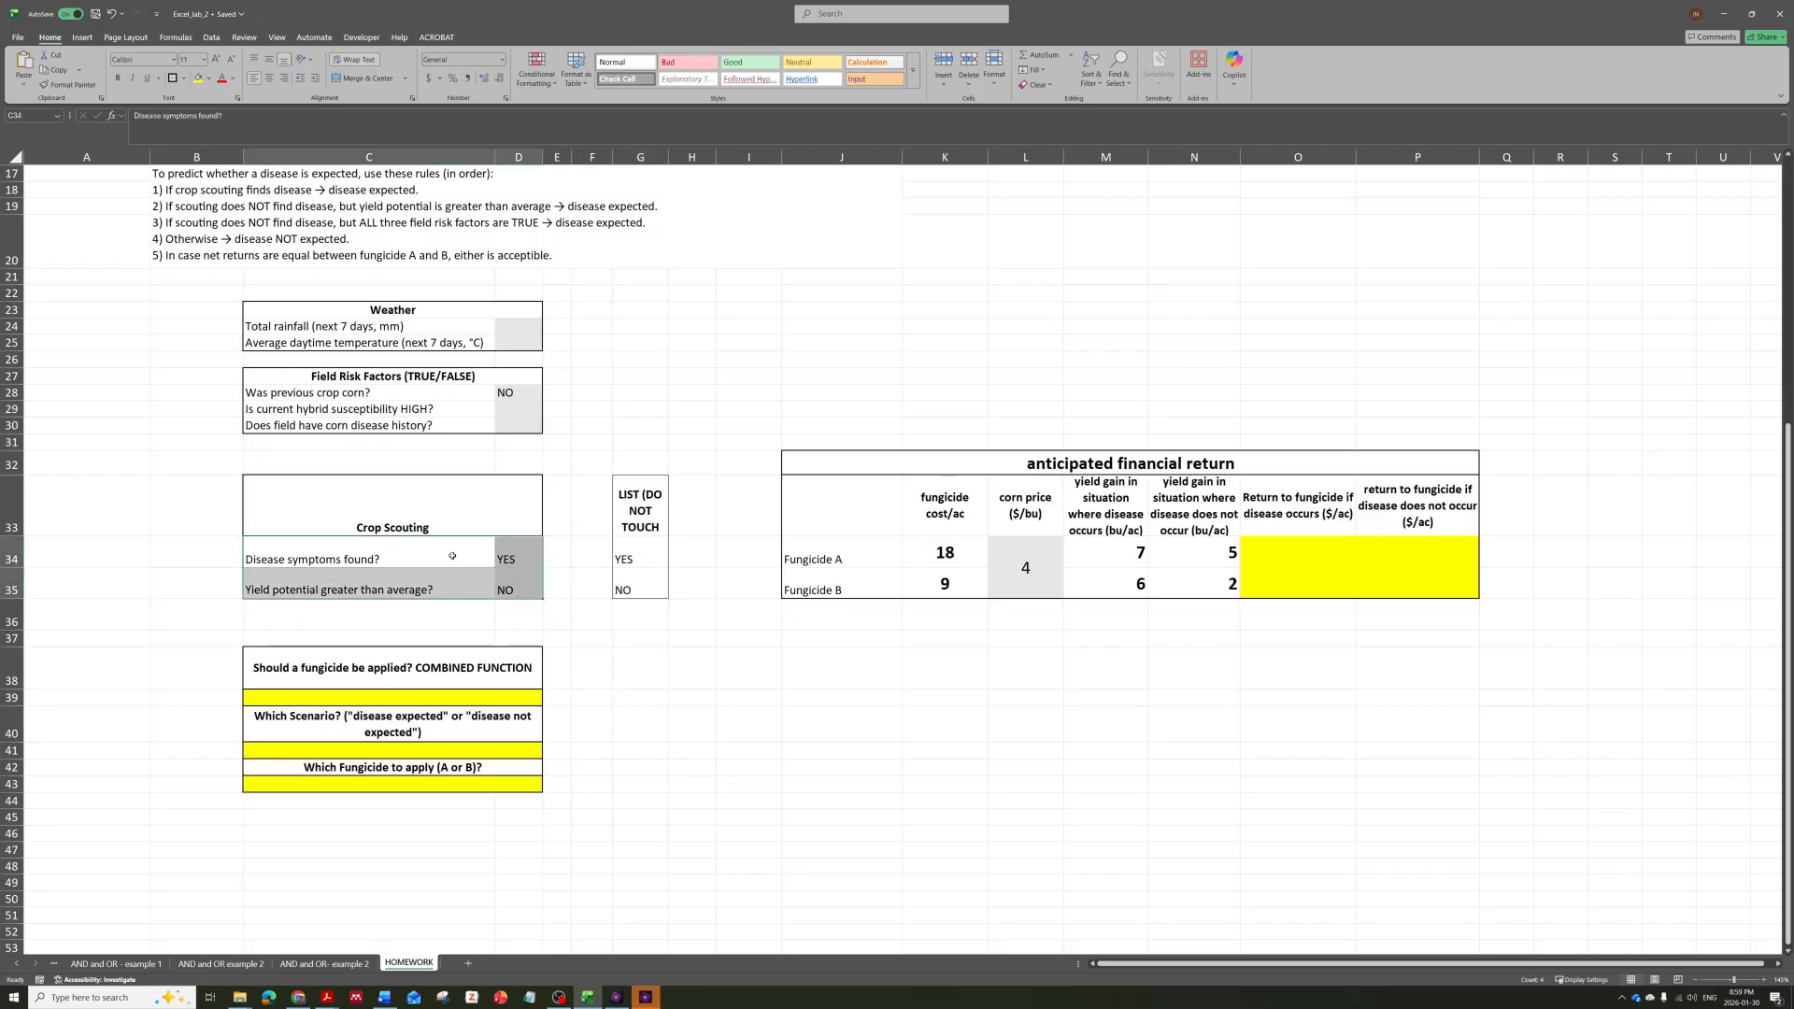
{"action": "left_click", "coordinate": [1067, 686]}
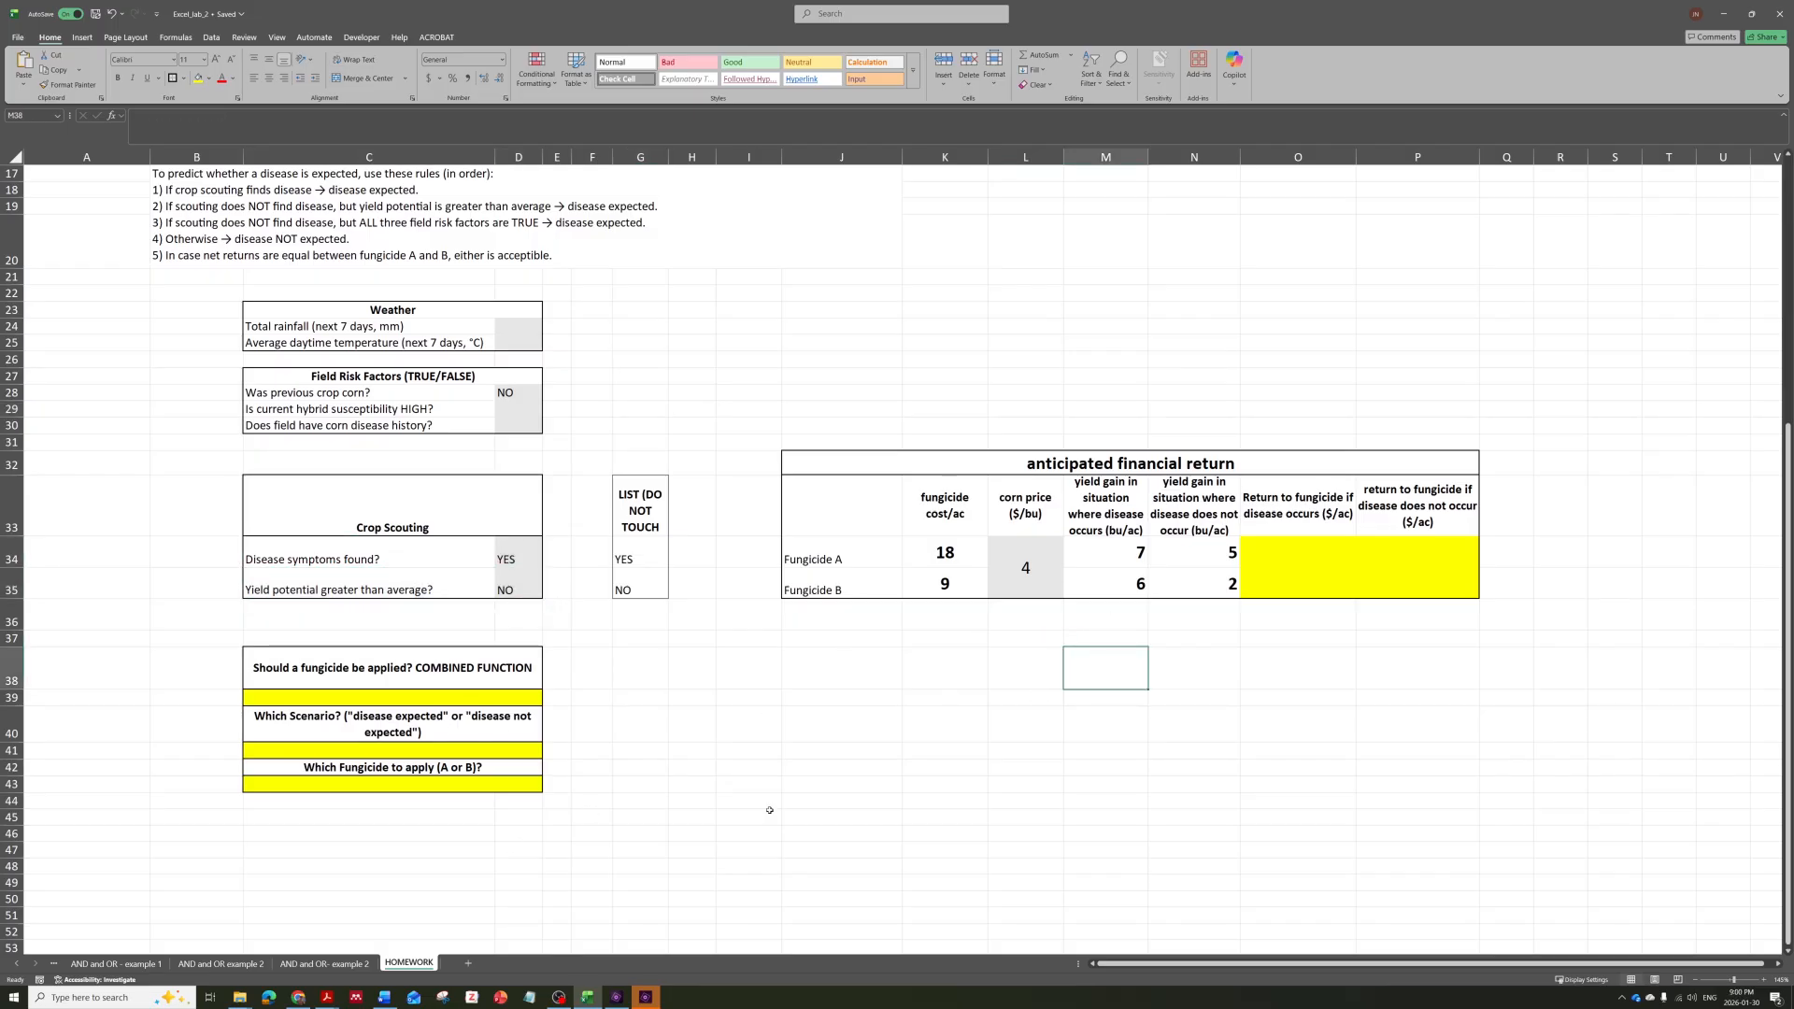